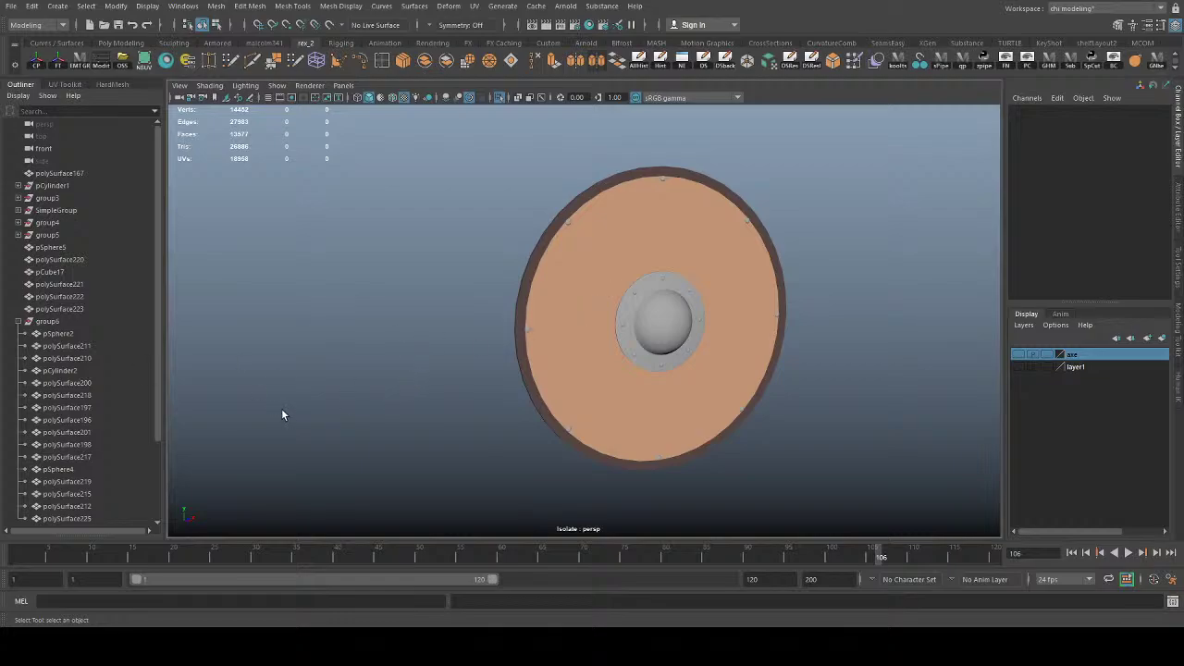
# Step: Select the hollow inner dome seen through the hole in the shield's back and turn off isolation
pyautogui.scroll(-3, 281, 416)
pyautogui.scroll(3, 367, 410)
pyautogui.keyDown('alt'); pyautogui.moveTo(367, 409); pyautogui.dragTo(579, 407); pyautogui.keyUp('alt')
pyautogui.scroll(5, 844, 404)
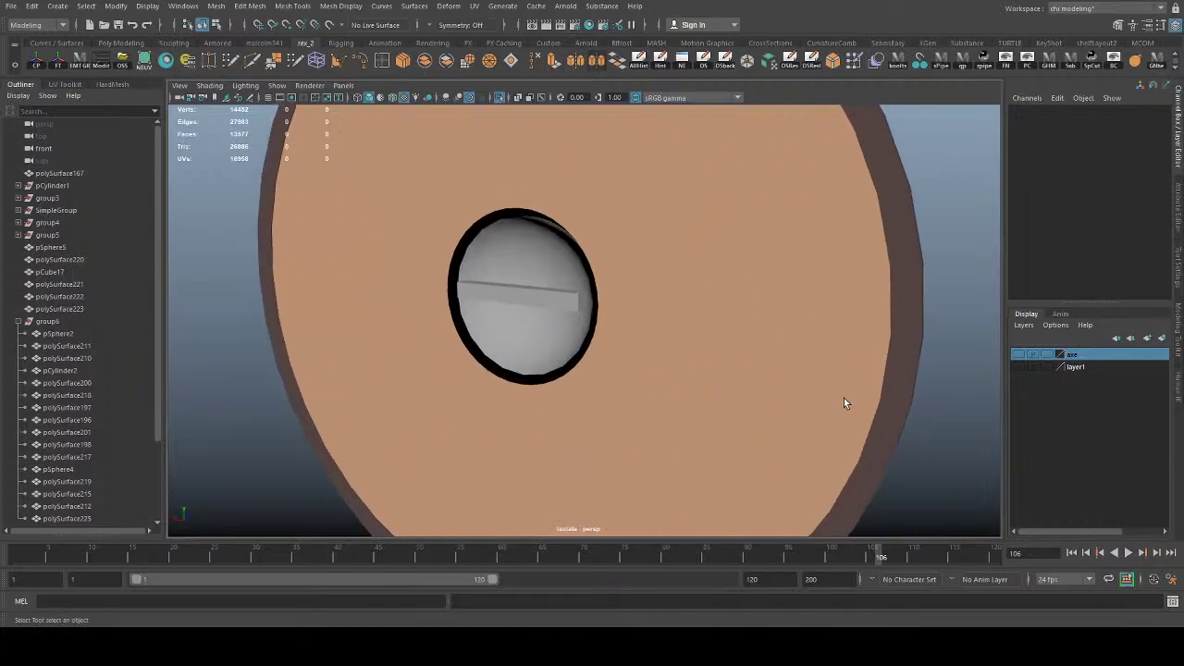
pyautogui.keyDown('alt'); pyautogui.moveTo(844, 403); pyautogui.dragTo(466, 299); pyautogui.keyUp('alt')
pyautogui.click(435, 325)
pyautogui.keyDown('alt'); pyautogui.moveTo(465, 298); pyautogui.dragTo(540, 223, button='right'); pyautogui.keyUp('alt')
pyautogui.keyDown('alt'); pyautogui.moveTo(540, 223); pyautogui.dragTo(515, 222); pyautogui.keyUp('alt')
pyautogui.click(499, 97)
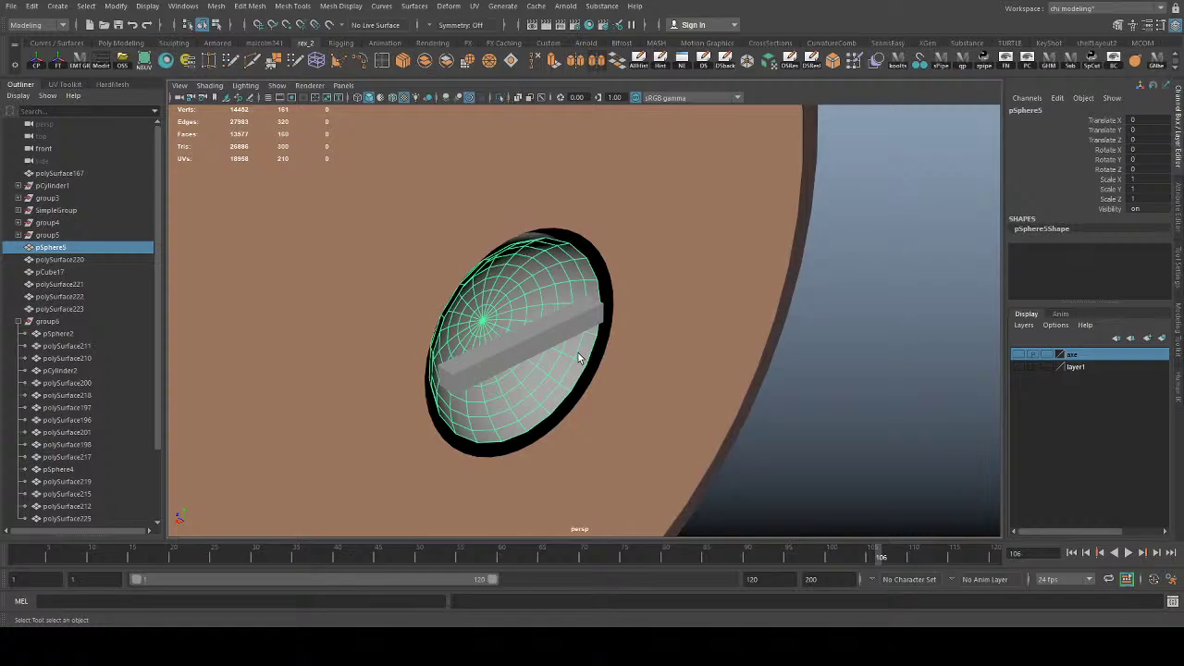
# Step: Examine how the inner dome meets the rim of the hole in the shield's back panel
pyautogui.keyDown('alt'); pyautogui.moveTo(490, 314); pyautogui.dragTo(658, 320); pyautogui.keyUp('alt')
pyautogui.keyDown('alt'); pyautogui.moveTo(658, 320); pyautogui.dragTo(982, 428, button='right'); pyautogui.keyUp('alt')
pyautogui.keyDown('alt'); pyautogui.moveTo(982, 429); pyautogui.dragTo(602, 346); pyautogui.keyUp('alt')
pyautogui.click(566, 245)
pyautogui.click(568, 260)
pyautogui.keyDown('shift'); pyautogui.click(595, 241); pyautogui.keyUp('shift')
pyautogui.click(543, 265)
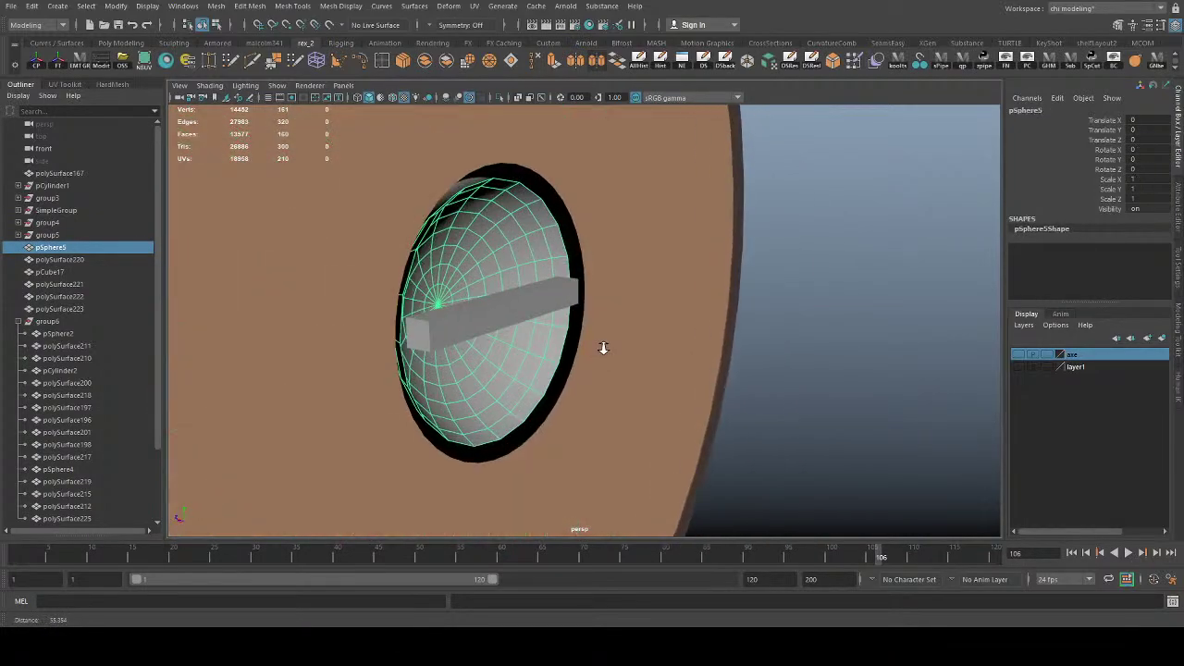
pyautogui.click(576, 224)
pyautogui.keyDown('shift'); pyautogui.click(534, 224); pyautogui.keyUp('shift')
pyautogui.moveTo(534, 224)
pyautogui.keyDown('alt'); pyautogui.mouseDown()
pyautogui.moveTo(578, 265)
pyautogui.moveTo(536, 269)
pyautogui.moveTo(613, 272)
pyautogui.moveTo(528, 238)
pyautogui.mouseUp(); pyautogui.keyUp('alt')
pyautogui.click(522, 232)
pyautogui.click(542, 259)
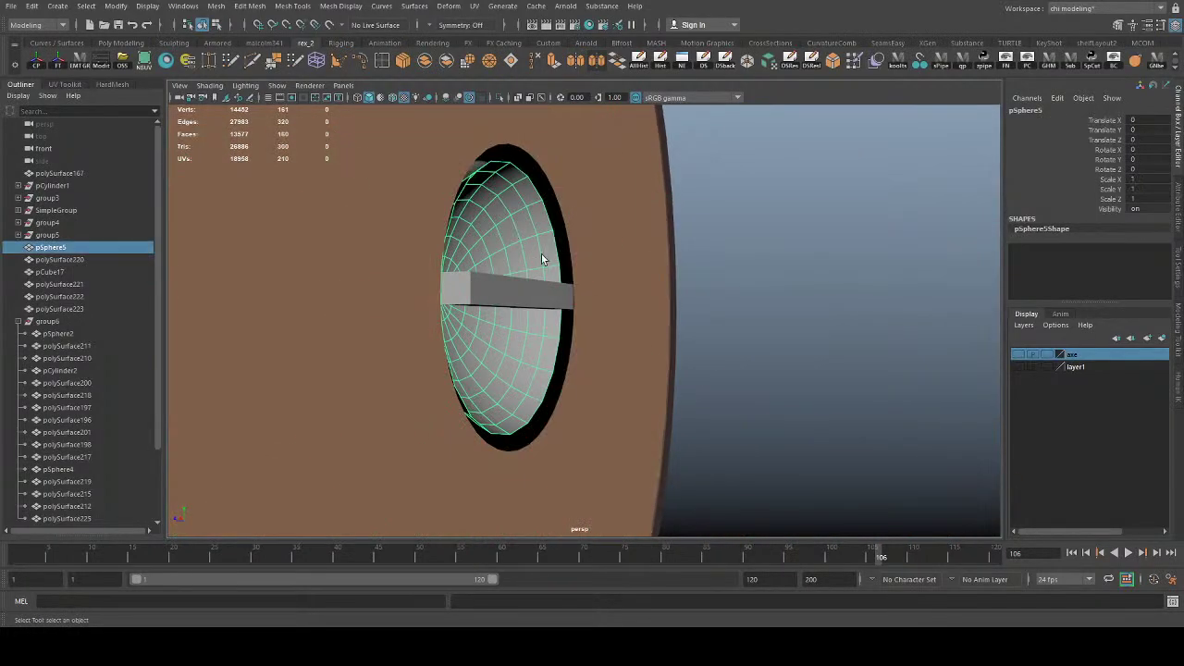
# Step: Try deleting the inner dome behind the shield's central hole
pyautogui.press('Delete')
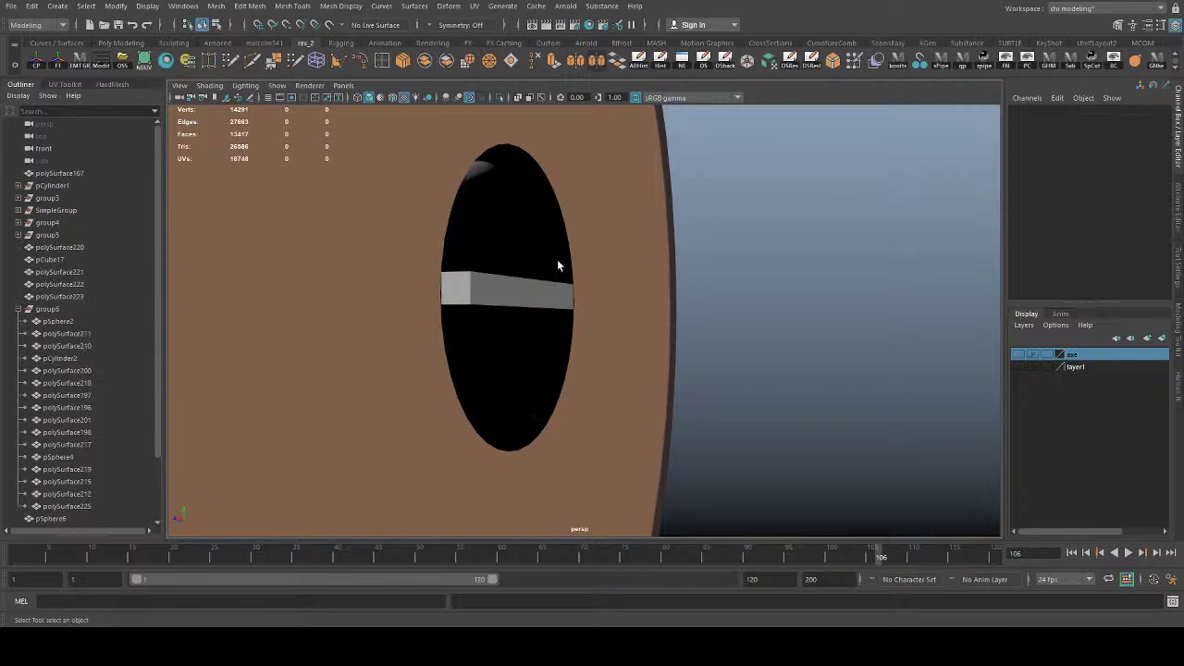
pyautogui.hotkey('ctrl', 'z')
pyautogui.click(819, 344)
# Step: Select the back panel's hole edge loop and extrude it inward by scaling until it reaches the inner dome's rim
pyautogui.keyDown('alt'); pyautogui.moveTo(531, 278); pyautogui.dragTo(634, 314); pyautogui.keyUp('alt')
pyautogui.keyDown('alt'); pyautogui.moveTo(634, 314); pyautogui.dragTo(708, 337, button='right'); pyautogui.keyUp('alt')
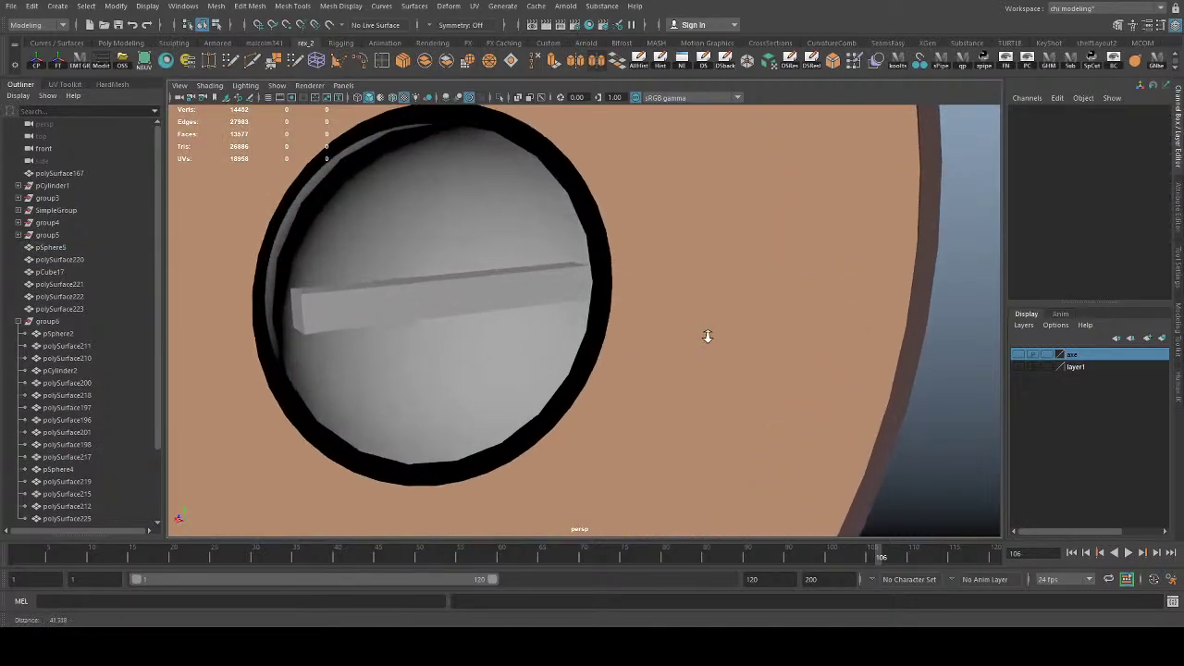
pyautogui.click(706, 336)
pyautogui.keyDown('alt'); pyautogui.moveTo(555, 283); pyautogui.dragTo(605, 333); pyautogui.keyUp('alt')
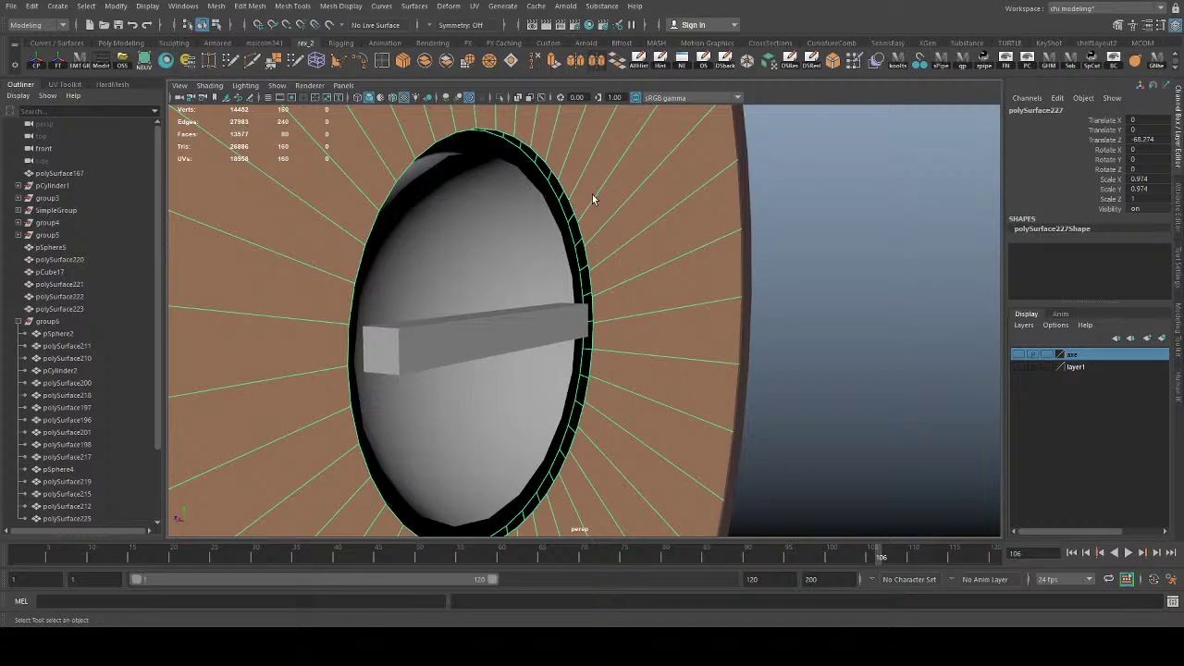
pyautogui.moveTo(625, 256); pyautogui.dragTo(592, 197, button='right')
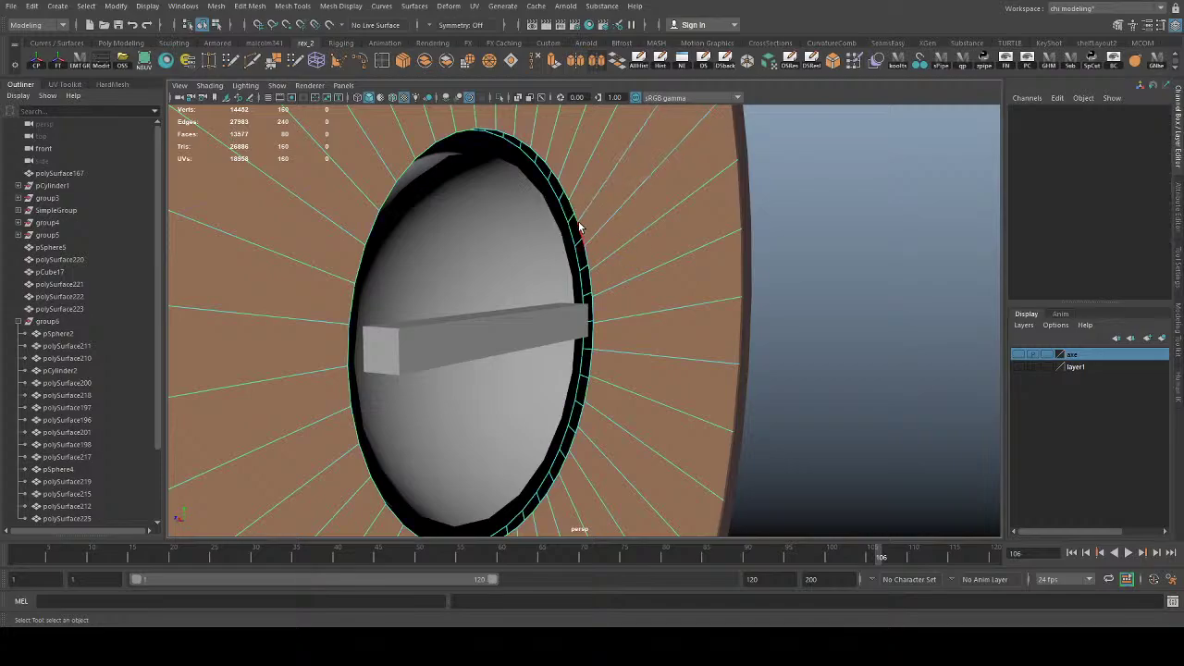
pyautogui.doubleClick(579, 228)
pyautogui.press('w')
pyautogui.keyDown('alt'); pyautogui.moveTo(508, 360); pyautogui.dragTo(485, 370); pyautogui.keyUp('alt')
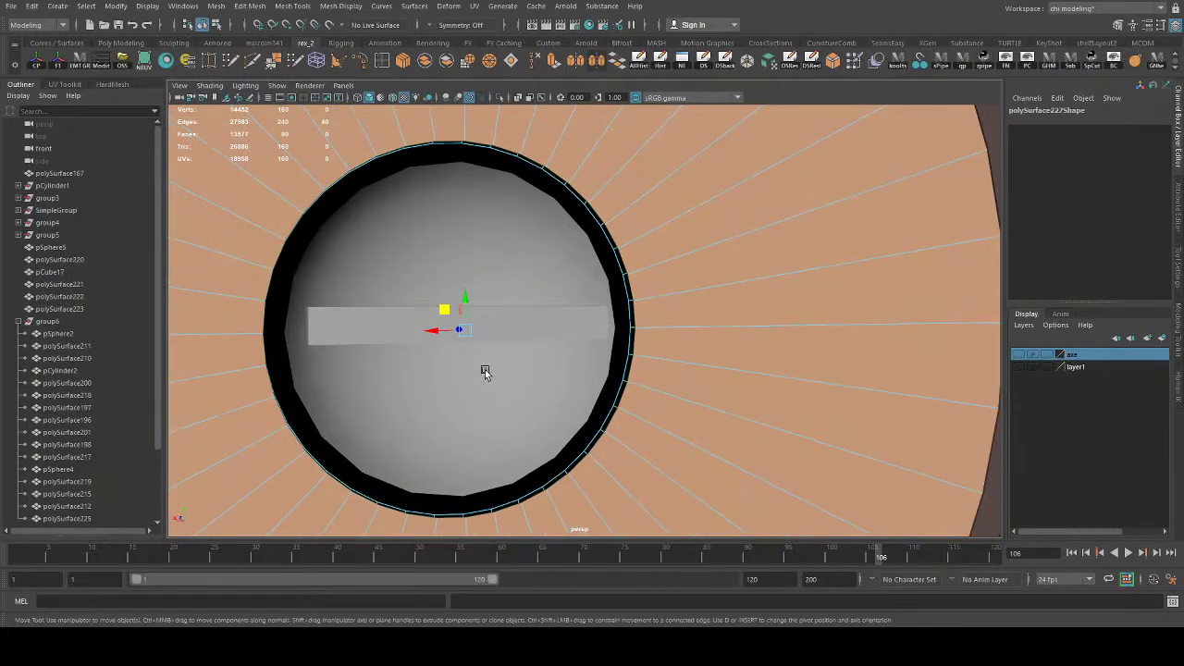
pyautogui.press('r')
pyautogui.keyDown('shift'); pyautogui.moveTo(444, 309); pyautogui.dragTo(520, 374); pyautogui.keyUp('shift')
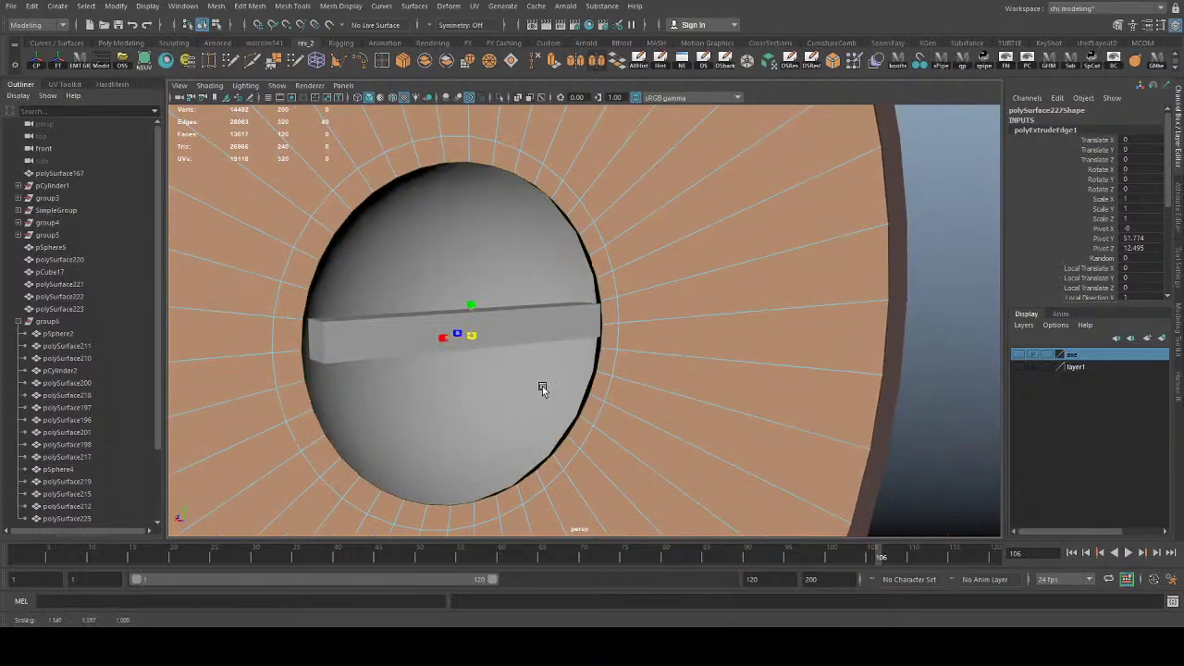
pyautogui.moveTo(542, 386); pyautogui.dragTo(556, 385, button='middle')
# Step: Extrude the hole's inner edge loop toward the shield's front to form a short inner wall
pyautogui.keyDown('alt'); pyautogui.moveTo(436, 373); pyautogui.dragTo(471, 376); pyautogui.keyUp('alt')
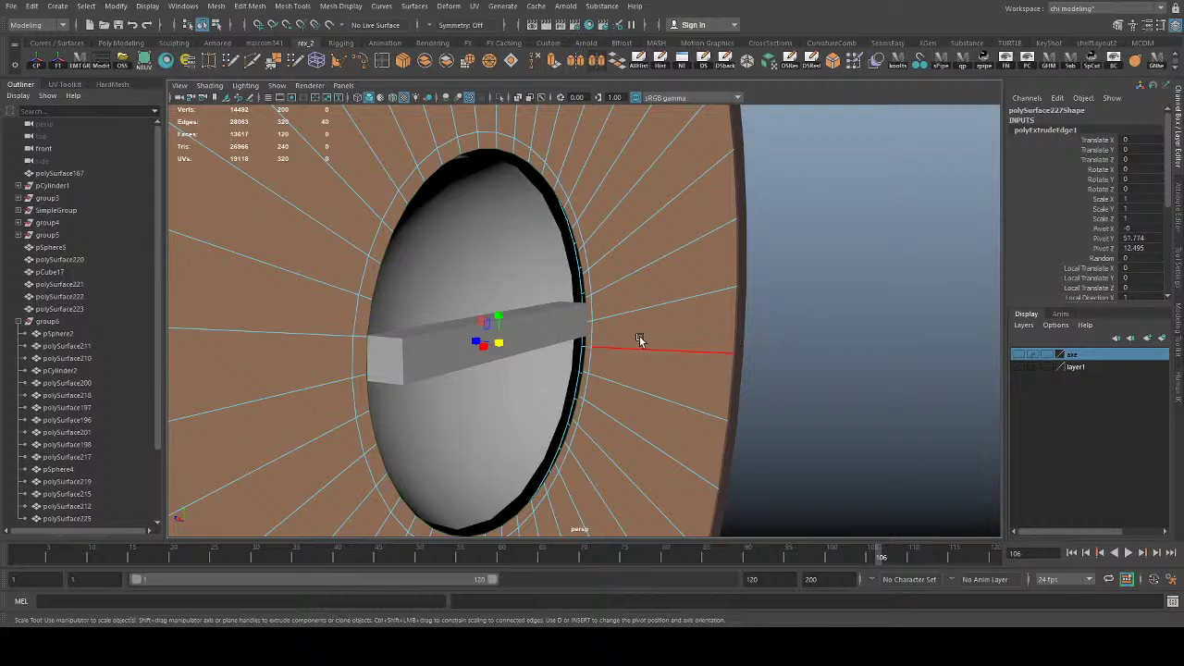
pyautogui.keyDown('alt'); pyautogui.moveTo(638, 340); pyautogui.dragTo(586, 336); pyautogui.keyUp('alt')
pyautogui.keyDown('alt'); pyautogui.moveTo(528, 373); pyautogui.dragTo(459, 363); pyautogui.keyUp('alt')
pyautogui.press('w')
pyautogui.press('q')
pyautogui.click(782, 344)
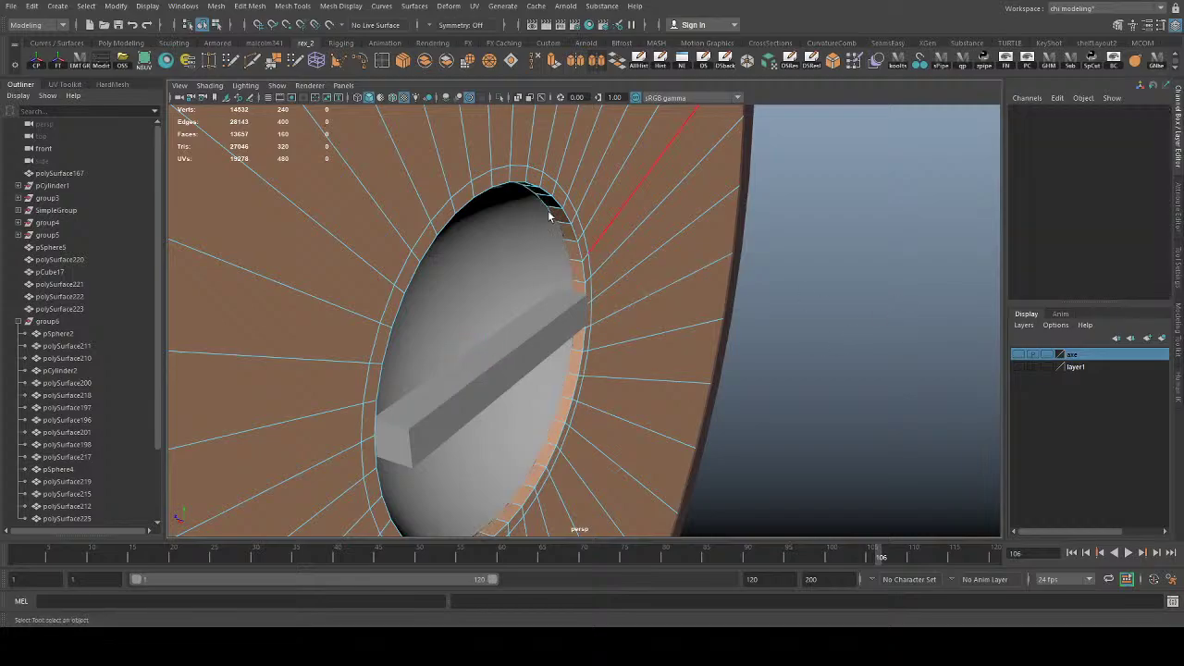
pyautogui.click(549, 216)
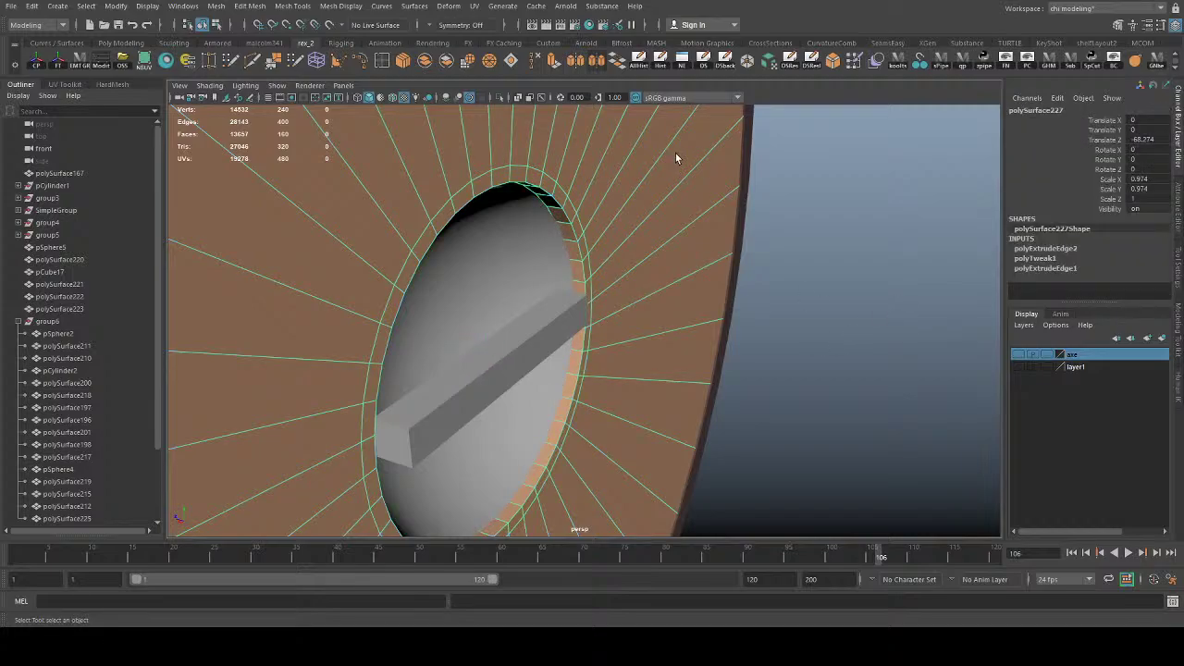
pyautogui.click(509, 256)
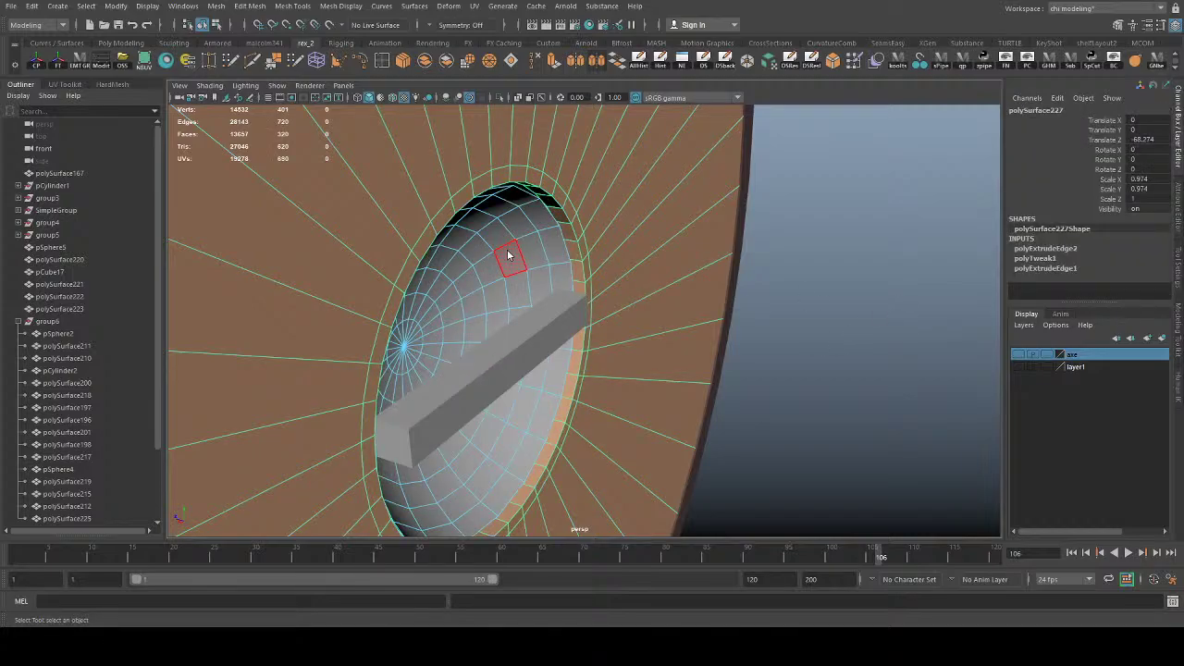
pyautogui.press('F11')
pyautogui.click(556, 212)
pyautogui.click(554, 209)
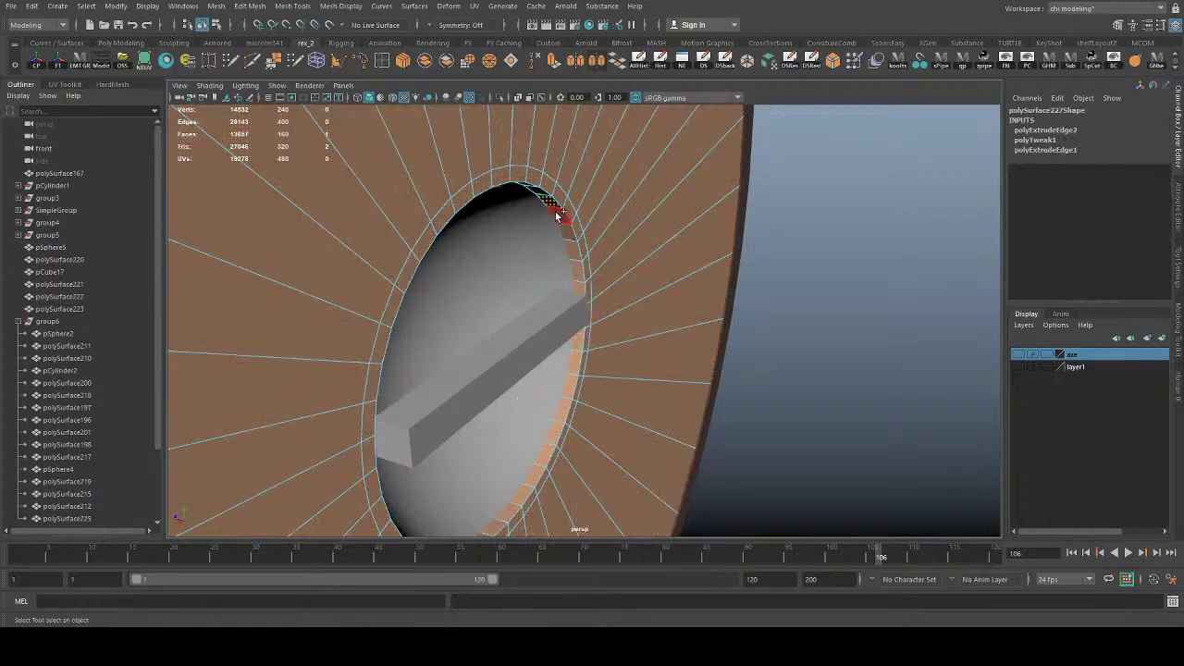
pyautogui.keyDown('shift'); pyautogui.doubleClick(558, 217); pyautogui.keyUp('shift')
pyautogui.click(859, 291)
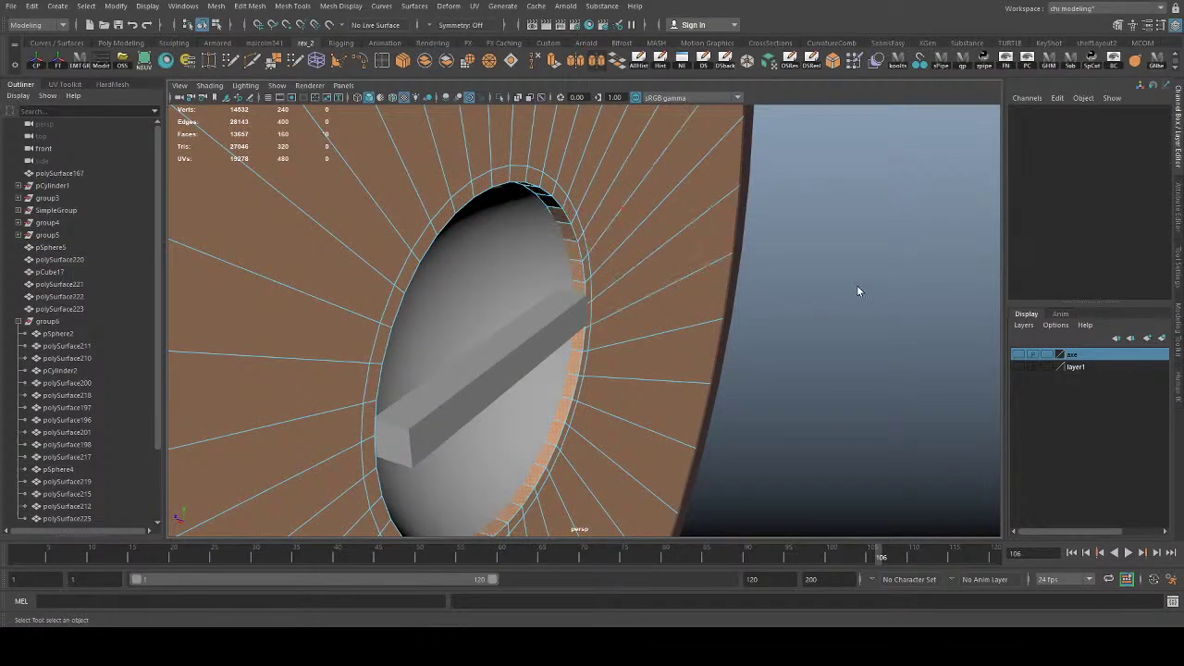
pyautogui.press('F8')
pyautogui.click(765, 173)
pyautogui.click(592, 250)
pyautogui.keyDown('alt'); pyautogui.moveTo(569, 255); pyautogui.dragTo(563, 225); pyautogui.keyUp('alt')
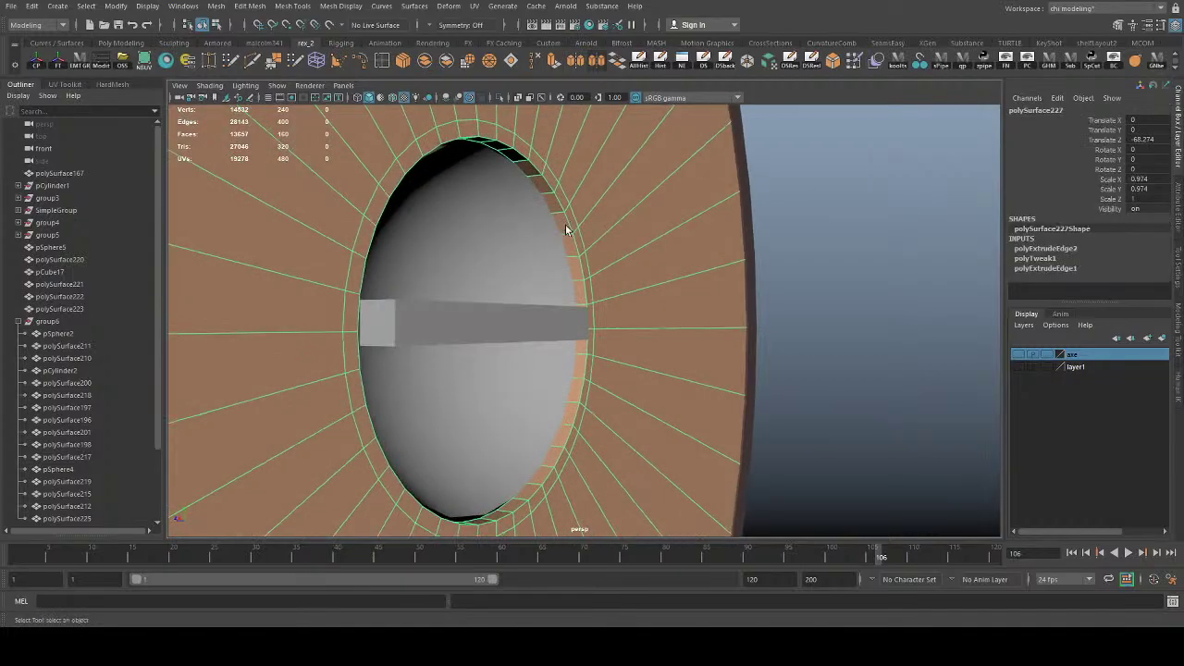
# Step: Try deleting the inner dome and selecting the border edge loop of the hole's inner wall
pyautogui.click(541, 228)
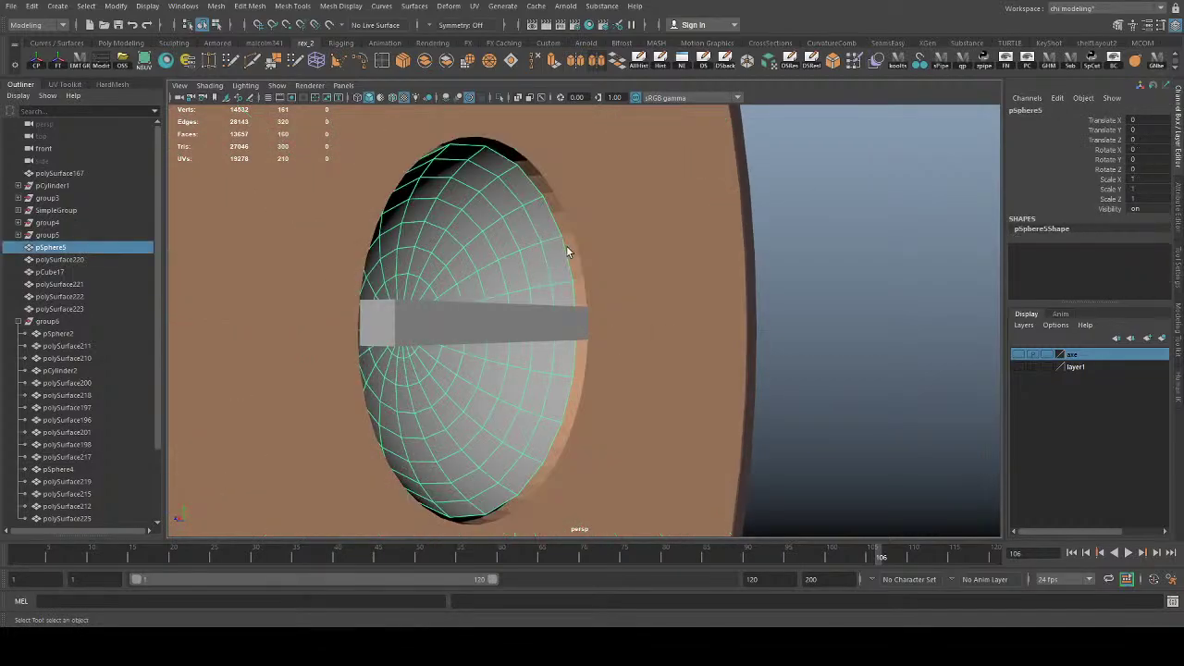
pyautogui.press('Delete')
pyautogui.click(566, 243)
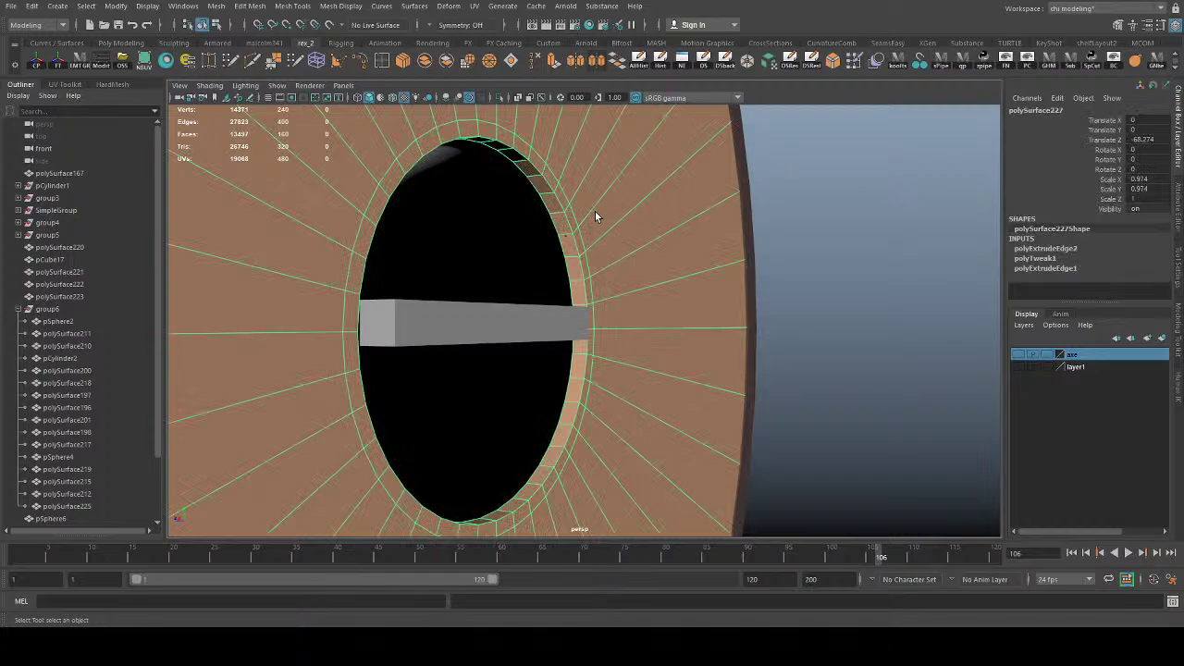
pyautogui.press('F10')
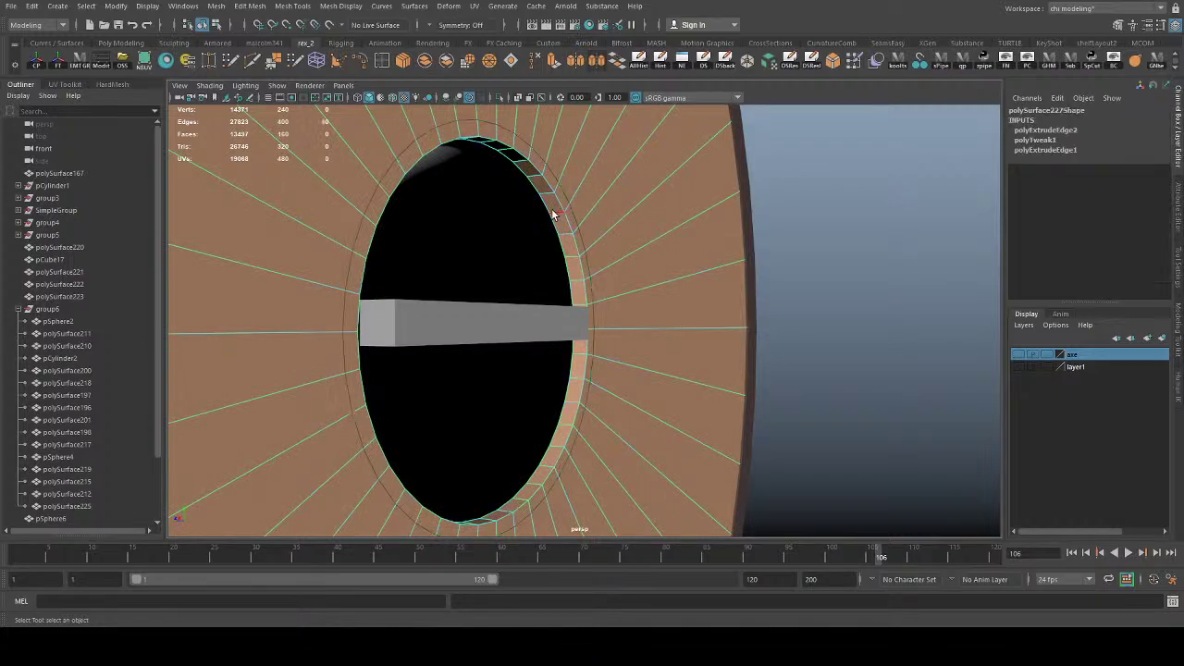
pyautogui.doubleClick(562, 235)
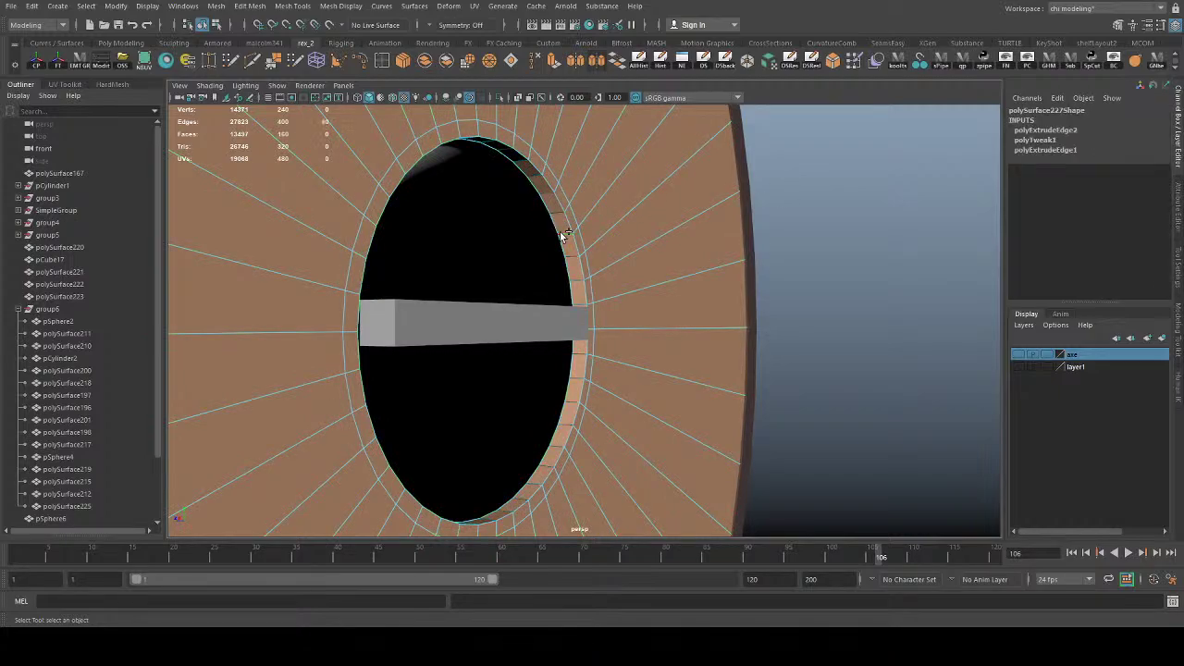
pyautogui.keyDown('alt'); pyautogui.moveTo(507, 246); pyautogui.dragTo(476, 243); pyautogui.keyUp('alt')
pyautogui.click(884, 298)
pyautogui.press('F8')
pyautogui.click(828, 171)
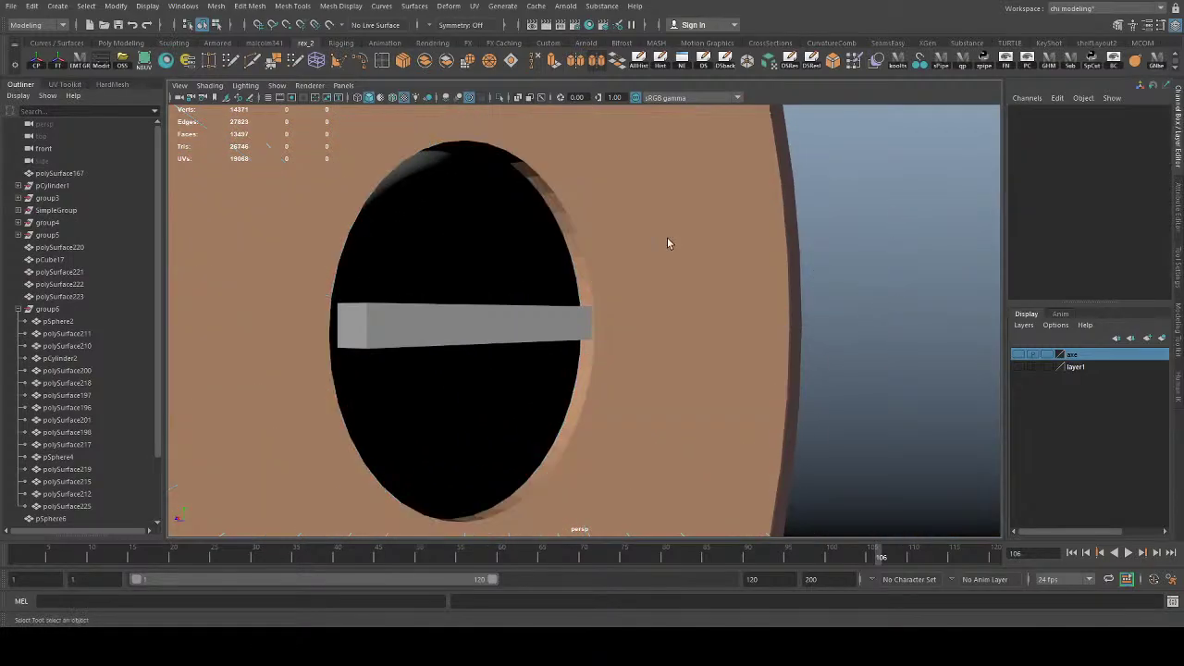
pyautogui.click(662, 239)
pyautogui.keyDown('alt'); pyautogui.moveTo(647, 244); pyautogui.dragTo(584, 269); pyautogui.keyUp('alt')
# Step: Undo the latest selections and the deletion of the inner dome
pyautogui.hotkey('ctrl', 'z')
pyautogui.hotkey('ctrl', 'z')
pyautogui.hotkey('ctrl', 'z')
pyautogui.hotkey('ctrl', 'z')
pyautogui.hotkey('ctrl', 'z')
pyautogui.hotkey('ctrl', 'z')
pyautogui.hotkey('ctrl', 'z')
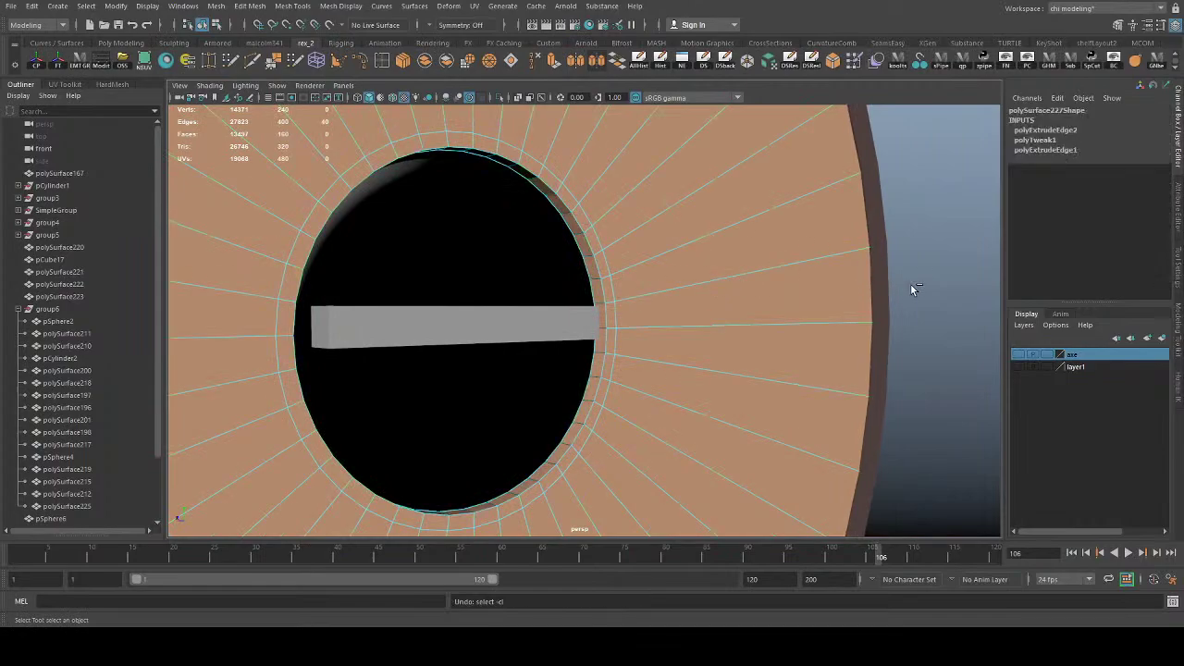
pyautogui.hotkey('ctrl', 'z')
pyautogui.hotkey('ctrl', 'z')
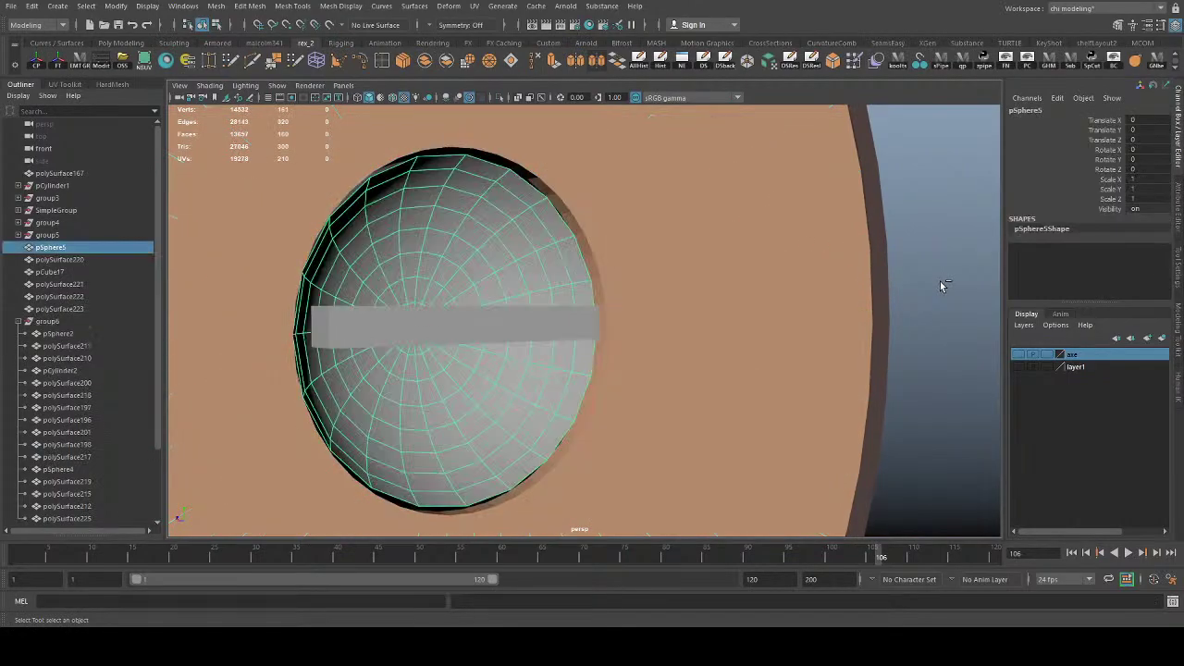
pyautogui.hotkey('ctrl', 'z')
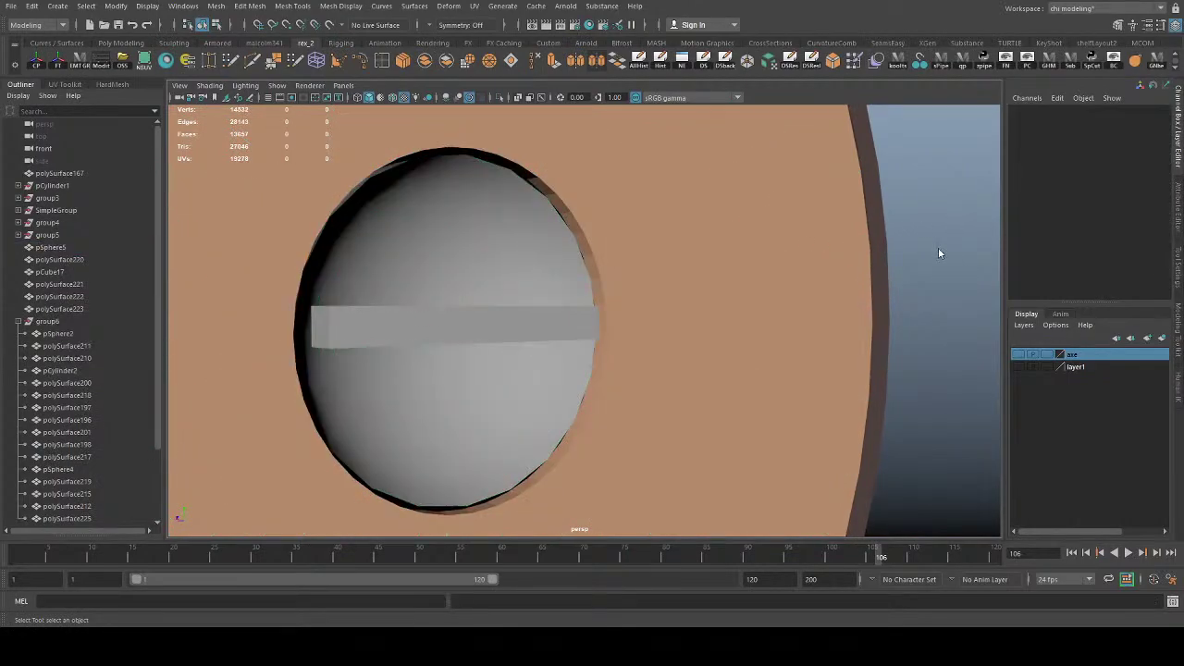
# Step: Create a small polygon sphere, show wireframe on shaded, and snap the sphere to the inner dome's centre vertex
pyautogui.click(645, 313)
pyautogui.keyDown('alt'); pyautogui.moveTo(645, 313); pyautogui.dragTo(378, 139); pyautogui.keyUp('alt')
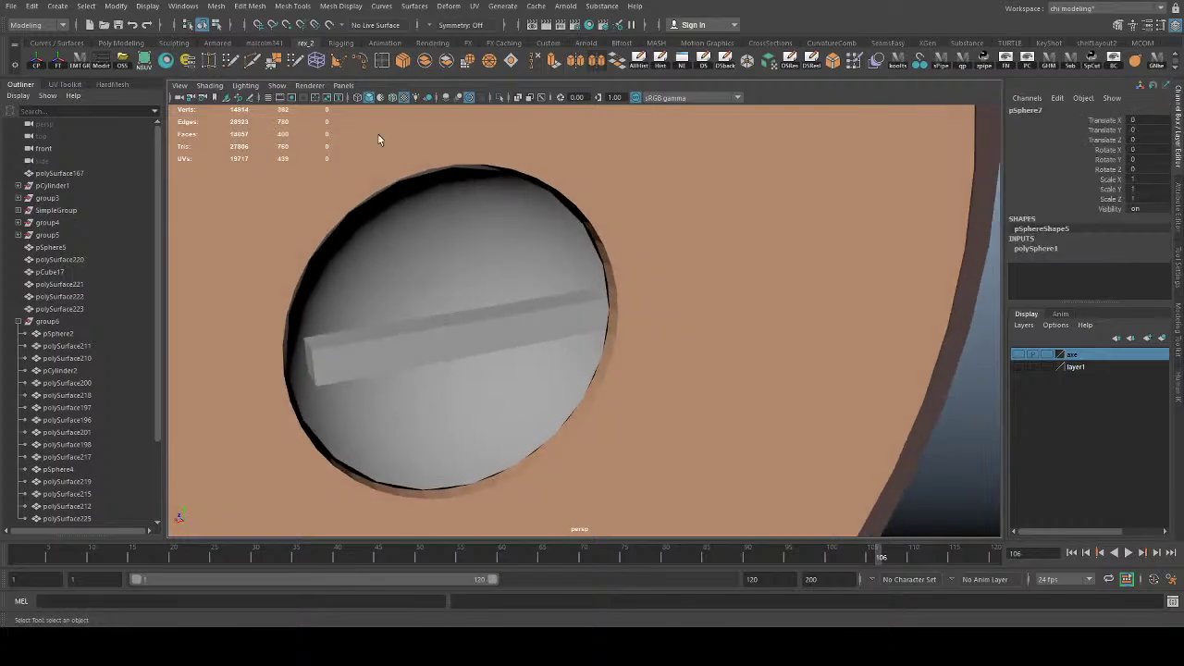
pyautogui.click(392, 98)
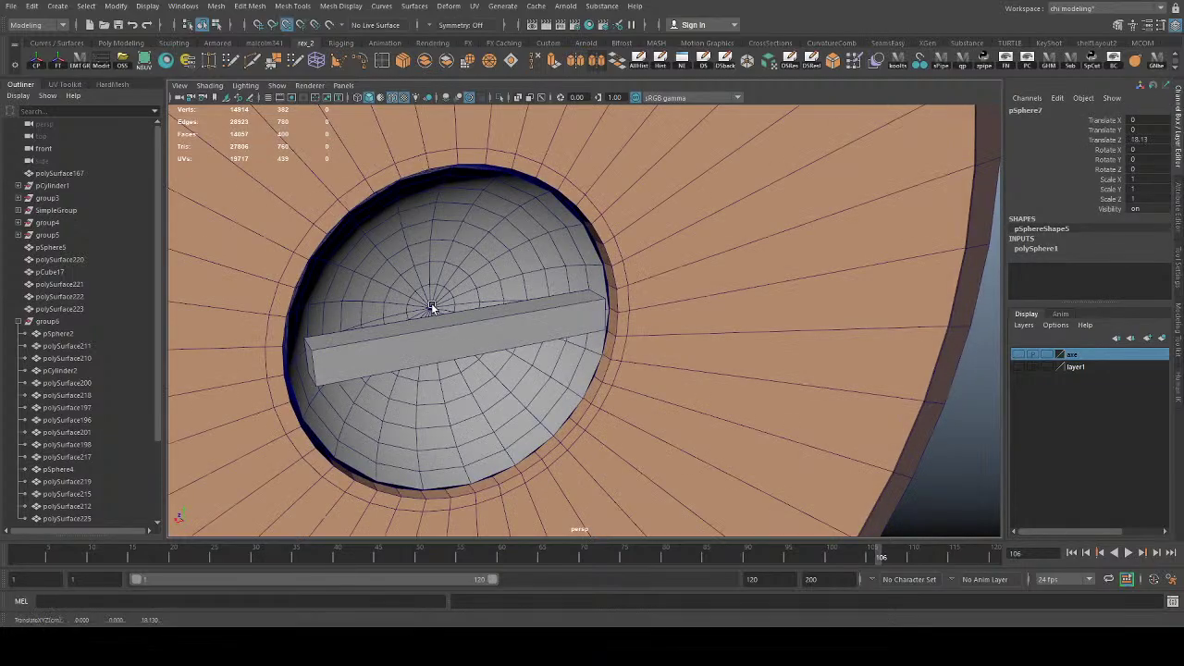
pyautogui.press('v')
pyautogui.moveTo(442, 312); pyautogui.dragTo(428, 307, button='middle')
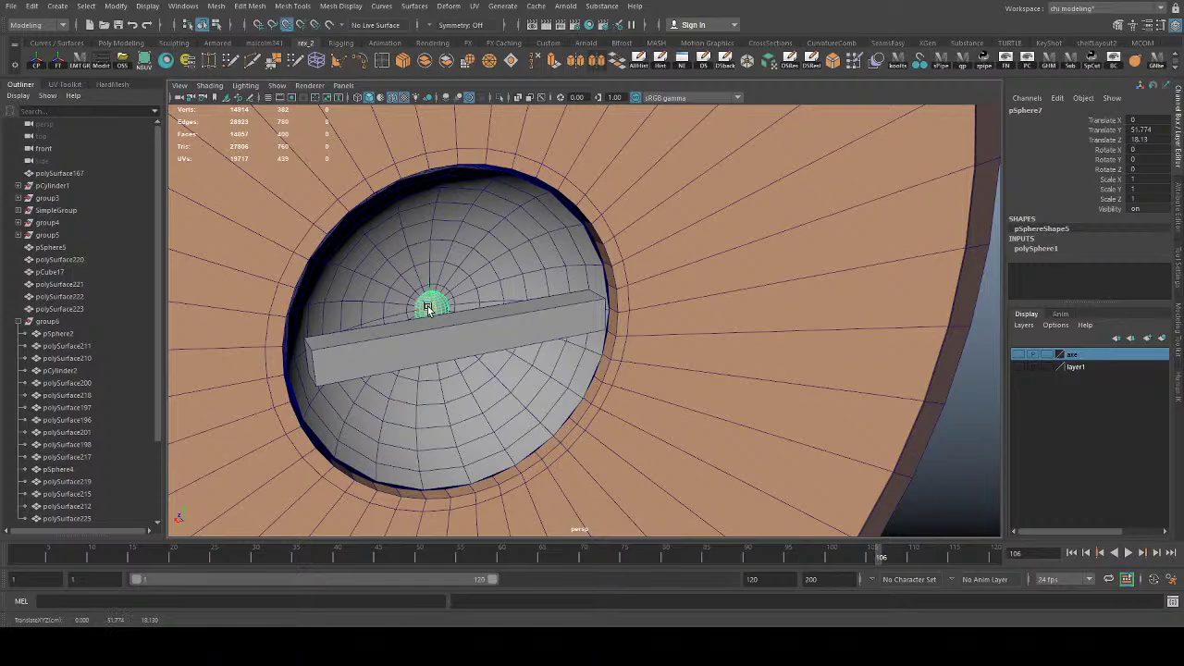
# Step: Rotate the small sphere to -90 degrees about the X axis
pyautogui.press('e')
pyautogui.moveTo(435, 289); pyautogui.dragTo(516, 442)
pyautogui.press('q')
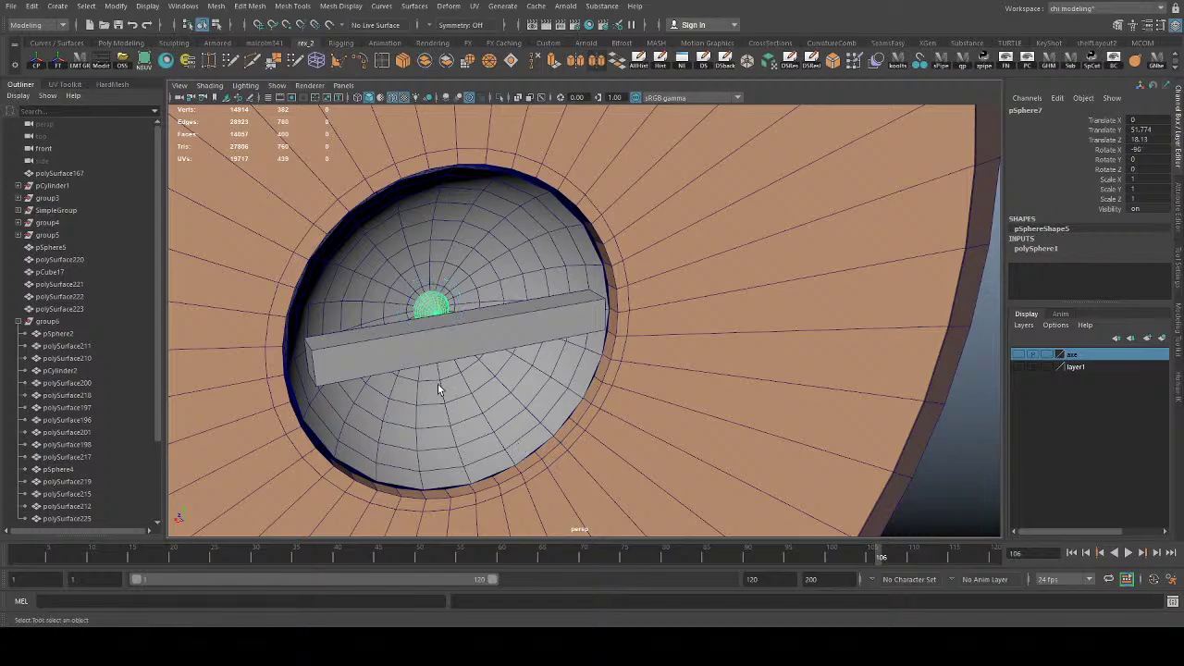
# Step: Inspect the inner dome and the shield's back panel together in isolation
pyautogui.keyDown('alt'); pyautogui.moveTo(438, 383); pyautogui.dragTo(474, 376); pyautogui.keyUp('alt')
pyautogui.click(486, 330)
pyautogui.click(576, 264)
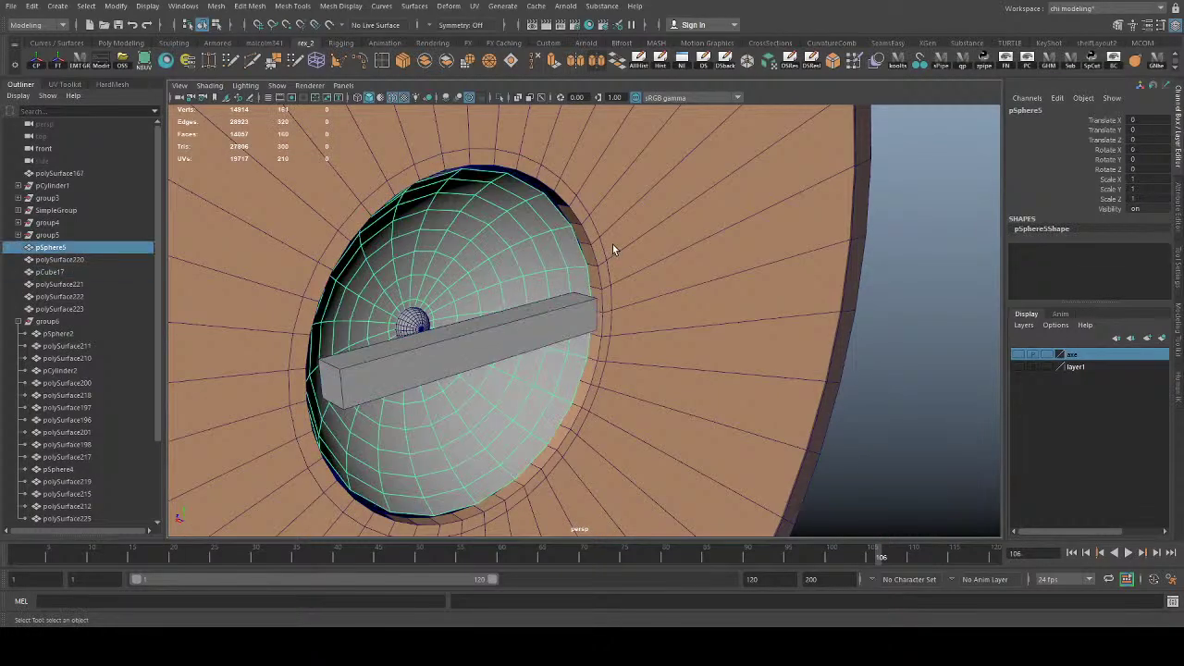
pyautogui.keyDown('shift'); pyautogui.click(612, 246); pyautogui.keyUp('shift')
pyautogui.click(500, 99)
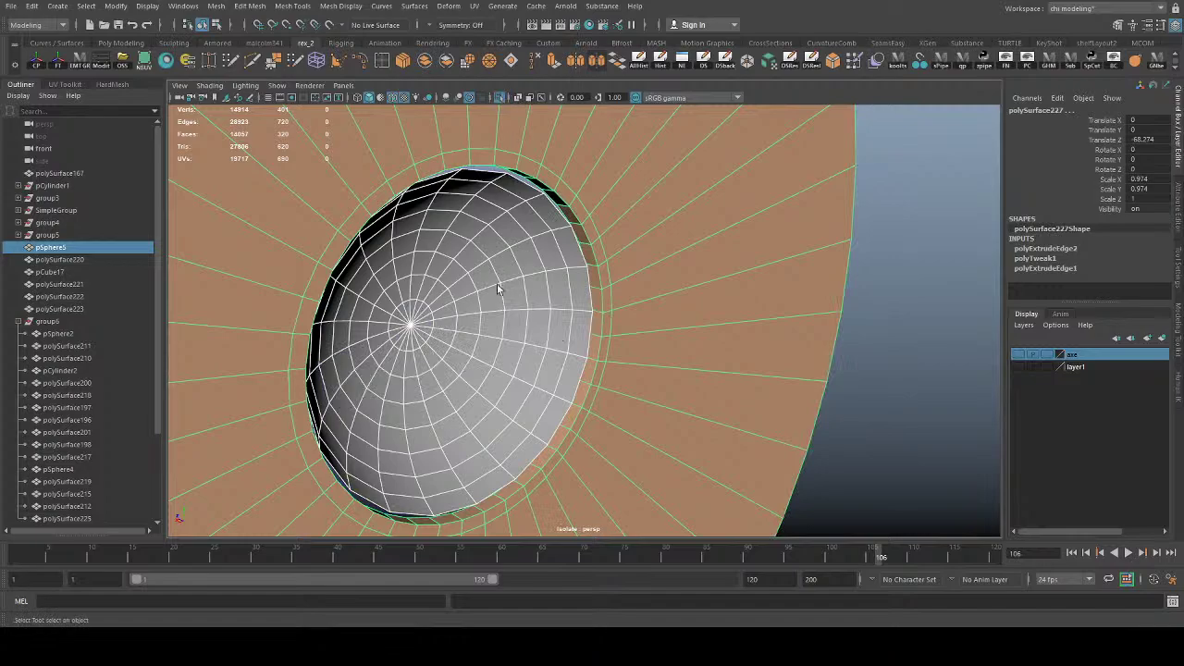
pyautogui.click(499, 99)
# Step: Move the handle bar along Z out of the hole, past the front of the dome
pyautogui.scroll(-5, 692, 341)
pyautogui.click(550, 327)
pyautogui.press('w')
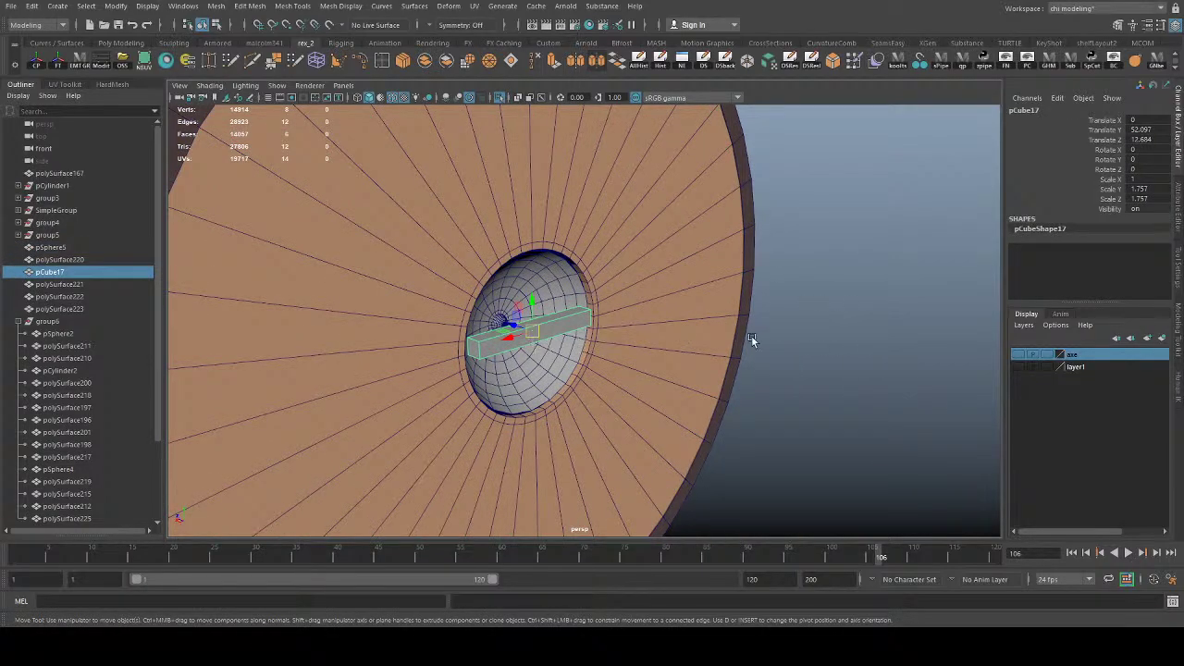
pyautogui.moveTo(507, 320); pyautogui.dragTo(425, 298)
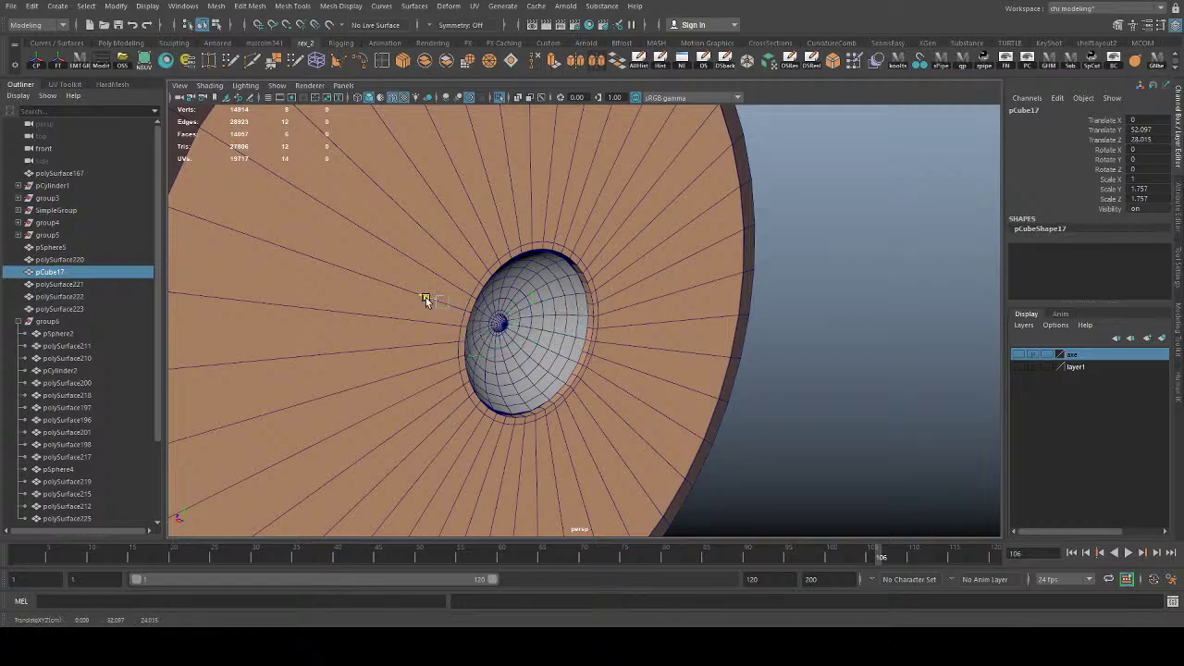
# Step: Examine the small centre sphere up close together with its polySphere1 radius and subdivision settings
pyautogui.click(505, 324)
pyautogui.press('f')
pyautogui.scroll(-6, 624, 291)
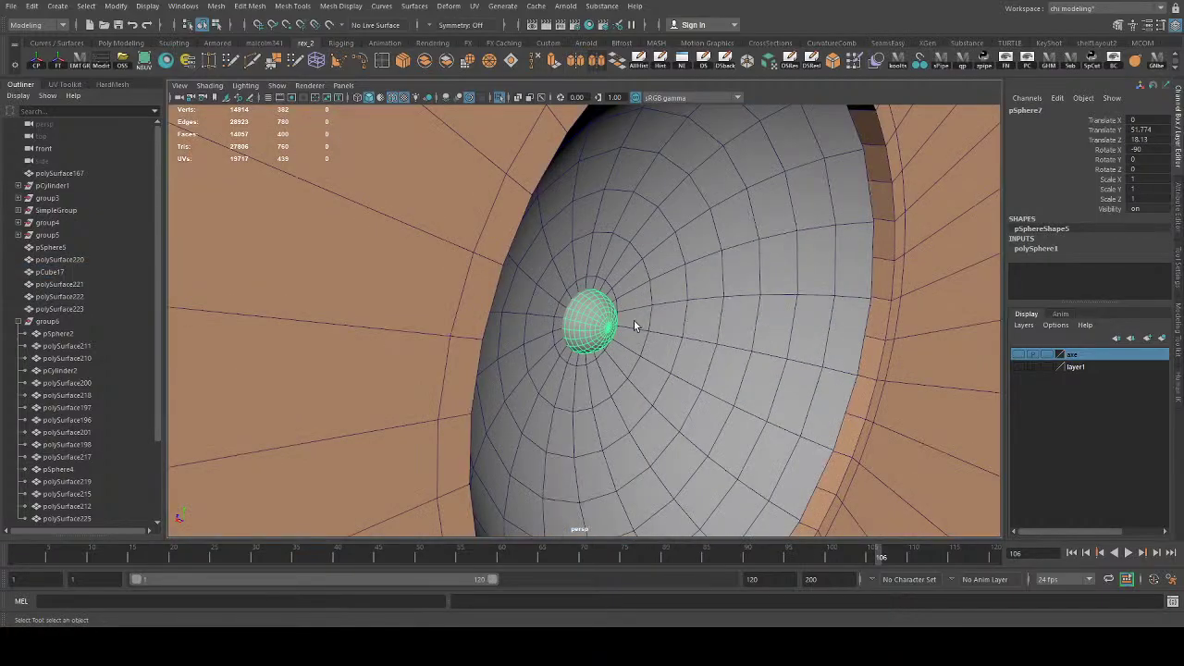
pyautogui.keyDown('alt'); pyautogui.moveTo(634, 324); pyautogui.dragTo(600, 318); pyautogui.keyUp('alt')
pyautogui.scroll(2, 600, 318)
pyautogui.click(1051, 250)
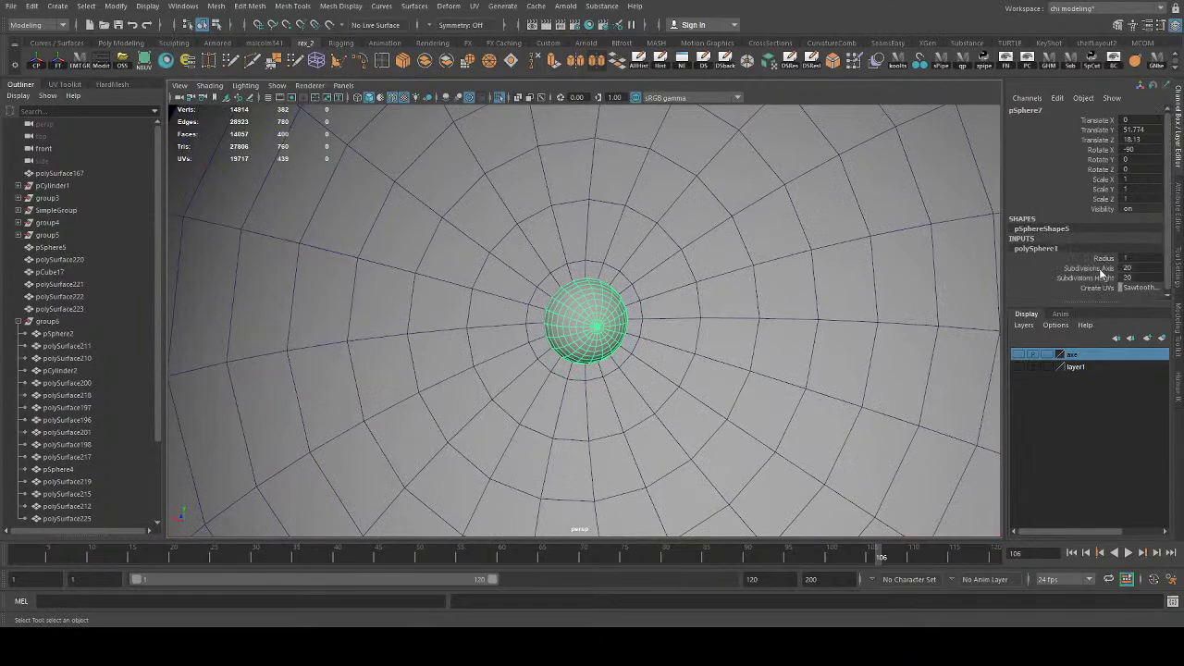
pyautogui.click(1099, 268)
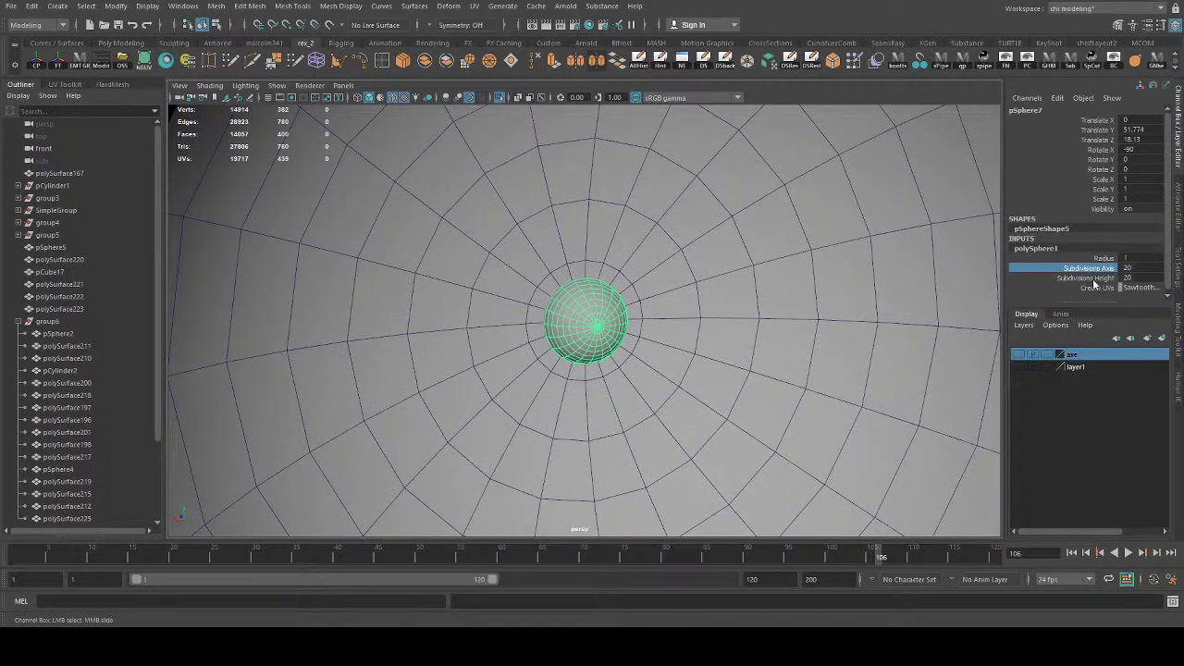
pyautogui.press('5')
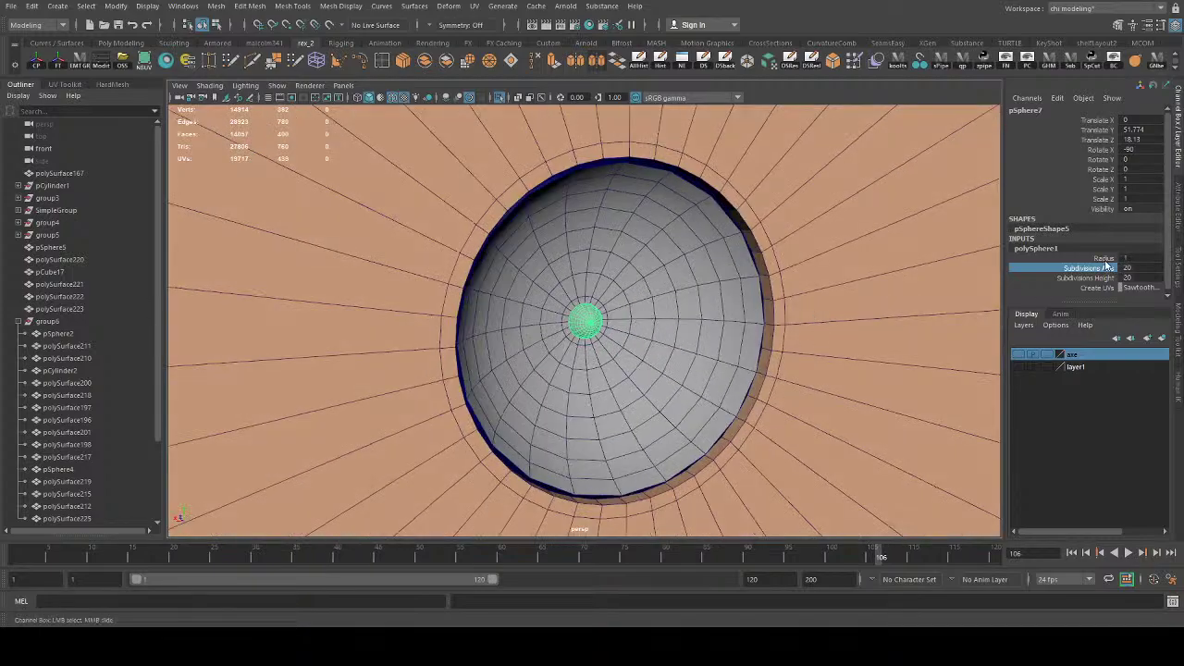
pyautogui.click(1104, 259)
# Step: Snap the small sphere along Z to 12.495, level with the hole's rim, and scale it uniformly to about 9.295
pyautogui.press('w')
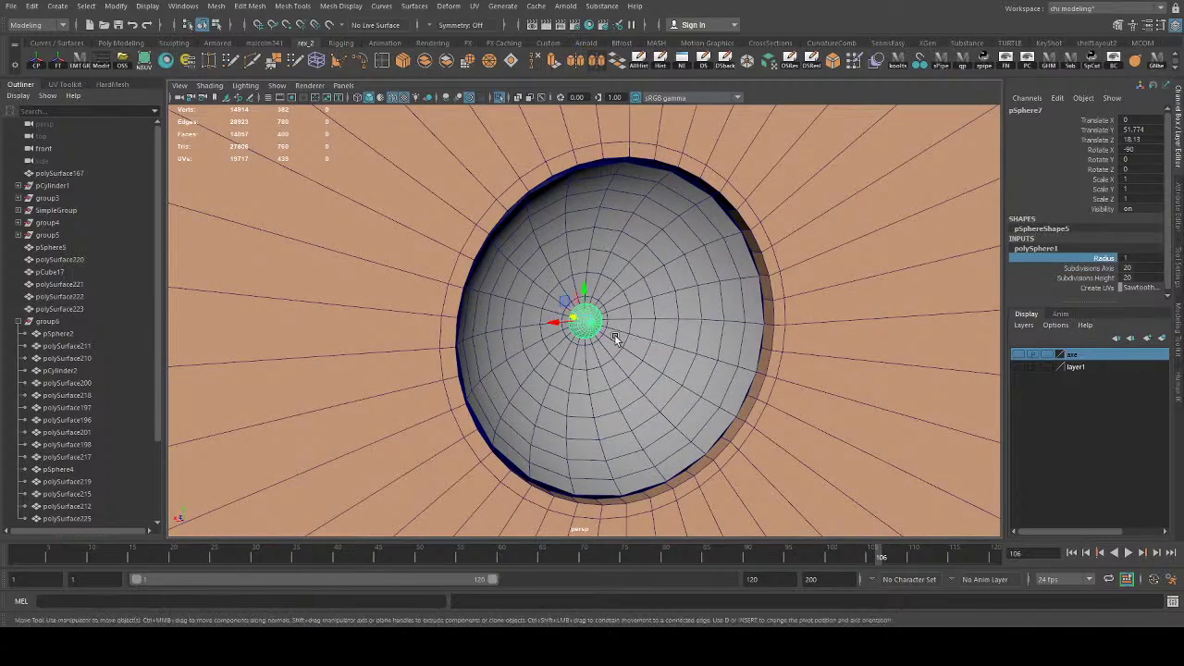
pyautogui.moveTo(615, 338)
pyautogui.keyDown('alt'); pyautogui.mouseDown()
pyautogui.moveTo(639, 346)
pyautogui.moveTo(624, 331)
pyautogui.mouseUp(); pyautogui.keyUp('alt')
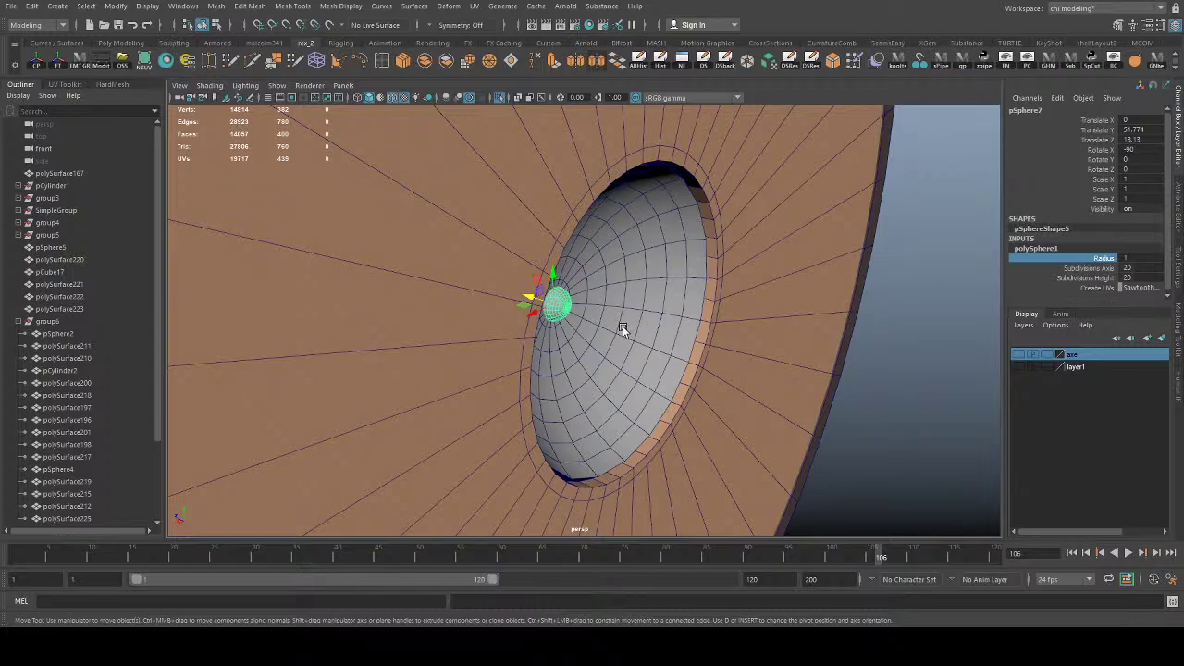
pyautogui.moveTo(528, 295); pyautogui.dragTo(526, 293)
pyautogui.moveTo(691, 285); pyautogui.dragTo(715, 276, button='middle')
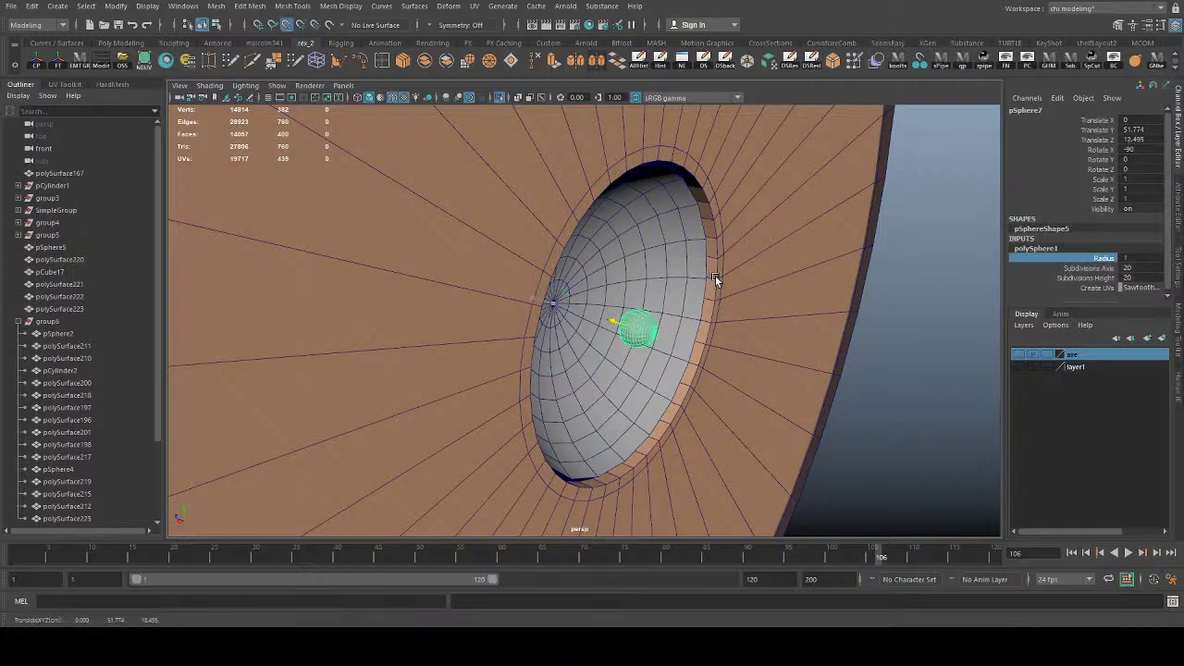
pyautogui.press('r')
pyautogui.moveTo(627, 415); pyautogui.dragTo(902, 431, button='middle')
# Step: Set the enlarged sphere's Subdivisions Axis to 40
pyautogui.click(1088, 267)
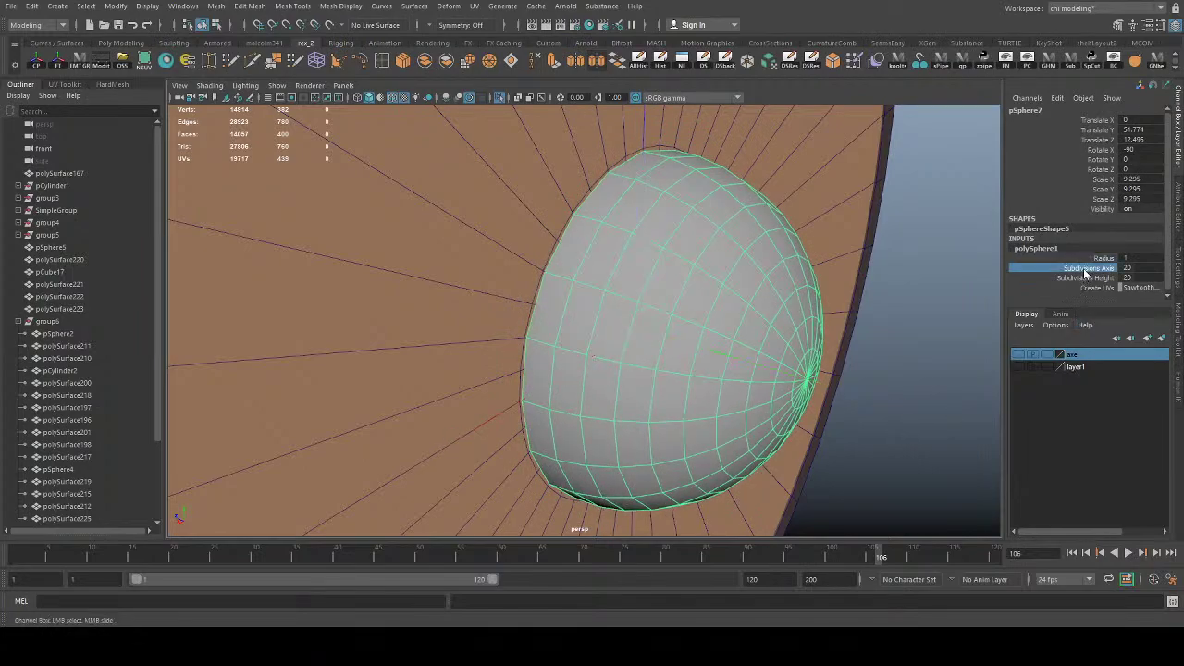
pyautogui.moveTo(925, 414); pyautogui.dragTo(1073, 414, button='middle')
pyautogui.click(1128, 276)
pyautogui.click(1132, 268)
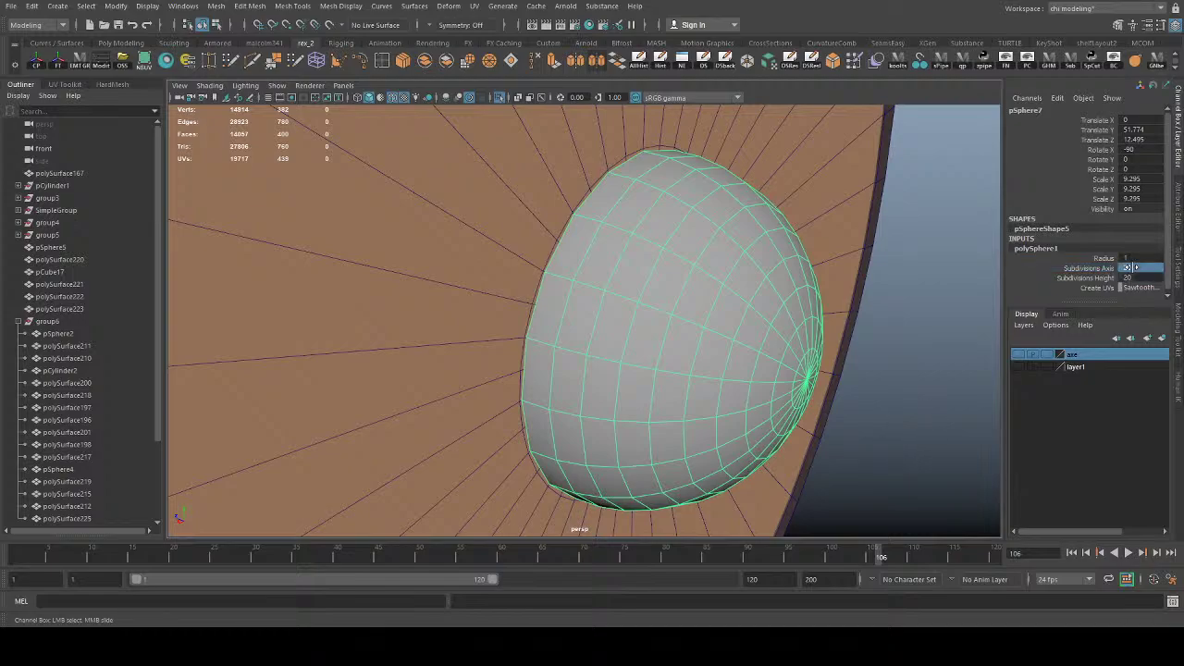
pyautogui.press('Return')
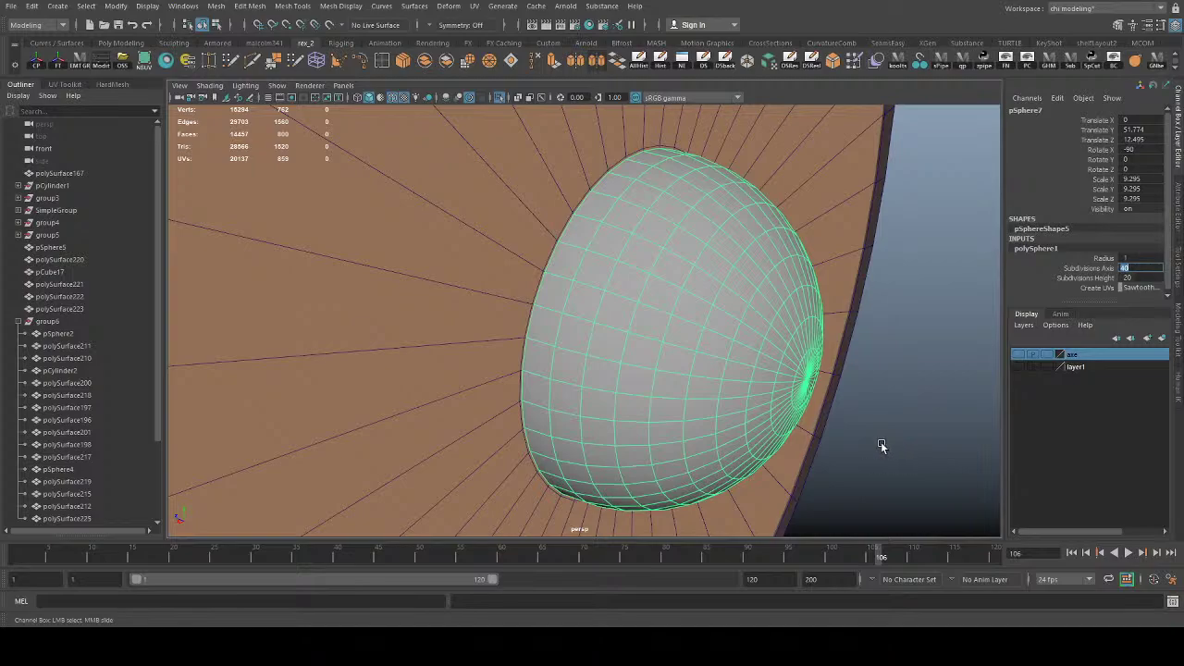
# Step: Delete the sphere's half that bulges out of the back panel, keeping only the hemisphere inside the hole
pyautogui.keyDown('alt'); pyautogui.moveTo(883, 446); pyautogui.dragTo(690, 394); pyautogui.keyUp('alt')
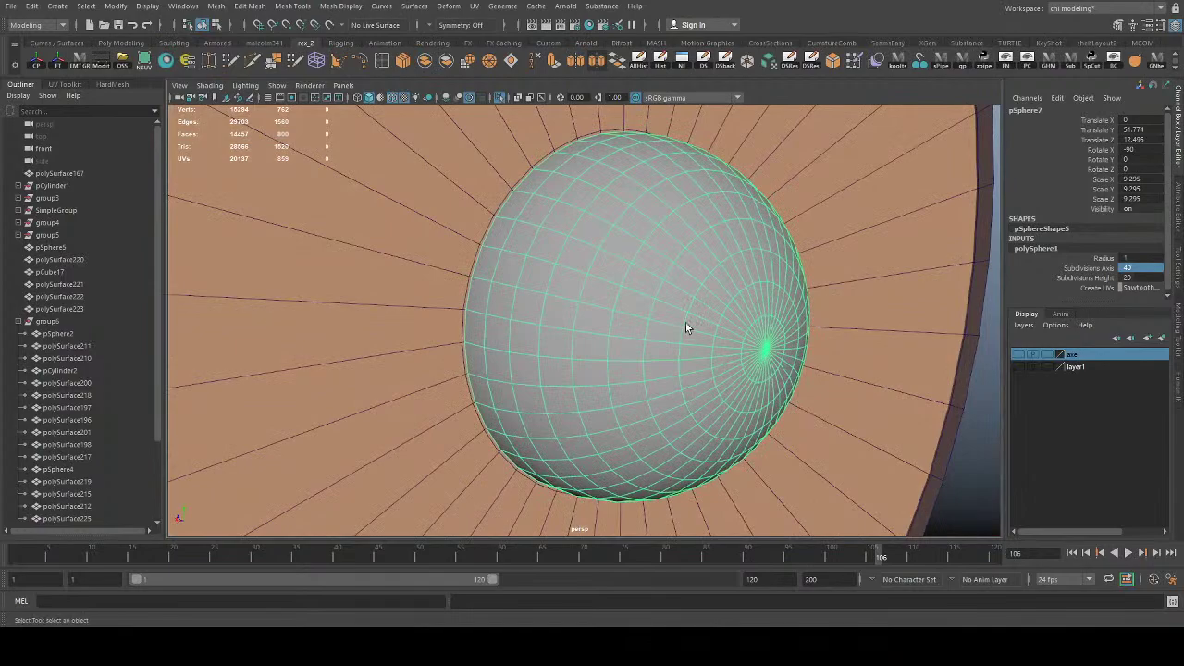
pyautogui.press('F11')
pyautogui.keyDown('alt'); pyautogui.moveTo(613, 268); pyautogui.dragTo(617, 292); pyautogui.keyUp('alt')
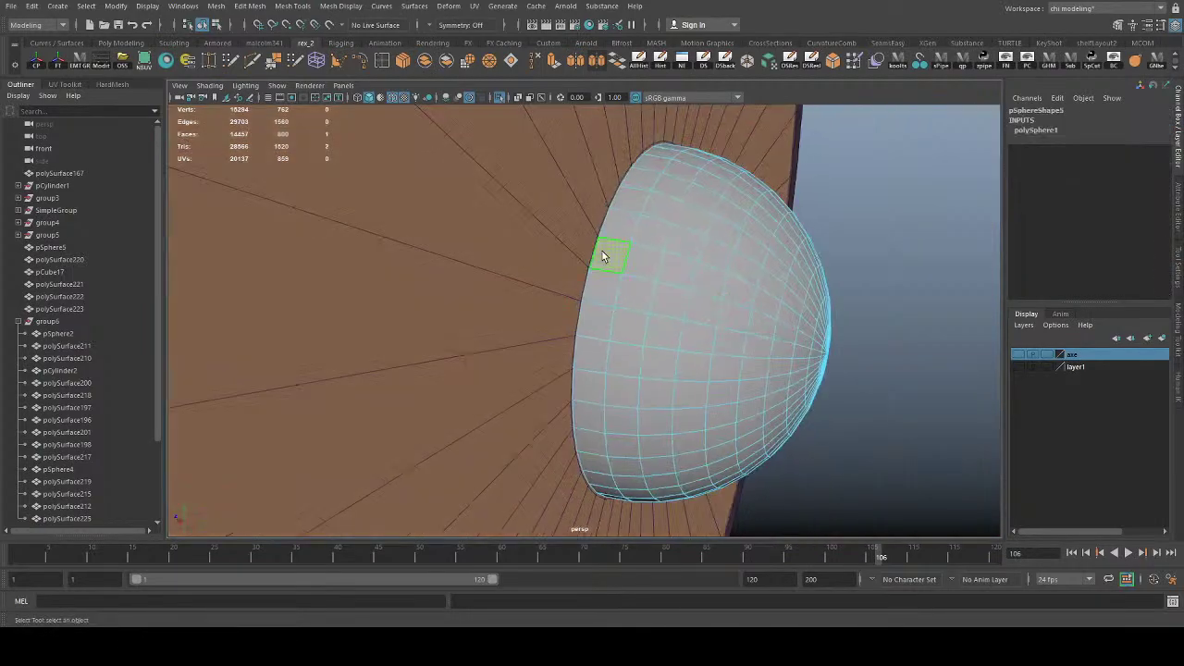
pyautogui.keyDown('shift'); pyautogui.doubleClick(603, 285); pyautogui.keyUp('shift')
pyautogui.press('Delete')
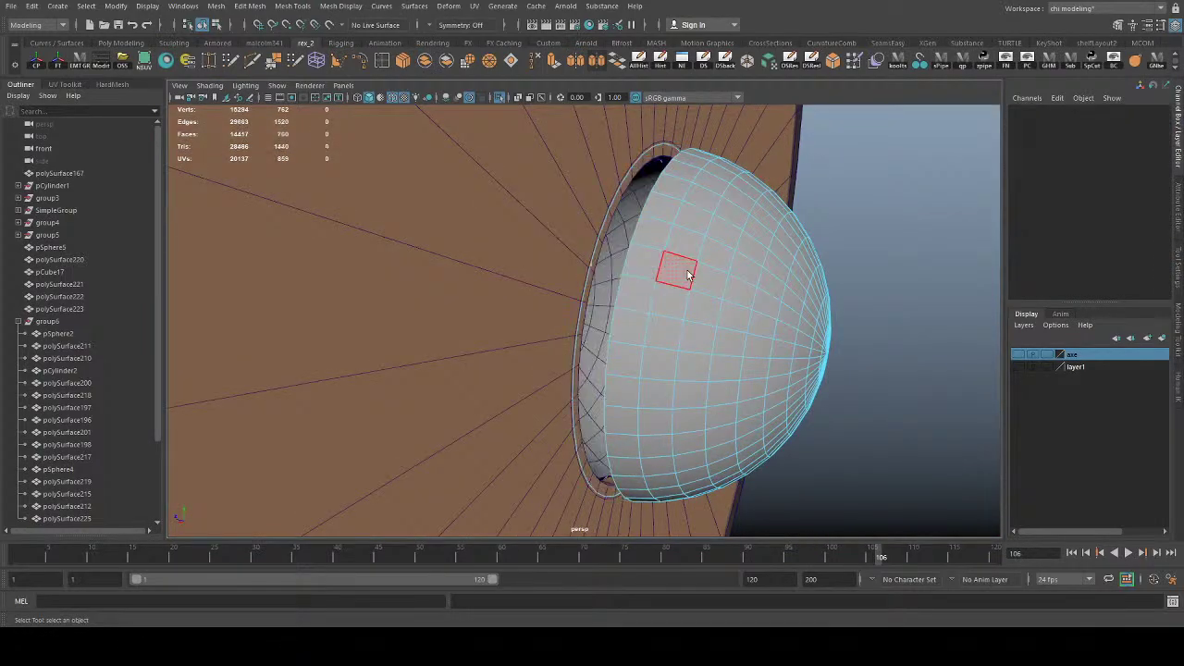
pyautogui.doubleClick(688, 275)
pyautogui.press('Delete')
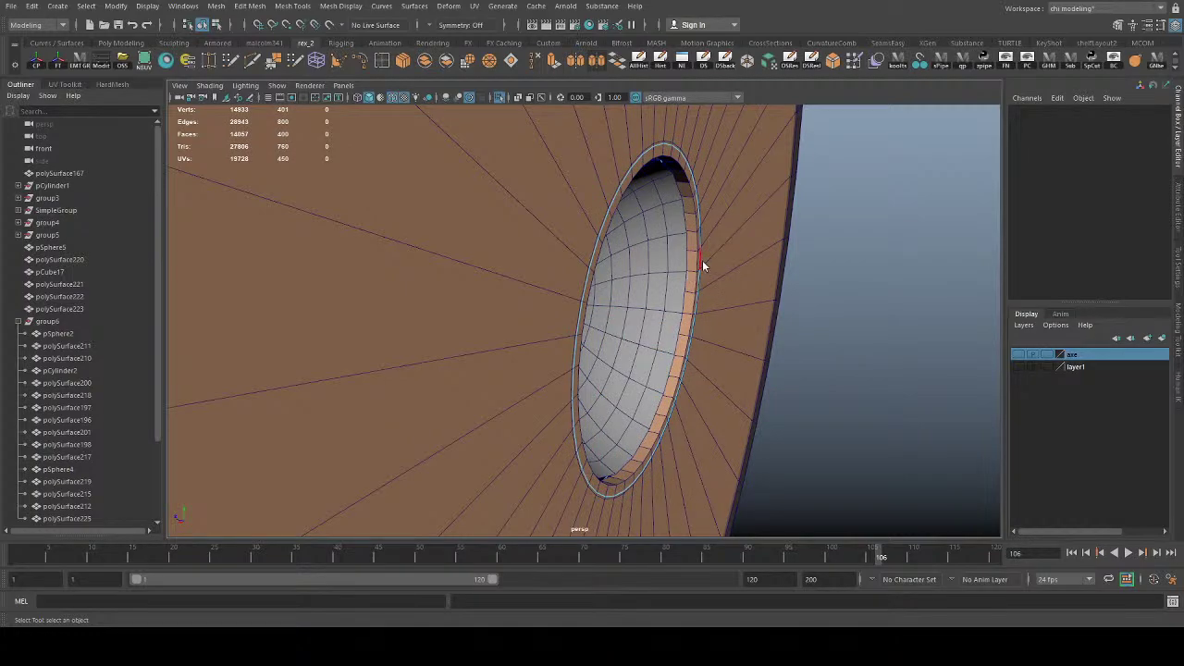
# Step: Scale the remaining hemisphere uniformly down to about 7.783 so it fits inside the hole
pyautogui.click(702, 262)
pyautogui.keyDown('alt'); pyautogui.moveTo(698, 265); pyautogui.dragTo(638, 330); pyautogui.keyUp('alt')
pyautogui.press('r')
pyautogui.moveTo(646, 379); pyautogui.dragTo(593, 369, button='middle')
pyautogui.press('q')
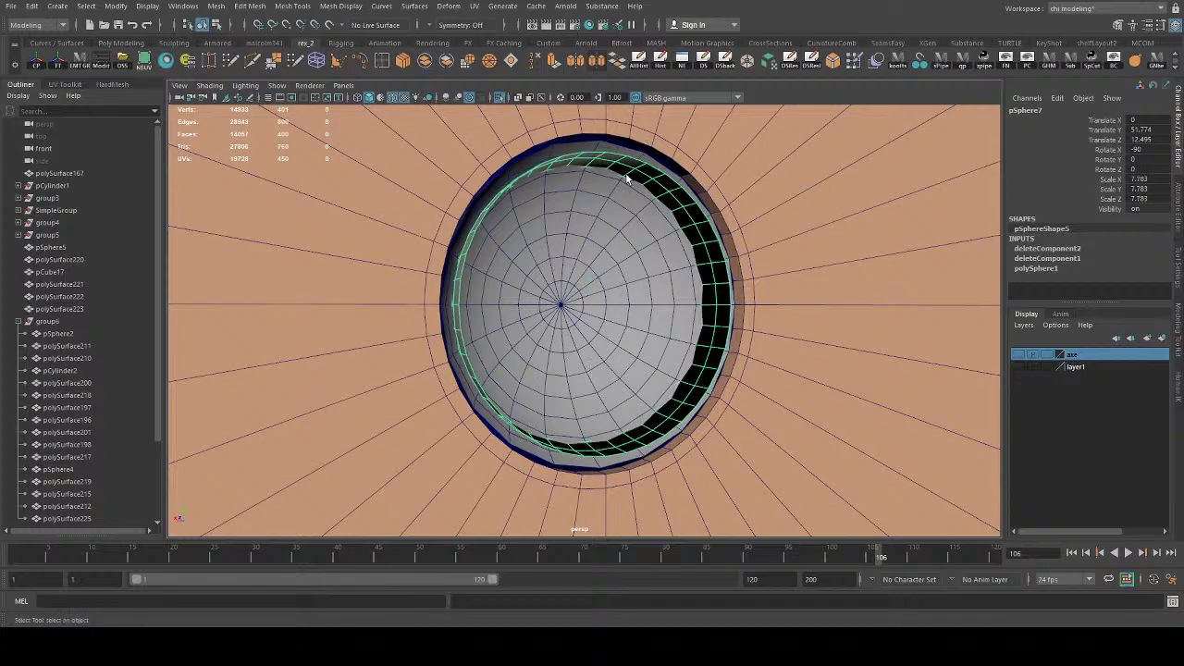
# Step: Delete the old low-resolution inner dome, pSphere5
pyautogui.press('Delete')
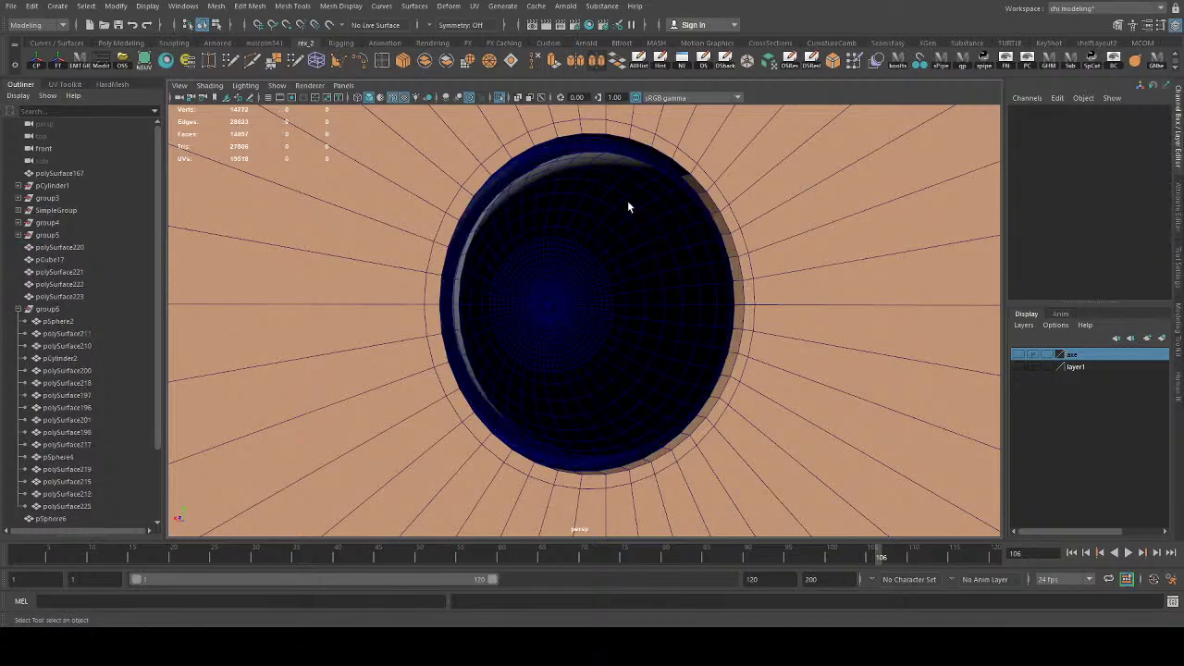
pyautogui.hotkey('ctrl', 'z')
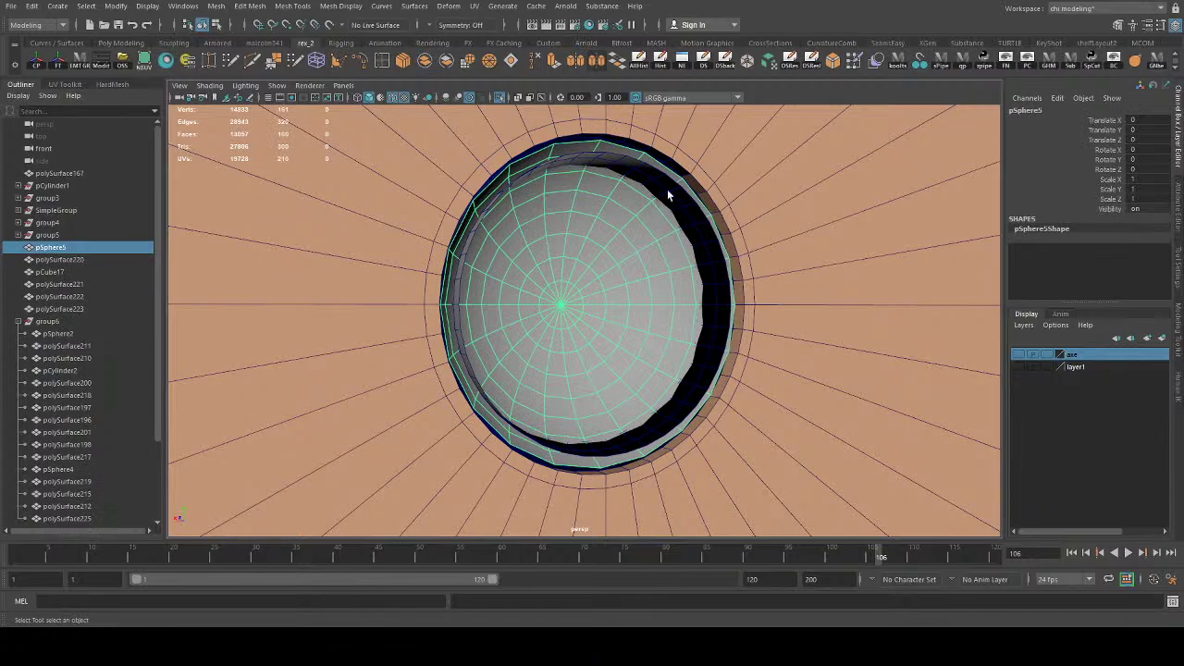
pyautogui.press('Delete')
# Step: Reverse the normals of the new hemisphere inside the hole
pyautogui.click(652, 206)
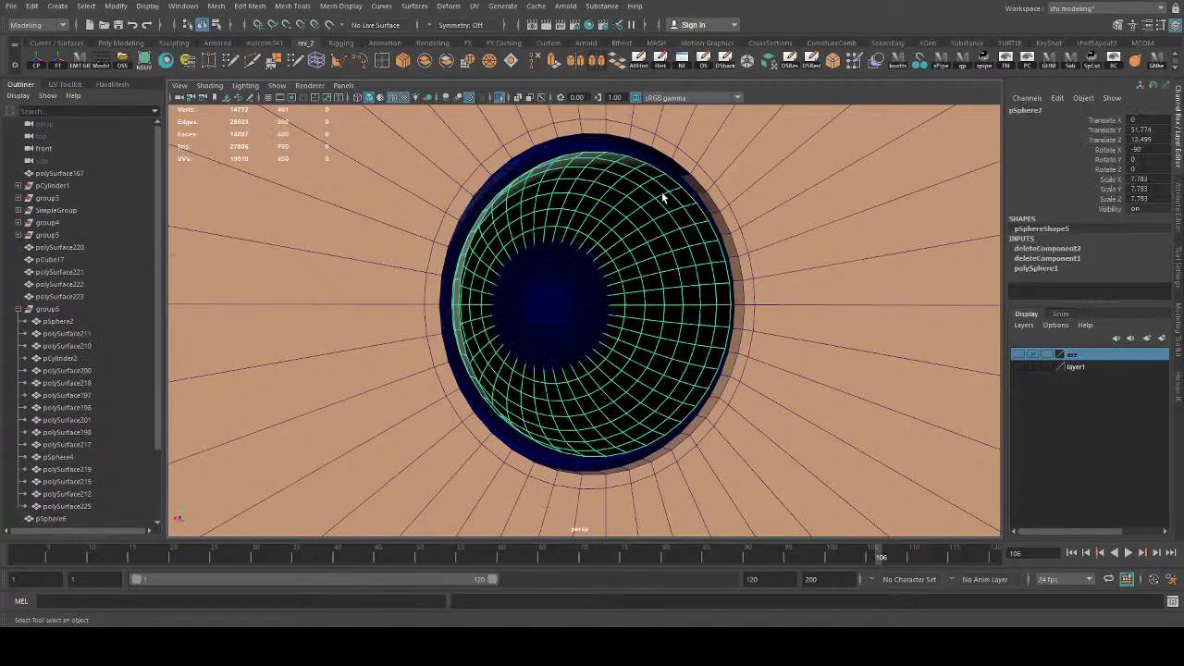
pyautogui.click(331, 6)
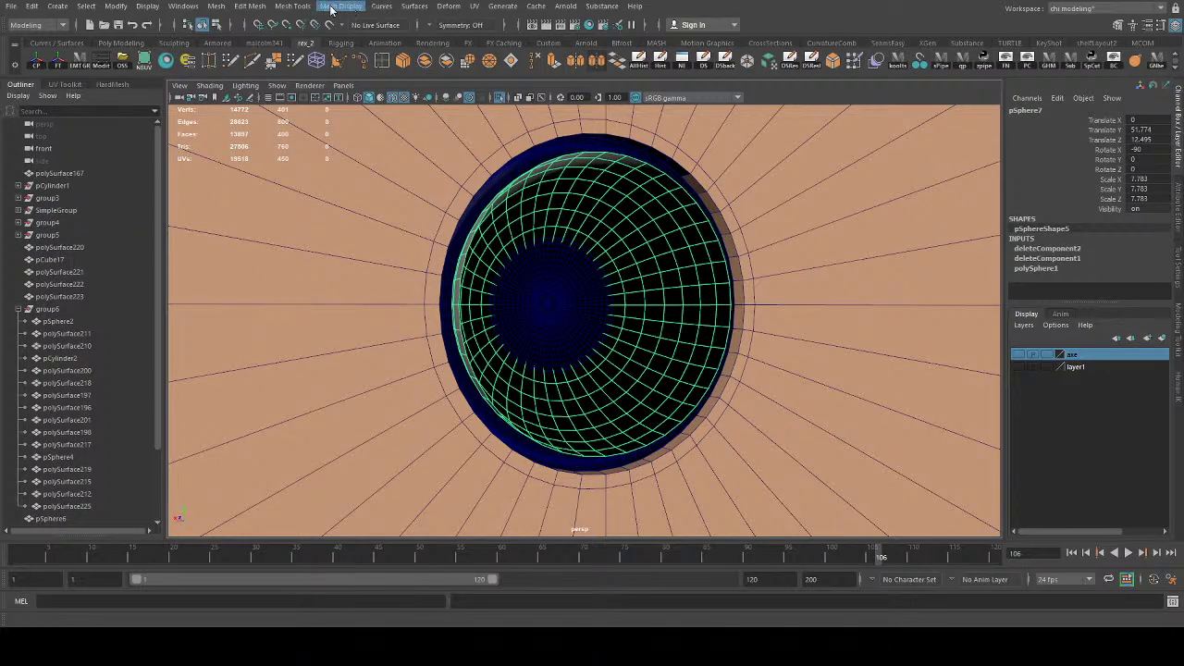
pyautogui.click(351, 61)
pyautogui.keyDown('alt'); pyautogui.moveTo(564, 285); pyautogui.dragTo(629, 317); pyautogui.keyUp('alt')
pyautogui.click(881, 335)
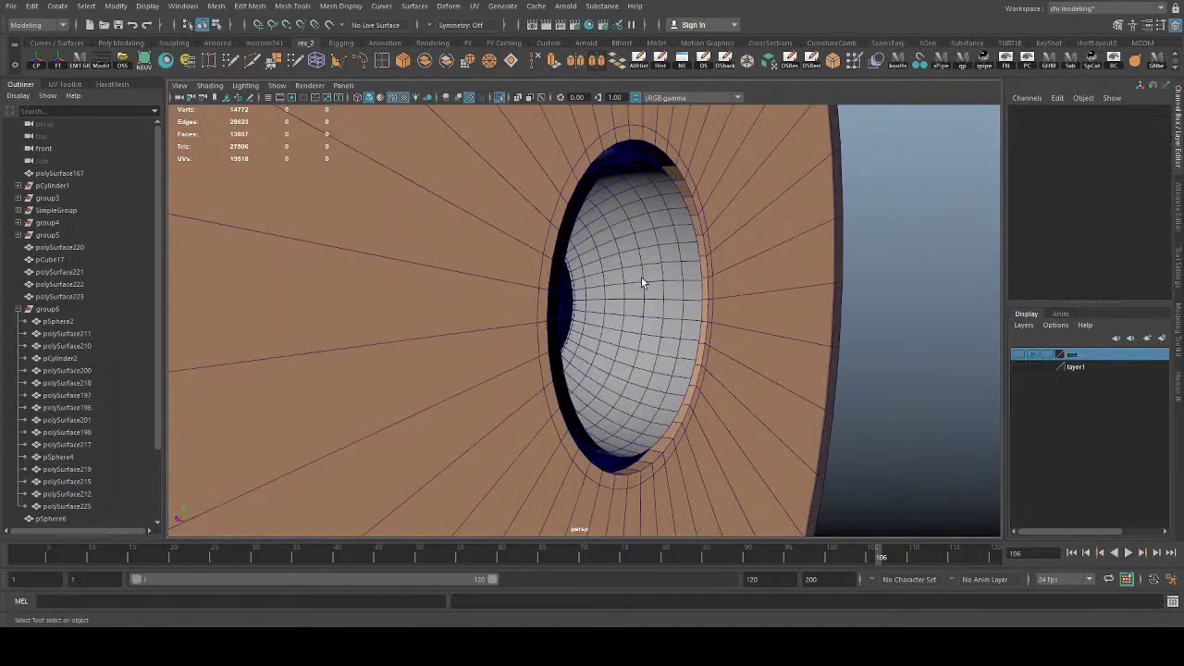
# Step: Try raising the hemisphere's Subdivisions Height to 23 in its polySphere1 settings
pyautogui.click(642, 276)
pyautogui.click(1034, 277)
pyautogui.scroll(-1, 1054, 279)
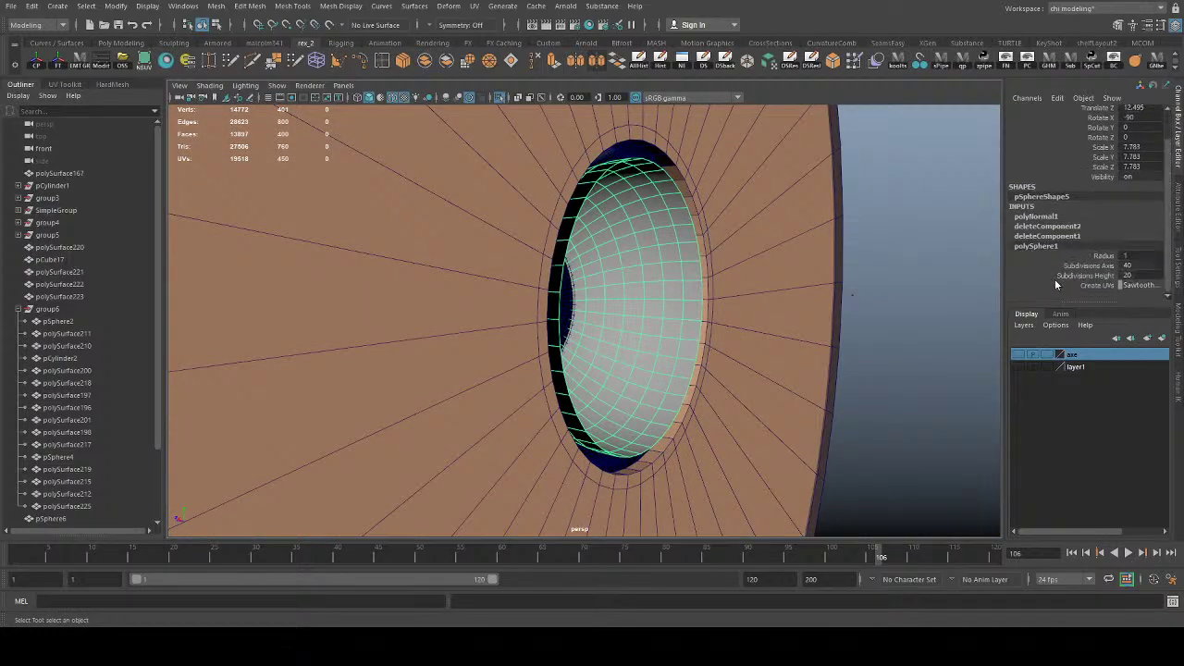
pyautogui.click(1079, 276)
pyautogui.keyDown('alt'); pyautogui.moveTo(849, 358); pyautogui.dragTo(782, 338); pyautogui.keyUp('alt')
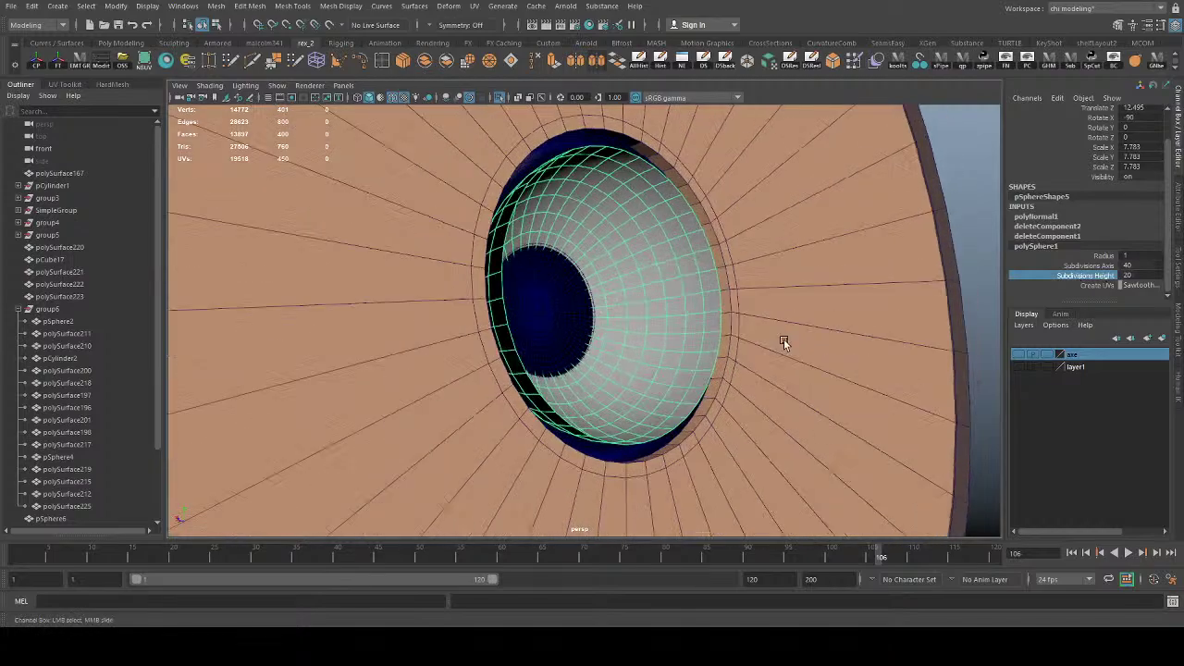
pyautogui.moveTo(867, 330); pyautogui.dragTo(717, 365, button='middle')
pyautogui.moveTo(810, 372); pyautogui.dragTo(849, 342, button='middle')
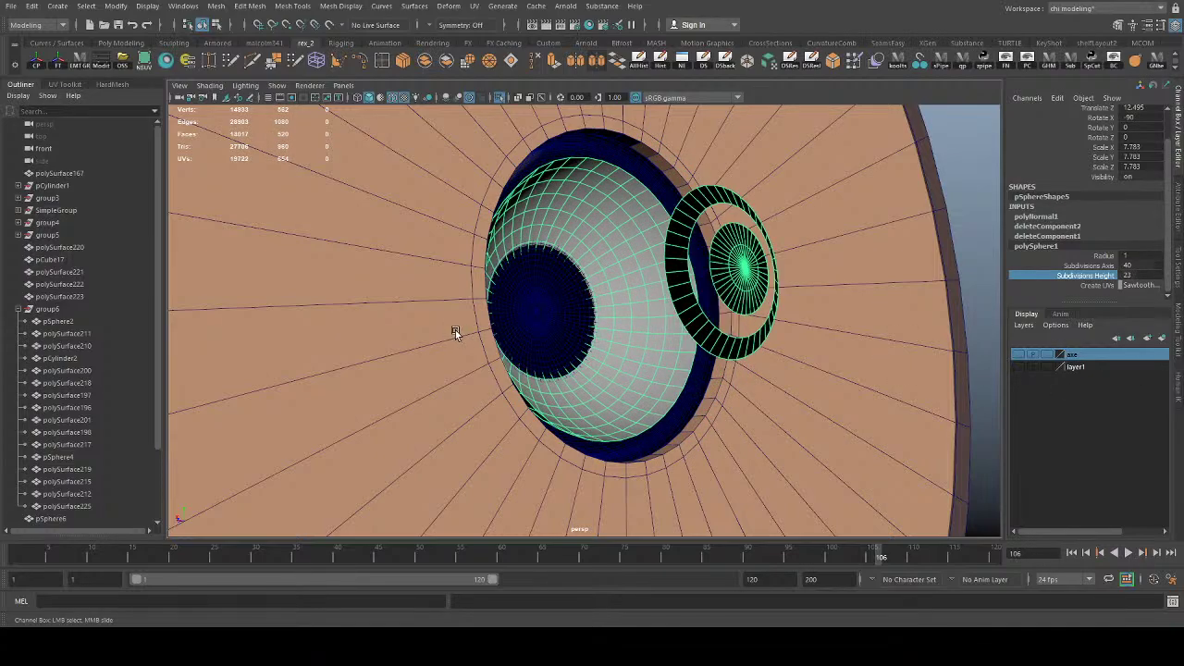
pyautogui.moveTo(454, 333); pyautogui.dragTo(843, 333, button='middle')
# Step: Undo all the Subdivisions Height changes on the hemisphere
pyautogui.hotkey('ctrl', 'z')
pyautogui.hotkey('ctrl', 'z')
pyautogui.hotkey('ctrl', 'z')
pyautogui.hotkey('ctrl', 'z')
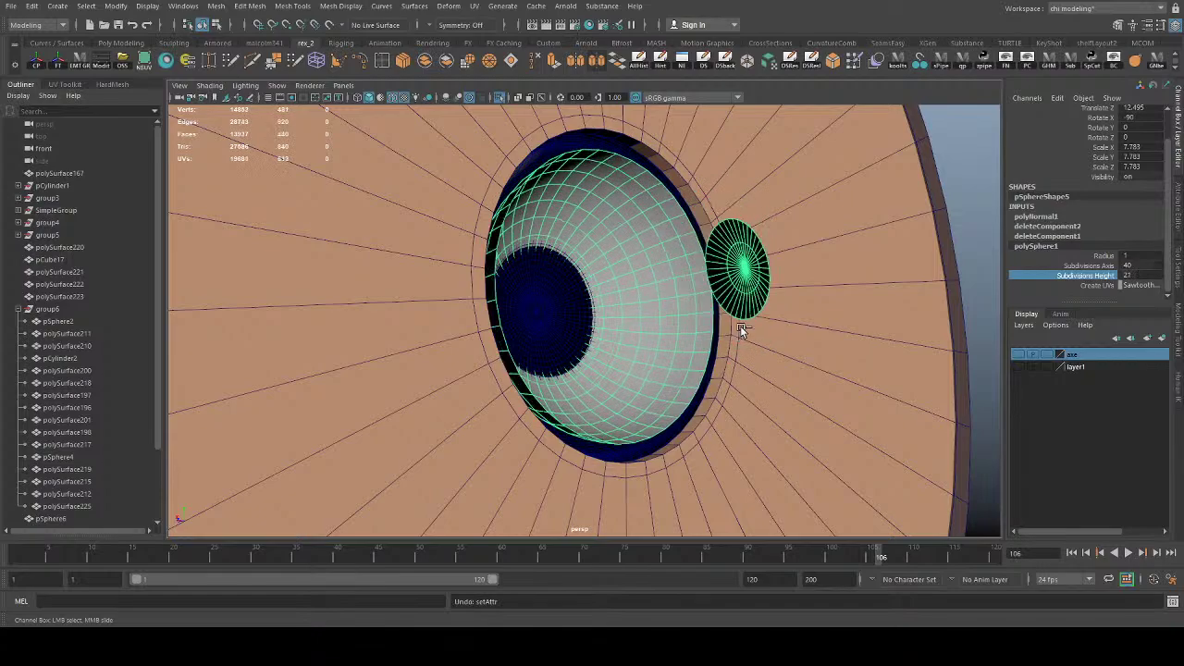
pyautogui.moveTo(633, 345); pyautogui.dragTo(601, 403, button='middle')
pyautogui.keyDown('alt'); pyautogui.moveTo(601, 403); pyautogui.dragTo(583, 421); pyautogui.keyUp('alt')
pyautogui.hotkey('ctrl', 'z')
pyautogui.hotkey('ctrl', 'z')
pyautogui.hotkey('ctrl', 'z')
pyautogui.hotkey('ctrl', 'z')
pyautogui.hotkey('ctrl', 'z')
pyautogui.hotkey('ctrl', 'z')
pyautogui.hotkey('ctrl', 'z')
pyautogui.hotkey('ctrl', 'z')
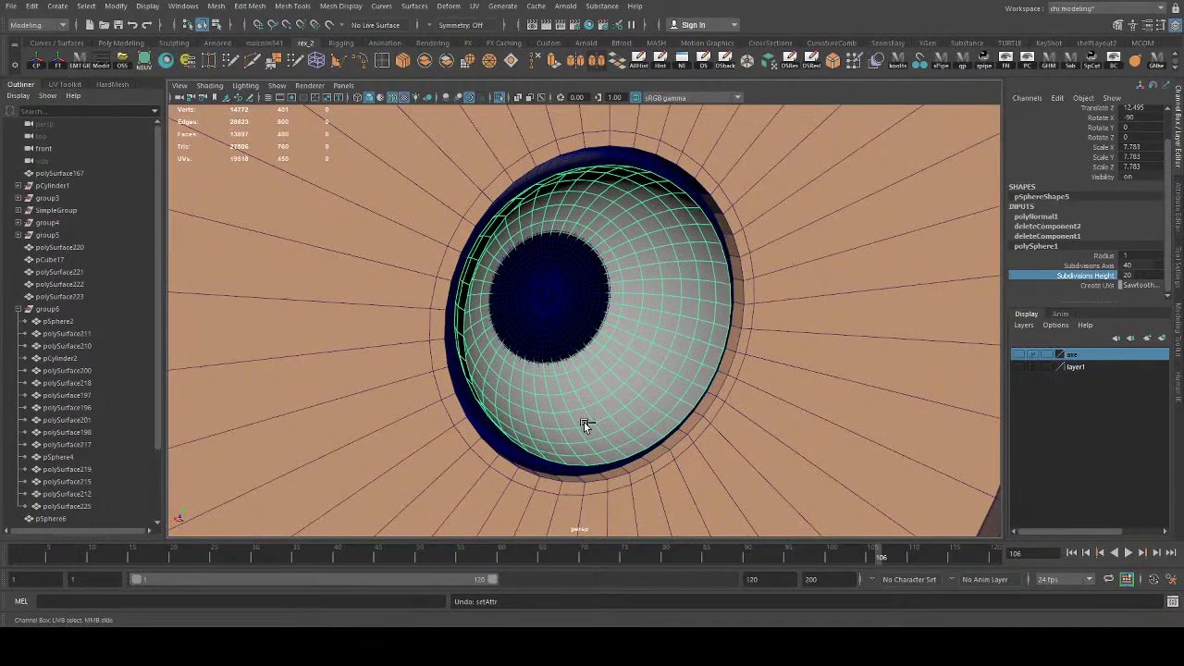
# Step: Flatten the hemisphere to about 5.757 in Scale Y and move it along Z to about 13.414
pyautogui.press('q')
pyautogui.keyDown('alt'); pyautogui.moveTo(662, 317); pyautogui.dragTo(614, 331); pyautogui.keyUp('alt')
pyautogui.keyDown('alt'); pyautogui.moveTo(643, 275); pyautogui.dragTo(706, 330); pyautogui.keyUp('alt')
pyautogui.moveTo(651, 277); pyautogui.dragTo(688, 241, button='right')
pyautogui.press('r')
pyautogui.keyDown('alt'); pyautogui.moveTo(683, 335); pyautogui.dragTo(656, 360); pyautogui.keyUp('alt')
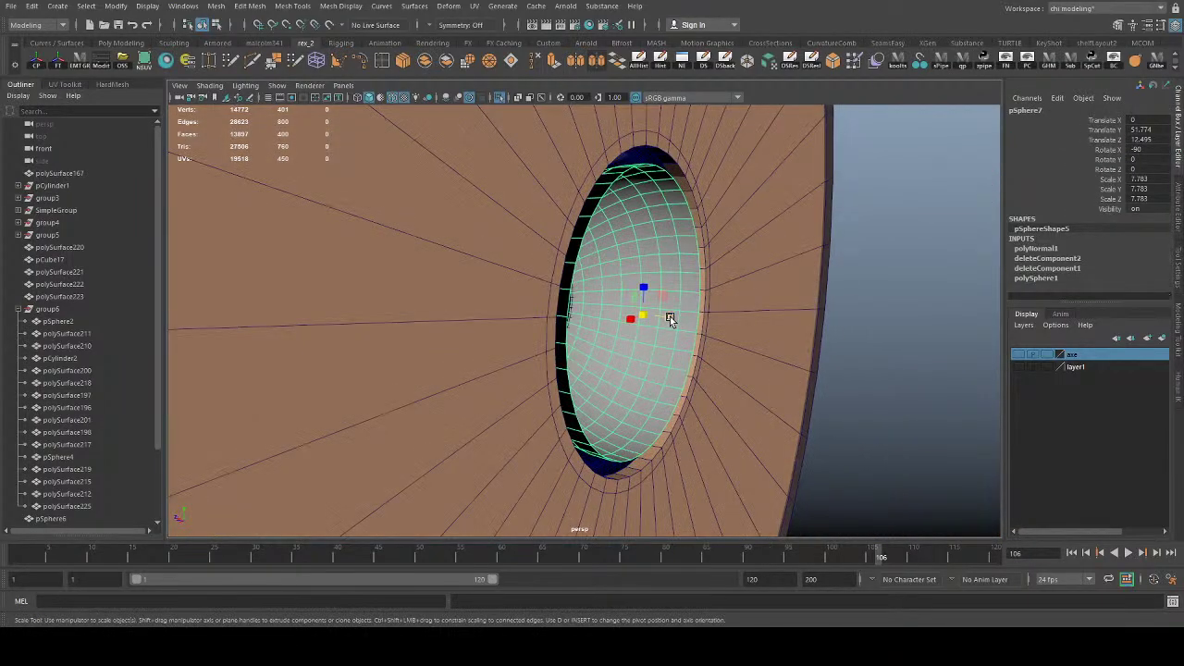
pyautogui.moveTo(670, 318); pyautogui.dragTo(600, 306)
pyautogui.press('w')
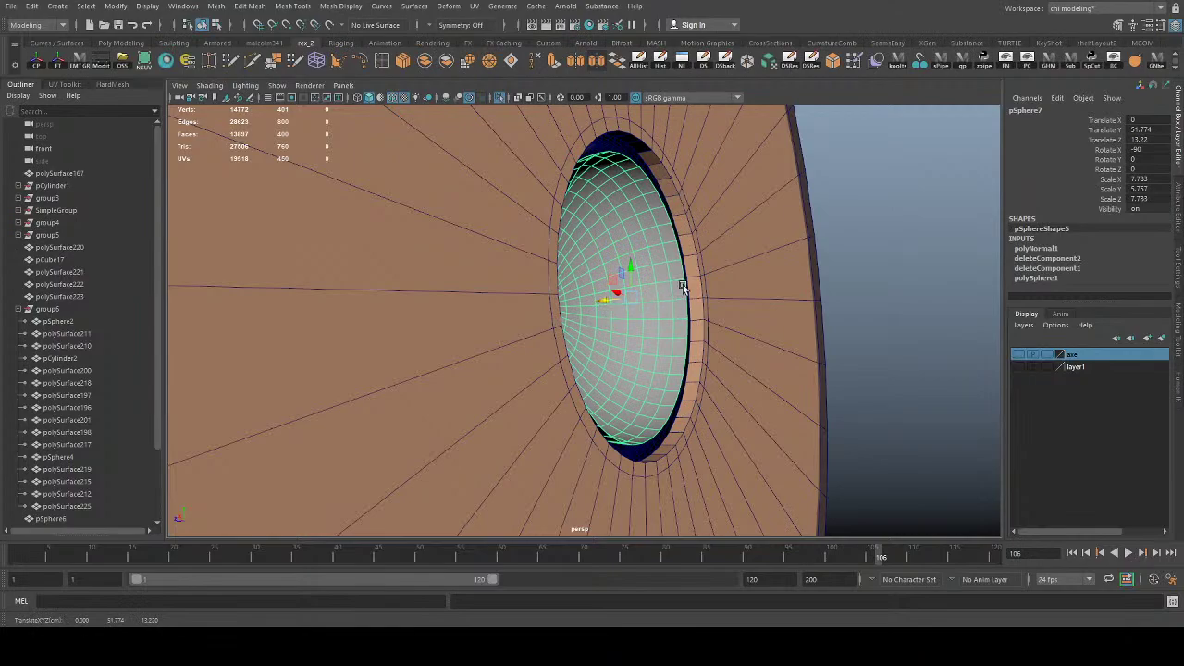
pyautogui.moveTo(692, 278); pyautogui.dragTo(687, 277, button='middle')
# Step: Widen the hemisphere to about 8.046 in Scale X and Z only, keeping its depth
pyautogui.keyDown('alt'); pyautogui.moveTo(617, 357); pyautogui.dragTo(569, 367); pyautogui.keyUp('alt')
pyautogui.press('r')
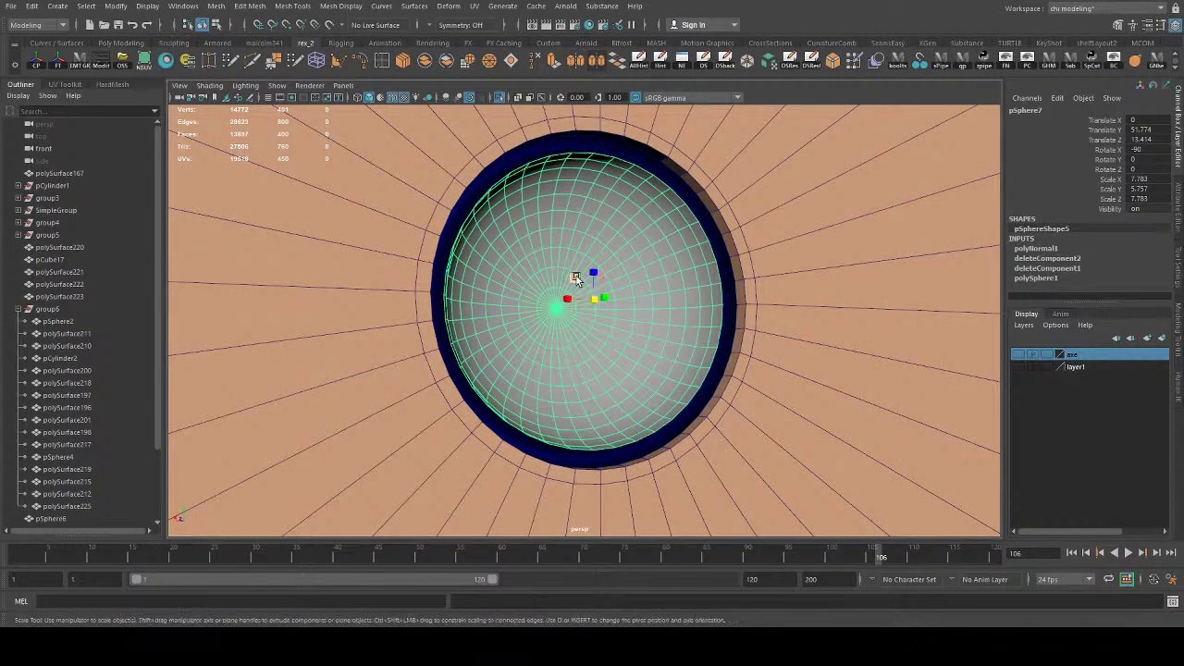
pyautogui.moveTo(577, 275); pyautogui.dragTo(560, 410)
pyautogui.press('q')
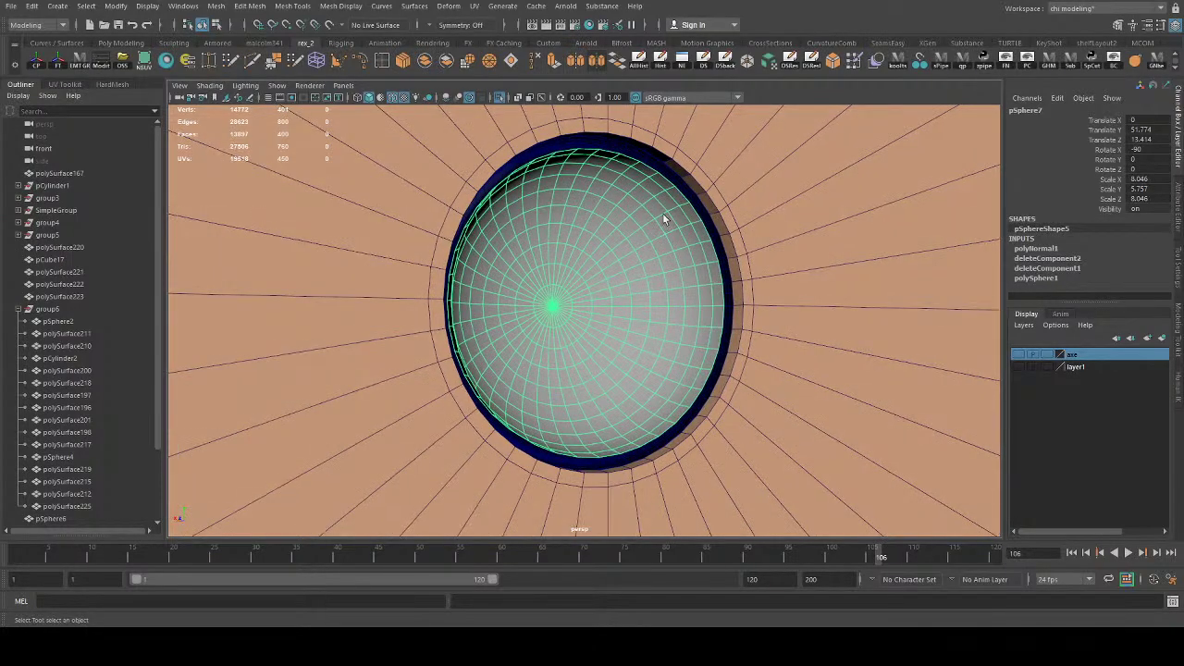
# Step: In the side view, turn off isolation and scale the hemisphere uniformly to about 7.746 in X and Z, inside the outer dome
pyautogui.press('space')
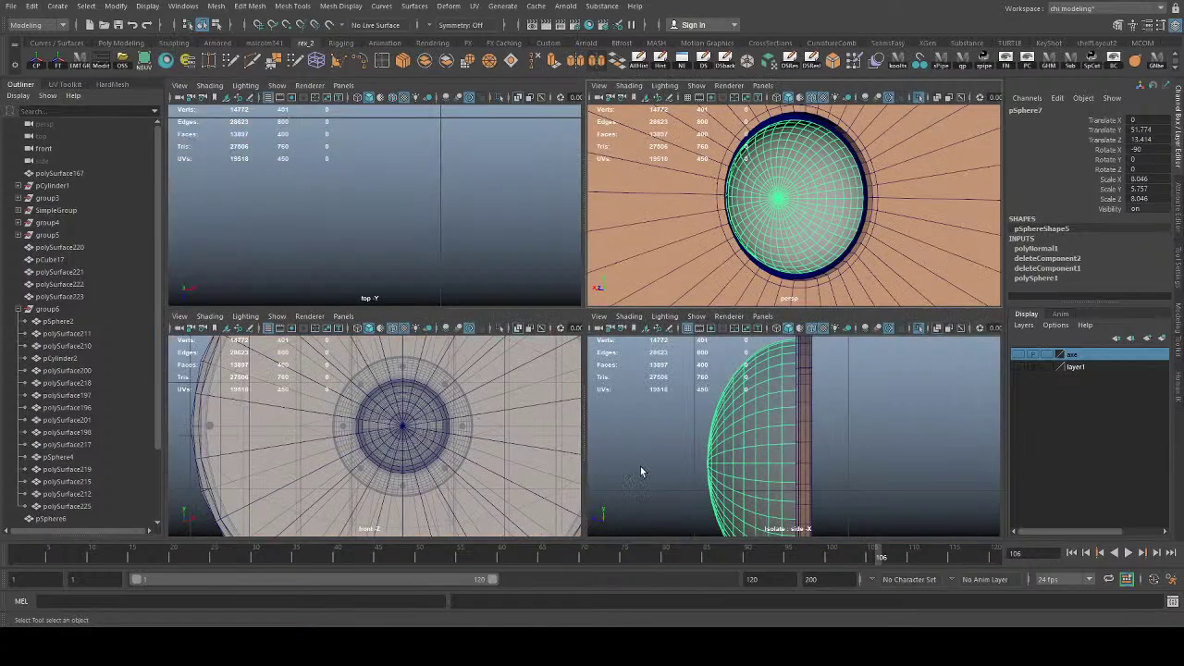
pyautogui.press('space')
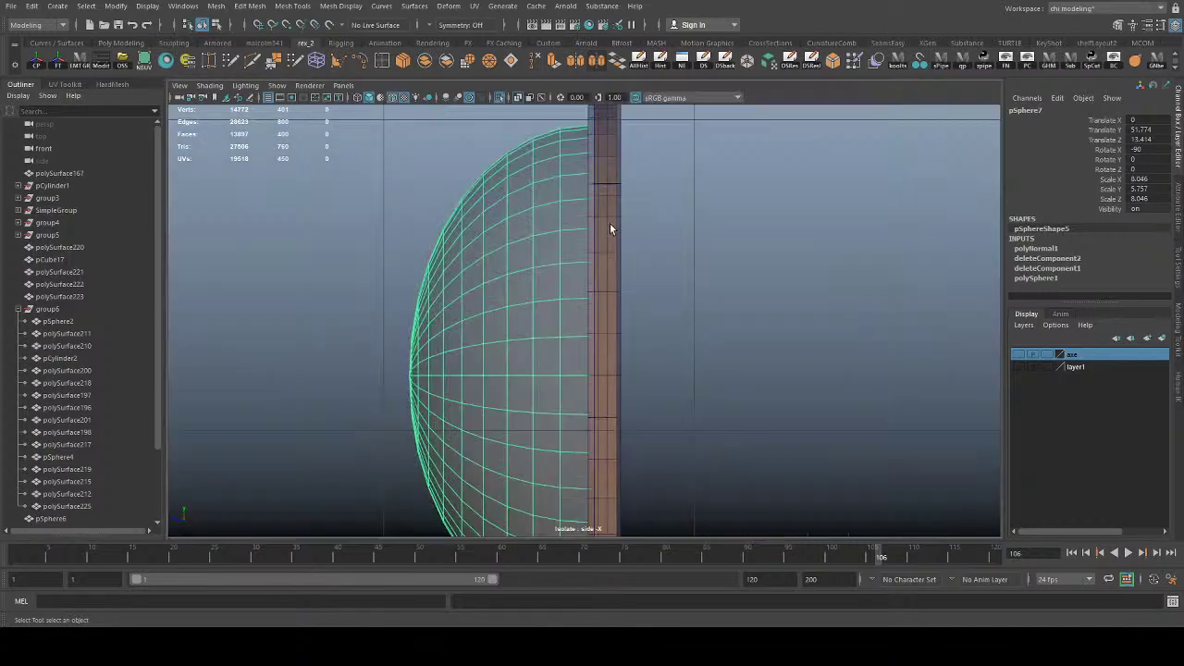
pyautogui.click(500, 98)
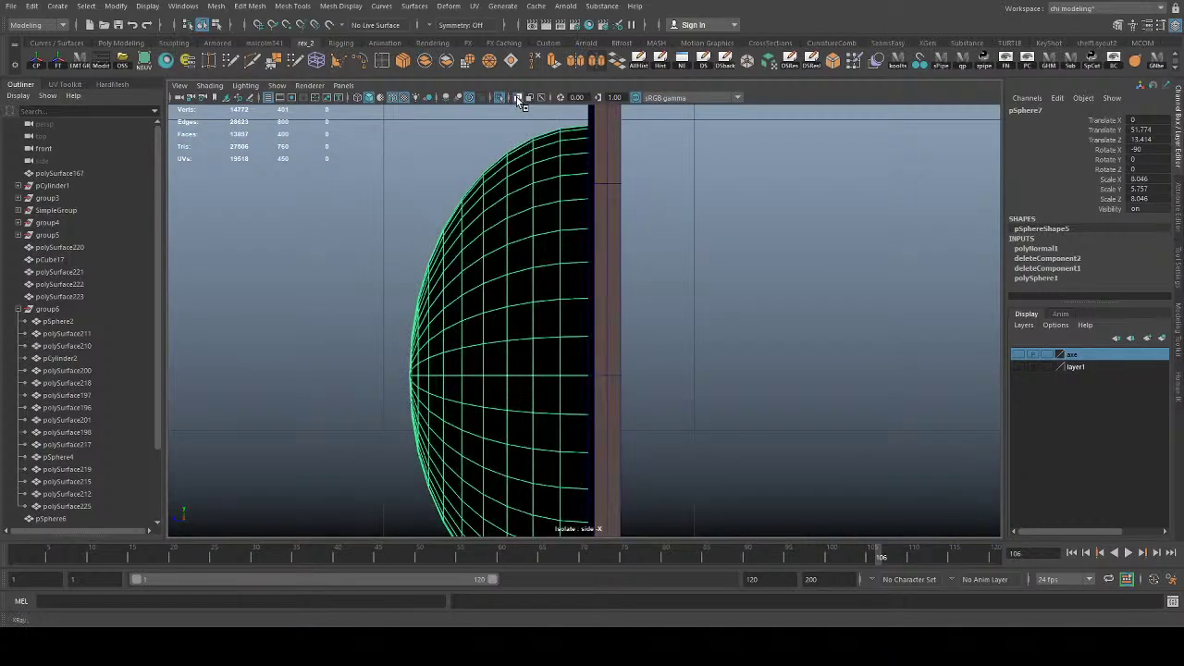
pyautogui.click(499, 98)
pyautogui.click(499, 98)
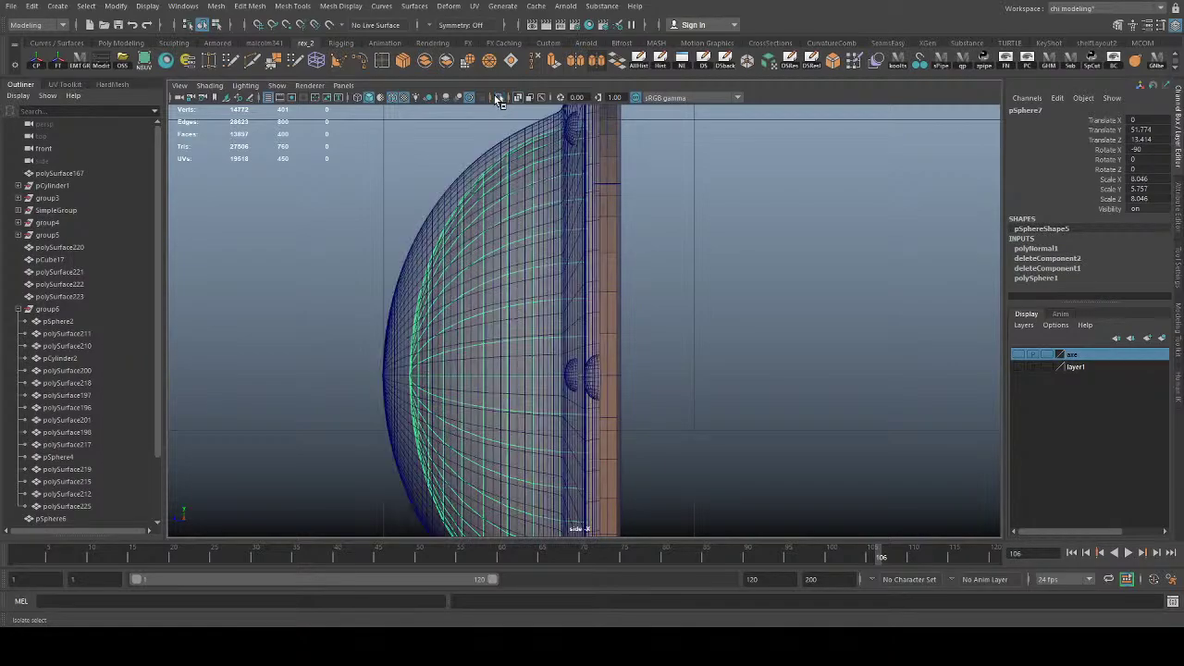
pyautogui.moveTo(503, 375)
pyautogui.keyDown('alt'); pyautogui.mouseDown(button='middle')
pyautogui.moveTo(484, 294)
pyautogui.moveTo(482, 344)
pyautogui.moveTo(513, 378)
pyautogui.mouseUp(button='middle'); pyautogui.keyUp('alt')
pyautogui.press('r')
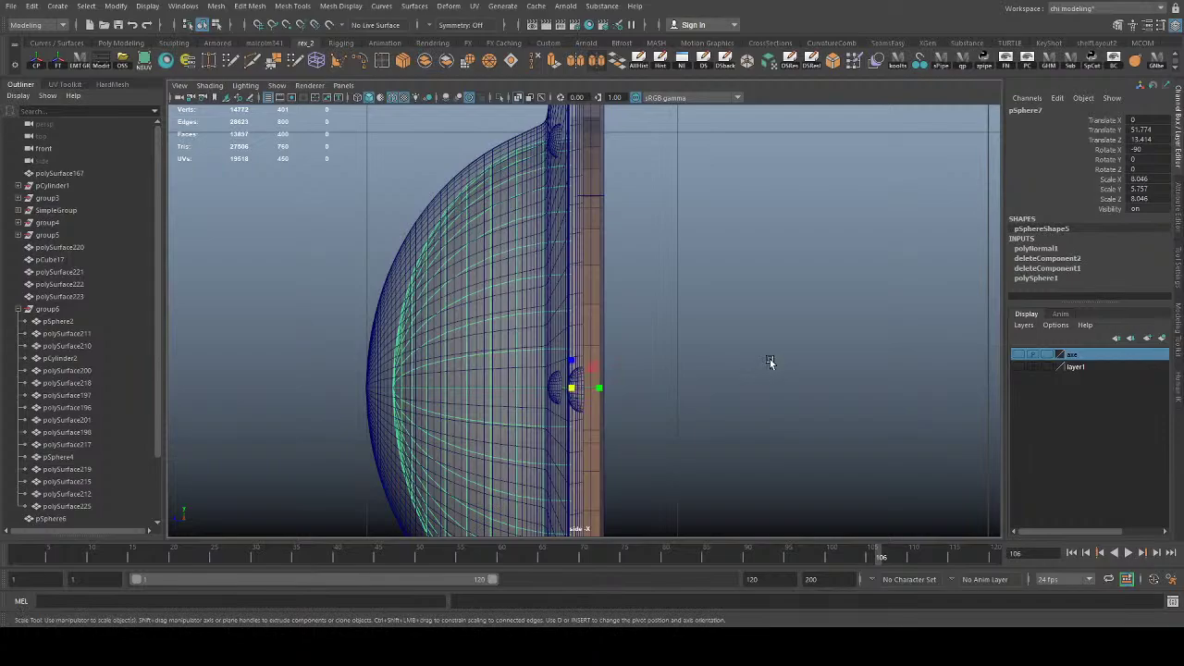
pyautogui.moveTo(770, 359); pyautogui.dragTo(730, 366, button='middle')
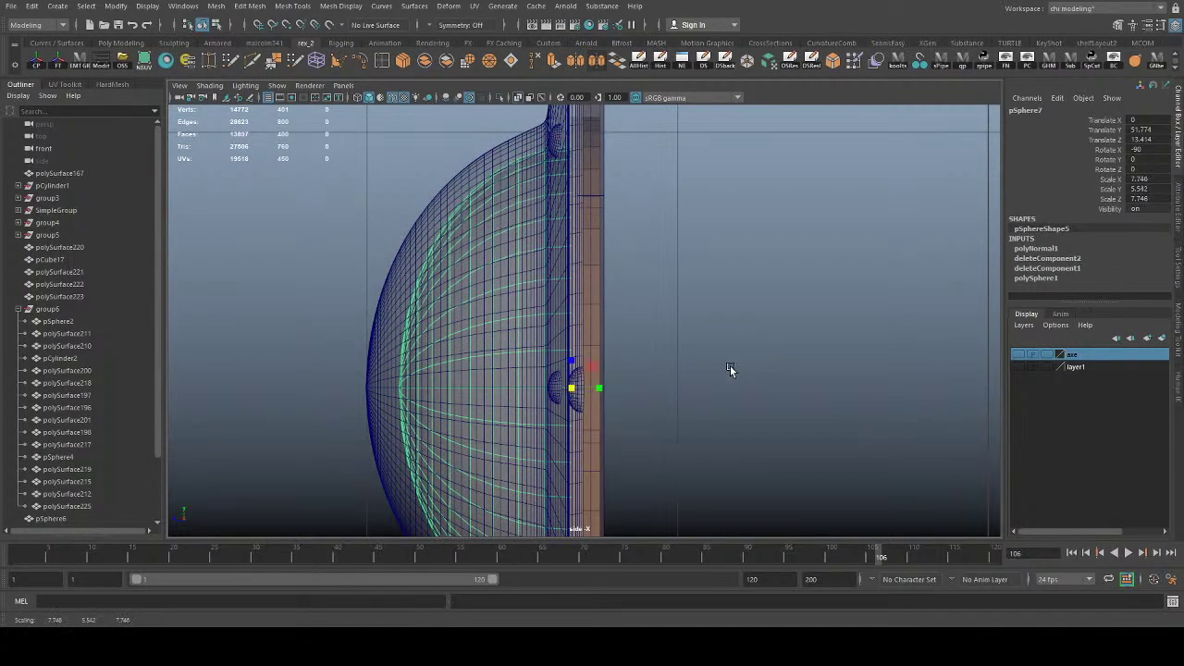
# Step: Check how the hemisphere fits inside the outer dome and the hole, in both the side and perspective views
pyautogui.moveTo(596, 389); pyautogui.dragTo(600, 385)
pyautogui.press('q')
pyautogui.press('space')
pyautogui.press('space')
pyautogui.keyDown('alt'); pyautogui.moveTo(620, 294); pyautogui.dragTo(734, 315); pyautogui.keyUp('alt')
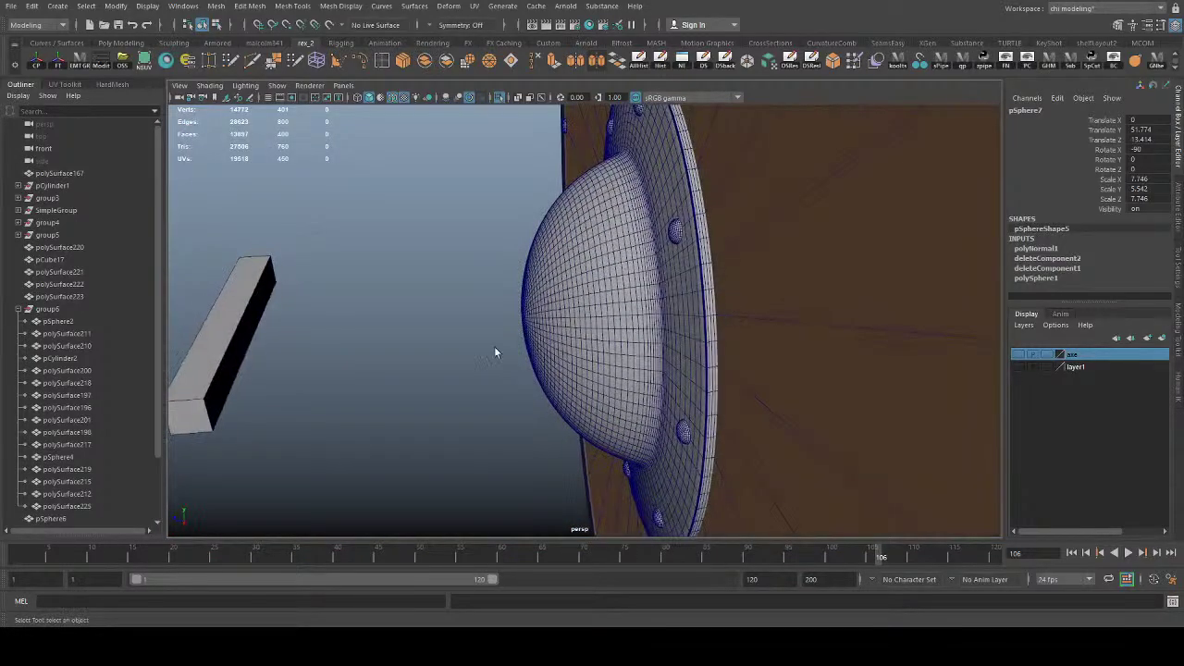
pyautogui.press('space')
pyautogui.press('space')
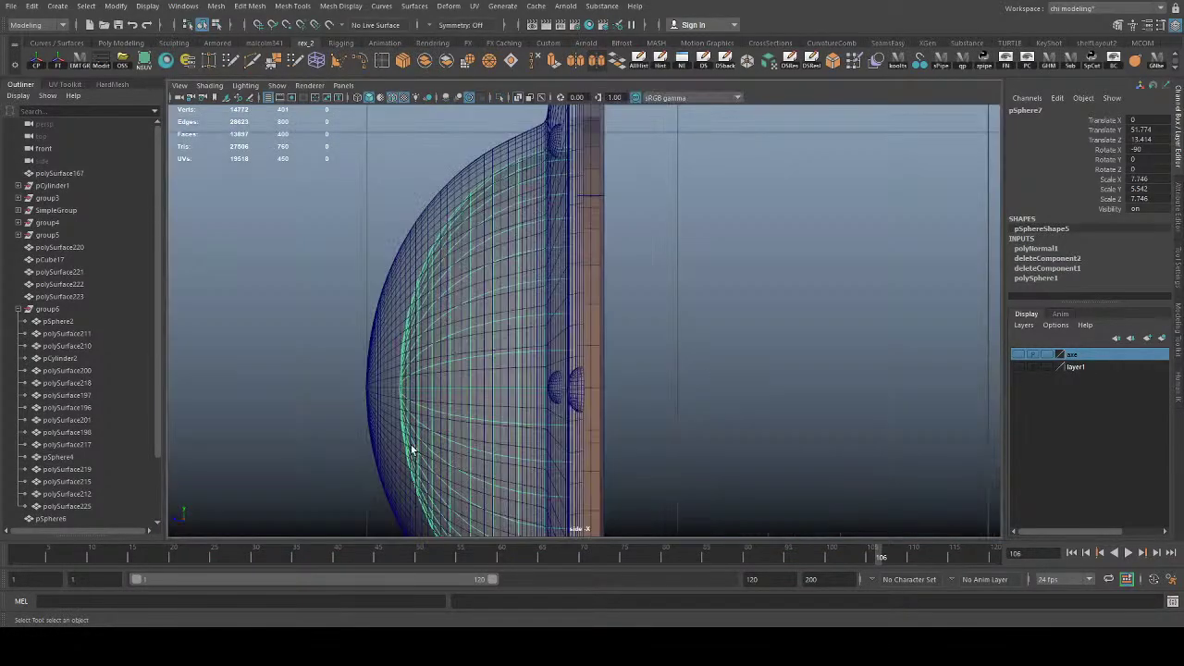
pyautogui.keyDown('alt'); pyautogui.moveTo(354, 431); pyautogui.dragTo(371, 486, button='middle'); pyautogui.keyUp('alt')
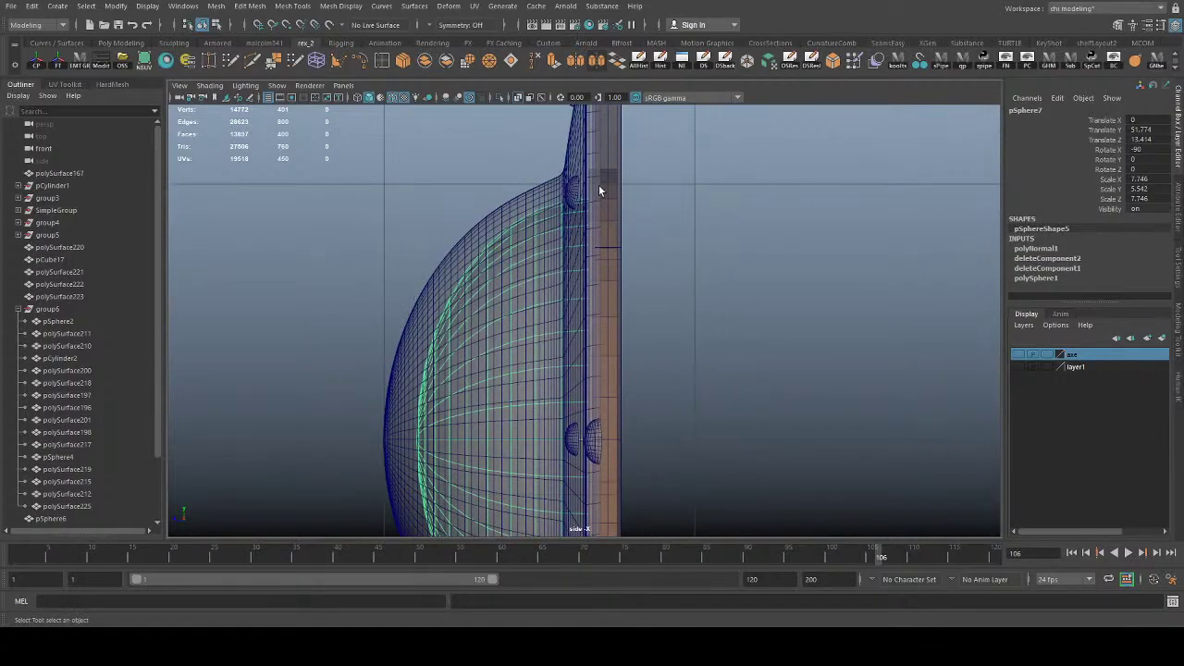
pyautogui.press('space')
pyautogui.press('space')
pyautogui.keyDown('alt'); pyautogui.moveTo(750, 202); pyautogui.dragTo(509, 298); pyautogui.keyUp('alt')
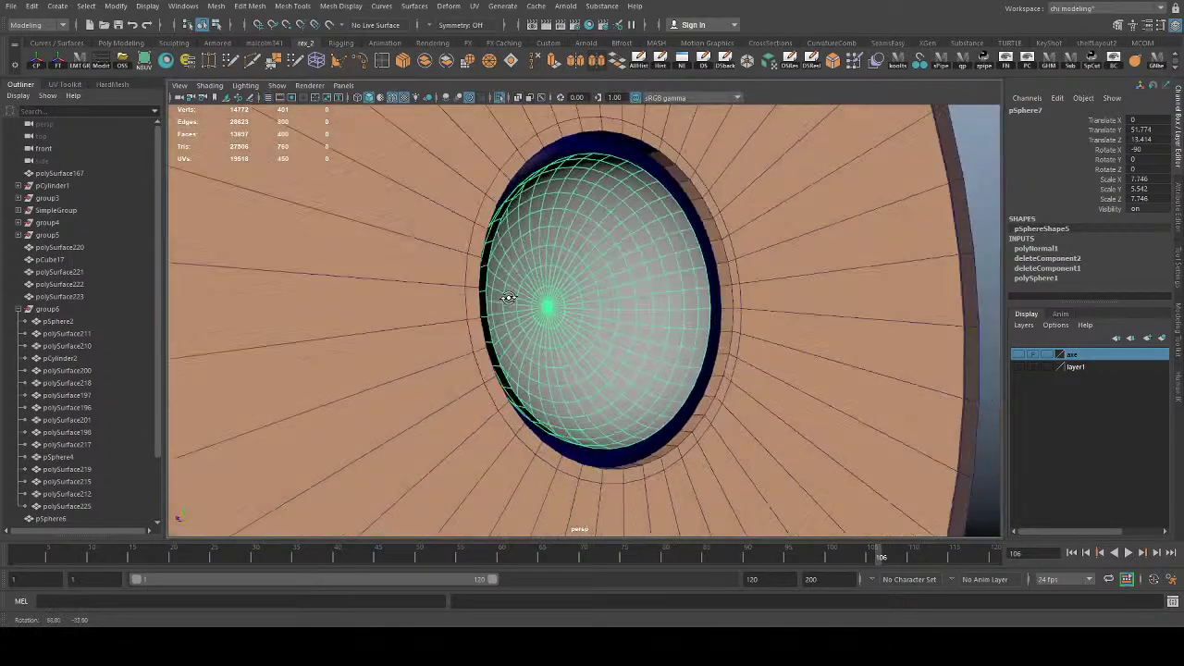
pyautogui.keyDown('alt'); pyautogui.moveTo(508, 298); pyautogui.dragTo(649, 374, button='right'); pyautogui.keyUp('alt')
pyautogui.keyDown('alt'); pyautogui.moveTo(649, 373); pyautogui.dragTo(513, 315); pyautogui.keyUp('alt')
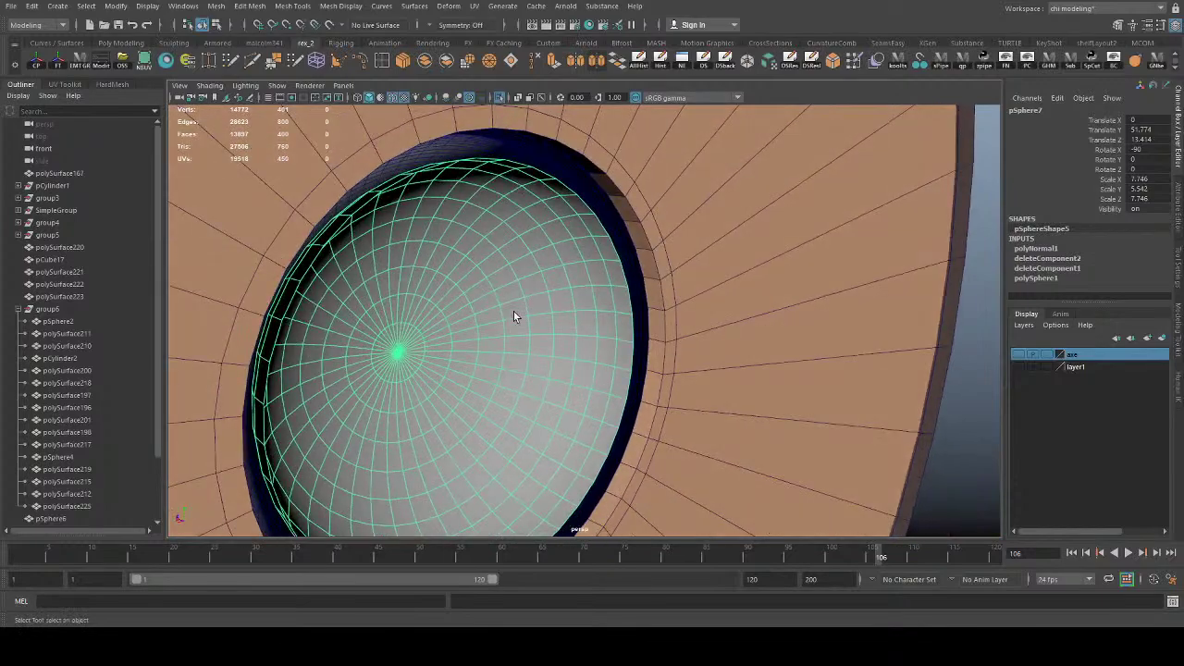
# Step: Delete every other concentric edge loop of the hemisphere and return to object selection
pyautogui.moveTo(546, 273); pyautogui.dragTo(546, 179, button='right')
pyautogui.doubleClick(579, 255)
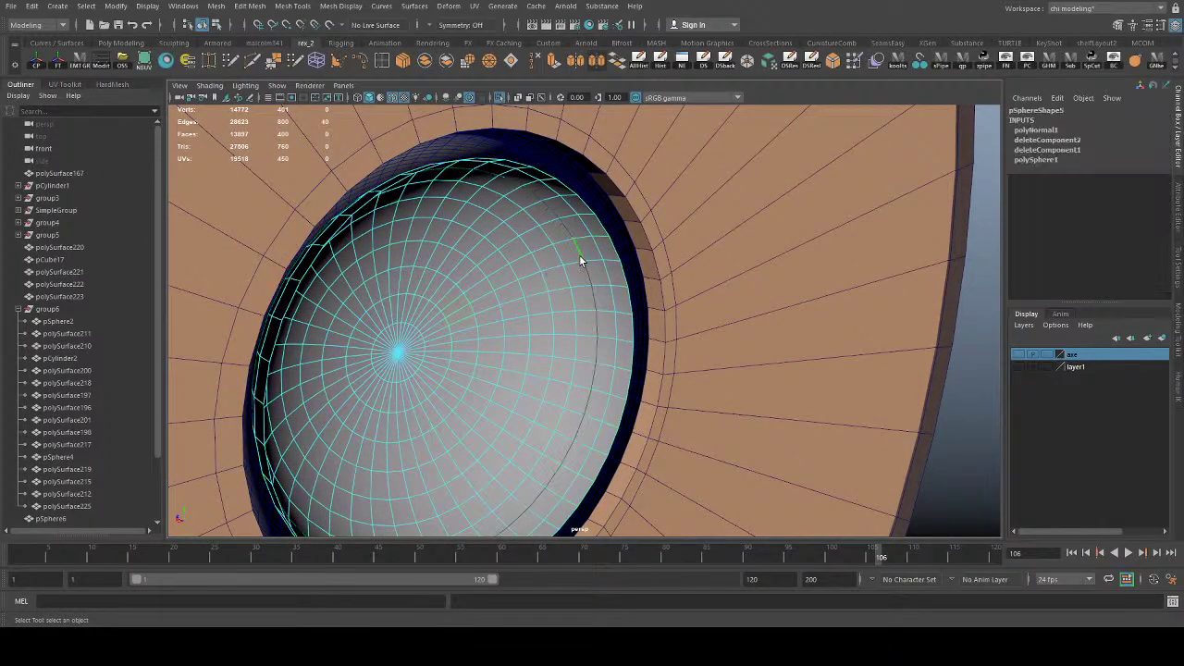
pyautogui.keyDown('shift'); pyautogui.doubleClick(534, 267); pyautogui.keyUp('shift')
pyautogui.keyDown('shift'); pyautogui.doubleClick(489, 283); pyautogui.keyUp('shift')
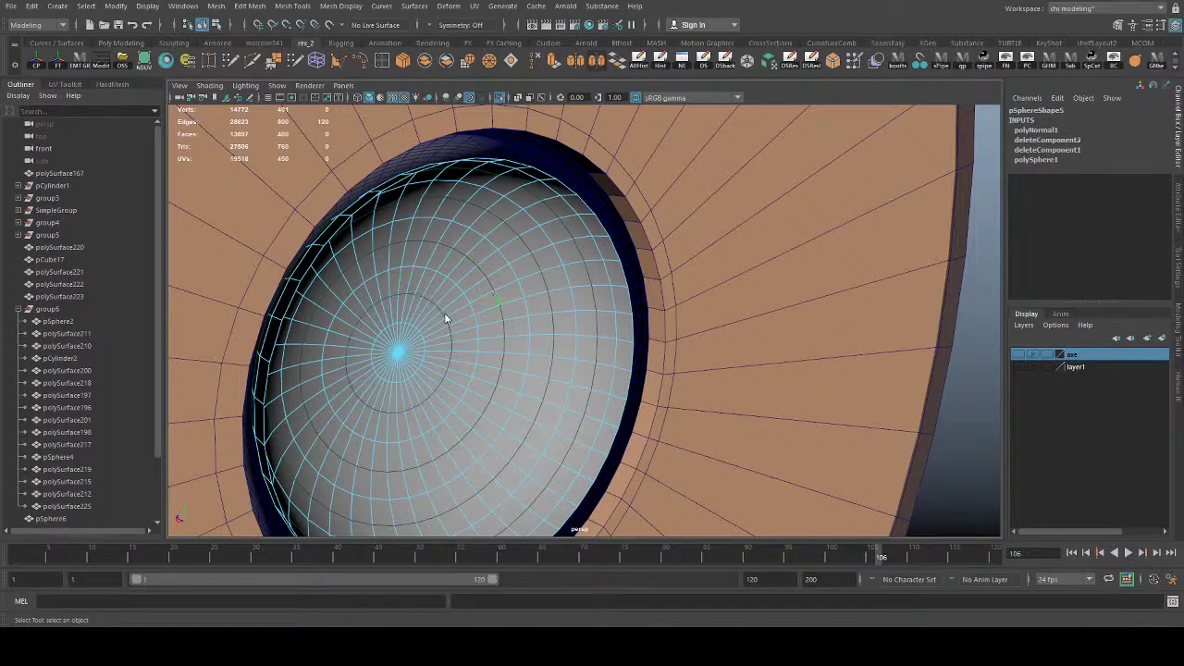
pyautogui.press('Delete')
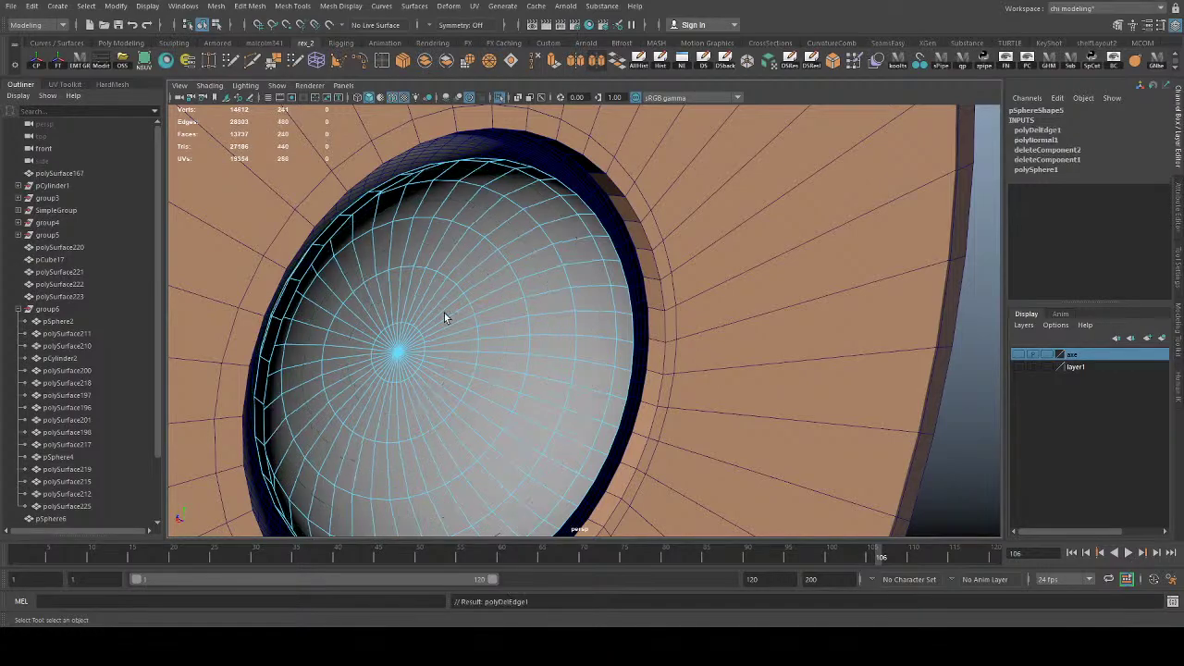
pyautogui.keyDown('alt'); pyautogui.moveTo(507, 312); pyautogui.dragTo(482, 269); pyautogui.keyUp('alt')
pyautogui.moveTo(482, 269); pyautogui.dragTo(635, 222, button='right')
# Step: Apply Edit Edge Flow to three successive concentric loops of the hemisphere, undoing the extra application near the rim
pyautogui.keyDown('alt'); pyautogui.moveTo(536, 344); pyautogui.dragTo(491, 327); pyautogui.keyUp('alt')
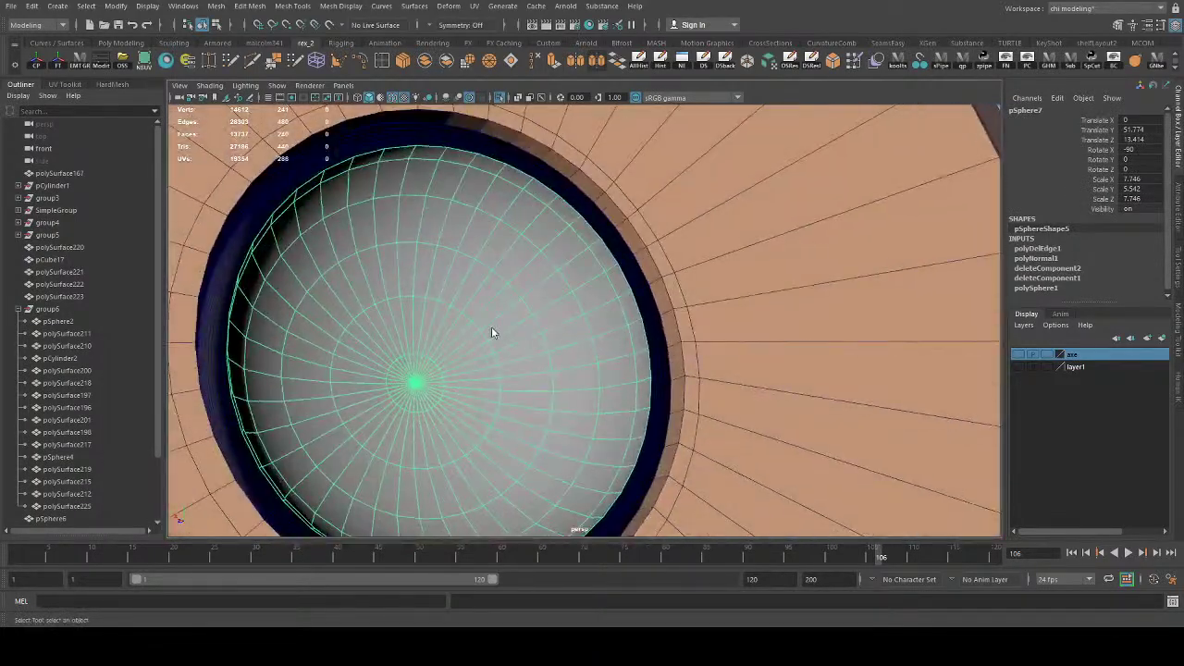
pyautogui.moveTo(491, 327); pyautogui.dragTo(493, 253, button='right')
pyautogui.doubleClick(478, 325)
pyautogui.keyDown('shift'); pyautogui.moveTo(521, 327); pyautogui.dragTo(505, 435, button='right'); pyautogui.keyUp('shift')
pyautogui.doubleClick(527, 304)
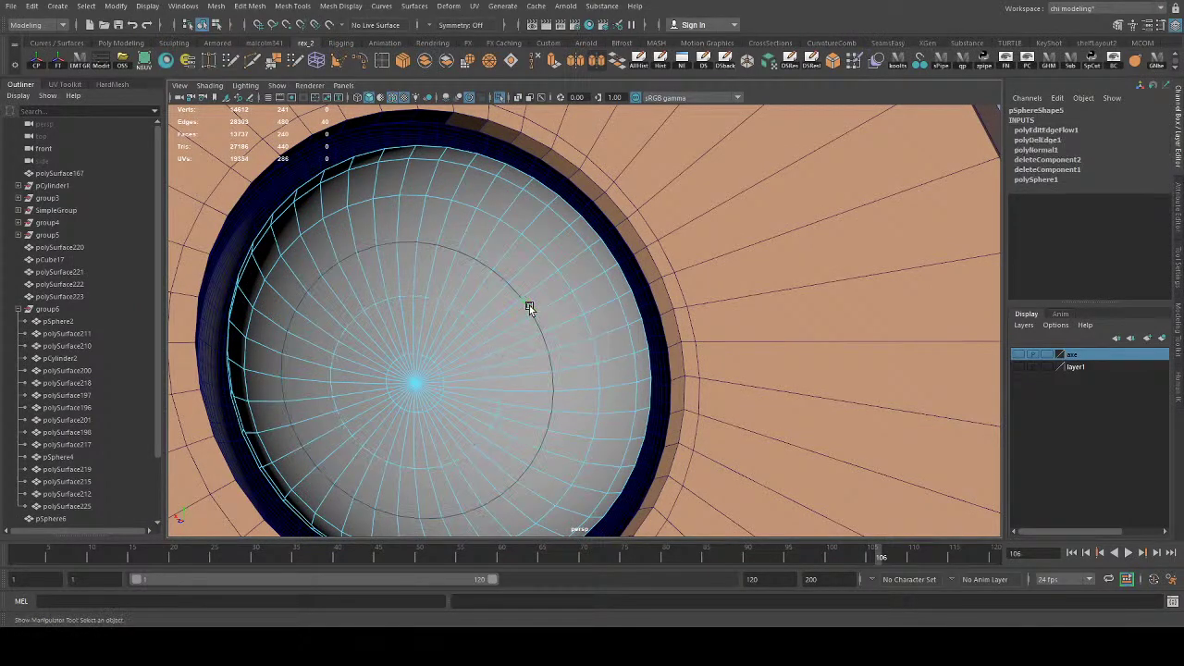
pyautogui.press('g')
pyautogui.doubleClick(567, 282)
pyautogui.press('g')
pyautogui.doubleClick(597, 256)
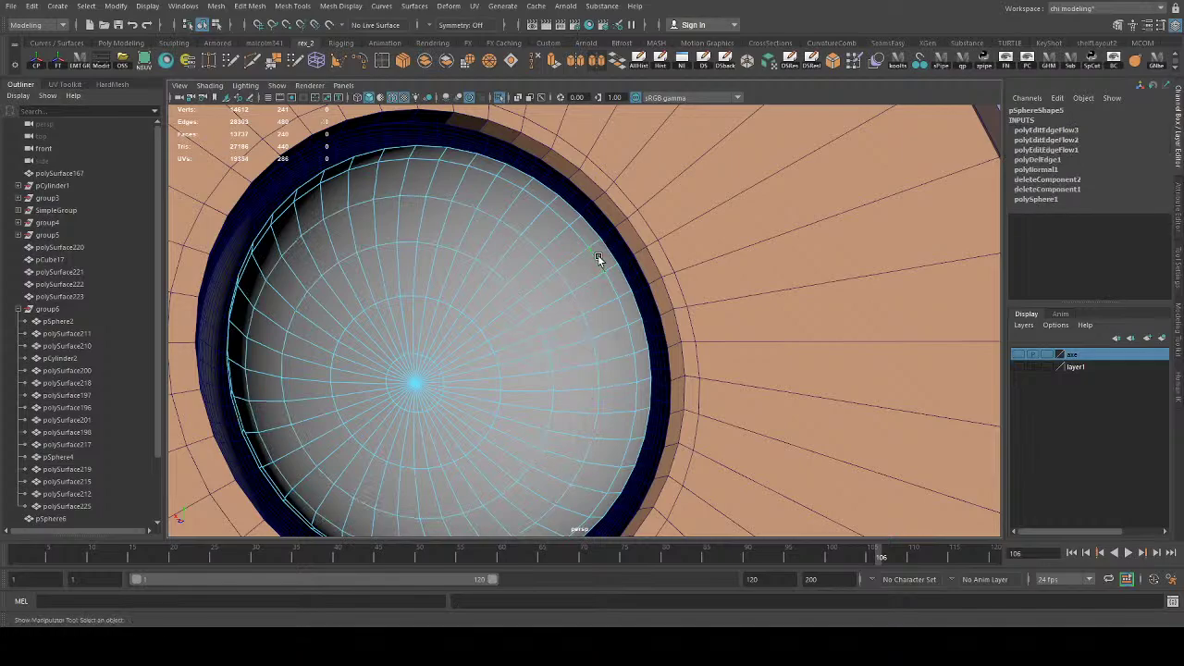
pyautogui.press('g')
pyautogui.hotkey('ctrl', 'z')
pyautogui.keyDown('alt'); pyautogui.moveTo(600, 280); pyautogui.dragTo(667, 339); pyautogui.keyUp('alt')
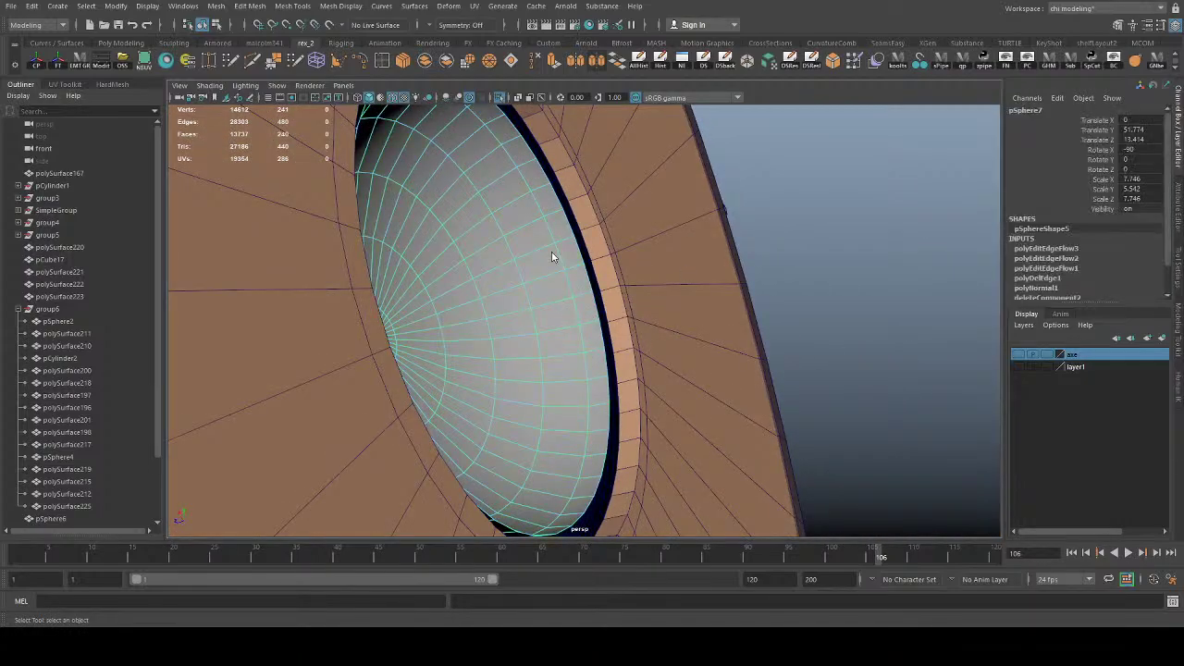
# Step: Extrude the hemisphere's open border edge and scale it outward into a flat lip reaching the hole's edge
pyautogui.keyDown('alt'); pyautogui.moveTo(553, 254); pyautogui.dragTo(456, 349); pyautogui.keyUp('alt')
pyautogui.press('r')
pyautogui.keyDown('alt'); pyautogui.moveTo(604, 351); pyautogui.dragTo(563, 348); pyautogui.keyUp('alt')
pyautogui.moveTo(589, 366); pyautogui.dragTo(532, 363, button='middle')
pyautogui.moveTo(531, 363); pyautogui.dragTo(744, 307)
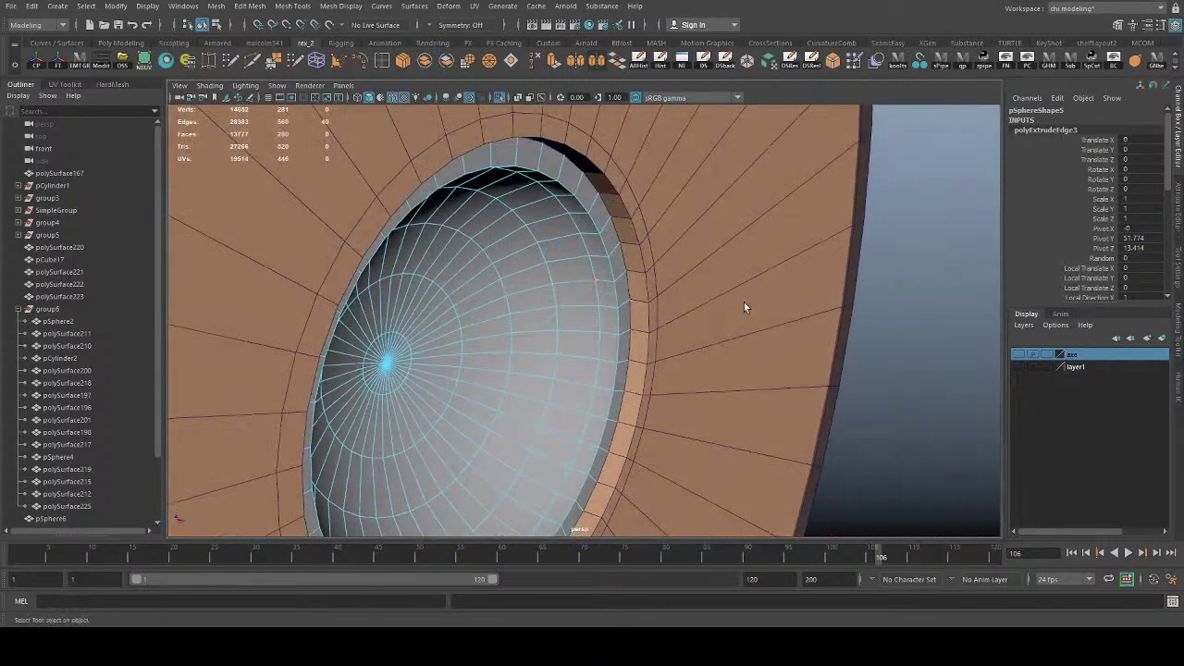
pyautogui.click(926, 254)
# Step: Bevel the edge loop between the hemisphere and its flat lip with 4 segments
pyautogui.doubleClick(611, 264)
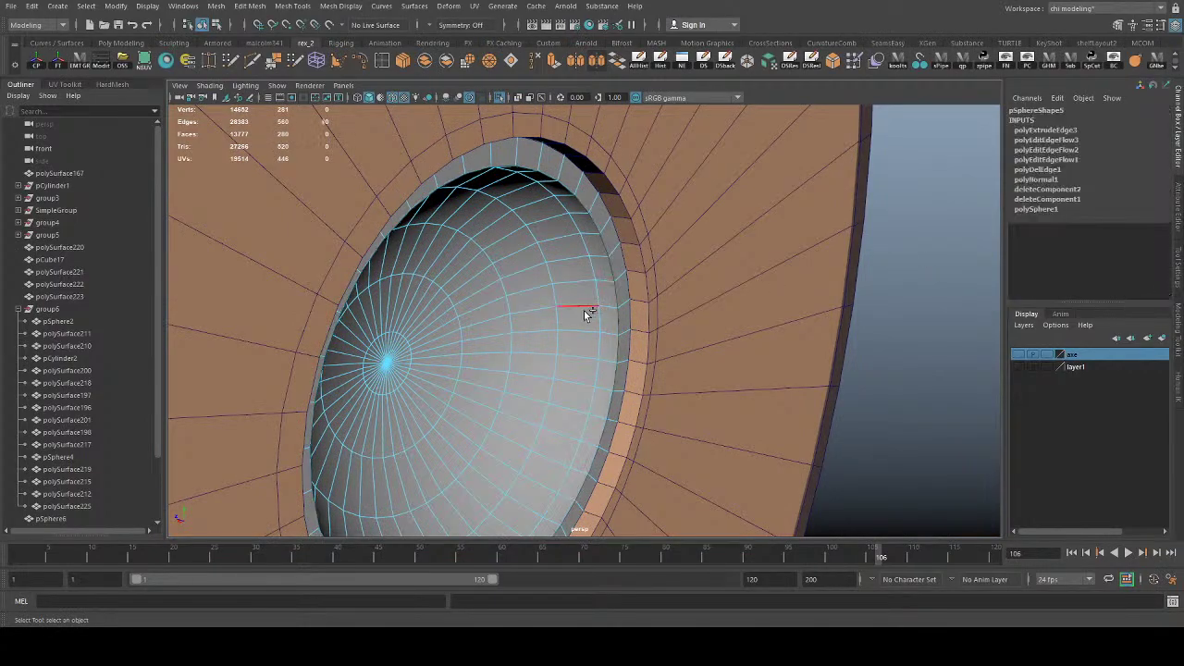
pyautogui.doubleClick(596, 313)
pyautogui.hotkey('ctrl', 'b')
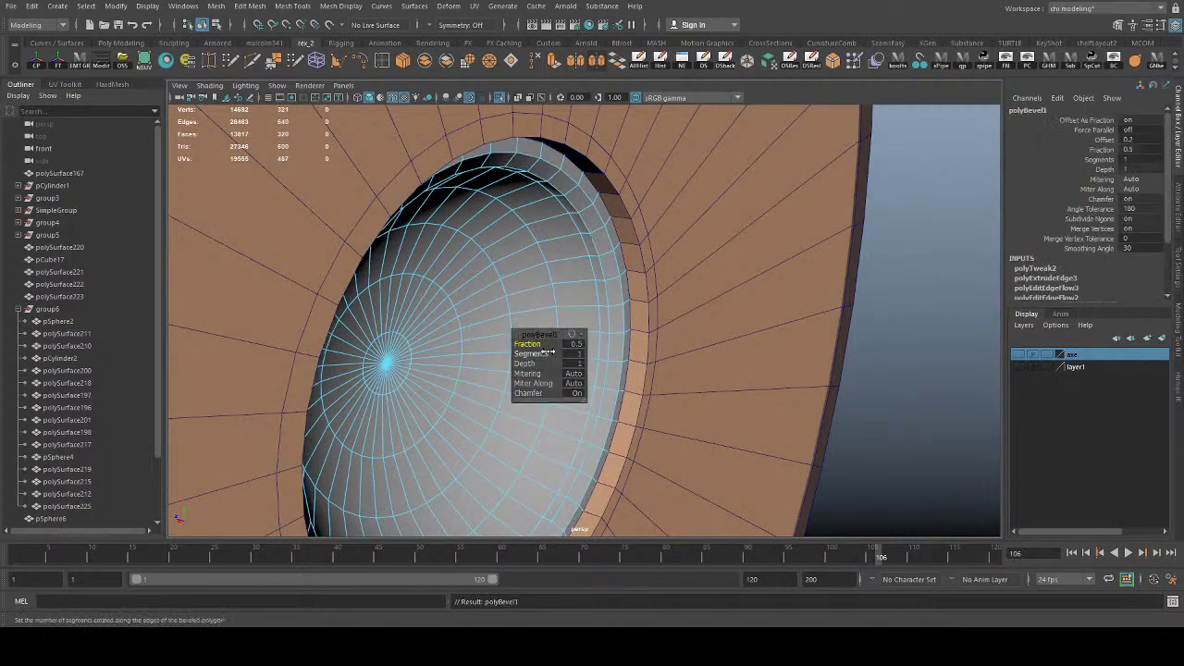
pyautogui.click(574, 354)
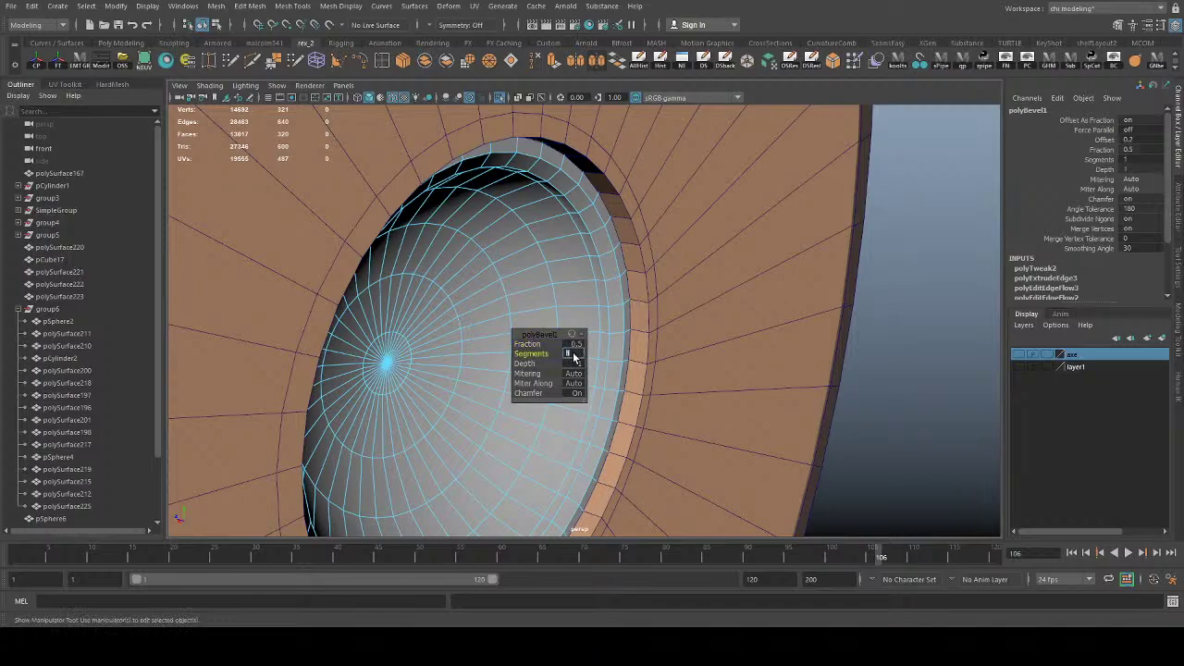
pyautogui.write('3')
pyautogui.press('Return')
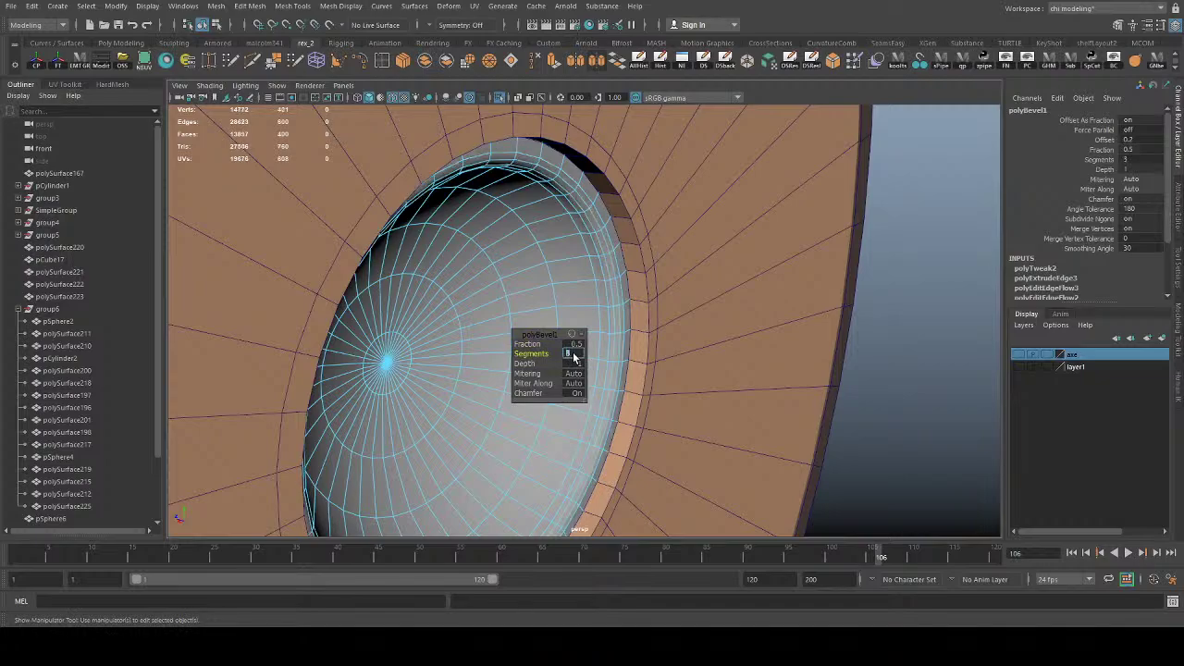
pyautogui.write('4')
pyautogui.press('Return')
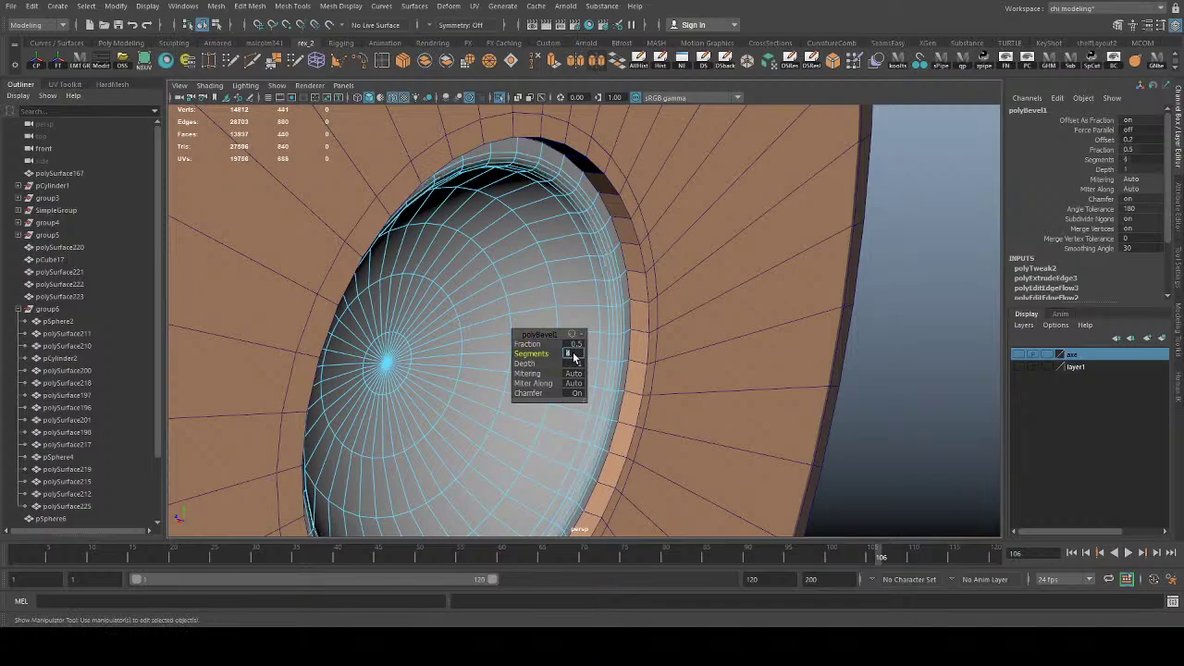
pyautogui.click(909, 346)
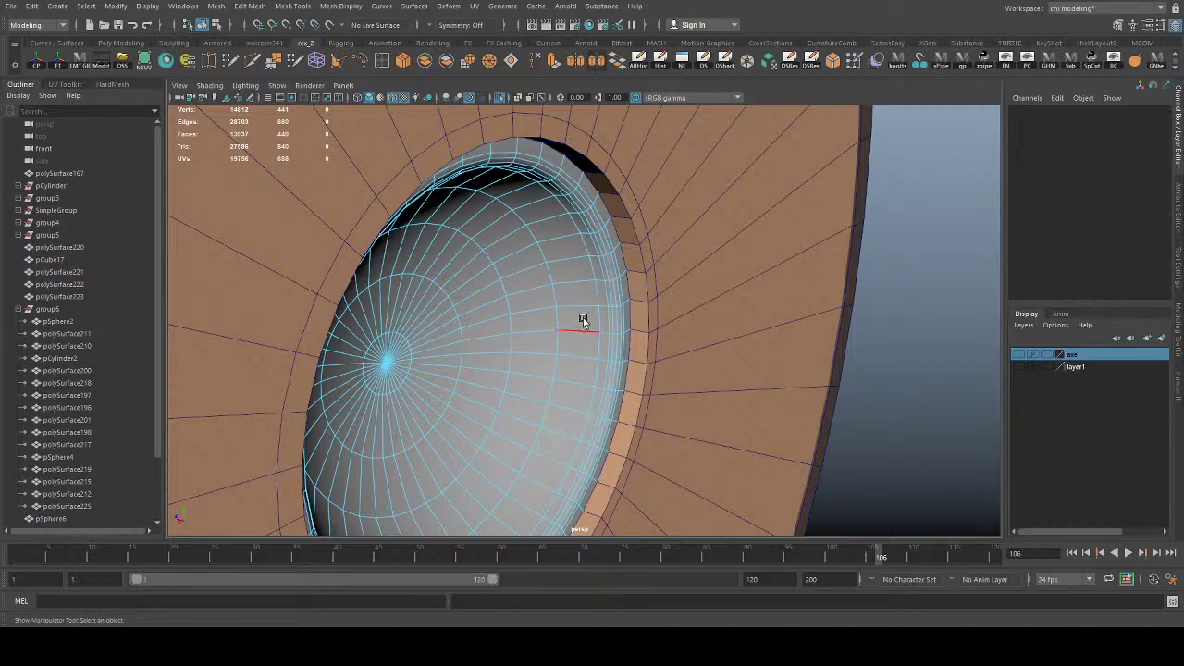
# Step: Inspect the bevelled transition between the hemisphere and its lip from close up
pyautogui.keyDown('alt'); pyautogui.moveTo(560, 417); pyautogui.dragTo(549, 353); pyautogui.keyUp('alt')
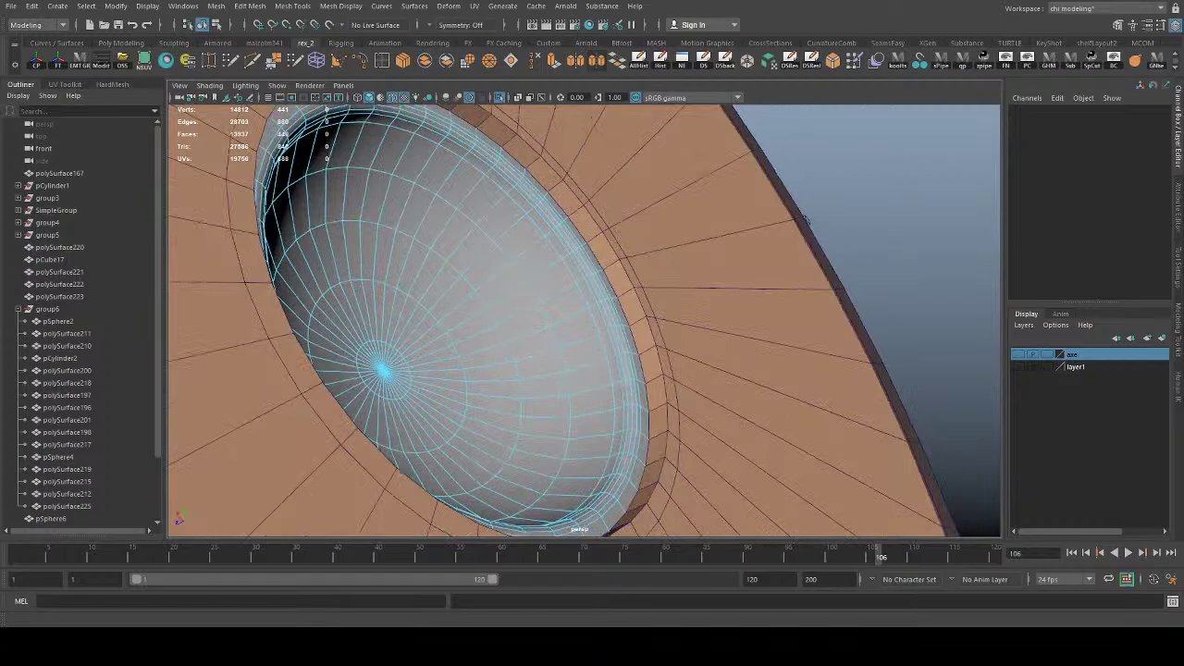
pyautogui.press('t')
pyautogui.keyDown('alt'); pyautogui.moveTo(542, 268); pyautogui.dragTo(576, 313); pyautogui.keyUp('alt')
pyautogui.moveTo(568, 254); pyautogui.dragTo(684, 211, button='right')
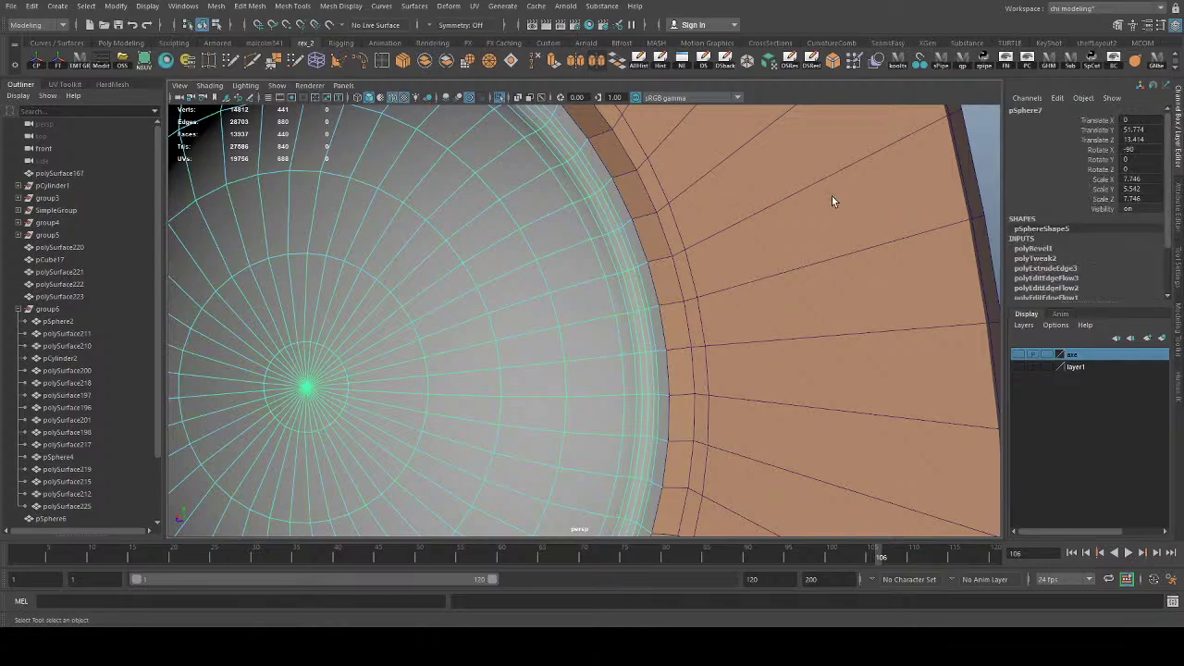
pyautogui.scroll(-4, 837, 205)
pyautogui.click(865, 269)
pyautogui.keyDown('alt'); pyautogui.moveTo(492, 295); pyautogui.dragTo(576, 283, button='right'); pyautogui.keyUp('alt')
pyautogui.click(597, 277)
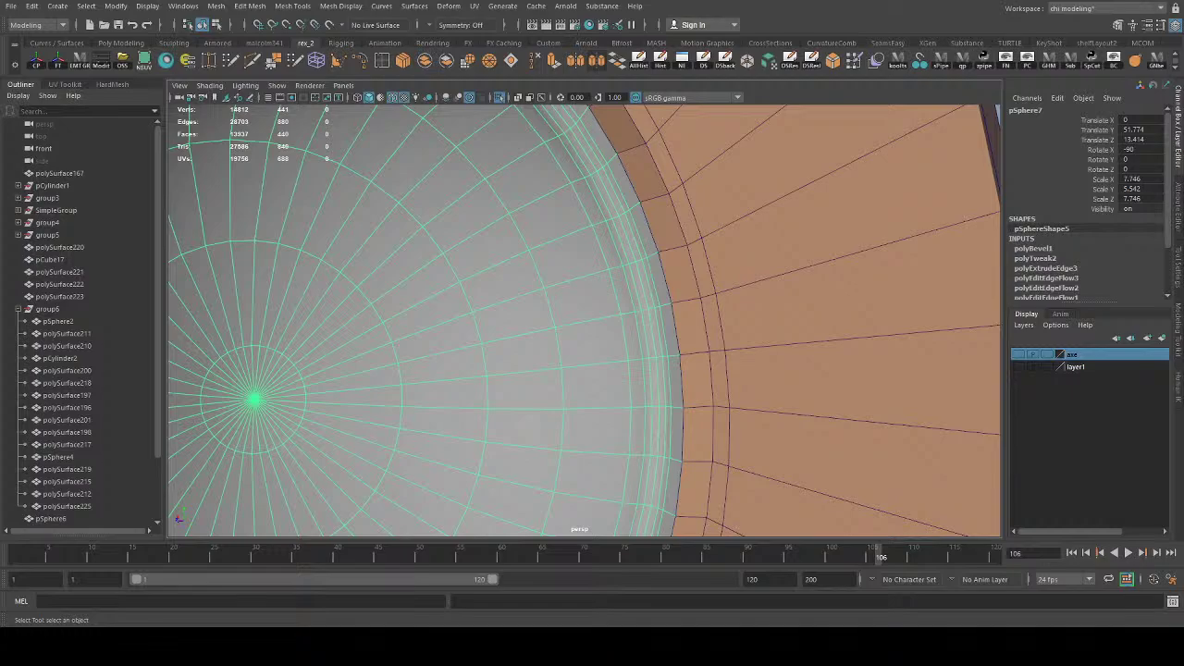
# Step: Apply Edit Edge Flow to each bevel edge loop around the hemisphere's rim, working outward, and return to object selection
pyautogui.keyDown('alt'); pyautogui.moveTo(553, 362); pyautogui.dragTo(602, 317); pyautogui.keyUp('alt')
pyautogui.moveTo(603, 316); pyautogui.dragTo(603, 259, button='right')
pyautogui.doubleClick(604, 243)
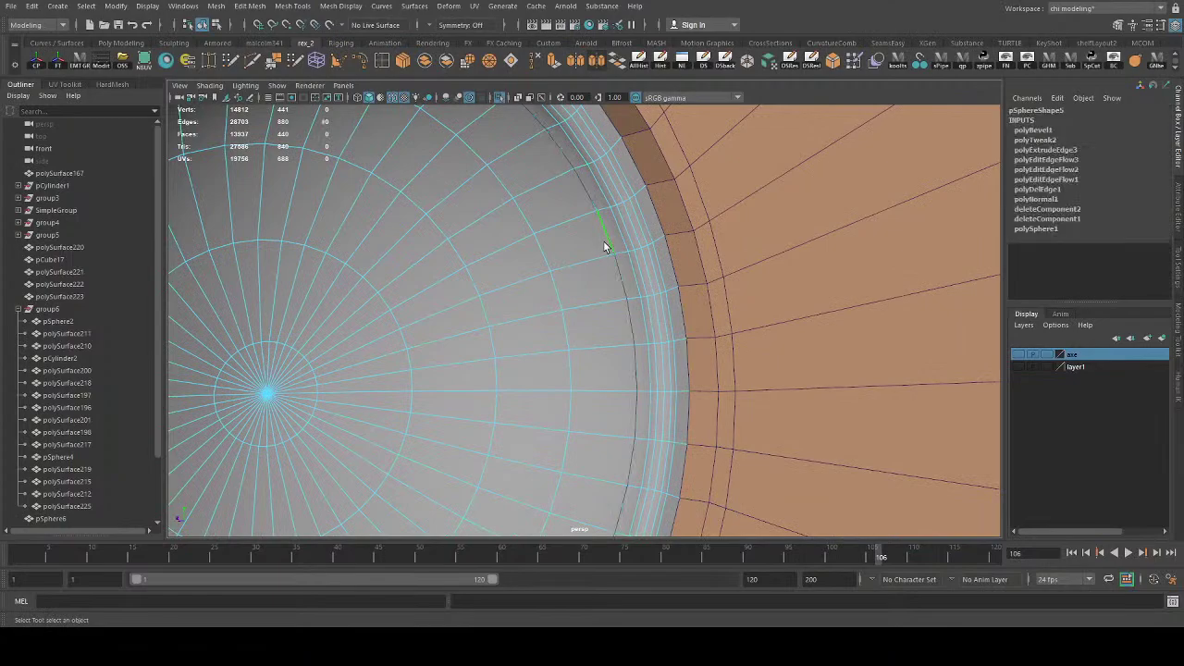
pyautogui.keyDown('shift'); pyautogui.moveTo(567, 462); pyautogui.dragTo(565, 454, button='right'); pyautogui.keyUp('shift')
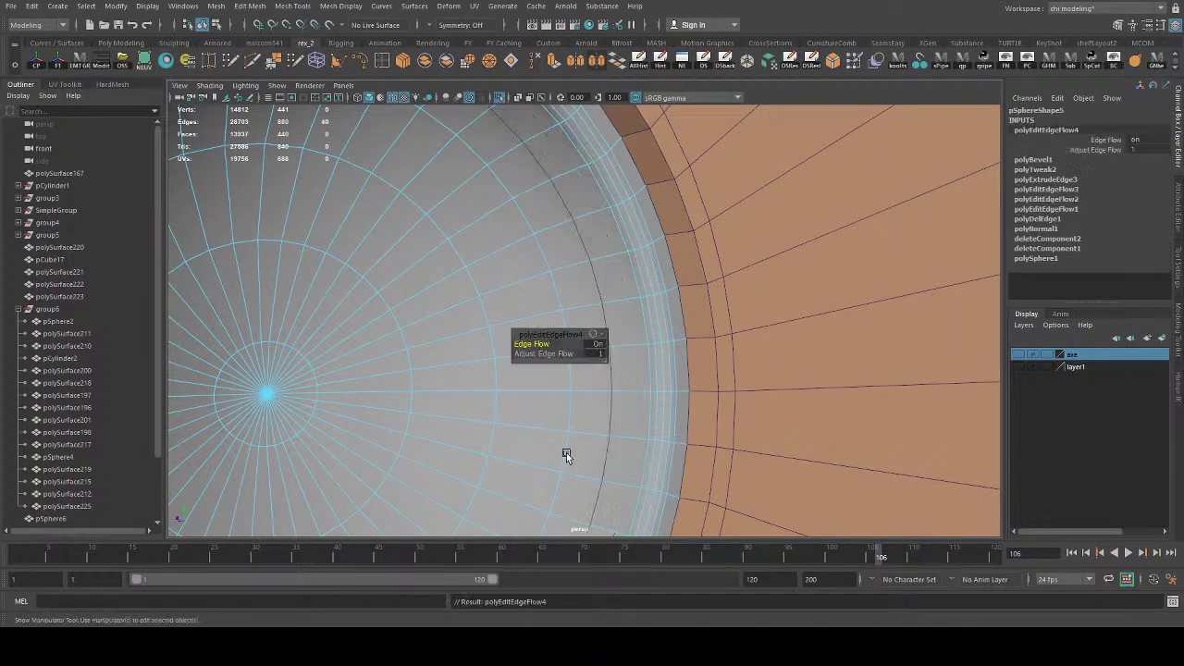
pyautogui.doubleClick(627, 281)
pyautogui.press('g')
pyautogui.click(634, 268)
pyautogui.doubleClick(634, 269)
pyautogui.press('g')
pyautogui.doubleClick(642, 262)
pyautogui.press('g')
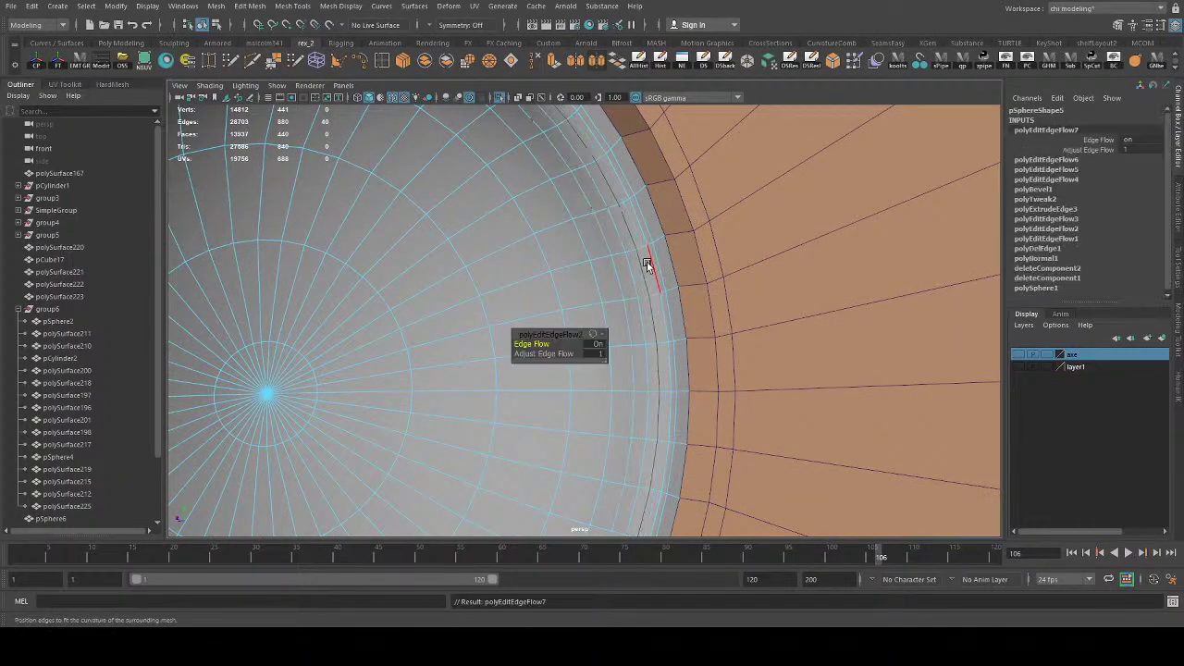
pyautogui.doubleClick(647, 263)
pyautogui.press('g')
pyautogui.scroll(-5, 629, 290)
pyautogui.keyDown('alt'); pyautogui.moveTo(610, 305); pyautogui.dragTo(638, 323); pyautogui.keyUp('alt')
pyautogui.click(824, 302)
pyautogui.moveTo(577, 287); pyautogui.dragTo(618, 254, button='right')
pyautogui.click(894, 245)
# Step: Run a second Edit Edge Flow pass over the rim's edge loops, from the innermost to the one beside the lip
pyautogui.keyDown('alt'); pyautogui.moveTo(603, 312); pyautogui.dragTo(491, 294); pyautogui.keyUp('alt')
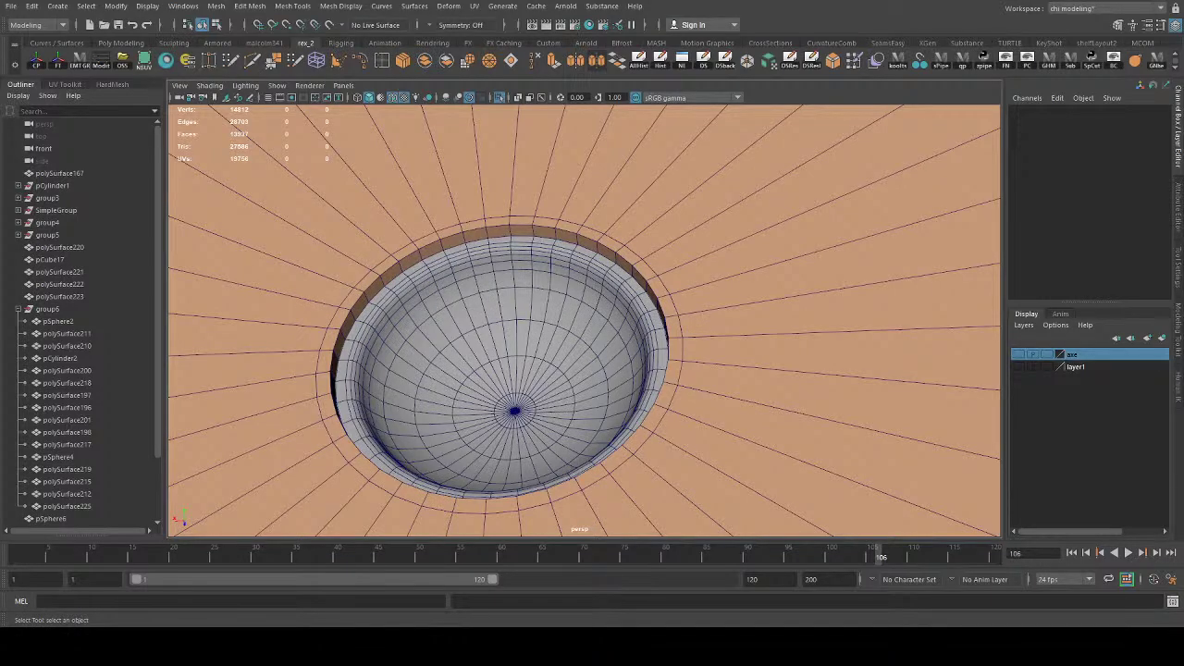
pyautogui.keyDown('alt'); pyautogui.moveTo(563, 376); pyautogui.dragTo(619, 389); pyautogui.keyUp('alt')
pyautogui.keyDown('alt'); pyautogui.moveTo(619, 389); pyautogui.dragTo(852, 504, button='right'); pyautogui.keyUp('alt')
pyautogui.click(580, 232)
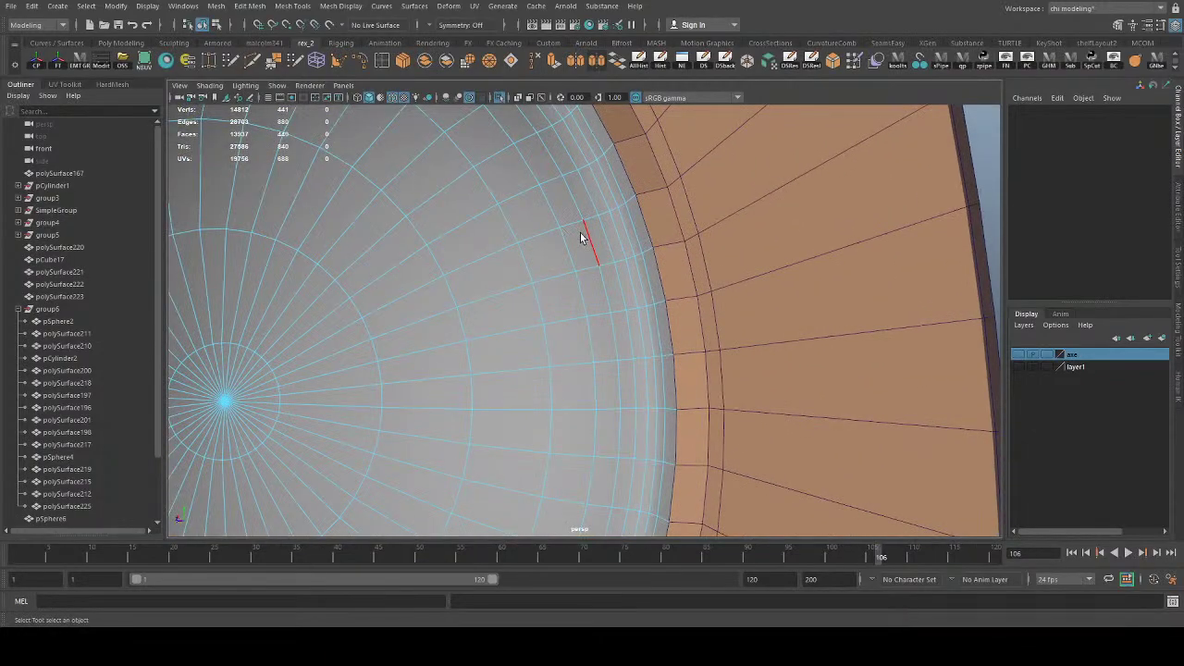
pyautogui.press('g')
pyautogui.doubleClick(605, 240)
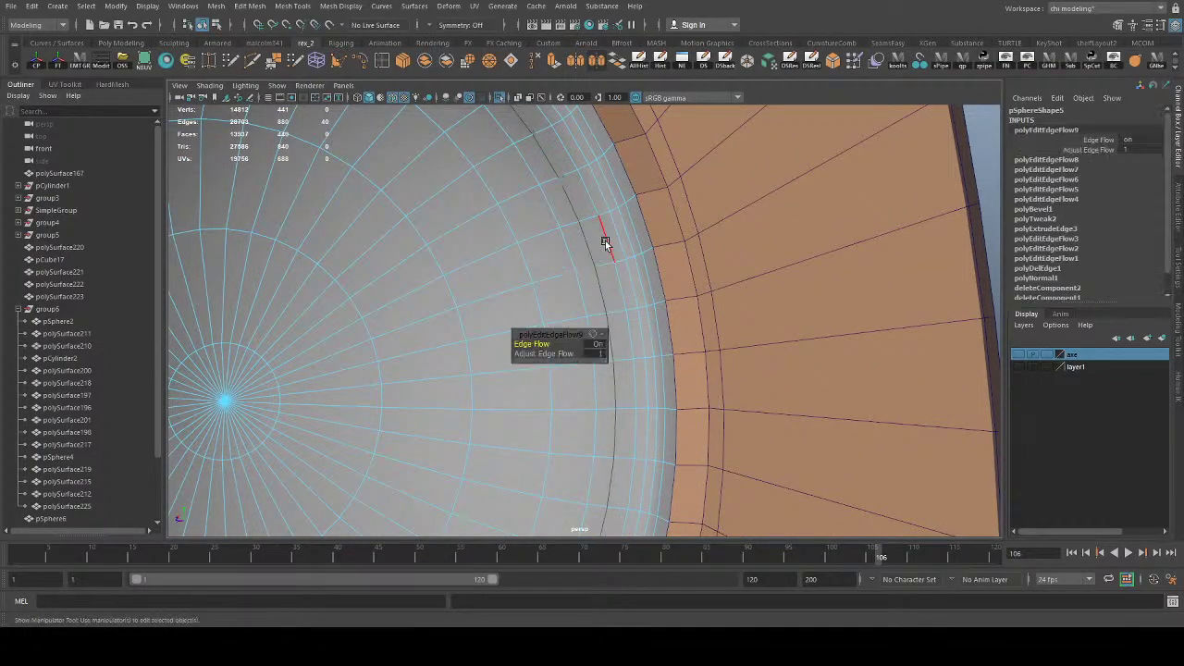
pyautogui.press('g')
pyautogui.doubleClick(616, 233)
pyautogui.press('g')
pyautogui.click(620, 228)
pyautogui.keyDown('shift'); pyautogui.moveTo(620, 228); pyautogui.dragTo(620, 231, button='right'); pyautogui.keyUp('shift')
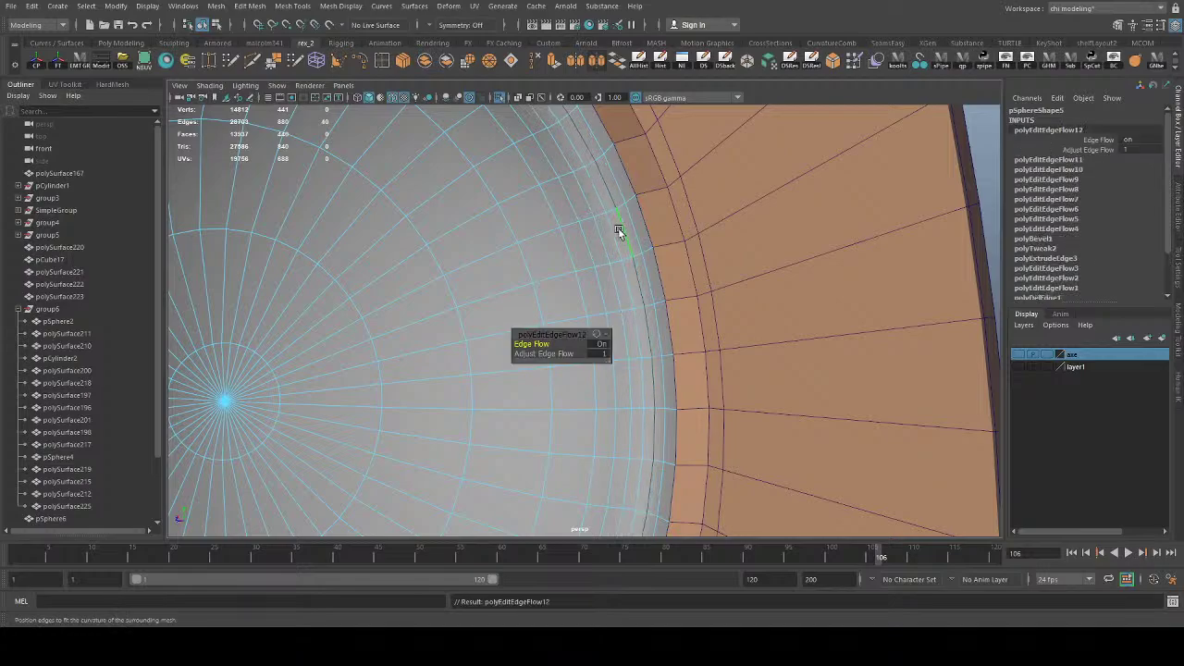
# Step: Smooth the rim's edge loops with a third Edit Edge Flow pass, then leave edge selection and deselect the hemisphere
pyautogui.doubleClick(582, 243)
pyautogui.press('g')
pyautogui.doubleClick(604, 238)
pyautogui.press('g')
pyautogui.doubleClick(611, 230)
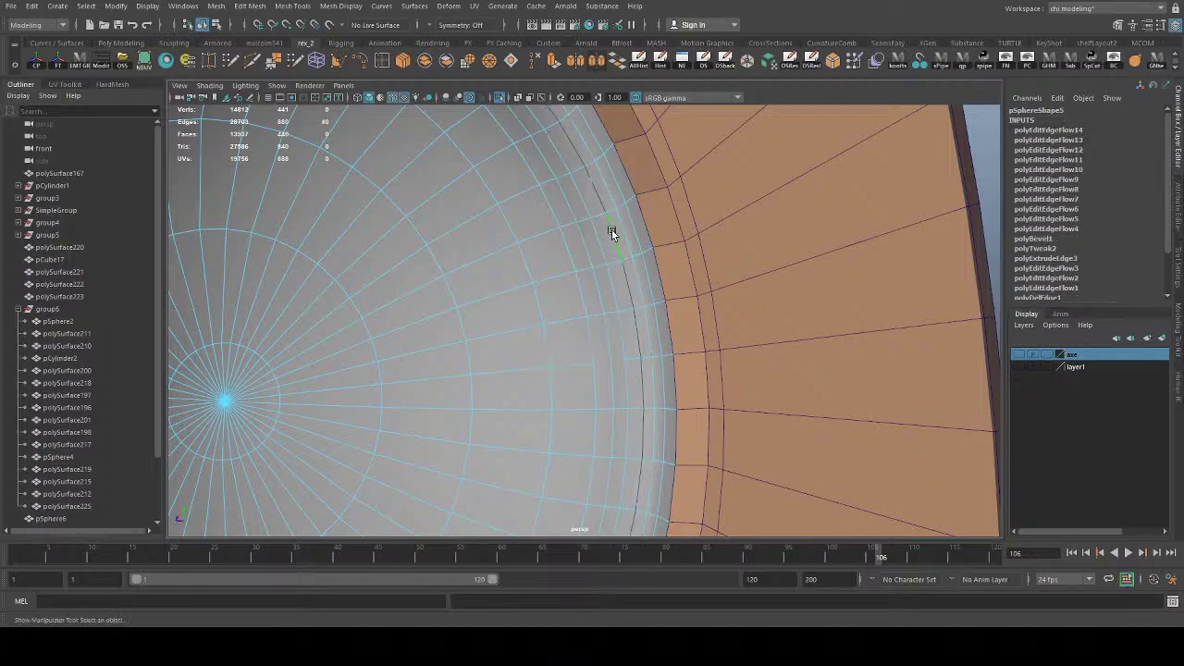
pyautogui.press('g')
pyautogui.doubleClick(620, 225)
pyautogui.scroll(-5, 614, 283)
pyautogui.click(887, 324)
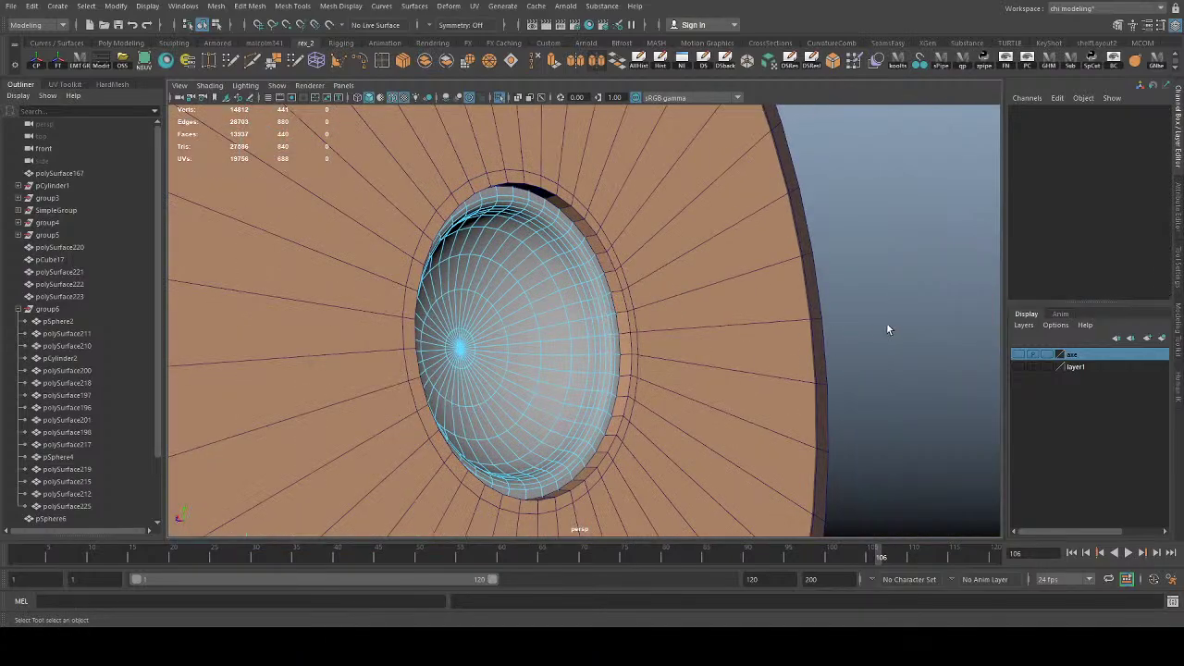
pyautogui.moveTo(532, 294); pyautogui.dragTo(592, 254, button='right')
pyautogui.click(894, 227)
# Step: Scale the edge loop around the disc's central hole outward, away from the hole's edge, and return to object selection with nothing selected
pyautogui.scroll(4, 650, 325)
pyautogui.keyDown('alt'); pyautogui.moveTo(592, 331); pyautogui.dragTo(558, 334); pyautogui.keyUp('alt')
pyautogui.scroll(-5, 505, 349)
pyautogui.scroll(5, 668, 291)
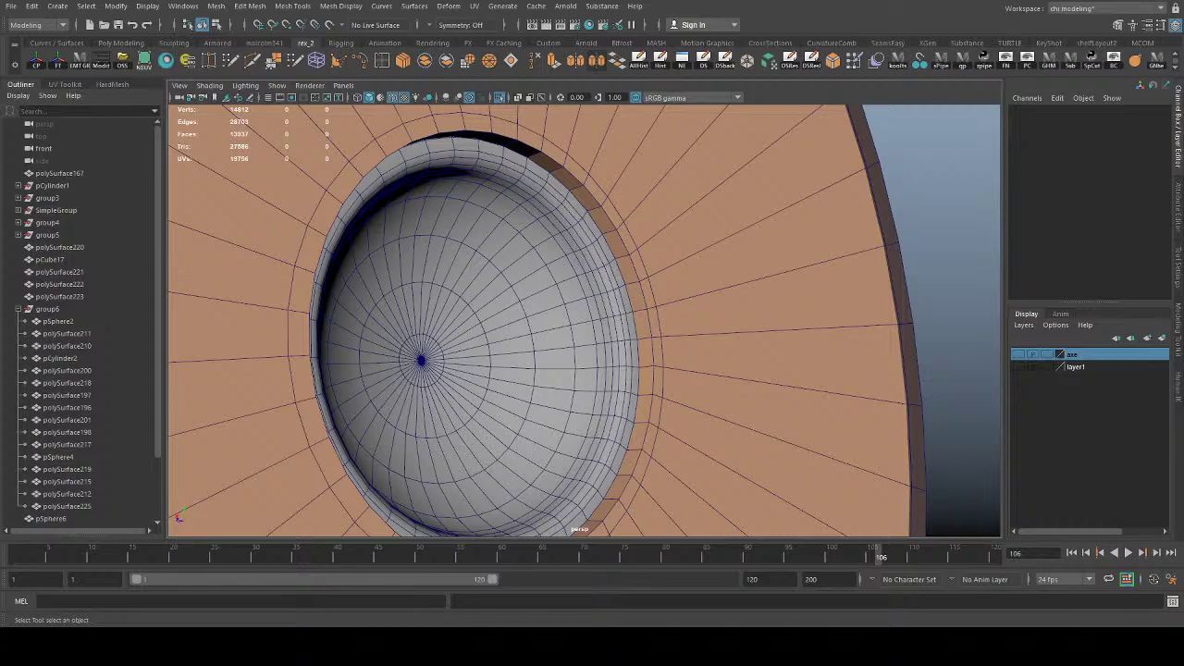
pyautogui.click(591, 193)
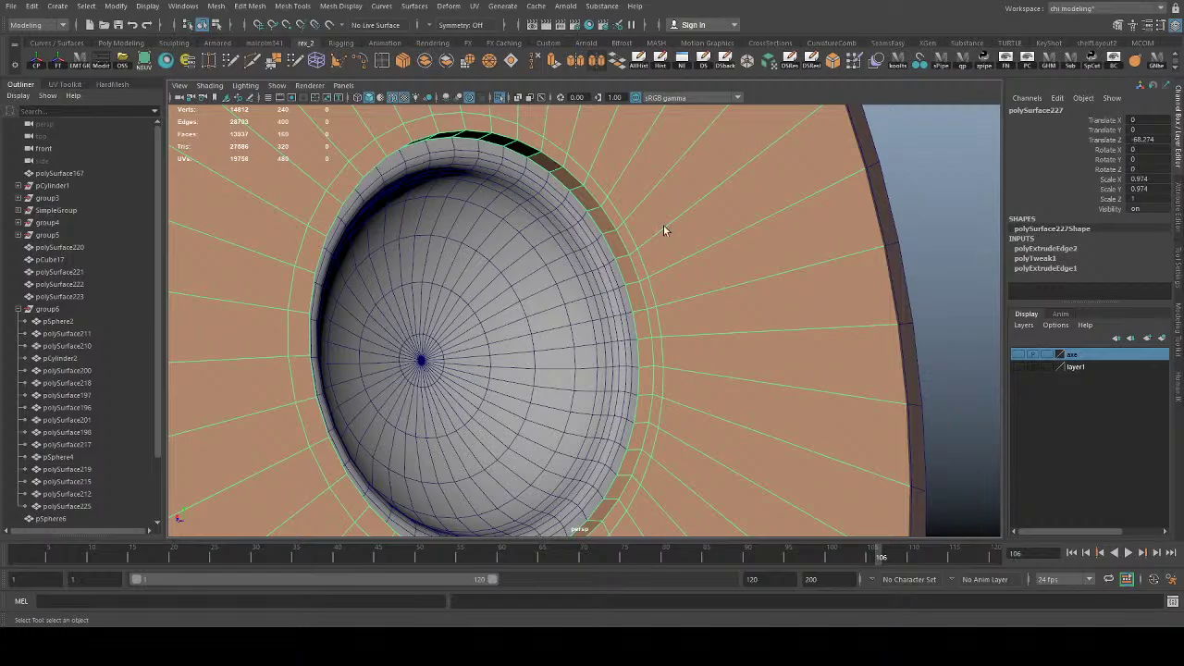
pyautogui.moveTo(620, 219); pyautogui.dragTo(615, 196, button='right')
pyautogui.doubleClick(609, 198)
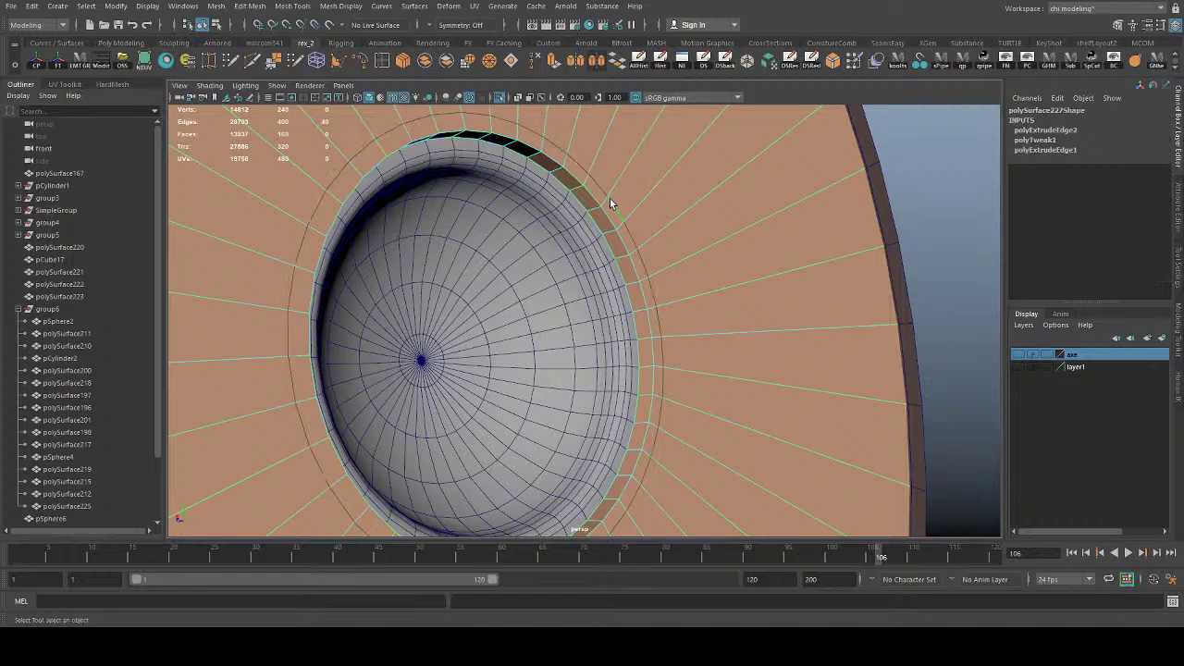
pyautogui.scroll(-4, 583, 259)
pyautogui.keyDown('alt'); pyautogui.moveTo(560, 304); pyautogui.dragTo(546, 391); pyautogui.keyUp('alt')
pyautogui.press('r')
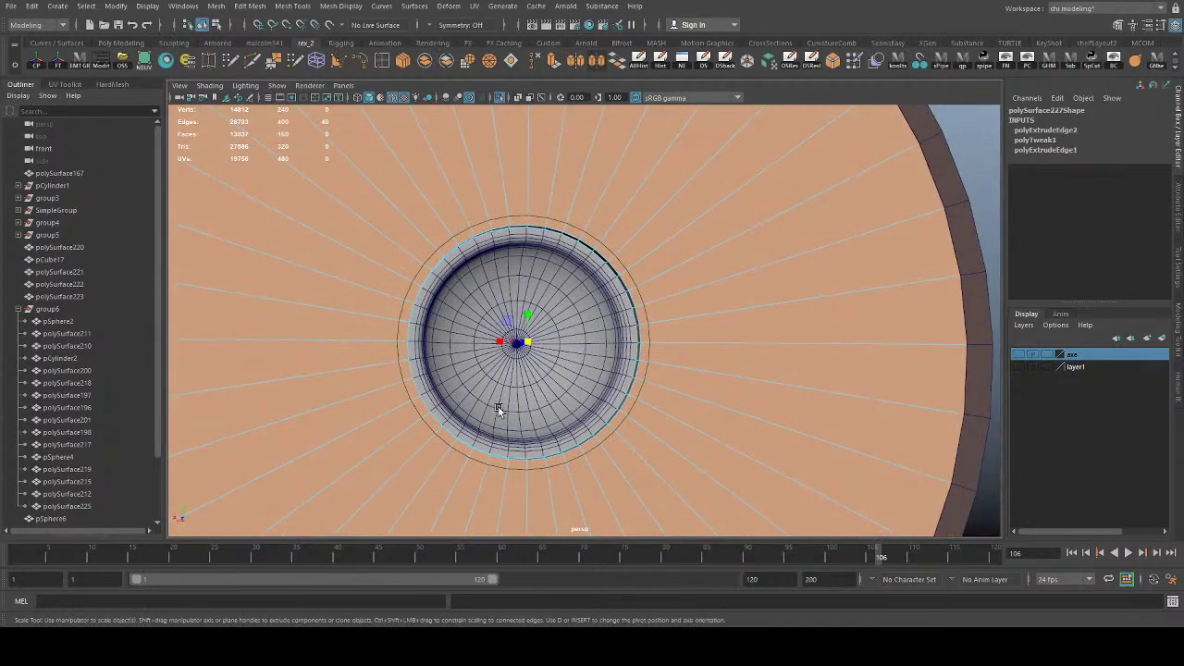
pyautogui.moveTo(498, 408); pyautogui.dragTo(517, 410, button='middle')
pyautogui.keyDown('alt'); pyautogui.moveTo(517, 410); pyautogui.dragTo(612, 402); pyautogui.keyUp('alt')
pyautogui.press('q')
pyautogui.click(685, 270)
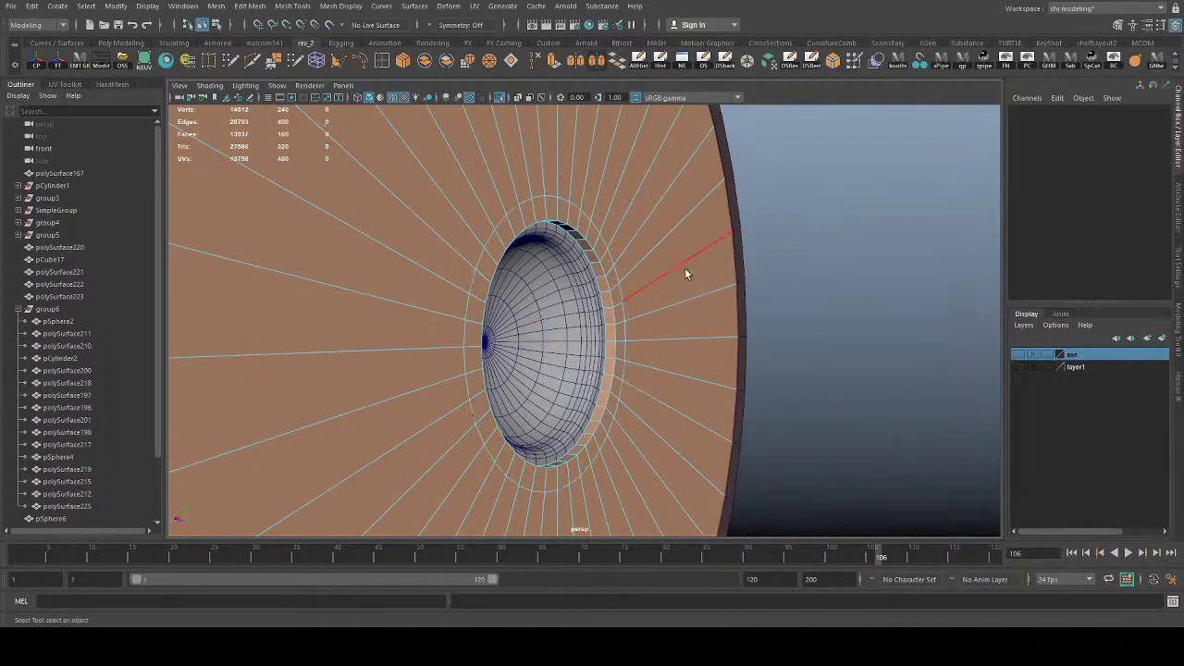
pyautogui.moveTo(694, 246); pyautogui.dragTo(805, 198, button='right')
pyautogui.click(892, 188)
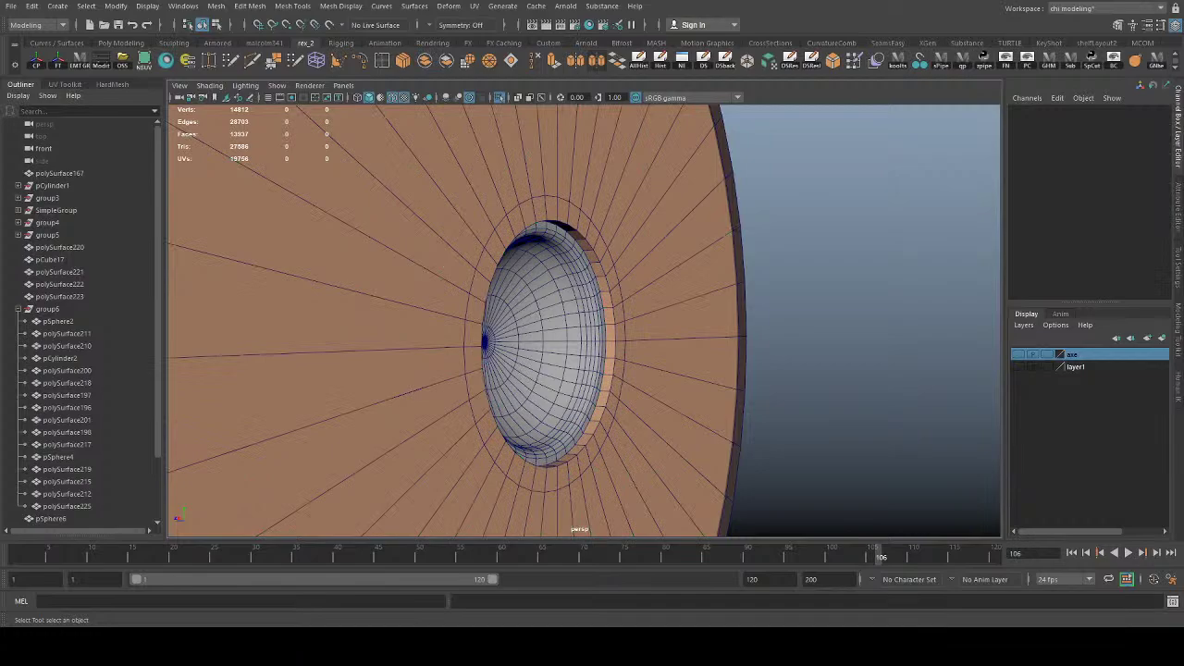
pyautogui.keyDown('alt'); pyautogui.moveTo(550, 339); pyautogui.dragTo(536, 336); pyautogui.keyUp('alt')
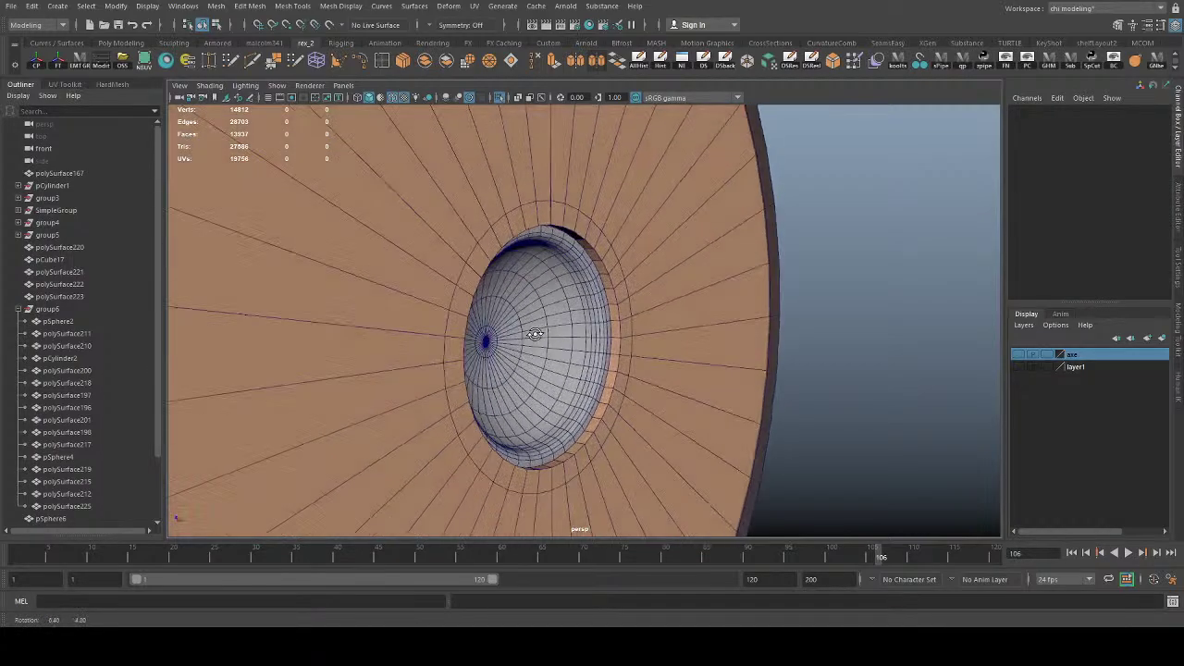
pyautogui.keyDown('alt'); pyautogui.moveTo(537, 336); pyautogui.dragTo(853, 418, button='right'); pyautogui.keyUp('alt')
pyautogui.click(639, 188)
pyautogui.keyDown('alt'); pyautogui.moveTo(675, 182); pyautogui.dragTo(608, 287, button='right'); pyautogui.keyUp('alt')
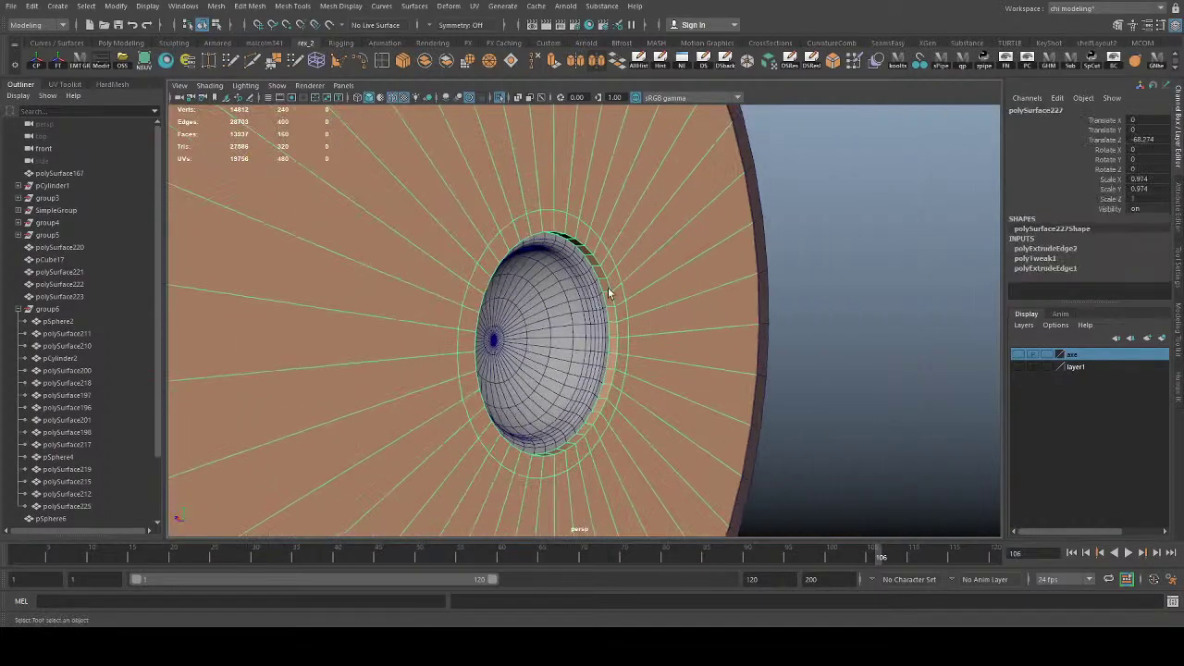
pyautogui.moveTo(608, 287)
pyautogui.keyDown('alt'); pyautogui.mouseDown()
pyautogui.moveTo(645, 317)
pyautogui.moveTo(385, 246)
pyautogui.moveTo(377, 170)
pyautogui.moveTo(336, 257)
pyautogui.moveTo(589, 300)
pyautogui.moveTo(616, 283)
pyautogui.mouseUp(); pyautogui.keyUp('alt')
pyautogui.click(789, 263)
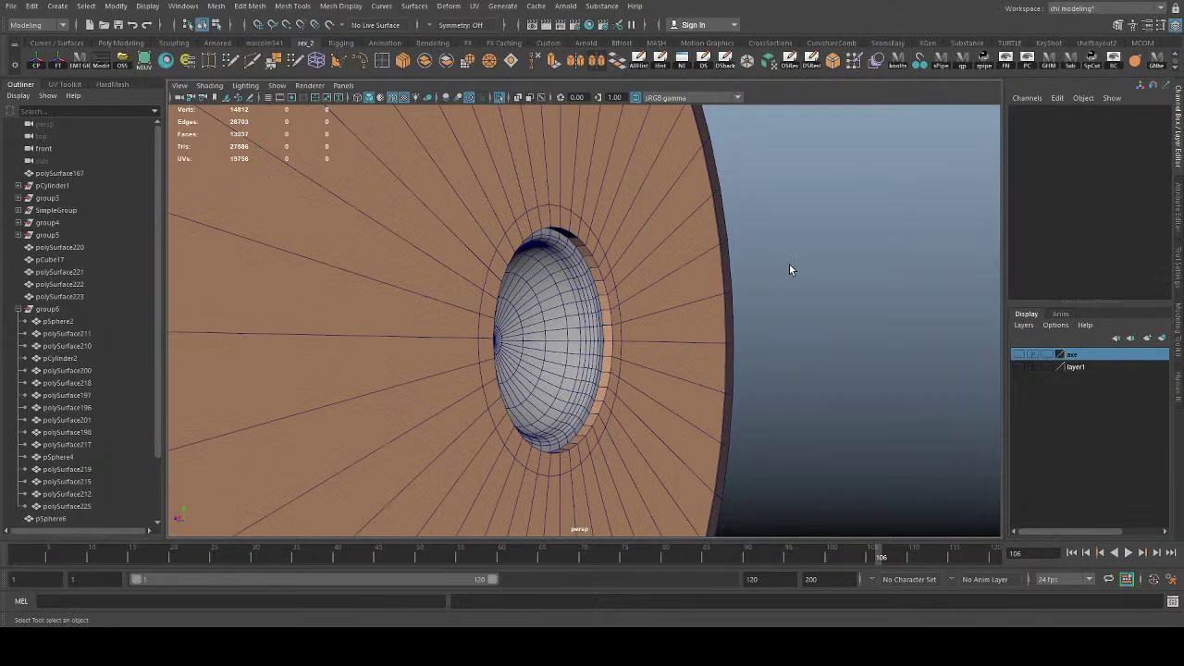
# Step: Turn off Isolate Select to show the model's other parts around the wooden disc
pyautogui.click(501, 98)
pyautogui.scroll(-5, 519, 251)
pyautogui.keyDown('alt'); pyautogui.moveTo(519, 252); pyautogui.dragTo(474, 269); pyautogui.keyUp('alt')
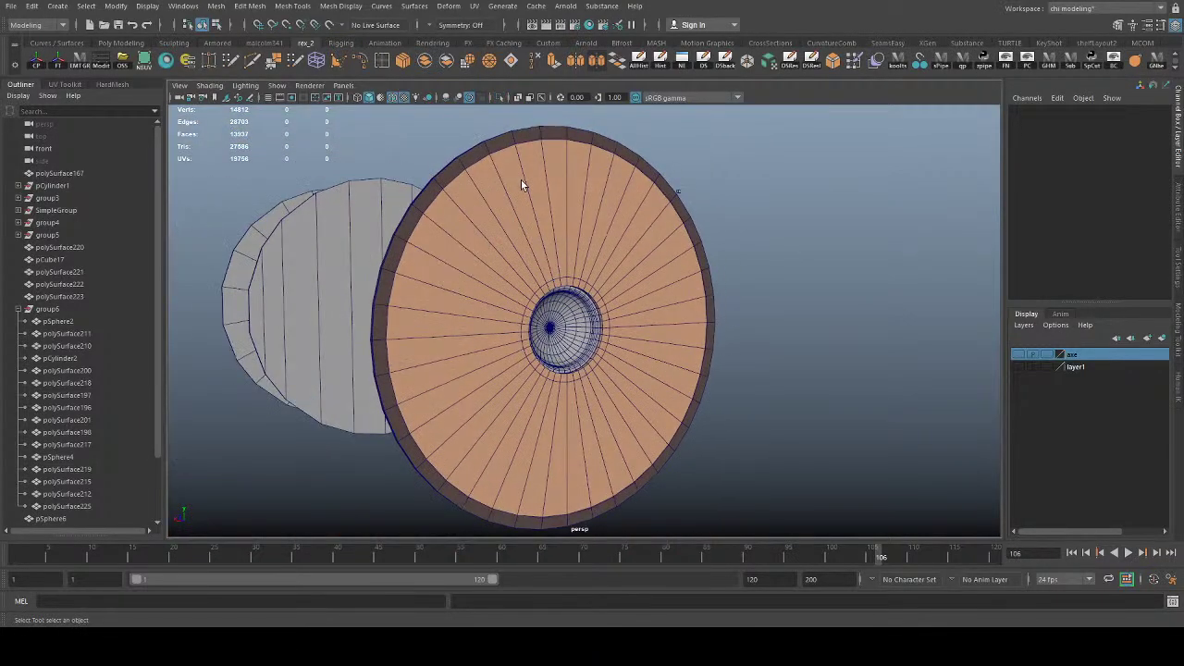
# Step: Move the rectangular bar pCube17 along Z to about 11.65 so it lies across the disc's central hollow
pyautogui.keyDown('alt'); pyautogui.moveTo(611, 330); pyautogui.dragTo(561, 349); pyautogui.keyUp('alt')
pyautogui.click(470, 344)
pyautogui.keyDown('alt'); pyautogui.moveTo(470, 346); pyautogui.dragTo(506, 365); pyautogui.keyUp('alt')
pyautogui.press('w')
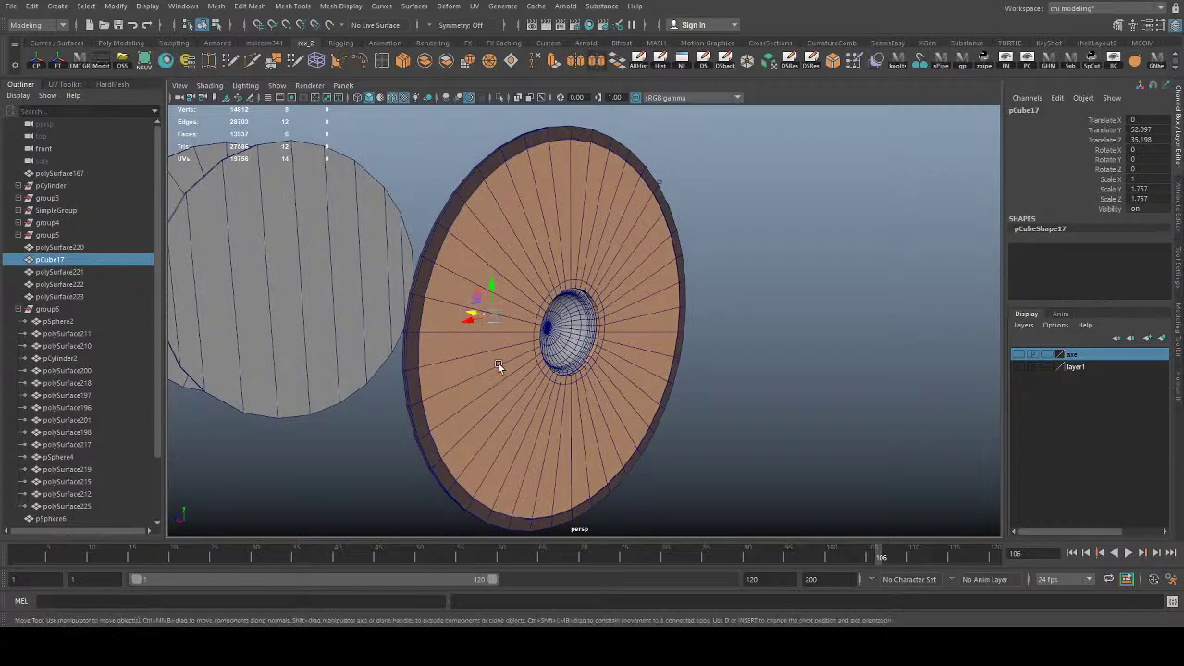
pyautogui.moveTo(474, 319); pyautogui.dragTo(523, 388)
pyautogui.press('f')
pyautogui.scroll(-5, 504, 384)
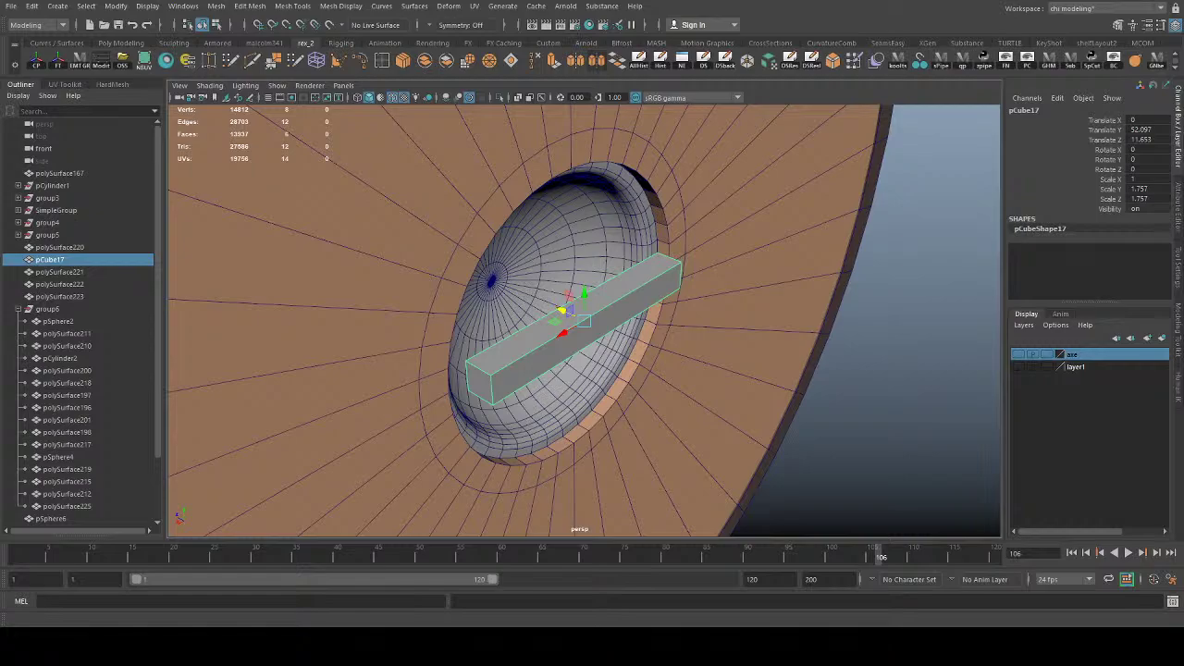
pyautogui.keyDown('alt'); pyautogui.moveTo(583, 392); pyautogui.dragTo(523, 352); pyautogui.keyUp('alt')
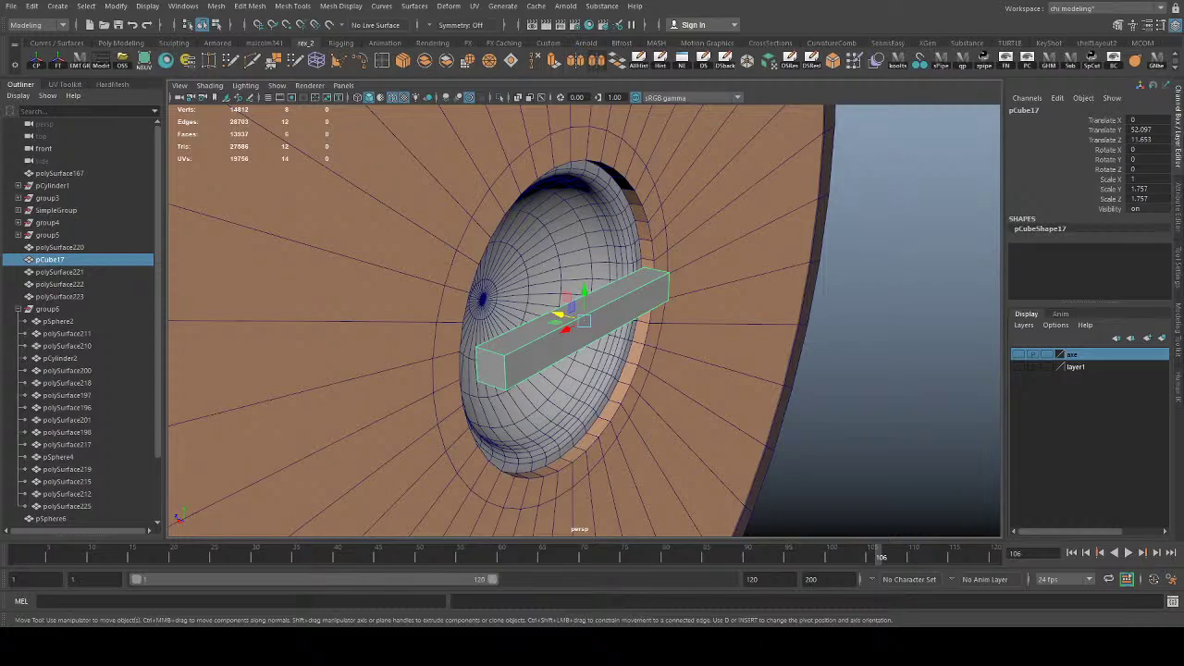
# Step: Duplicate the bar and move the copy along X to about 15.1, beside the central hole
pyautogui.keyDown('alt'); pyautogui.moveTo(558, 322); pyautogui.dragTo(423, 333); pyautogui.keyUp('alt')
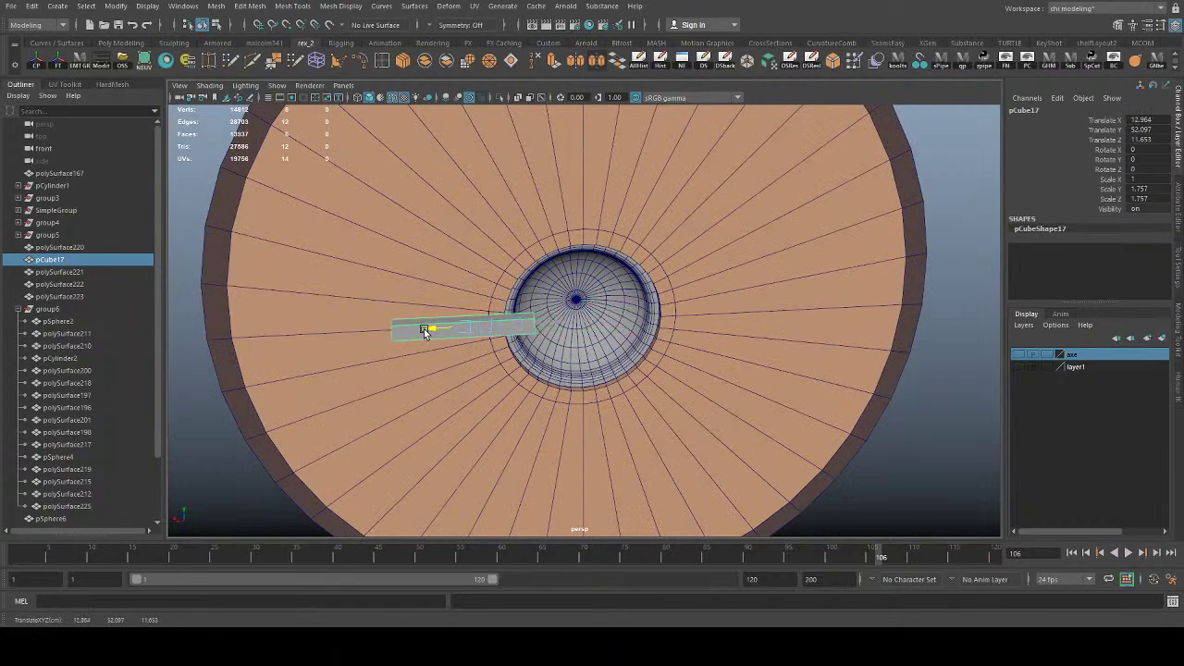
pyautogui.hotkey('ctrl', 'z')
pyautogui.hotkey('ctrl', 'd')
pyautogui.moveTo(547, 329); pyautogui.dragTo(407, 328)
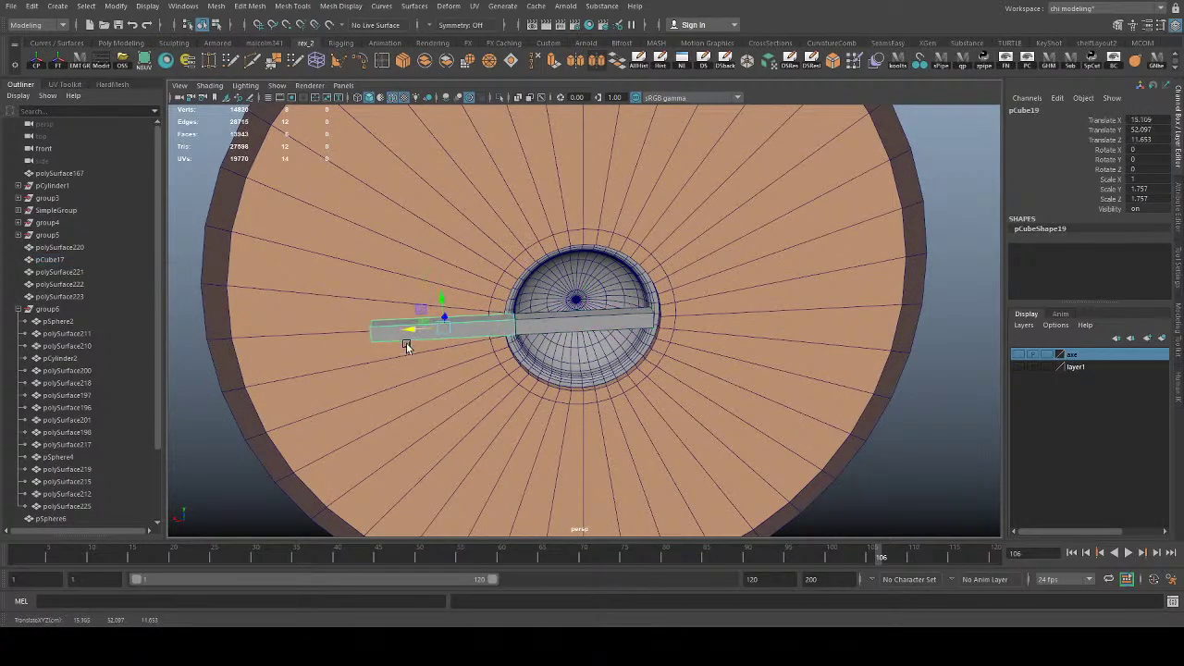
# Step: Lengthen the duplicated bar by moving its outer-end vertices toward the shield's rim
pyautogui.moveTo(409, 337); pyautogui.dragTo(350, 329, button='right')
pyautogui.moveTo(328, 285); pyautogui.dragTo(410, 419)
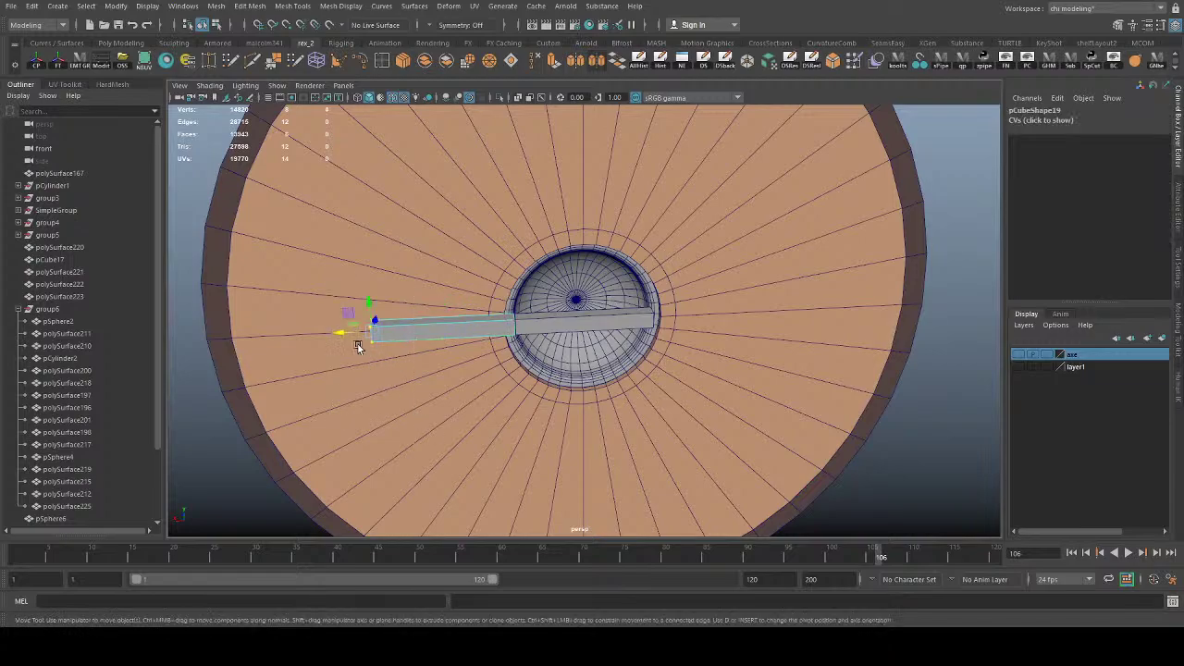
pyautogui.moveTo(335, 328); pyautogui.dragTo(237, 332)
pyautogui.hotkey('ctrl', 'z')
pyautogui.moveTo(355, 332); pyautogui.dragTo(228, 334)
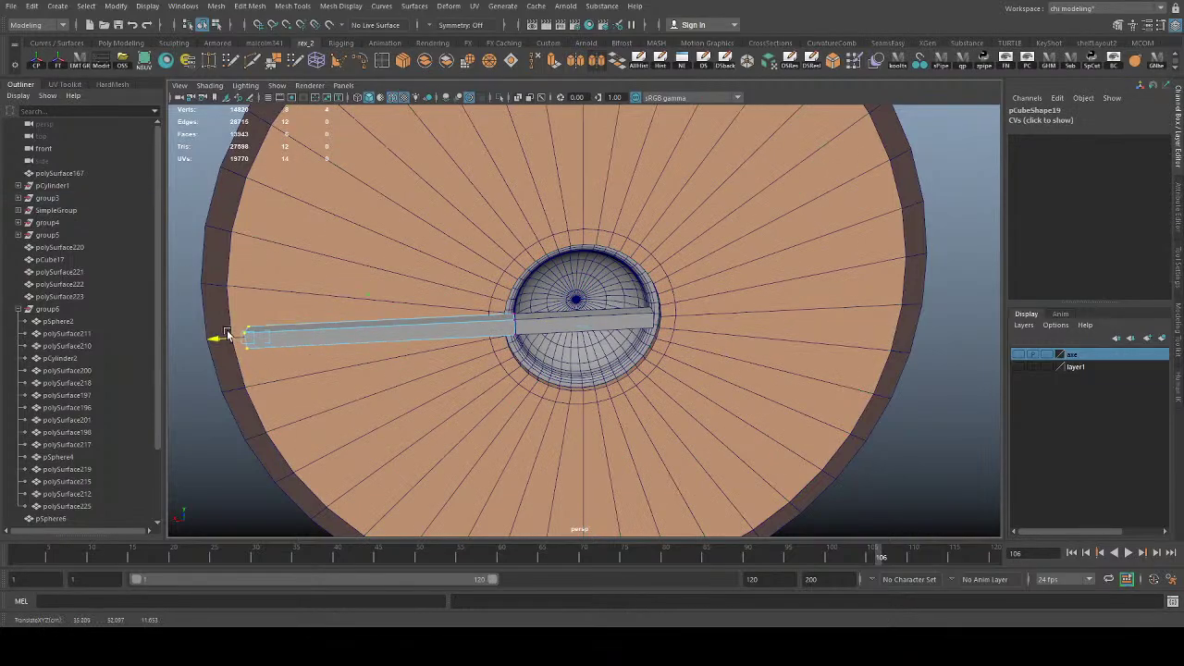
pyautogui.press('q')
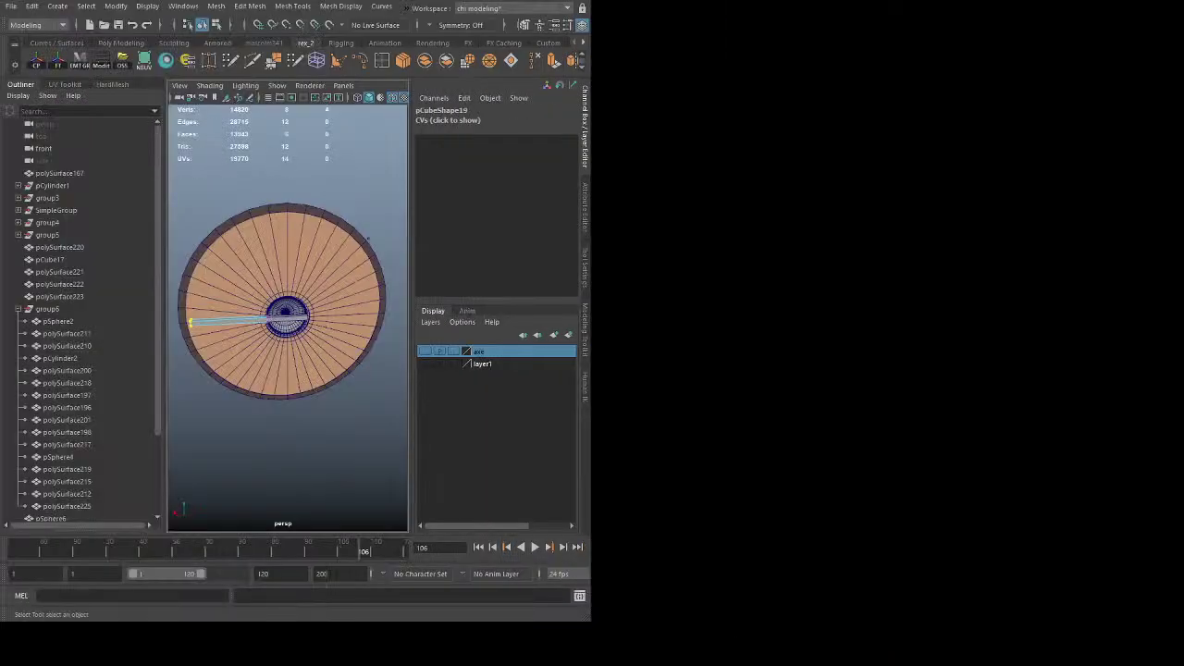
# Step: Widen the program window and move the duplicated bar's outer-end vertices out to the inner edge of the rim
pyautogui.click(332, 175)
pyautogui.moveTo(591, 201); pyautogui.dragTo(891, 245)
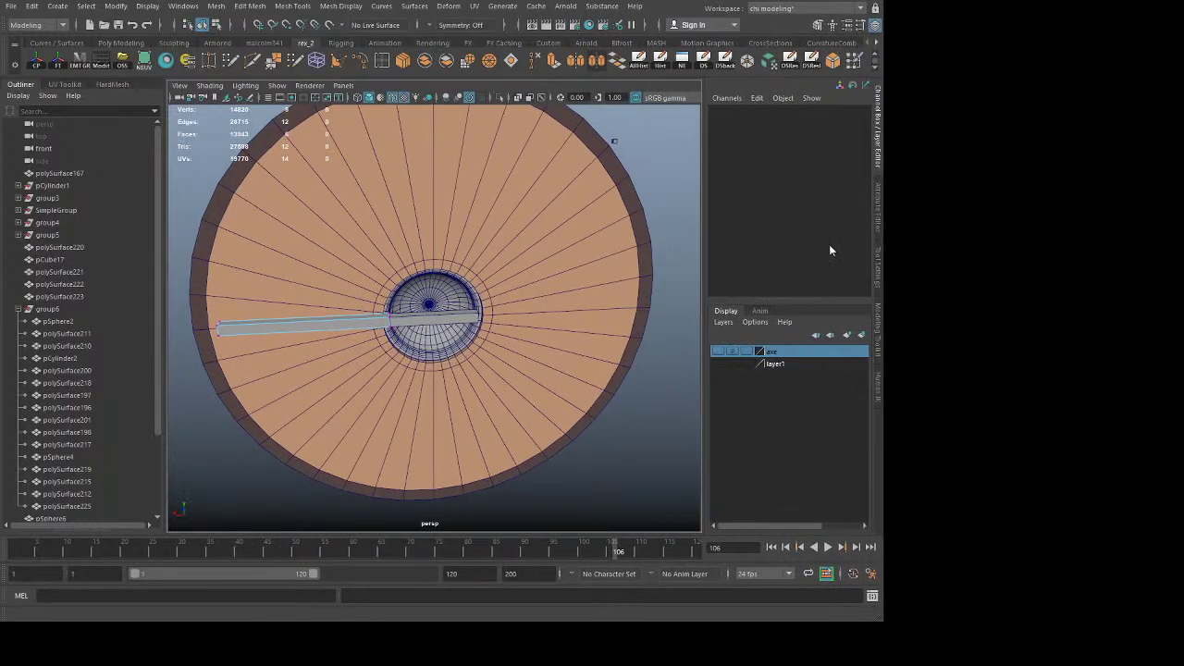
pyautogui.keyDown('alt'); pyautogui.moveTo(305, 338); pyautogui.dragTo(431, 335, button='middle'); pyautogui.keyUp('alt')
pyautogui.keyDown('alt'); pyautogui.moveTo(430, 335); pyautogui.dragTo(535, 389, button='right'); pyautogui.keyUp('alt')
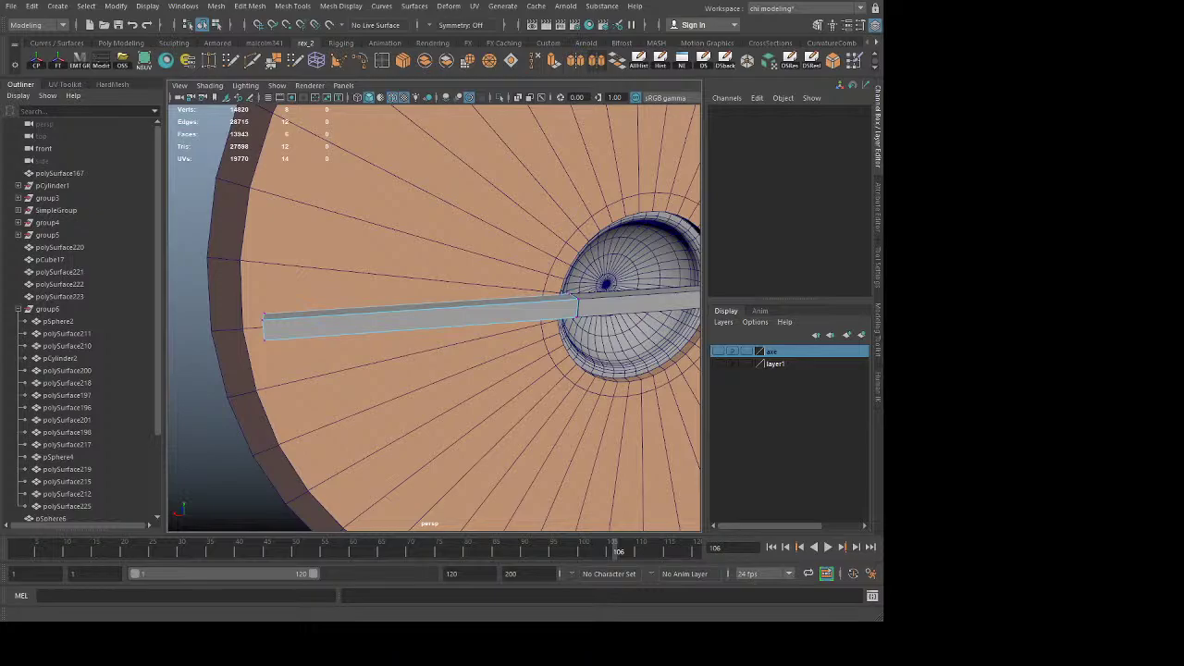
pyautogui.moveTo(298, 285); pyautogui.dragTo(189, 419)
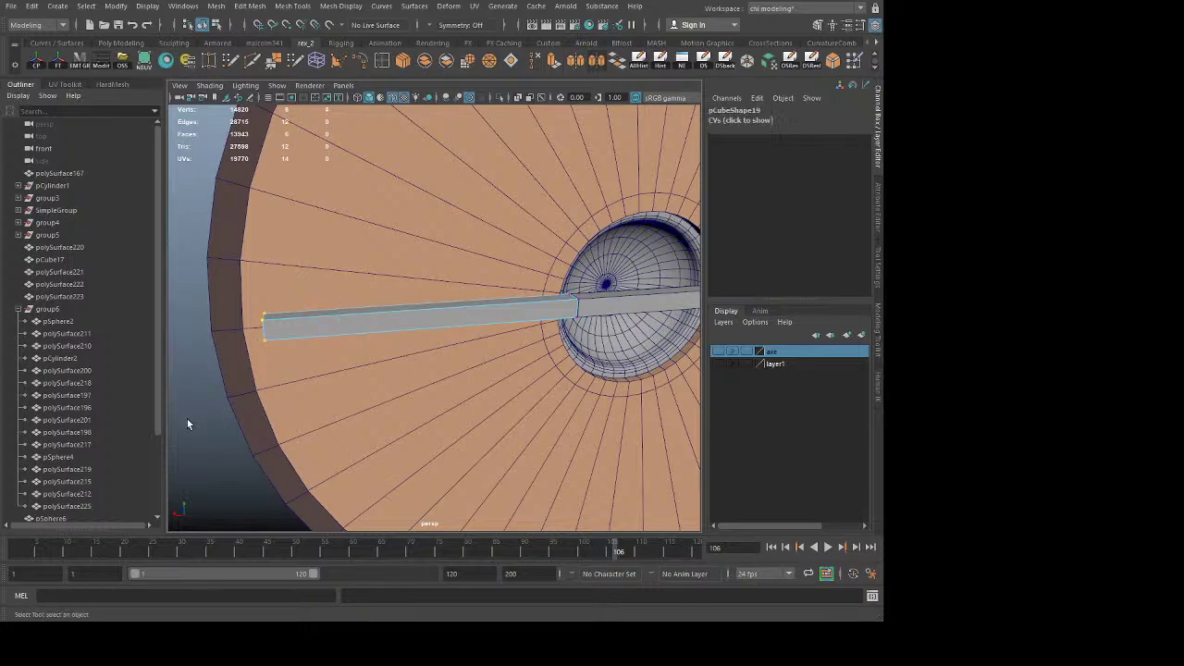
pyautogui.keyDown('alt'); pyautogui.moveTo(226, 389); pyautogui.dragTo(368, 403, button='middle'); pyautogui.keyUp('alt')
pyautogui.scroll(4, 367, 403)
pyautogui.press('w')
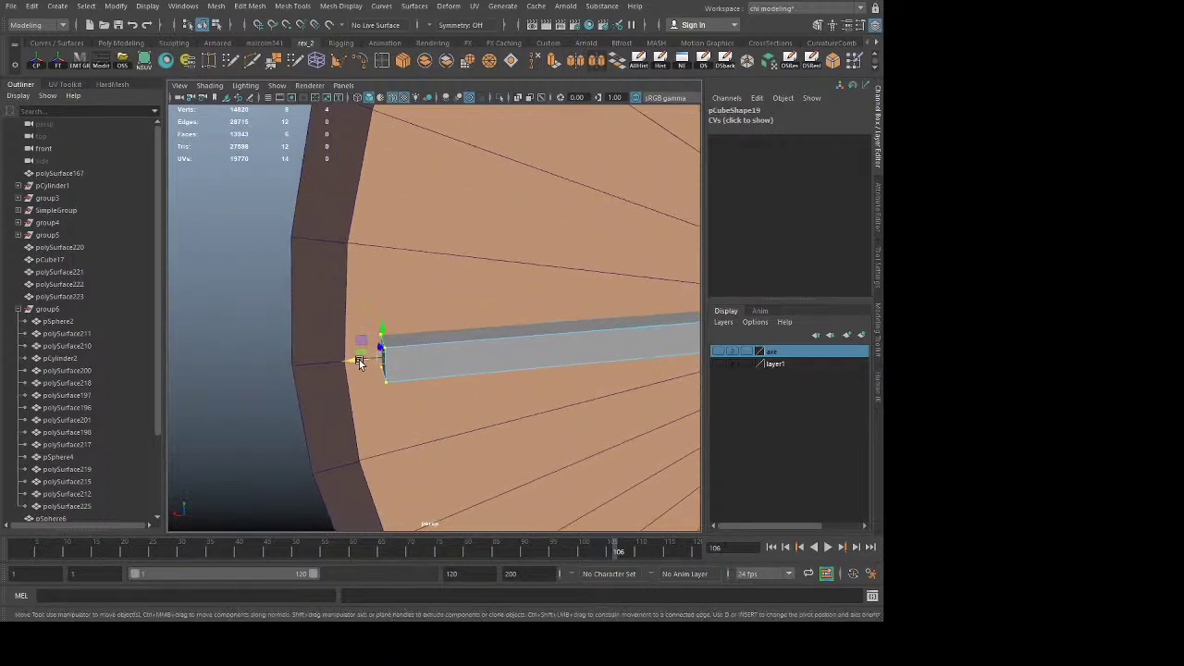
pyautogui.moveTo(312, 374); pyautogui.dragTo(339, 378, button='middle')
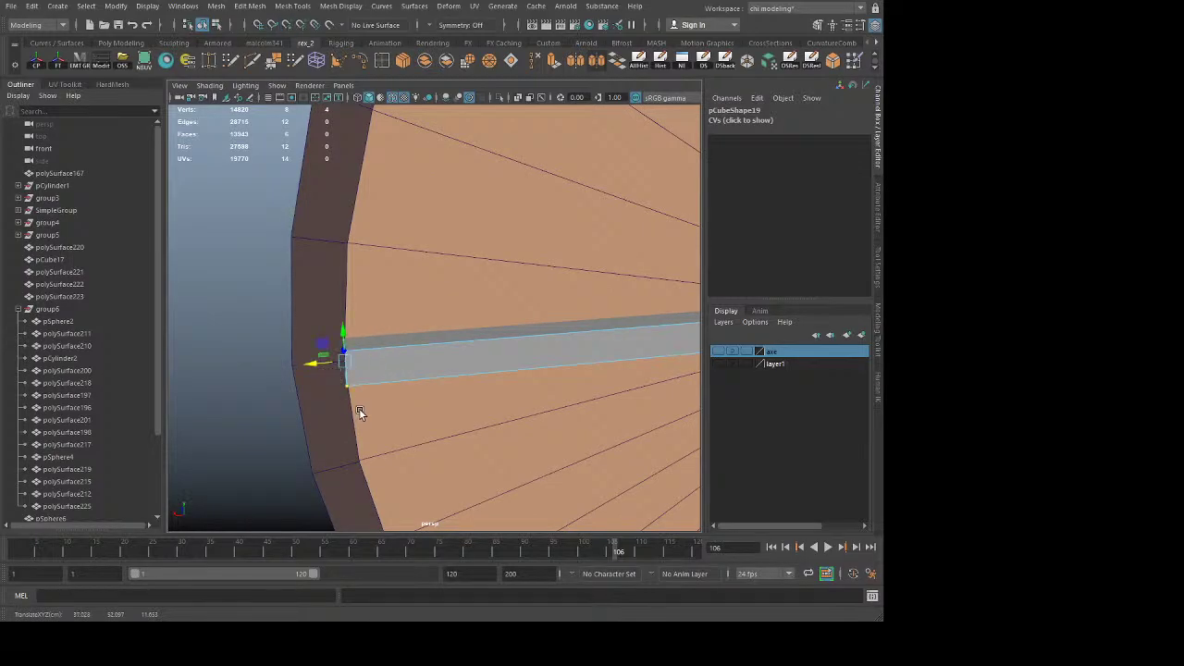
# Step: Examine from several angles how the bar's outer end meets the shield's rim and how it runs to the central hole
pyautogui.keyDown('alt'); pyautogui.moveTo(400, 418); pyautogui.dragTo(358, 398, button='middle'); pyautogui.keyUp('alt')
pyautogui.keyDown('alt'); pyautogui.moveTo(340, 392); pyautogui.dragTo(383, 382); pyautogui.keyUp('alt')
pyautogui.keyDown('alt'); pyautogui.moveTo(383, 382); pyautogui.dragTo(335, 391, button='middle'); pyautogui.keyUp('alt')
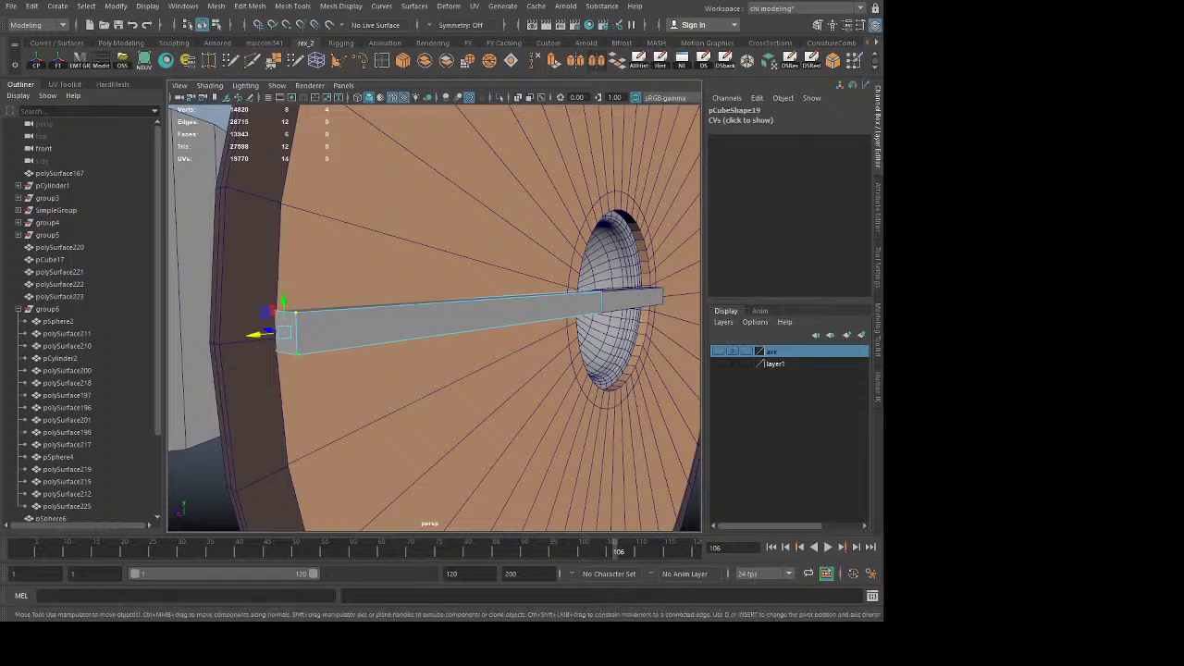
pyautogui.keyDown('alt'); pyautogui.moveTo(383, 391); pyautogui.dragTo(345, 406); pyautogui.keyUp('alt')
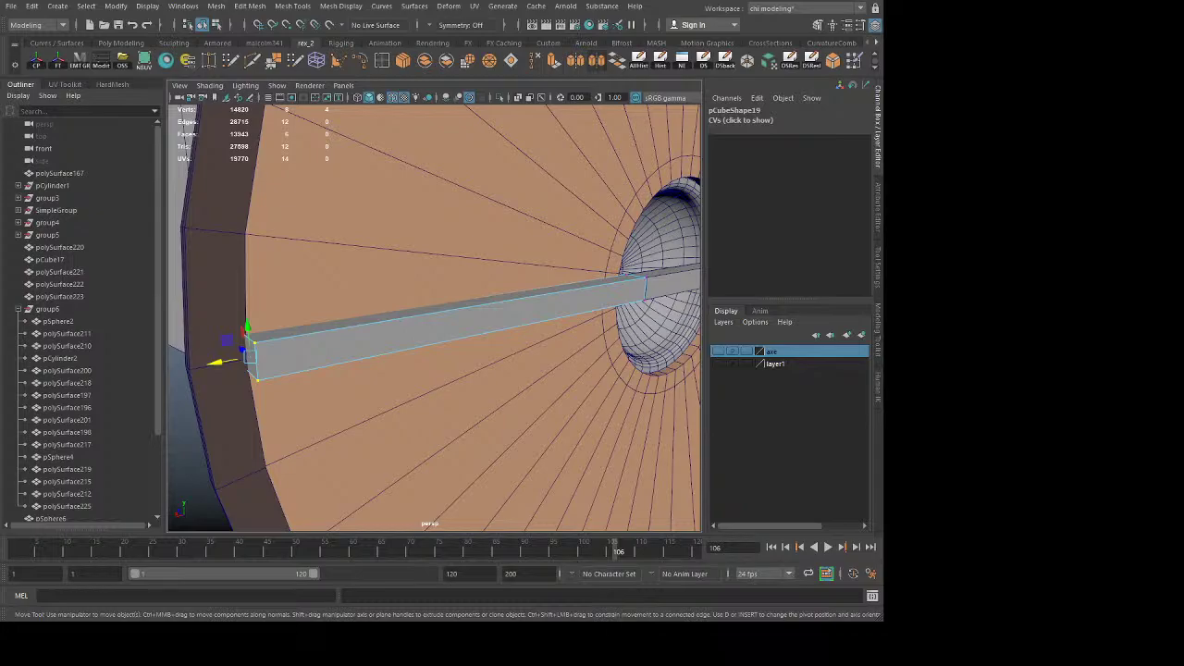
pyautogui.keyDown('alt'); pyautogui.moveTo(427, 357); pyautogui.dragTo(403, 363); pyautogui.keyUp('alt')
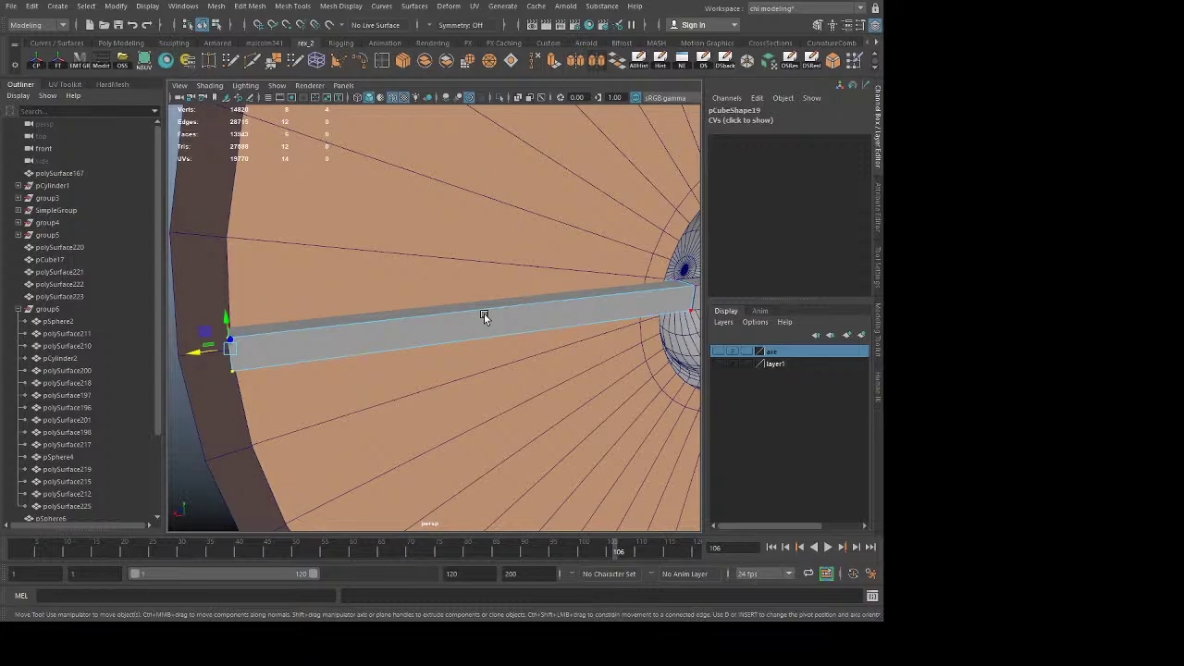
pyautogui.keyDown('alt'); pyautogui.moveTo(393, 367); pyautogui.dragTo(415, 383); pyautogui.keyUp('alt')
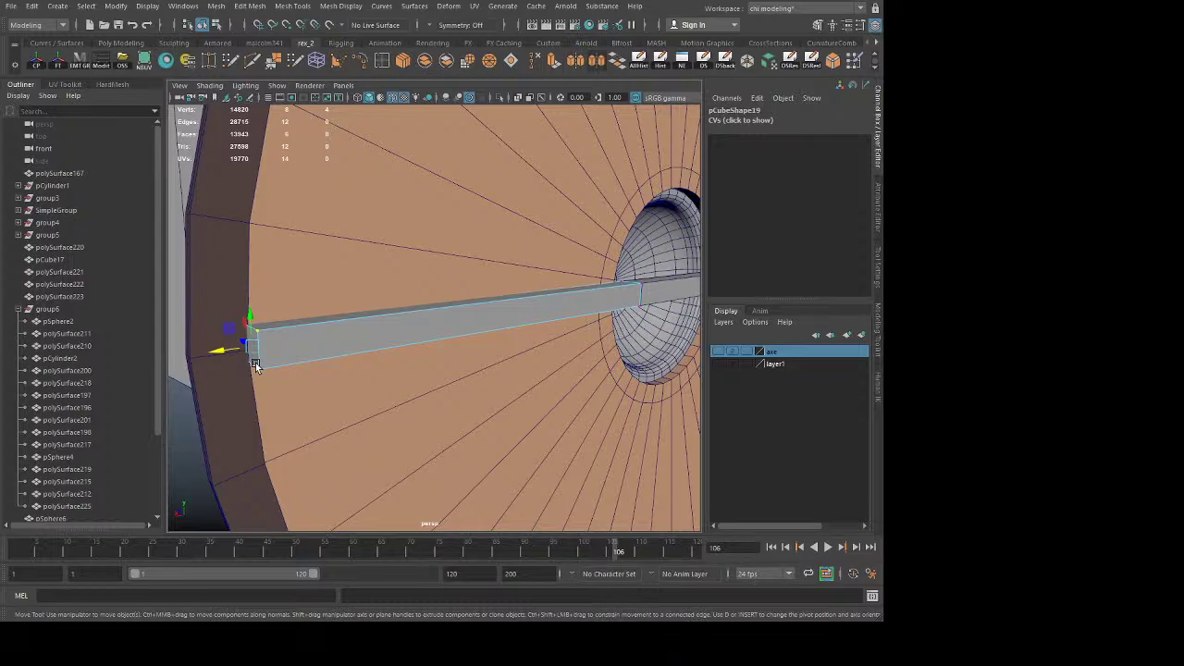
pyautogui.keyDown('alt'); pyautogui.moveTo(452, 374); pyautogui.dragTo(483, 369, button='middle'); pyautogui.keyUp('alt')
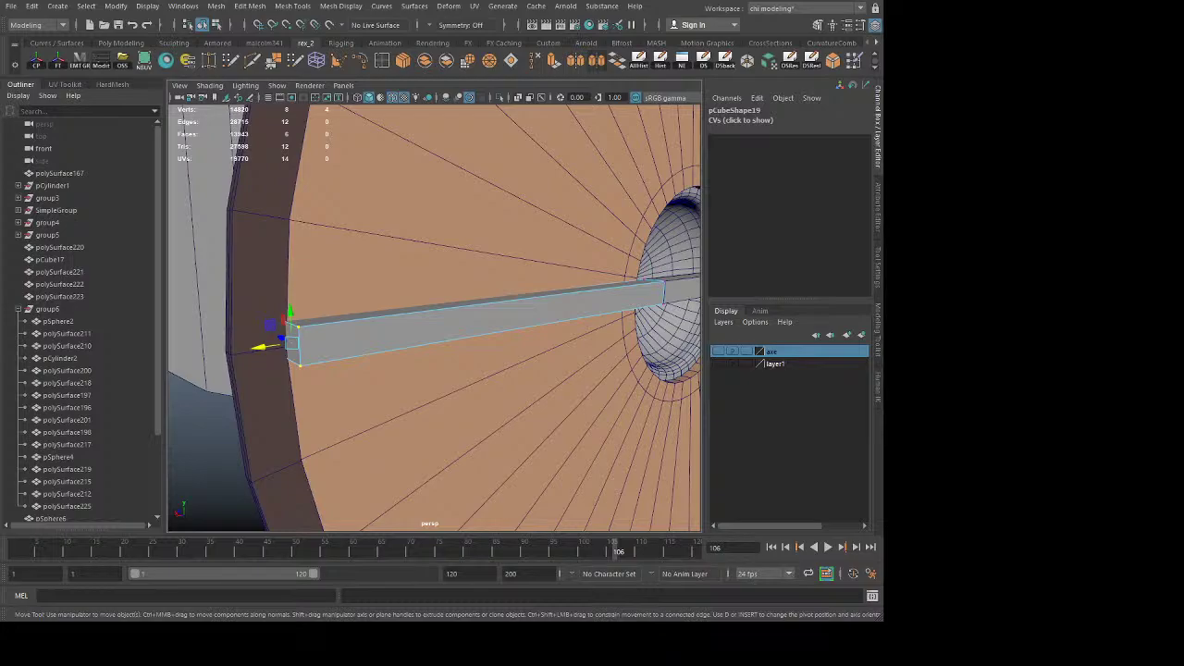
pyautogui.moveTo(400, 338); pyautogui.dragTo(394, 337, button='middle')
pyautogui.keyDown('alt'); pyautogui.moveTo(475, 353); pyautogui.dragTo(426, 353, button='middle'); pyautogui.keyUp('alt')
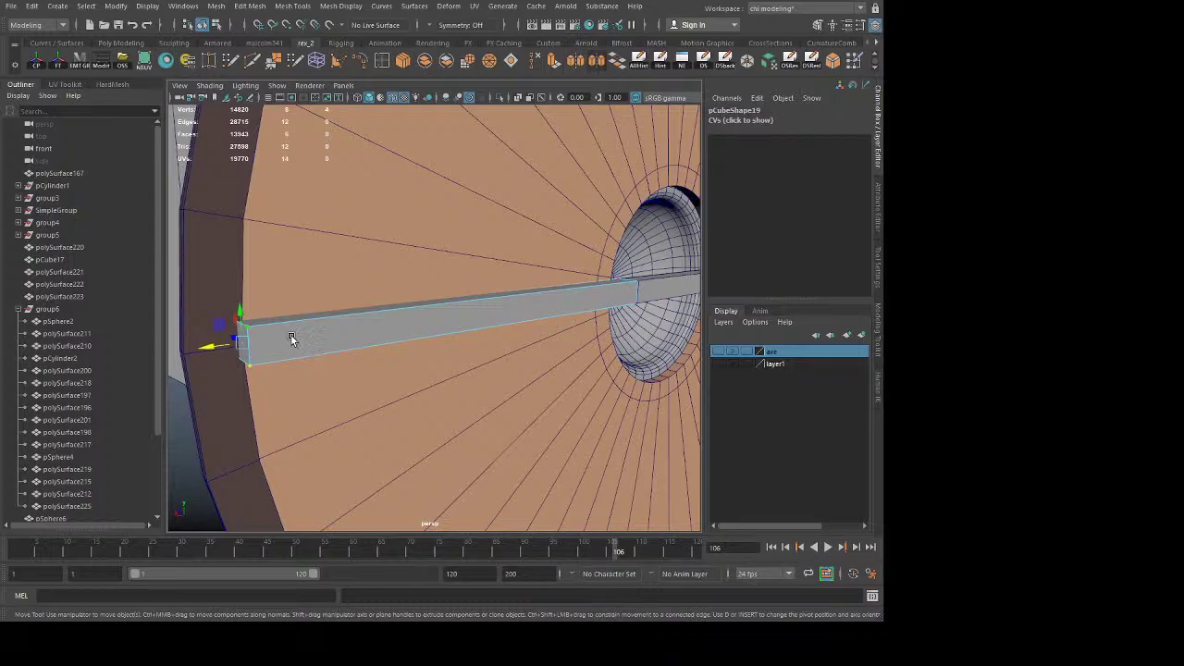
# Step: Pull the bar's outer-end vertices slightly back from the rim and return to object mode
pyautogui.moveTo(196, 351); pyautogui.dragTo(225, 346)
pyautogui.press('q')
pyautogui.press('F8')
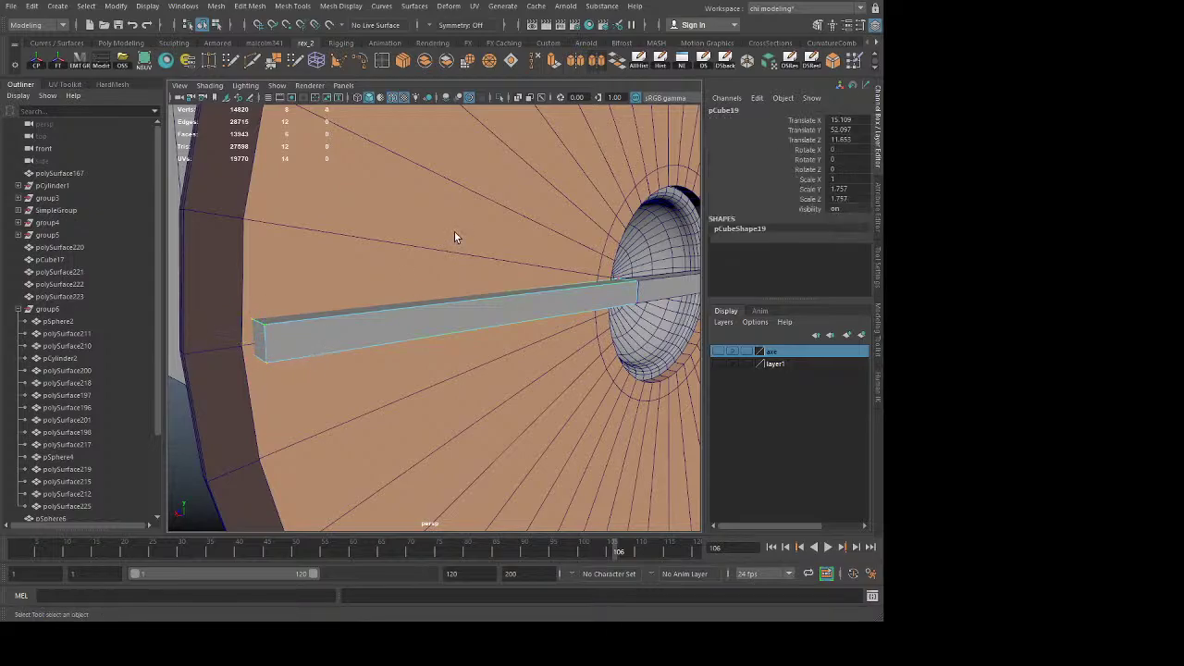
# Step: Bevel the four long edges of the duplicated bar with 2 segments
pyautogui.keyDown('alt'); pyautogui.moveTo(491, 326); pyautogui.dragTo(500, 383); pyautogui.keyUp('alt')
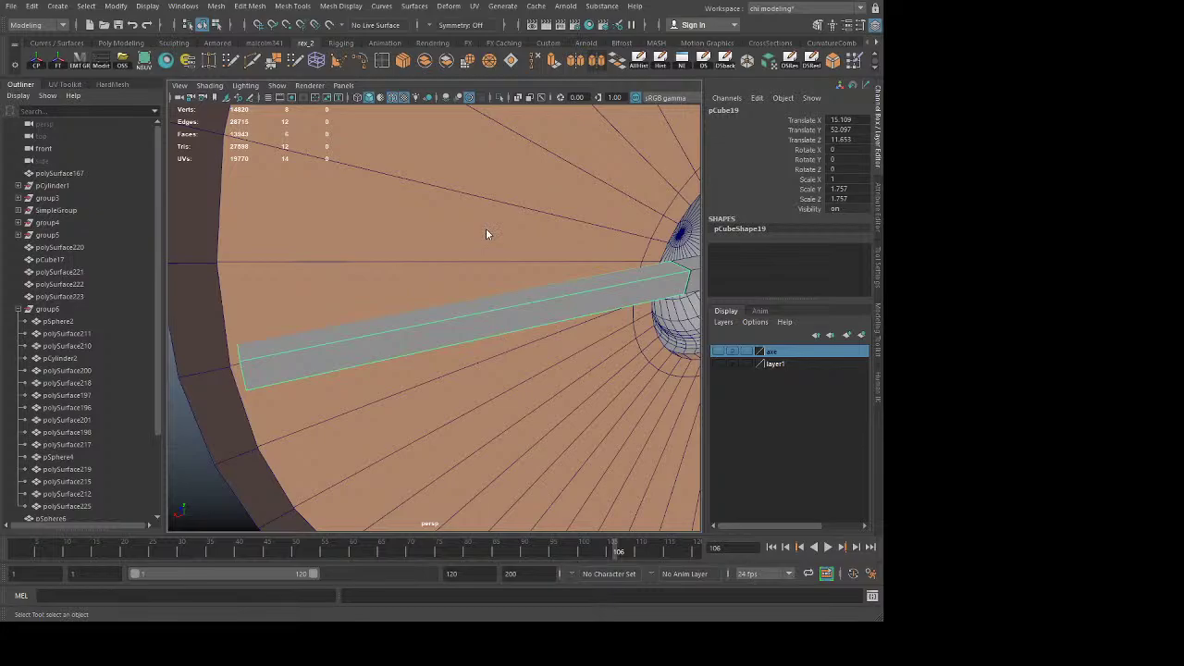
pyautogui.press('F10')
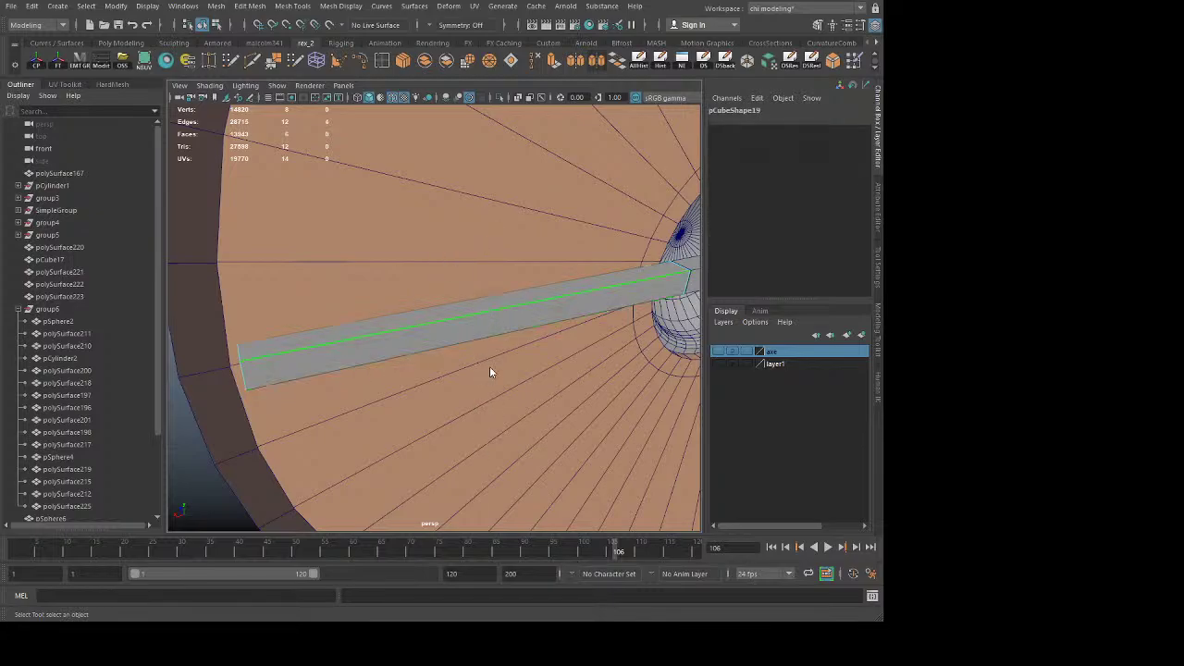
pyautogui.hotkey('ctrl', 'b')
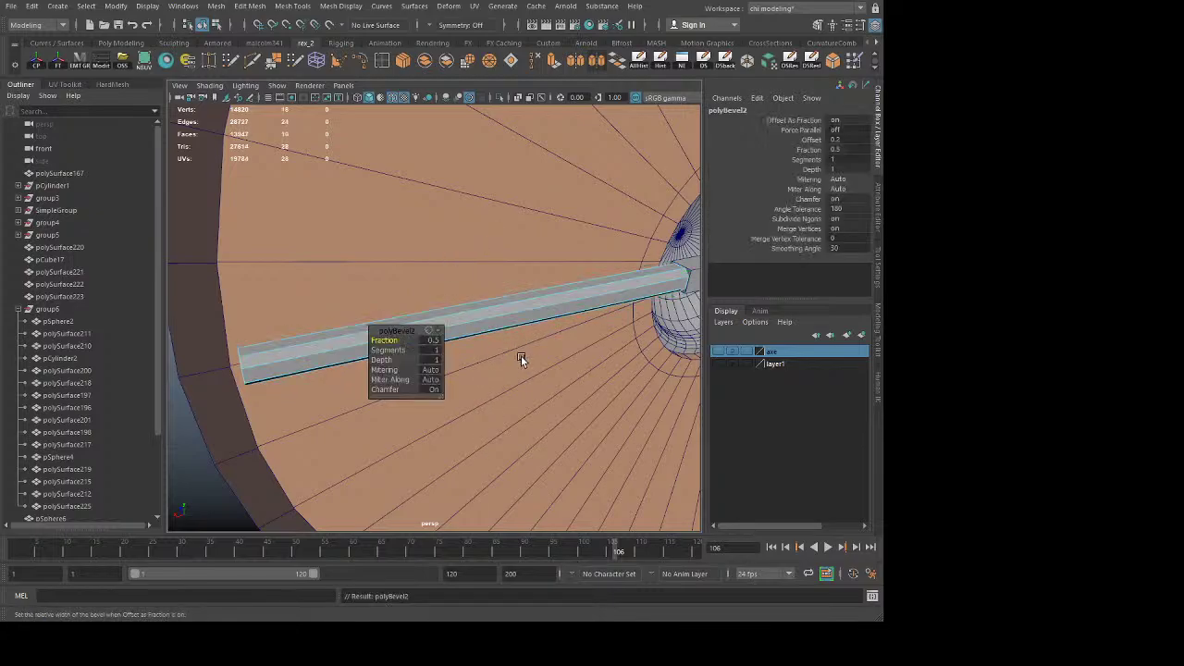
pyautogui.click(432, 351)
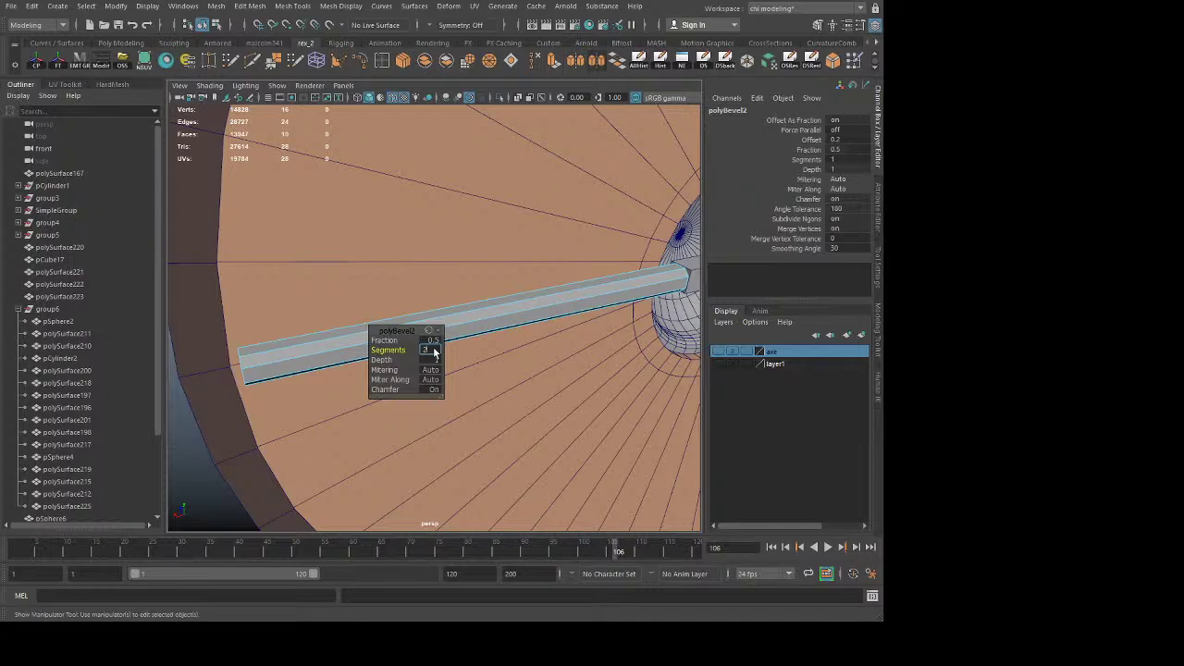
pyautogui.write('2')
pyautogui.press('Return')
pyautogui.keyDown('alt'); pyautogui.moveTo(274, 450); pyautogui.dragTo(403, 460); pyautogui.keyUp('alt')
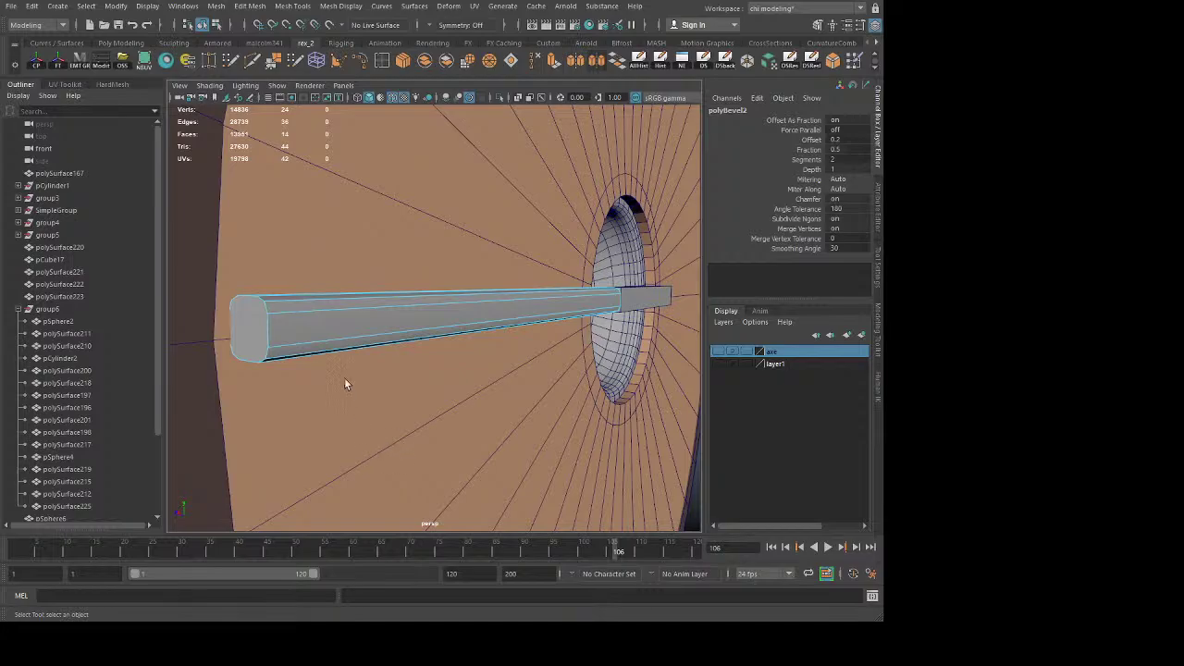
# Step: Insert an edge loop around the duplicated bar close to its outer end, checking the smooth preview before and after
pyautogui.press('ctrl')
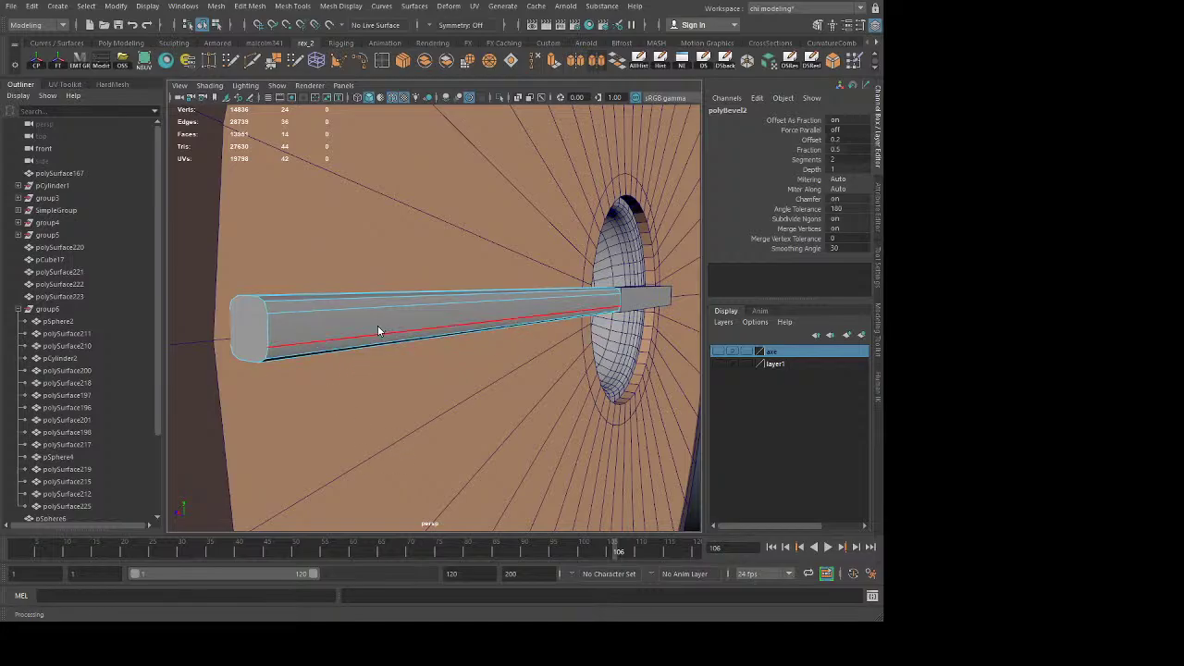
pyautogui.press('q')
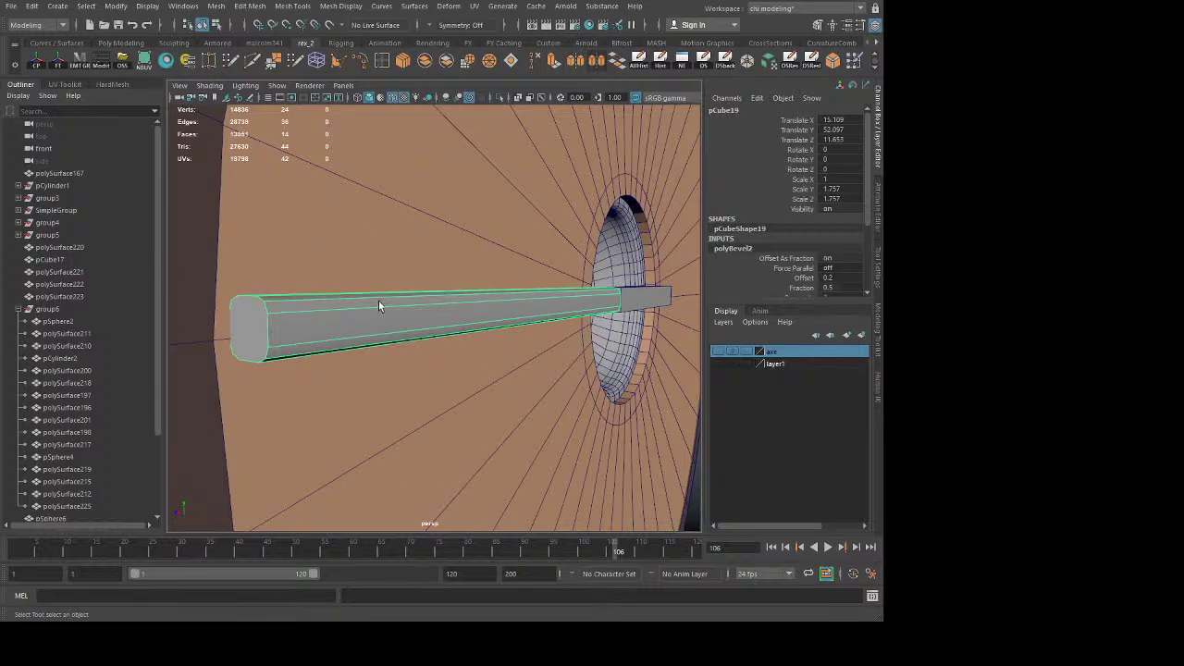
pyautogui.press('3')
pyautogui.press('1')
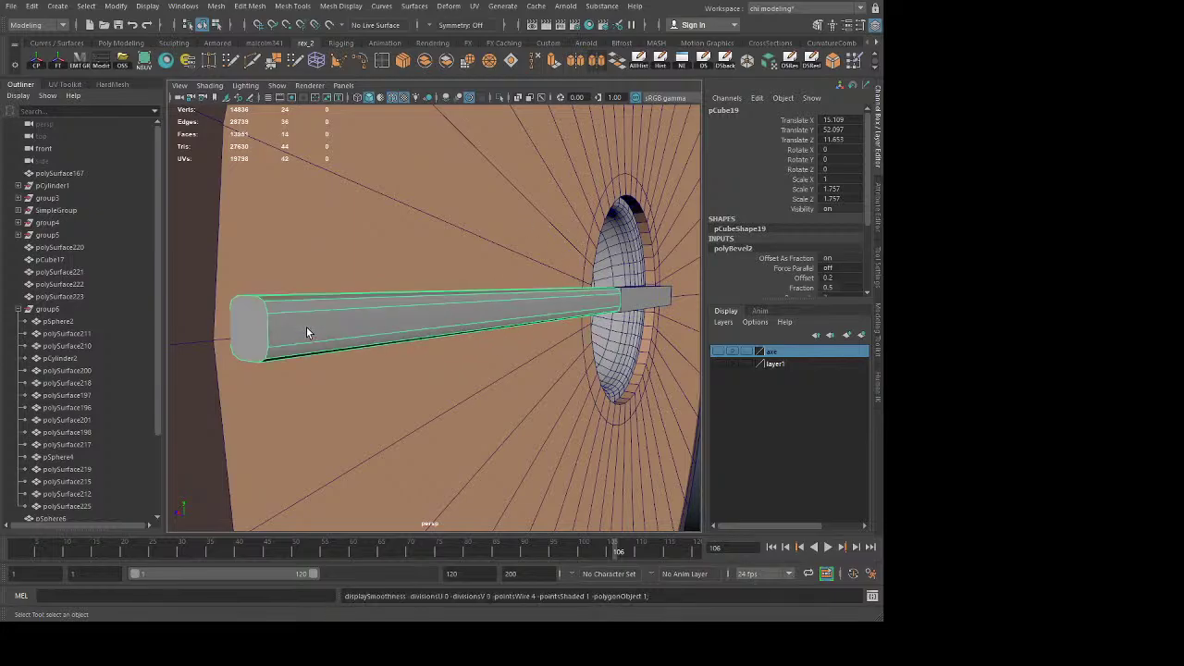
pyautogui.hotkey('ctrl', 'shift', 'x')
pyautogui.keyDown('ctrl'); pyautogui.click(284, 315); pyautogui.keyUp('ctrl')
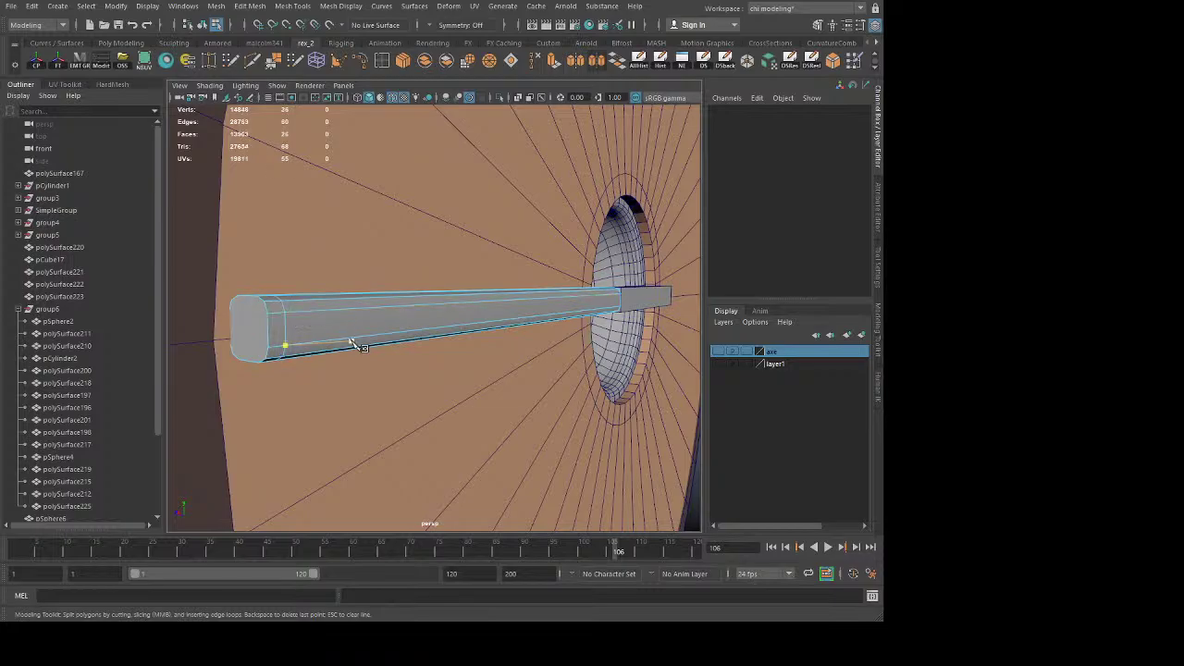
pyautogui.press('3')
pyautogui.press('1')
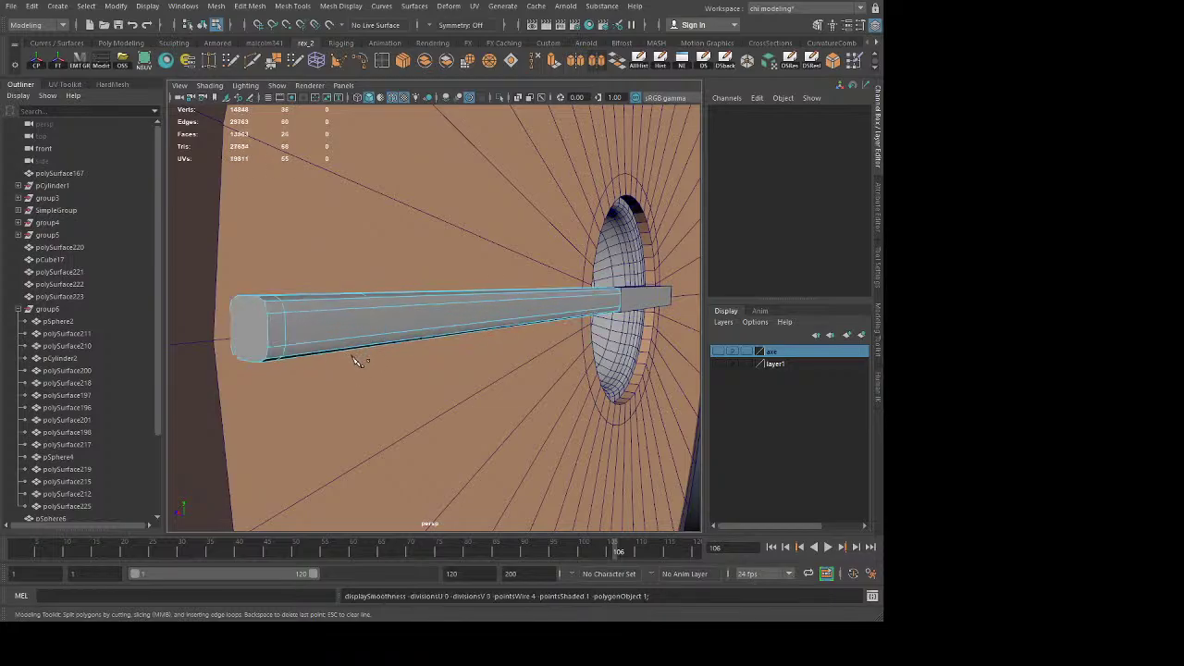
pyautogui.press('q')
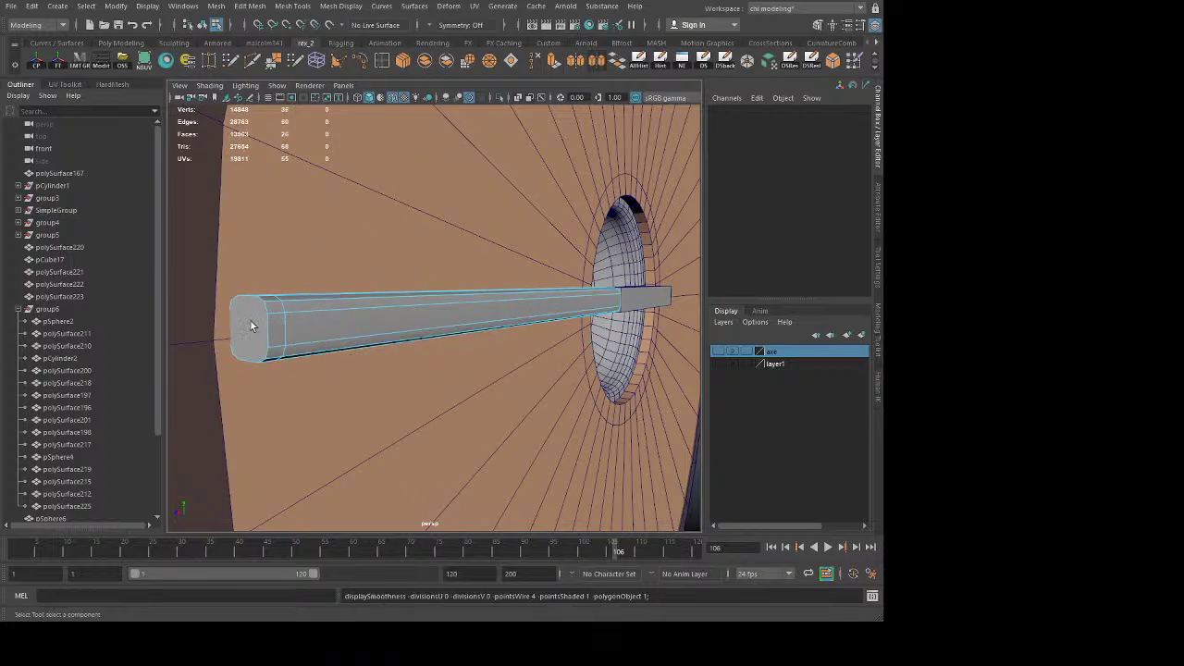
# Step: Extrude the bar's outer end face, merge it to its centre and return to object mode
pyautogui.click(243, 339)
pyautogui.hotkey('ctrl', 'e')
pyautogui.press('q')
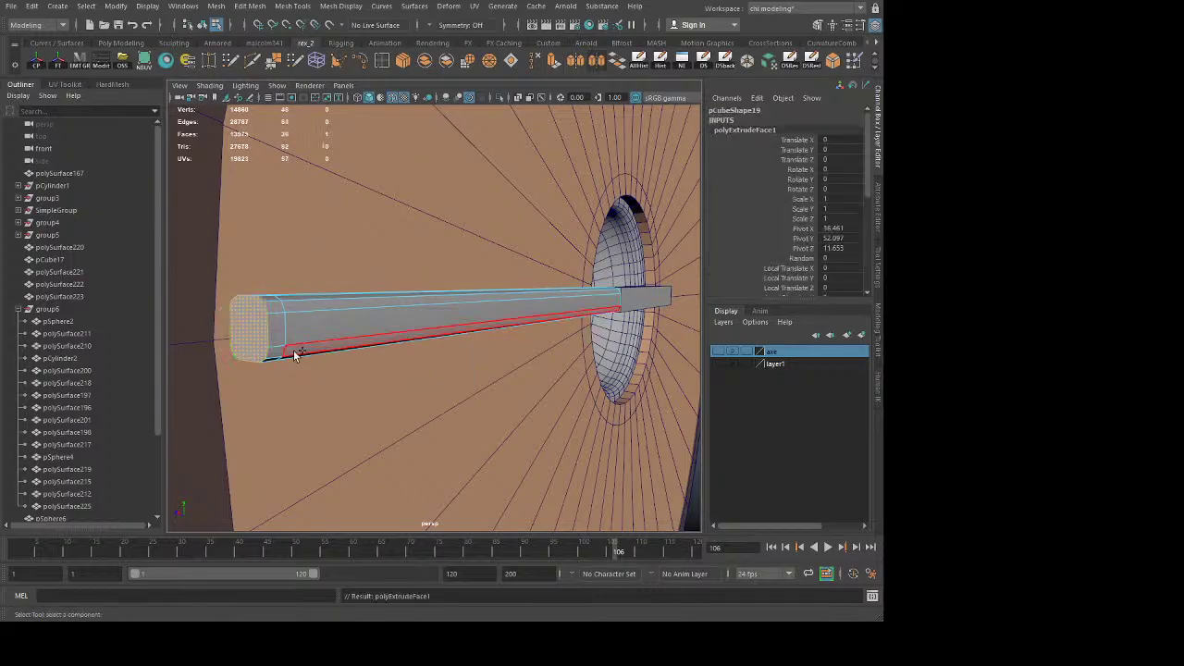
pyautogui.click(268, 157)
pyautogui.press('F8')
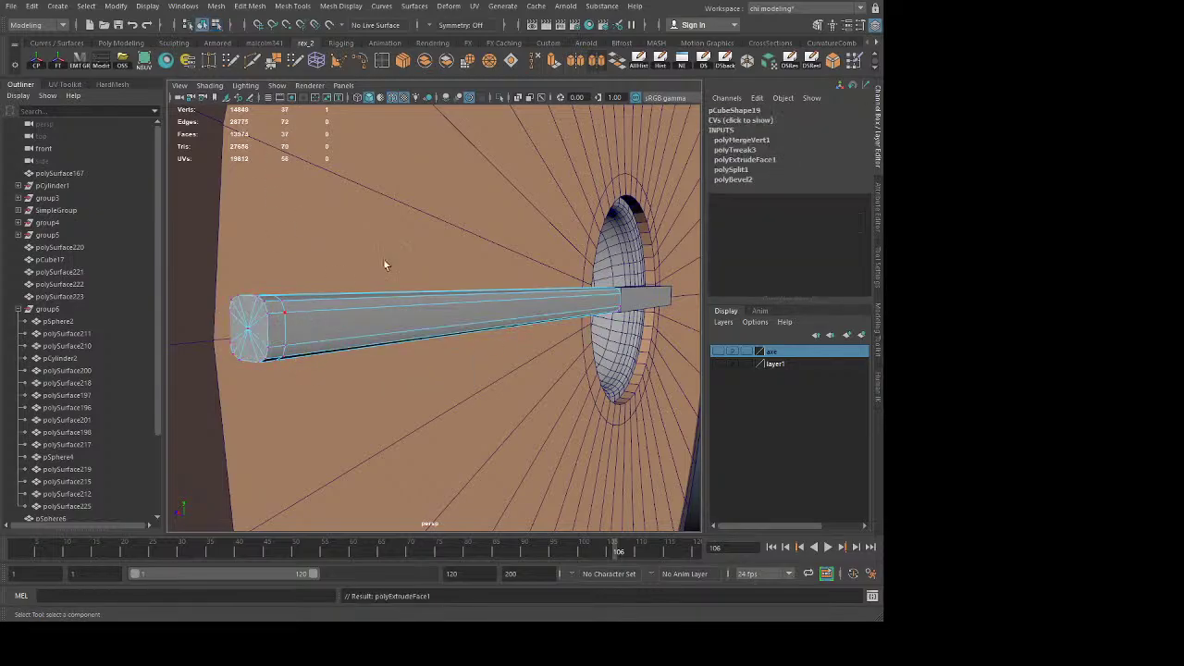
# Step: Isolate the bar in the viewport and briefly preview it smoothed
pyautogui.click(500, 98)
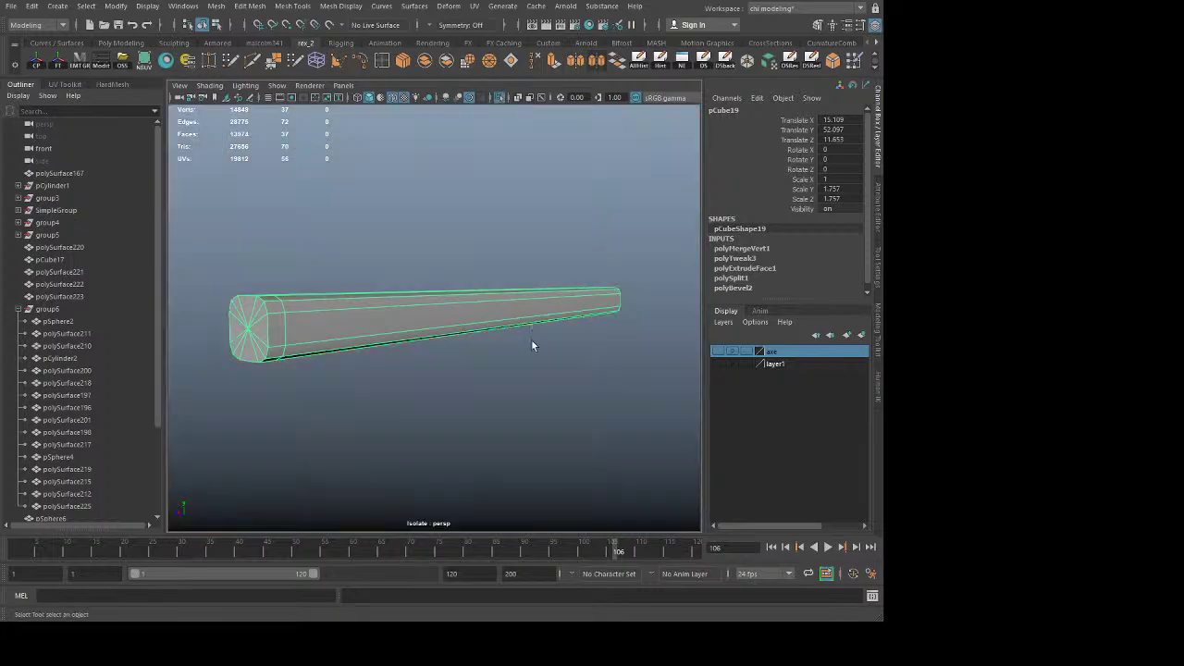
pyautogui.click(523, 357)
pyautogui.click(331, 331)
pyautogui.press('3')
pyautogui.press('1')
pyautogui.click(361, 399)
pyautogui.moveTo(357, 399)
pyautogui.keyDown('alt'); pyautogui.mouseDown()
pyautogui.moveTo(304, 428)
pyautogui.moveTo(344, 381)
pyautogui.mouseUp(); pyautogui.keyUp('alt')
pyautogui.click(346, 381)
# Step: Insert an edge loop near the bar's inner end and slide it closer to that end
pyautogui.keyDown('alt'); pyautogui.moveTo(649, 298); pyautogui.dragTo(665, 342); pyautogui.keyUp('alt')
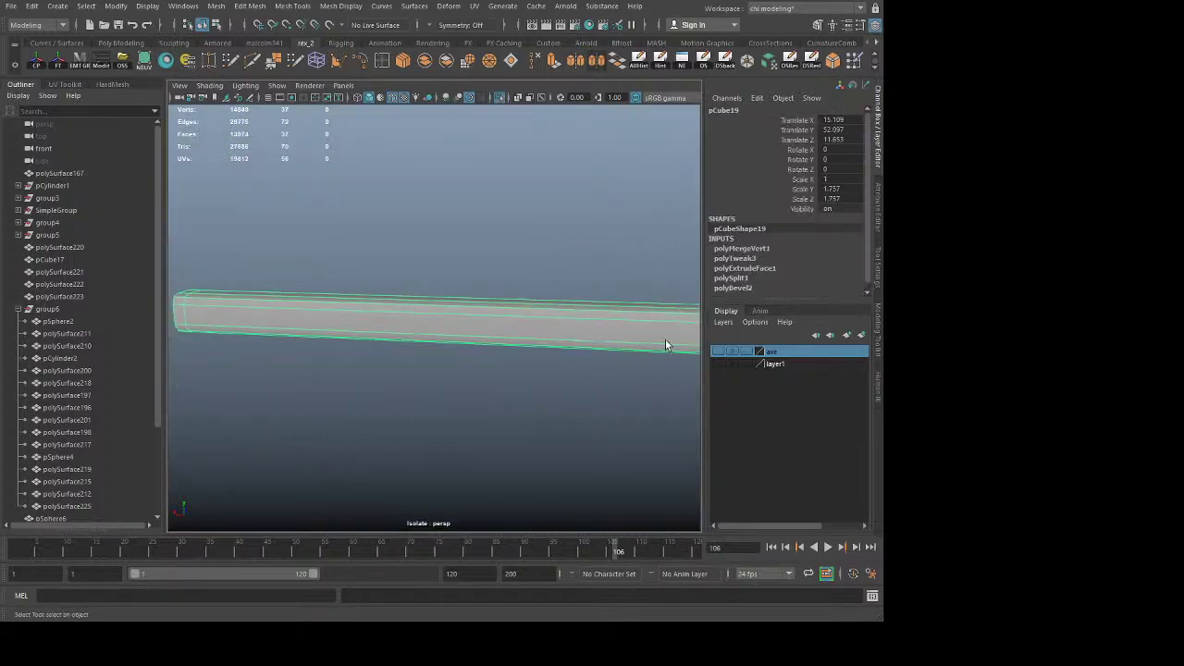
pyautogui.keyDown('alt'); pyautogui.moveTo(666, 341); pyautogui.dragTo(508, 347, button='middle'); pyautogui.keyUp('alt')
pyautogui.hotkey('ctrl', 'shift', 'x')
pyautogui.keyDown('ctrl'); pyautogui.click(564, 335); pyautogui.keyUp('ctrl')
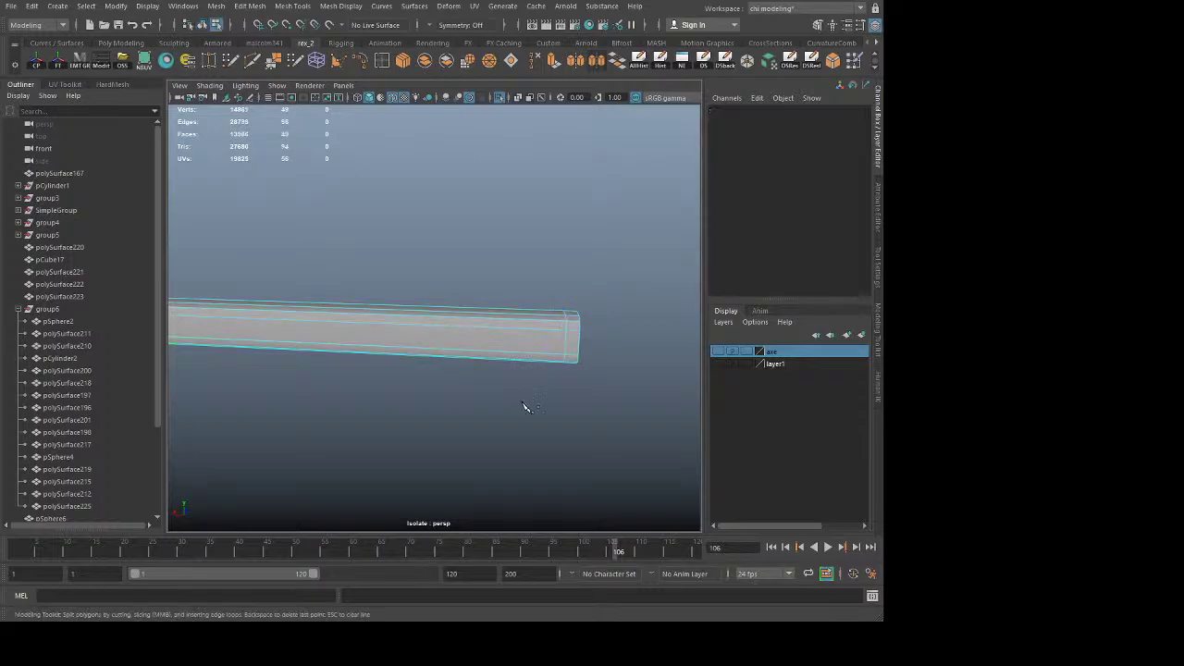
pyautogui.keyDown('alt'); pyautogui.moveTo(526, 410); pyautogui.dragTo(514, 449, button='right'); pyautogui.keyUp('alt')
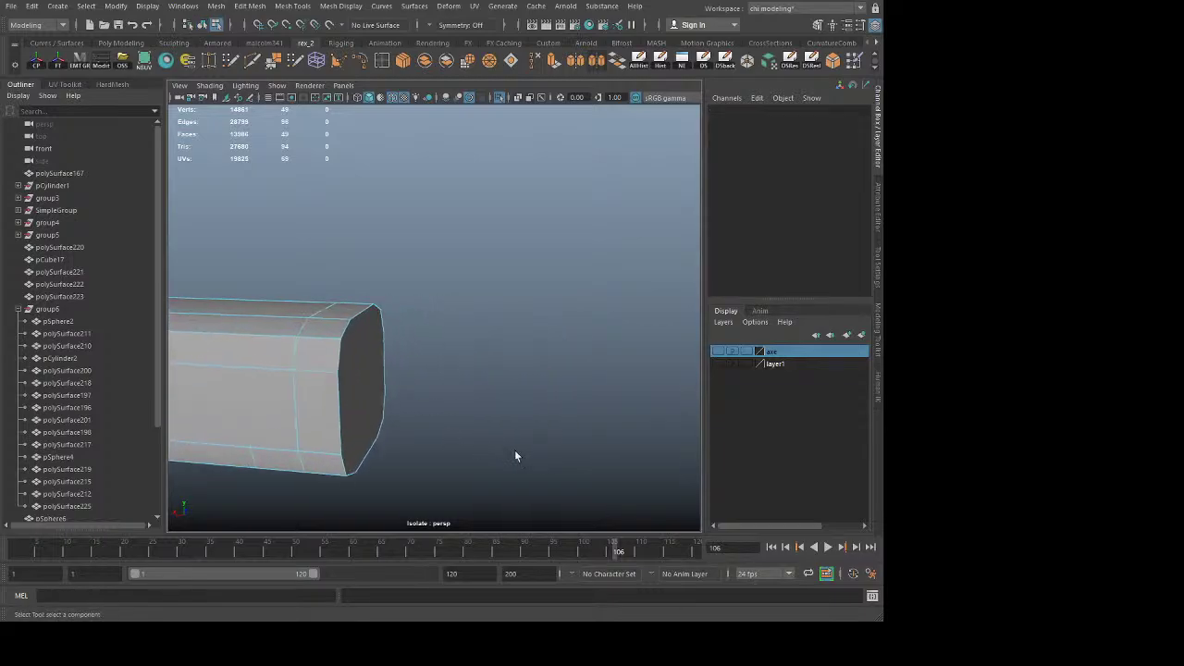
pyautogui.press('w')
pyautogui.doubleClick(296, 383)
pyautogui.moveTo(281, 381); pyautogui.dragTo(325, 386)
pyautogui.press('q')
pyautogui.hotkey('ctrl', 'a')
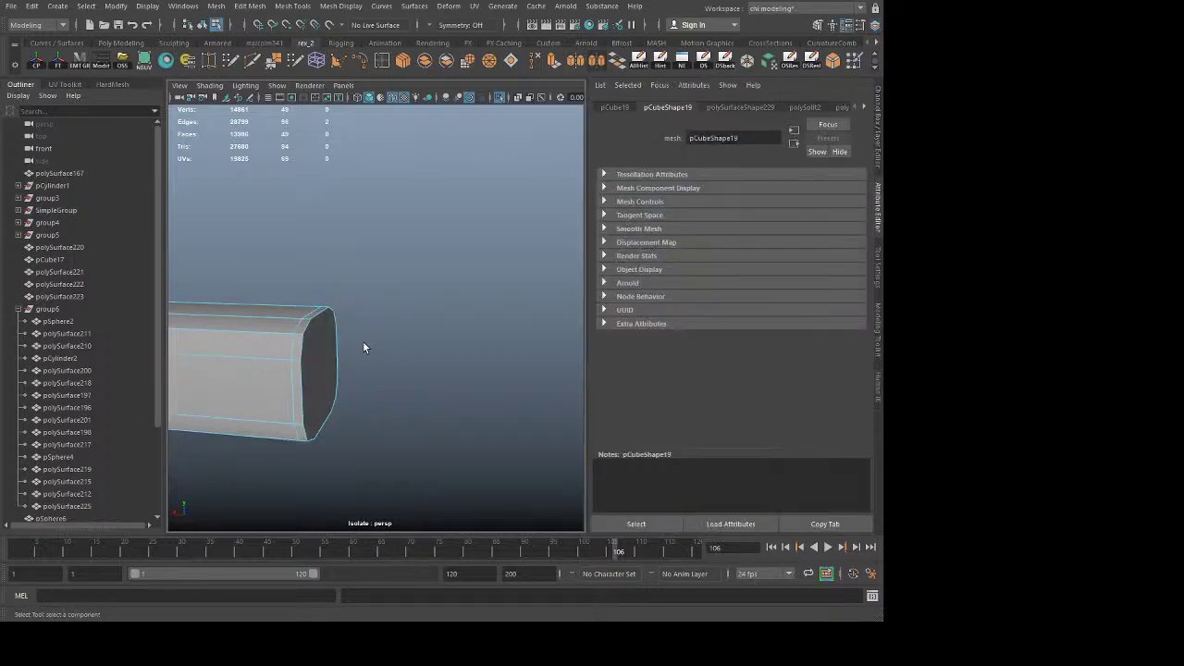
# Step: Extrude the bar's inner end face, merge it to its centre and return to object mode
pyautogui.click(318, 366)
pyautogui.keyDown('shift'); pyautogui.moveTo(319, 368); pyautogui.dragTo(385, 452, button='right'); pyautogui.keyUp('shift')
pyautogui.keyDown('shift'); pyautogui.moveTo(367, 257); pyautogui.dragTo(373, 222, button='right'); pyautogui.keyUp('shift')
pyautogui.click(391, 305)
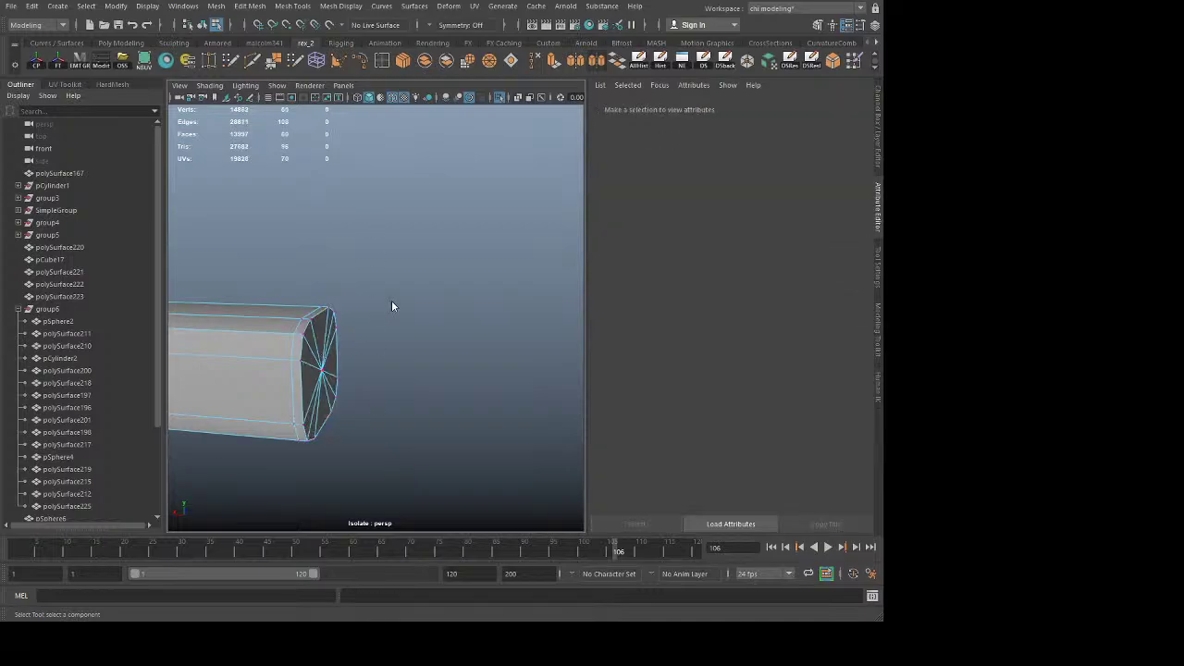
pyautogui.press('F8')
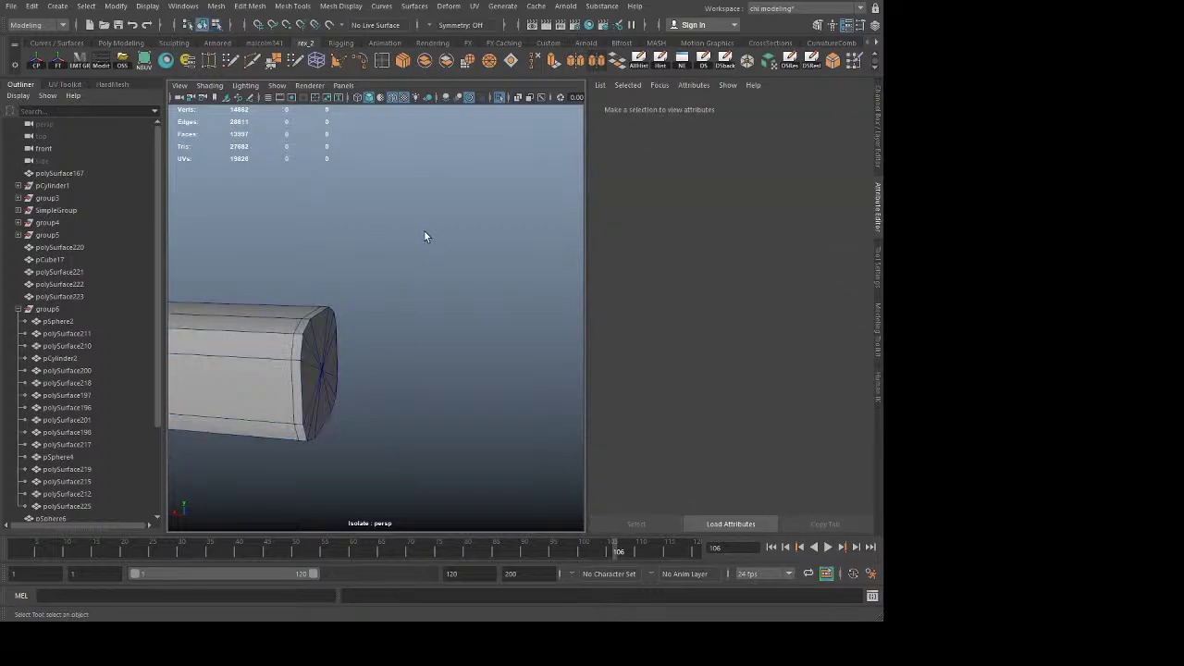
# Step: Examine the isolated bar from several angles, checking both capped ends and the edges along its length
pyautogui.click(309, 339)
pyautogui.click(877, 205)
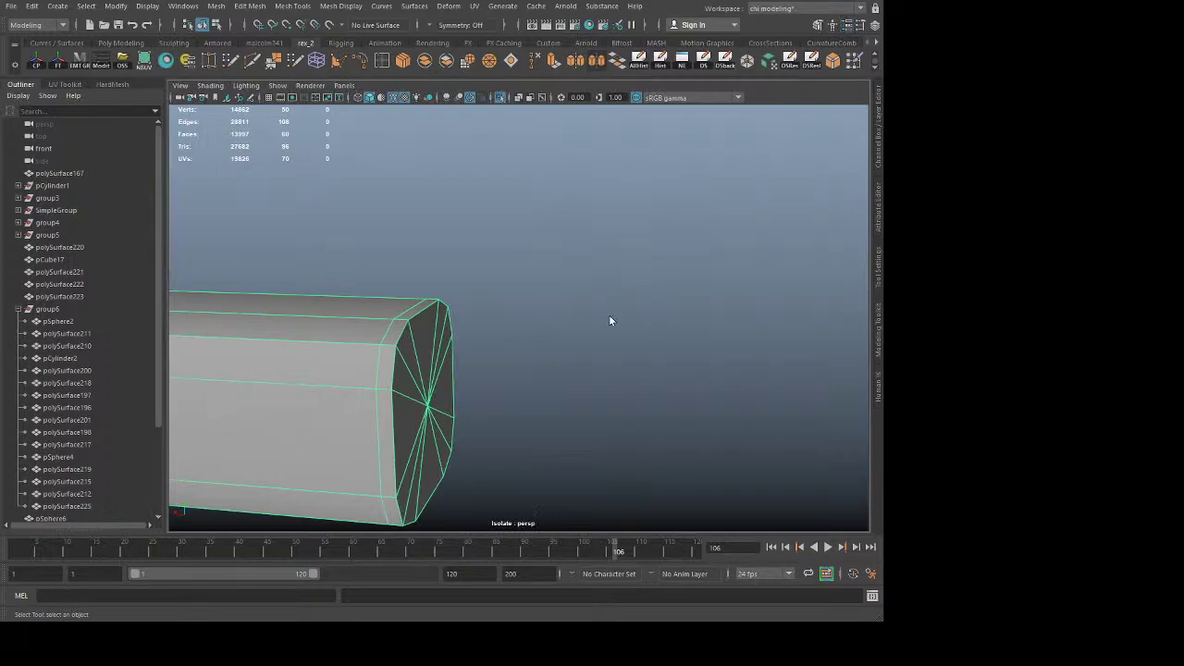
pyautogui.click(878, 215)
pyautogui.scroll(-6, 304, 385)
pyautogui.keyDown('alt'); pyautogui.moveTo(303, 385); pyautogui.dragTo(481, 372); pyautogui.keyUp('alt')
pyautogui.scroll(-8, 212, 368)
pyautogui.keyDown('alt'); pyautogui.moveTo(212, 371); pyautogui.dragTo(380, 373); pyautogui.keyUp('alt')
pyautogui.keyDown('alt'); pyautogui.moveTo(380, 373); pyautogui.dragTo(541, 424, button='right'); pyautogui.keyUp('alt')
pyautogui.keyDown('alt'); pyautogui.moveTo(323, 403); pyautogui.dragTo(75, 402, button='middle'); pyautogui.keyUp('alt')
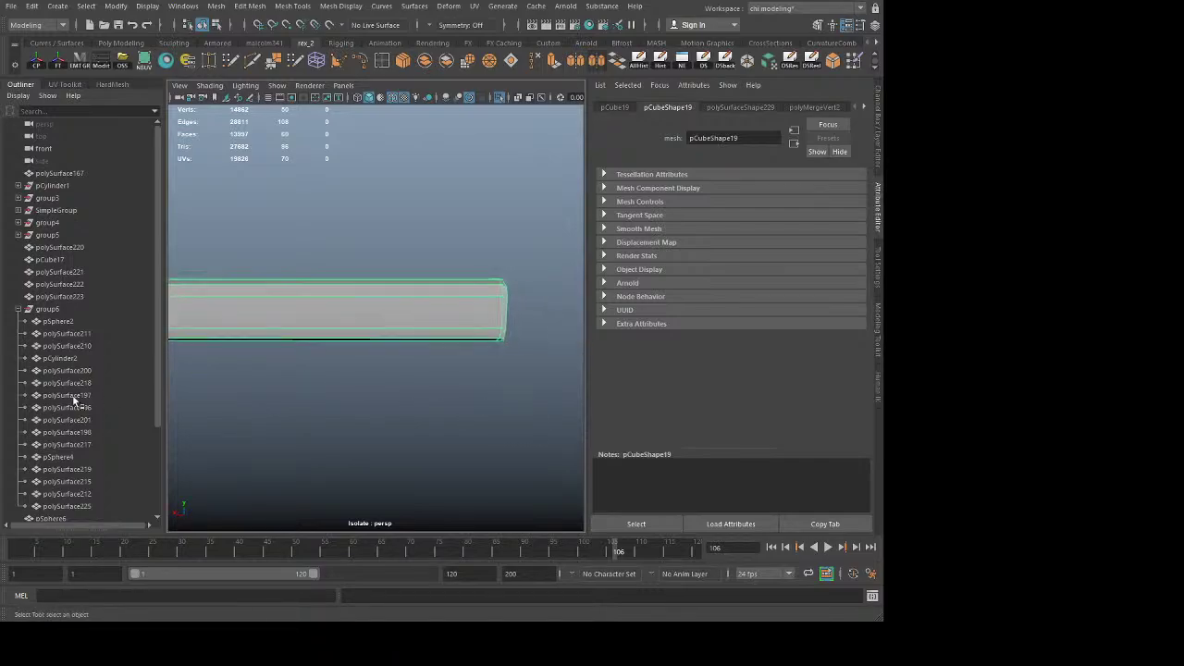
pyautogui.keyDown('alt'); pyautogui.moveTo(463, 379); pyautogui.dragTo(267, 375, button='right'); pyautogui.keyUp('alt')
pyautogui.keyDown('alt'); pyautogui.moveTo(266, 374); pyautogui.dragTo(306, 385); pyautogui.keyUp('alt')
pyautogui.click(306, 385)
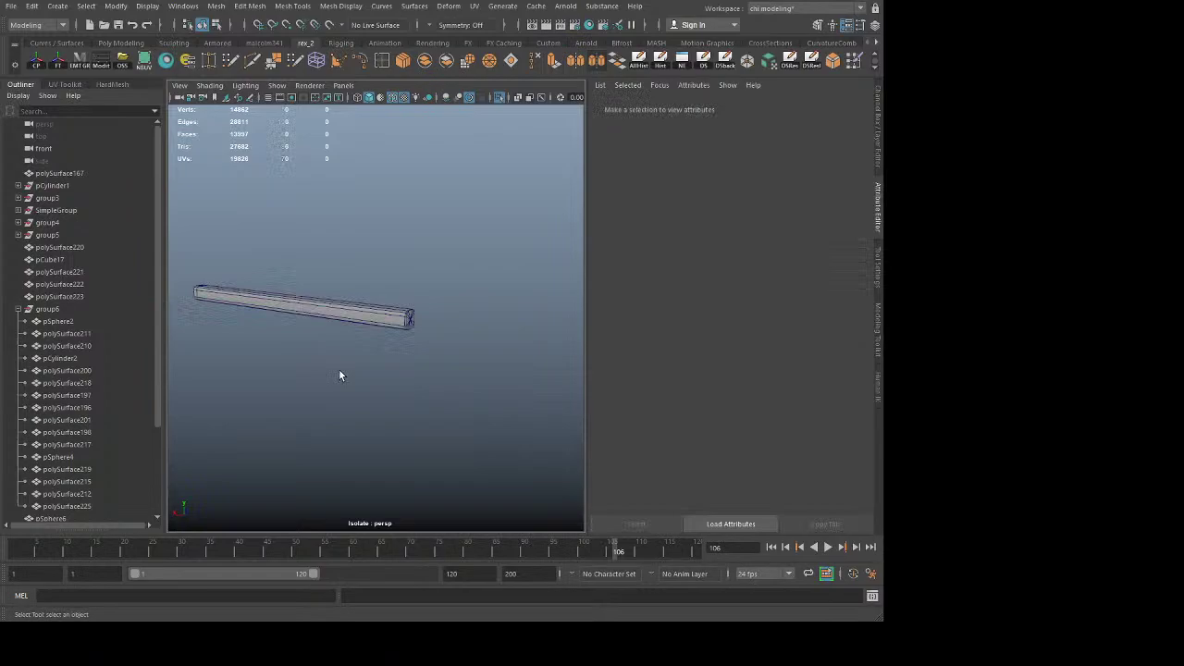
pyautogui.click(879, 193)
pyautogui.keyDown('alt'); pyautogui.moveTo(453, 396); pyautogui.dragTo(507, 405); pyautogui.keyUp('alt')
pyautogui.keyDown('alt'); pyautogui.moveTo(563, 404); pyautogui.dragTo(605, 404, button='right'); pyautogui.keyUp('alt')
pyautogui.click(506, 366)
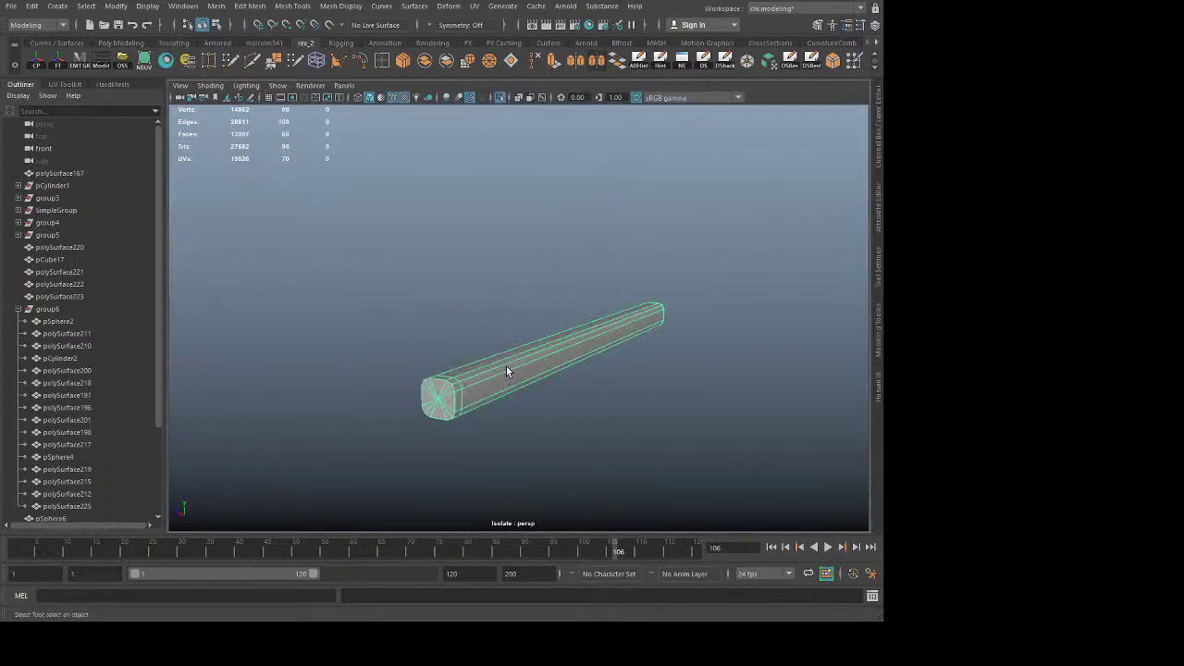
pyautogui.keyDown('alt'); pyautogui.moveTo(474, 413); pyautogui.dragTo(569, 447, button='right'); pyautogui.keyUp('alt')
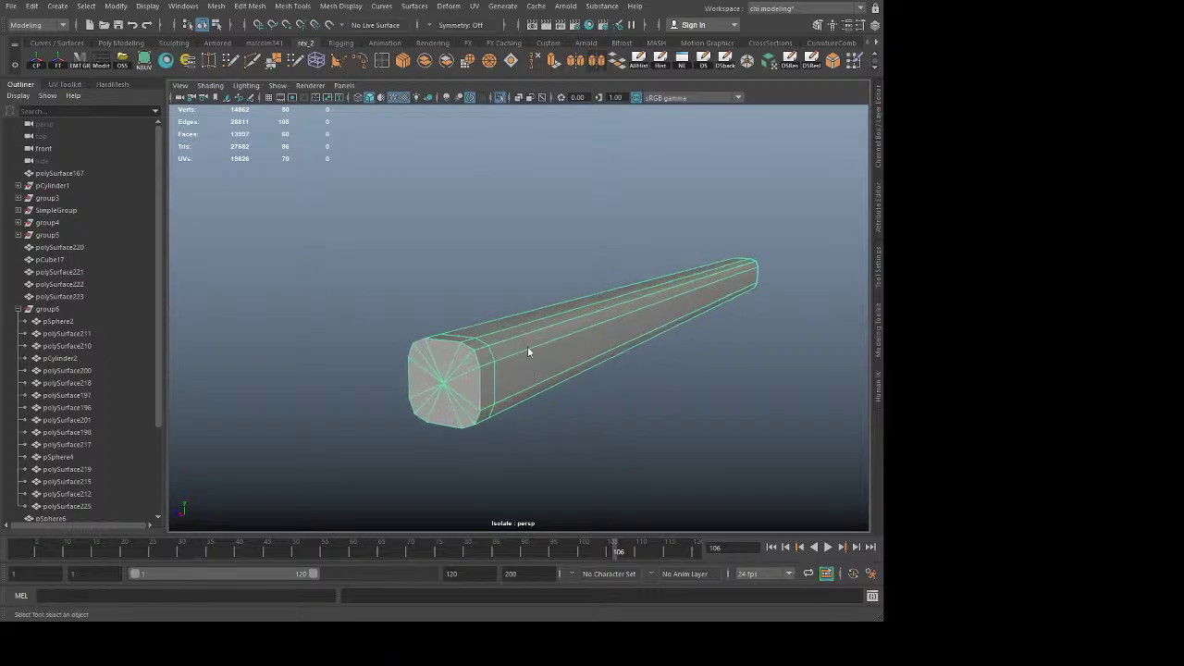
# Step: Bevel the border edges of the bar's outer end face with 2 segments and preview the bar smoothed
pyautogui.doubleClick(478, 382)
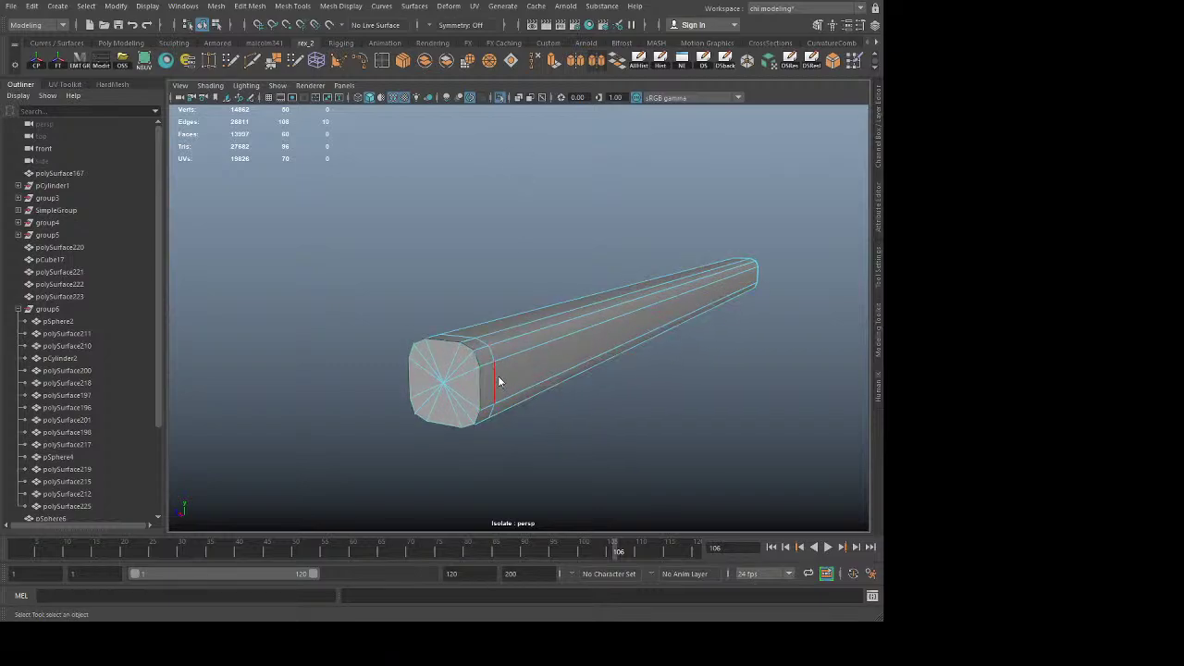
pyautogui.hotkey('ctrl', 'b')
pyautogui.click(511, 349)
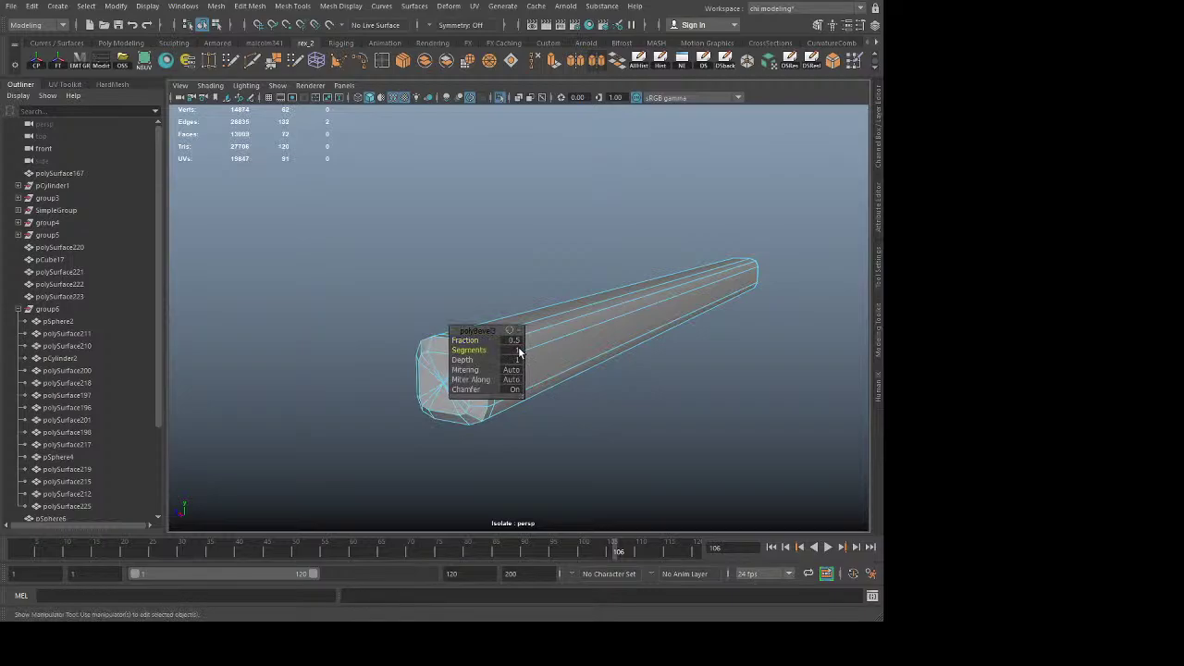
pyautogui.write('2')
pyautogui.press('Return')
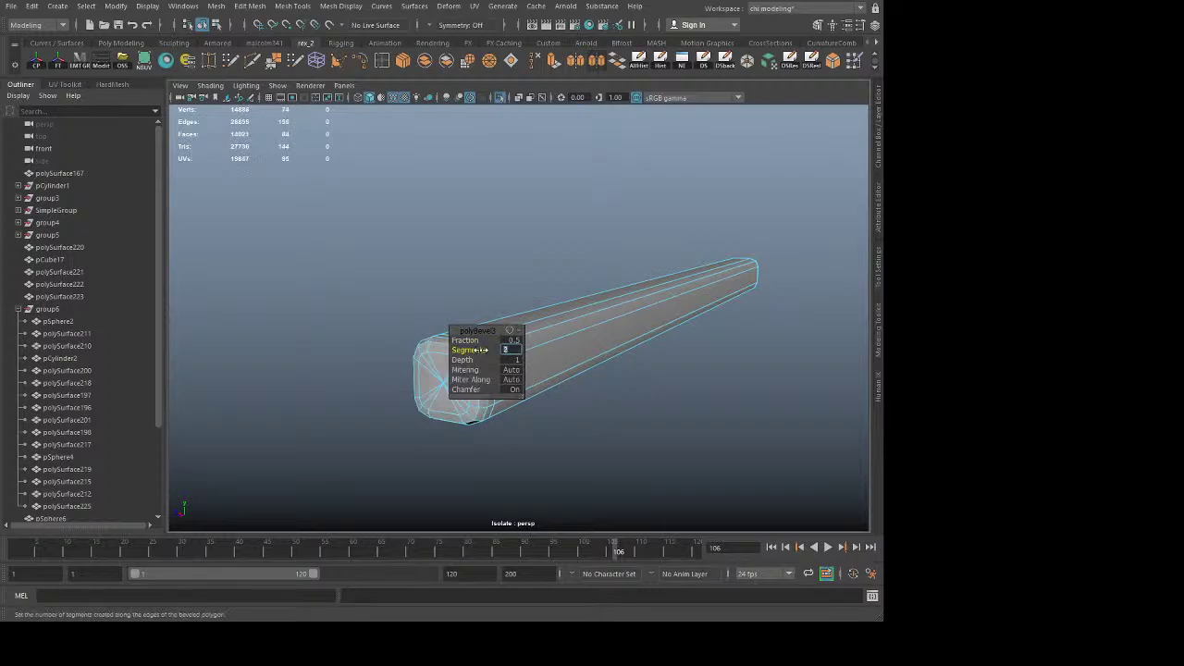
pyautogui.press('q')
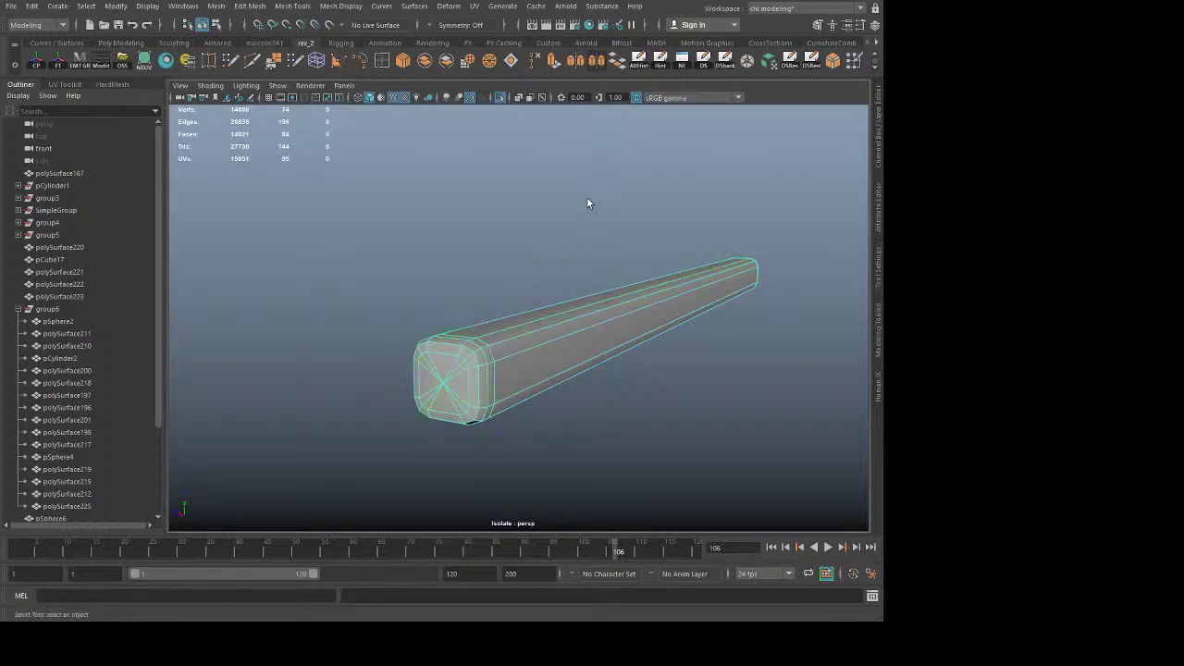
pyautogui.click(573, 242)
pyautogui.click(530, 371)
pyautogui.press('3')
pyautogui.click(524, 426)
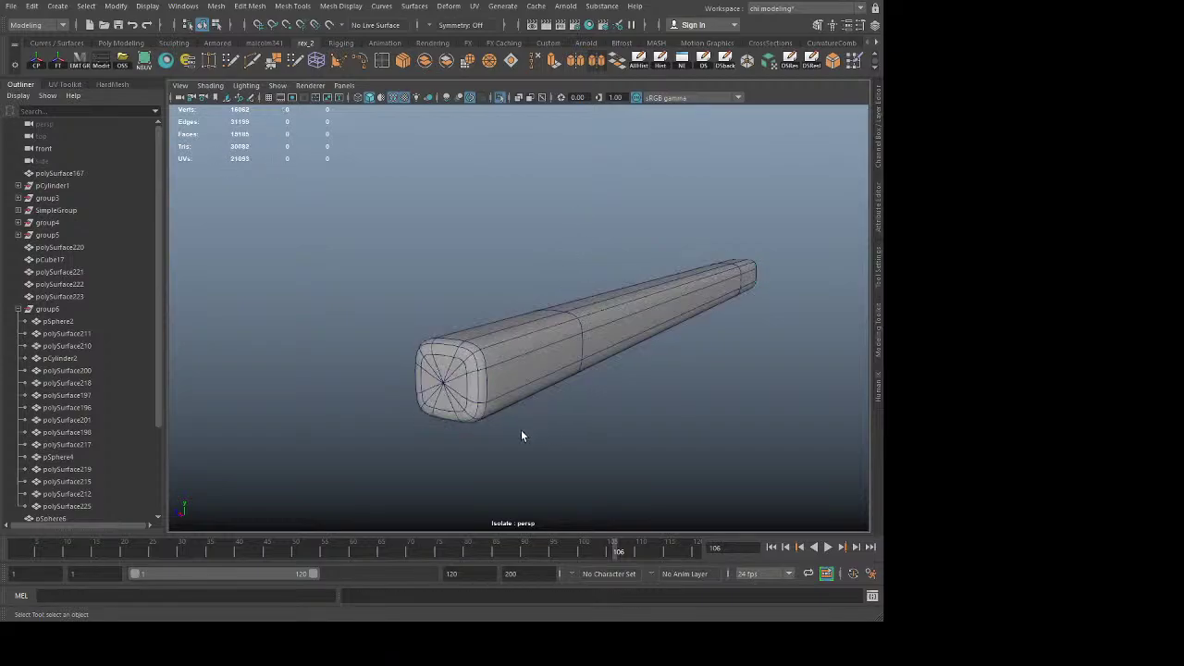
pyautogui.moveTo(521, 431)
pyautogui.keyDown('alt'); pyautogui.mouseDown()
pyautogui.moveTo(432, 436)
pyautogui.moveTo(498, 433)
pyautogui.mouseUp(); pyautogui.keyUp('alt')
pyautogui.press('1')
# Step: Move the edge loops just behind the bar's outer end further inward along the bar and preview the smoothed shape
pyautogui.click(493, 367)
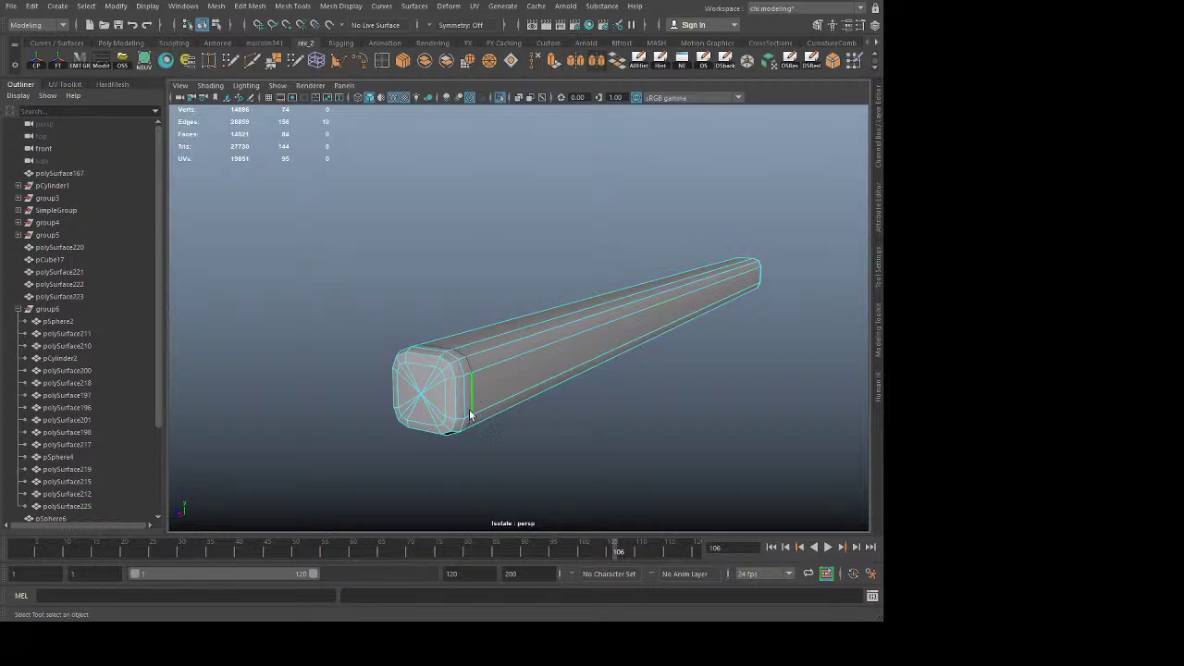
pyautogui.press('3')
pyautogui.press('1')
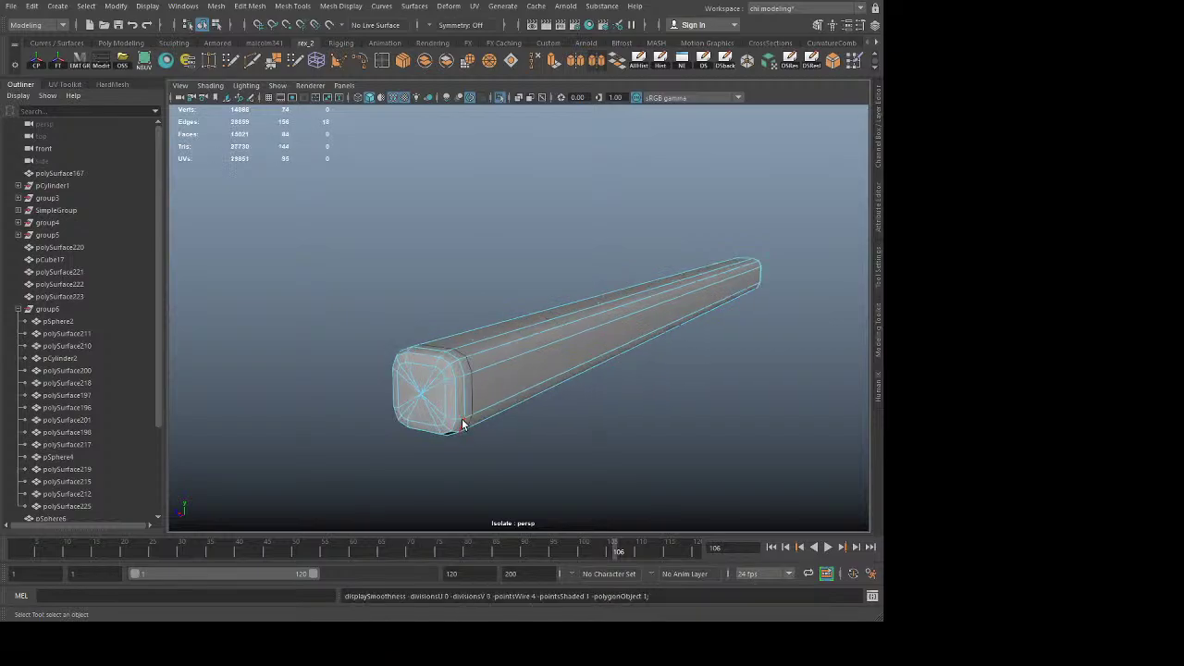
pyautogui.press('w')
pyautogui.moveTo(420, 396)
pyautogui.mouseDown()
pyautogui.moveTo(447, 394)
pyautogui.moveTo(413, 395)
pyautogui.moveTo(423, 395)
pyautogui.mouseUp()
pyautogui.press('q')
pyautogui.doubleClick(464, 398)
pyautogui.press('w')
pyautogui.press('q')
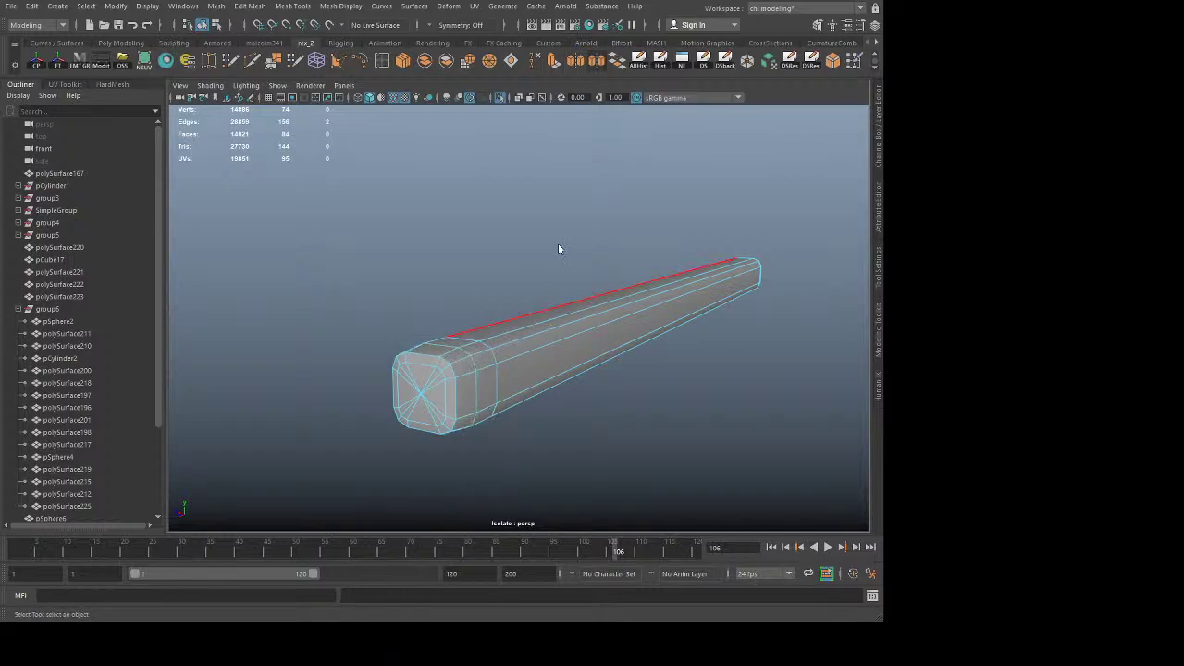
pyautogui.click(595, 207)
pyautogui.click(507, 378)
pyautogui.press('3')
pyautogui.click(596, 436)
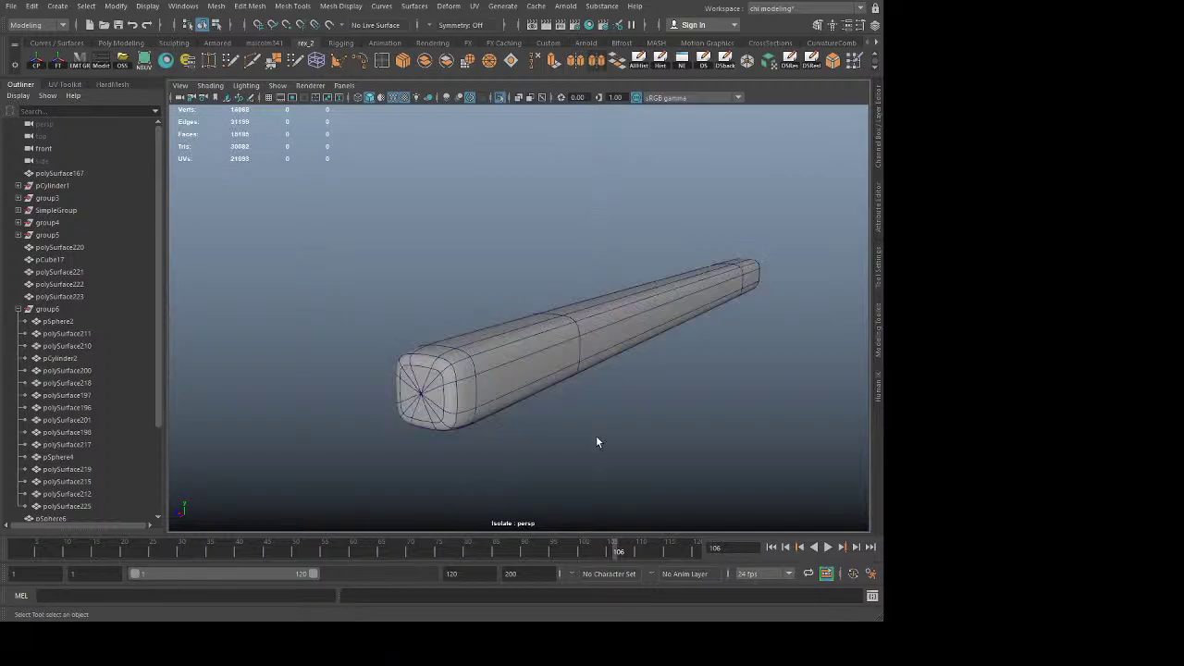
pyautogui.click(506, 385)
pyautogui.press('1')
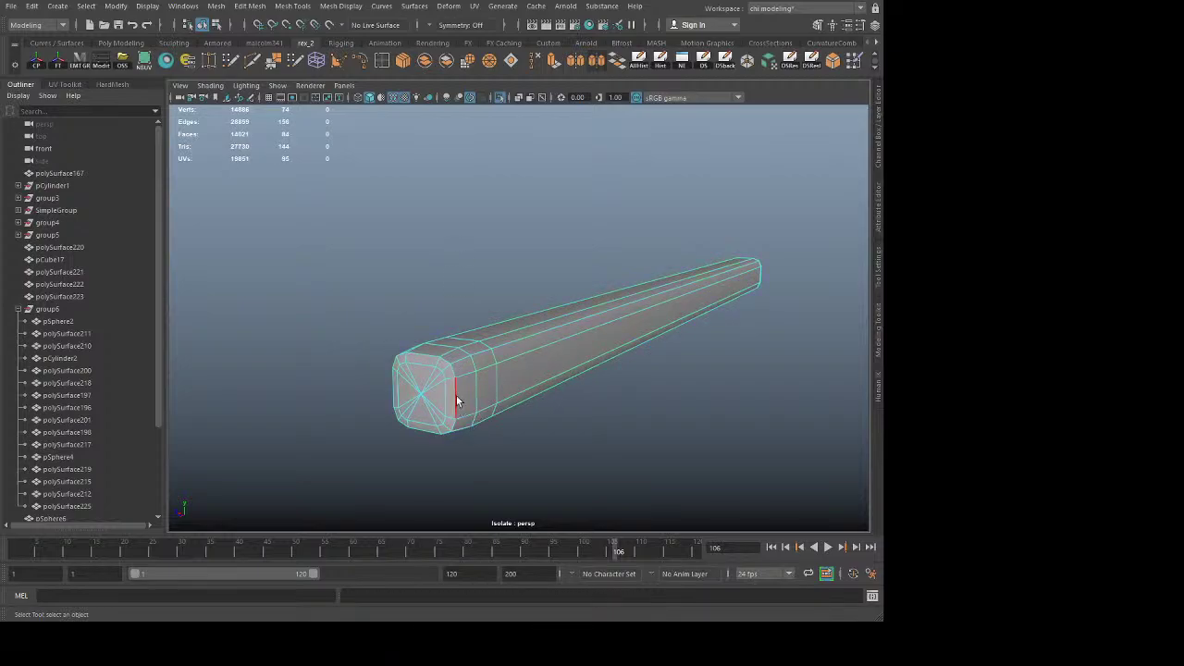
# Step: Apply Edit Edge Flow to the outer end's border loop and to the edge loop directly behind it
pyautogui.doubleClick(457, 396)
pyautogui.press('g')
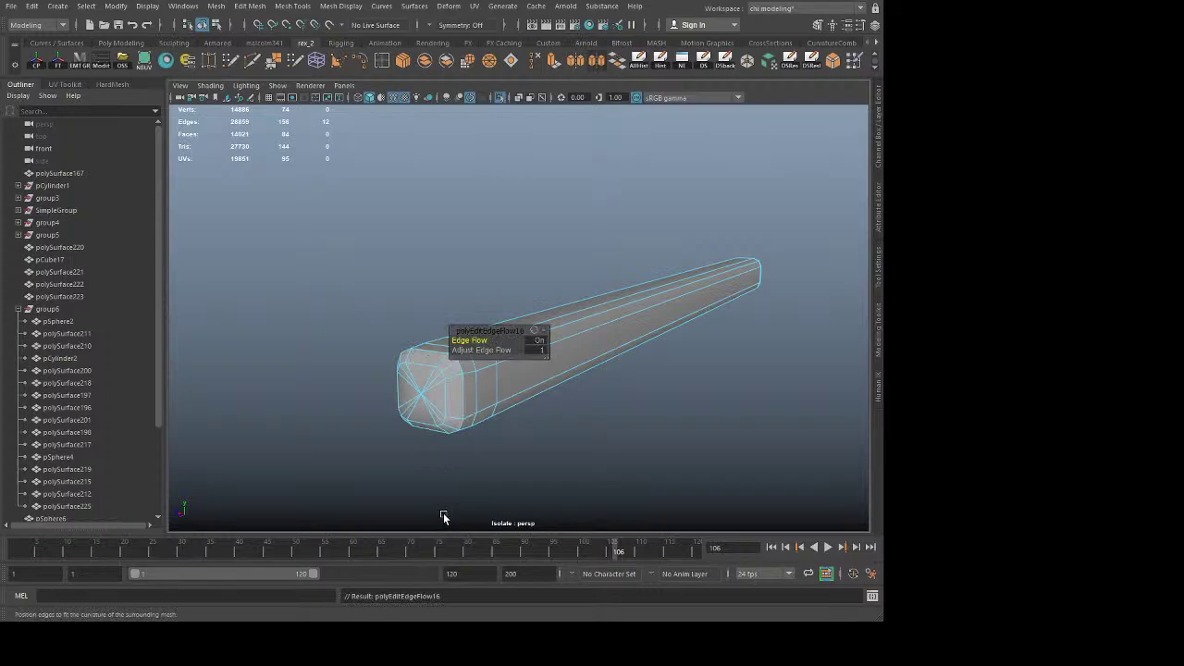
pyautogui.doubleClick(478, 403)
pyautogui.press('g')
pyautogui.click(516, 435)
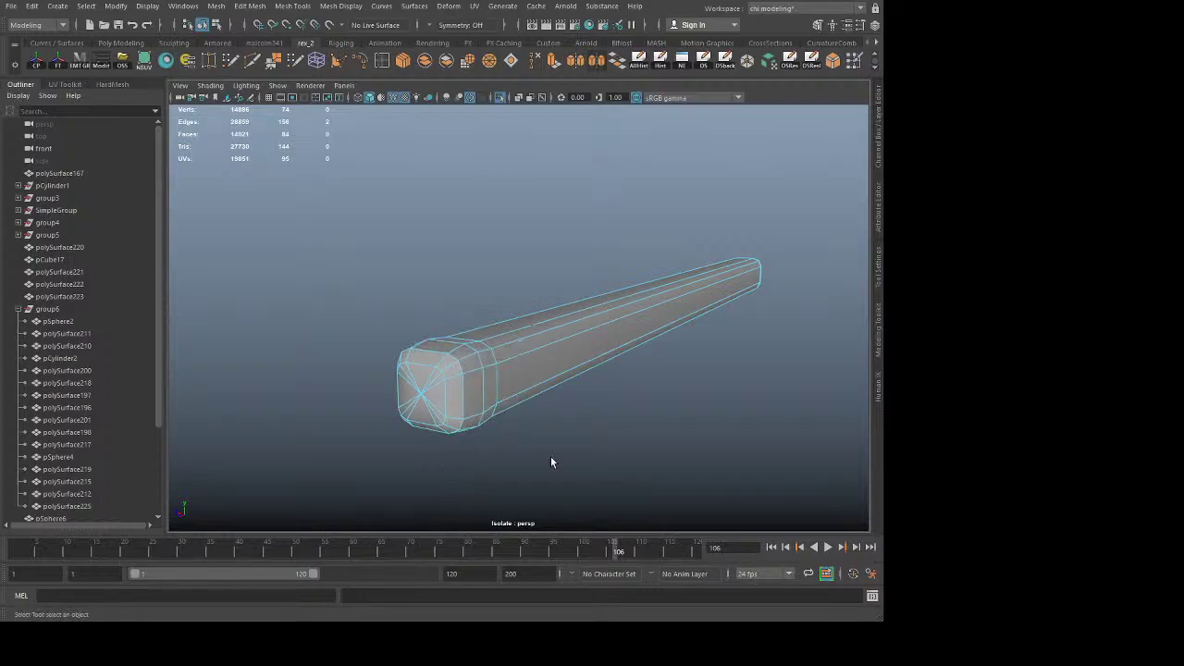
# Step: Delete the middle edge loop just behind the bar's outer end
pyautogui.moveTo(483, 329); pyautogui.dragTo(592, 185, button='right')
pyautogui.moveTo(478, 365); pyautogui.dragTo(478, 319, button='right')
pyautogui.doubleClick(484, 398)
pyautogui.hotkey('ctrl', 'Delete')
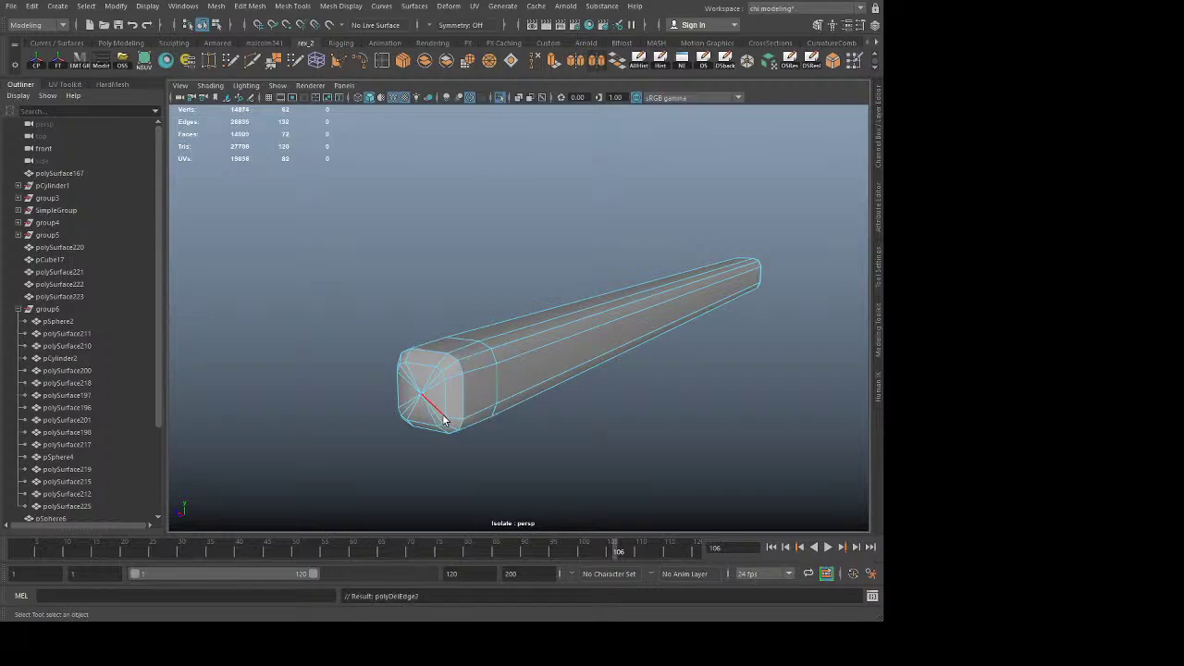
# Step: Add a new edge loop between the outer end's border and the remaining loop, and show the bar smoothed
pyautogui.doubleClick(478, 359)
pyautogui.hotkey('ctrl', 'b')
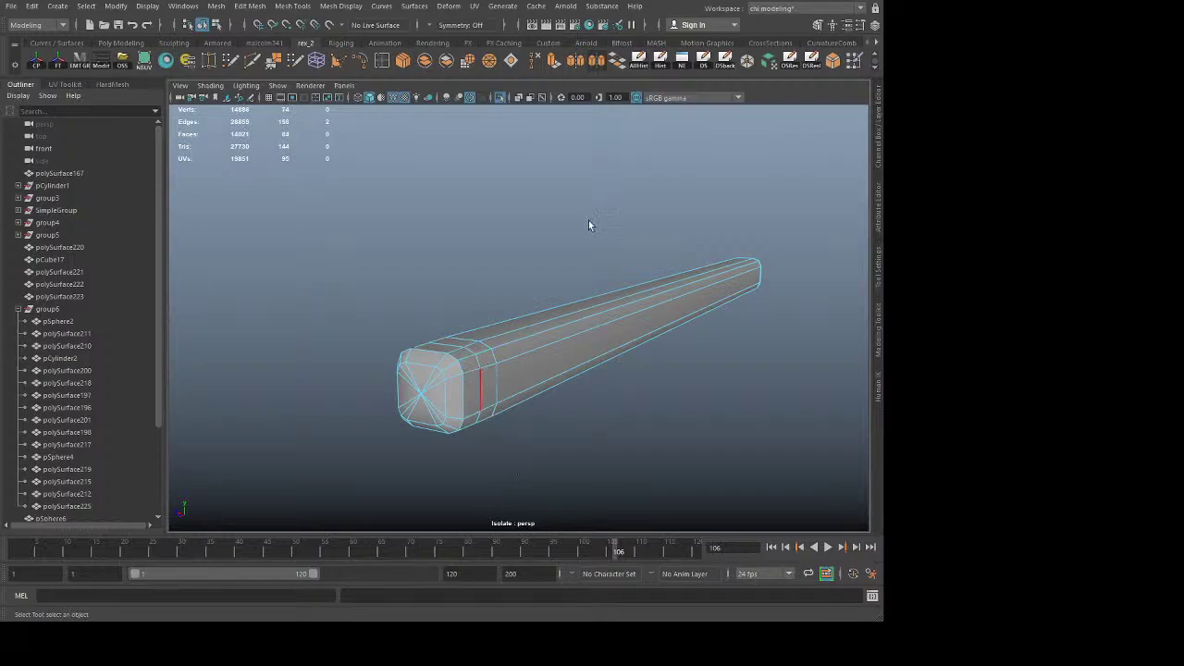
pyautogui.click(600, 205)
pyautogui.click(505, 342)
pyautogui.press('3')
pyautogui.click(610, 467)
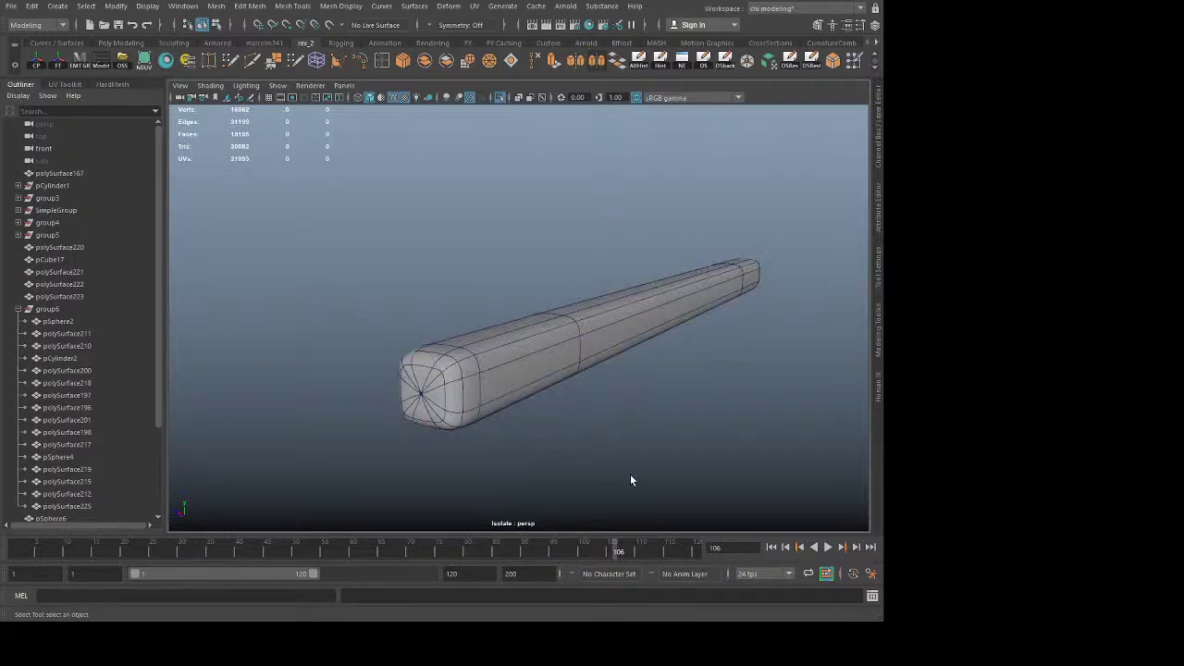
# Step: Inspect the smoothed bar's outer end and return the bar to its unsmoothed display
pyautogui.moveTo(557, 400)
pyautogui.keyDown('alt'); pyautogui.mouseDown()
pyautogui.moveTo(688, 410)
pyautogui.moveTo(510, 425)
pyautogui.moveTo(534, 402)
pyautogui.moveTo(627, 404)
pyautogui.mouseUp(); pyautogui.keyUp('alt')
pyautogui.scroll(5, 624, 416)
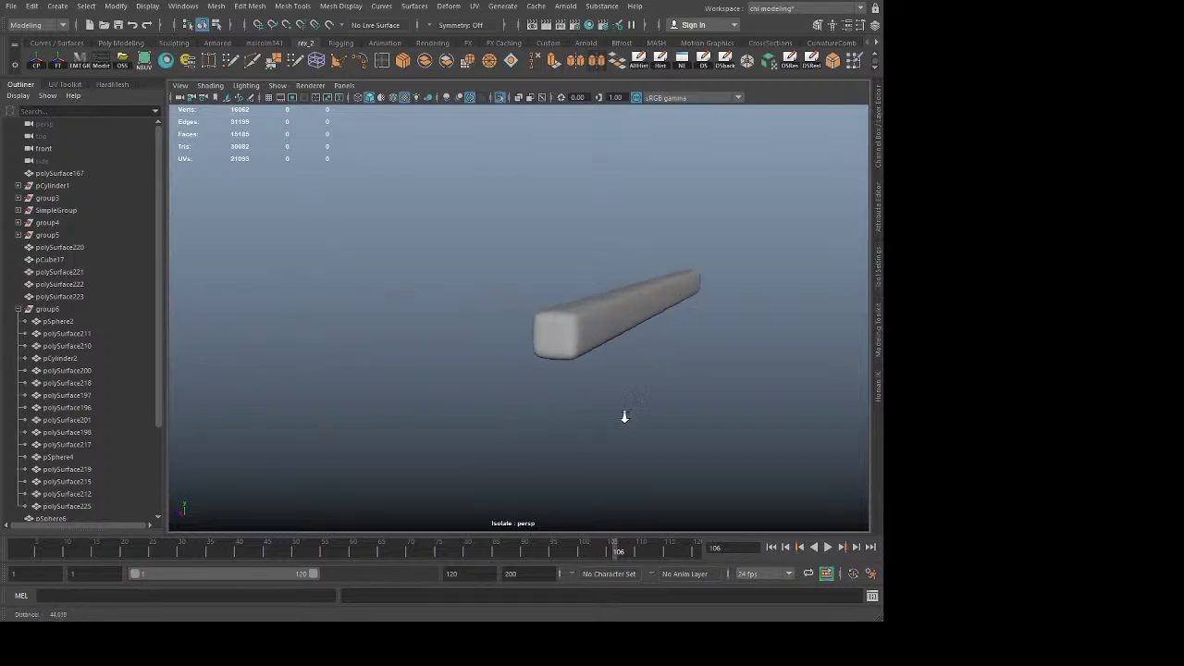
pyautogui.scroll(-5, 713, 443)
pyautogui.click(604, 338)
pyautogui.press('1')
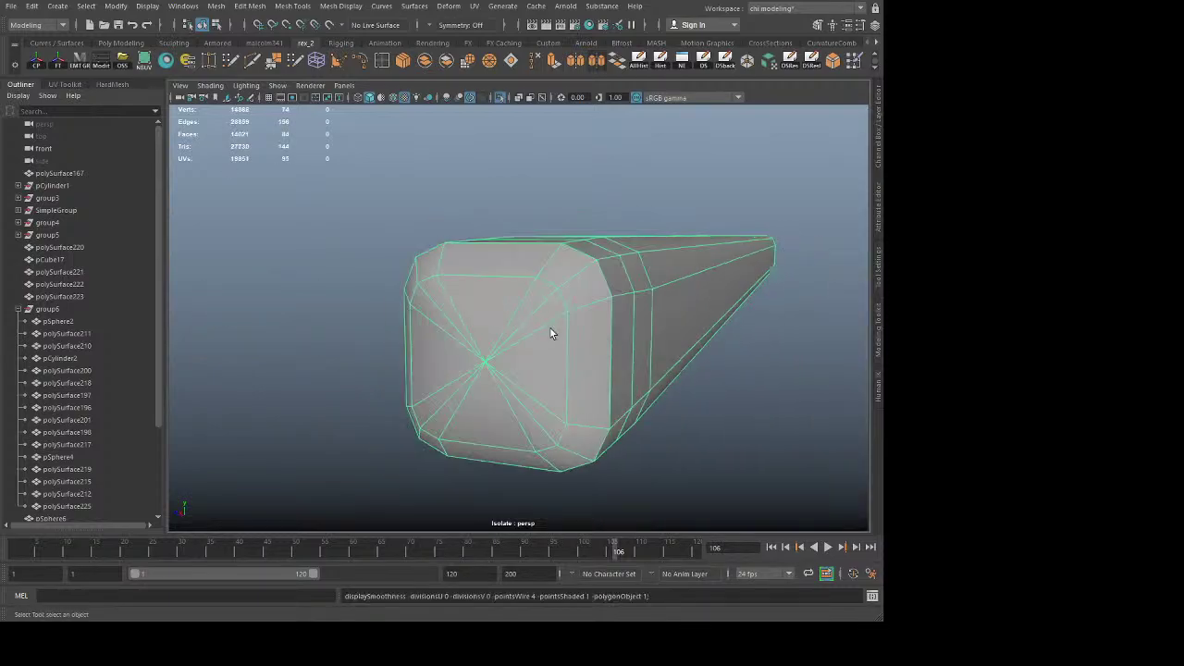
pyautogui.hotkey('ctrl', 'a')
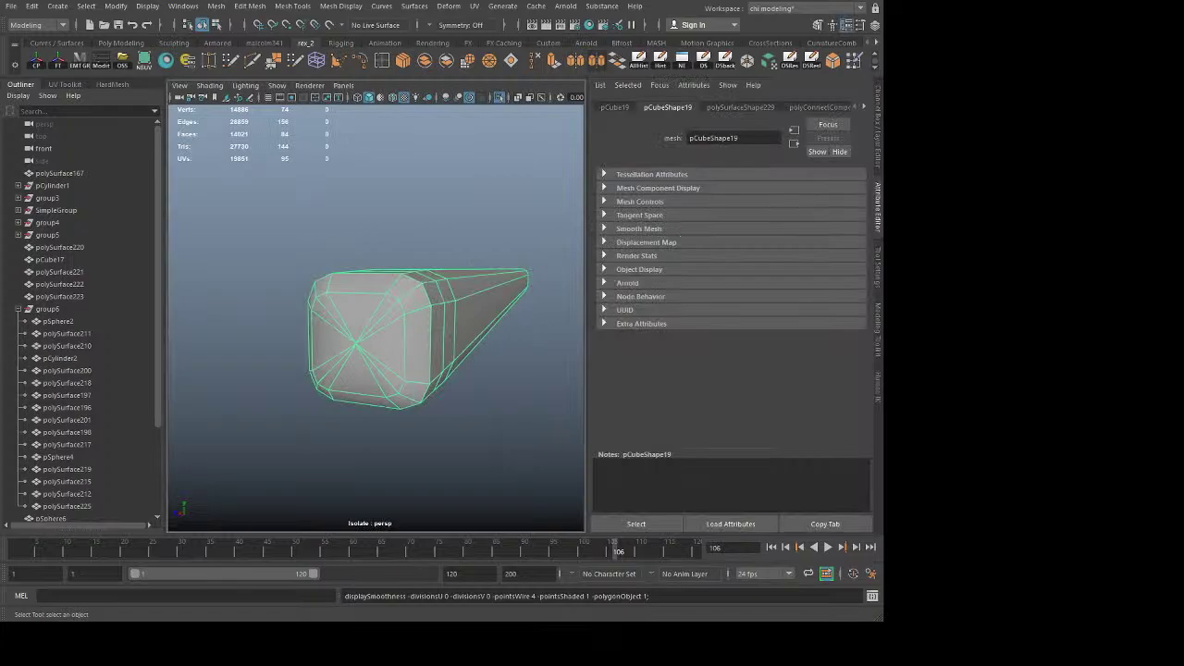
pyautogui.hotkey('ctrl', 'a')
pyautogui.scroll(2, 562, 333)
pyautogui.keyDown('alt'); pyautogui.moveTo(392, 298); pyautogui.dragTo(445, 303, button='middle'); pyautogui.keyUp('alt')
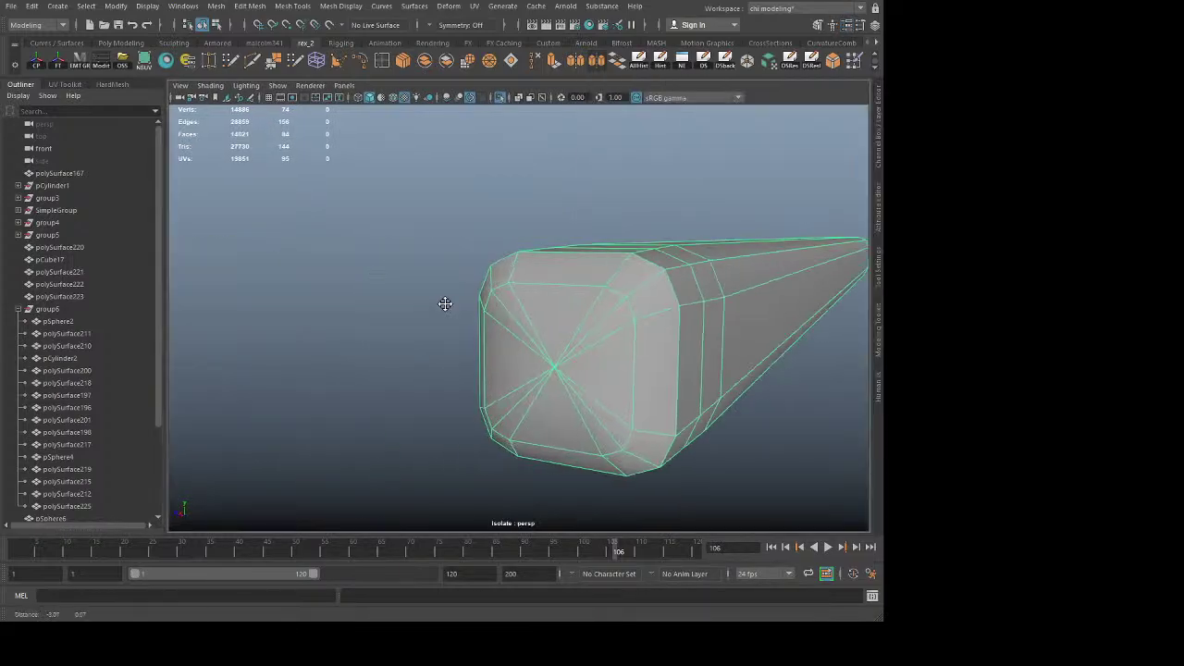
pyautogui.keyDown('alt'); pyautogui.moveTo(601, 355); pyautogui.dragTo(564, 355); pyautogui.keyUp('alt')
# Step: Undo the edge-loop moves, edge-flow edits and loop changes behind the bar's outer end, back to the loops sitting close to the border
pyautogui.hotkey('ctrl', 'z')
pyautogui.hotkey('ctrl', 'z')
pyautogui.hotkey('ctrl', 'z')
pyautogui.hotkey('ctrl', 'z')
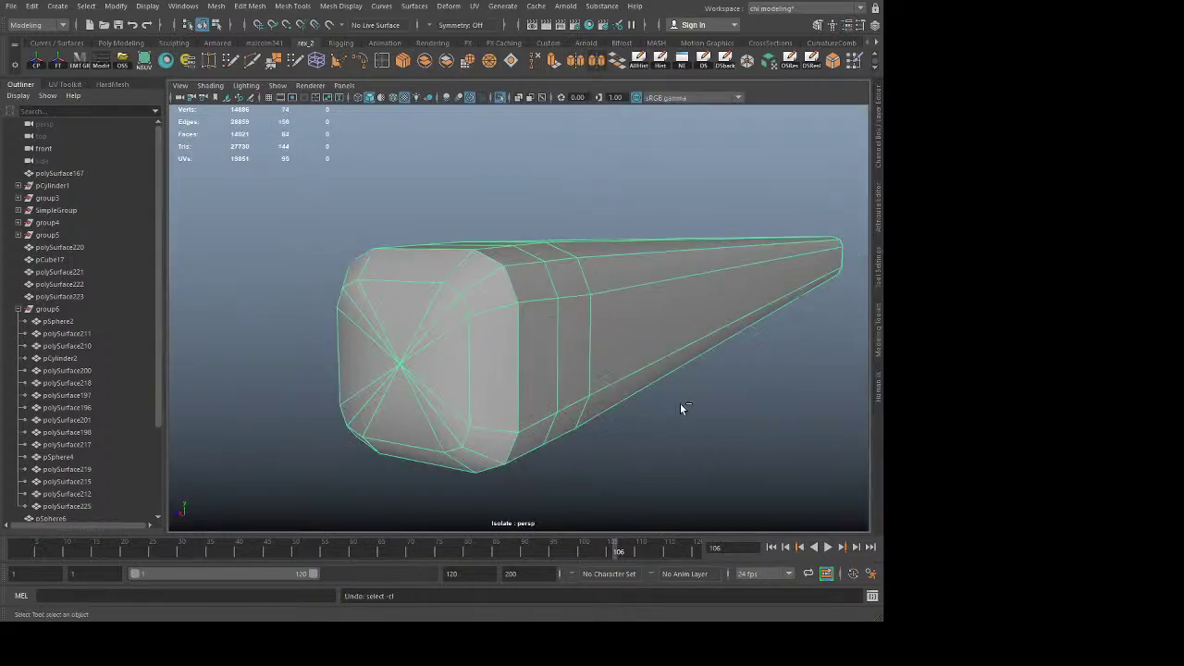
pyautogui.hotkey('ctrl', 'z')
pyautogui.hotkey('ctrl', 'z')
pyautogui.hotkey('ctrl', 'z')
pyautogui.hotkey('ctrl', 'z')
pyautogui.hotkey('ctrl', 'z')
pyautogui.hotkey('ctrl', 'z')
pyautogui.hotkey('ctrl', 'z')
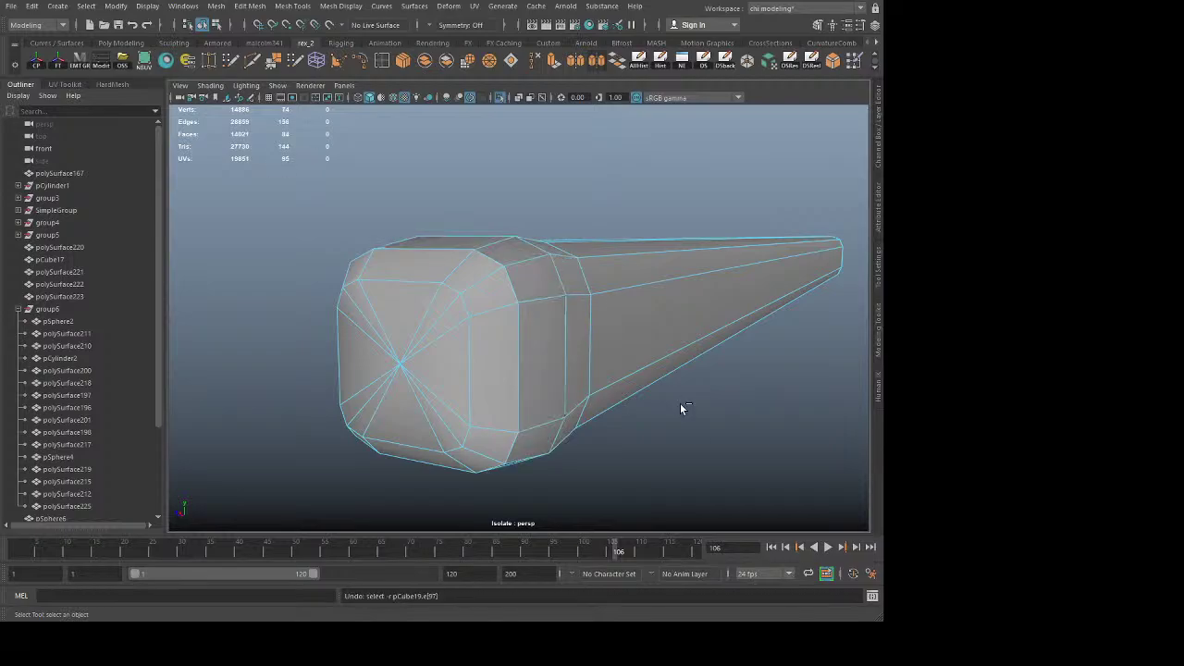
pyautogui.hotkey('ctrl', 'z')
pyautogui.hotkey('ctrl', 'z')
pyautogui.hotkey('ctrl', 'z')
pyautogui.hotkey('ctrl', 'z')
pyautogui.hotkey('ctrl', 'z')
pyautogui.hotkey('ctrl', 'z')
pyautogui.hotkey('ctrl', 'z')
pyautogui.hotkey('ctrl', 'z')
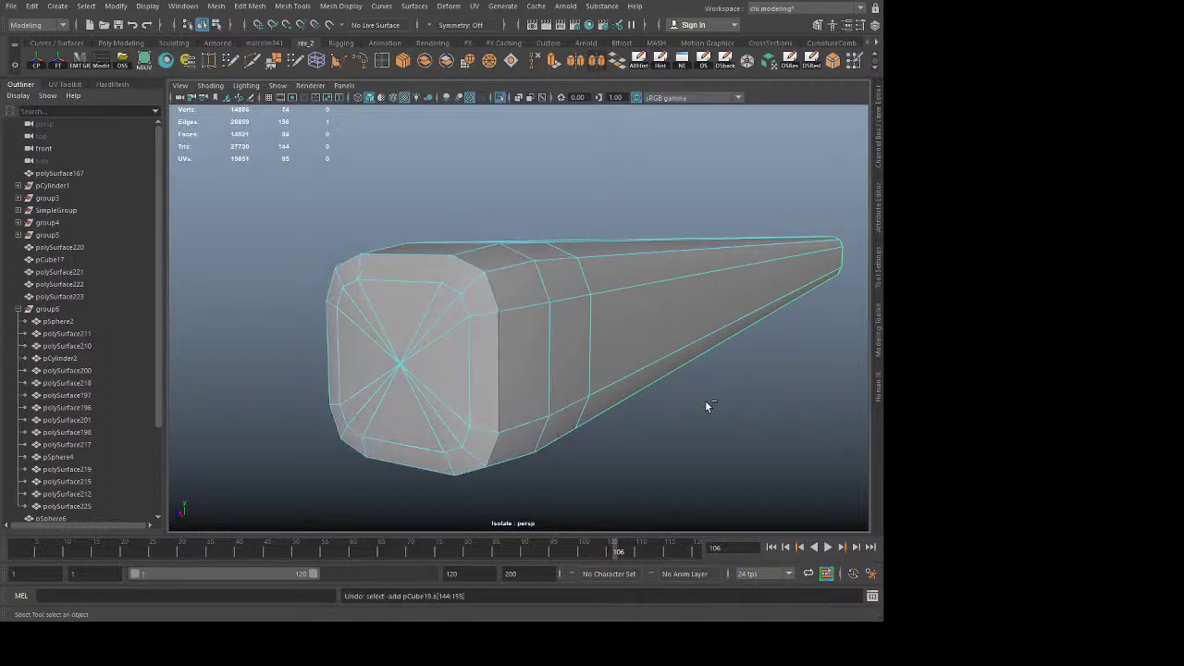
pyautogui.hotkey('ctrl', 'z')
pyautogui.hotkey('ctrl', 'z')
pyautogui.hotkey('ctrl', 'z')
pyautogui.hotkey('ctrl', 'z')
pyautogui.hotkey('ctrl', 'z')
pyautogui.hotkey('ctrl', 'z')
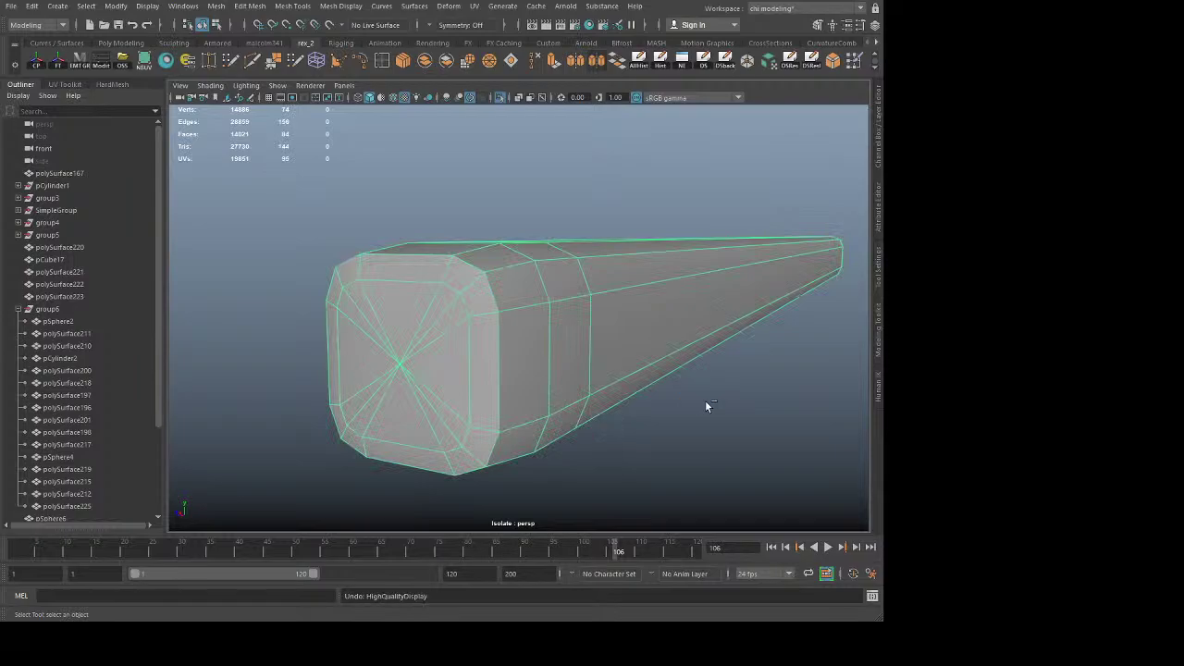
pyautogui.hotkey('ctrl', 'z')
pyautogui.hotkey('ctrl', 'z')
pyautogui.hotkey('ctrl', 'z')
pyautogui.hotkey('ctrl', 'z')
pyautogui.hotkey('ctrl', 'z')
pyautogui.hotkey('ctrl', 'z')
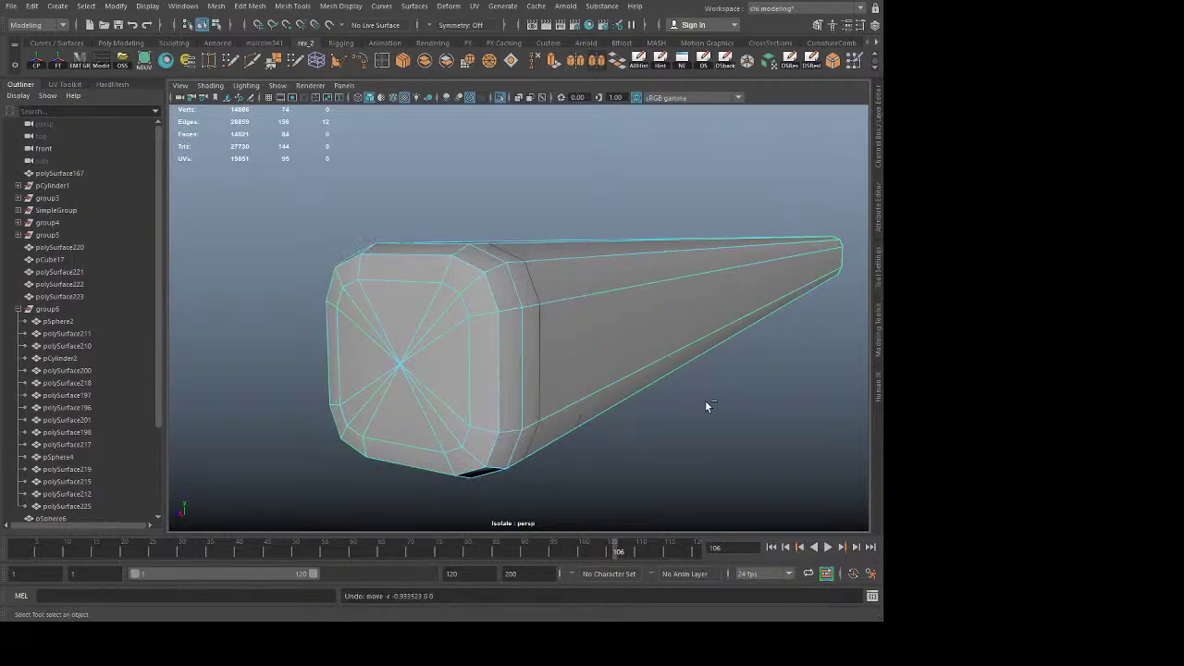
pyautogui.hotkey('ctrl', 'z')
pyautogui.hotkey('ctrl', 'z')
pyautogui.hotkey('ctrl', 'z')
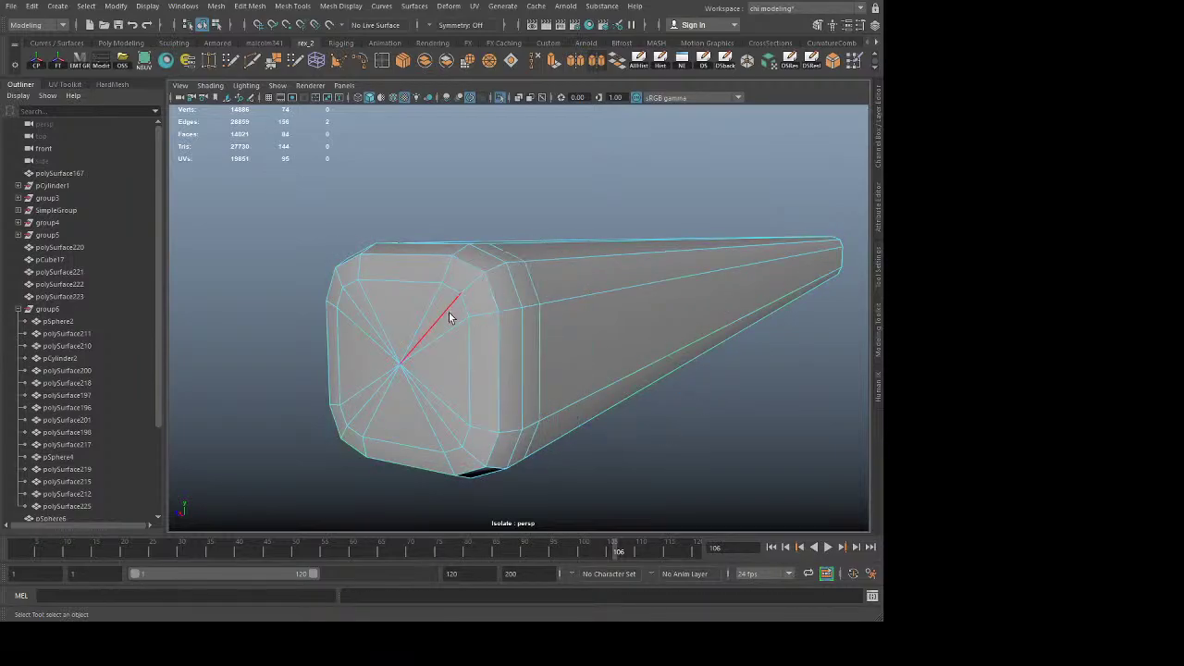
# Step: Scale the inner edge loop on the bar's end cap toward its centre to about 0.44
pyautogui.doubleClick(470, 356)
pyautogui.press('r')
pyautogui.moveTo(659, 427); pyautogui.dragTo(596, 423, button='middle')
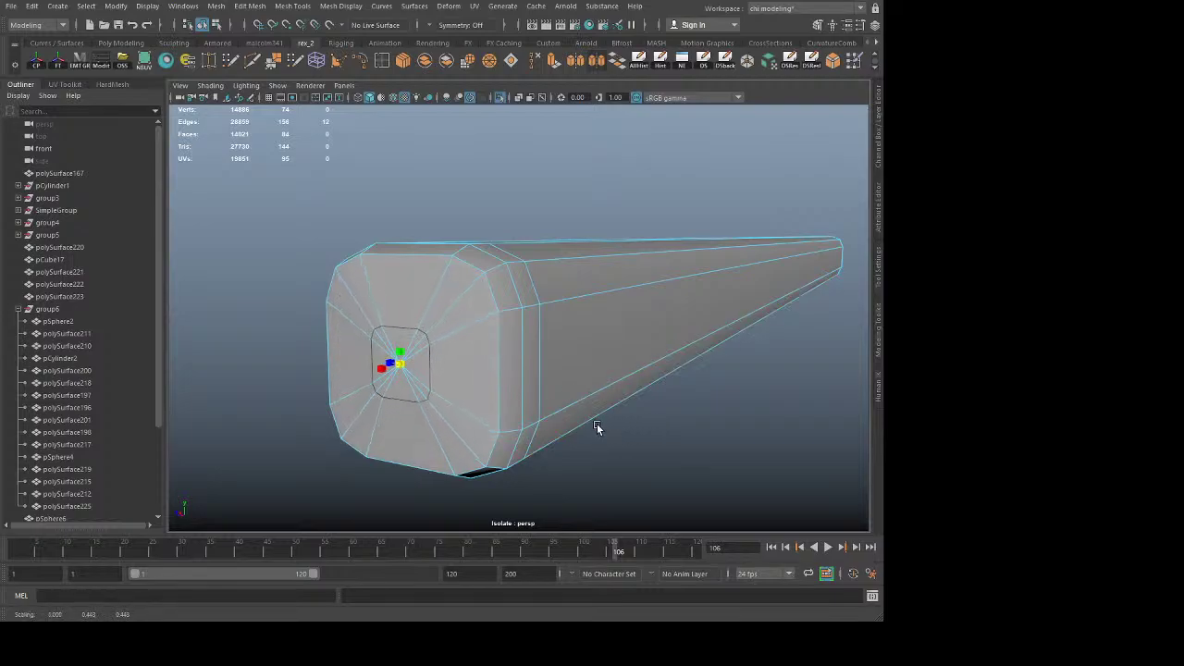
pyautogui.press('q')
# Step: Add an edge loop on the end cap between the inner loop and the border, and apply Edit Edge Flow to it
pyautogui.click(464, 326)
pyautogui.hotkey('alt', 'r')
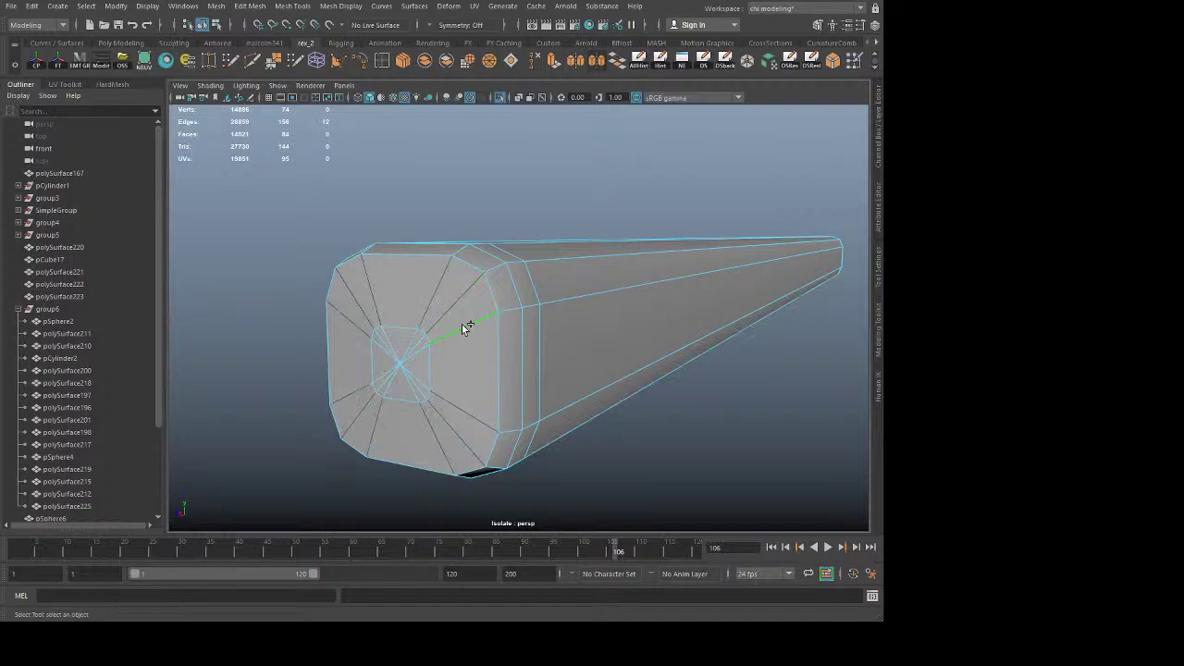
pyautogui.hotkey('alt', 'c')
pyautogui.click(670, 477)
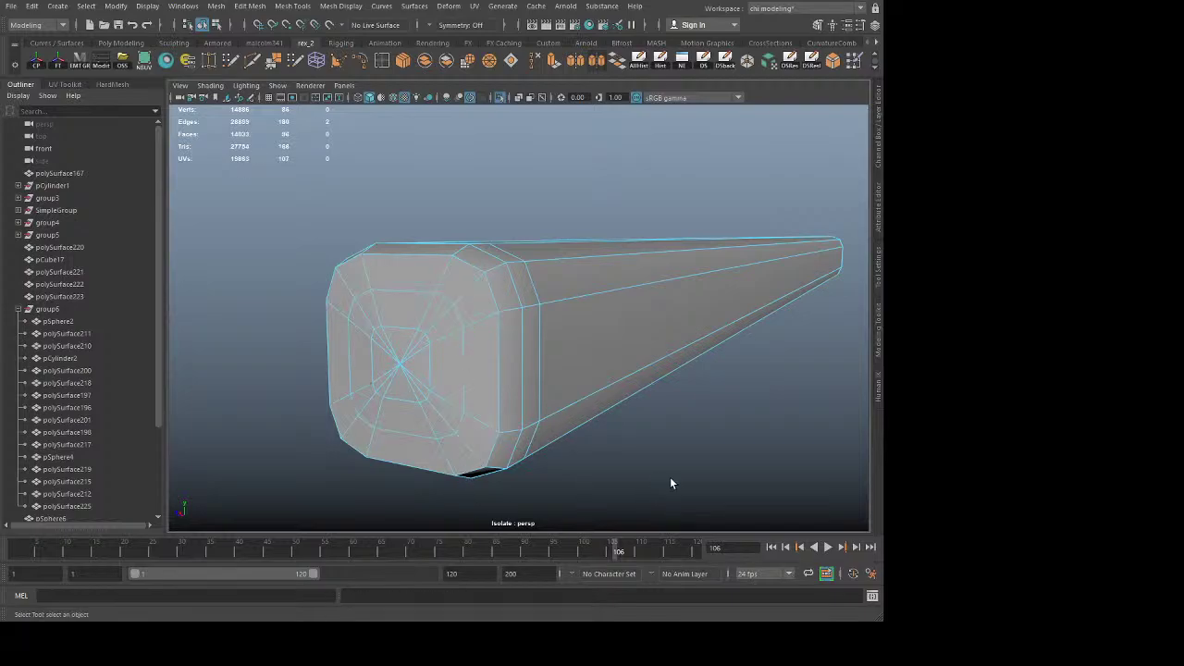
pyautogui.doubleClick(464, 359)
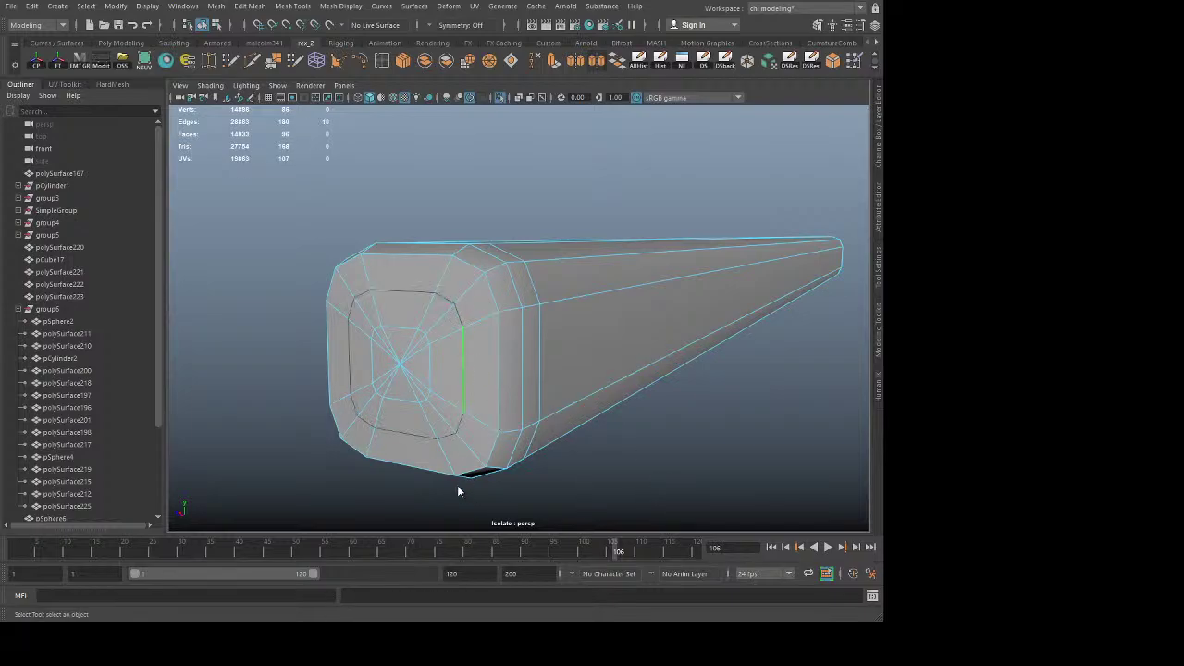
pyautogui.hotkey('alt', 'e')
pyautogui.click(674, 451)
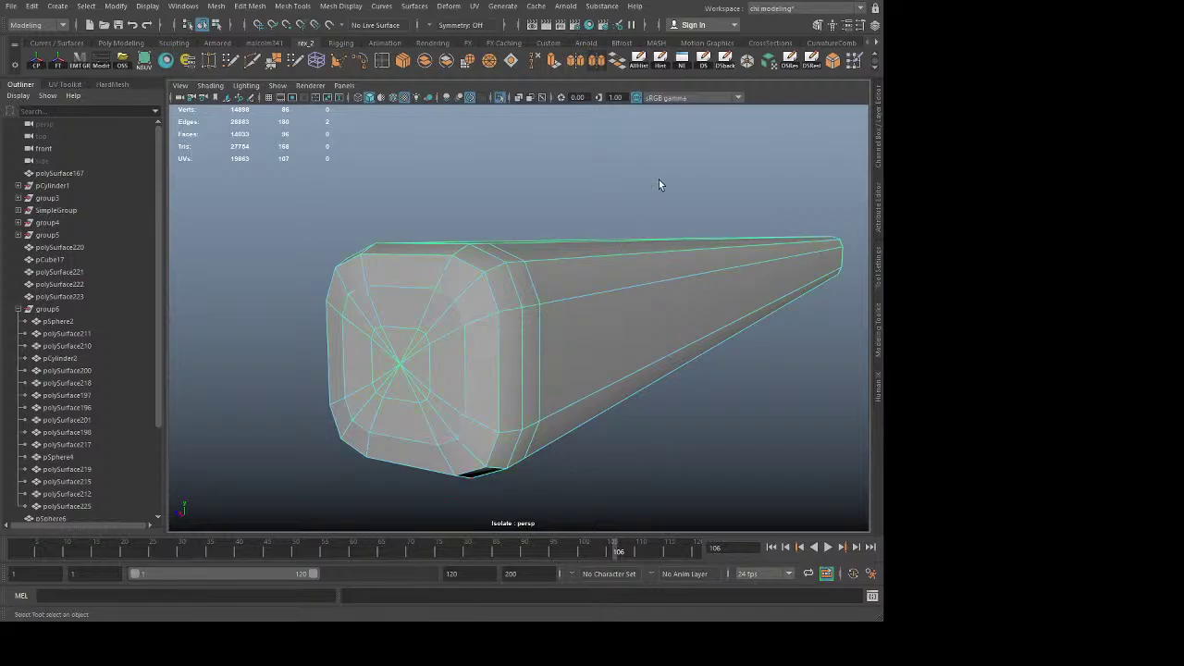
# Step: Preview the whole bar smoothed with the extra cap loops and return it to the unsmoothed display
pyautogui.click(635, 209)
pyautogui.click(560, 257)
pyautogui.click(545, 215)
pyautogui.scroll(-6, 548, 235)
pyautogui.moveTo(534, 282)
pyautogui.keyDown('alt'); pyautogui.mouseDown()
pyautogui.moveTo(581, 310)
pyautogui.moveTo(530, 280)
pyautogui.mouseUp(); pyautogui.keyUp('alt')
pyautogui.scroll(3, 518, 288)
pyautogui.click(503, 386)
pyautogui.press('3')
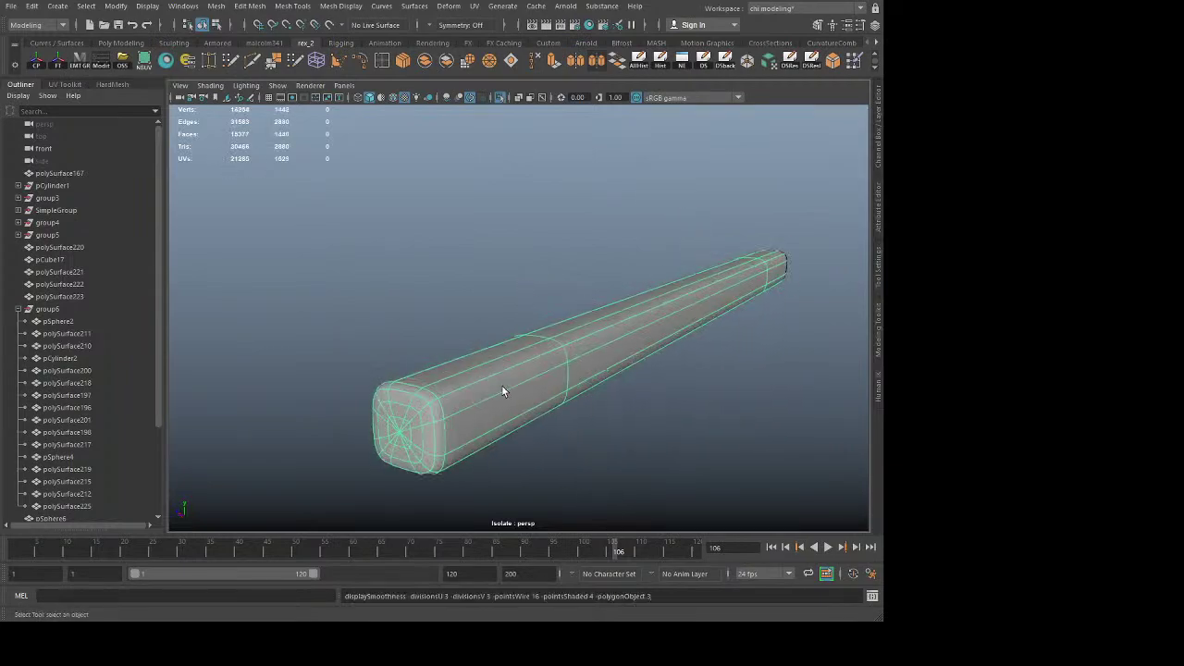
pyautogui.click(613, 423)
pyautogui.click(516, 386)
pyautogui.press('1')
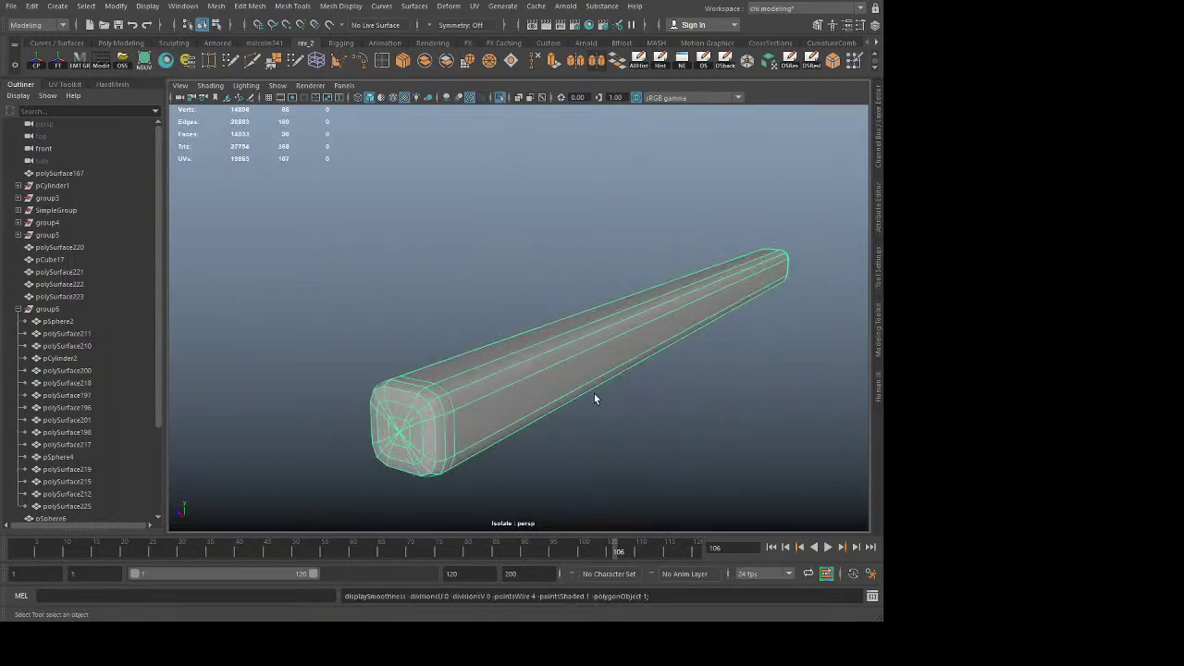
# Step: Insert an edge loop around the middle of the bar by connecting its lengthwise edges
pyautogui.moveTo(631, 328); pyautogui.dragTo(618, 201, button='right')
pyautogui.keyDown('alt'); pyautogui.moveTo(602, 323); pyautogui.dragTo(538, 370); pyautogui.keyUp('alt')
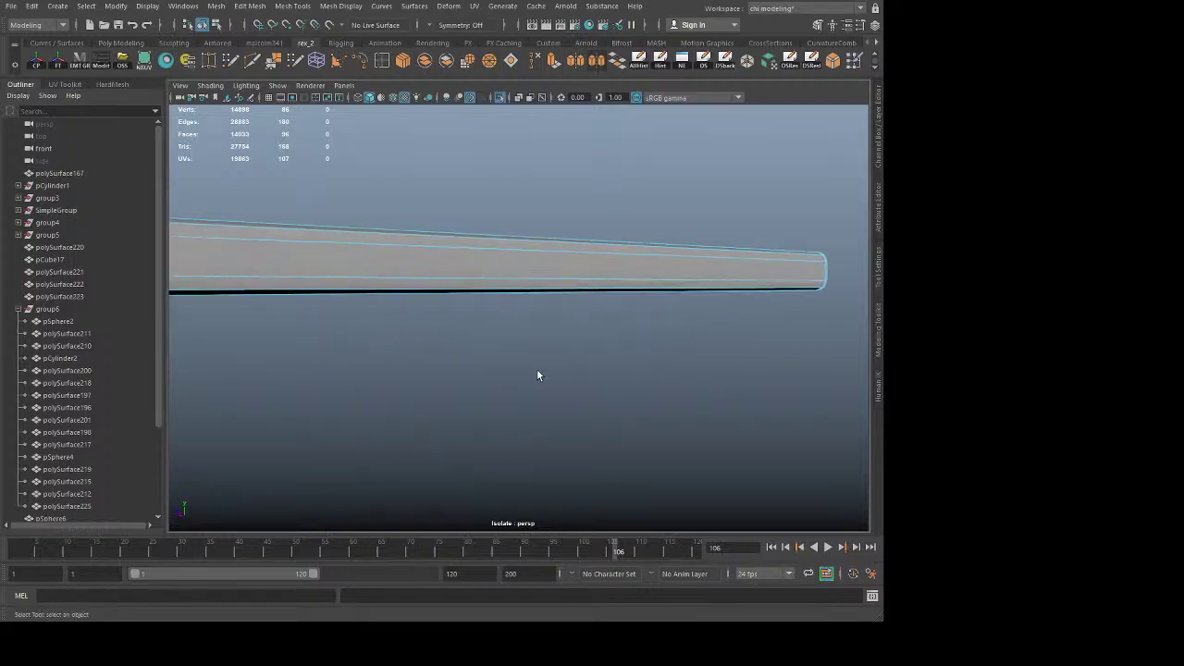
pyautogui.moveTo(506, 156); pyautogui.dragTo(539, 449)
pyautogui.press('g')
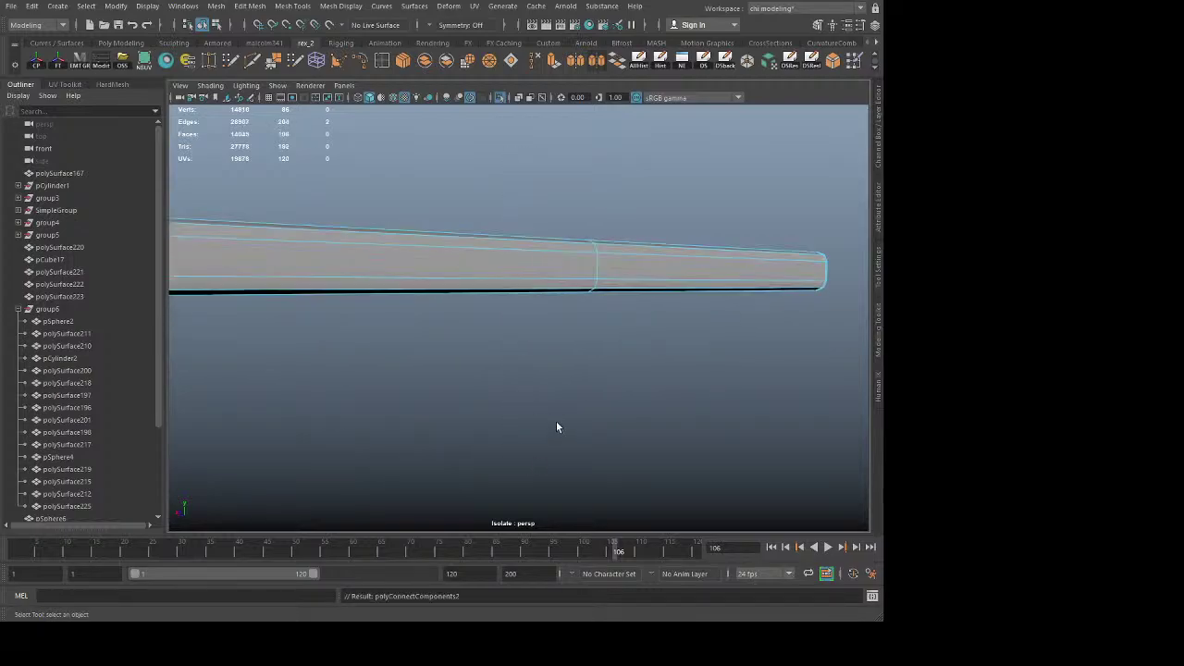
pyautogui.click(566, 380)
# Step: Examine the bar's shading along its length and at its outer end from several angles
pyautogui.scroll(-5, 566, 378)
pyautogui.keyDown('alt'); pyautogui.moveTo(562, 378); pyautogui.dragTo(542, 392); pyautogui.keyUp('alt')
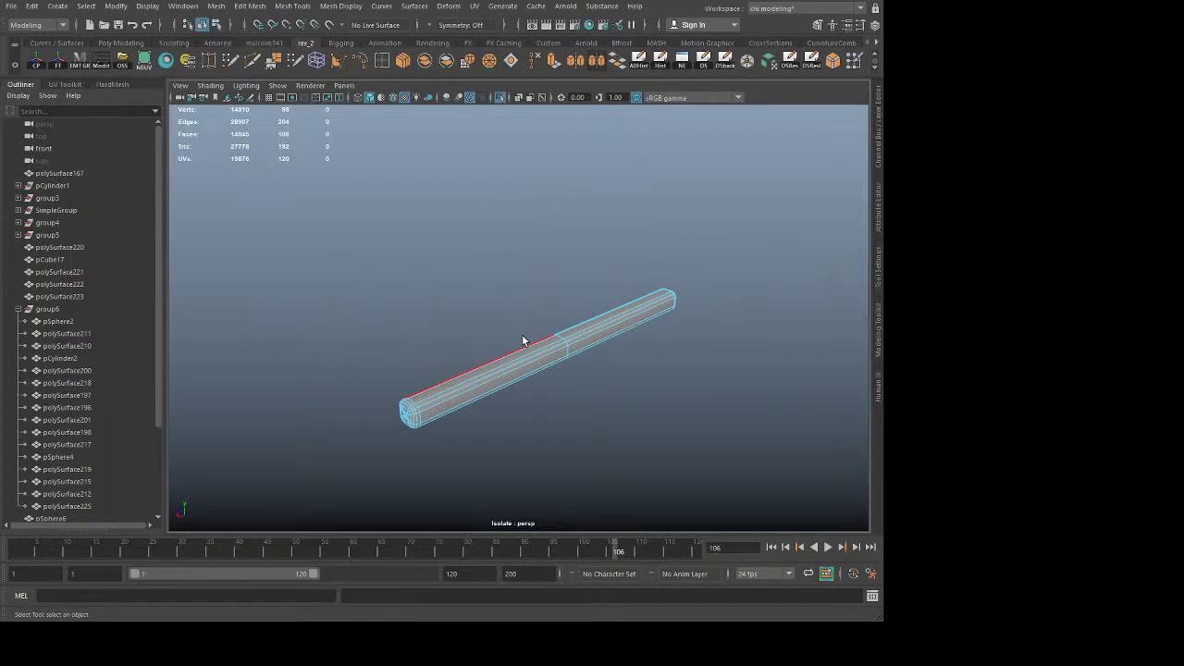
pyautogui.press('3')
pyautogui.click(634, 200)
pyautogui.keyDown('alt'); pyautogui.moveTo(612, 299); pyautogui.dragTo(668, 247, button='middle'); pyautogui.keyUp('alt')
pyautogui.keyDown('alt'); pyautogui.moveTo(668, 247); pyautogui.dragTo(705, 372, button='right'); pyautogui.keyUp('alt')
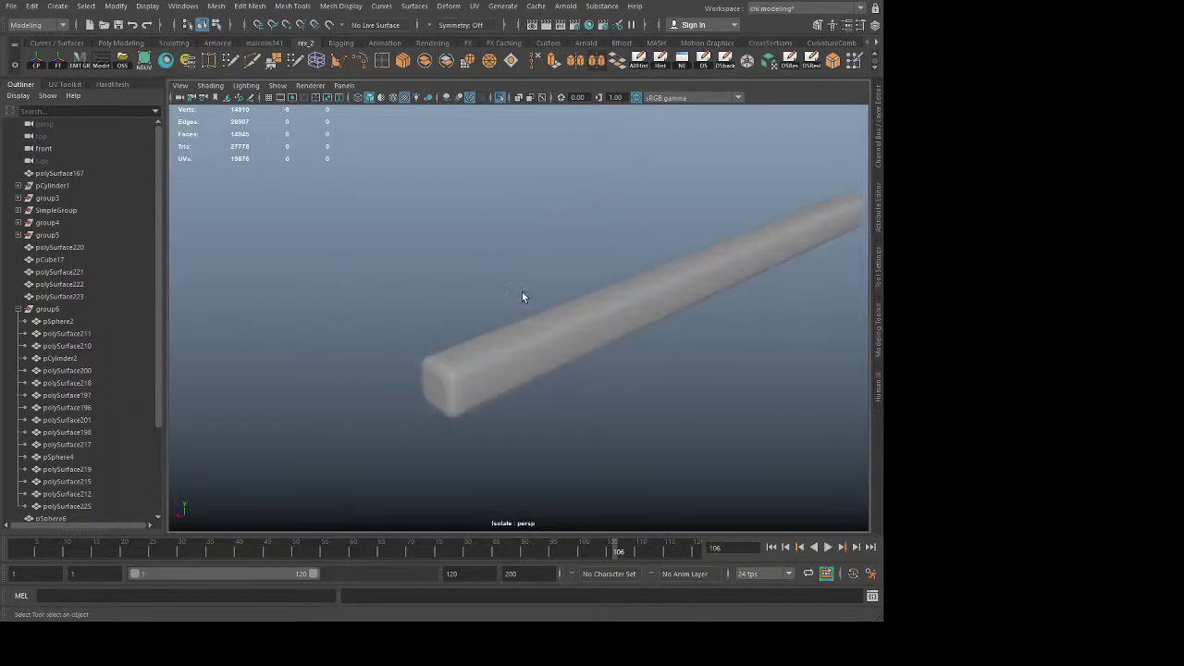
pyautogui.keyDown('alt'); pyautogui.moveTo(521, 296); pyautogui.dragTo(566, 373); pyautogui.keyUp('alt')
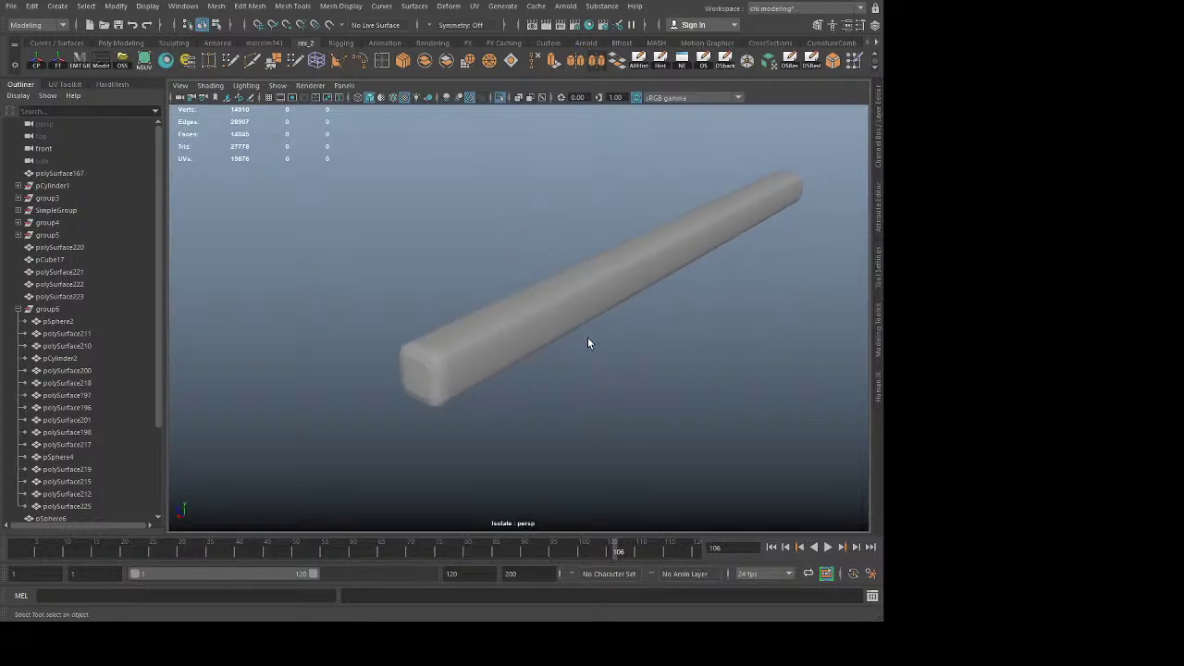
# Step: Soften the edge normals of the whole bar
pyautogui.click(423, 371)
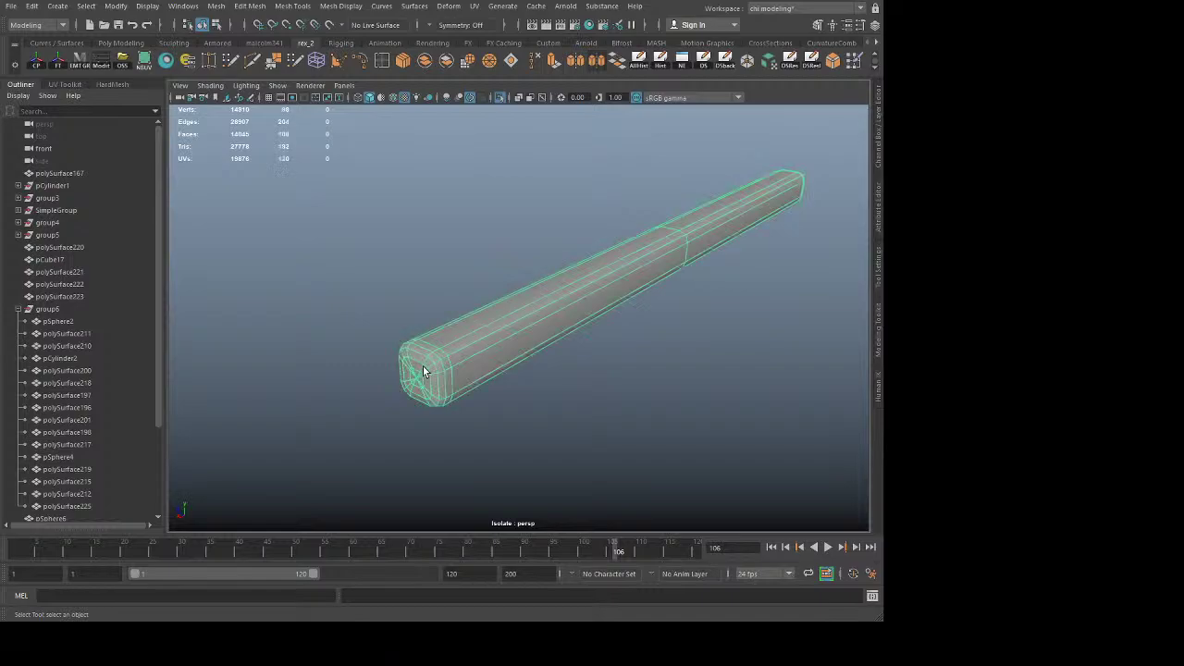
pyautogui.click(340, 5)
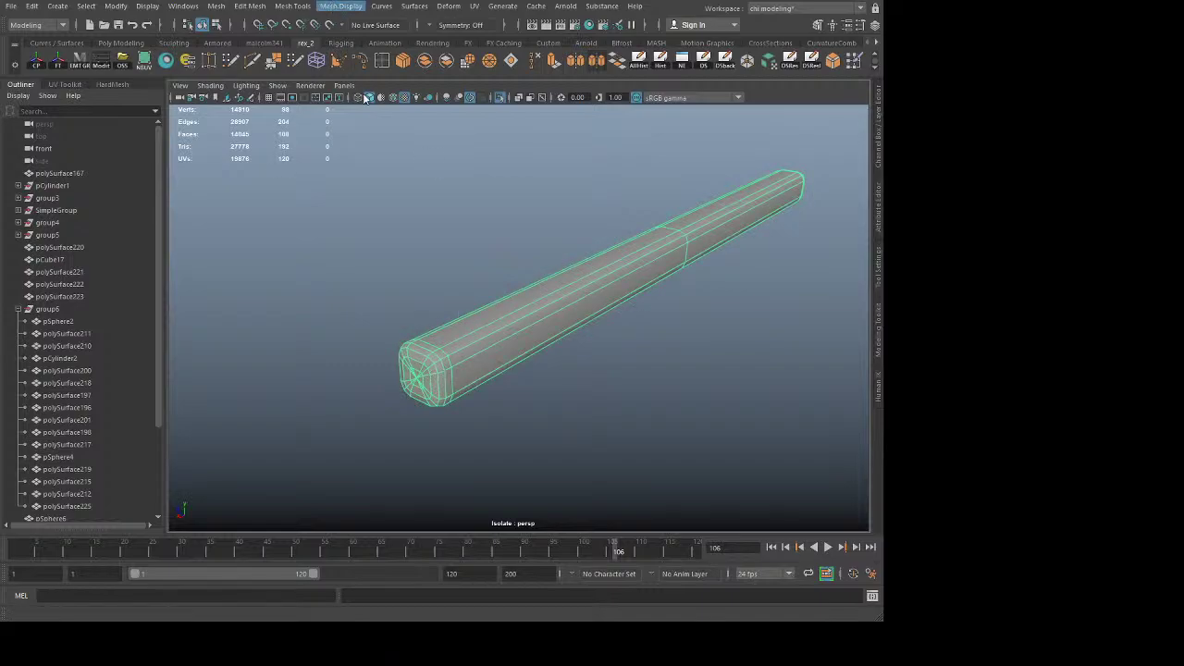
pyautogui.click(370, 129)
pyautogui.click(507, 323)
pyautogui.click(517, 240)
pyautogui.click(544, 342)
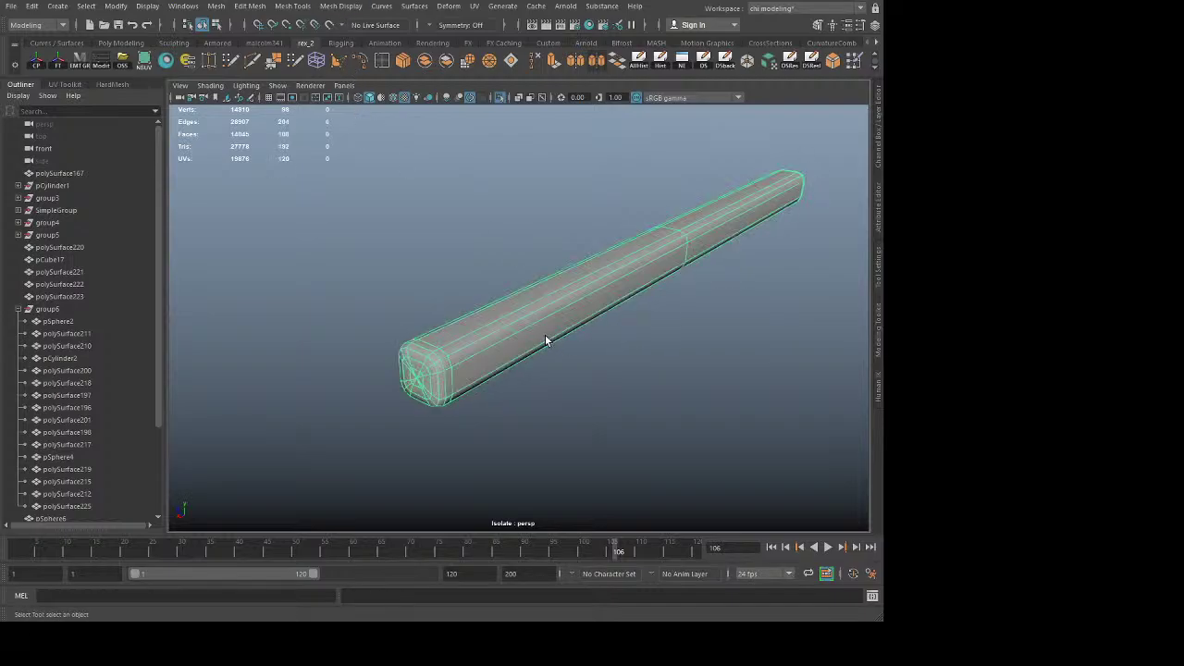
pyautogui.click(561, 388)
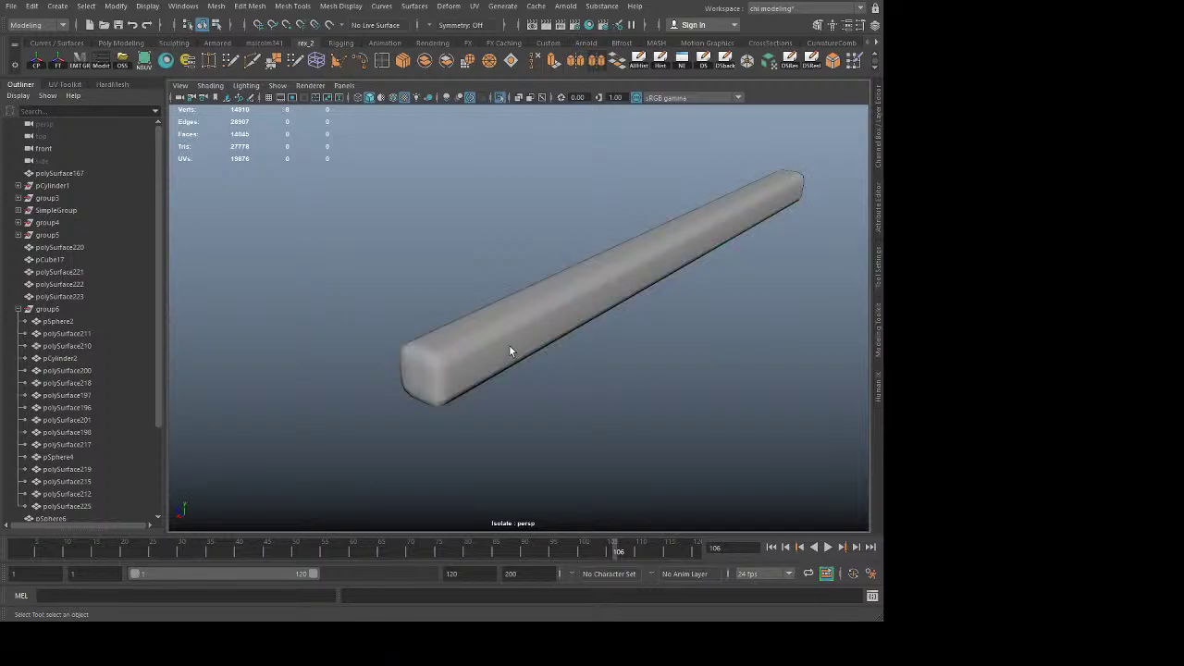
# Step: Preview the softened bar smoothed, and switch it back to the unsmoothed mesh
pyautogui.click(500, 367)
pyautogui.moveTo(710, 385)
pyautogui.keyDown('alt'); pyautogui.mouseDown()
pyautogui.moveTo(624, 343)
pyautogui.moveTo(711, 362)
pyautogui.mouseUp(); pyautogui.keyUp('alt')
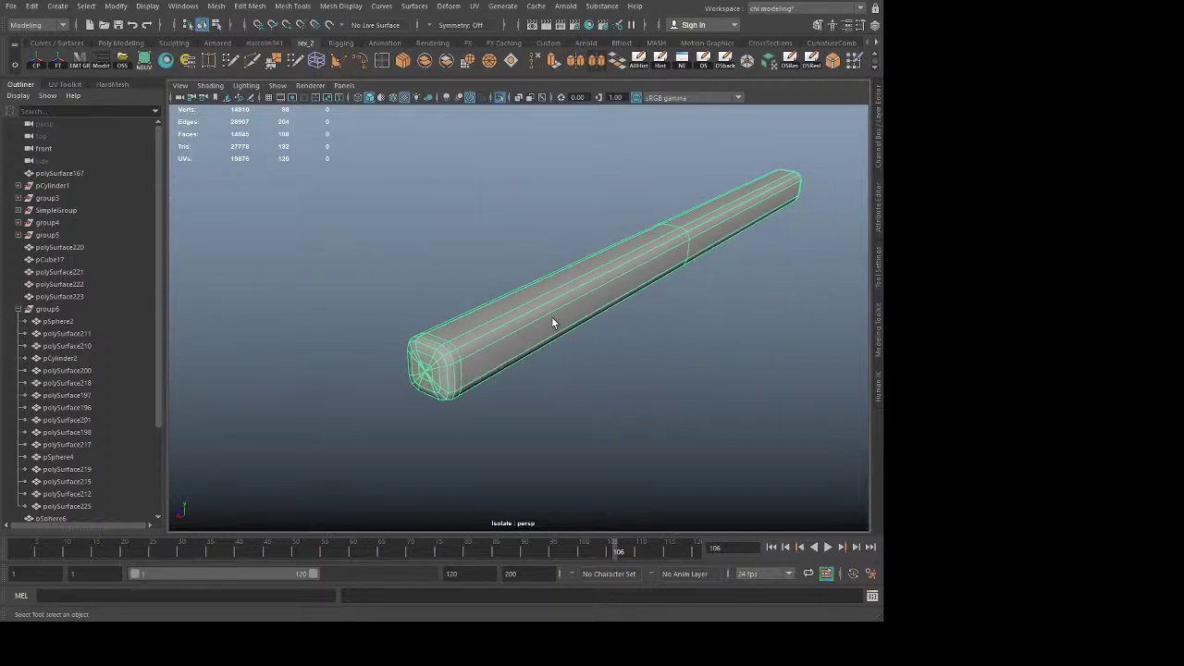
pyautogui.press('3')
pyautogui.click(603, 394)
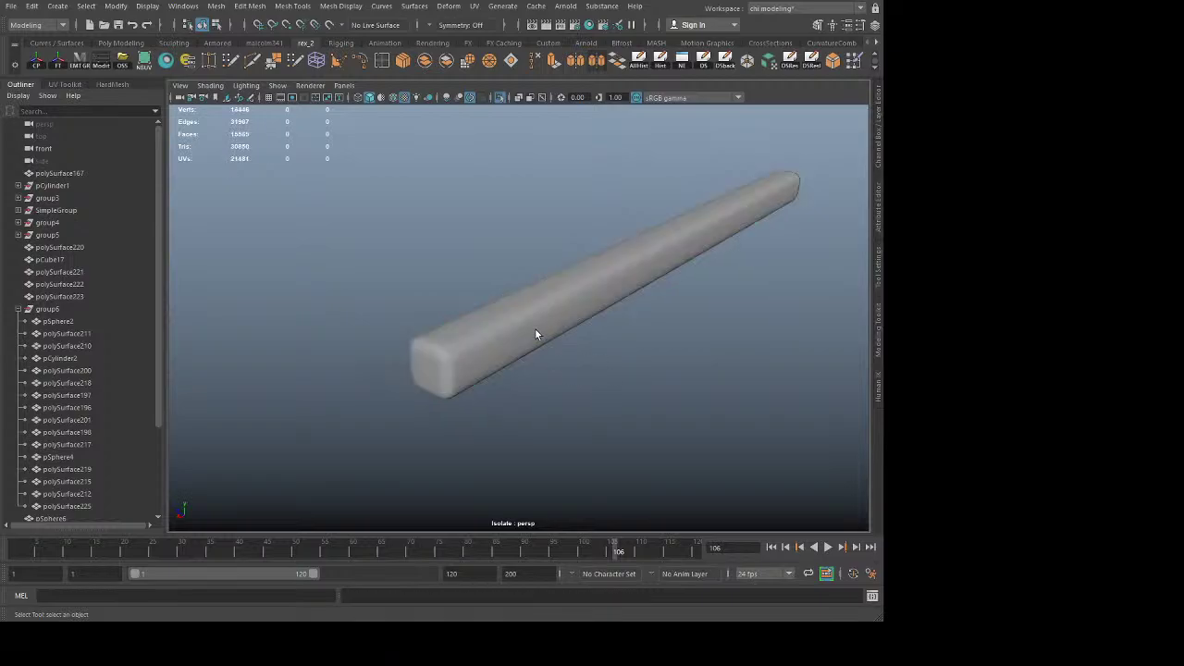
pyautogui.click(536, 333)
pyautogui.press('1')
# Step: Duplicate the bar in place and smooth one of the two copies
pyautogui.press('w')
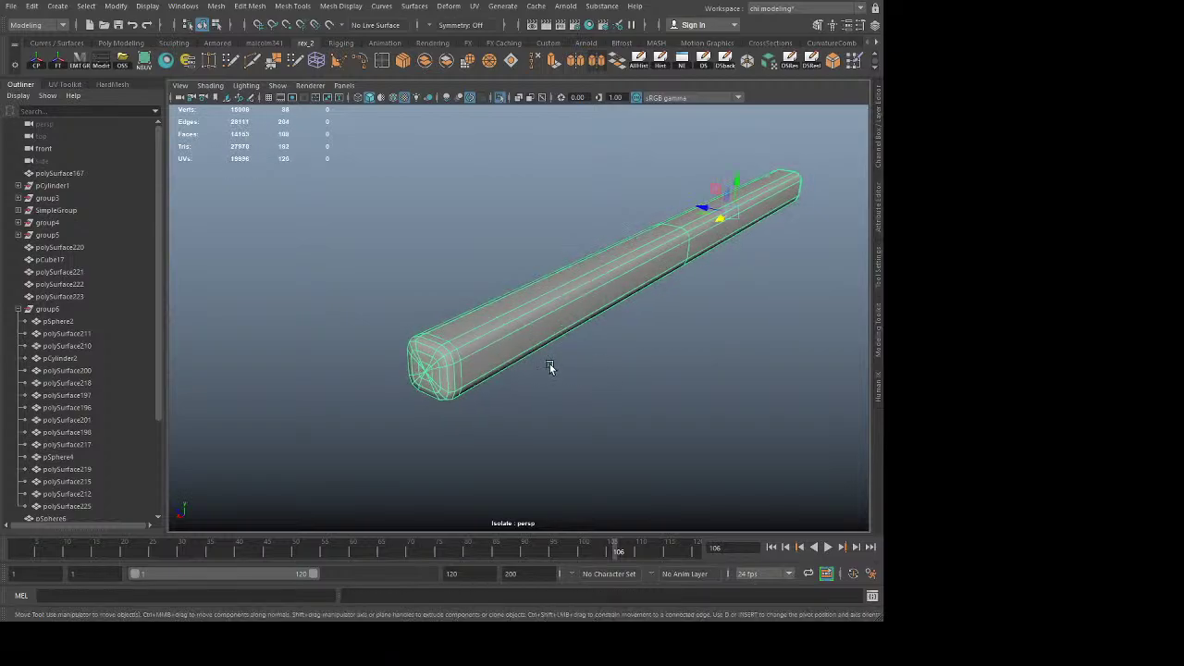
pyautogui.press('q')
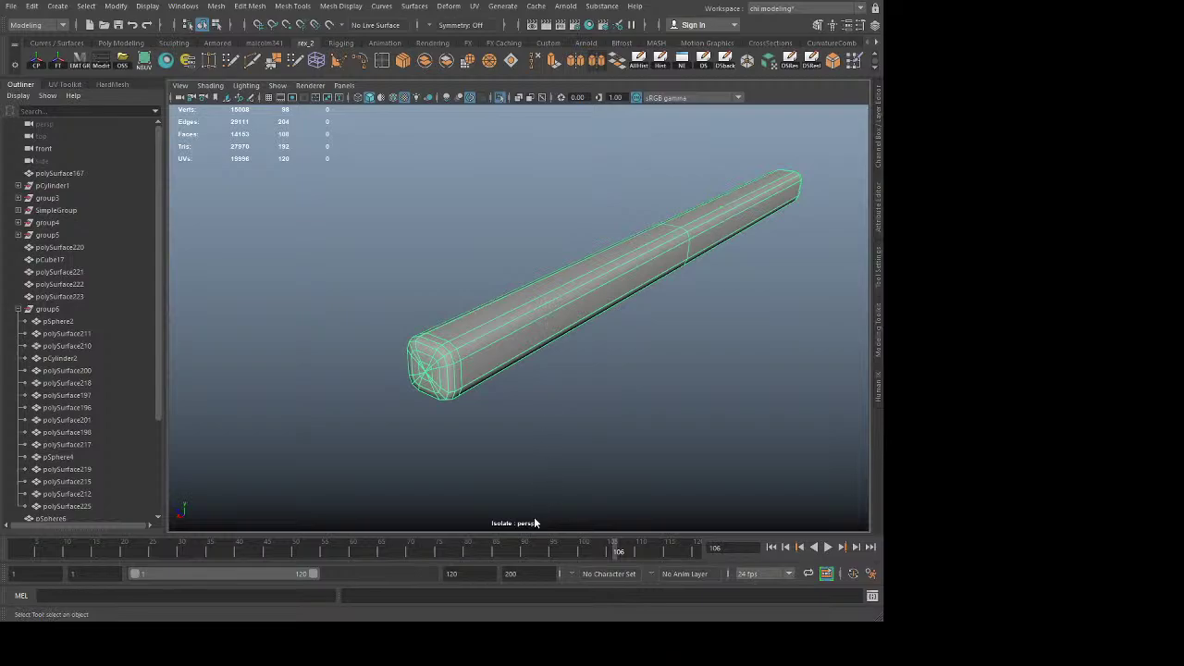
pyautogui.press('3')
pyautogui.click(543, 409)
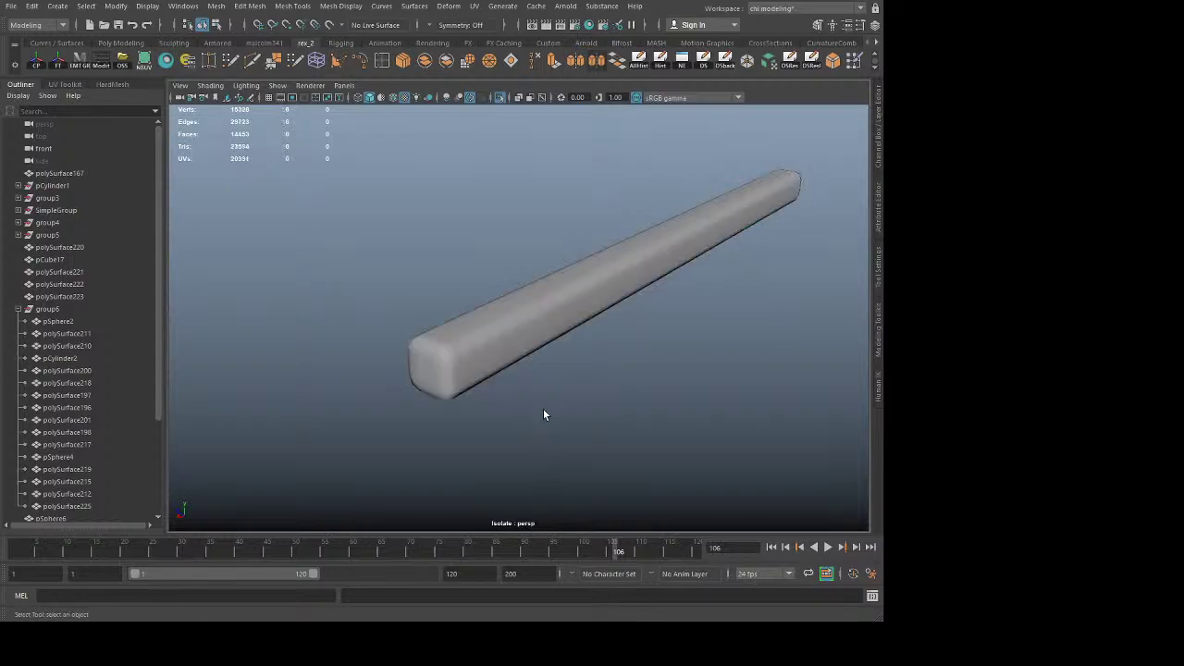
# Step: Move the unsmoothed bar sideways so it lies beside the smoothed copy
pyautogui.click(432, 372)
pyautogui.click(515, 415)
pyautogui.click(464, 376)
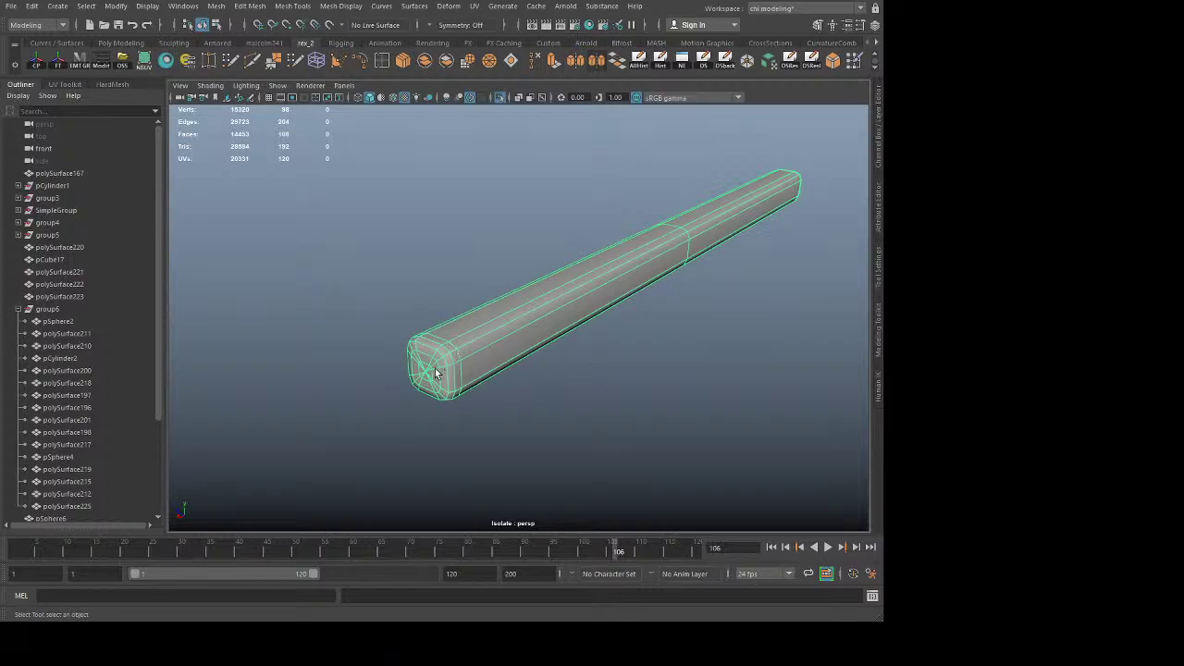
pyautogui.press('w')
pyautogui.moveTo(705, 205); pyautogui.dragTo(753, 238)
pyautogui.press('q')
# Step: Increase the smoothing of the smoothed copy and compare its rounded end with that of the low-poly bar
pyautogui.click(527, 310)
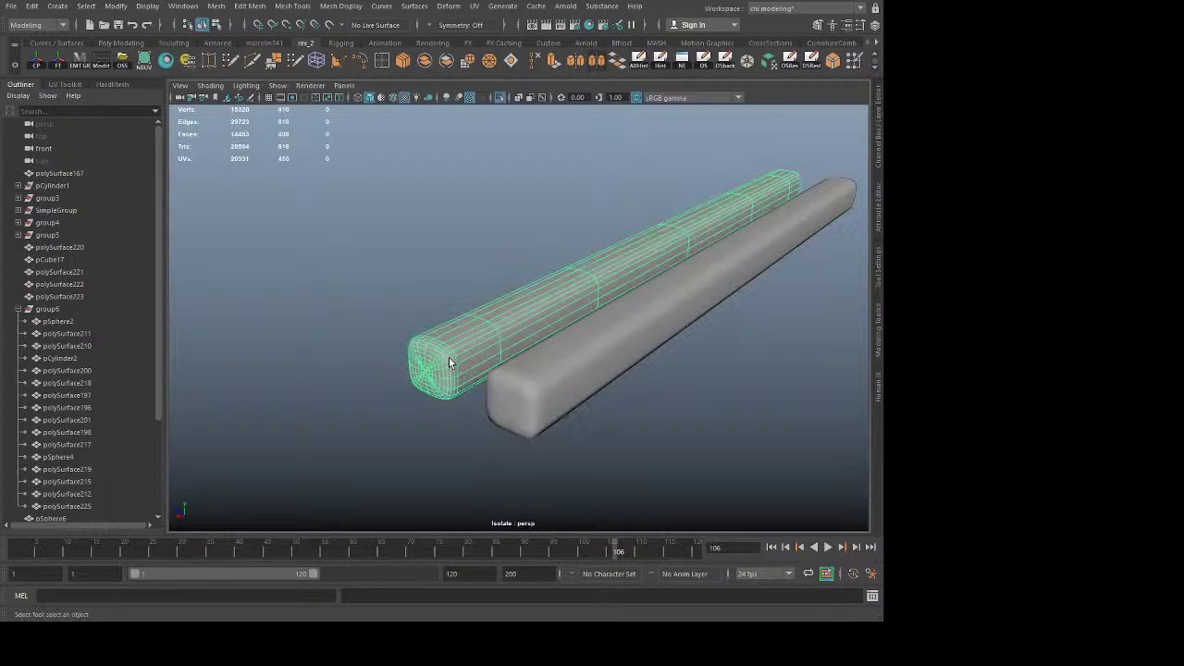
pyautogui.keyDown('alt'); pyautogui.moveTo(452, 361); pyautogui.dragTo(555, 365); pyautogui.keyUp('alt')
pyautogui.moveTo(555, 365)
pyautogui.keyDown('alt'); pyautogui.mouseDown(button='right')
pyautogui.moveTo(671, 410)
pyautogui.moveTo(563, 352)
pyautogui.mouseUp(button='right'); pyautogui.keyUp('alt')
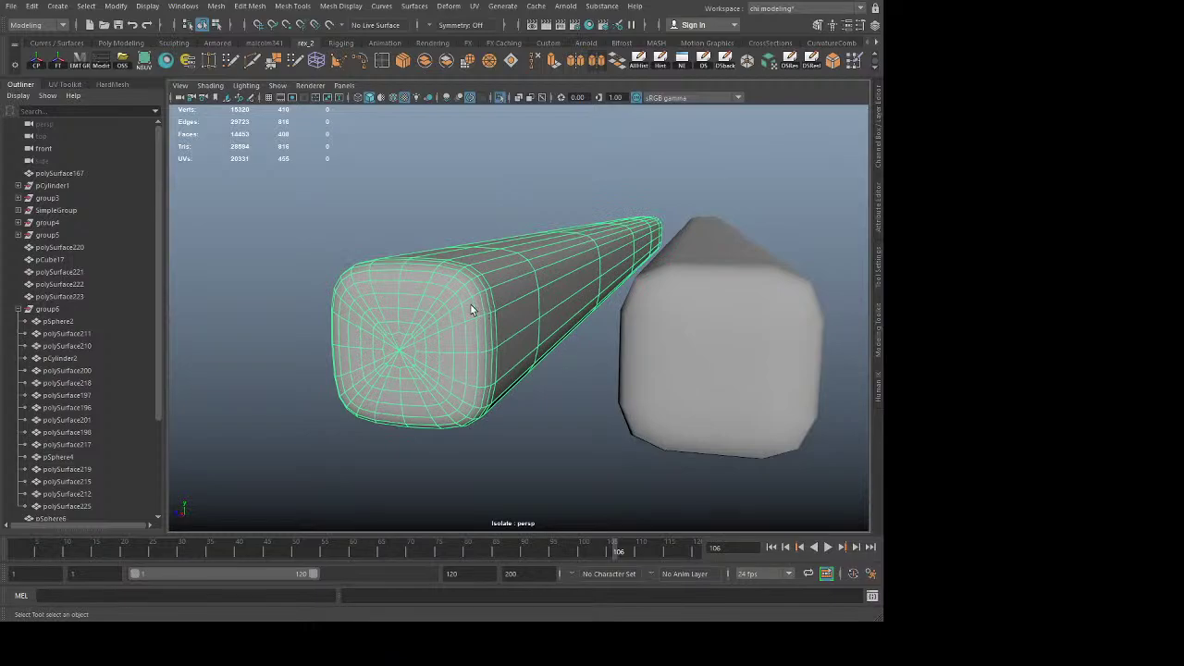
pyautogui.press('3')
pyautogui.click(559, 402)
pyautogui.click(460, 301)
pyautogui.click(597, 431)
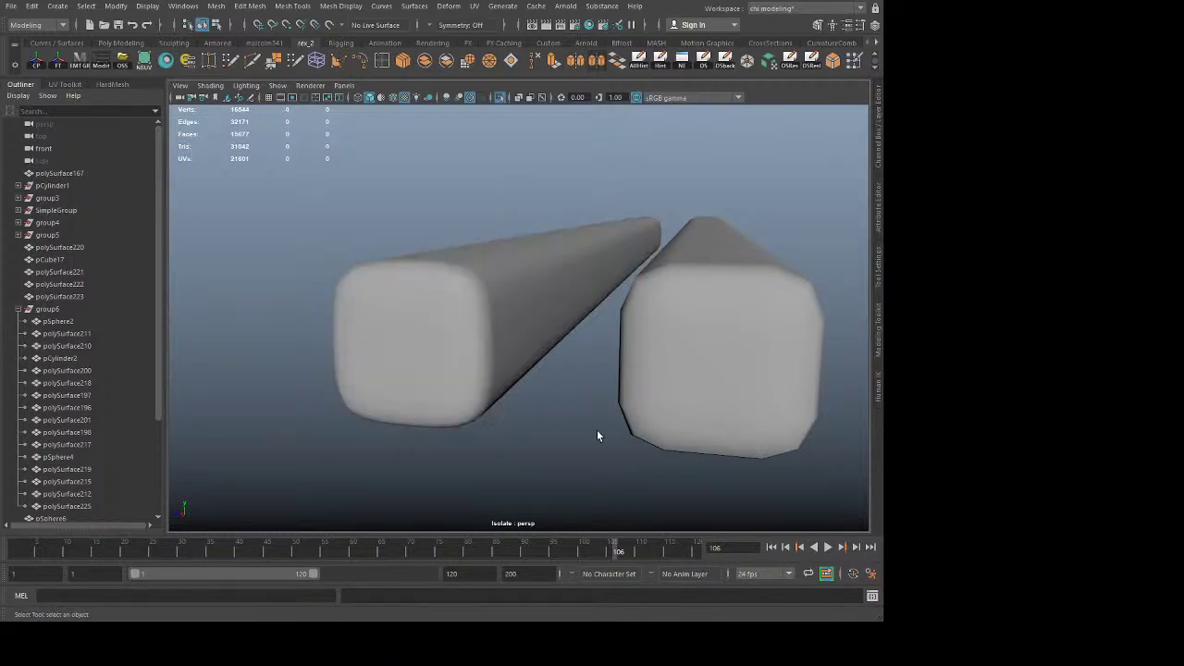
# Step: Undo the smoothing, the sideways move and the duplication of the grip bar
pyautogui.keyDown('alt'); pyautogui.moveTo(596, 431); pyautogui.dragTo(548, 418, button='right'); pyautogui.keyUp('alt')
pyautogui.keyDown('alt'); pyautogui.moveTo(547, 418); pyautogui.dragTo(515, 425); pyautogui.keyUp('alt')
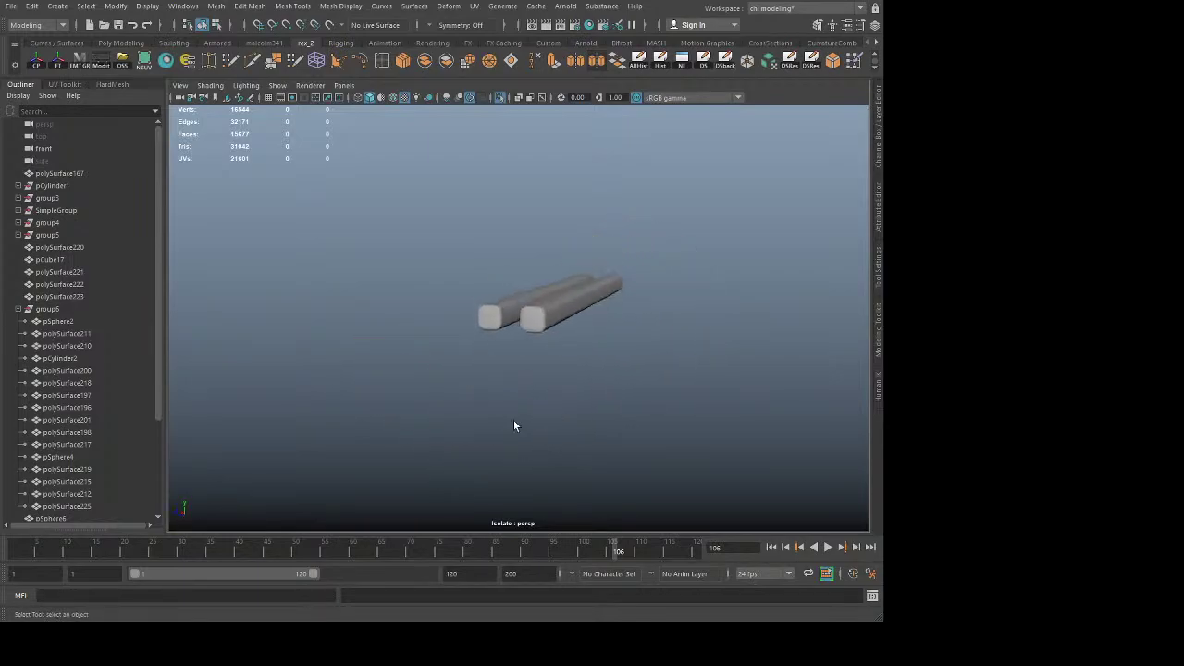
pyautogui.keyDown('alt'); pyautogui.moveTo(516, 426); pyautogui.dragTo(648, 478, button='right'); pyautogui.keyUp('alt')
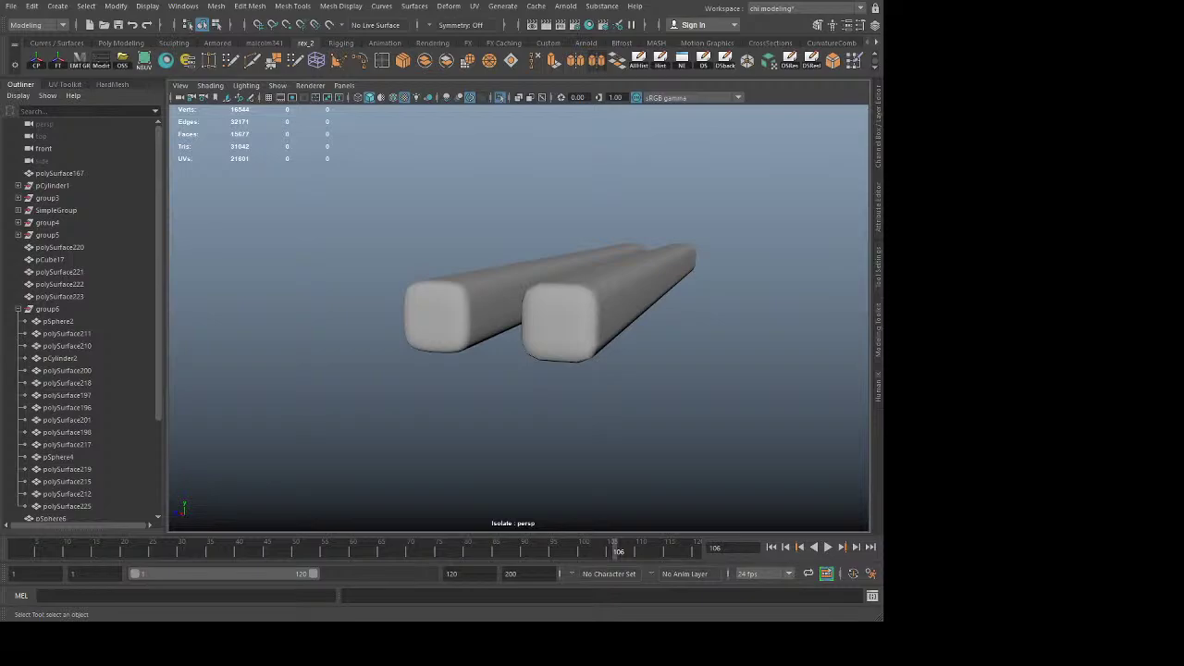
pyautogui.keyDown('alt'); pyautogui.moveTo(481, 370); pyautogui.dragTo(518, 391, button='right'); pyautogui.keyUp('alt')
pyautogui.click(454, 317)
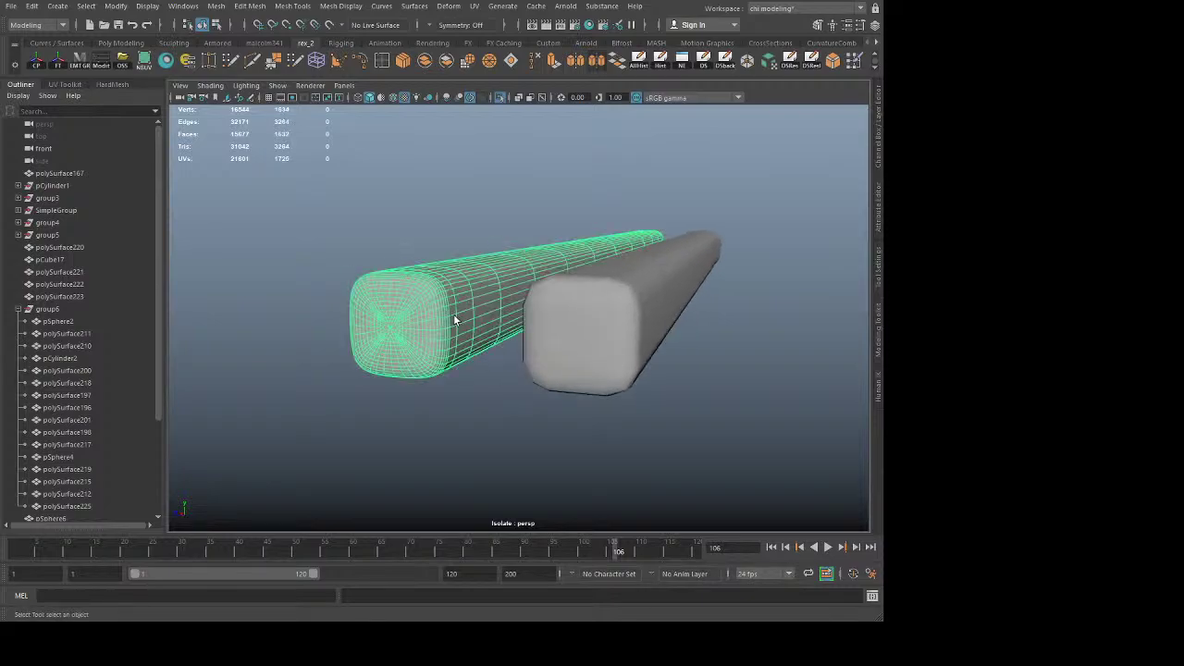
pyautogui.press('1')
pyautogui.hotkey('ctrl', 'z')
pyautogui.hotkey('ctrl', 'z')
pyautogui.hotkey('ctrl', 'z')
pyautogui.hotkey('ctrl', 'z')
pyautogui.hotkey('ctrl', 'z')
pyautogui.hotkey('ctrl', 'z')
pyautogui.hotkey('ctrl', 'z')
pyautogui.hotkey('ctrl', 'z')
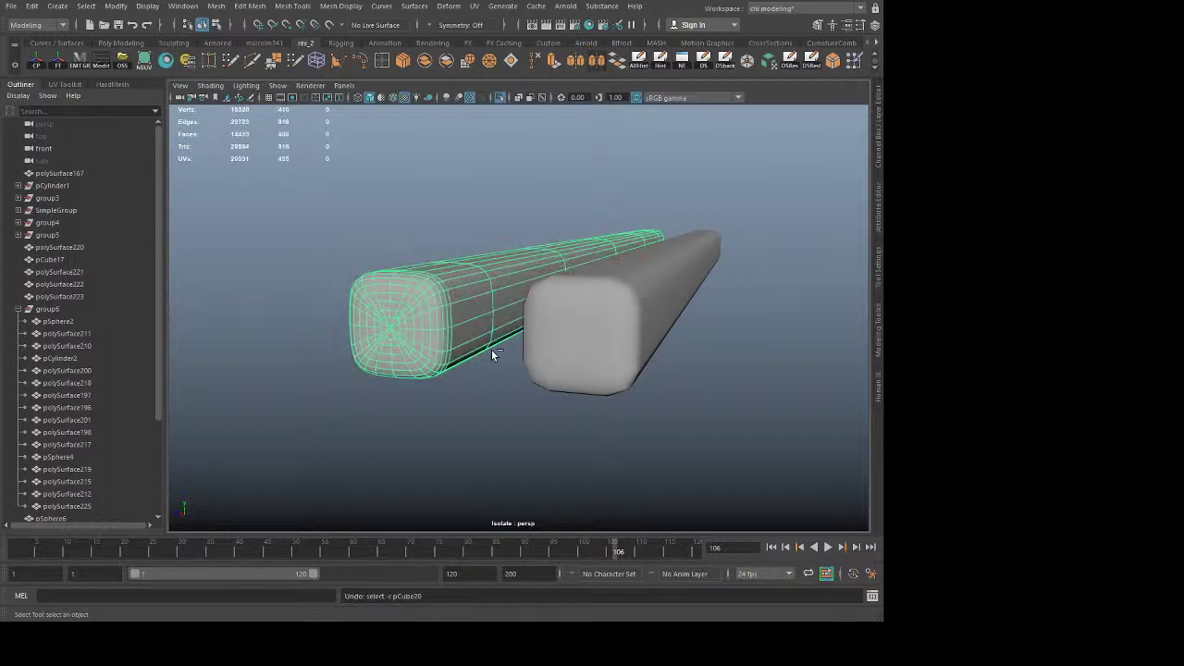
pyautogui.hotkey('ctrl', 'z')
pyautogui.hotkey('ctrl', 'z')
pyautogui.hotkey('ctrl', 'z')
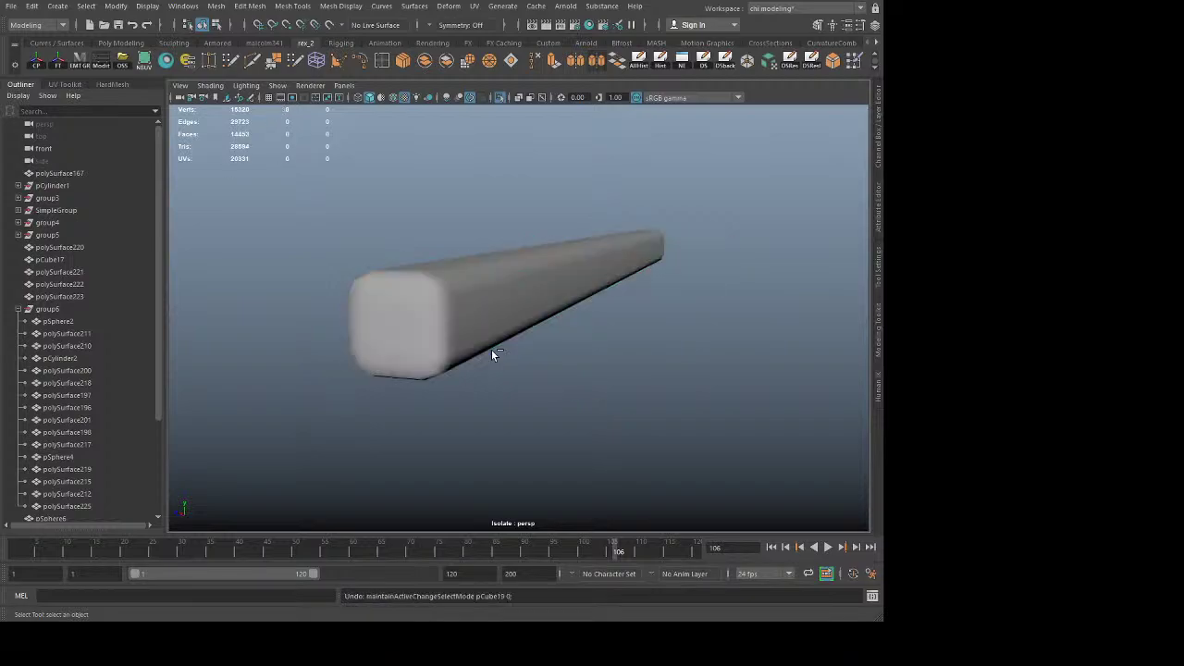
pyautogui.hotkey('ctrl', 'z')
pyautogui.hotkey('ctrl', 'z')
pyautogui.hotkey('ctrl', 'z')
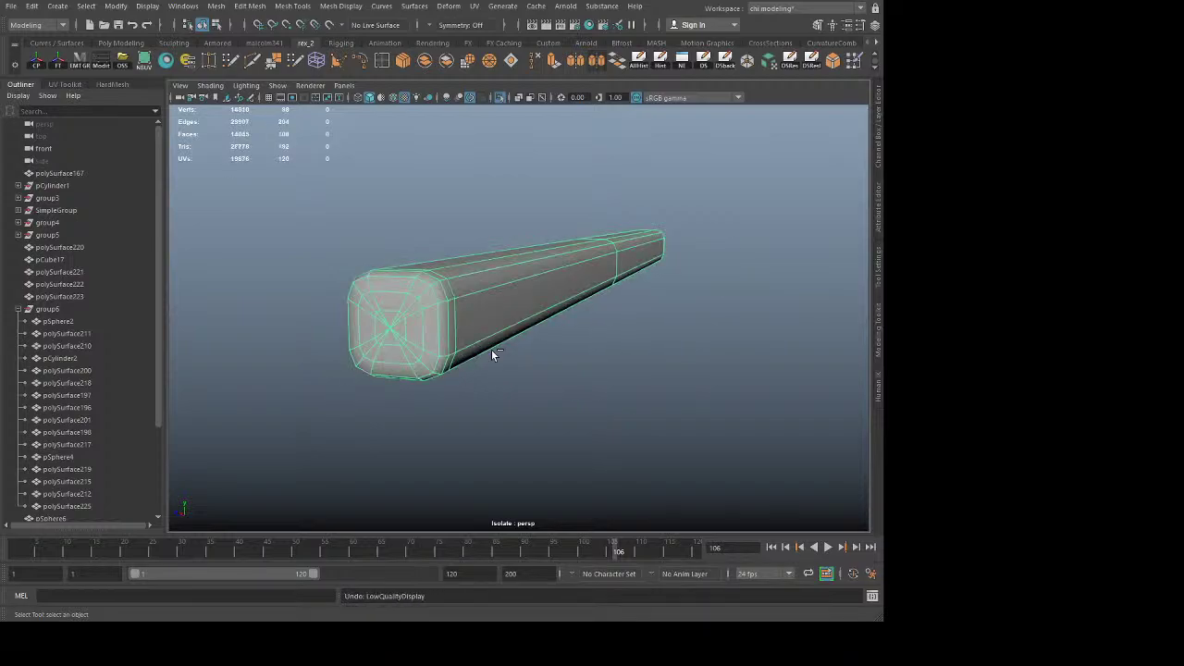
pyautogui.hotkey('ctrl', 'z')
# Step: Delete the edge loops running lengthwise through the middle of the bar's four bevelled corners
pyautogui.click(525, 350)
pyautogui.click(480, 307)
pyautogui.doubleClick(472, 272)
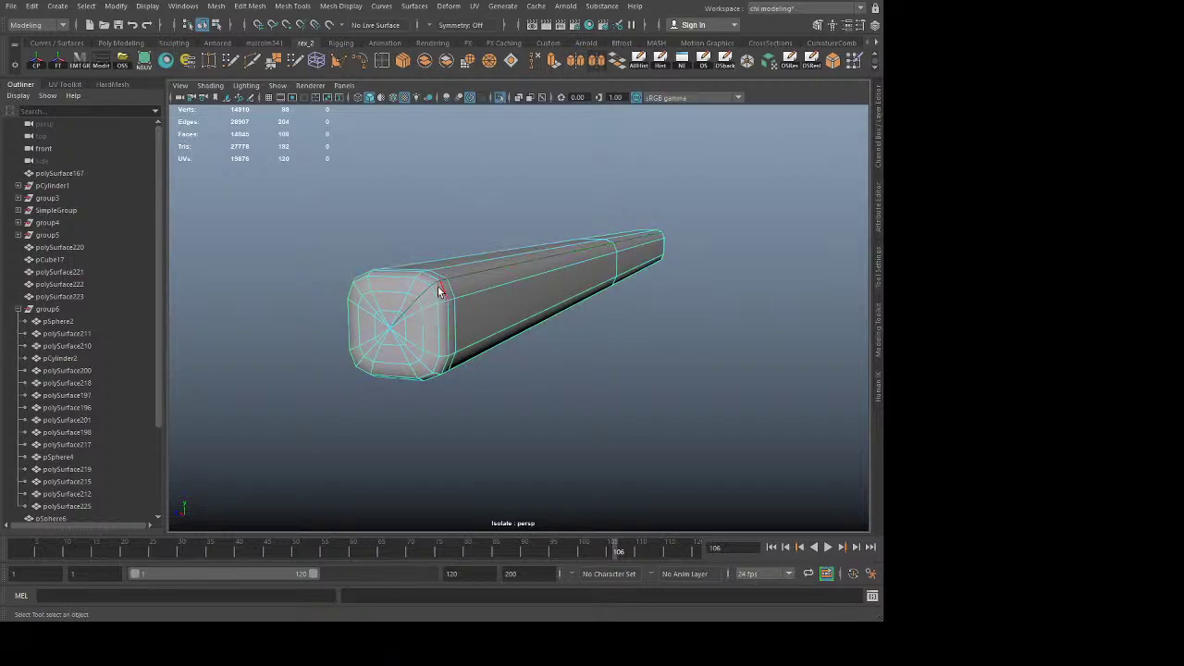
pyautogui.keyDown('shift'); pyautogui.doubleClick(359, 288); pyautogui.keyUp('shift')
pyautogui.keyDown('shift'); pyautogui.doubleClick(359, 363); pyautogui.keyUp('shift')
pyautogui.keyDown('shift'); pyautogui.doubleClick(425, 362); pyautogui.keyUp('shift')
pyautogui.hotkey('ctrl', 'Delete')
# Step: Preview the bar smoothed without its middle corner loops, and switch it back to the unsmoothed mesh
pyautogui.moveTo(490, 304); pyautogui.dragTo(634, 180, button='right')
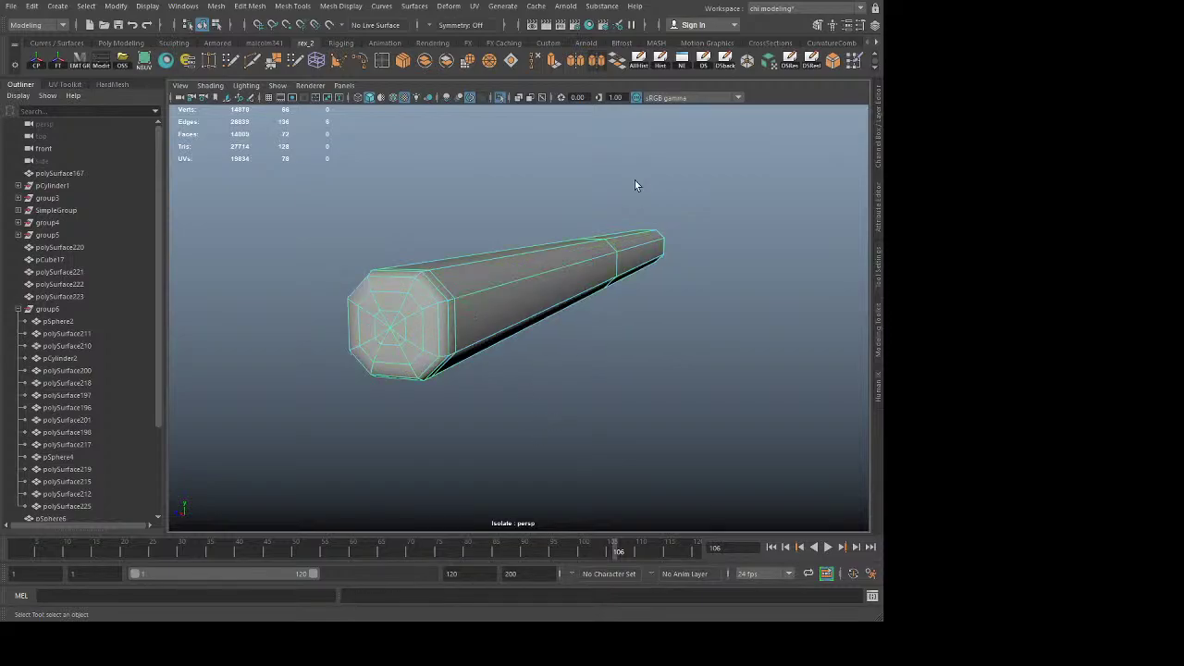
pyautogui.click(635, 181)
pyautogui.click(511, 283)
pyautogui.press('3')
pyautogui.click(527, 336)
pyautogui.click(542, 311)
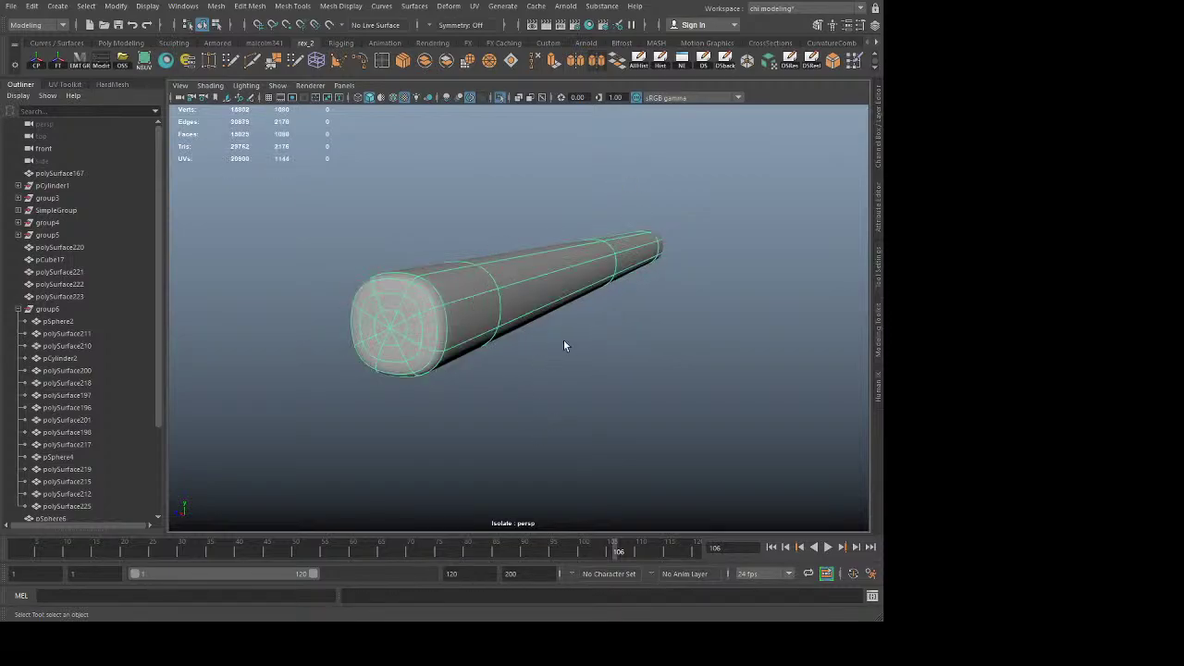
pyautogui.press('1')
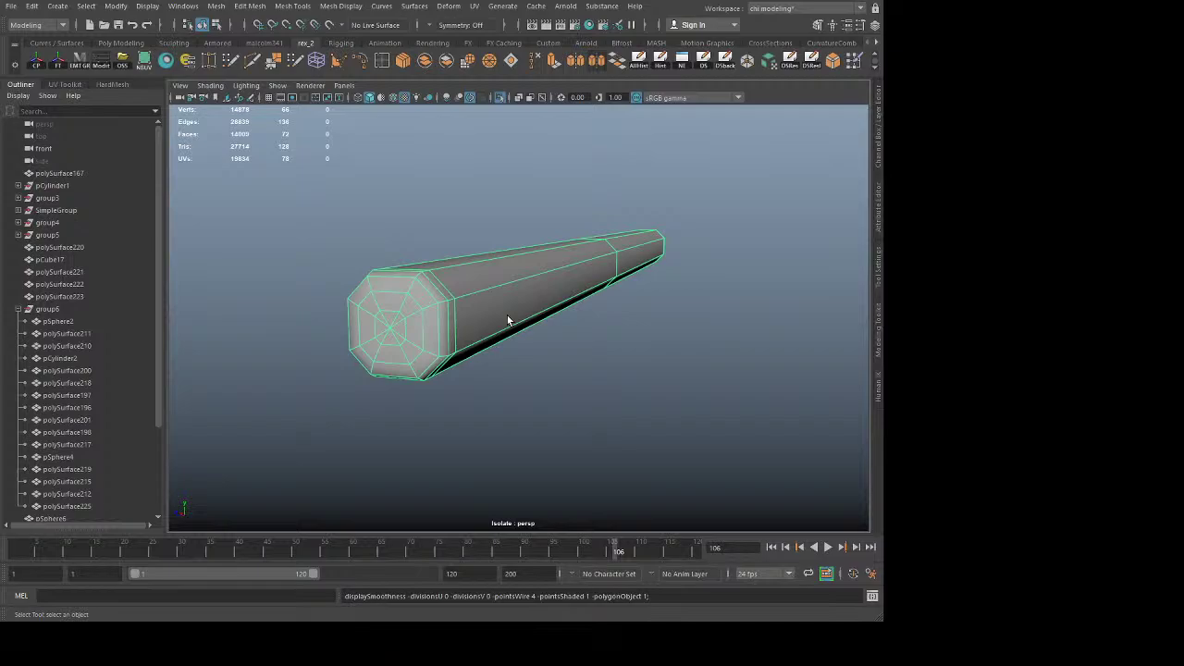
# Step: Undo the deletion of the bar's corner edge loops
pyautogui.hotkey('ctrl', 'z')
pyautogui.hotkey('ctrl', 'z')
pyautogui.hotkey('ctrl', 'z')
pyautogui.hotkey('ctrl', 'z')
pyautogui.hotkey('ctrl', 'z')
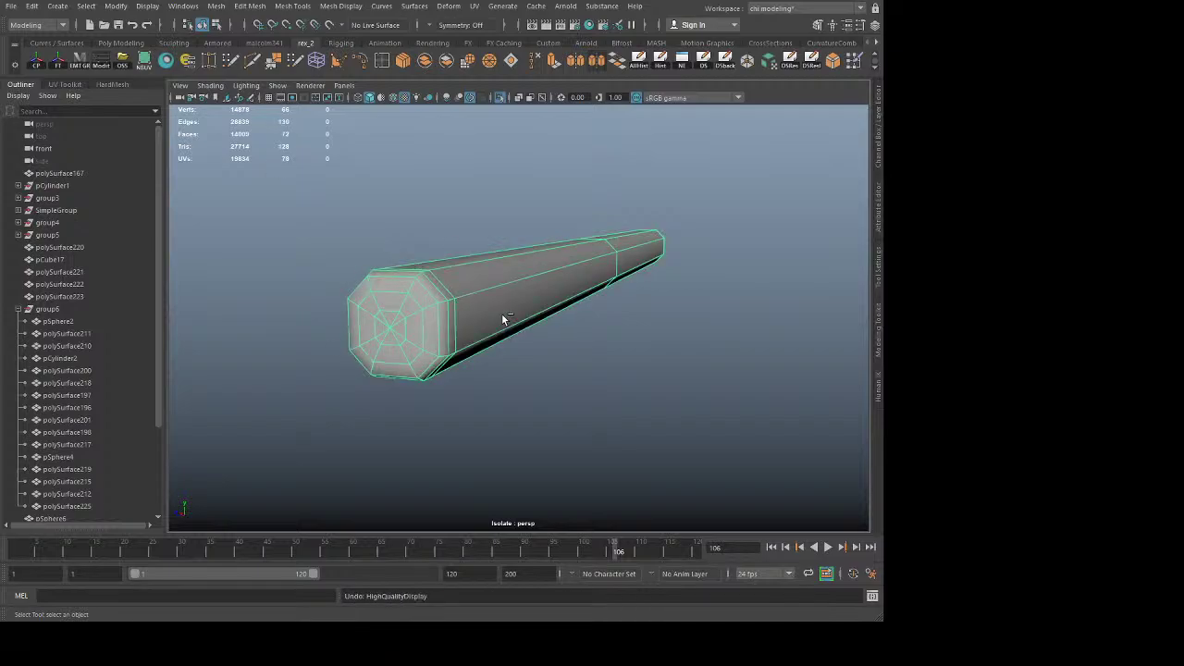
# Step: Select the lengthwise edge loops in the bar's corners and apply Edit Edge Flow to them
pyautogui.doubleClick(542, 329)
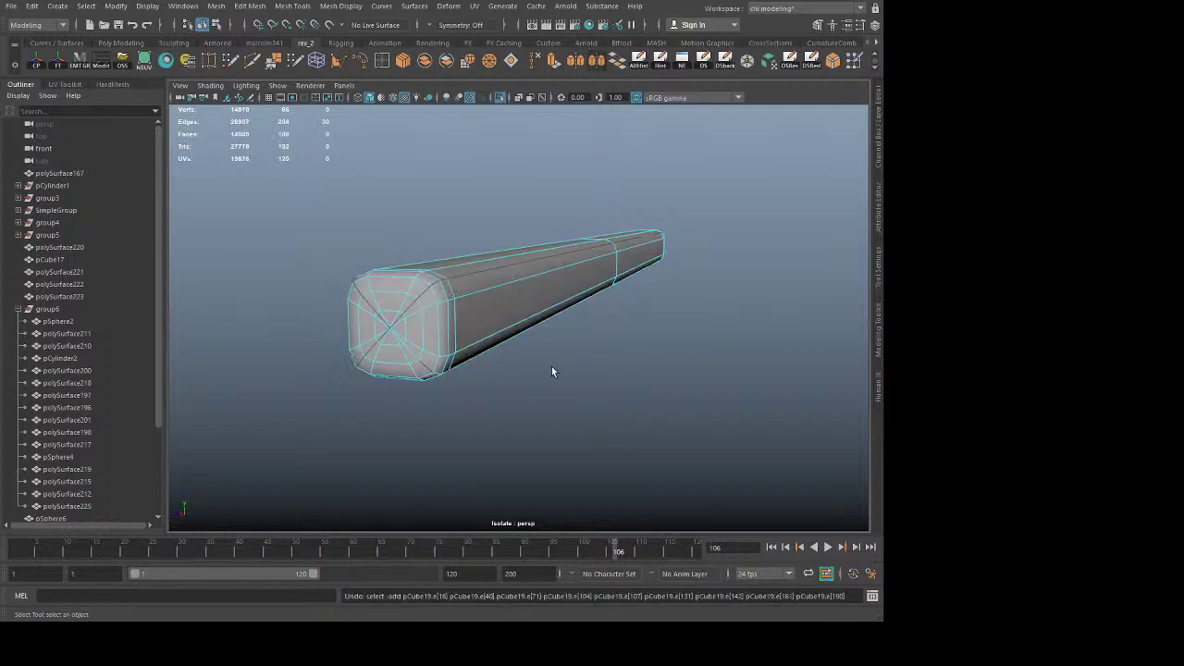
pyautogui.keyDown('shift'); pyautogui.doubleClick(407, 348); pyautogui.keyUp('shift')
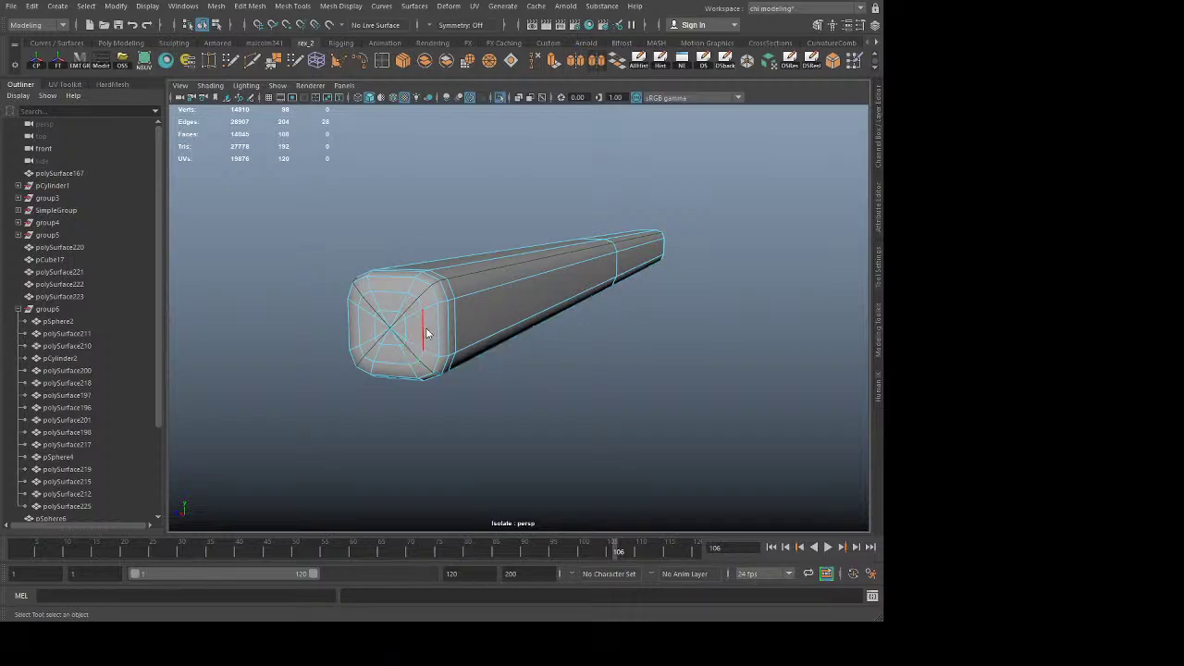
pyautogui.press('g')
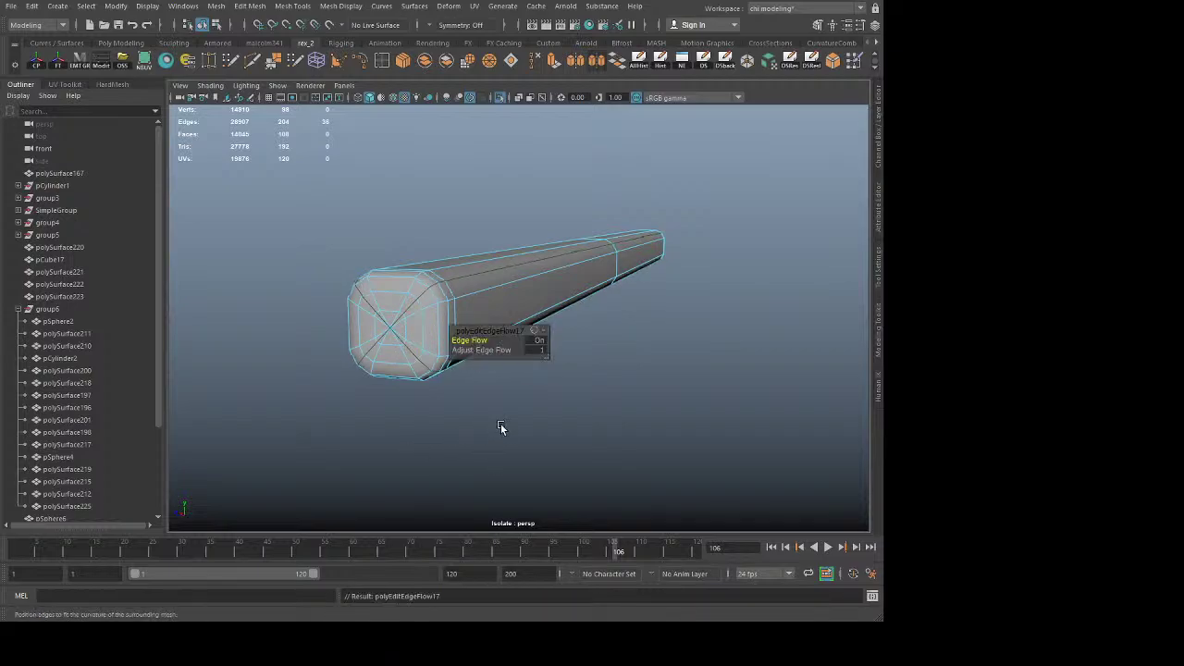
pyautogui.moveTo(511, 382); pyautogui.dragTo(480, 313)
pyautogui.doubleClick(598, 178)
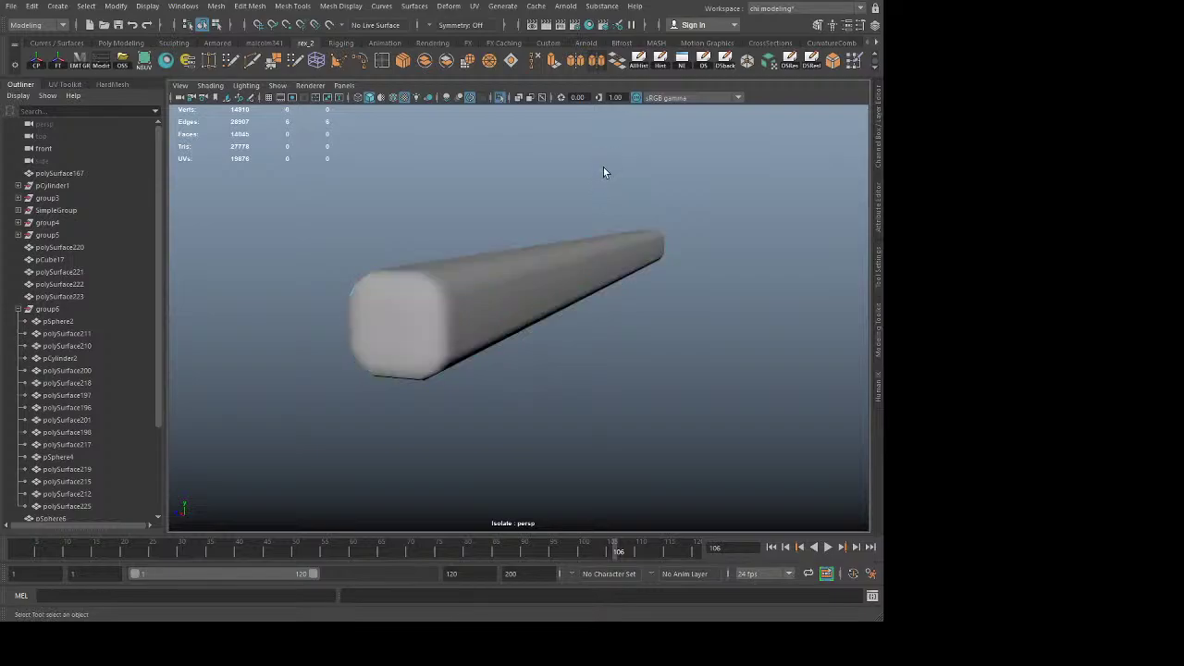
# Step: Compare the bar's smooth preview with its low-poly mesh, ending on the unsmoothed display
pyautogui.click(475, 307)
pyautogui.press('3')
pyautogui.click(577, 372)
pyautogui.click(470, 307)
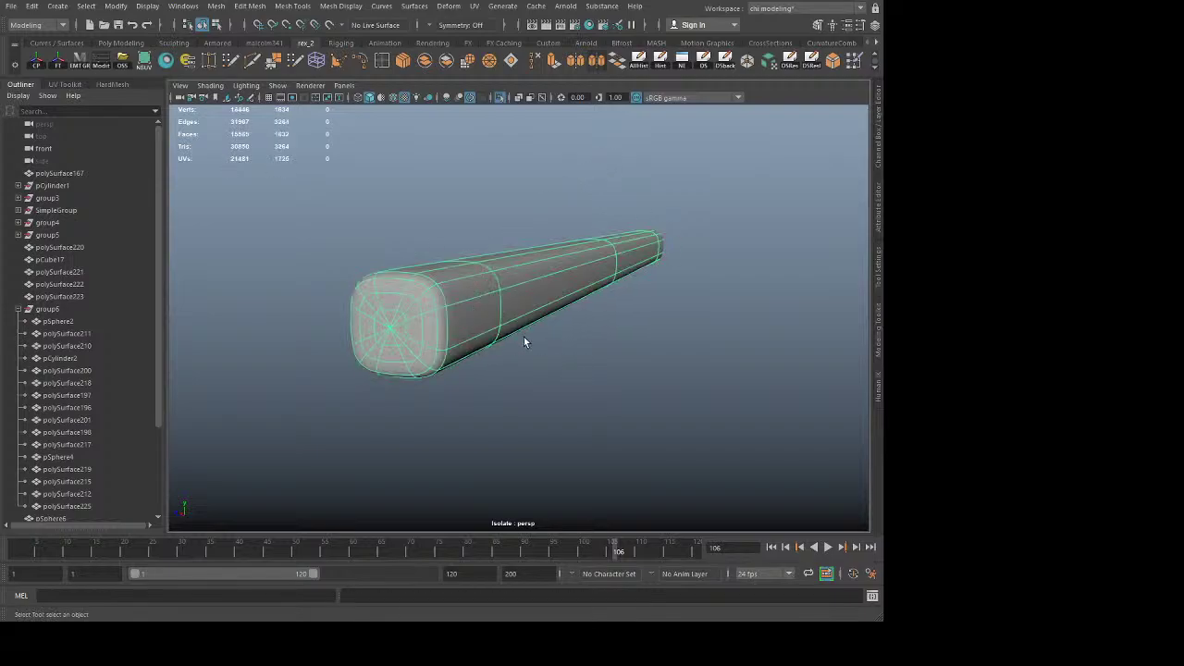
pyautogui.press('1')
pyautogui.press('3')
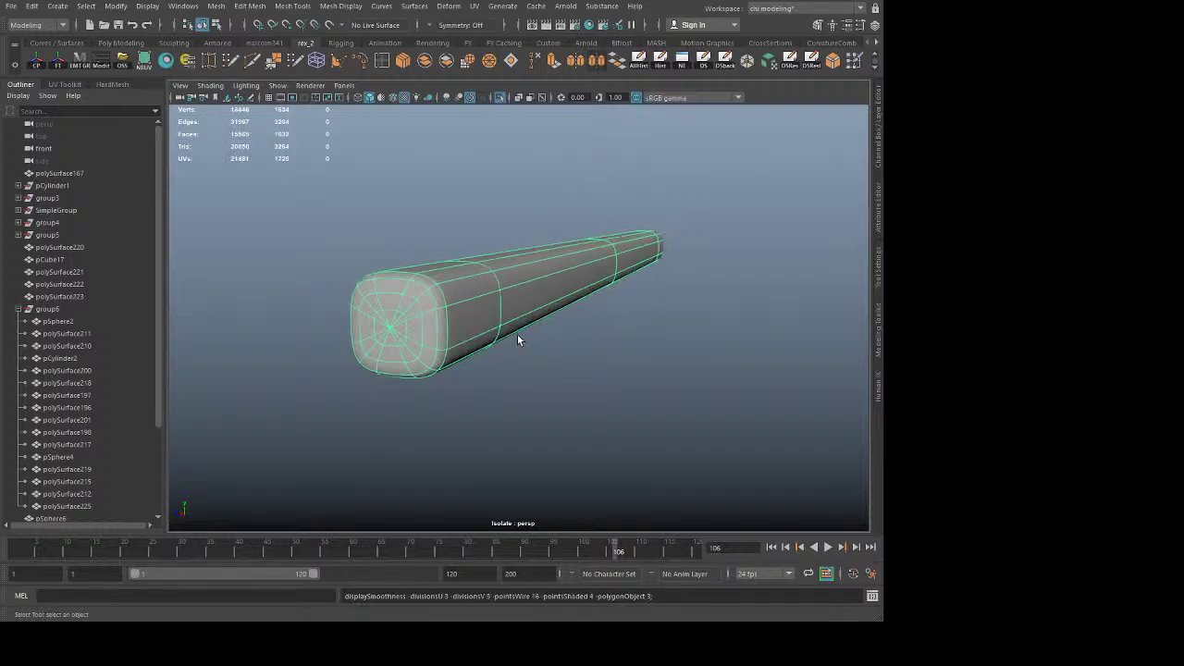
pyautogui.press('1')
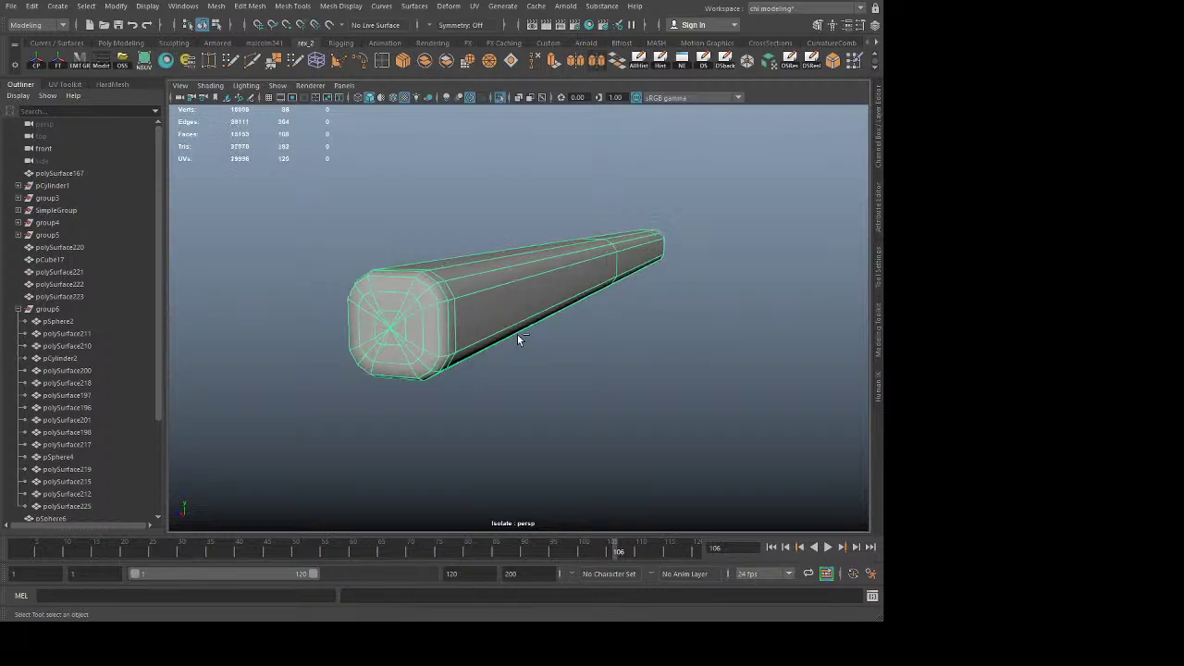
# Step: Duplicate the bar in place and apply Smooth with 1 division twice to one of the copies
pyautogui.press('w')
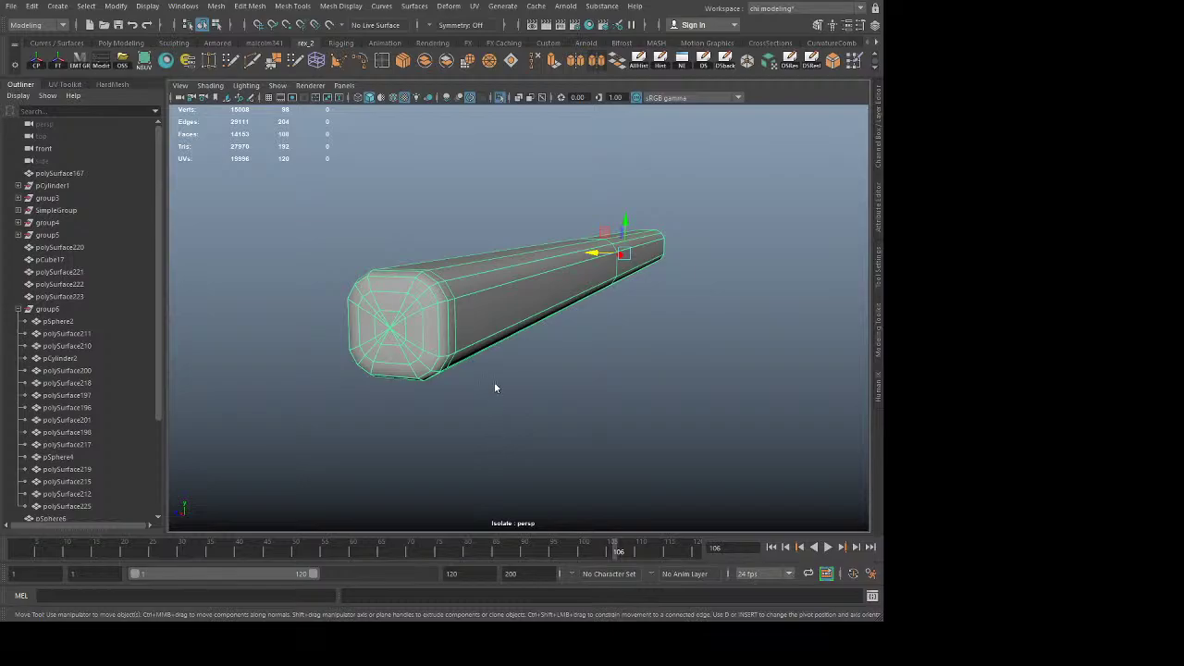
pyautogui.keyDown('shift'); pyautogui.moveTo(491, 355); pyautogui.dragTo(525, 368, button='right'); pyautogui.keyUp('shift')
pyautogui.press('q')
pyautogui.press('g')
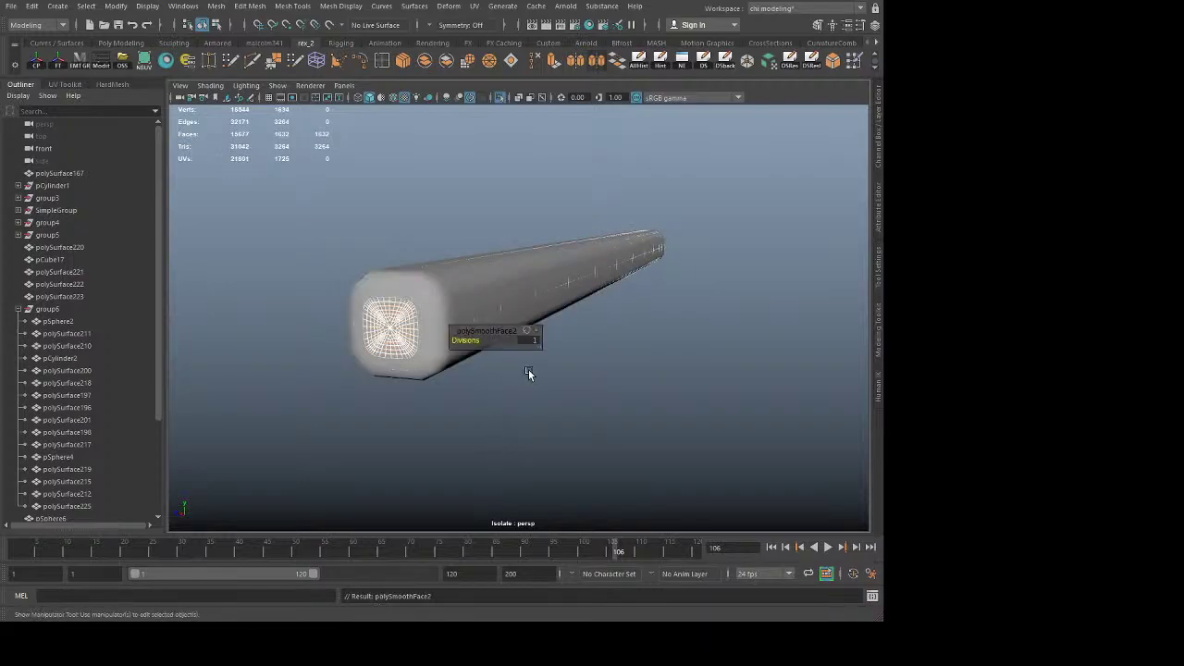
pyautogui.press('q')
pyautogui.click(525, 375)
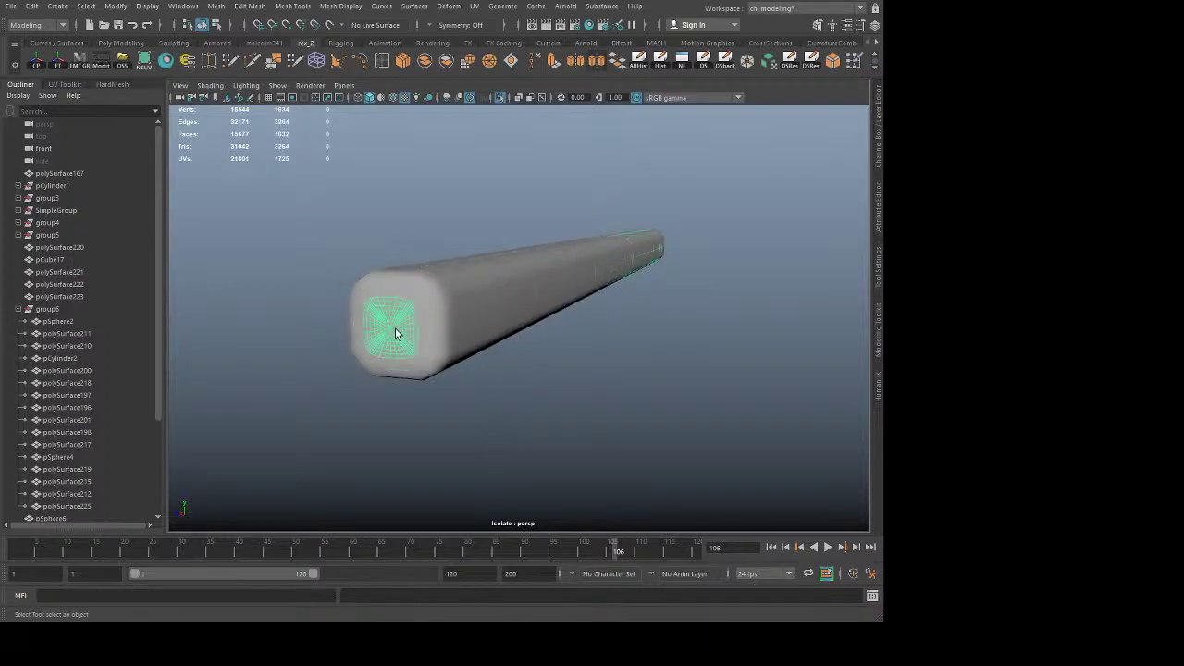
# Step: Isolate the smoothed copy in the viewport and examine its dense mesh on its own
pyautogui.click(499, 97)
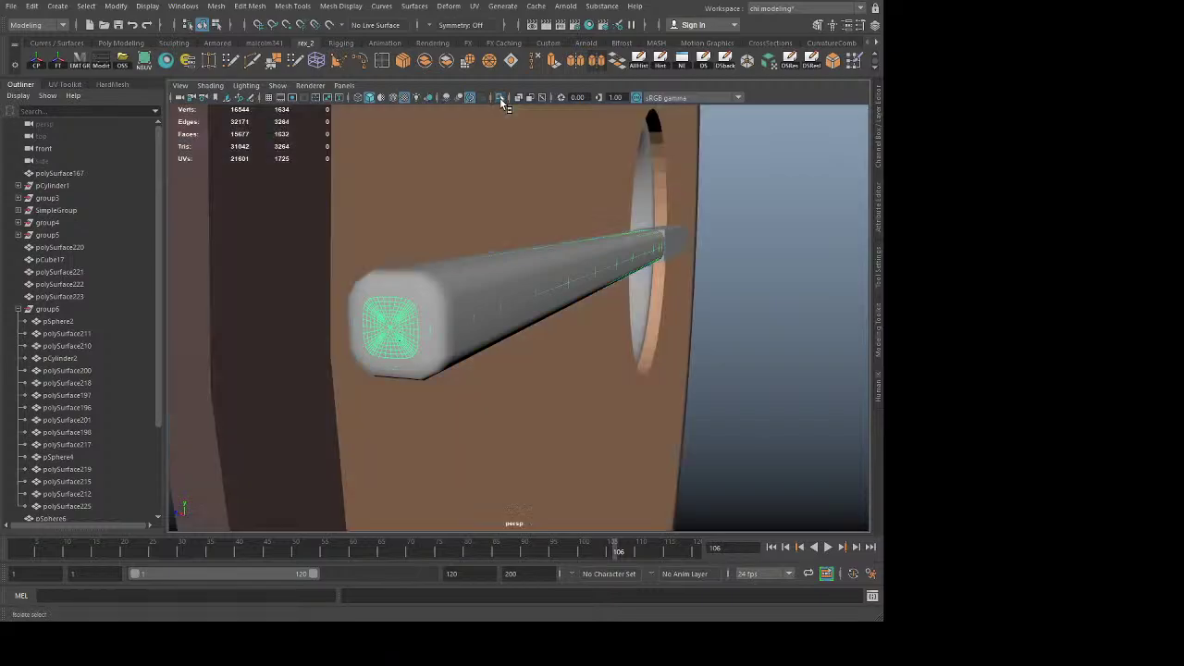
pyautogui.click(499, 97)
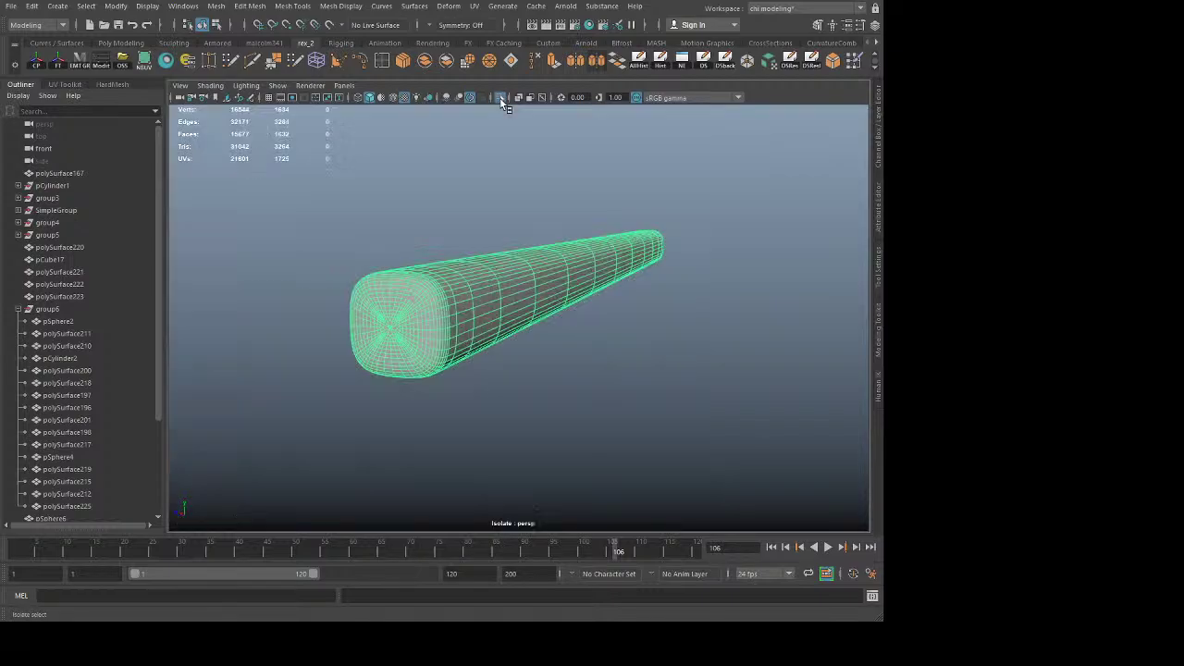
pyautogui.click(607, 200)
pyautogui.keyDown('alt'); pyautogui.moveTo(608, 200); pyautogui.dragTo(549, 276); pyautogui.keyUp('alt')
pyautogui.click(505, 307)
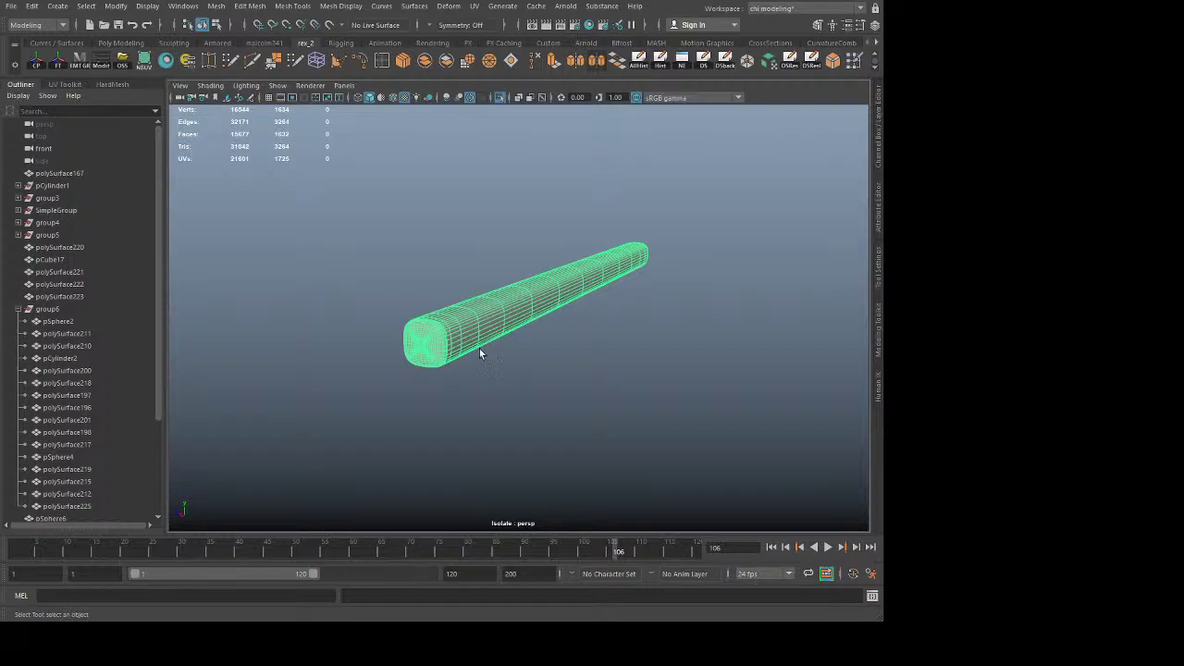
# Step: Undo the isolation, smoothing and duplication of the bar
pyautogui.keyDown('alt'); pyautogui.moveTo(479, 347); pyautogui.dragTo(561, 397, button='right'); pyautogui.keyUp('alt')
pyautogui.hotkey('ctrl', 'z')
pyautogui.hotkey('ctrl', 'z')
pyautogui.hotkey('ctrl', 'z')
pyautogui.hotkey('ctrl', 'z')
pyautogui.hotkey('ctrl', 'z')
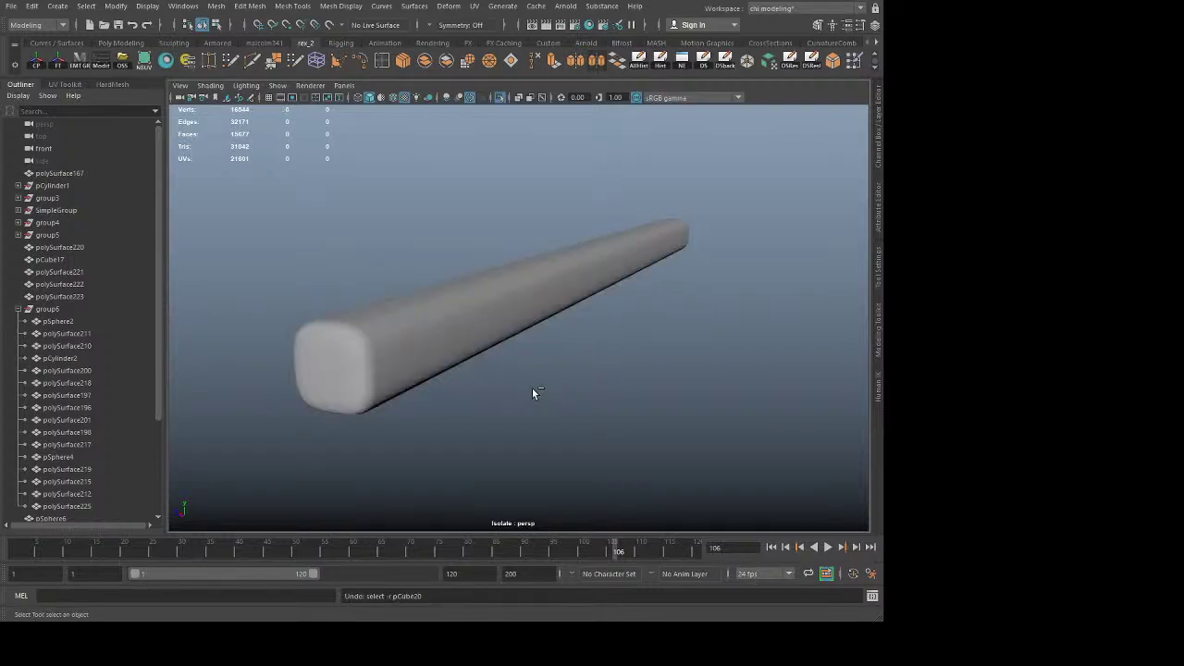
pyautogui.hotkey('ctrl', 'z')
pyautogui.hotkey('ctrl', 'z')
pyautogui.hotkey('ctrl', 'z')
pyautogui.hotkey('ctrl', 'z')
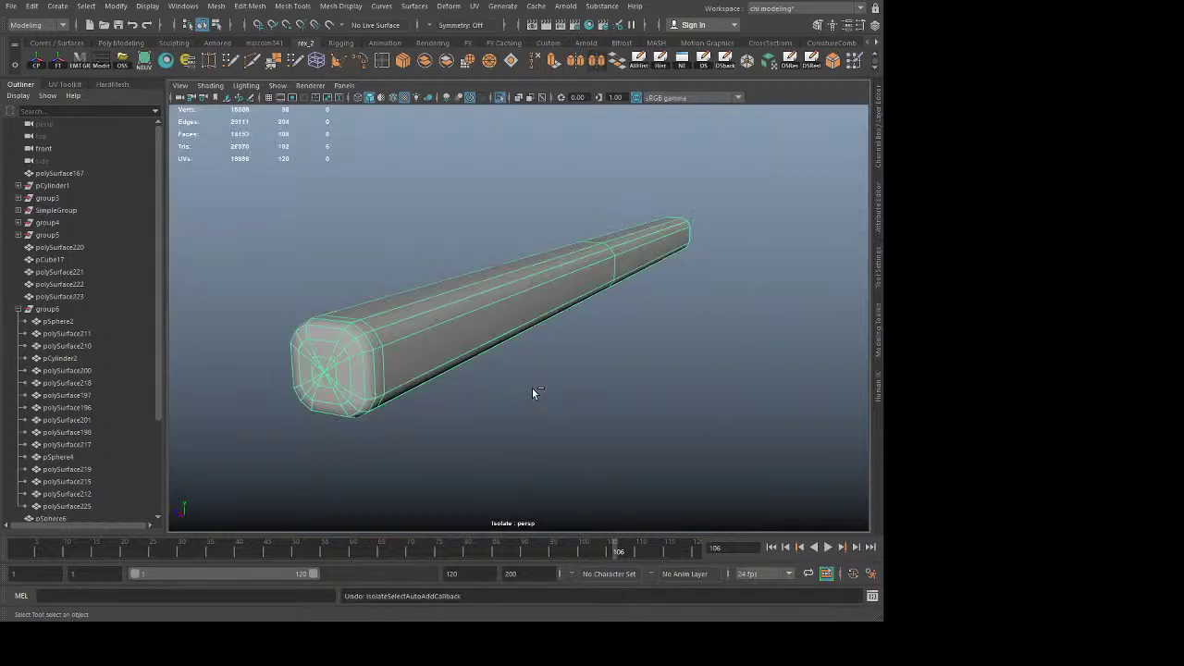
pyautogui.hotkey('ctrl', 'z')
pyautogui.hotkey('ctrl', 'z')
pyautogui.hotkey('ctrl', 'z')
pyautogui.hotkey('ctrl', 'z')
pyautogui.hotkey('ctrl', 'z')
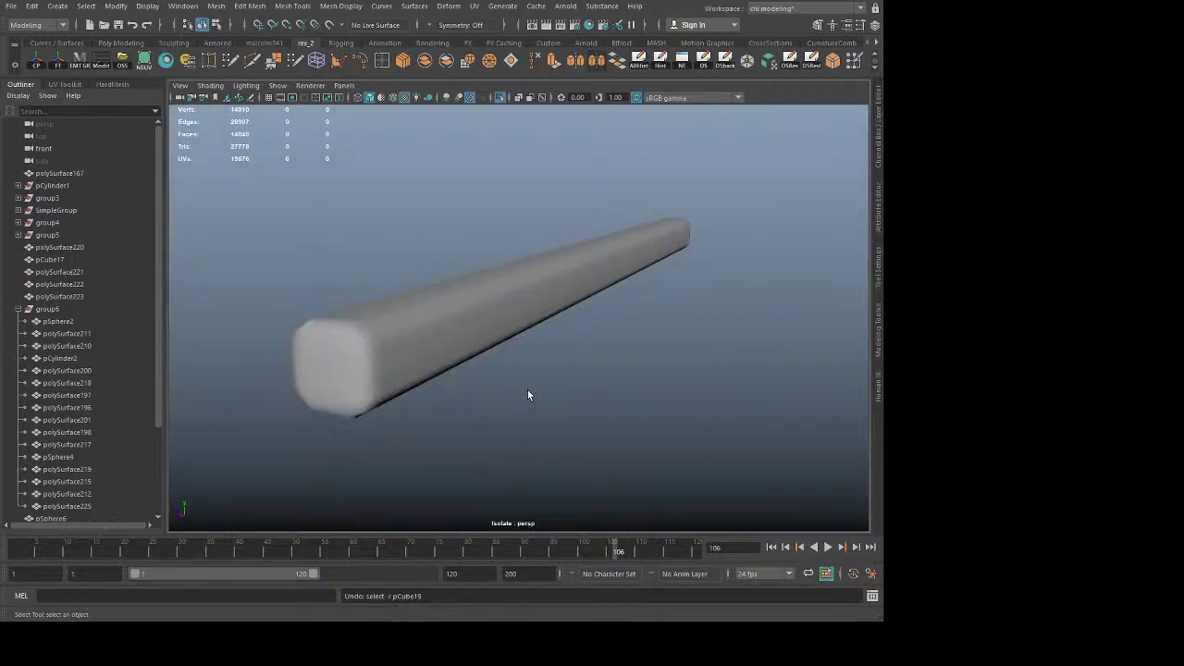
pyautogui.click(471, 353)
pyautogui.keyDown('alt'); pyautogui.moveTo(455, 370); pyautogui.dragTo(586, 409); pyautogui.keyUp('alt')
pyautogui.press('w')
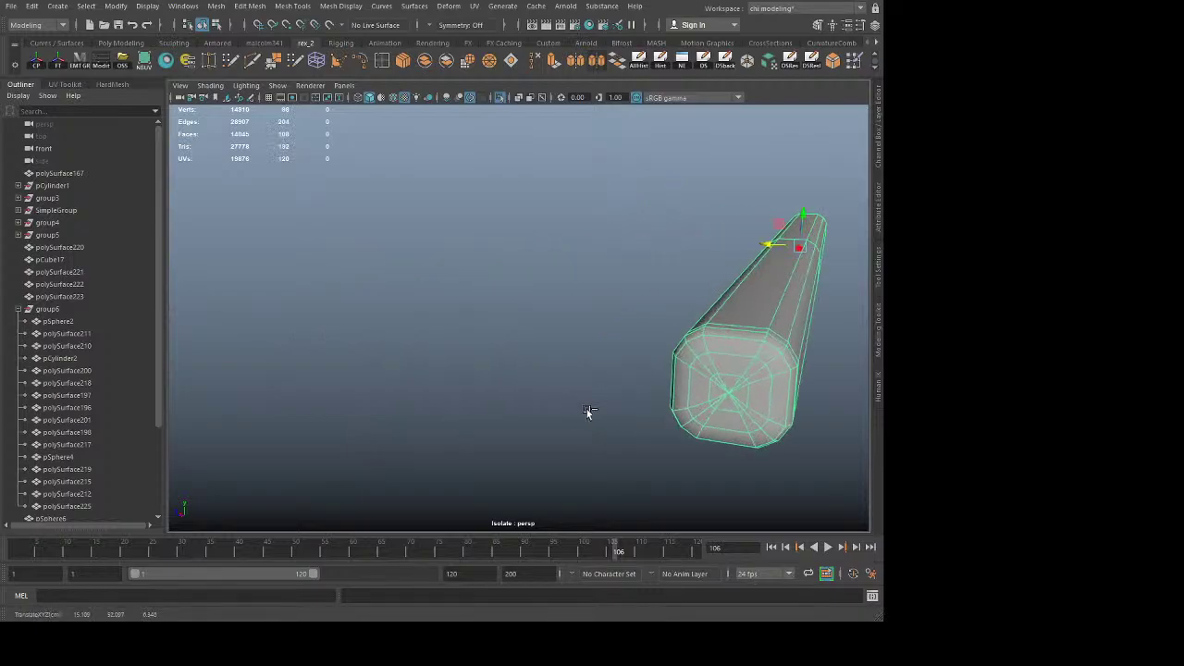
pyautogui.hotkey('ctrl', 'z')
pyautogui.press('q')
pyautogui.click(533, 408)
# Step: Try to connect the edge ring across the bar's upper side, and undo it
pyautogui.click(482, 343)
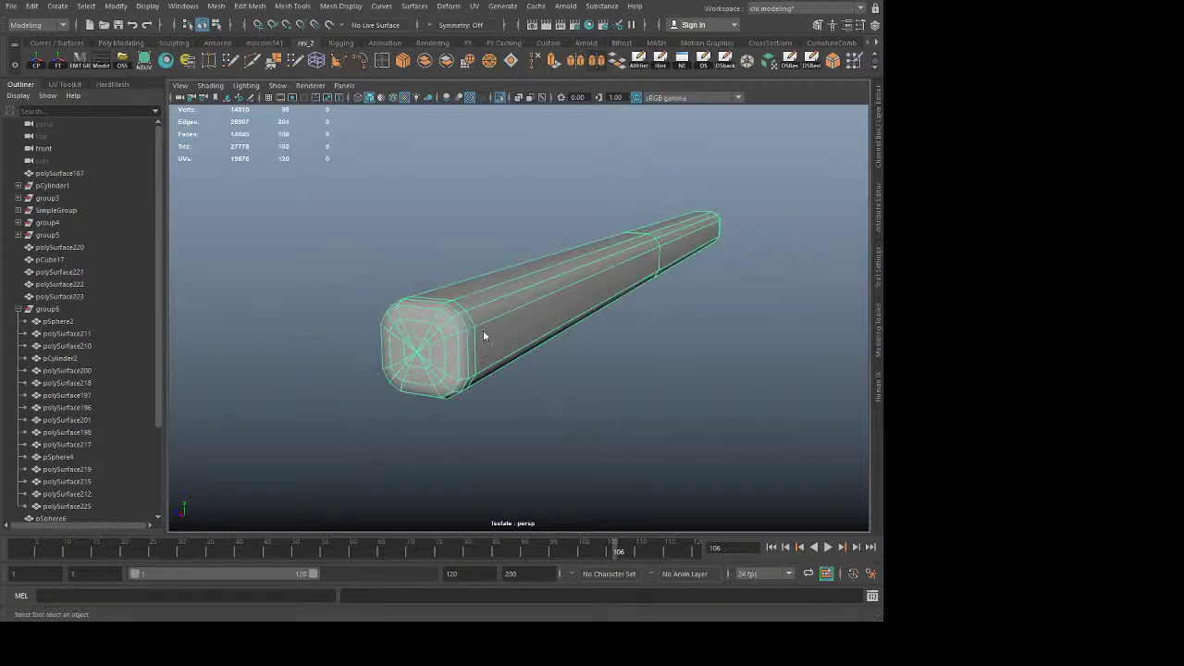
pyautogui.press('F10')
pyautogui.doubleClick(420, 324)
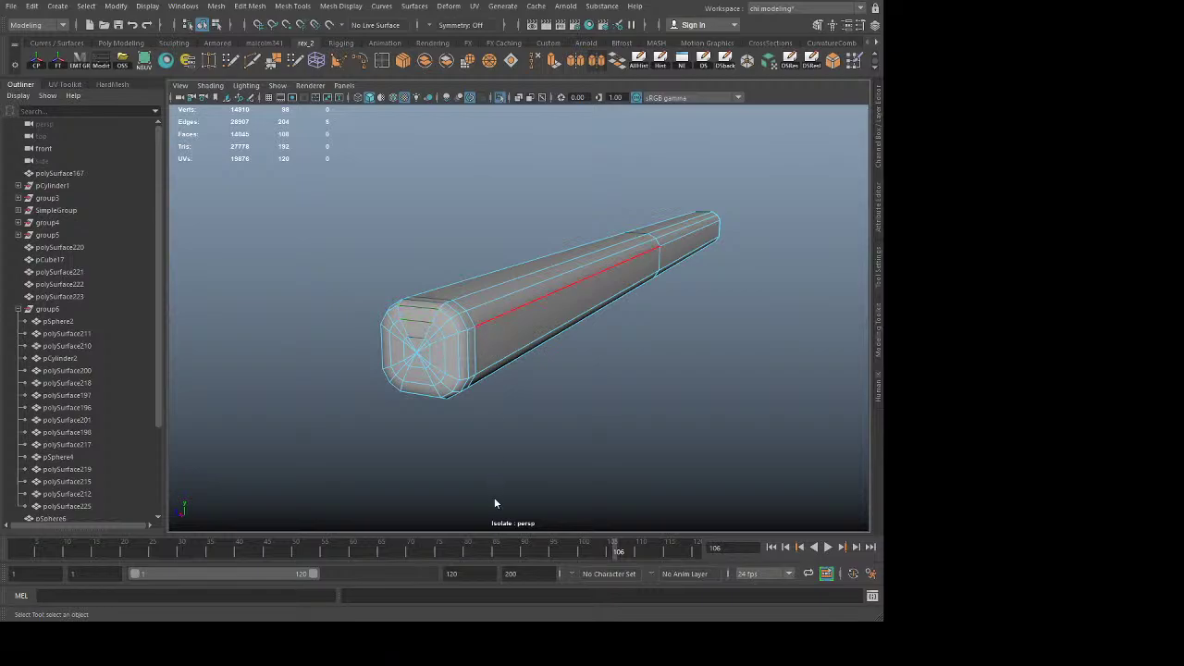
pyautogui.keyDown('shift'); pyautogui.moveTo(494, 498); pyautogui.dragTo(492, 515, button='right'); pyautogui.keyUp('shift')
pyautogui.click(523, 398)
pyautogui.hotkey('ctrl', 'z')
pyautogui.hotkey('ctrl', 'z')
pyautogui.press('F8')
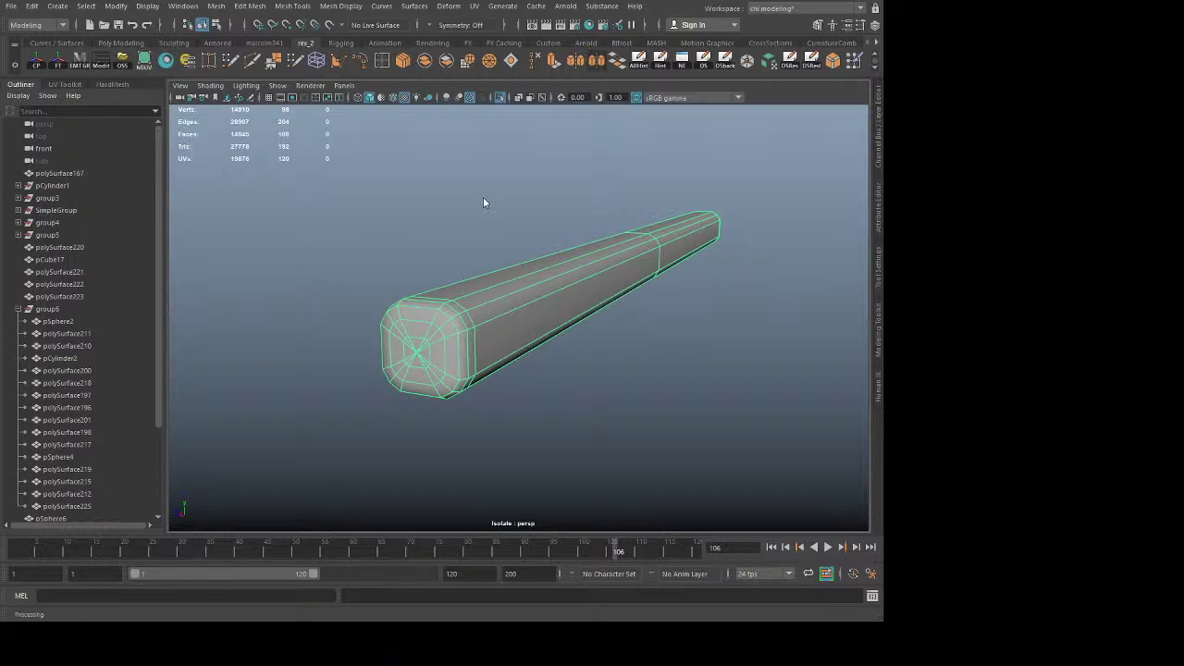
# Step: Connect the edge rings across the bar's four flat sides to add a lengthwise edge through the middle of each
pyautogui.press('F10')
pyautogui.keyDown('shift'); pyautogui.doubleClick(420, 311); pyautogui.keyUp('shift')
pyautogui.press('g')
pyautogui.click(415, 373)
pyautogui.keyDown('shift'); pyautogui.doubleClick(416, 382); pyautogui.keyUp('shift')
pyautogui.press('g')
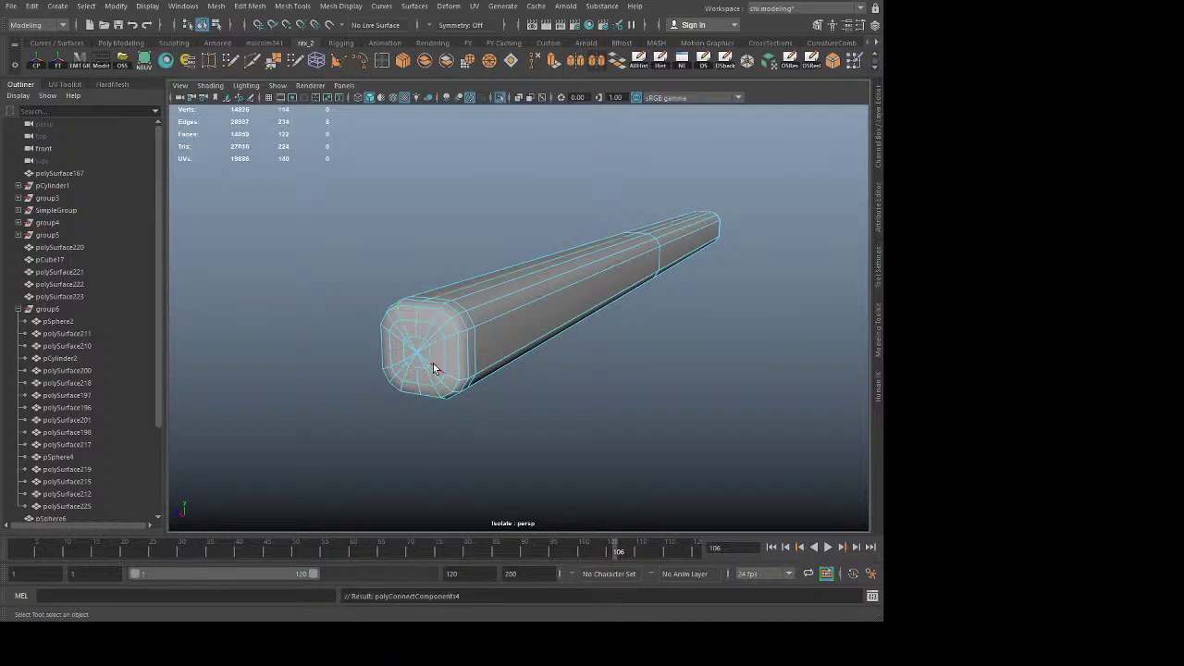
pyautogui.click(432, 359)
pyautogui.keyDown('shift'); pyautogui.doubleClick(440, 359); pyautogui.keyUp('shift')
pyautogui.press('g')
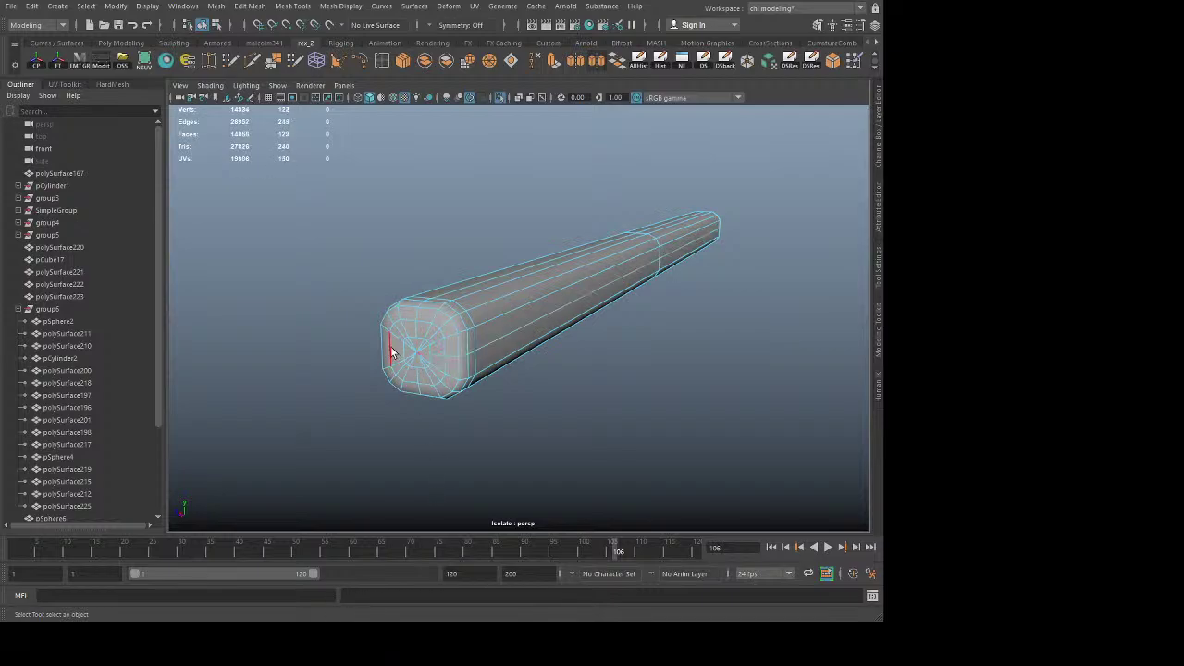
pyautogui.click(383, 347)
pyautogui.keyDown('shift'); pyautogui.doubleClick(390, 359); pyautogui.keyUp('shift')
pyautogui.keyDown('ctrl'); pyautogui.click(389, 363); pyautogui.keyUp('ctrl')
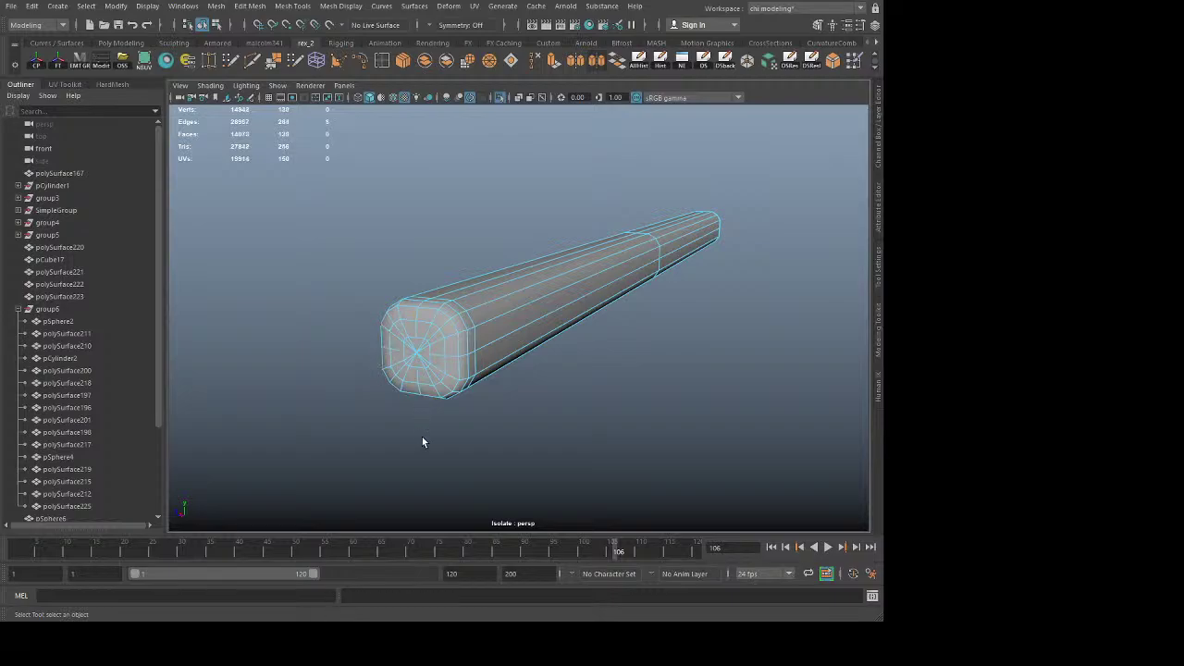
# Step: Connect the innermost ring's four new midpoint vertices through the centre vertex on the bar's near end, vertically and horizontally
pyautogui.moveTo(388, 325); pyautogui.dragTo(377, 324, button='right')
pyautogui.click(415, 339)
pyautogui.keyDown('shift'); pyautogui.click(416, 353); pyautogui.keyUp('shift')
pyautogui.keyDown('shift'); pyautogui.click(417, 364); pyautogui.keyUp('shift')
pyautogui.press('g')
pyautogui.click(429, 352)
pyautogui.keyDown('shift'); pyautogui.click(416, 352); pyautogui.keyUp('shift')
pyautogui.keyDown('shift'); pyautogui.click(405, 351); pyautogui.keyUp('shift')
pyautogui.press('g')
# Step: Connect the four side-midpoint vertices on the bar's opposite end cap to its centre vertex, and return to object selection
pyautogui.moveTo(738, 196); pyautogui.dragTo(683, 257)
pyautogui.press('f')
pyautogui.keyDown('alt'); pyautogui.moveTo(764, 301); pyautogui.dragTo(516, 335); pyautogui.keyUp('alt')
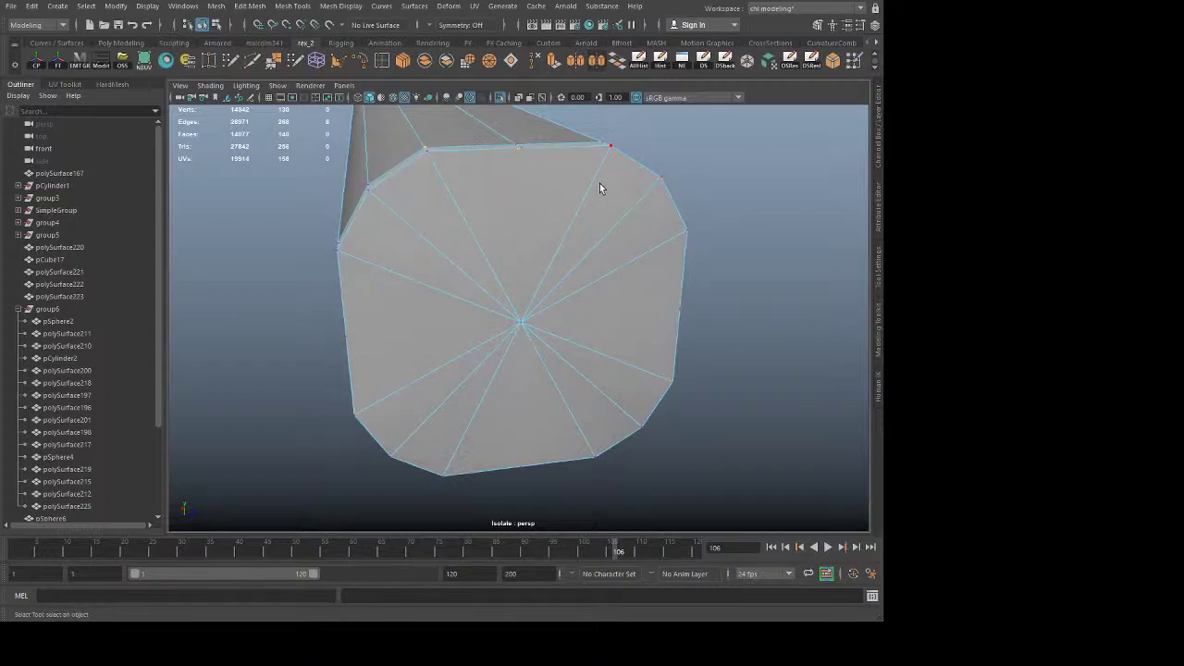
pyautogui.keyDown('shift'); pyautogui.click(522, 321); pyautogui.keyUp('shift')
pyautogui.press('g')
pyautogui.click(522, 323)
pyautogui.keyDown('shift'); pyautogui.click(521, 466); pyautogui.keyUp('shift')
pyautogui.keyDown('shift'); pyautogui.click(347, 336); pyautogui.keyUp('shift')
pyautogui.press('g')
pyautogui.click(526, 329)
pyautogui.keyDown('shift'); pyautogui.click(668, 320); pyautogui.keyUp('shift')
pyautogui.press('g')
pyautogui.click(526, 444)
pyautogui.click(522, 324)
pyautogui.hotkey('ctrl', 'shift', 'c')
pyautogui.moveTo(601, 256); pyautogui.dragTo(772, 190, button='right')
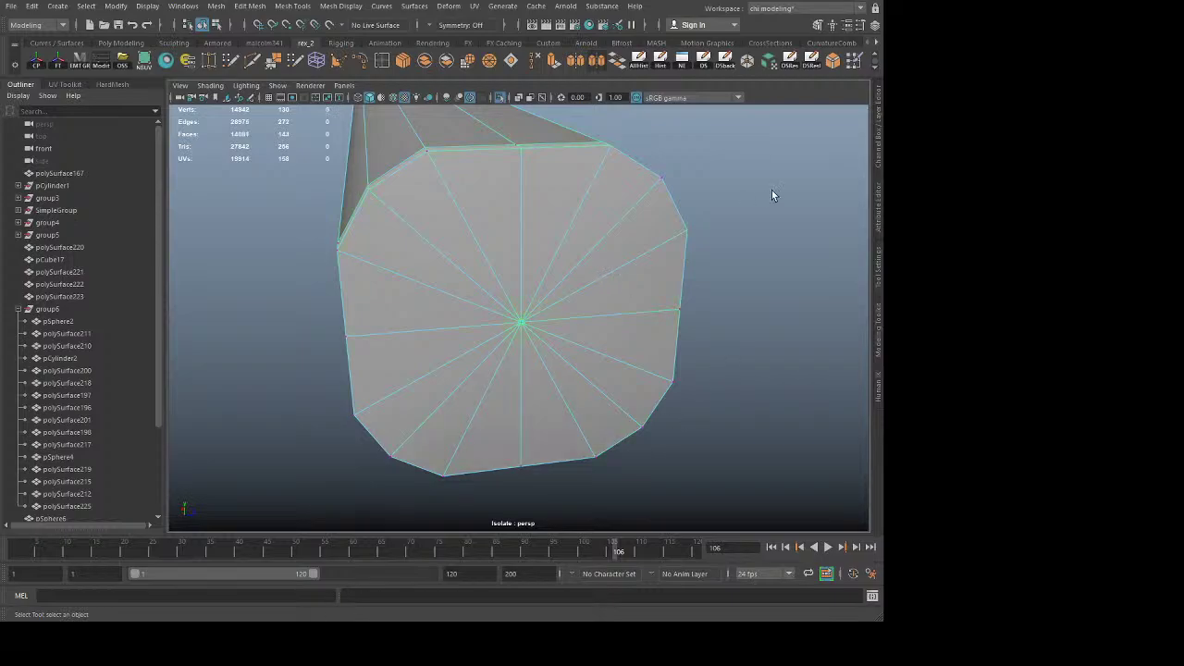
pyautogui.click(772, 189)
# Step: Check the reconnected end cap in smooth mesh preview, and return to the unsmoothed display
pyautogui.scroll(-5, 535, 319)
pyautogui.keyDown('alt'); pyautogui.moveTo(529, 319); pyautogui.dragTo(548, 304); pyautogui.keyUp('alt')
pyautogui.click(547, 304)
pyautogui.press('3')
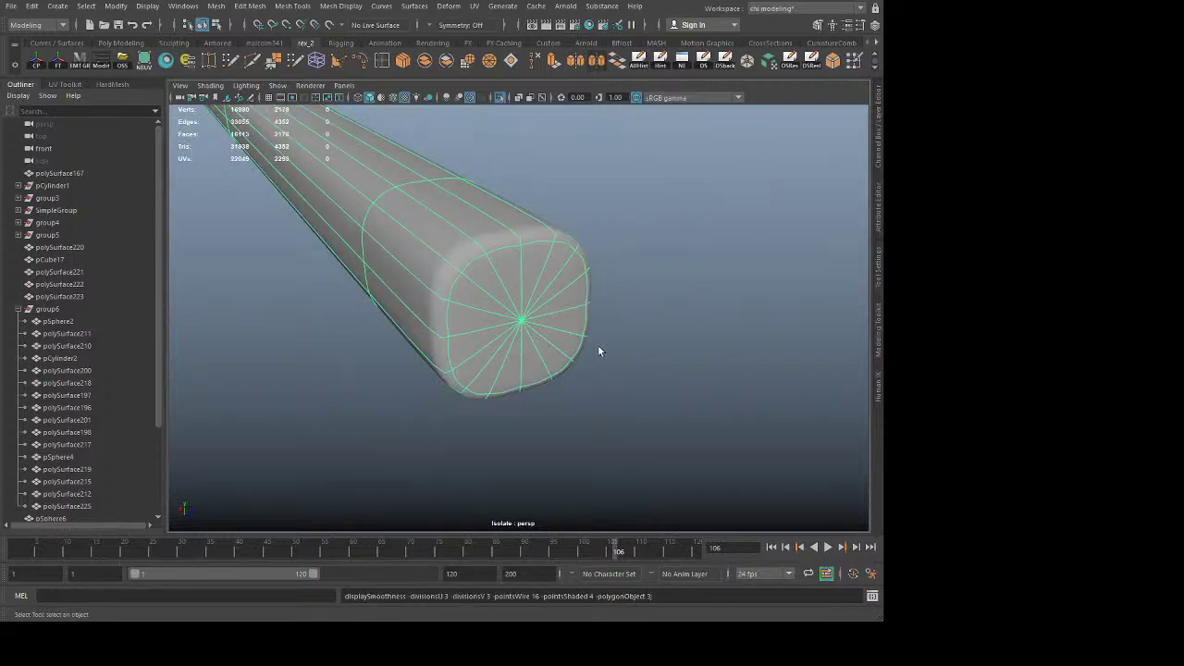
pyautogui.press('1')
# Step: Extrude all sixteen triangular faces of the end cap and scale them slightly inward to form a narrow border ring
pyautogui.press('F11')
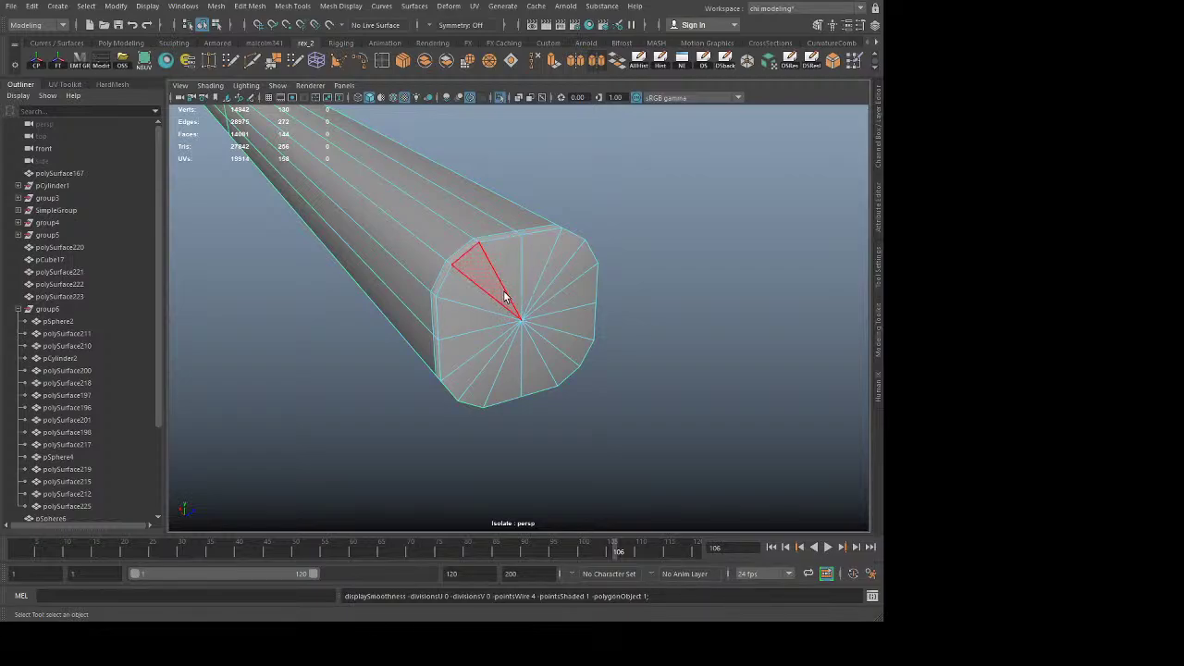
pyautogui.click(501, 277)
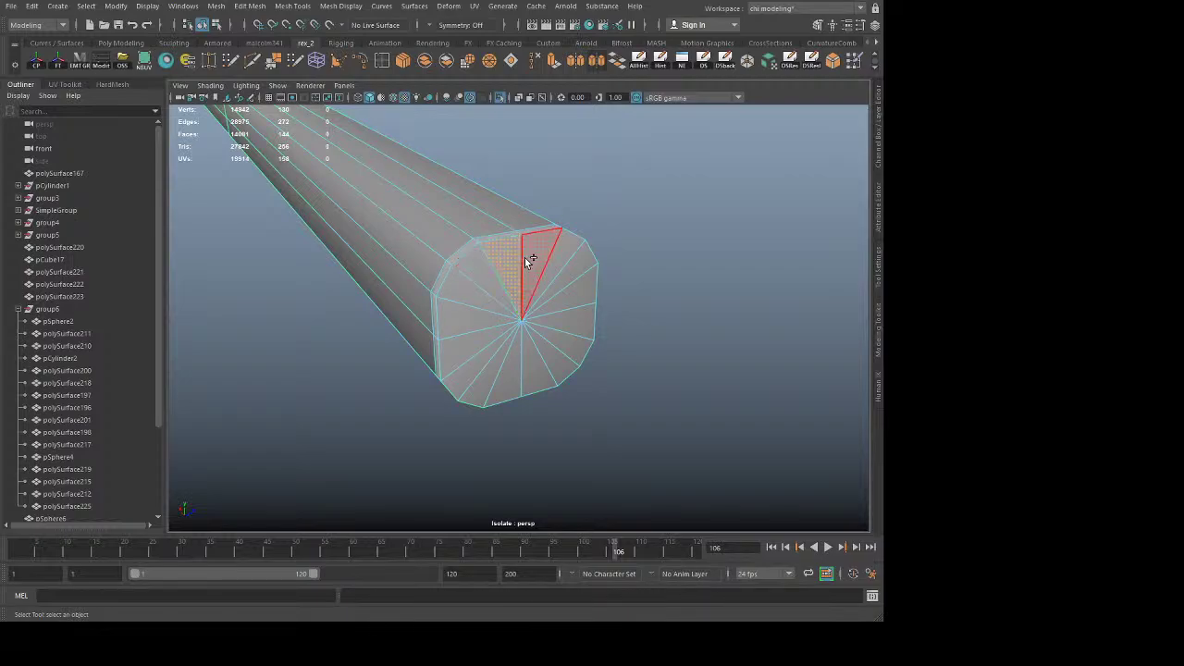
pyautogui.keyDown('shift'); pyautogui.click(532, 259); pyautogui.keyUp('shift')
pyautogui.moveTo(556, 262)
pyautogui.keyDown('shift'); pyautogui.mouseDown()
pyautogui.moveTo(558, 331)
pyautogui.moveTo(499, 277)
pyautogui.moveTo(536, 314)
pyautogui.mouseUp(); pyautogui.keyUp('shift')
pyautogui.hotkey('ctrl', 'e')
pyautogui.press('r')
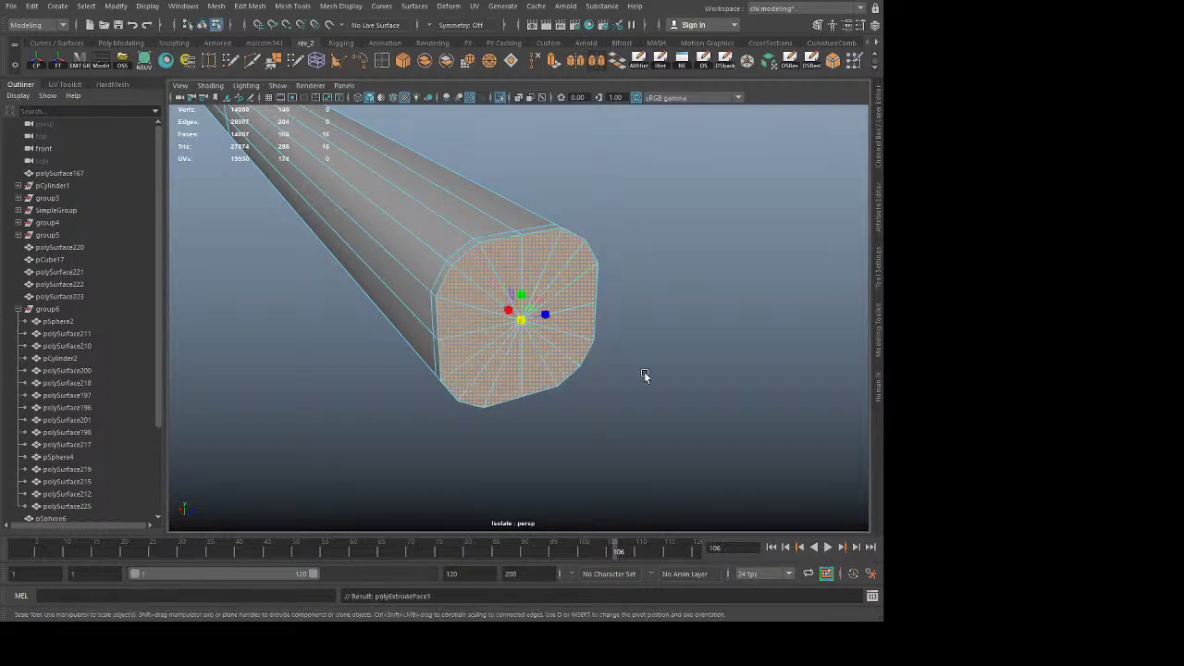
pyautogui.moveTo(711, 407)
pyautogui.mouseDown(button='middle')
pyautogui.moveTo(638, 407)
pyautogui.moveTo(699, 421)
pyautogui.mouseUp(button='middle')
pyautogui.press('q')
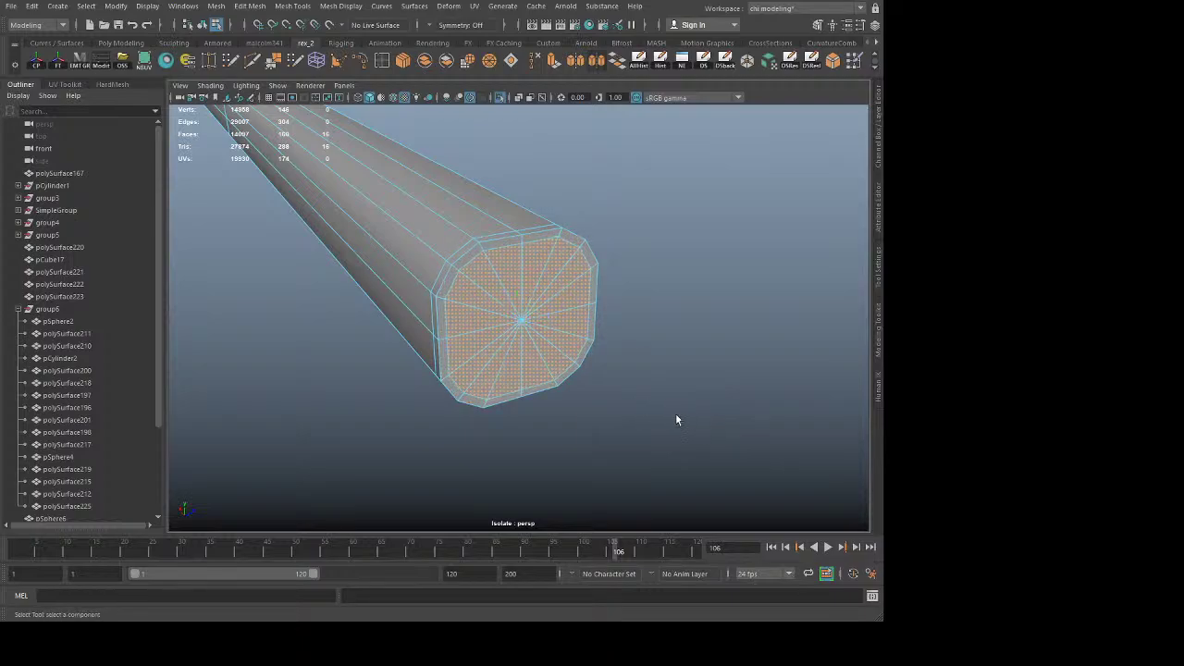
# Step: Extrude the end cap faces again and scale them inward to about half the cap's width as an inner ring
pyautogui.press('r')
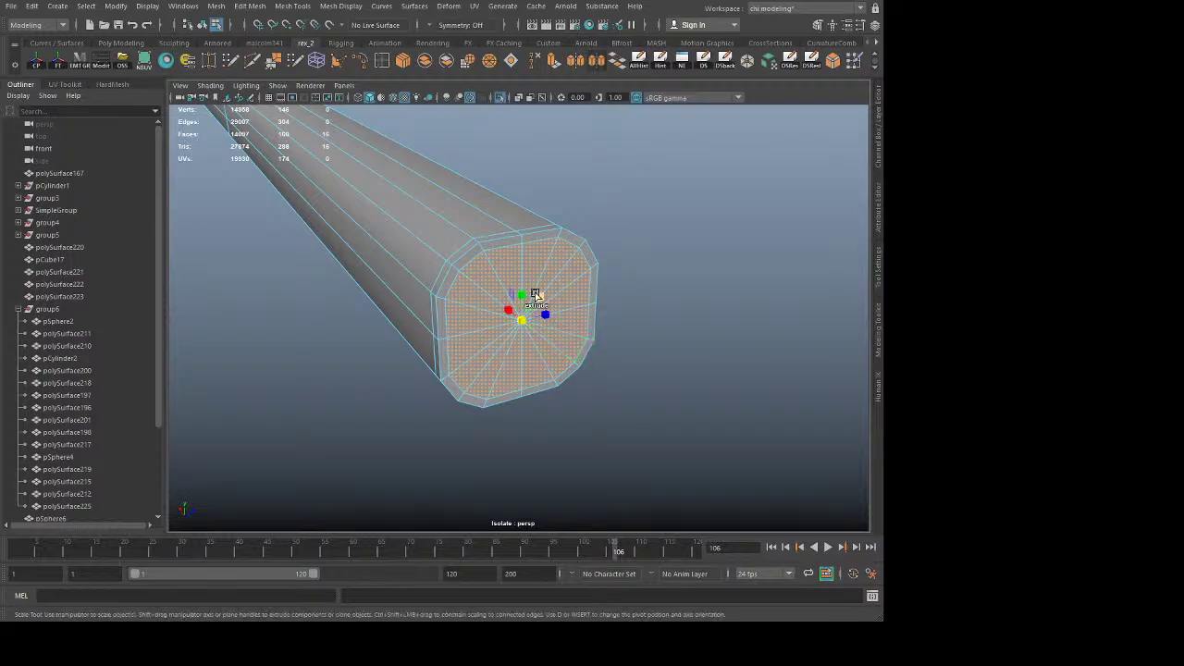
pyautogui.keyDown('shift'); pyautogui.moveTo(542, 296); pyautogui.dragTo(539, 301); pyautogui.keyUp('shift')
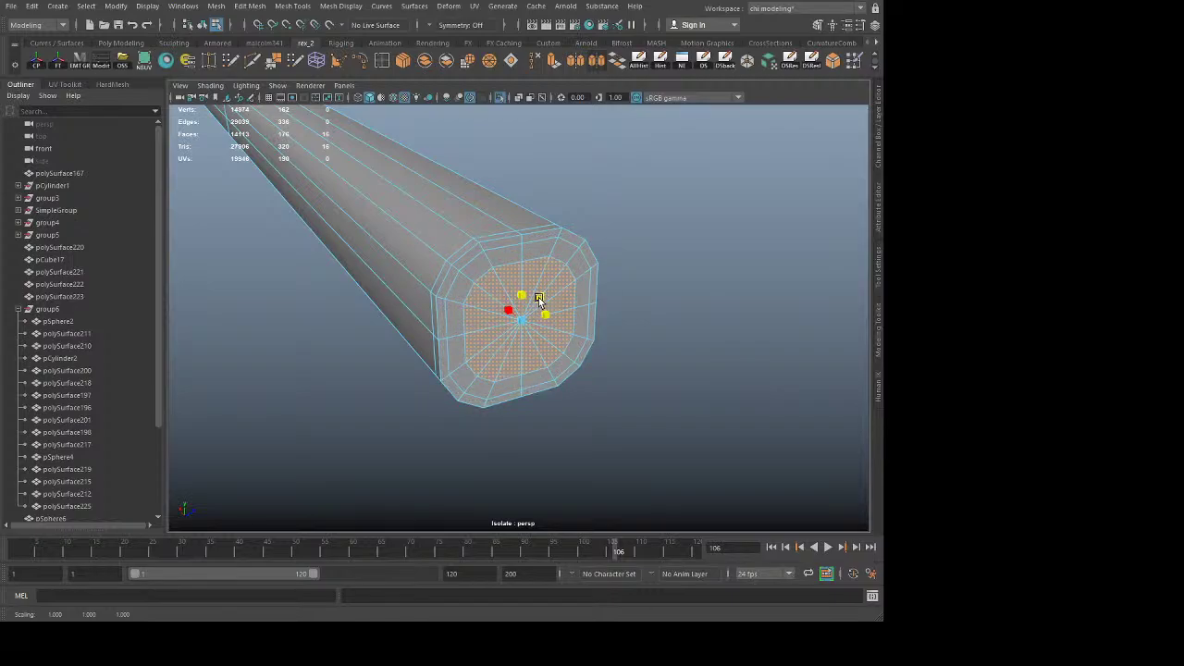
pyautogui.moveTo(540, 300); pyautogui.dragTo(542, 300)
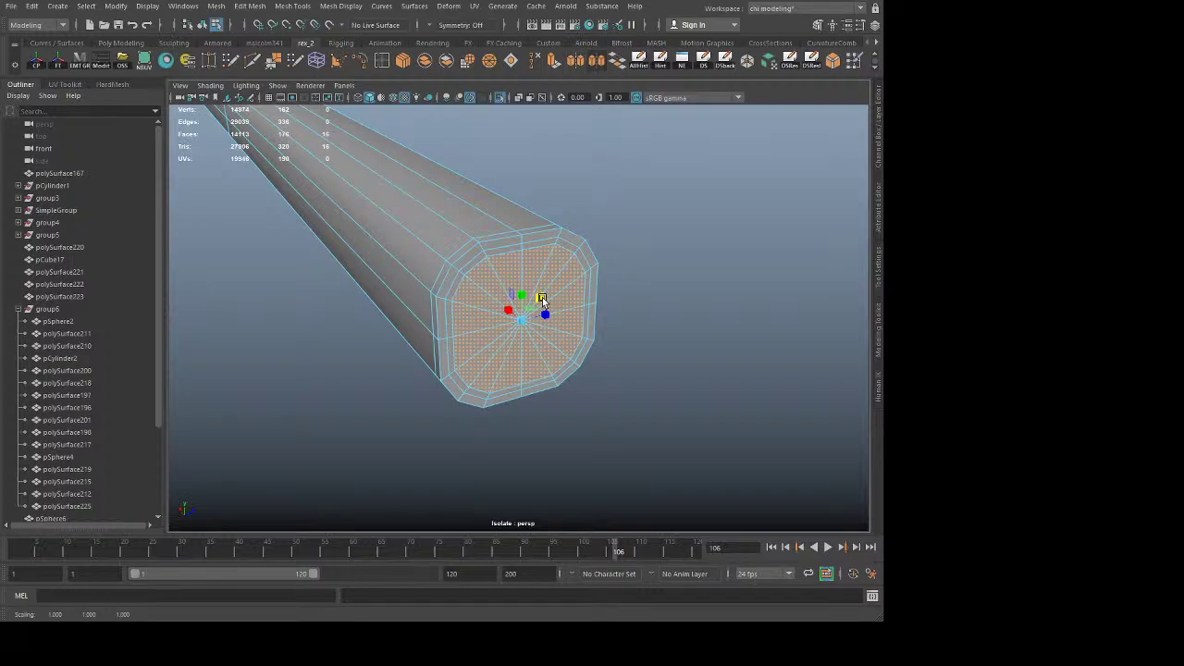
pyautogui.press('q')
pyautogui.press('r')
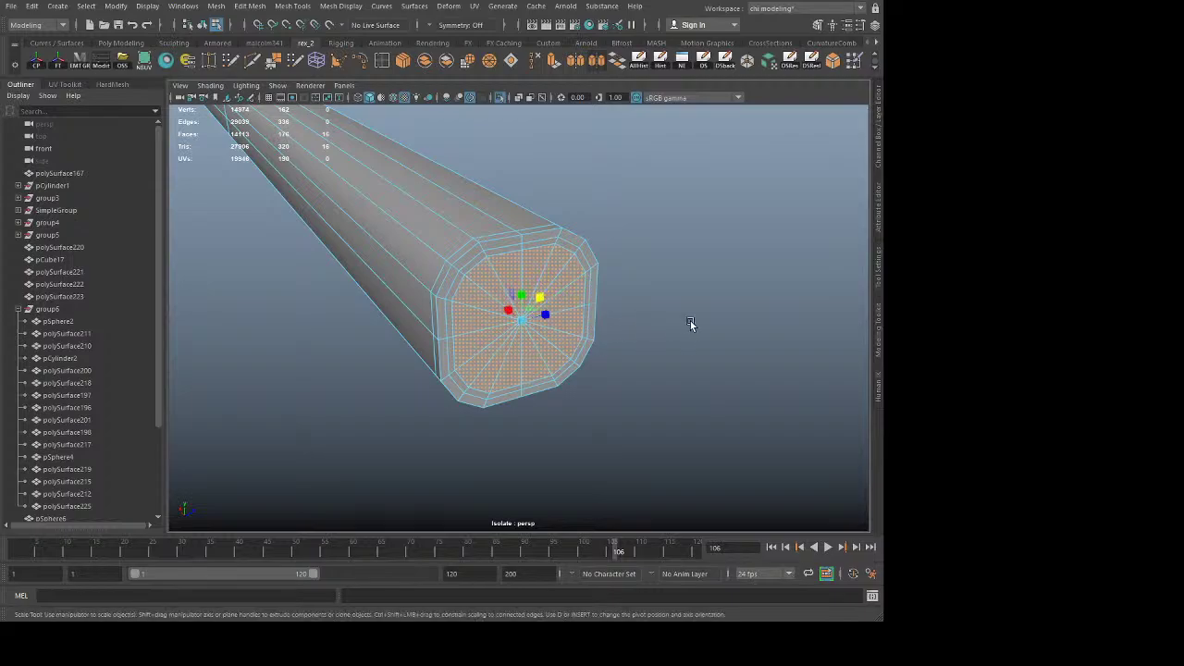
pyautogui.moveTo(690, 320); pyautogui.dragTo(668, 315, button='middle')
pyautogui.press('q')
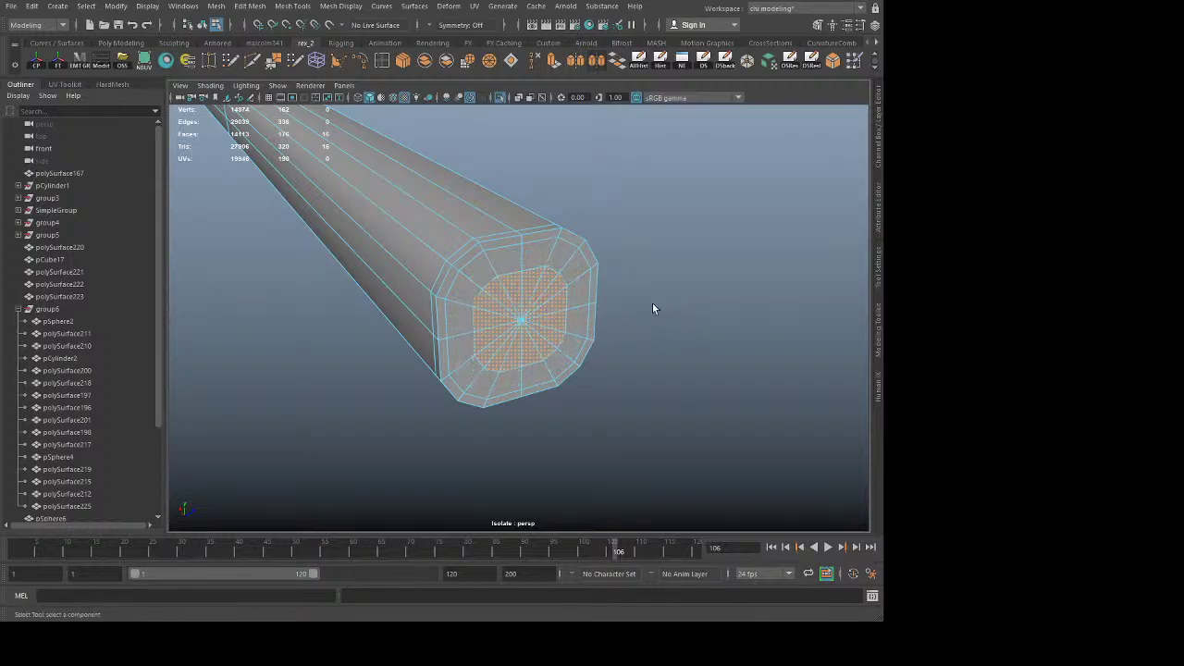
pyautogui.click(651, 303)
pyautogui.press('F8')
# Step: Check the end cap with its inset rings in smooth mesh preview, and switch the preview off
pyautogui.click(681, 170)
pyautogui.click(512, 274)
pyautogui.press('3')
pyautogui.click(662, 318)
pyautogui.click(523, 297)
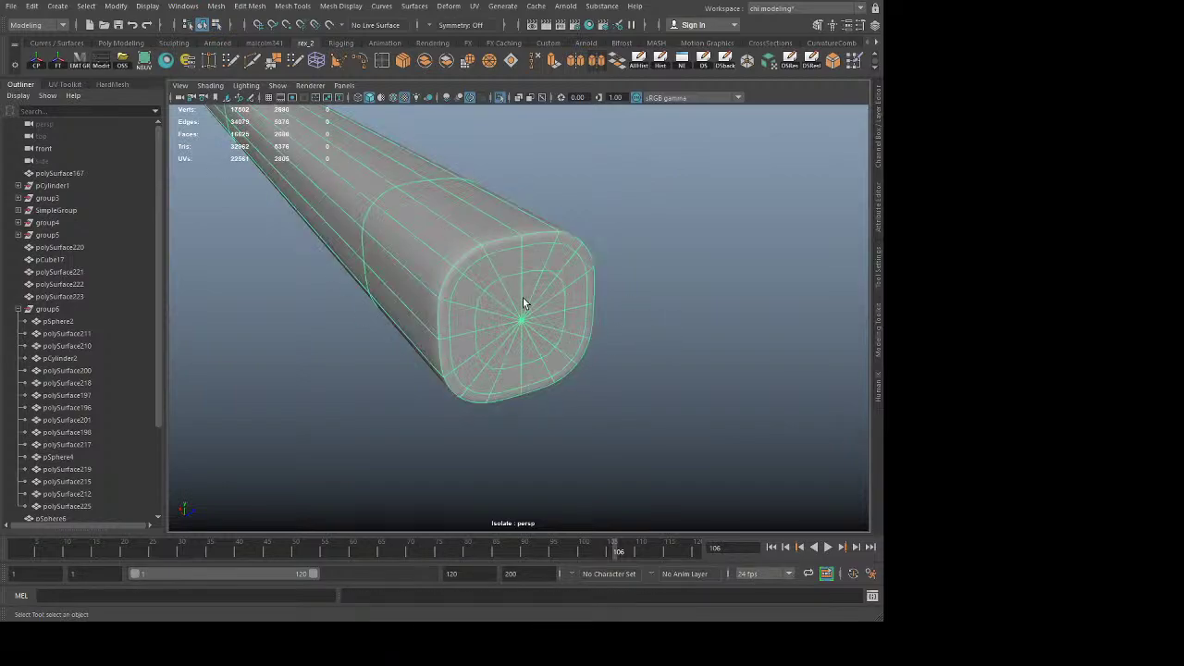
pyautogui.press('1')
# Step: Try duplicating the bar alongside itself and applying Smooth to the original
pyautogui.scroll(-4, 522, 306)
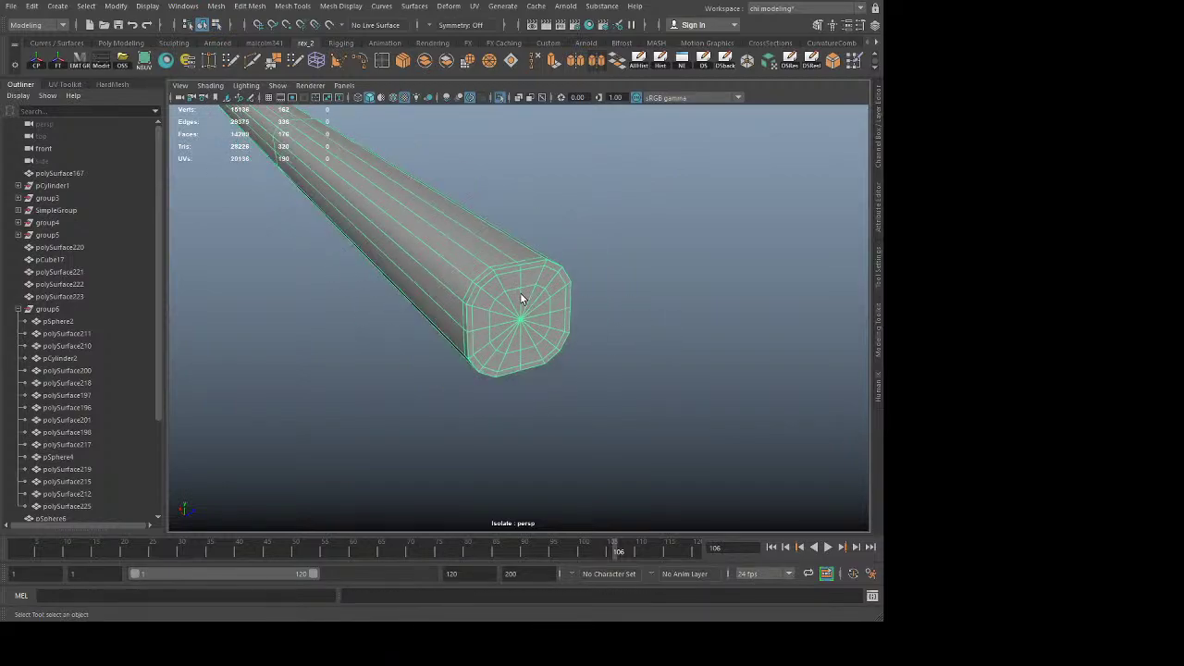
pyautogui.press('w')
pyautogui.scroll(-2, 435, 223)
pyautogui.keyDown('shift'); pyautogui.moveTo(436, 223); pyautogui.dragTo(346, 244); pyautogui.keyUp('shift')
pyautogui.press('q')
pyautogui.click(535, 332)
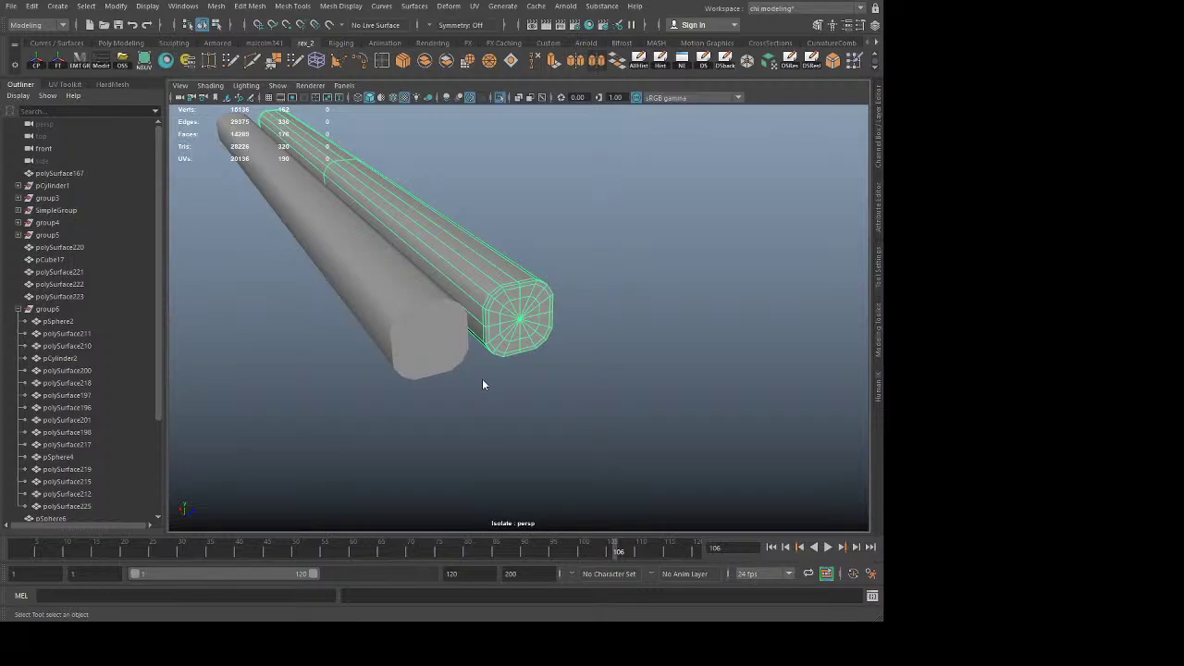
pyautogui.press('g')
pyautogui.press('g')
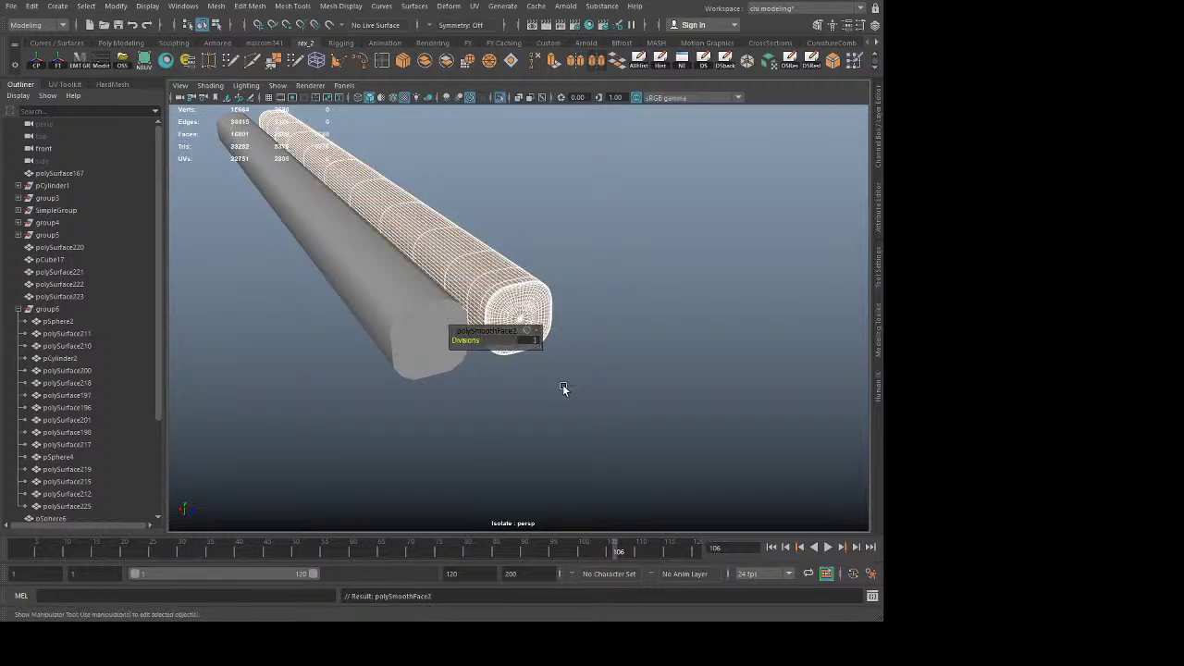
# Step: Undo the smoothing and duplication of the bar
pyautogui.hotkey('ctrl', 'z')
pyautogui.hotkey('ctrl', 'z')
pyautogui.hotkey('ctrl', 'z')
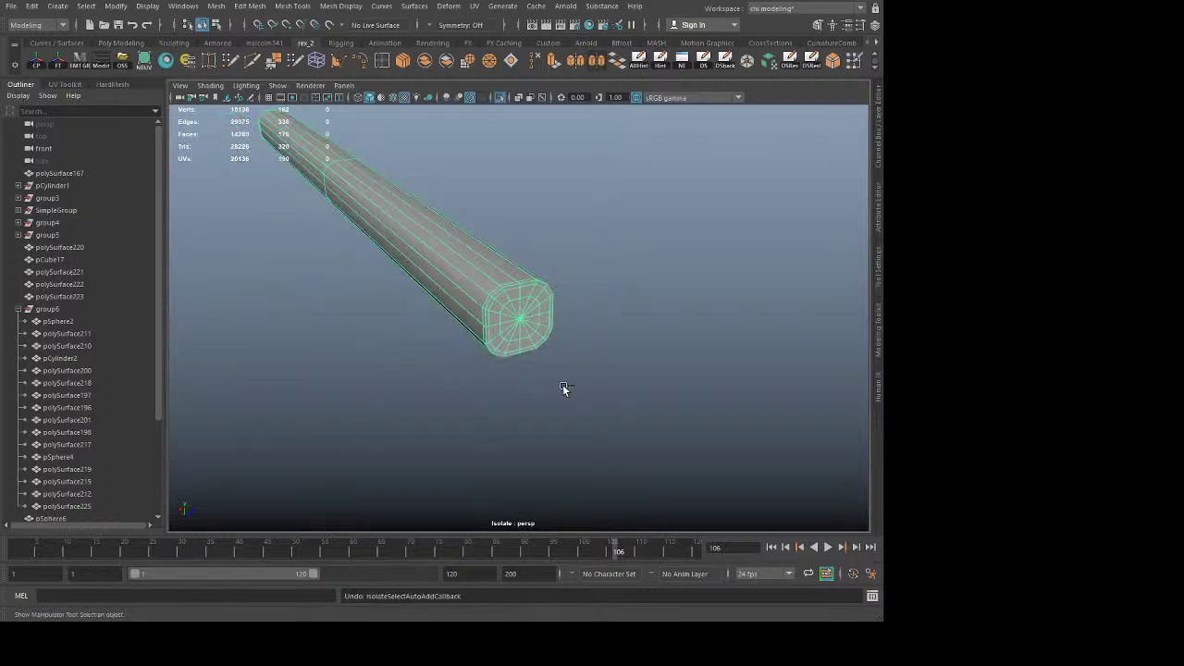
pyautogui.hotkey('ctrl', 'z')
pyautogui.press('q')
pyautogui.hotkey('ctrl', 'z')
pyautogui.hotkey('ctrl', 'z')
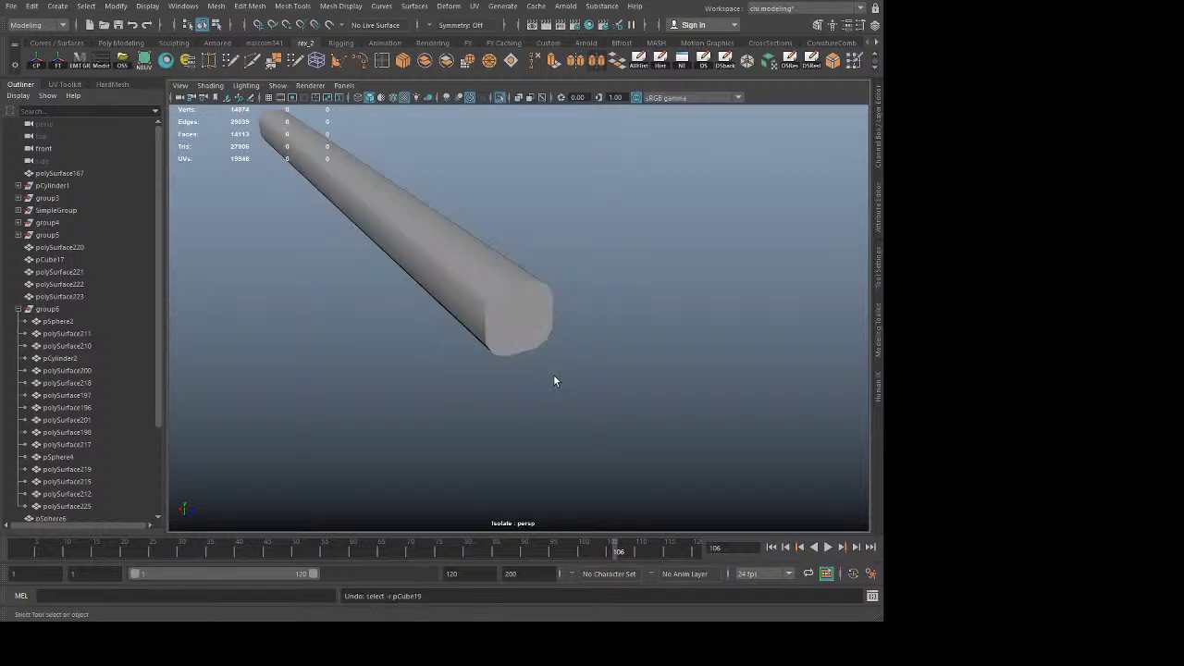
# Step: Try moving the bar sideways, and undo the move
pyautogui.click(523, 335)
pyautogui.press('w')
pyautogui.moveTo(572, 360); pyautogui.dragTo(532, 375, button='middle')
pyautogui.hotkey('ctrl', 'z')
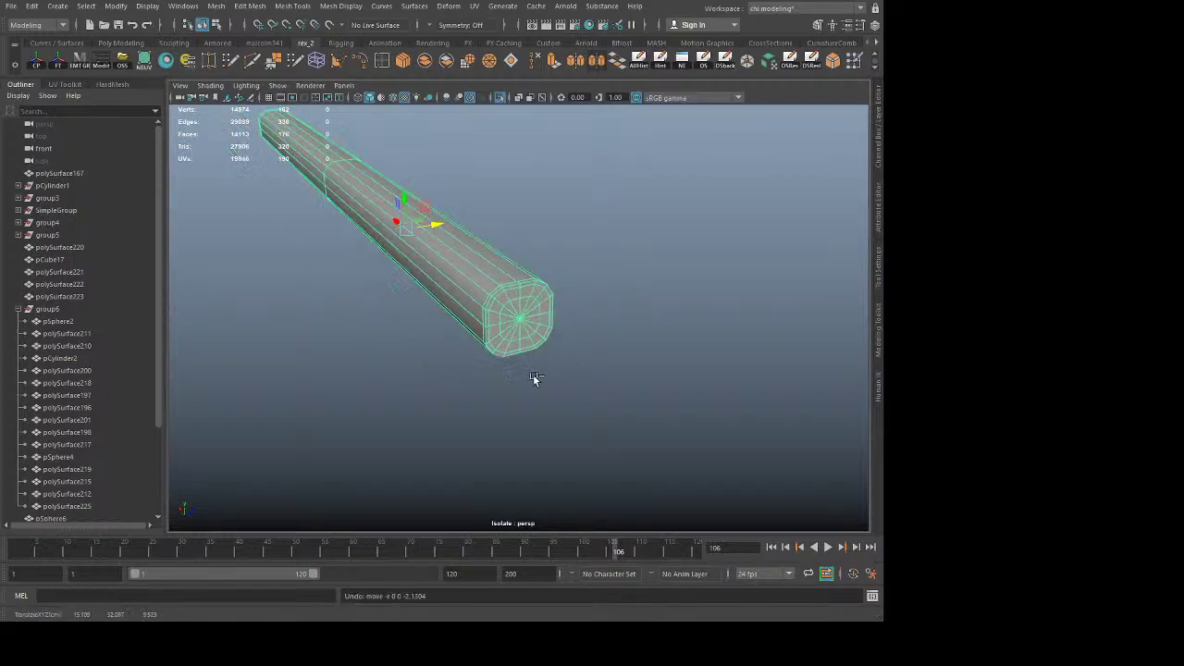
pyautogui.press('q')
# Step: Select the four lengthwise edge loops running through the middle of the bar's flat sides
pyautogui.scroll(5, 565, 389)
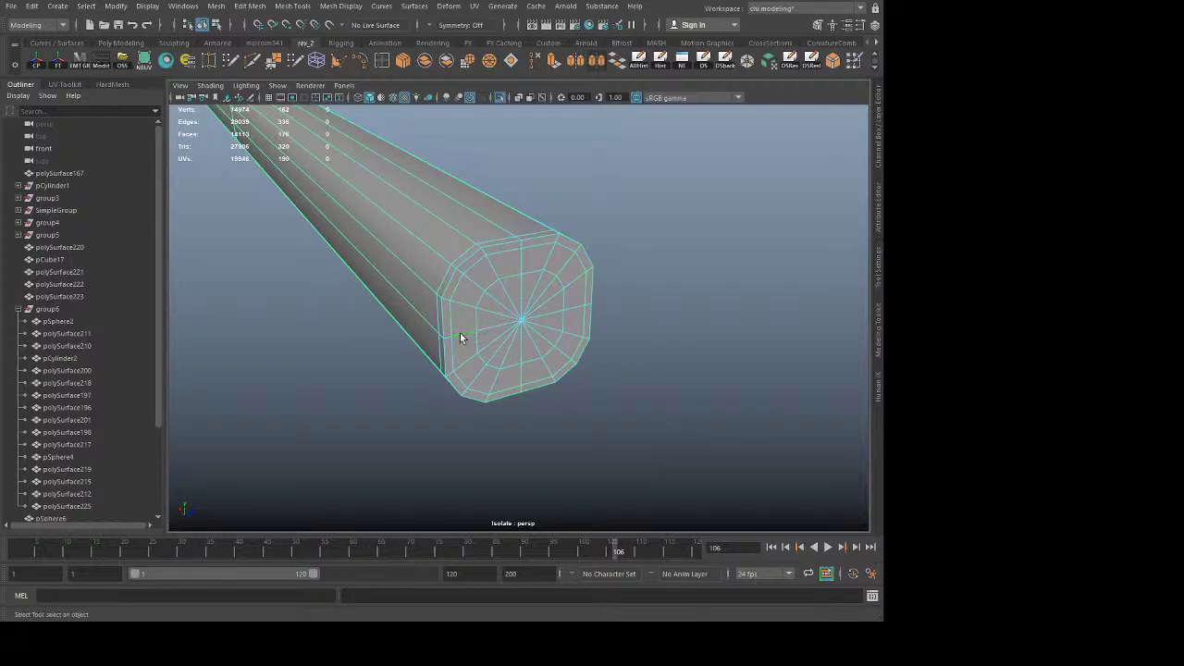
pyautogui.doubleClick(459, 332)
pyautogui.keyDown('shift'); pyautogui.doubleClick(519, 259); pyautogui.keyUp('shift')
pyautogui.keyDown('shift'); pyautogui.doubleClick(571, 312); pyautogui.keyUp('shift')
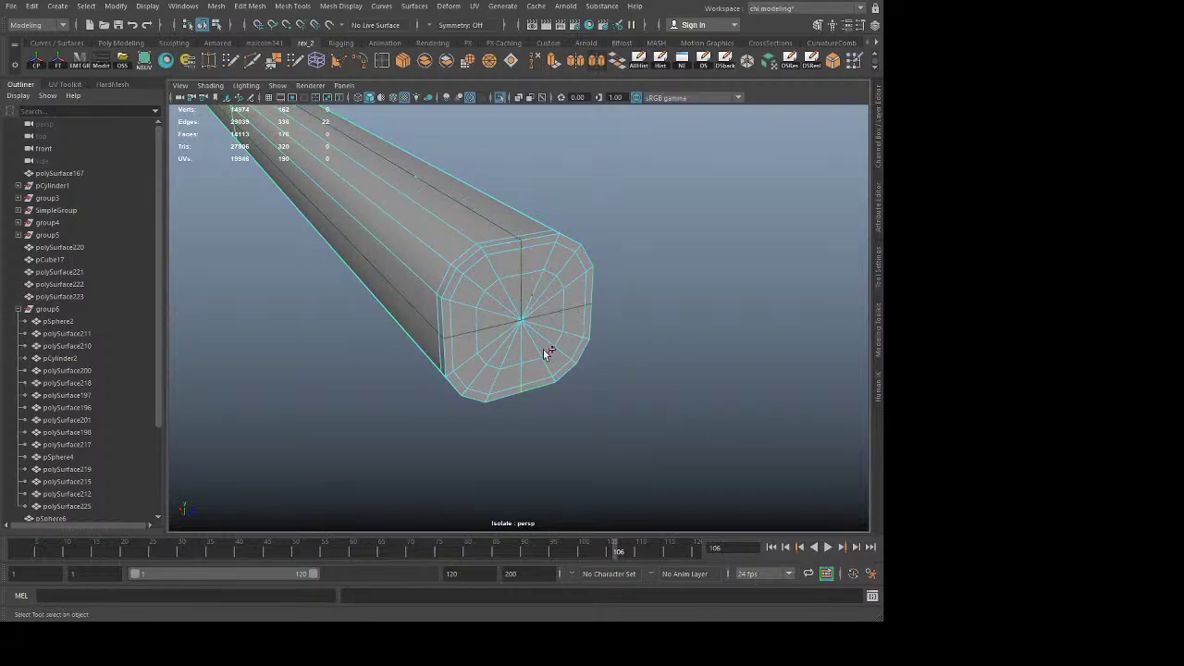
pyautogui.keyDown('shift'); pyautogui.doubleClick(523, 368); pyautogui.keyUp('shift')
# Step: Try Edit Edge Flow on all four lengthwise loops, inspect the cross-section from the end, and undo it
pyautogui.press('g')
pyautogui.click(614, 393)
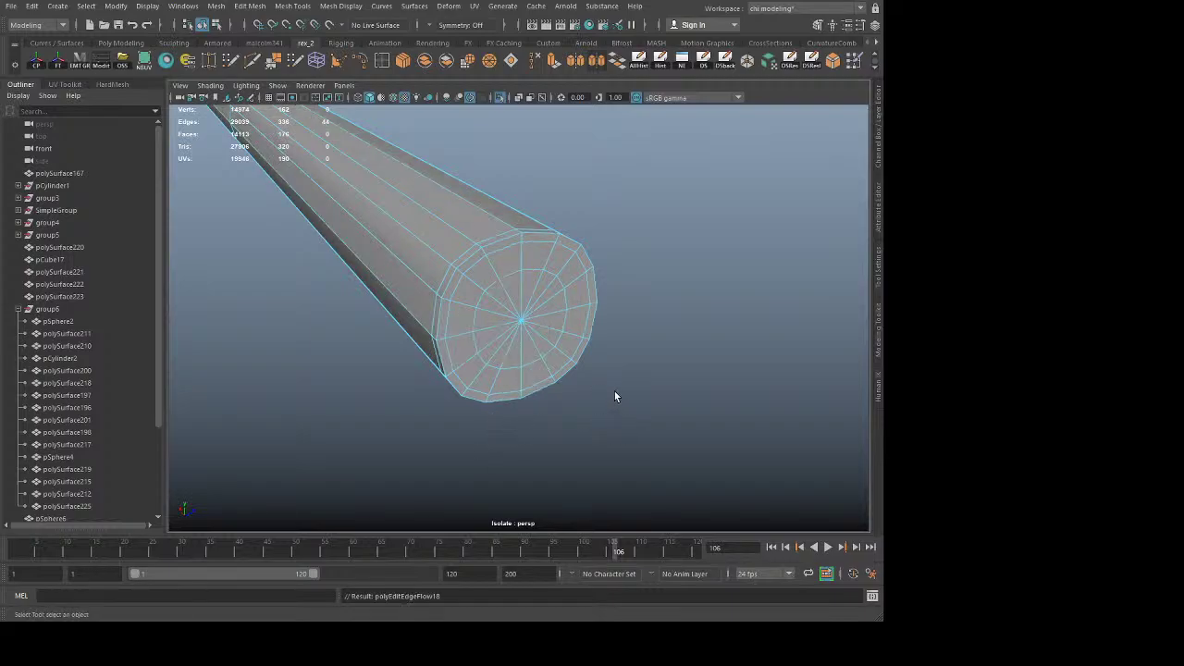
pyautogui.moveTo(524, 275); pyautogui.dragTo(689, 196, button='right')
pyautogui.click(711, 193)
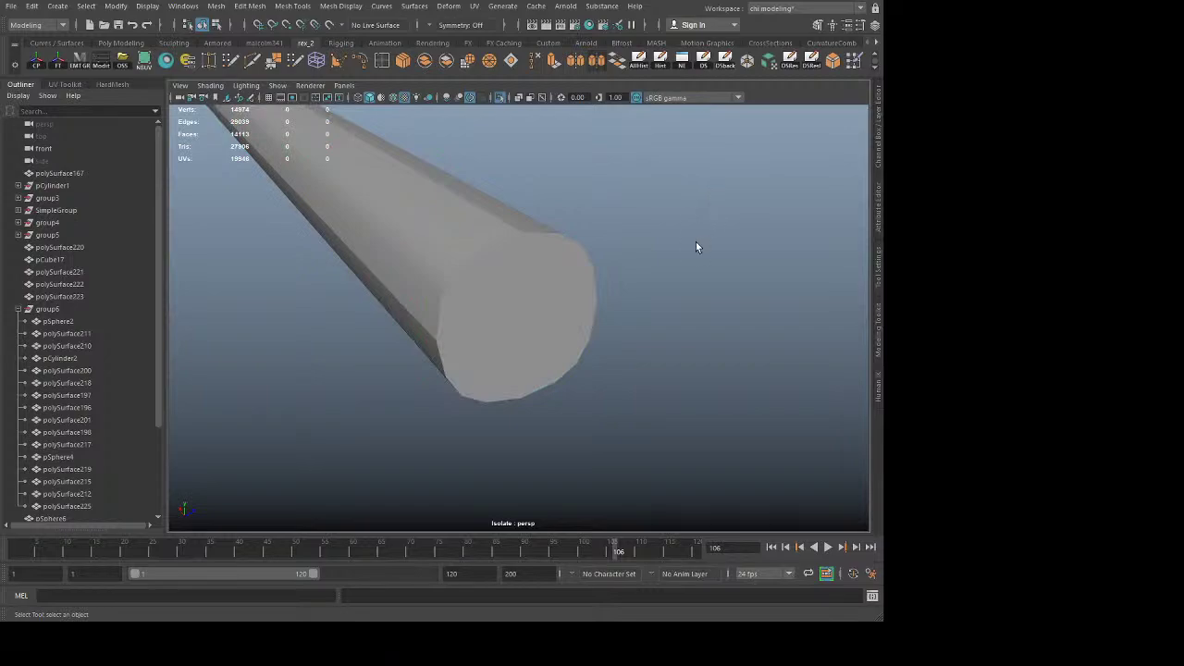
pyautogui.click(491, 299)
pyautogui.keyDown('alt'); pyautogui.moveTo(491, 299); pyautogui.dragTo(519, 343); pyautogui.keyUp('alt')
pyautogui.hotkey('ctrl', 'z')
pyautogui.hotkey('ctrl', 'z')
pyautogui.hotkey('ctrl', 'z')
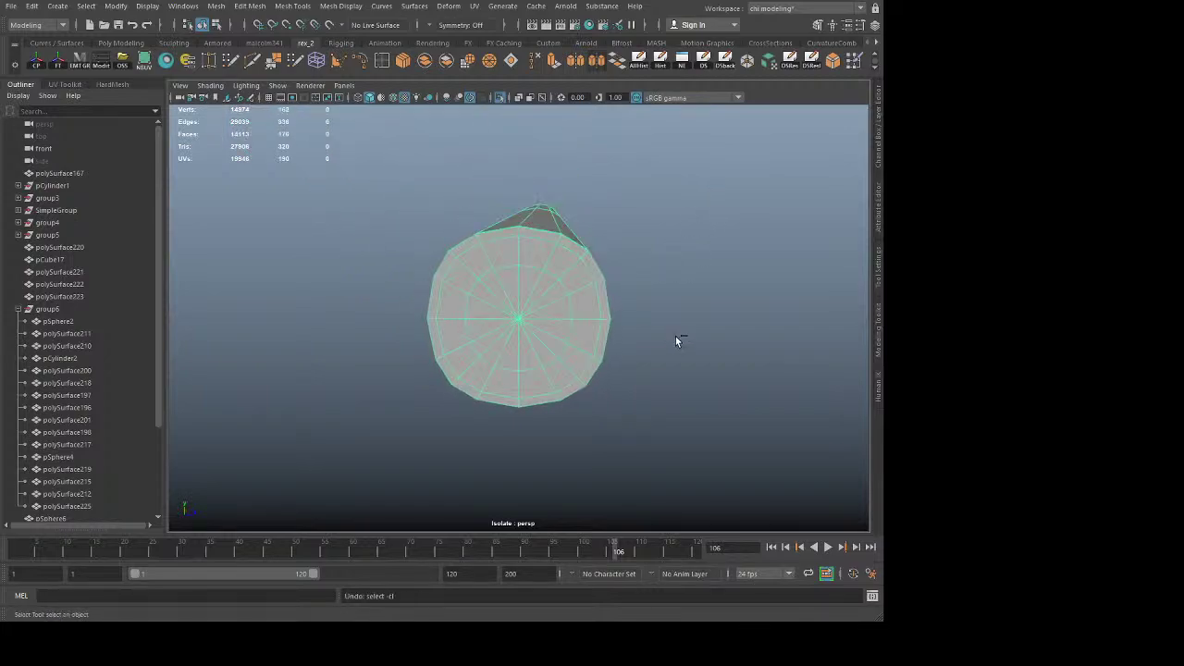
# Step: Leave the right-hand side's loop out of the selection, apply Edit Edge Flow to the other three, and check the smoothed cross-section
pyautogui.keyDown('ctrl'); pyautogui.doubleClick(583, 320); pyautogui.keyUp('ctrl')
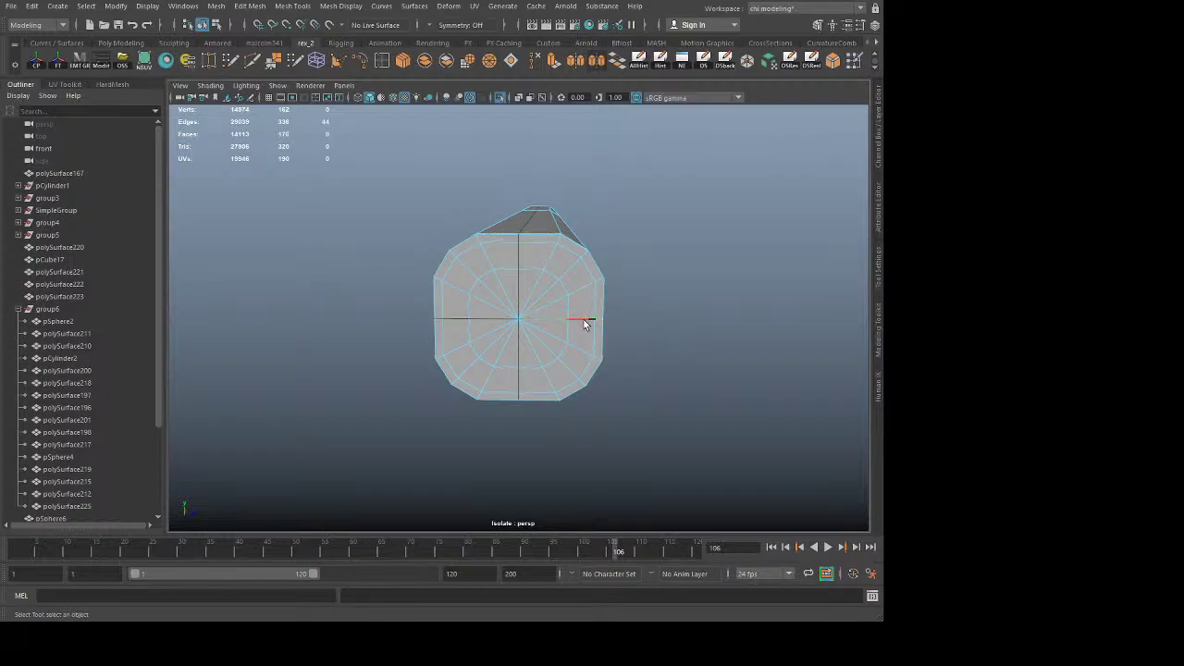
pyautogui.press('g')
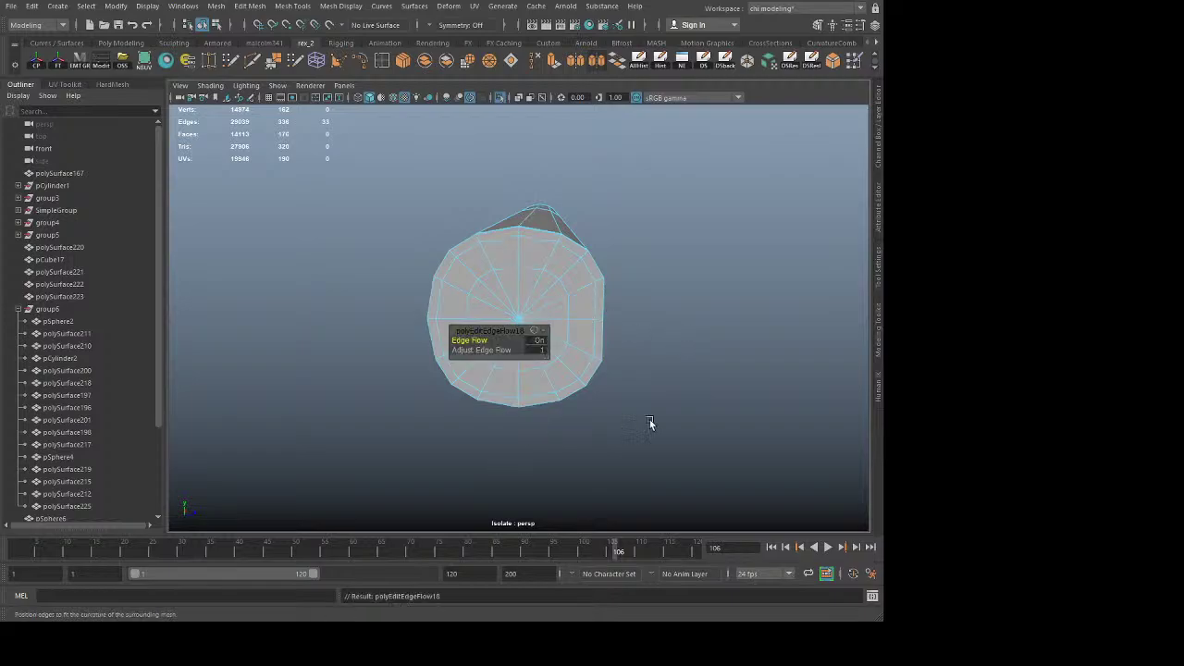
pyautogui.click(676, 372)
pyautogui.moveTo(564, 281); pyautogui.dragTo(716, 205, button='right')
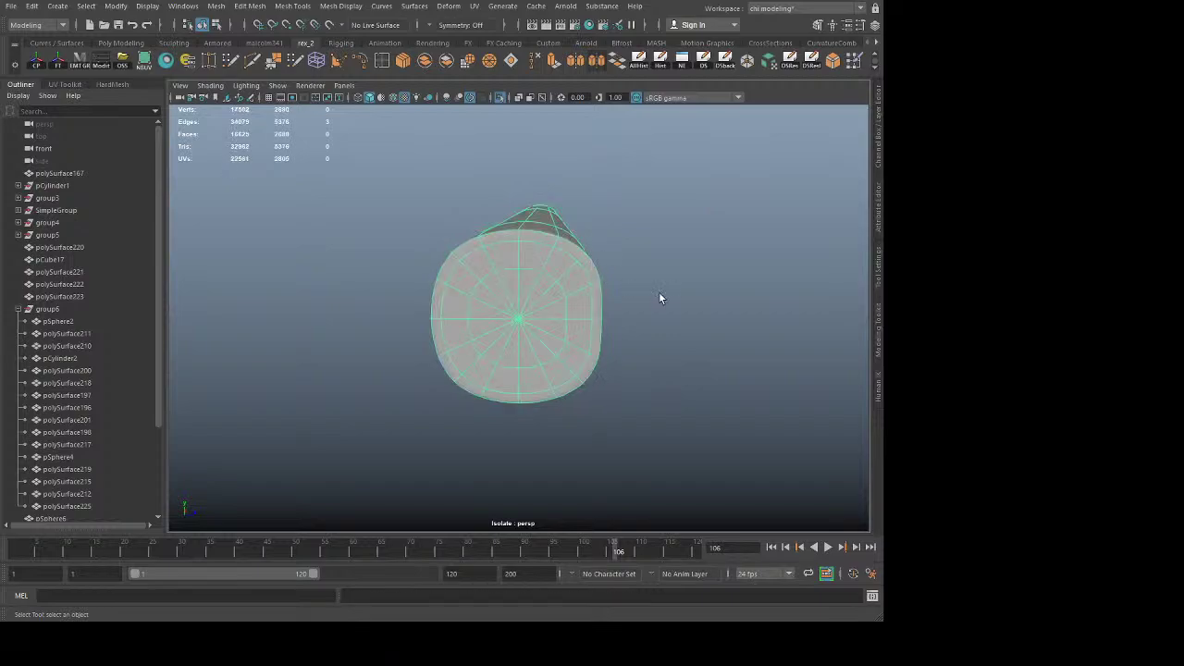
pyautogui.keyDown('alt'); pyautogui.moveTo(660, 296); pyautogui.dragTo(565, 309); pyautogui.keyUp('alt')
pyautogui.click(518, 312)
pyautogui.press('1')
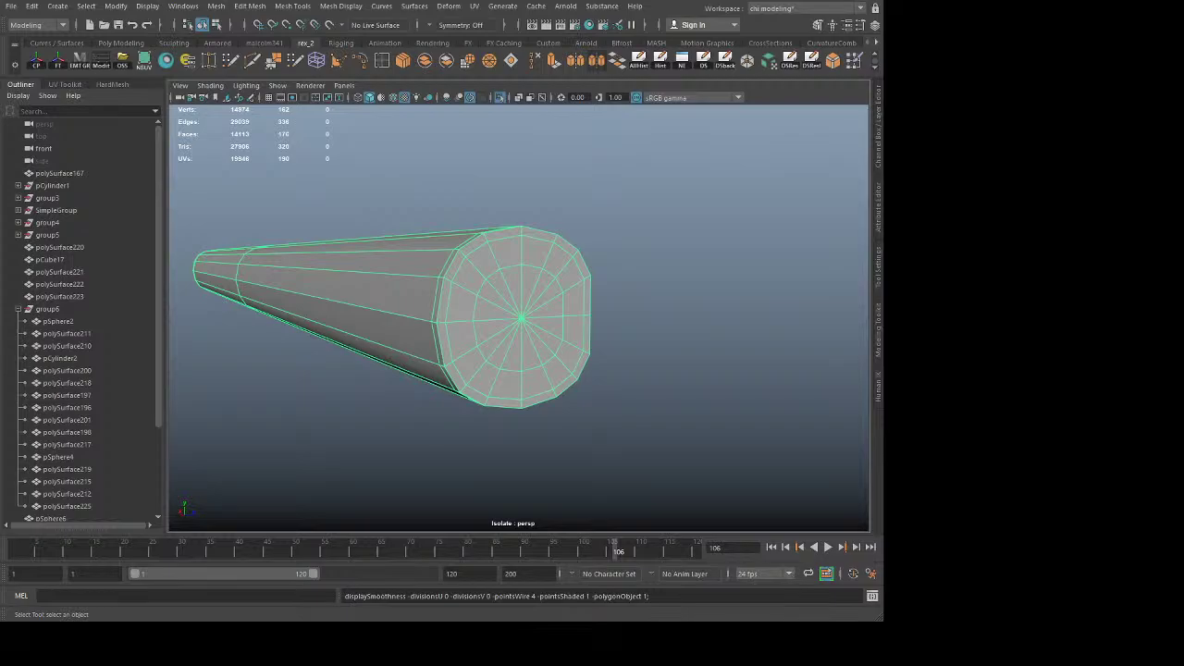
# Step: Select all vertices of the bar's multi-ringed end and scale them lengthwise to about 7.8 times, elongating the tip
pyautogui.keyDown('alt'); pyautogui.moveTo(700, 221); pyautogui.dragTo(577, 286); pyautogui.keyUp('alt')
pyautogui.keyDown('alt'); pyautogui.moveTo(576, 286); pyautogui.dragTo(423, 329, button='right'); pyautogui.keyUp('alt')
pyautogui.keyDown('alt'); pyautogui.moveTo(422, 330); pyautogui.dragTo(362, 381); pyautogui.keyUp('alt')
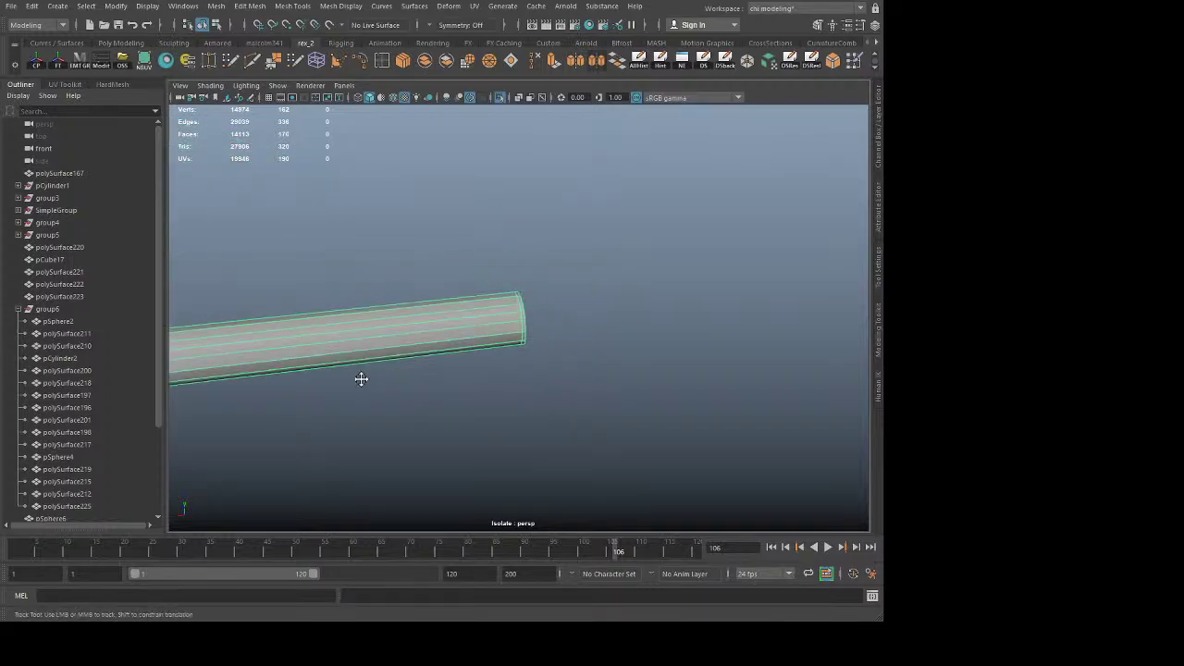
pyautogui.keyDown('alt'); pyautogui.moveTo(362, 381); pyautogui.dragTo(880, 333, button='middle'); pyautogui.keyUp('alt')
pyautogui.keyDown('alt'); pyautogui.moveTo(619, 333); pyautogui.dragTo(442, 352, button='middle'); pyautogui.keyUp('alt')
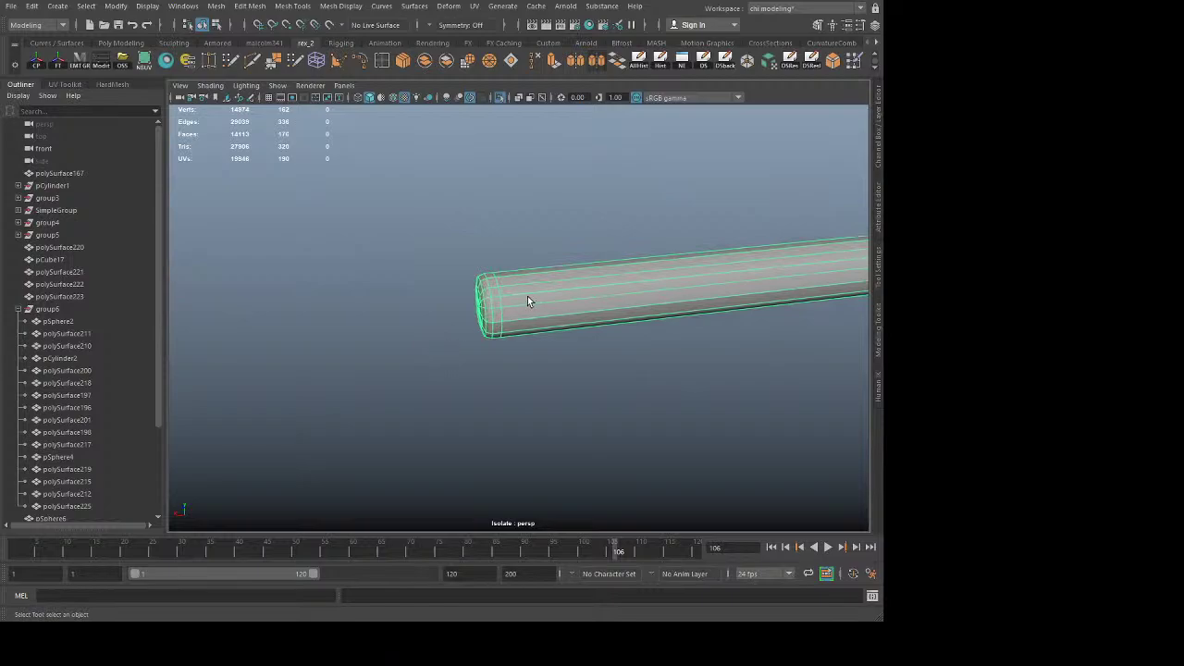
pyautogui.press('F9')
pyautogui.moveTo(441, 245); pyautogui.dragTo(540, 395)
pyautogui.press('r')
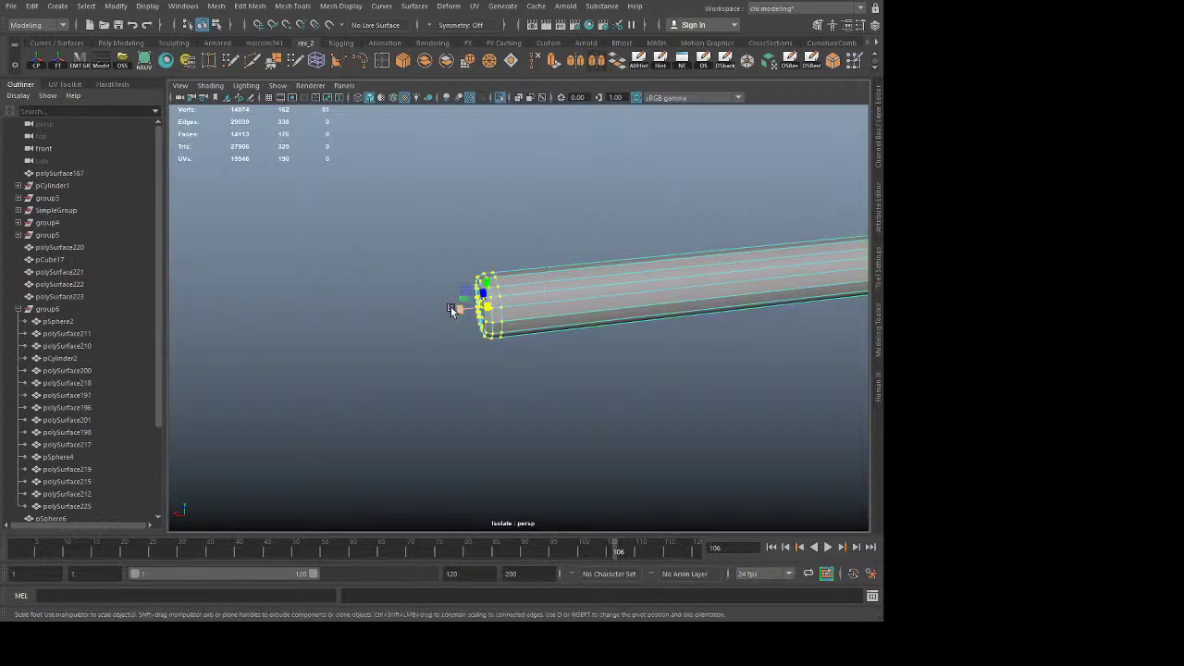
pyautogui.moveTo(459, 312); pyautogui.dragTo(265, 331)
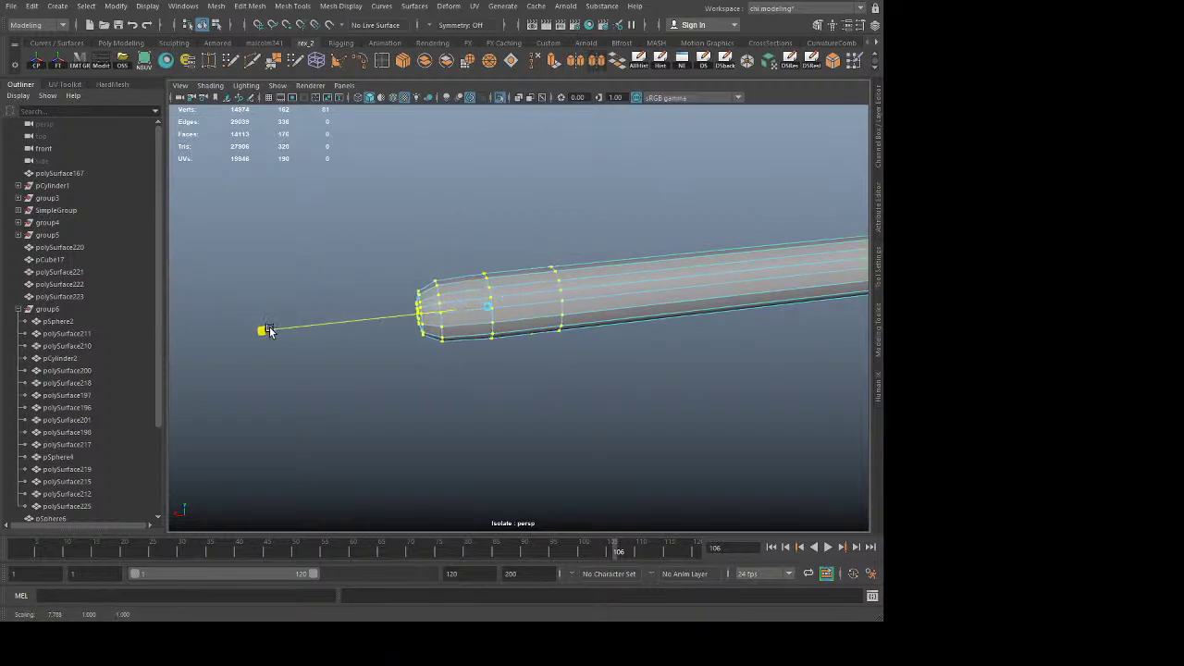
# Step: Turn off the isolated view and move the stretched end's vertices inward along the bar, clear of the shield's rim
pyautogui.press('w')
pyautogui.click(499, 97)
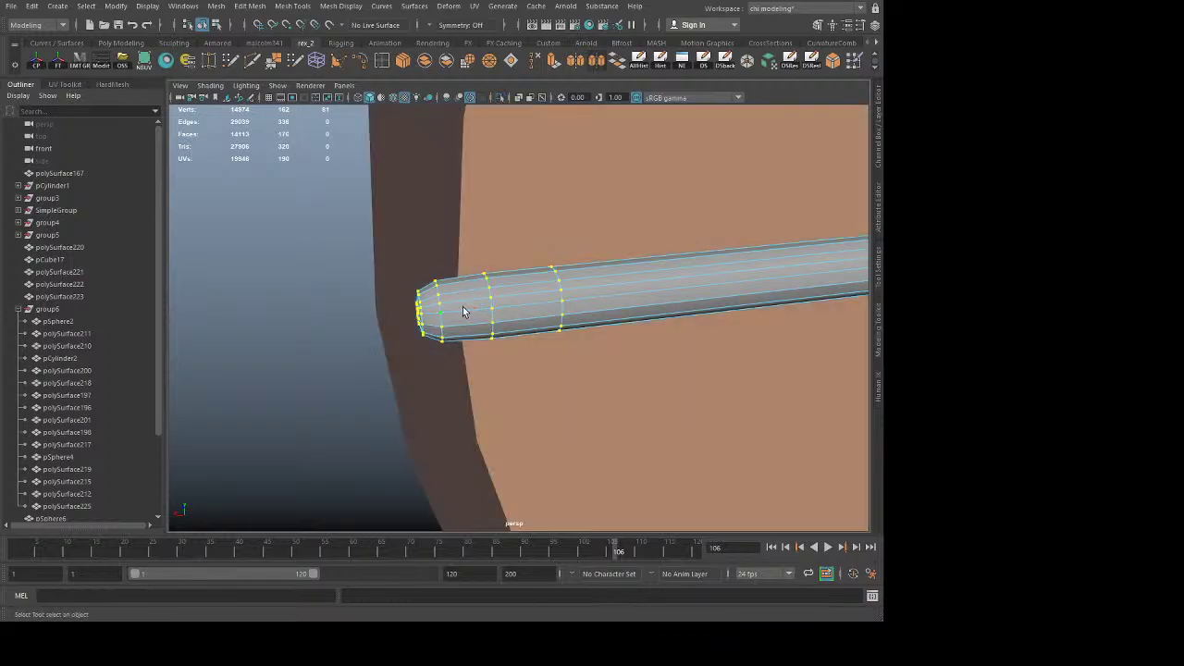
pyautogui.moveTo(455, 310); pyautogui.dragTo(510, 312)
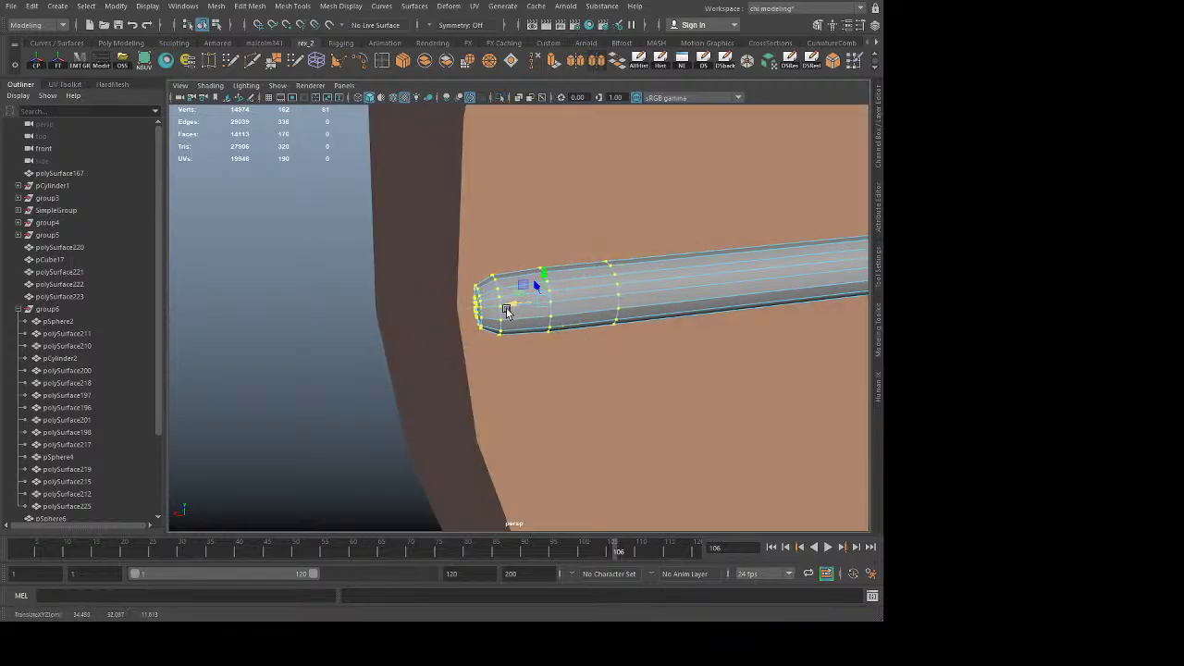
pyautogui.press('q')
pyautogui.click(283, 383)
# Step: Select the vertices of the bar's ringed end and scale them lengthwise again to stretch the tip farther along the bar
pyautogui.keyDown('alt'); pyautogui.moveTo(620, 322); pyautogui.dragTo(452, 293); pyautogui.keyUp('alt')
pyautogui.moveTo(304, 203); pyautogui.dragTo(591, 353)
pyautogui.press('r')
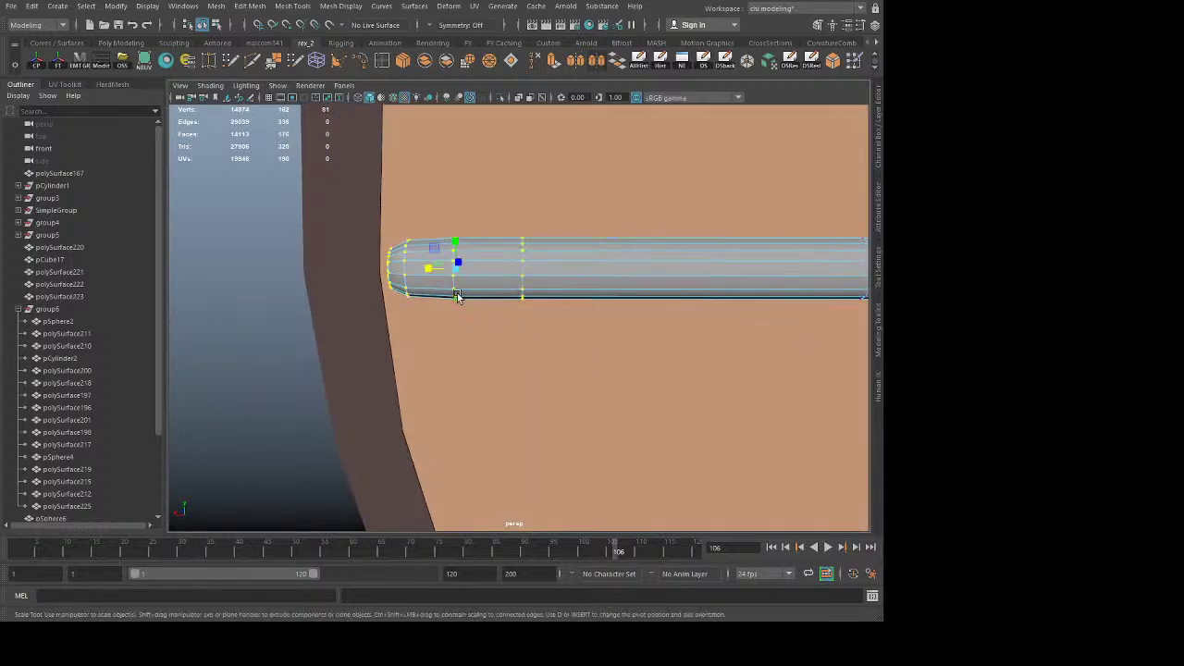
pyautogui.moveTo(429, 269); pyautogui.dragTo(602, 280)
pyautogui.press('w')
pyautogui.press('q')
pyautogui.scroll(-2, 610, 296)
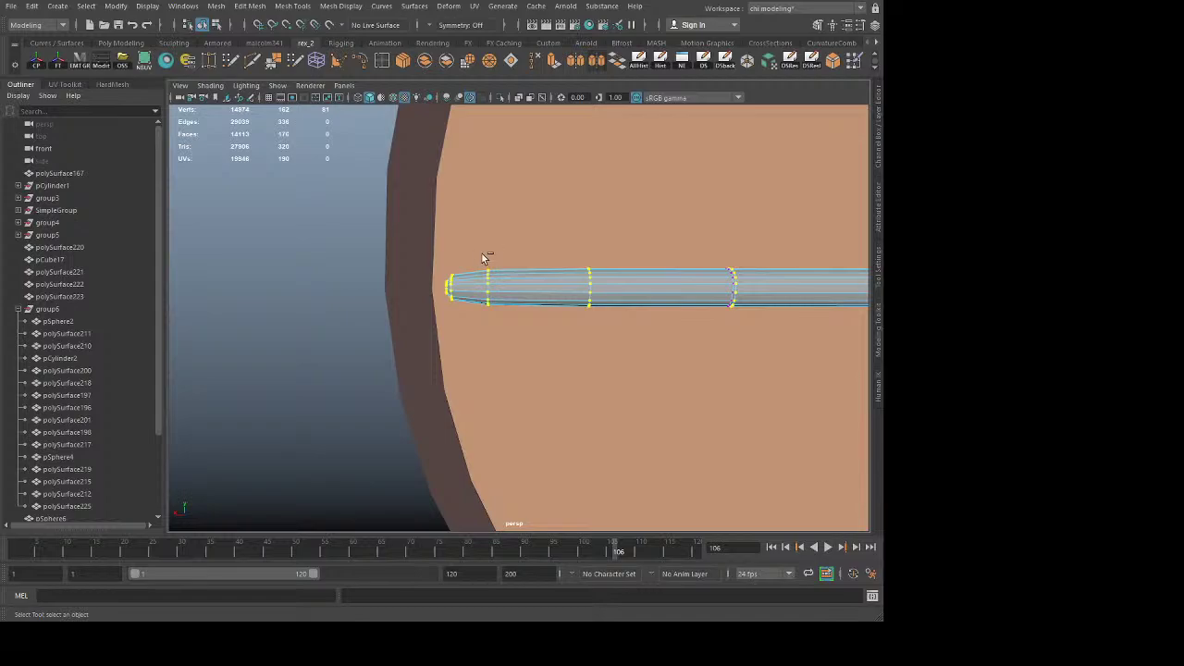
# Step: Keep only the innermost ring of the selected tip vertices and move it along the bar toward the tip
pyautogui.keyDown('ctrl'); pyautogui.moveTo(637, 242); pyautogui.dragTo(326, 384); pyautogui.keyUp('ctrl')
pyautogui.press('w')
pyautogui.click(640, 372)
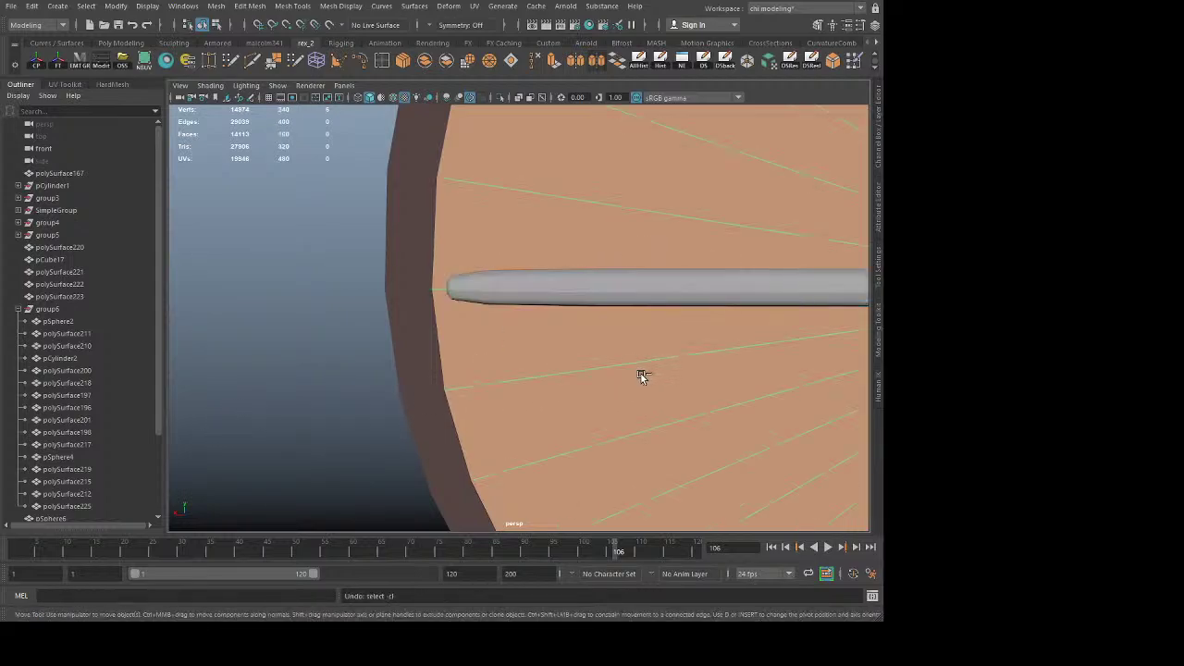
pyautogui.hotkey('ctrl', 'z')
pyautogui.moveTo(700, 292); pyautogui.dragTo(629, 294)
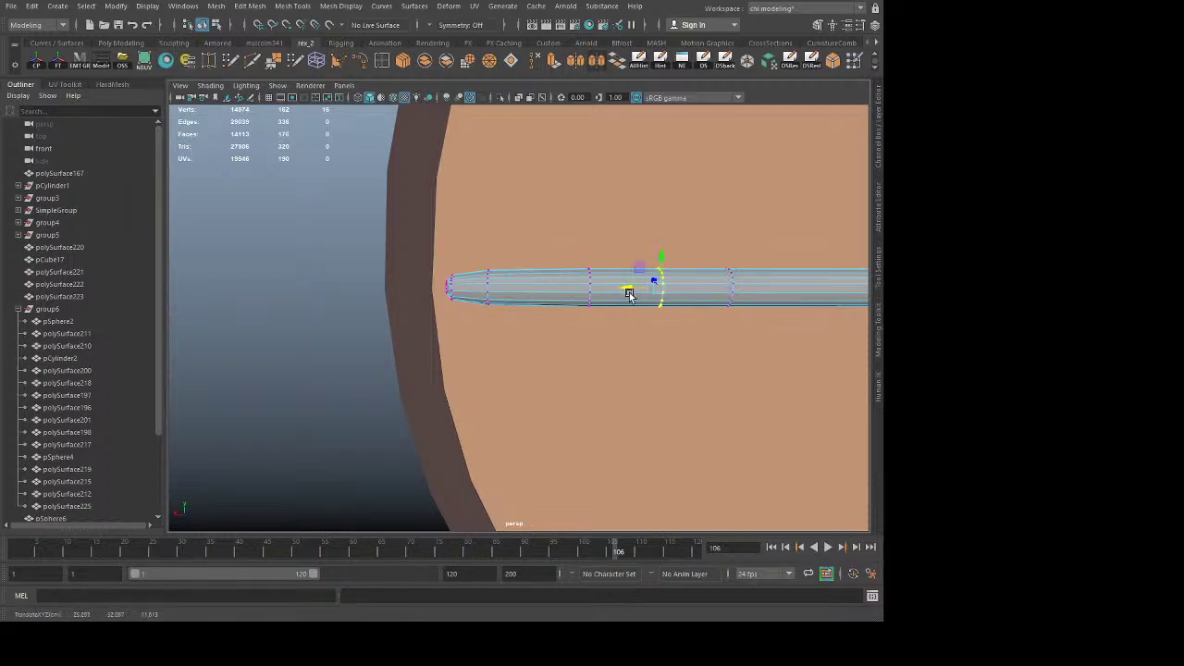
# Step: Delete the two middle edge loops of the stretched end, keeping the shoulder loop near the tip and the innermost one
pyautogui.press('q')
pyautogui.moveTo(547, 270); pyautogui.dragTo(547, 220, button='right')
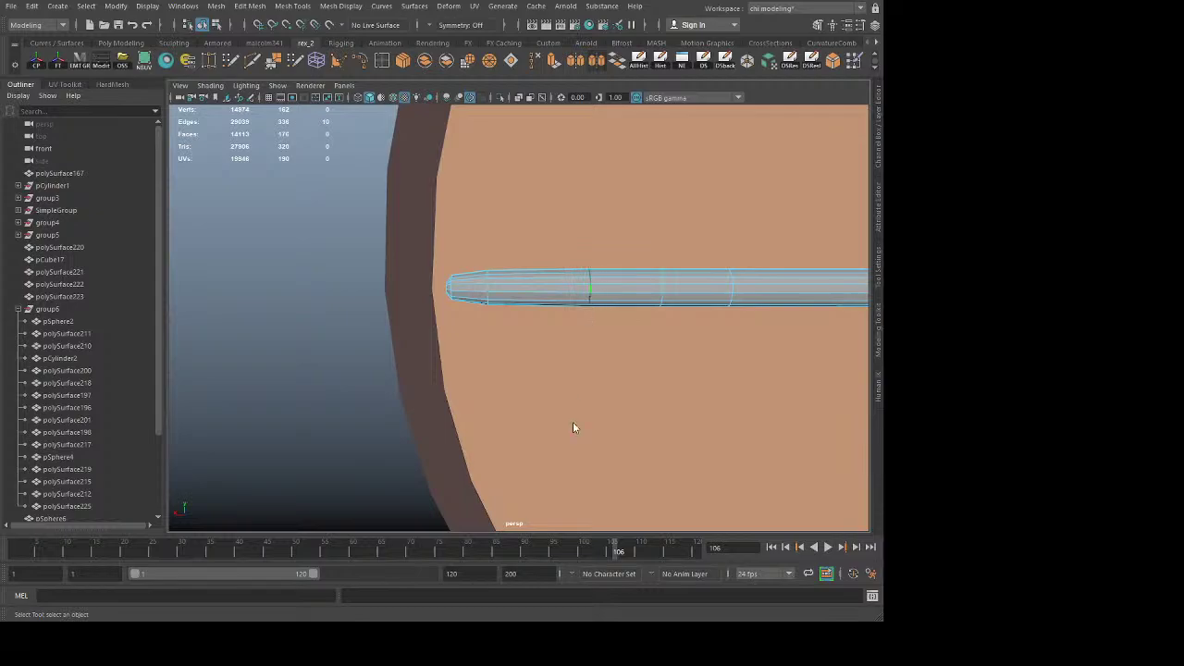
pyautogui.hotkey('ctrl', 'z')
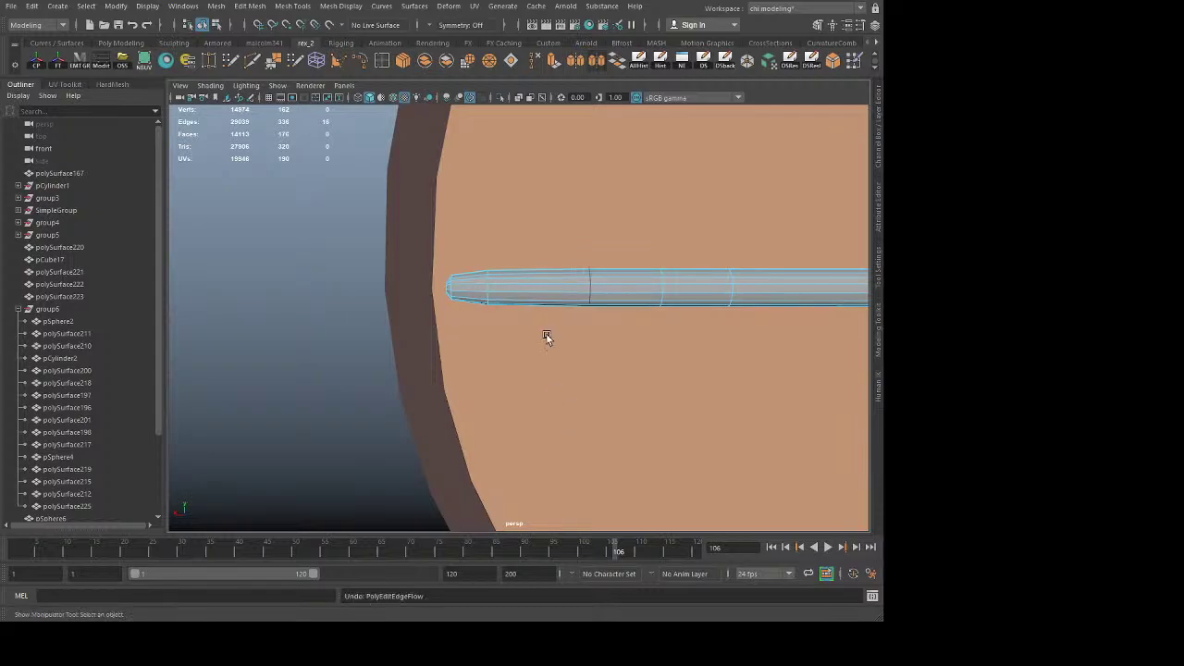
pyautogui.hotkey('ctrl', 'Delete')
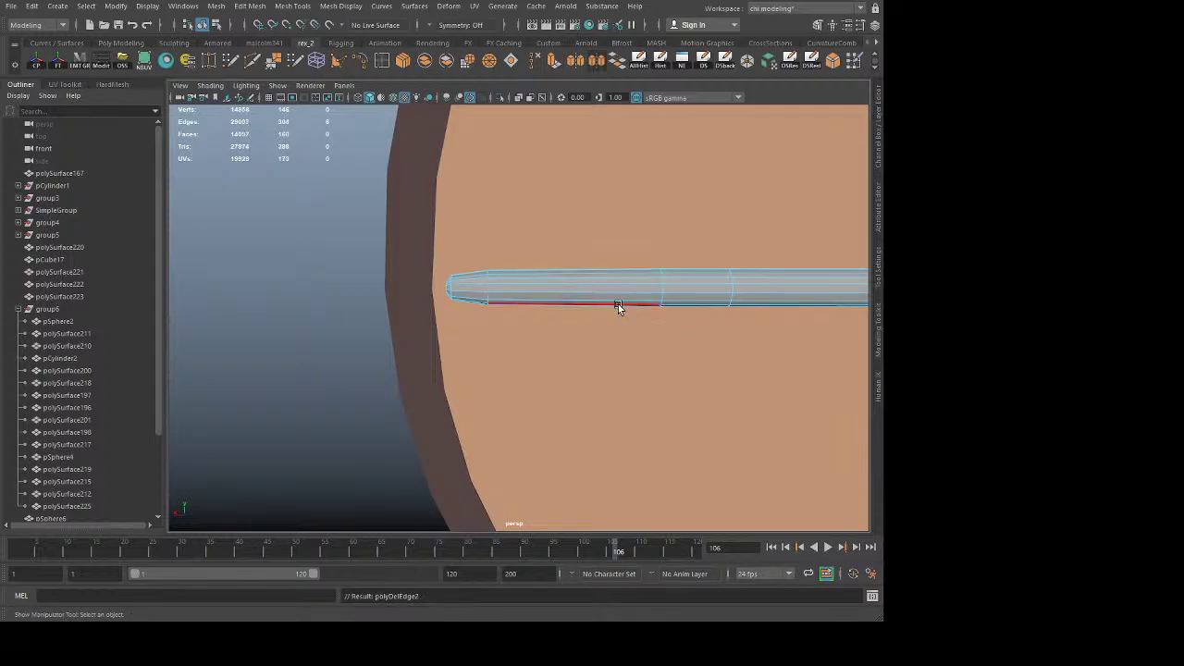
pyautogui.doubleClick(664, 289)
pyautogui.hotkey('ctrl', 'Delete')
pyautogui.press('q')
pyautogui.click(410, 378)
# Step: Bevel the edge loop a short way behind the tip's end cap with a single segment
pyautogui.keyDown('alt'); pyautogui.moveTo(410, 378); pyautogui.dragTo(558, 336); pyautogui.keyUp('alt')
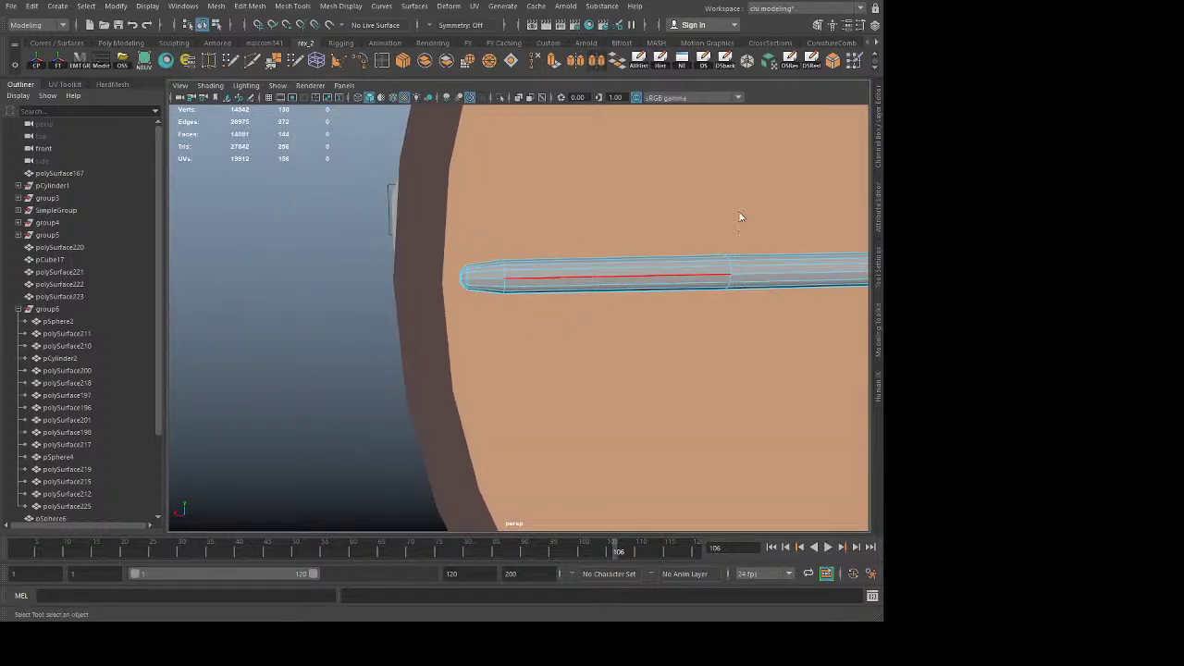
pyautogui.moveTo(739, 217); pyautogui.dragTo(741, 214, button='right')
pyautogui.keyDown('alt'); pyautogui.moveTo(581, 259); pyautogui.dragTo(547, 319); pyautogui.keyUp('alt')
pyautogui.keyDown('alt'); pyautogui.moveTo(547, 319); pyautogui.dragTo(739, 394, button='right'); pyautogui.keyUp('alt')
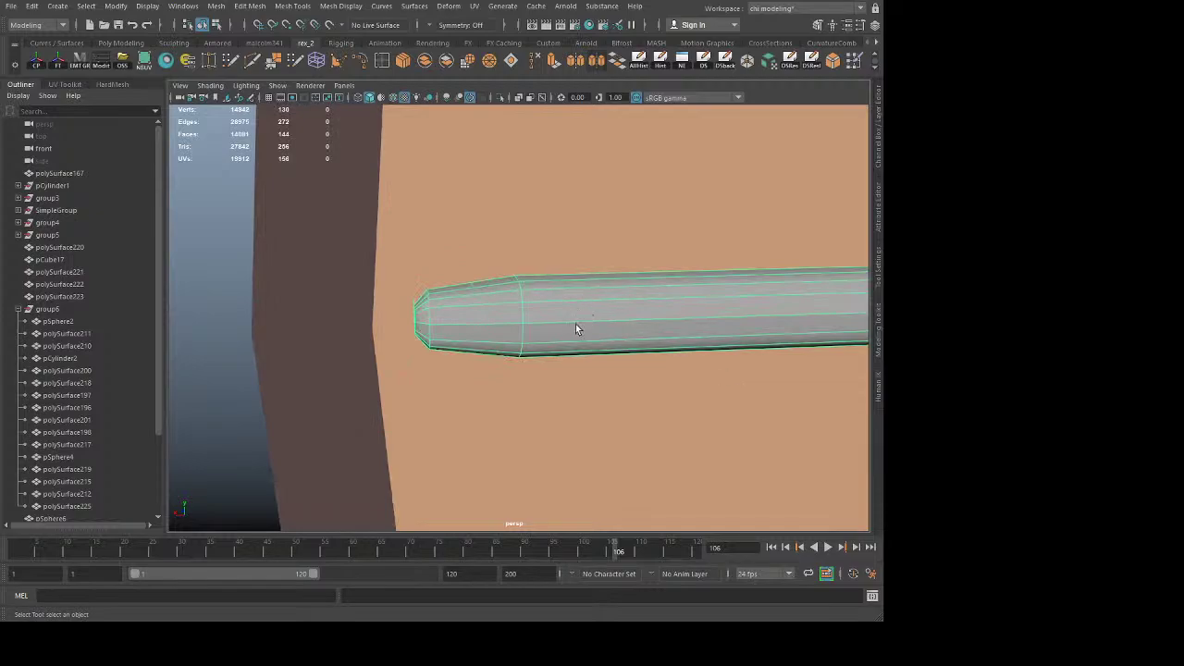
pyautogui.press('F8')
pyautogui.hotkey('ctrl', 'b')
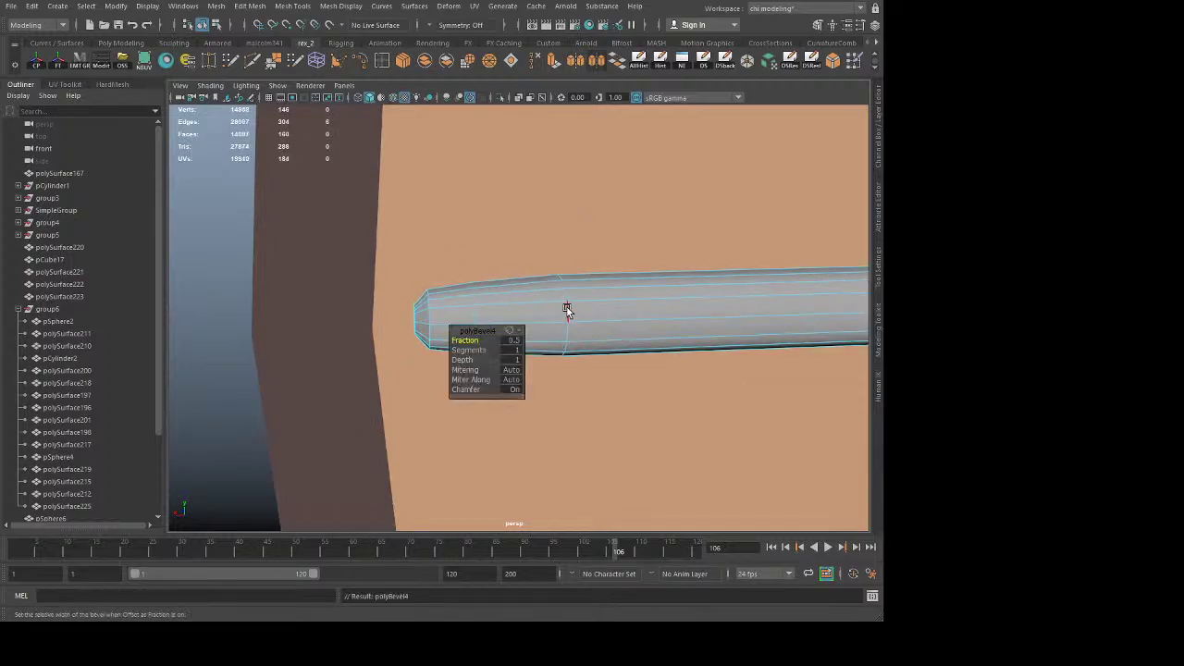
# Step: Bevel both edge loops left by the previous bevel together to smooth the taper toward the tip
pyautogui.doubleClick(567, 309)
pyautogui.press('g')
pyautogui.hotkey('ctrl', 'z')
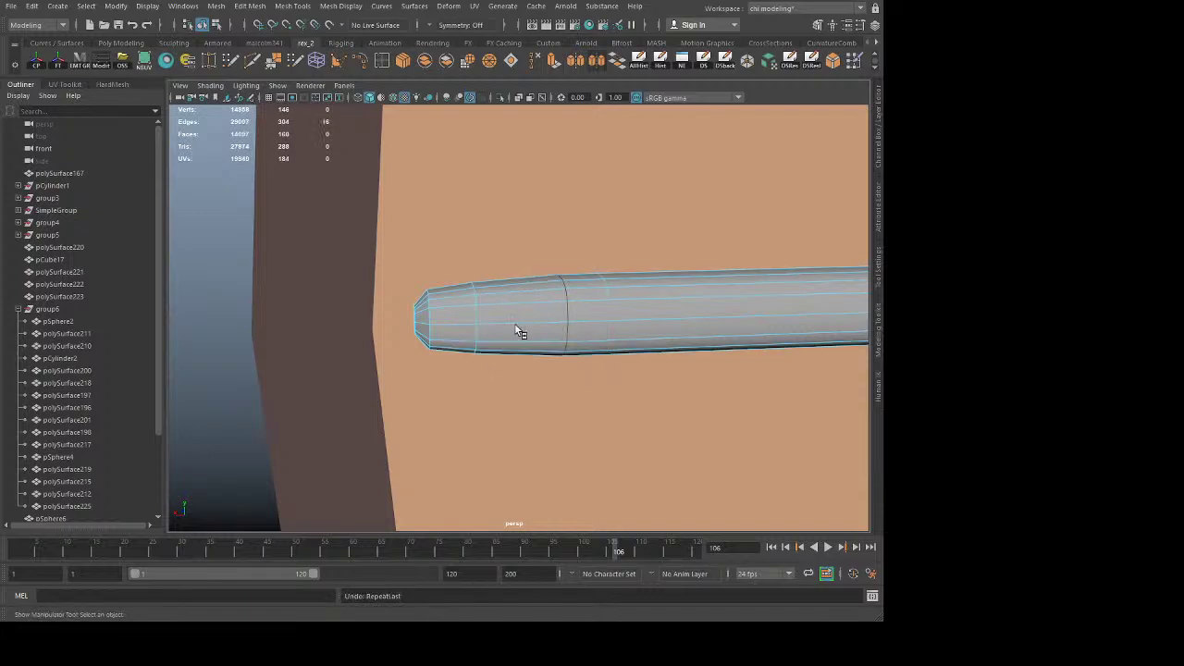
pyautogui.keyDown('shift'); pyautogui.doubleClick(477, 310); pyautogui.keyUp('shift')
pyautogui.press('g')
pyautogui.click(229, 441)
pyautogui.press('q')
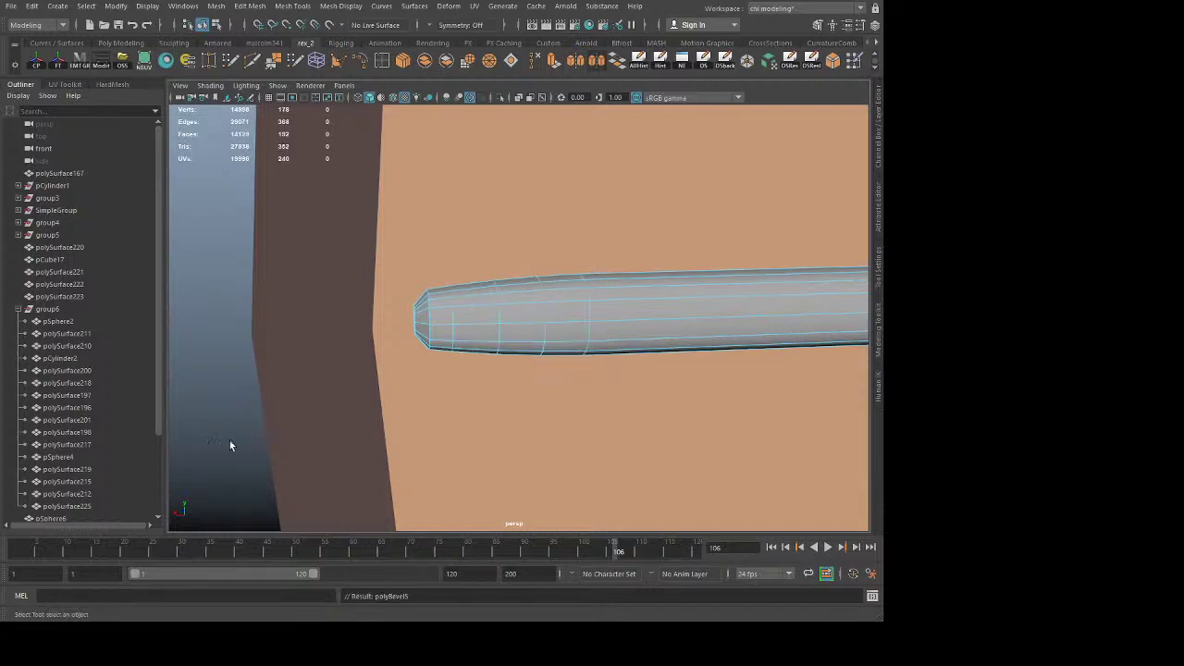
# Step: Bevel the shoulder loop at the tip's rounded end together with the edge loop just behind it
pyautogui.moveTo(454, 328); pyautogui.dragTo(497, 322, button='right')
pyautogui.keyDown('alt'); pyautogui.moveTo(420, 338); pyautogui.dragTo(473, 361); pyautogui.keyUp('alt')
pyautogui.keyDown('alt'); pyautogui.moveTo(473, 362); pyautogui.dragTo(568, 399, button='right'); pyautogui.keyUp('alt')
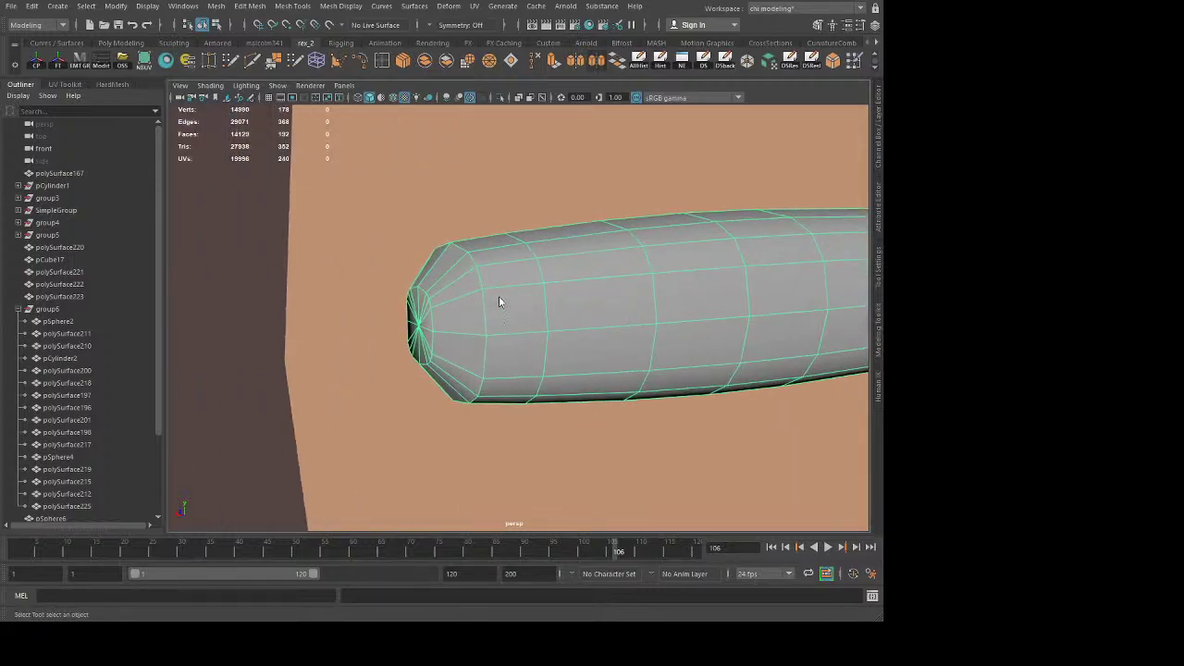
pyautogui.moveTo(498, 301); pyautogui.dragTo(498, 268, button='right')
pyautogui.doubleClick(488, 319)
pyautogui.press('g')
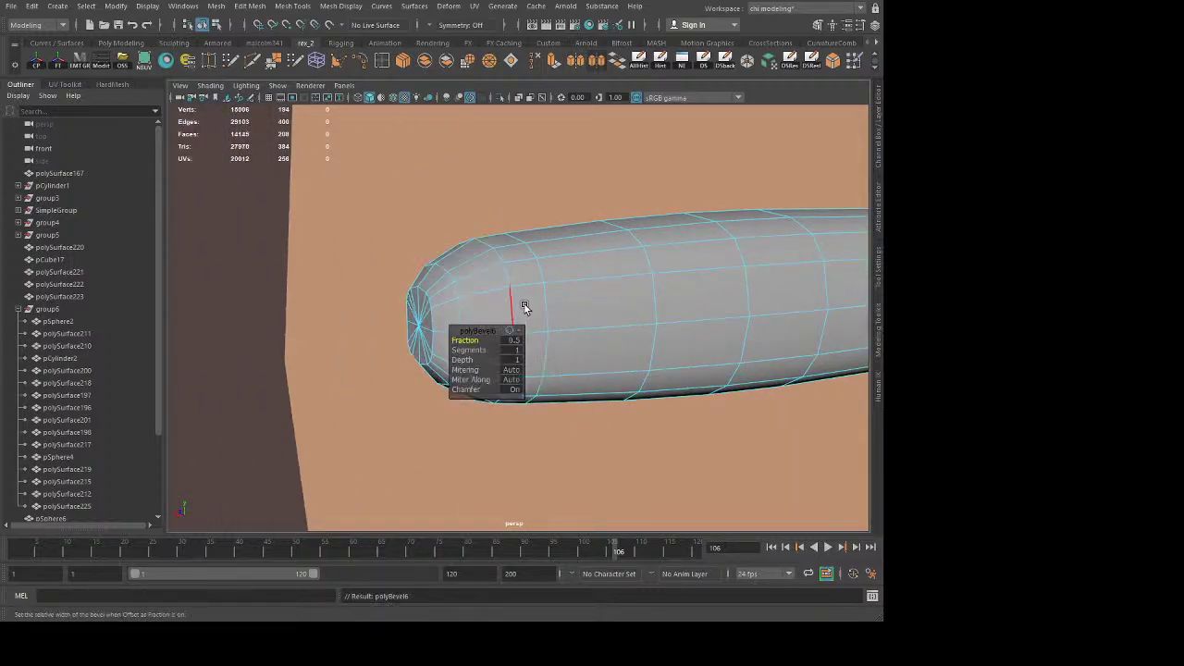
pyautogui.hotkey('ctrl', 'z')
pyautogui.keyDown('shift'); pyautogui.doubleClick(553, 311); pyautogui.keyUp('shift')
pyautogui.press('g')
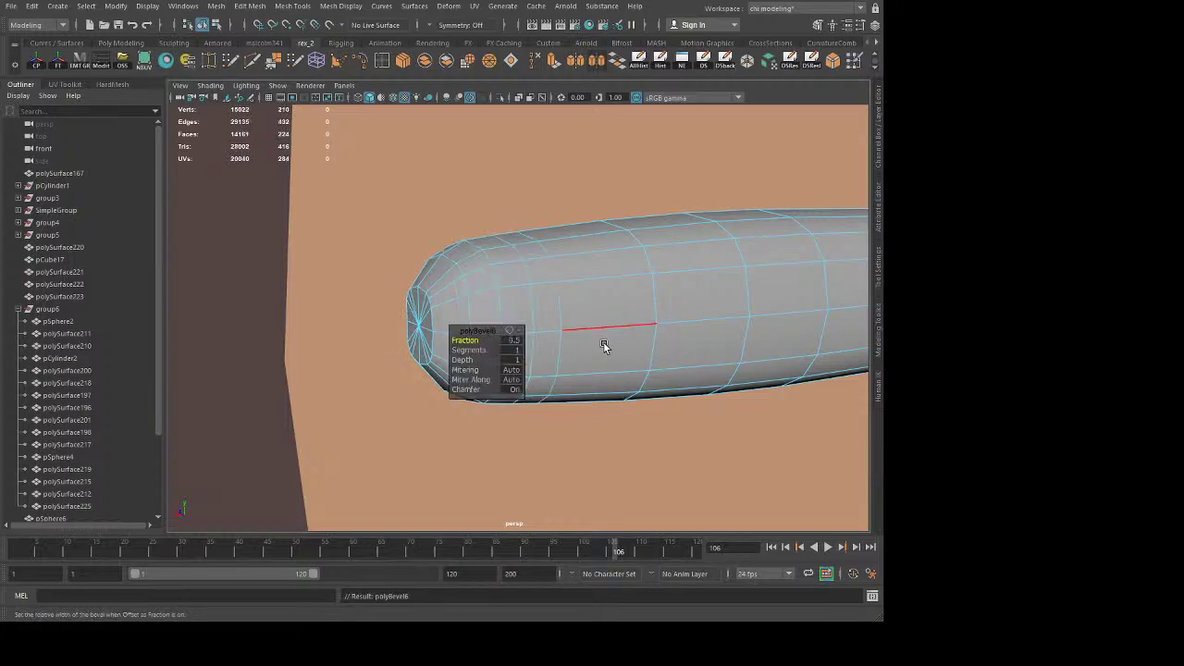
# Step: Preview the bar's tip with smoothing on, then examine its unsmoothed shape and loop spacing beside the shield's rim
pyautogui.press('q')
pyautogui.keyDown('alt'); pyautogui.moveTo(605, 364); pyautogui.dragTo(383, 385); pyautogui.keyUp('alt')
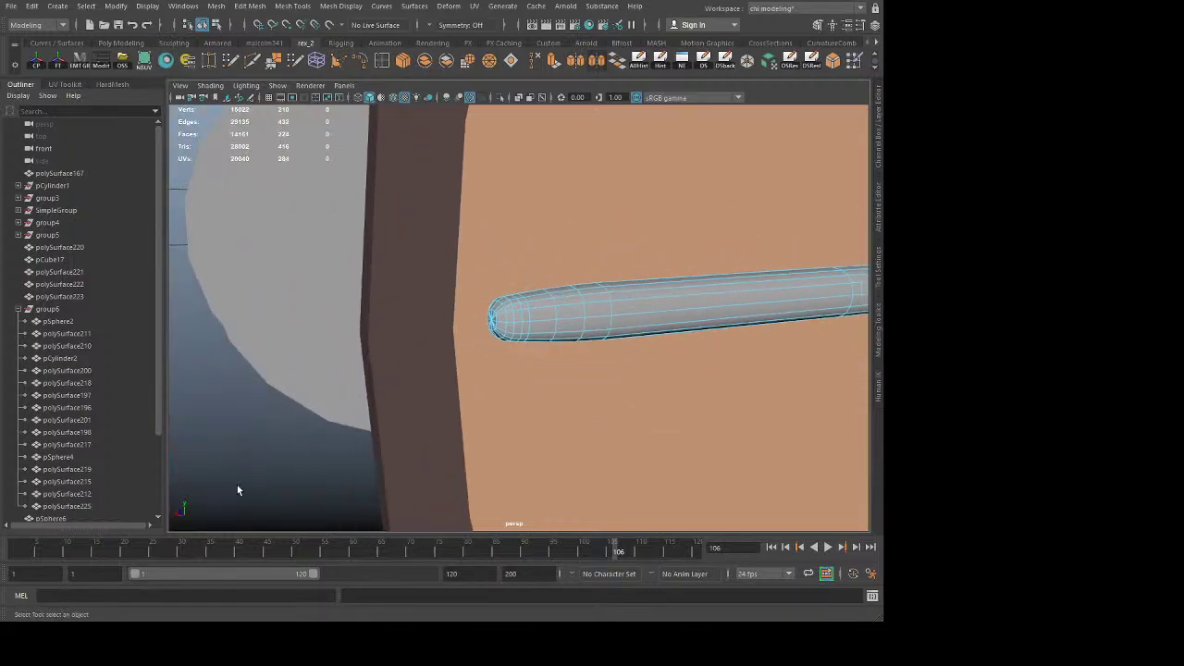
pyautogui.keyDown('alt'); pyautogui.moveTo(237, 487); pyautogui.dragTo(721, 407, button='right'); pyautogui.keyUp('alt')
pyautogui.keyDown('alt'); pyautogui.moveTo(719, 240); pyautogui.dragTo(489, 333); pyautogui.keyUp('alt')
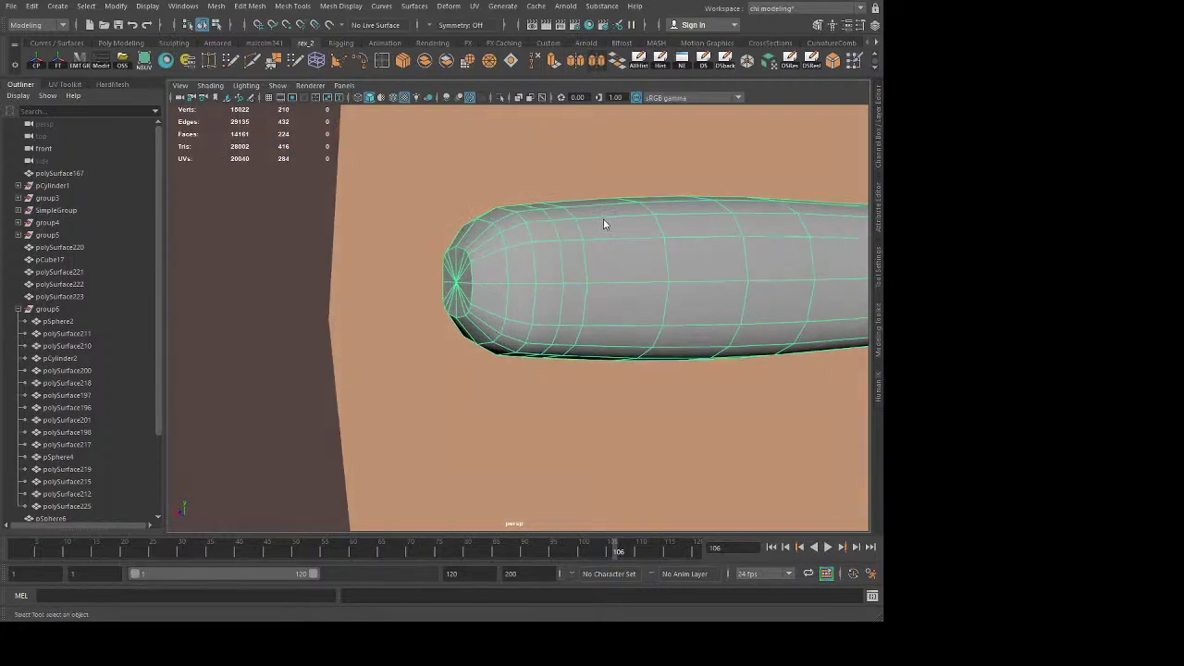
pyautogui.press('3')
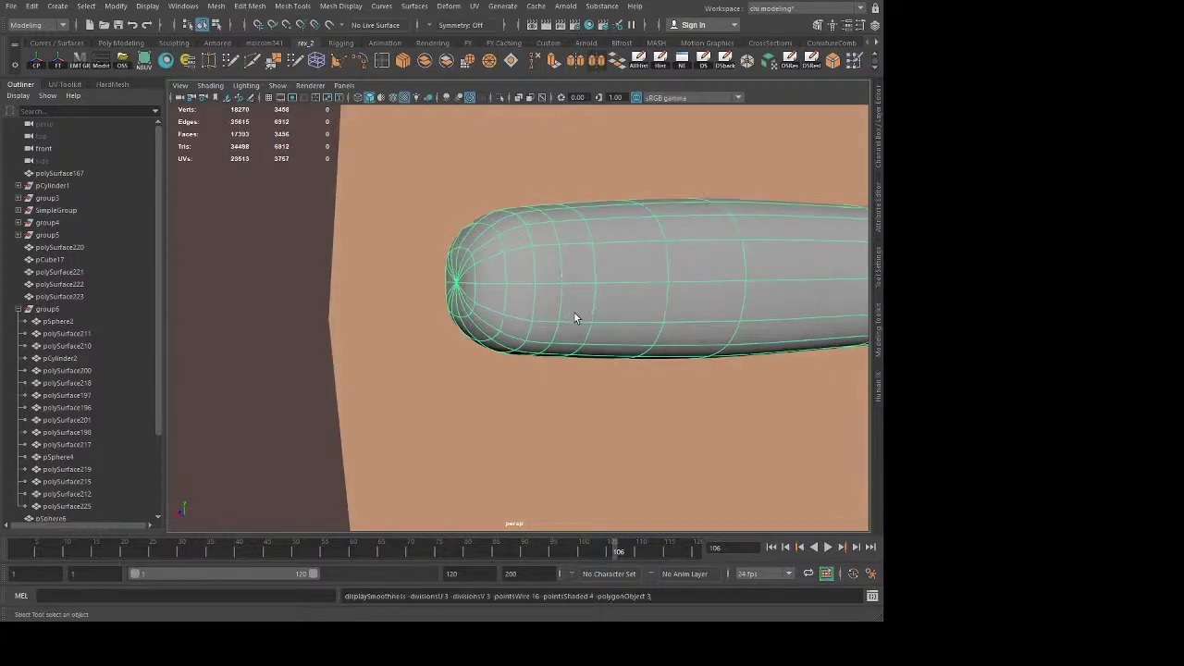
pyautogui.keyDown('alt'); pyautogui.moveTo(573, 312); pyautogui.dragTo(413, 457, button='right'); pyautogui.keyUp('alt')
pyautogui.click(411, 458)
pyautogui.keyDown('alt'); pyautogui.moveTo(409, 458); pyautogui.dragTo(525, 407); pyautogui.keyUp('alt')
pyautogui.keyDown('alt'); pyautogui.moveTo(526, 407); pyautogui.dragTo(877, 504, button='right'); pyautogui.keyUp('alt')
pyautogui.click(516, 322)
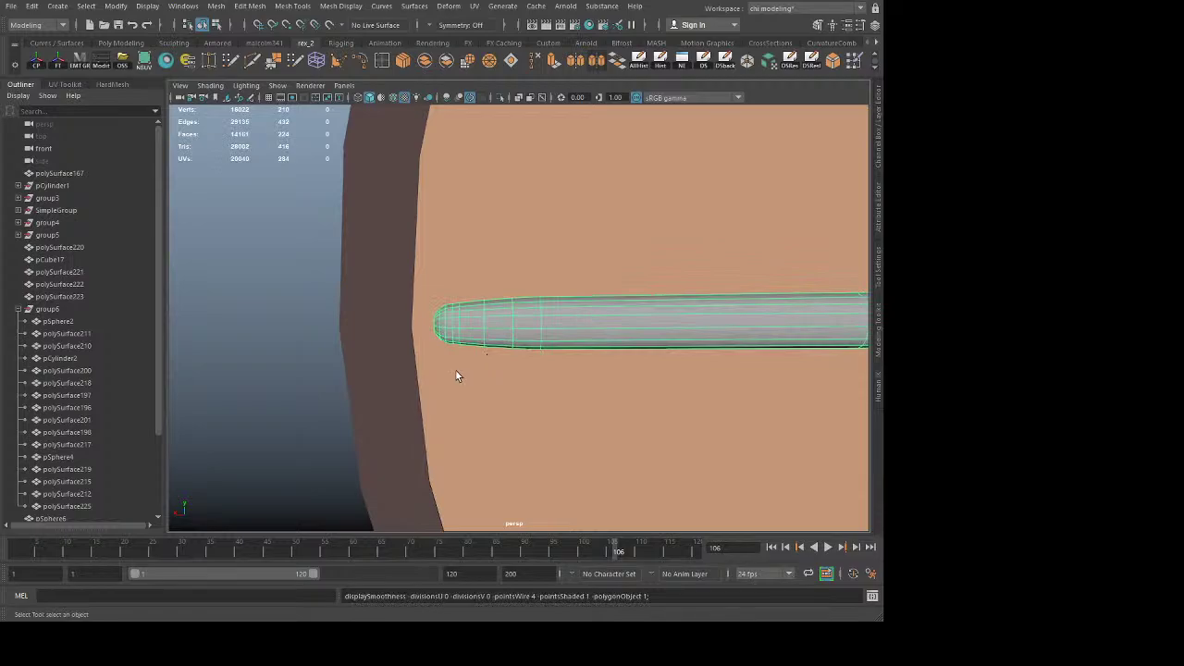
pyautogui.keyDown('alt'); pyautogui.moveTo(455, 388); pyautogui.dragTo(513, 382); pyautogui.keyUp('alt')
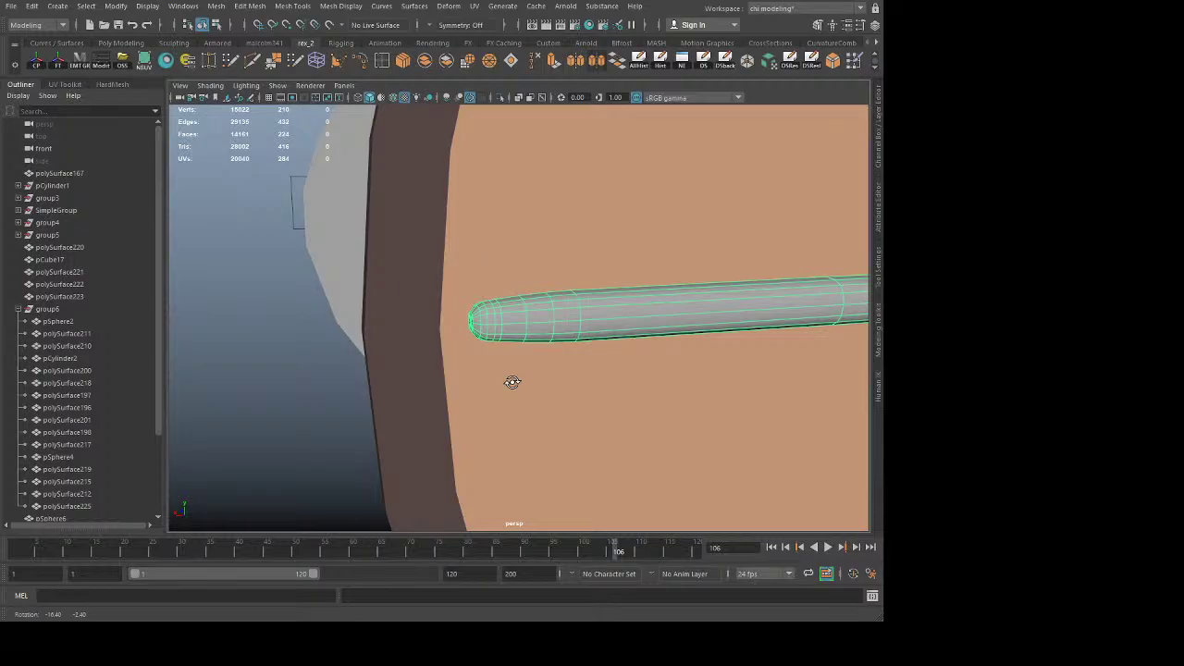
pyautogui.keyDown('alt'); pyautogui.moveTo(513, 383); pyautogui.dragTo(509, 385); pyautogui.keyUp('alt')
pyautogui.keyDown('alt'); pyautogui.moveTo(479, 380); pyautogui.dragTo(713, 409, button='right'); pyautogui.keyUp('alt')
pyautogui.moveTo(520, 345); pyautogui.dragTo(492, 344)
pyautogui.press('1')
pyautogui.click(517, 345)
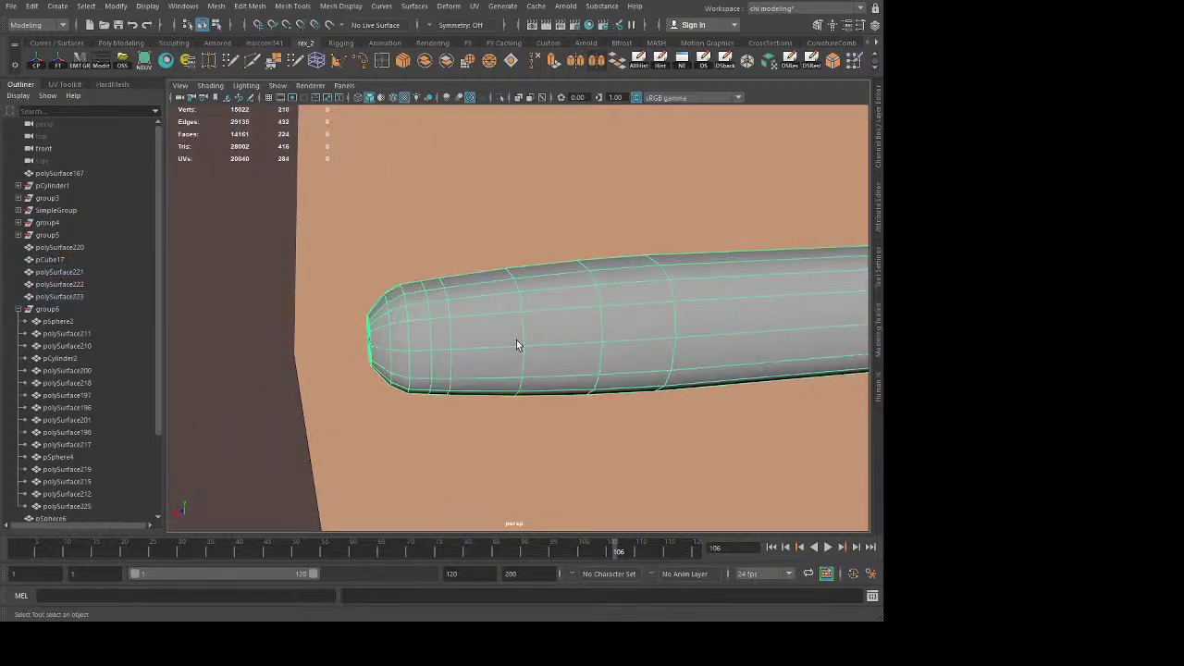
# Step: Delete three edge loops near the tip: two just behind the rounded end and the middle one of the three farther in
pyautogui.doubleClick(432, 330)
pyautogui.hotkey('ctrl', 'Delete')
pyautogui.doubleClick(448, 335)
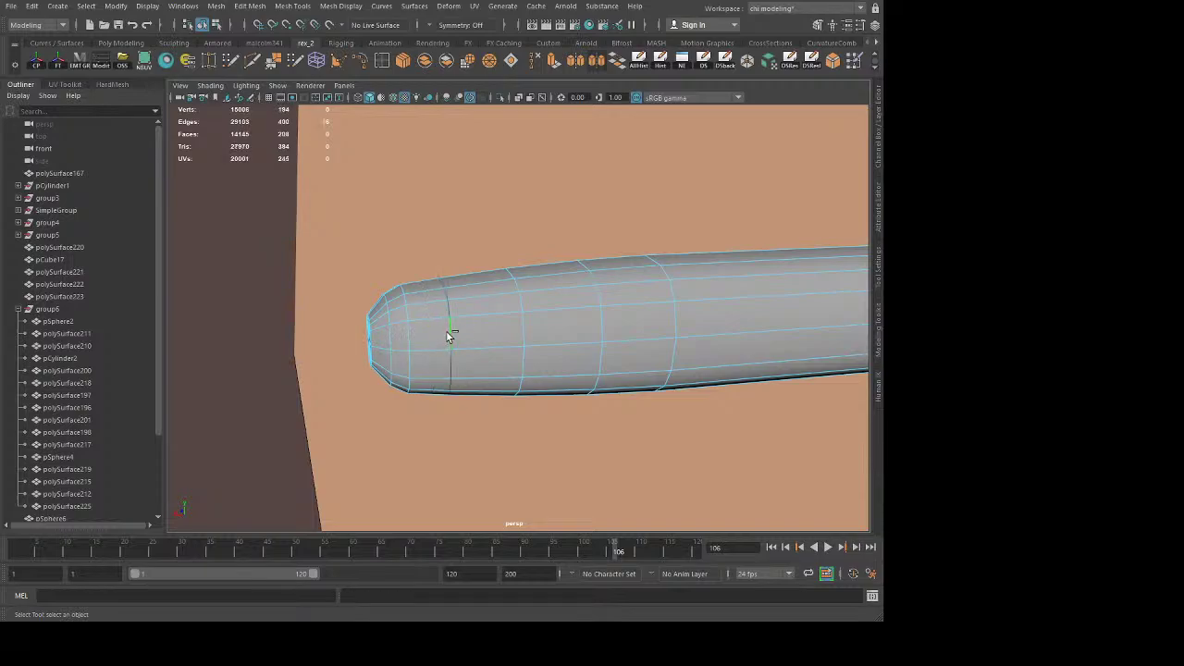
pyautogui.keyDown('shift'); pyautogui.moveTo(448, 336); pyautogui.dragTo(422, 452, button='right'); pyautogui.keyUp('shift')
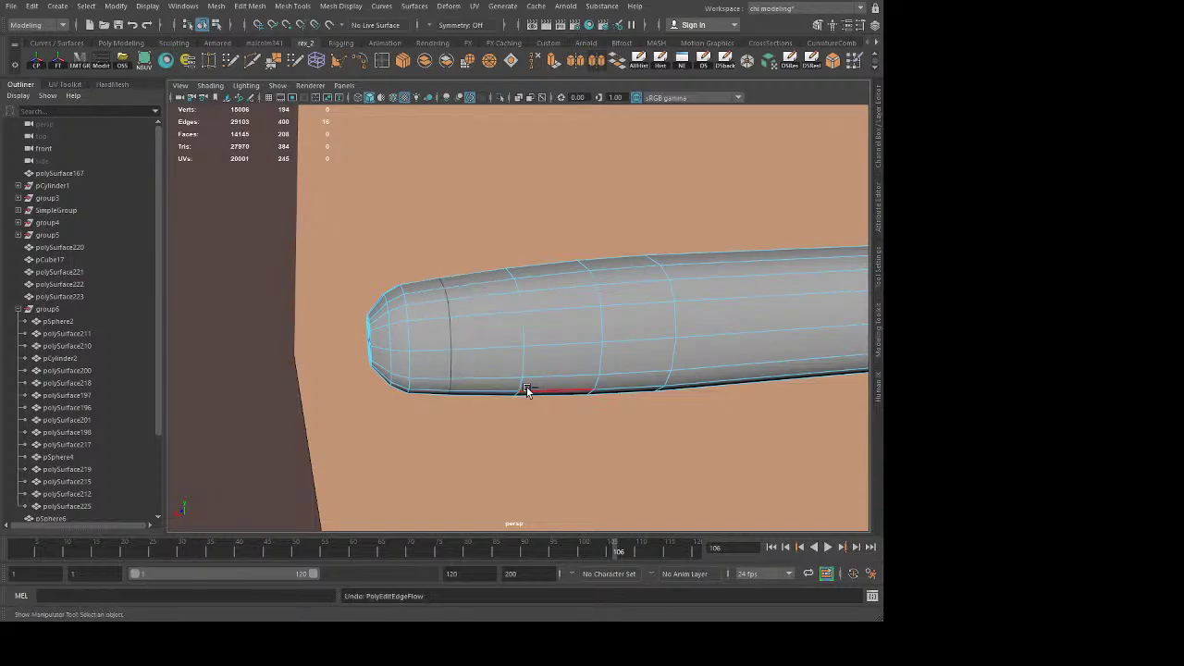
pyautogui.hotkey('ctrl', 'Delete')
pyautogui.doubleClick(601, 333)
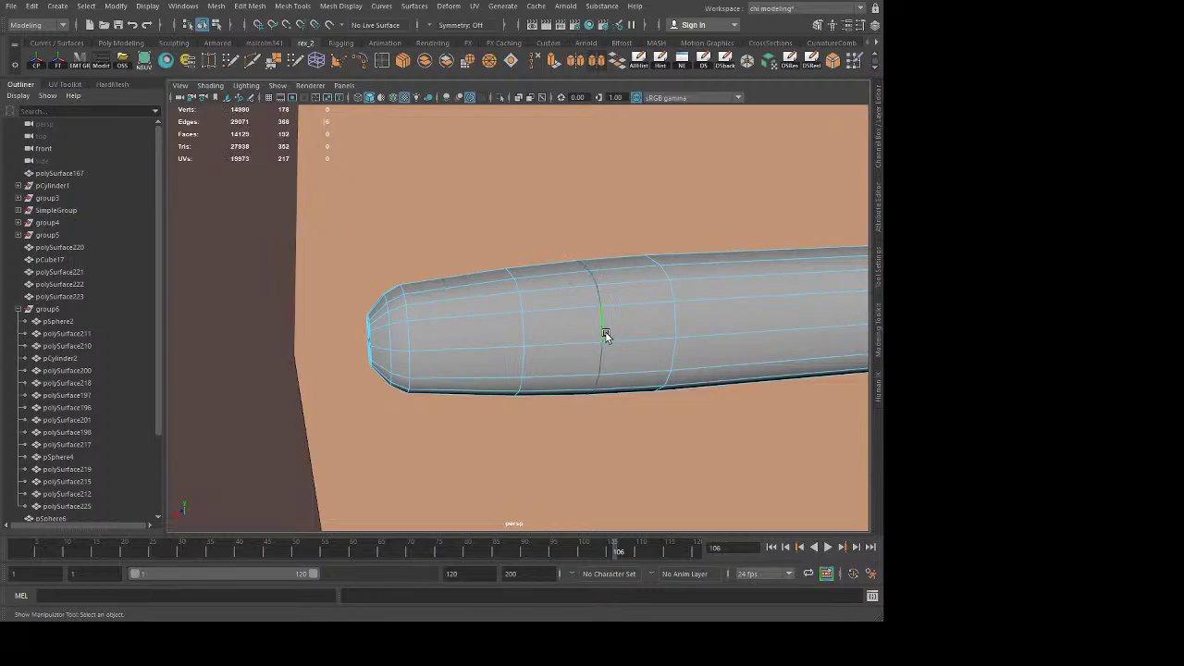
pyautogui.hotkey('ctrl', 'Delete')
pyautogui.press('q')
pyautogui.press('F8')
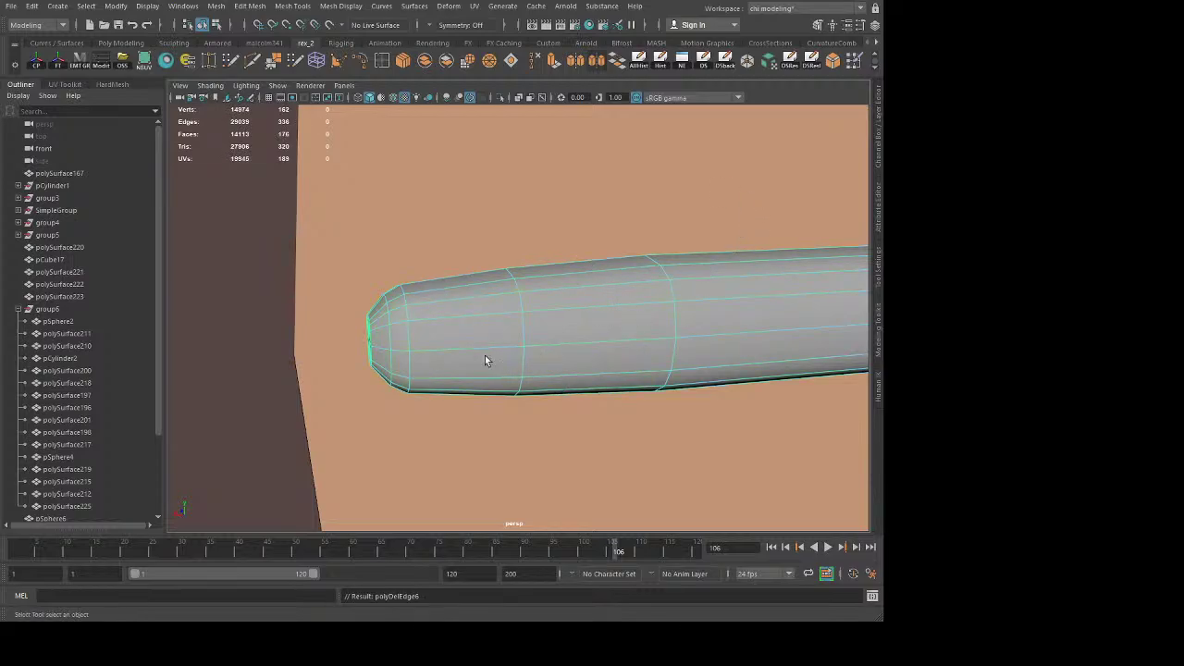
# Step: Apply Edit Edge Flow to the first edge loop behind the tip's end cap
pyautogui.press('F10')
pyautogui.doubleClick(396, 344)
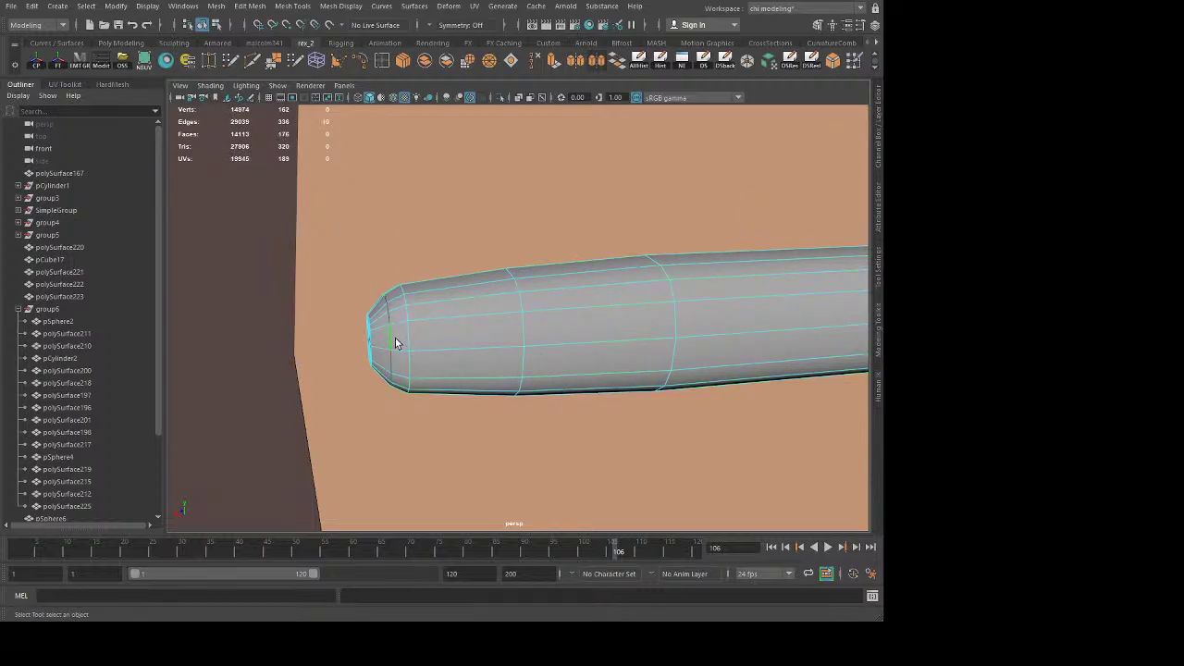
pyautogui.hotkey('shift', 'e')
pyautogui.press('q')
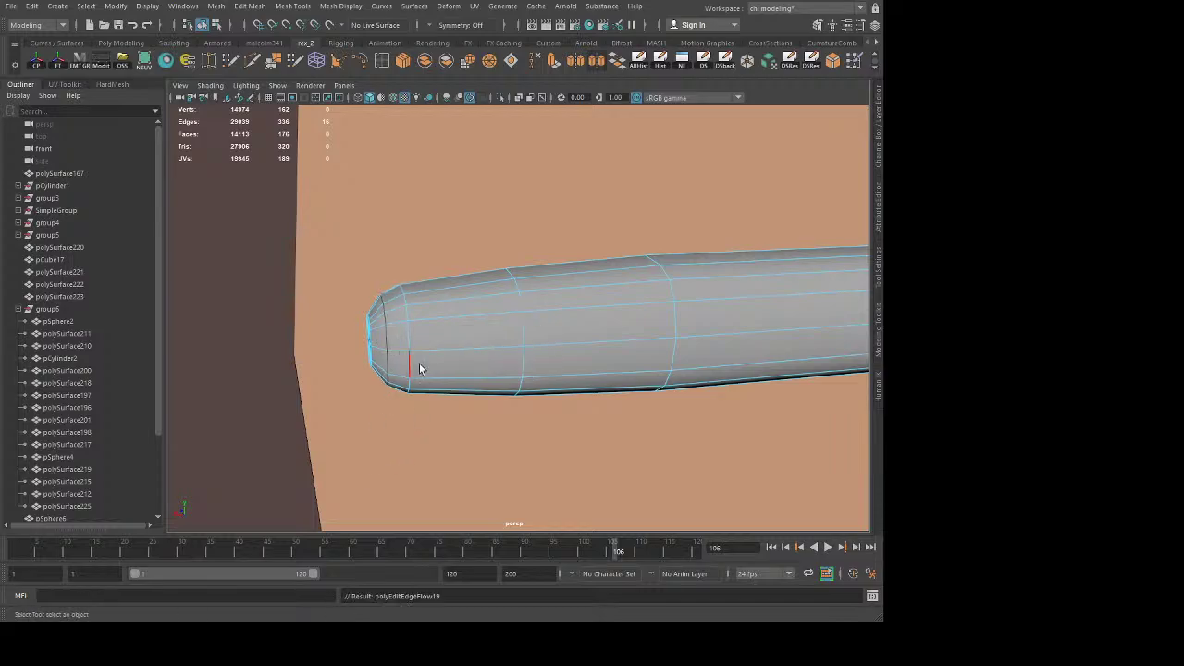
# Step: Move the second edge loop from the tip inward along the bar and apply Edit Edge Flow to the third
pyautogui.doubleClick(408, 336)
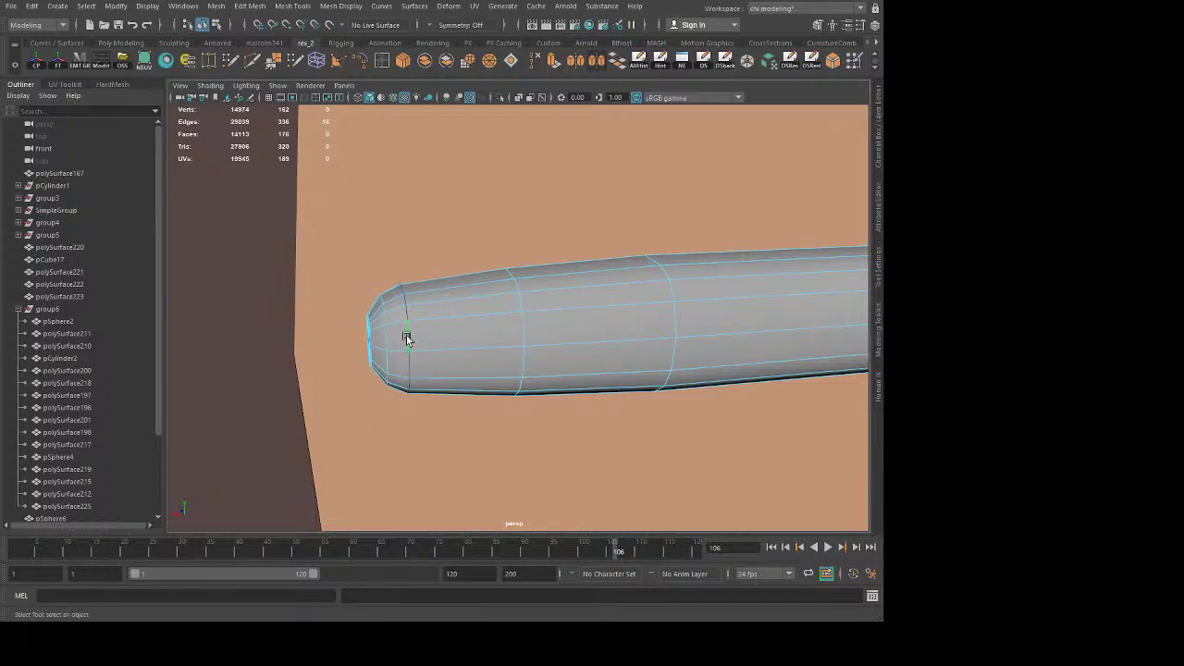
pyautogui.press('w')
pyautogui.moveTo(374, 339); pyautogui.dragTo(415, 339)
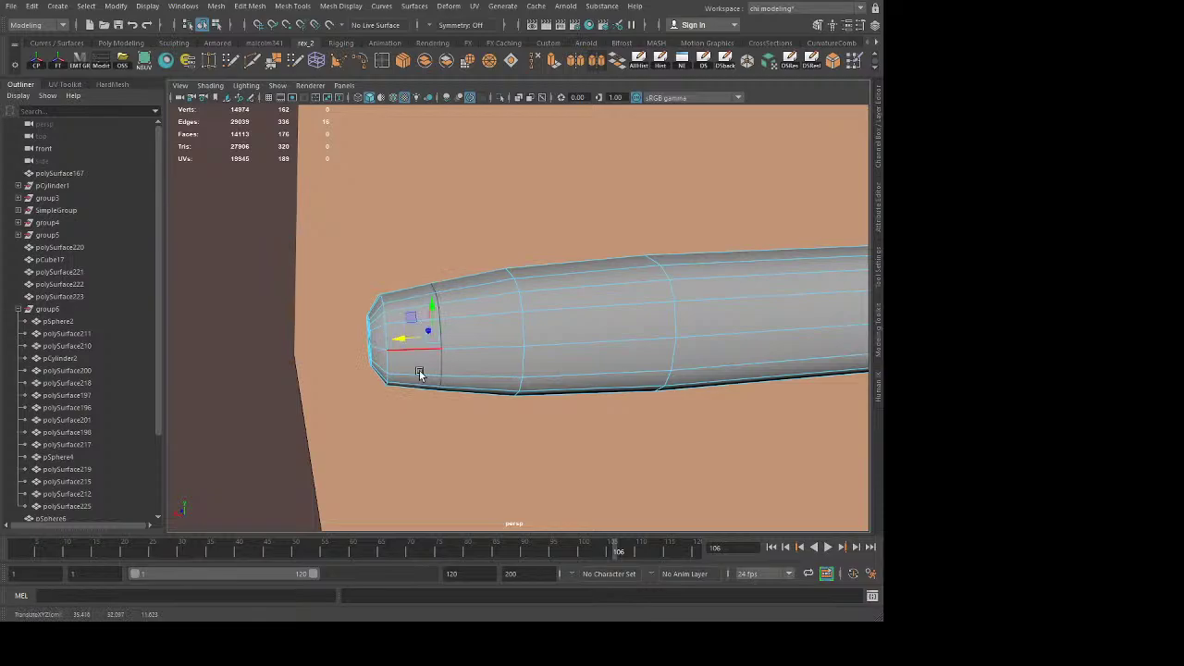
pyautogui.press('q')
pyautogui.doubleClick(524, 334)
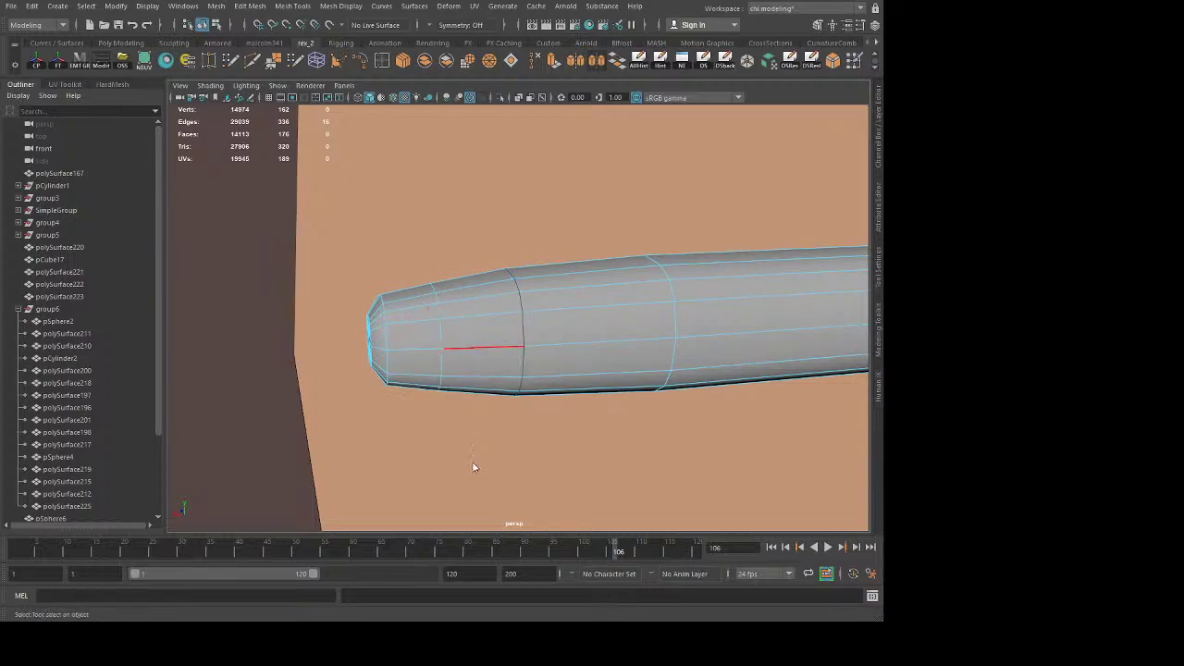
pyautogui.hotkey('shift', 'e')
# Step: Move the second edge loop from the tip farther inward along the bar and scale it up slightly
pyautogui.click(436, 336)
pyautogui.doubleClick(436, 337)
pyautogui.press('g')
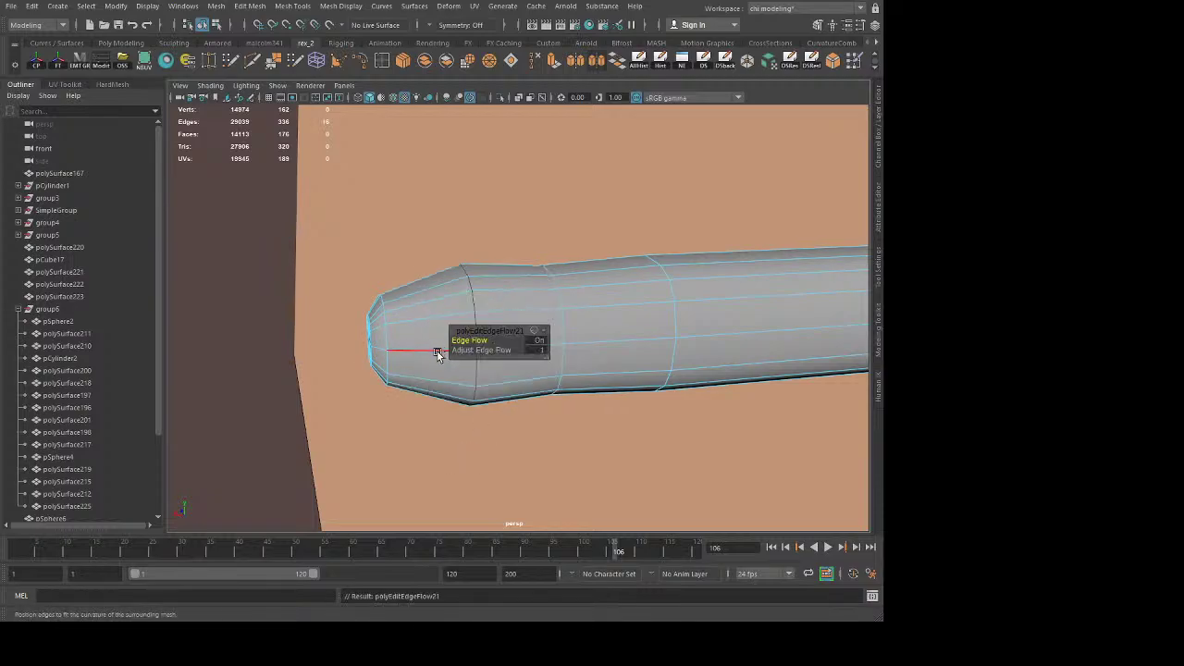
pyautogui.hotkey('ctrl', 'z')
pyautogui.press('w')
pyautogui.moveTo(400, 340); pyautogui.dragTo(426, 341)
pyautogui.press('r')
pyautogui.moveTo(467, 431); pyautogui.dragTo(477, 430, button='middle')
pyautogui.press('q')
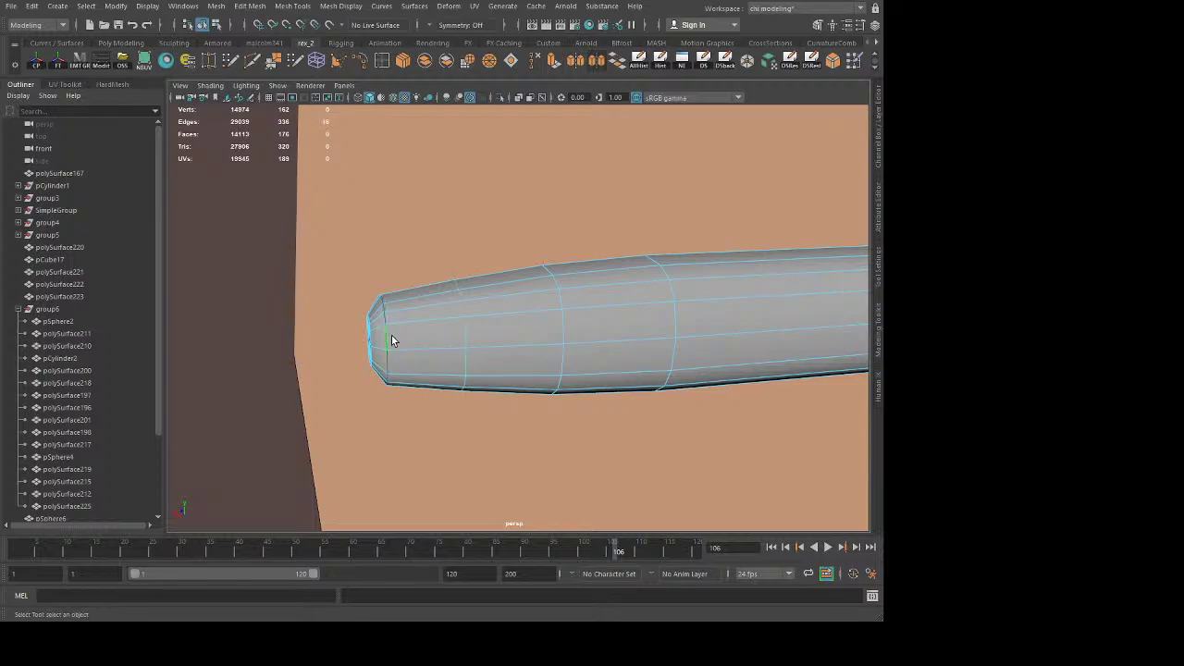
# Step: Bevel the edge loop nearest the tip's end cap with a single segment
pyautogui.hotkey('ctrl', 'b')
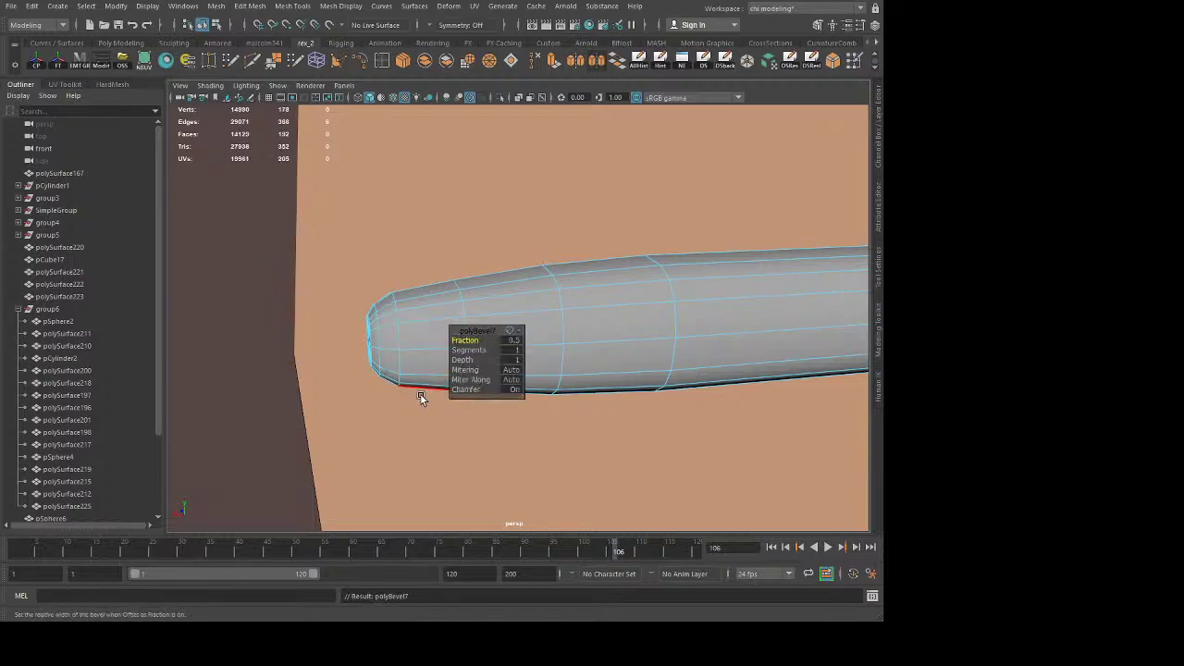
pyautogui.moveTo(418, 395); pyautogui.dragTo(400, 395, button='middle')
pyautogui.press('q')
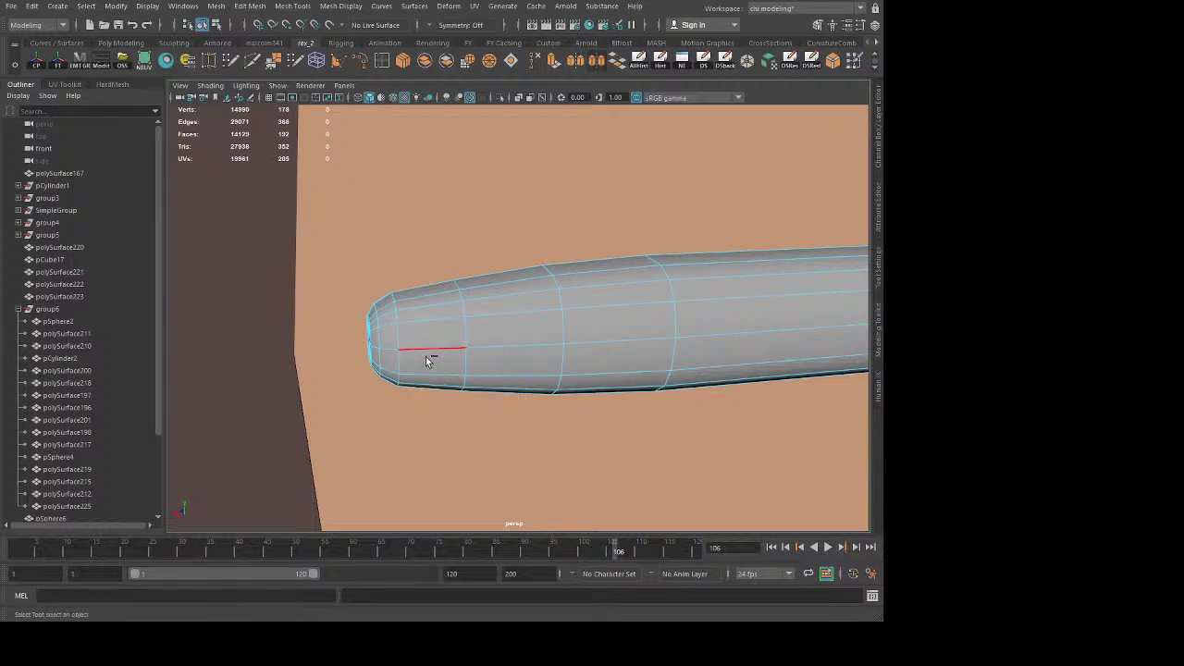
# Step: Apply Edit Edge Flow to the front loop of the newest bevel, adjust its scale slightly, and check the tip's profile
pyautogui.doubleClick(389, 339)
pyautogui.keyDown('shift'); pyautogui.moveTo(425, 457); pyautogui.dragTo(421, 463, button='right'); pyautogui.keyUp('shift')
pyautogui.press('r')
pyautogui.moveTo(463, 447); pyautogui.dragTo(460, 445, button='middle')
pyautogui.press('q')
pyautogui.keyDown('alt'); pyautogui.moveTo(459, 444); pyautogui.dragTo(434, 422, button='right'); pyautogui.keyUp('alt')
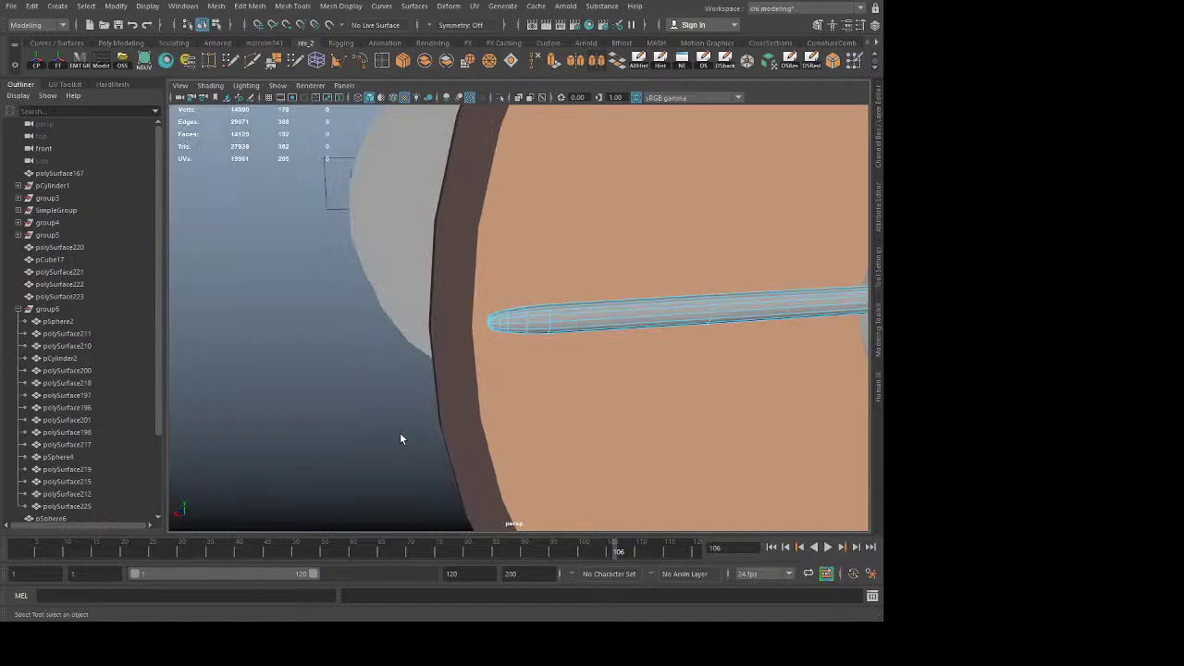
pyautogui.scroll(4, 383, 444)
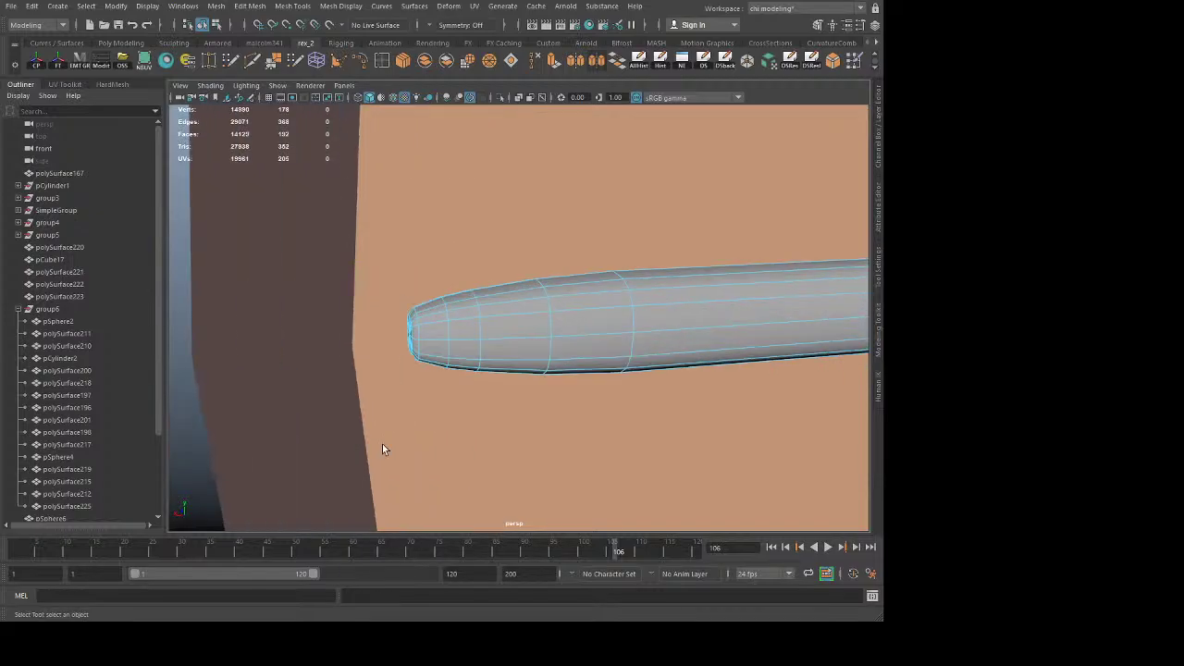
# Step: Try to shrink the vertices around the rod tip's centre and move them outward along the rod's length
pyautogui.click(440, 335)
pyautogui.keyDown('alt'); pyautogui.moveTo(545, 274); pyautogui.dragTo(574, 300); pyautogui.keyUp('alt')
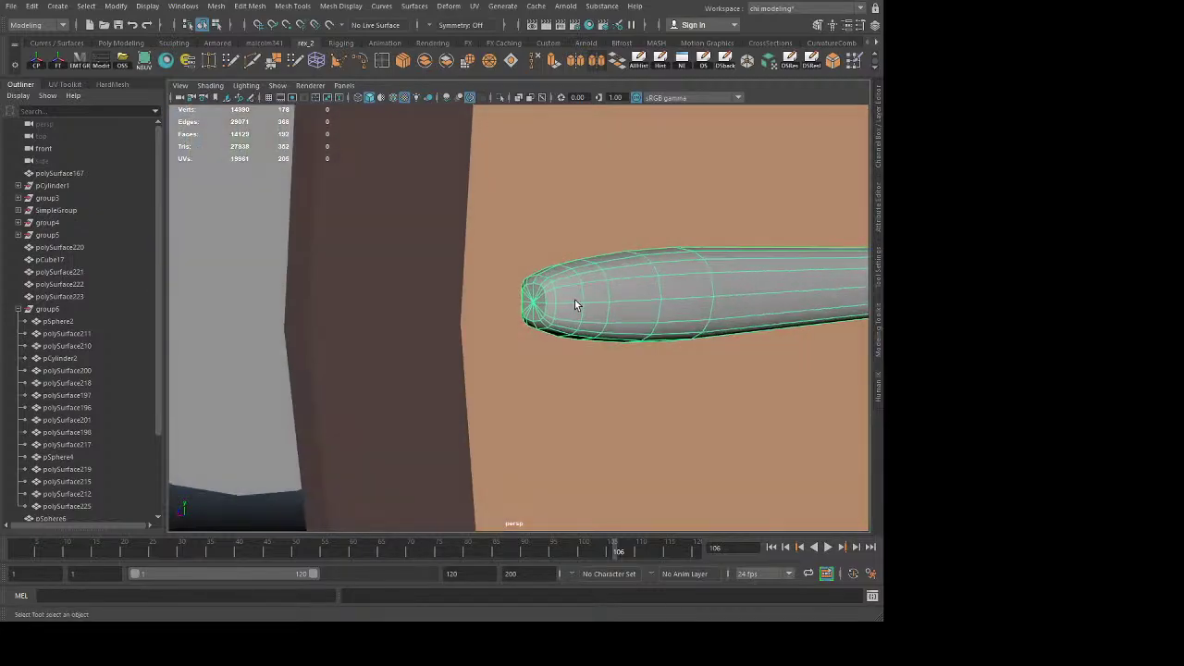
pyautogui.keyDown('alt'); pyautogui.moveTo(575, 299); pyautogui.dragTo(664, 357, button='right'); pyautogui.keyUp('alt')
pyautogui.moveTo(568, 274); pyautogui.dragTo(494, 275, button='right')
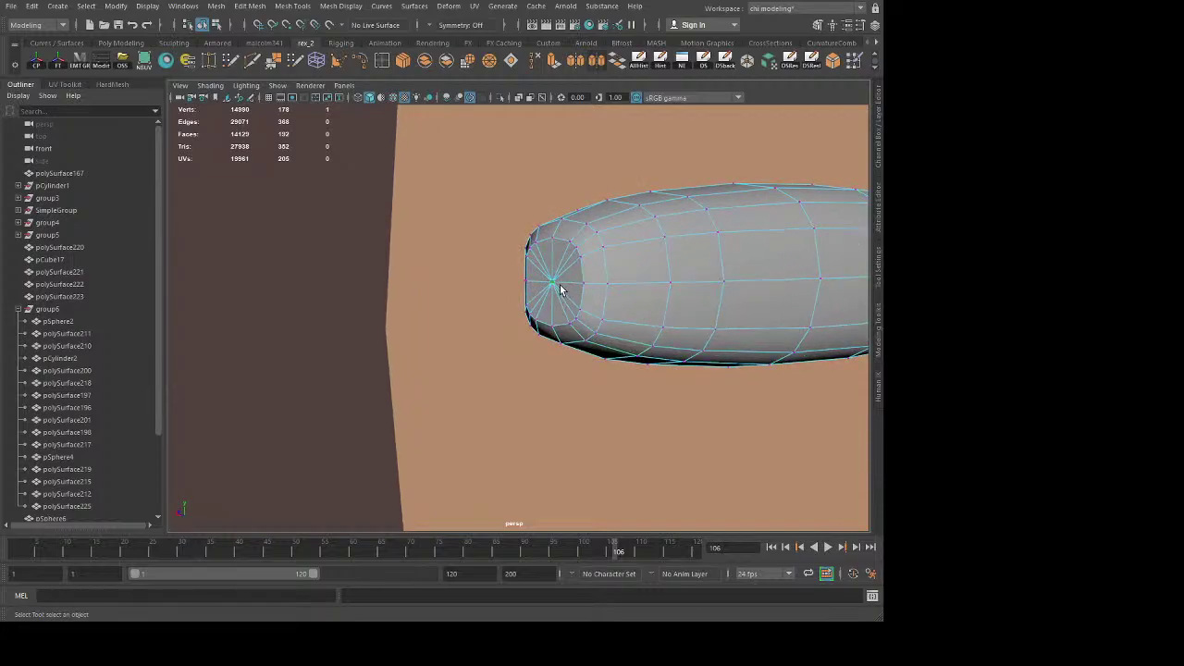
pyautogui.hotkey('shift', '.')
pyautogui.press('r')
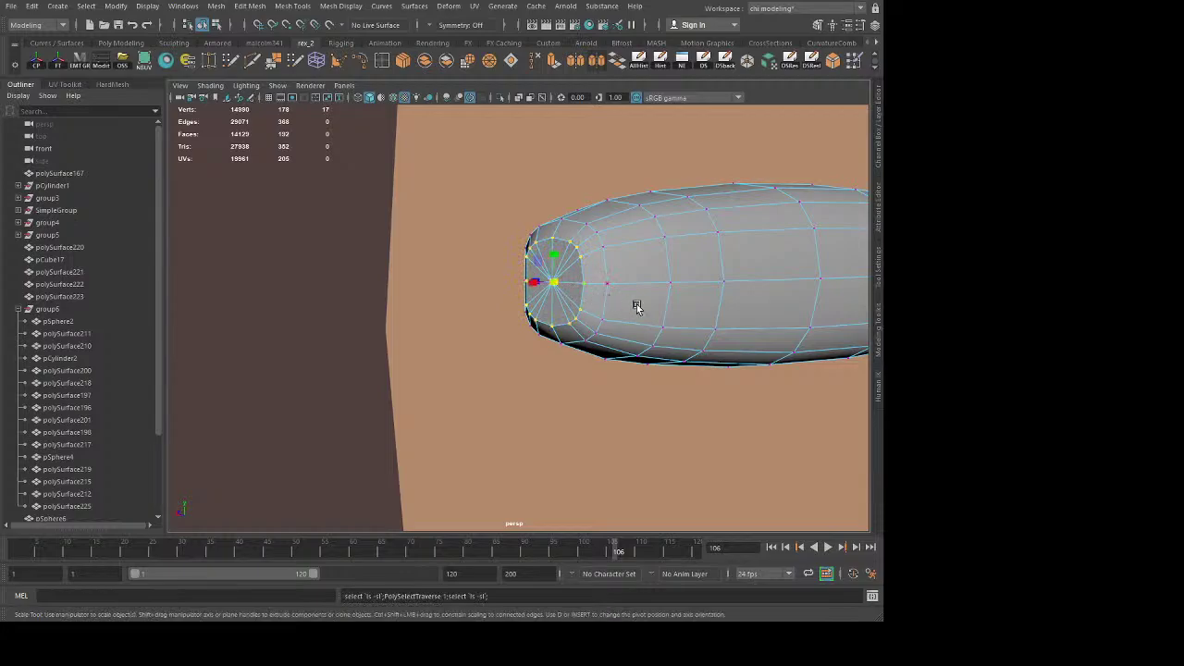
pyautogui.moveTo(691, 301); pyautogui.dragTo(671, 301, button='middle')
pyautogui.press('w')
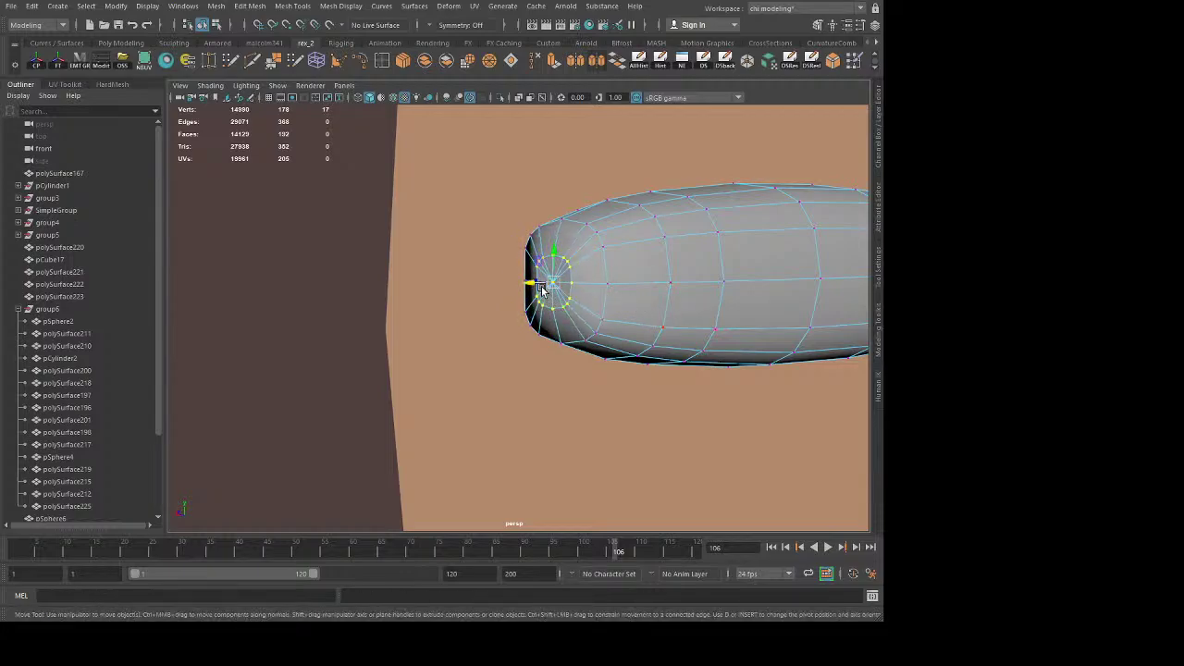
pyautogui.moveTo(528, 286); pyautogui.dragTo(511, 286)
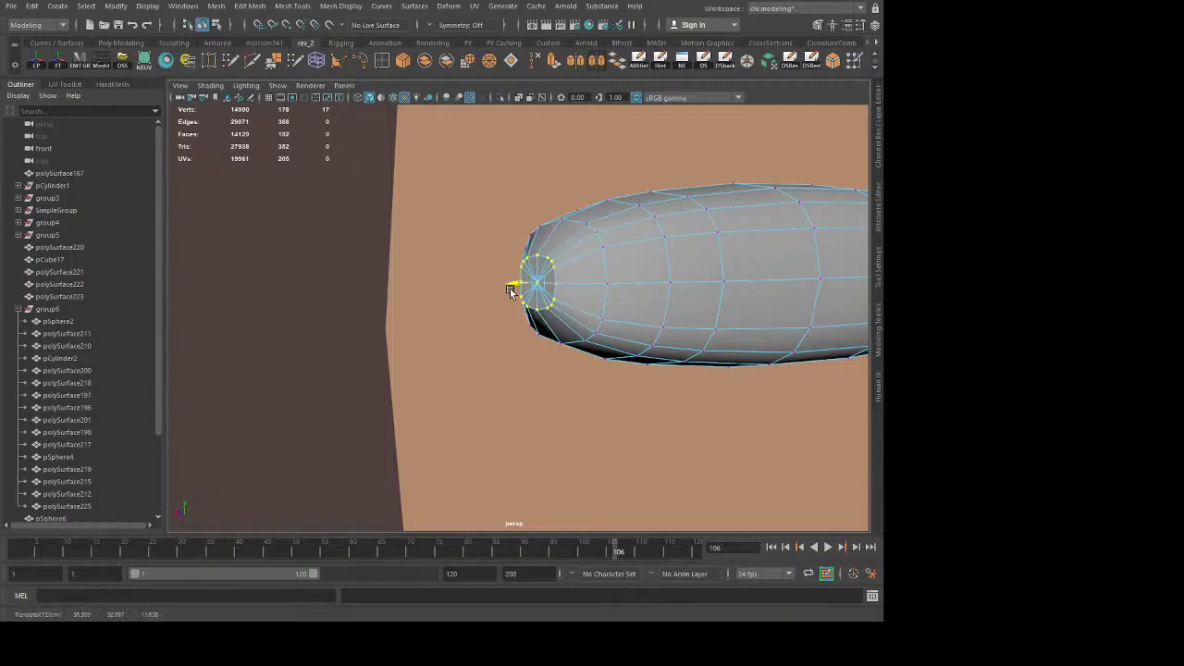
# Step: Undo the scaling and moving of the tip vertices and return the rod to object selection
pyautogui.hotkey('ctrl', 'z')
pyautogui.hotkey('ctrl', 'z')
pyautogui.press('q')
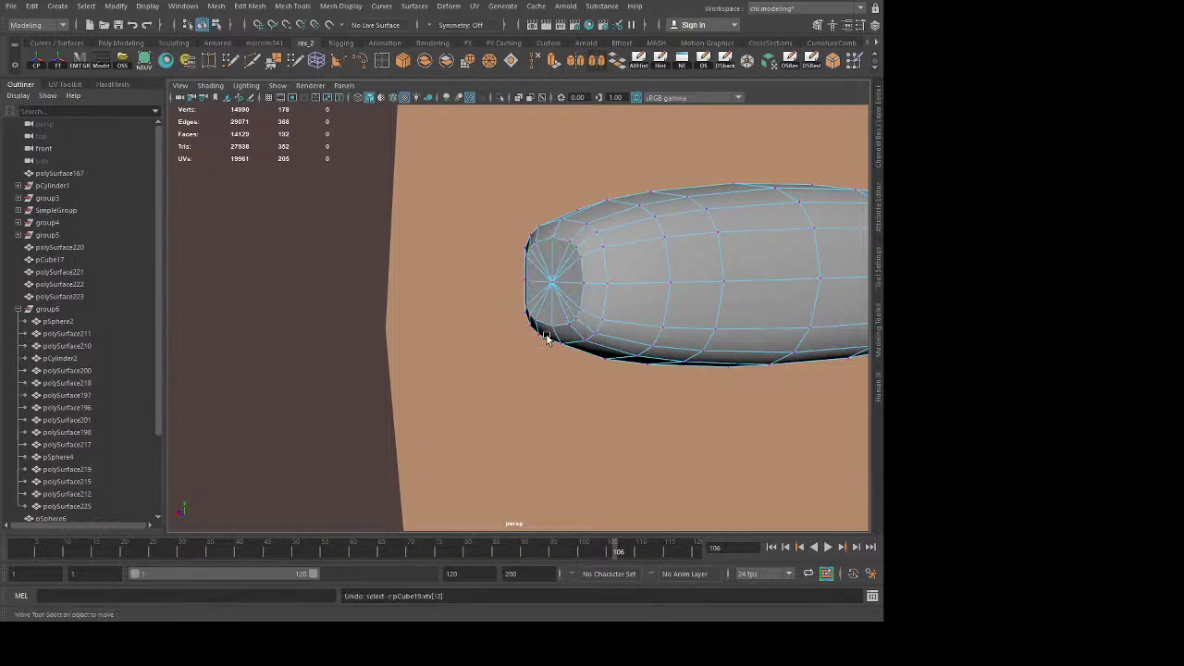
pyautogui.scroll(-3, 540, 351)
pyautogui.moveTo(577, 323); pyautogui.dragTo(719, 199, button='right')
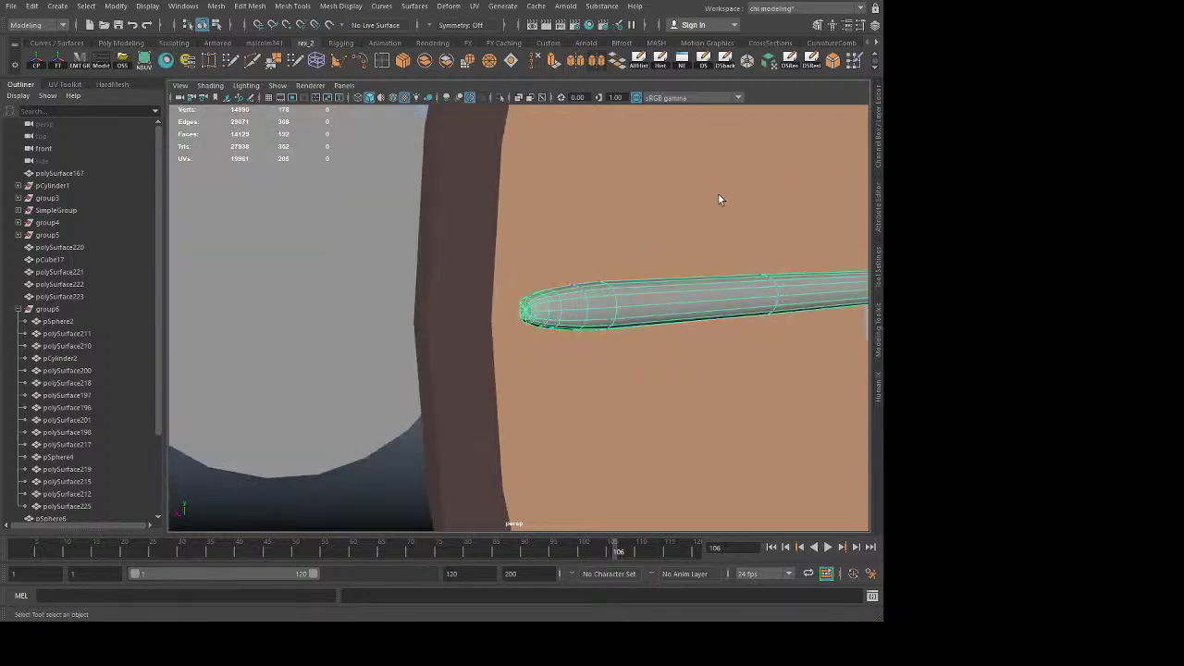
# Step: Duplicate the rod and move the copy sideways so it sits clear of the original
pyautogui.keyDown('alt'); pyautogui.moveTo(623, 319); pyautogui.dragTo(713, 383); pyautogui.keyUp('alt')
pyautogui.press('w')
pyautogui.scroll(-3, 614, 315)
pyautogui.keyDown('alt'); pyautogui.moveTo(614, 315); pyautogui.dragTo(601, 284); pyautogui.keyUp('alt')
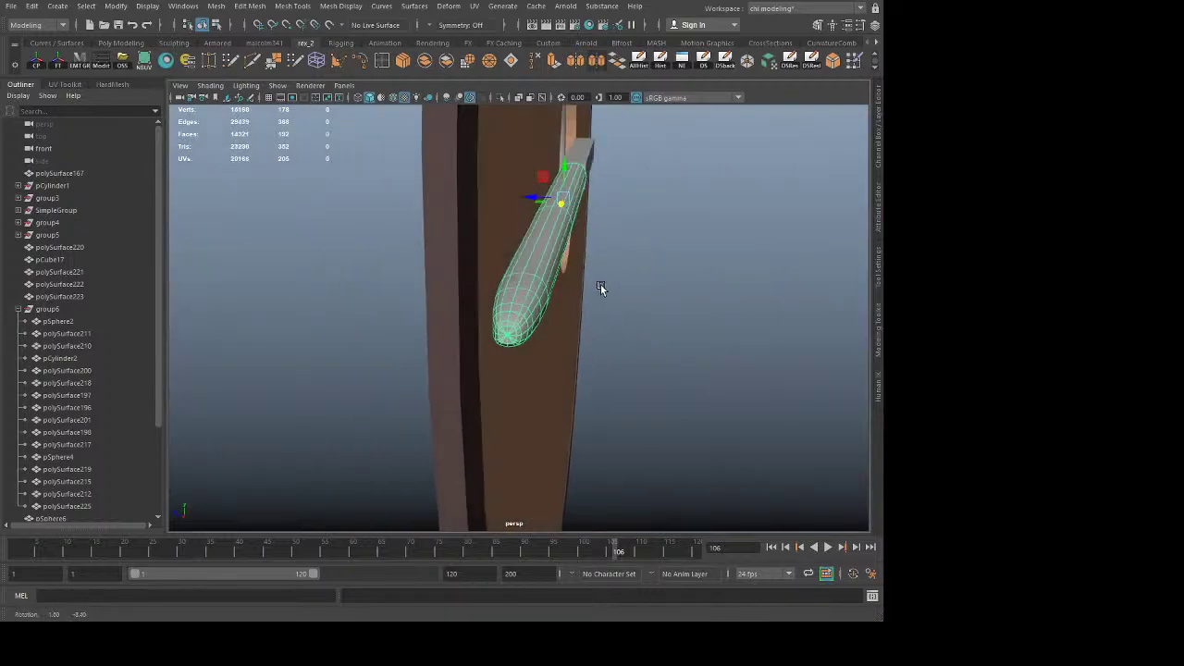
pyautogui.moveTo(533, 206); pyautogui.dragTo(581, 210)
pyautogui.press('q')
# Step: Smooth the original rod's mesh to make a denser high-poly version
pyautogui.click(547, 245)
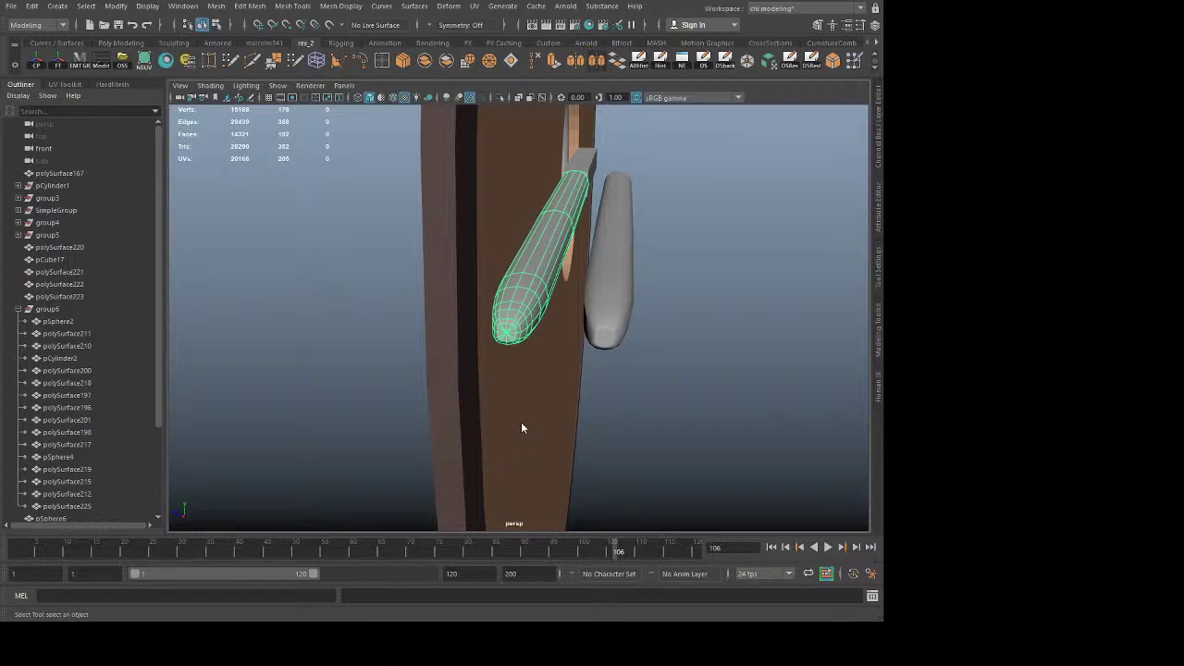
pyautogui.keyDown('shift'); pyautogui.moveTo(526, 325); pyautogui.dragTo(524, 320, button='right'); pyautogui.keyUp('shift')
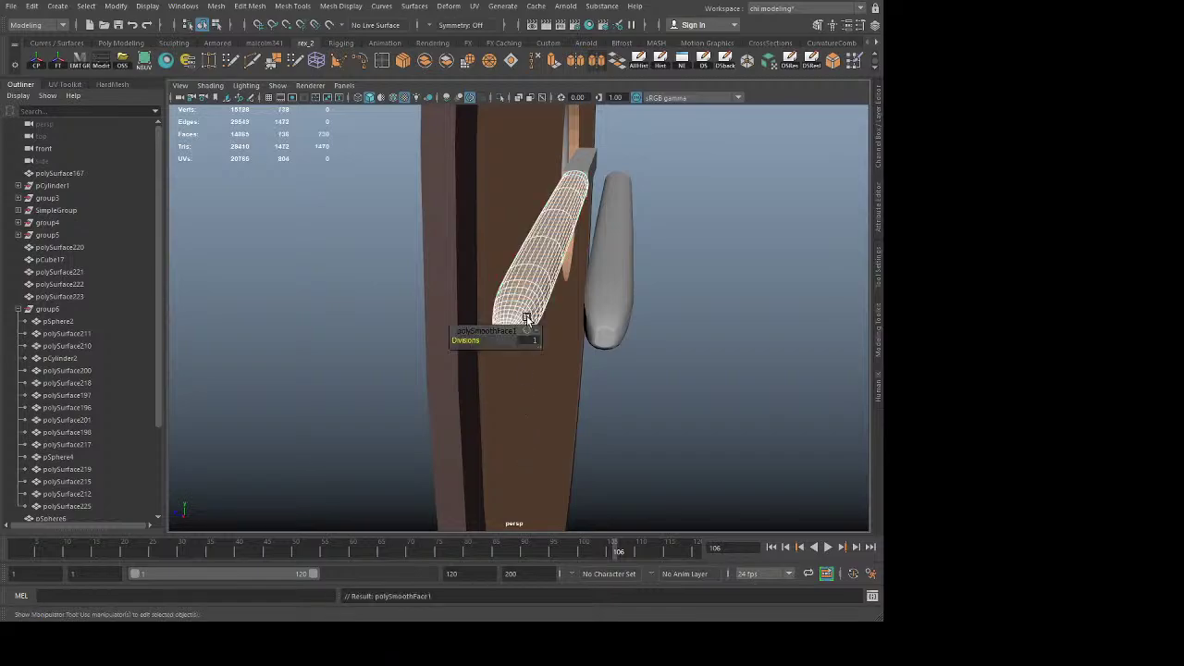
pyautogui.click(654, 390)
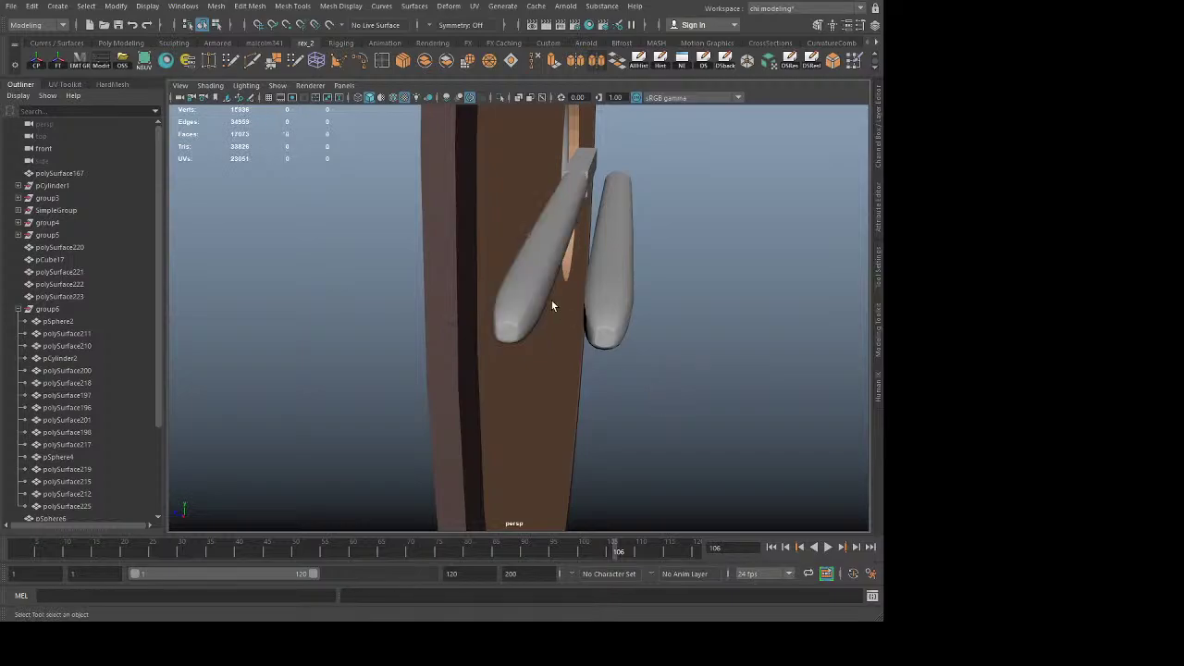
# Step: Move the low-poly copy back over the smoothed rod, snapping it along its sideways axis to the smoothed rod's vertices
pyautogui.keyDown('alt'); pyautogui.moveTo(567, 361); pyautogui.dragTo(528, 327); pyautogui.keyUp('alt')
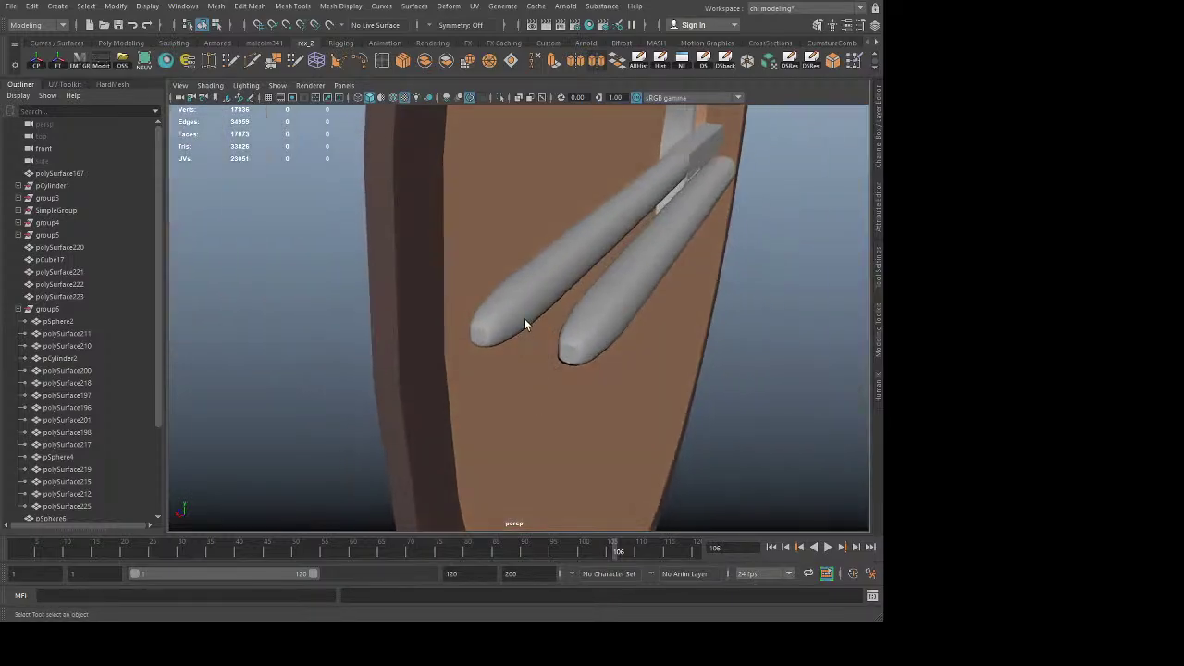
pyautogui.click(525, 315)
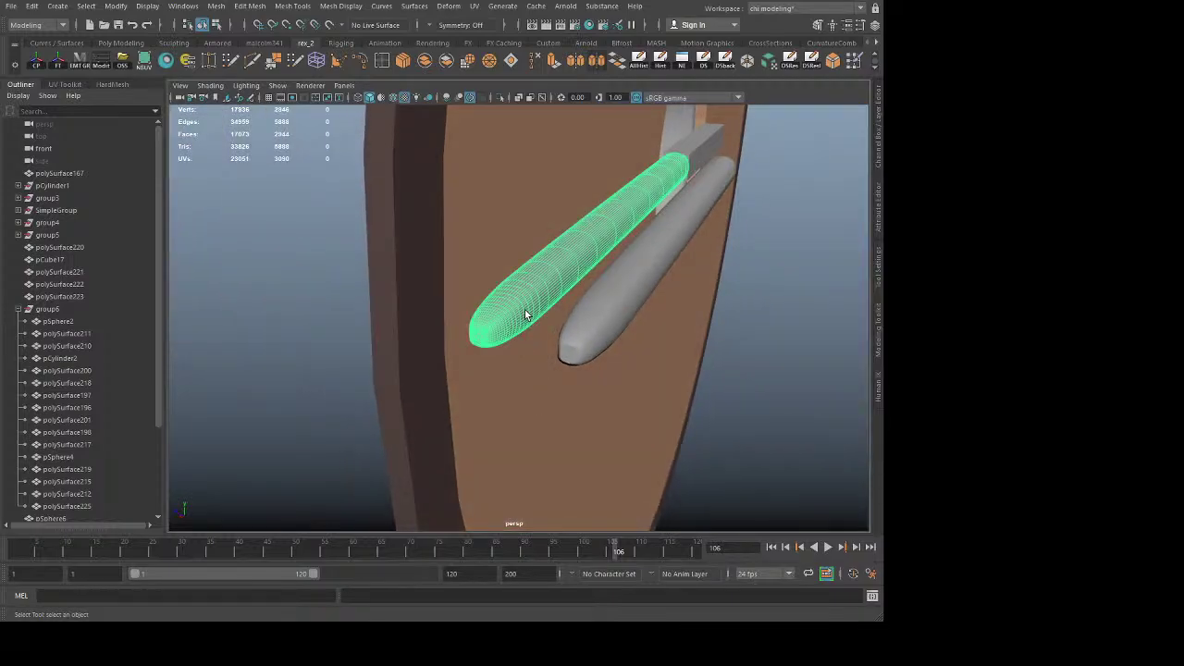
pyautogui.click(619, 298)
pyautogui.press('w')
pyautogui.click(668, 193)
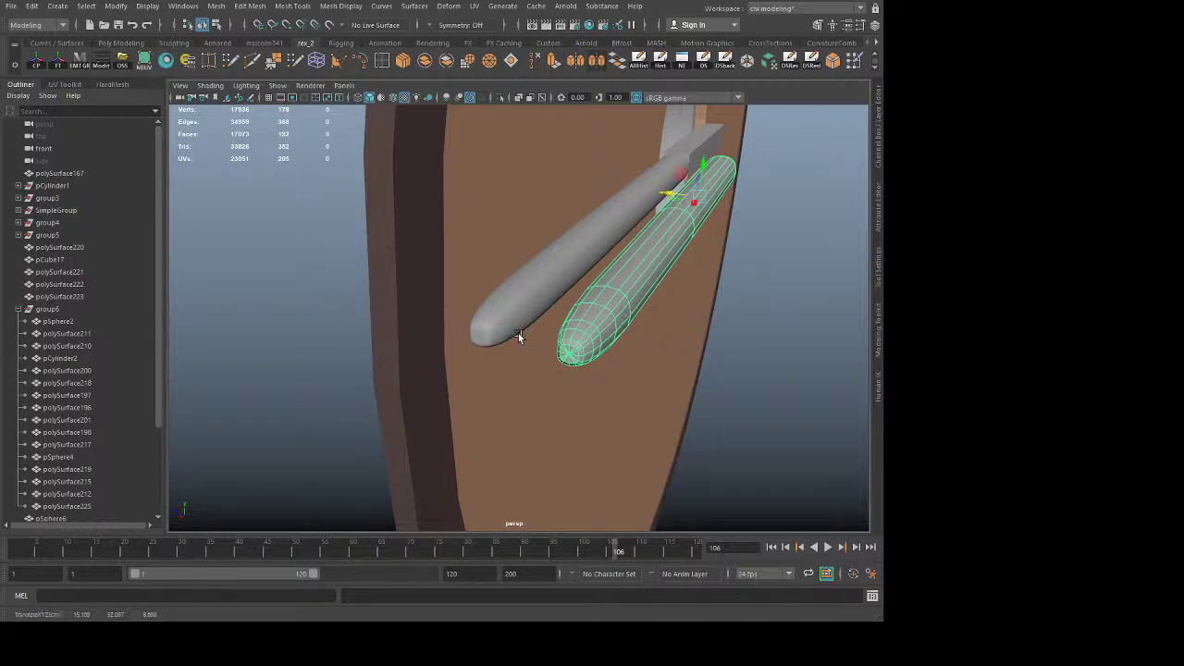
pyautogui.press('v')
pyautogui.moveTo(482, 338); pyautogui.dragTo(475, 339, button='middle')
pyautogui.press('q')
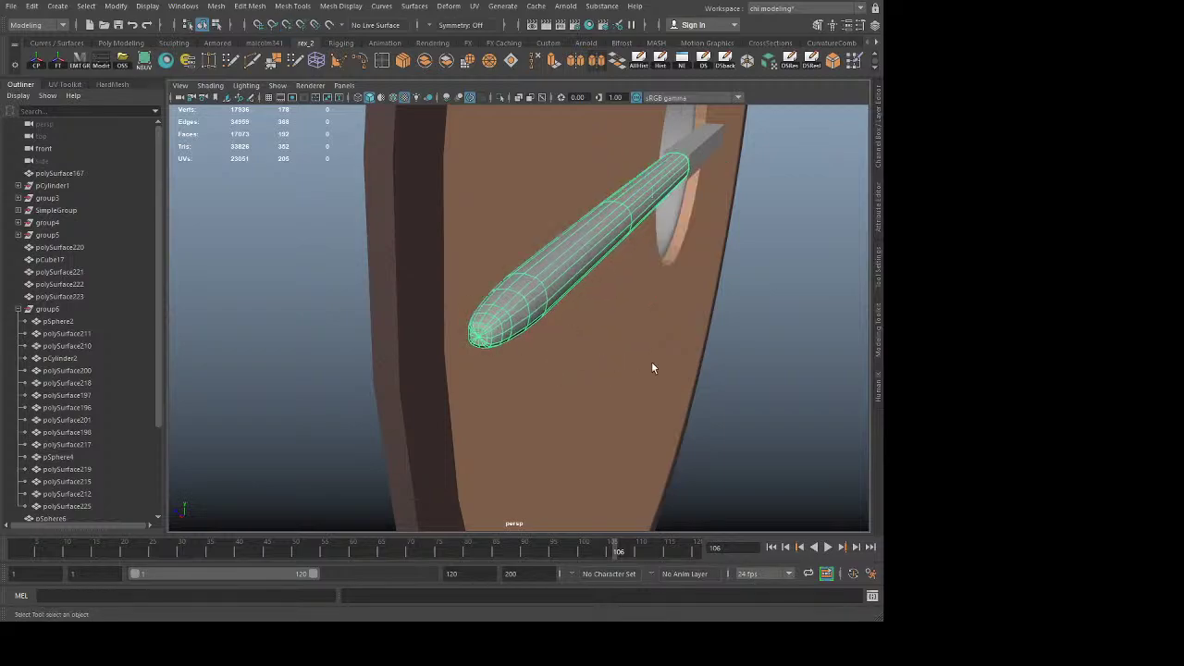
# Step: Duplicate the smoothed rod and undo the duplication
pyautogui.click(754, 397)
pyautogui.click(536, 296)
pyautogui.hotkey('ctrl', 'd')
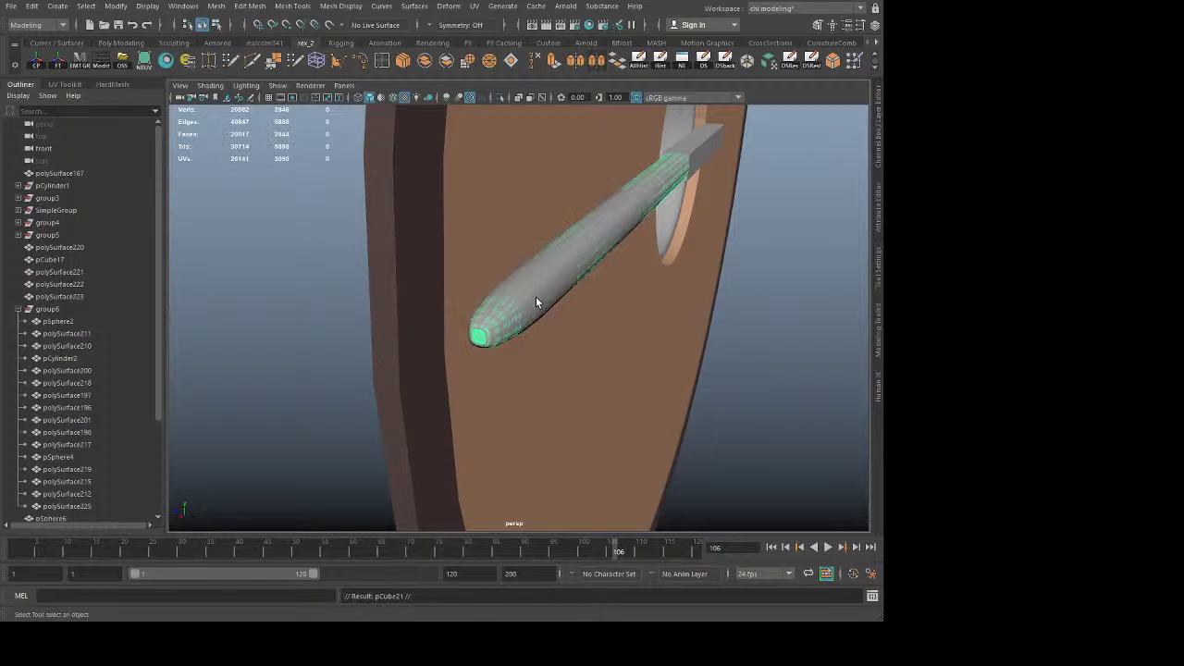
pyautogui.hotkey('ctrl', 'z')
# Step: Save the scene and isolate the two overlapping rods in the top view
pyautogui.hotkey('ctrl', 's')
pyautogui.click(545, 287)
pyautogui.keyDown('alt'); pyautogui.moveTo(550, 302); pyautogui.dragTo(511, 364, button='middle'); pyautogui.keyUp('alt')
pyautogui.keyDown('alt'); pyautogui.moveTo(511, 366); pyautogui.dragTo(466, 374); pyautogui.keyUp('alt')
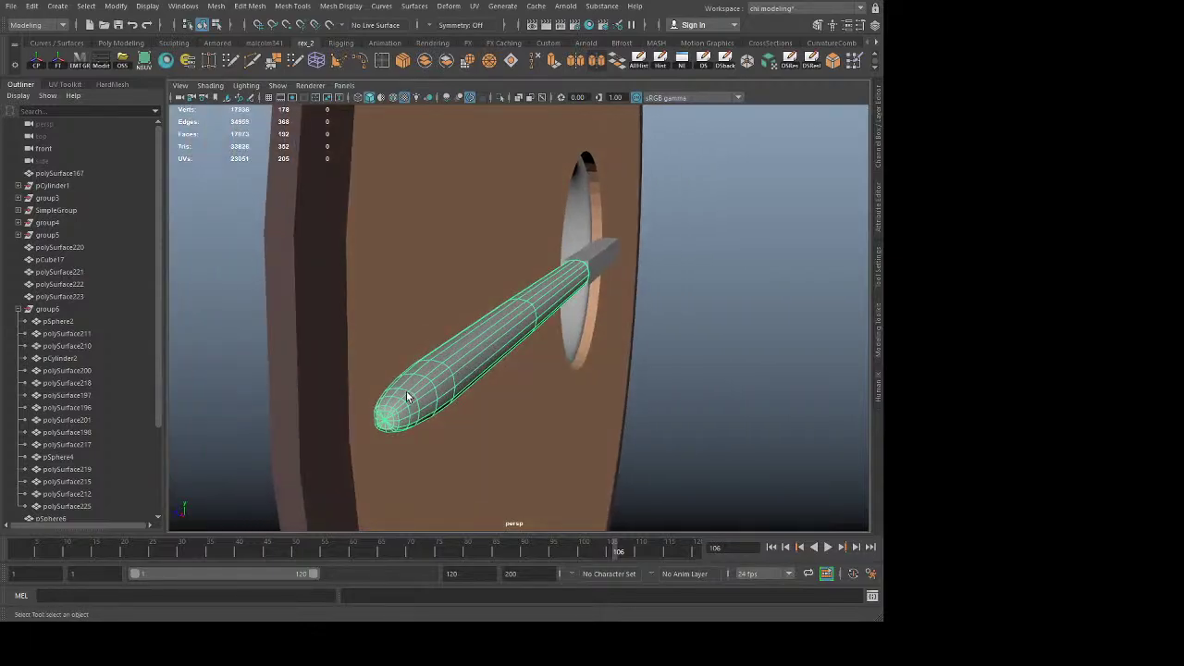
pyautogui.click(407, 393)
pyautogui.keyDown('shift'); pyautogui.click(394, 414); pyautogui.keyUp('shift')
pyautogui.press('space')
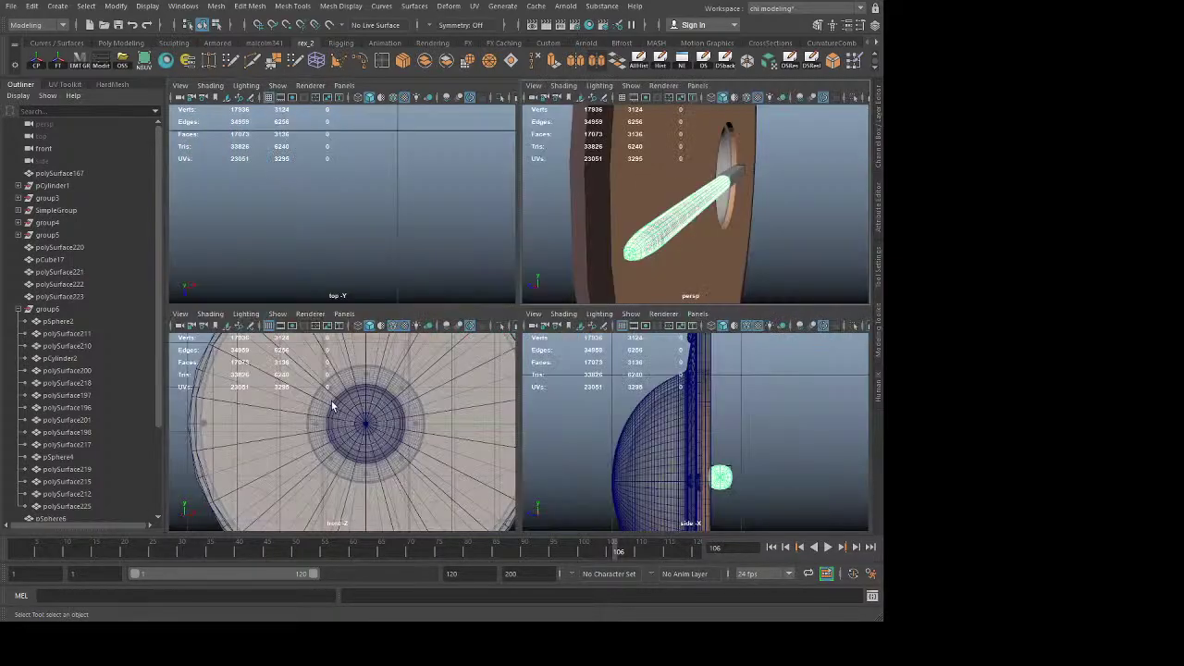
pyautogui.press('space')
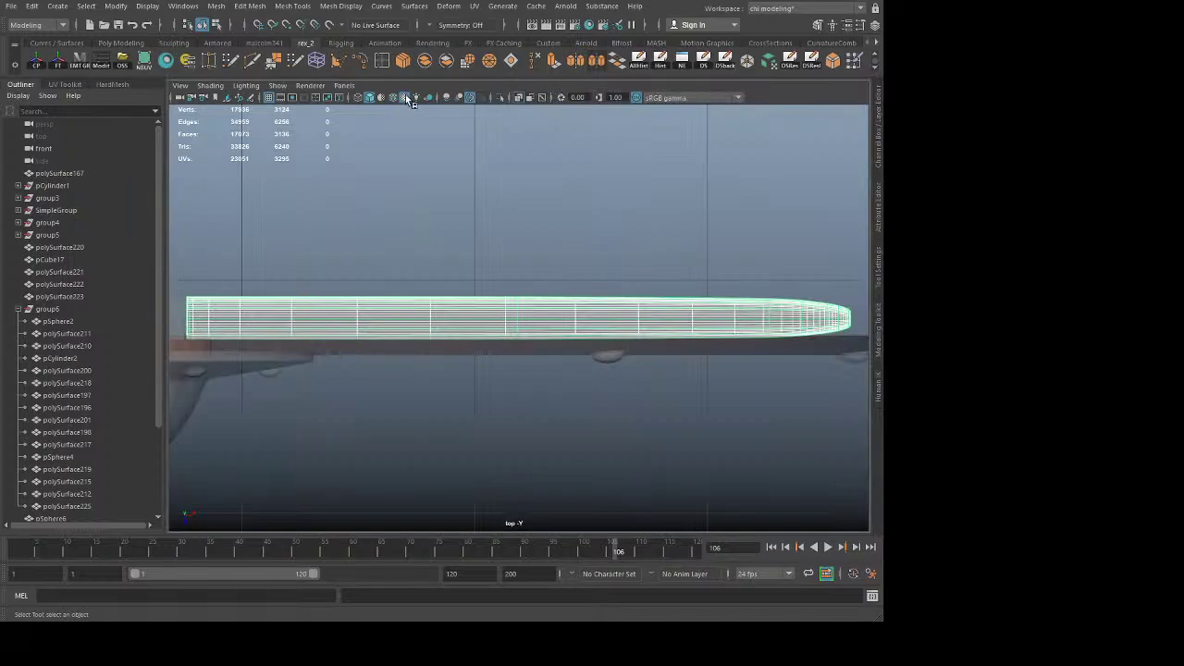
pyautogui.click(500, 98)
pyautogui.click(472, 294)
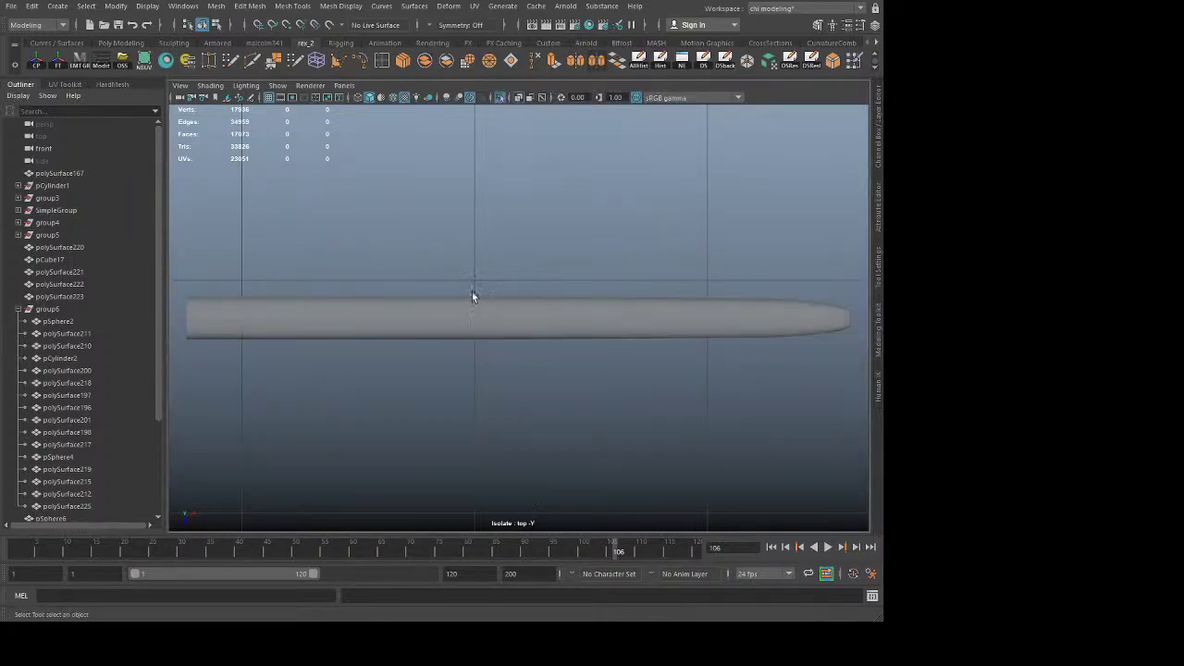
# Step: Turn on wireframe on shaded for the isolated rods in the top view
pyautogui.click(682, 319)
pyautogui.keyDown('alt'); pyautogui.moveTo(740, 338); pyautogui.dragTo(484, 337); pyautogui.keyUp('alt')
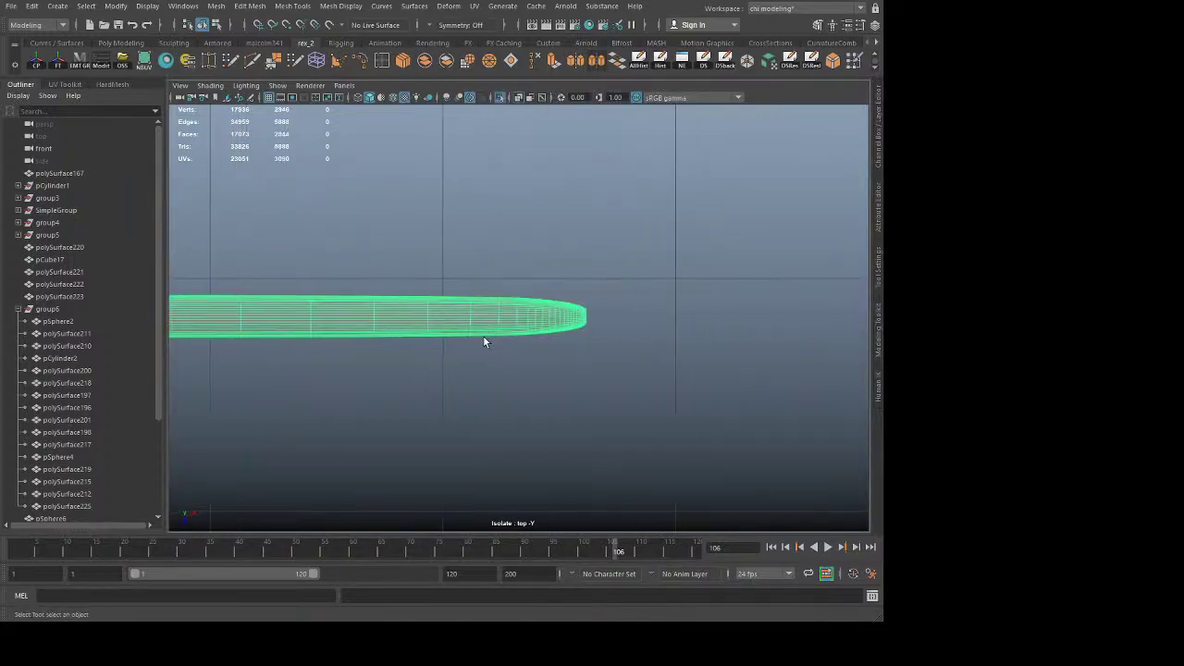
pyautogui.click(416, 150)
pyautogui.click(392, 98)
pyautogui.scroll(2, 673, 347)
pyautogui.scroll(10, 672, 352)
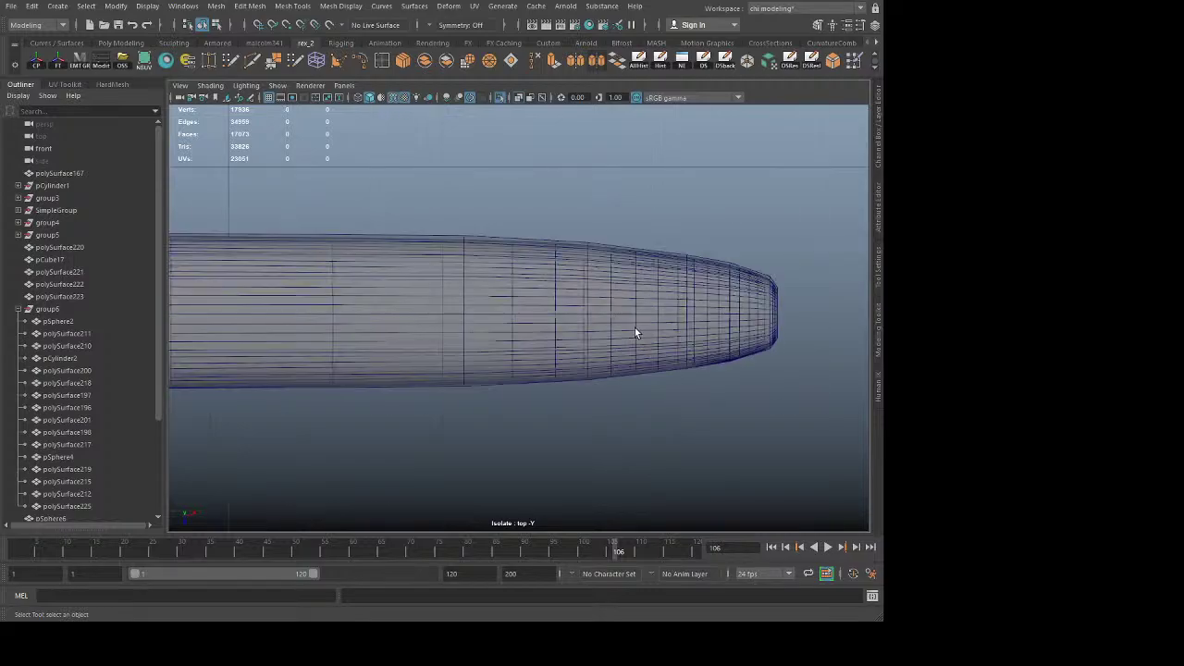
# Step: Compare the low-poly rod's outline with the smoothed mesh at the tapered tip and at the flat end
pyautogui.click(444, 188)
pyautogui.scroll(-5, 654, 379)
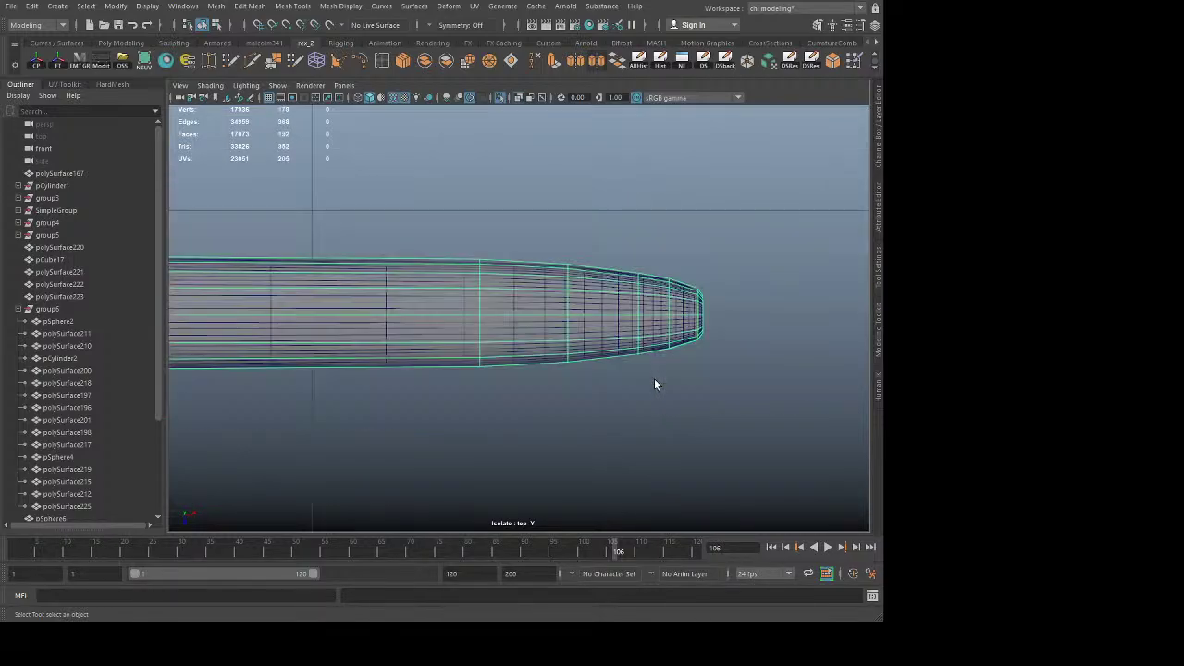
pyautogui.keyDown('alt'); pyautogui.moveTo(680, 382); pyautogui.dragTo(553, 380, button='middle'); pyautogui.keyUp('alt')
pyautogui.scroll(6, 737, 444)
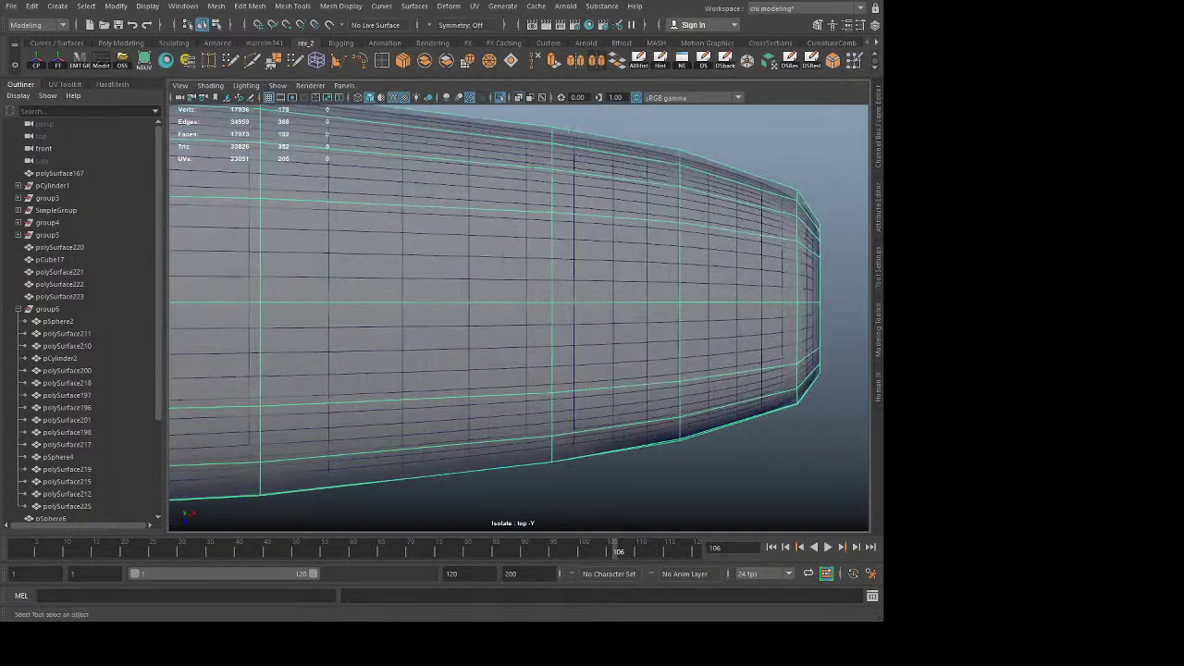
pyautogui.keyDown('alt'); pyautogui.moveTo(780, 409); pyautogui.dragTo(524, 410, button='middle'); pyautogui.keyUp('alt')
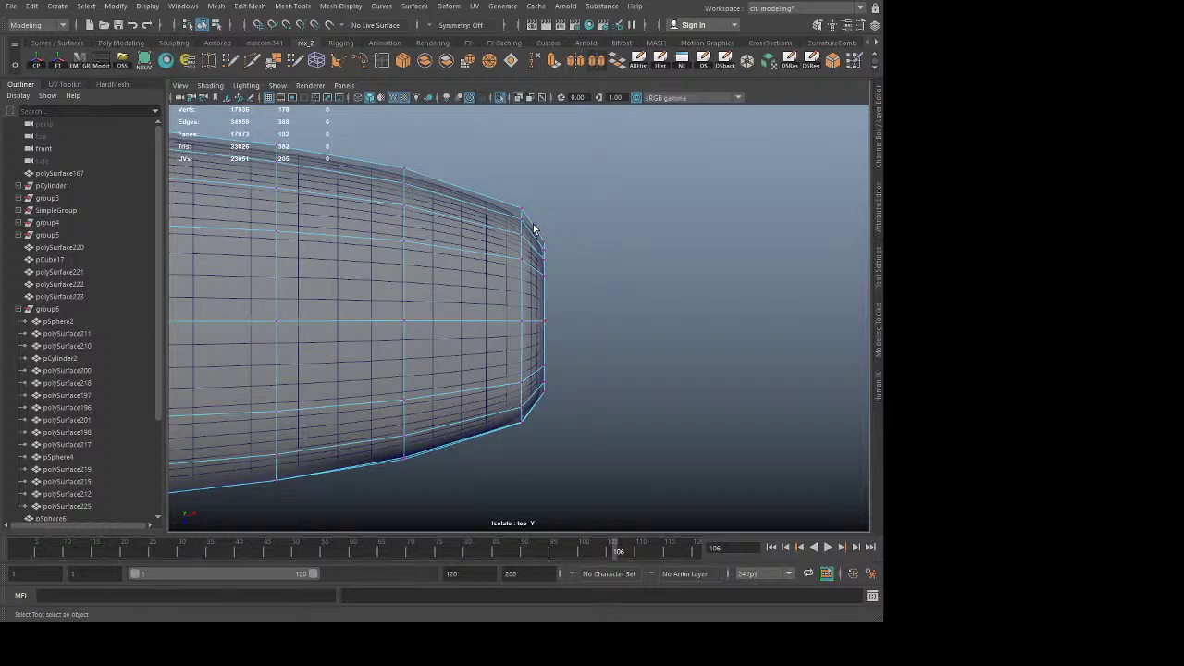
pyautogui.click(621, 196)
pyautogui.scroll(-6, 632, 210)
pyautogui.keyDown('alt'); pyautogui.moveTo(285, 369); pyautogui.dragTo(786, 374, button='middle'); pyautogui.keyUp('alt')
pyautogui.keyDown('alt'); pyautogui.moveTo(381, 341); pyautogui.dragTo(854, 349, button='middle'); pyautogui.keyUp('alt')
pyautogui.scroll(4, 632, 323)
pyautogui.keyDown('alt'); pyautogui.moveTo(546, 335); pyautogui.dragTo(423, 214, button='middle'); pyautogui.keyUp('alt')
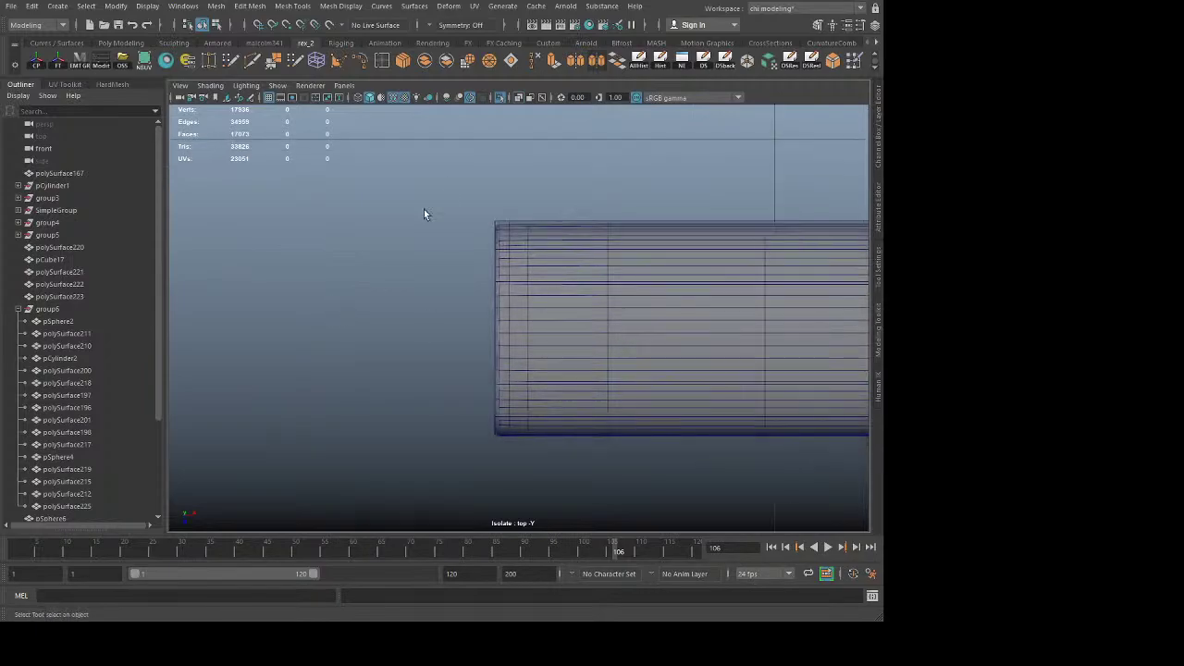
pyautogui.click(502, 224)
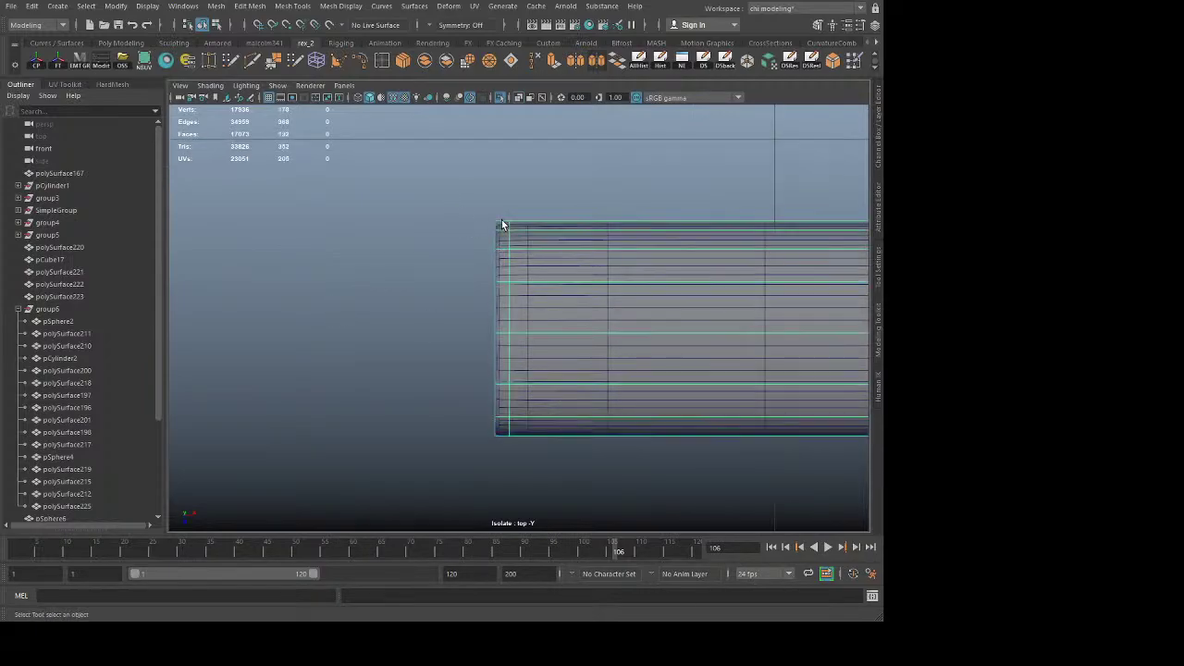
# Step: Isolate both overlapping rods in the perspective view and bring their flat end into view
pyautogui.press('space')
pyautogui.press('space')
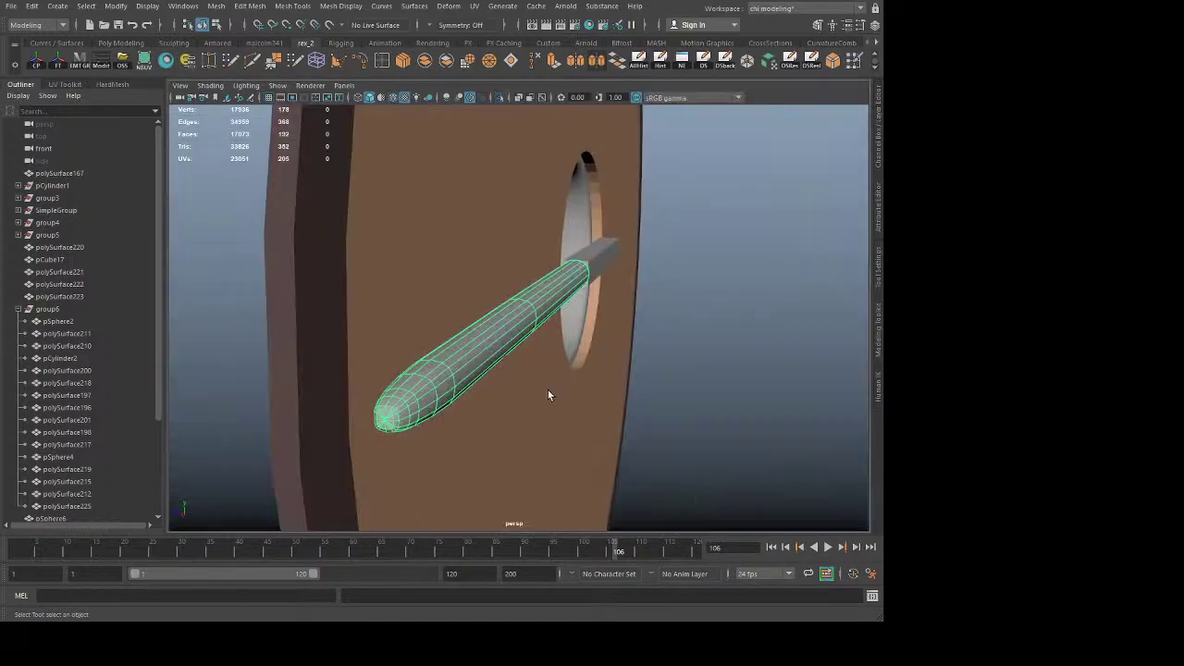
pyautogui.keyDown('alt'); pyautogui.moveTo(548, 394); pyautogui.dragTo(507, 396); pyautogui.keyUp('alt')
pyautogui.keyDown('alt'); pyautogui.moveTo(488, 303); pyautogui.dragTo(379, 489); pyautogui.keyUp('alt')
pyautogui.click(373, 500)
pyautogui.click(340, 500)
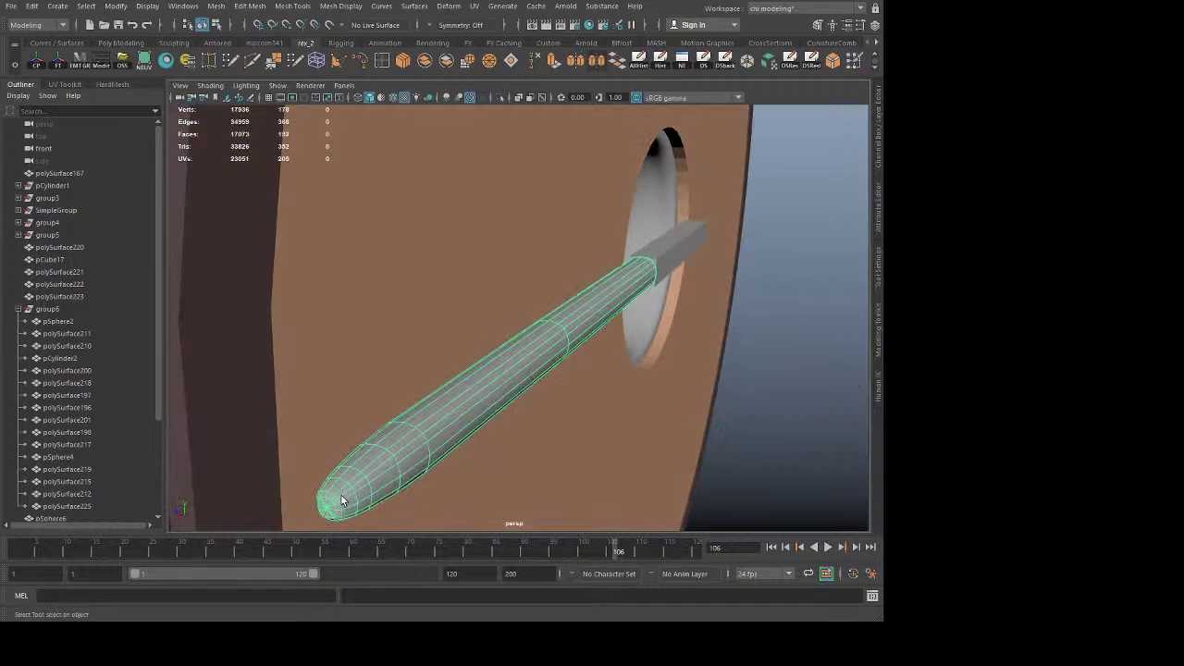
pyautogui.press('3')
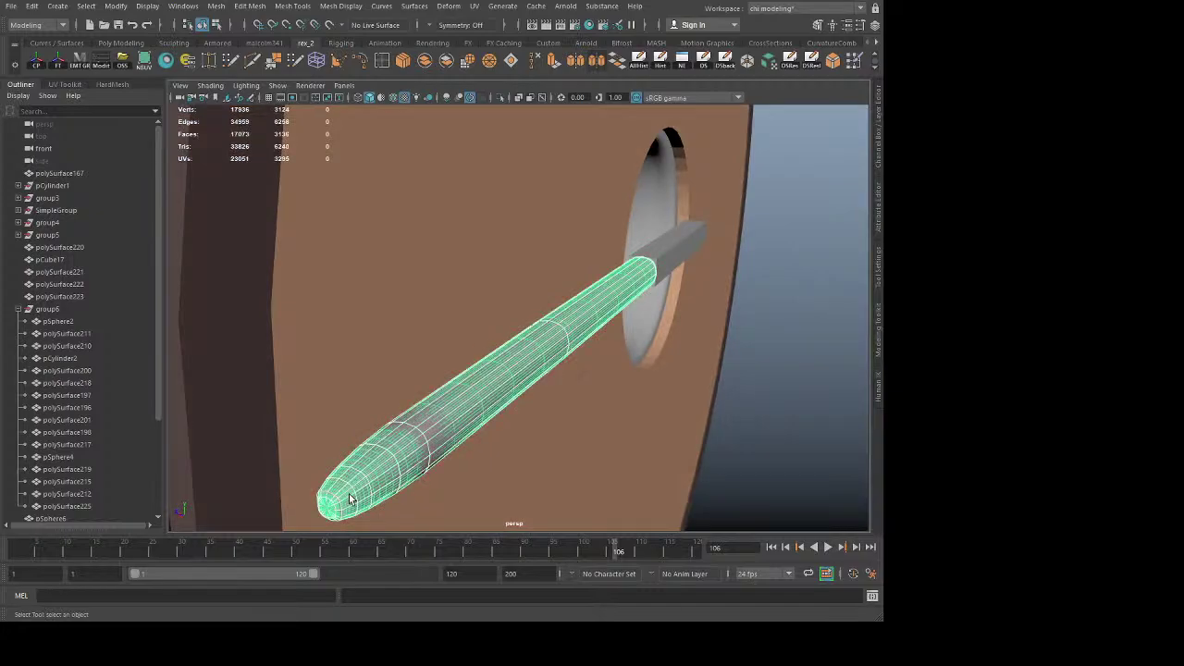
pyautogui.click(499, 97)
pyautogui.click(672, 275)
pyautogui.keyDown('alt'); pyautogui.moveTo(672, 275); pyautogui.dragTo(608, 352); pyautogui.keyUp('alt')
# Step: Bevel the rim edge loop around the low-poly rod's flat end with 2 segments
pyautogui.click(425, 217)
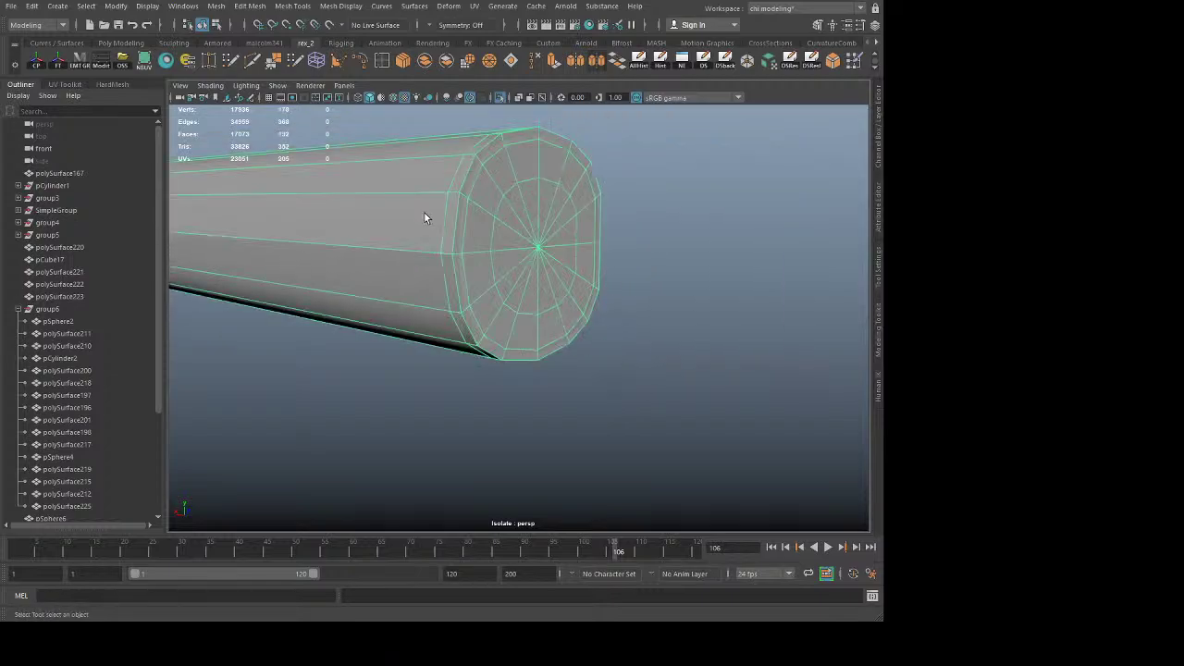
pyautogui.moveTo(443, 223); pyautogui.dragTo(457, 183, button='right')
pyautogui.doubleClick(466, 179)
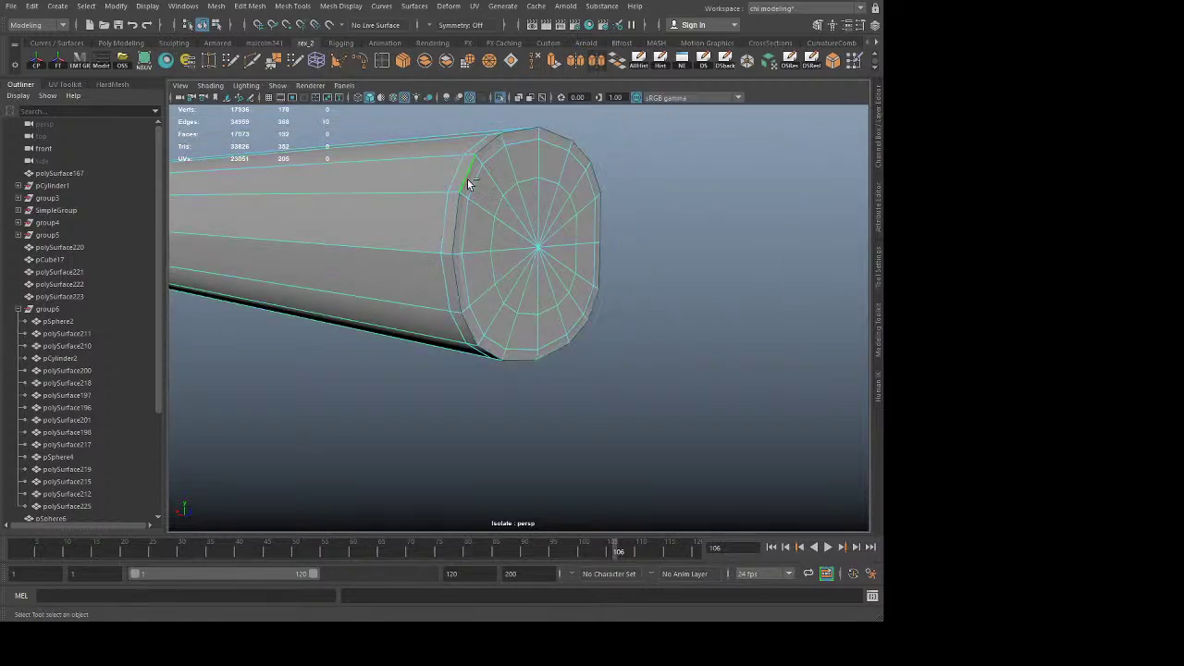
pyautogui.hotkey('ctrl', 'b')
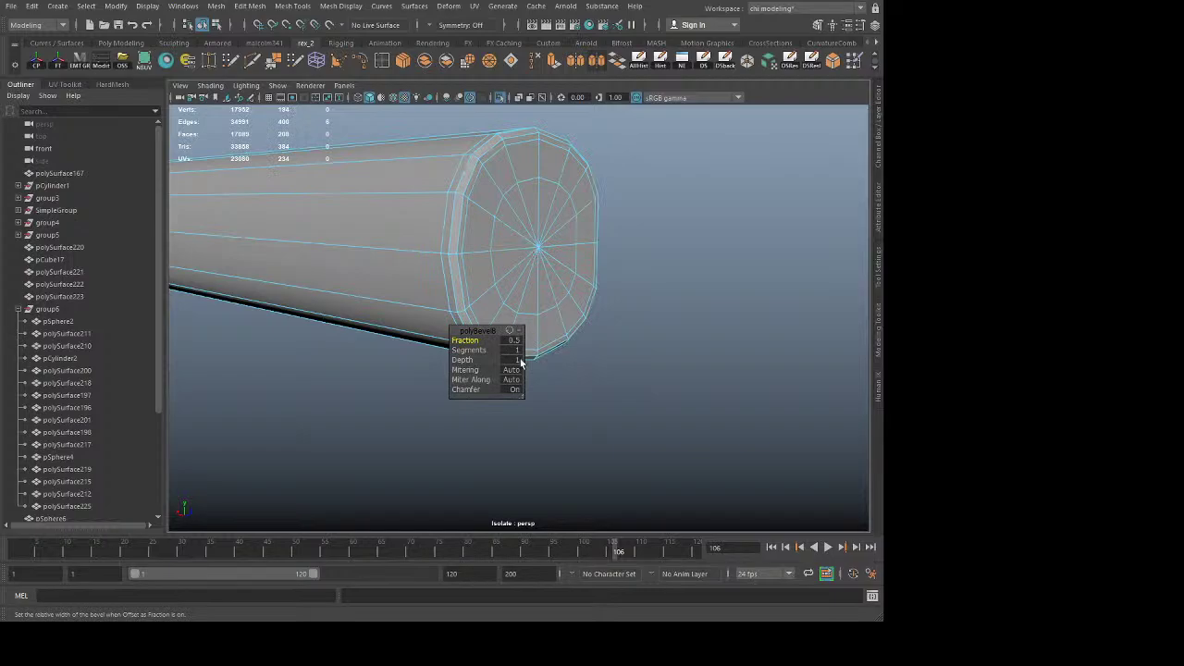
pyautogui.click(515, 350)
pyautogui.write('2')
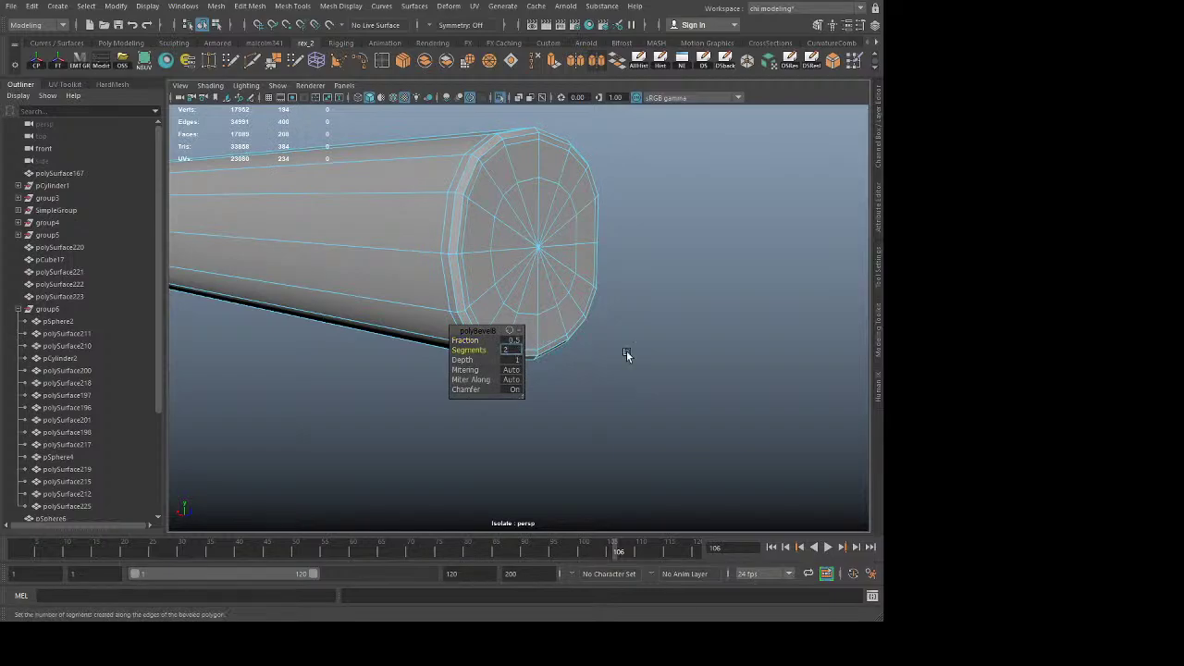
pyautogui.press('Return')
pyautogui.moveTo(471, 351); pyautogui.dragTo(638, 338)
pyautogui.press('q')
pyautogui.keyDown('alt'); pyautogui.moveTo(636, 286); pyautogui.dragTo(608, 309); pyautogui.keyUp('alt')
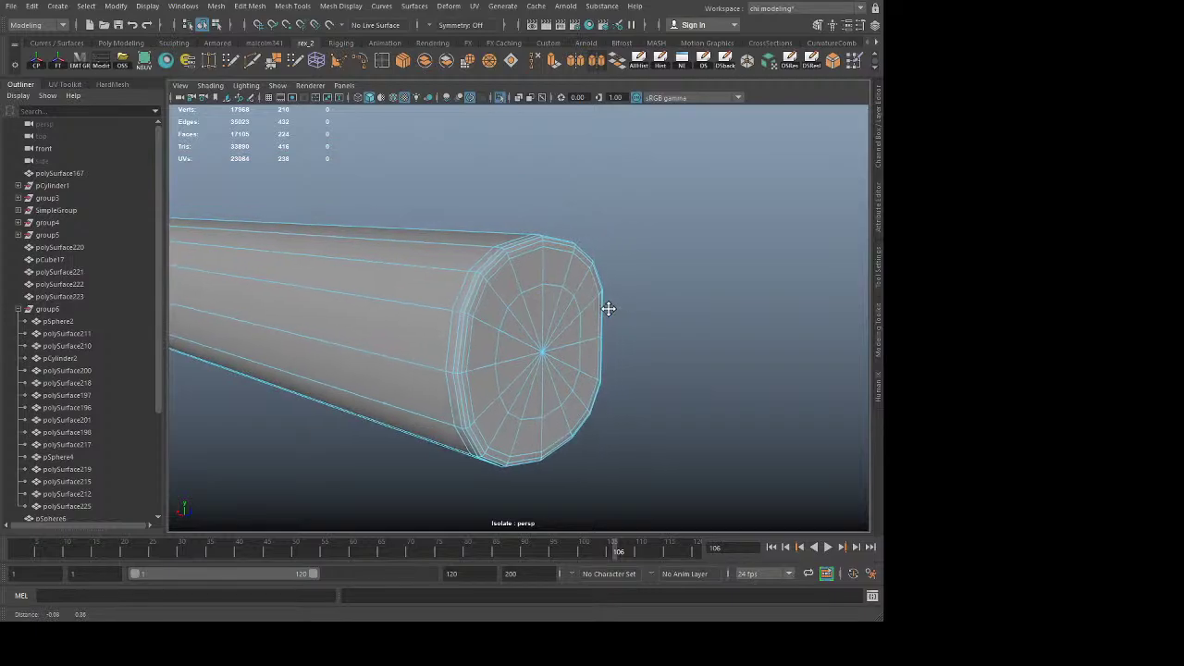
# Step: Preview the low-poly rod's bevelled flat end in smooth display, then return it to the unsmoothed display
pyautogui.keyDown('alt'); pyautogui.moveTo(608, 309); pyautogui.dragTo(638, 335, button='right'); pyautogui.keyUp('alt')
pyautogui.press('3')
pyautogui.click(680, 151)
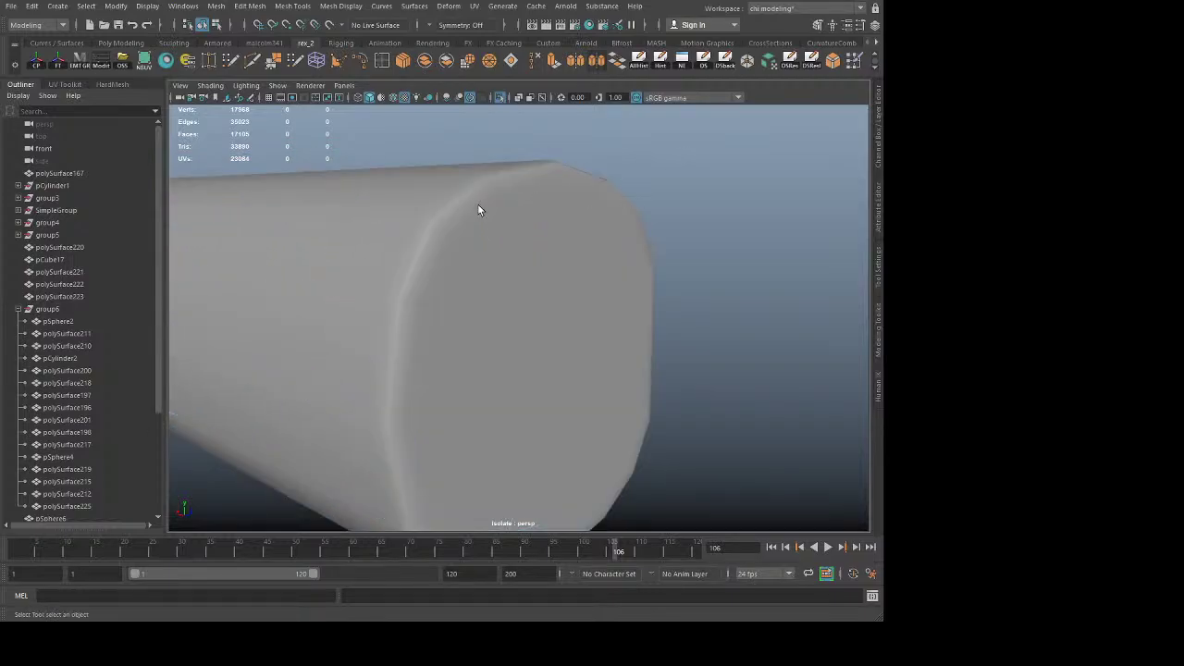
pyautogui.click(478, 204)
pyautogui.press('1')
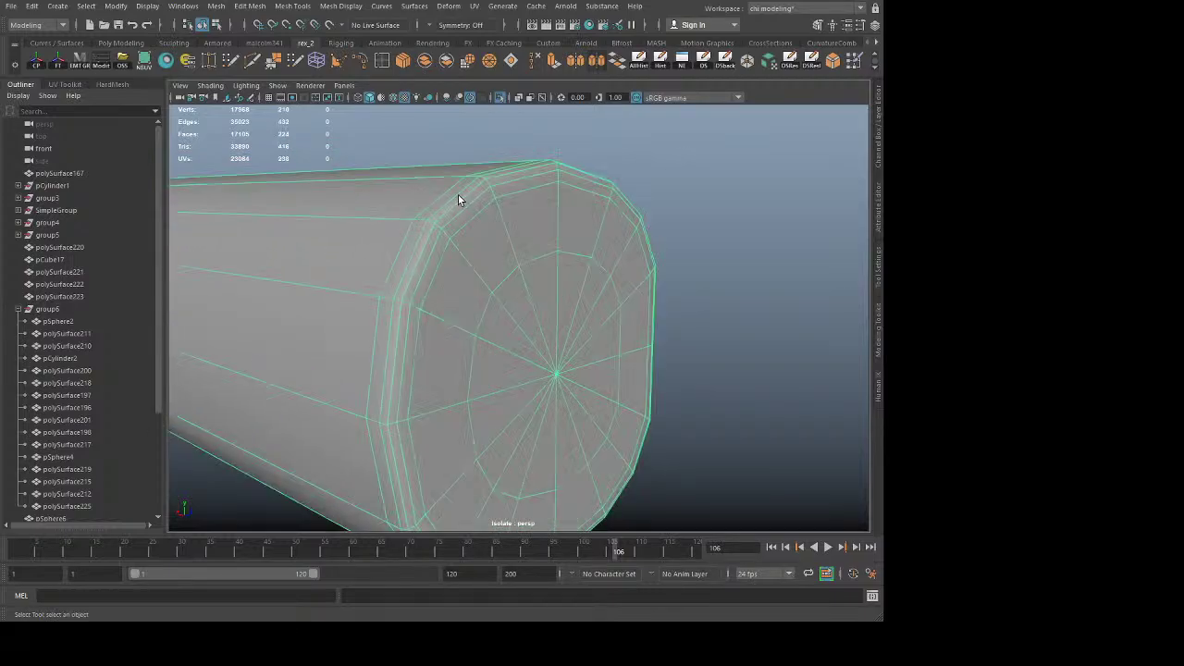
# Step: Assign a new green Lambert material to the low-poly rod and a new orange Lambert material to the smoothed rod
pyautogui.click(97, 60)
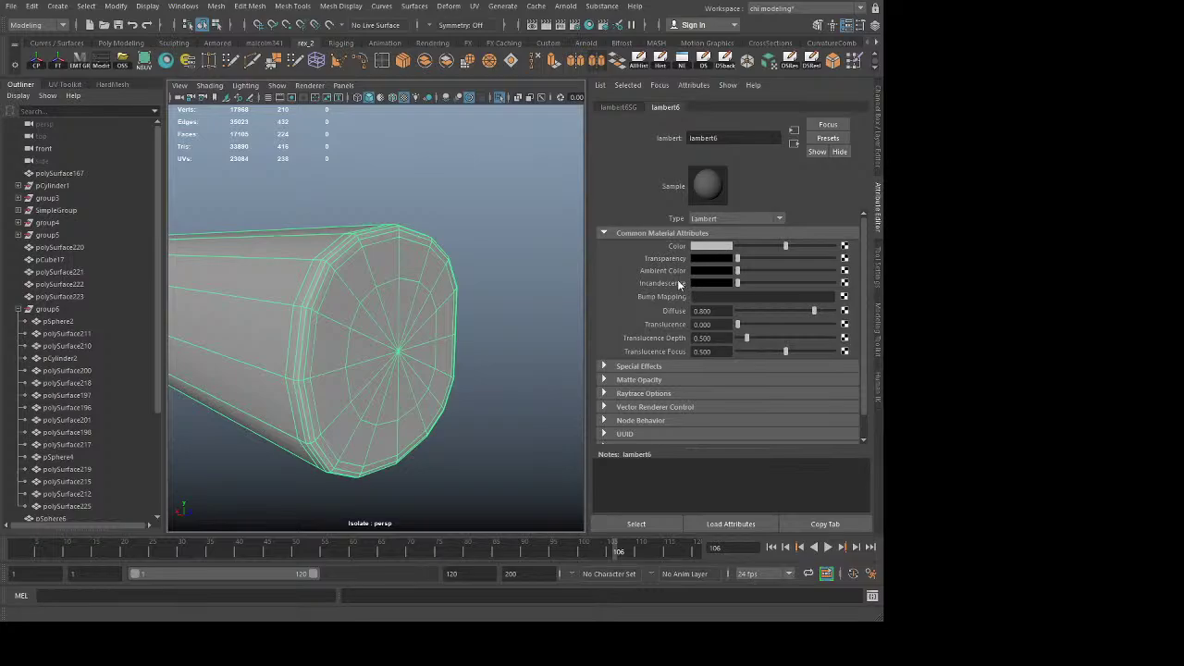
pyautogui.click(705, 295)
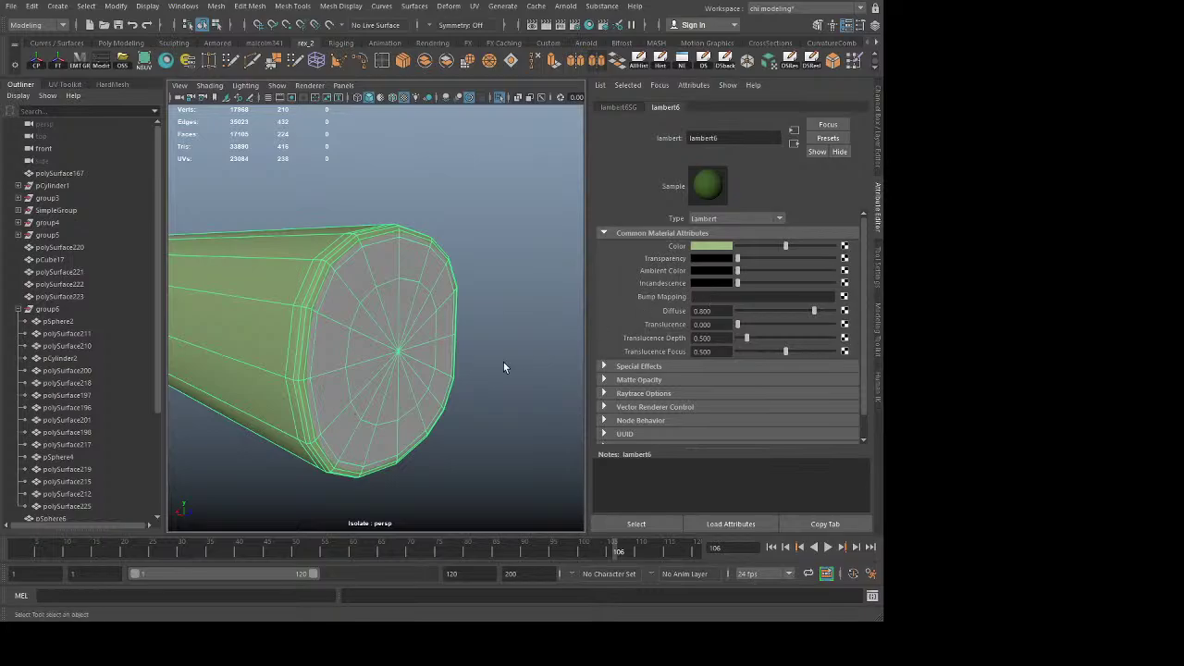
pyautogui.click(358, 281)
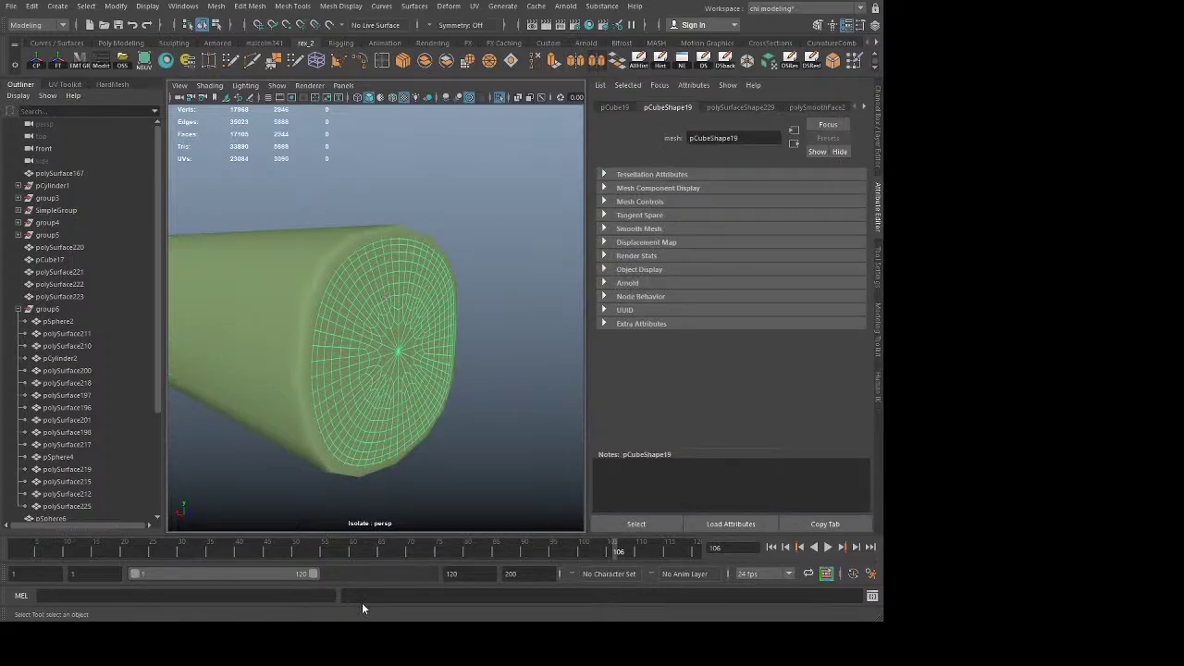
pyautogui.press('g')
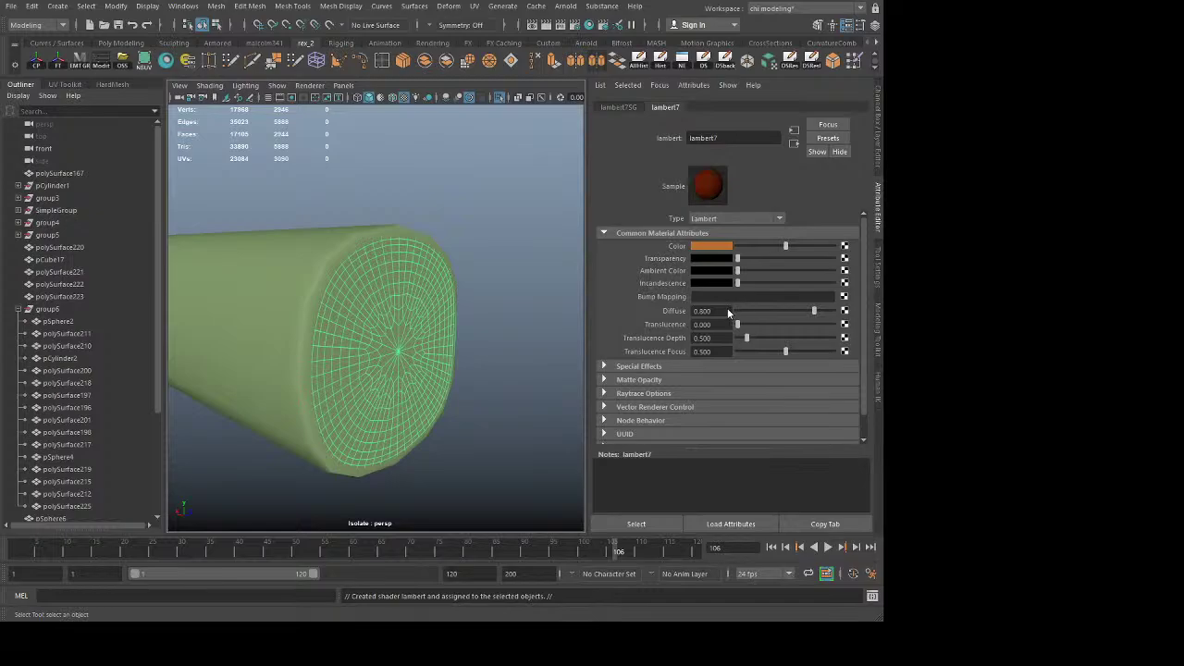
pyautogui.click(520, 351)
# Step: Examine how the green and orange rods overlap around the flat end, with the attribute editor hidden
pyautogui.keyDown('alt'); pyautogui.moveTo(377, 319); pyautogui.dragTo(349, 370, button='right'); pyautogui.keyUp('alt')
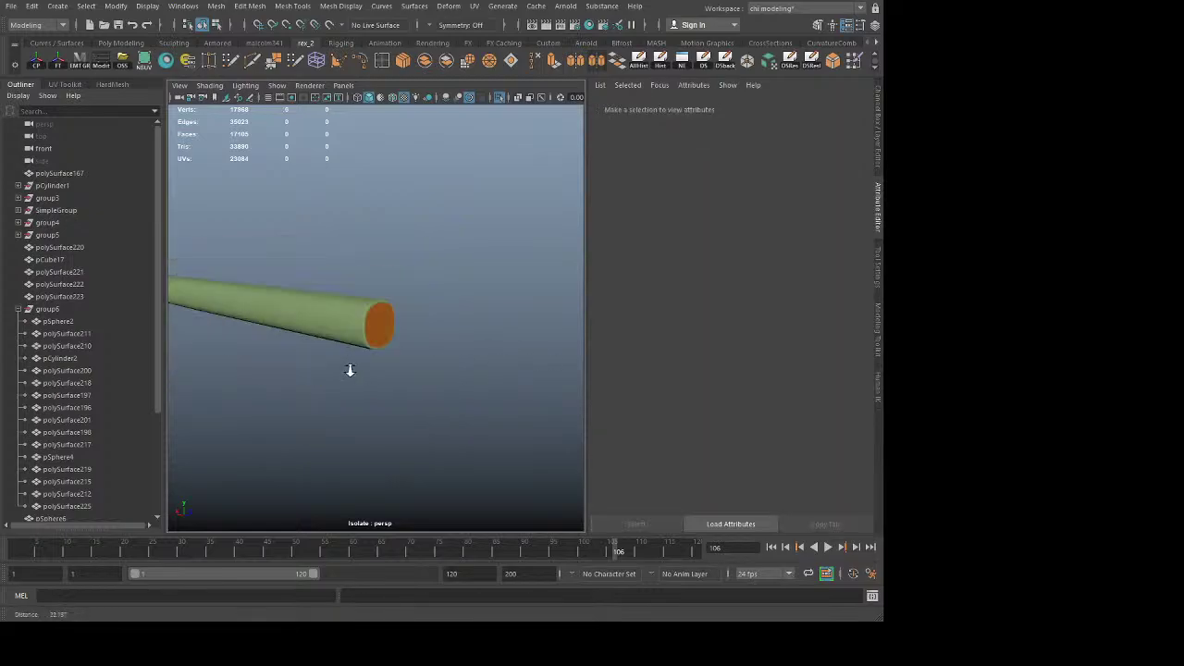
pyautogui.keyDown('alt'); pyautogui.moveTo(349, 370); pyautogui.dragTo(410, 366); pyautogui.keyUp('alt')
pyautogui.keyDown('alt'); pyautogui.moveTo(391, 373); pyautogui.dragTo(462, 354, button='middle'); pyautogui.keyUp('alt')
pyautogui.keyDown('alt'); pyautogui.moveTo(374, 369); pyautogui.dragTo(346, 363); pyautogui.keyUp('alt')
pyautogui.keyDown('alt'); pyautogui.moveTo(347, 365); pyautogui.dragTo(375, 381, button='right'); pyautogui.keyUp('alt')
pyautogui.click(880, 202)
pyautogui.keyDown('alt'); pyautogui.moveTo(524, 341); pyautogui.dragTo(524, 330); pyautogui.keyUp('alt')
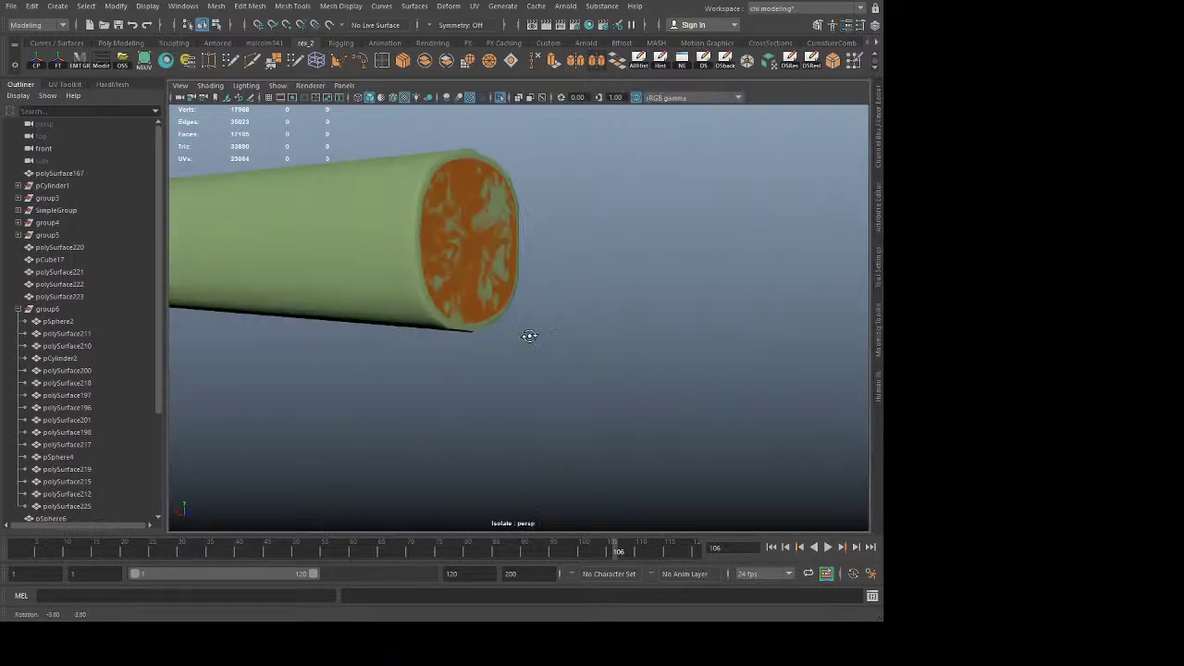
pyautogui.keyDown('alt'); pyautogui.moveTo(524, 331); pyautogui.dragTo(553, 338, button='right'); pyautogui.keyUp('alt')
pyautogui.keyDown('alt'); pyautogui.moveTo(552, 339); pyautogui.dragTo(567, 393, button='middle'); pyautogui.keyUp('alt')
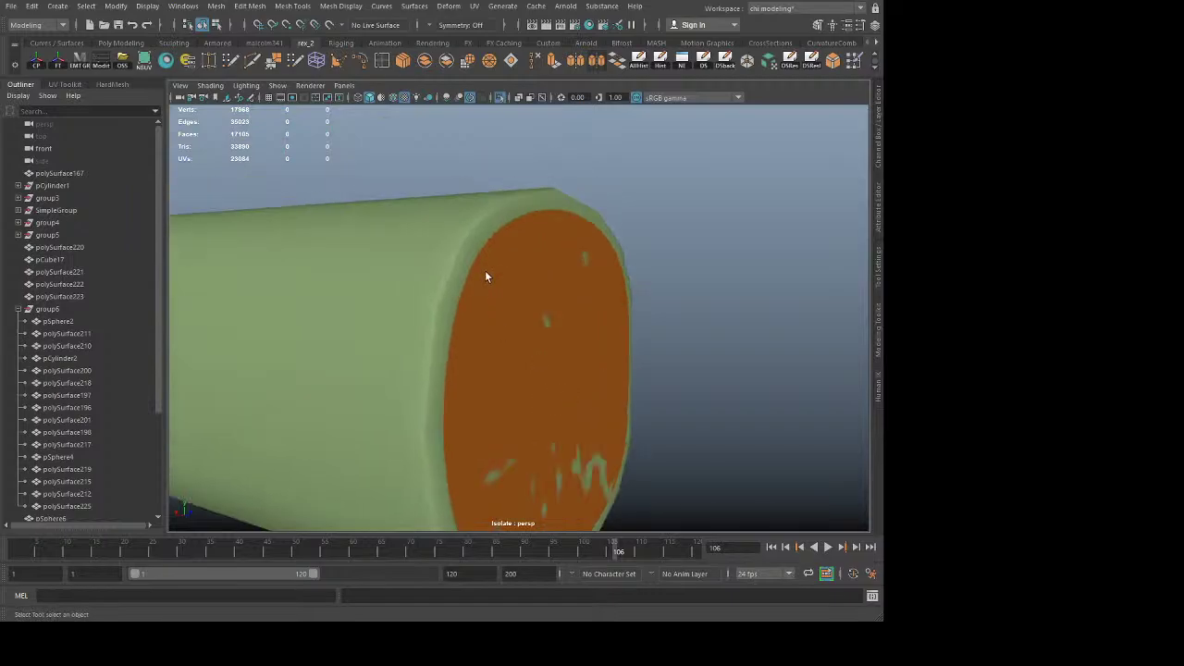
# Step: Select the green low-poly rod and switch it to edge selection
pyautogui.click(485, 271)
pyautogui.click(461, 247)
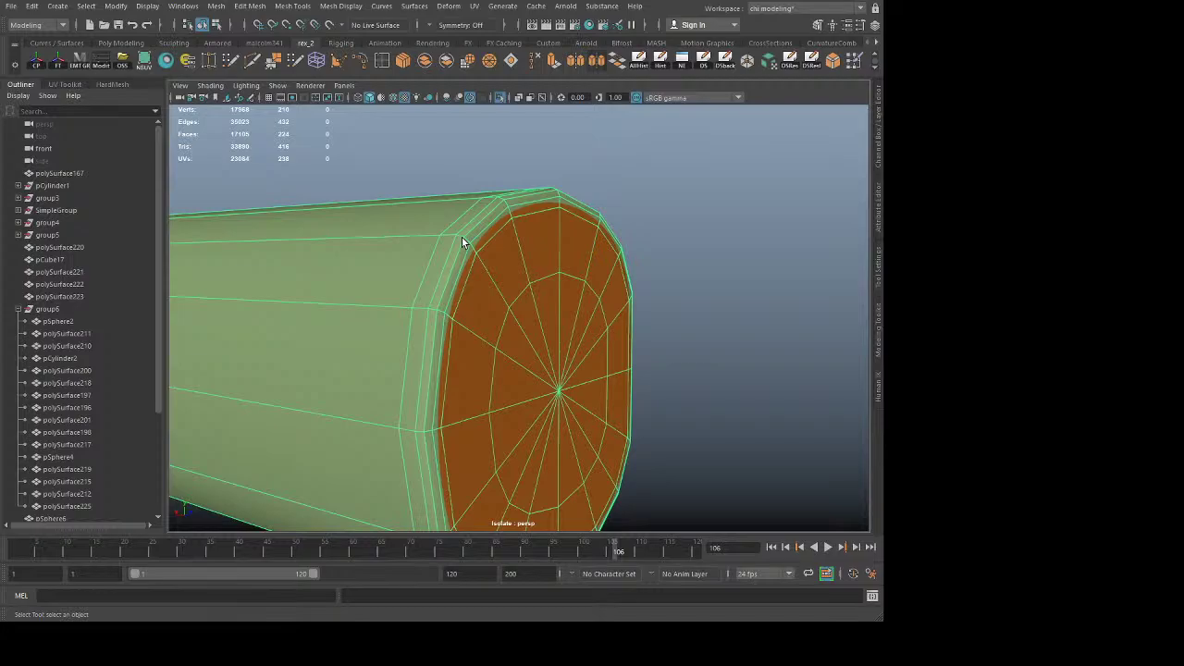
pyautogui.moveTo(463, 238); pyautogui.dragTo(466, 208, button='right')
# Step: Try to shift the three bevel edge loops at the low-poly rod's flat end together along the rod's axis
pyautogui.doubleClick(471, 231)
pyautogui.keyDown('shift'); pyautogui.doubleClick(452, 240); pyautogui.keyUp('shift')
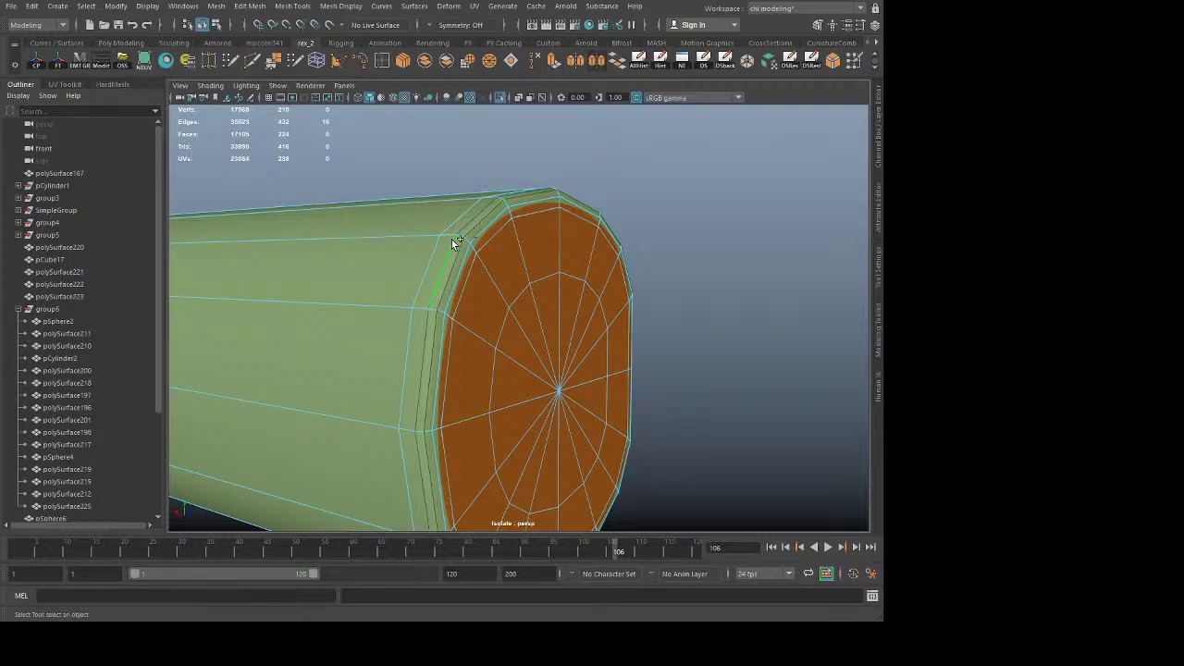
pyautogui.keyDown('shift'); pyautogui.doubleClick(469, 256); pyautogui.keyUp('shift')
pyautogui.press('w')
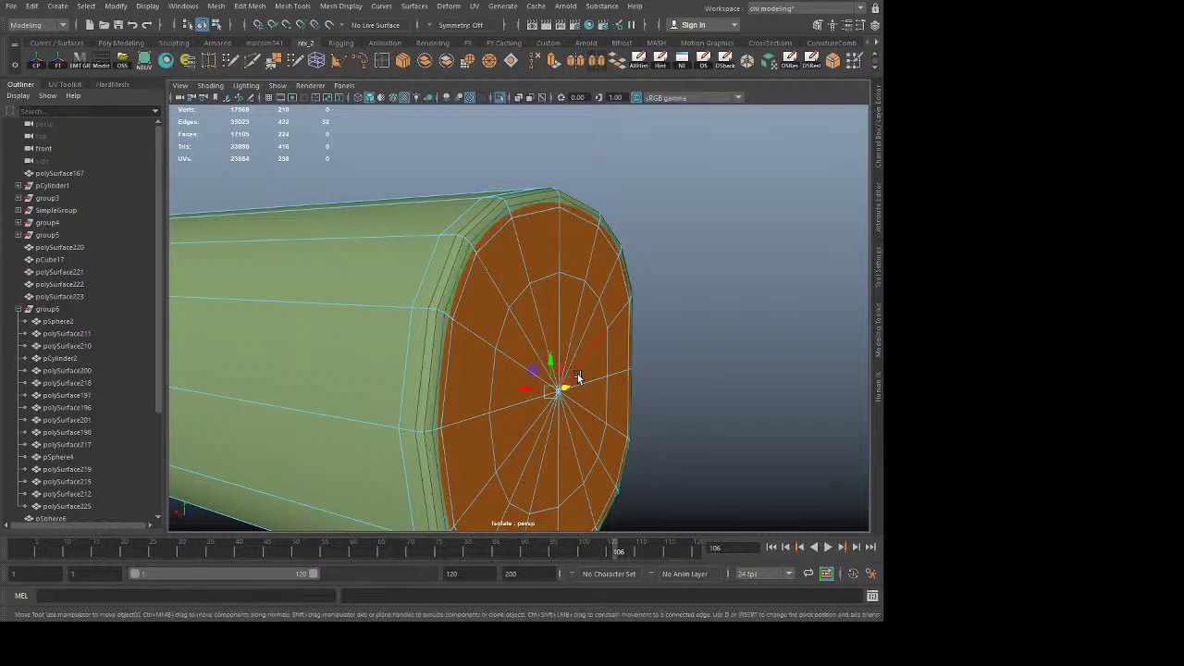
pyautogui.hotkey('ctrl', 'b')
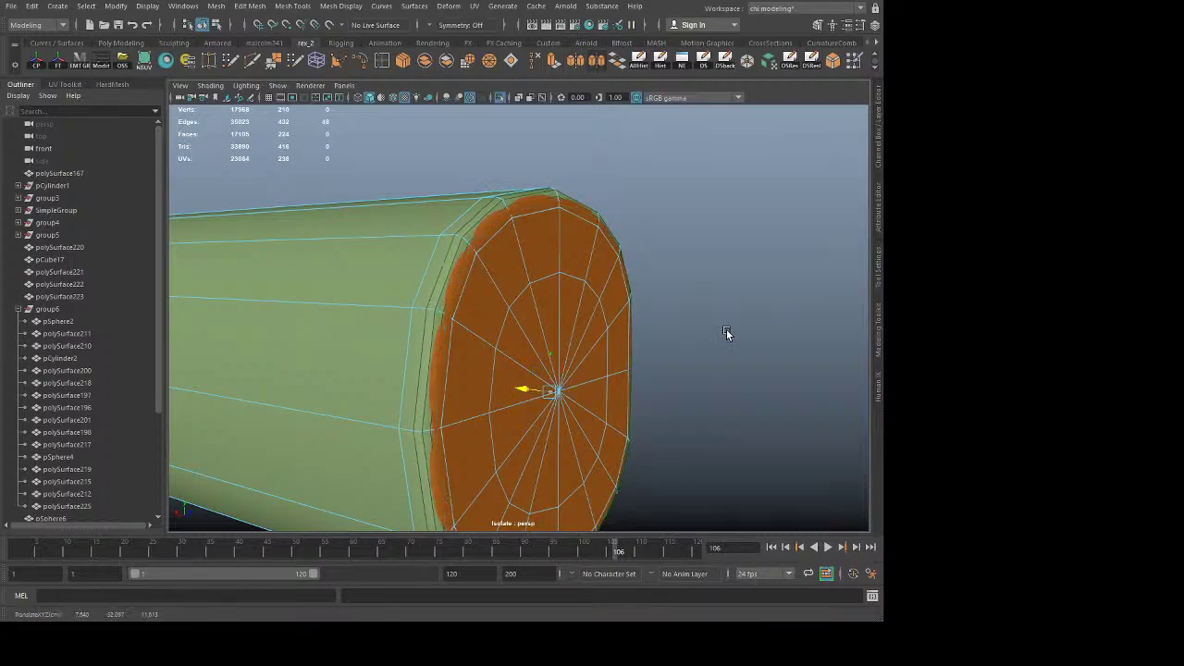
pyautogui.moveTo(721, 330)
pyautogui.mouseDown(button='middle')
pyautogui.moveTo(701, 333)
pyautogui.moveTo(733, 335)
pyautogui.mouseUp(button='middle')
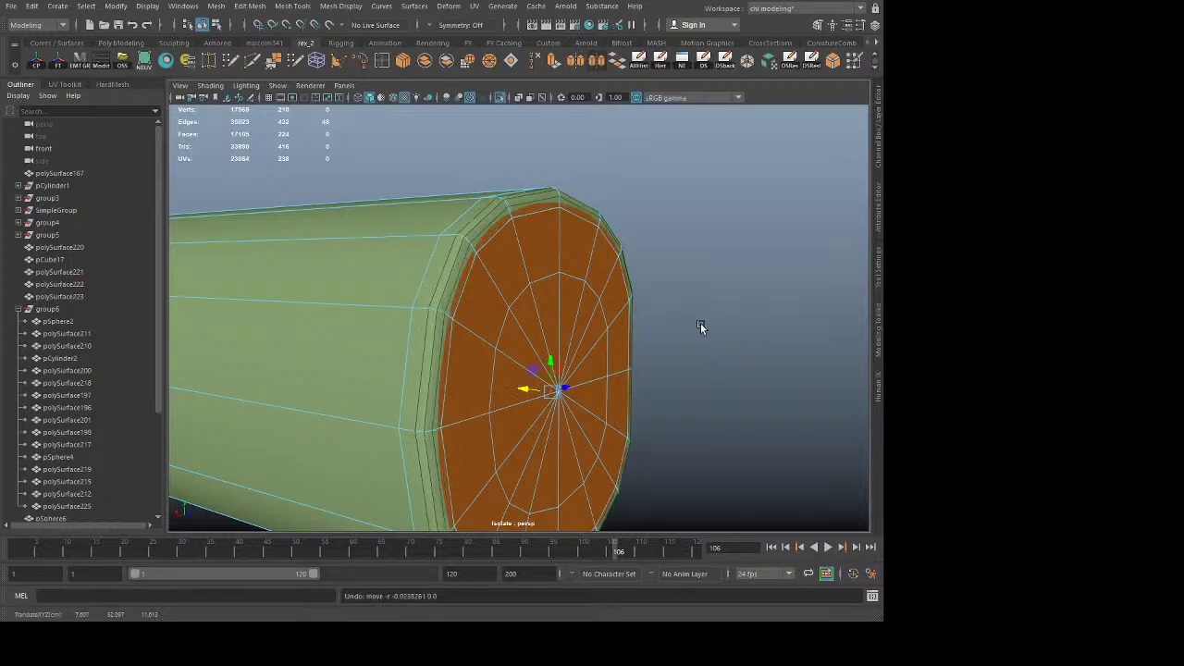
pyautogui.press('q')
pyautogui.click(707, 293)
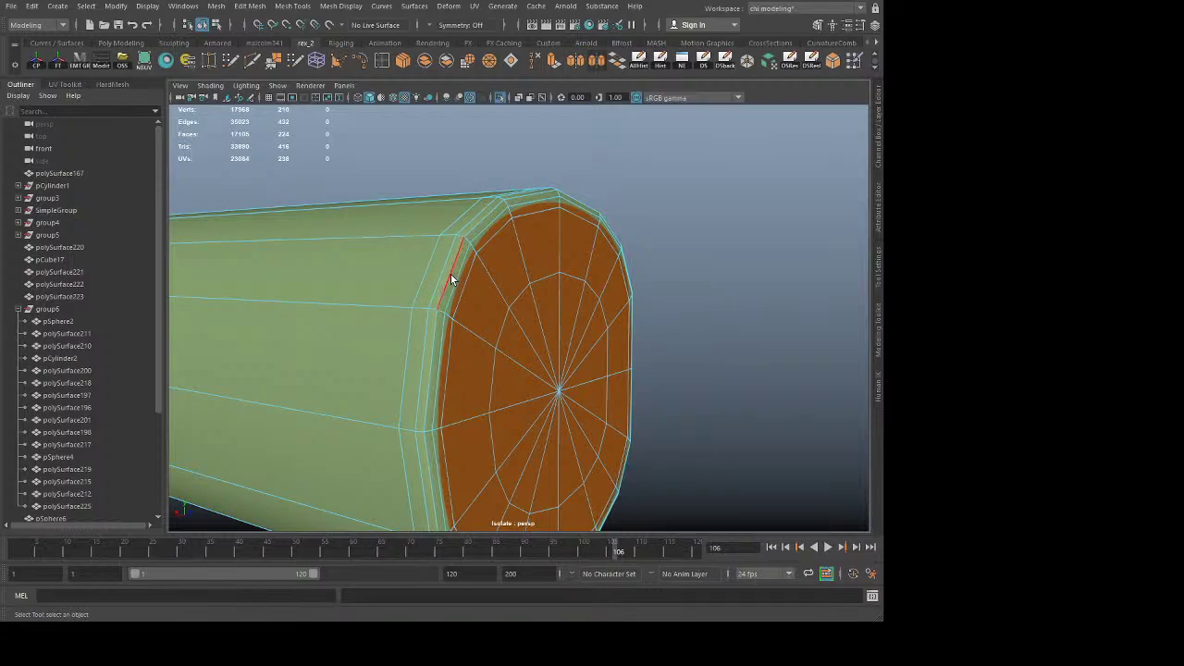
# Step: Shift the bevel edge loops behind the low-poly rod's flat rim slightly toward the tip along the rod's axis, then leave edge editing
pyautogui.doubleClick(450, 273)
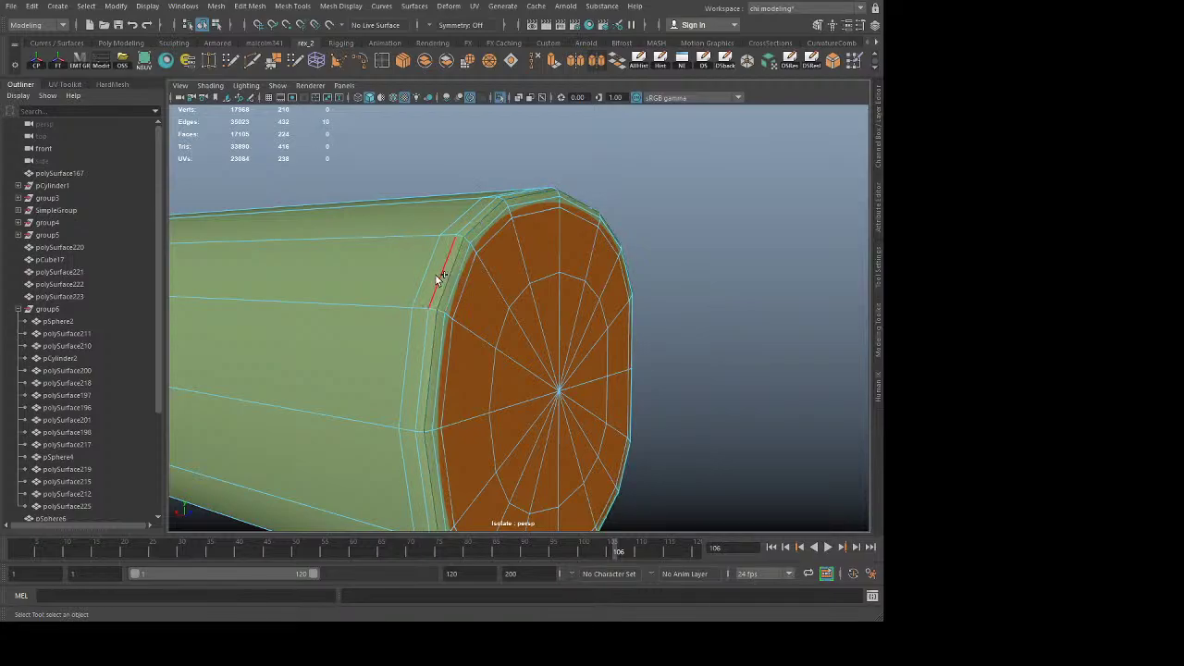
pyautogui.press('w')
pyautogui.moveTo(705, 377); pyautogui.dragTo(701, 374, button='middle')
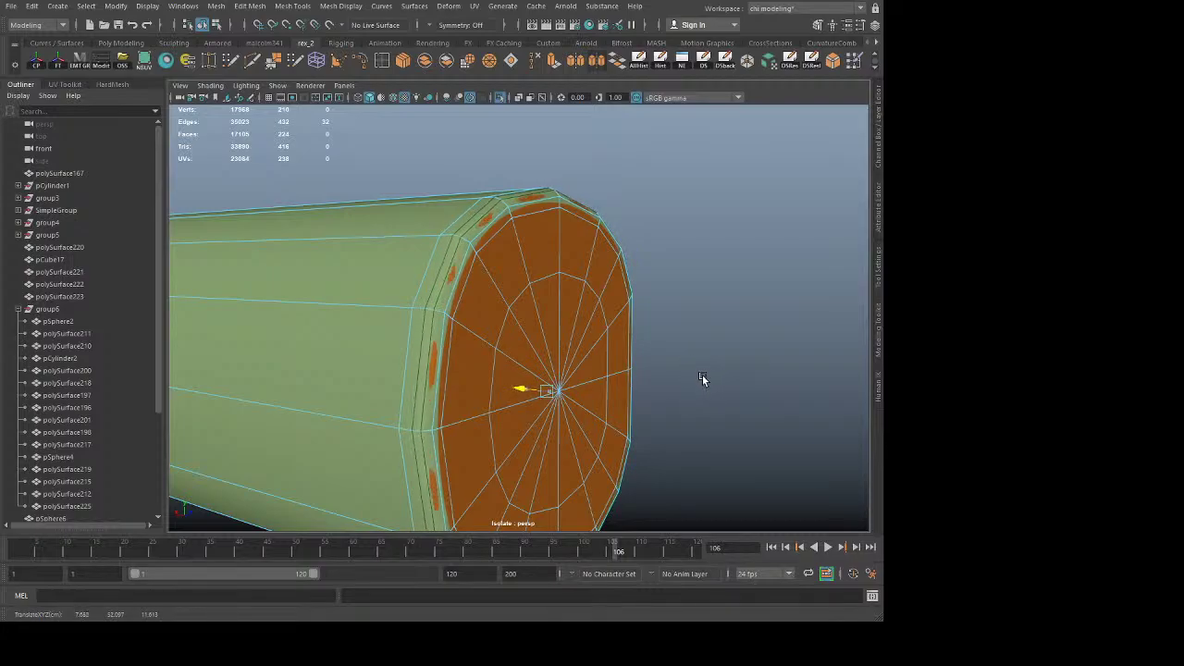
pyautogui.press('q')
pyautogui.doubleClick(438, 279)
pyautogui.press('w')
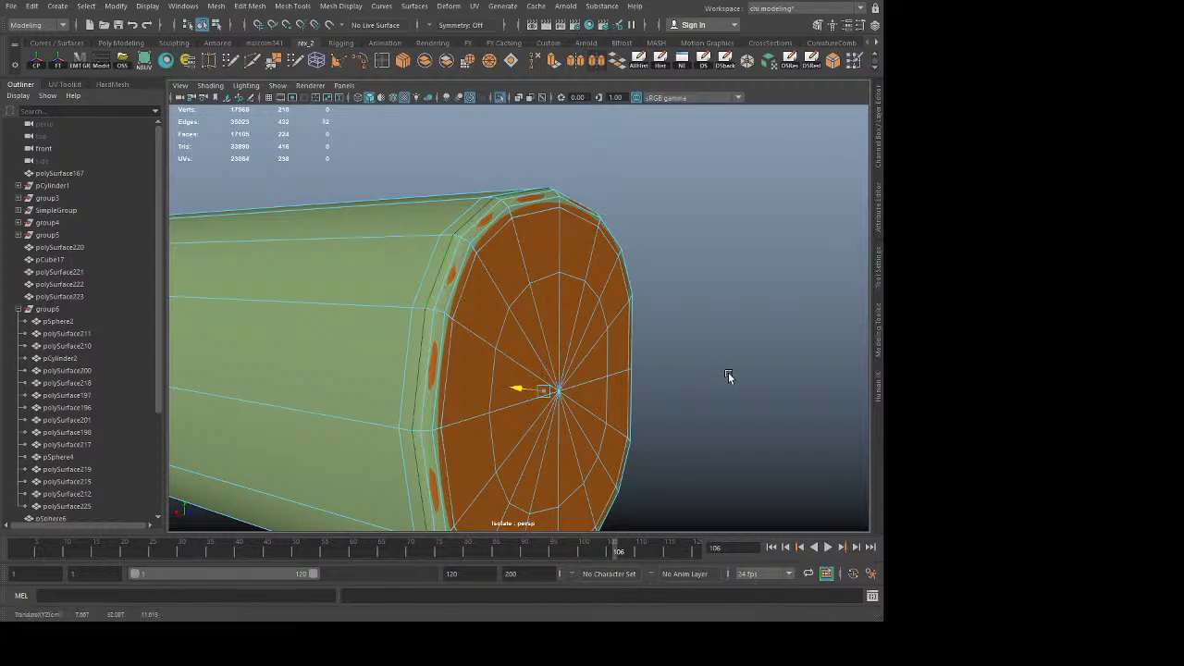
pyautogui.moveTo(727, 372); pyautogui.dragTo(725, 374, button='middle')
pyautogui.press('q')
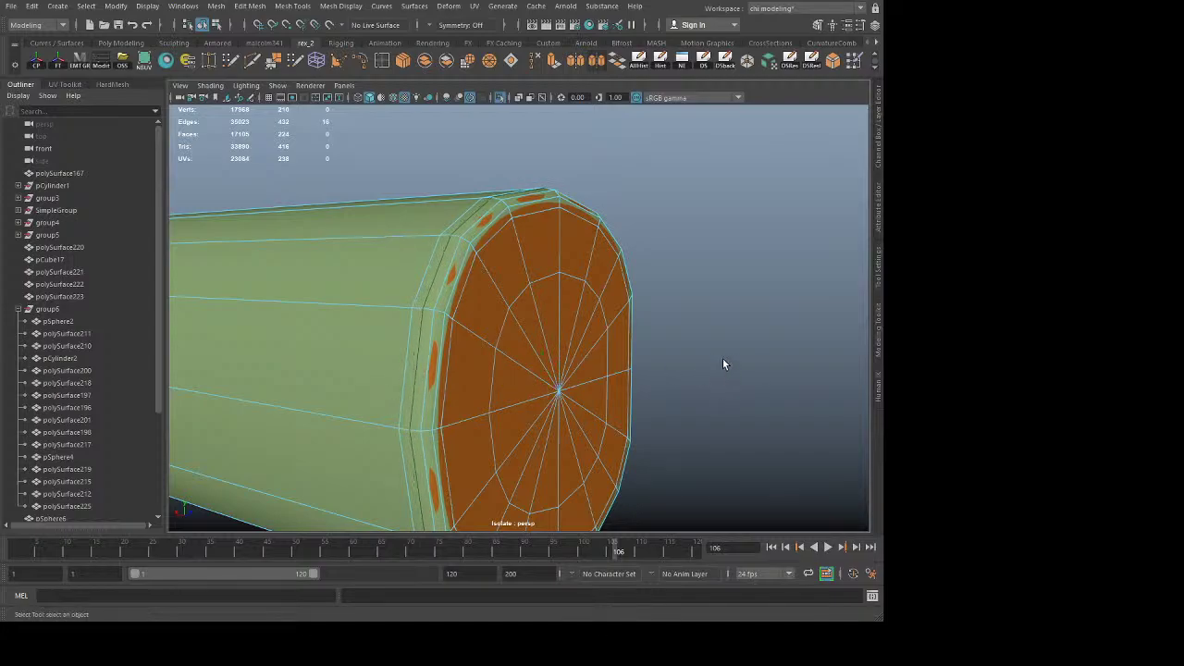
pyautogui.moveTo(536, 245); pyautogui.dragTo(682, 188, button='right')
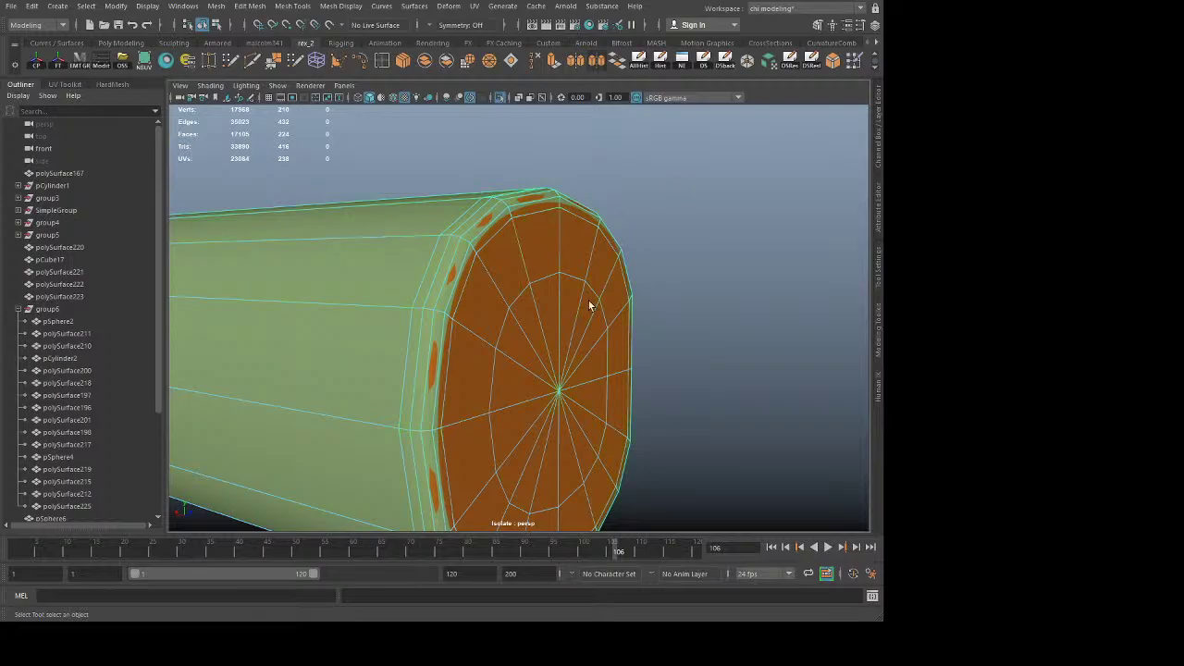
# Step: Examine how the low-poly and smoothed rods overlap along the whole shaft, from the flat end to the tapered tip
pyautogui.scroll(-6, 592, 306)
pyautogui.keyDown('alt'); pyautogui.moveTo(605, 325); pyautogui.dragTo(667, 342); pyautogui.keyUp('alt')
pyautogui.keyDown('alt'); pyautogui.moveTo(668, 343); pyautogui.dragTo(520, 326, button='middle'); pyautogui.keyUp('alt')
pyautogui.keyDown('alt'); pyautogui.moveTo(520, 326); pyautogui.dragTo(678, 398, button='right'); pyautogui.keyUp('alt')
pyautogui.keyDown('alt'); pyautogui.moveTo(544, 398); pyautogui.dragTo(640, 306, button='middle'); pyautogui.keyUp('alt')
pyautogui.keyDown('alt'); pyautogui.moveTo(653, 351); pyautogui.dragTo(435, 389, button='right'); pyautogui.keyUp('alt')
pyautogui.keyDown('alt'); pyautogui.moveTo(435, 389); pyautogui.dragTo(376, 353); pyautogui.keyUp('alt')
pyautogui.keyDown('alt'); pyautogui.moveTo(376, 353); pyautogui.dragTo(505, 349, button='middle'); pyautogui.keyUp('alt')
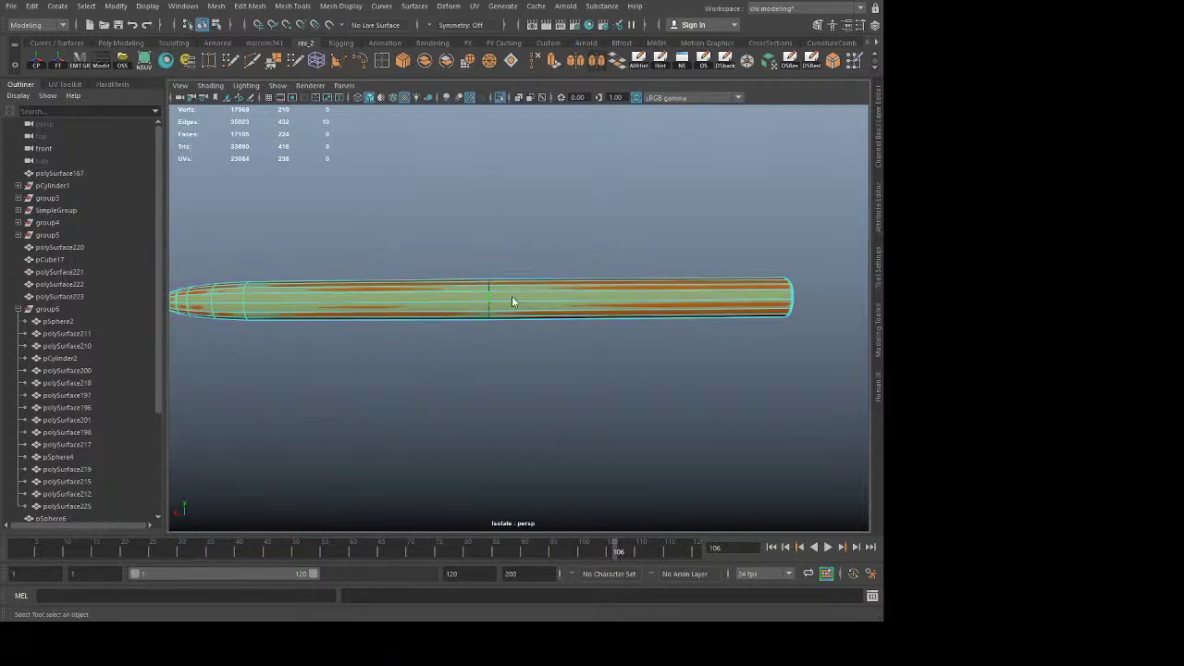
# Step: Try to bevel the edge loop at the middle of the low-poly shaft with 2 segments and a fraction of about 0.84
pyautogui.hotkey('ctrl', 'b')
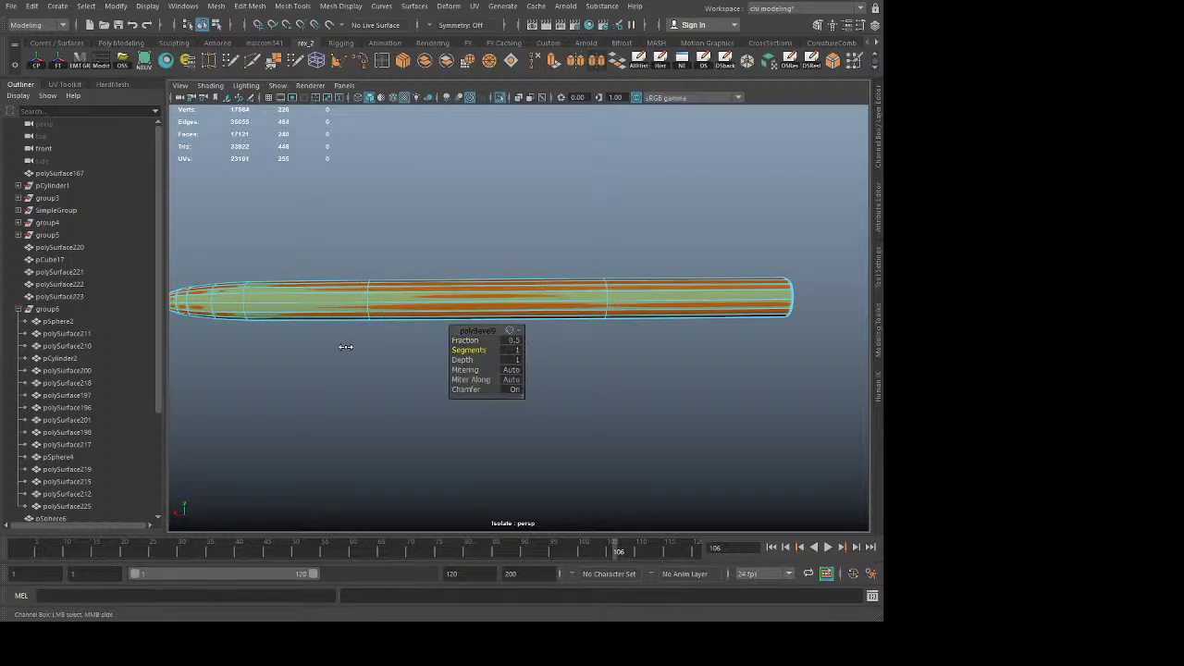
pyautogui.moveTo(686, 353); pyautogui.dragTo(843, 356)
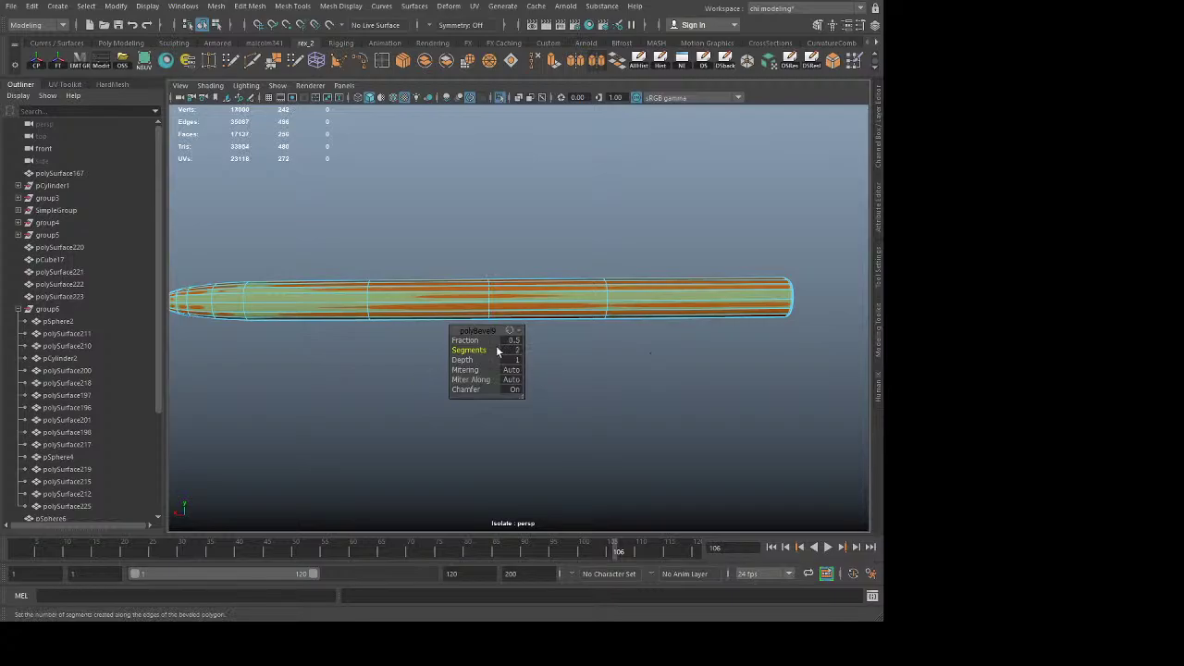
pyautogui.moveTo(369, 382); pyautogui.dragTo(433, 389, button='middle')
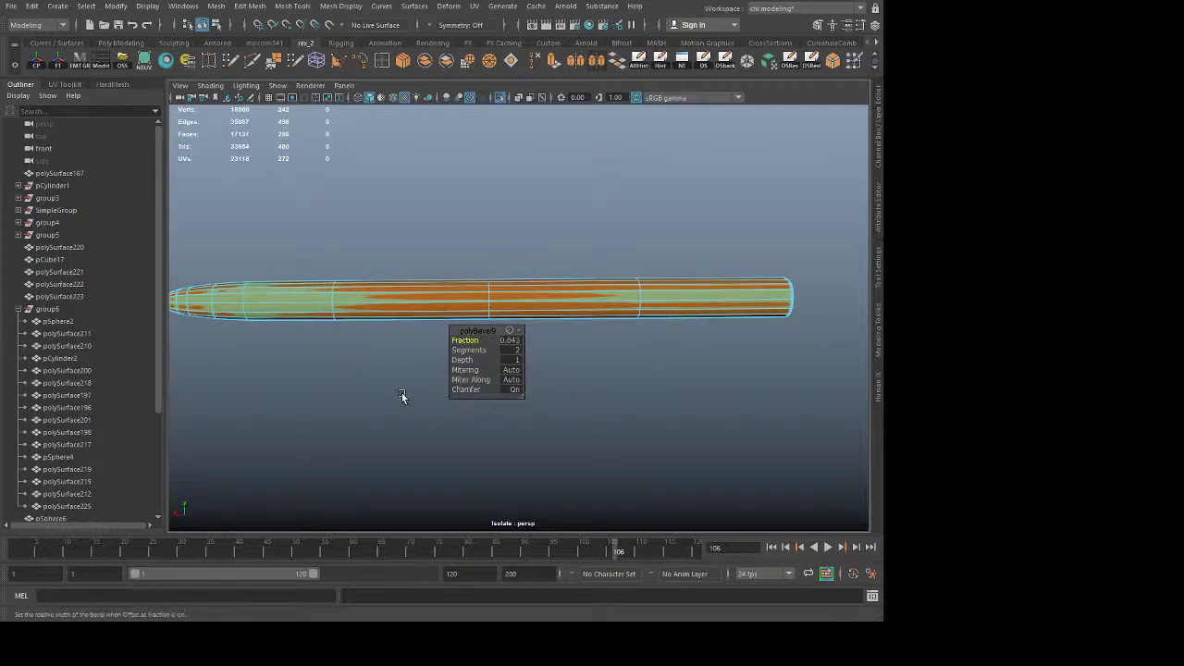
pyautogui.press('q')
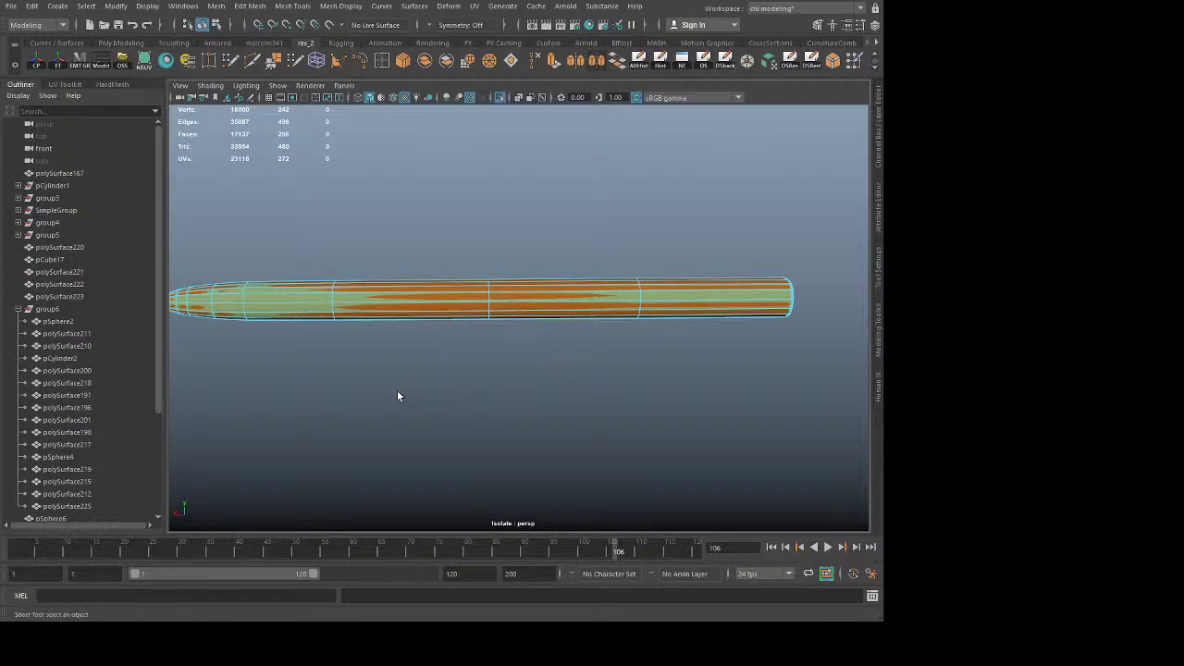
pyautogui.hotkey('ctrl', 'z')
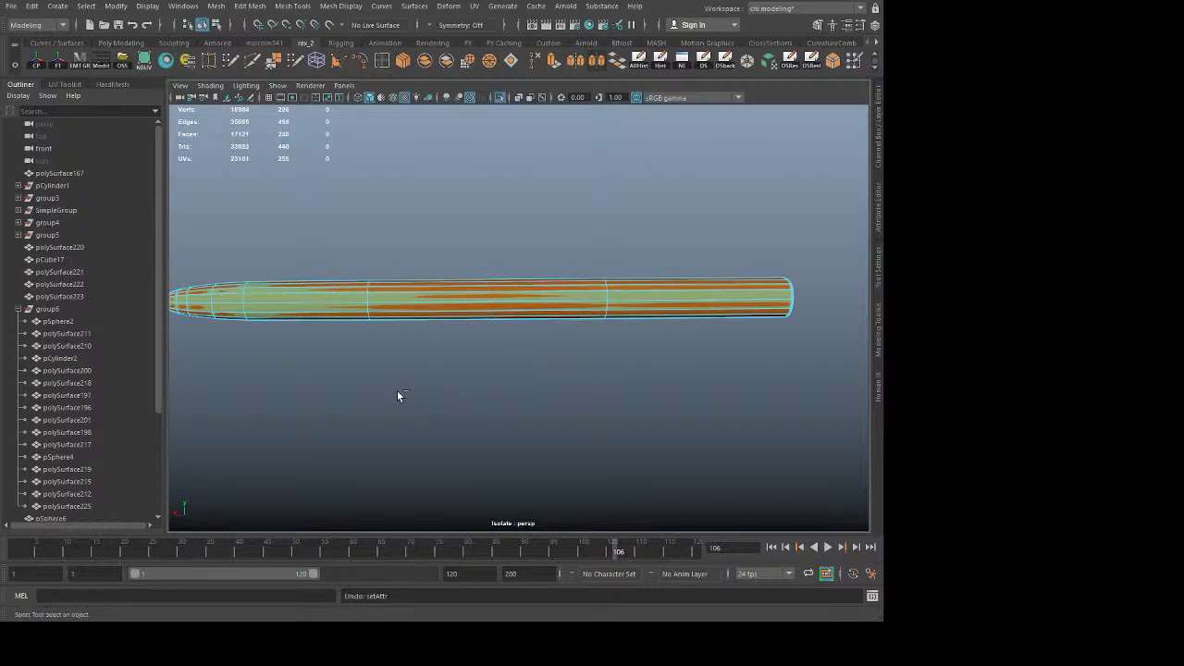
pyautogui.hotkey('ctrl', 'z')
pyautogui.hotkey('ctrl', 'z')
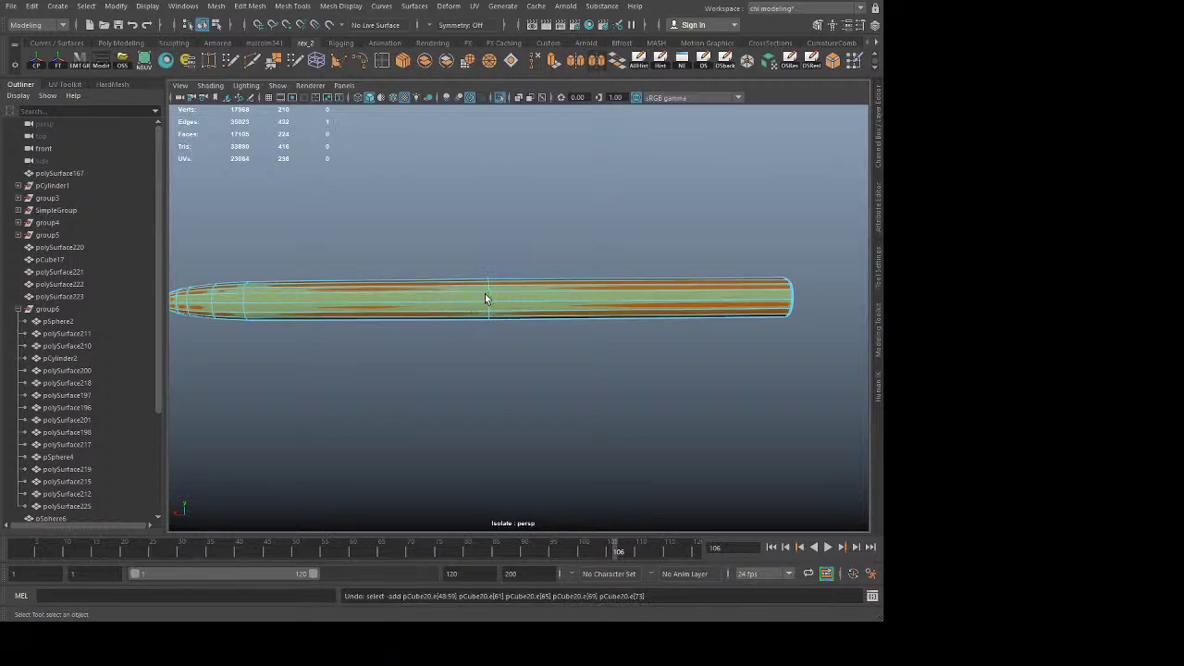
# Step: Replace the low-poly shaft's middle edge loop with three evenly spaced loops by connecting its lengthwise edges, first across the middle, then across each half
pyautogui.hotkey('ctrl', 'Delete')
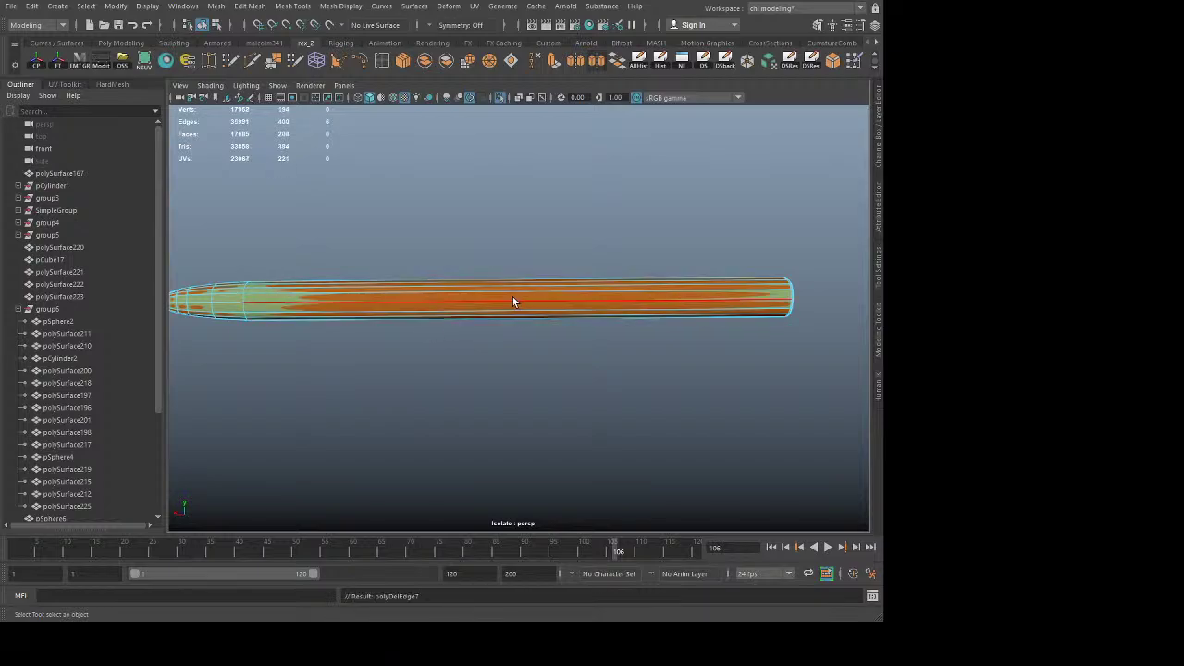
pyautogui.doubleClick(523, 315)
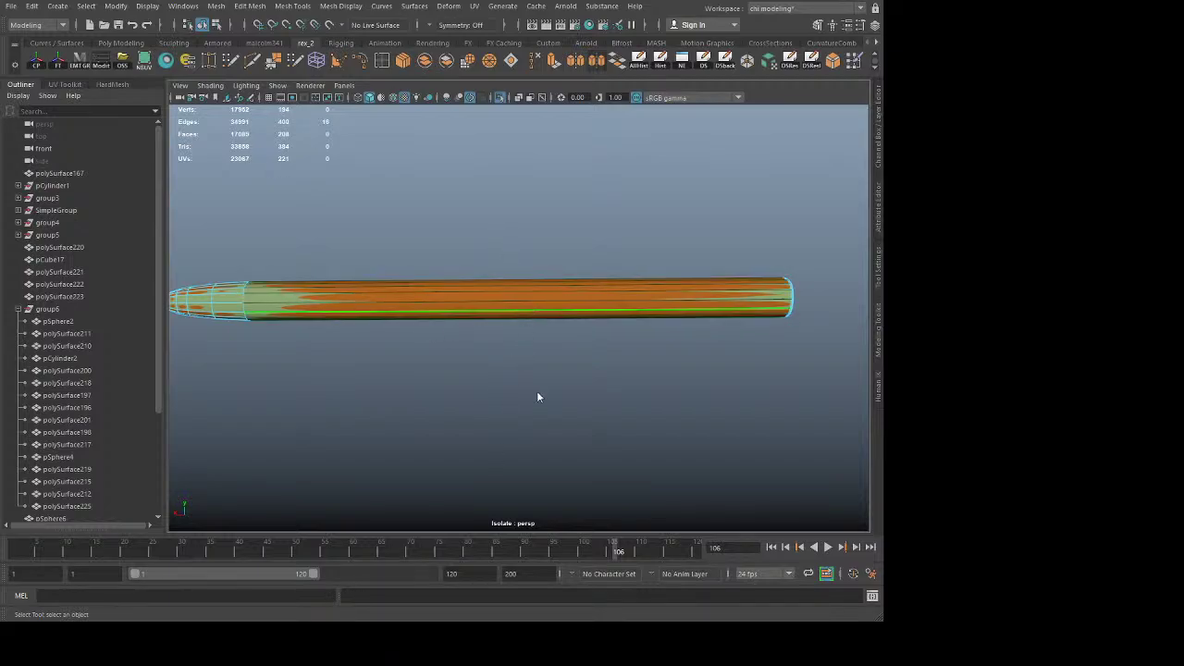
pyautogui.hotkey('ctrl', 'shift', 'e')
pyautogui.moveTo(389, 247); pyautogui.dragTo(401, 448)
pyautogui.hotkey('ctrl', 'shift', 'e')
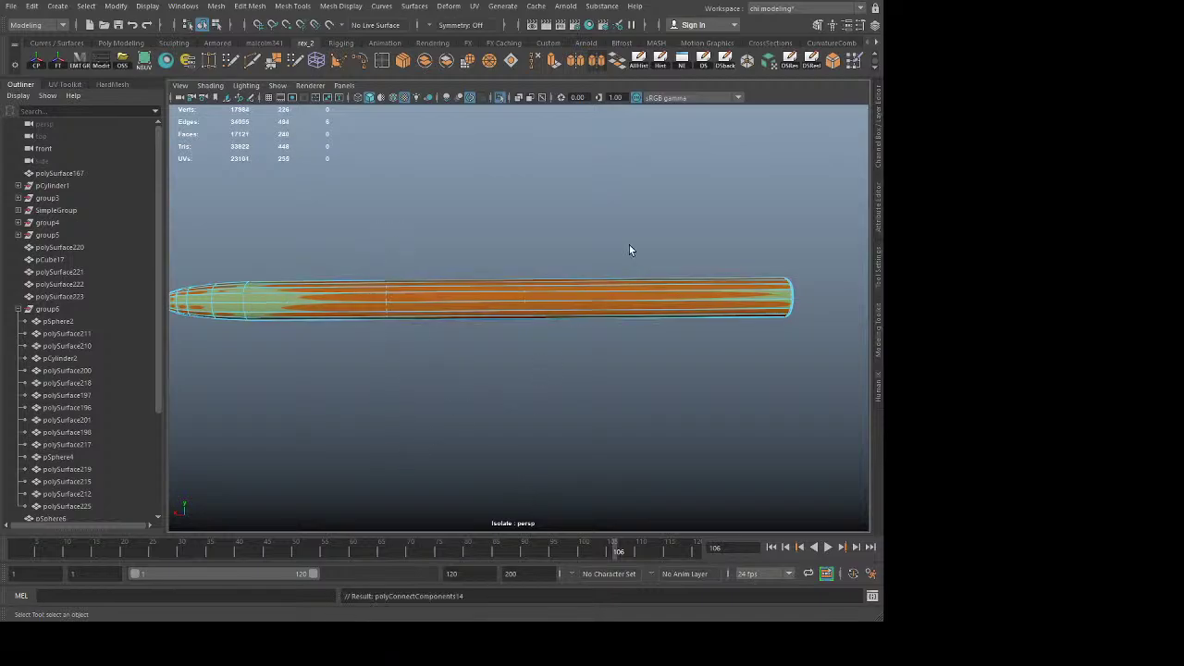
pyautogui.moveTo(629, 247); pyautogui.dragTo(656, 398)
pyautogui.hotkey('ctrl', 'shift', 'e')
# Step: Select the three new edge loops around the low-poly shaft
pyautogui.keyDown('alt'); pyautogui.moveTo(545, 380); pyautogui.dragTo(491, 399); pyautogui.keyUp('alt')
pyautogui.keyDown('alt'); pyautogui.moveTo(491, 398); pyautogui.dragTo(534, 365, button='right'); pyautogui.keyUp('alt')
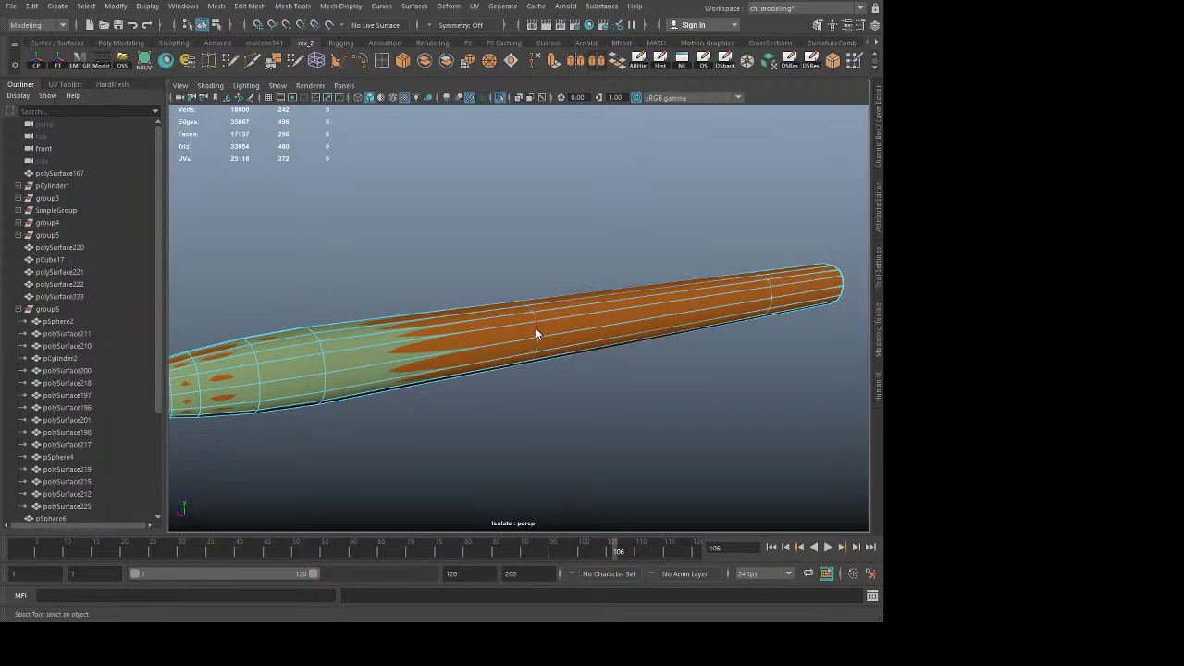
pyautogui.doubleClick(536, 329)
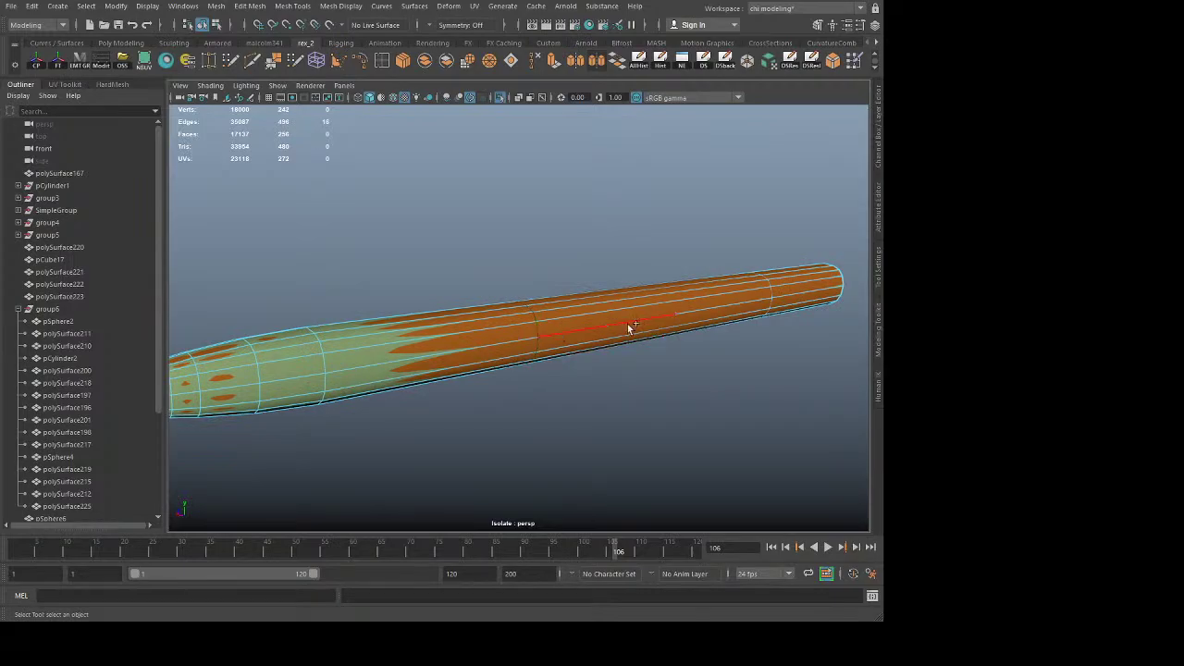
pyautogui.keyDown('shift'); pyautogui.doubleClick(771, 296); pyautogui.keyUp('shift')
# Step: Try to scale the edge loop where the tapered tip meets the low-poly shaft to about 0.95
pyautogui.keyDown('shift'); pyautogui.doubleClick(324, 369); pyautogui.keyUp('shift')
pyautogui.doubleClick(323, 366)
pyautogui.press('r')
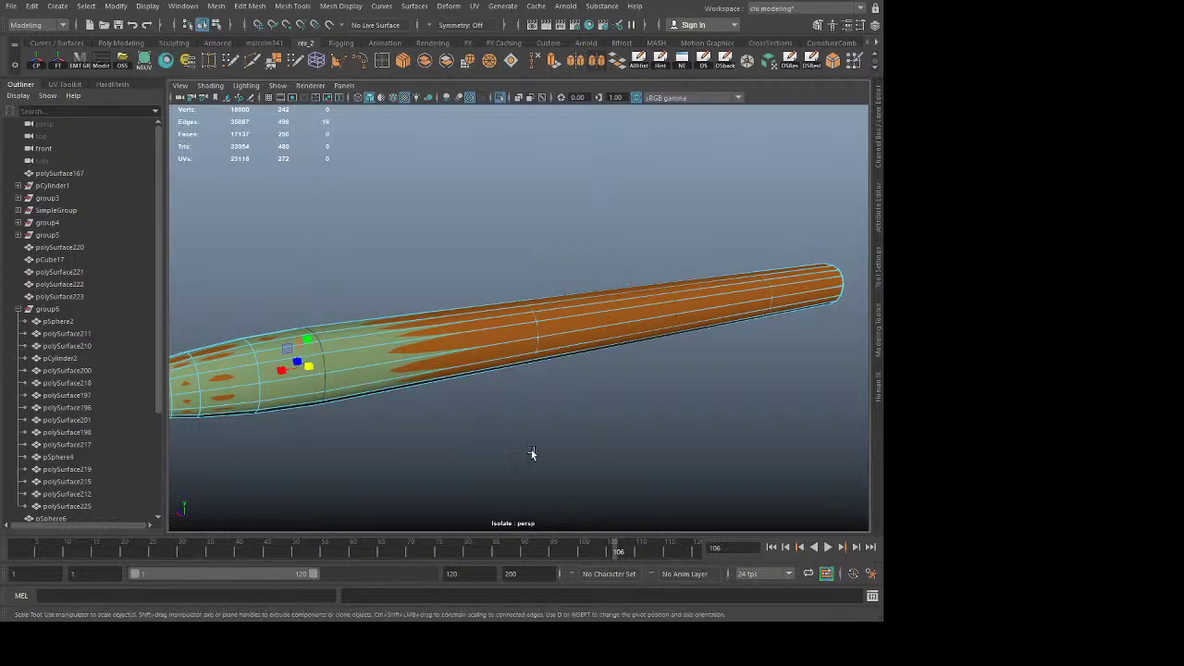
pyautogui.moveTo(562, 441); pyautogui.dragTo(558, 442, button='middle')
pyautogui.hotkey('ctrl', 'z')
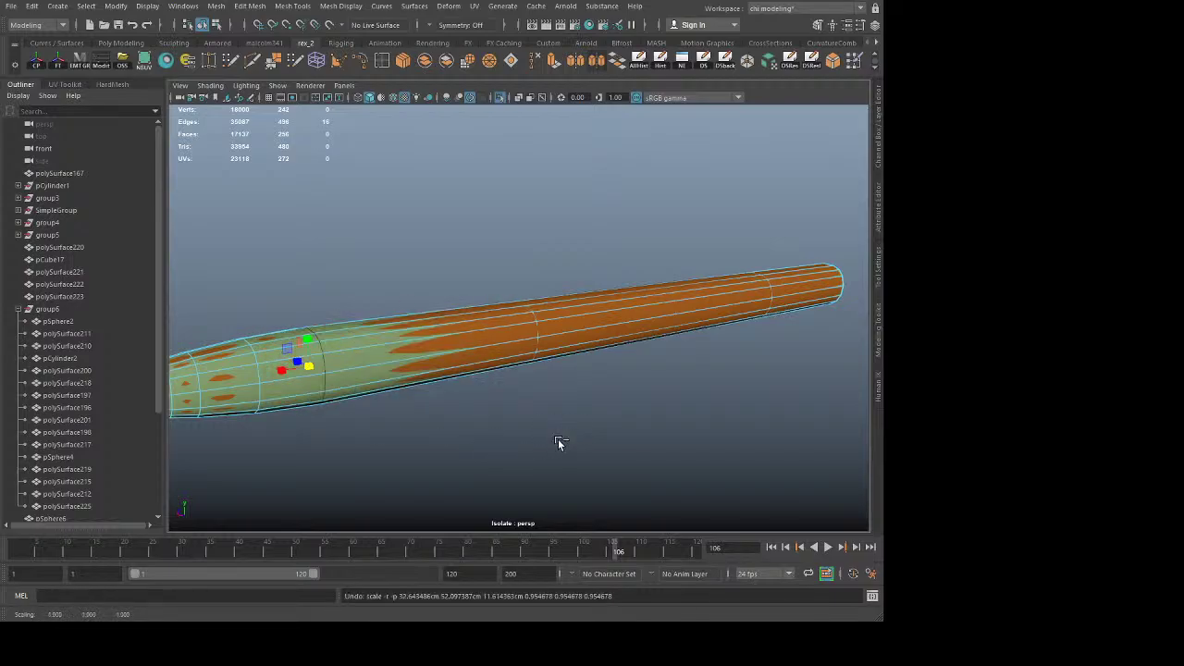
pyautogui.hotkey('ctrl', 'z')
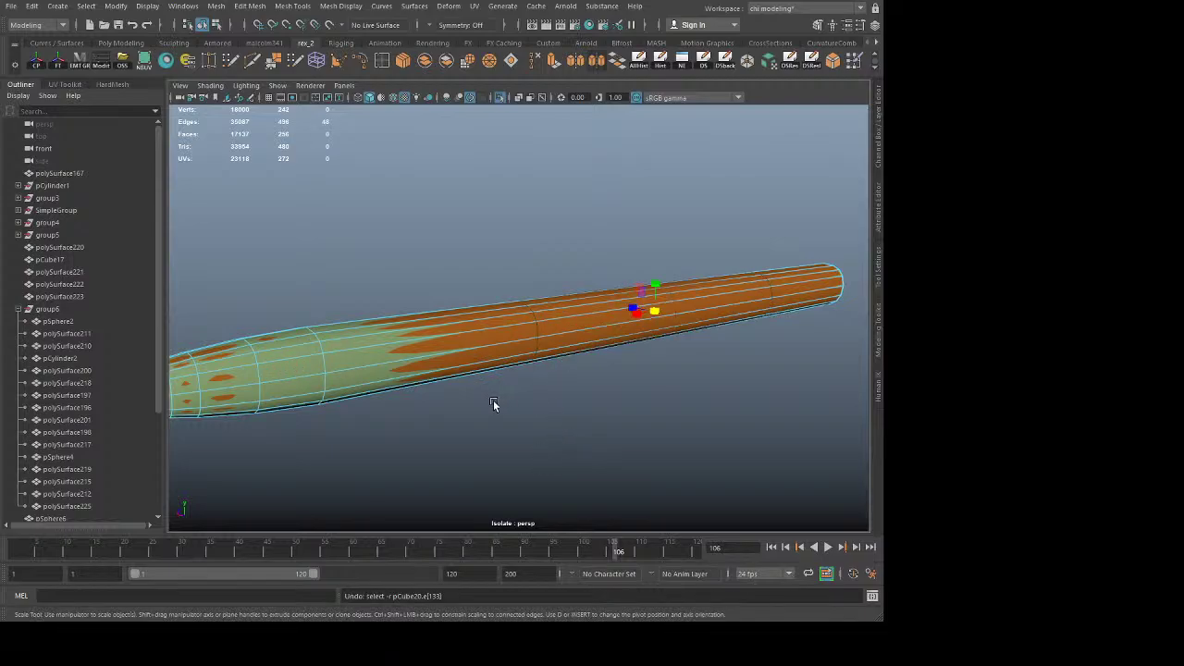
pyautogui.press('space')
pyautogui.press('space')
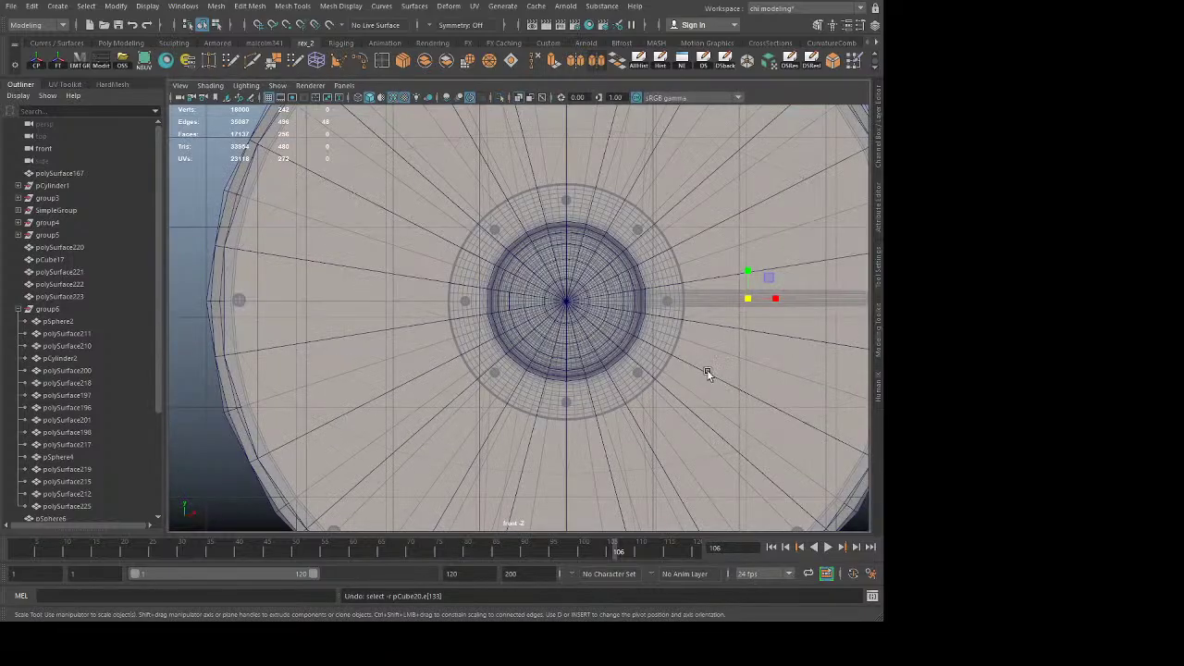
pyautogui.press('space')
pyautogui.press('space')
pyautogui.press('f')
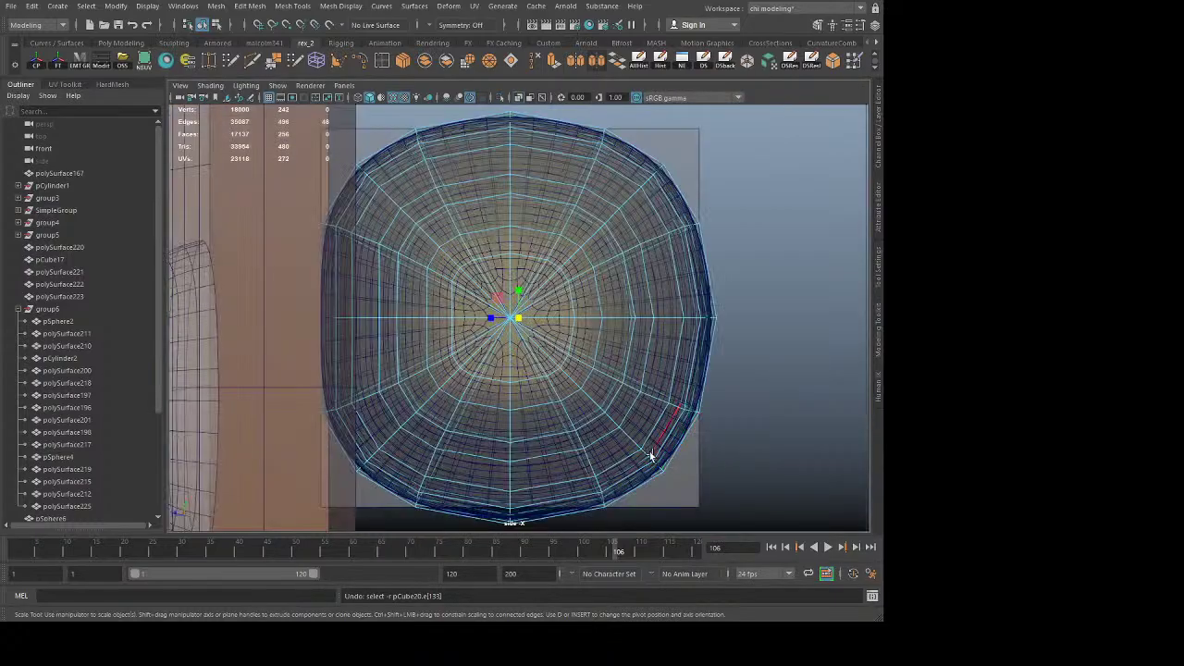
pyautogui.keyDown('alt'); pyautogui.moveTo(777, 346); pyautogui.dragTo(764, 389, button='middle'); pyautogui.keyUp('alt')
# Step: Undo the last scaling and the three evenly spaced loops, restoring the original single edge loop at the low-poly shaft's middle
pyautogui.hotkey('ctrl', 'z')
pyautogui.press('space')
pyautogui.press('space')
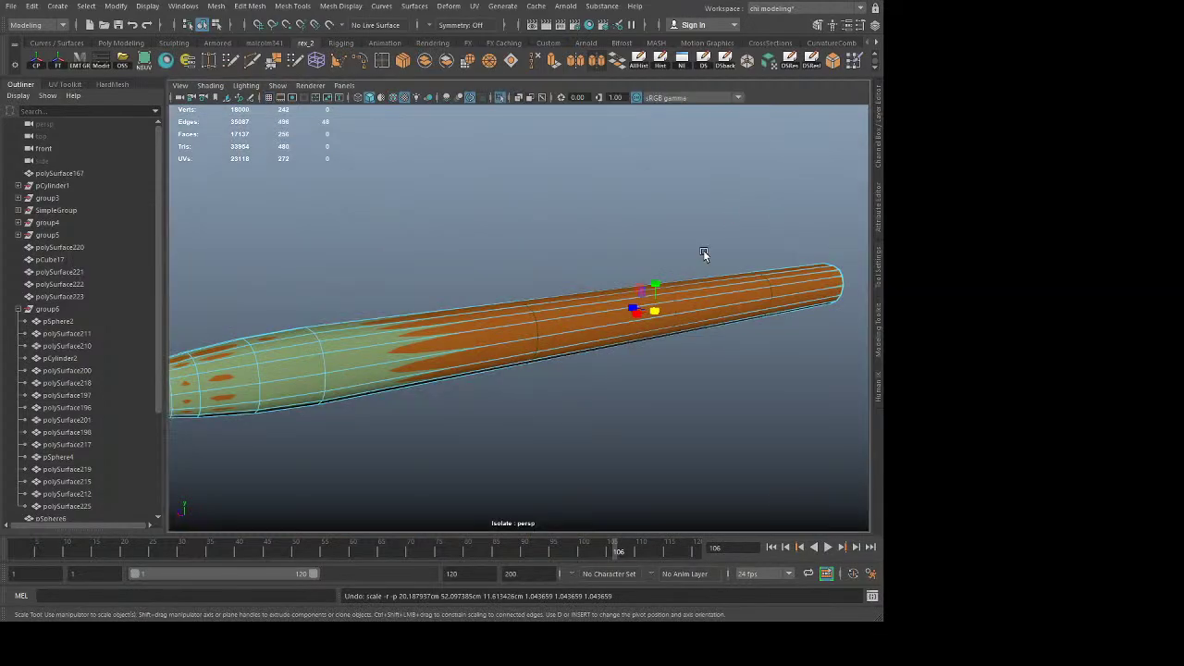
pyautogui.hotkey('ctrl', 'z')
pyautogui.hotkey('ctrl', 'z')
pyautogui.hotkey('ctrl', 'z')
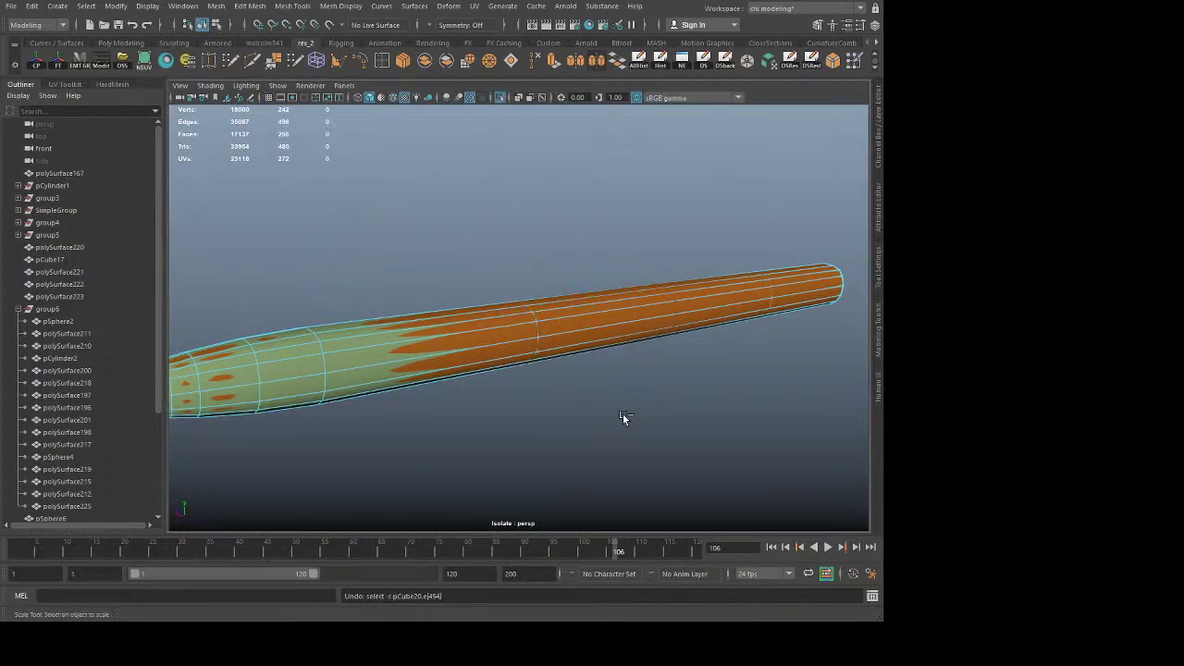
pyautogui.hotkey('ctrl', 'z')
pyautogui.hotkey('ctrl', 'z')
pyautogui.hotkey('ctrl', 'z')
pyautogui.hotkey('ctrl', 'z')
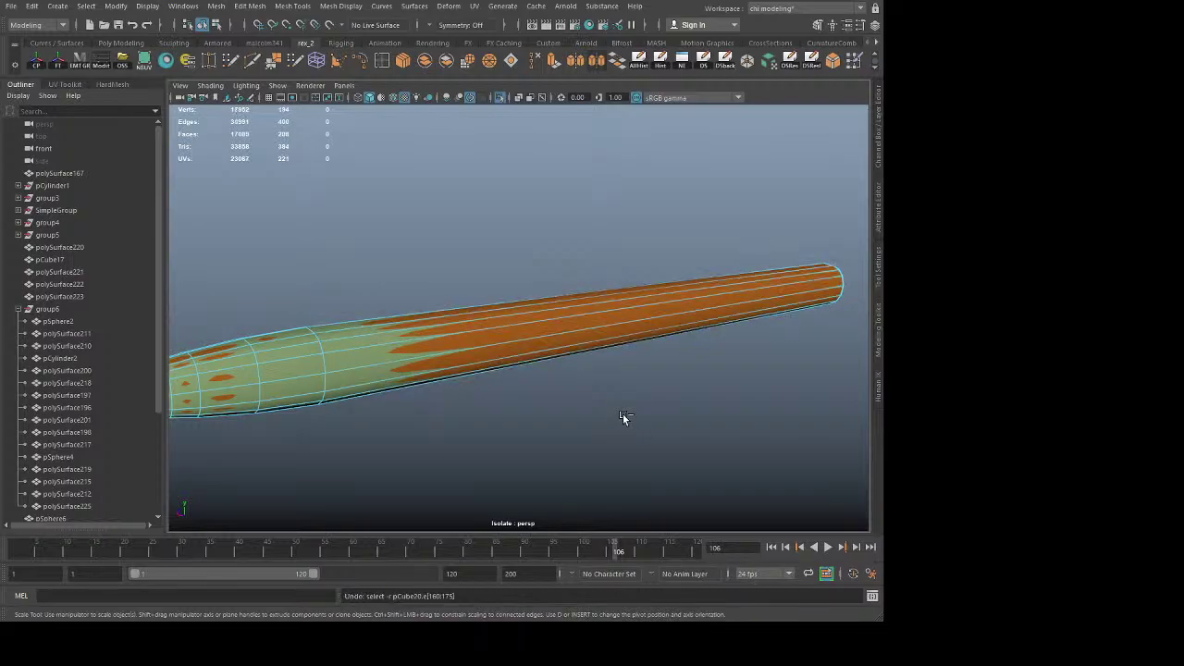
pyautogui.hotkey('ctrl', 'z')
pyautogui.hotkey('ctrl', 'z')
# Step: Add an edge loop halfway between the shaft's middle loop and the tapered tip by connecting that section's lengthwise edges
pyautogui.press('q')
pyautogui.keyDown('alt'); pyautogui.moveTo(579, 425); pyautogui.dragTo(501, 426); pyautogui.keyUp('alt')
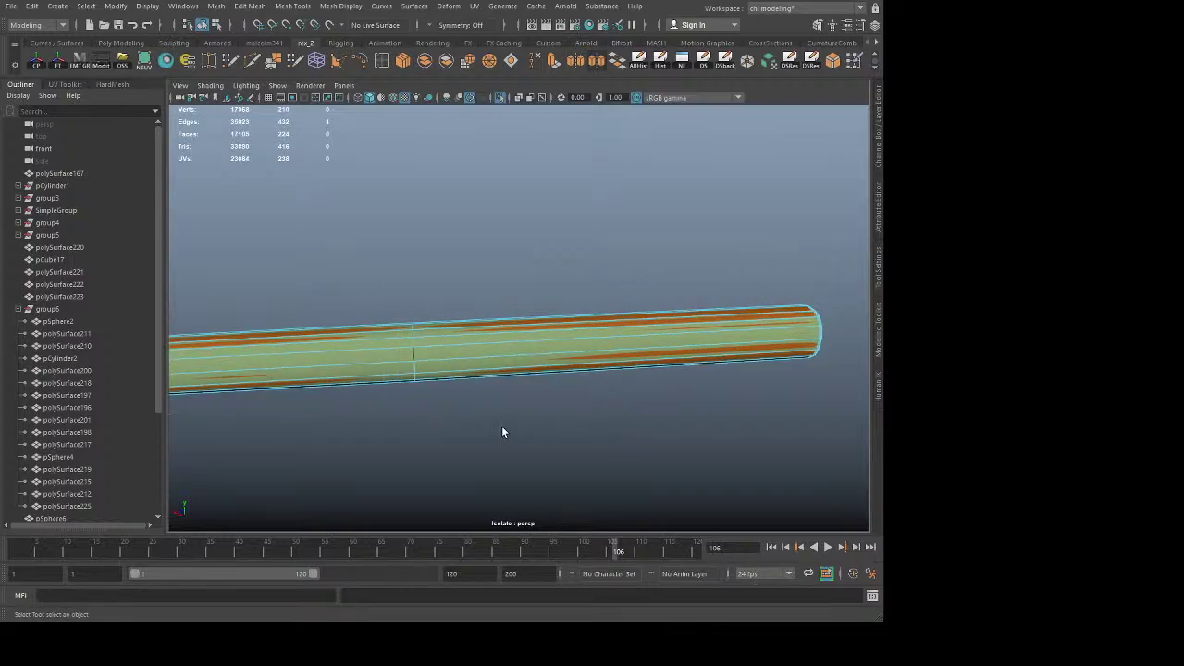
pyautogui.keyDown('alt'); pyautogui.moveTo(502, 427); pyautogui.dragTo(673, 387, button='middle'); pyautogui.keyUp('alt')
pyautogui.click(408, 300)
pyautogui.keyDown('shift'); pyautogui.doubleClick(403, 309); pyautogui.keyUp('shift')
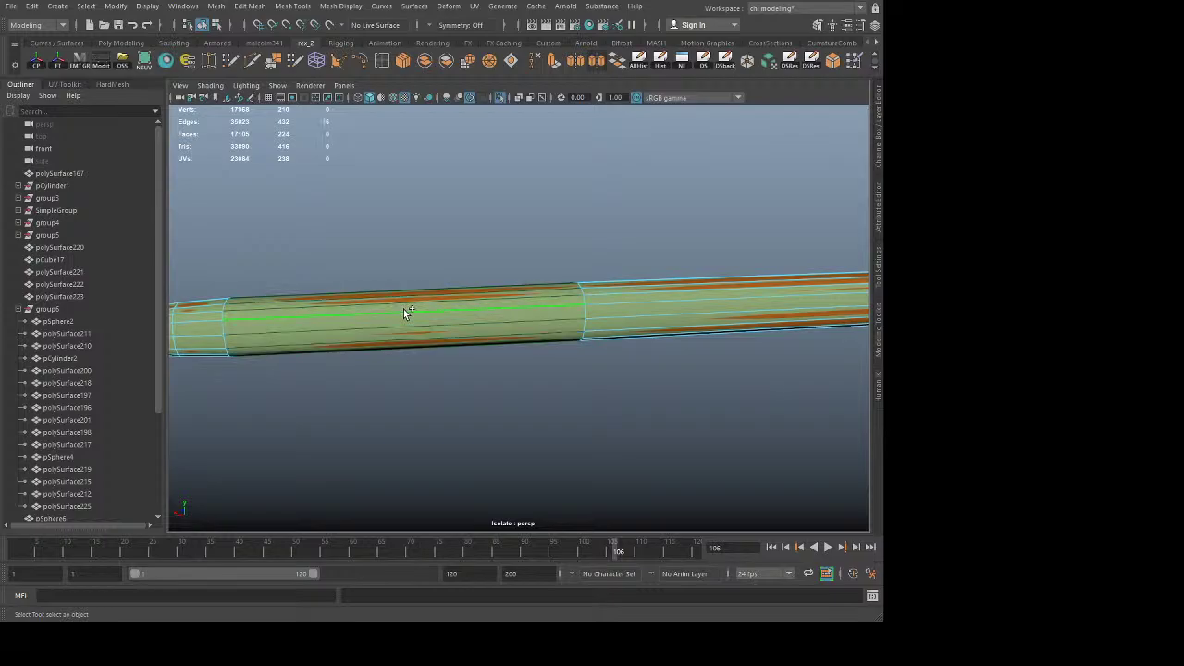
pyautogui.press('g')
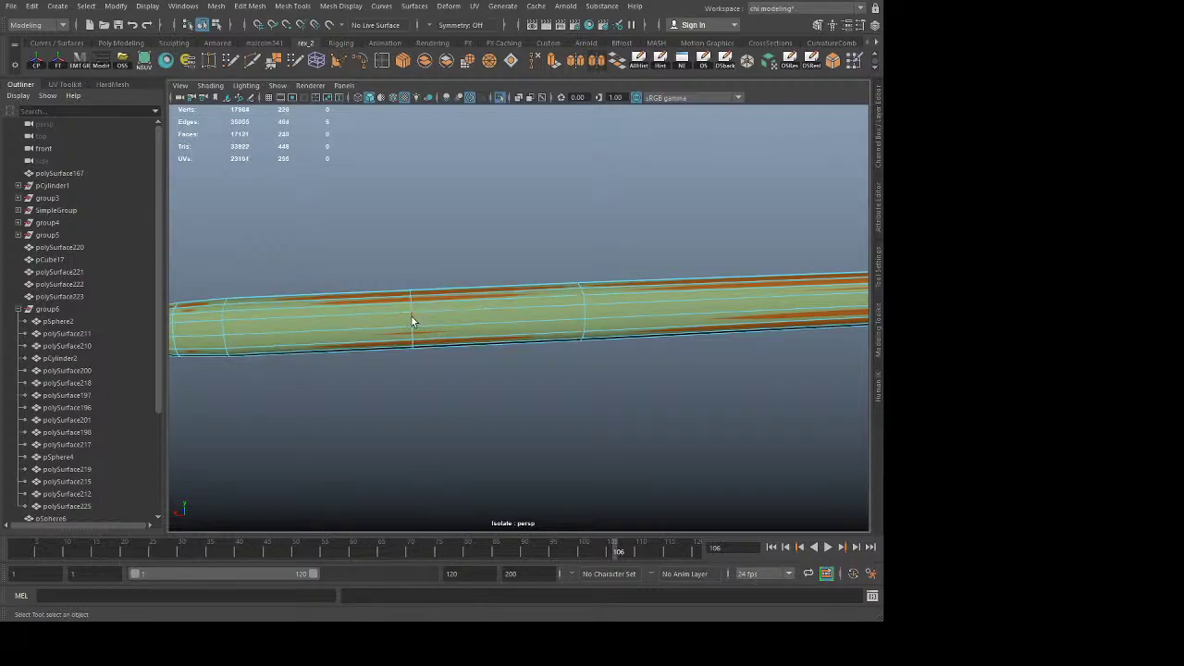
pyautogui.press('g')
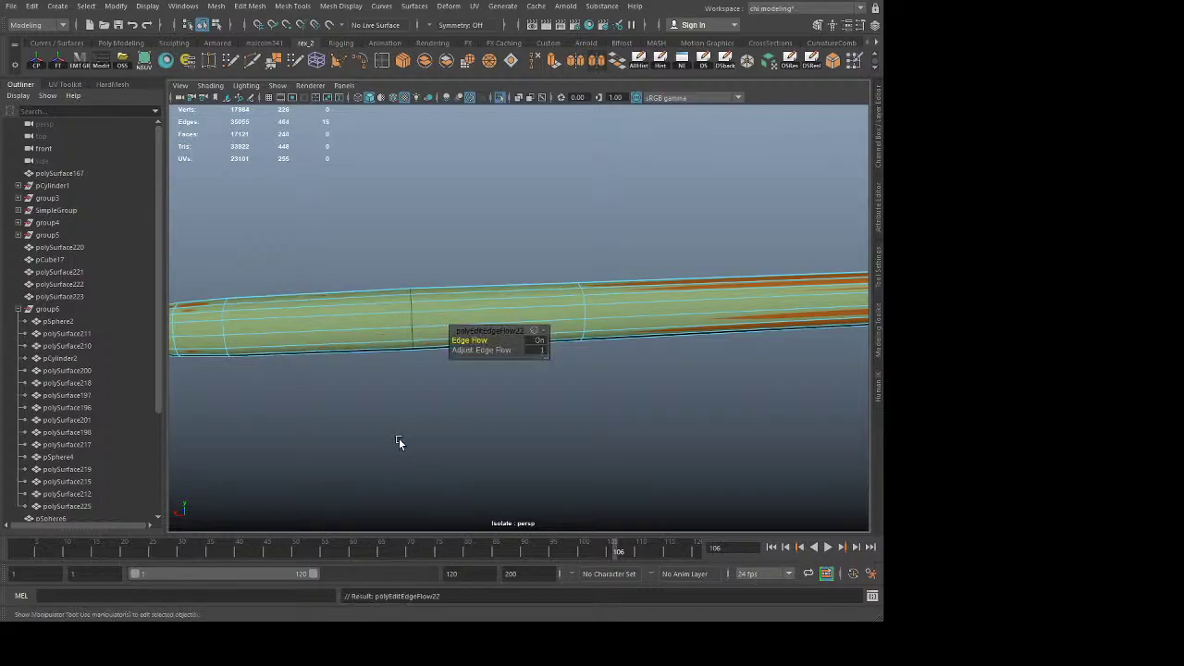
pyautogui.hotkey('ctrl', 'z')
# Step: Connect the lengthwise edges between the shaft's middle loop and its flat end to add another edge loop there
pyautogui.keyDown('alt'); pyautogui.moveTo(687, 398); pyautogui.dragTo(437, 415, button='middle'); pyautogui.keyUp('alt')
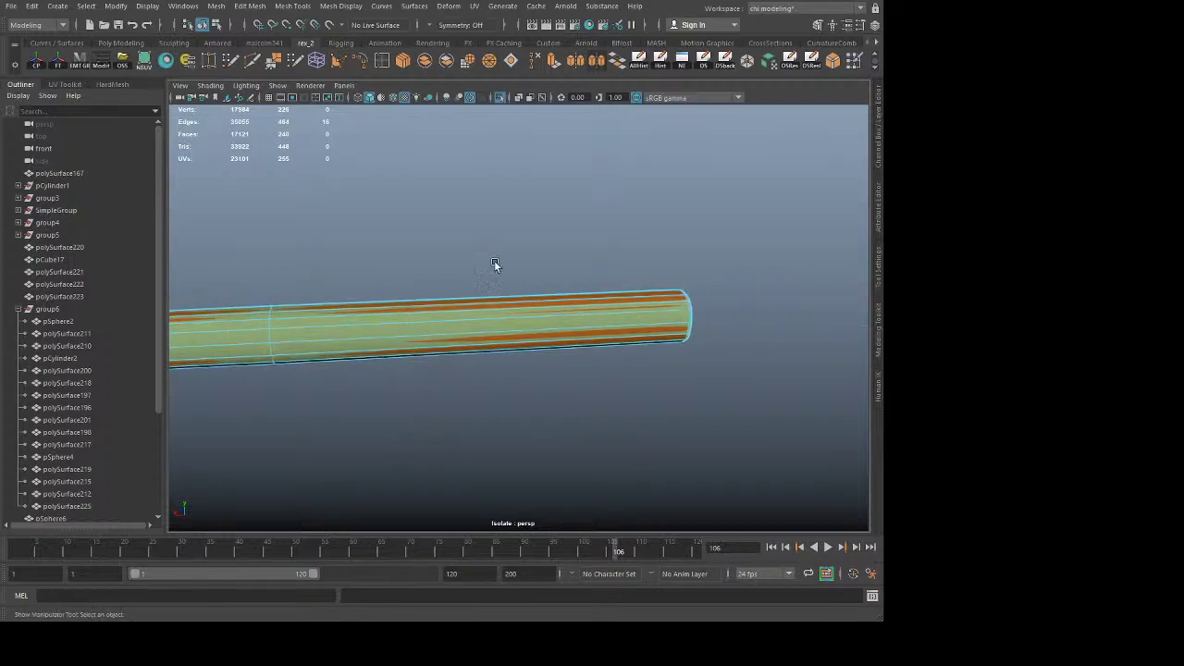
pyautogui.moveTo(494, 260); pyautogui.dragTo(496, 452)
pyautogui.press('g')
pyautogui.hotkey('ctrl', 'z')
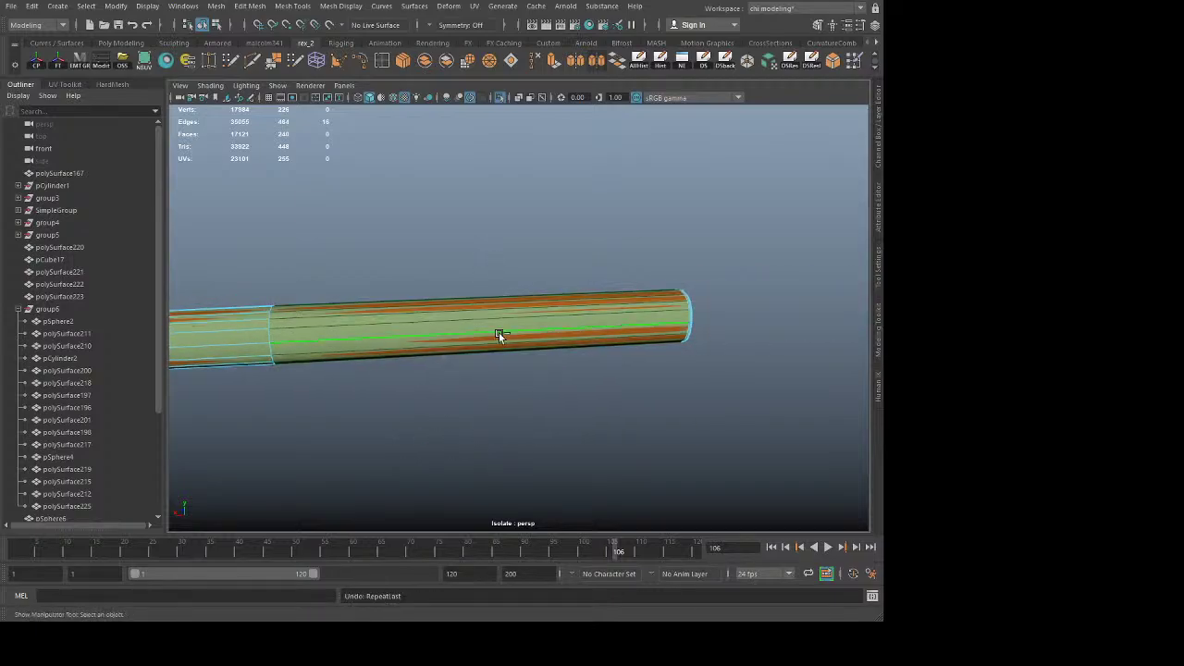
pyautogui.keyDown('shift'); pyautogui.moveTo(511, 517); pyautogui.dragTo(511, 520, button='right'); pyautogui.keyUp('shift')
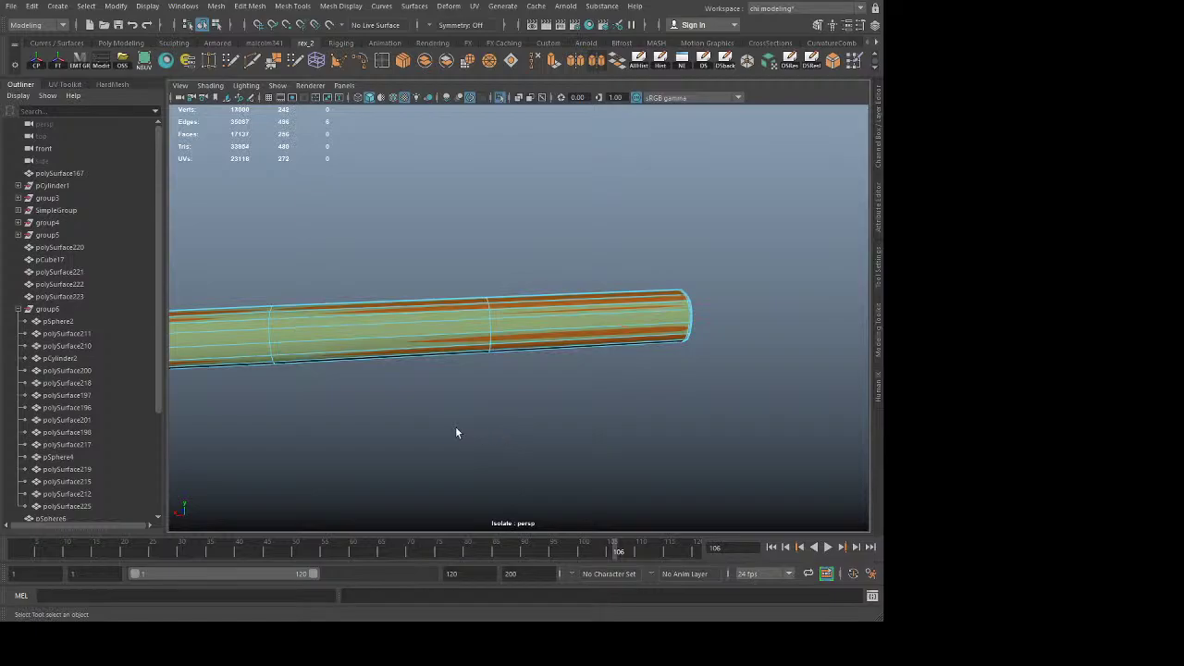
# Step: Slightly adjust the scale of the edge loop where the tapered tip meets the low-poly shaft
pyautogui.keyDown('alt'); pyautogui.moveTo(459, 425); pyautogui.dragTo(709, 407, button='middle'); pyautogui.keyUp('alt')
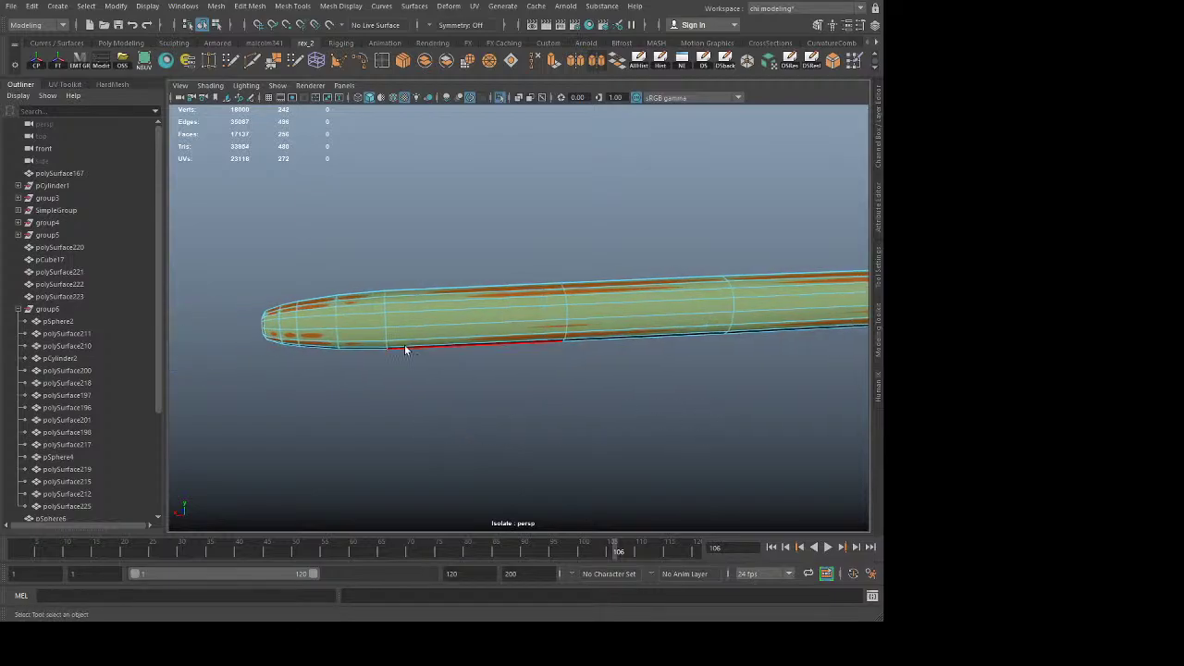
pyautogui.doubleClick(386, 319)
pyautogui.keyDown('alt'); pyautogui.moveTo(423, 390); pyautogui.dragTo(516, 393); pyautogui.keyUp('alt')
pyautogui.keyDown('alt'); pyautogui.moveTo(516, 392); pyautogui.dragTo(435, 441, button='middle'); pyautogui.keyUp('alt')
pyautogui.keyDown('alt'); pyautogui.moveTo(435, 440); pyautogui.dragTo(798, 496, button='right'); pyautogui.keyUp('alt')
pyautogui.press('r')
pyautogui.moveTo(802, 497); pyautogui.dragTo(798, 491, button='middle')
pyautogui.press('q')
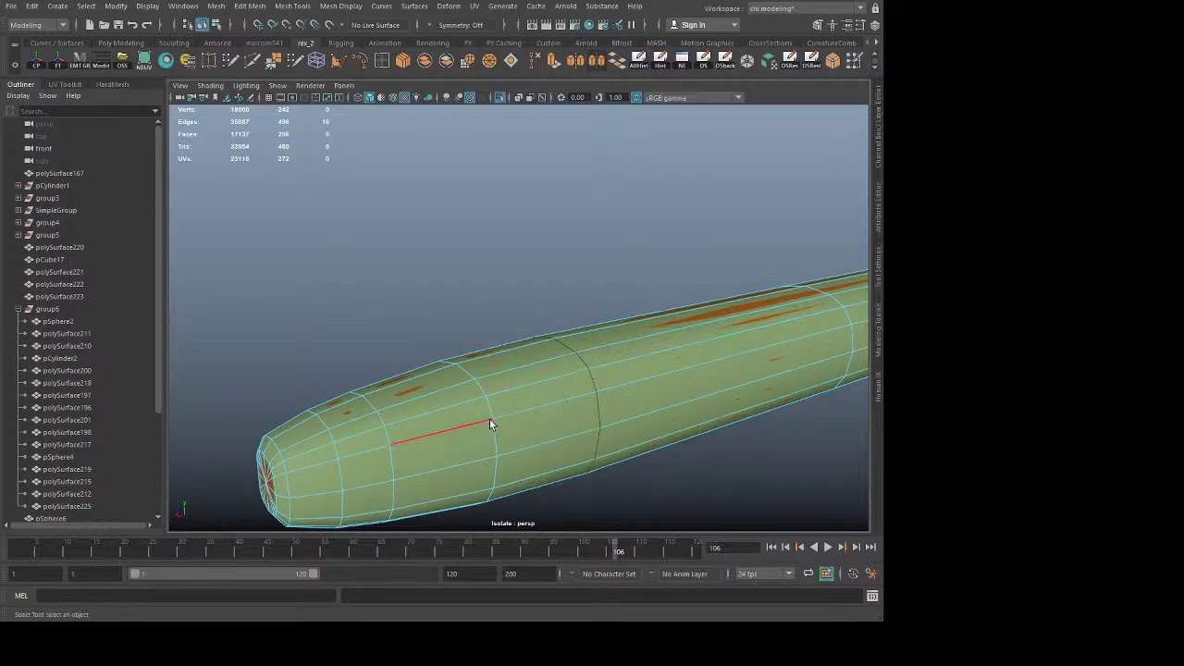
# Step: Slightly scale the new edge loop on the shaft section nearest the tapered tip
pyautogui.keyDown('alt'); pyautogui.moveTo(718, 505); pyautogui.dragTo(616, 494, button='right'); pyautogui.keyUp('alt')
pyautogui.doubleClick(522, 363)
pyautogui.press('r')
pyautogui.moveTo(618, 490); pyautogui.dragTo(622, 493, button='middle')
pyautogui.scroll(-5, 707, 458)
pyautogui.keyDown('alt'); pyautogui.moveTo(708, 458); pyautogui.dragTo(610, 383); pyautogui.keyUp('alt')
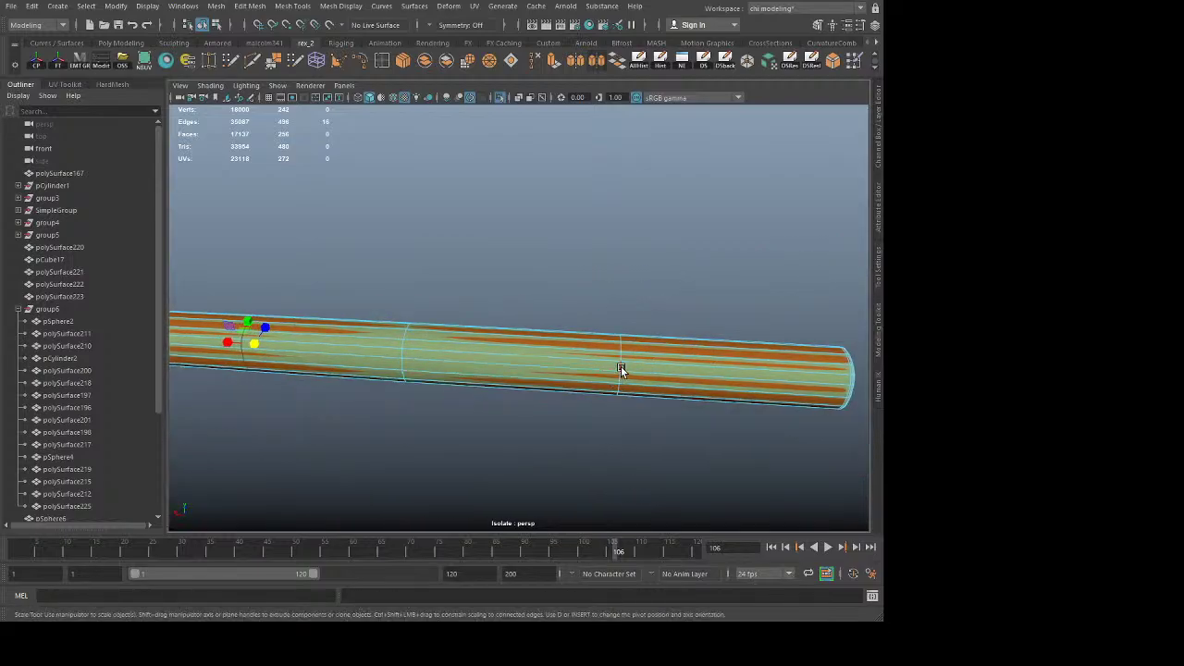
# Step: Select the two newly added loops on either side of the shaft's middle loop and enlarge them together in cross-section
pyautogui.keyDown('alt'); pyautogui.moveTo(595, 428); pyautogui.dragTo(636, 459); pyautogui.keyUp('alt')
pyautogui.keyDown('alt'); pyautogui.moveTo(658, 449); pyautogui.dragTo(673, 437); pyautogui.keyUp('alt')
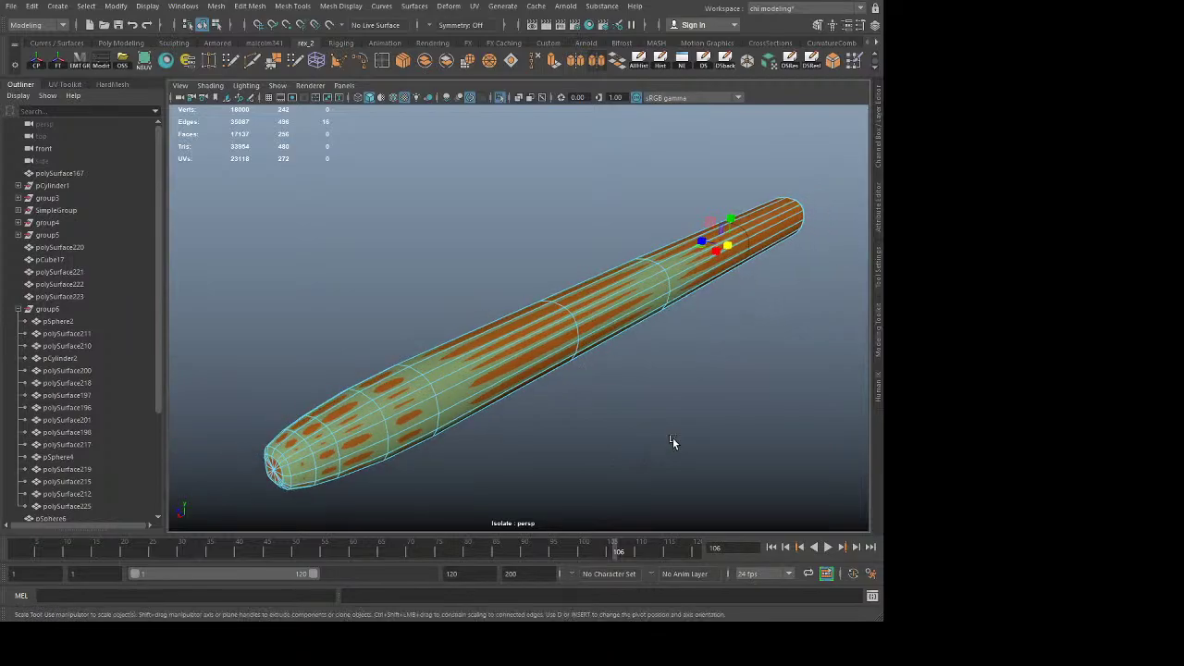
pyautogui.keyDown('shift'); pyautogui.doubleClick(575, 320); pyautogui.keyUp('shift')
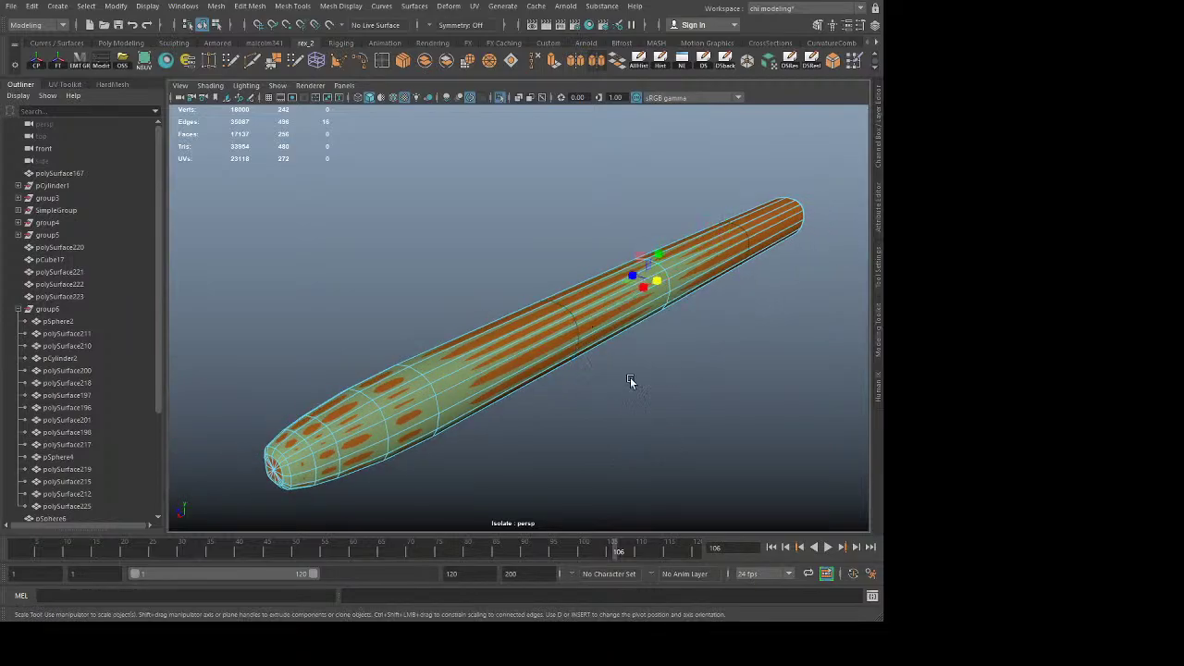
pyautogui.click(640, 256)
pyautogui.moveTo(745, 526); pyautogui.dragTo(745, 524, button='middle')
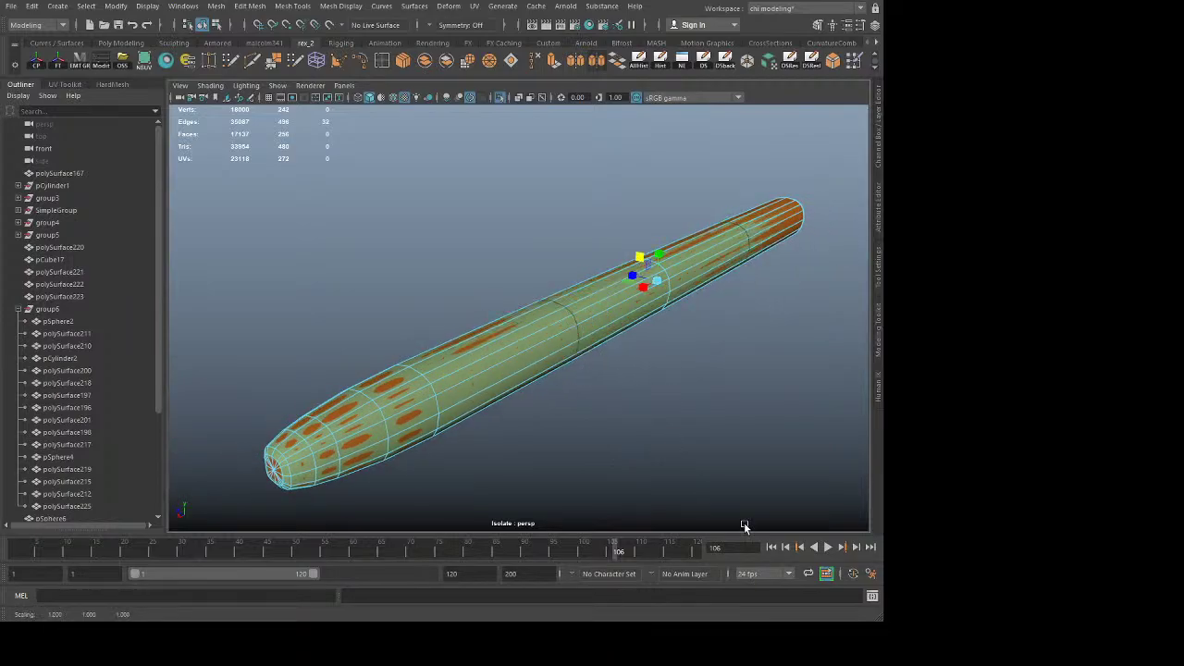
pyautogui.press('q')
pyautogui.click(686, 452)
# Step: Select all vertices at the shaft's flat end and scale them up slightly to match the high-poly rod
pyautogui.keyDown('alt'); pyautogui.moveTo(686, 452); pyautogui.dragTo(608, 455); pyautogui.keyUp('alt')
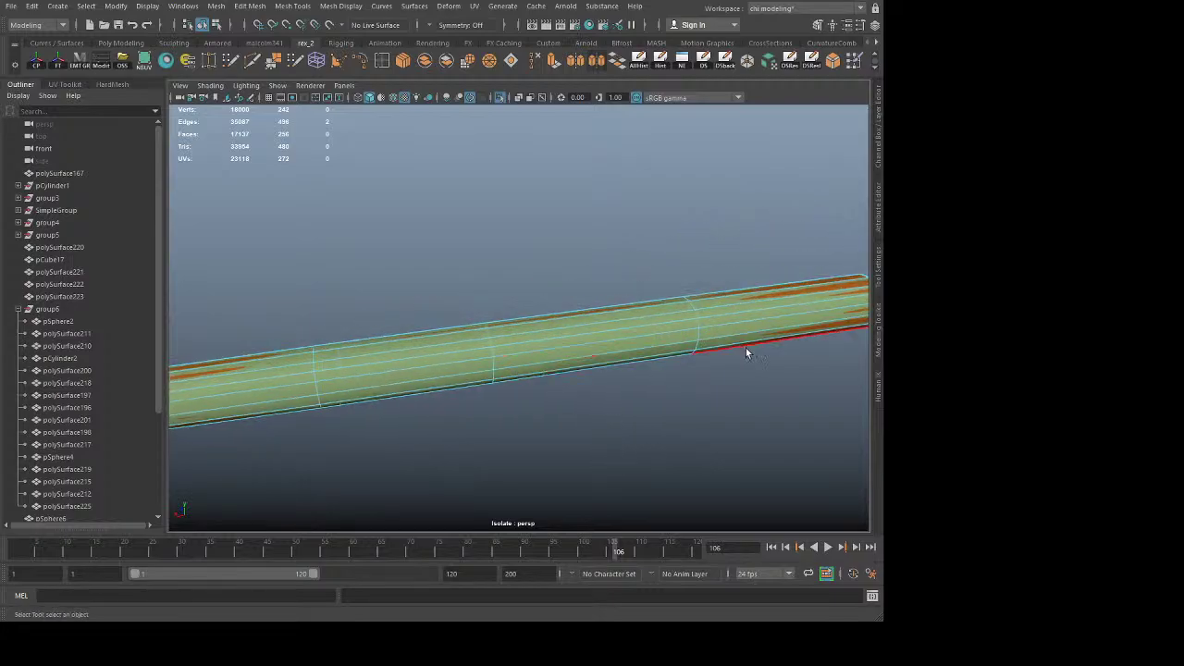
pyautogui.keyDown('alt'); pyautogui.moveTo(746, 348); pyautogui.dragTo(531, 375, button='middle'); pyautogui.keyUp('alt')
pyautogui.press('F8')
pyautogui.press('F8')
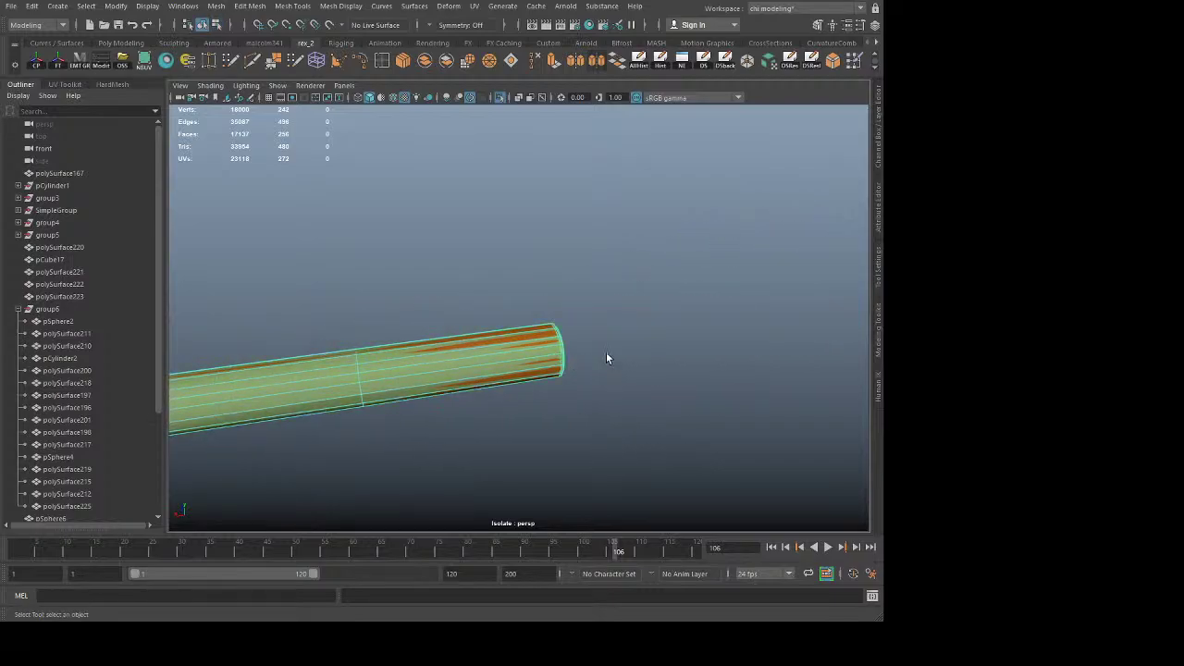
pyautogui.press('F9')
pyautogui.moveTo(599, 269); pyautogui.dragTo(431, 428)
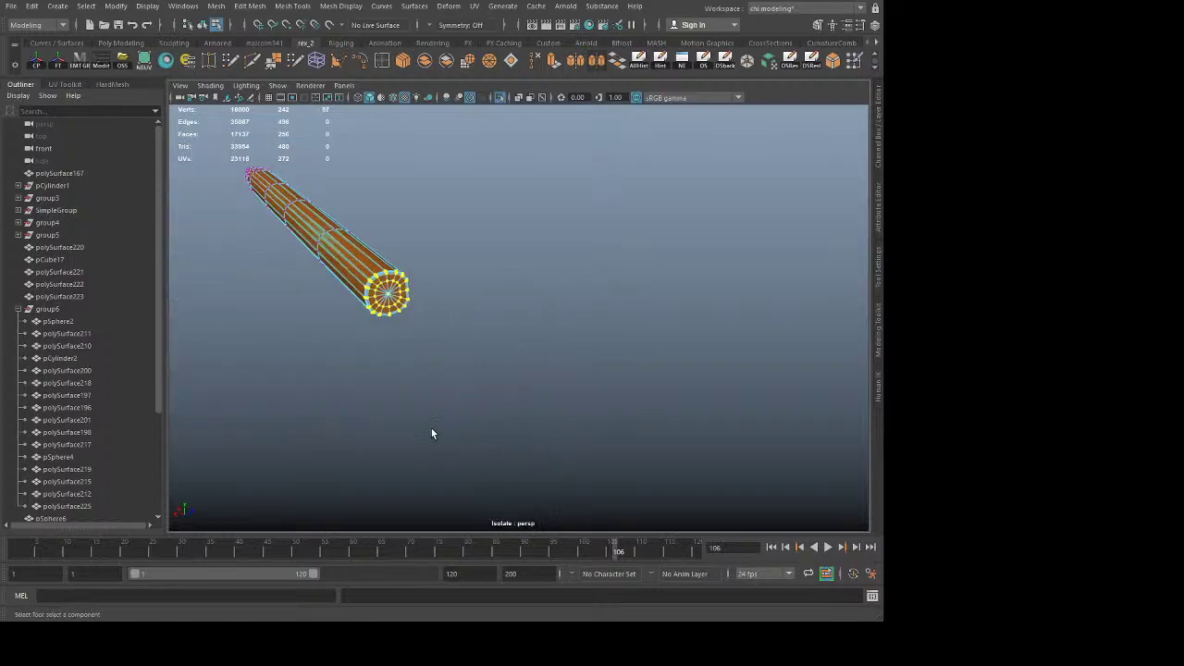
pyautogui.press('f')
pyautogui.press('r')
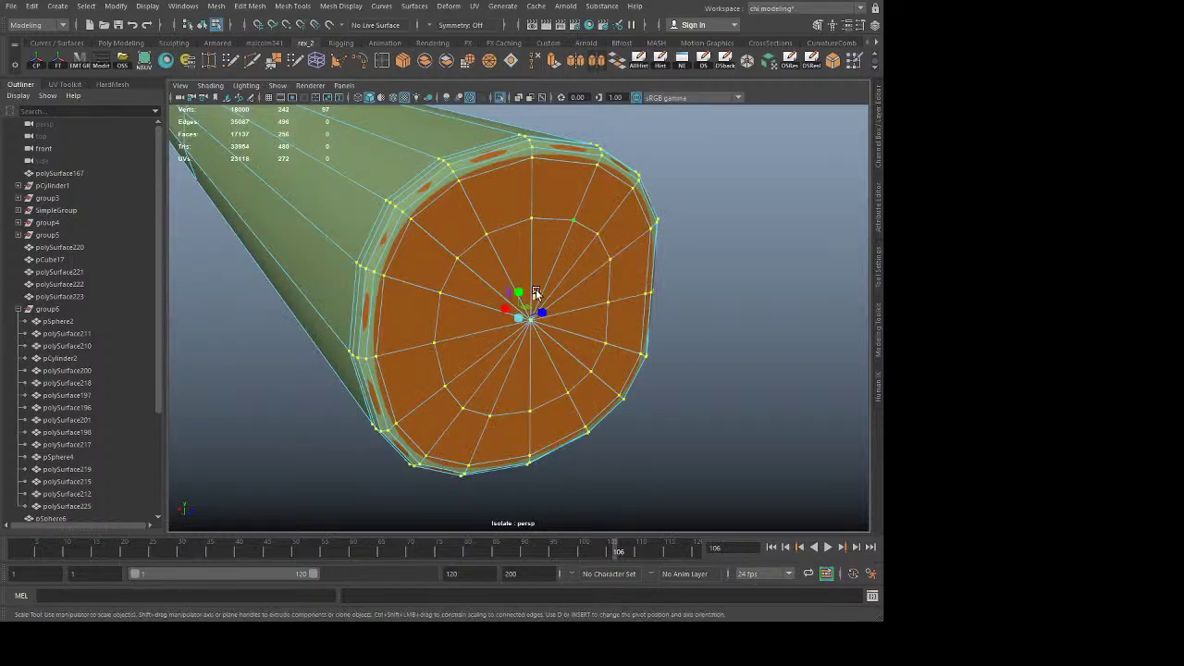
pyautogui.moveTo(700, 433); pyautogui.dragTo(701, 434, button='middle')
pyautogui.press('q')
pyautogui.click(714, 329)
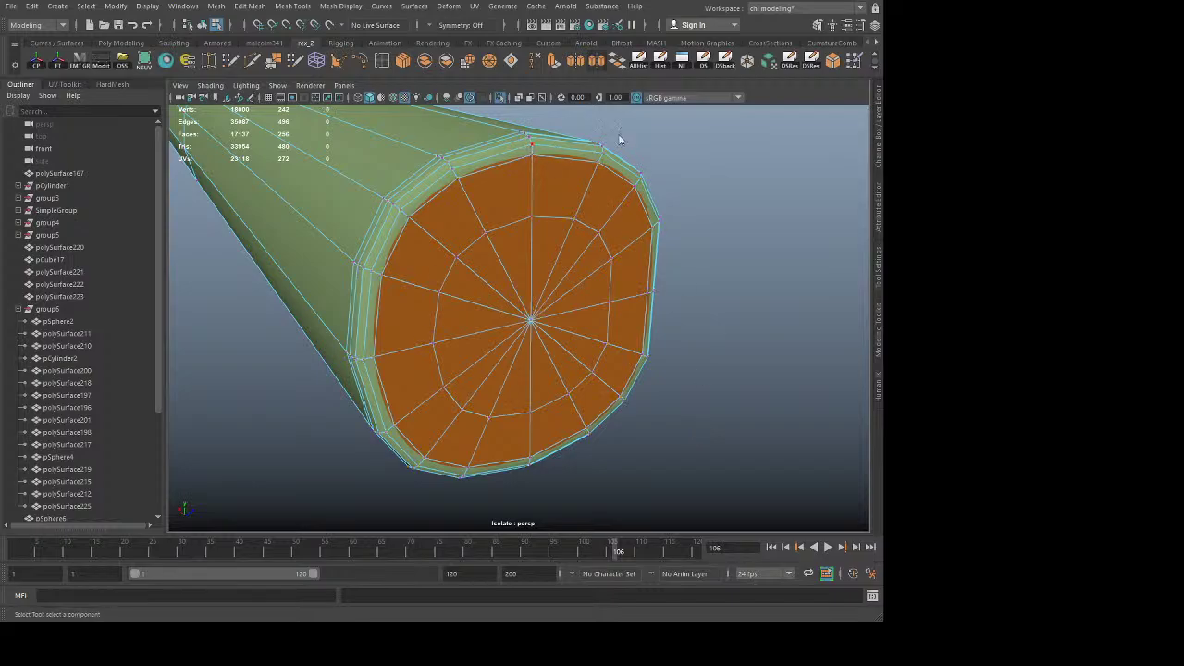
# Step: Return to object mode, save the scene, and turn off isolation to show the other objects
pyautogui.scroll(-5, 699, 156)
pyautogui.hotkey('ctrl', 'z')
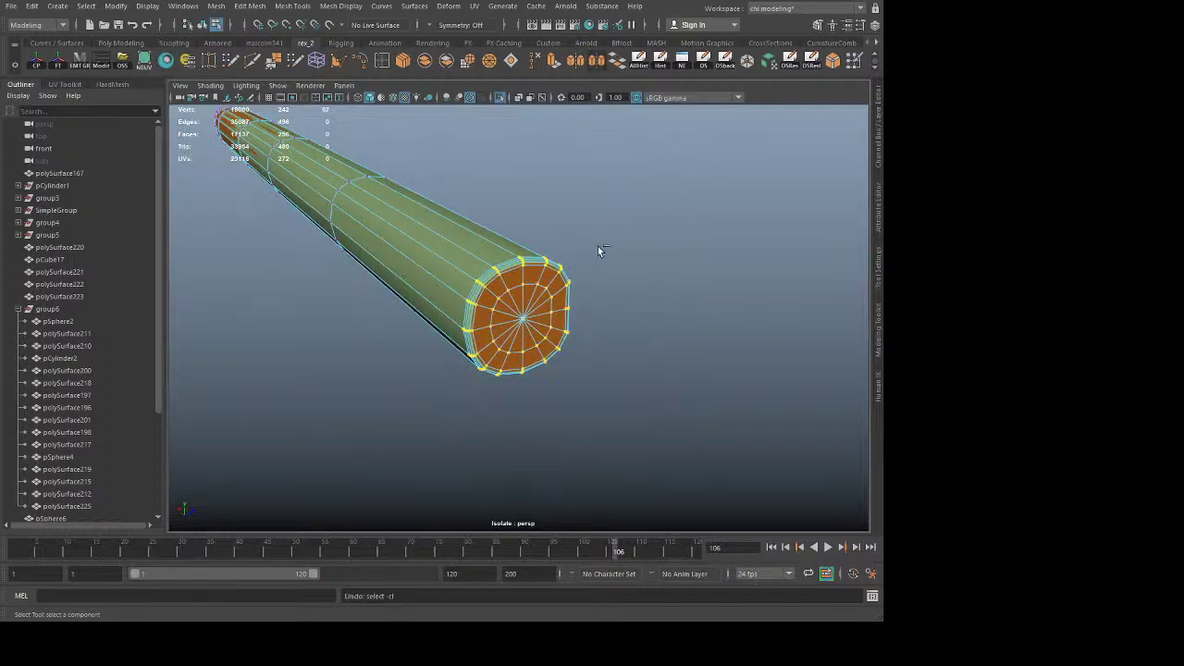
pyautogui.press('F8')
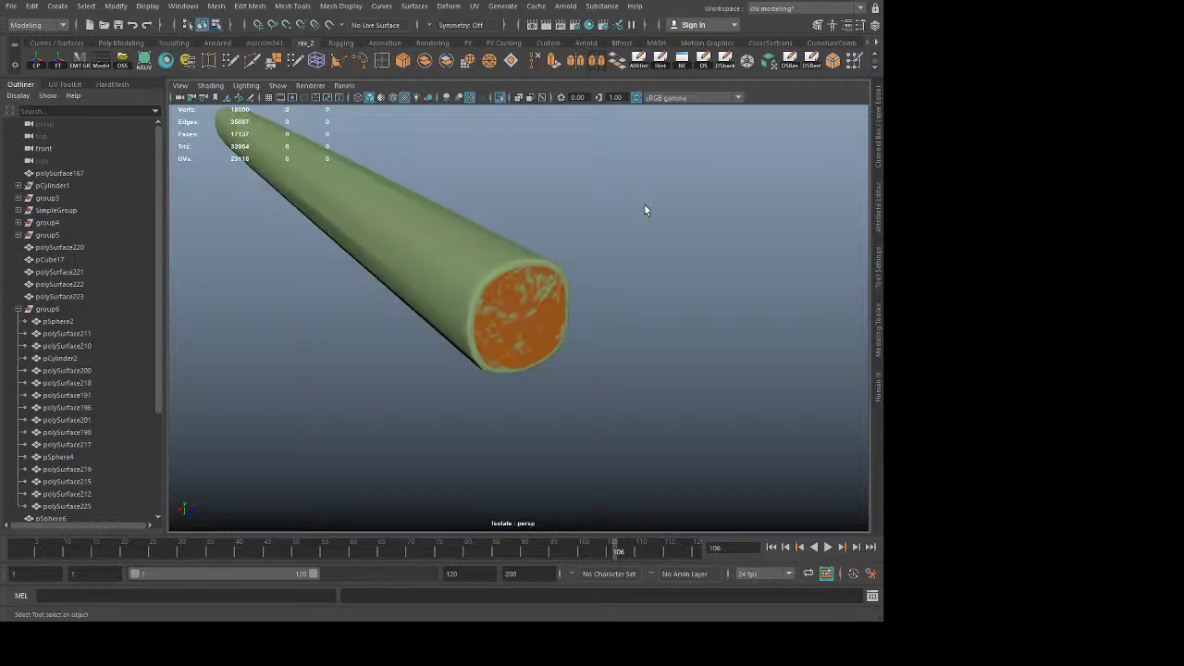
pyautogui.hotkey('ctrl', 's')
pyautogui.click(500, 96)
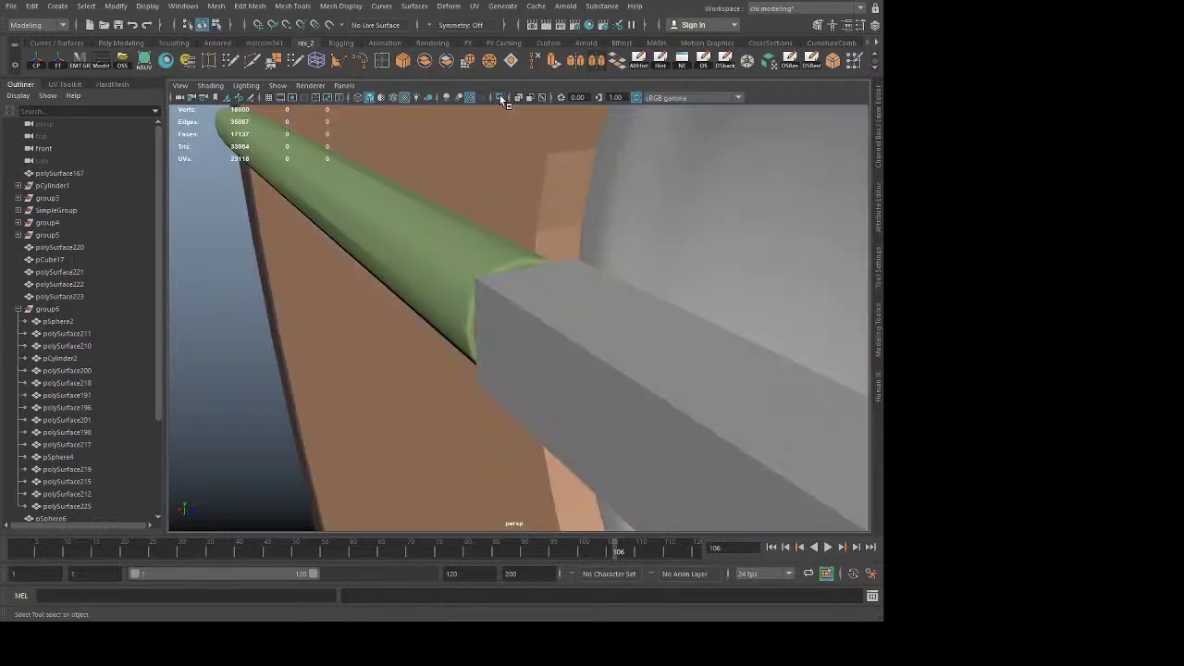
# Step: Inspect the low-poly rod in isolation and within the full scene, and locate it in the object list
pyautogui.scroll(-4, 542, 287)
pyautogui.keyDown('alt'); pyautogui.moveTo(543, 287); pyautogui.dragTo(514, 372); pyautogui.keyUp('alt')
pyautogui.click(498, 296)
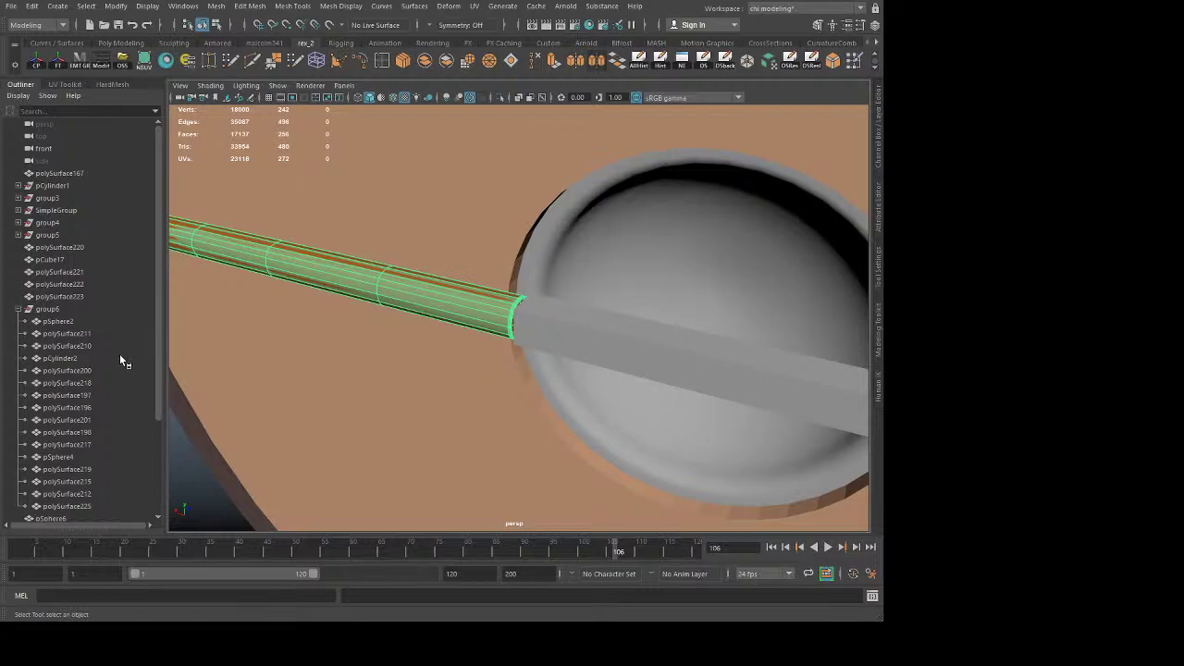
pyautogui.click(500, 97)
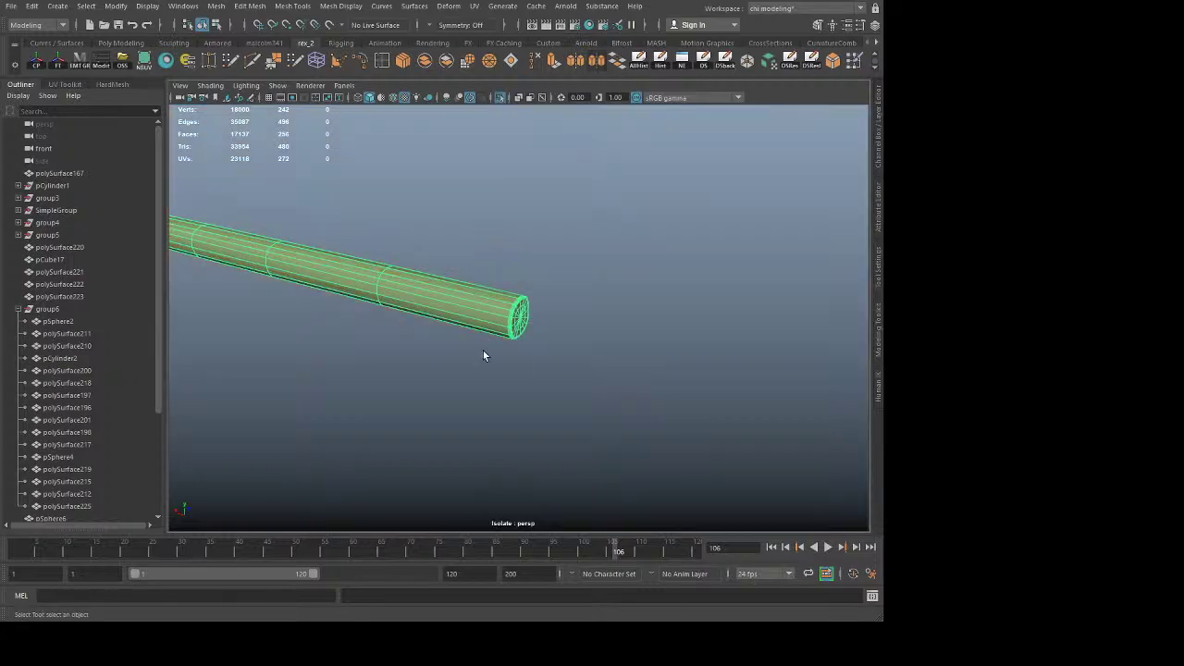
pyautogui.scroll(-4, 92, 419)
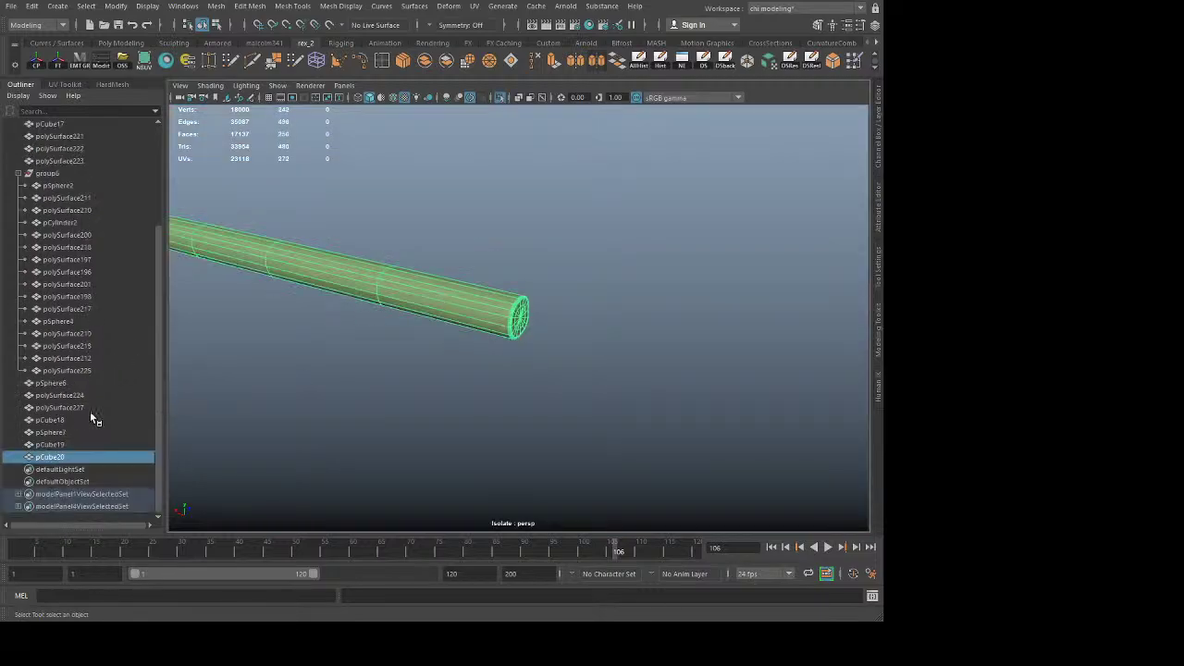
pyautogui.click(500, 97)
pyautogui.scroll(-3, 474, 327)
pyautogui.keyDown('alt'); pyautogui.moveTo(474, 329); pyautogui.dragTo(527, 331); pyautogui.keyUp('alt')
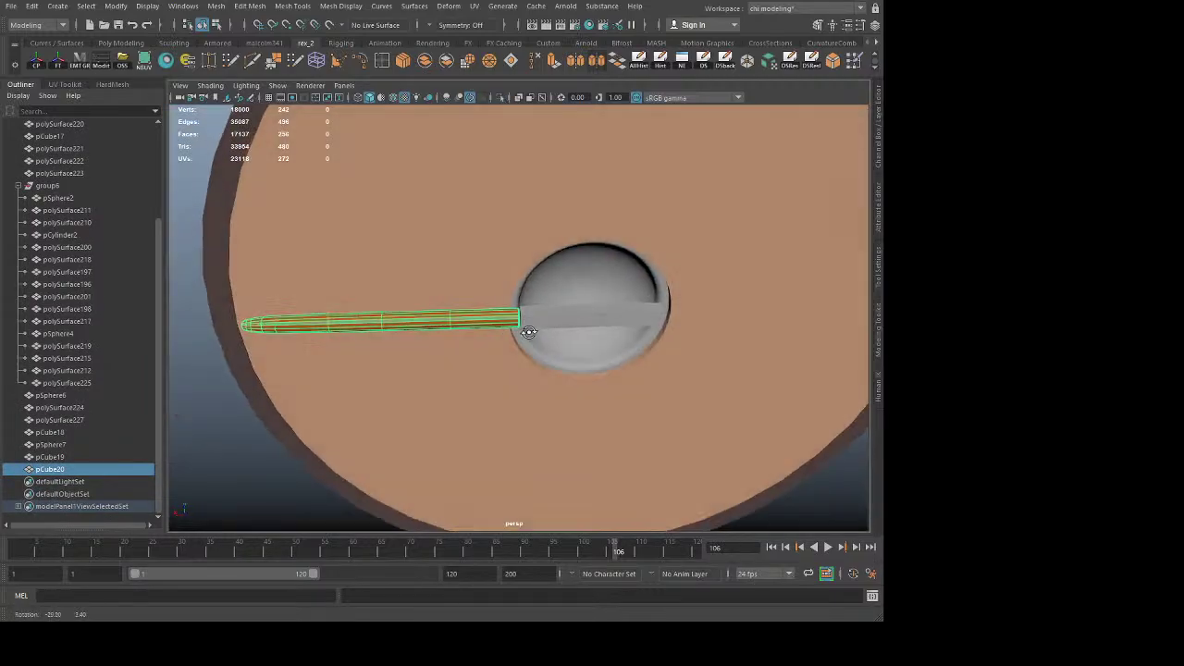
# Step: Bevel the four long edges of the square bar across the dish with 2 segments
pyautogui.click(557, 311)
pyautogui.scroll(4, 592, 330)
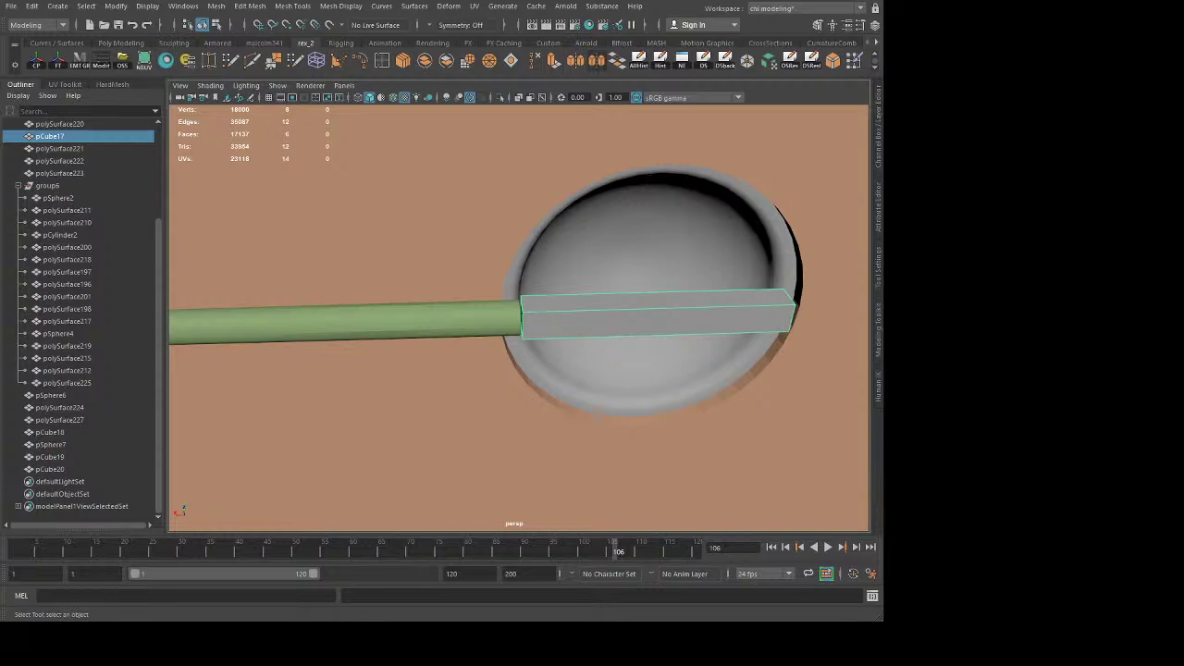
pyautogui.keyDown('alt'); pyautogui.moveTo(645, 337); pyautogui.dragTo(501, 349, button='middle'); pyautogui.keyUp('alt')
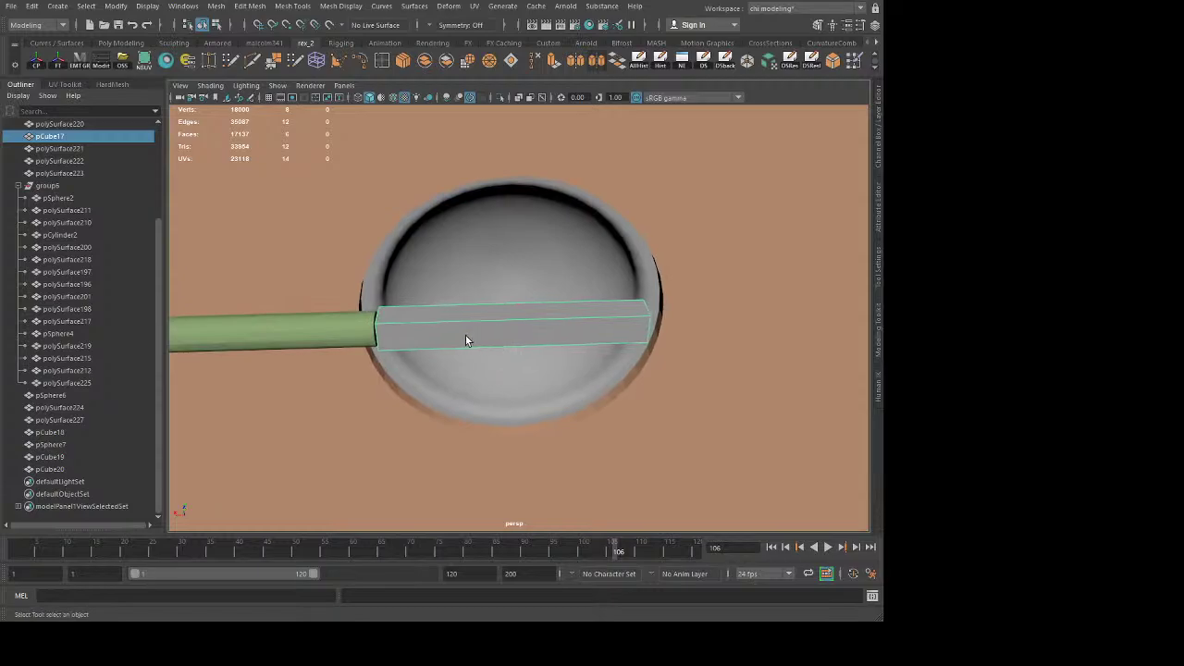
pyautogui.keyDown('alt'); pyautogui.moveTo(458, 369); pyautogui.dragTo(513, 336); pyautogui.keyUp('alt')
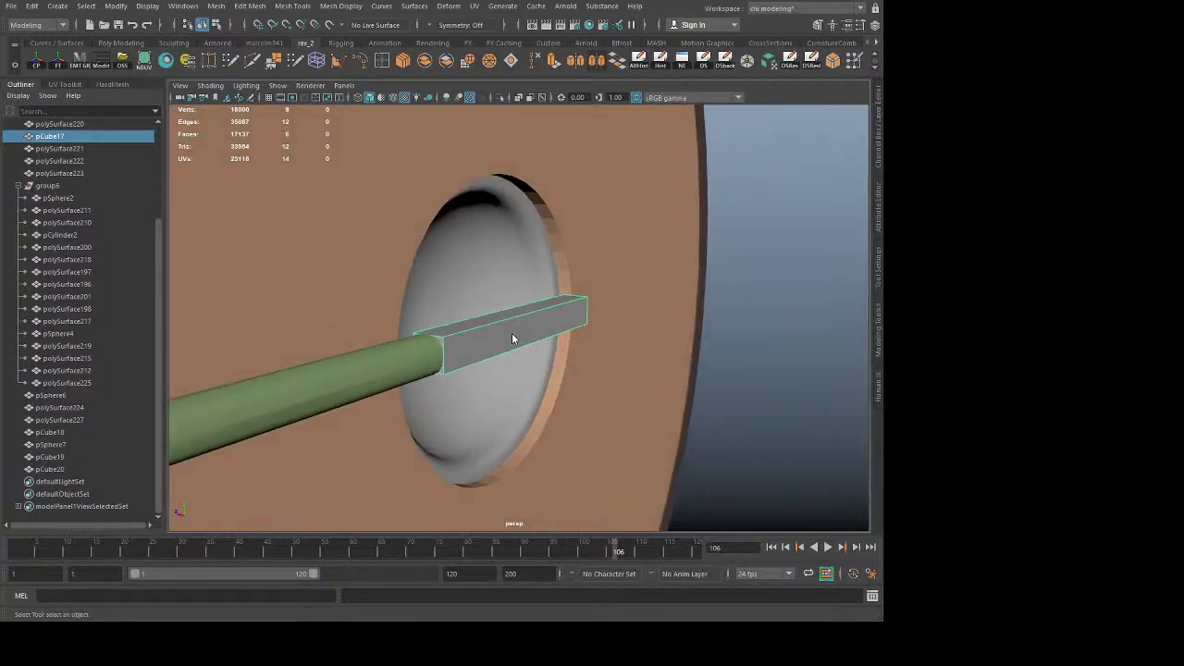
pyautogui.moveTo(511, 333); pyautogui.dragTo(509, 269, button='right')
pyautogui.click(493, 321)
pyautogui.keyDown('shift'); pyautogui.doubleClick(494, 311); pyautogui.keyUp('shift')
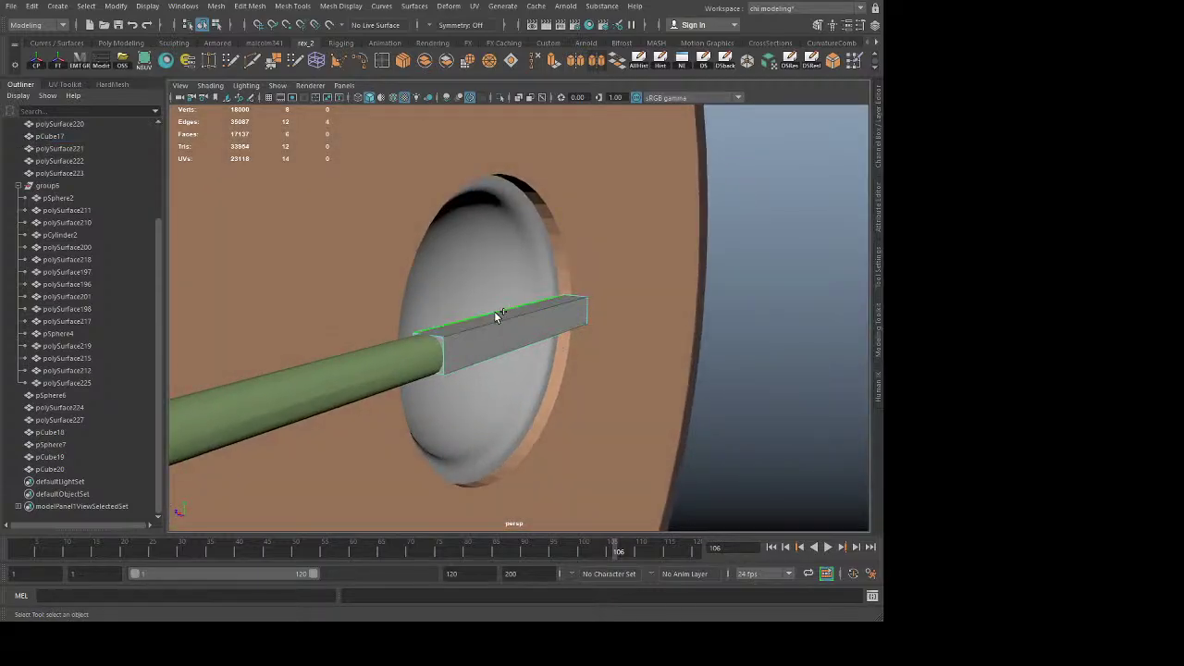
pyautogui.hotkey('ctrl', 'b')
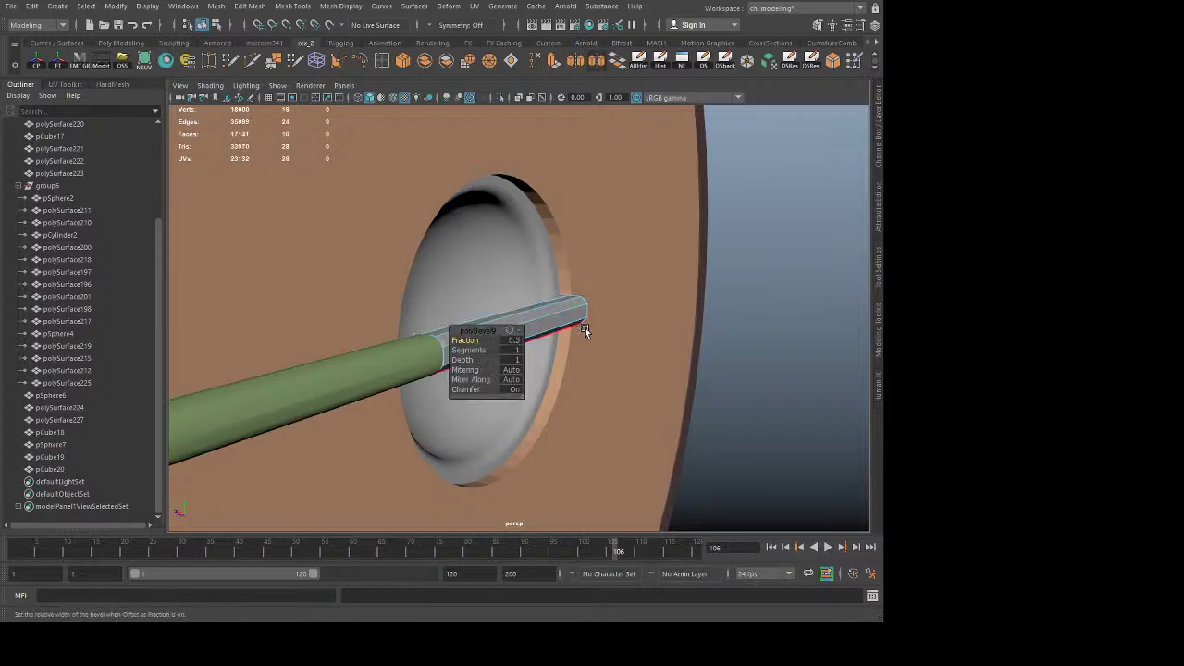
pyautogui.click(507, 351)
pyautogui.write('2')
pyautogui.press('Return')
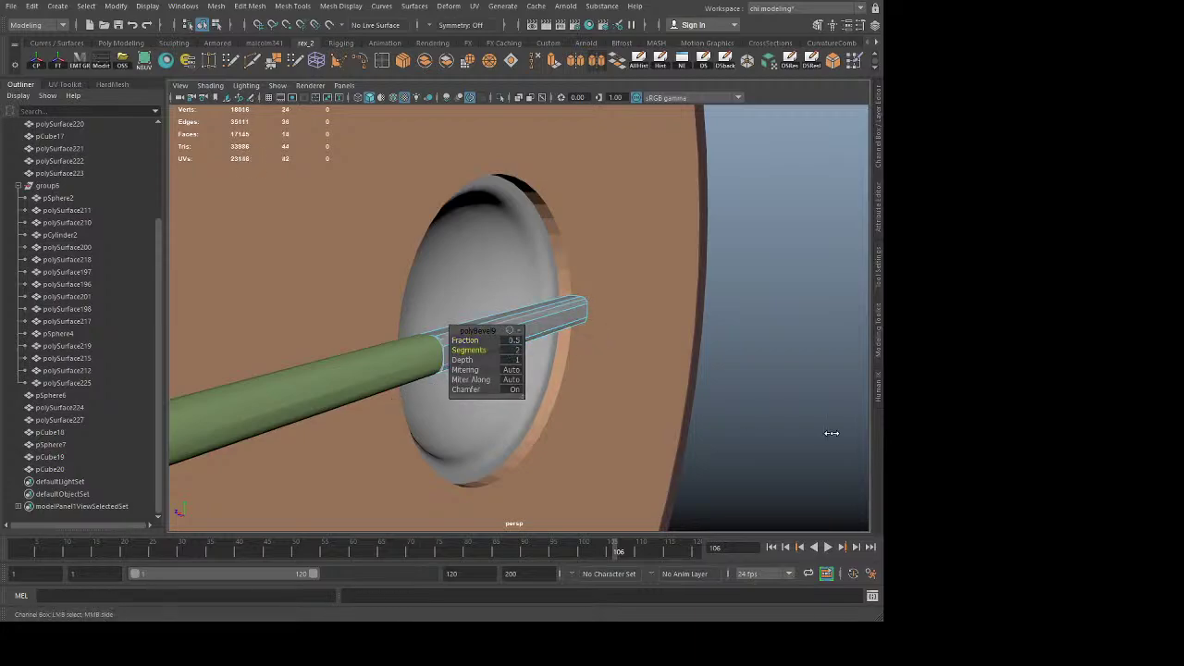
# Step: Set the bevel's fraction to 1 so the bar becomes round, return to object mode, and isolate the bar
pyautogui.click(479, 341)
pyautogui.moveTo(439, 436); pyautogui.dragTo(792, 439, button='middle')
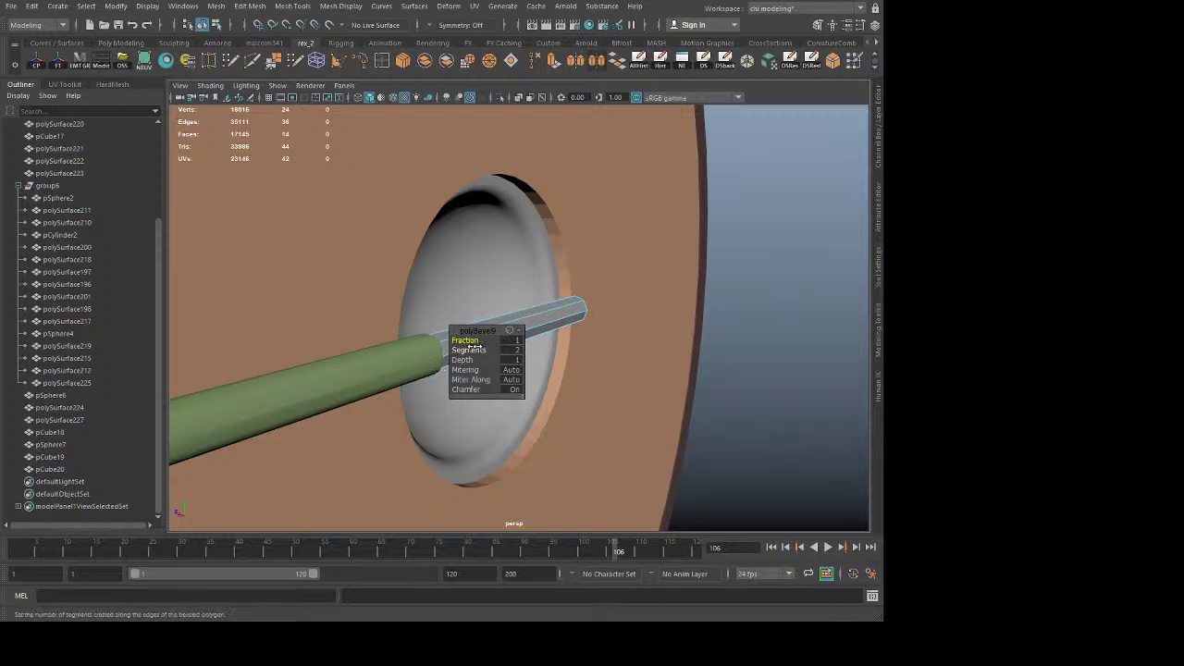
pyautogui.press('Down')
pyautogui.moveTo(708, 428)
pyautogui.mouseDown(button='middle')
pyautogui.moveTo(140, 429)
pyautogui.moveTo(329, 443)
pyautogui.mouseUp(button='middle')
pyautogui.press('q')
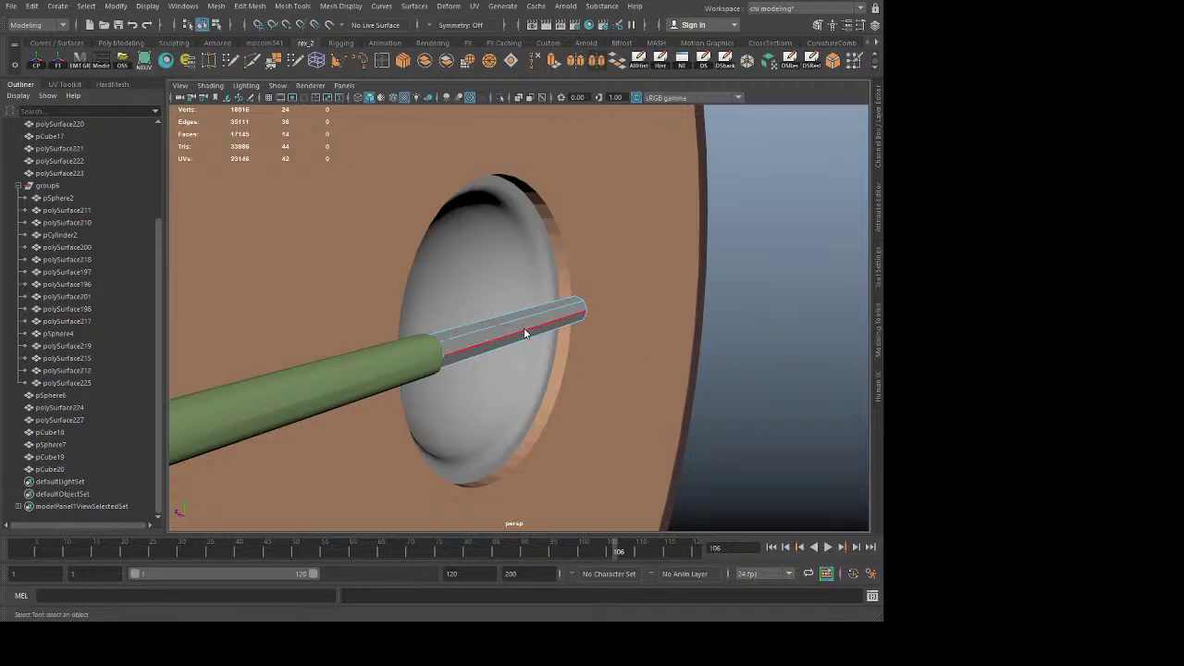
pyautogui.moveTo(524, 329); pyautogui.dragTo(784, 255, button='right')
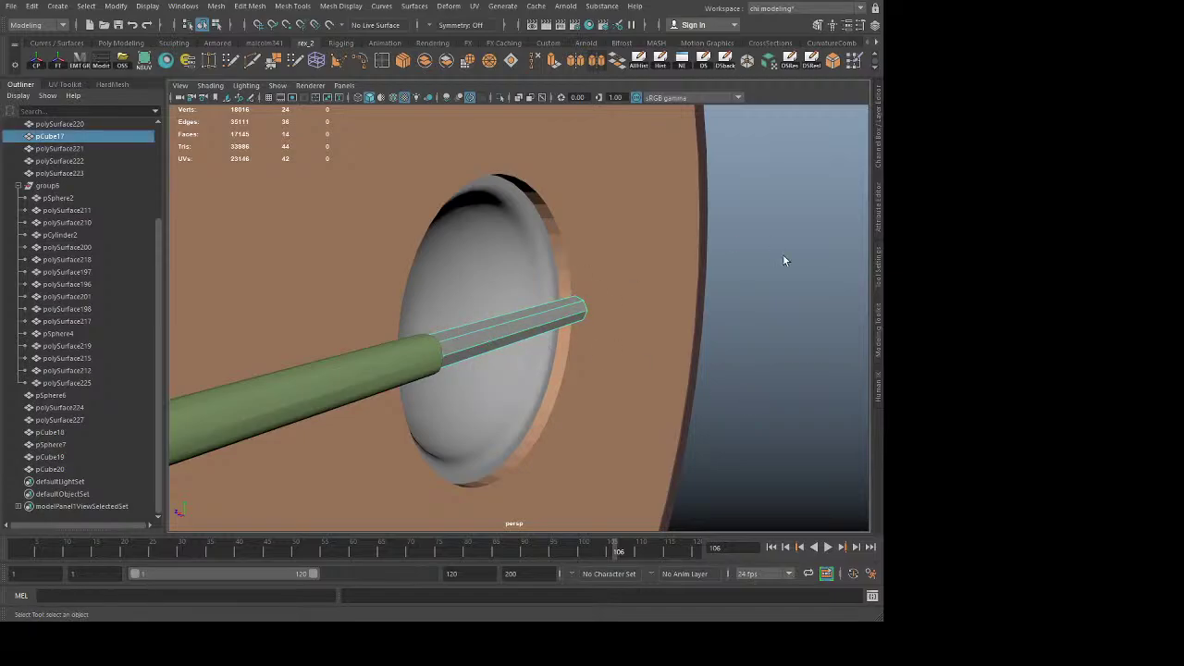
pyautogui.click(500, 97)
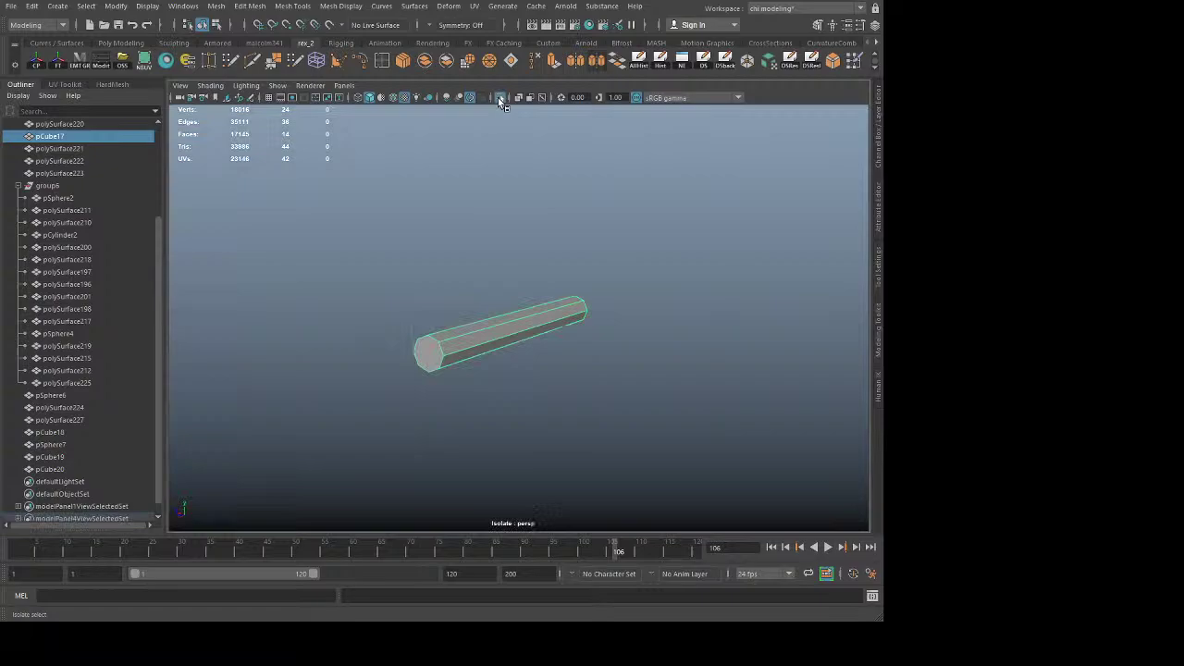
# Step: Try deleting surplus long edges from the bar one at a time, and undo the deletions
pyautogui.moveTo(499, 328); pyautogui.dragTo(491, 302, button='right')
pyautogui.click(492, 334)
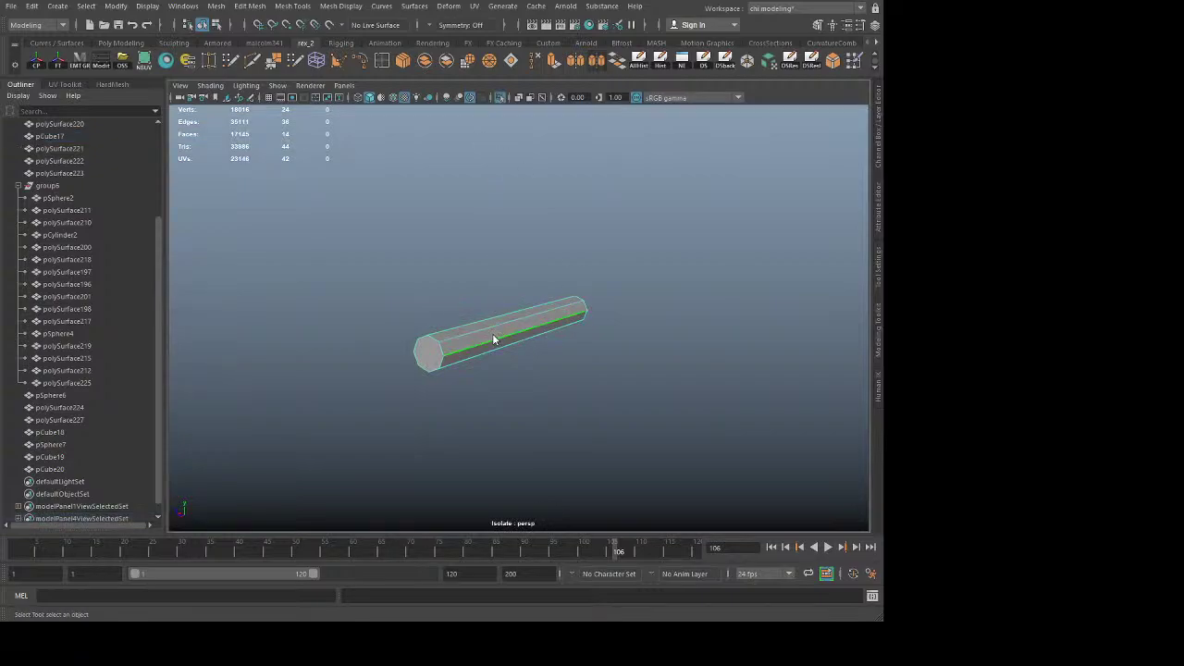
pyautogui.hotkey('ctrl', 'Delete')
pyautogui.keyDown('alt'); pyautogui.moveTo(483, 396); pyautogui.dragTo(548, 401); pyautogui.keyUp('alt')
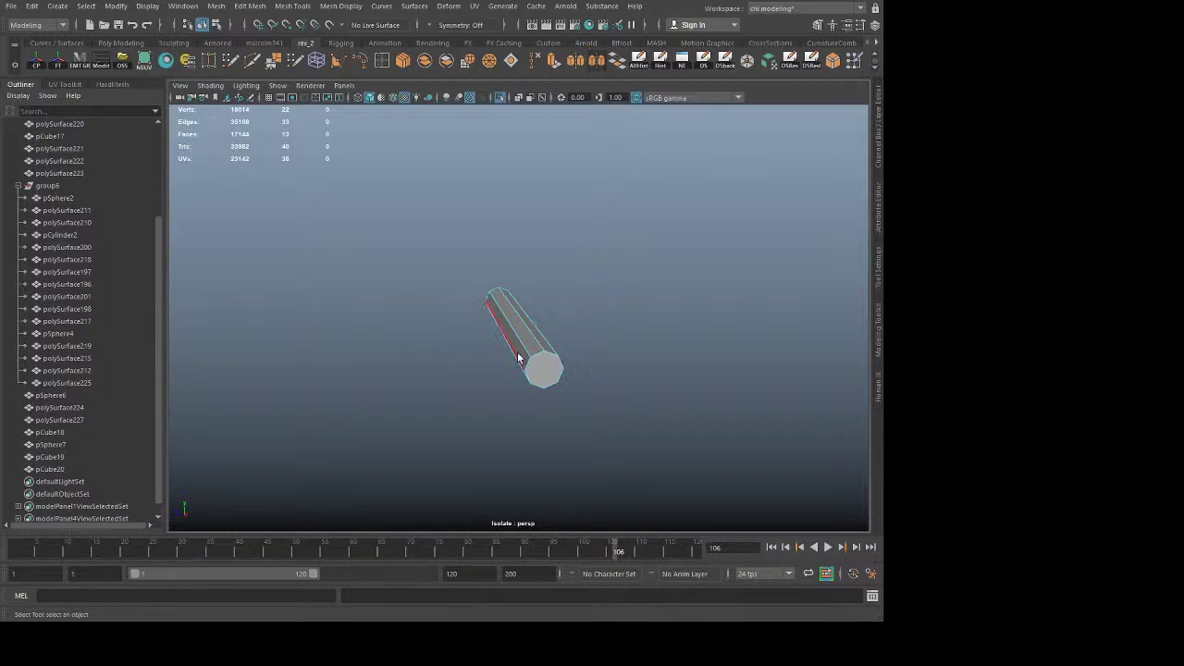
pyautogui.press('Delete')
pyautogui.keyDown('alt'); pyautogui.moveTo(613, 426); pyautogui.dragTo(578, 399); pyautogui.keyUp('alt')
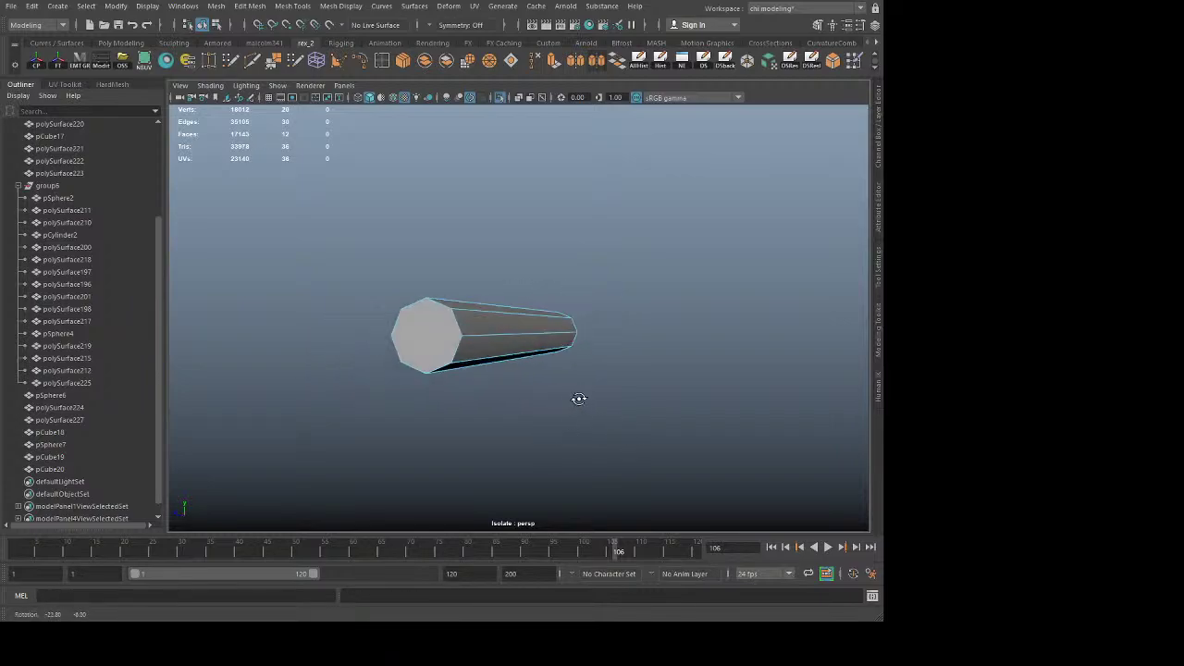
pyautogui.hotkey('ctrl', 'z')
pyautogui.hotkey('ctrl', 'z')
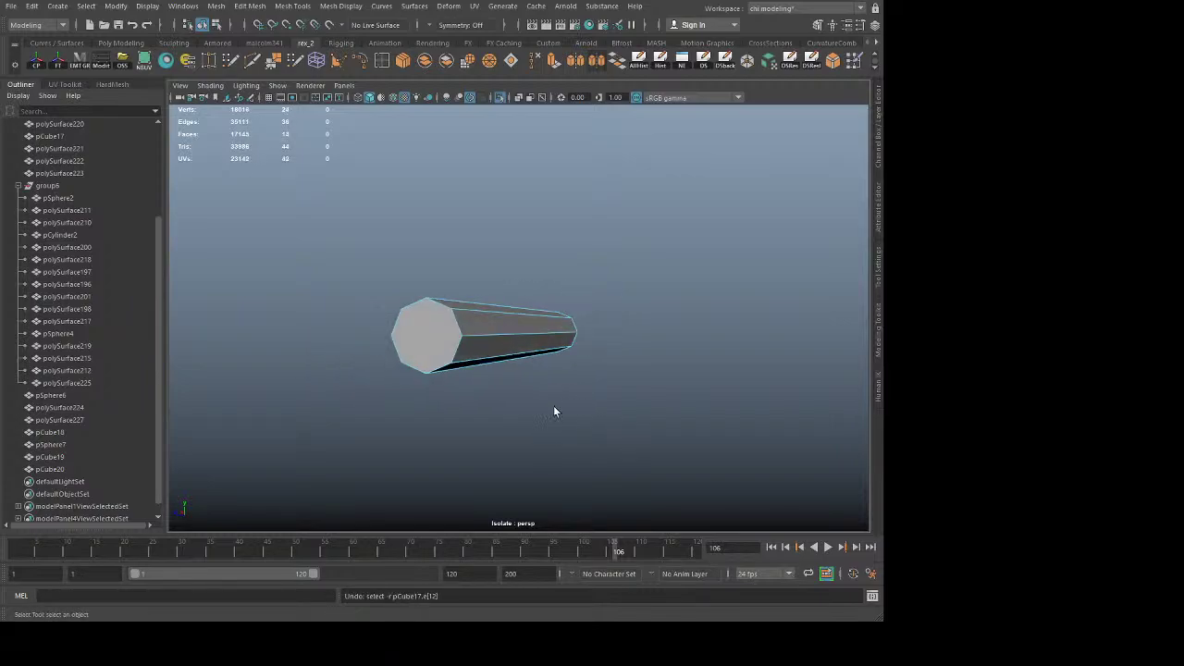
# Step: Delete two surplus long edges of the bar together with their vertices, and return to object mode
pyautogui.keyDown('alt'); pyautogui.moveTo(497, 340); pyautogui.dragTo(538, 361); pyautogui.keyUp('alt')
pyautogui.click(526, 345)
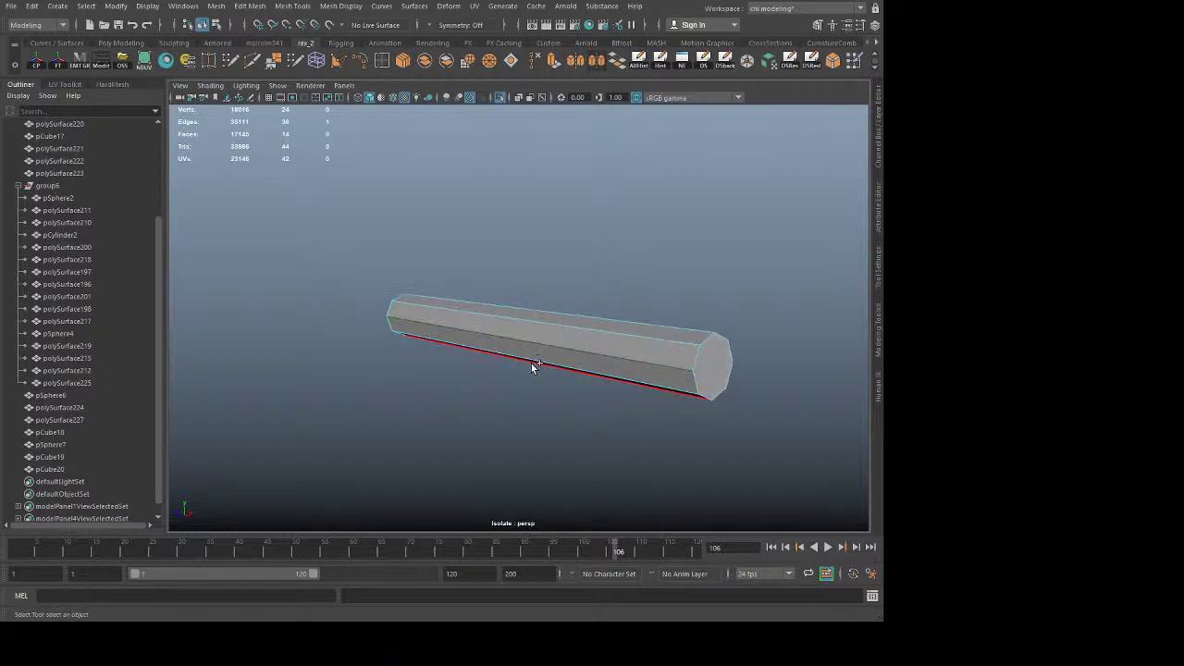
pyautogui.keyDown('shift'); pyautogui.click(531, 363); pyautogui.keyUp('shift')
pyautogui.hotkey('ctrl', 'Delete')
pyautogui.keyDown('alt'); pyautogui.moveTo(592, 393); pyautogui.dragTo(486, 347); pyautogui.keyUp('alt')
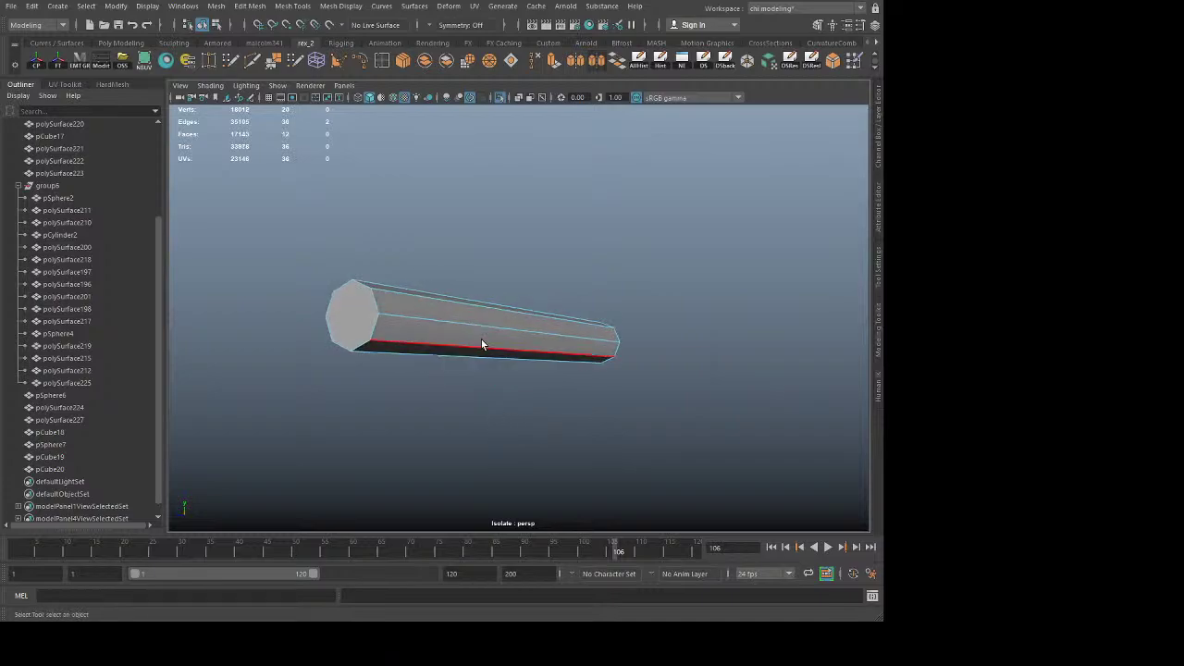
pyautogui.moveTo(481, 339); pyautogui.dragTo(676, 241, button='right')
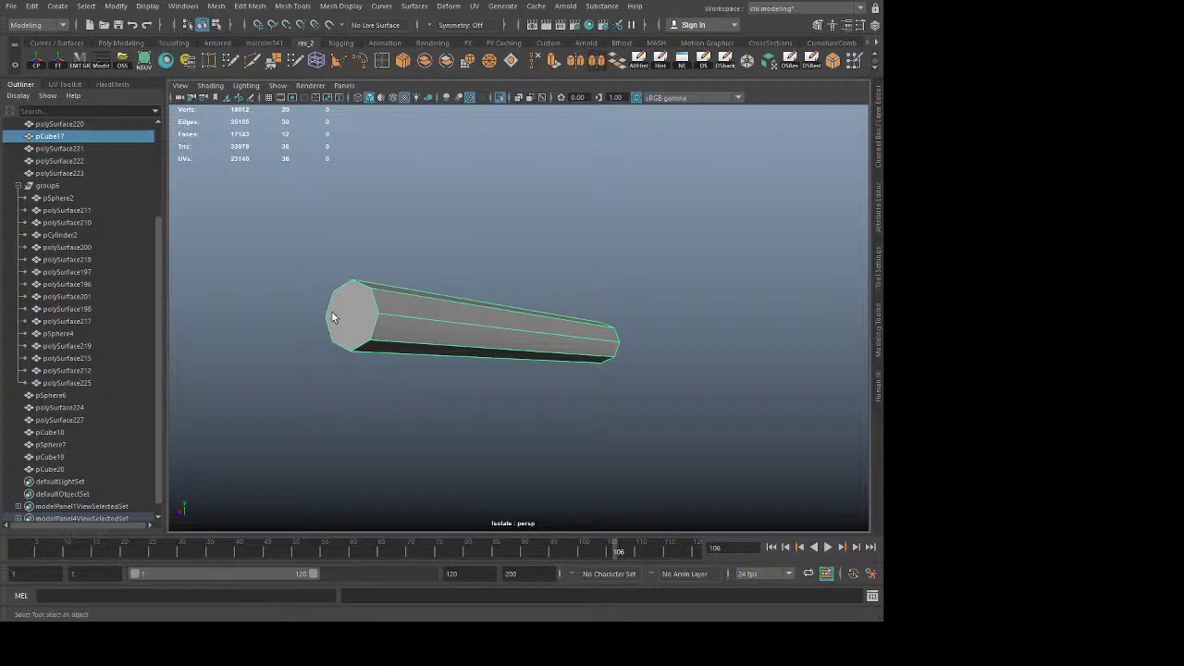
# Step: Check the bar with smooth preview, switch it back, and delete the cap faces at both ends
pyautogui.keyDown('alt'); pyautogui.moveTo(331, 337); pyautogui.dragTo(365, 391); pyautogui.keyUp('alt')
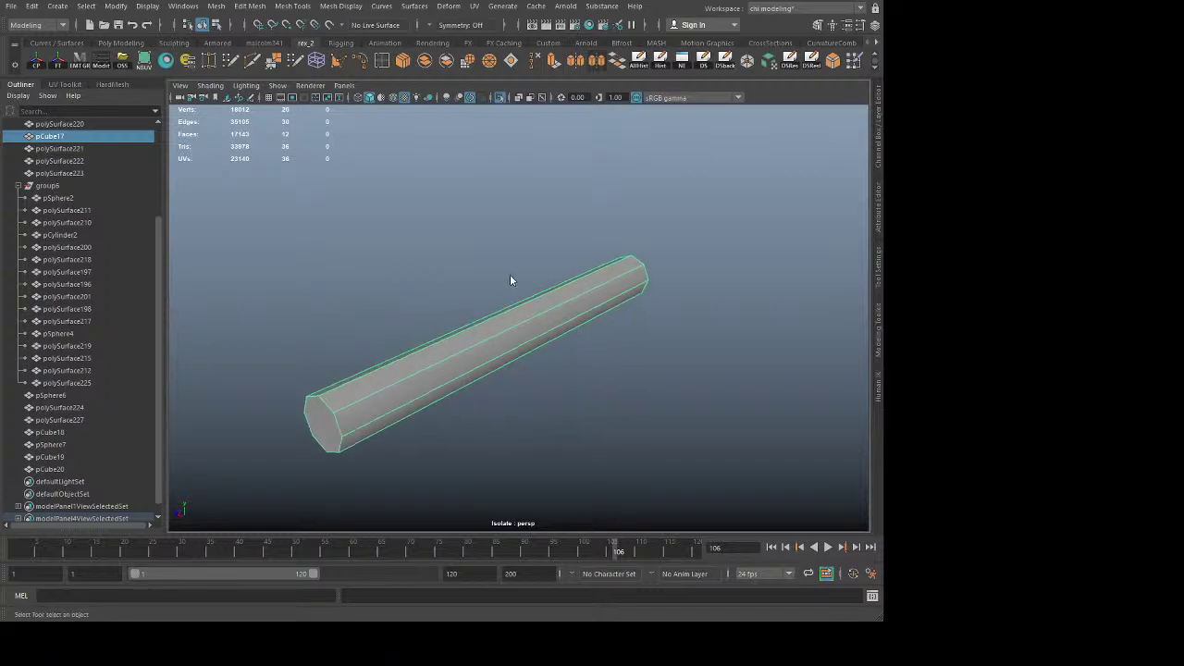
pyautogui.press('3')
pyautogui.press('1')
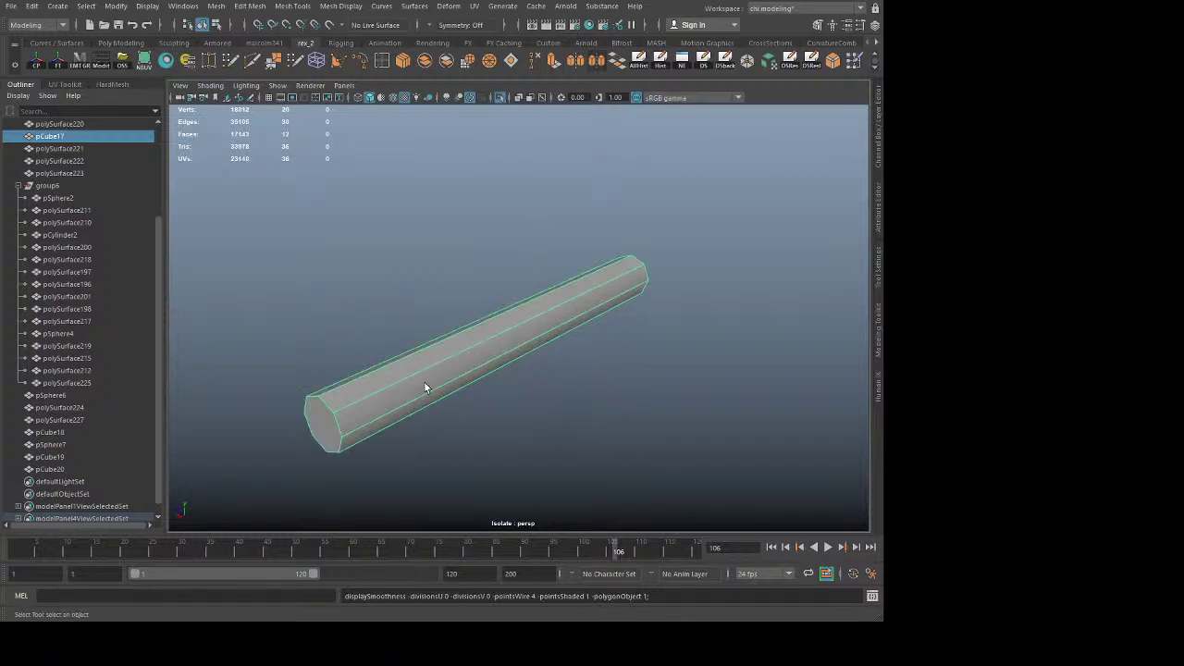
pyautogui.press('F11')
pyautogui.click(339, 417)
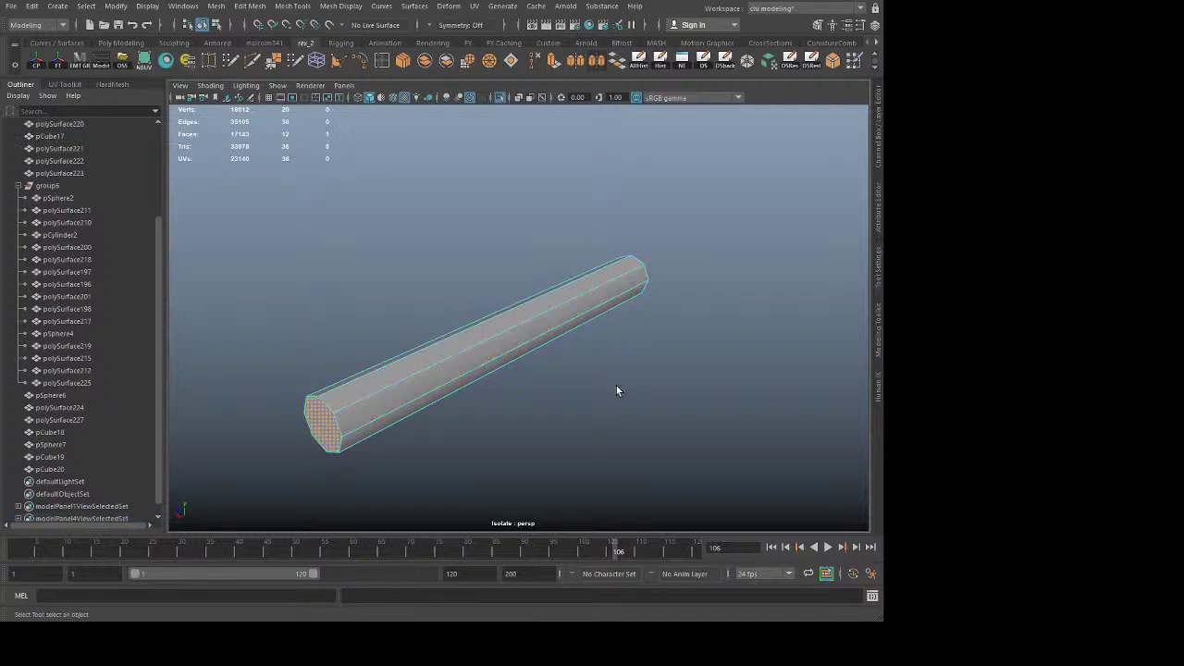
pyautogui.keyDown('alt'); pyautogui.moveTo(616, 386); pyautogui.dragTo(472, 357); pyautogui.keyUp('alt')
pyautogui.moveTo(603, 333); pyautogui.dragTo(651, 280, button='right')
pyautogui.click(668, 284)
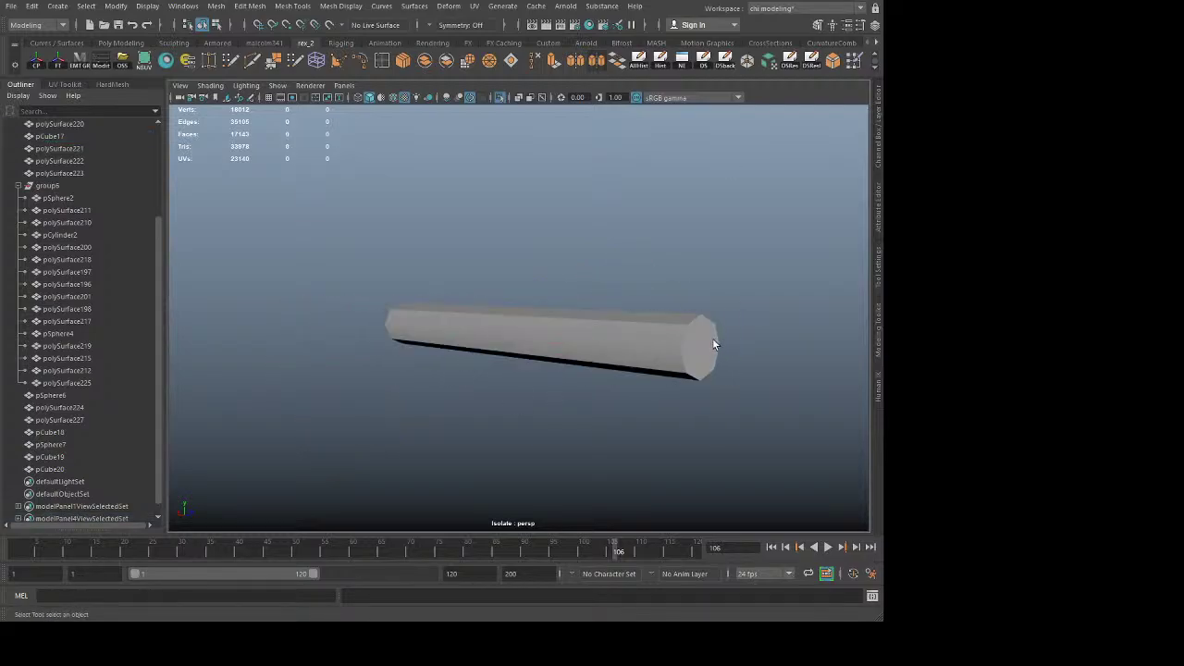
pyautogui.click(713, 344)
pyautogui.keyDown('alt'); pyautogui.moveTo(696, 337); pyautogui.dragTo(650, 386); pyautogui.keyUp('alt')
pyautogui.keyDown('shift'); pyautogui.click(322, 370); pyautogui.keyUp('shift')
pyautogui.press('Delete')
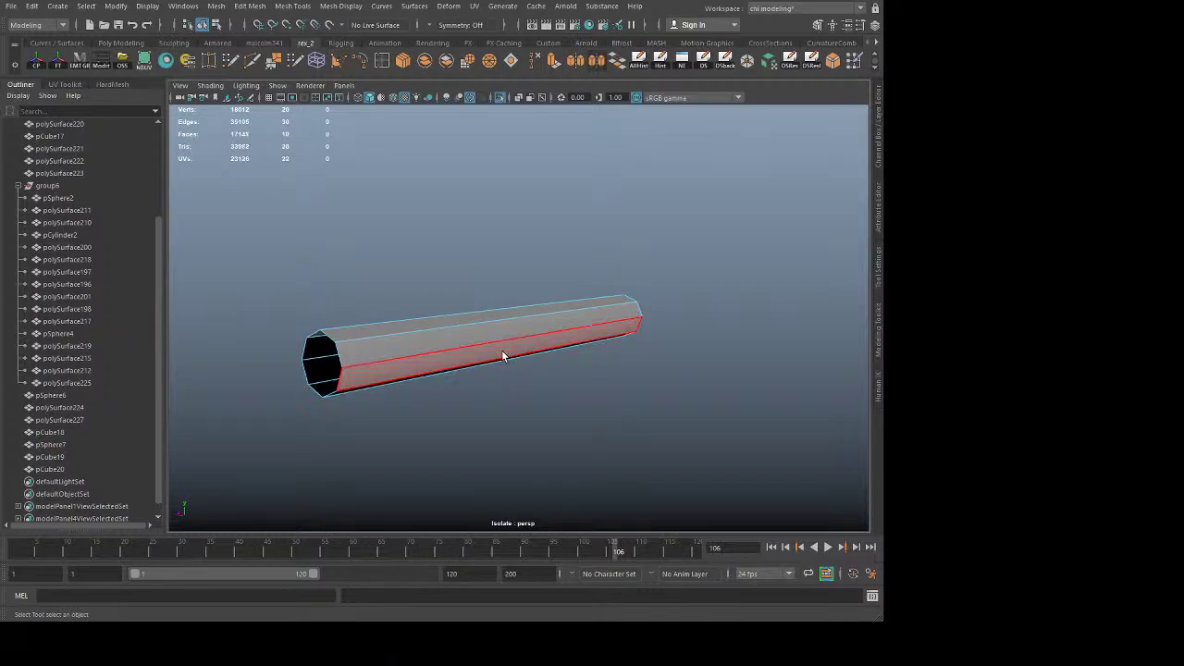
# Step: Preview the open-ended bar smoothed, remove two more surplus long edges with their vertices, and return to object mode
pyautogui.moveTo(495, 307); pyautogui.dragTo(513, 296, button='right')
pyautogui.click(512, 298)
pyautogui.click(443, 357)
pyautogui.press('3')
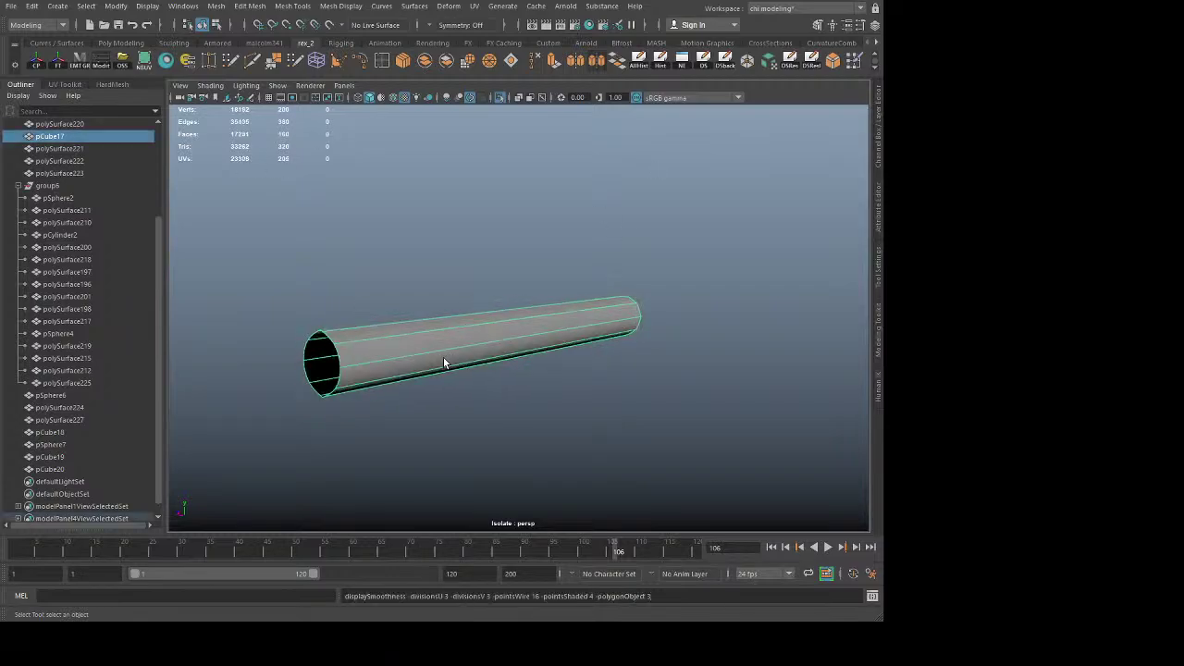
pyautogui.keyDown('alt'); pyautogui.moveTo(421, 375); pyautogui.dragTo(443, 365); pyautogui.keyUp('alt')
pyautogui.press('F10')
pyautogui.keyDown('alt'); pyautogui.moveTo(422, 438); pyautogui.dragTo(423, 364); pyautogui.keyUp('alt')
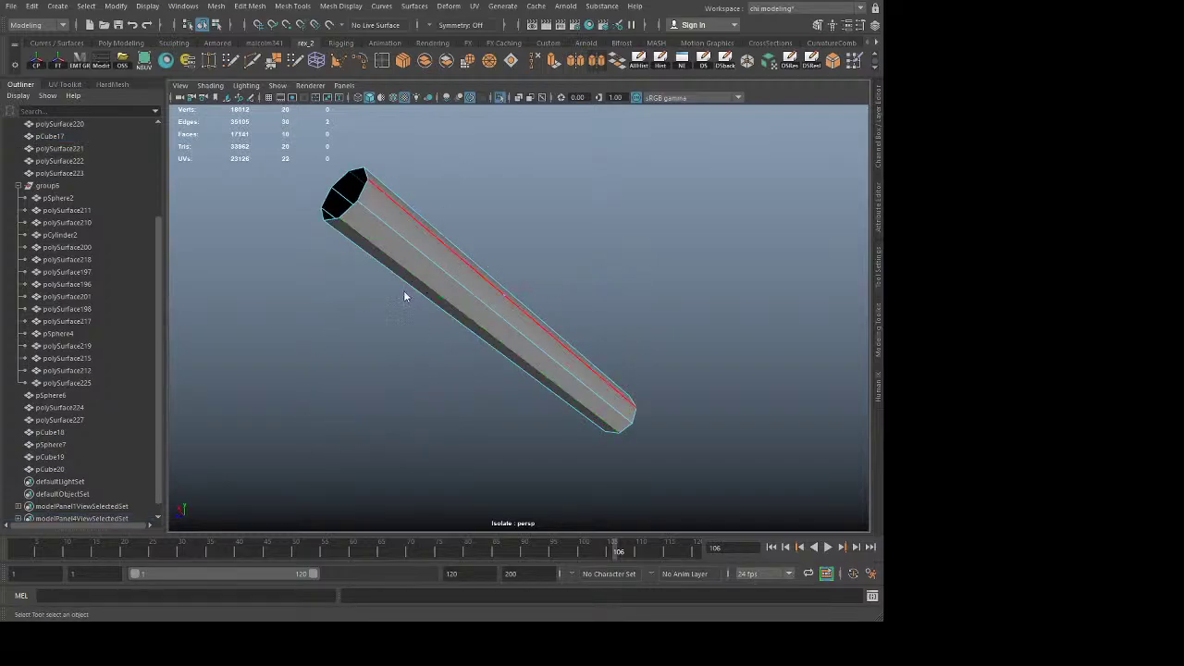
pyautogui.keyDown('alt'); pyautogui.moveTo(407, 297); pyautogui.dragTo(445, 369); pyautogui.keyUp('alt')
pyautogui.press('F8')
pyautogui.click(665, 175)
pyautogui.keyDown('alt'); pyautogui.moveTo(665, 176); pyautogui.dragTo(669, 280); pyautogui.keyUp('alt')
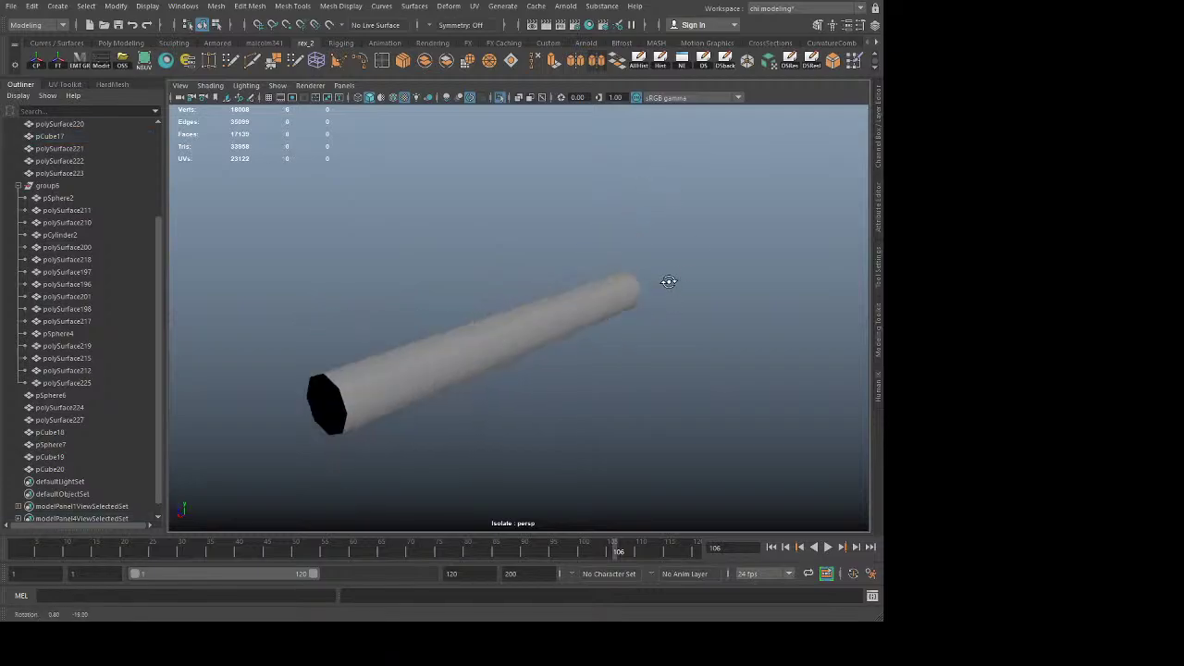
# Step: Soften the edges of the open-ended bar, duplicate it, and select the original bar again
pyautogui.click(519, 309)
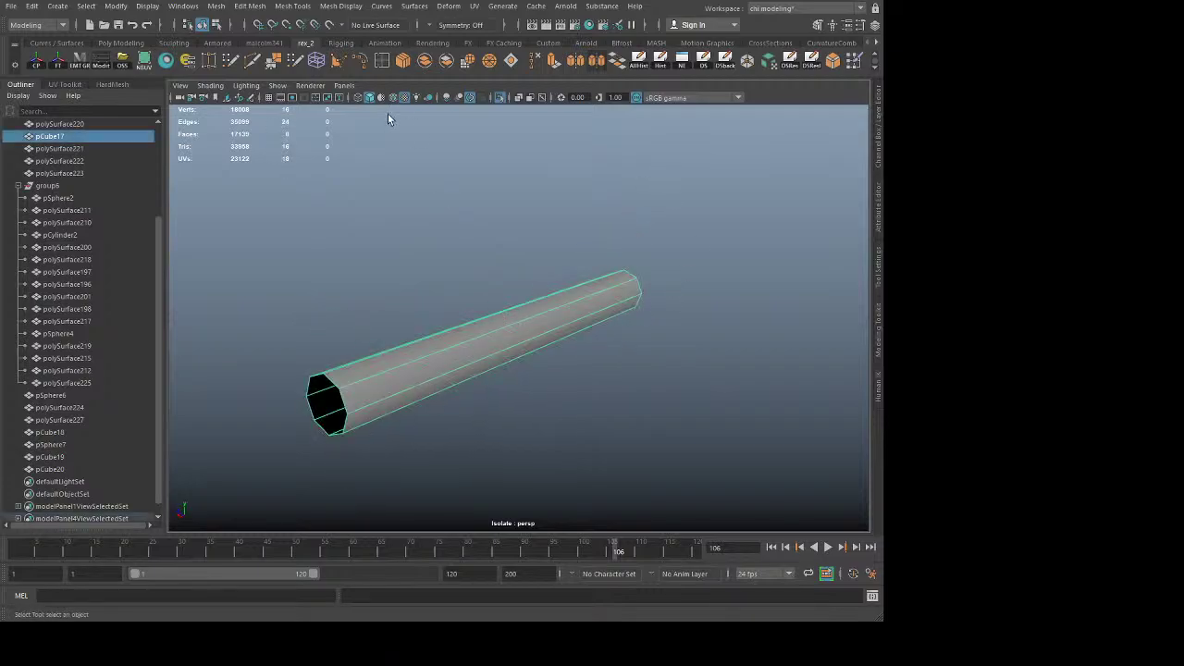
pyautogui.click(342, 8)
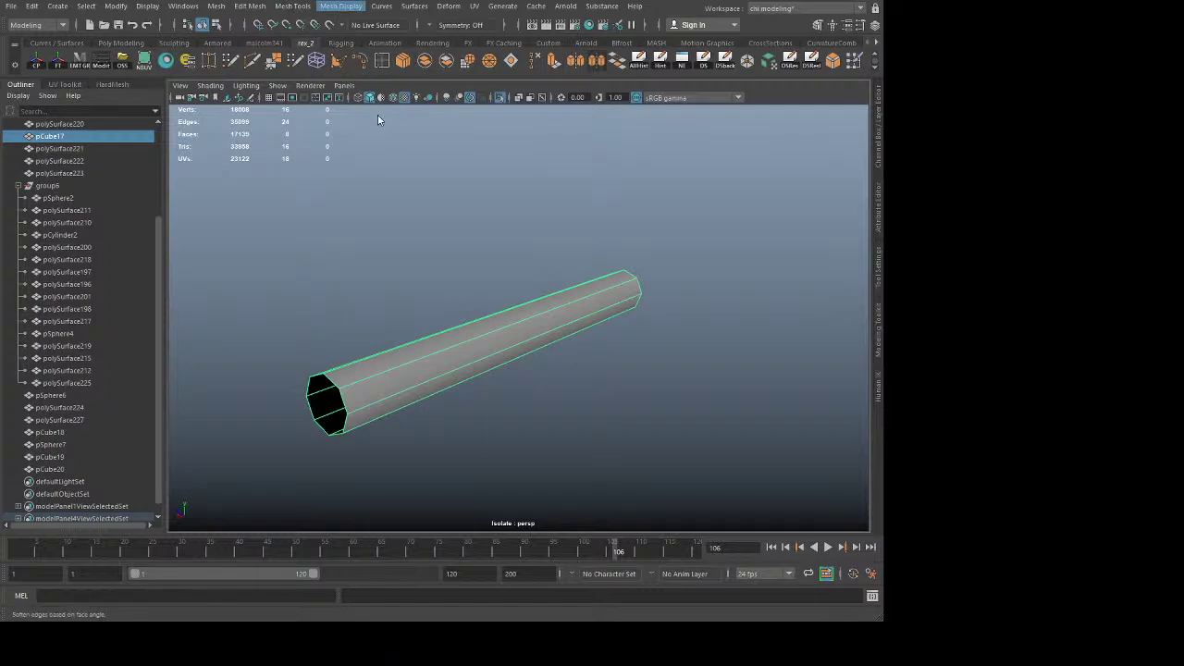
pyautogui.click(378, 115)
pyautogui.click(460, 359)
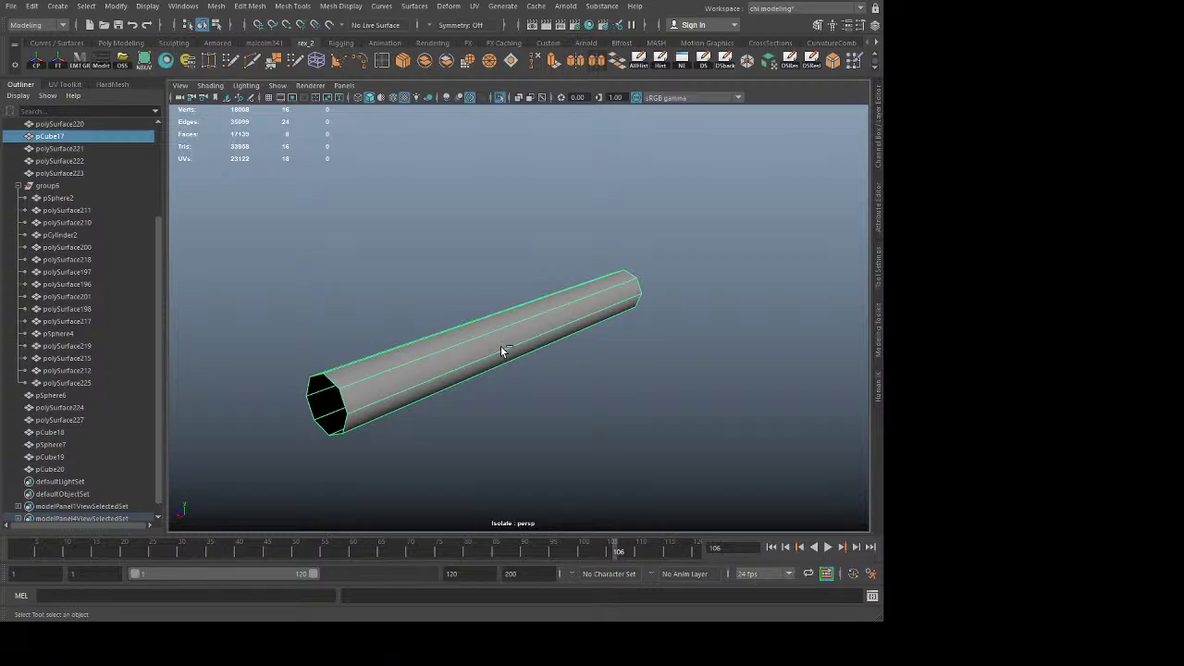
pyautogui.hotkey('ctrl', 'd')
pyautogui.click(487, 350)
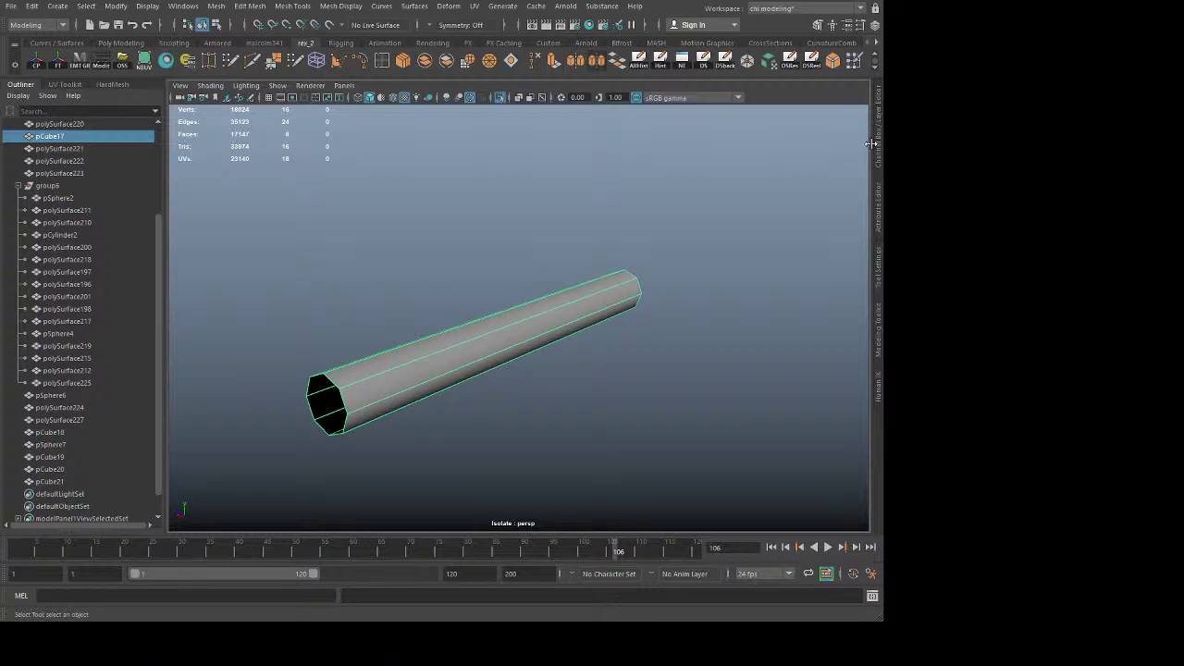
pyautogui.click(165, 63)
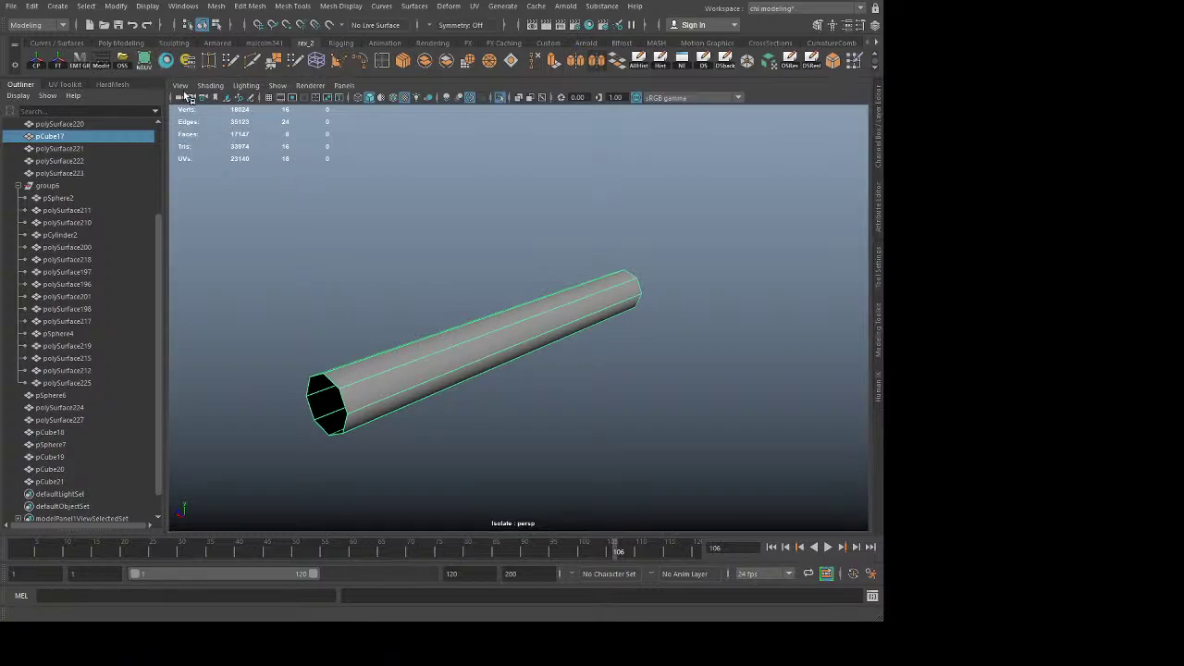
pyautogui.click(204, 82)
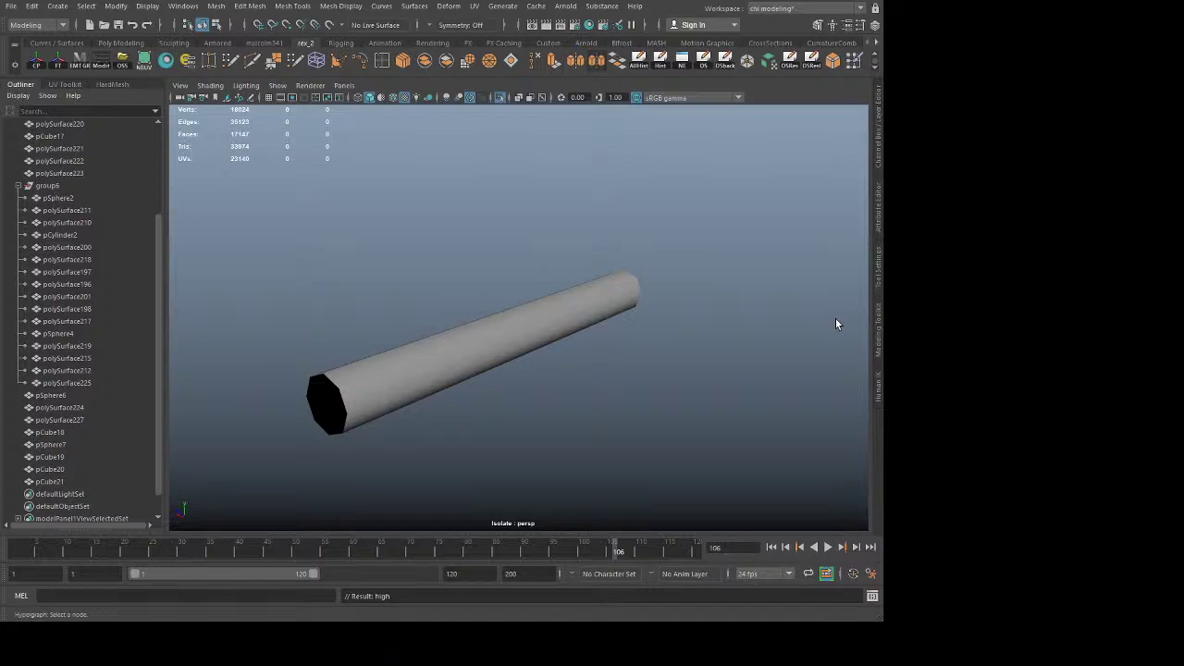
pyautogui.press('1')
pyautogui.click(620, 196)
pyautogui.moveTo(449, 407); pyautogui.dragTo(640, 235)
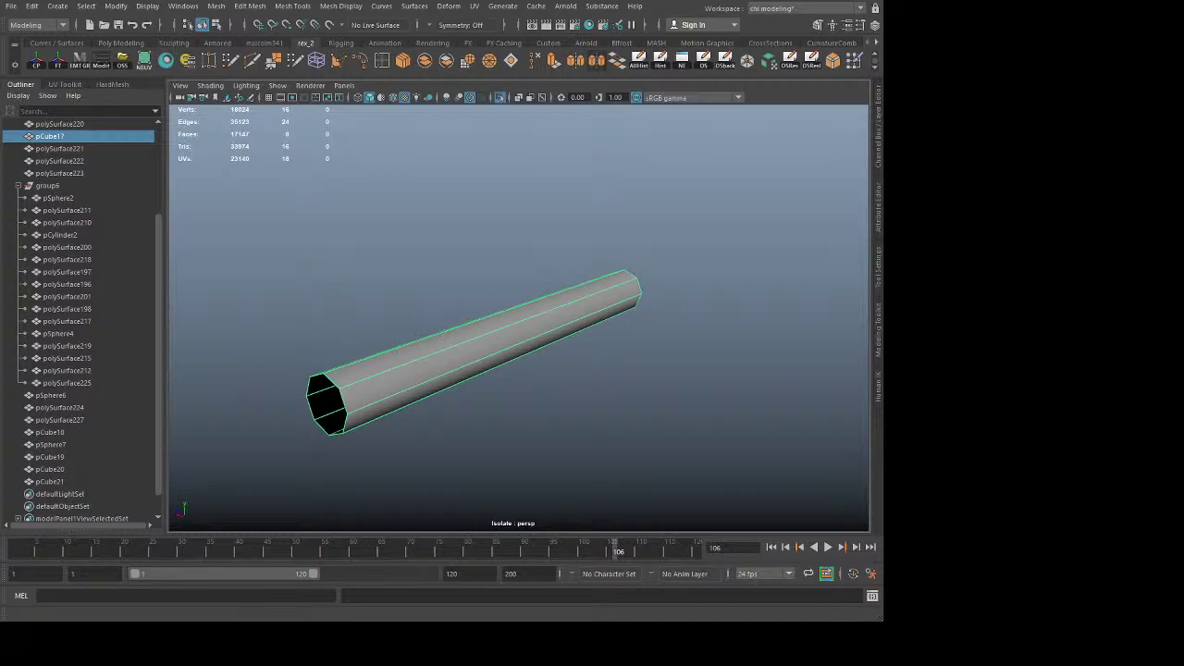
pyautogui.click(538, 381)
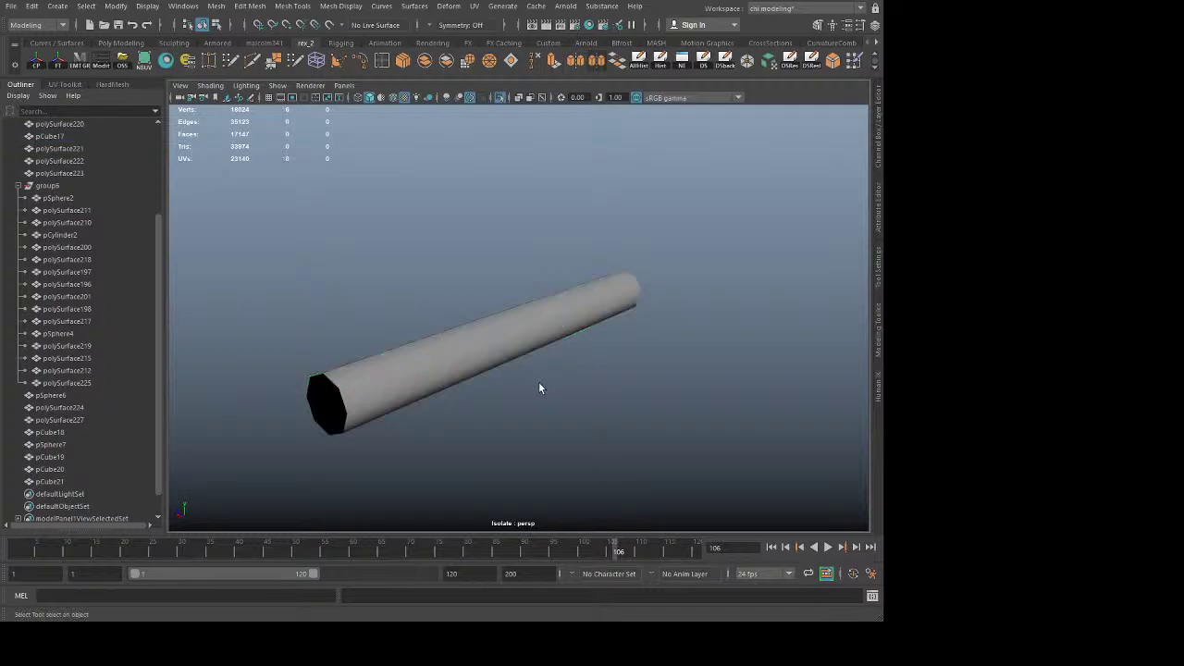
pyautogui.keyDown('alt'); pyautogui.moveTo(539, 381); pyautogui.dragTo(417, 415); pyautogui.keyUp('alt')
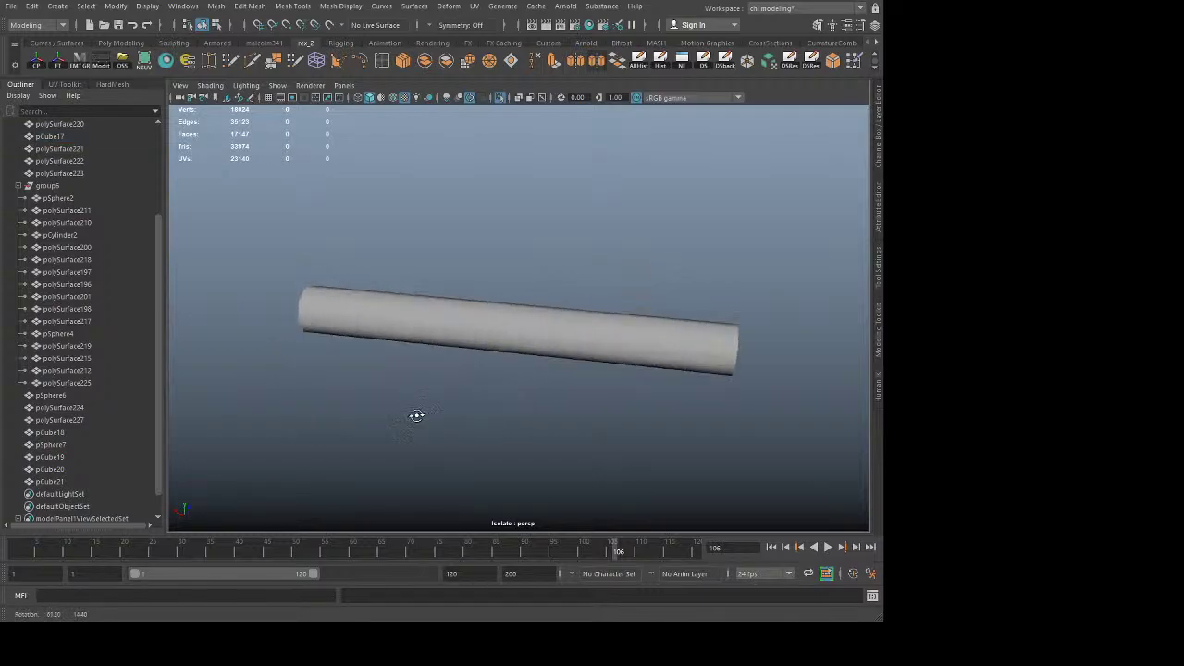
# Step: Turn off isolation to show the surrounding objects, and select the bar across the dish
pyautogui.click(500, 98)
pyautogui.click(381, 326)
pyautogui.keyDown('alt'); pyautogui.moveTo(380, 325); pyautogui.dragTo(431, 341); pyautogui.keyUp('alt')
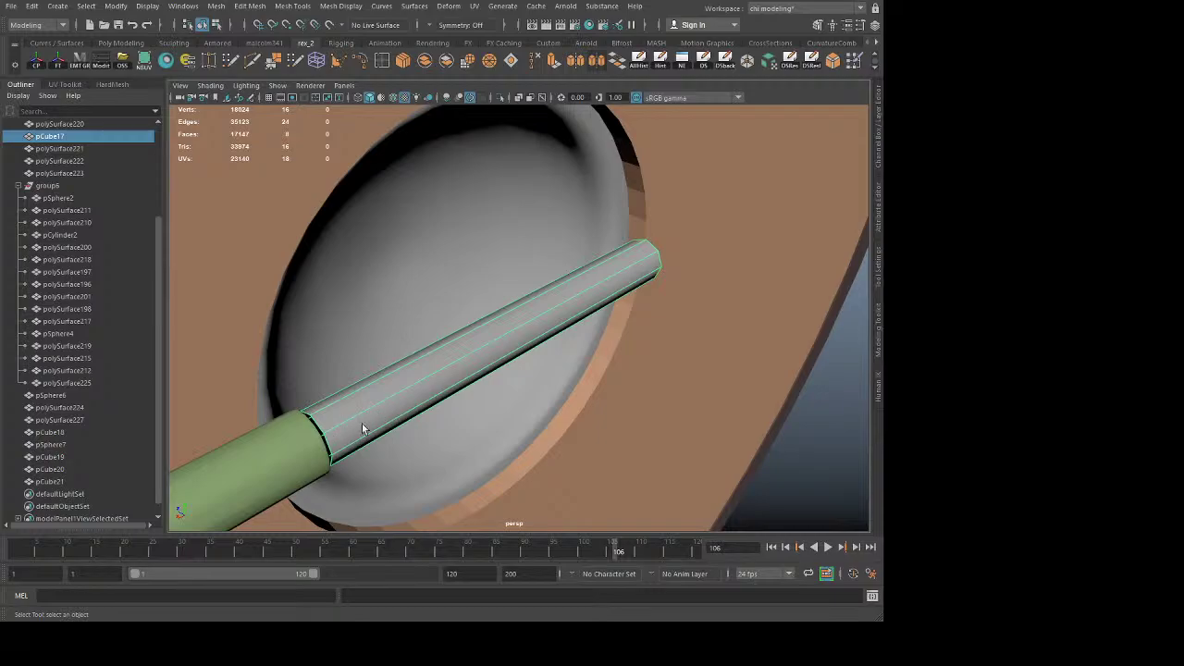
# Step: Select the duplicated bar across the dish, try scaling its thickness, and undo the scaling
pyautogui.keyDown('alt'); pyautogui.moveTo(363, 429); pyautogui.dragTo(343, 388); pyautogui.keyUp('alt')
pyautogui.click(396, 387)
pyautogui.press('r')
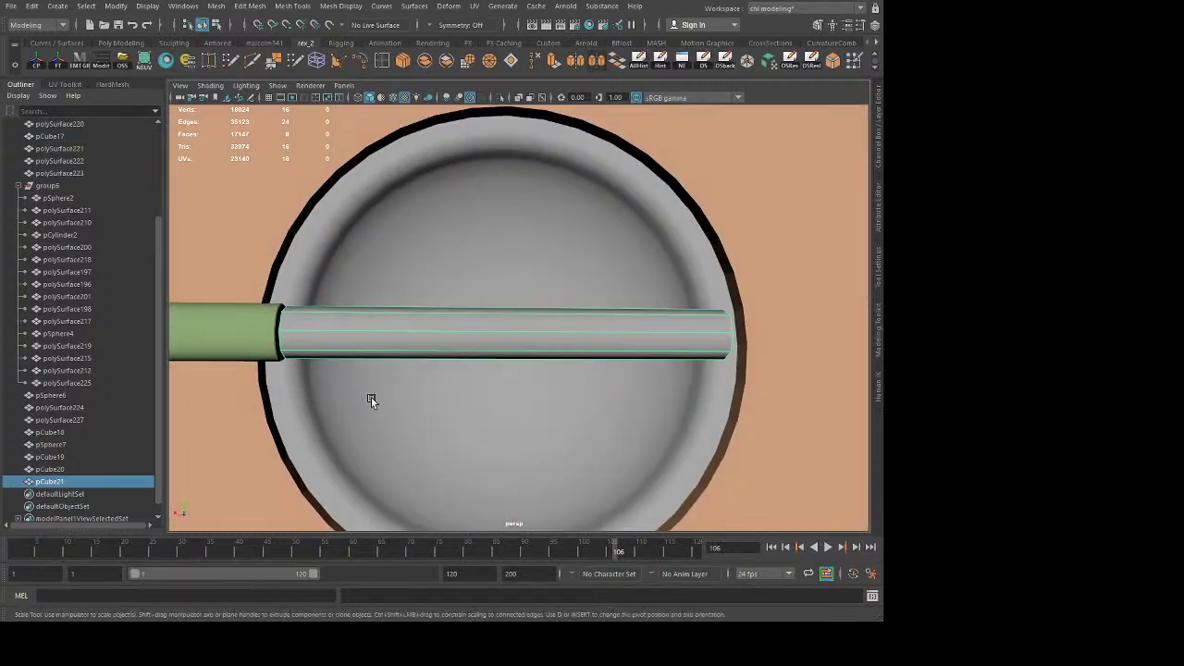
pyautogui.click(480, 334)
pyautogui.moveTo(436, 407); pyautogui.dragTo(436, 407, button='middle')
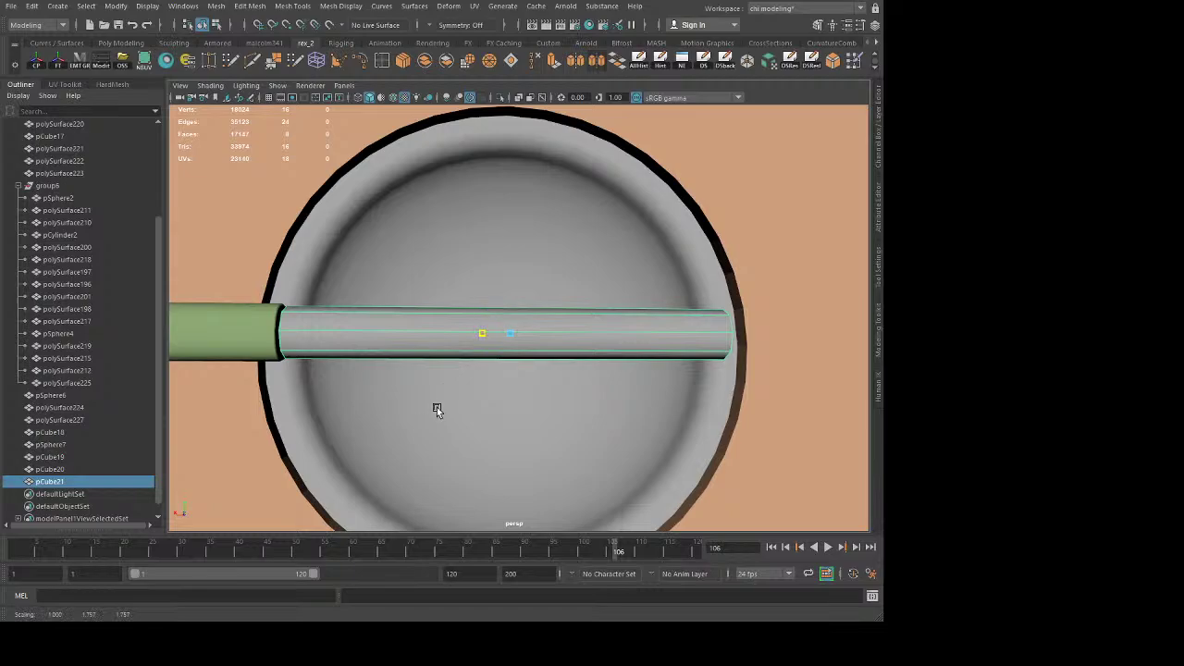
pyautogui.moveTo(437, 407); pyautogui.dragTo(445, 411)
pyautogui.moveTo(445, 410); pyautogui.dragTo(443, 408, button='middle')
pyautogui.hotkey('ctrl', 'z')
# Step: Undo the bar's duplication so only the original bar across the dish remains
pyautogui.keyDown('alt'); pyautogui.moveTo(413, 407); pyautogui.dragTo(448, 419); pyautogui.keyUp('alt')
pyautogui.press('q')
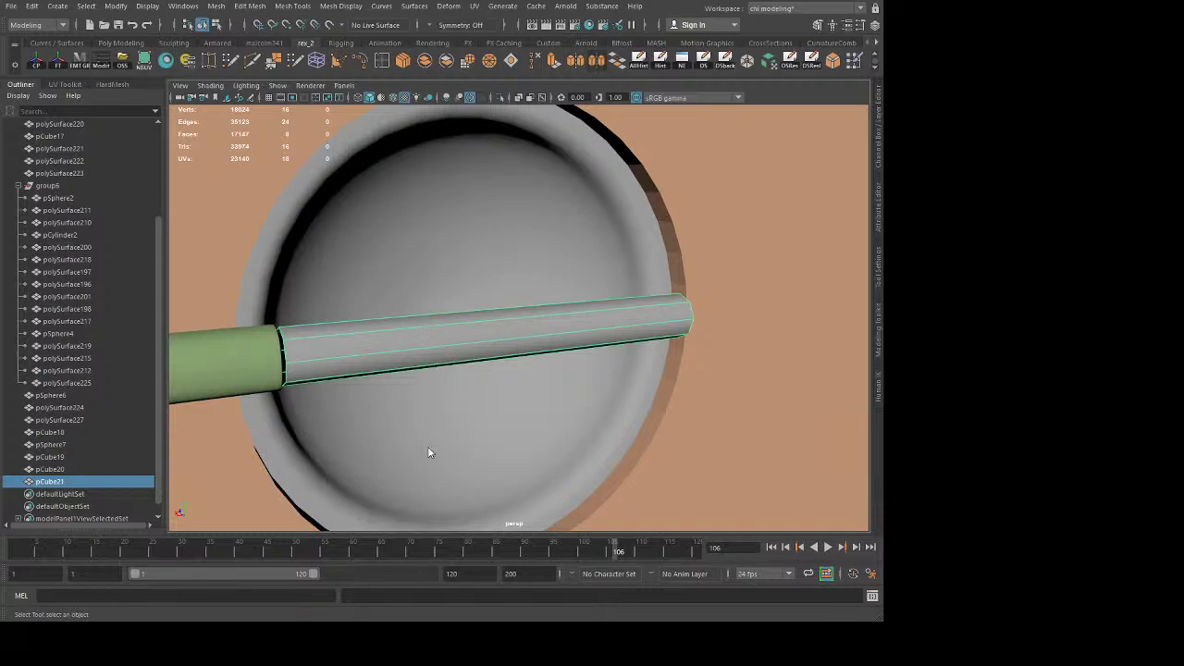
pyautogui.hotkey('ctrl', 'z')
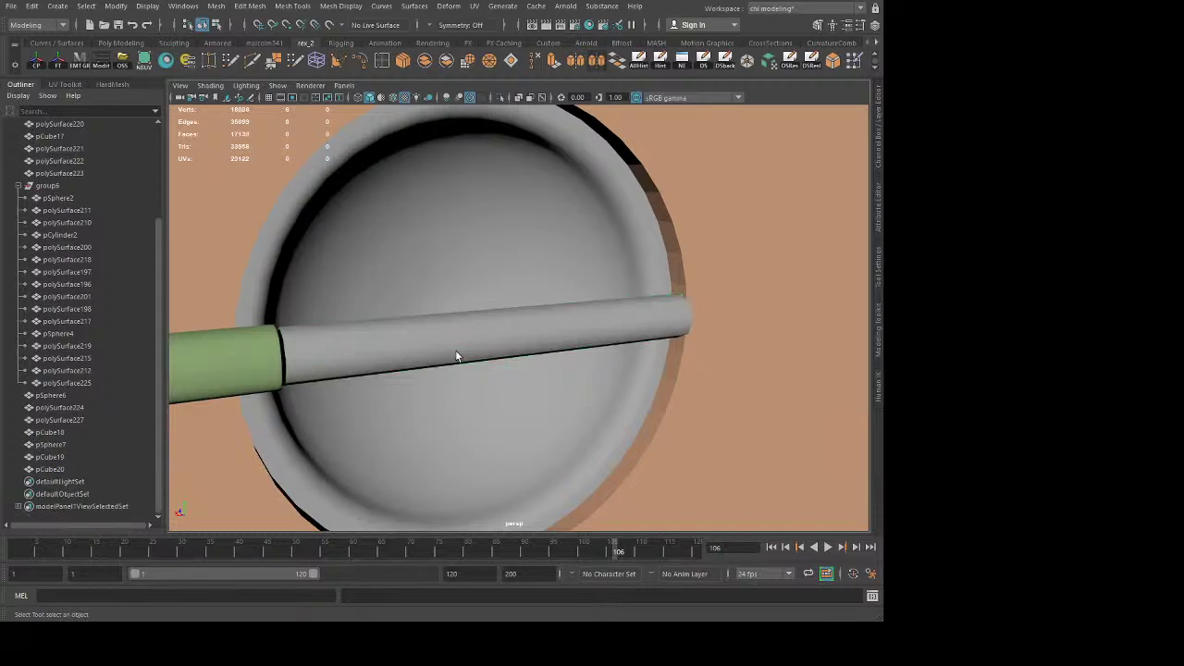
# Step: Try moving the low-poly rod's dish-side end vertices away from the dish, undo it, and return to object mode
pyautogui.keyDown('alt'); pyautogui.moveTo(388, 433); pyautogui.dragTo(336, 444); pyautogui.keyUp('alt')
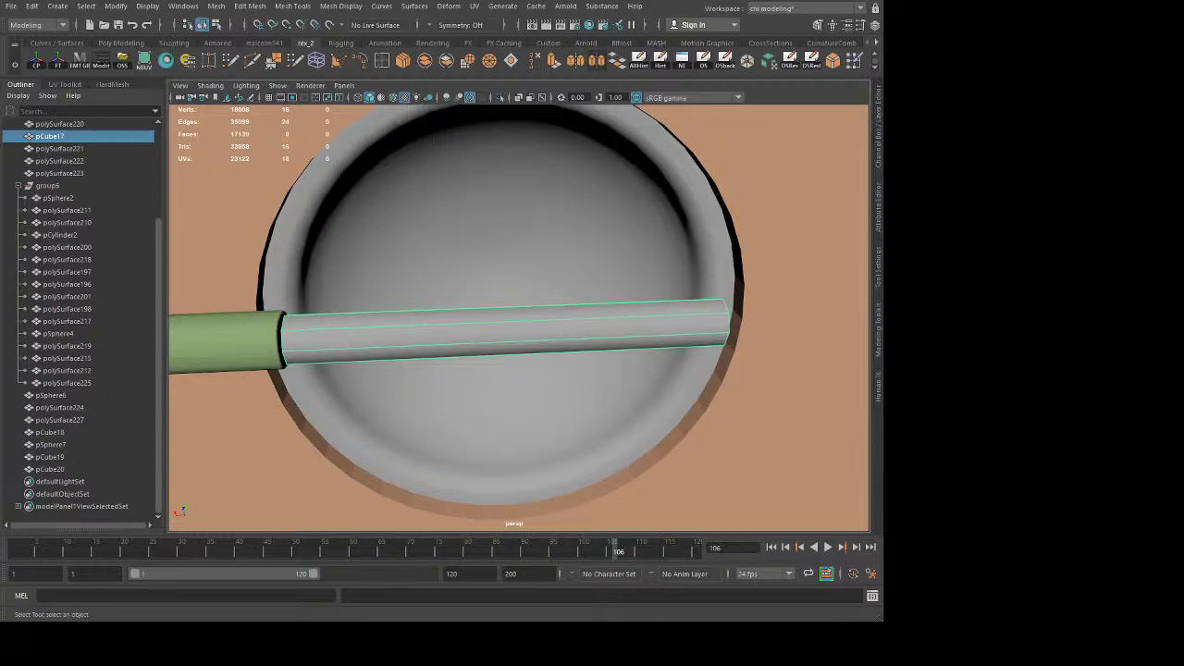
pyautogui.click(252, 350)
pyautogui.keyDown('alt'); pyautogui.moveTo(252, 351); pyautogui.dragTo(413, 310, button='middle'); pyautogui.keyUp('alt')
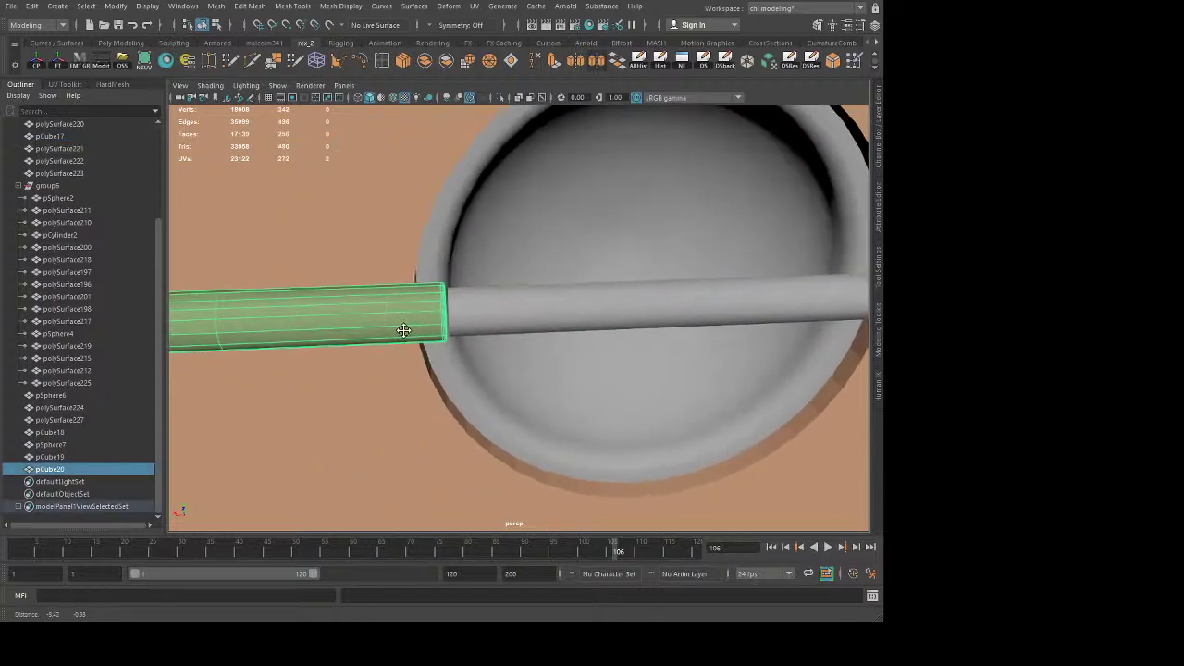
pyautogui.press('F9')
pyautogui.moveTo(397, 244); pyautogui.dragTo(543, 410)
pyautogui.press('w')
pyautogui.moveTo(407, 309); pyautogui.dragTo(376, 309)
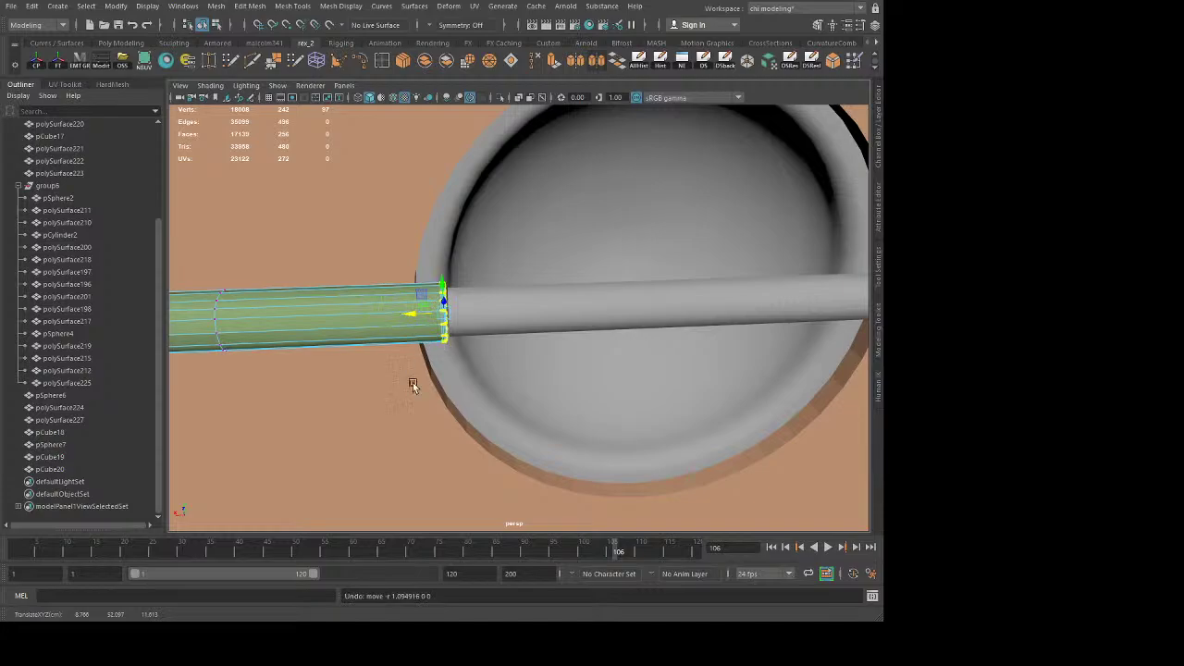
pyautogui.keyDown('alt'); pyautogui.moveTo(413, 382); pyautogui.dragTo(523, 384, button='right'); pyautogui.keyUp('alt')
pyautogui.click(350, 450)
pyautogui.press('F8')
pyautogui.press('F8')
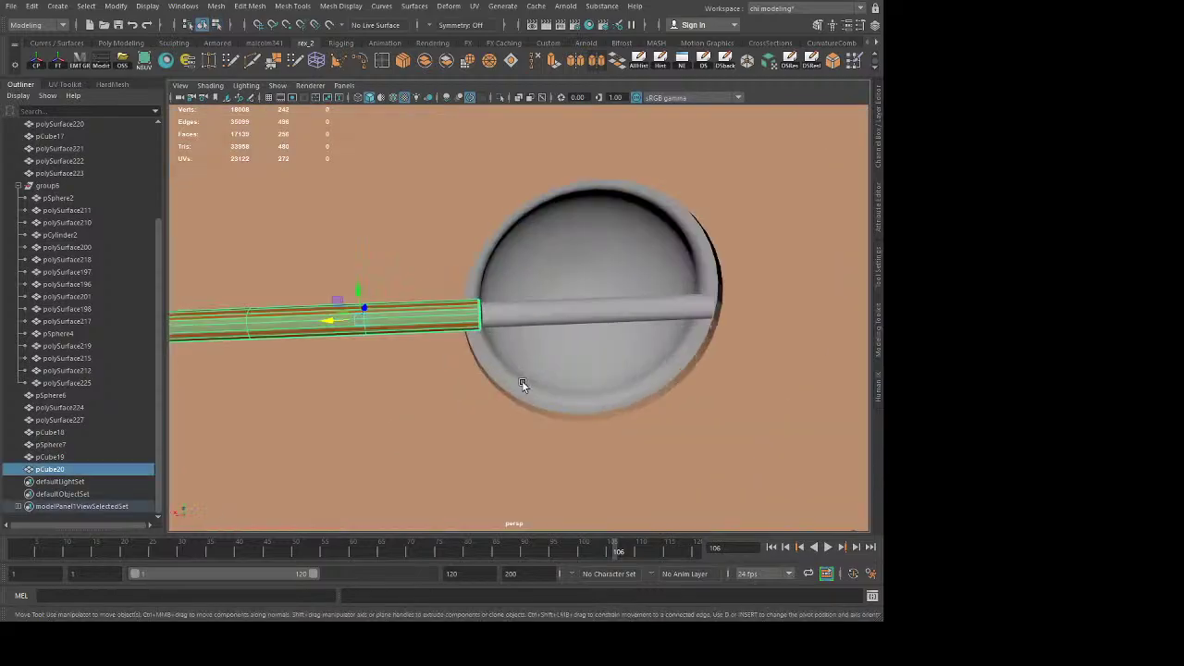
# Step: Try component mode on both rod versions together, return to object mode, and undo a trial move of the low-poly rod
pyautogui.keyDown('alt'); pyautogui.moveTo(441, 319); pyautogui.dragTo(433, 343); pyautogui.keyUp('alt')
pyautogui.press('F8')
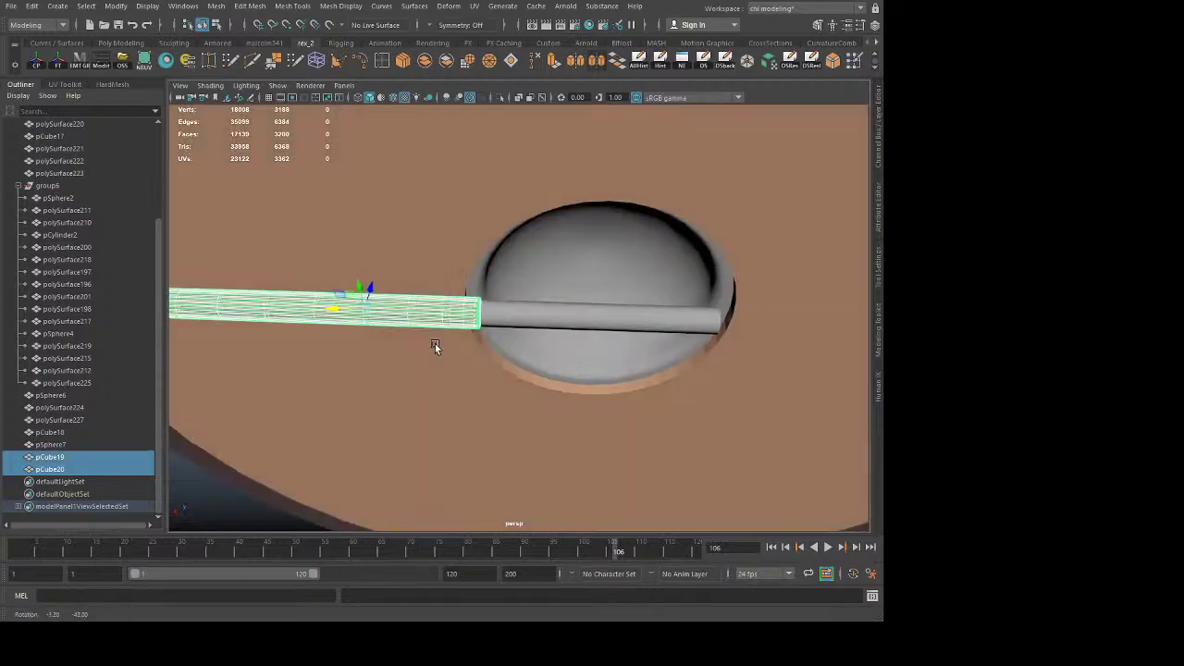
pyautogui.press('F8')
pyautogui.press('F8')
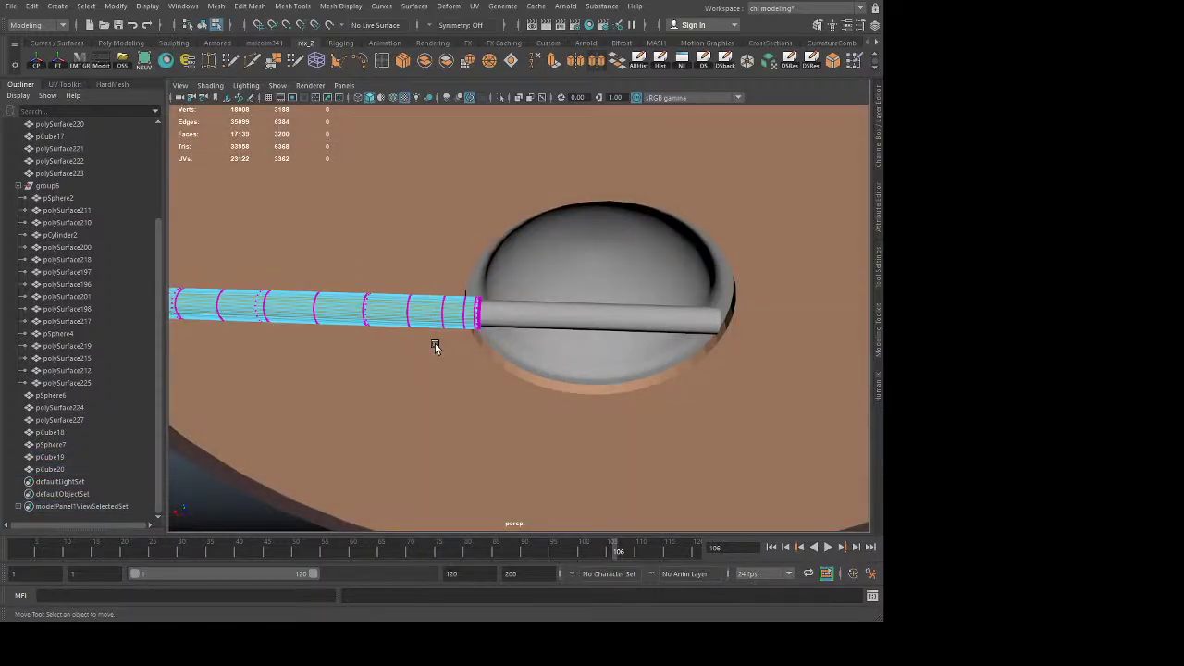
pyautogui.scroll(5, 432, 354)
pyautogui.keyDown('alt'); pyautogui.moveTo(430, 355); pyautogui.dragTo(483, 381, button='middle'); pyautogui.keyUp('alt')
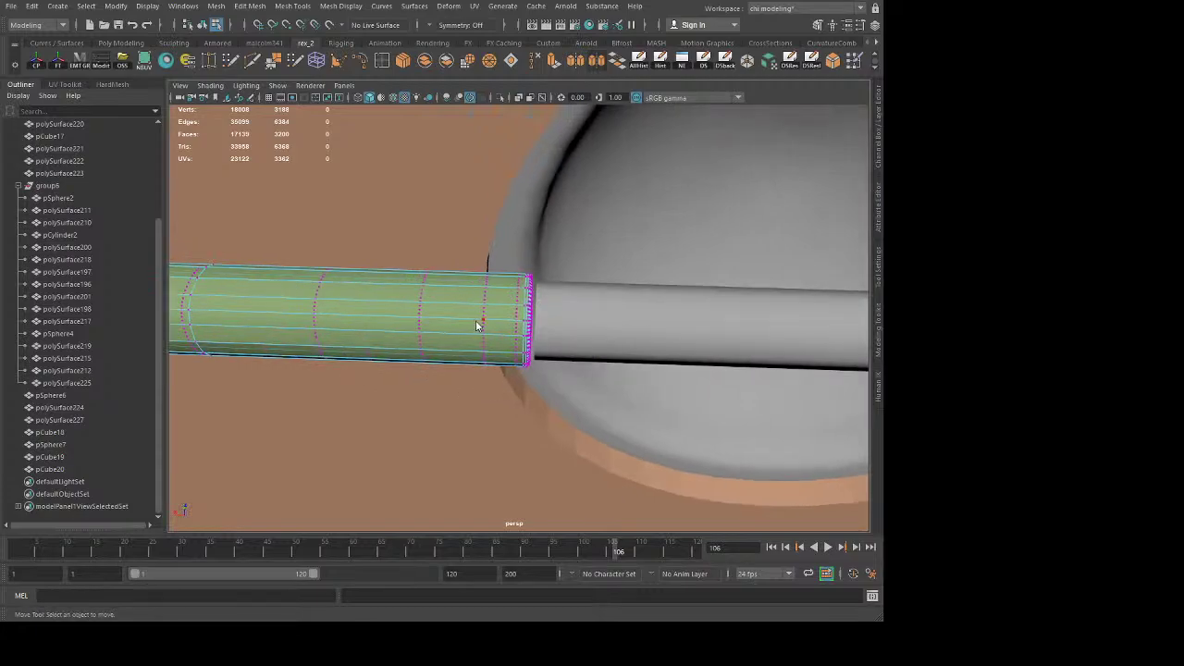
pyautogui.moveTo(476, 320); pyautogui.dragTo(703, 196, button='right')
pyautogui.scroll(-5, 542, 318)
pyautogui.keyDown('alt'); pyautogui.moveTo(543, 318); pyautogui.dragTo(479, 355); pyautogui.keyUp('alt')
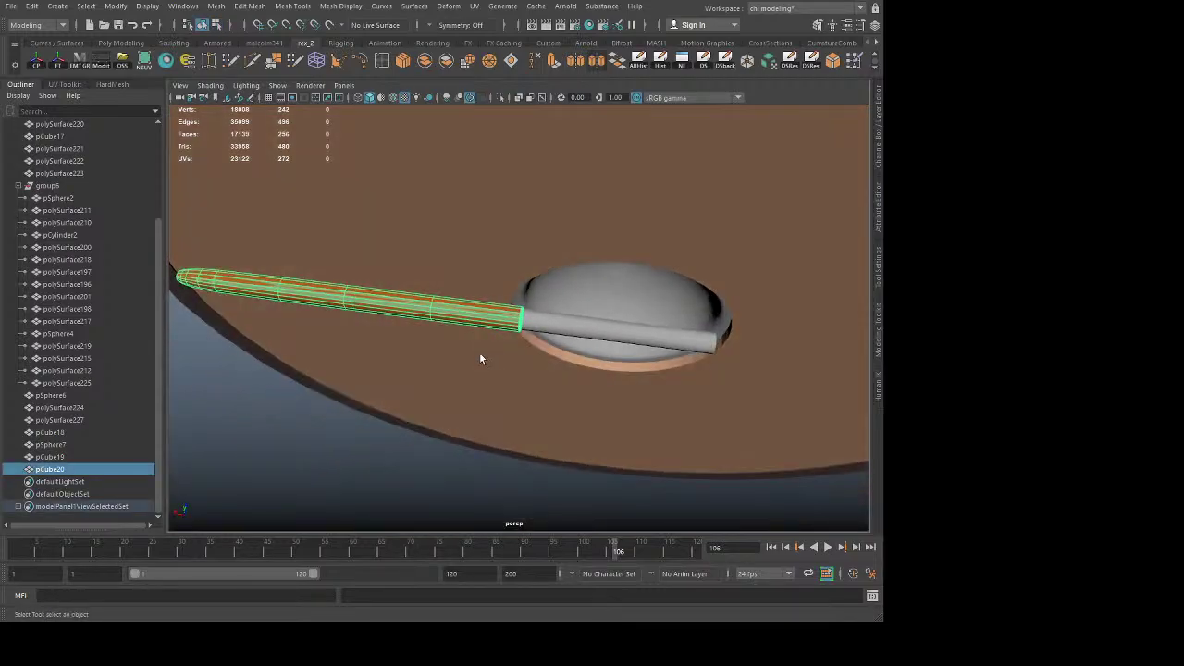
pyautogui.press('w')
pyautogui.moveTo(468, 374); pyautogui.dragTo(354, 449, button='middle')
pyautogui.hotkey('ctrl', 'z')
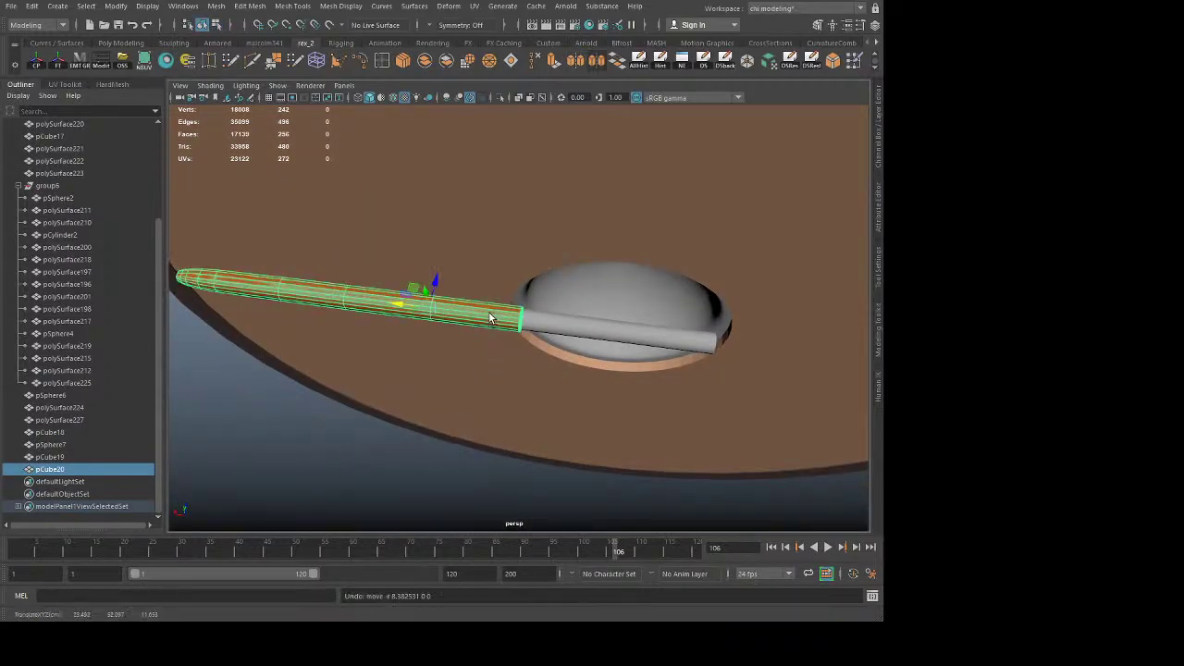
# Step: Select both overlapping rod versions and enclose them in a single lattice deformer
pyautogui.press('q')
pyautogui.keyDown('shift'); pyautogui.click(476, 304); pyautogui.keyUp('shift')
pyautogui.click(470, 309)
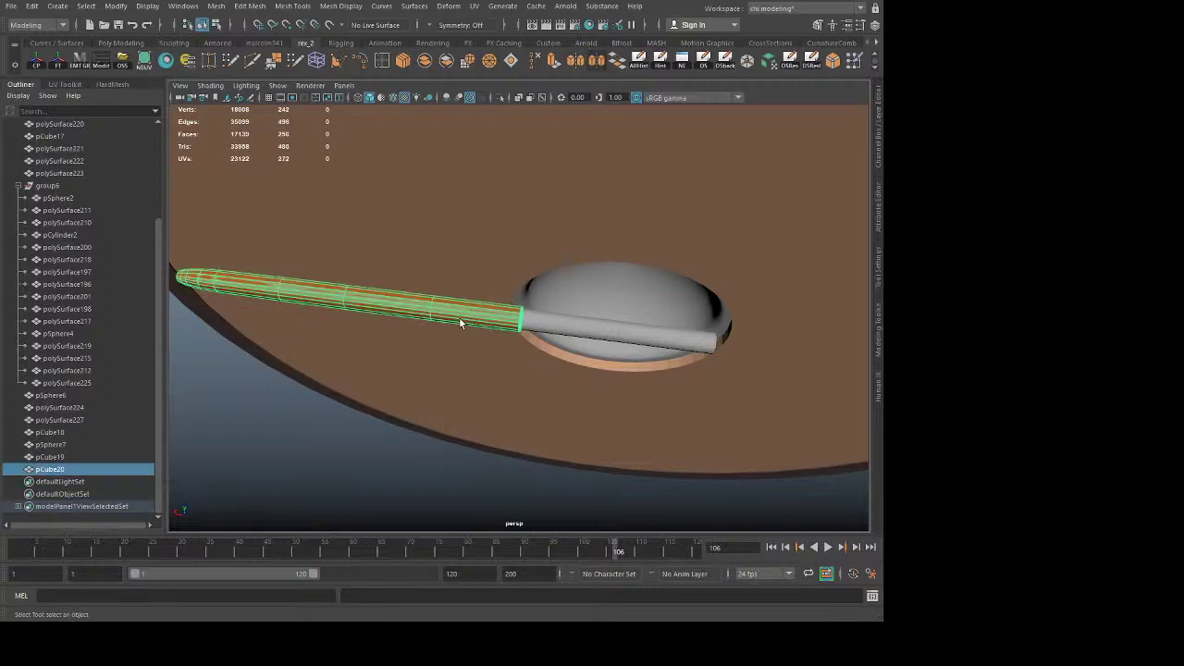
pyautogui.keyDown('alt'); pyautogui.moveTo(461, 322); pyautogui.dragTo(472, 296); pyautogui.keyUp('alt')
pyautogui.keyDown('alt'); pyautogui.moveTo(472, 296); pyautogui.dragTo(481, 310); pyautogui.keyUp('alt')
pyautogui.click(316, 60)
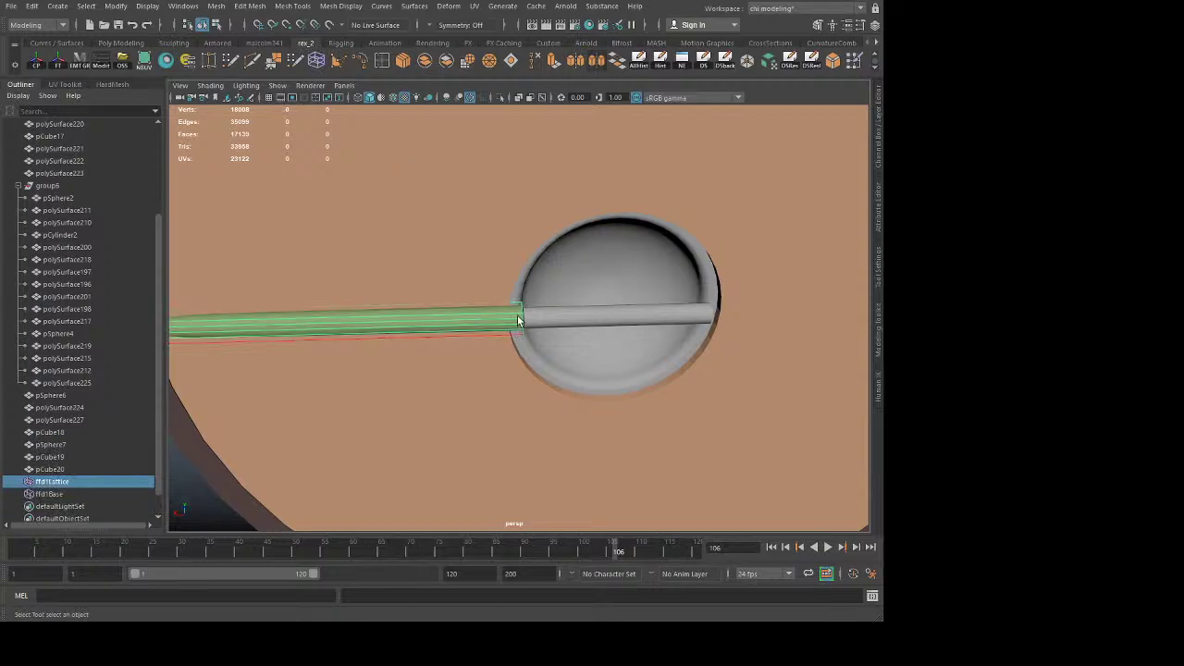
# Step: Move the lattice points at the rods' dish-side end away from the dish, shortening both versions
pyautogui.moveTo(508, 309); pyautogui.dragTo(493, 262, button='right')
pyautogui.moveTo(488, 260); pyautogui.dragTo(623, 446)
pyautogui.press('w')
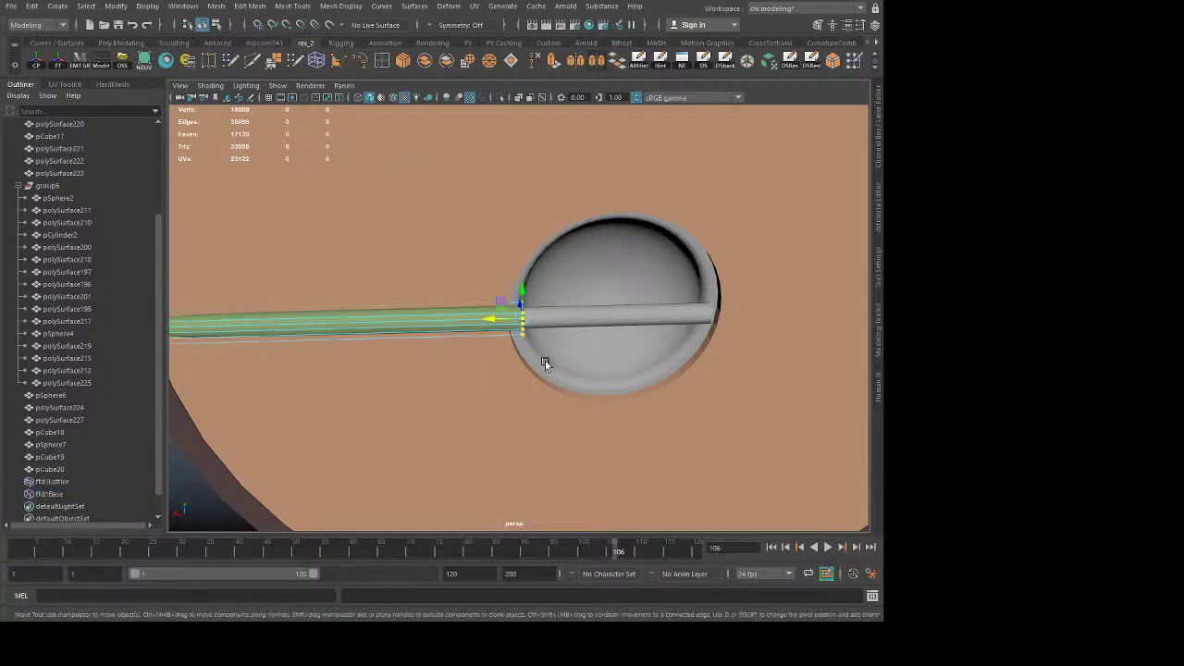
pyautogui.moveTo(497, 316); pyautogui.dragTo(479, 315)
pyautogui.scroll(6, 534, 352)
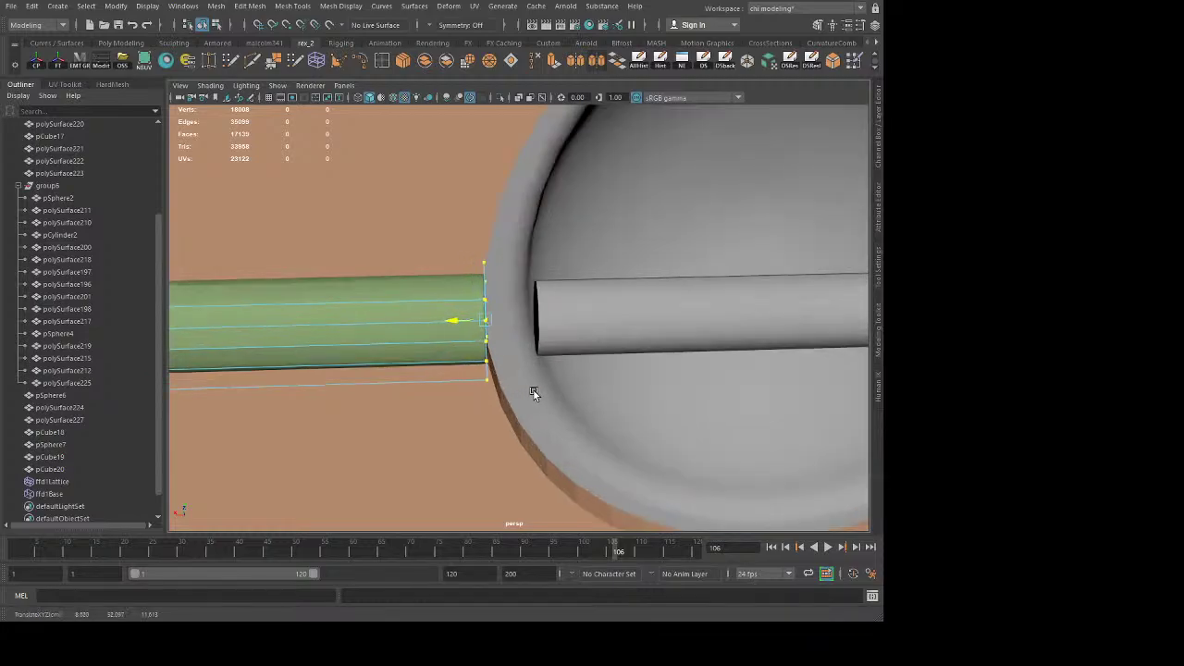
pyautogui.keyDown('alt'); pyautogui.moveTo(530, 391); pyautogui.dragTo(489, 401); pyautogui.keyUp('alt')
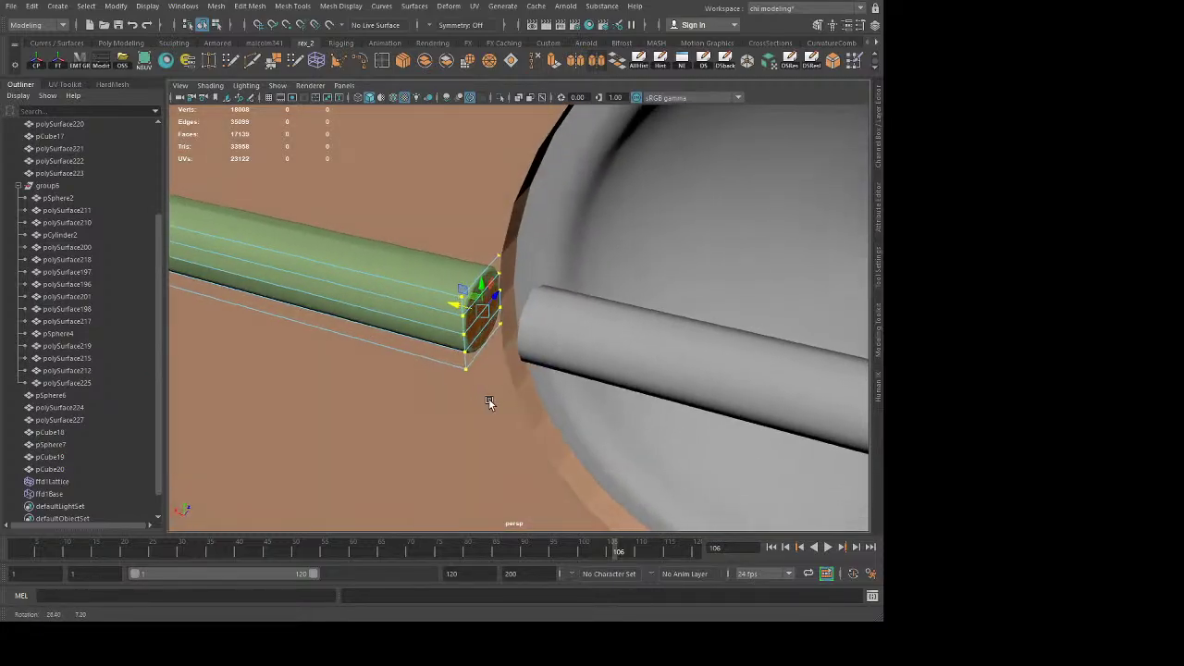
pyautogui.press('q')
pyautogui.press('w')
pyautogui.press('q')
pyautogui.scroll(-10, 505, 423)
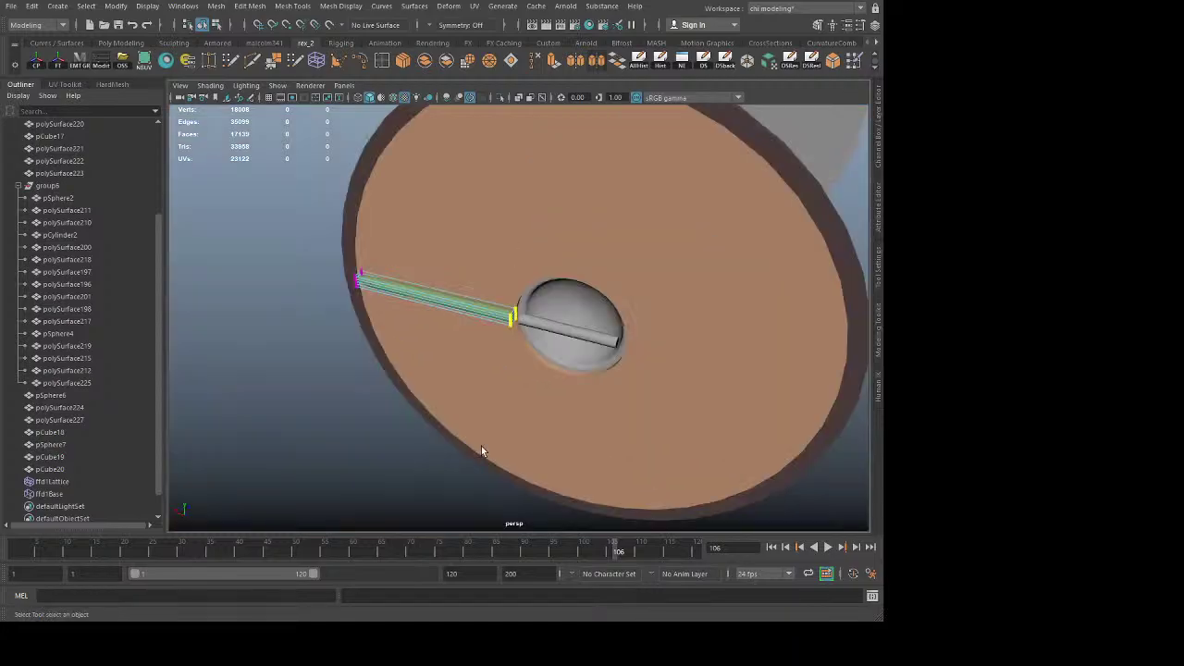
# Step: Return to object mode, try deleting history on all objects to bake the lattice, and undo it
pyautogui.click(442, 451)
pyautogui.scroll(7, 453, 398)
pyautogui.moveTo(470, 300); pyautogui.dragTo(554, 231, button='right')
pyautogui.click(489, 250)
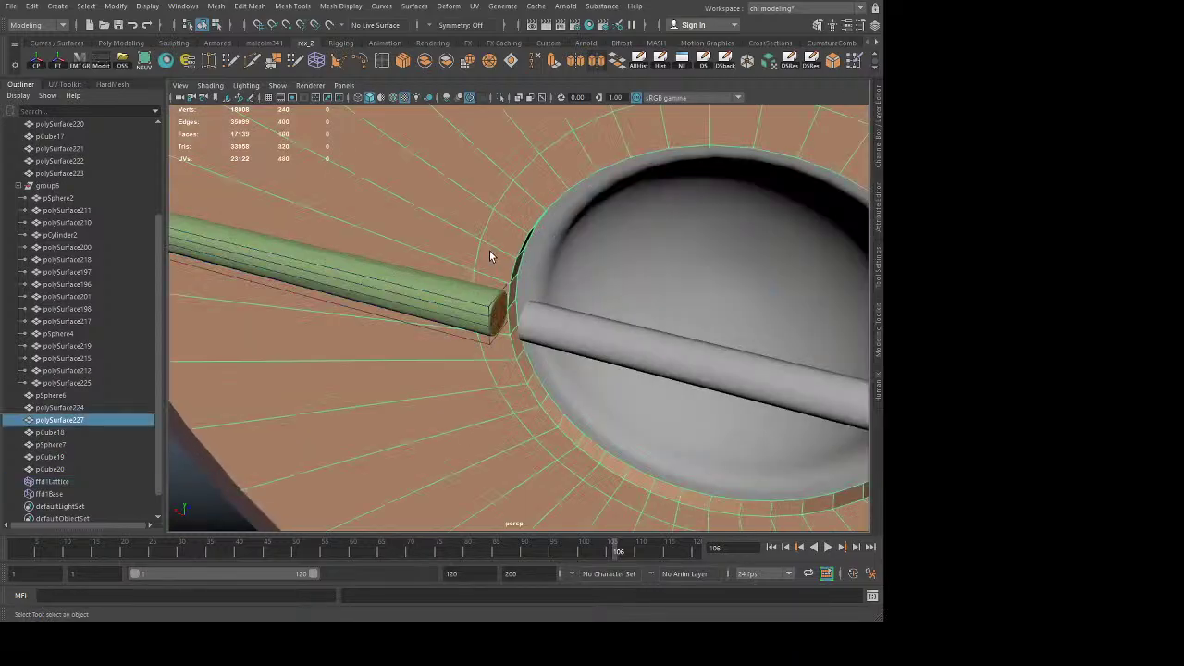
pyautogui.scroll(-8, 464, 362)
pyautogui.keyDown('alt'); pyautogui.moveTo(463, 361); pyautogui.dragTo(586, 365); pyautogui.keyUp('alt')
pyautogui.keyDown('alt'); pyautogui.moveTo(431, 381); pyautogui.dragTo(384, 370); pyautogui.keyUp('alt')
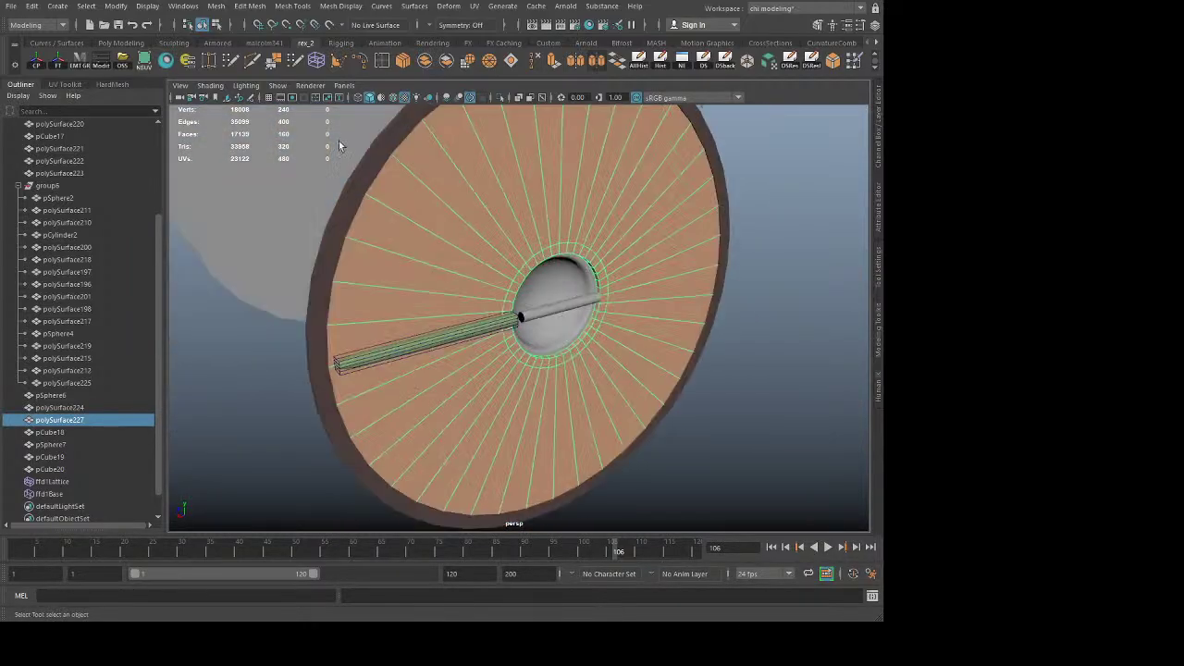
pyautogui.click(638, 58)
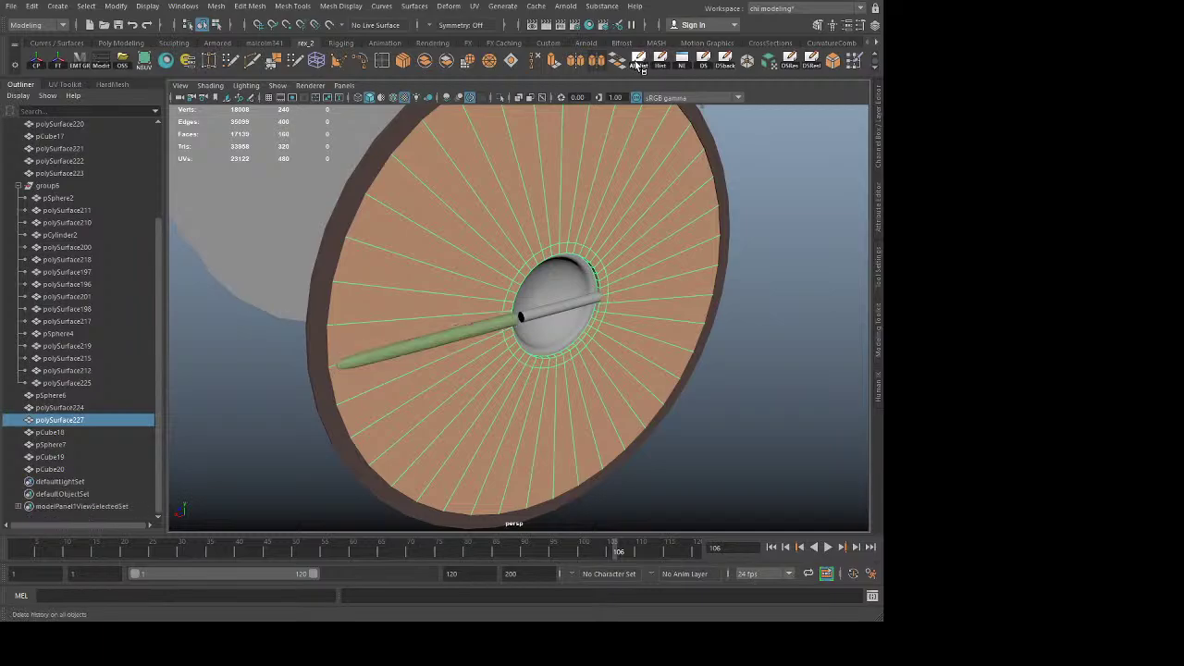
pyautogui.keyDown('alt'); pyautogui.moveTo(428, 360); pyautogui.dragTo(368, 340); pyautogui.keyUp('alt')
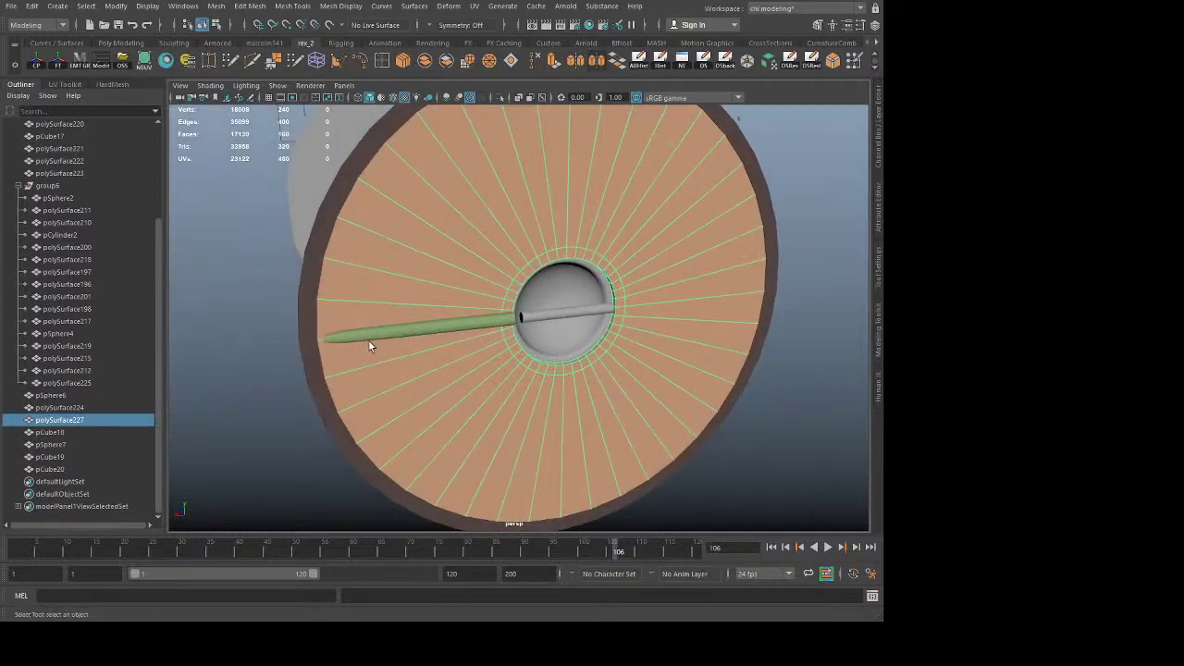
pyautogui.hotkey('ctrl', 'z')
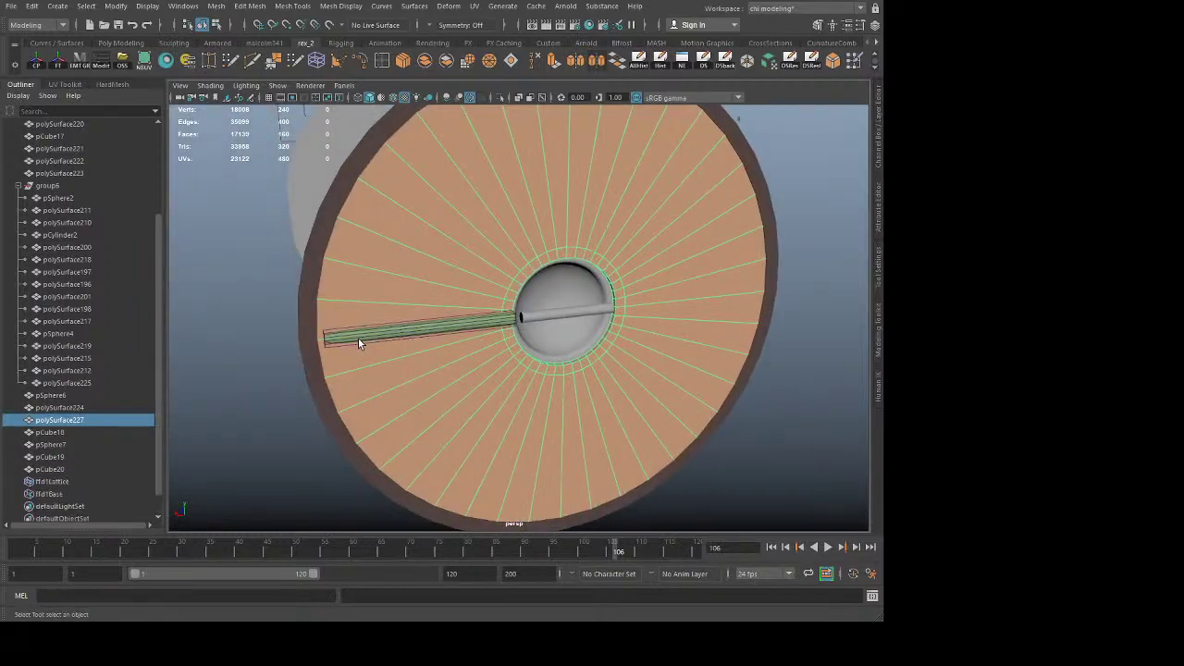
# Step: Select the lattice points at the rods' outer end and move them outward to the disc's rim
pyautogui.click(338, 339)
pyautogui.moveTo(337, 337); pyautogui.dragTo(294, 314, button='right')
pyautogui.moveTo(281, 304); pyautogui.dragTo(331, 378)
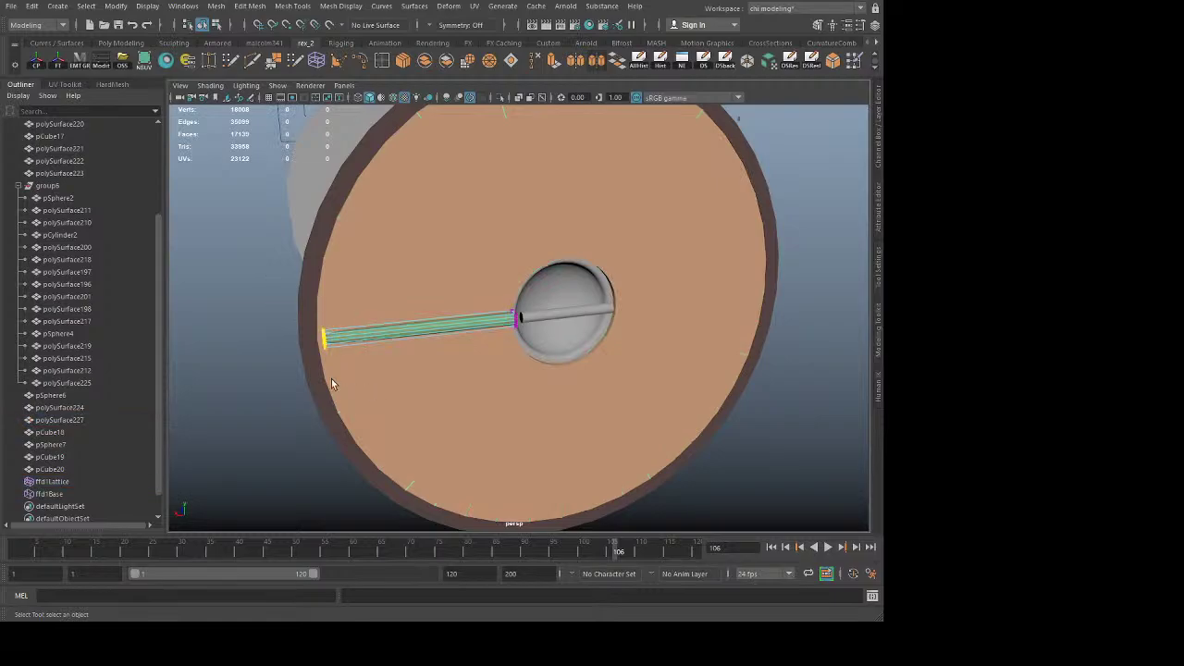
pyautogui.scroll(5, 319, 376)
pyautogui.keyDown('alt'); pyautogui.moveTo(285, 372); pyautogui.dragTo(608, 377, button='middle'); pyautogui.keyUp('alt')
pyautogui.press('w')
pyautogui.moveTo(330, 377); pyautogui.dragTo(307, 379)
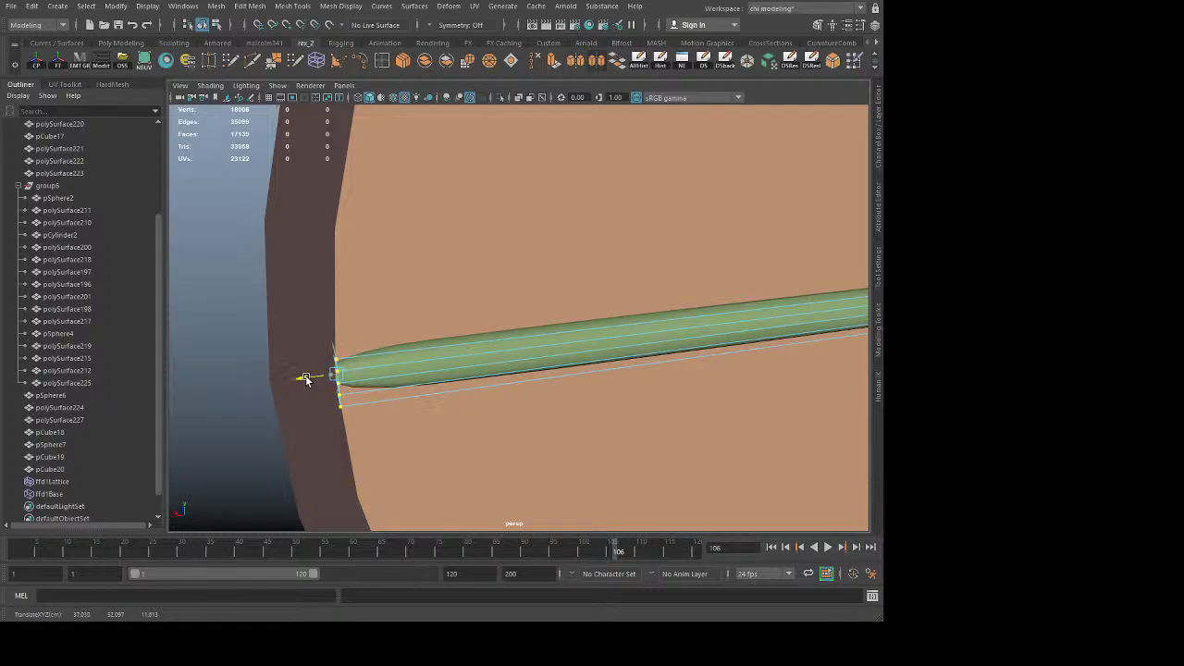
pyautogui.press('q')
pyautogui.click(214, 421)
pyautogui.keyDown('alt'); pyautogui.moveTo(214, 421); pyautogui.dragTo(362, 393); pyautogui.keyUp('alt')
pyautogui.keyDown('alt'); pyautogui.moveTo(488, 361); pyautogui.dragTo(529, 375); pyautogui.keyUp('alt')
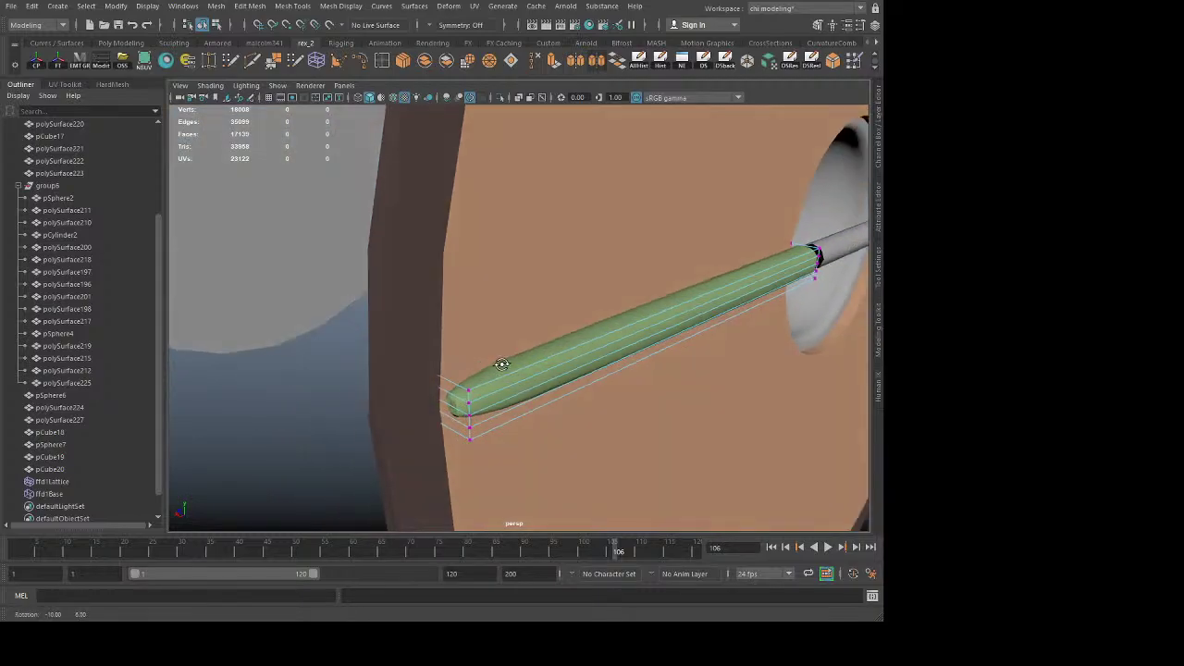
# Step: Delete history on all objects to bake the lattice deformation into both rod versions
pyautogui.scroll(-5, 494, 368)
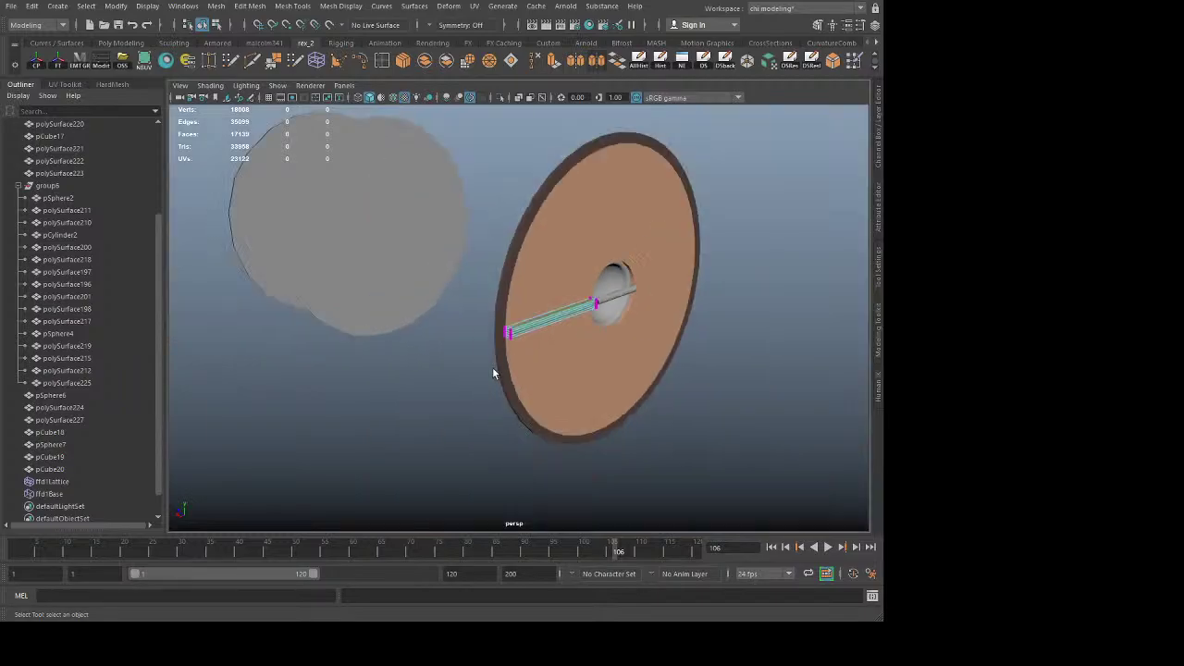
pyautogui.click(636, 64)
pyautogui.scroll(5, 520, 377)
pyautogui.moveTo(520, 376)
pyautogui.keyDown('alt'); pyautogui.mouseDown()
pyautogui.moveTo(613, 365)
pyautogui.moveTo(608, 378)
pyautogui.moveTo(645, 377)
pyautogui.moveTo(519, 381)
pyautogui.mouseUp(); pyautogui.keyUp('alt')
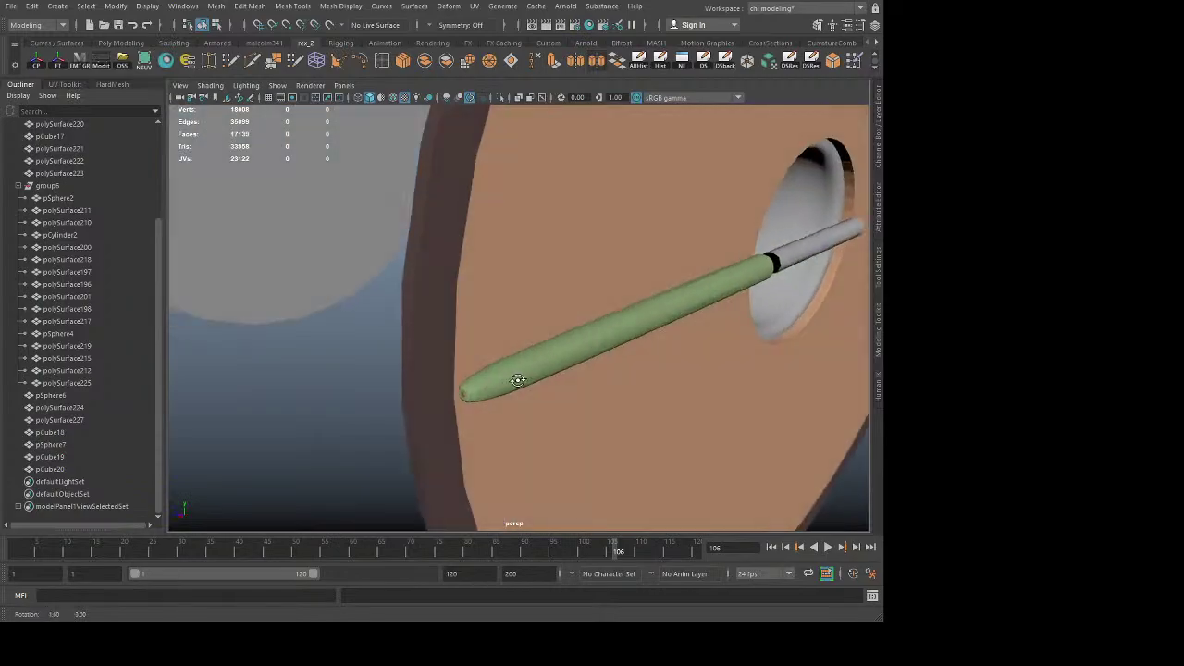
# Step: Examine how the reshaped rod's outer end meets the disc's rim, and clear the selection
pyautogui.click(426, 349)
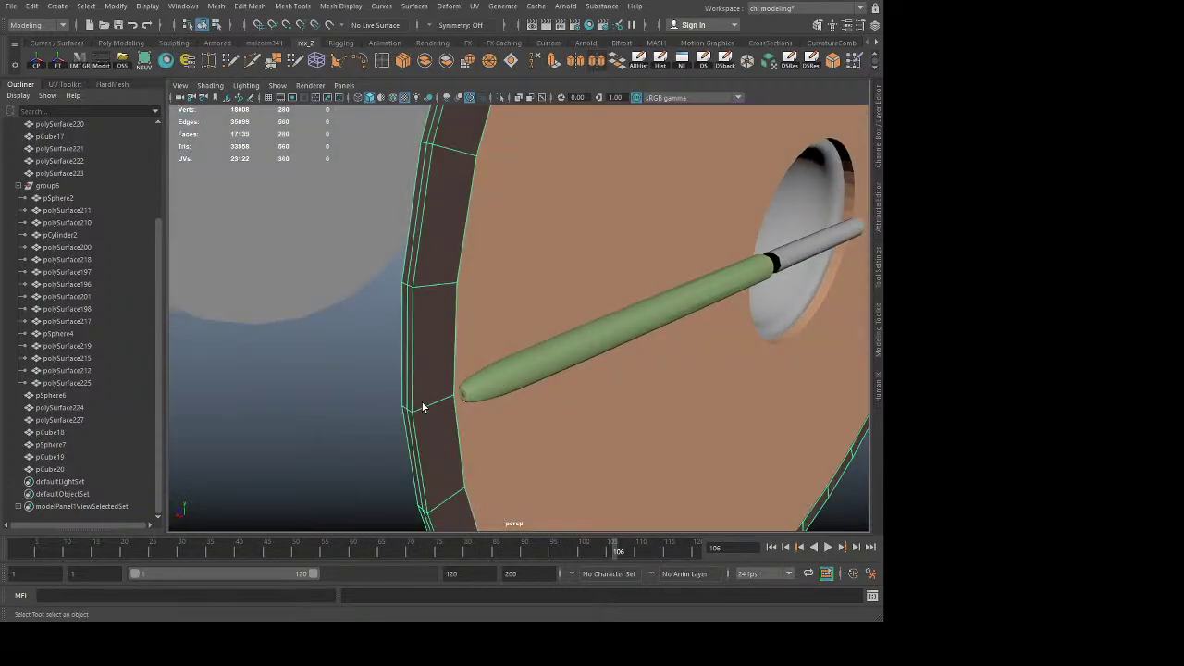
pyautogui.press('alt')
pyautogui.scroll(-5, 424, 406)
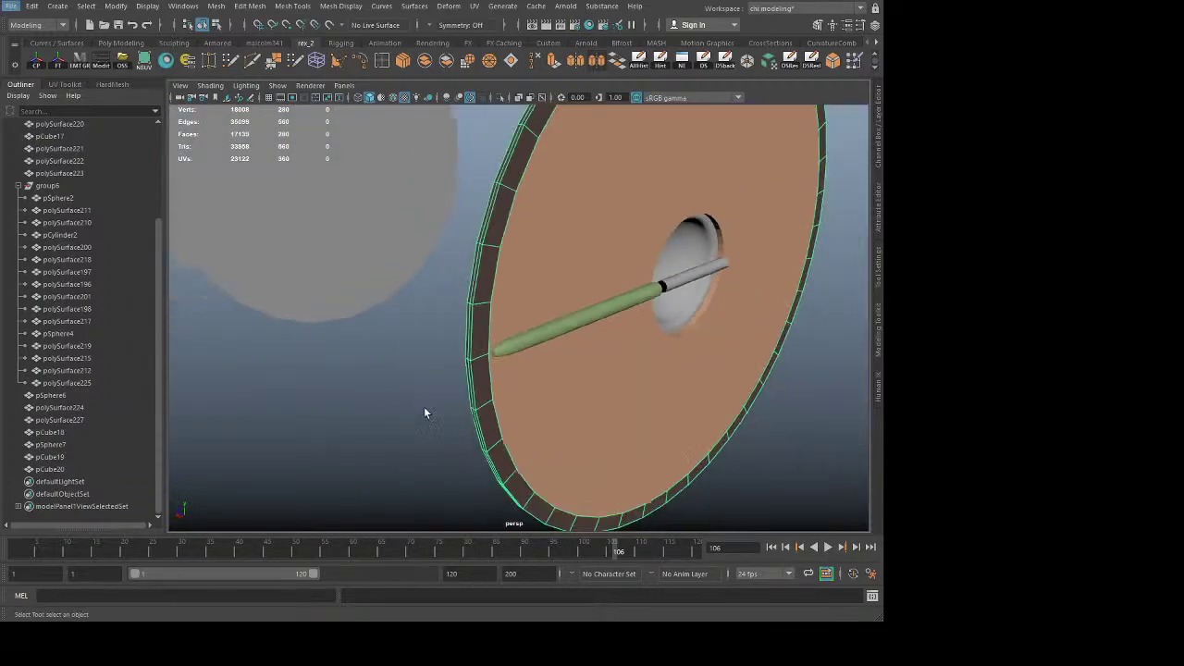
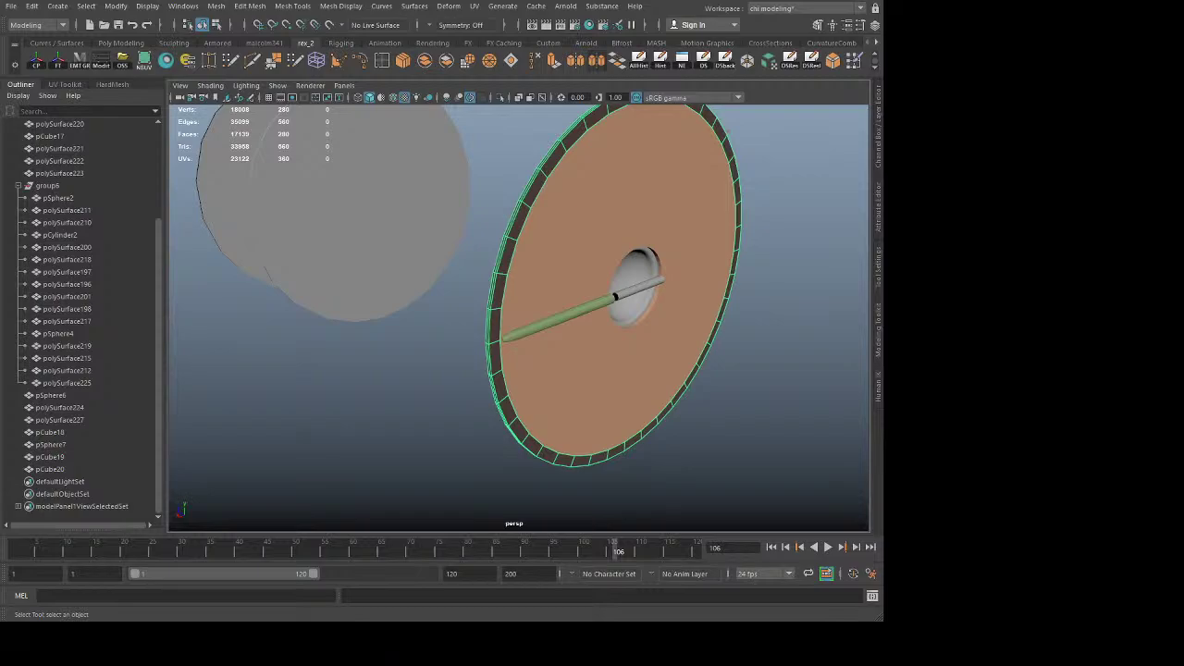
pyautogui.keyDown('alt'); pyautogui.moveTo(460, 420); pyautogui.dragTo(463, 393); pyautogui.keyUp('alt')
pyautogui.keyDown('alt'); pyautogui.moveTo(463, 393); pyautogui.dragTo(679, 423, button='right'); pyautogui.keyUp('alt')
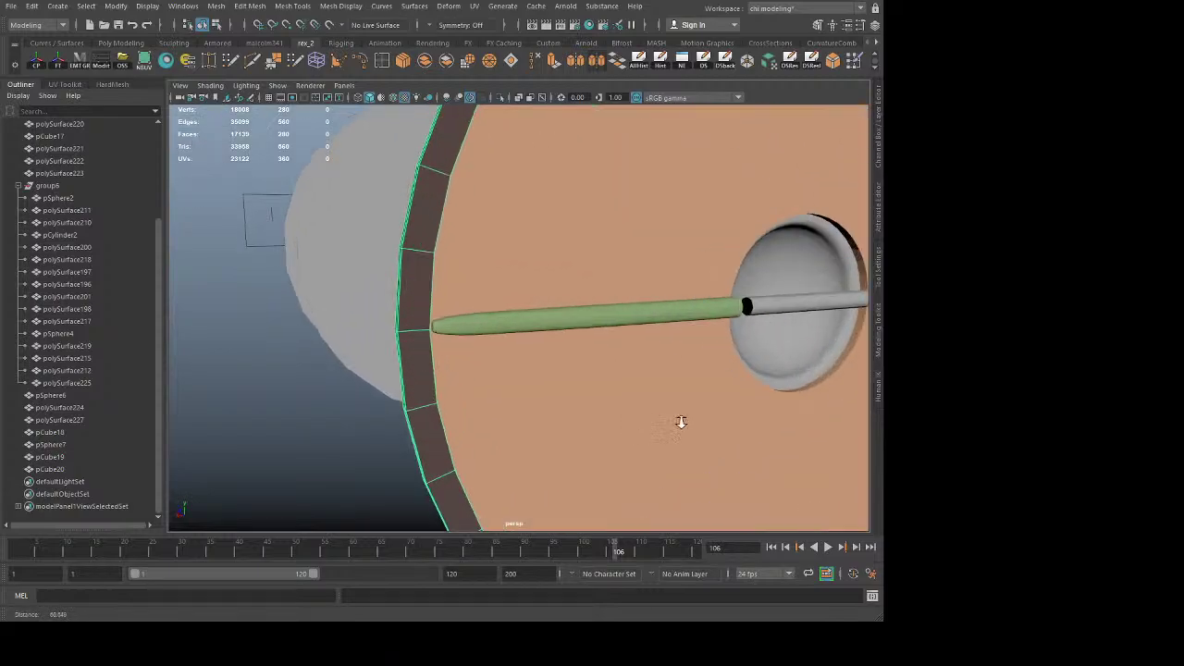
pyautogui.keyDown('alt'); pyautogui.moveTo(679, 423); pyautogui.dragTo(345, 418); pyautogui.keyUp('alt')
pyautogui.click(345, 418)
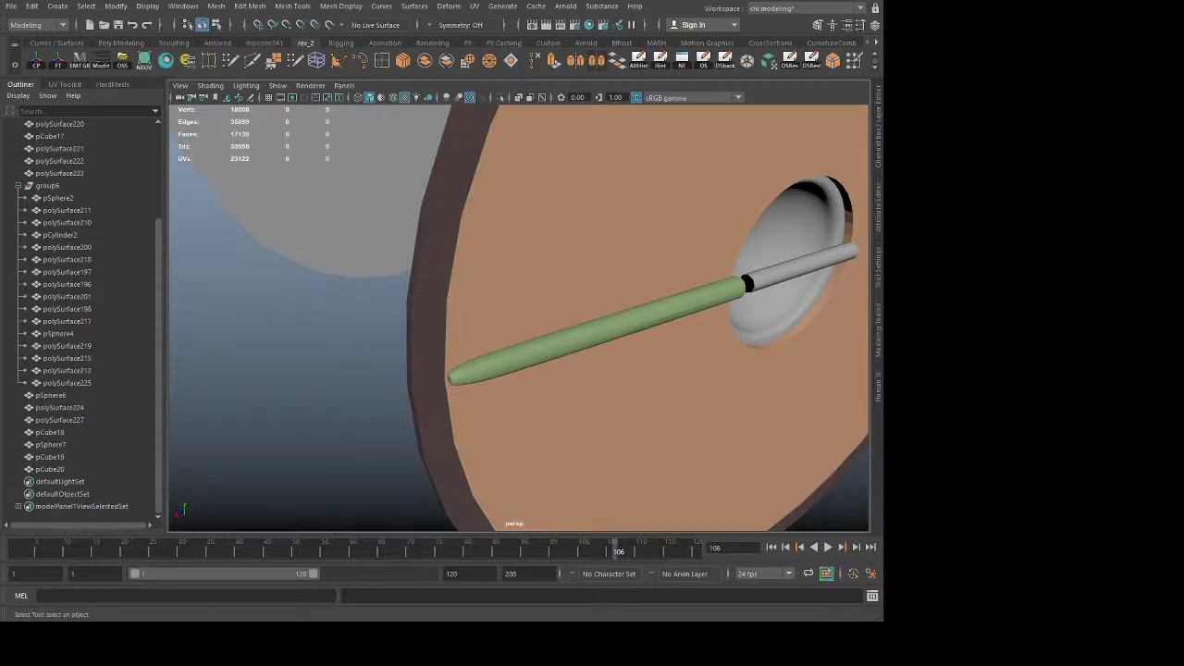
# Step: Examine from several angles how the rod and adjoining bar sit across the dish and disc
pyautogui.keyDown('alt'); pyautogui.moveTo(611, 370); pyautogui.dragTo(471, 353); pyautogui.keyUp('alt')
pyautogui.click(611, 290)
pyautogui.click(544, 320)
pyautogui.scroll(5, 470, 351)
pyautogui.click(431, 181)
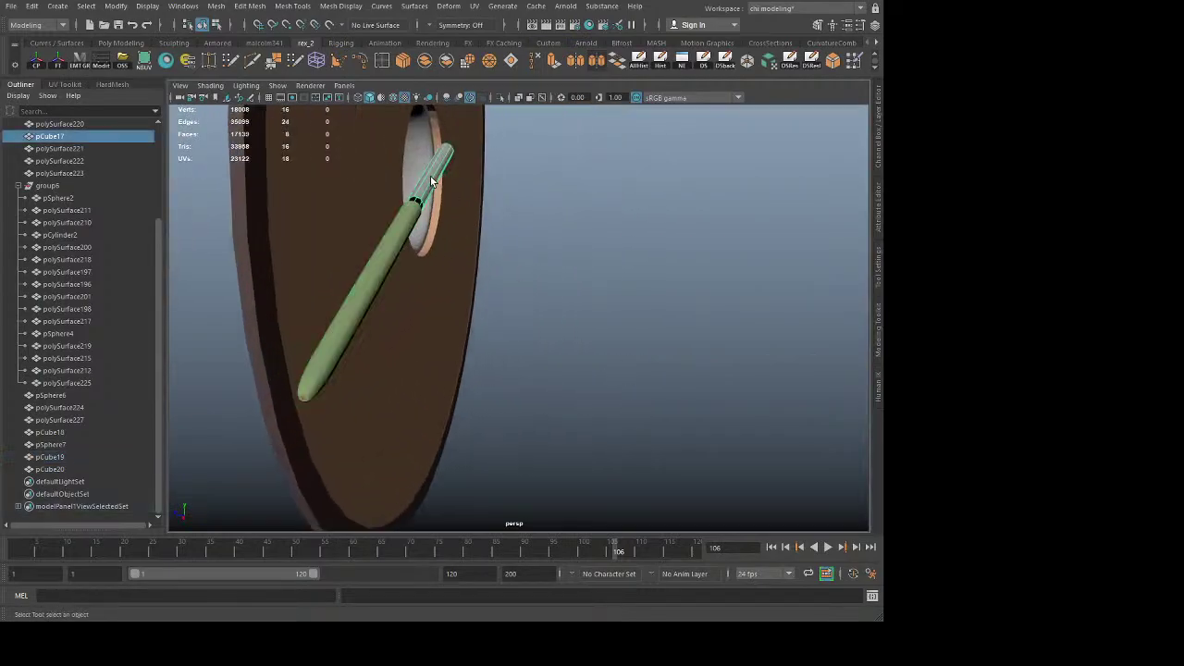
pyautogui.keyDown('alt'); pyautogui.moveTo(431, 180); pyautogui.dragTo(539, 330); pyautogui.keyUp('alt')
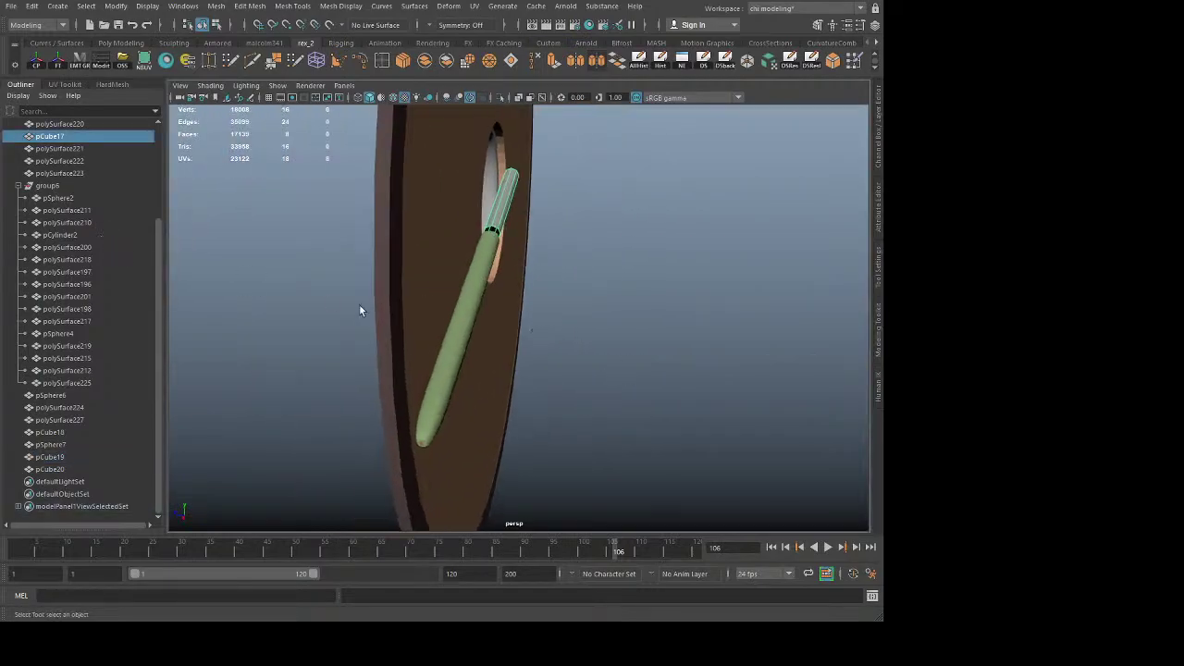
pyautogui.click(466, 303)
pyautogui.keyDown('alt'); pyautogui.moveTo(362, 304); pyautogui.dragTo(462, 319); pyautogui.keyUp('alt')
pyautogui.click(428, 286)
# Step: Select the high-poly dome and all the rivets around its flange, and combine them into one mesh
pyautogui.click(362, 256)
pyautogui.keyDown('shift'); pyautogui.click(387, 202); pyautogui.keyUp('shift')
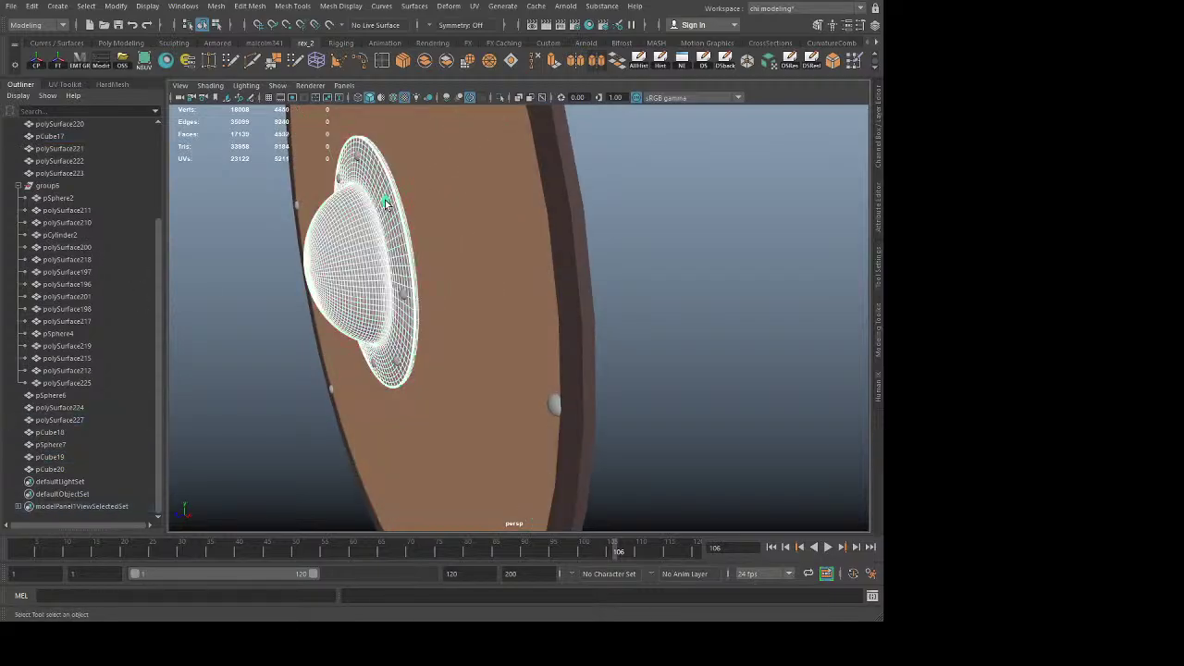
pyautogui.keyDown('shift'); pyautogui.click(404, 294); pyautogui.keyUp('shift')
pyautogui.keyDown('shift'); pyautogui.click(396, 366); pyautogui.keyUp('shift')
pyautogui.keyDown('alt'); pyautogui.moveTo(396, 368); pyautogui.dragTo(555, 338); pyautogui.keyUp('alt')
pyautogui.keyDown('shift'); pyautogui.click(507, 212); pyautogui.keyUp('shift')
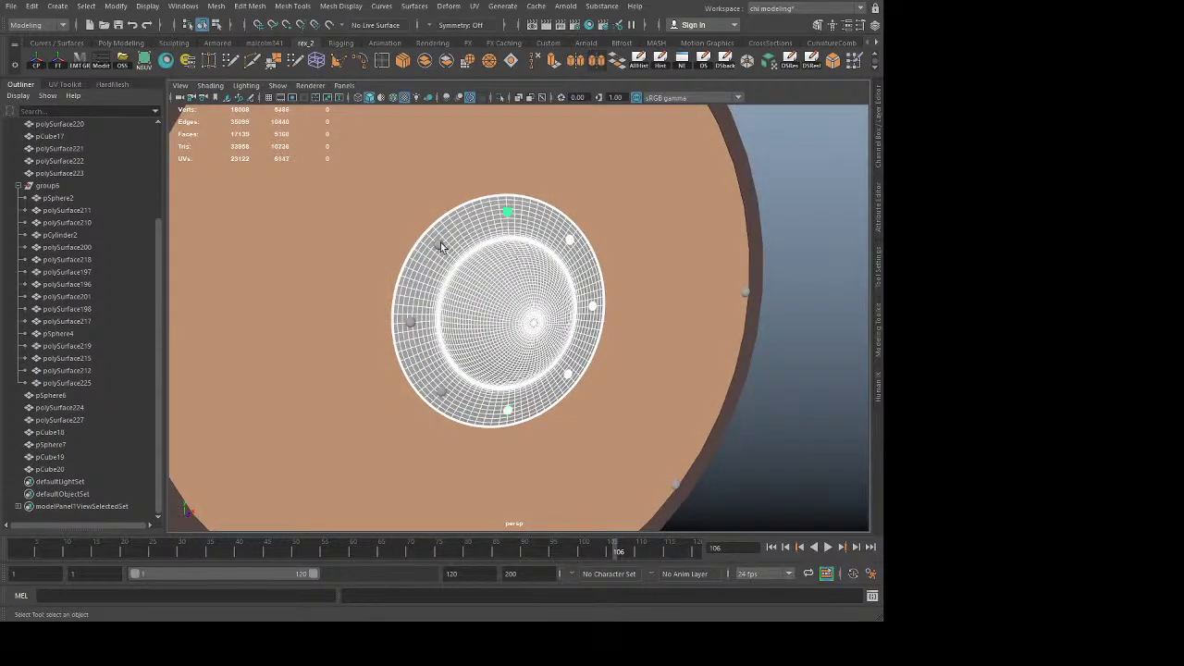
pyautogui.keyDown('shift'); pyautogui.click(440, 246); pyautogui.keyUp('shift')
pyautogui.keyDown('shift'); pyautogui.click(411, 322); pyautogui.keyUp('shift')
pyautogui.keyDown('shift'); pyautogui.click(441, 394); pyautogui.keyUp('shift')
pyautogui.press('g')
# Step: Try duplicating the combined dome and moving the copy away from the disc, and undo both actions
pyautogui.scroll(-5, 521, 410)
pyautogui.keyDown('alt'); pyautogui.moveTo(521, 410); pyautogui.dragTo(622, 376); pyautogui.keyUp('alt')
pyautogui.press('w')
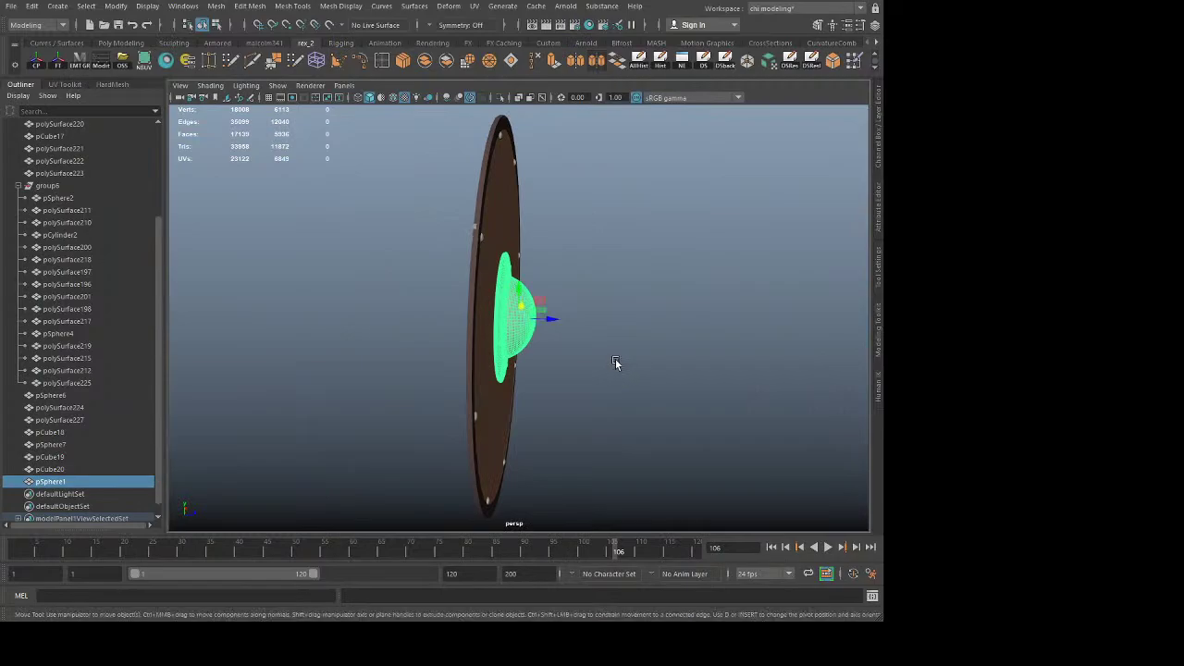
pyautogui.hotkey('ctrl', 'd')
pyautogui.moveTo(556, 322); pyautogui.dragTo(625, 333)
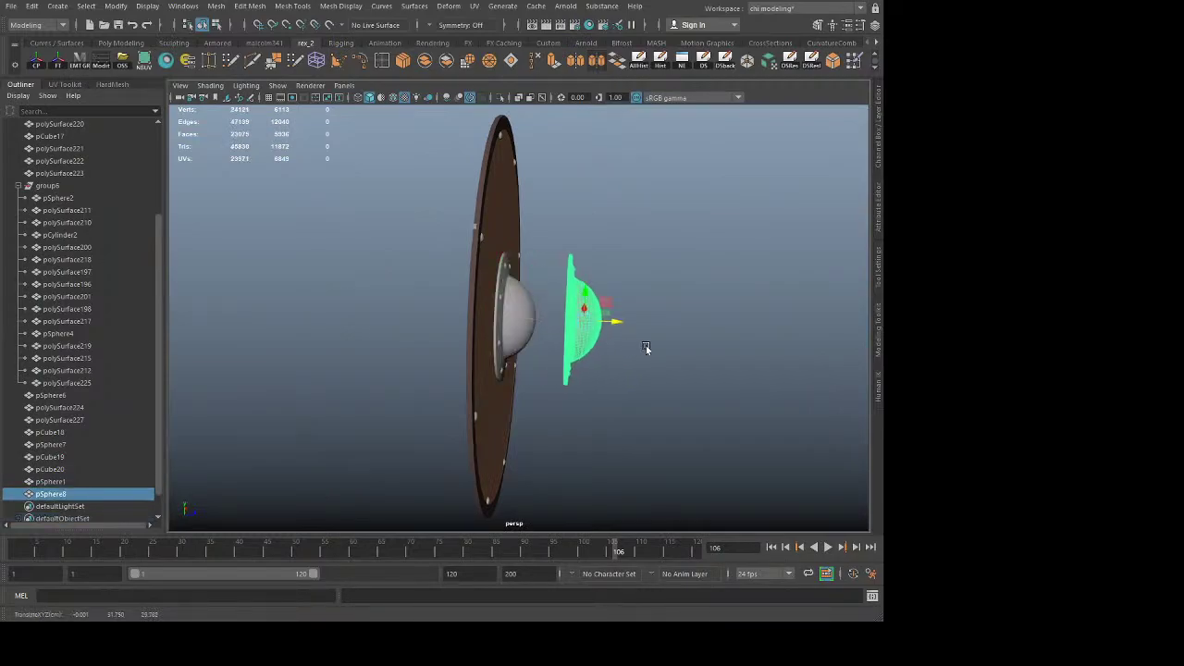
pyautogui.hotkey('ctrl', 'z')
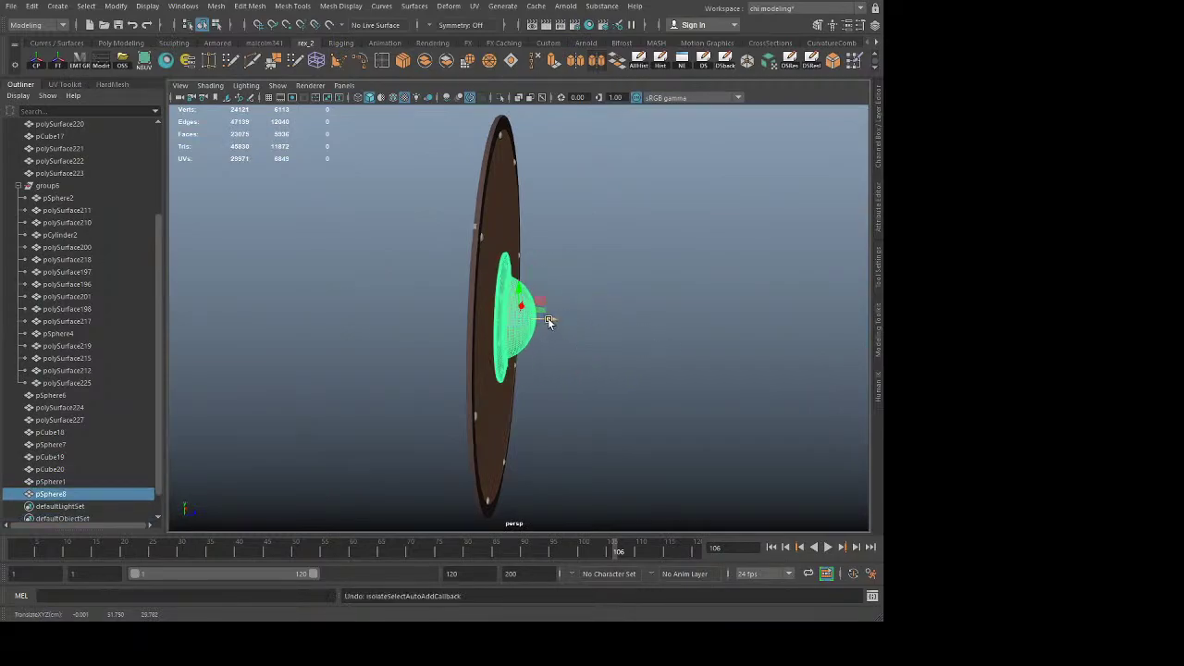
pyautogui.moveTo(549, 321); pyautogui.dragTo(638, 324)
pyautogui.hotkey('ctrl', 'z')
pyautogui.hotkey('ctrl', 'z')
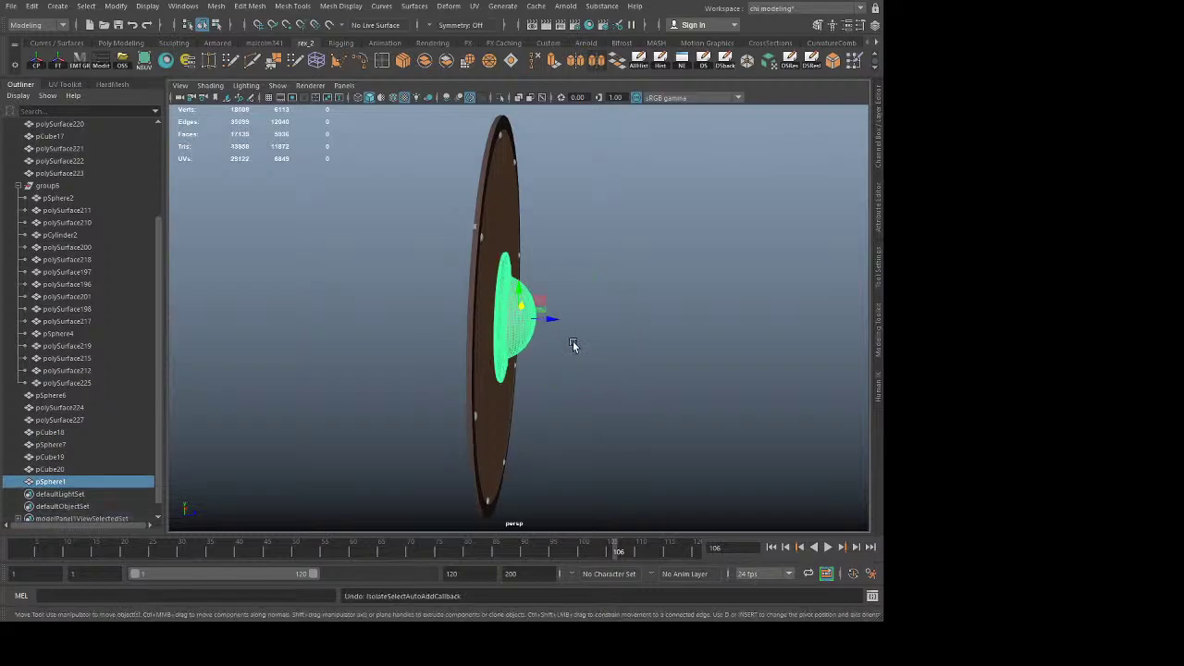
# Step: Try moving the combined dome along the disc's axis, and undo the move
pyautogui.moveTo(554, 321); pyautogui.dragTo(395, 352)
pyautogui.click(635, 349)
pyautogui.click(584, 331)
pyautogui.click(583, 331)
pyautogui.hotkey('ctrl', 'z')
pyautogui.hotkey('ctrl', 'z')
pyautogui.hotkey('ctrl', 'z')
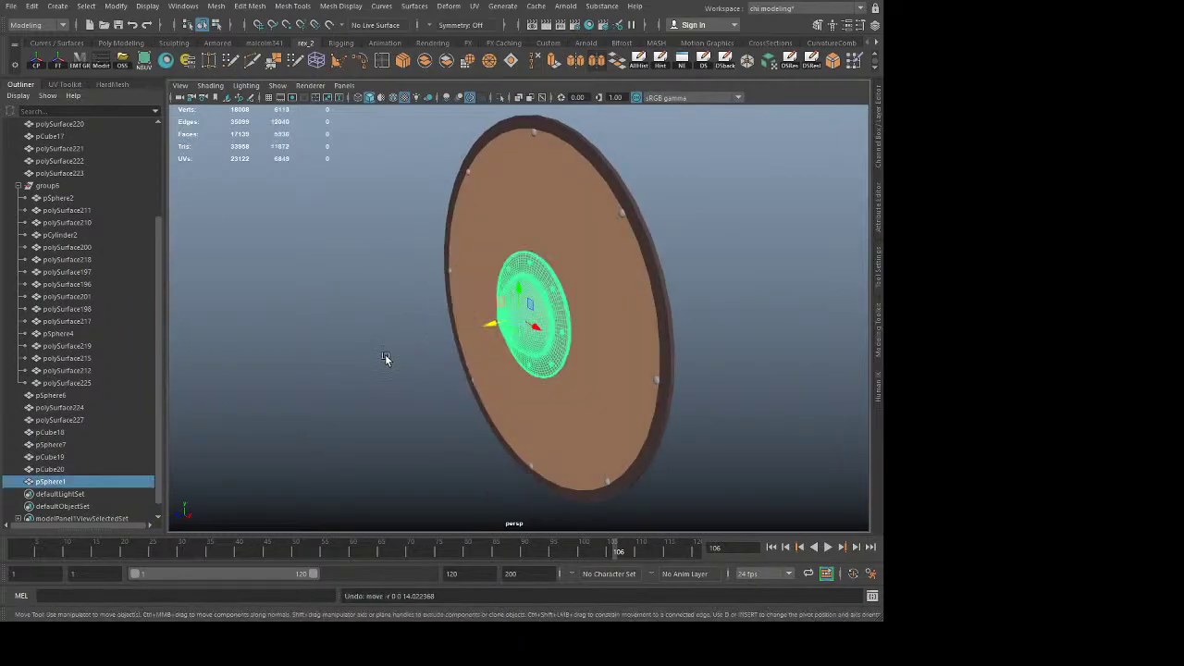
# Step: Duplicate the low-poly dome from the row of spaced-out discs and move the copy along the row's axis
pyautogui.press('q')
pyautogui.keyDown('alt'); pyautogui.moveTo(589, 327); pyautogui.dragTo(539, 330); pyautogui.keyUp('alt')
pyautogui.press('f')
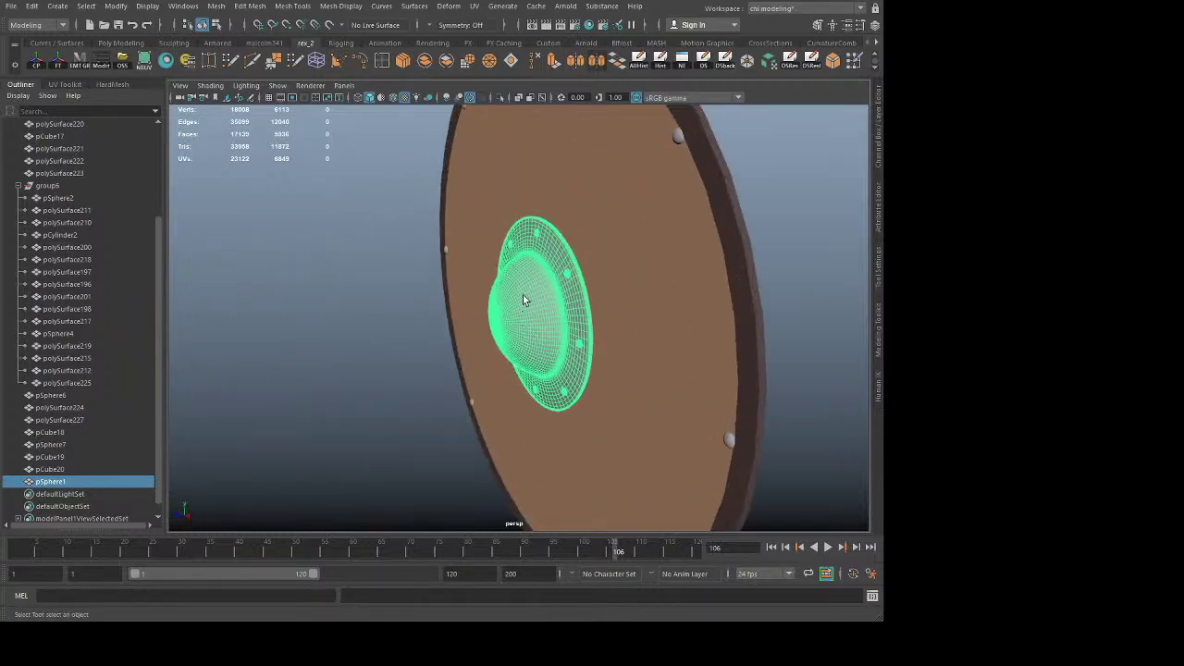
pyautogui.keyDown('alt'); pyautogui.moveTo(708, 243); pyautogui.dragTo(540, 308, button='right'); pyautogui.keyUp('alt')
pyautogui.keyDown('alt'); pyautogui.moveTo(541, 308); pyautogui.dragTo(706, 320); pyautogui.keyUp('alt')
pyautogui.moveTo(575, 284); pyautogui.dragTo(95, 325)
pyautogui.press('w')
pyautogui.keyDown('alt'); pyautogui.moveTo(275, 384); pyautogui.dragTo(647, 357, button='middle'); pyautogui.keyUp('alt')
pyautogui.press('q')
pyautogui.click(546, 367)
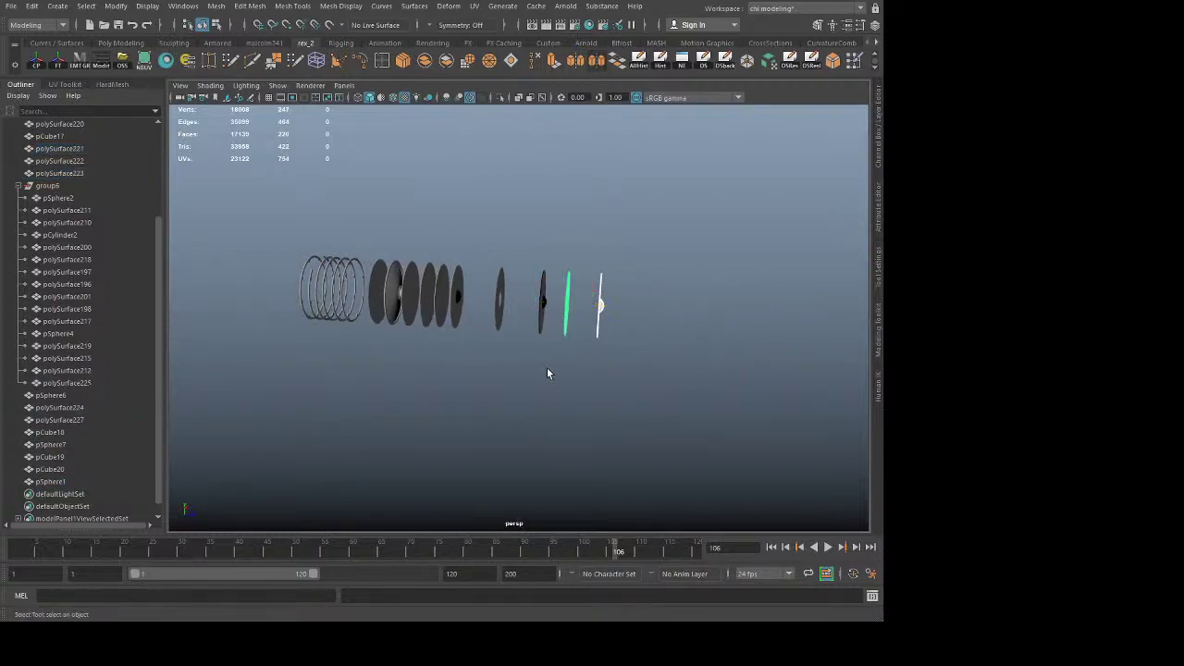
pyautogui.click(401, 298)
pyautogui.click(398, 303)
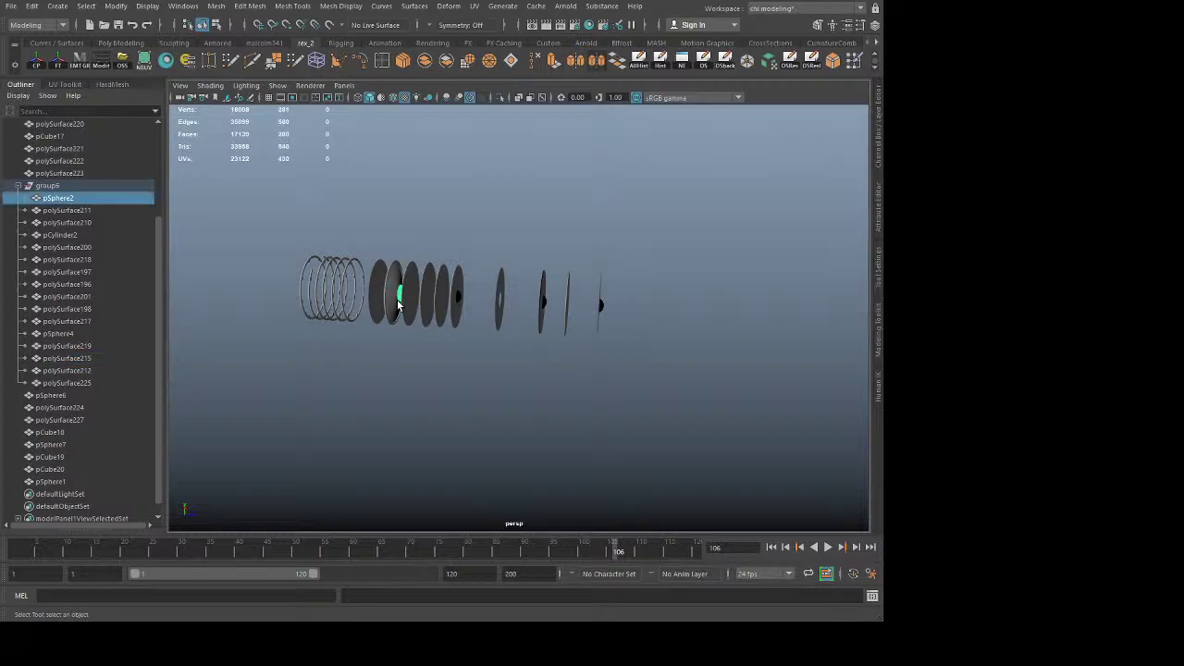
pyautogui.hotkey('ctrl', 'd')
pyautogui.press('w')
pyautogui.moveTo(411, 304); pyautogui.dragTo(474, 312)
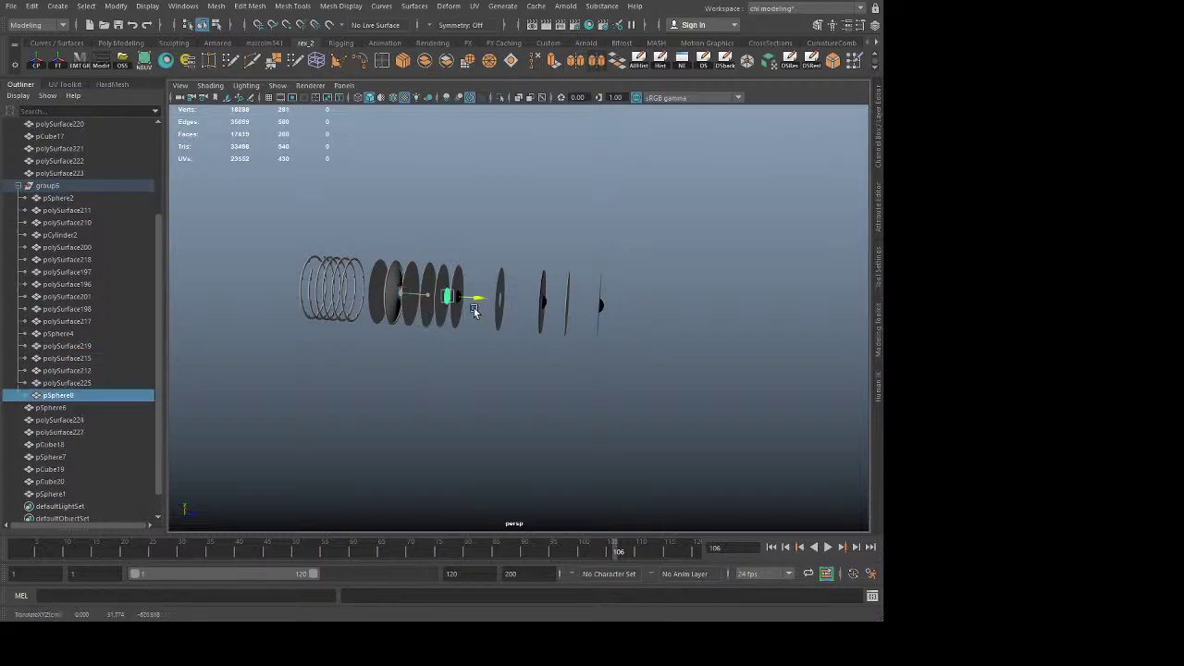
pyautogui.moveTo(475, 312); pyautogui.dragTo(478, 313, button='middle')
# Step: Bring the low-poly dome copy onto the riveted dome, adjusting its size and position in the side view until they overlap
pyautogui.press('f')
pyautogui.keyDown('alt'); pyautogui.moveTo(728, 359); pyautogui.dragTo(681, 372); pyautogui.keyUp('alt')
pyautogui.moveTo(537, 366); pyautogui.dragTo(592, 376, button='middle')
pyautogui.keyDown('alt'); pyautogui.moveTo(592, 377); pyautogui.dragTo(624, 394); pyautogui.keyUp('alt')
pyautogui.press('r')
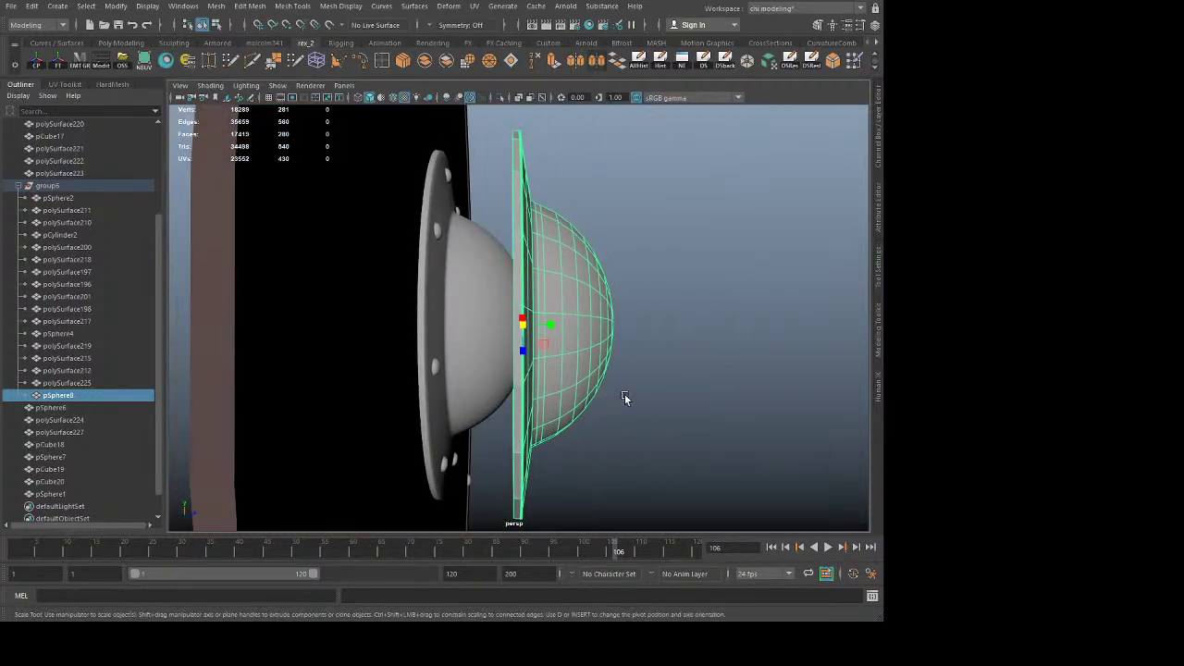
pyautogui.press('space')
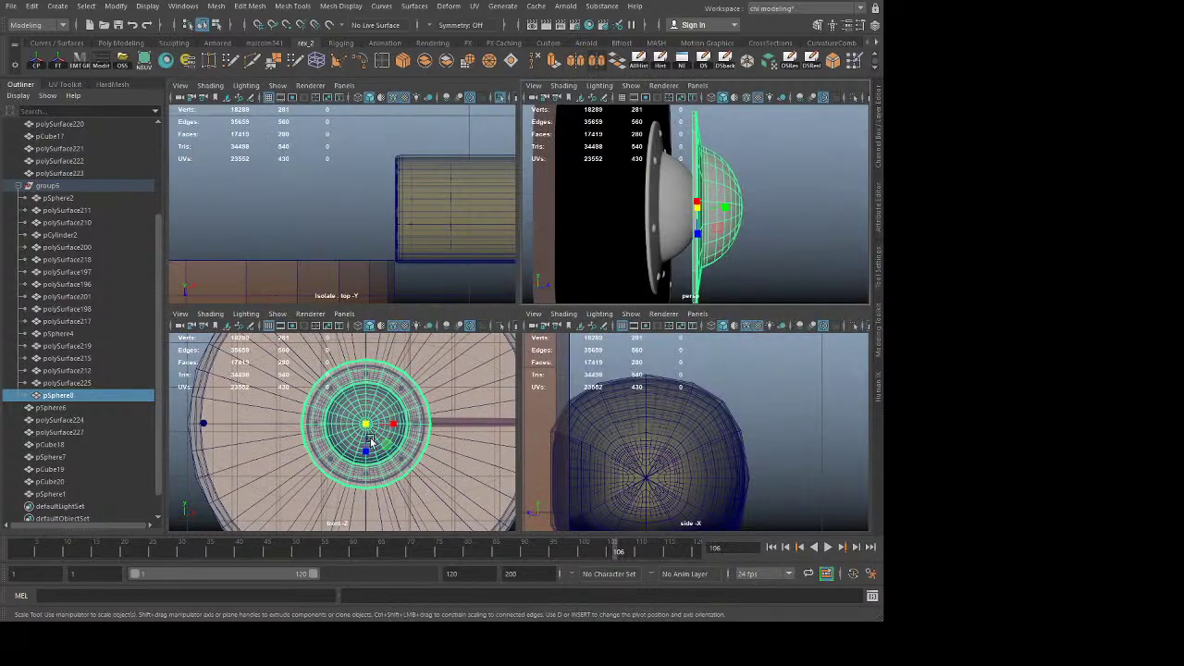
pyautogui.press('space')
pyautogui.moveTo(705, 416); pyautogui.dragTo(680, 417, button='middle')
pyautogui.press('w')
pyautogui.moveTo(531, 318); pyautogui.dragTo(612, 329)
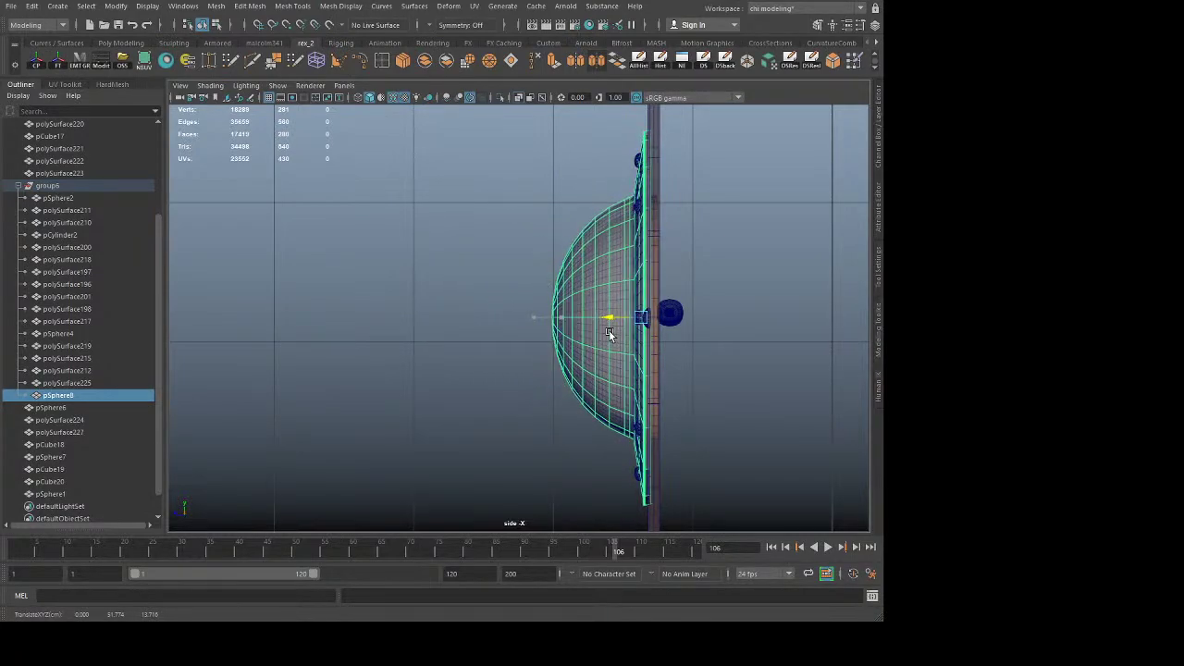
pyautogui.moveTo(609, 334); pyautogui.dragTo(607, 329)
pyautogui.keyDown('alt'); pyautogui.moveTo(582, 268); pyautogui.dragTo(577, 293, button='middle'); pyautogui.keyUp('alt')
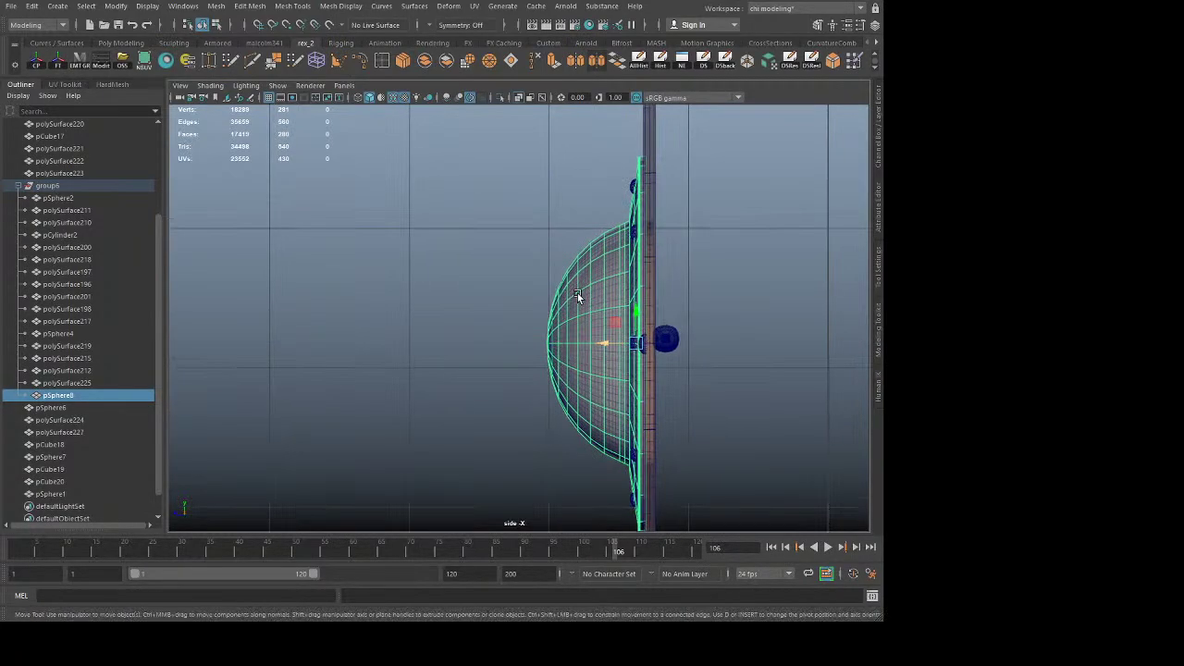
# Step: Isolate the overlapping domes in the side view and select only the low-poly copy
pyautogui.moveTo(574, 266); pyautogui.dragTo(586, 292)
pyautogui.click(499, 95)
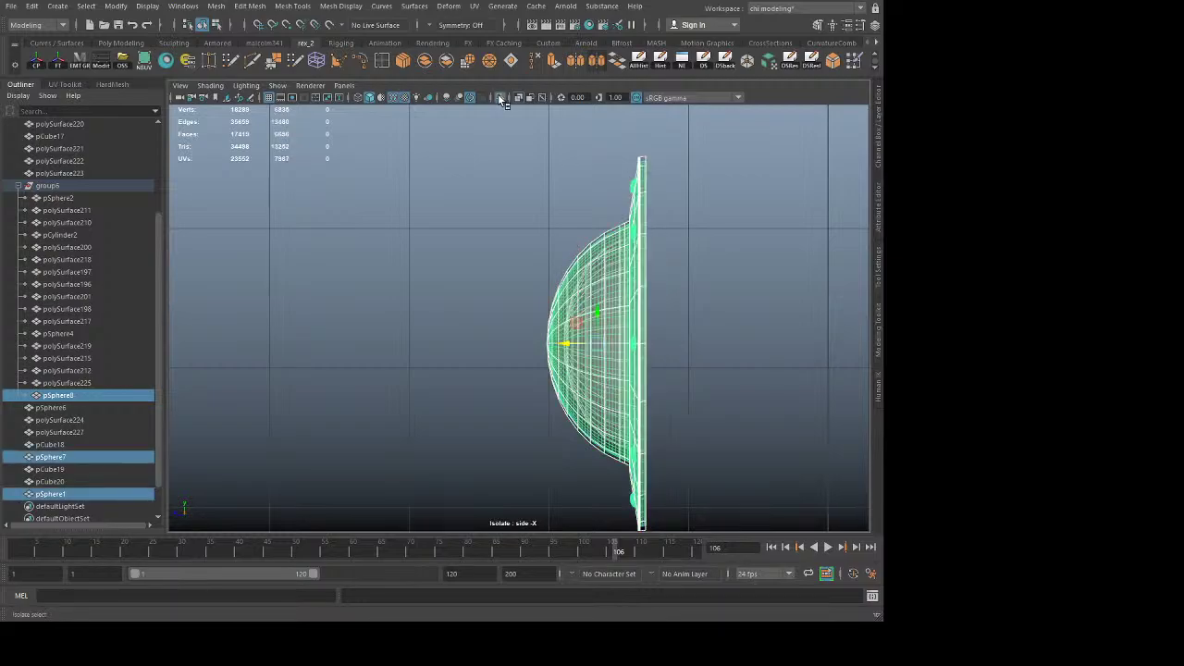
pyautogui.click(537, 215)
pyautogui.click(589, 239)
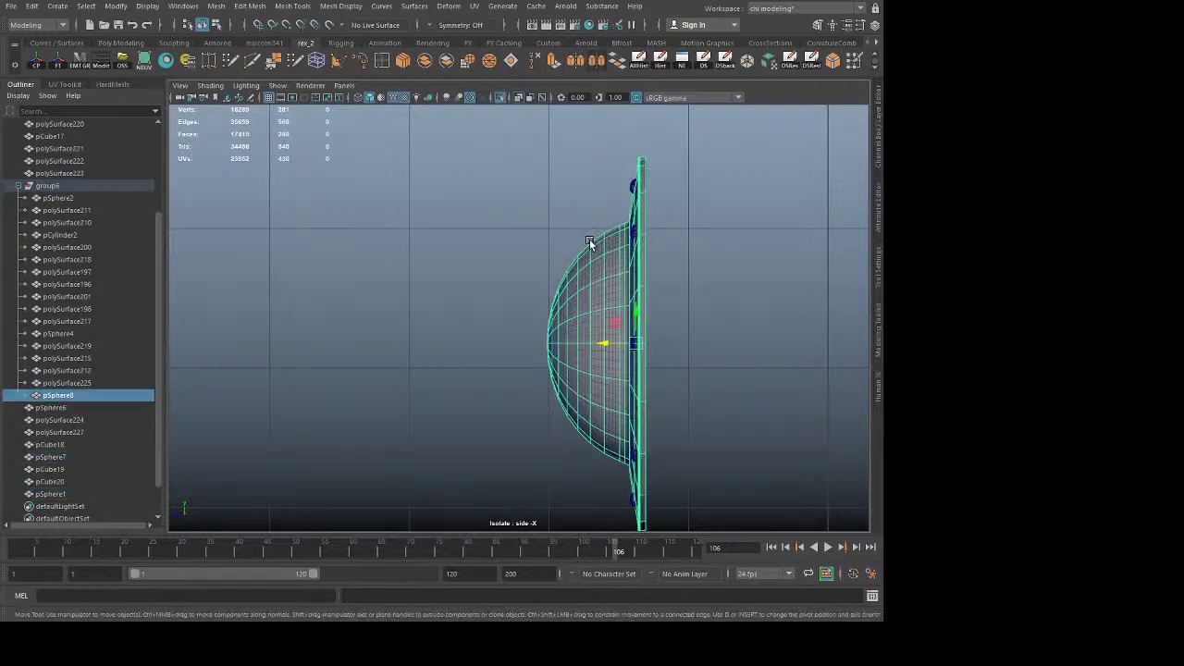
pyautogui.keyDown('alt'); pyautogui.moveTo(608, 278); pyautogui.dragTo(642, 339, button='right'); pyautogui.keyUp('alt')
pyautogui.keyDown('alt'); pyautogui.moveTo(642, 340); pyautogui.dragTo(494, 320, button='middle'); pyautogui.keyUp('alt')
pyautogui.keyDown('alt'); pyautogui.moveTo(563, 363); pyautogui.dragTo(746, 439, button='right'); pyautogui.keyUp('alt')
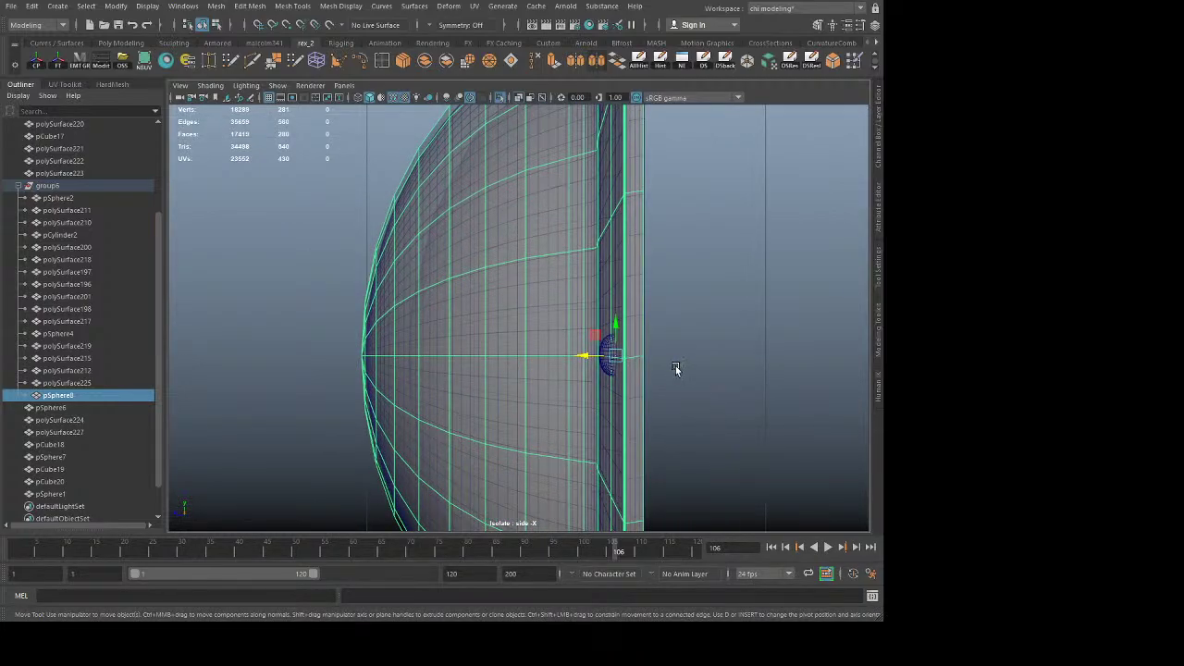
# Step: Snap the low-poly dome's pivot to the back face of its flange, and refine its position and scale against the high-poly dome
pyautogui.press('d')
pyautogui.press('v')
pyautogui.moveTo(583, 357); pyautogui.dragTo(637, 371)
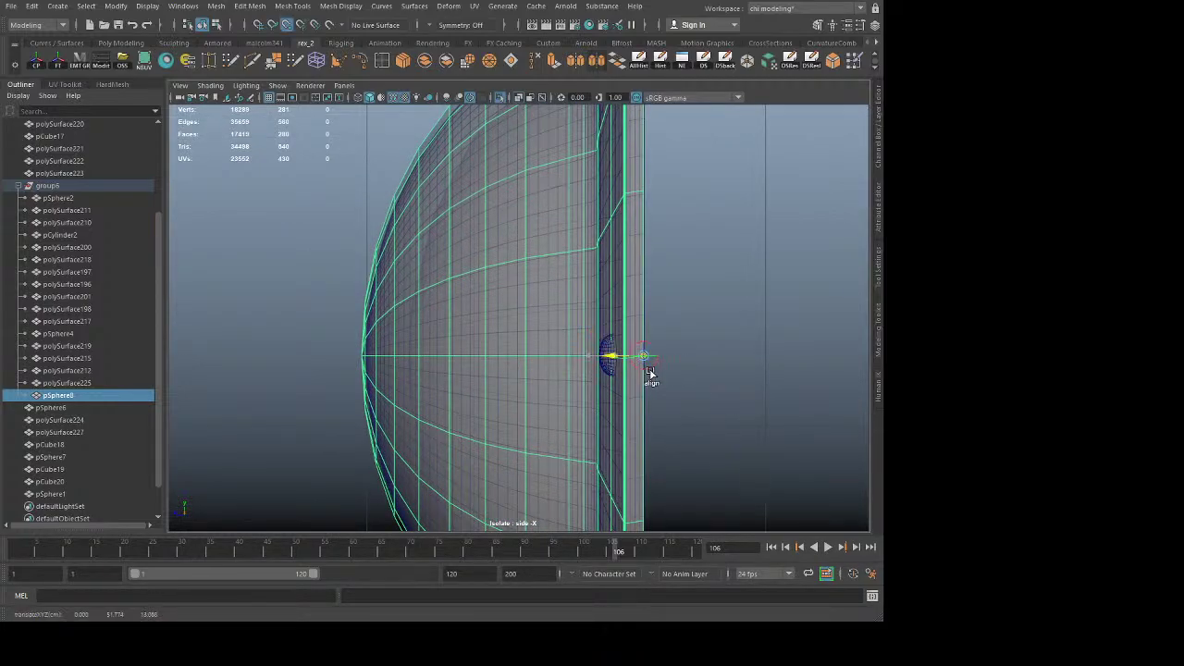
pyautogui.press('r')
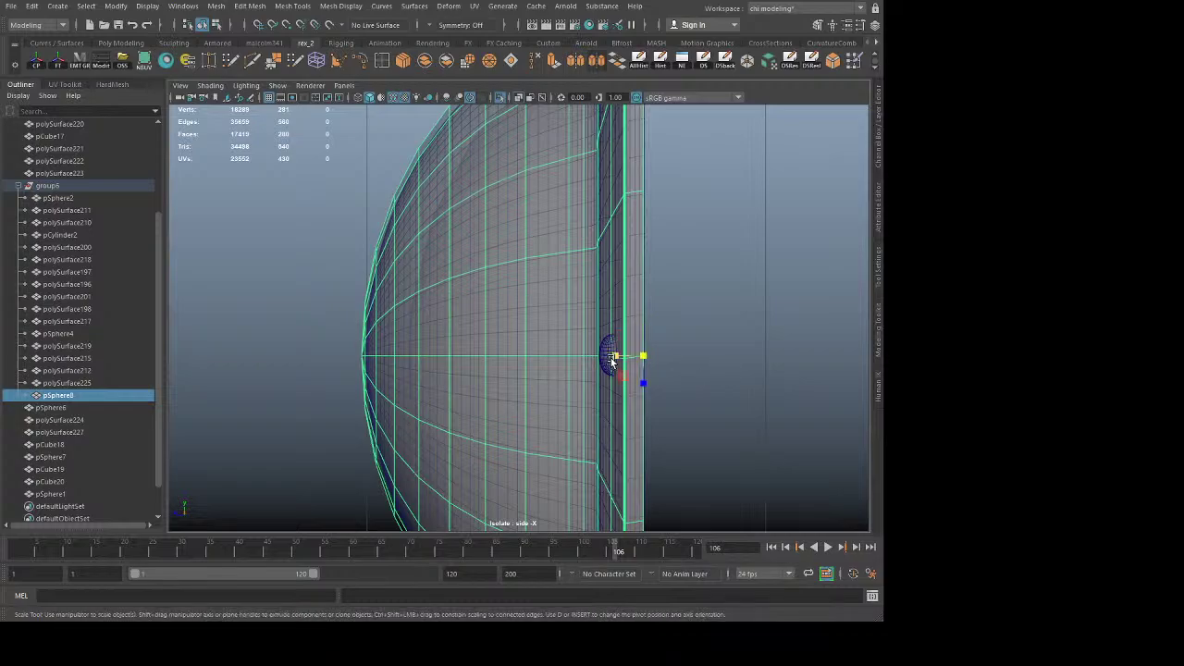
pyautogui.press('w')
pyautogui.moveTo(639, 357)
pyautogui.mouseDown()
pyautogui.moveTo(627, 365)
pyautogui.moveTo(651, 368)
pyautogui.mouseUp()
pyautogui.moveTo(699, 392)
pyautogui.mouseDown(button='middle')
pyautogui.moveTo(708, 396)
pyautogui.moveTo(686, 395)
pyautogui.moveTo(699, 396)
pyautogui.mouseUp(button='middle')
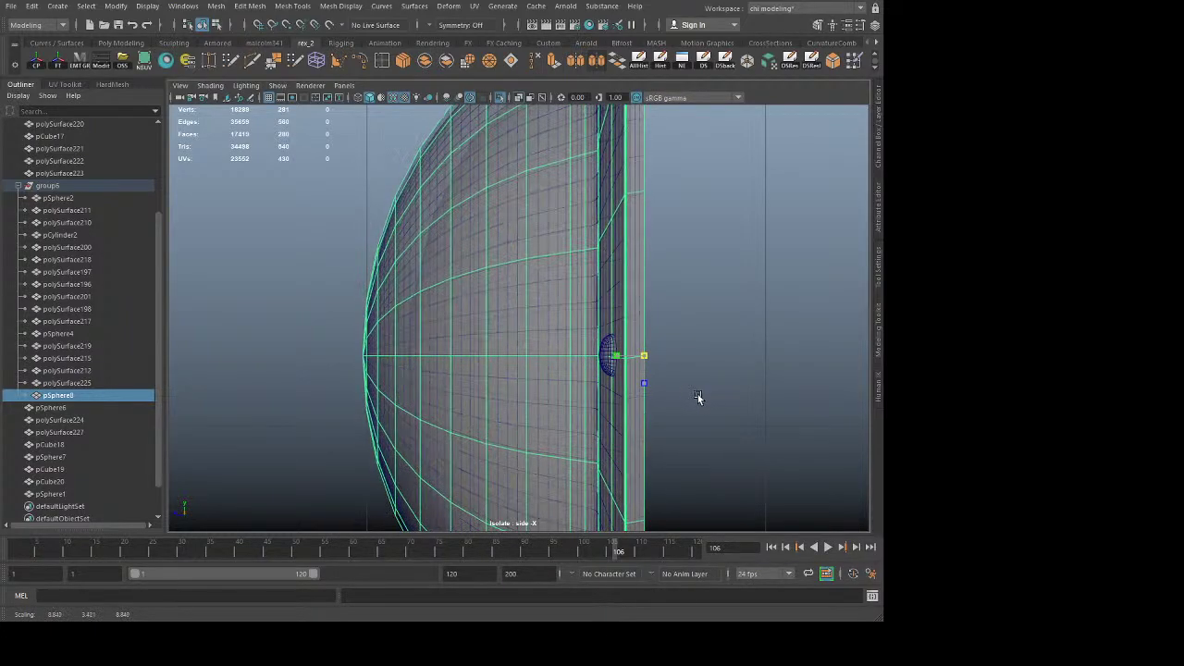
pyautogui.press('q')
# Step: Fine-tune the low-poly dome's scale in the perspective view to match the high-poly dome's surface
pyautogui.keyDown('alt'); pyautogui.moveTo(698, 394); pyautogui.dragTo(689, 356, button='right'); pyautogui.keyUp('alt')
pyautogui.keyDown('alt'); pyautogui.moveTo(671, 222); pyautogui.dragTo(674, 370, button='middle'); pyautogui.keyUp('alt')
pyautogui.press('space')
pyautogui.press('space')
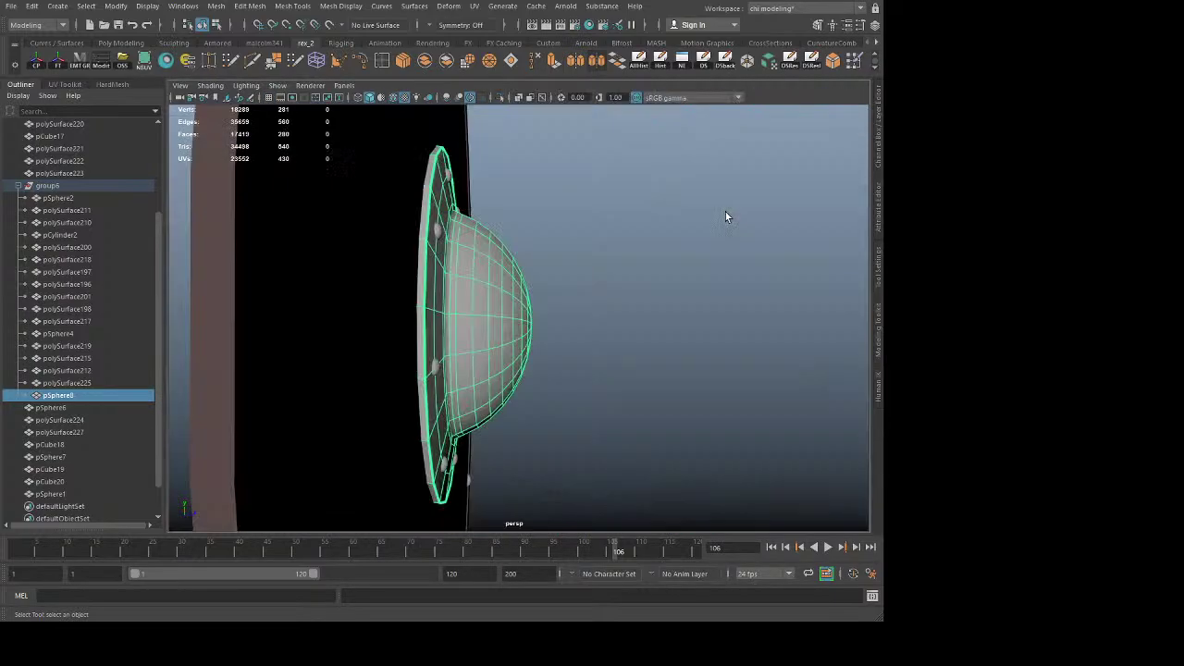
pyautogui.keyDown('alt'); pyautogui.moveTo(725, 214); pyautogui.dragTo(504, 342); pyautogui.keyUp('alt')
pyautogui.keyDown('alt'); pyautogui.moveTo(490, 343); pyautogui.dragTo(599, 370, button='right'); pyautogui.keyUp('alt')
pyautogui.keyDown('alt'); pyautogui.moveTo(599, 370); pyautogui.dragTo(648, 404); pyautogui.keyUp('alt')
pyautogui.press('r')
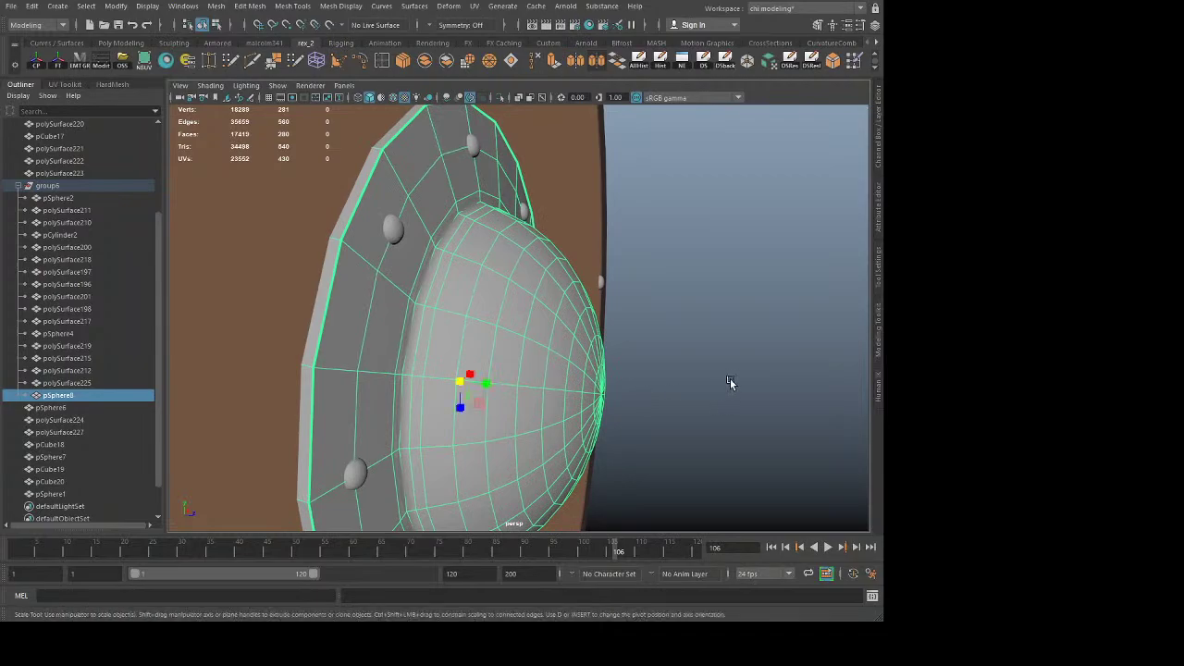
pyautogui.press('3')
pyautogui.press('1')
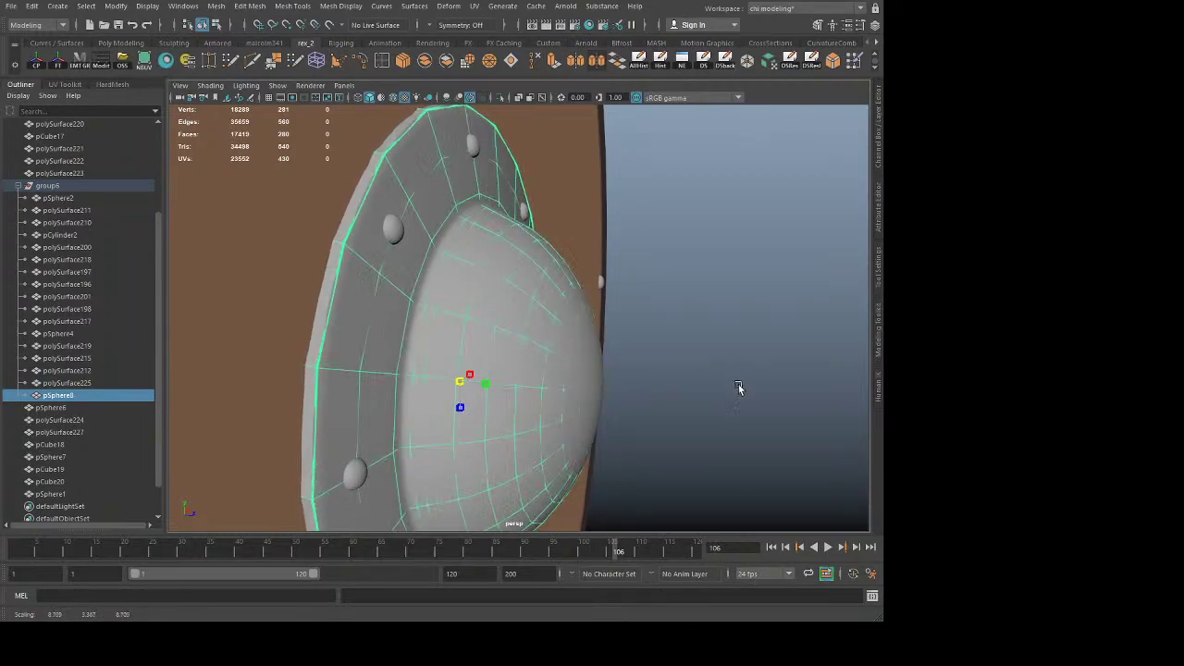
pyautogui.moveTo(737, 382); pyautogui.dragTo(742, 385, button='middle')
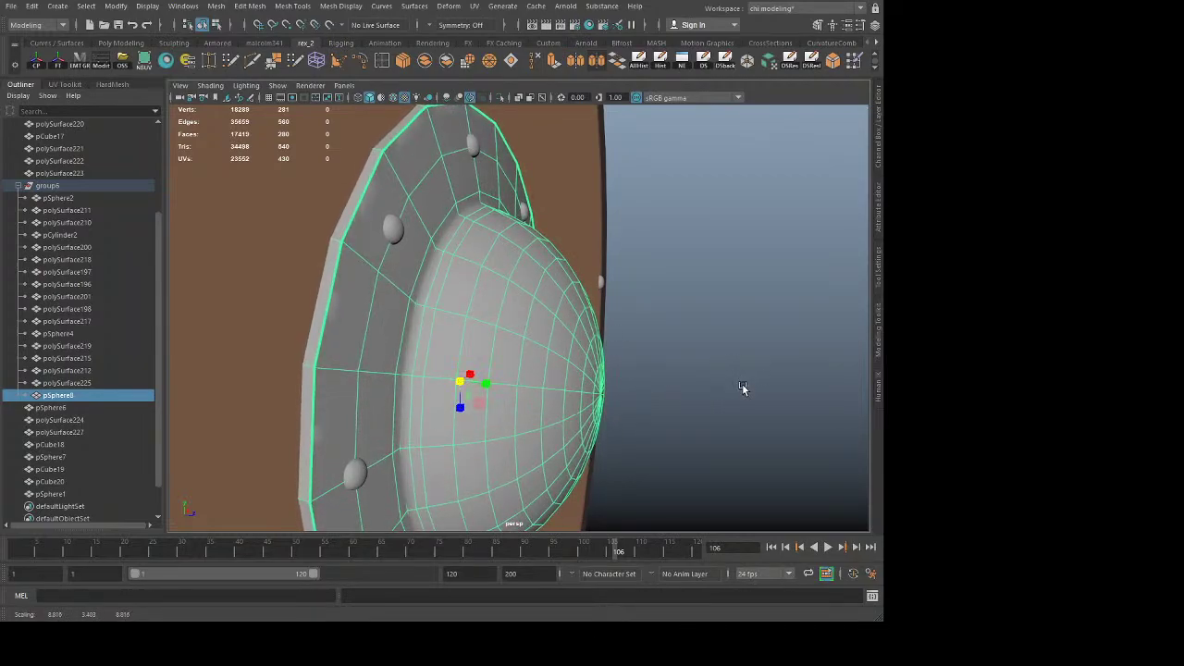
pyautogui.moveTo(712, 395); pyautogui.dragTo(711, 395, button='middle')
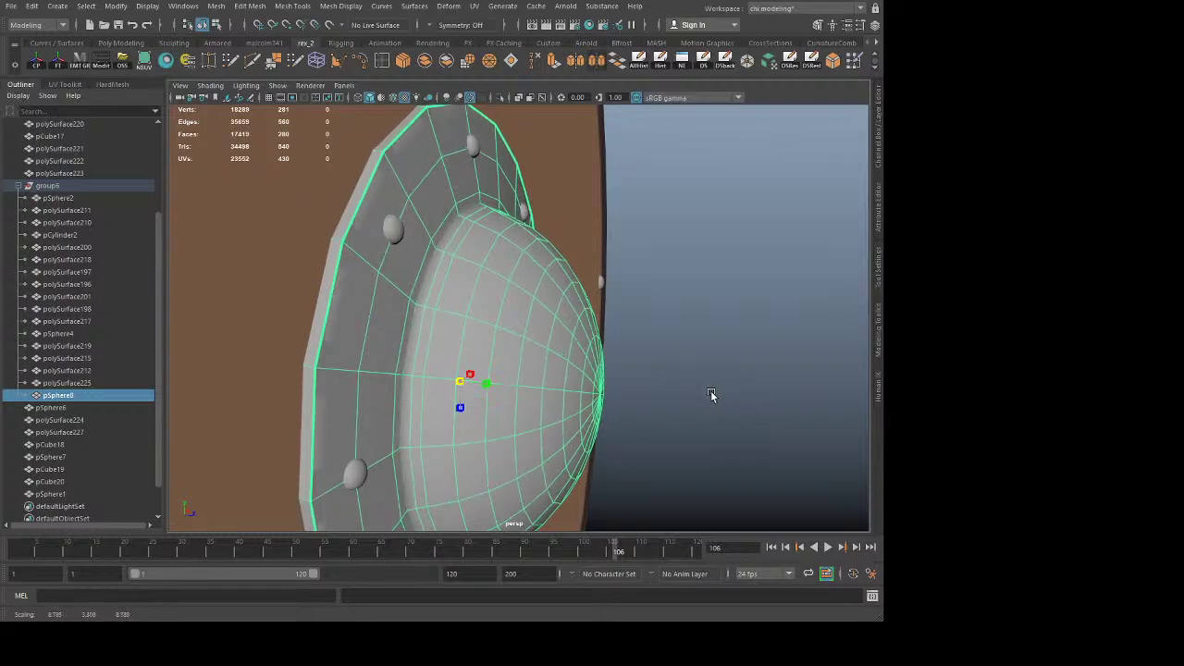
pyautogui.press('q')
pyautogui.click(718, 341)
pyautogui.click(461, 204)
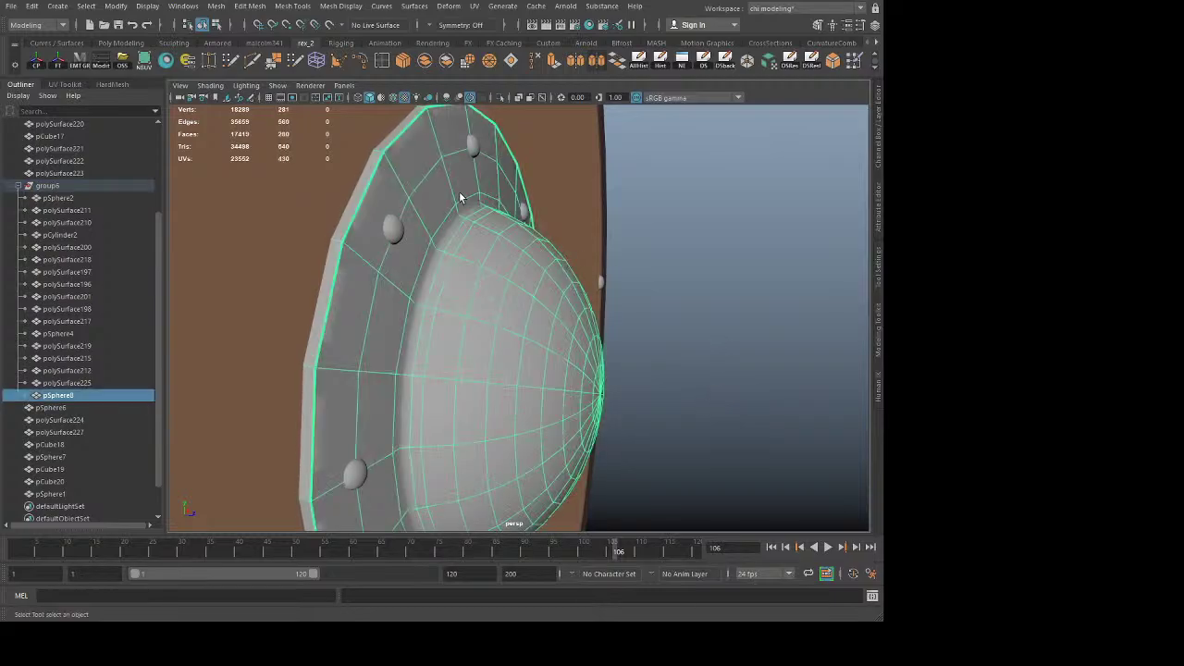
pyautogui.moveTo(454, 195); pyautogui.dragTo(463, 149, button='right')
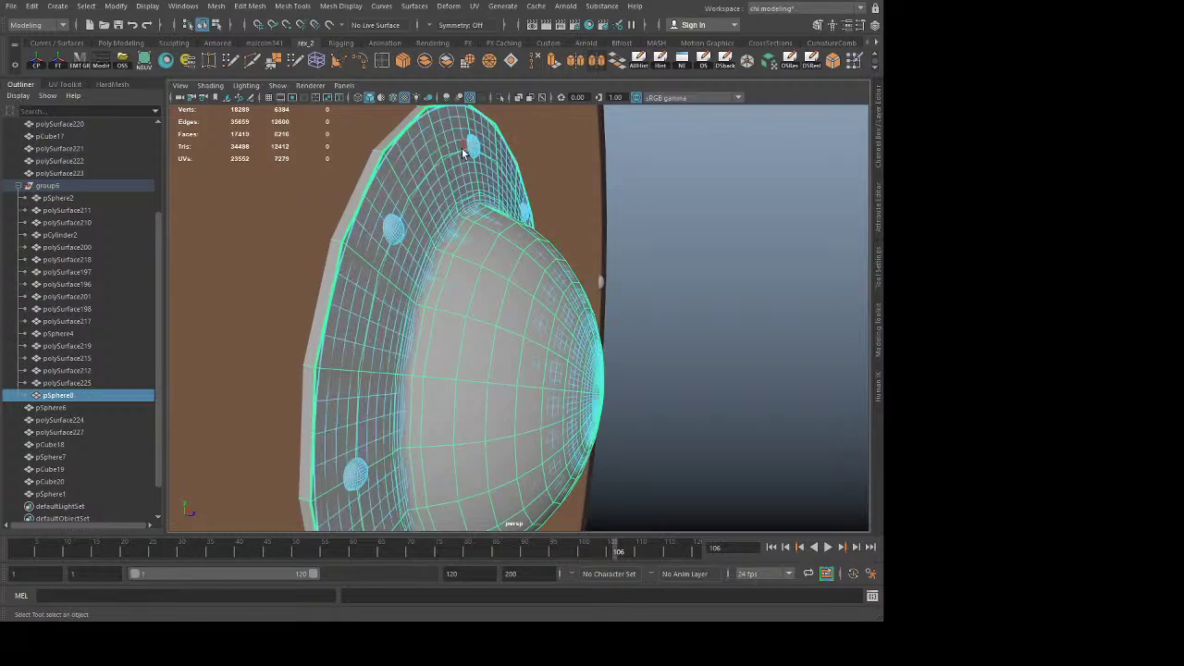
pyautogui.hotkey('ctrl', 'z')
# Step: Bevel the edge loop where the low-poly dome meets its flange with 2 segments, and adjust the bevel fraction
pyautogui.press('F10')
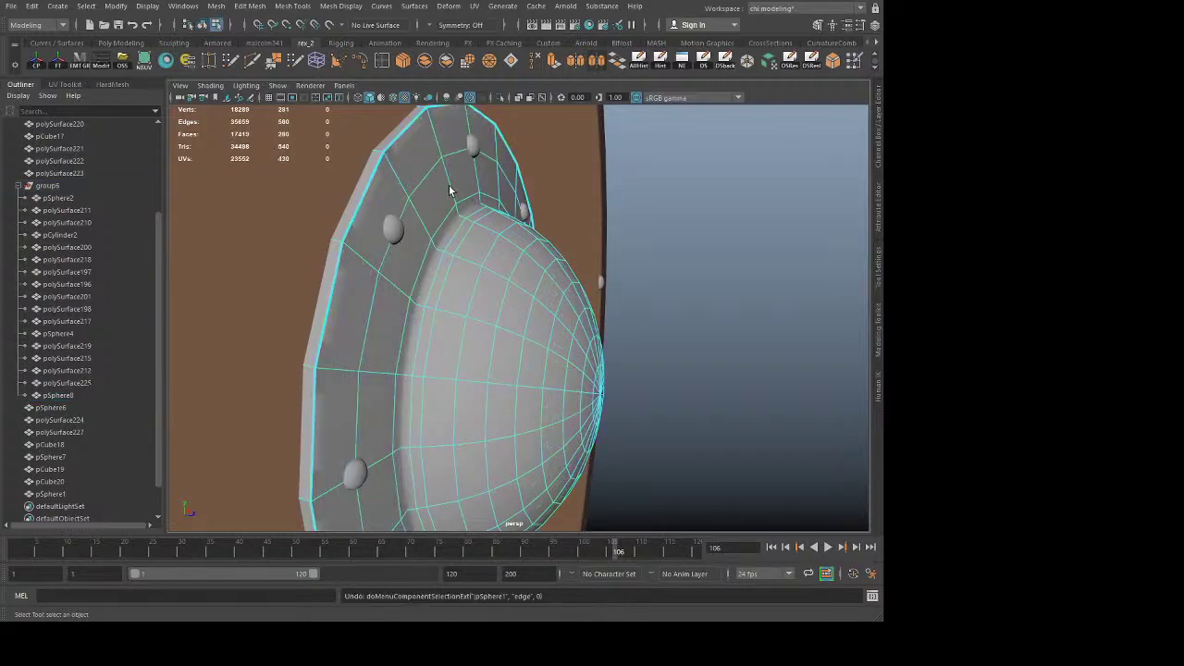
pyautogui.doubleClick(452, 222)
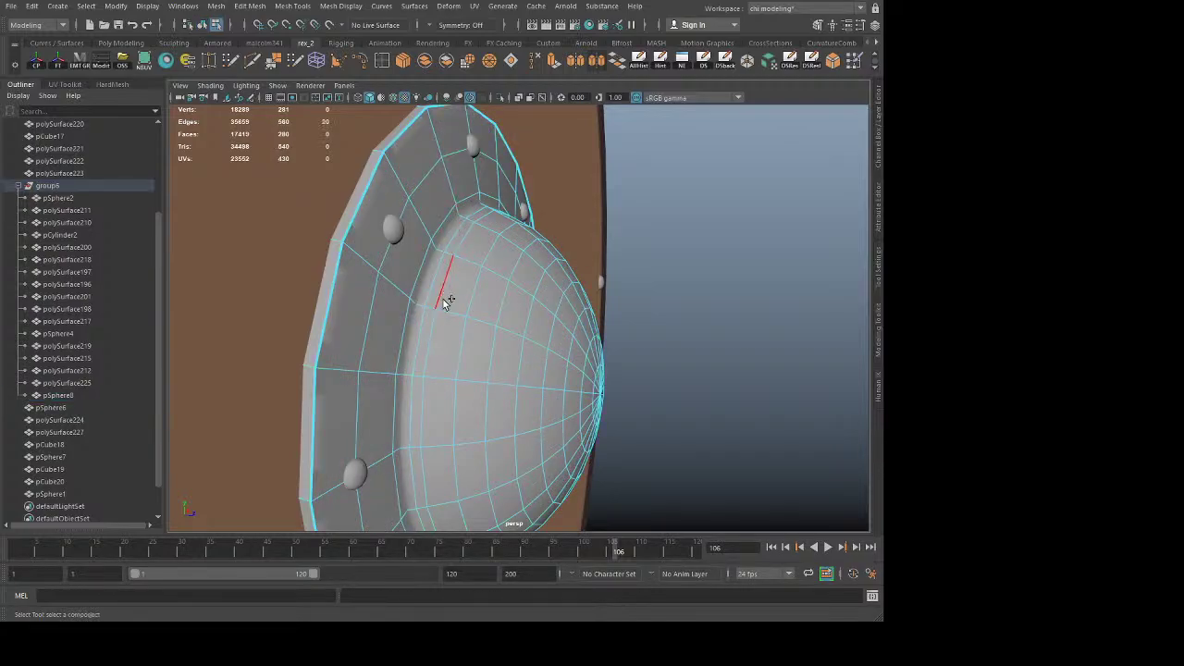
pyautogui.hotkey('ctrl', 'b')
pyautogui.keyDown('alt'); pyautogui.moveTo(484, 293); pyautogui.dragTo(512, 316); pyautogui.keyUp('alt')
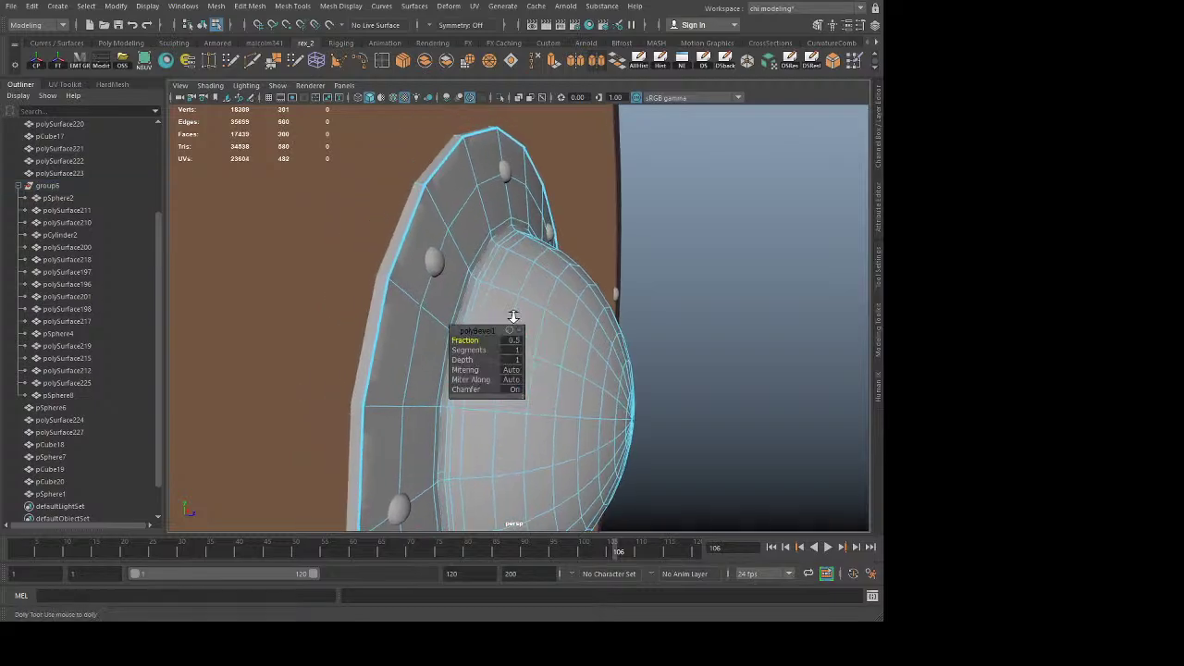
pyautogui.keyDown('alt'); pyautogui.moveTo(512, 315); pyautogui.dragTo(561, 360, button='right'); pyautogui.keyUp('alt')
pyautogui.moveTo(469, 350); pyautogui.dragTo(849, 410)
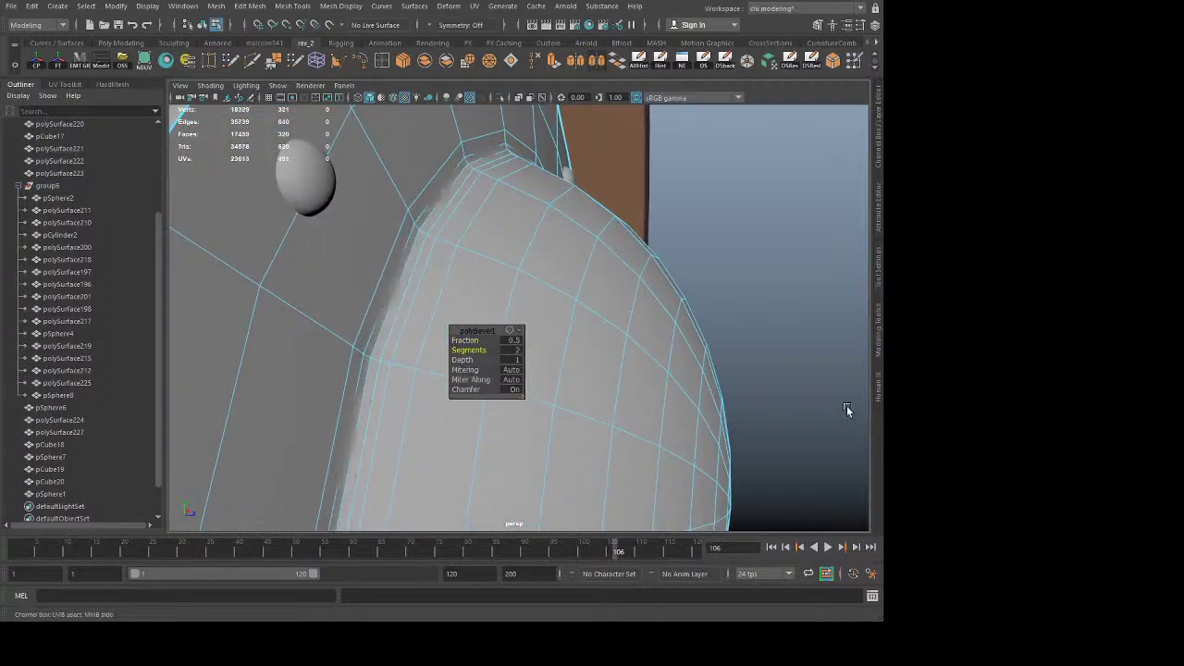
pyautogui.moveTo(477, 342); pyautogui.dragTo(877, 322)
pyautogui.moveTo(877, 321); pyautogui.dragTo(676, 330, button='middle')
pyautogui.press('q')
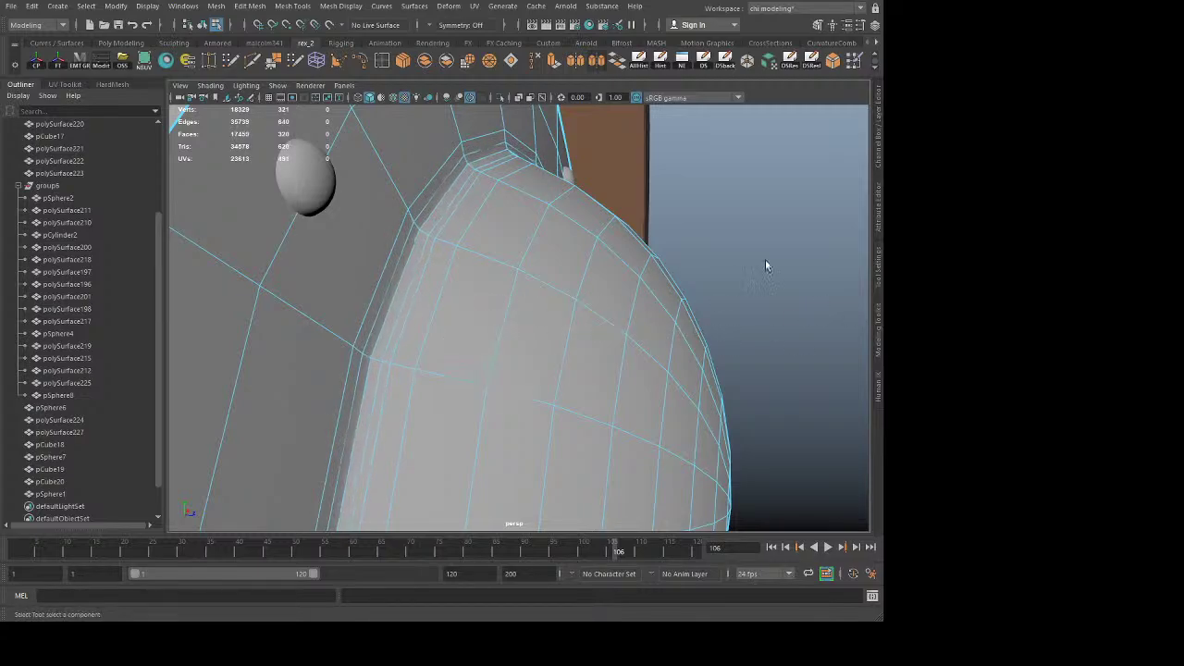
# Step: Assign the green material to the low-poly dome
pyautogui.click(538, 234)
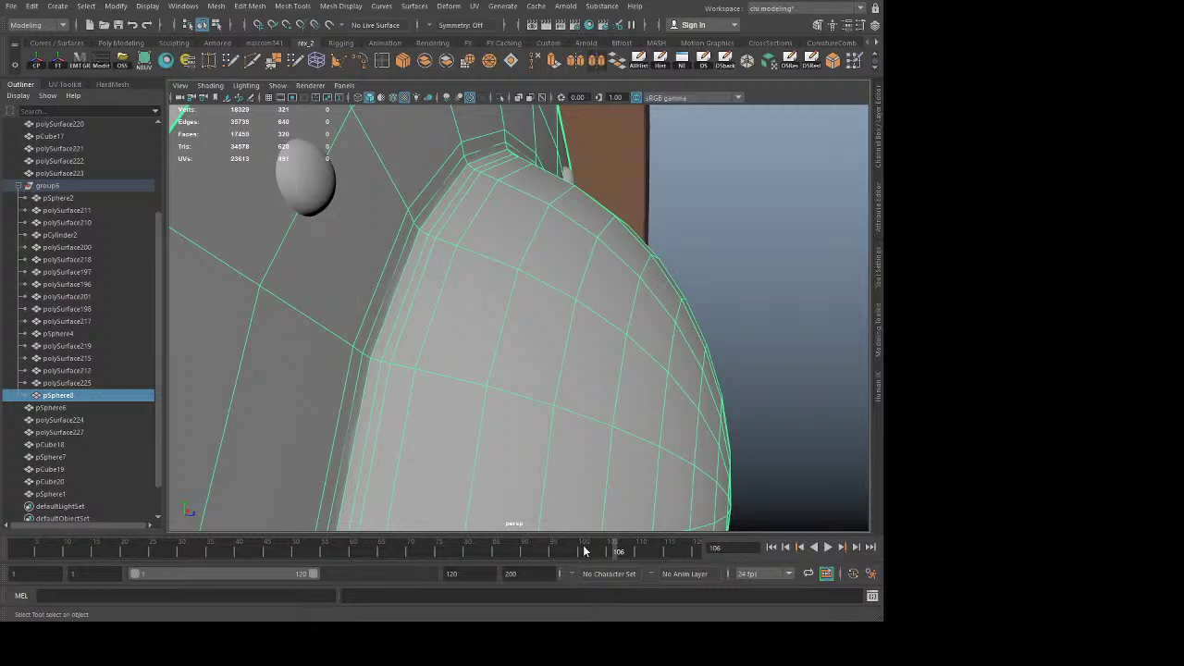
pyautogui.press('6')
pyautogui.click(712, 259)
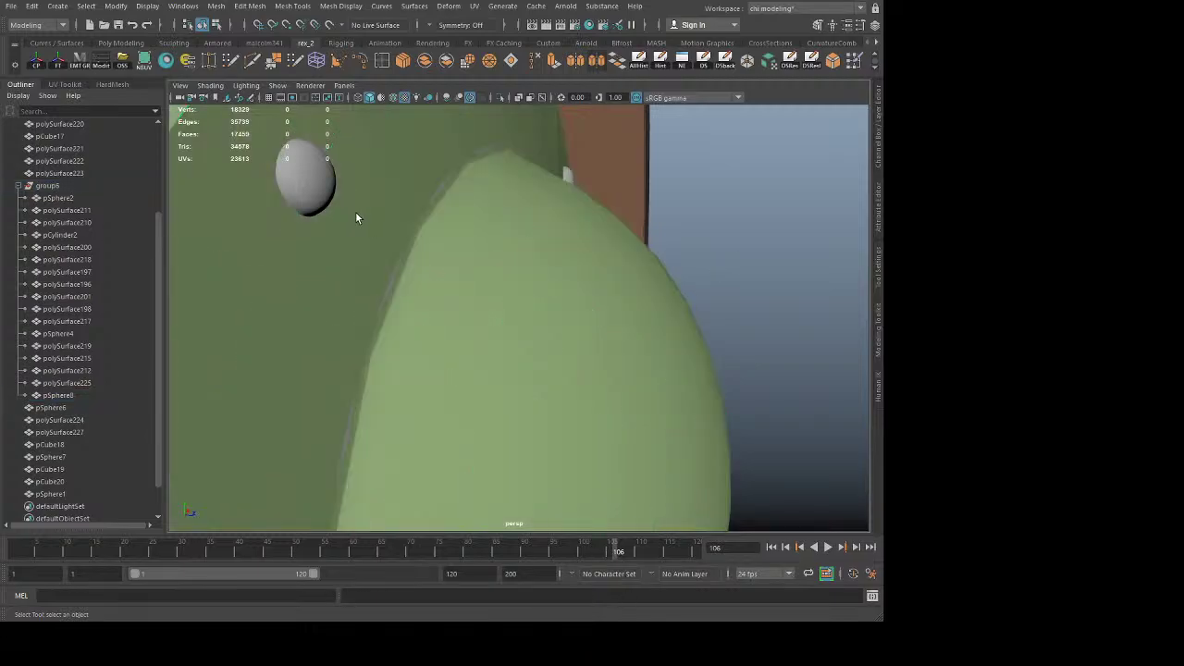
# Step: Assign the orange material to the high-poly riveted dome so the two overlapping domes have different colors
pyautogui.click(352, 213)
pyautogui.click(312, 194)
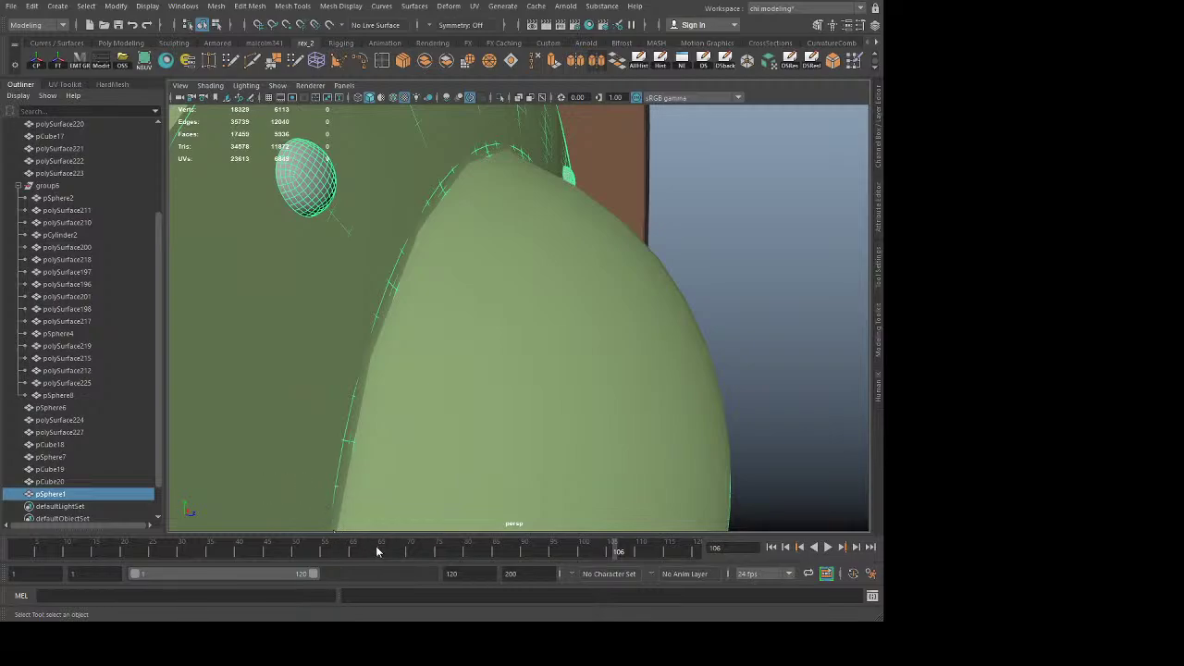
pyautogui.click(804, 261)
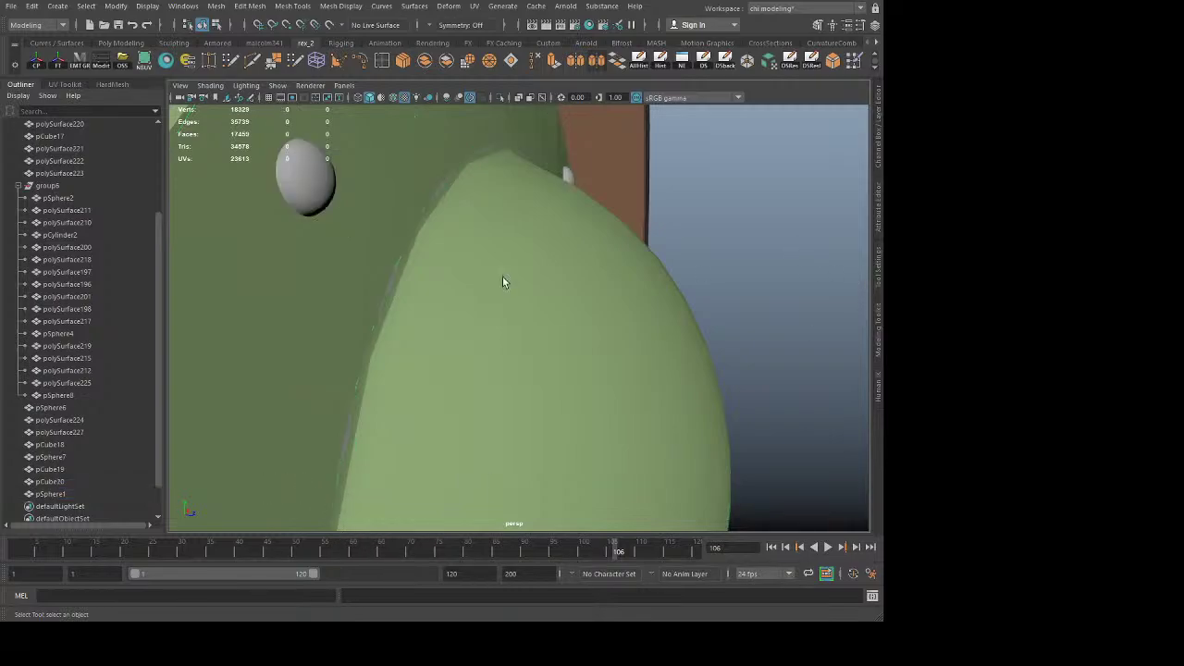
pyautogui.click(318, 198)
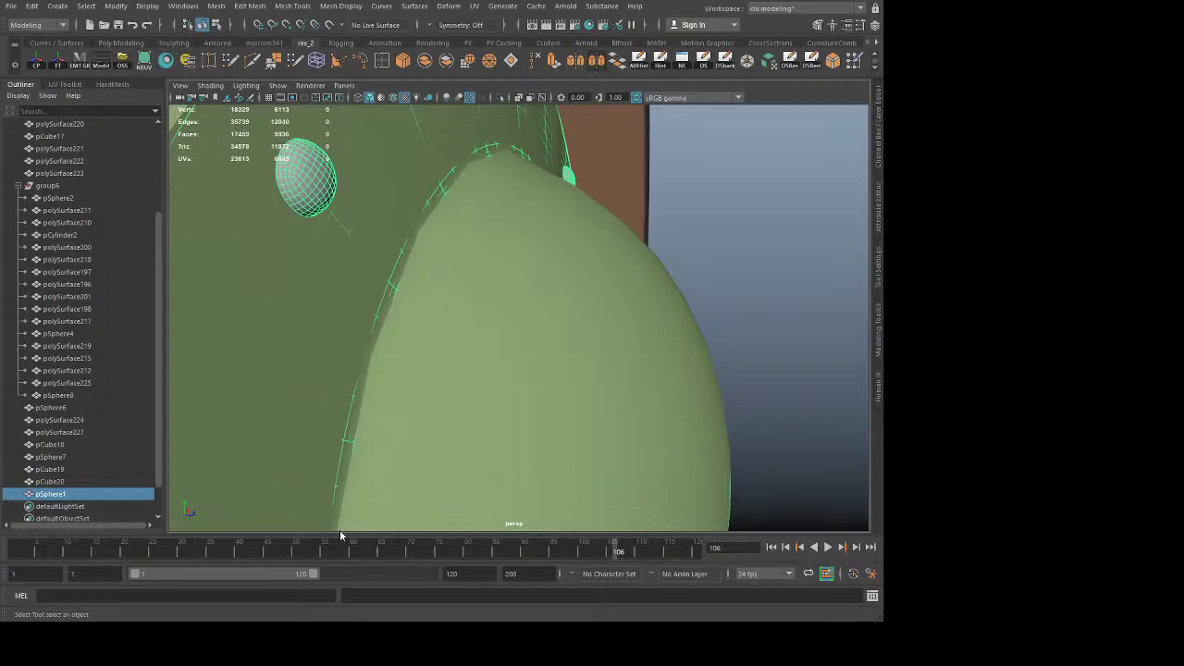
pyautogui.click(809, 263)
pyautogui.keyDown('alt'); pyautogui.moveTo(809, 262); pyautogui.dragTo(481, 343); pyautogui.keyUp('alt')
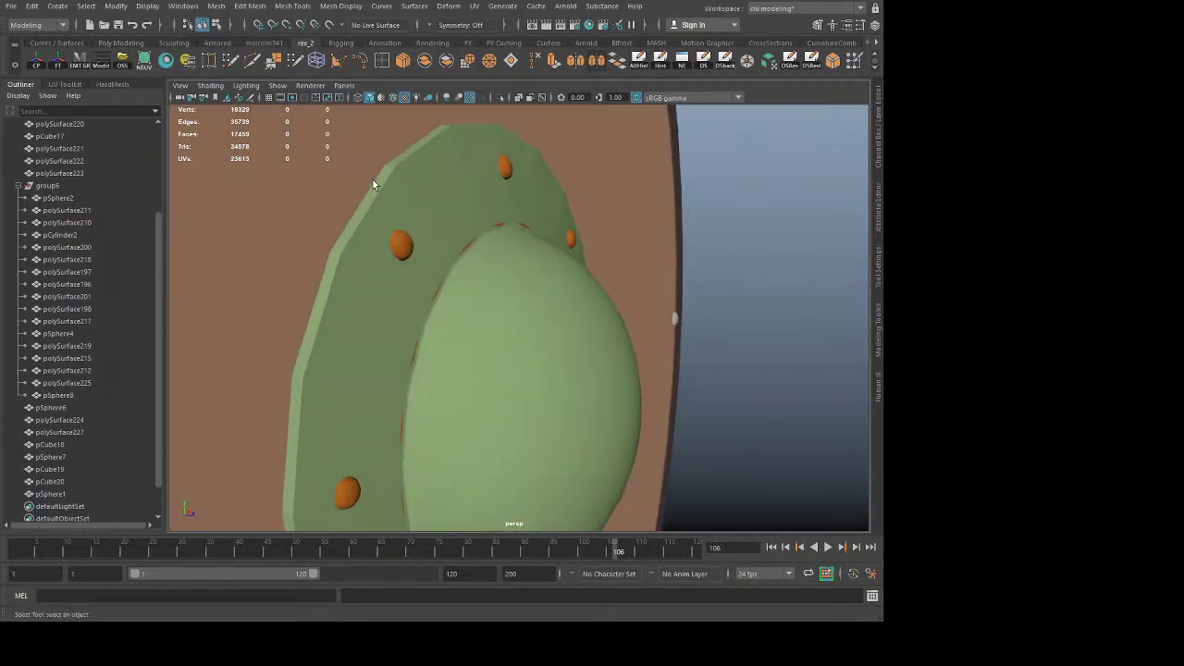
pyautogui.click(393, 172)
pyautogui.click(763, 338)
pyautogui.keyDown('alt'); pyautogui.moveTo(762, 337); pyautogui.dragTo(635, 362); pyautogui.keyUp('alt')
# Step: Repeat the last edge edit on successive edge loops around the low-poly dome, undo the last one, and return to object selection
pyautogui.click(543, 271)
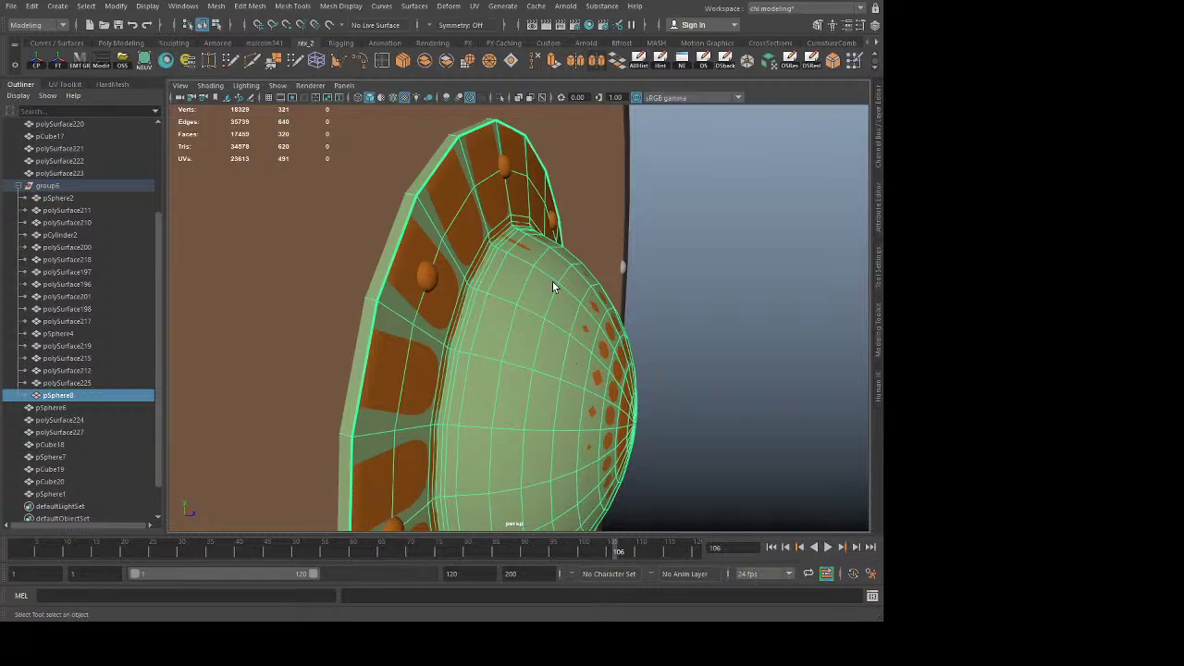
pyautogui.moveTo(553, 282); pyautogui.dragTo(536, 248, button='right')
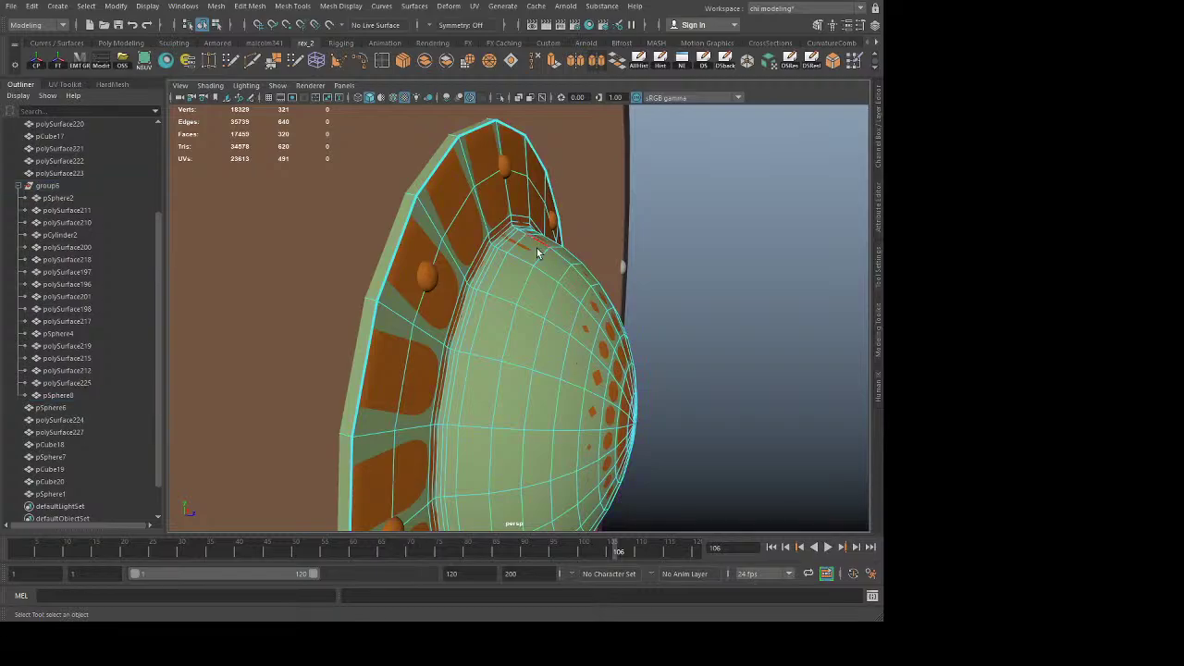
pyautogui.doubleClick(529, 269)
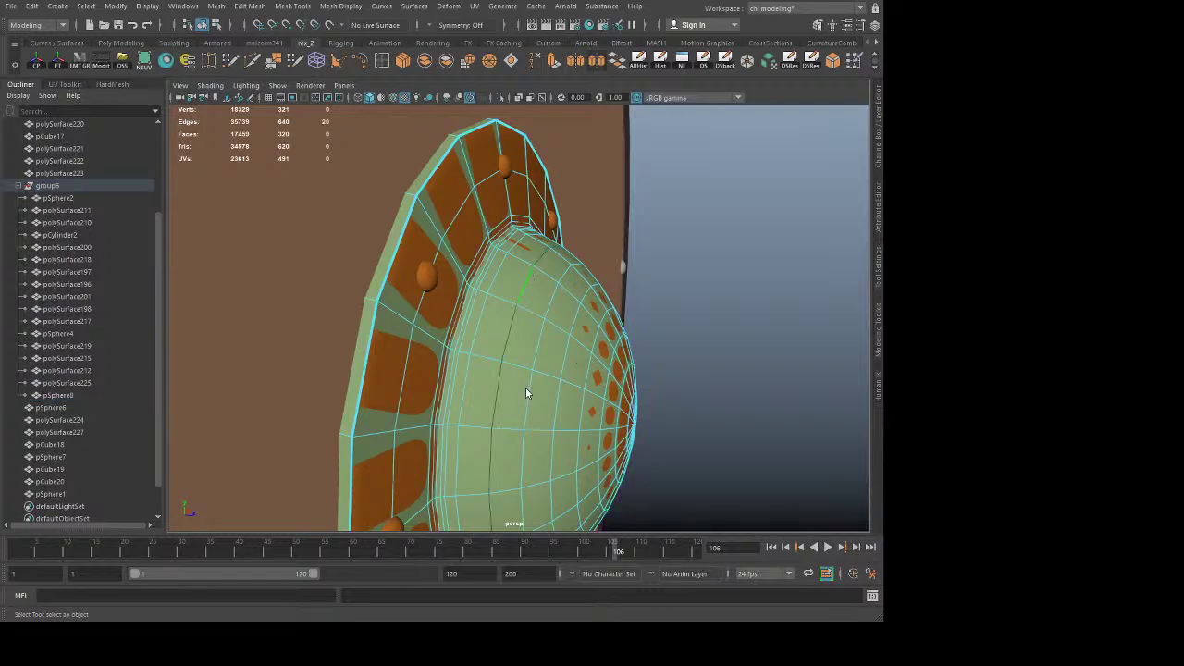
pyautogui.press('g')
pyautogui.doubleClick(554, 299)
pyautogui.press('g')
pyautogui.doubleClick(577, 326)
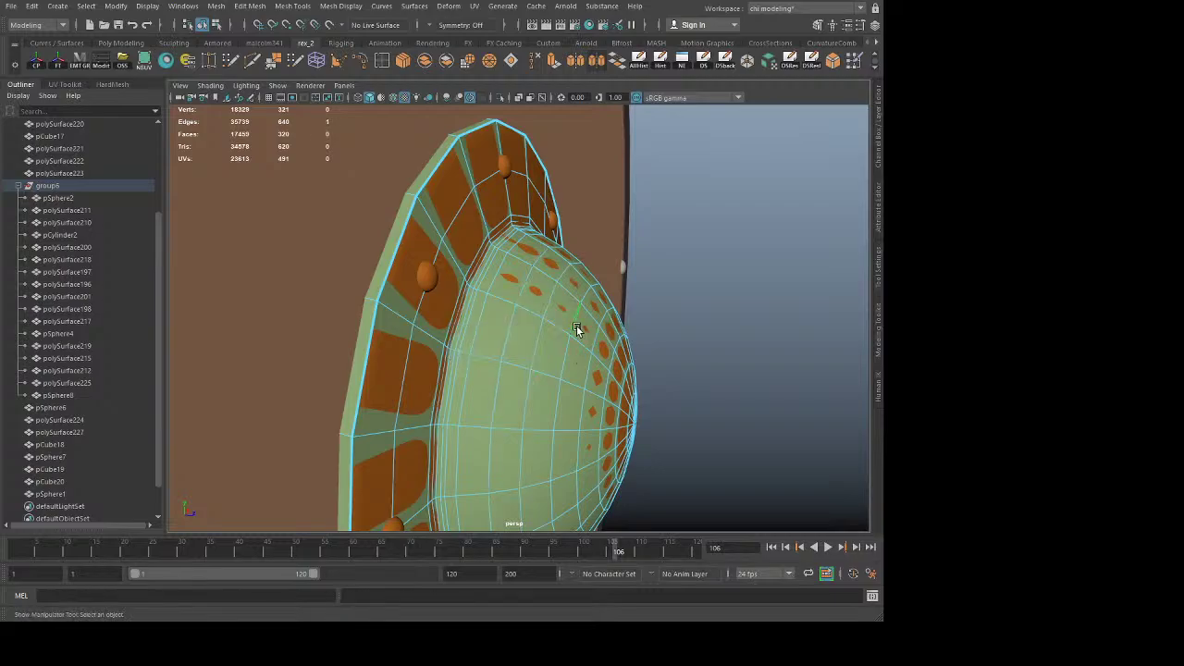
pyautogui.press('g')
pyautogui.click(725, 270)
pyautogui.hotkey('ctrl', 'z')
pyautogui.hotkey('ctrl', 'z')
pyautogui.hotkey('ctrl', 'z')
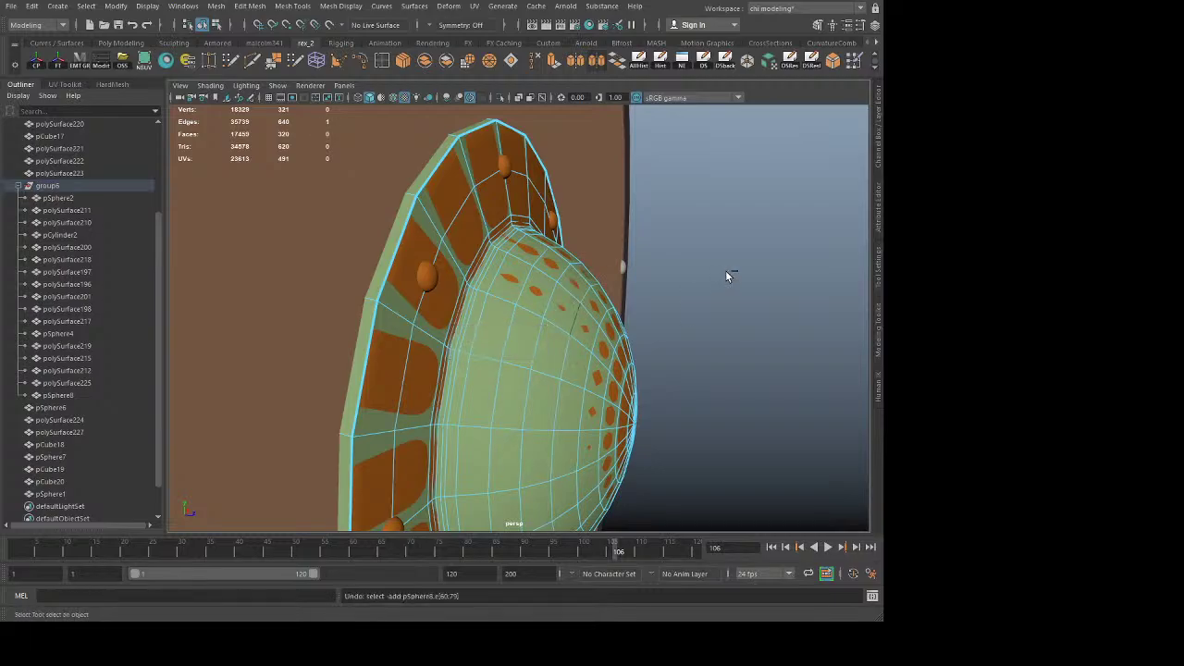
pyautogui.click(726, 272)
pyautogui.moveTo(534, 303); pyautogui.dragTo(638, 251, button='right')
pyautogui.click(732, 208)
# Step: Check the low-poly dome against the high-poly dome from several angles, and save the scene
pyautogui.scroll(-5, 642, 364)
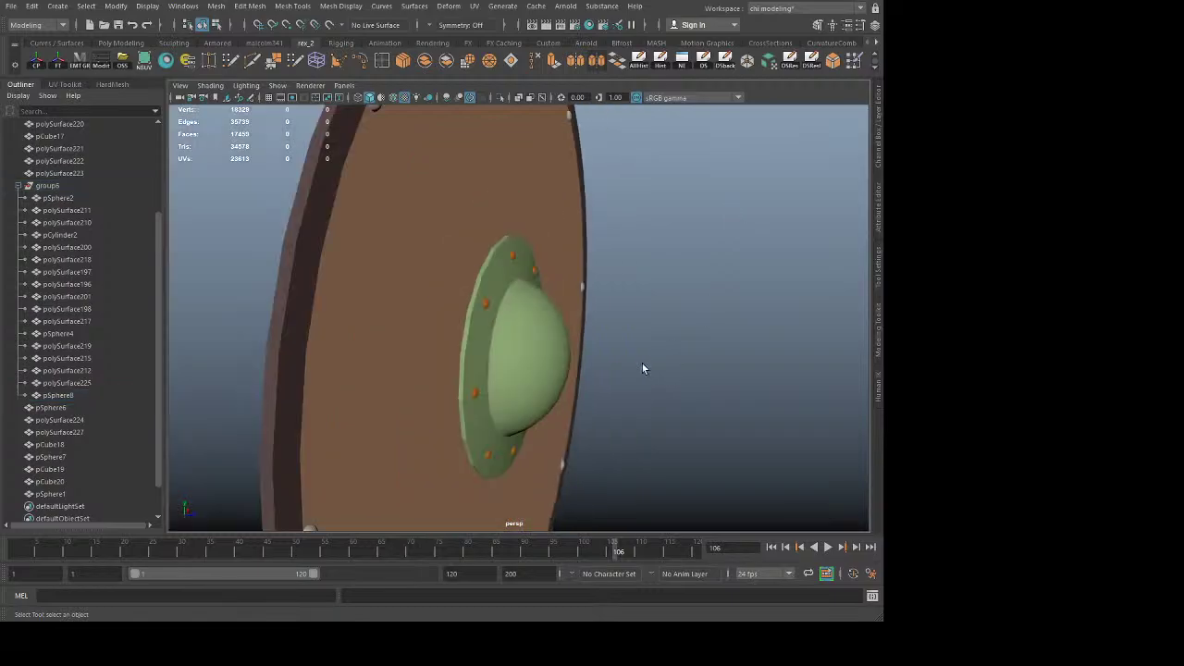
pyautogui.keyDown('alt'); pyautogui.moveTo(642, 363); pyautogui.dragTo(573, 357); pyautogui.keyUp('alt')
pyautogui.click(492, 312)
pyautogui.keyDown('alt'); pyautogui.moveTo(446, 351); pyautogui.dragTo(470, 361); pyautogui.keyUp('alt')
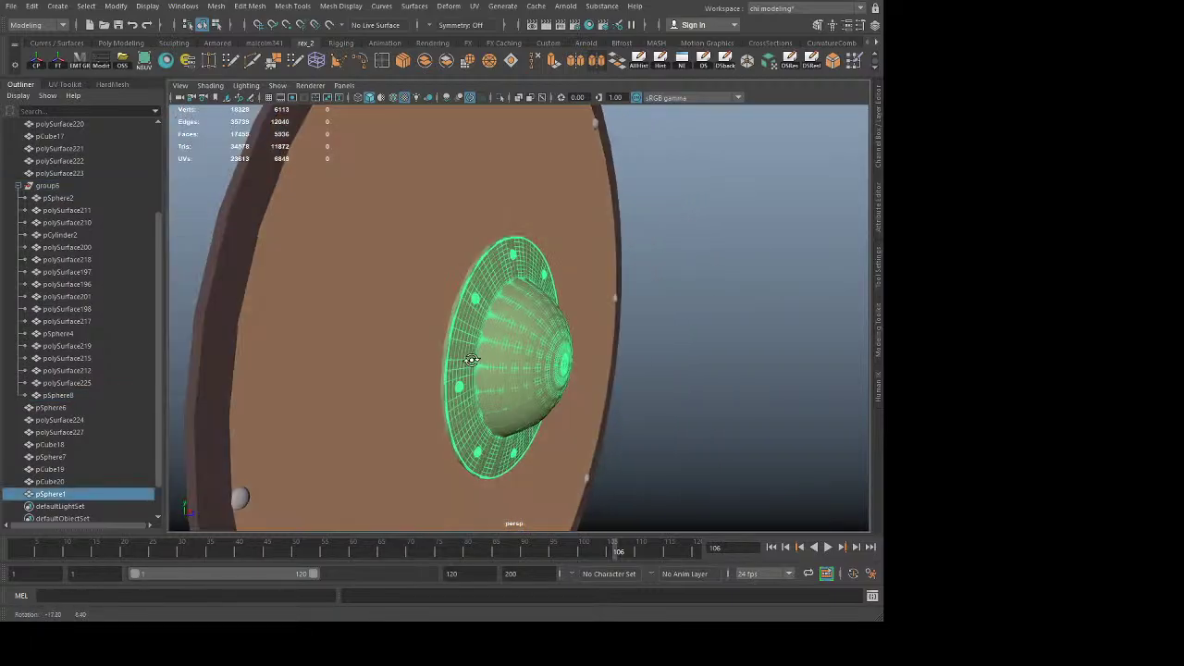
pyautogui.keyDown('alt'); pyautogui.moveTo(470, 361); pyautogui.dragTo(552, 349, button='right'); pyautogui.keyUp('alt')
pyautogui.click(510, 325)
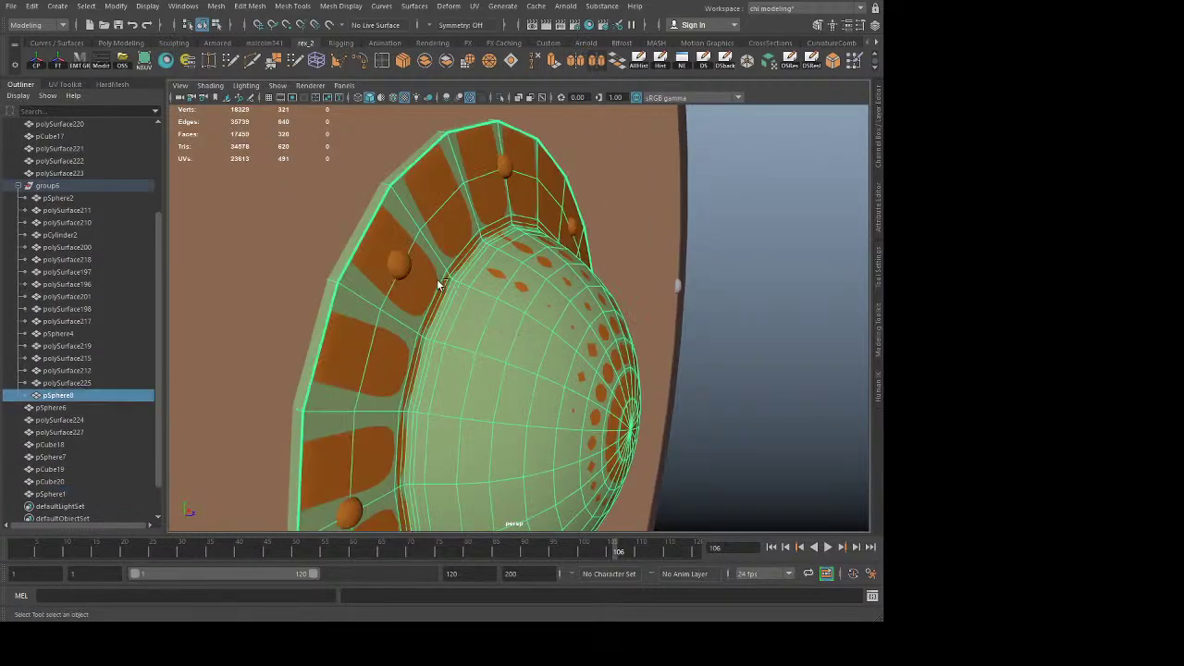
pyautogui.hotkey('ctrl', 's')
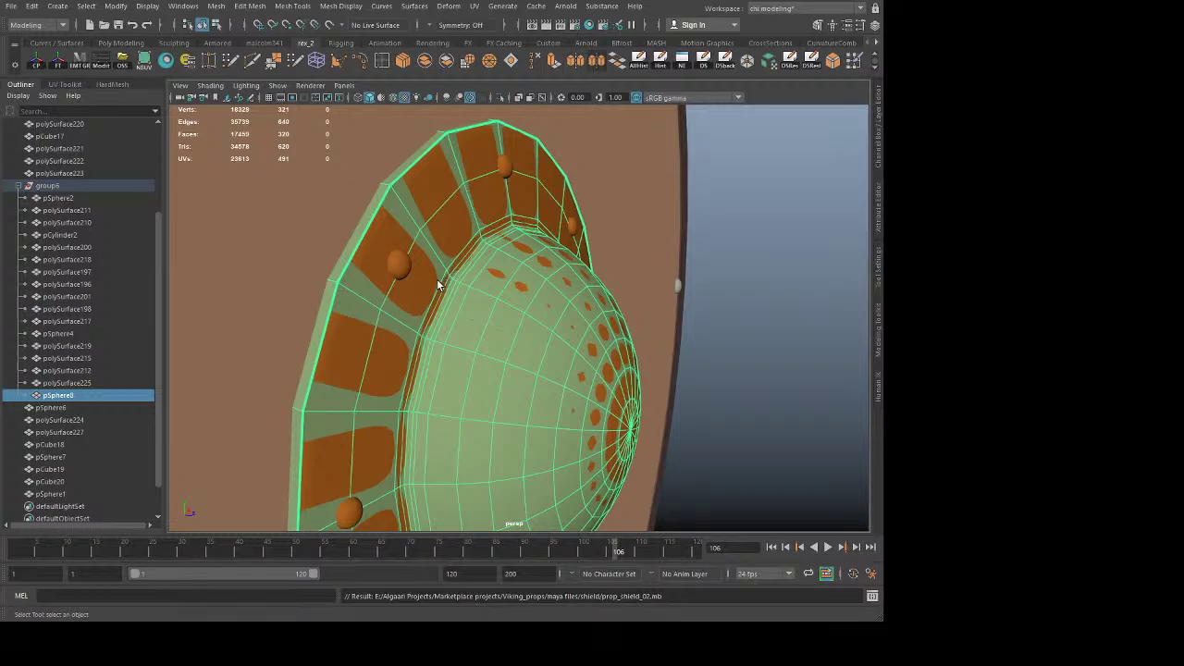
# Step: Duplicate the brown disc body behind the dome and isolate the copy
pyautogui.scroll(-6, 375, 319)
pyautogui.keyDown('alt'); pyautogui.moveTo(360, 311); pyautogui.dragTo(388, 259); pyautogui.keyUp('alt')
pyautogui.click(370, 307)
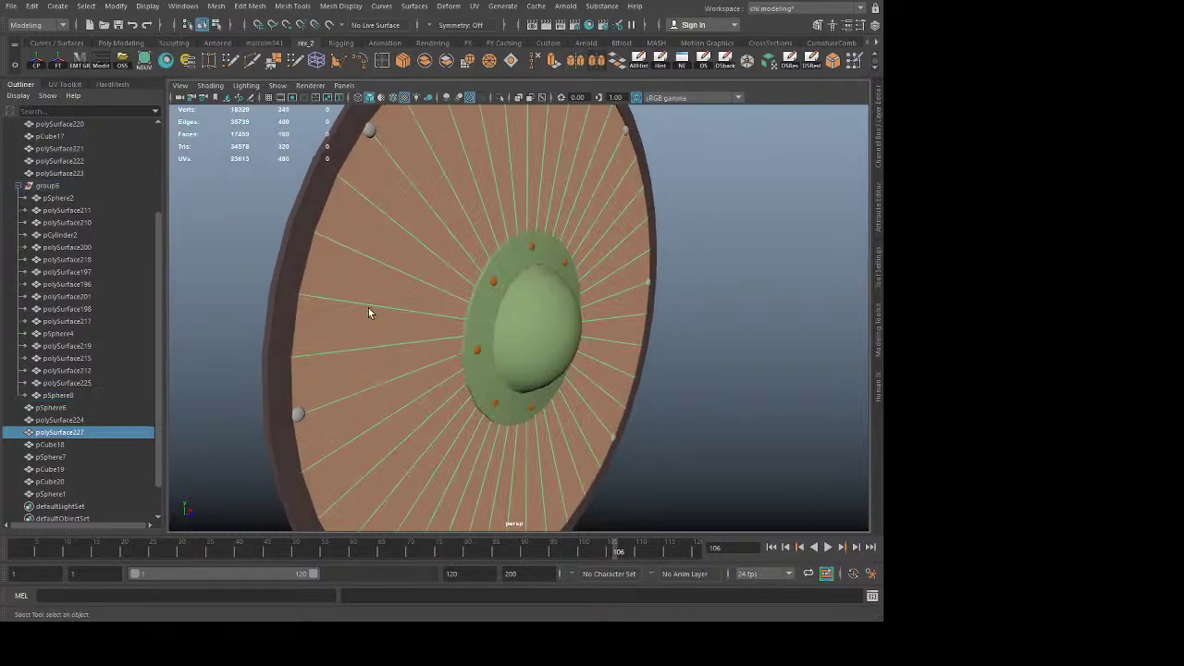
pyautogui.keyDown('alt'); pyautogui.moveTo(369, 309); pyautogui.dragTo(377, 347); pyautogui.keyUp('alt')
pyautogui.keyDown('alt'); pyautogui.moveTo(378, 347); pyautogui.dragTo(332, 357, button='right'); pyautogui.keyUp('alt')
pyautogui.keyDown('alt'); pyautogui.moveTo(332, 356); pyautogui.dragTo(452, 347); pyautogui.keyUp('alt')
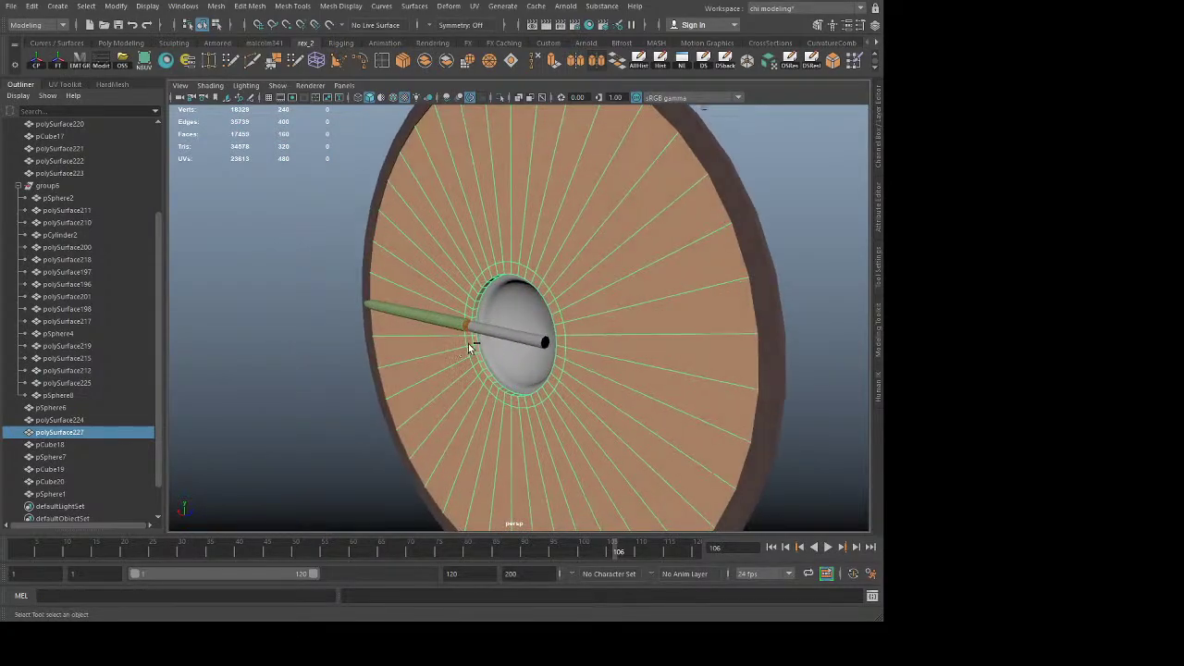
pyautogui.hotkey('ctrl', 'd')
pyautogui.keyDown('alt'); pyautogui.moveTo(489, 370); pyautogui.dragTo(483, 373); pyautogui.keyUp('alt')
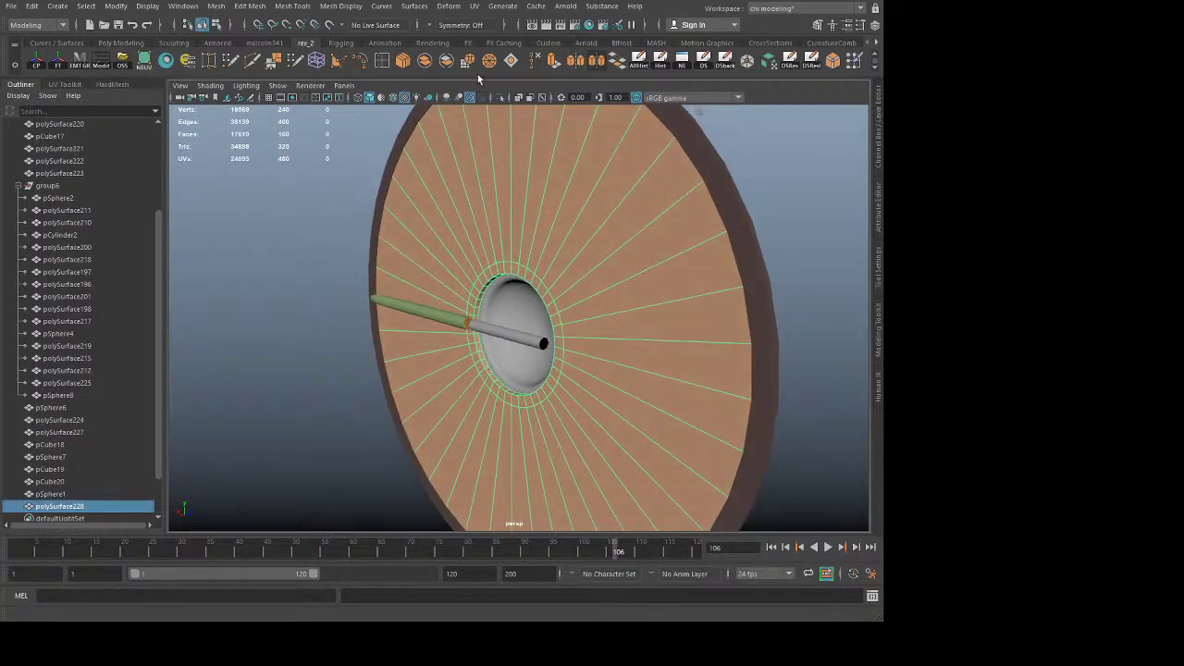
pyautogui.click(500, 97)
pyautogui.click(515, 360)
pyautogui.click(571, 308)
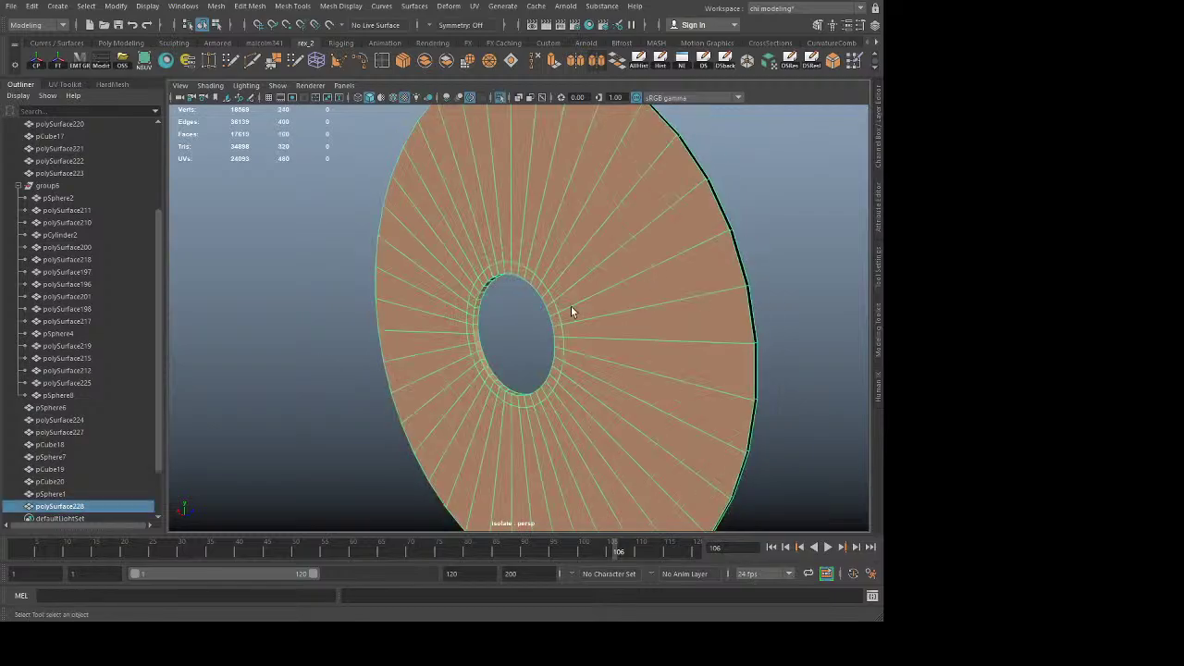
# Step: Try beveling the edge loop around the copied disc's center hole with 2 segments and a fraction of 0.043
pyautogui.scroll(6, 475, 357)
pyautogui.keyDown('alt'); pyautogui.moveTo(408, 372); pyautogui.dragTo(494, 335); pyautogui.keyUp('alt')
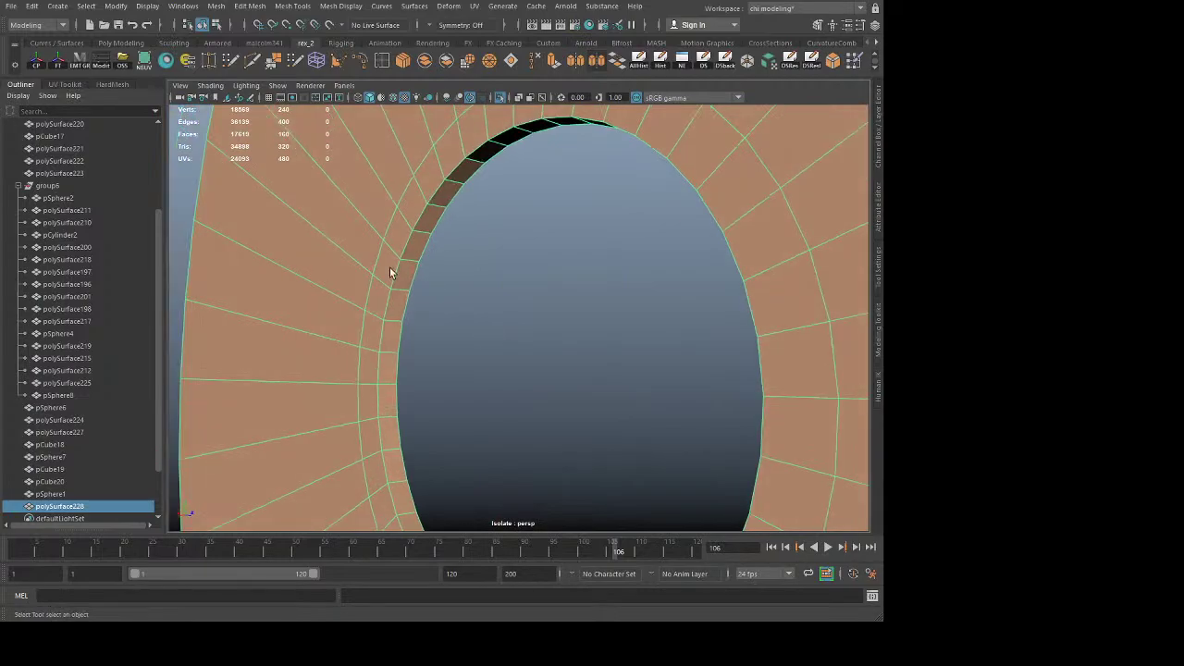
pyautogui.moveTo(397, 284); pyautogui.dragTo(385, 256, button='right')
pyautogui.doubleClick(386, 255)
pyautogui.doubleClick(389, 272)
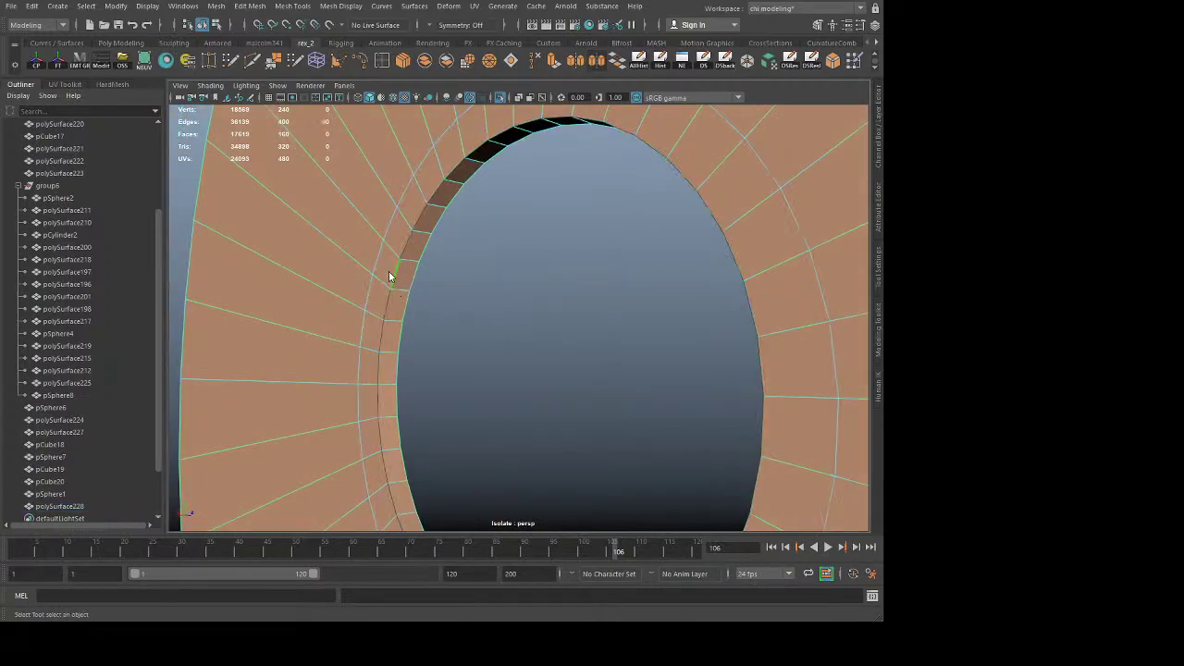
pyautogui.hotkey('ctrl', 'b')
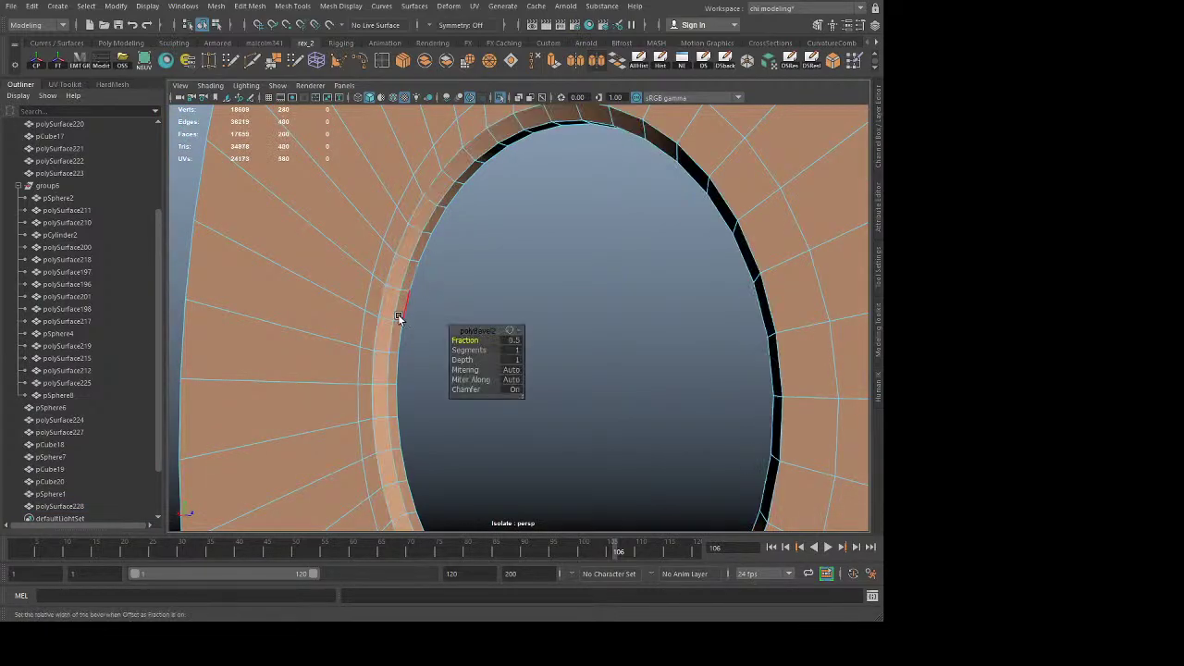
pyautogui.click(468, 349)
pyautogui.moveTo(332, 368); pyautogui.dragTo(879, 394, button='middle')
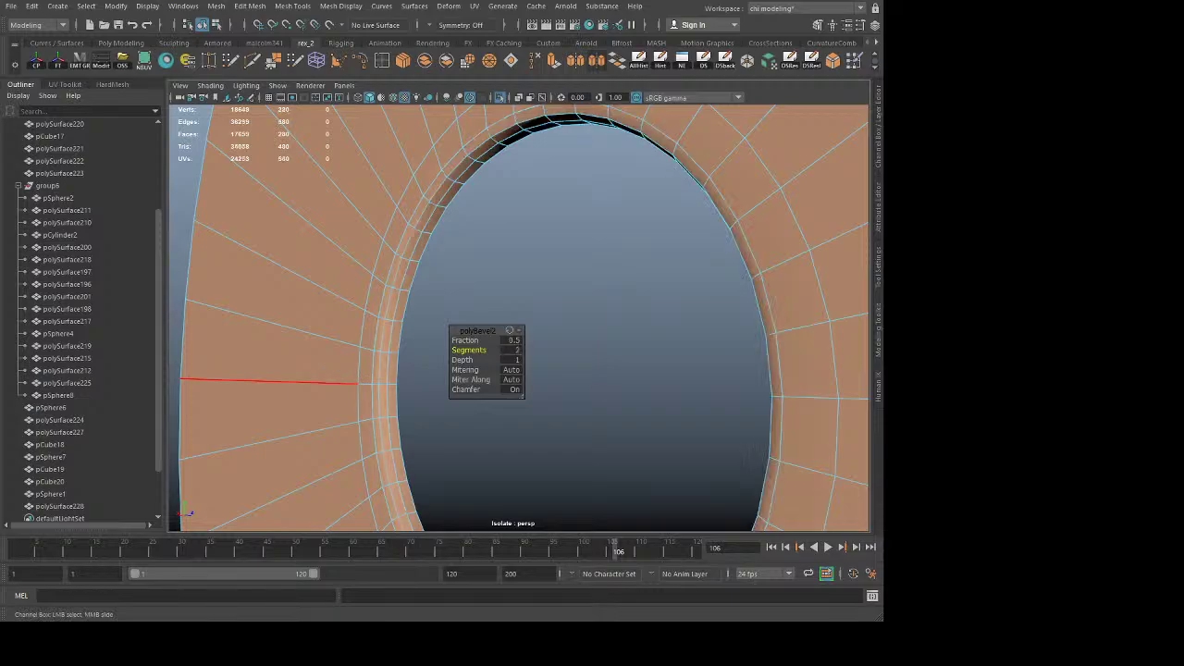
pyautogui.click(464, 341)
pyautogui.moveTo(462, 340); pyautogui.dragTo(370, 336, button='middle')
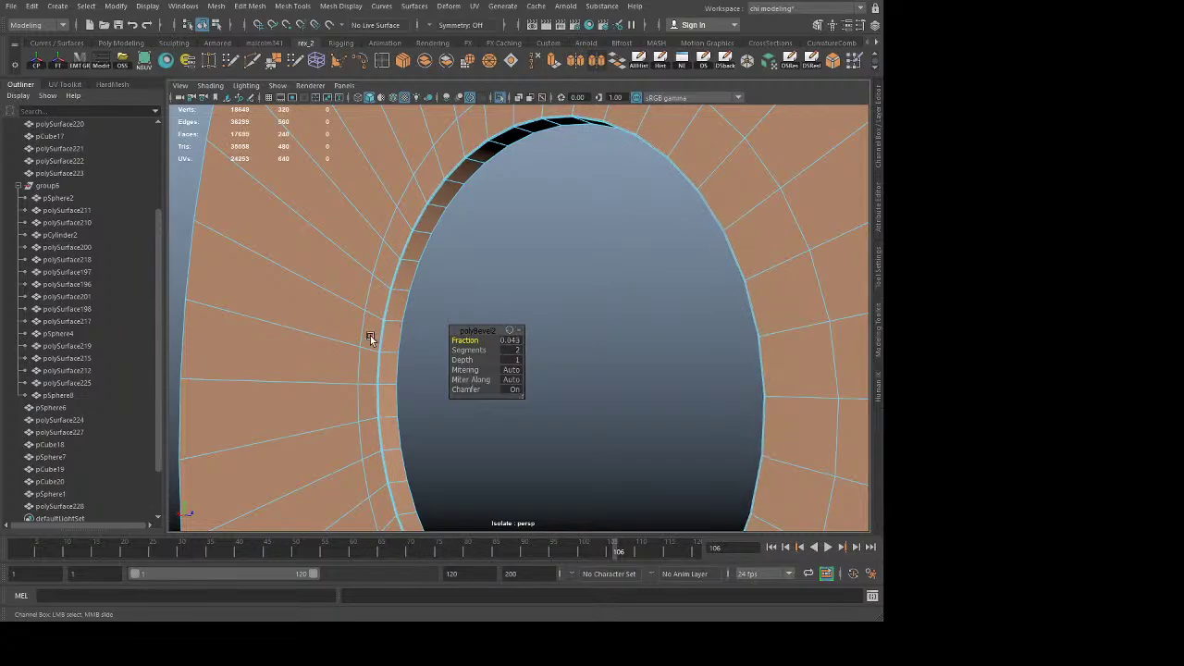
pyautogui.press('q')
pyautogui.moveTo(348, 250); pyautogui.dragTo(444, 196, button='right')
pyautogui.click(599, 186)
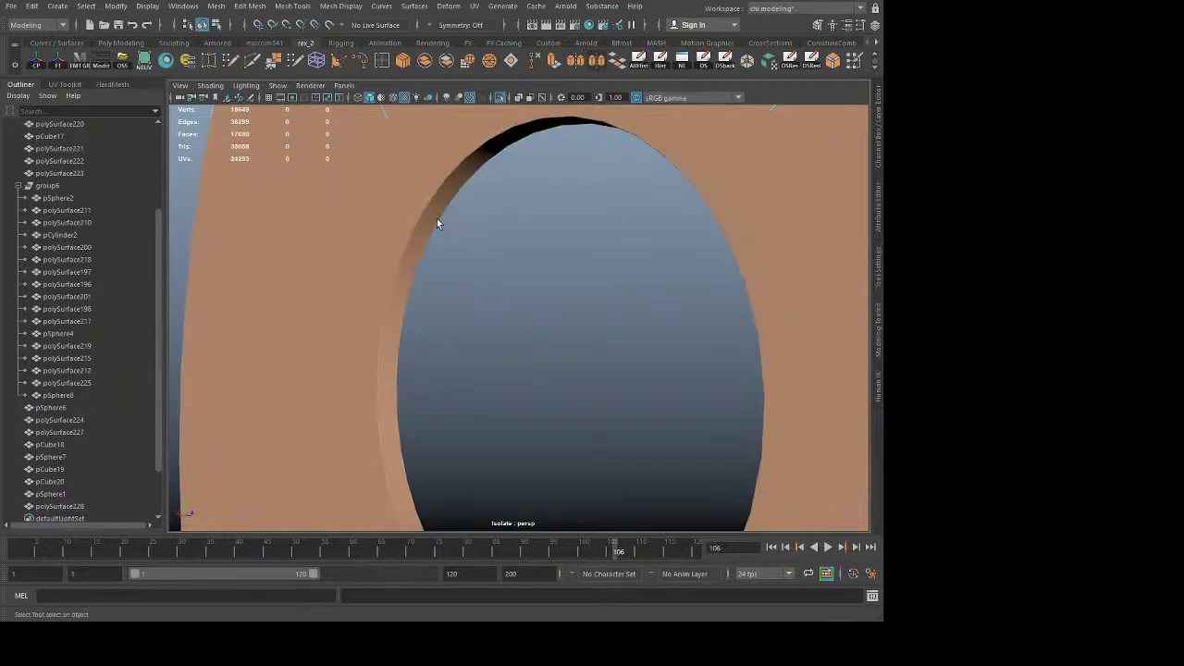
# Step: Undo the bevel on the copied disc's center hole
pyautogui.hotkey('ctrl', 'z')
pyautogui.hotkey('ctrl', 'z')
pyautogui.hotkey('ctrl', 'z')
pyautogui.hotkey('ctrl', 'z')
pyautogui.hotkey('ctrl', 'z')
pyautogui.hotkey('ctrl', 'z')
pyautogui.hotkey('ctrl', 'z')
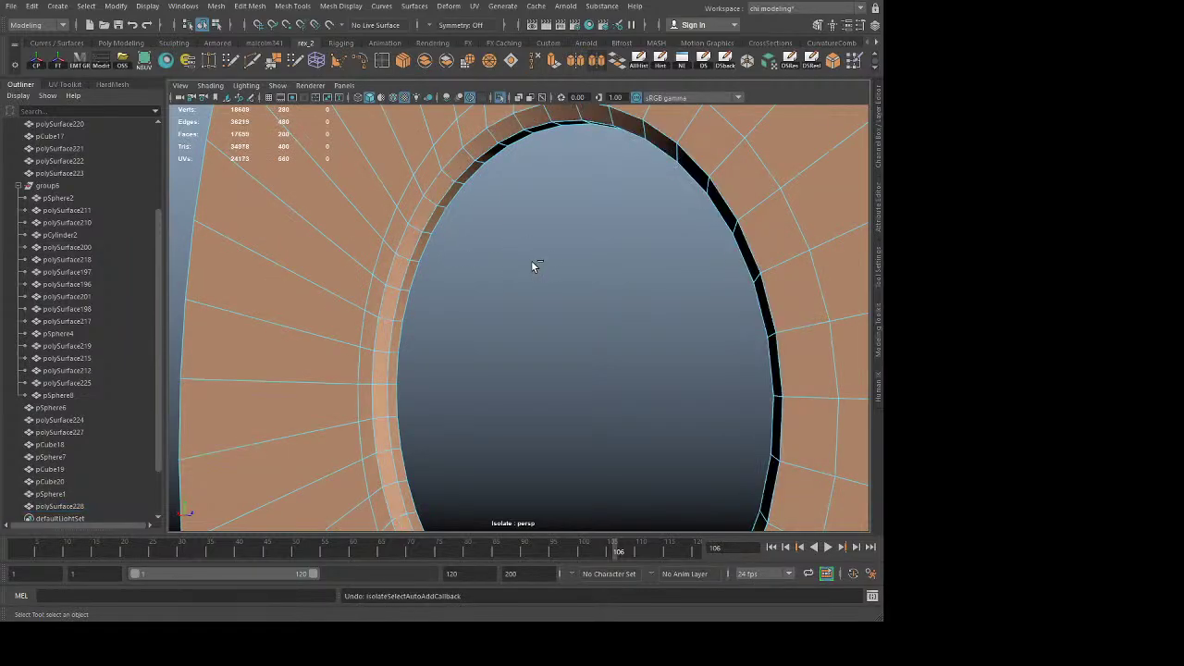
pyautogui.hotkey('ctrl', 'z')
# Step: Crease the edge loop around the rim of the copied disc's center hole, and reselect the disc as an object
pyautogui.doubleClick(409, 247)
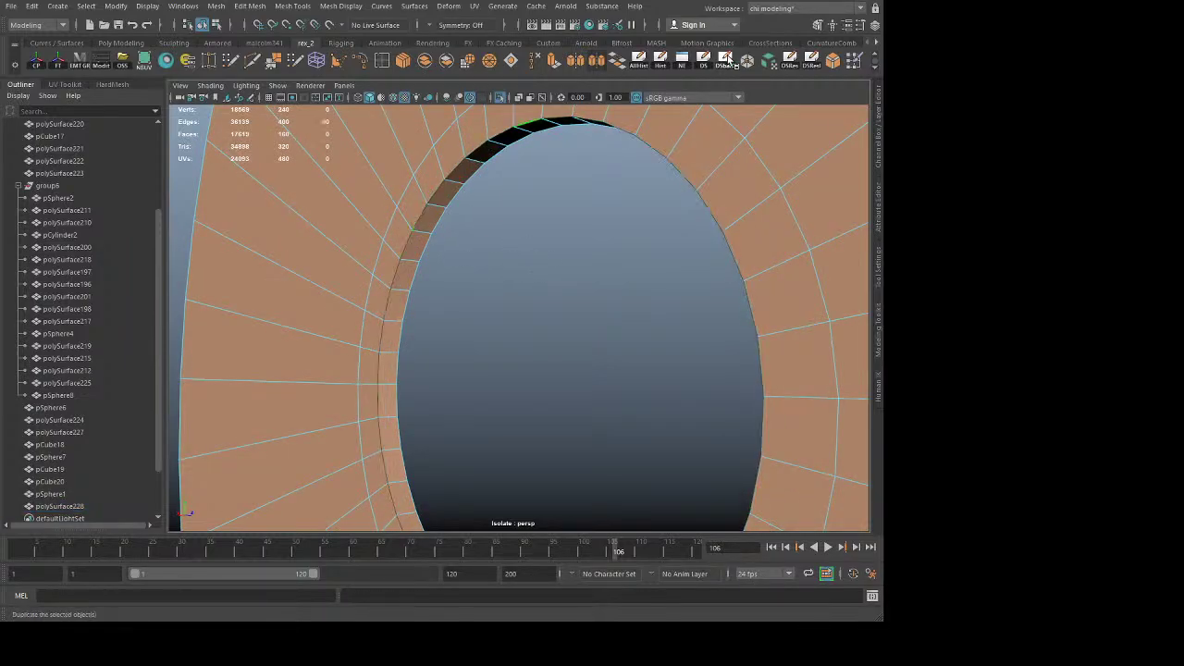
pyautogui.scroll(-1, 833, 60)
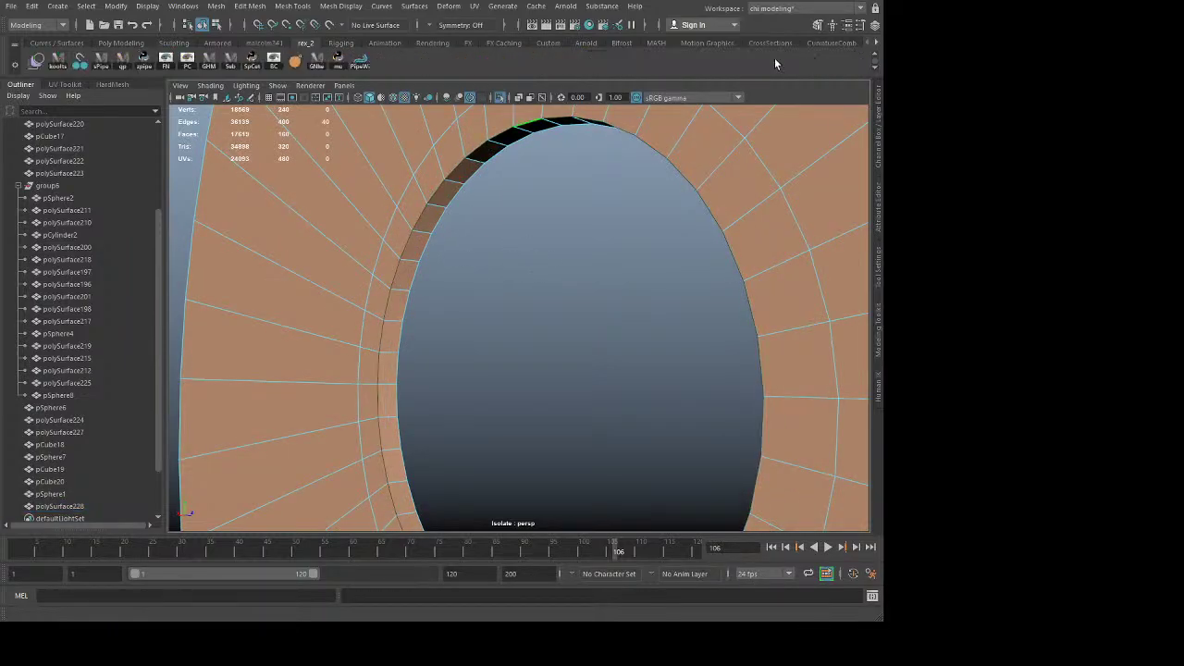
pyautogui.click(294, 63)
pyautogui.moveTo(251, 325); pyautogui.dragTo(666, 394, button='middle')
pyautogui.press('q')
pyautogui.click(482, 301)
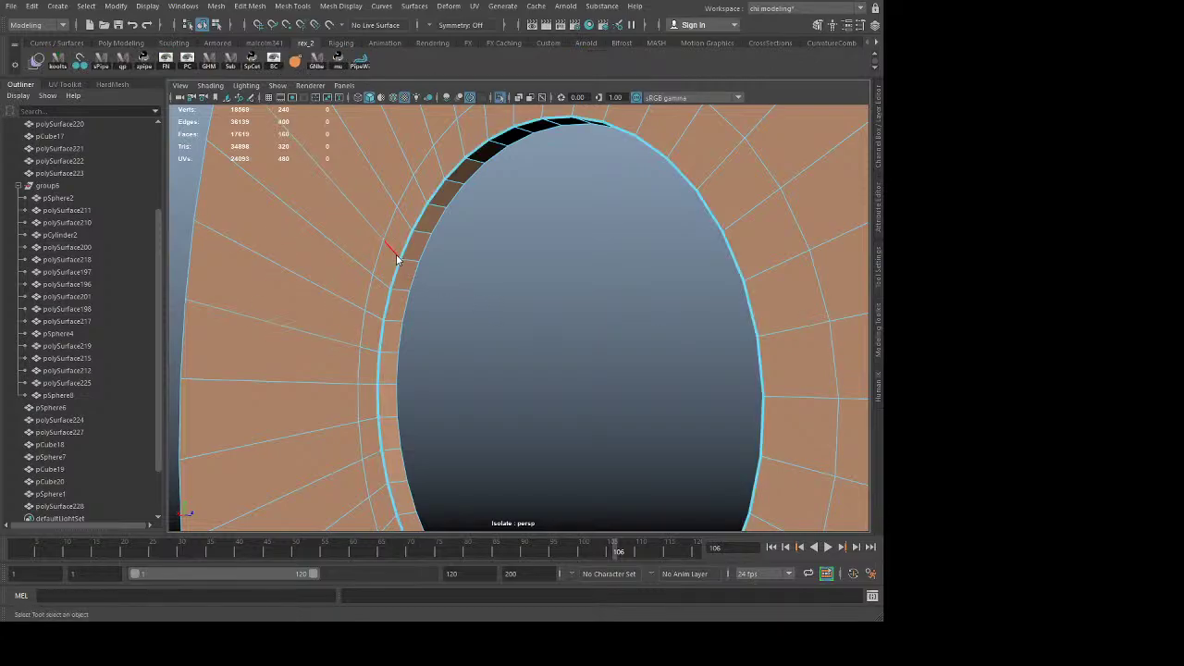
pyautogui.moveTo(397, 258); pyautogui.dragTo(467, 212, button='right')
pyautogui.click(508, 245)
pyautogui.click(397, 223)
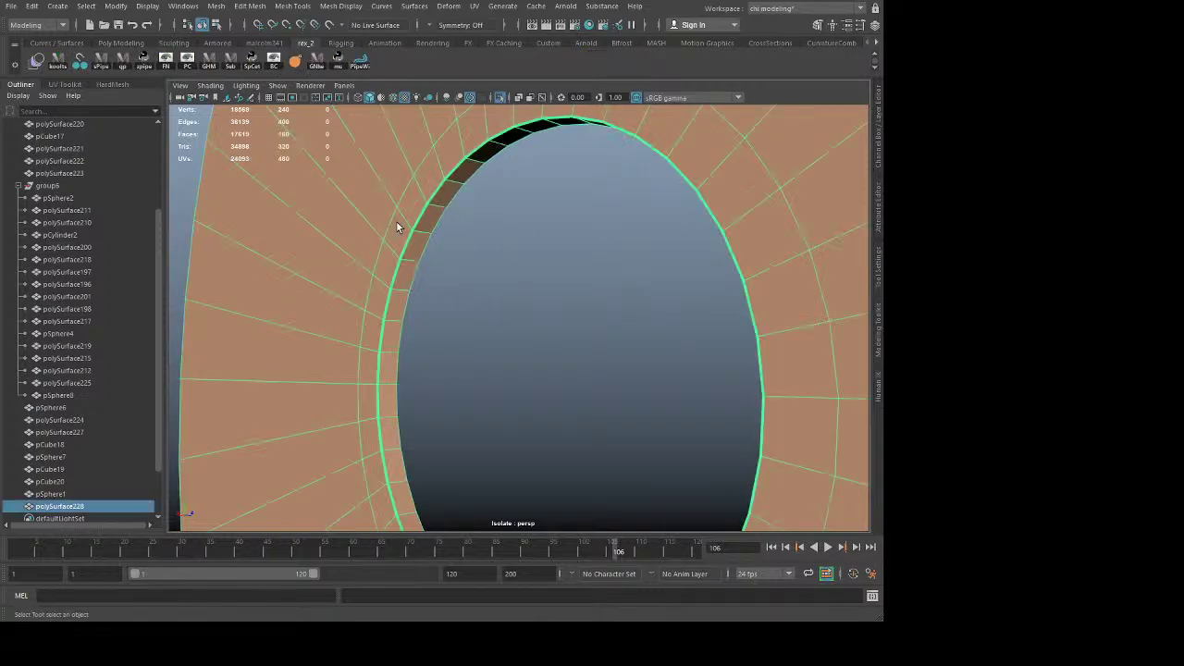
# Step: Inspect the creased disc copy with isolation toggled and in smooth preview, and return it to the unsmoothed display
pyautogui.click(502, 98)
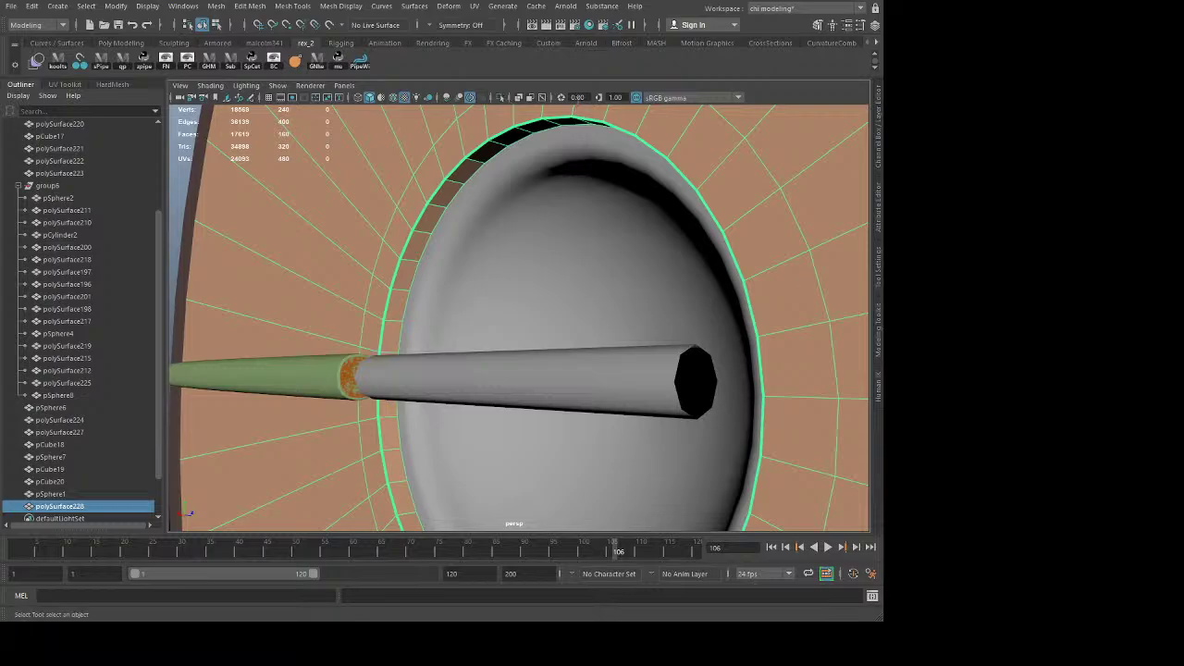
pyautogui.click(501, 97)
pyautogui.click(505, 302)
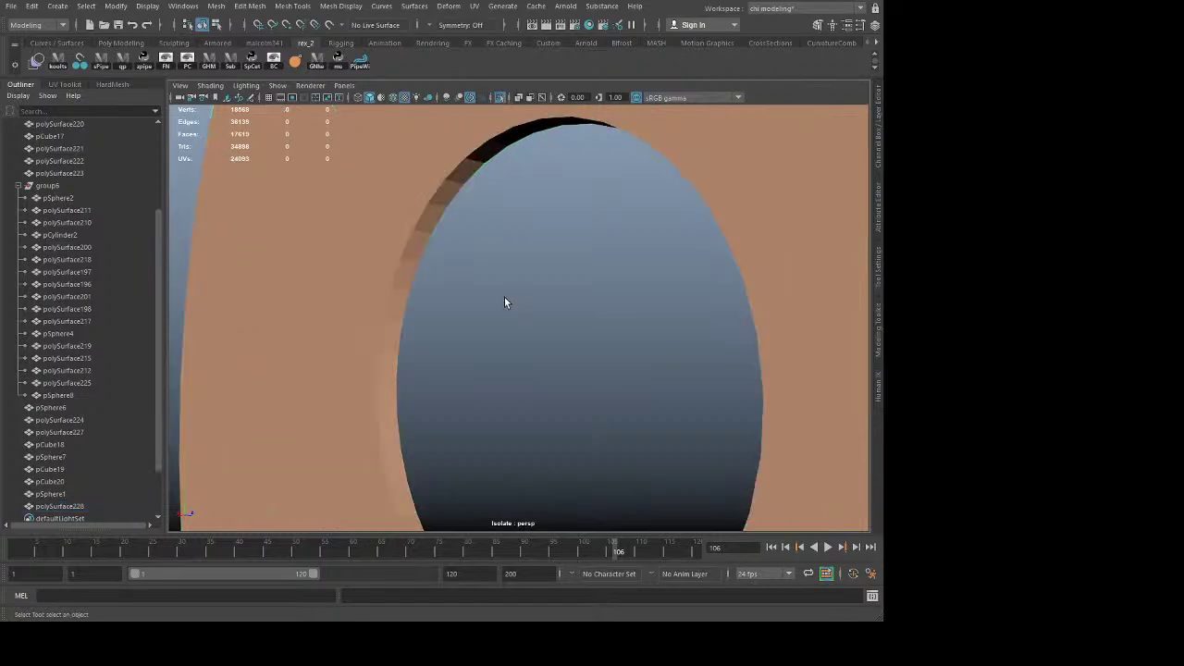
pyautogui.click(394, 291)
pyautogui.click(465, 328)
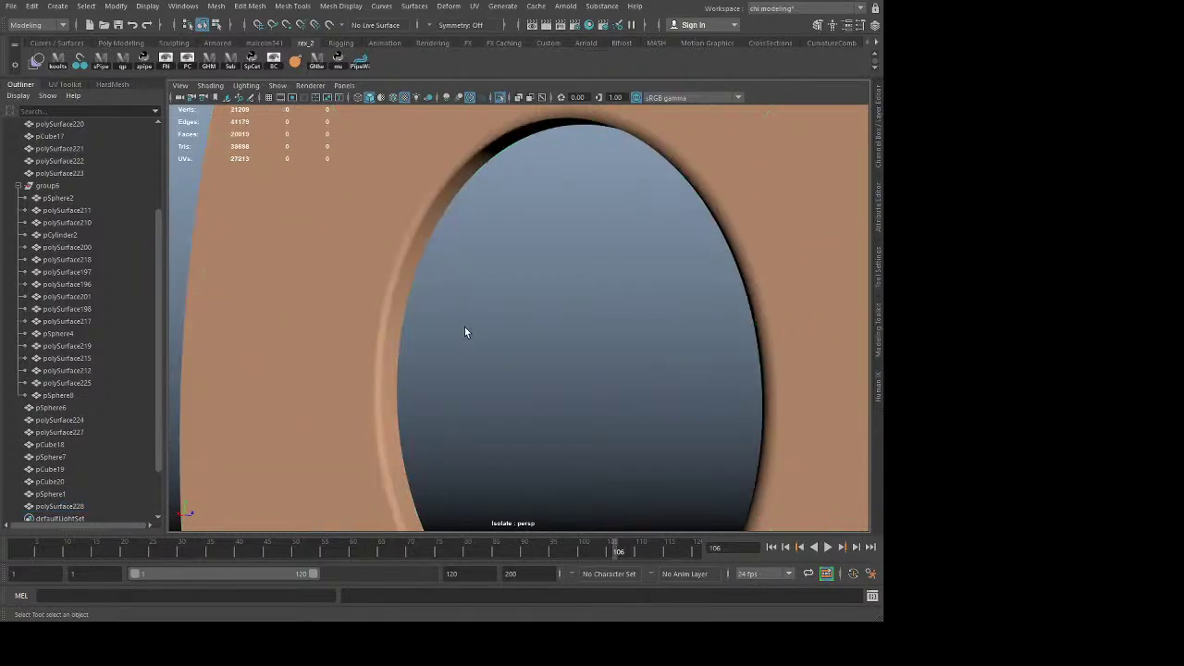
pyautogui.click(388, 290)
pyautogui.press('1')
pyautogui.scroll(-5, 394, 296)
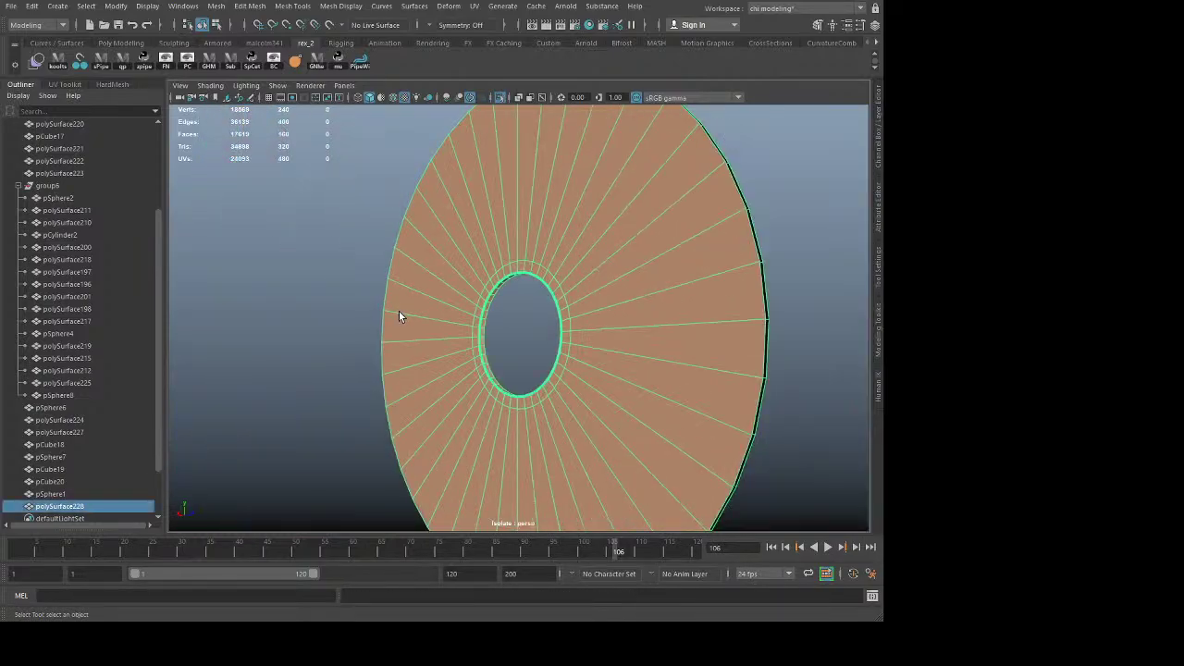
pyautogui.scroll(5, 409, 315)
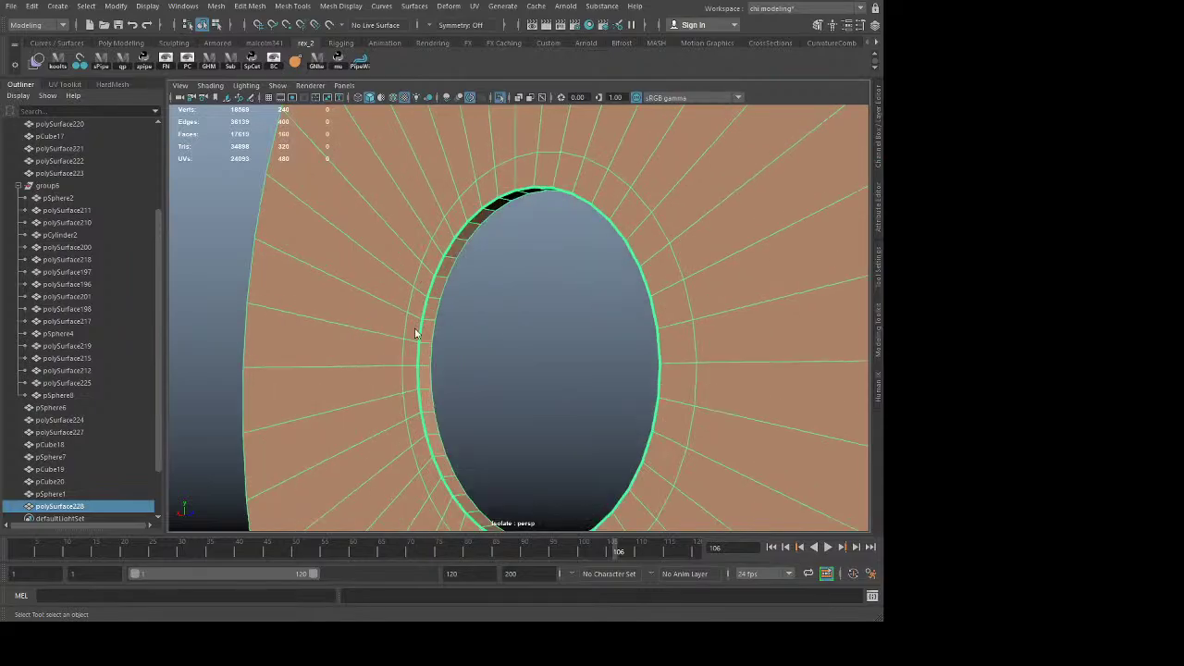
# Step: Smooth the creased disc copy's mesh twice and reselect the disc as a whole object
pyautogui.keyDown('shift'); pyautogui.moveTo(408, 346); pyautogui.dragTo(462, 355, button='right'); pyautogui.keyUp('shift')
pyautogui.press('q')
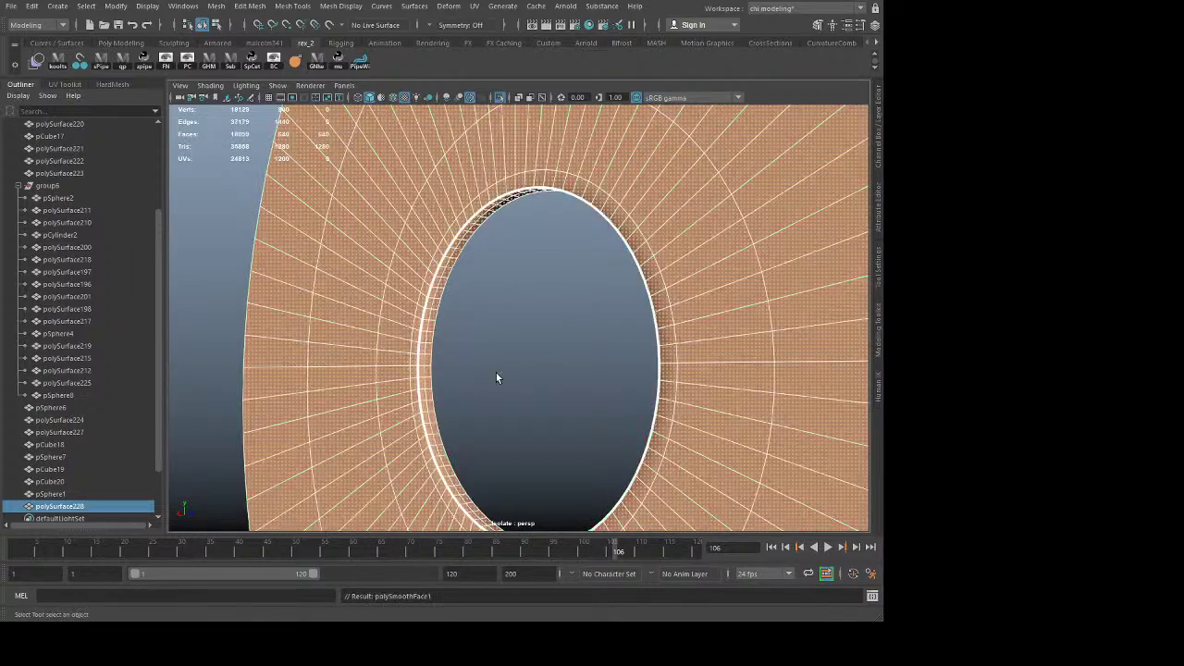
pyautogui.press('g')
pyautogui.press('q')
pyautogui.click(501, 374)
pyautogui.scroll(-6, 501, 374)
pyautogui.keyDown('alt'); pyautogui.moveTo(503, 376); pyautogui.dragTo(437, 372); pyautogui.keyUp('alt')
pyautogui.click(434, 369)
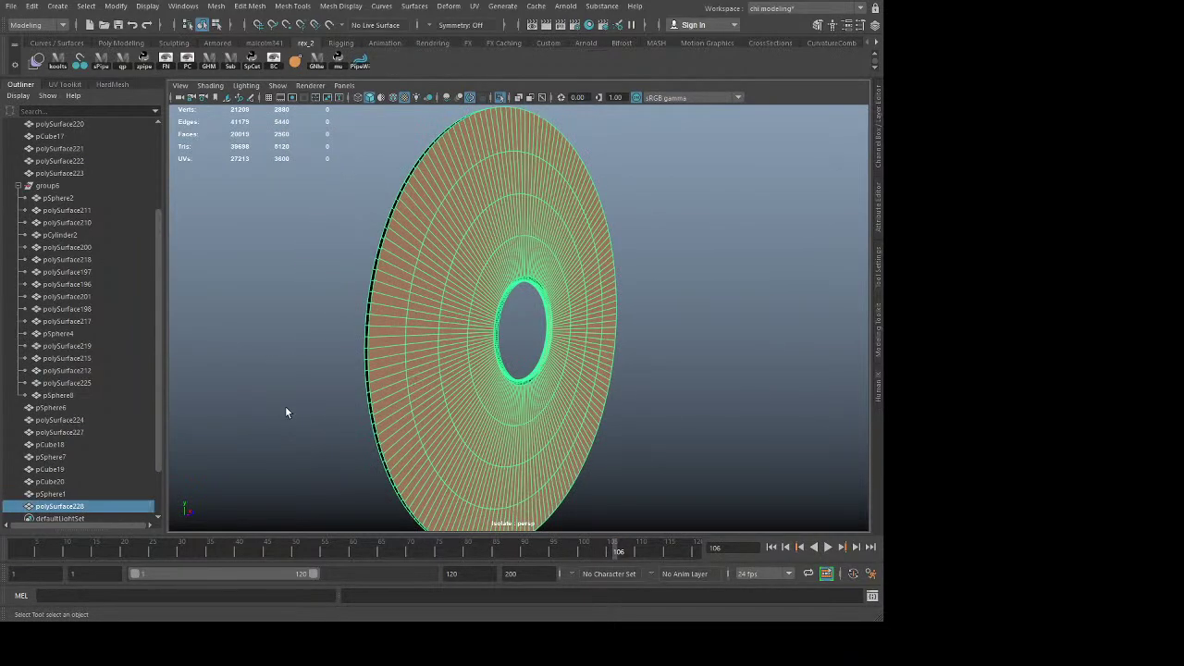
# Step: Clear the selection on the smoothed disc and save the scene
pyautogui.click(285, 406)
pyautogui.keyDown('alt'); pyautogui.moveTo(323, 408); pyautogui.dragTo(543, 386); pyautogui.keyUp('alt')
pyautogui.hotkey('ctrl', 's')
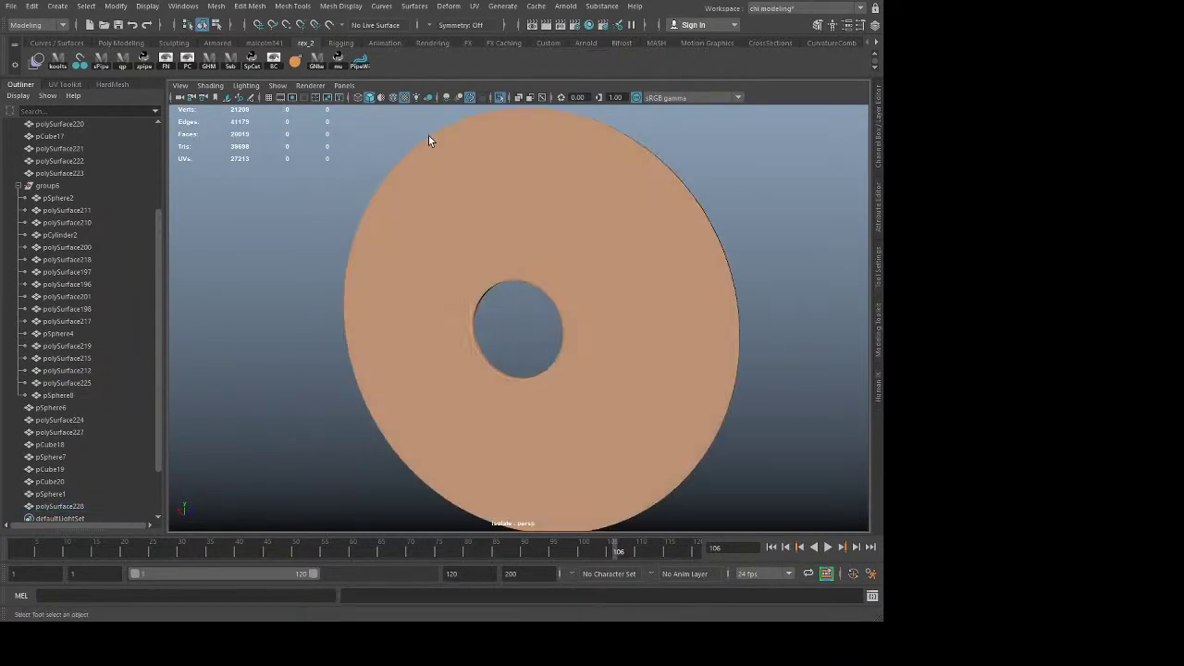
# Step: Assign a new darker orange Lambert material to the smoothed disc copy and deselect it
pyautogui.click(500, 96)
pyautogui.hotkey('ctrl', '1')
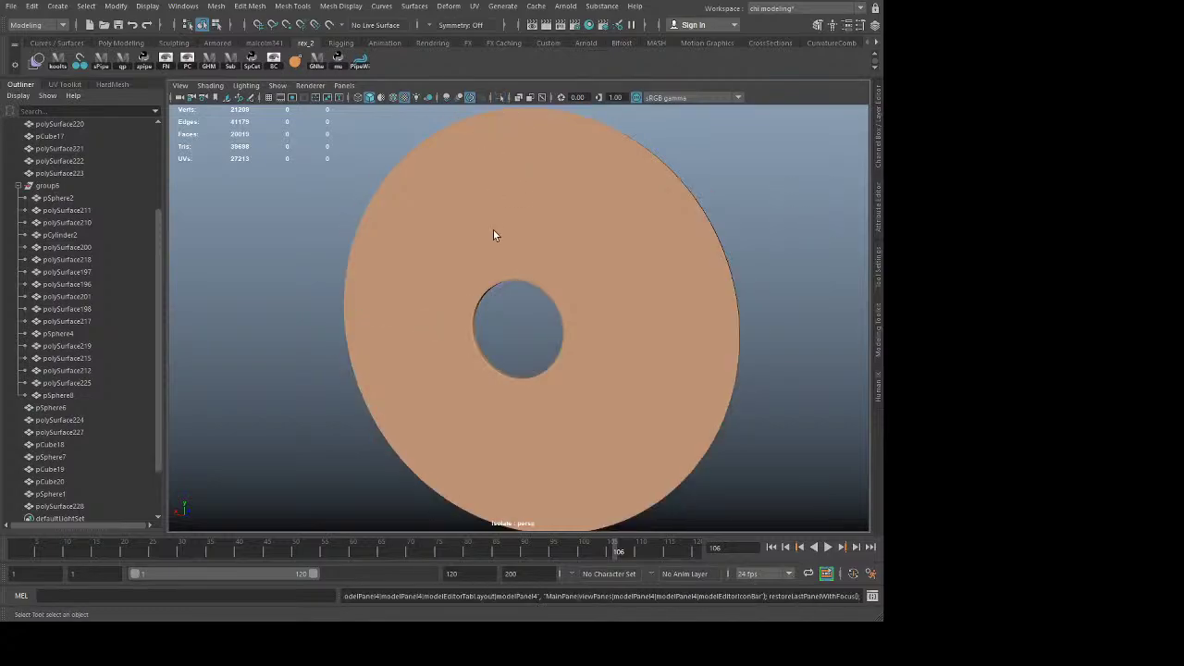
pyautogui.click(468, 288)
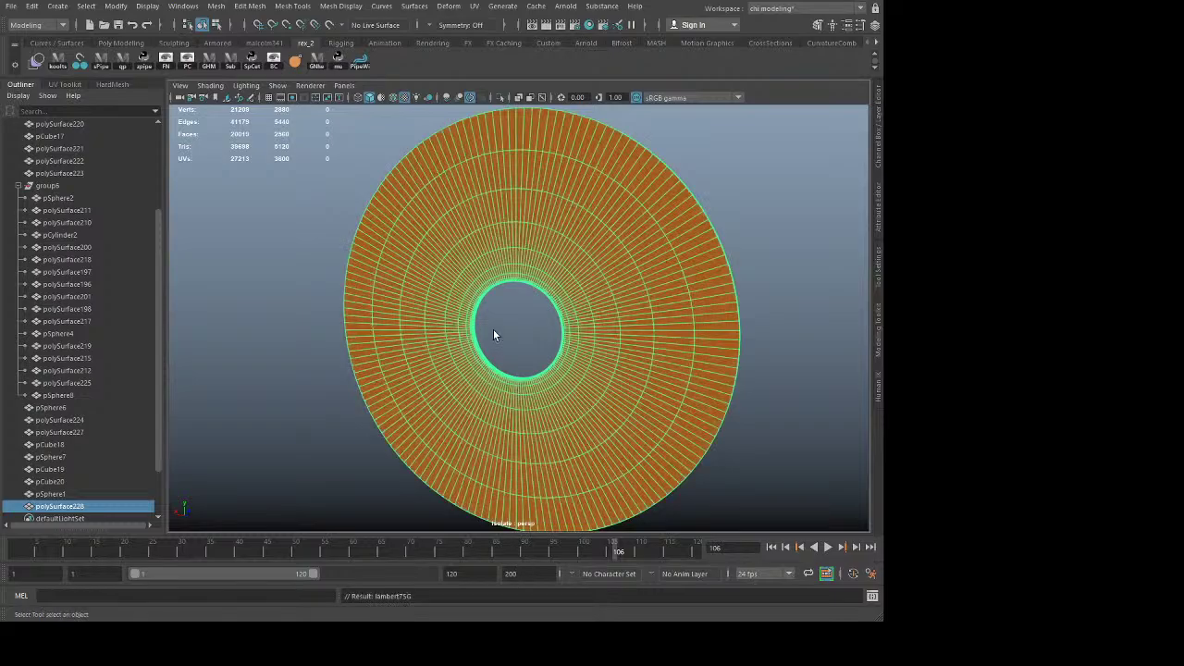
pyautogui.click(488, 326)
# Step: Examine the smoothed disc's center hole up close, with the mesh selected to show the edge flow around its rim
pyautogui.keyDown('alt'); pyautogui.moveTo(483, 322); pyautogui.dragTo(453, 345); pyautogui.keyUp('alt')
pyautogui.keyDown('alt'); pyautogui.moveTo(453, 345); pyautogui.dragTo(644, 507, button='right'); pyautogui.keyUp('alt')
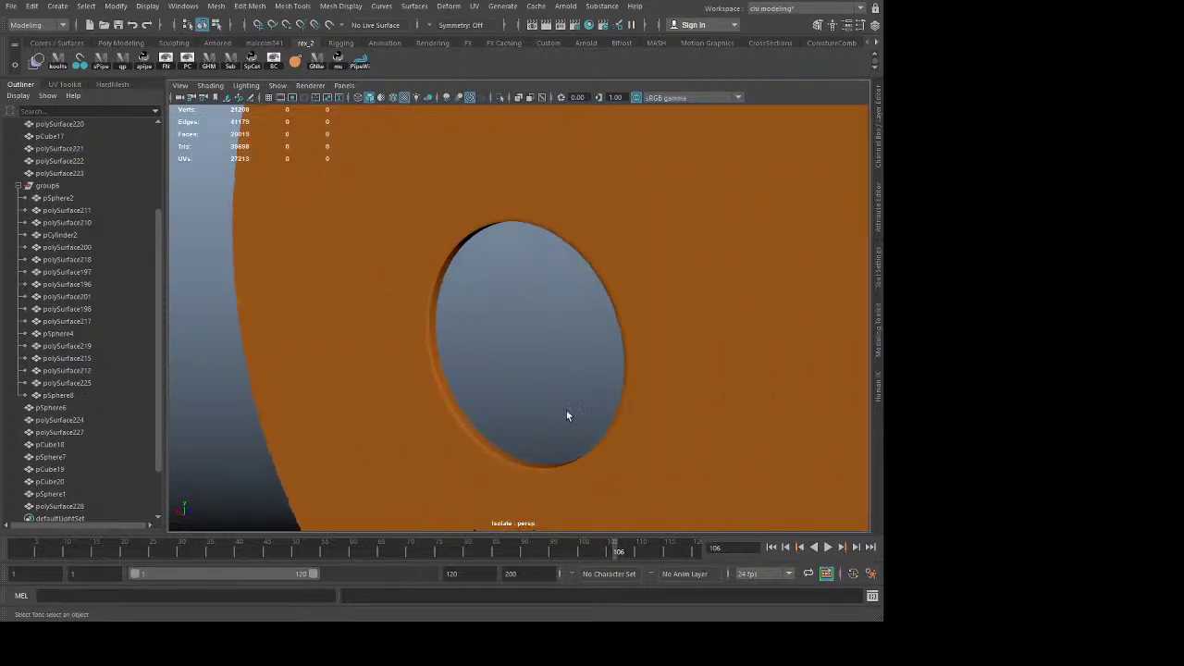
pyautogui.click(486, 132)
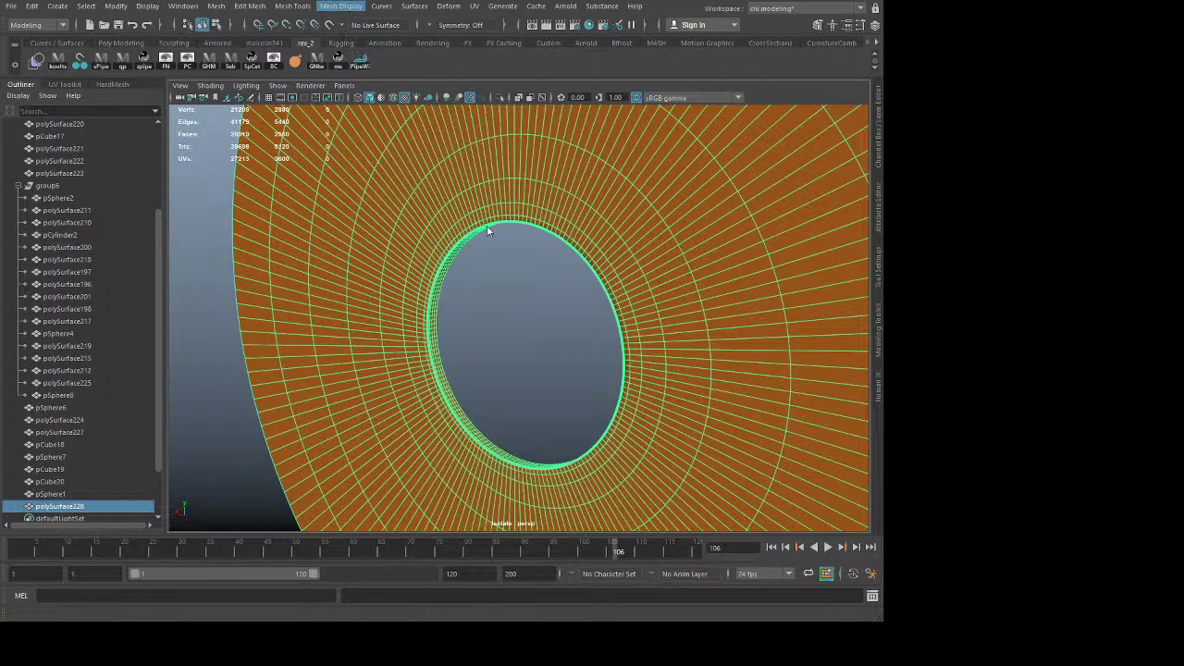
pyautogui.click(568, 350)
pyautogui.keyDown('alt'); pyautogui.moveTo(568, 349); pyautogui.dragTo(518, 309); pyautogui.keyUp('alt')
pyautogui.click(394, 316)
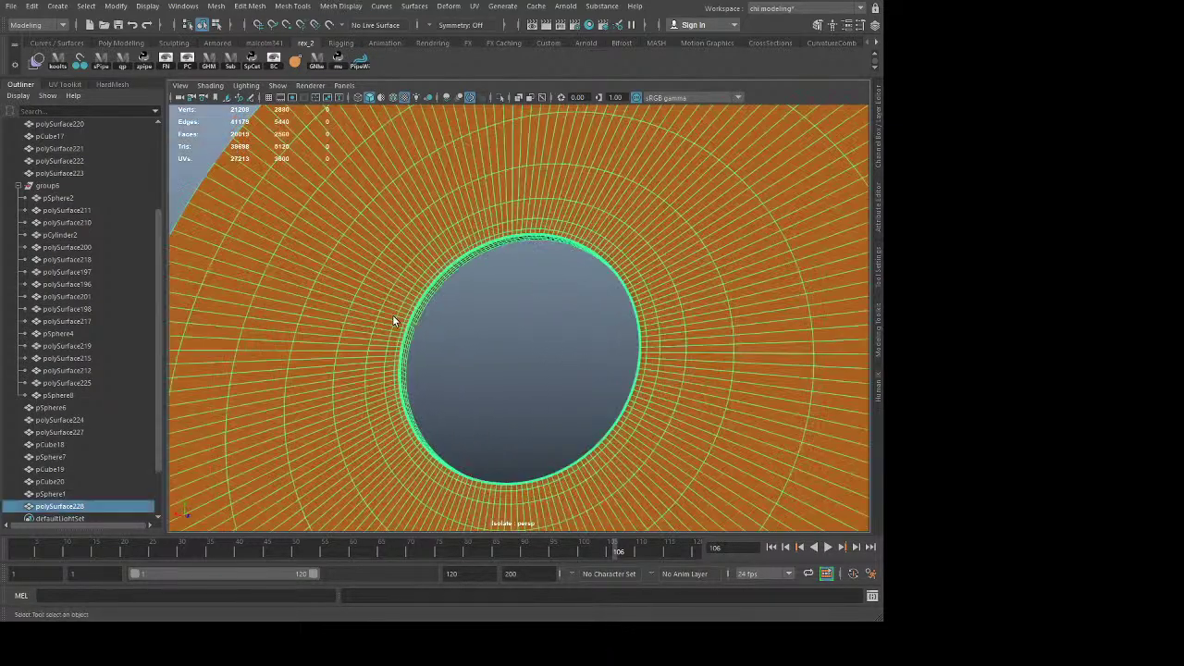
pyautogui.keyDown('alt'); pyautogui.moveTo(407, 319); pyautogui.dragTo(617, 415, button='right'); pyautogui.keyUp('alt')
pyautogui.keyDown('alt'); pyautogui.moveTo(246, 283); pyautogui.dragTo(466, 311, button='middle'); pyautogui.keyUp('alt')
pyautogui.keyDown('alt'); pyautogui.moveTo(466, 315); pyautogui.dragTo(832, 394, button='right'); pyautogui.keyUp('alt')
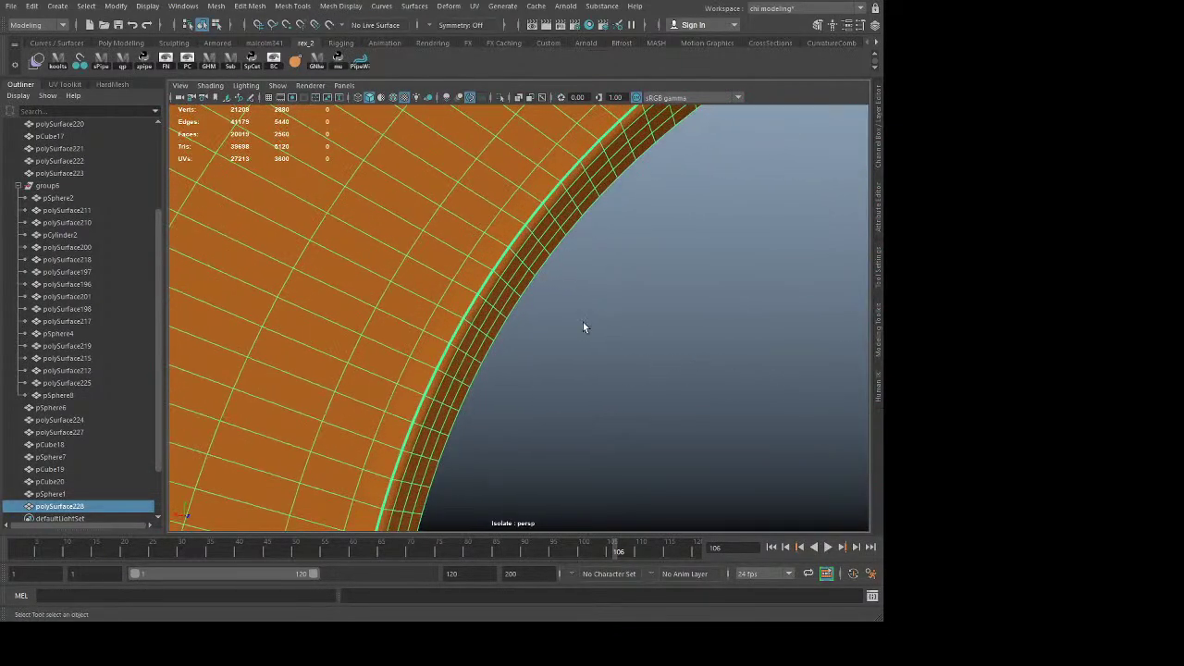
# Step: Select the creased edge loop around the front rim of the center hole and remove its crease
pyautogui.moveTo(490, 267); pyautogui.dragTo(490, 185, button='right')
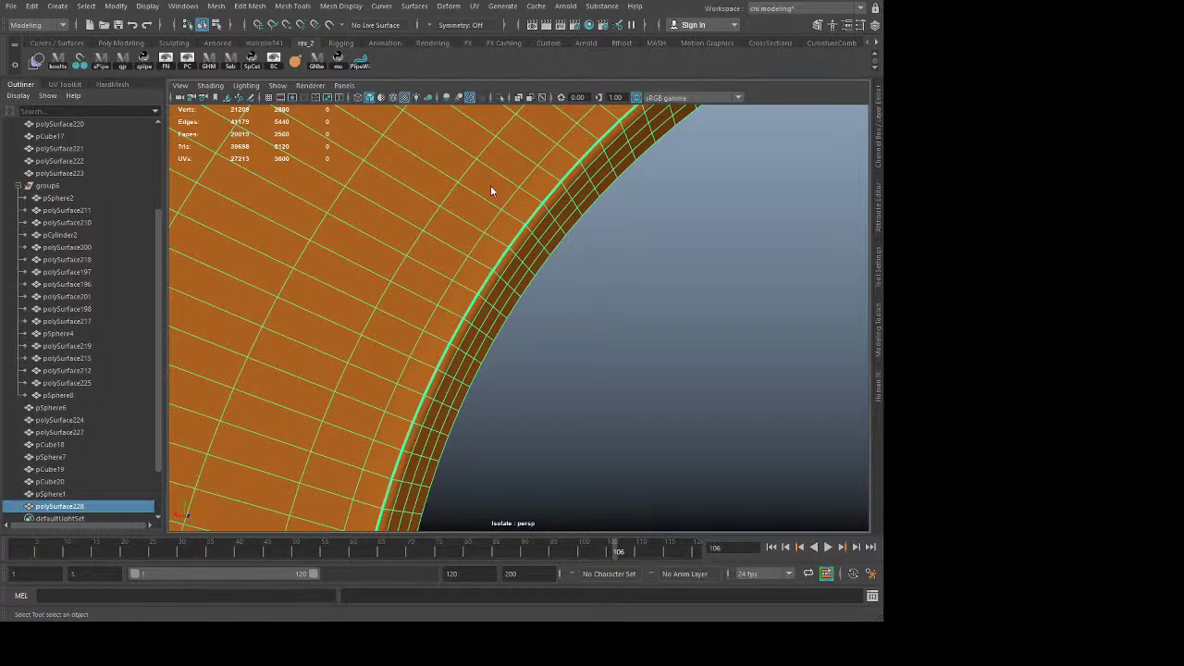
pyautogui.doubleClick(501, 249)
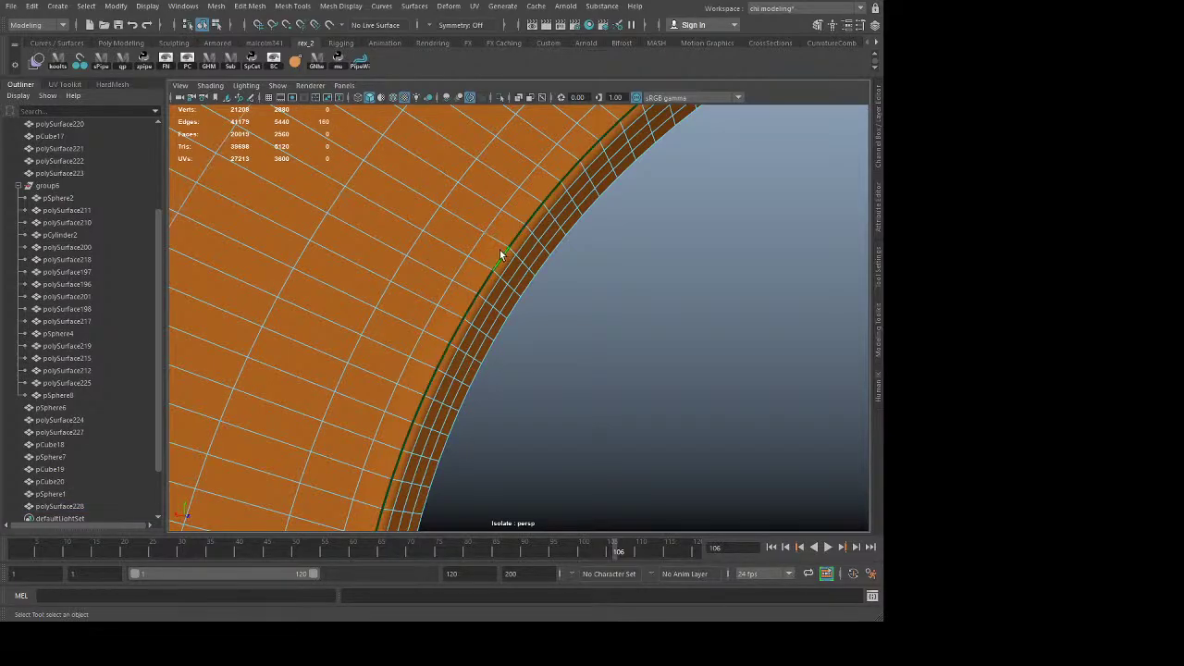
pyautogui.click(295, 64)
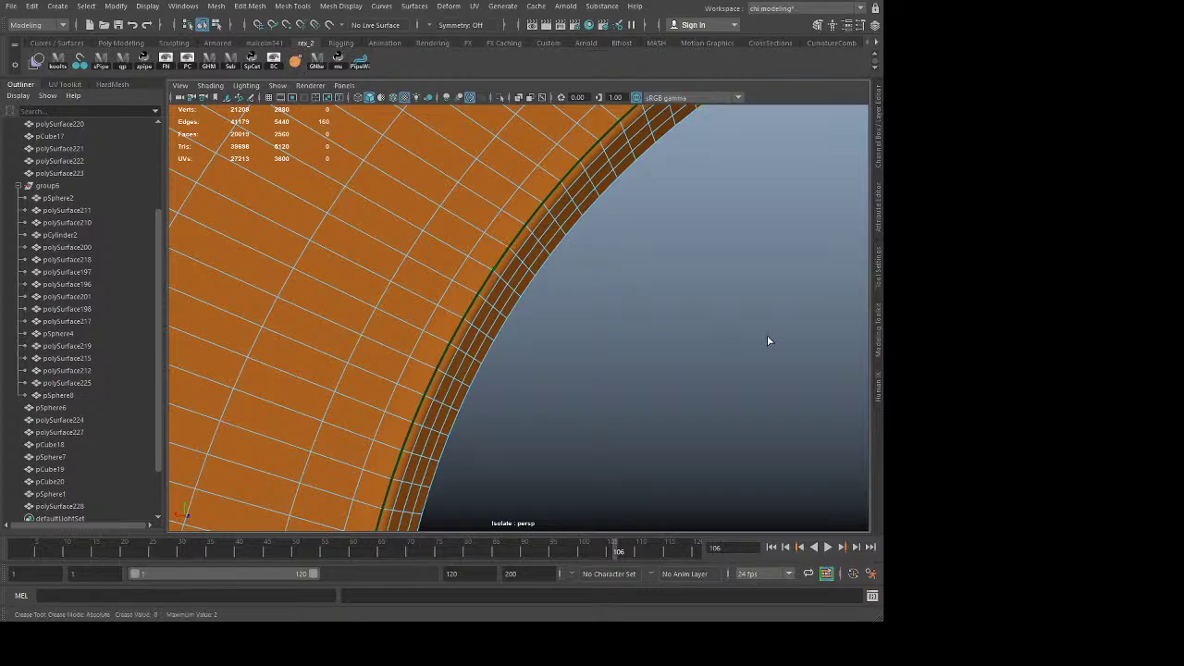
pyautogui.moveTo(766, 337); pyautogui.dragTo(300, 345, button='middle')
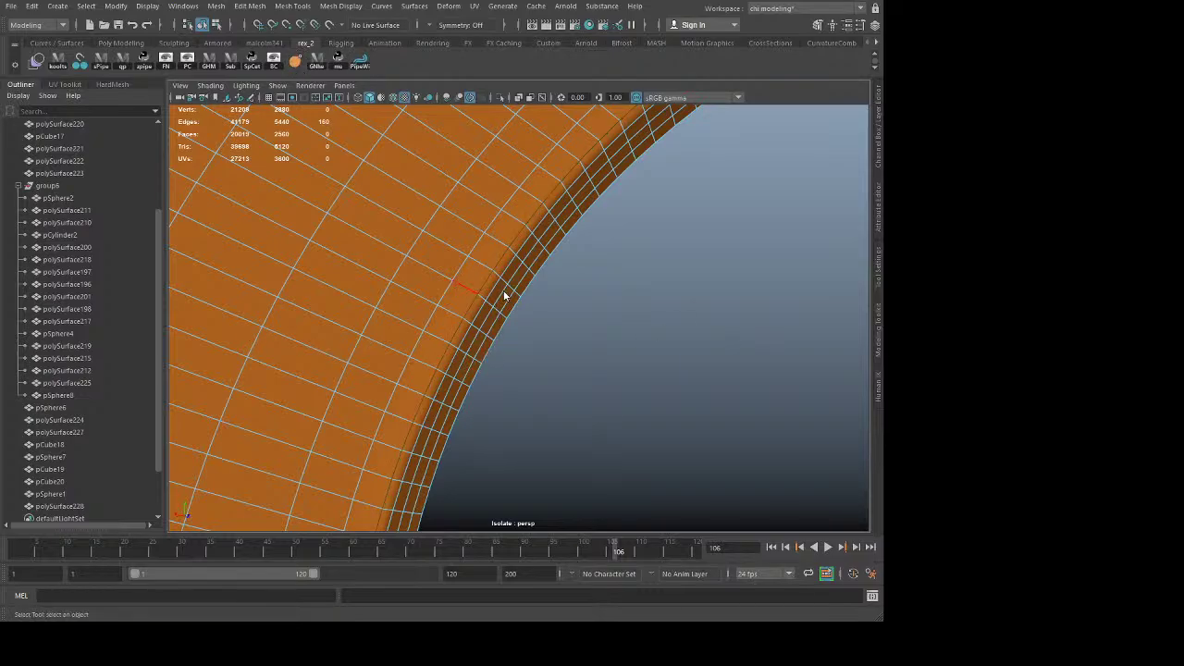
# Step: Try beveling the uncreased center-hole rim loop with 2 segments and a fraction of 0.2, and undo the bevel
pyautogui.hotkey('ctrl', 'b')
pyautogui.click(476, 351)
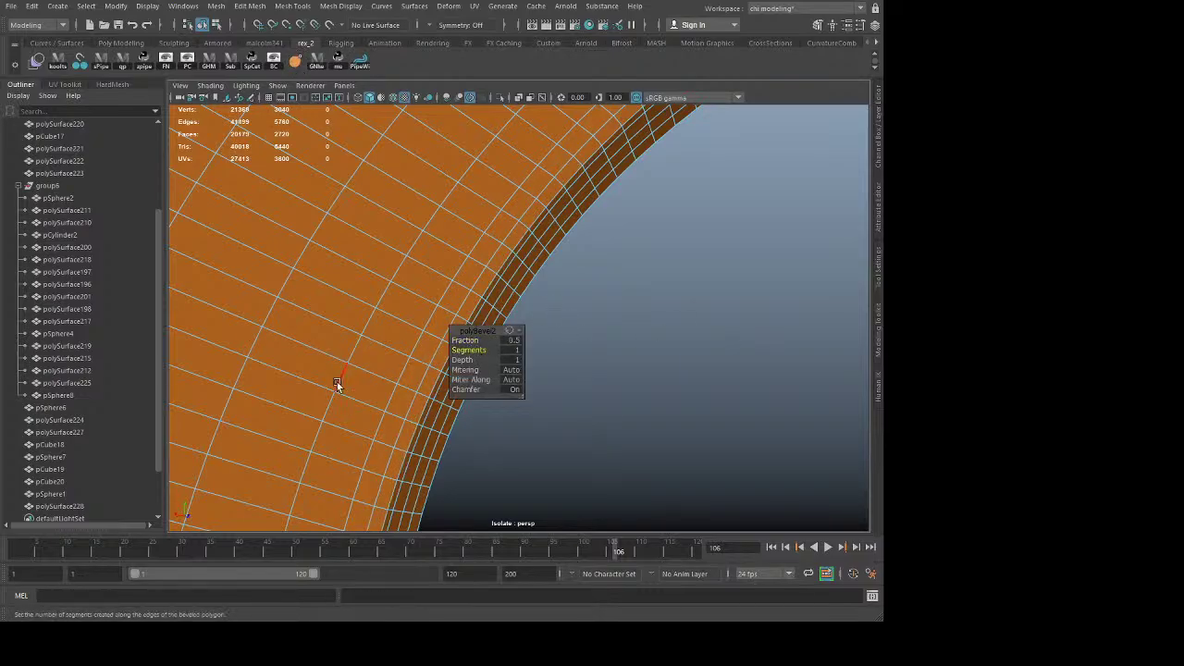
pyautogui.moveTo(336, 381); pyautogui.dragTo(339, 378, button='middle')
pyautogui.click(465, 340)
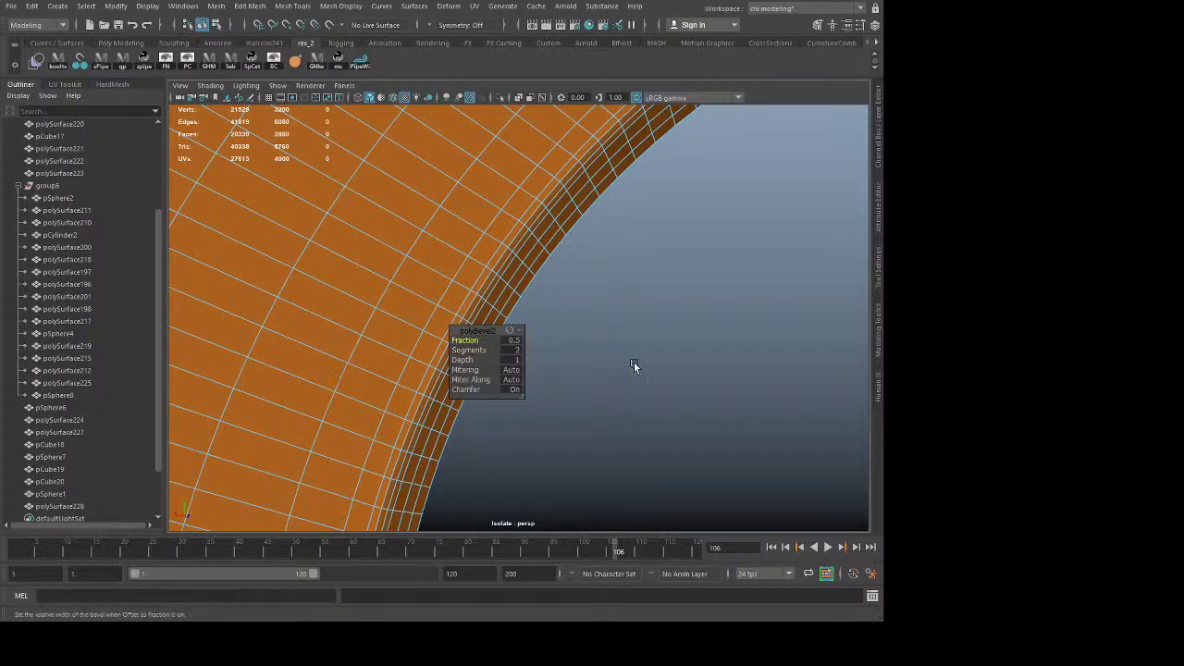
pyautogui.moveTo(675, 358); pyautogui.dragTo(439, 372, button='middle')
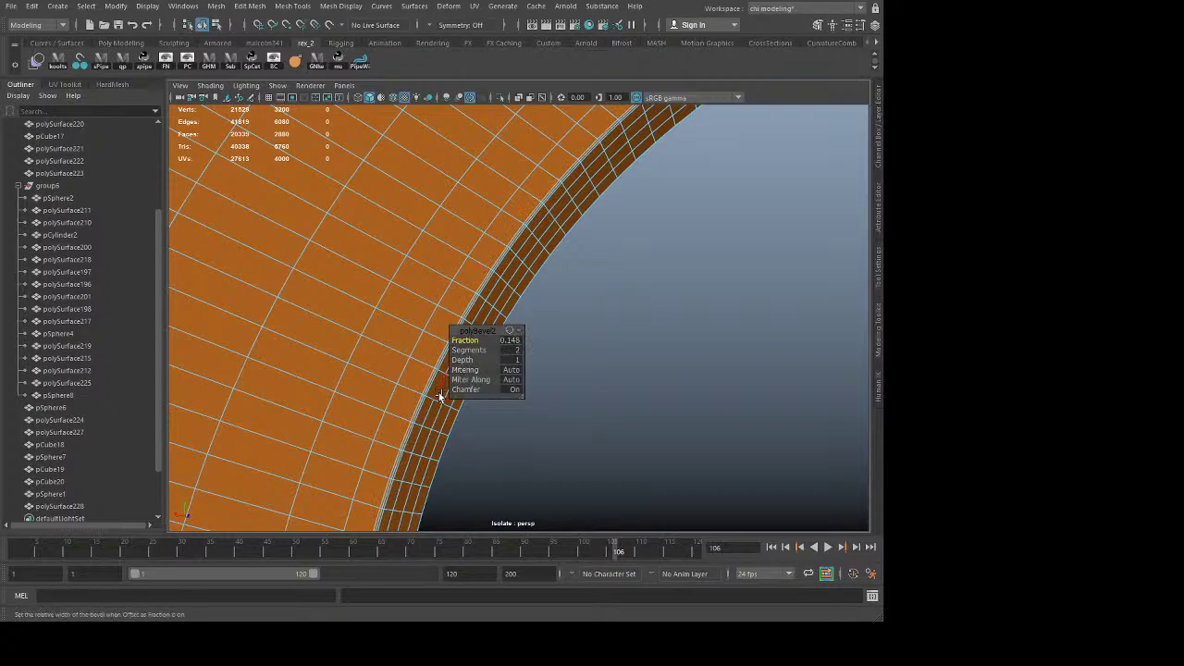
pyautogui.moveTo(600, 317)
pyautogui.keyDown('alt'); pyautogui.mouseDown()
pyautogui.moveTo(613, 315)
pyautogui.moveTo(596, 321)
pyautogui.mouseUp(); pyautogui.keyUp('alt')
pyautogui.click(512, 341)
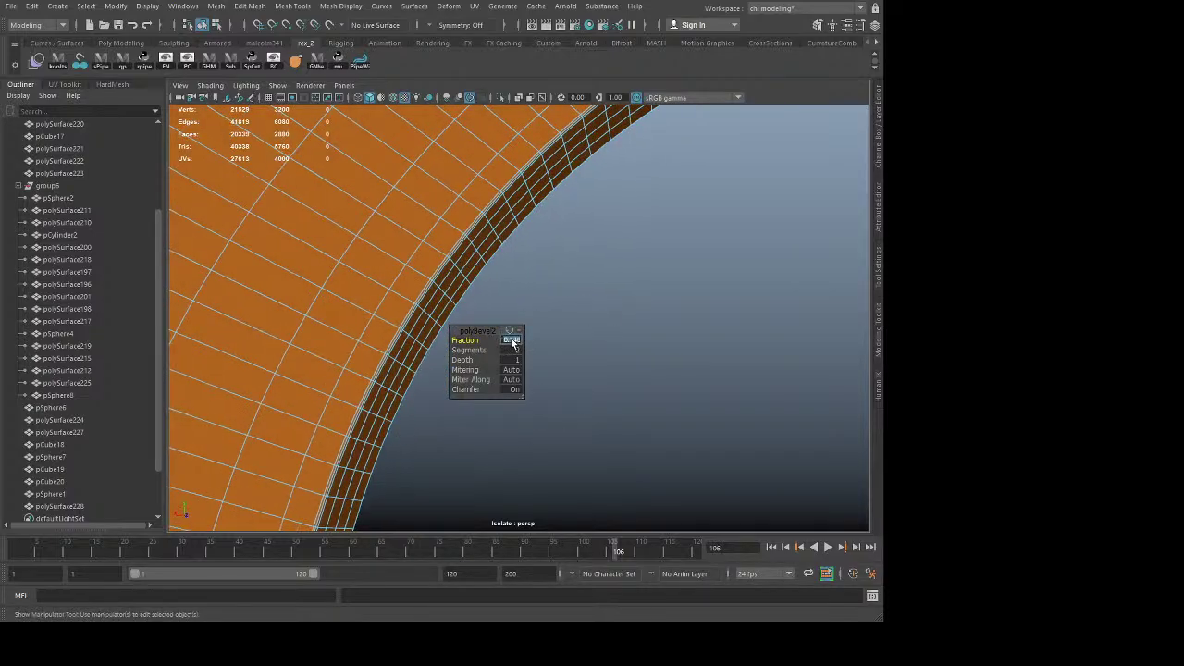
pyautogui.write('.2')
pyautogui.press('Return')
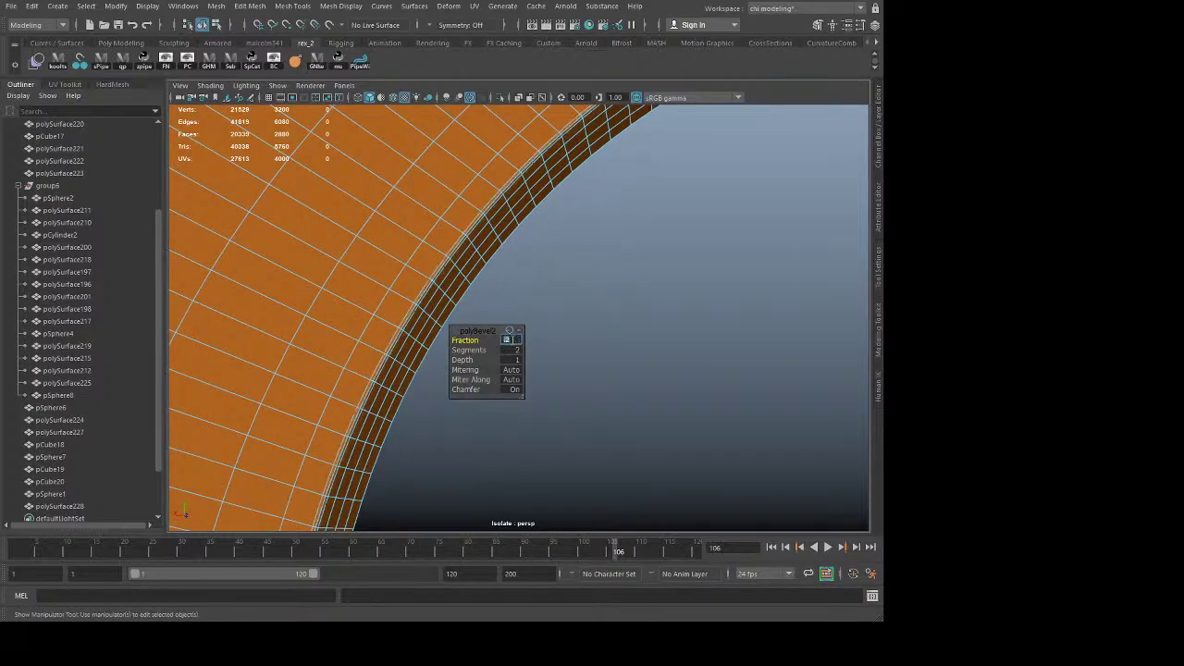
pyautogui.click(483, 431)
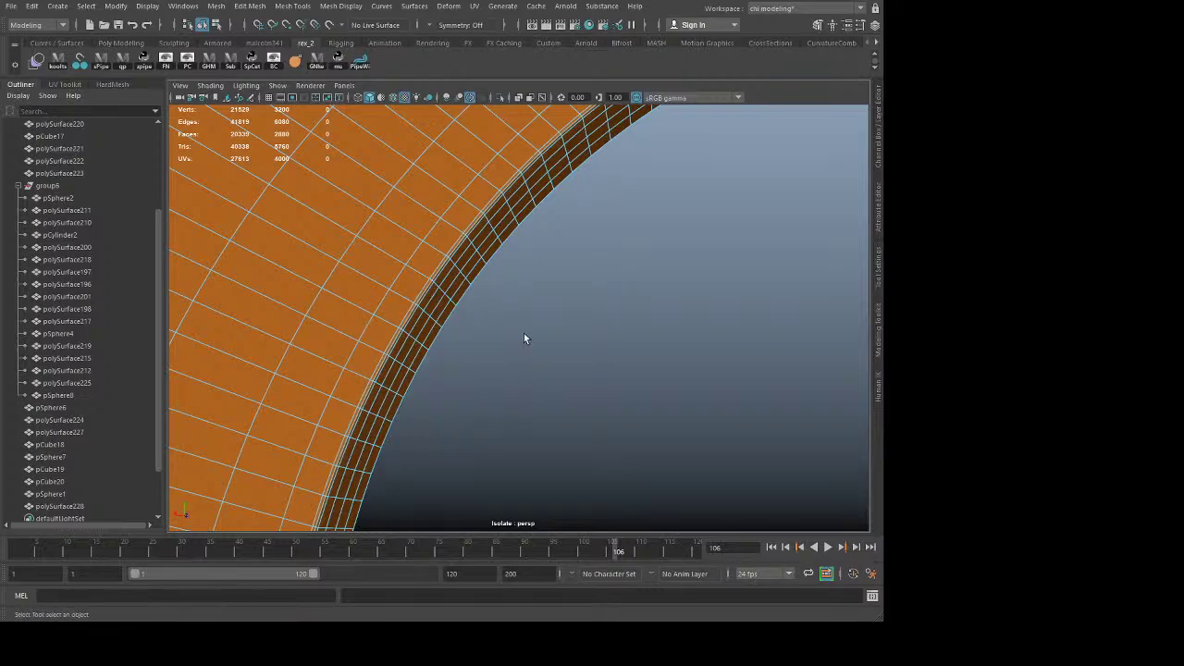
pyautogui.hotkey('ctrl', 'z')
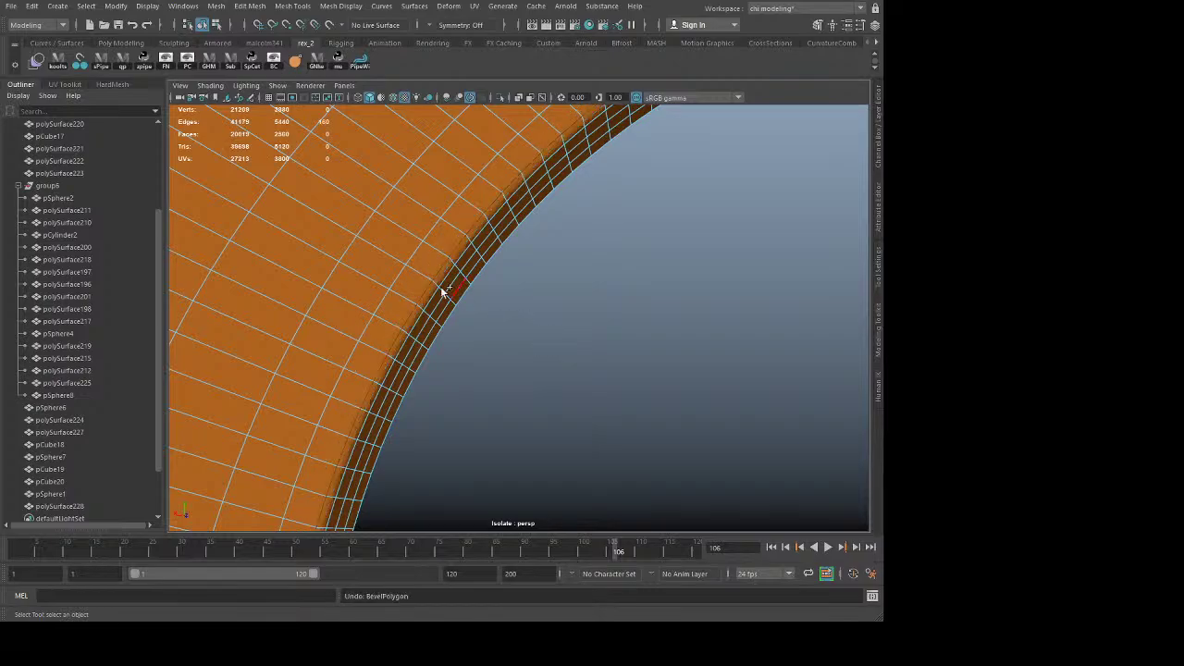
# Step: Bevel the center hole's rim edge loop with 4 segments
pyautogui.hotkey('ctrl', 'b')
pyautogui.click(468, 350)
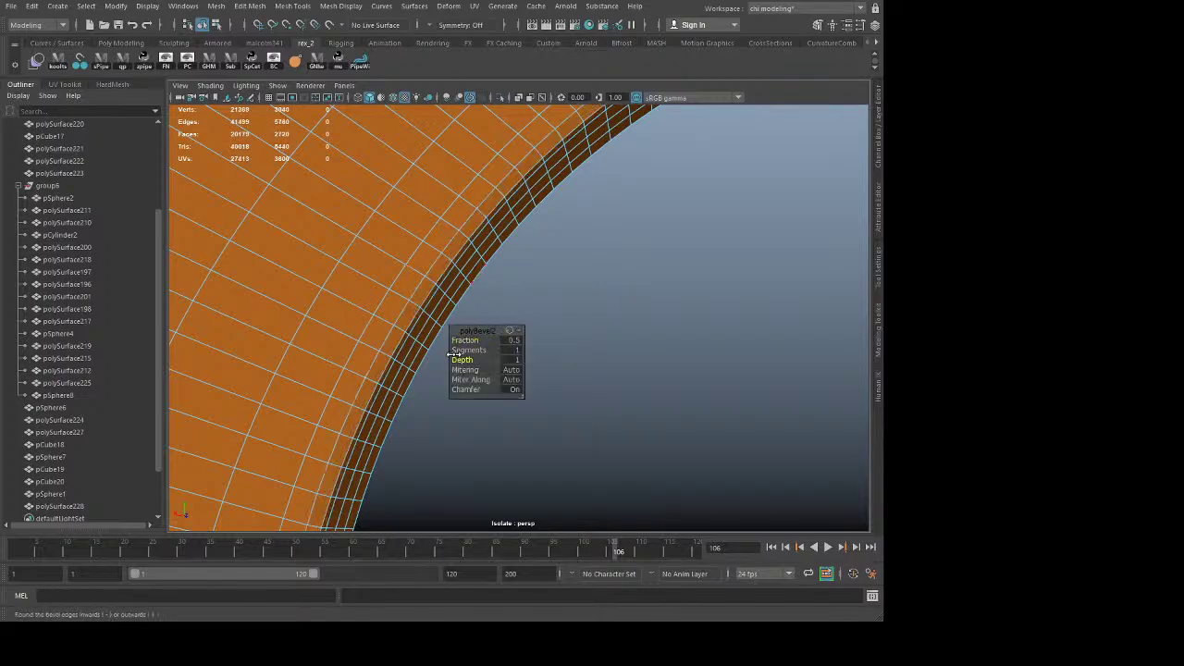
pyautogui.moveTo(372, 408); pyautogui.dragTo(476, 335, button='middle')
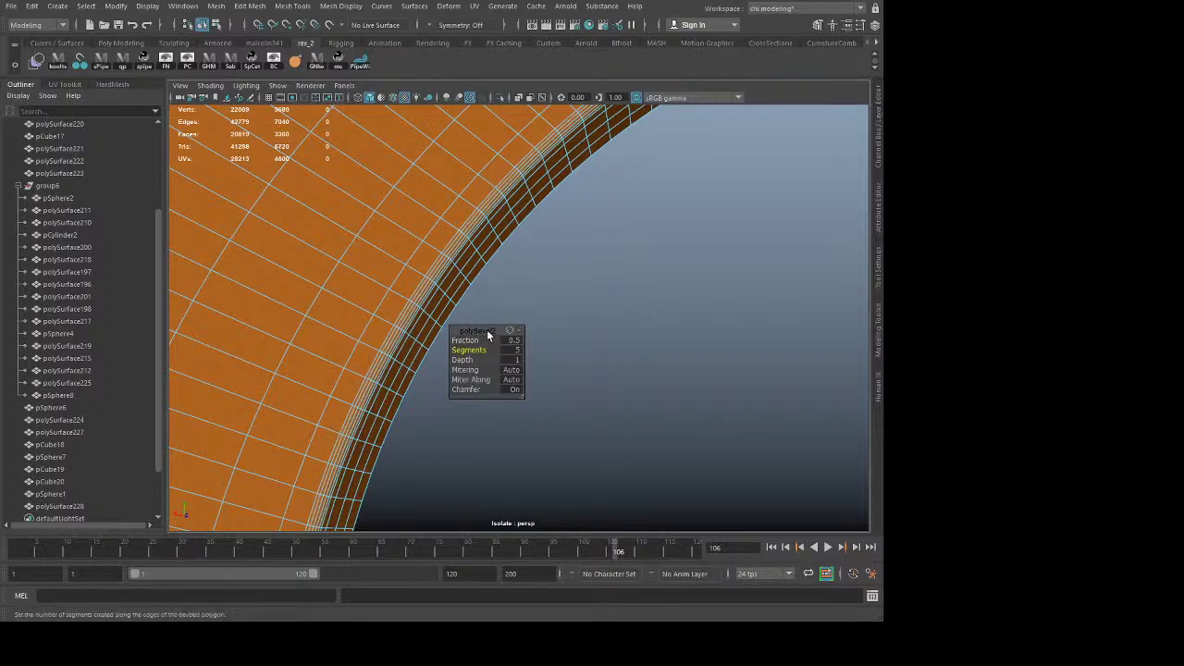
pyautogui.moveTo(462, 428); pyautogui.dragTo(231, 432, button='middle')
pyautogui.click(508, 351)
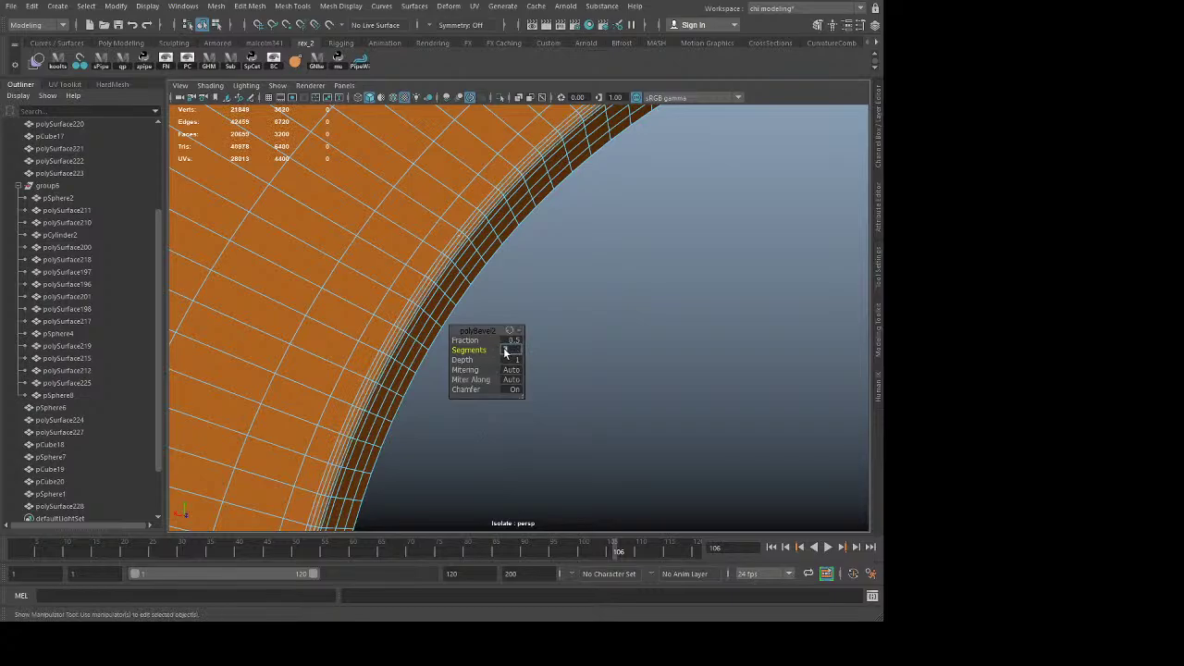
pyautogui.write('1')
pyautogui.press('Return')
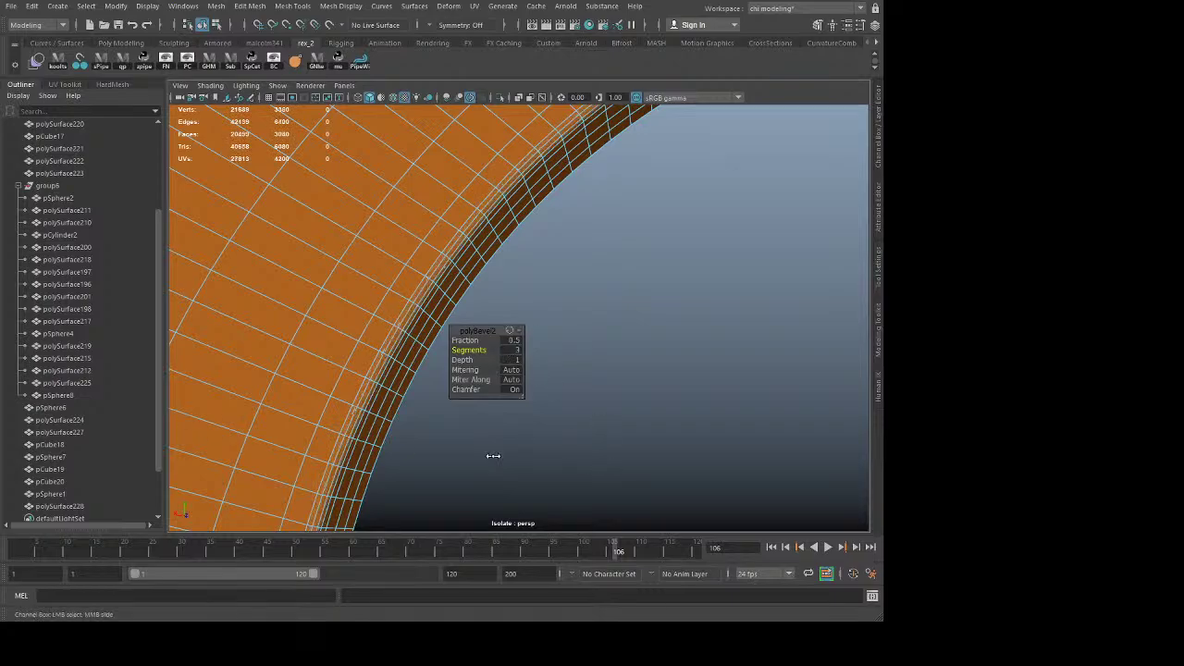
pyautogui.click(511, 351)
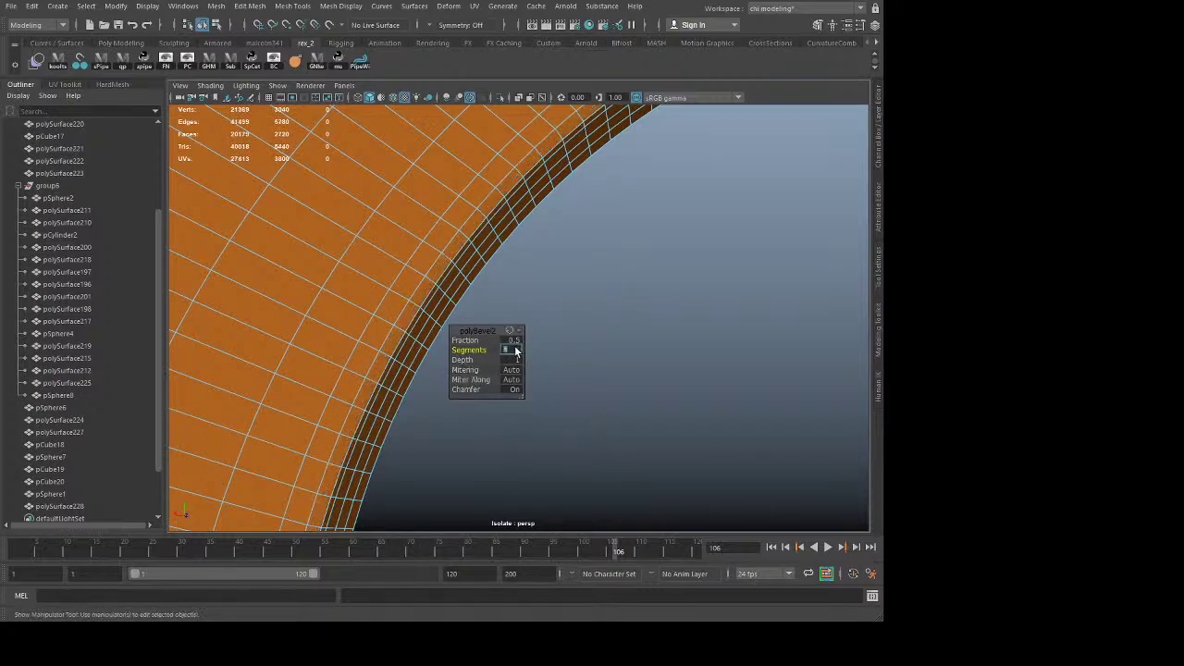
pyautogui.write('2')
pyautogui.press('Return')
# Step: Reduce the rim bevel's fraction to about 0.2 and leave the bevel settings
pyautogui.click(465, 341)
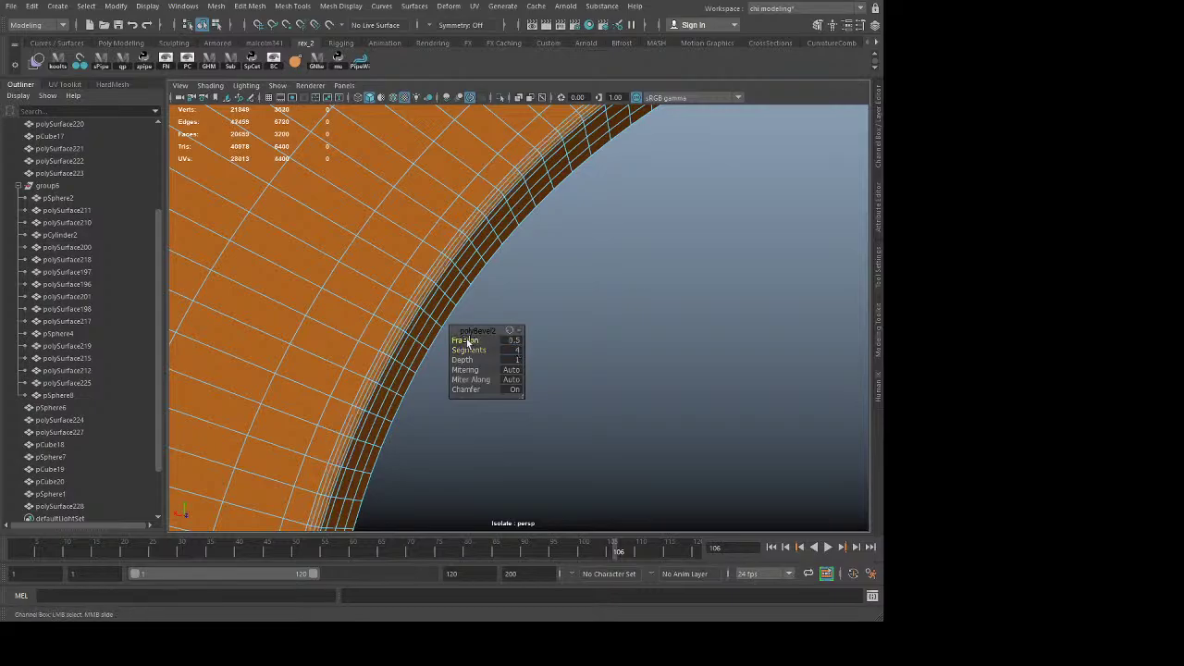
pyautogui.moveTo(515, 468); pyautogui.dragTo(267, 472, button='middle')
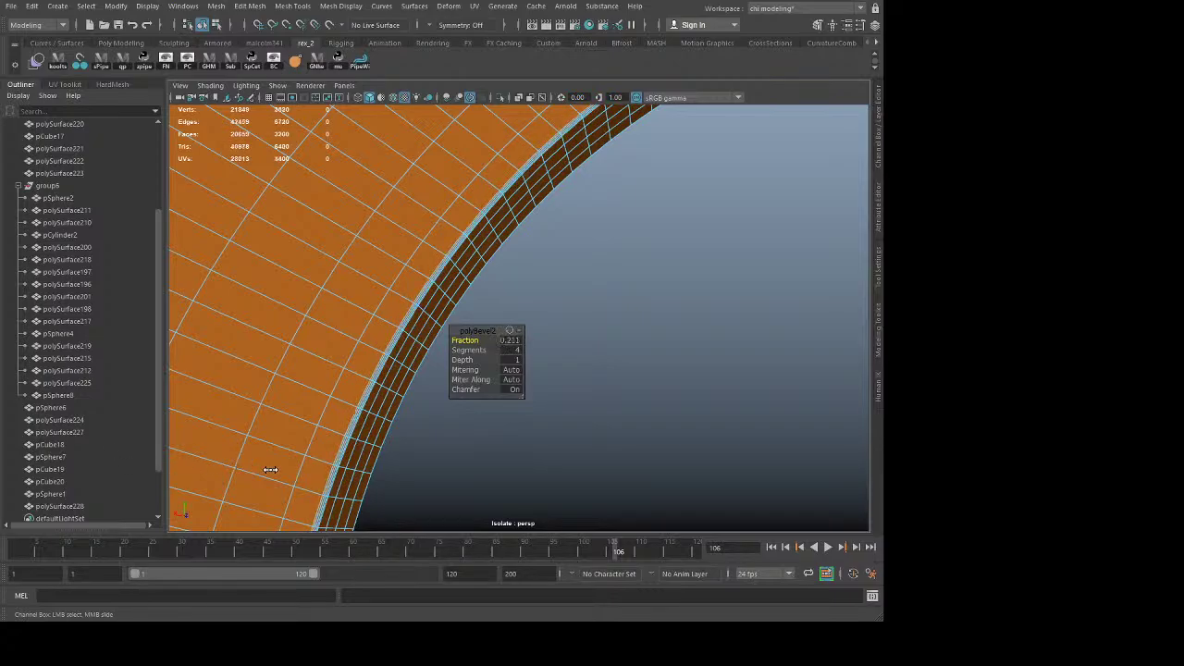
pyautogui.moveTo(587, 460); pyautogui.dragTo(543, 449, button='middle')
pyautogui.moveTo(664, 457); pyautogui.dragTo(581, 460, button='middle')
pyautogui.click(512, 340)
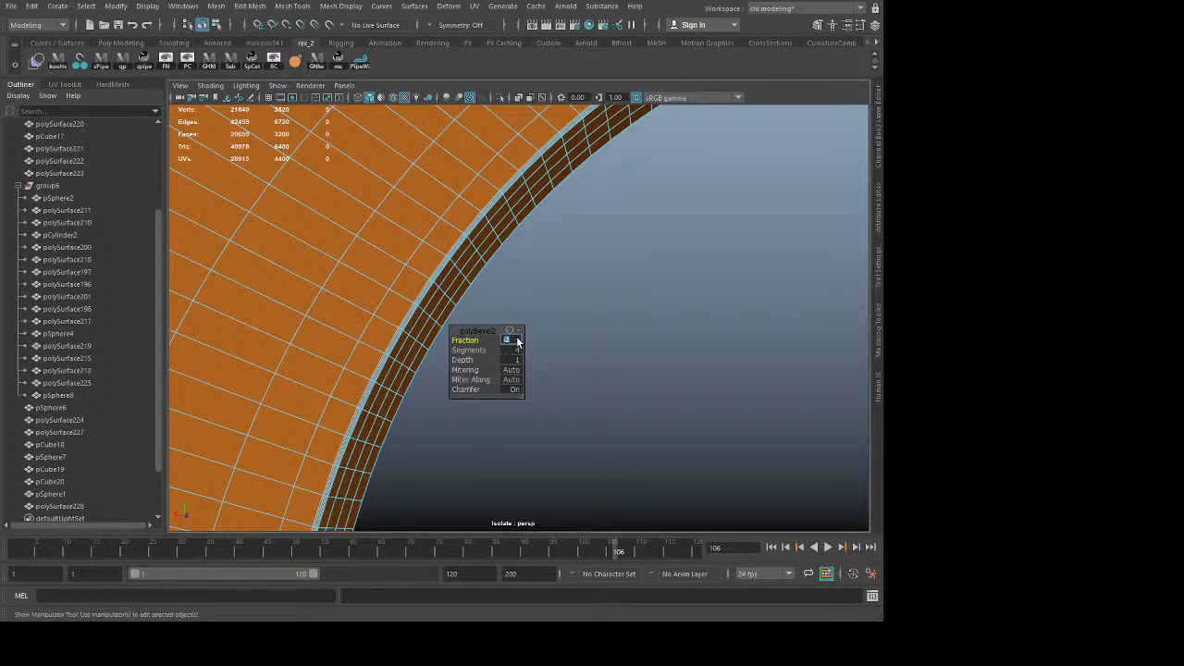
pyautogui.press('q')
# Step: Examine the beveled rim of the center hole with the disc deselected and selected
pyautogui.click(624, 235)
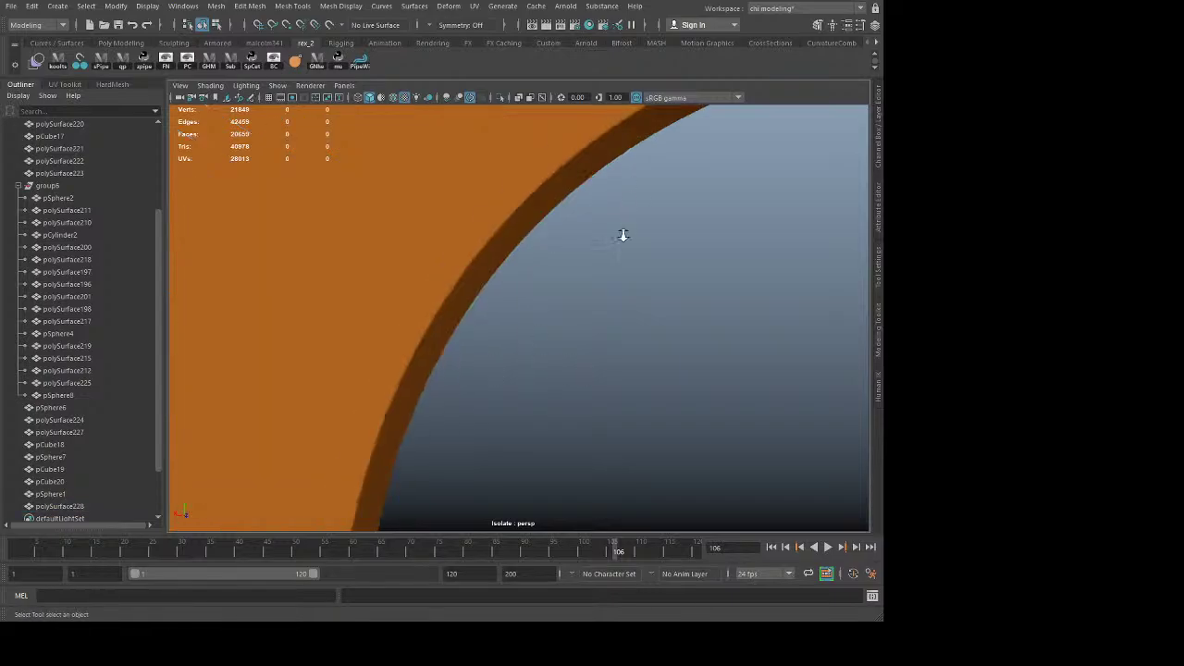
pyautogui.keyDown('alt'); pyautogui.moveTo(623, 235); pyautogui.dragTo(526, 336); pyautogui.keyUp('alt')
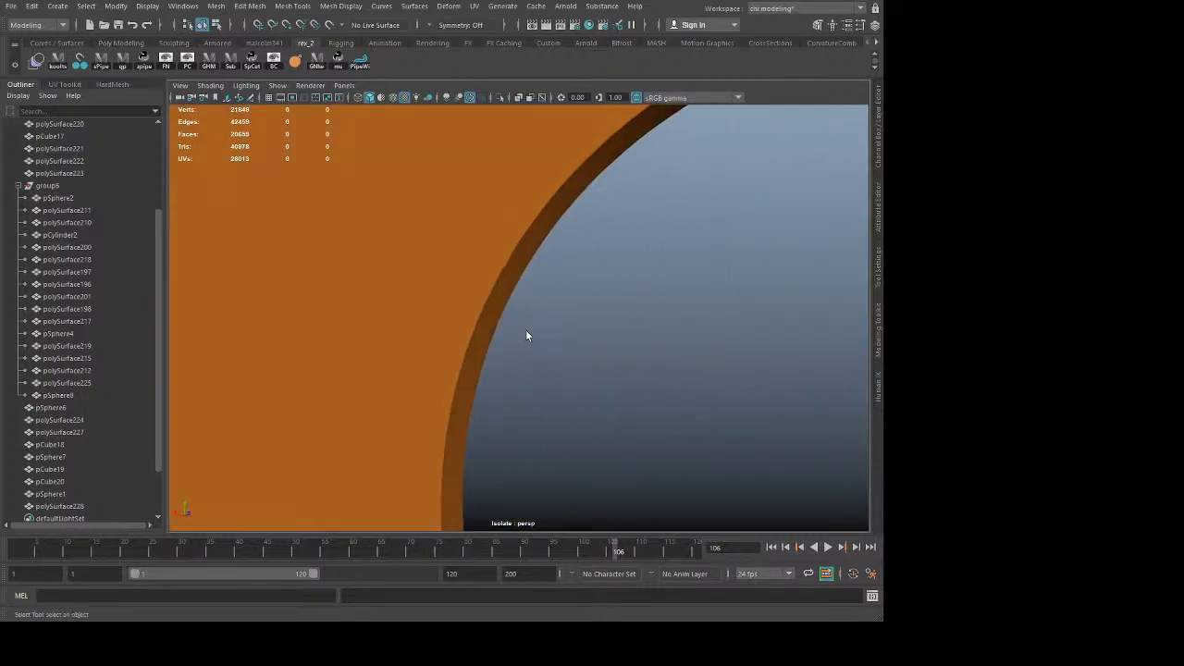
pyautogui.click(480, 317)
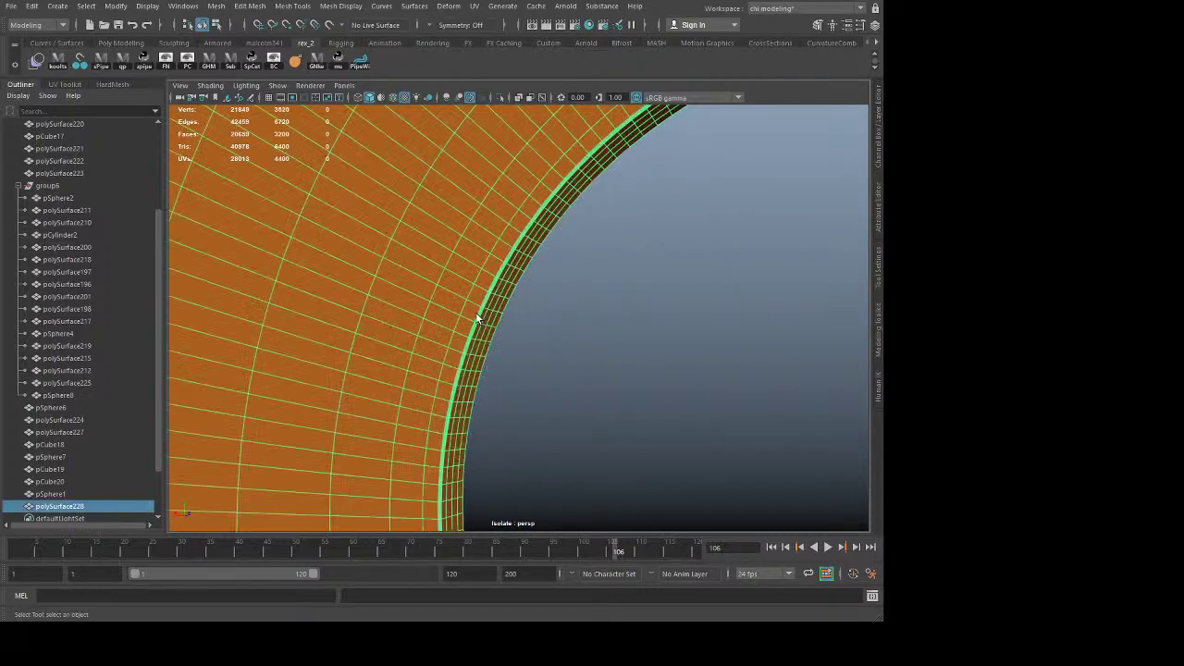
pyautogui.click(548, 273)
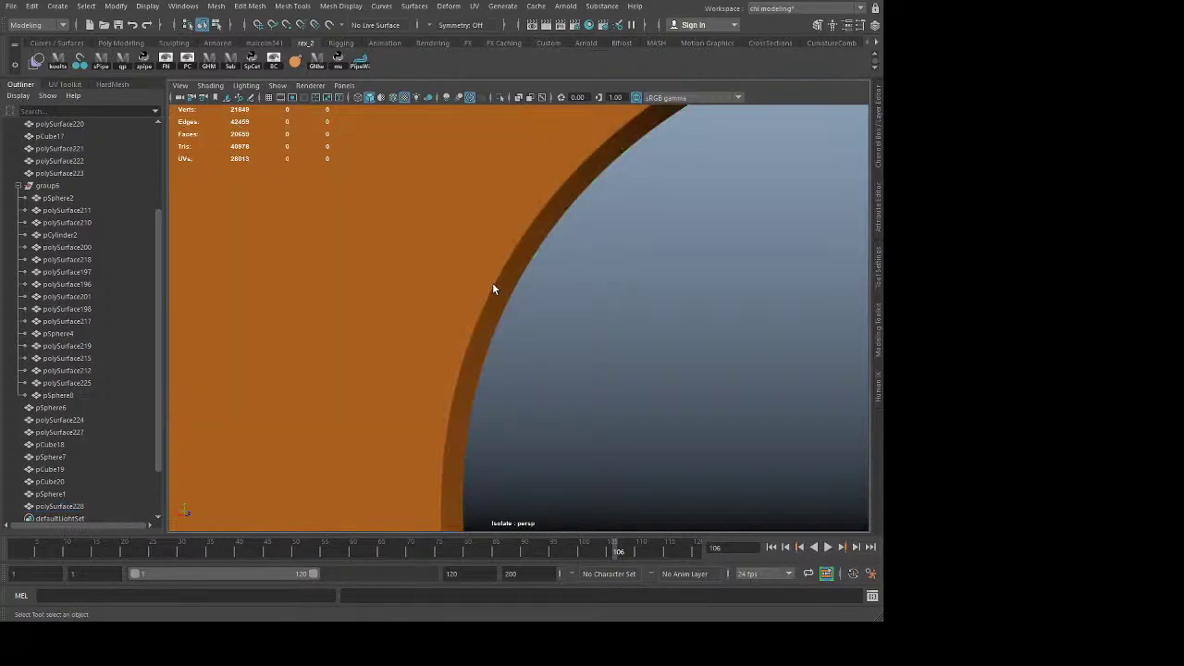
pyautogui.click(492, 282)
pyautogui.keyDown('alt'); pyautogui.moveTo(475, 345); pyautogui.dragTo(470, 299, button='middle'); pyautogui.keyUp('alt')
pyautogui.keyDown('alt'); pyautogui.moveTo(470, 299); pyautogui.dragTo(483, 305, button='right'); pyautogui.keyUp('alt')
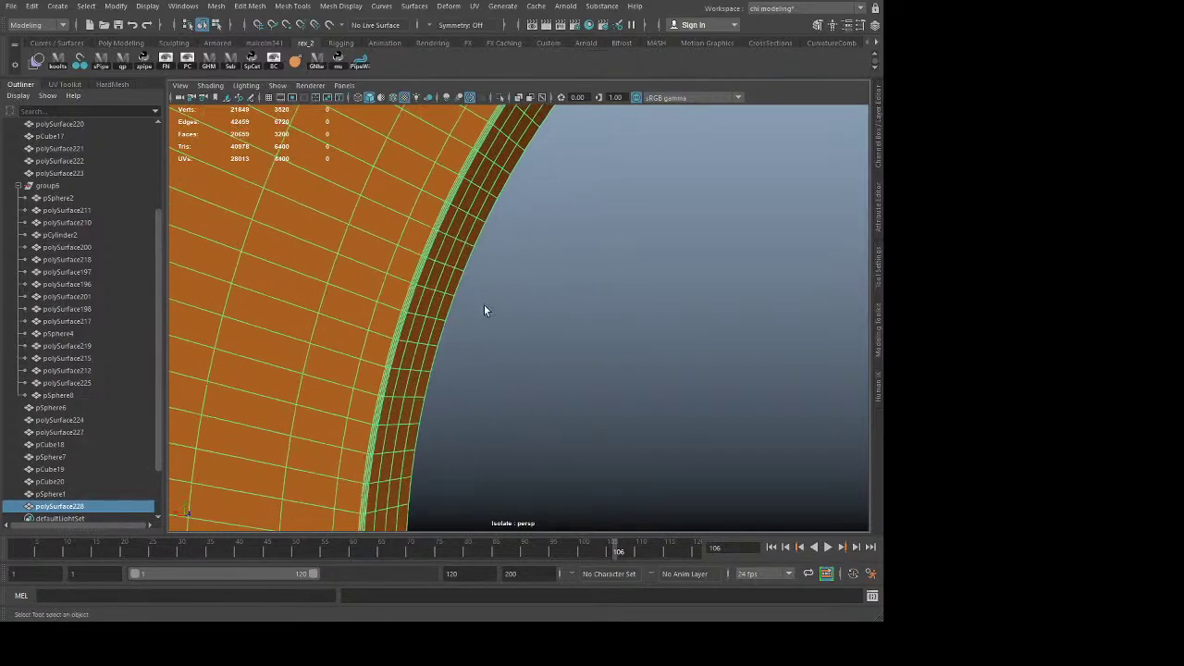
# Step: Try inserting an edge loop on the disc face beside the beveled hole rim with Multi-Cut, and undo it
pyautogui.hotkey('ctrl', 'shift', 'x')
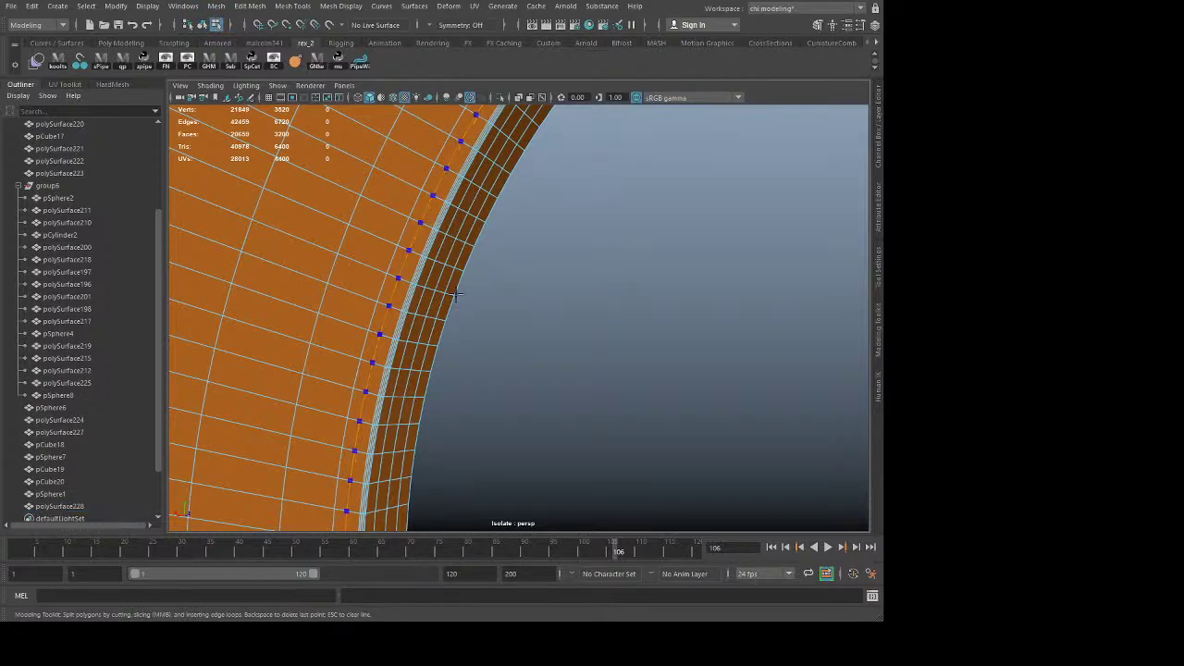
pyautogui.keyDown('ctrl'); pyautogui.click(421, 222); pyautogui.keyUp('ctrl')
pyautogui.keyDown('alt'); pyautogui.moveTo(421, 222); pyautogui.dragTo(606, 348); pyautogui.keyUp('alt')
pyautogui.hotkey('ctrl', 'z')
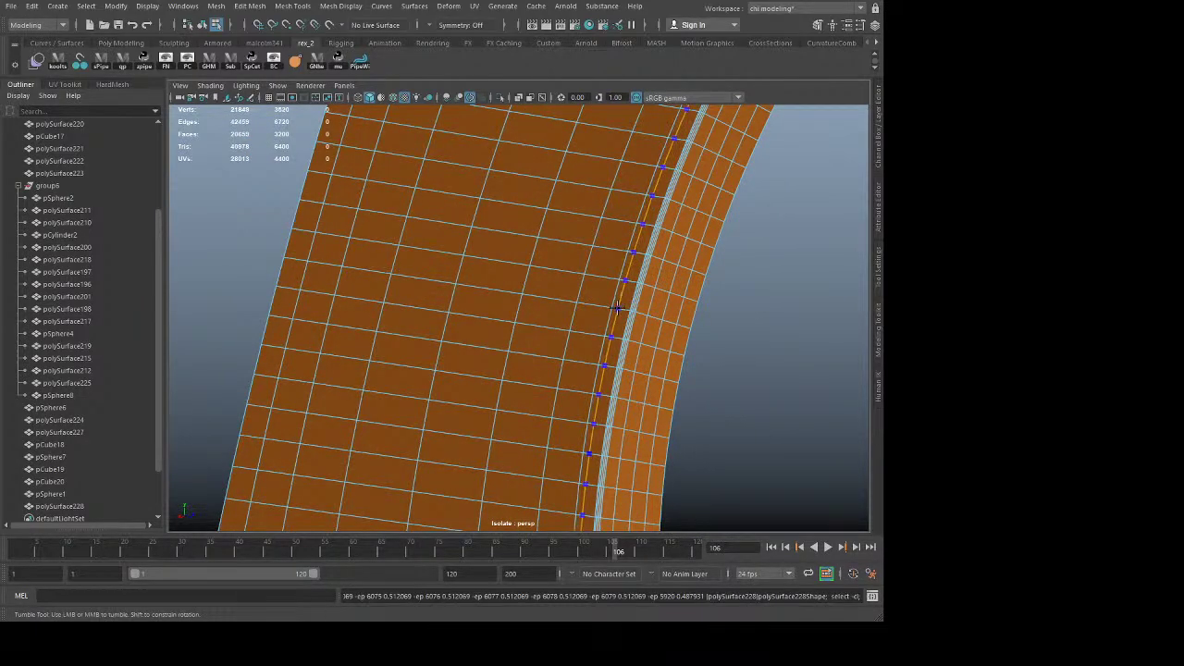
# Step: Insert an edge loop with Multi-Cut on the disc face close to the beveled center-hole rim
pyautogui.keyDown('ctrl'); pyautogui.click(617, 308); pyautogui.keyUp('ctrl')
pyautogui.press('q')
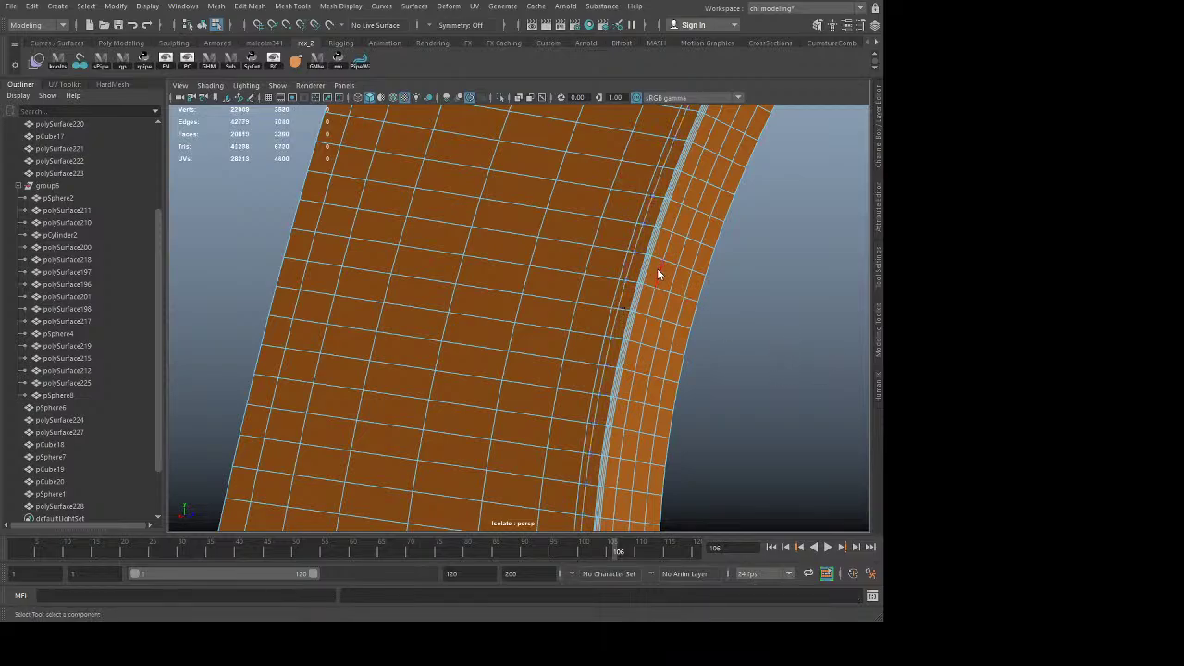
pyautogui.press('F8')
pyautogui.click(680, 251)
pyautogui.keyDown('alt'); pyautogui.moveTo(680, 250); pyautogui.dragTo(613, 371); pyautogui.keyUp('alt')
pyautogui.scroll(5, 588, 364)
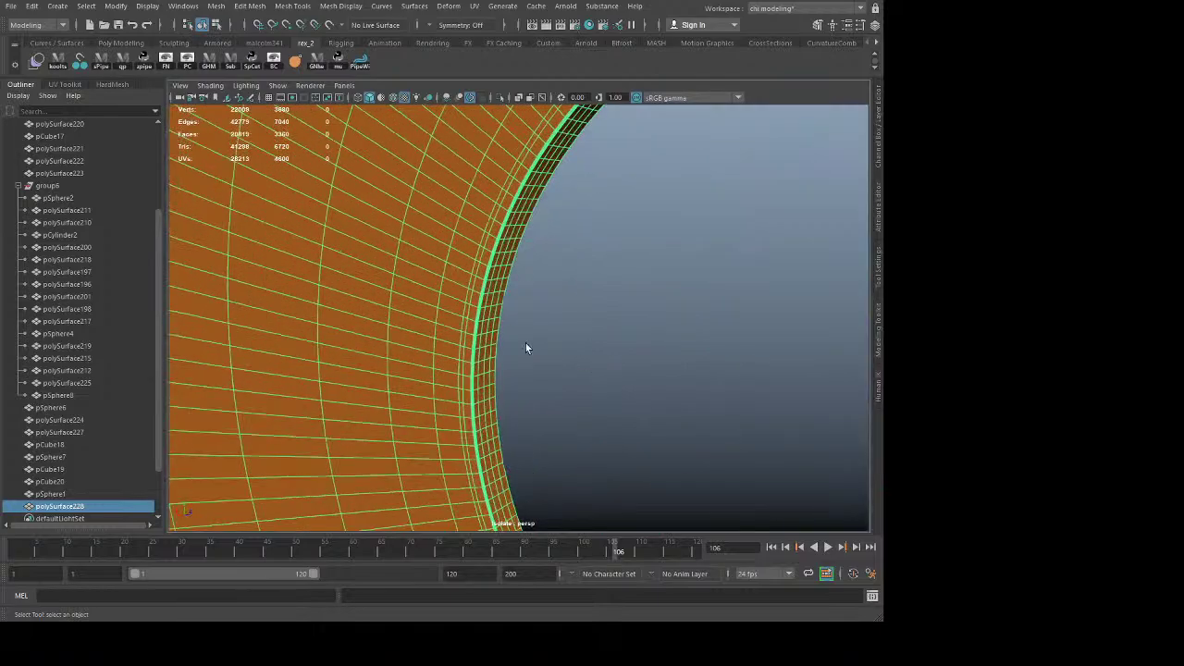
# Step: Apply Edit Edge Flow to the inserted edge loop beside the hole rim and return to object mode with the disc deselected
pyautogui.moveTo(474, 305); pyautogui.dragTo(481, 241, button='right')
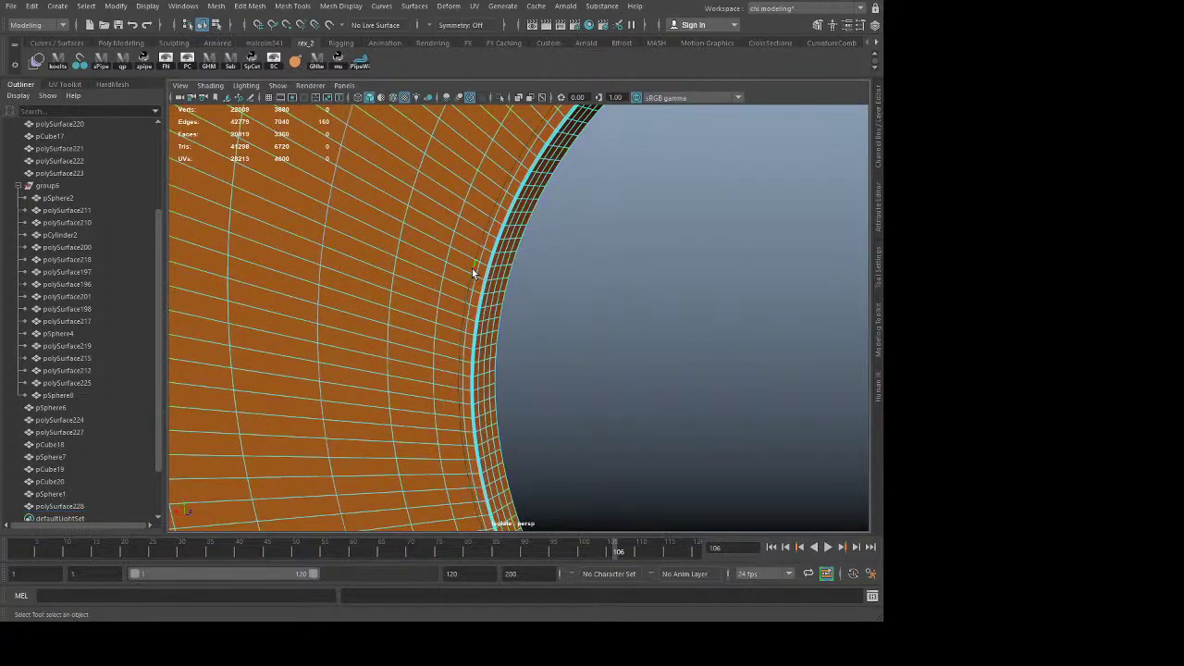
pyautogui.keyDown('shift'); pyautogui.moveTo(444, 391); pyautogui.dragTo(500, 340, button='right'); pyautogui.keyUp('shift')
pyautogui.click(570, 336)
pyautogui.moveTo(462, 251); pyautogui.dragTo(520, 203, button='right')
pyautogui.click(652, 164)
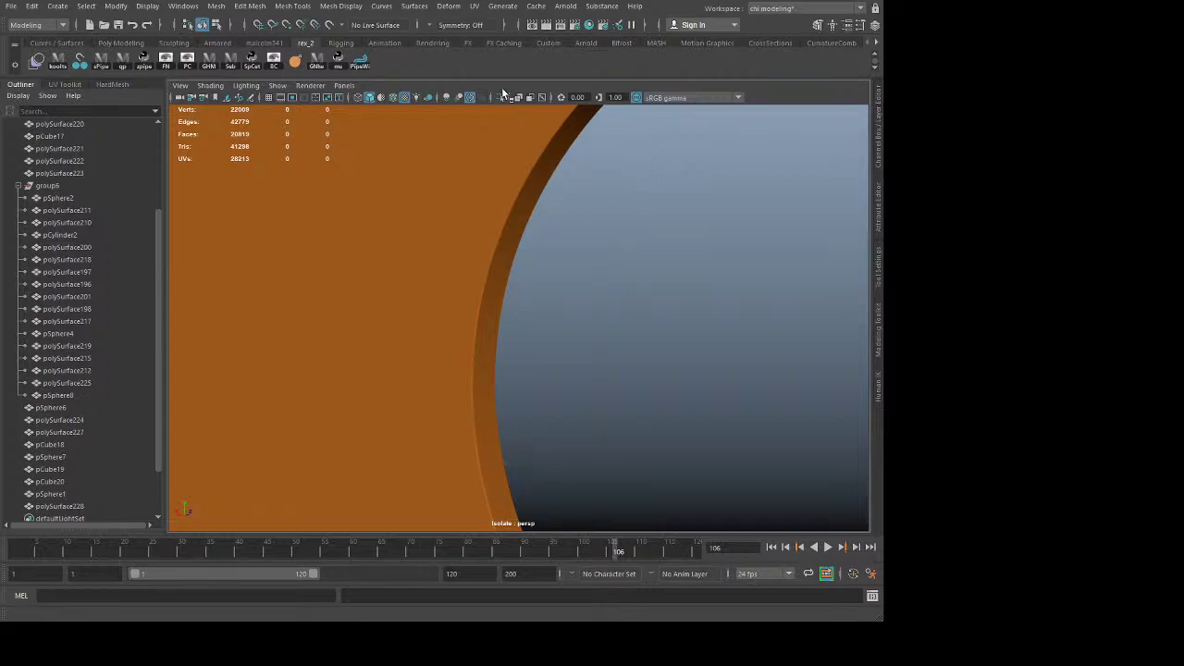
# Step: Turn off viewport anti-aliasing and end the disc's isolation to show all shield parts
pyautogui.click(472, 98)
pyautogui.keyDown('alt'); pyautogui.moveTo(477, 119); pyautogui.dragTo(503, 196); pyautogui.keyUp('alt')
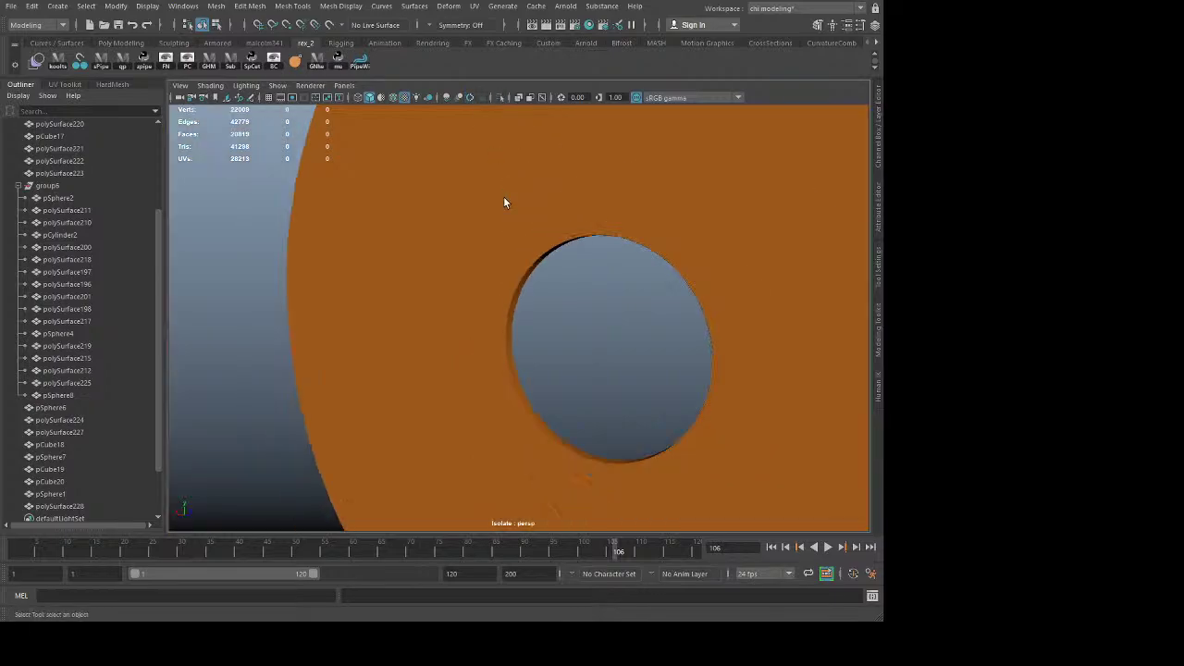
pyautogui.click(499, 96)
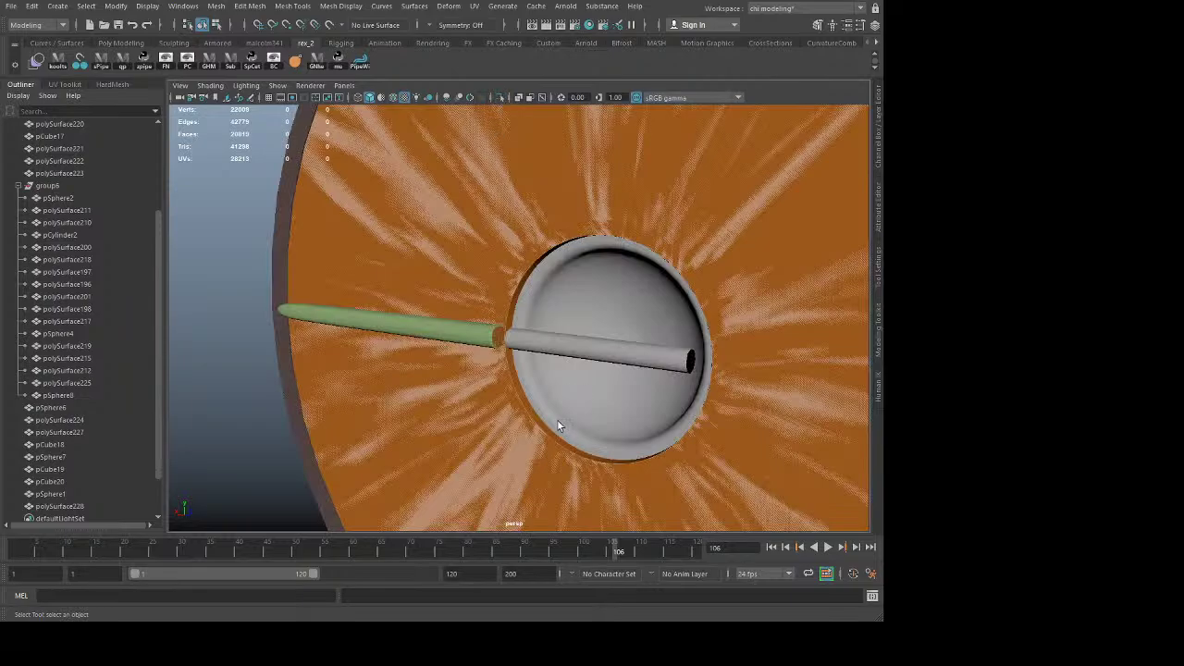
# Step: Delete the construction history of the high-poly disc
pyautogui.click(505, 259)
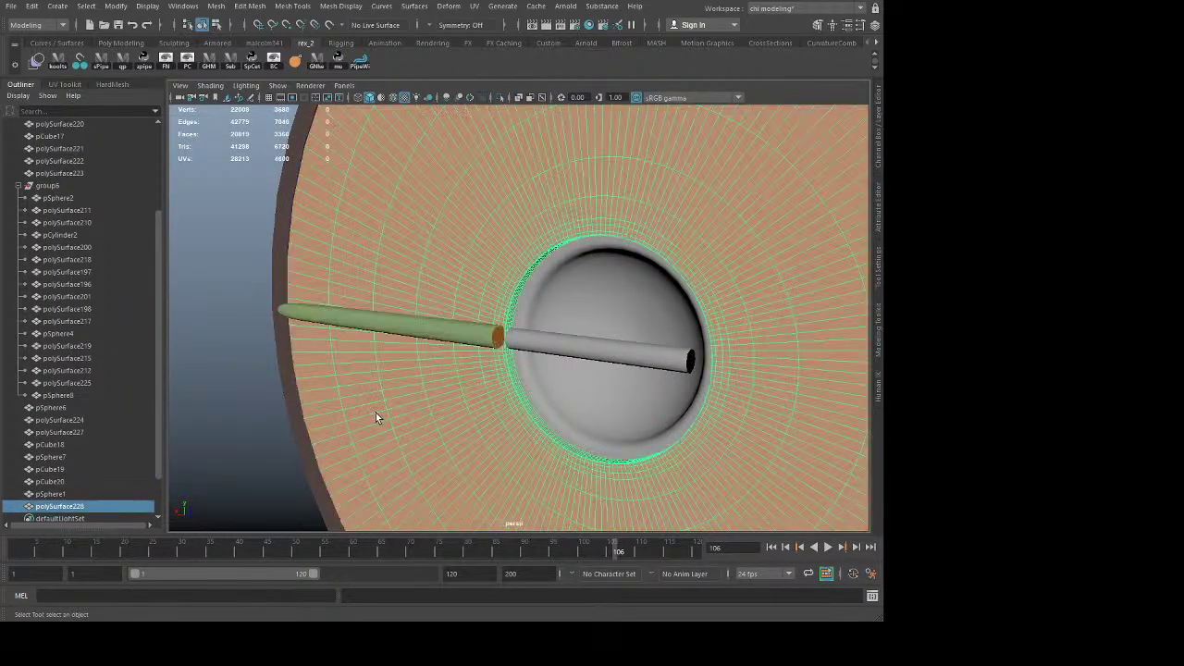
pyautogui.click(877, 153)
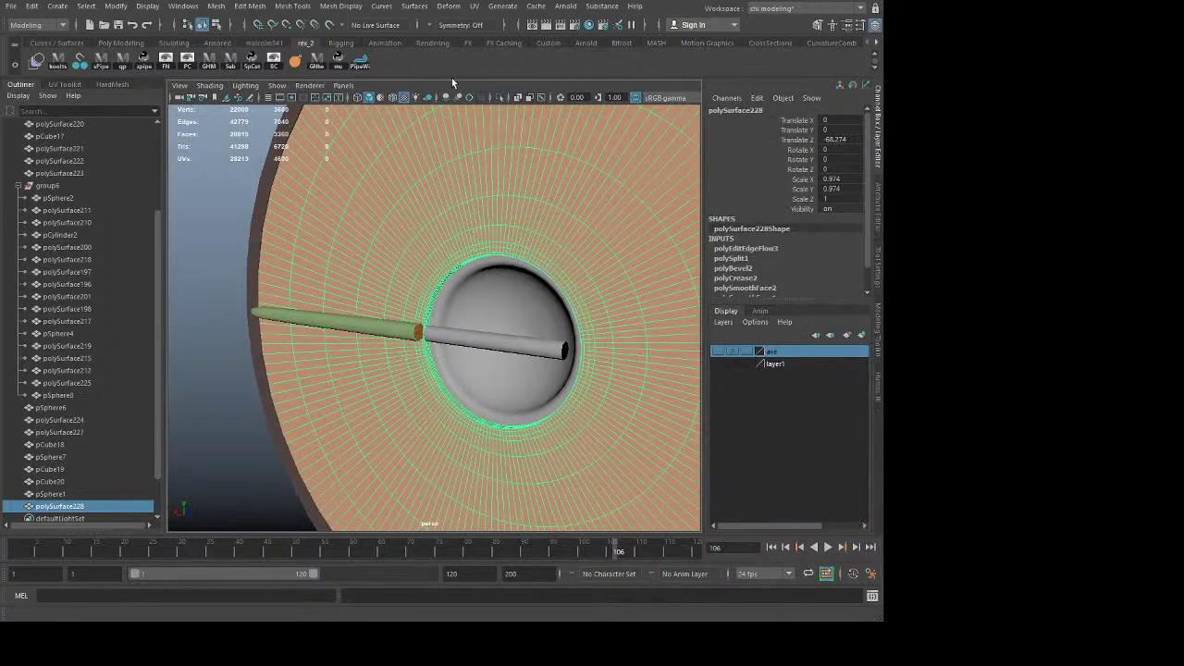
pyautogui.scroll(1, 235, 69)
pyautogui.click(644, 73)
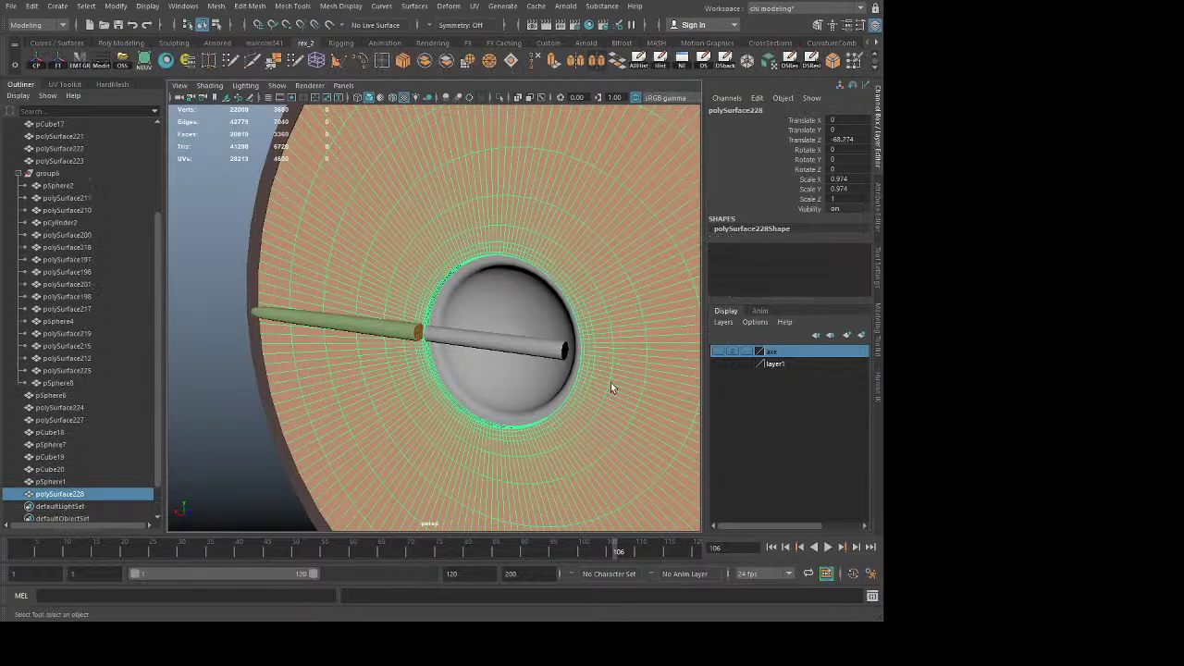
# Step: Put the high-poly disc on a new display layer named high_models and hide the layer
pyautogui.click(861, 335)
pyautogui.click(781, 352)
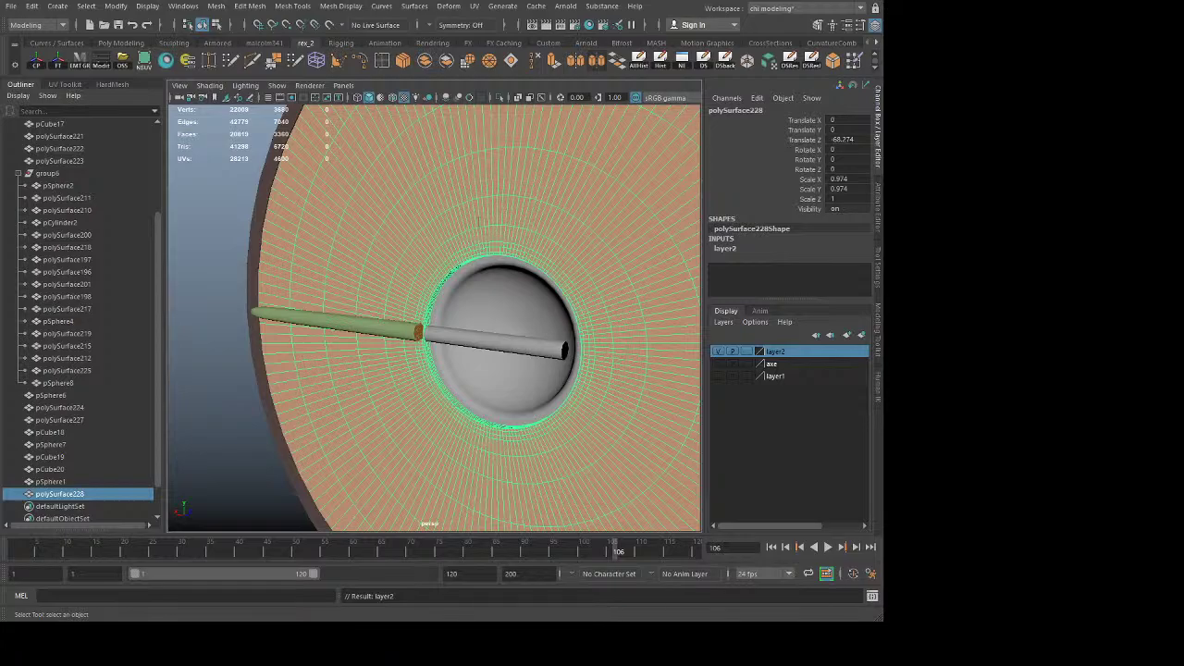
pyautogui.click(460, 321)
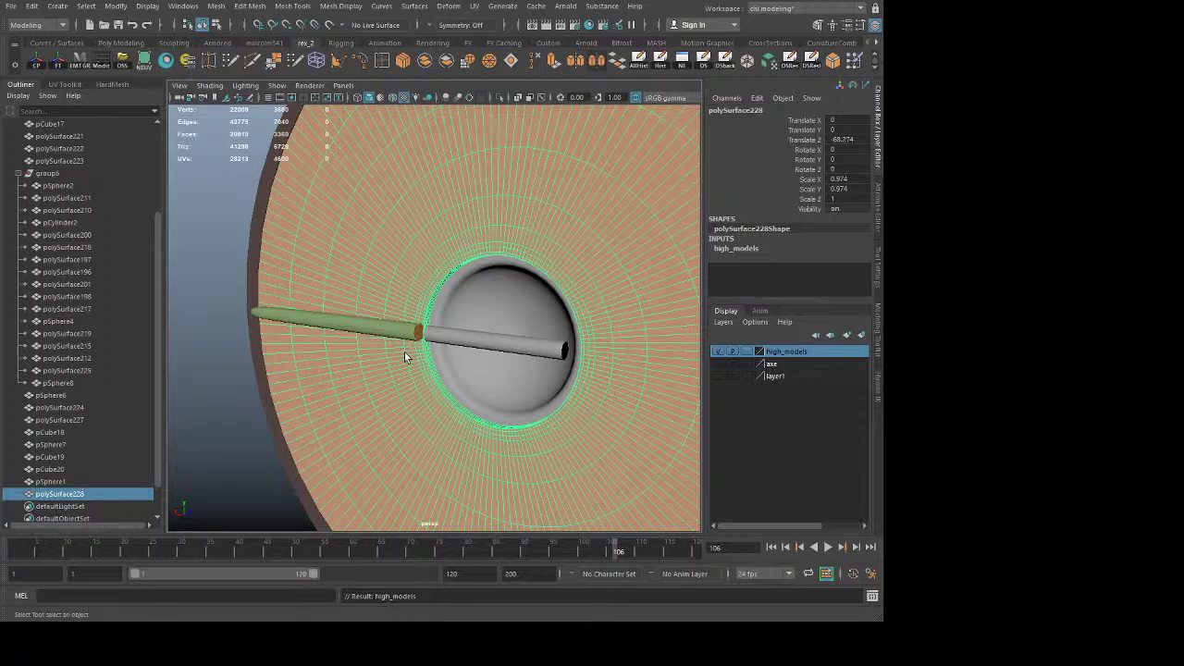
pyautogui.click(718, 350)
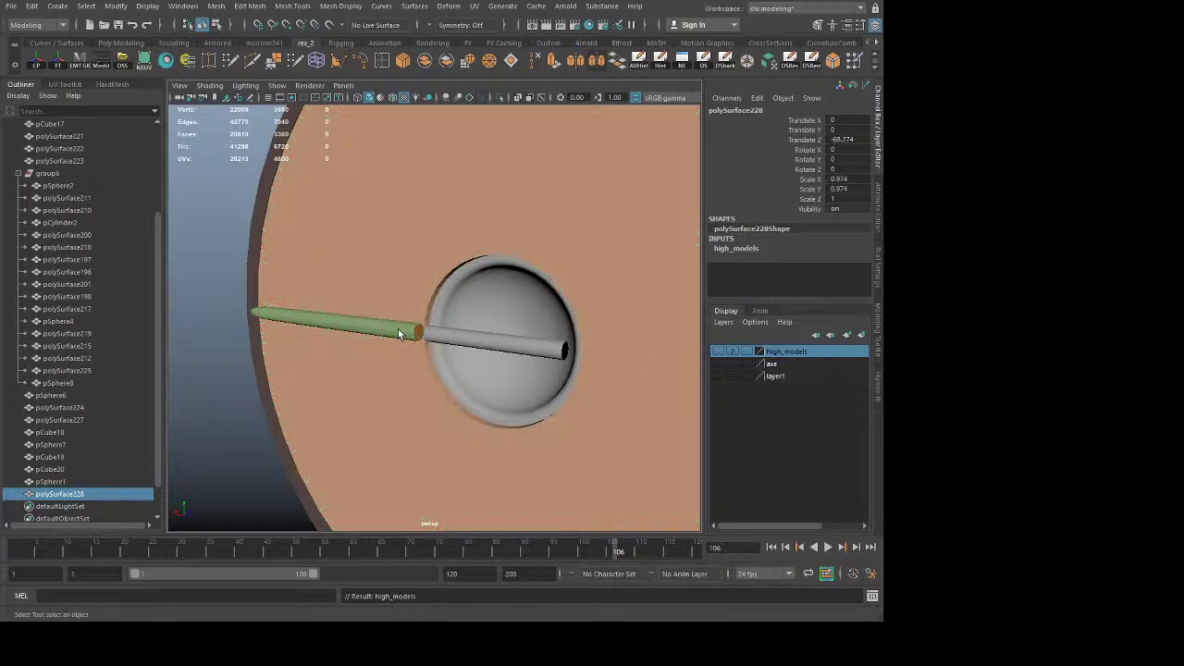
# Step: Select the low-poly disc, try moving it along its axis, and undo the move
pyautogui.click(413, 296)
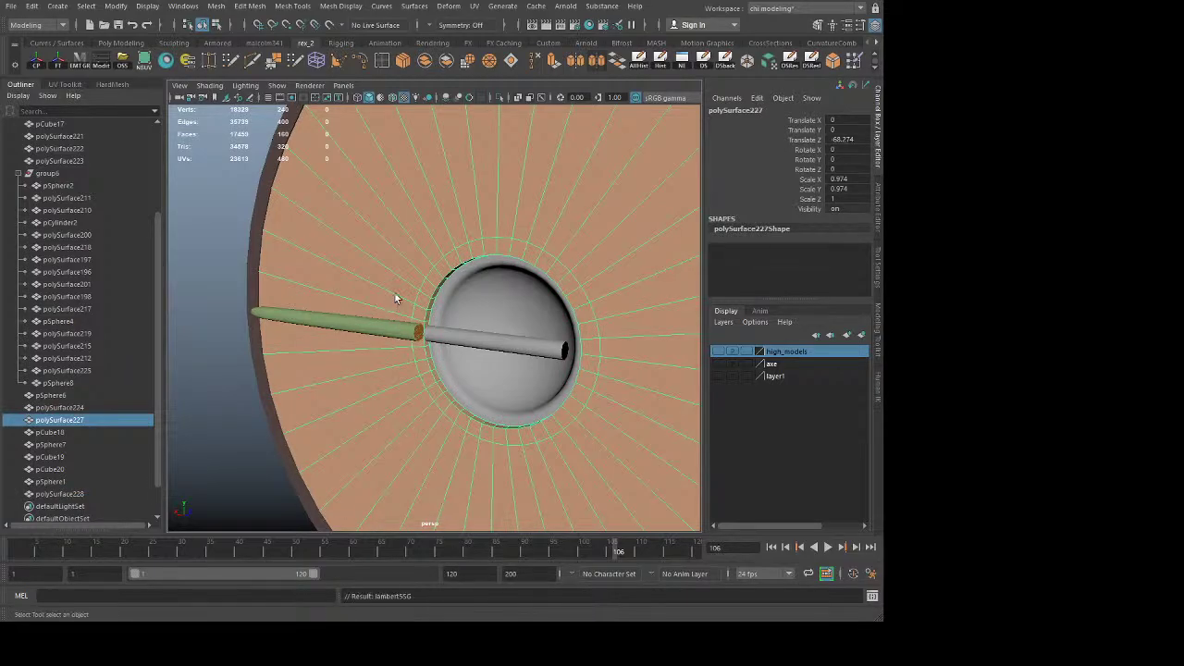
pyautogui.keyDown('alt'); pyautogui.moveTo(317, 415); pyautogui.dragTo(436, 417); pyautogui.keyUp('alt')
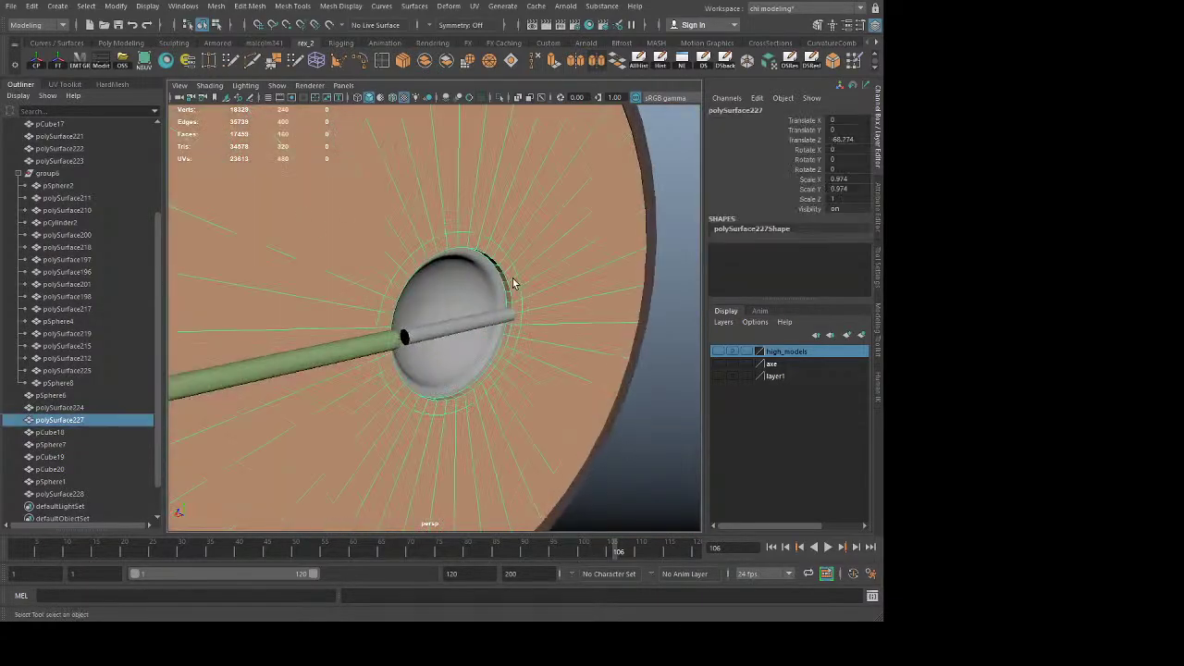
pyautogui.press('w')
pyautogui.moveTo(437, 320); pyautogui.dragTo(807, 523)
pyautogui.hotkey('ctrl', 'z')
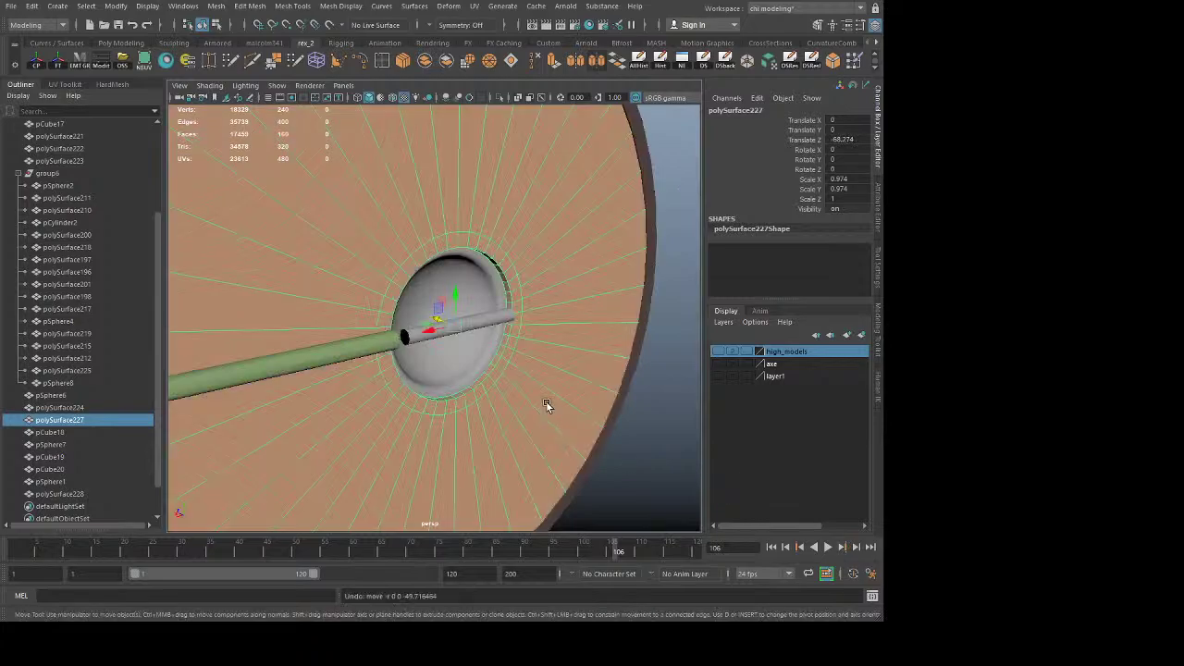
# Step: Assign the green material to the low-poly disc and put it on a new display layer named low_shield
pyautogui.click(631, 587)
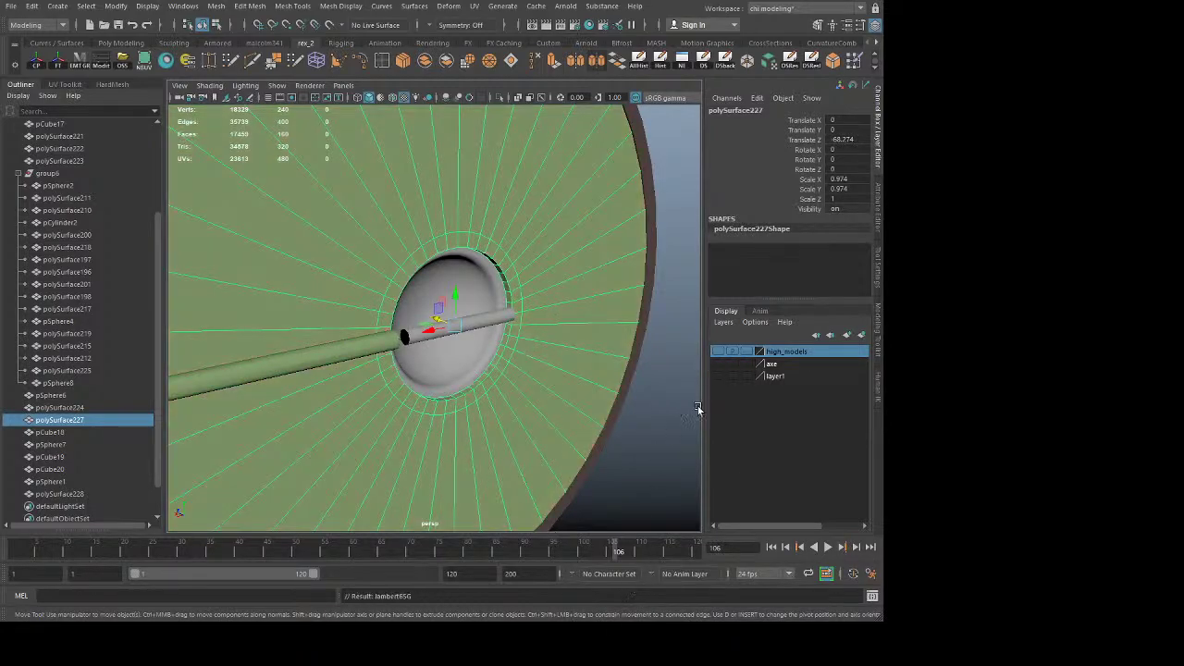
pyautogui.click(861, 334)
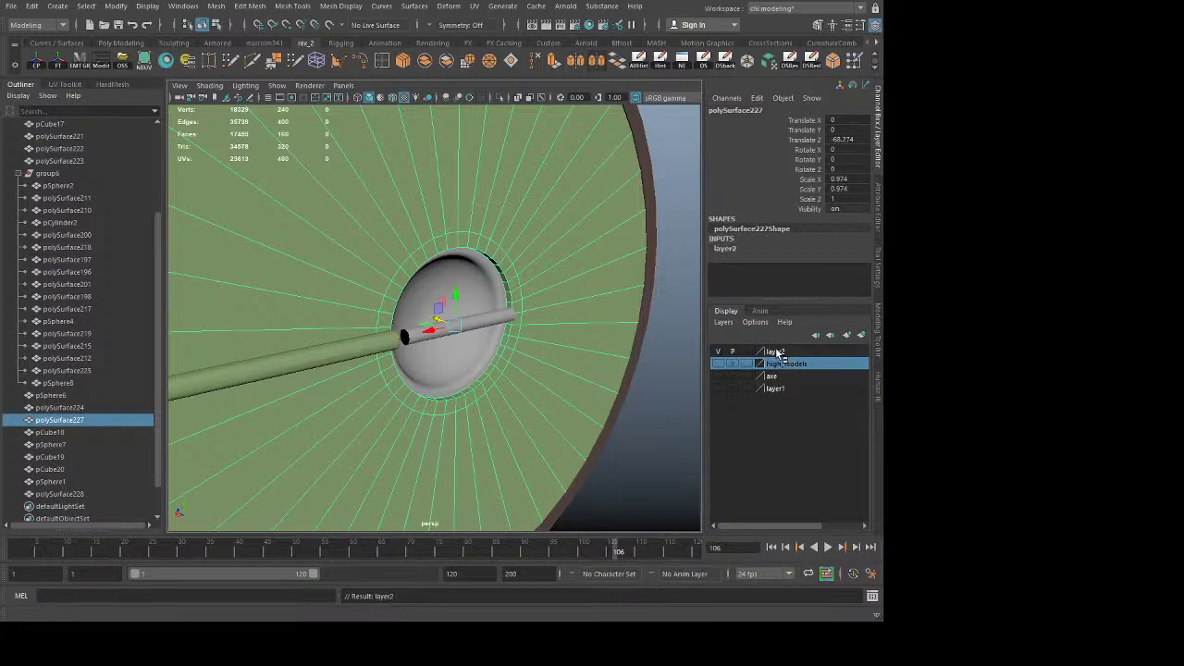
pyautogui.click(775, 352)
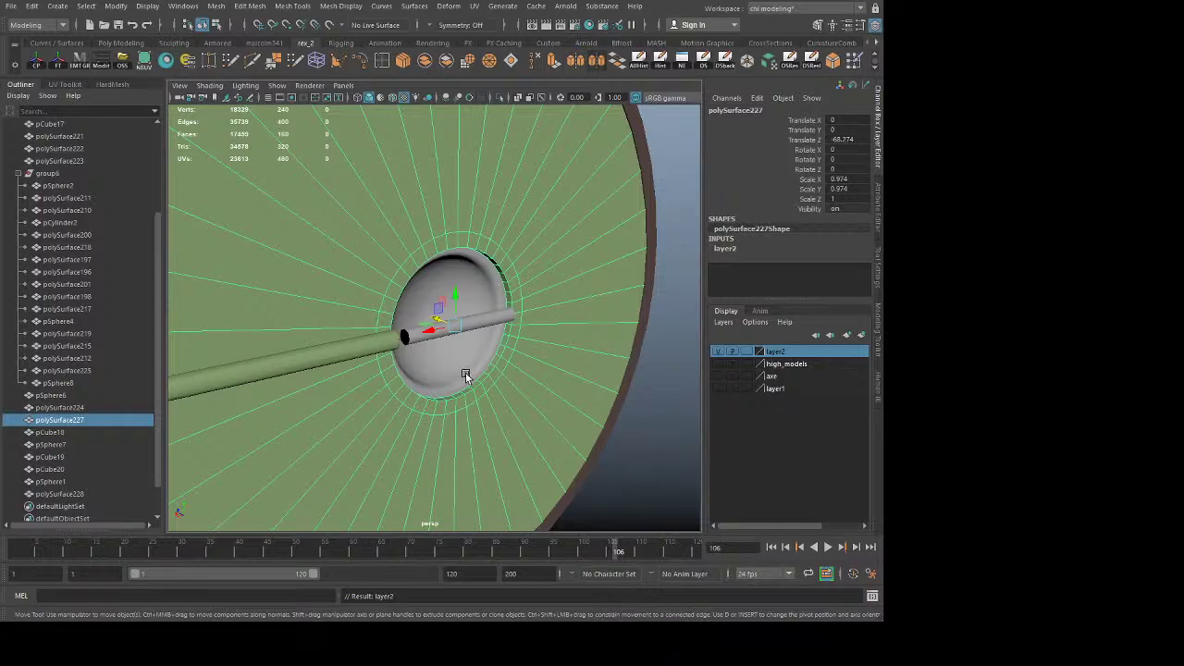
pyautogui.click(468, 328)
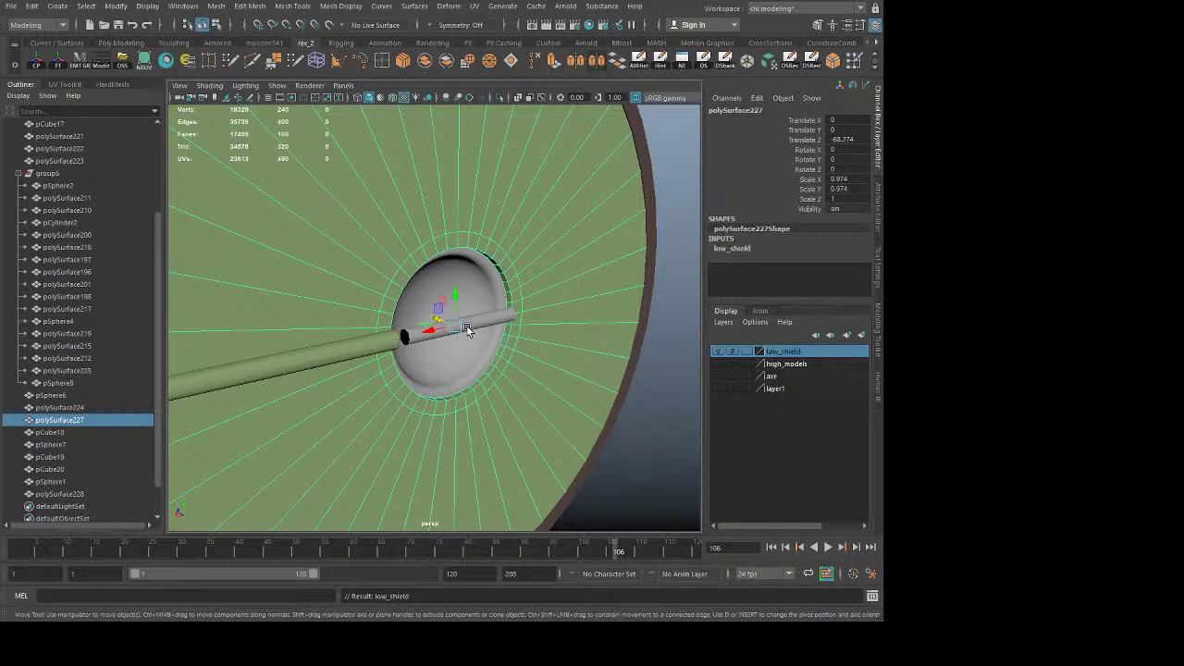
# Step: Rename the high_models layer to high_shield, and toggle both shield layers' visibility, leaving both hidden
pyautogui.click(793, 364)
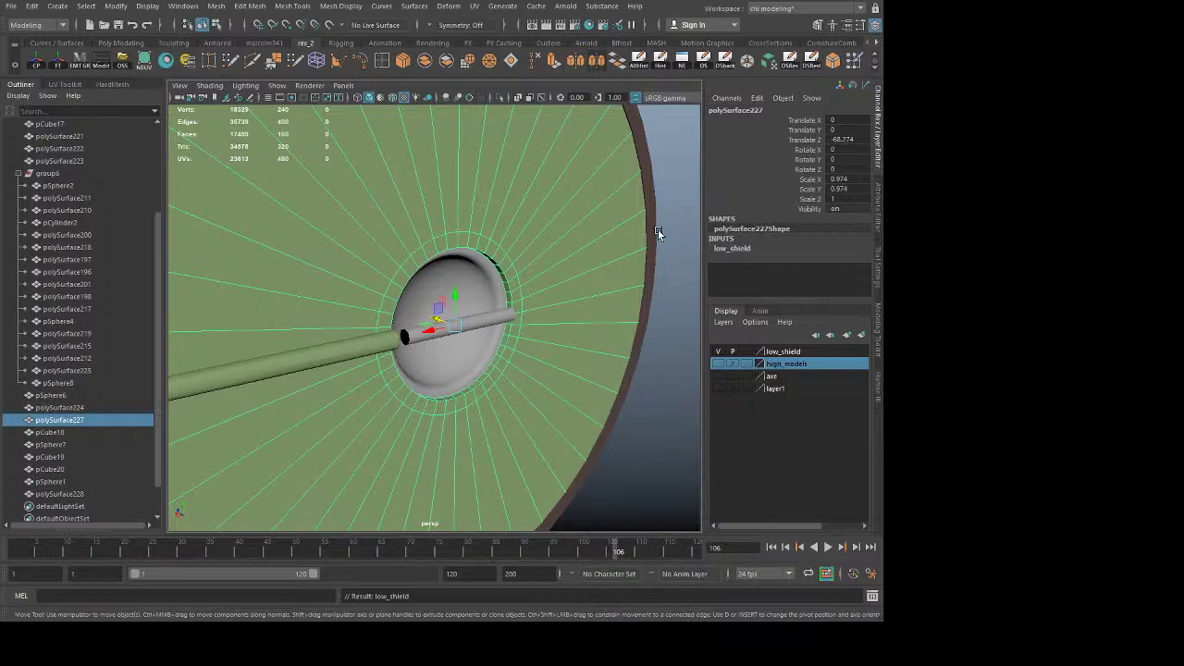
pyautogui.click(452, 327)
pyautogui.click(717, 352)
pyautogui.click(716, 351)
pyautogui.click(715, 363)
pyautogui.click(716, 366)
pyautogui.click(717, 352)
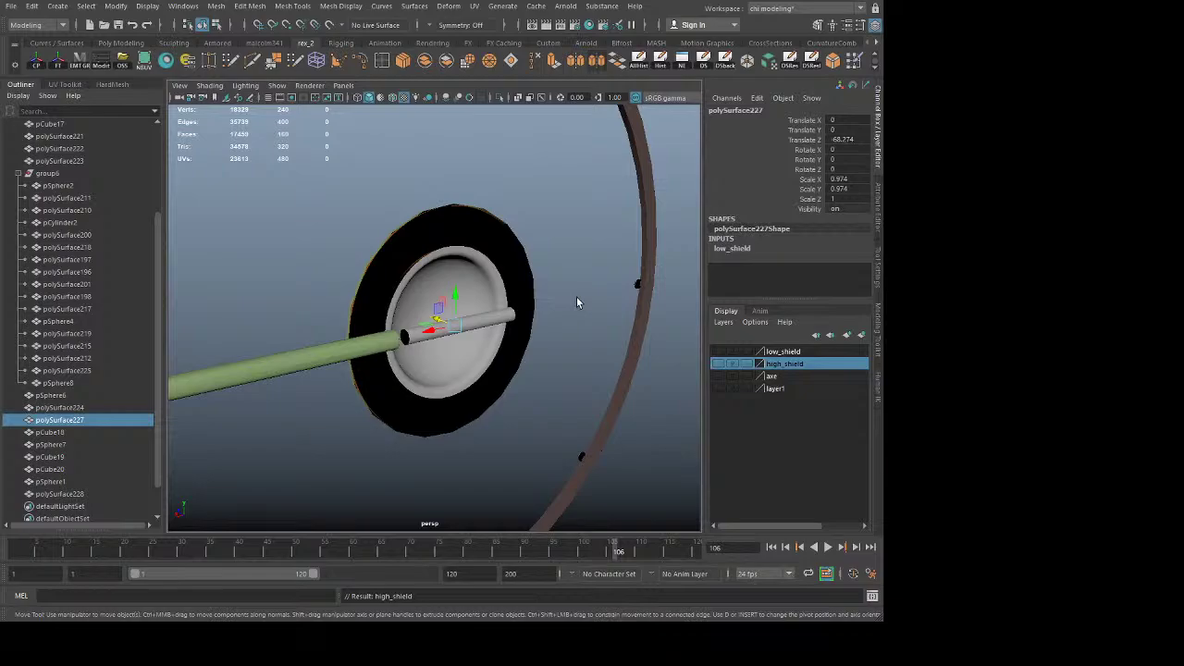
# Step: Color the low_shield layer teal and the high_shield layer red, and make low_shield visible
pyautogui.click(480, 321)
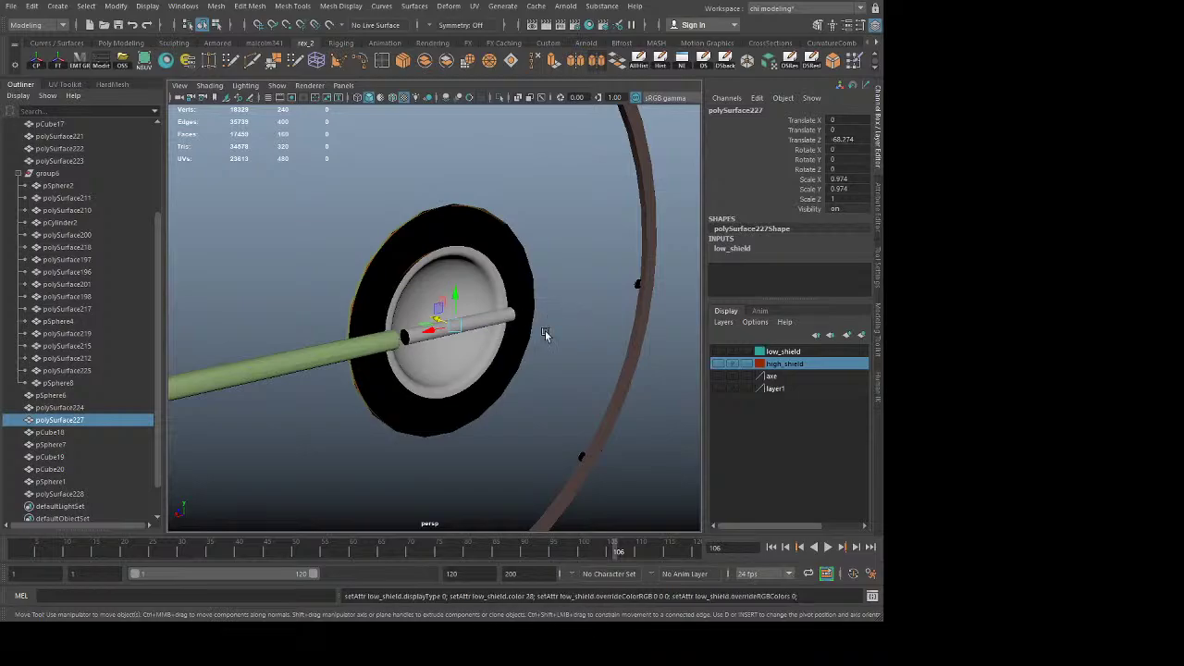
pyautogui.click(718, 352)
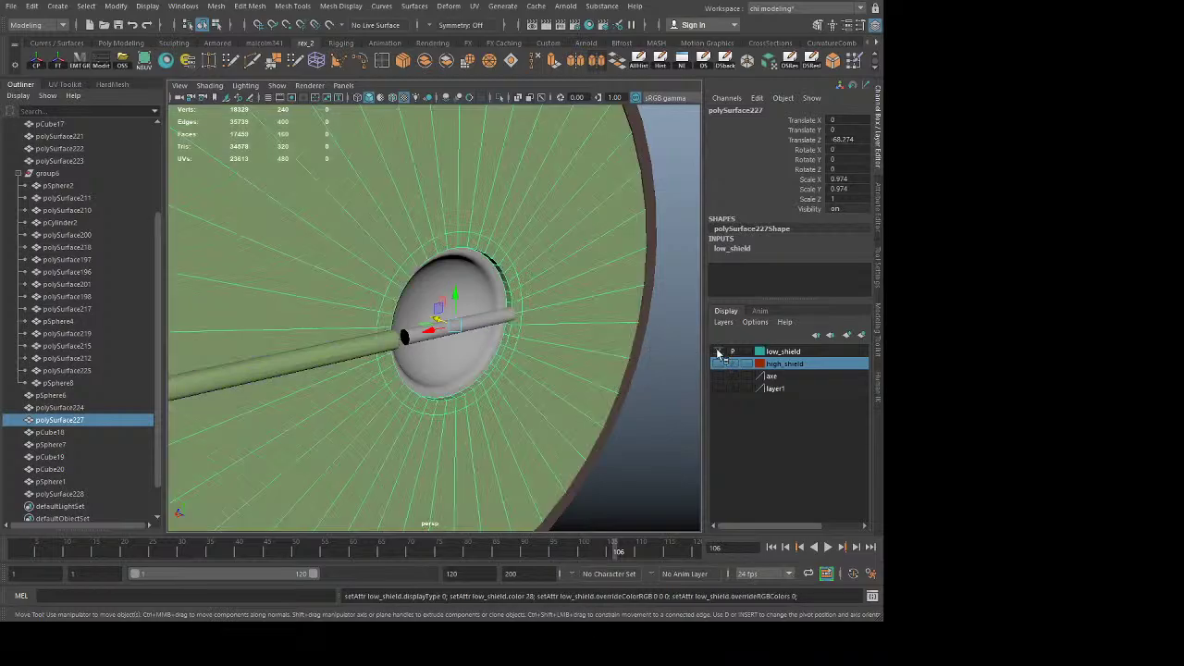
pyautogui.click(651, 393)
pyautogui.click(592, 344)
pyautogui.click(671, 413)
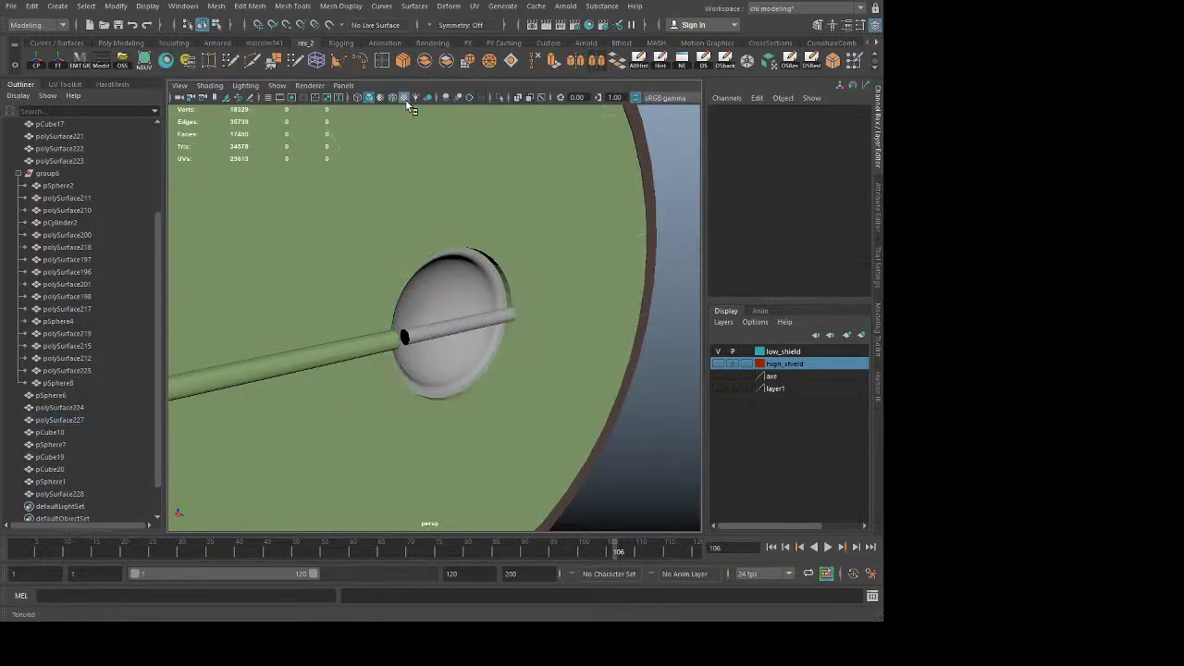
# Step: Turn on wireframe on shaded and change the low_shield layer's color to light green
pyautogui.click(392, 98)
pyautogui.click(614, 272)
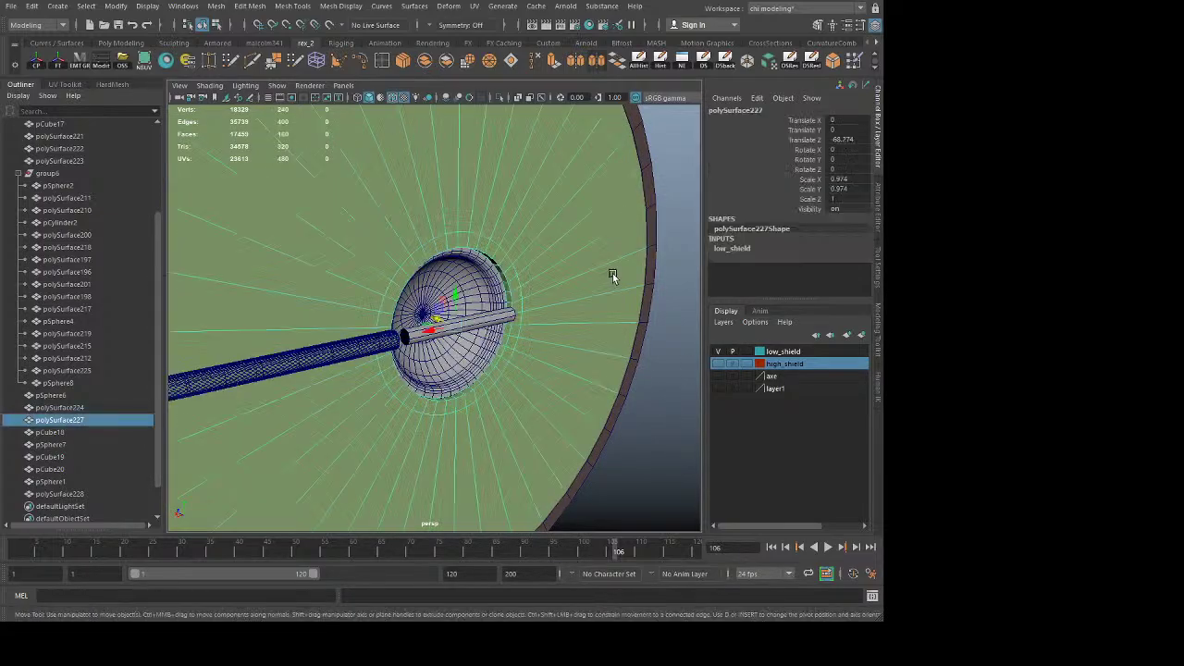
pyautogui.click(666, 360)
pyautogui.click(761, 351)
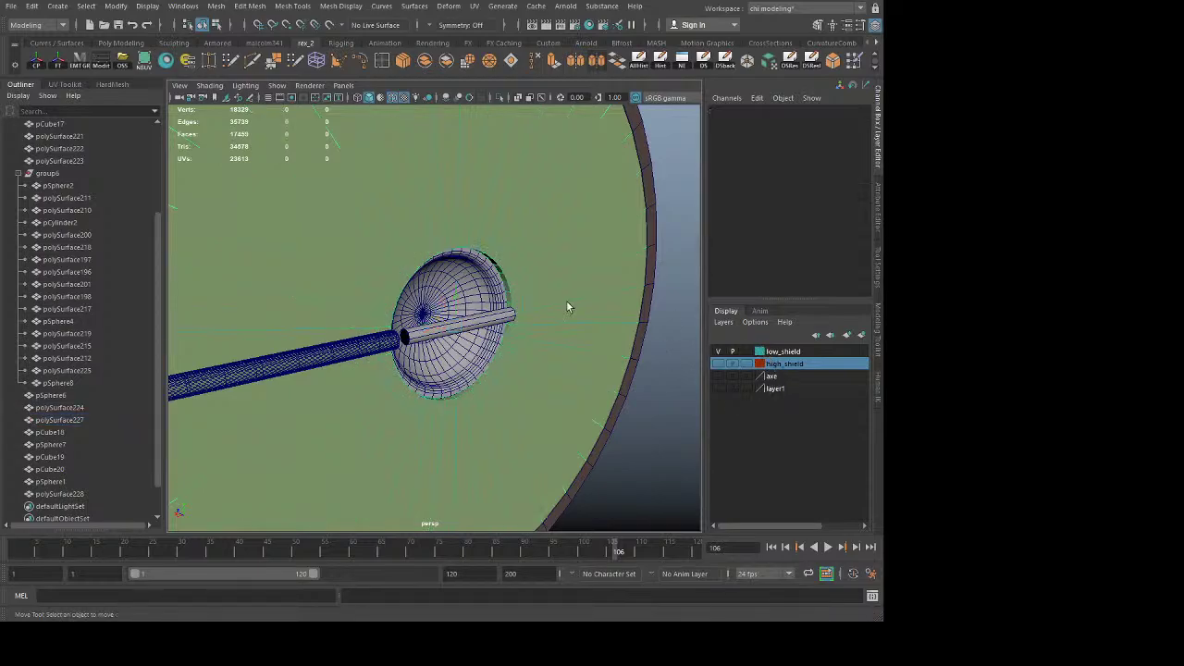
pyautogui.click(486, 322)
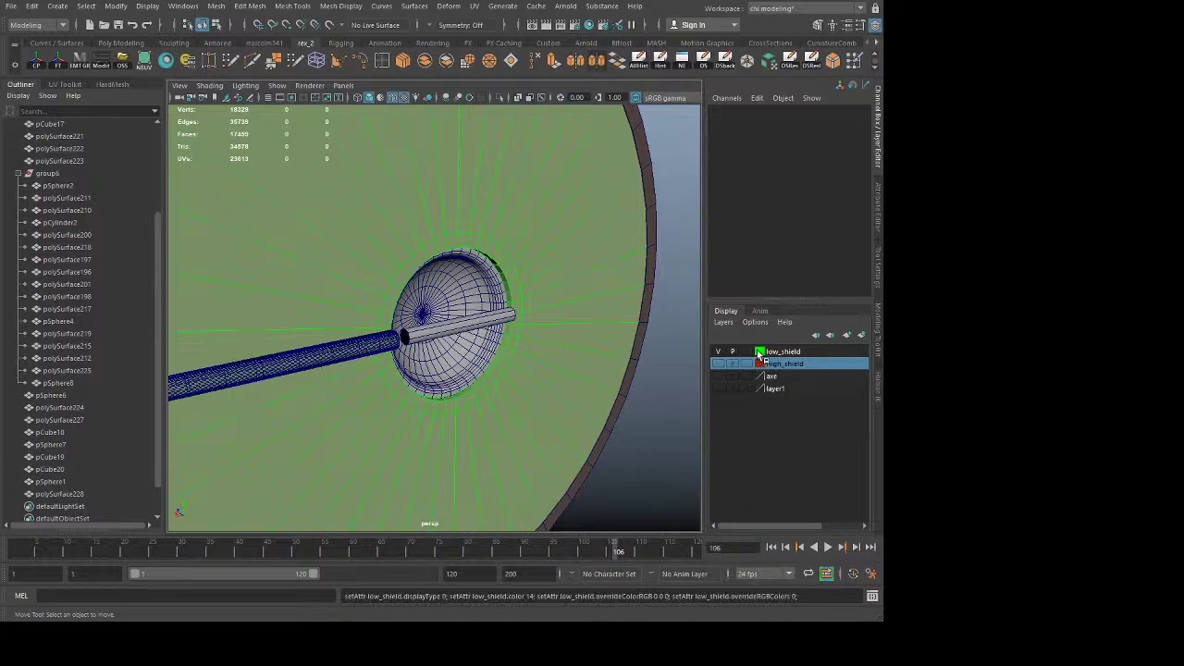
pyautogui.click(486, 318)
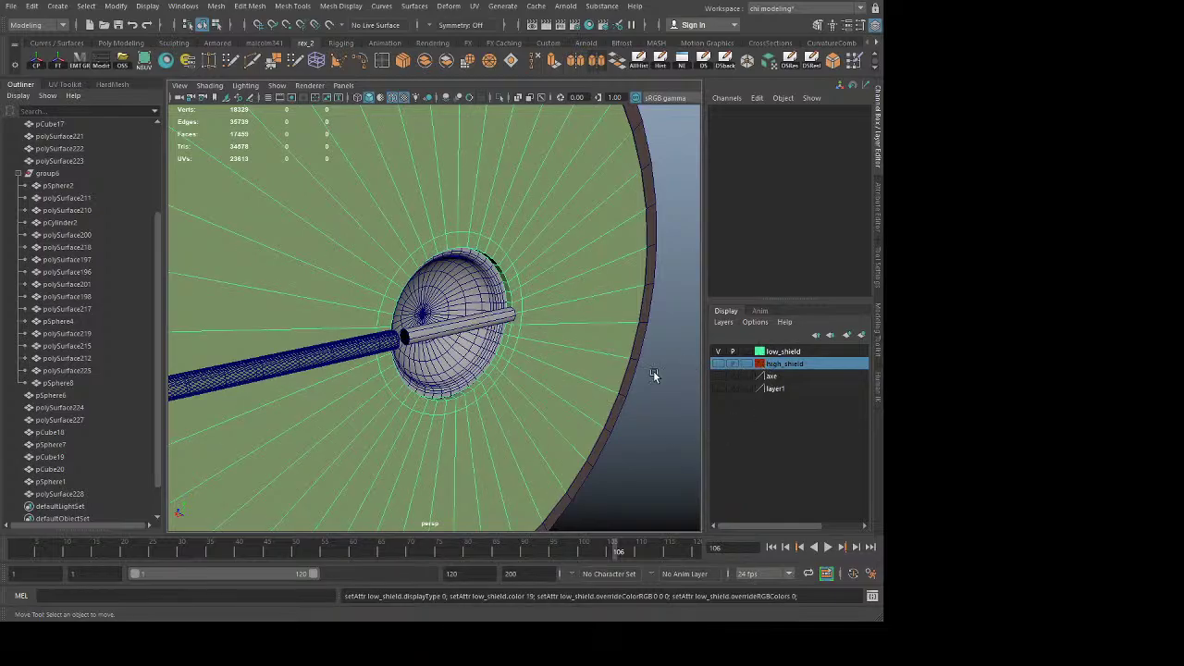
# Step: Hide the low_shield layer, show high_shield, and set the high_shield layer's color to dark red after trying brighter reds
pyautogui.click(718, 352)
pyautogui.click(720, 364)
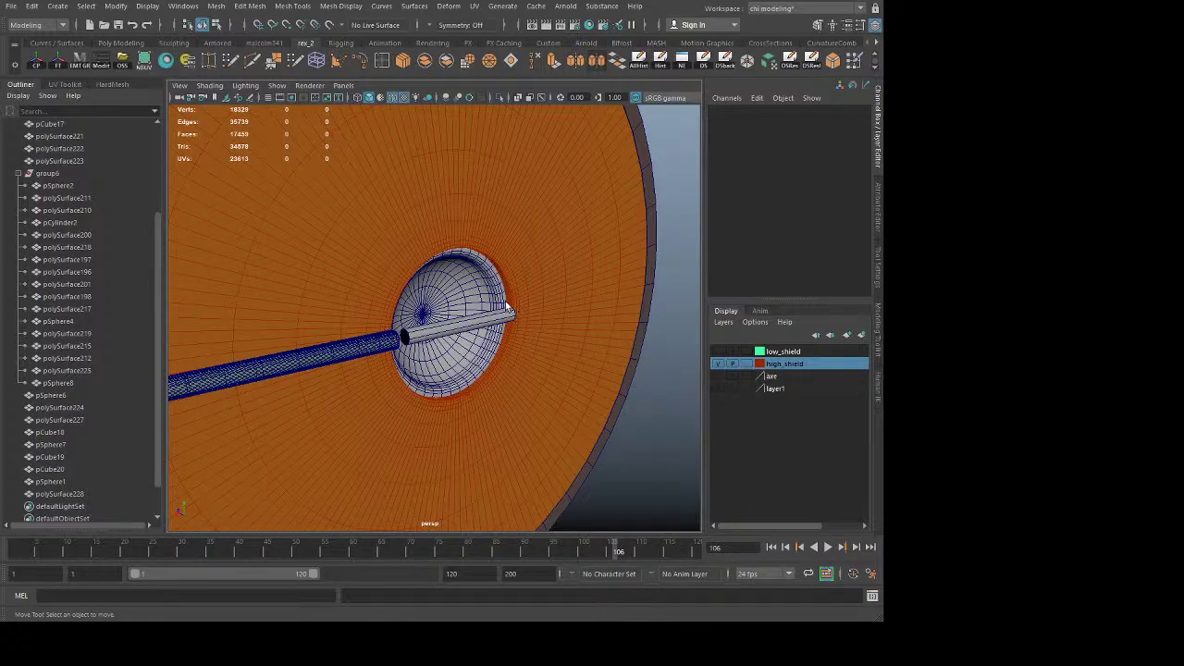
pyautogui.click(499, 326)
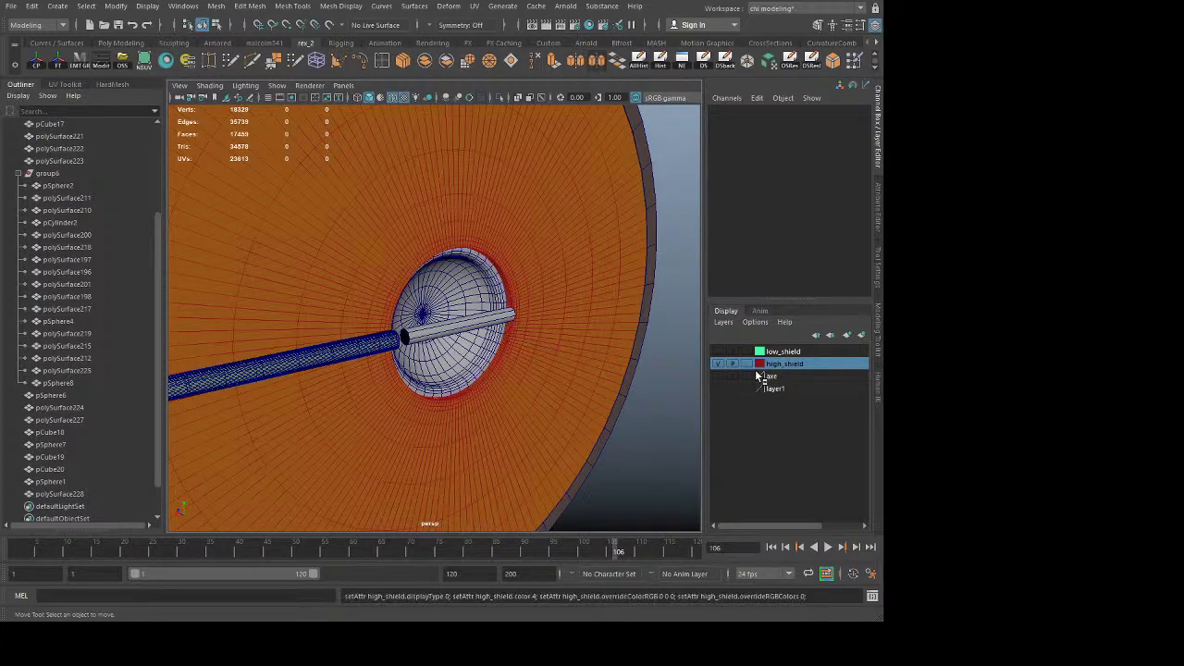
pyautogui.click(483, 324)
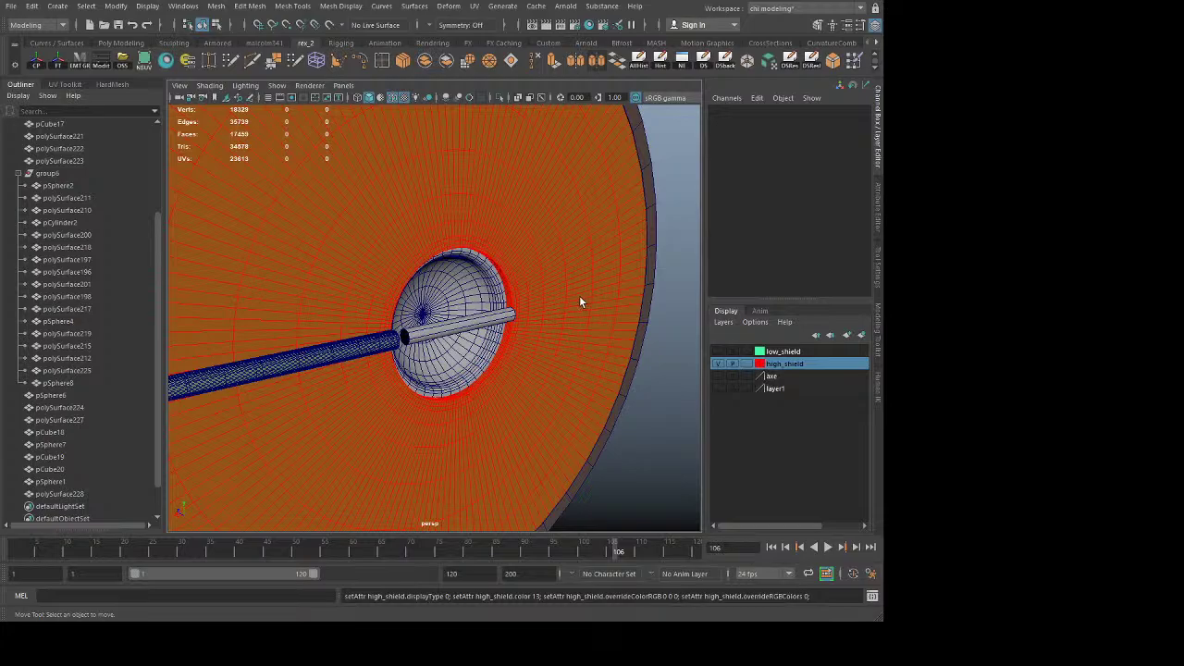
pyautogui.doubleClick(761, 358)
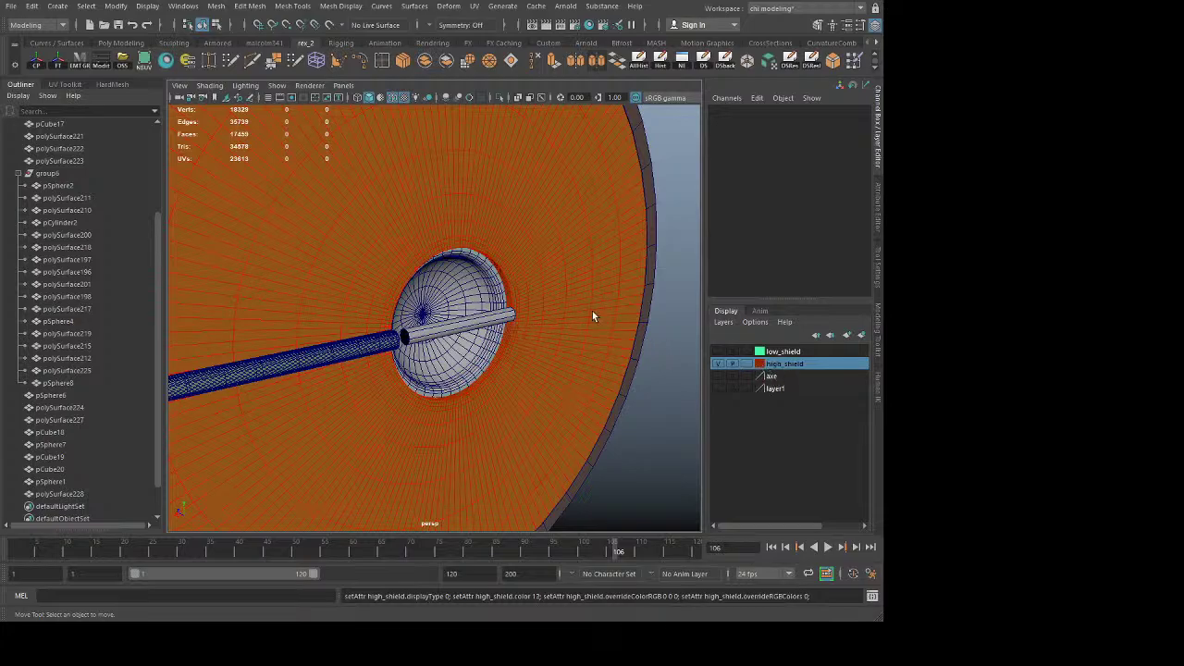
pyautogui.click(492, 295)
pyautogui.click(495, 324)
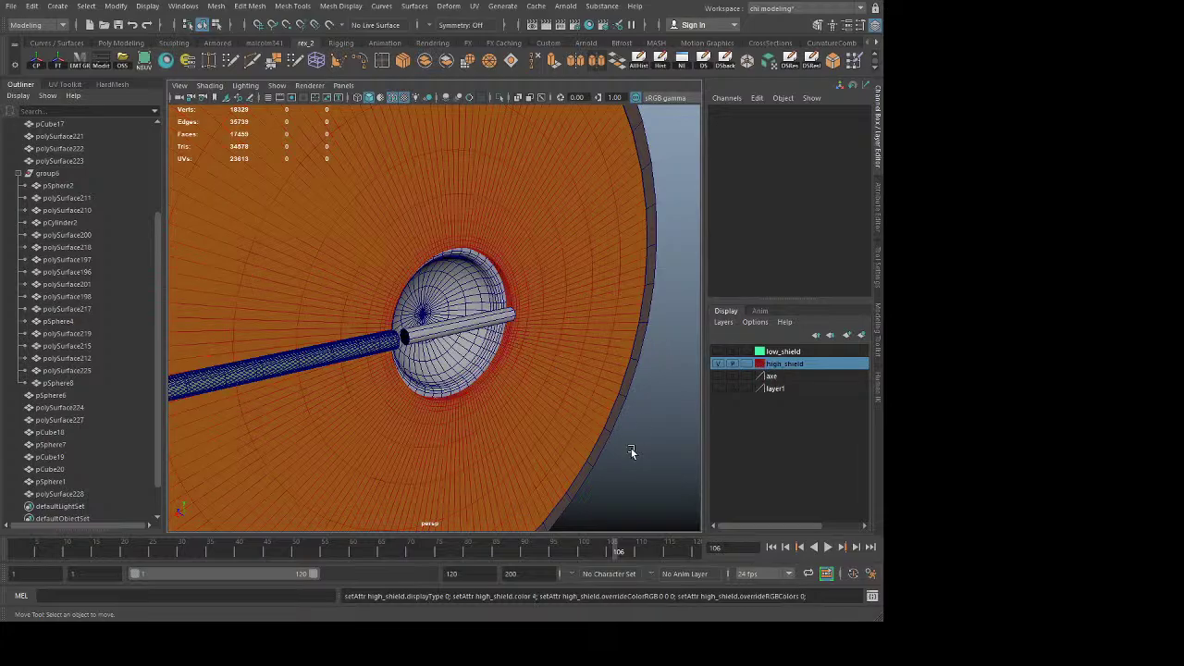
pyautogui.keyDown('alt'); pyautogui.moveTo(629, 450); pyautogui.dragTo(447, 420); pyautogui.keyUp('alt')
pyautogui.keyDown('alt'); pyautogui.moveTo(448, 420); pyautogui.dragTo(771, 527, button='right'); pyautogui.keyUp('alt')
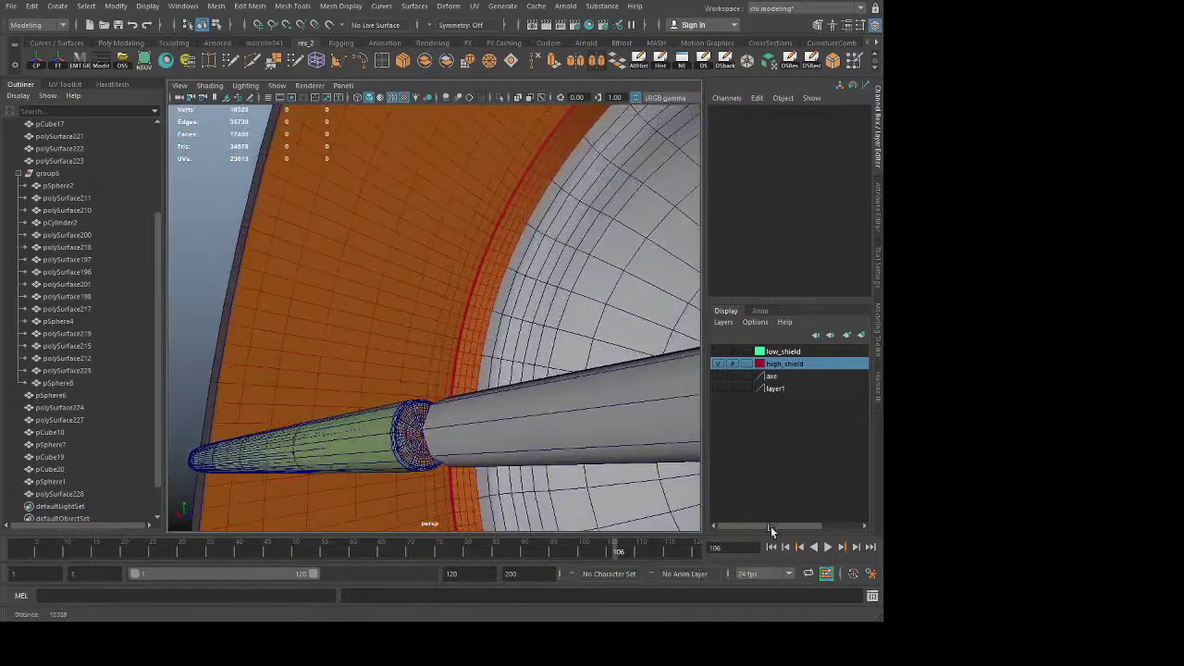
# Step: Examine the red wireframe on the back of the shield around the boss opening and the handle ends
pyautogui.keyDown('alt'); pyautogui.moveTo(453, 332); pyautogui.dragTo(465, 351); pyautogui.keyUp('alt')
pyautogui.keyDown('alt'); pyautogui.moveTo(466, 351); pyautogui.dragTo(688, 484, button='right'); pyautogui.keyUp('alt')
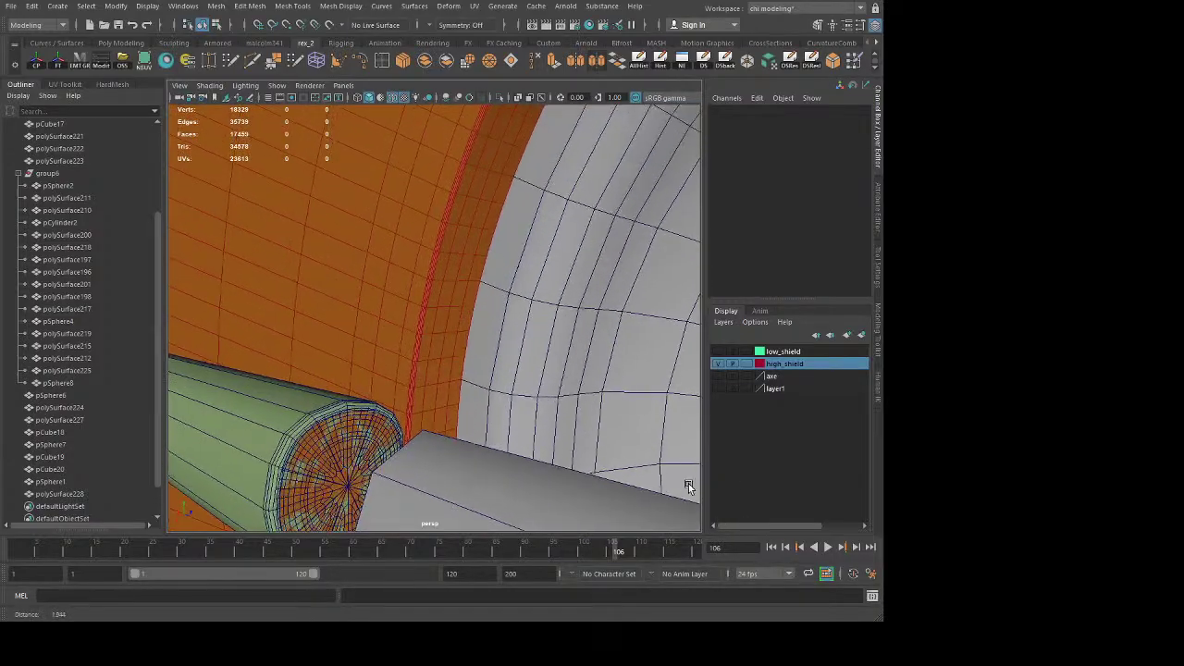
pyautogui.keyDown('alt'); pyautogui.moveTo(687, 483); pyautogui.dragTo(373, 325); pyautogui.keyUp('alt')
pyautogui.keyDown('alt'); pyautogui.moveTo(373, 326); pyautogui.dragTo(806, 515, button='right'); pyautogui.keyUp('alt')
pyautogui.keyDown('alt'); pyautogui.moveTo(465, 343); pyautogui.dragTo(487, 380); pyautogui.keyUp('alt')
pyautogui.keyDown('alt'); pyautogui.moveTo(486, 381); pyautogui.dragTo(570, 429, button='right'); pyautogui.keyUp('alt')
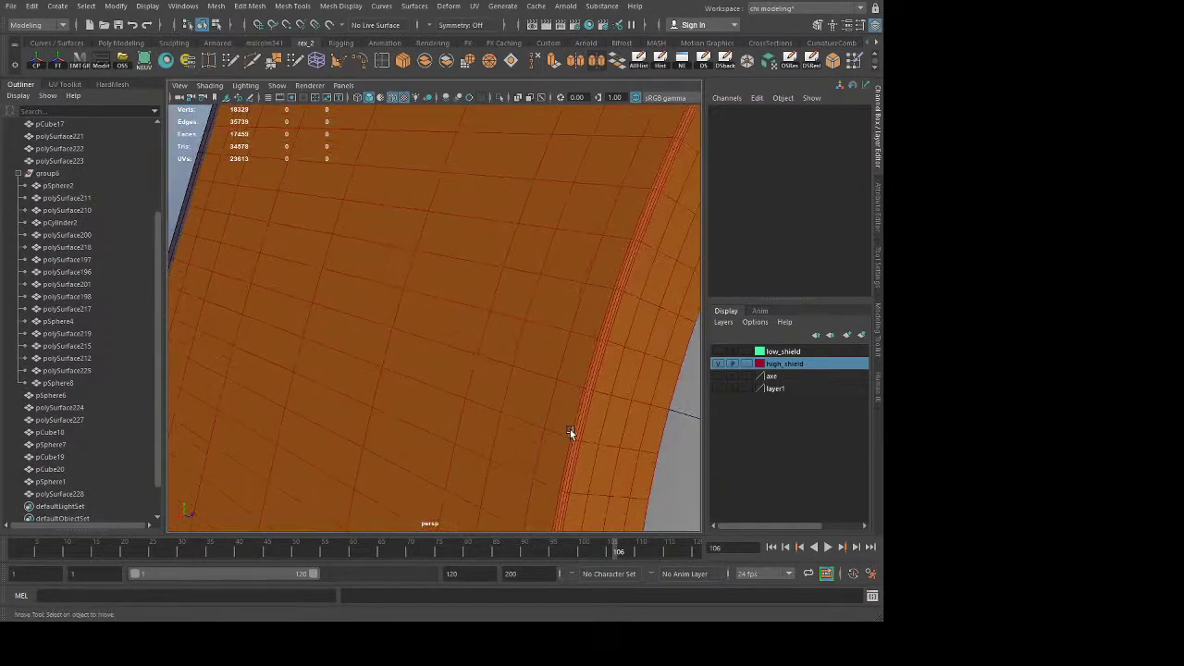
pyautogui.keyDown('alt'); pyautogui.moveTo(570, 429); pyautogui.dragTo(506, 399); pyautogui.keyUp('alt')
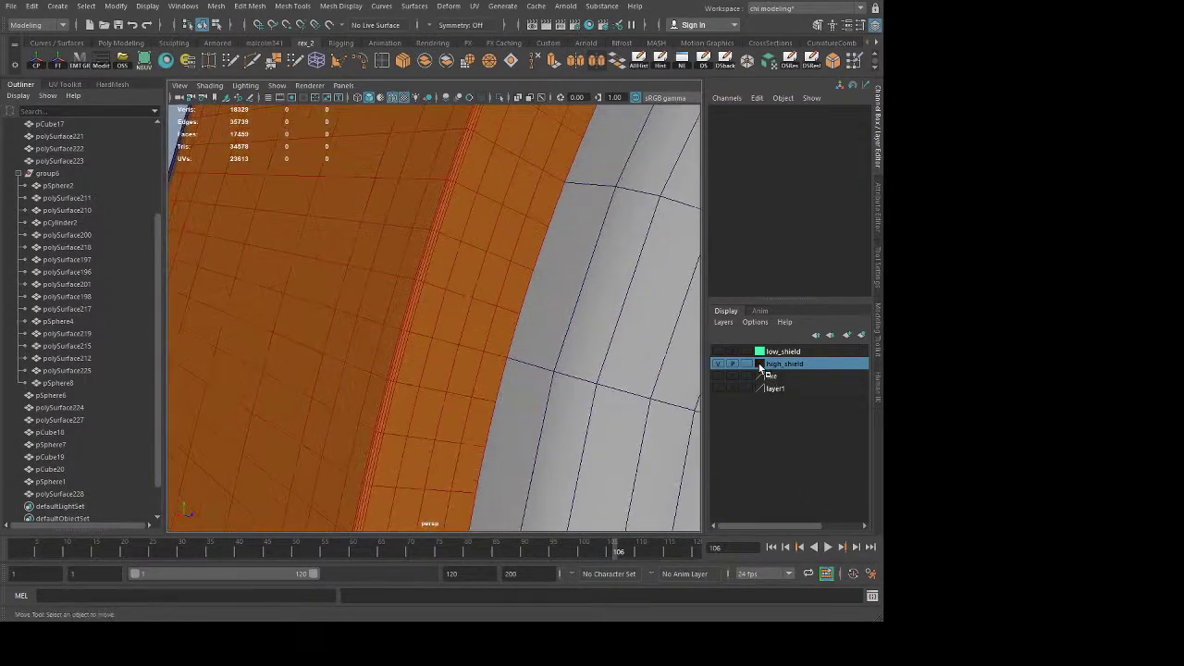
# Step: Try blue and other wireframe colours on the high_shield layer, undoing the changes in between
pyautogui.click(522, 317)
pyautogui.keyDown('alt'); pyautogui.moveTo(565, 371); pyautogui.dragTo(141, 312, button='right'); pyautogui.keyUp('alt')
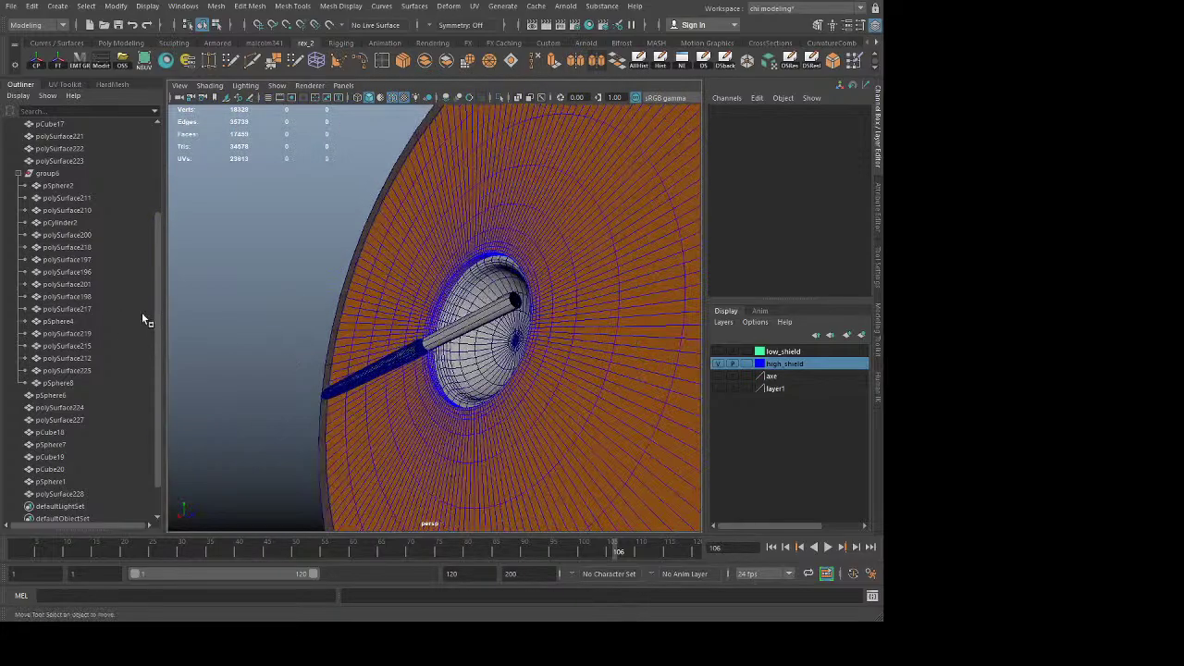
pyautogui.keyDown('alt'); pyautogui.moveTo(301, 317); pyautogui.dragTo(336, 343); pyautogui.keyUp('alt')
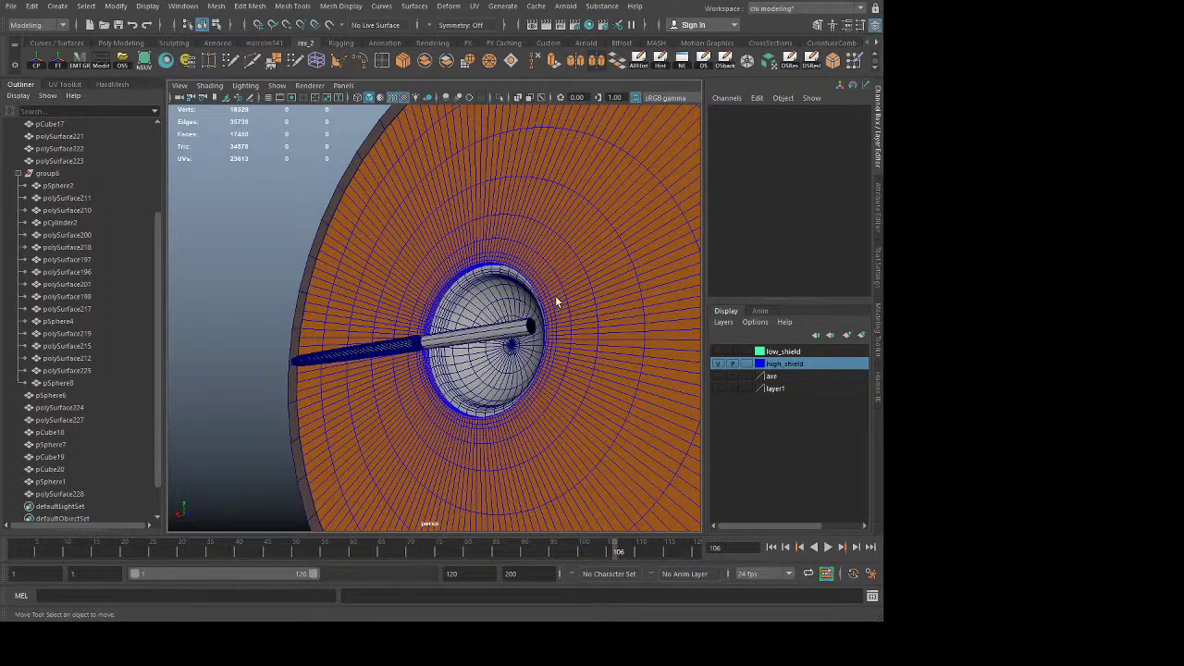
pyautogui.hotkey('ctrl', 'z')
pyautogui.keyDown('alt'); pyautogui.moveTo(429, 328); pyautogui.dragTo(575, 393, button='right'); pyautogui.keyUp('alt')
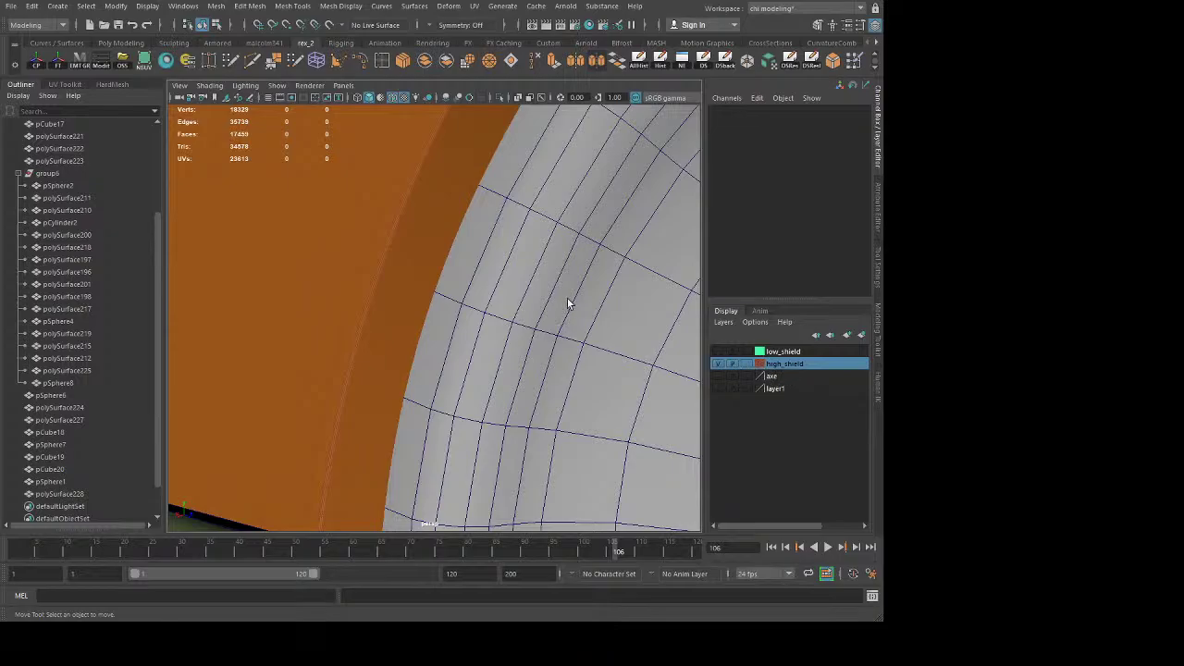
pyautogui.hotkey('ctrl', 'z')
pyautogui.keyDown('alt'); pyautogui.moveTo(539, 423); pyautogui.dragTo(354, 378, button='right'); pyautogui.keyUp('alt')
pyautogui.keyDown('alt'); pyautogui.moveTo(353, 375); pyautogui.dragTo(357, 320); pyautogui.keyUp('alt')
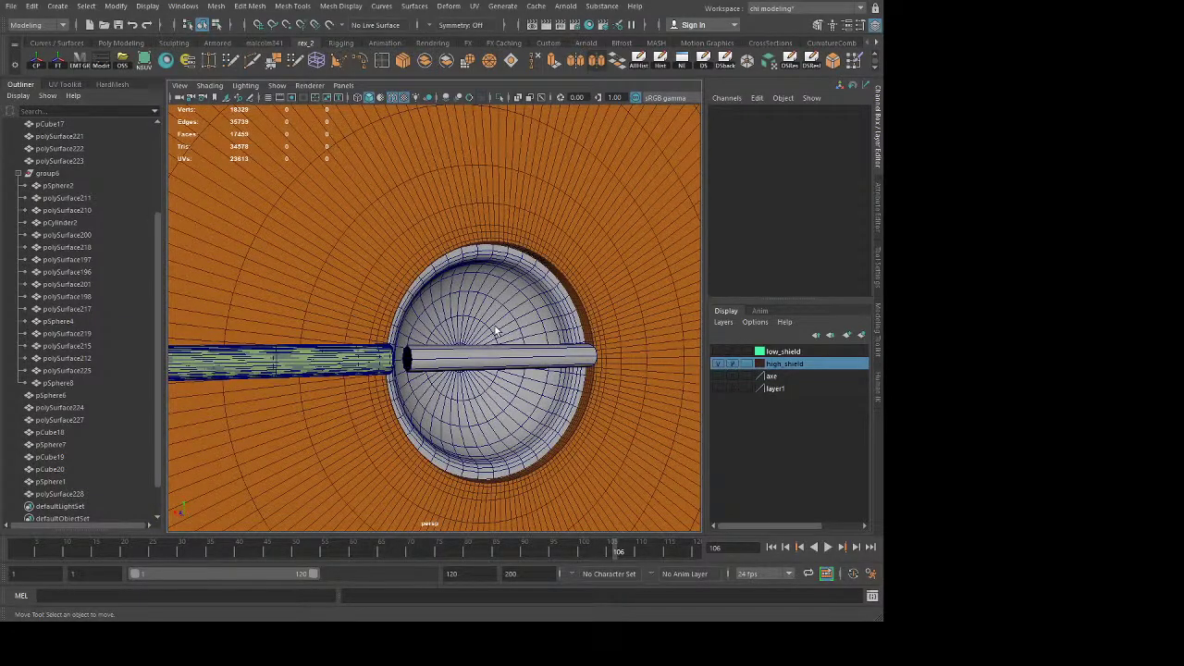
pyautogui.keyDown('alt'); pyautogui.moveTo(509, 338); pyautogui.dragTo(573, 407); pyautogui.keyUp('alt')
# Step: Hide the high_shield layer and inspect the long handle rod beside the boss
pyautogui.click(719, 364)
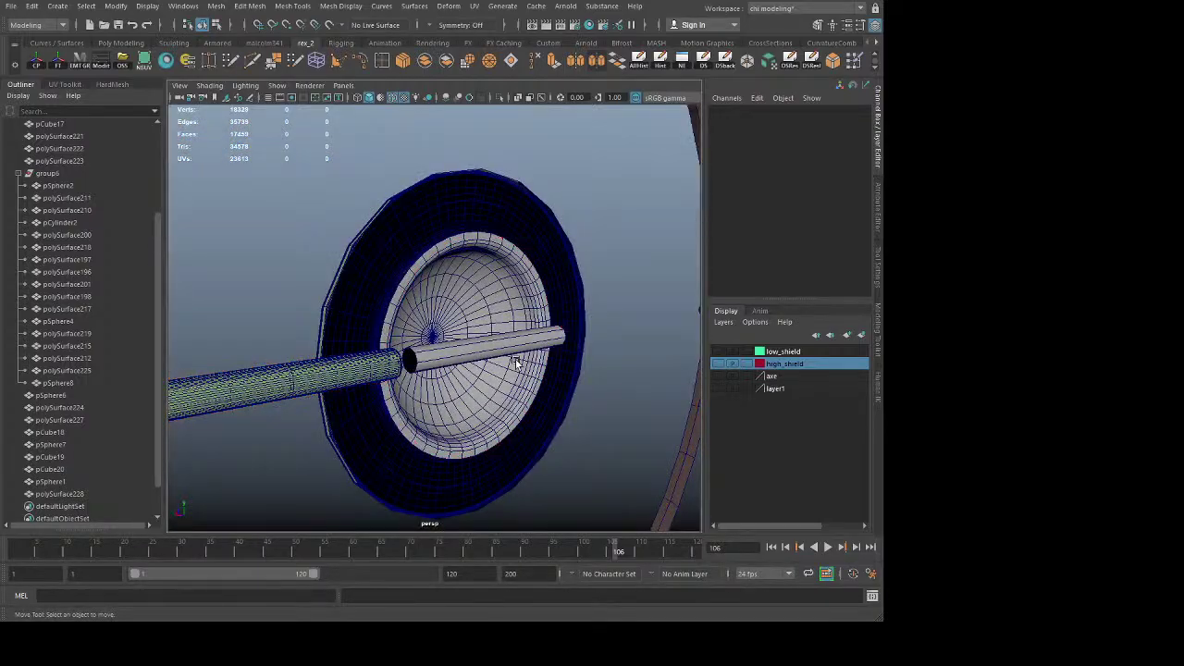
pyautogui.click(352, 371)
pyautogui.keyDown('alt'); pyautogui.moveTo(328, 410); pyautogui.dragTo(415, 352); pyautogui.keyUp('alt')
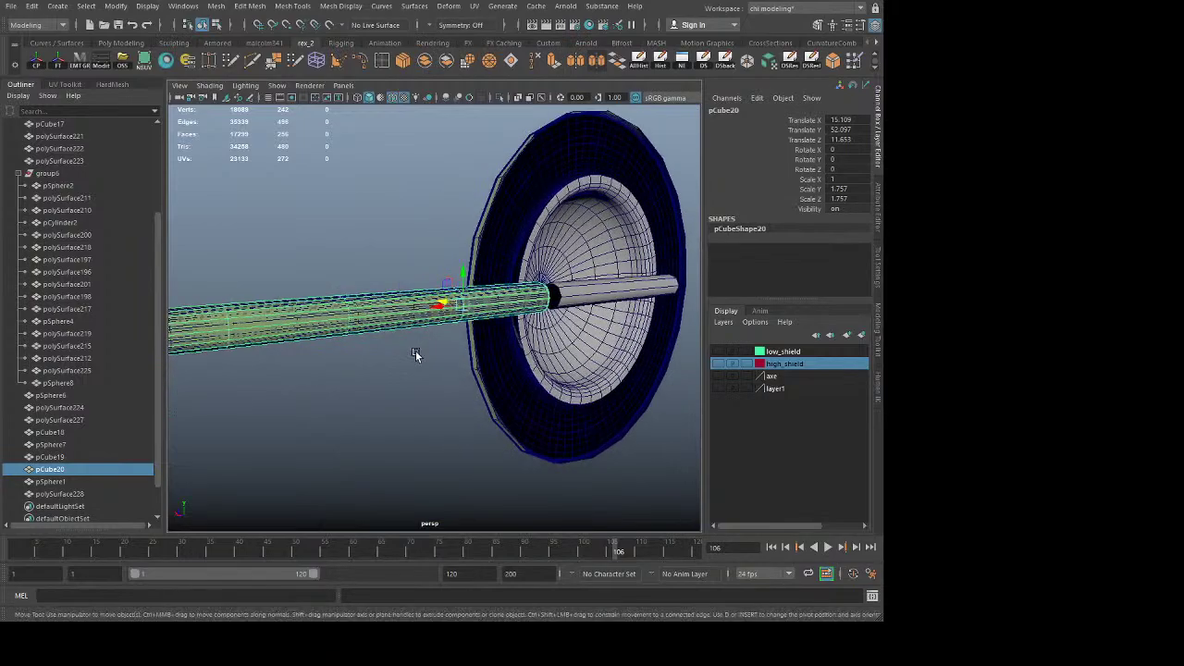
pyautogui.keyDown('alt'); pyautogui.moveTo(521, 410); pyautogui.dragTo(394, 410, button='right'); pyautogui.keyUp('alt')
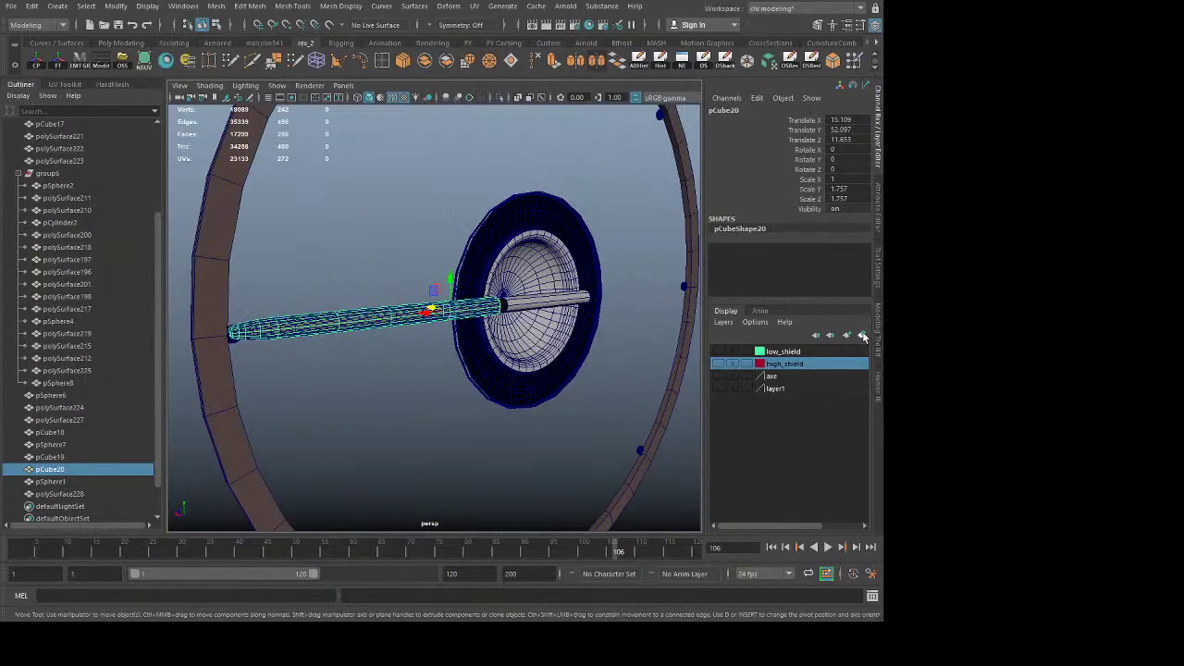
pyautogui.click(388, 389)
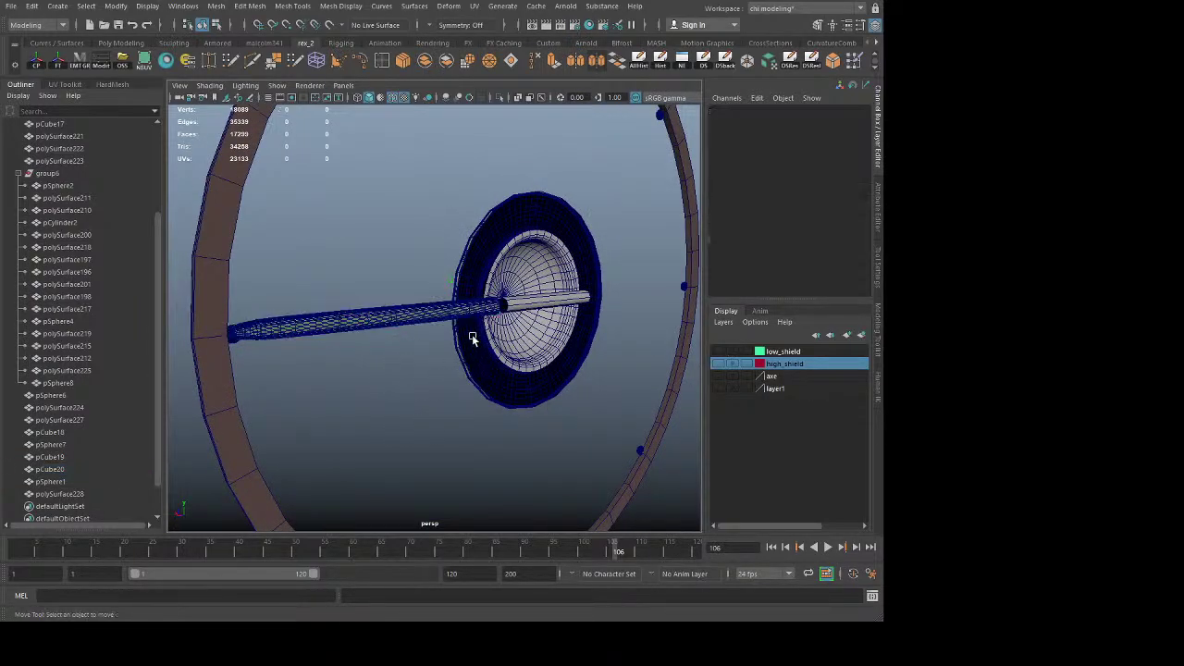
# Step: Assign the detailed boss mesh with its rivets to a new display layer named high_boss and hide that layer
pyautogui.click(473, 338)
pyautogui.keyDown('alt'); pyautogui.moveTo(283, 415); pyautogui.dragTo(510, 471); pyautogui.keyUp('alt')
pyautogui.keyDown('alt'); pyautogui.moveTo(510, 471); pyautogui.dragTo(726, 456, button='right'); pyautogui.keyUp('alt')
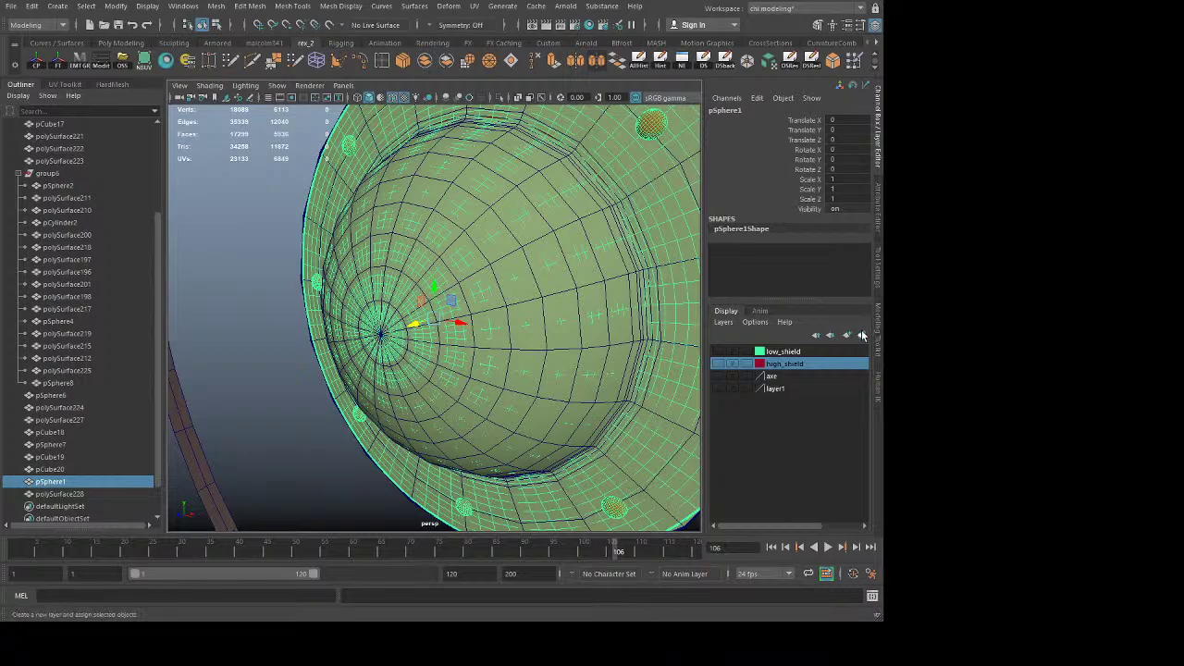
pyautogui.click(862, 336)
pyautogui.click(777, 351)
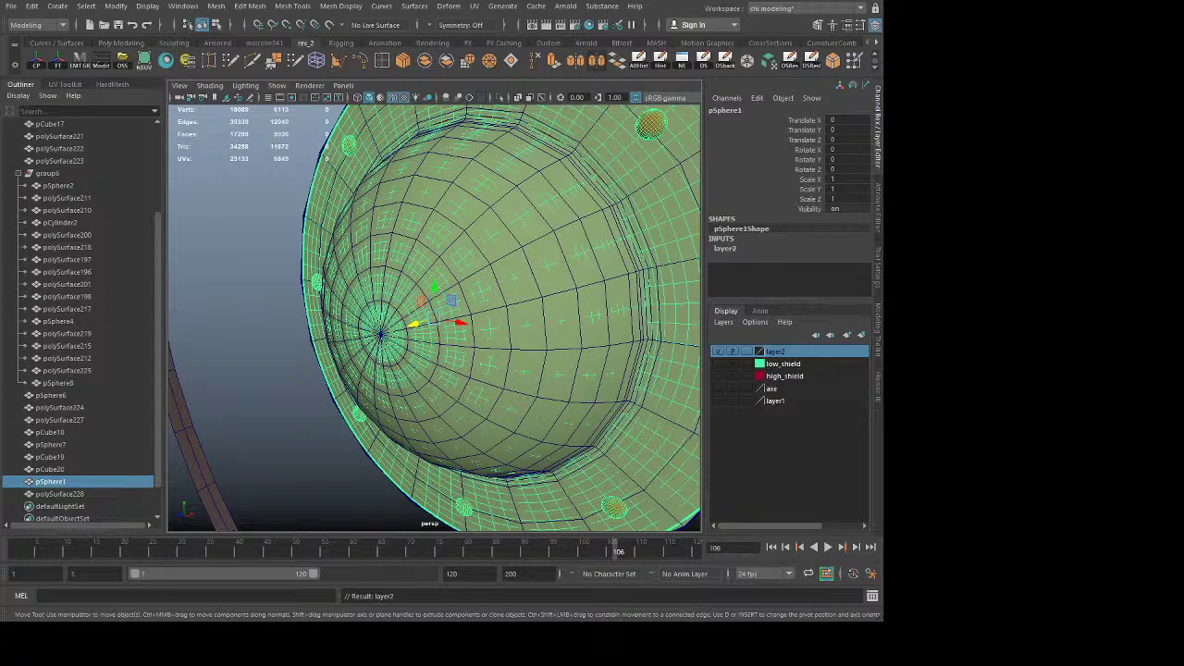
pyautogui.click(460, 331)
pyautogui.click(720, 352)
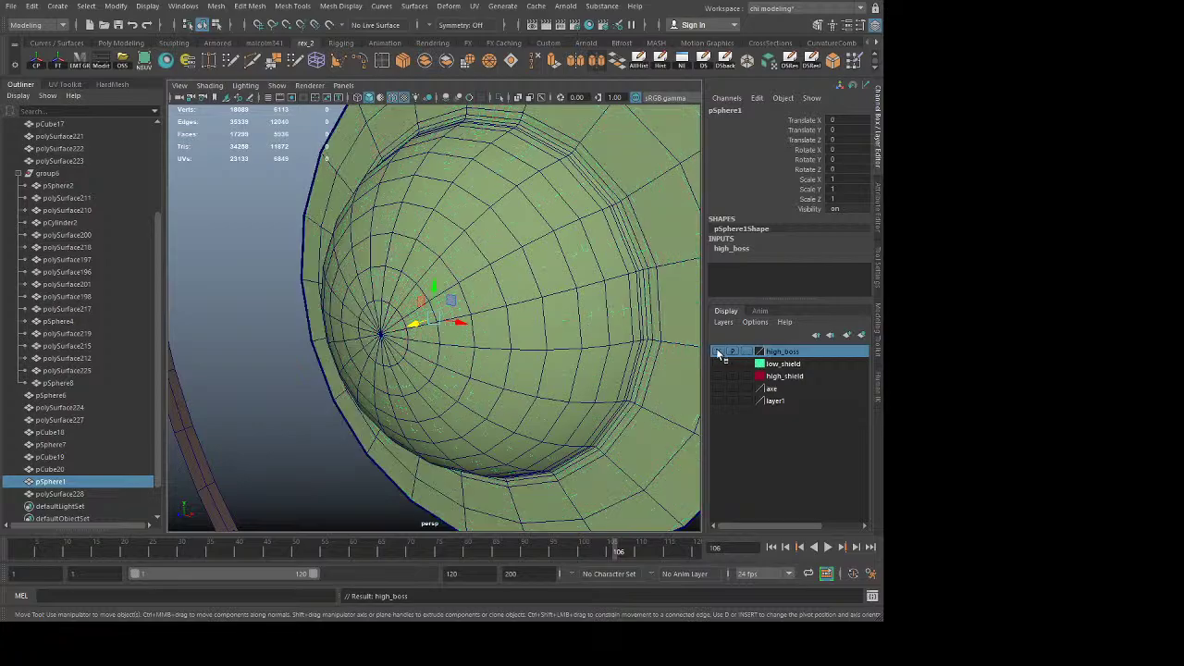
# Step: Assign the low-poly boss mesh to a new display layer named low_boss with the same light green as low_shield
pyautogui.click(515, 294)
pyautogui.click(831, 337)
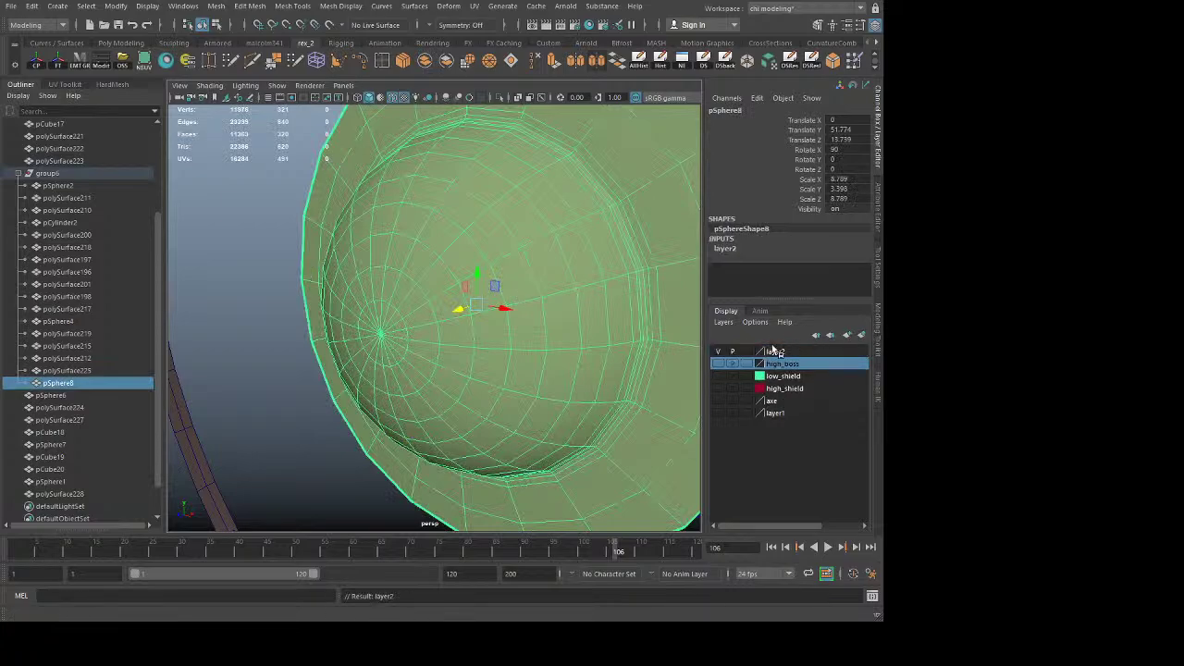
pyautogui.doubleClick(764, 353)
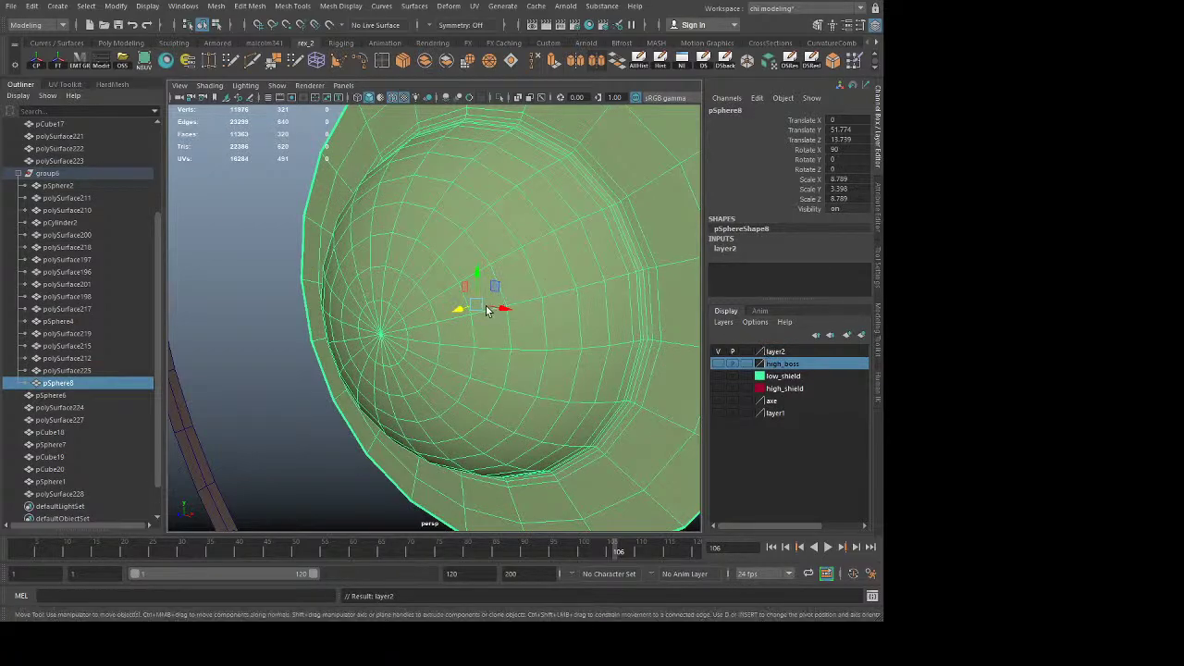
pyautogui.click(487, 311)
pyautogui.click(490, 323)
pyautogui.click(774, 353)
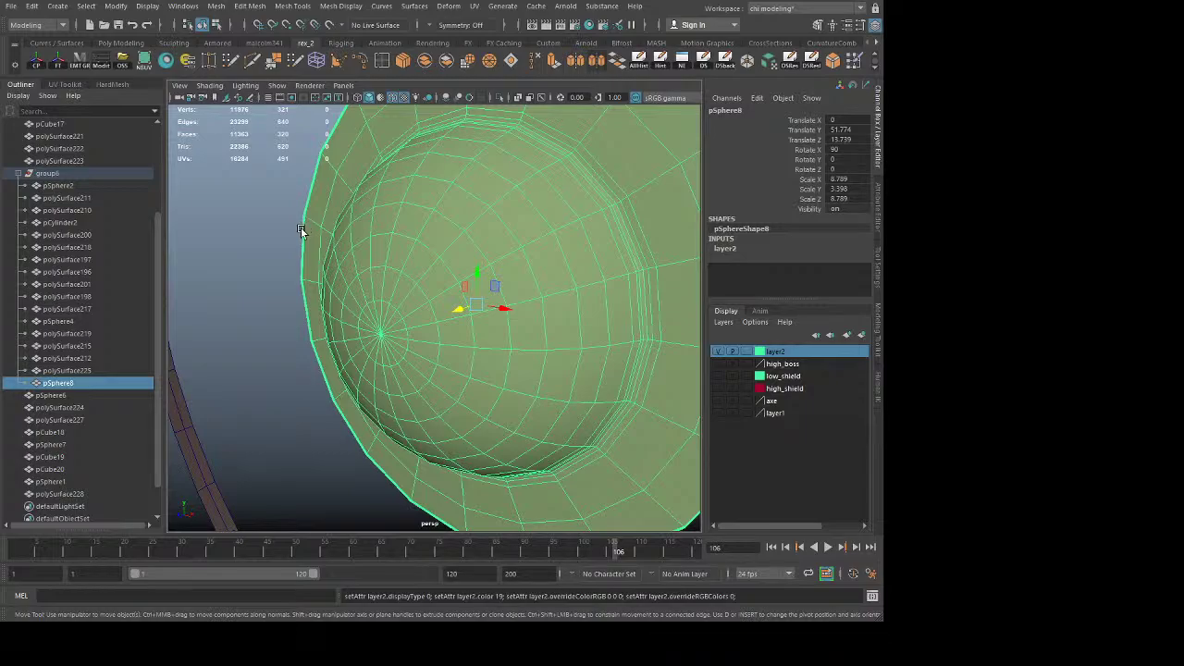
pyautogui.click(456, 331)
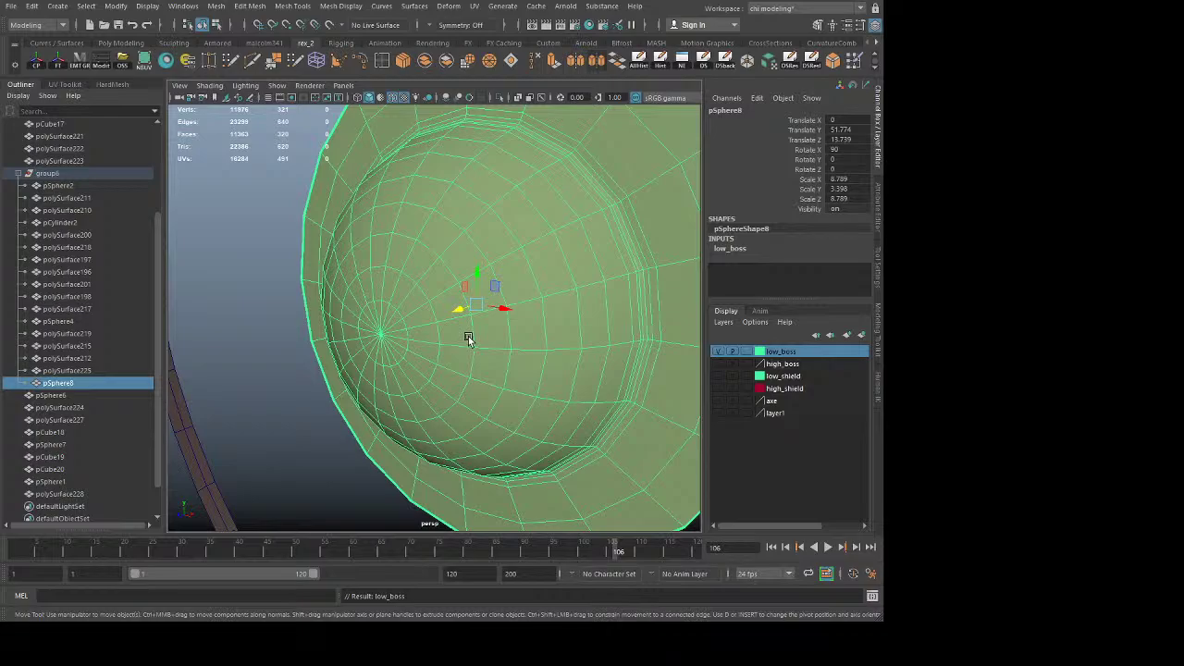
# Step: Show high_boss in place of low_boss and give the high_boss and high_shield layers a dark brown wireframe colour
pyautogui.click(717, 351)
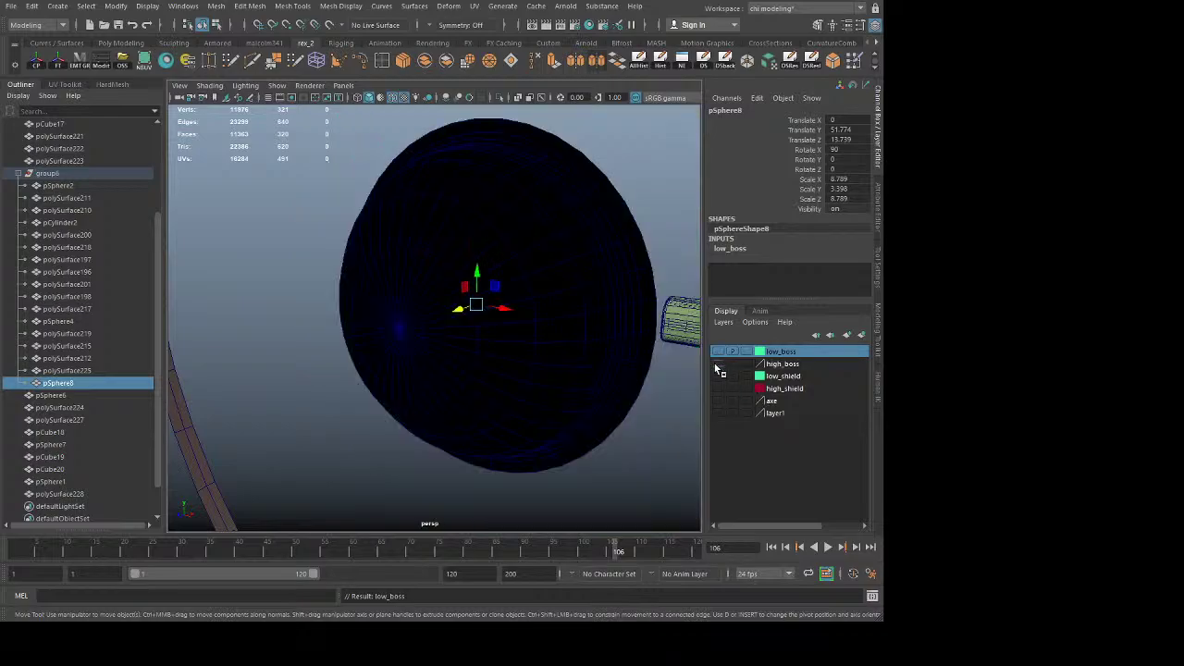
pyautogui.click(718, 363)
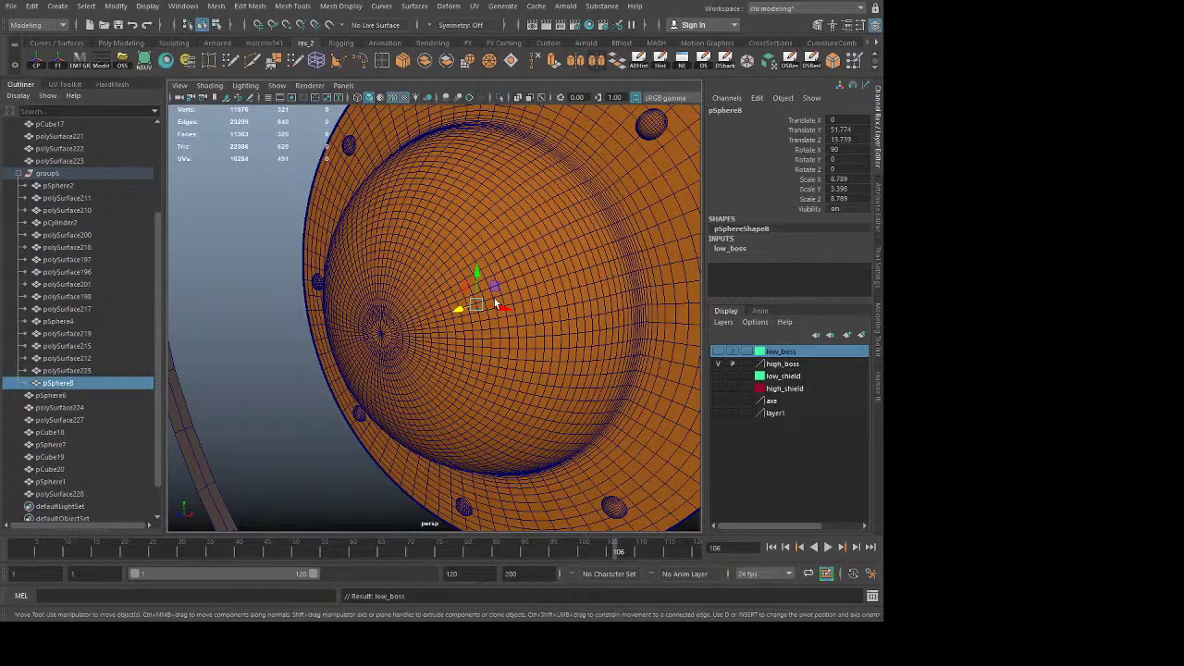
pyautogui.scroll(-5, 537, 375)
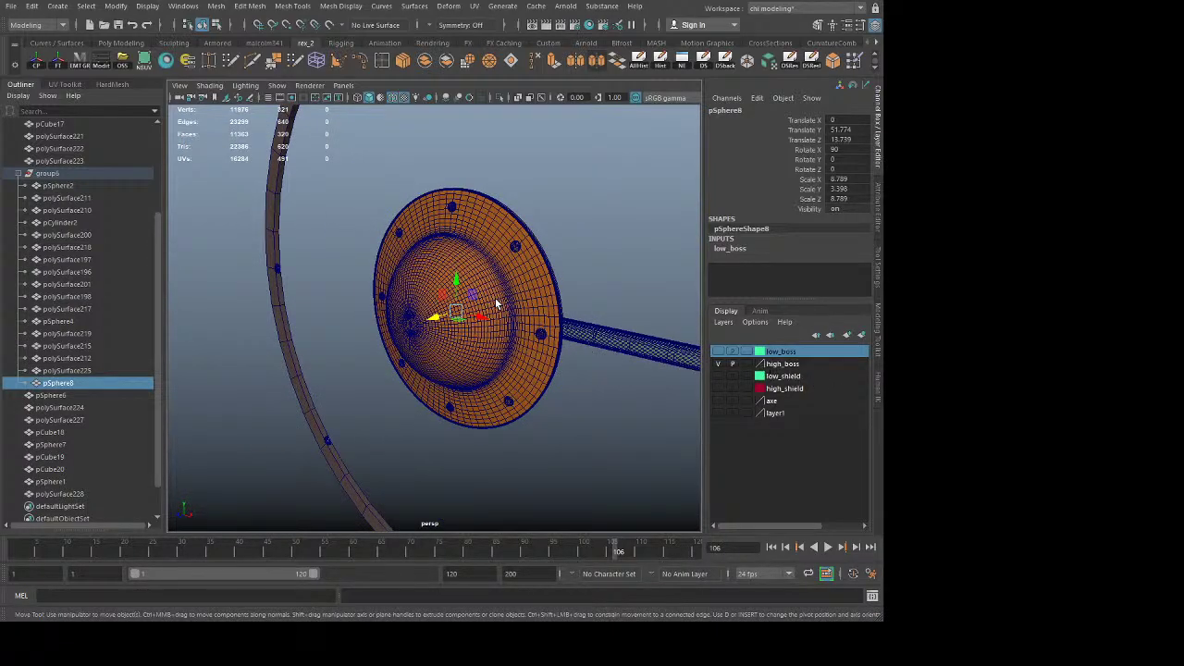
pyautogui.click(582, 386)
pyautogui.press('q')
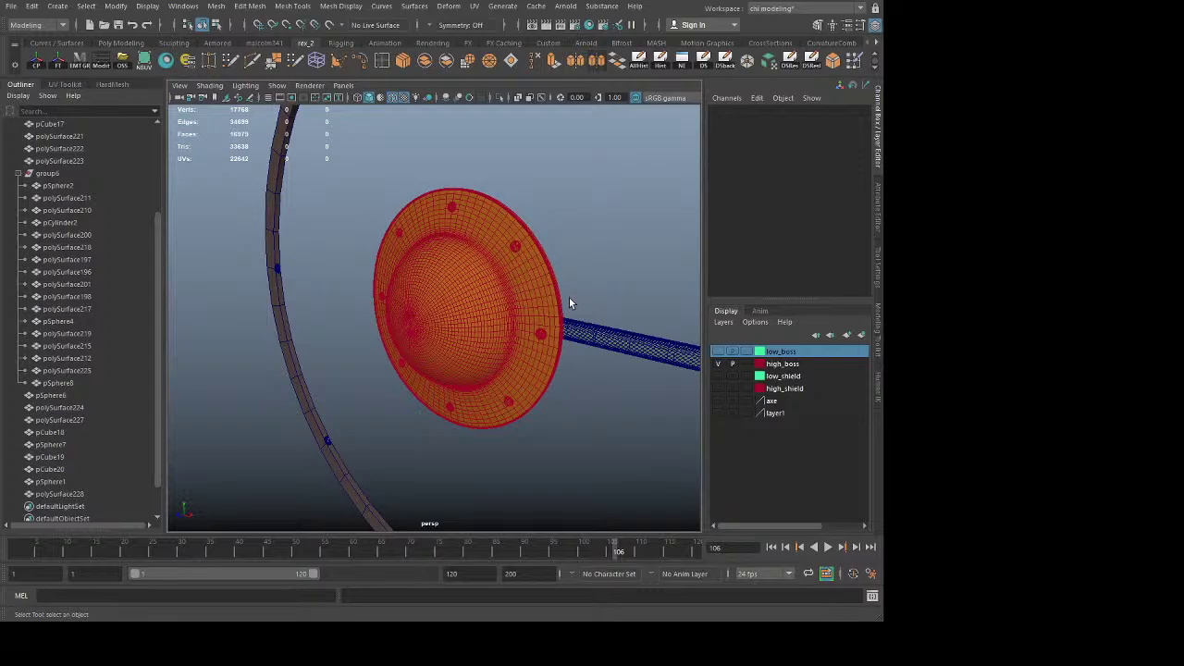
pyautogui.click(484, 325)
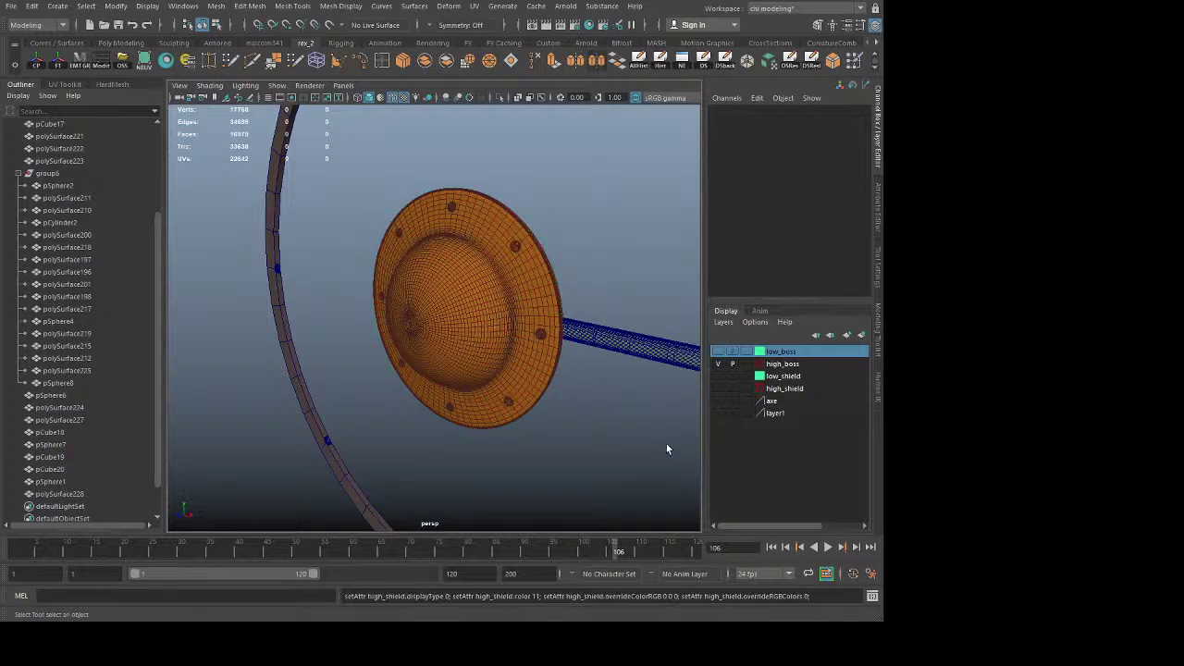
# Step: Hide the high_boss layer and display the low_boss layer, toggling its visibility to compare the meshes
pyautogui.click(718, 363)
pyautogui.click(721, 353)
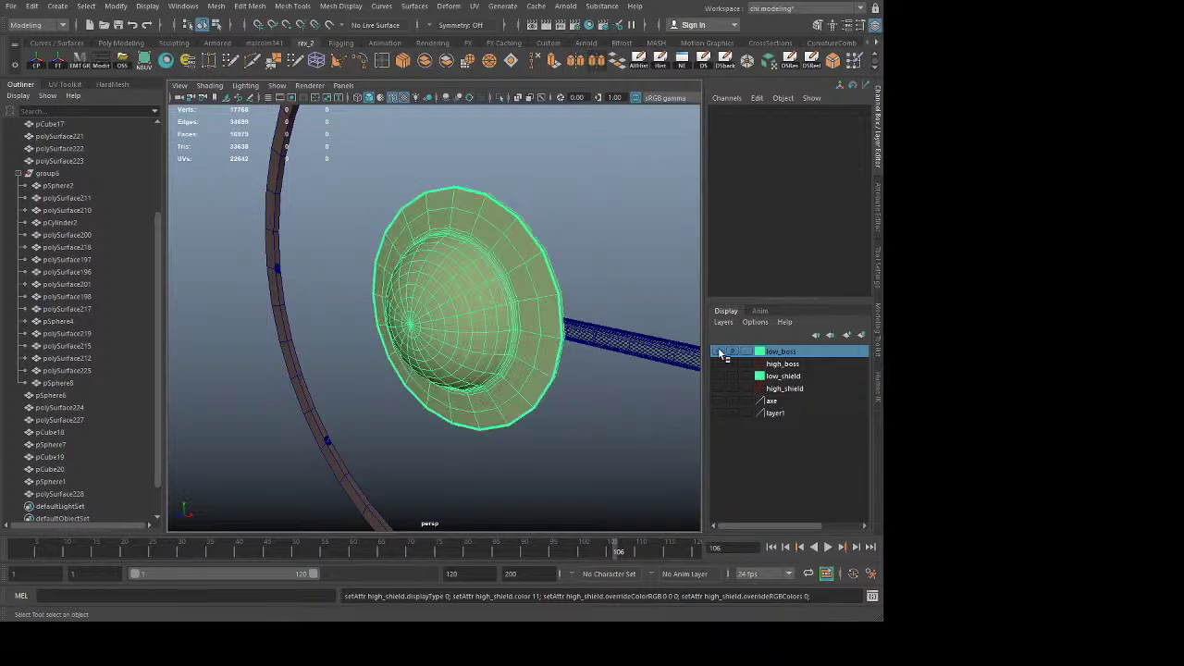
pyautogui.click(720, 353)
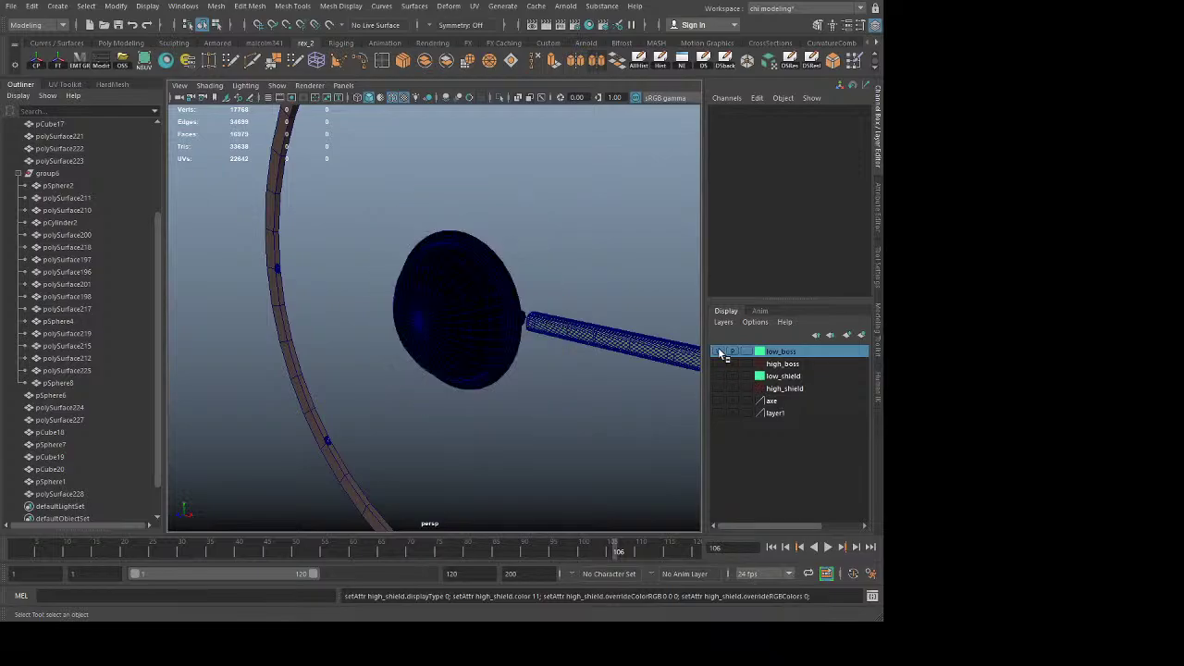
pyautogui.click(720, 352)
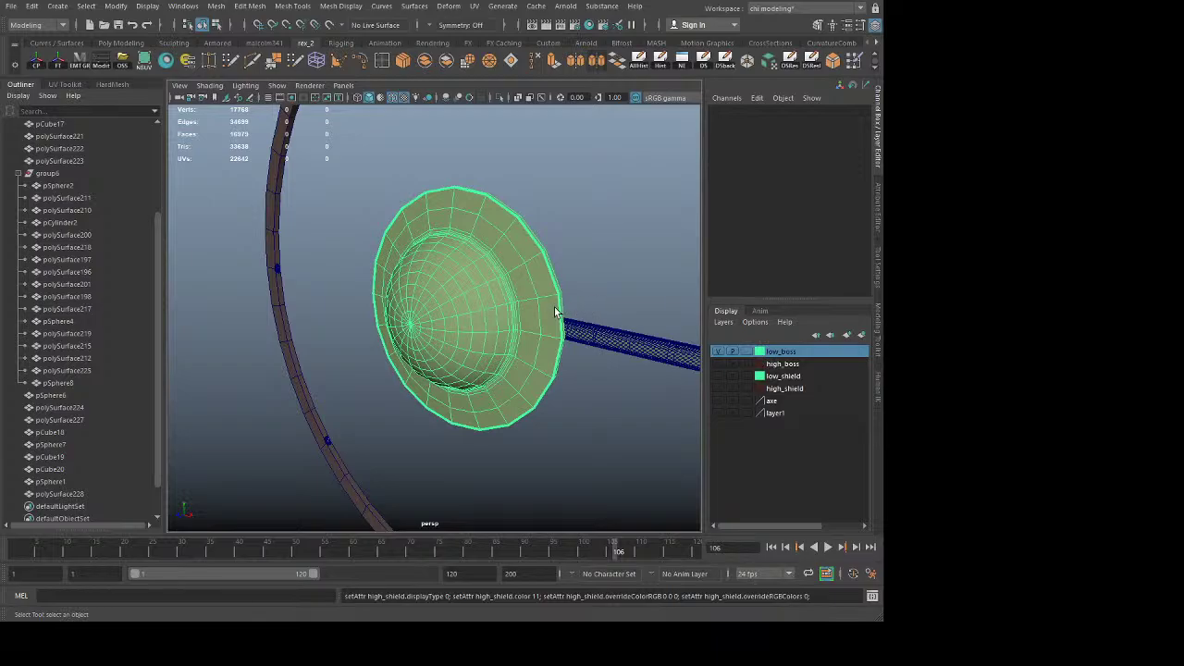
# Step: Try a darker green and a bright green wireframe colour on the low_boss layer, and undo back to light green
pyautogui.click(461, 326)
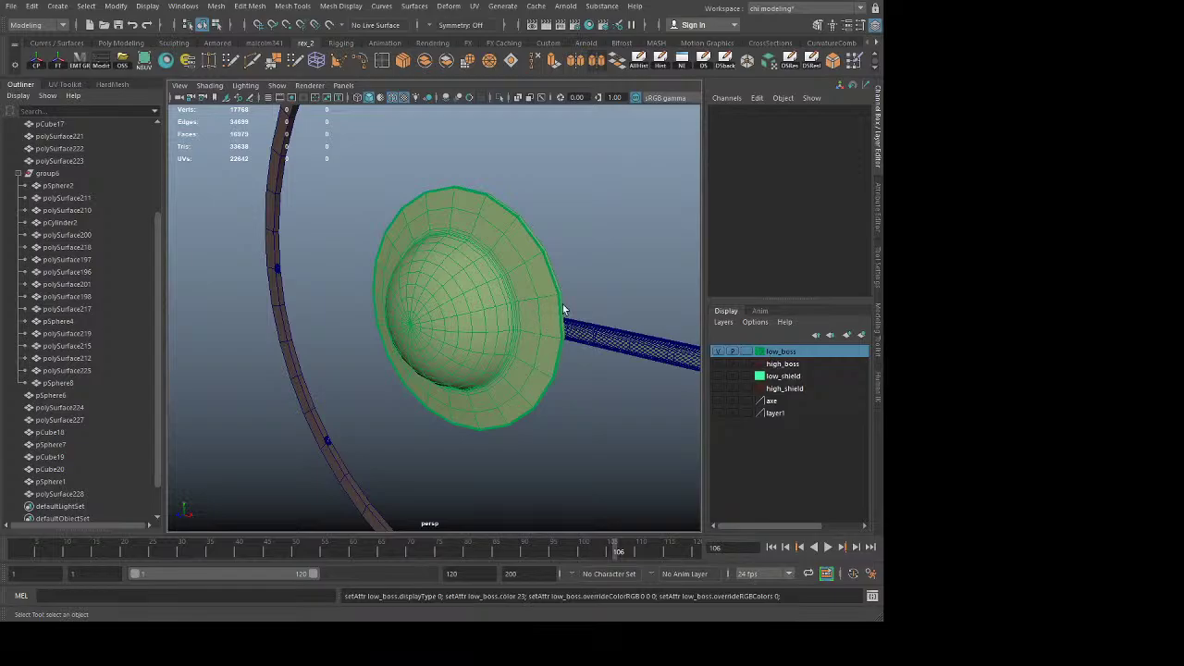
pyautogui.click(476, 323)
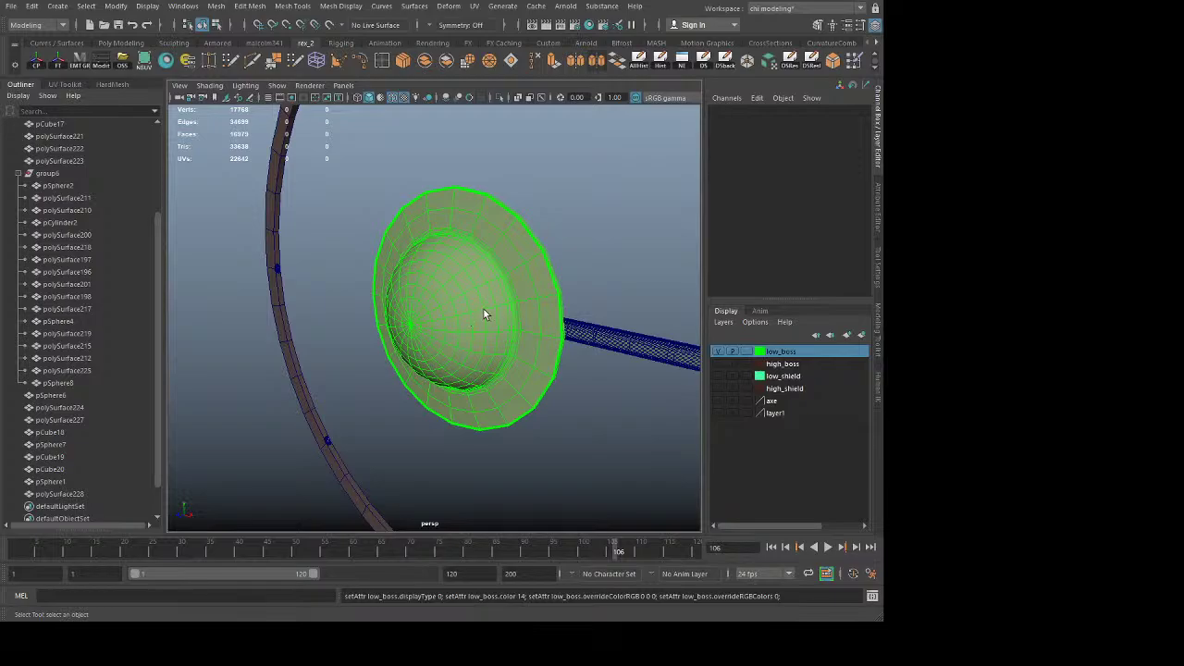
pyautogui.hotkey('ctrl', 'z')
# Step: Hide the low_boss layer to expose the inner boss dome and the handle rod
pyautogui.keyDown('alt'); pyautogui.moveTo(453, 428); pyautogui.dragTo(545, 416); pyautogui.keyUp('alt')
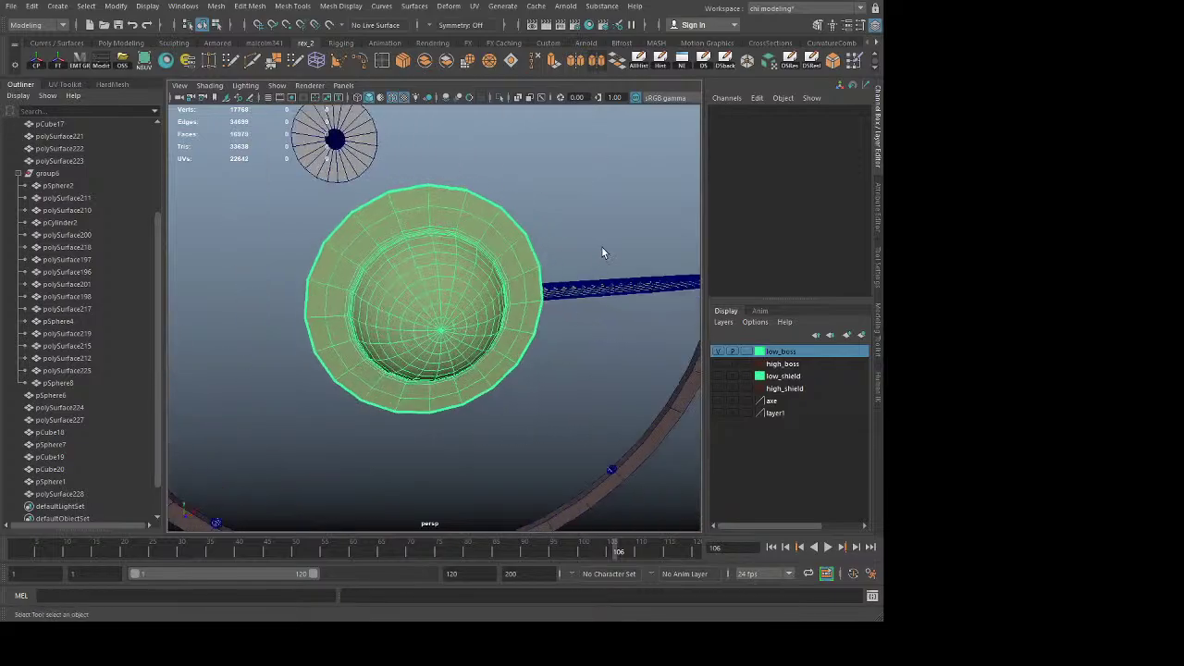
pyautogui.moveTo(602, 247); pyautogui.dragTo(561, 342)
pyautogui.click(540, 371)
pyautogui.click(717, 352)
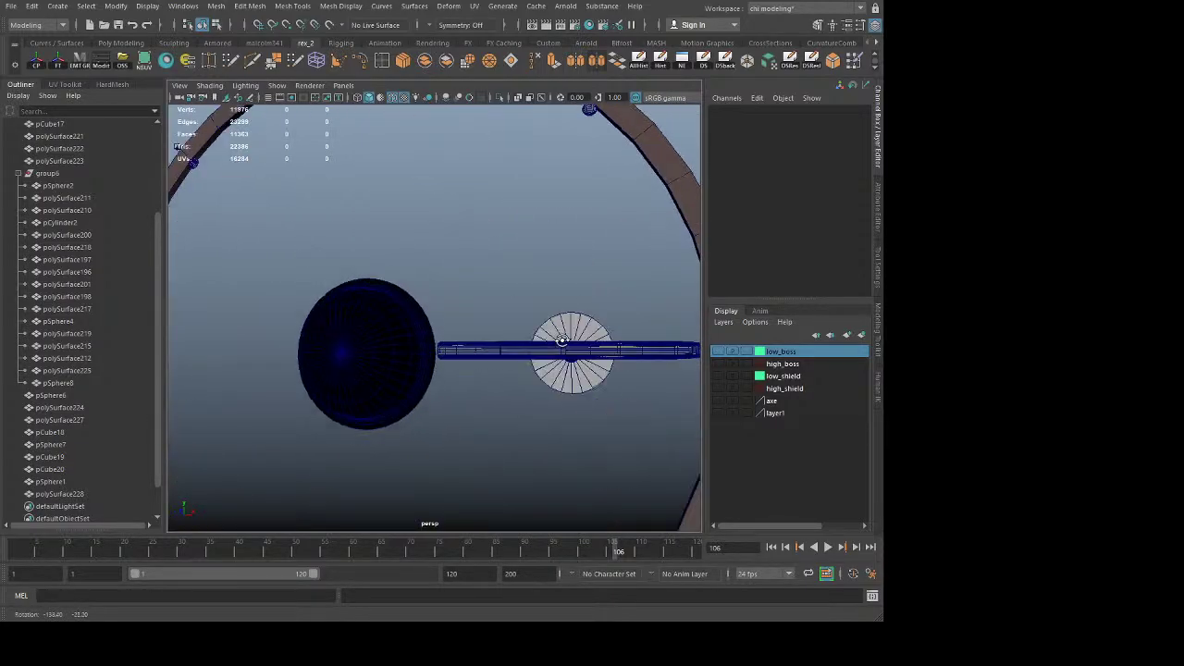
# Step: Examine the inner boss dome and the short grip bar across it from the back of the shield
pyautogui.scroll(-5, 560, 342)
pyautogui.keyDown('alt'); pyautogui.moveTo(481, 376); pyautogui.dragTo(309, 394); pyautogui.keyUp('alt')
pyautogui.keyDown('alt'); pyautogui.moveTo(309, 394); pyautogui.dragTo(574, 393, button='right'); pyautogui.keyUp('alt')
pyautogui.keyDown('alt'); pyautogui.moveTo(574, 393); pyautogui.dragTo(467, 407); pyautogui.keyUp('alt')
pyautogui.keyDown('alt'); pyautogui.moveTo(467, 407); pyautogui.dragTo(577, 436, button='right'); pyautogui.keyUp('alt')
pyautogui.click(501, 363)
pyautogui.press('f')
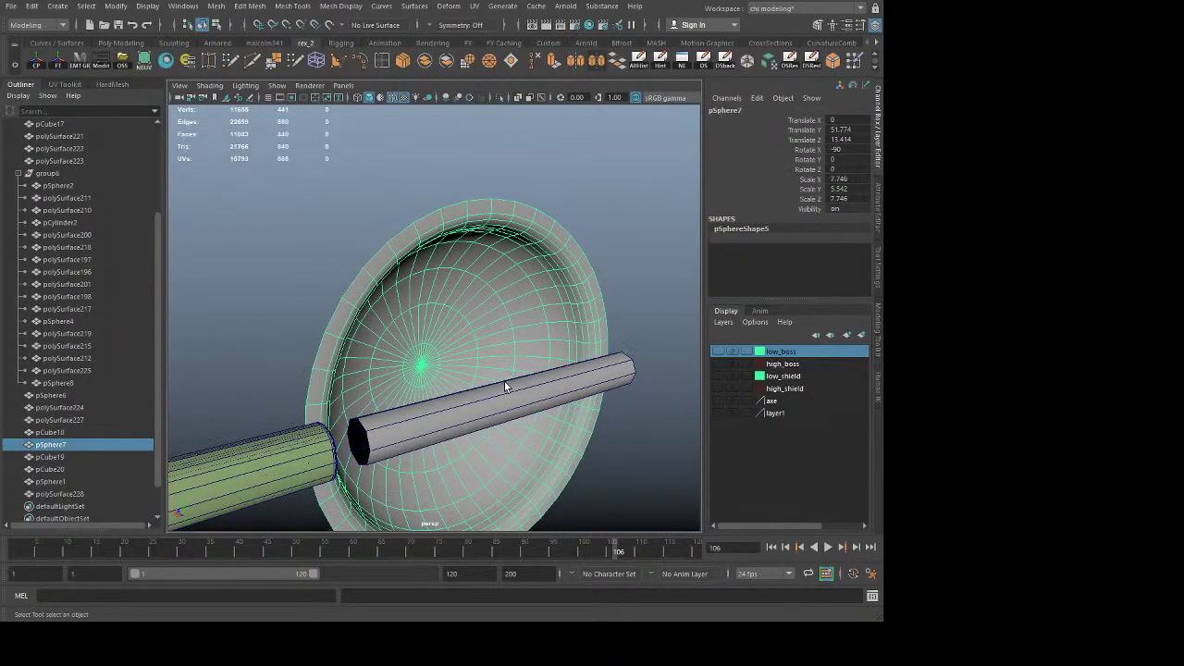
pyautogui.keyDown('alt'); pyautogui.moveTo(504, 381); pyautogui.dragTo(453, 323); pyautogui.keyUp('alt')
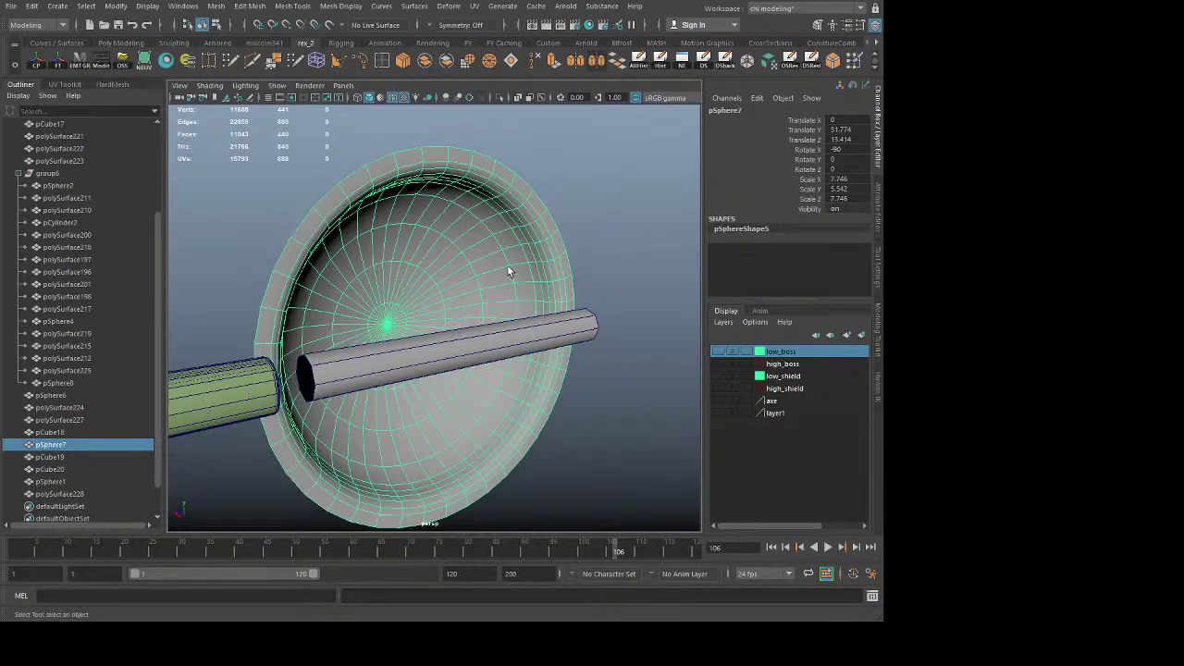
pyautogui.click(417, 362)
pyautogui.keyDown('alt'); pyautogui.moveTo(417, 362); pyautogui.dragTo(337, 402); pyautogui.keyUp('alt')
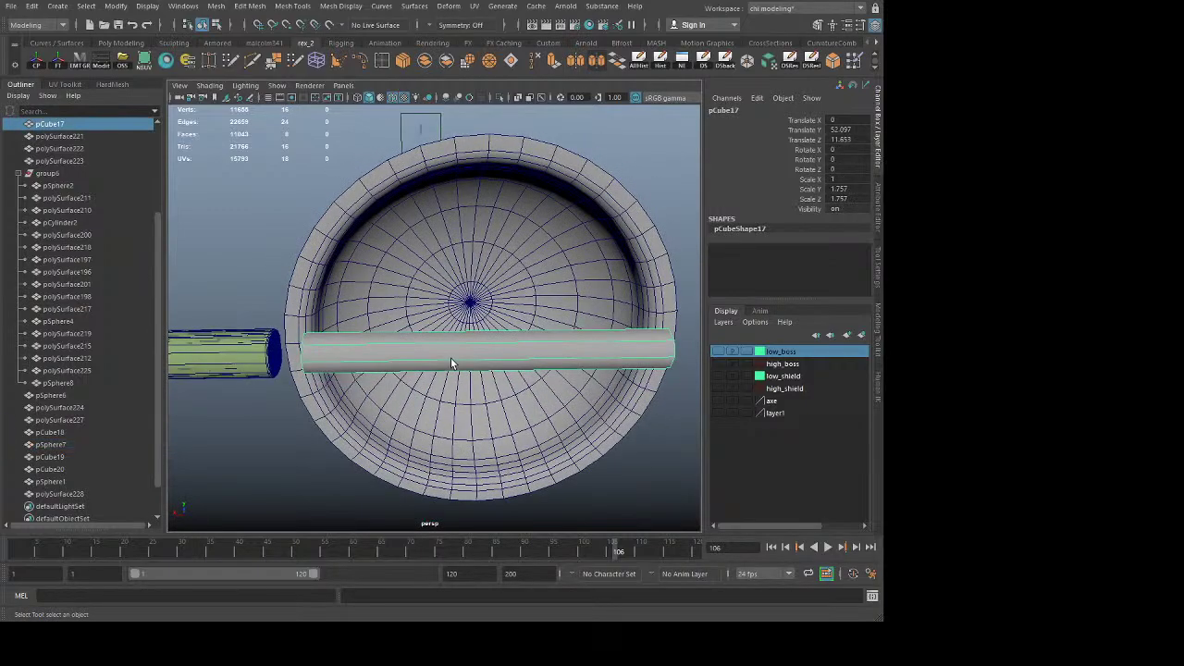
# Step: Show the low_boss and low_shield layers together around the grip bar
pyautogui.click(721, 351)
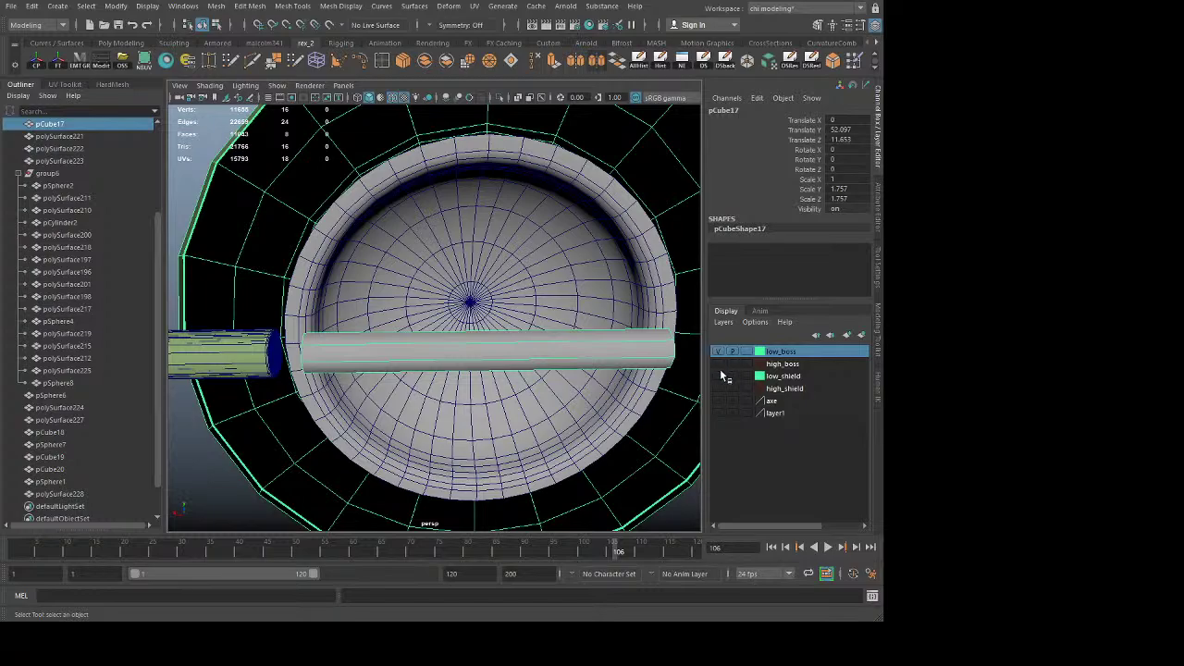
pyautogui.click(720, 376)
pyautogui.keyDown('alt'); pyautogui.moveTo(449, 437); pyautogui.dragTo(380, 415); pyautogui.keyUp('alt')
pyautogui.scroll(-5, 396, 405)
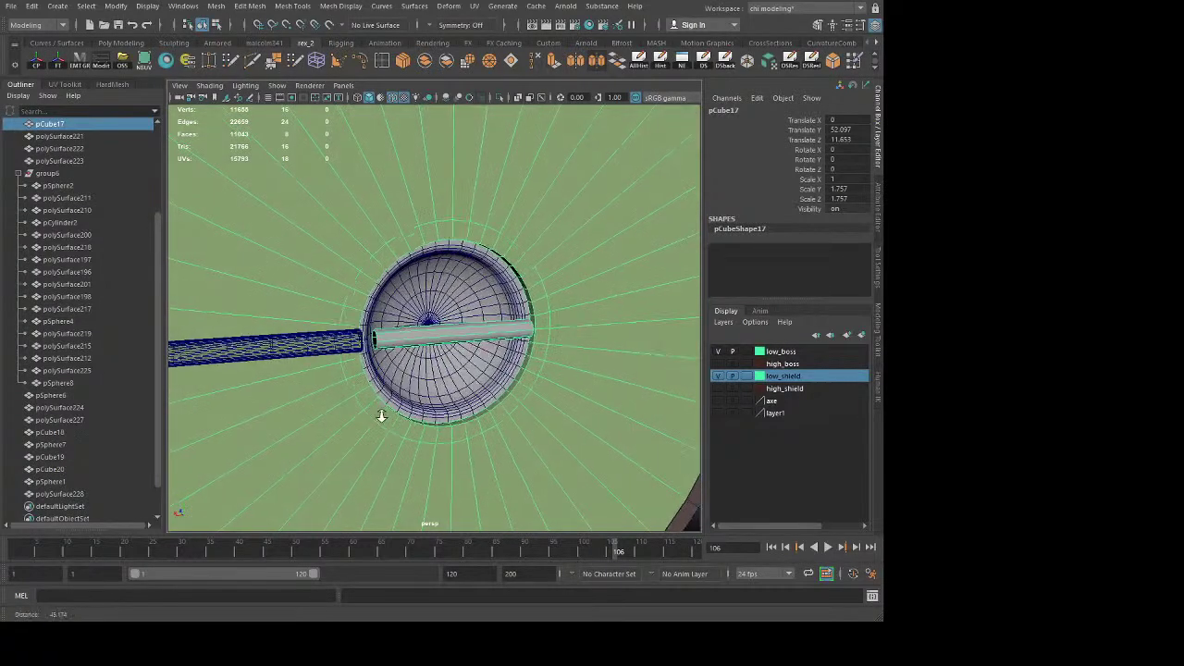
# Step: Put the low-poly handle rod beside the boss on a new display layer named low_handle1, coloured light green
pyautogui.scroll(5, 361, 407)
pyautogui.click(251, 378)
pyautogui.keyDown('alt'); pyautogui.moveTo(241, 407); pyautogui.dragTo(335, 395); pyautogui.keyUp('alt')
pyautogui.keyDown('alt'); pyautogui.moveTo(334, 395); pyautogui.dragTo(564, 373, button='middle'); pyautogui.keyUp('alt')
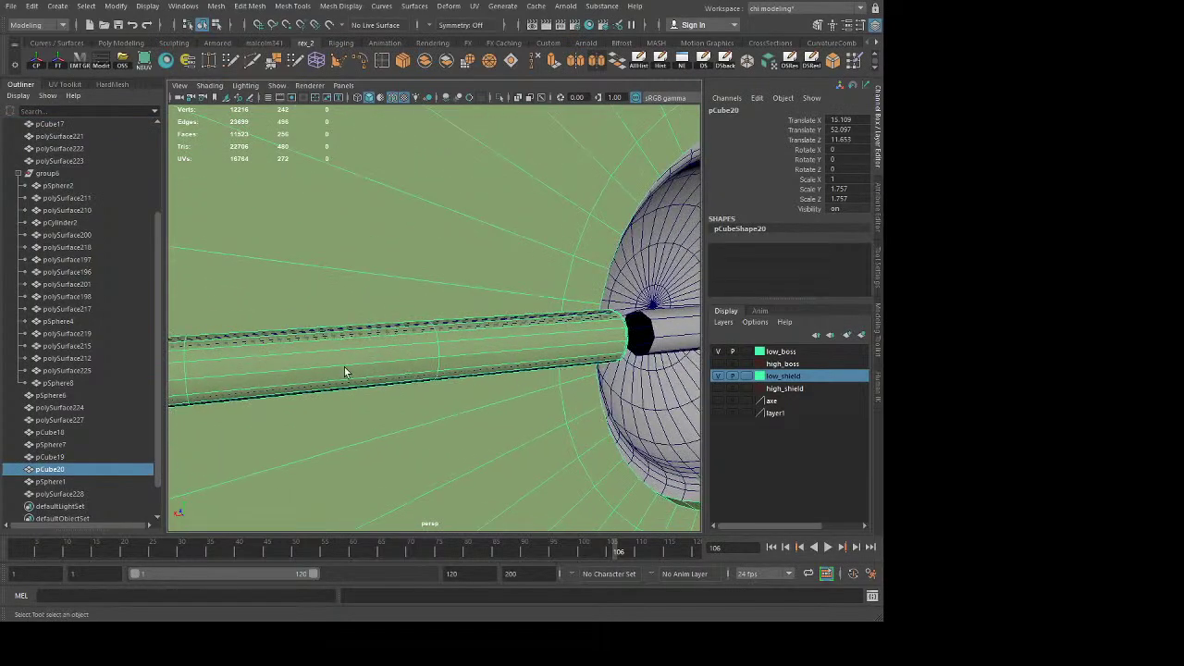
pyautogui.scroll(-6, 334, 366)
pyautogui.keyDown('alt'); pyautogui.moveTo(334, 366); pyautogui.dragTo(385, 369); pyautogui.keyUp('alt')
pyautogui.scroll(5, 385, 369)
pyautogui.press('f')
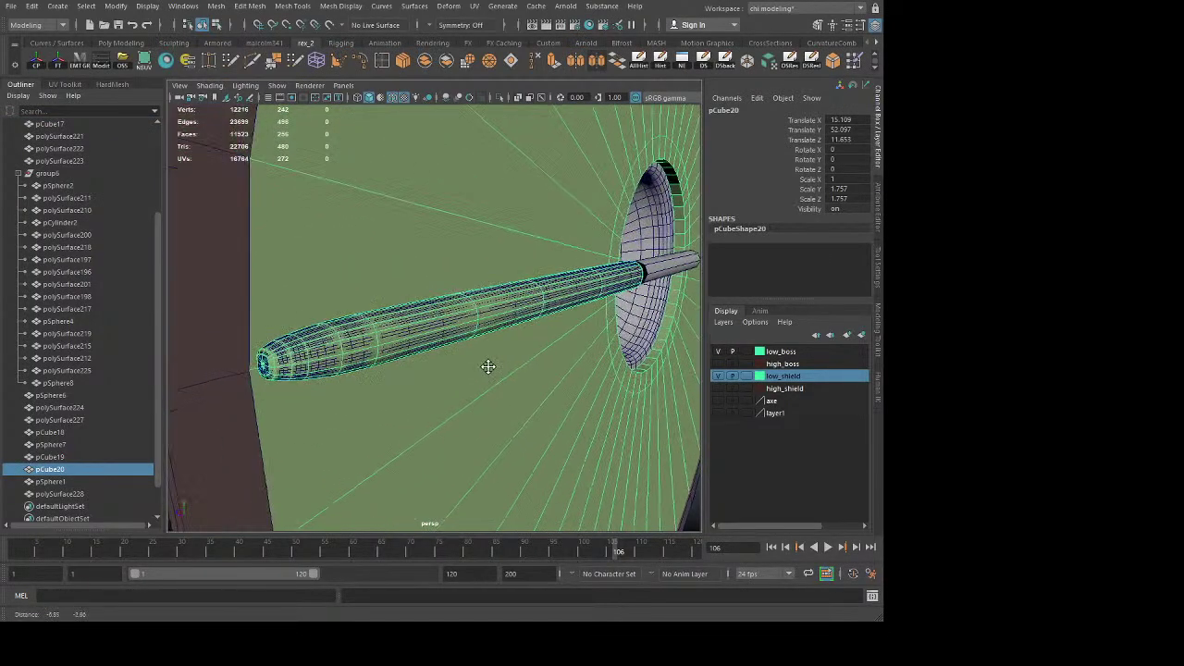
pyautogui.click(861, 336)
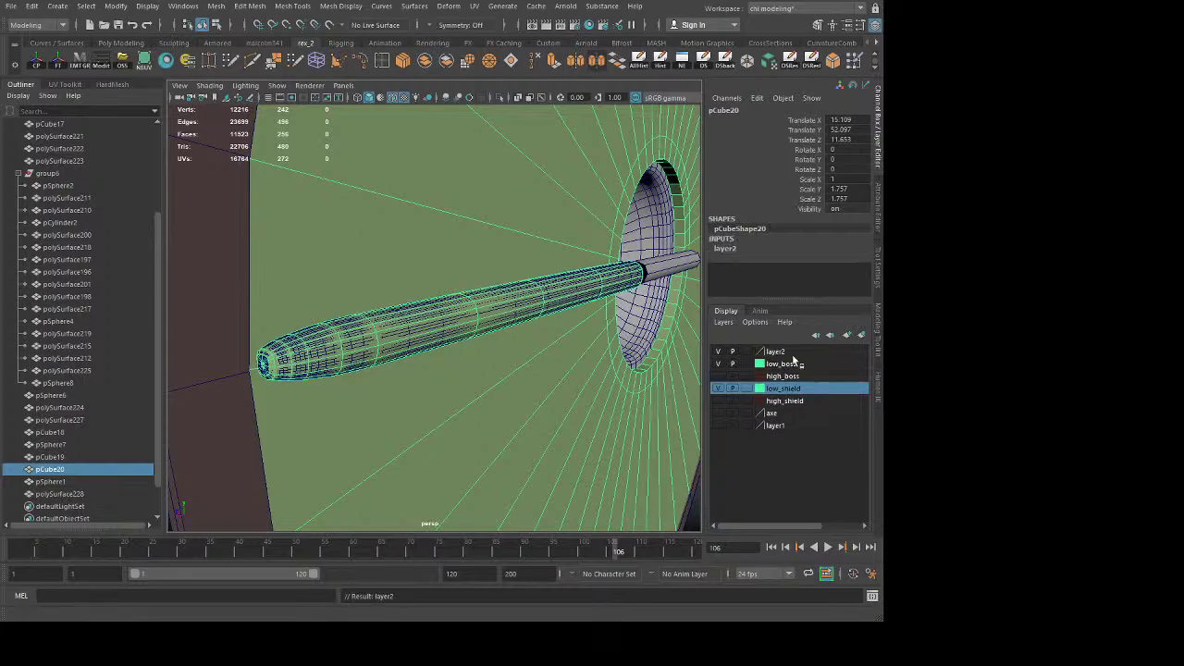
pyautogui.click(773, 353)
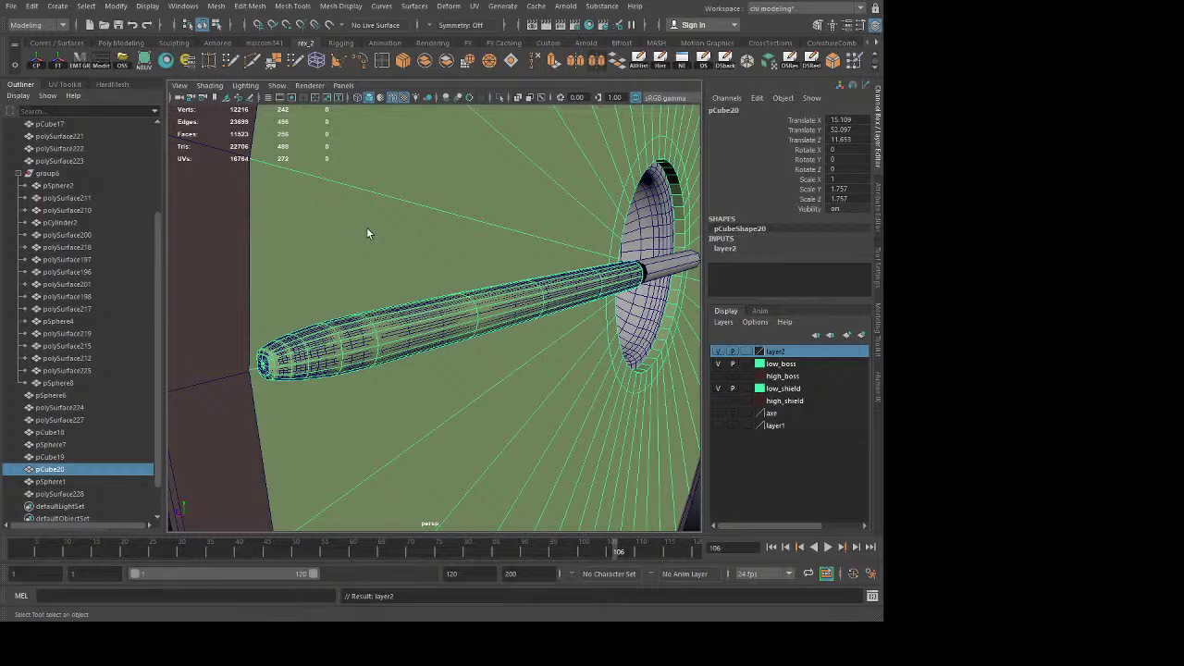
pyautogui.click(462, 327)
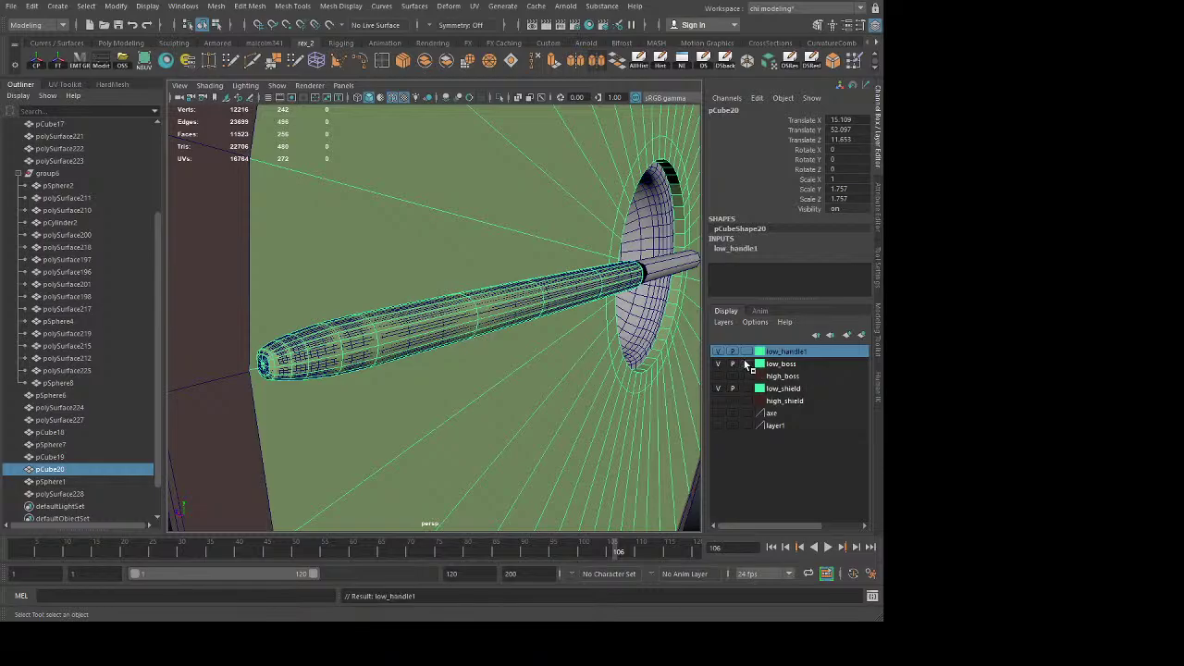
# Step: Undo the new handle layer's name and colour, reapply only the name low_handle1, and hide the layer
pyautogui.hotkey('ctrl', 'z')
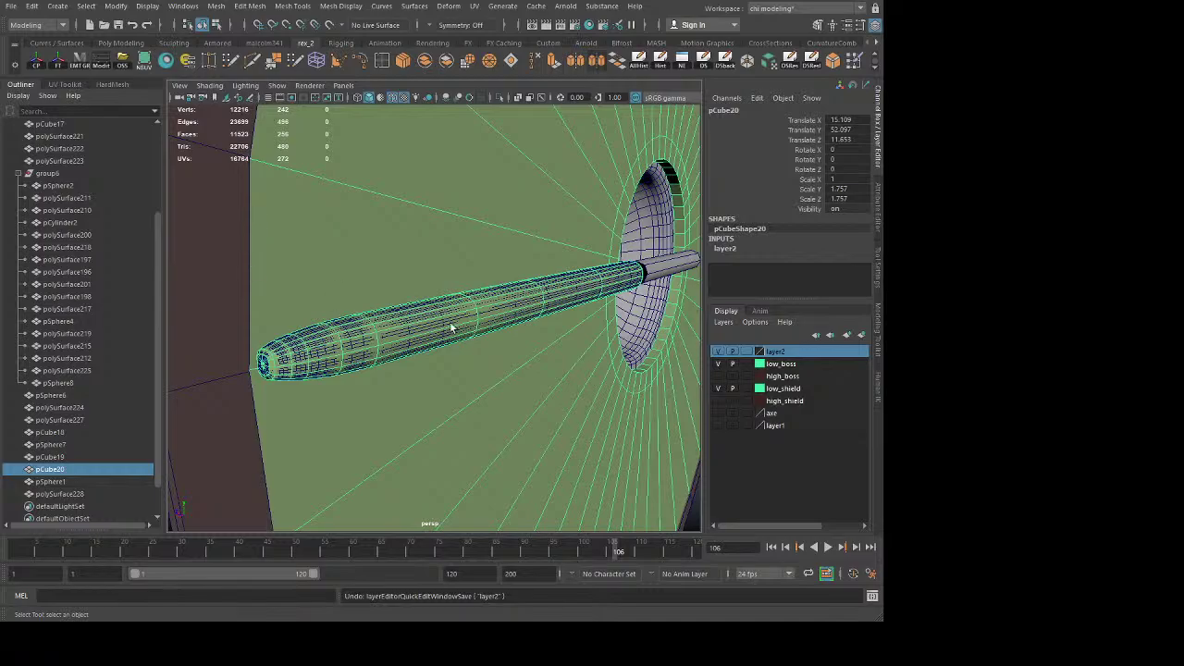
pyautogui.hotkey('ctrl', 'y')
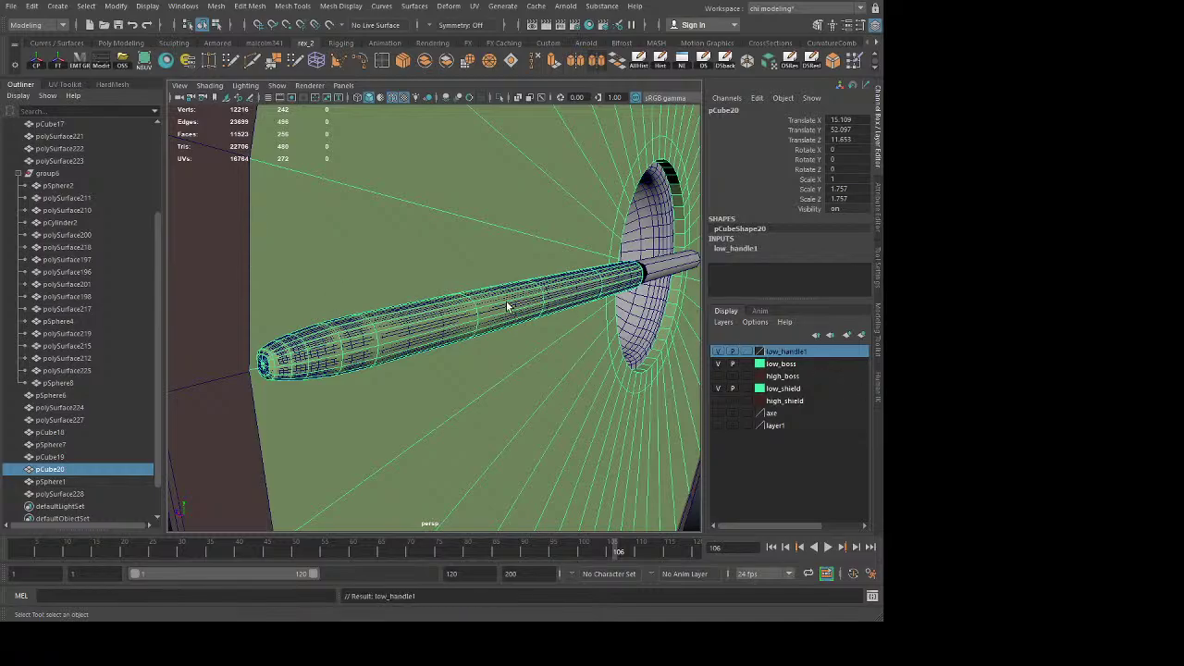
pyautogui.click(727, 351)
# Step: Put the orange high-poly handle rod on a new hidden display layer named high_handle1, coloured red
pyautogui.click(483, 315)
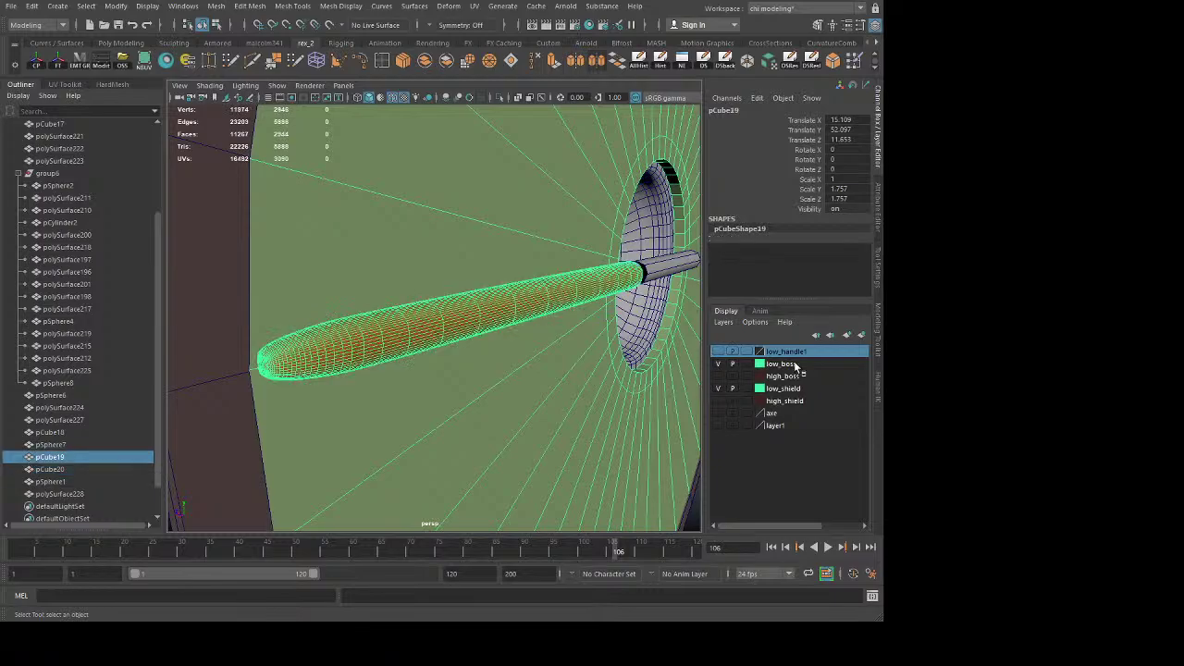
pyautogui.click(861, 335)
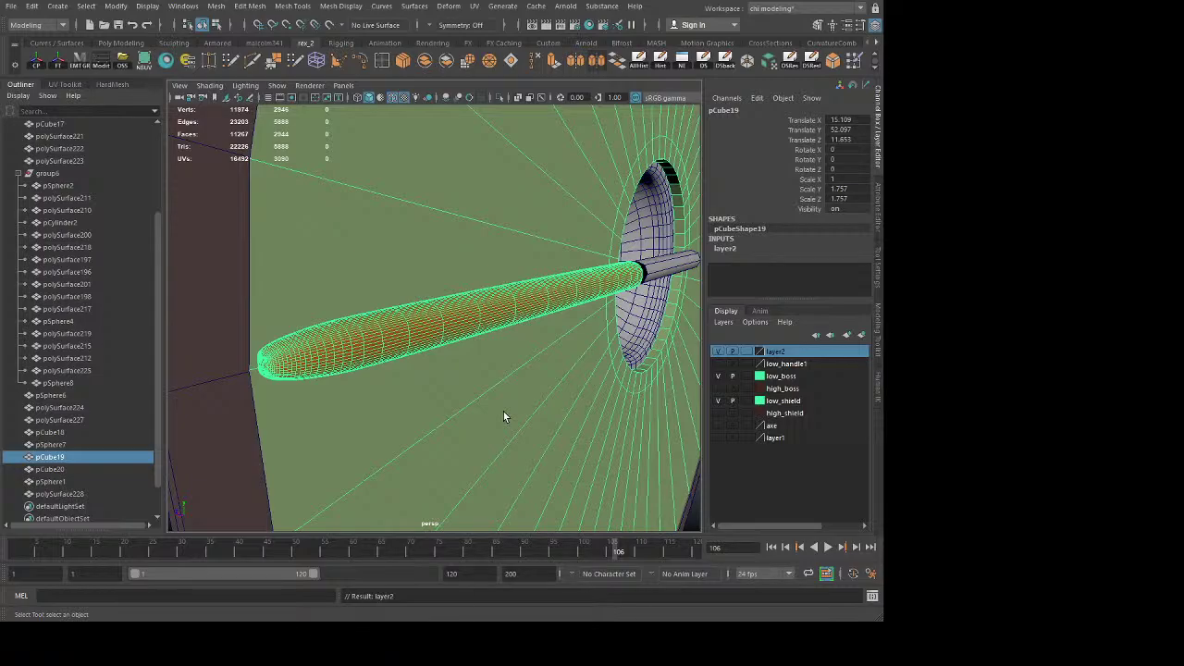
pyautogui.click(471, 328)
pyautogui.click(718, 351)
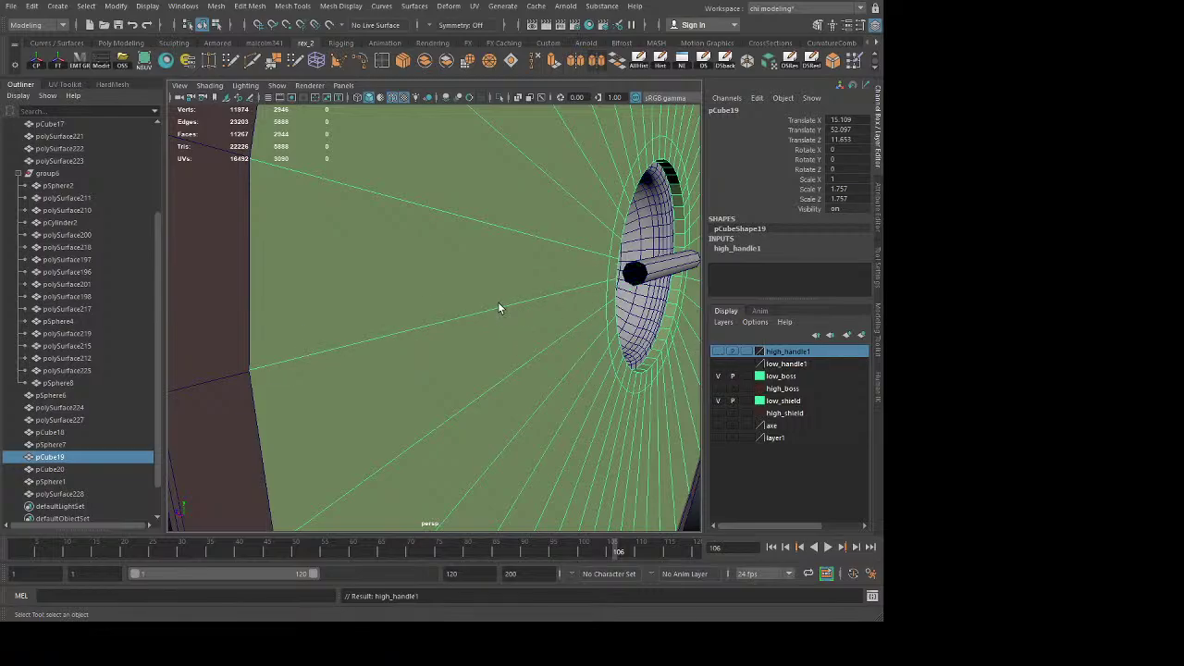
pyautogui.click(491, 326)
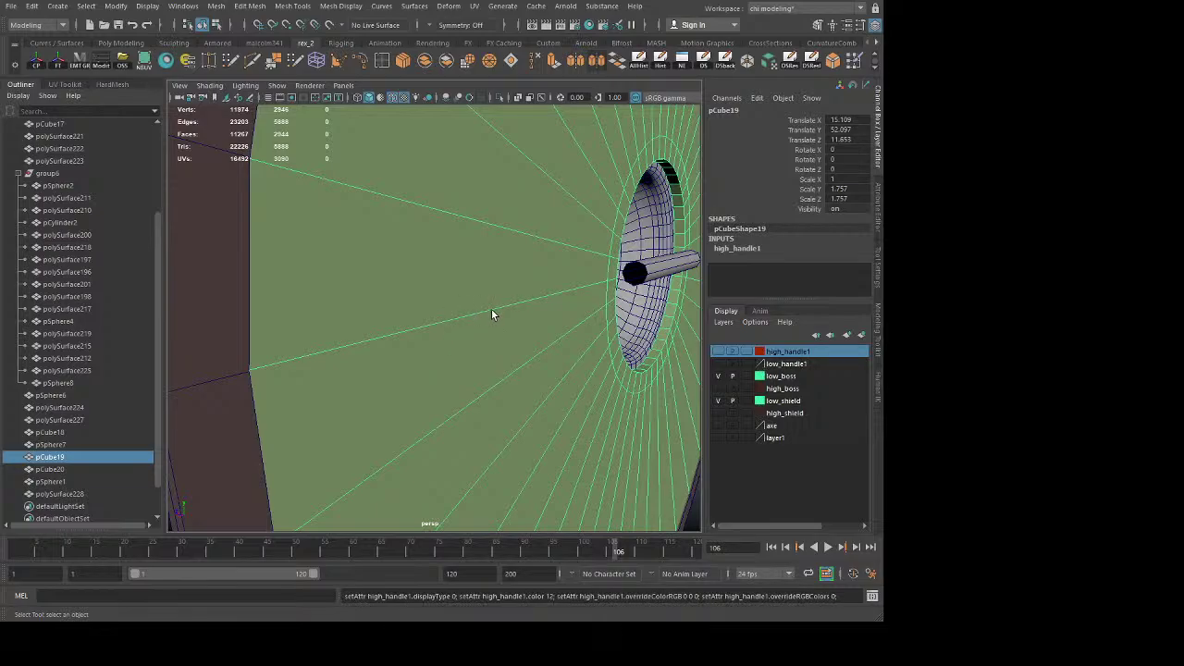
# Step: Move the high_handle1 layer below low_handle1 and change its colour to the darker red of the other high-poly layers
pyautogui.click(826, 336)
pyautogui.click(772, 355)
pyautogui.keyDown('alt'); pyautogui.moveTo(549, 425); pyautogui.dragTo(453, 384); pyautogui.keyUp('alt')
pyautogui.doubleClick(760, 366)
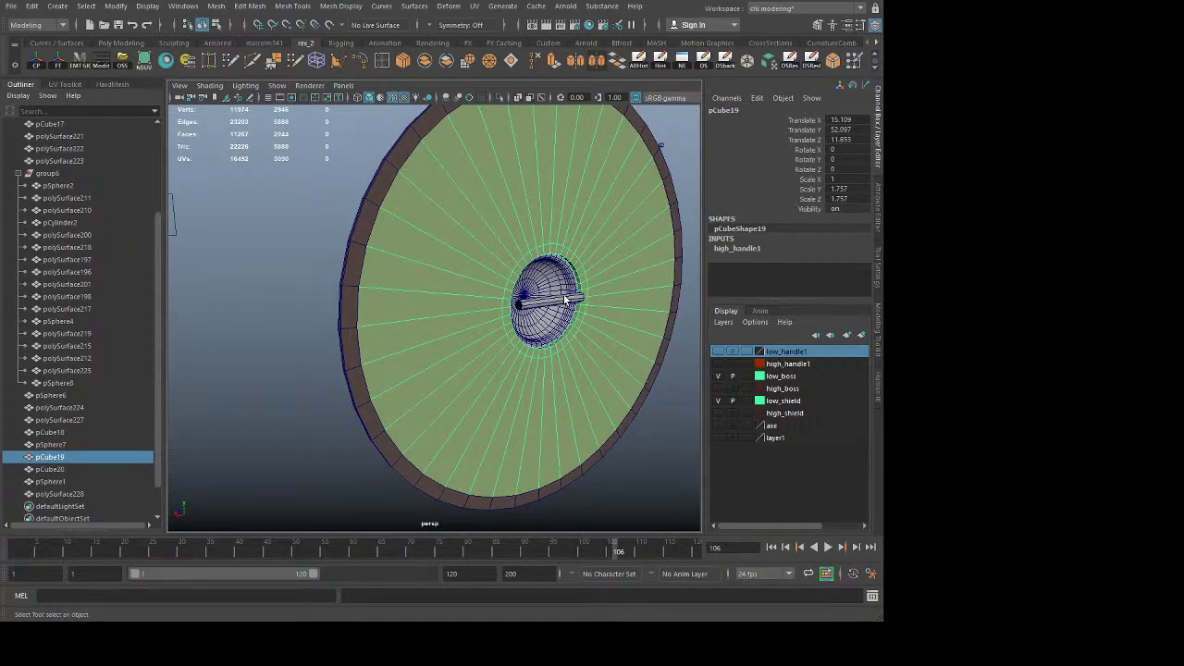
pyautogui.click(565, 298)
pyautogui.click(531, 394)
pyautogui.keyDown('alt'); pyautogui.moveTo(439, 394); pyautogui.dragTo(618, 395); pyautogui.keyUp('alt')
pyautogui.keyDown('alt'); pyautogui.moveTo(370, 378); pyautogui.dragTo(511, 412, button='right'); pyautogui.keyUp('alt')
pyautogui.keyDown('alt'); pyautogui.moveTo(512, 412); pyautogui.dragTo(444, 391); pyautogui.keyUp('alt')
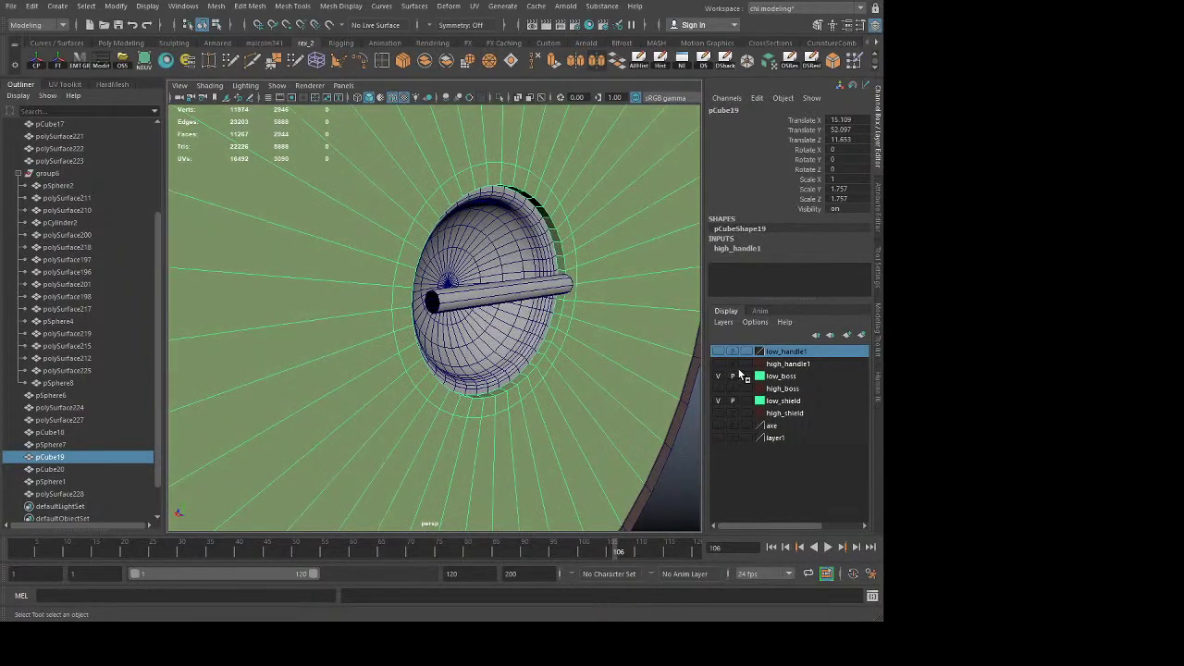
# Step: Hide the low_boss and low_shield layers and show high_handle1 to check the handle rod against the inner boss dome
pyautogui.click(718, 377)
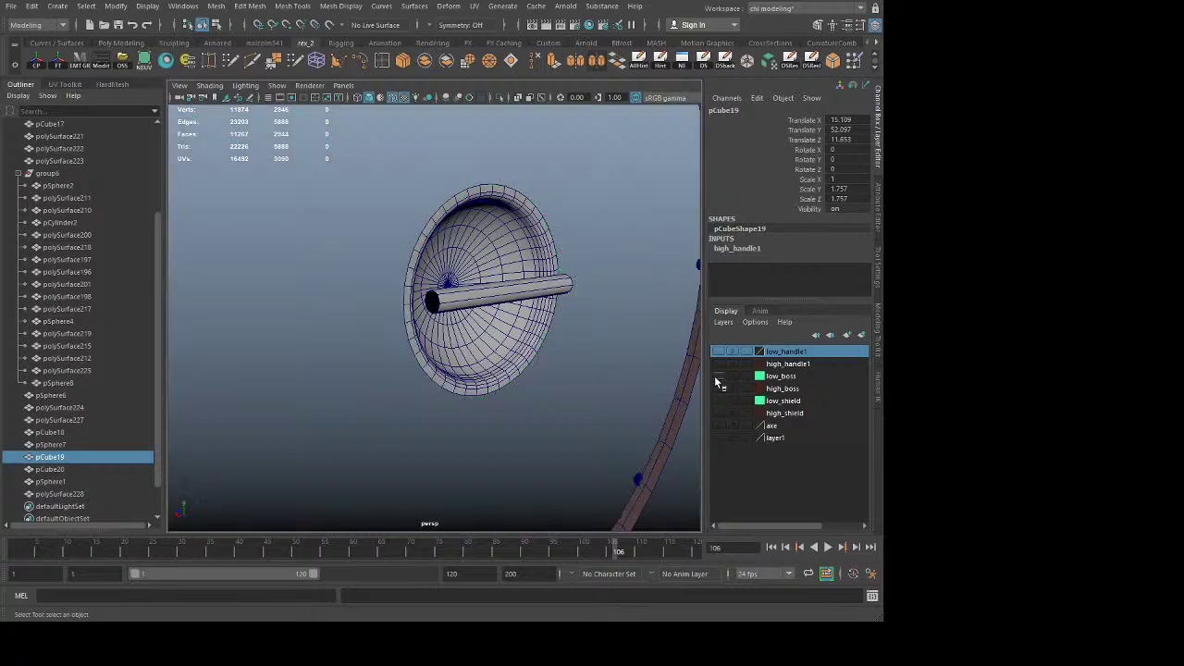
pyautogui.click(717, 364)
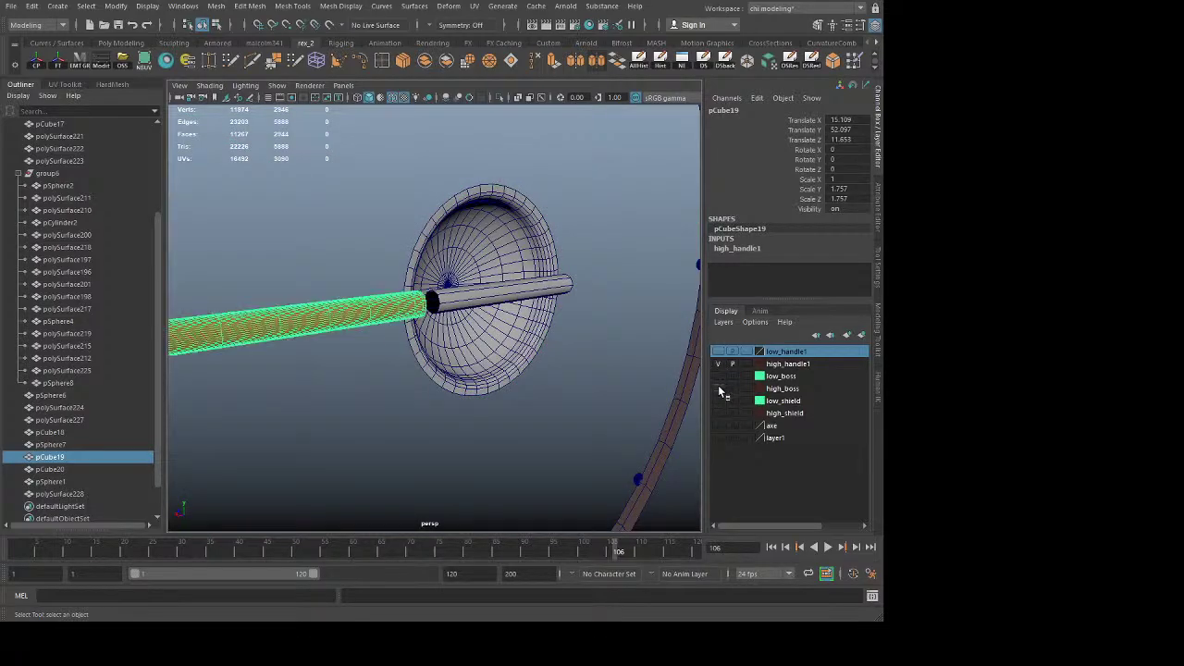
pyautogui.click(539, 397)
pyautogui.click(375, 321)
pyautogui.click(619, 398)
pyautogui.click(545, 259)
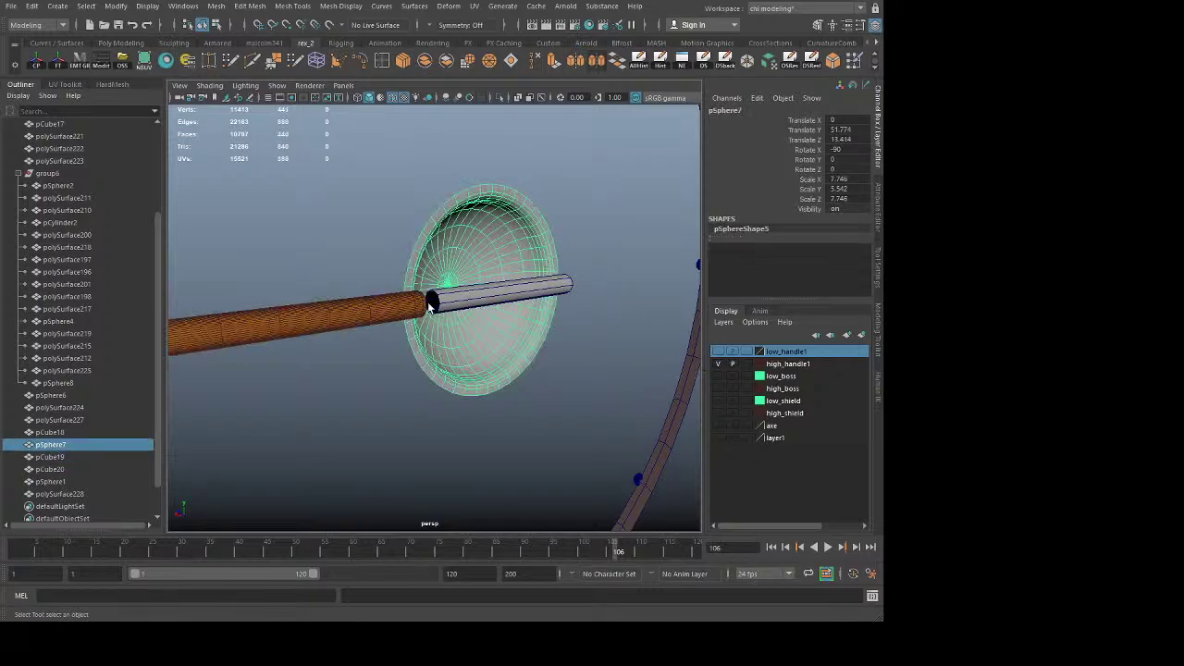
pyautogui.click(420, 305)
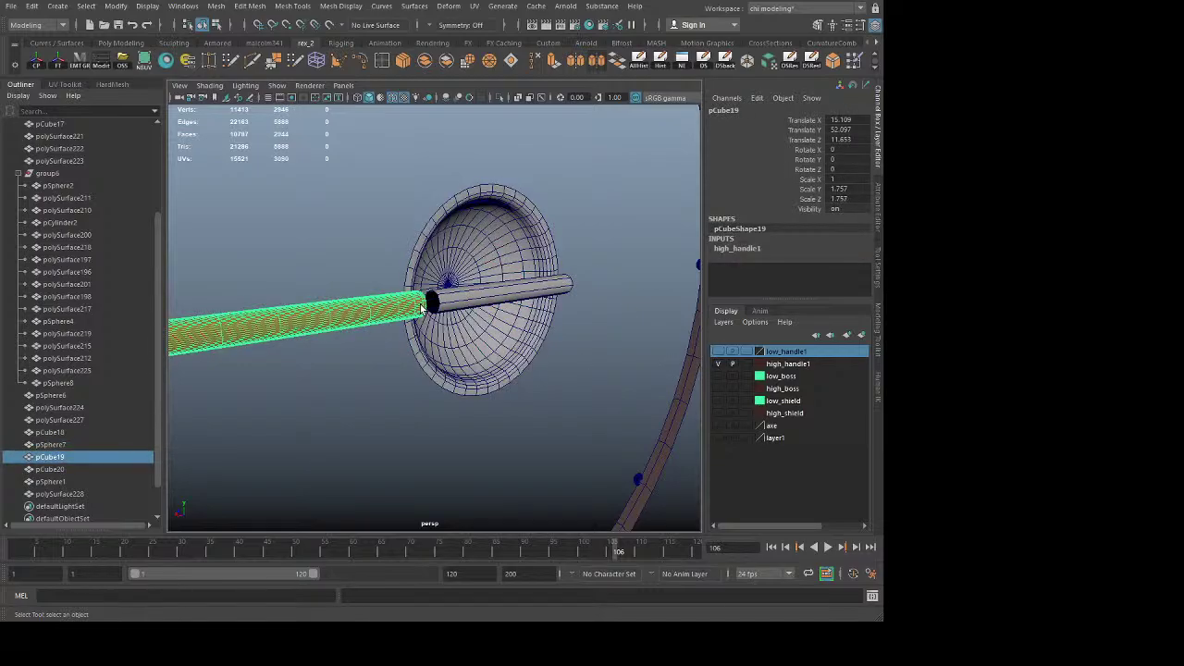
pyautogui.click(719, 364)
pyautogui.click(719, 363)
pyautogui.click(593, 417)
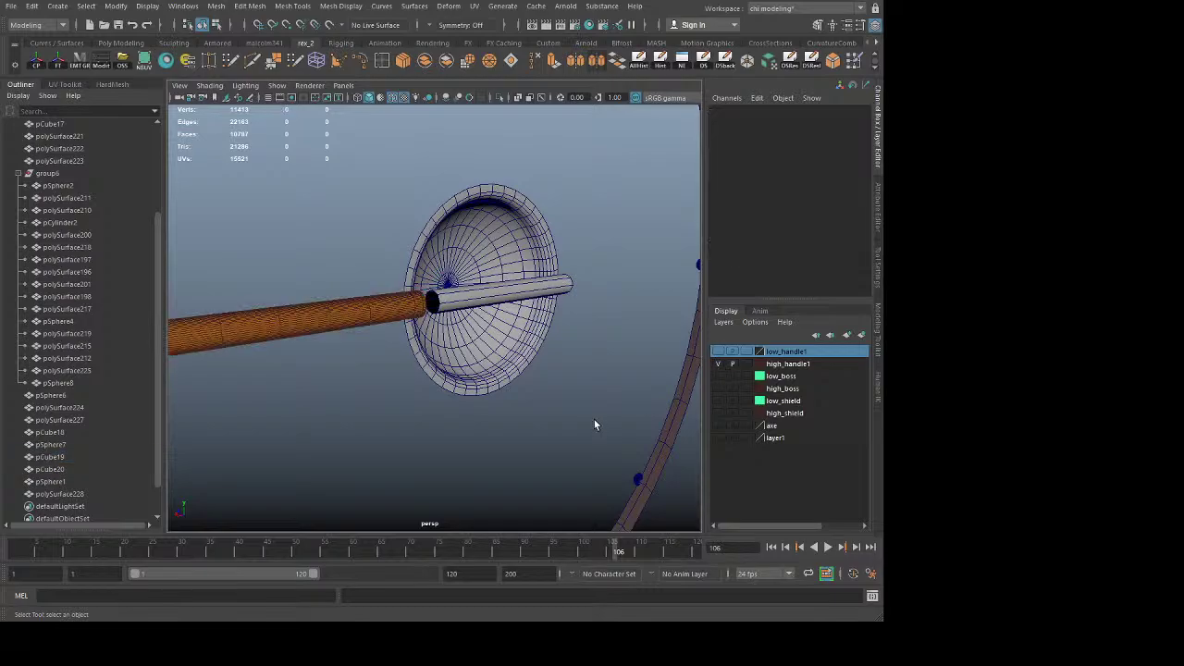
# Step: Compare the high-poly and low-poly handle rods by switching from high_handle1 to low_handle1, and leave both layers hidden
pyautogui.click(327, 316)
pyautogui.keyDown('alt'); pyautogui.moveTo(230, 379); pyautogui.dragTo(660, 361); pyautogui.keyUp('alt')
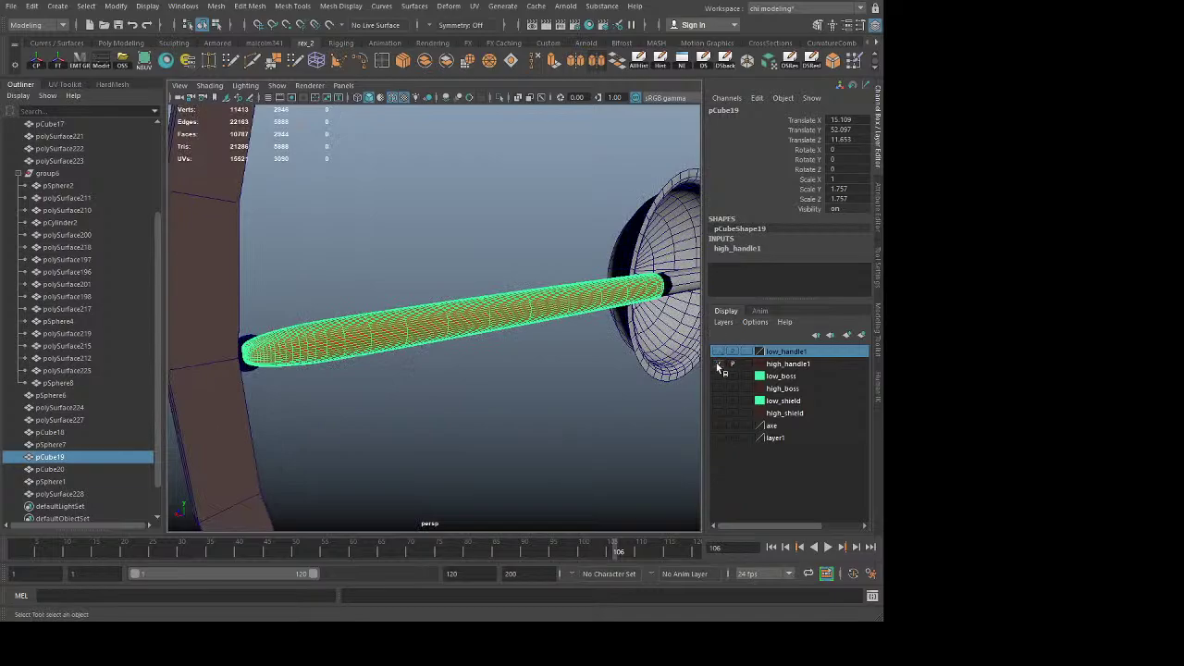
pyautogui.click(719, 364)
pyautogui.click(717, 352)
pyautogui.click(495, 321)
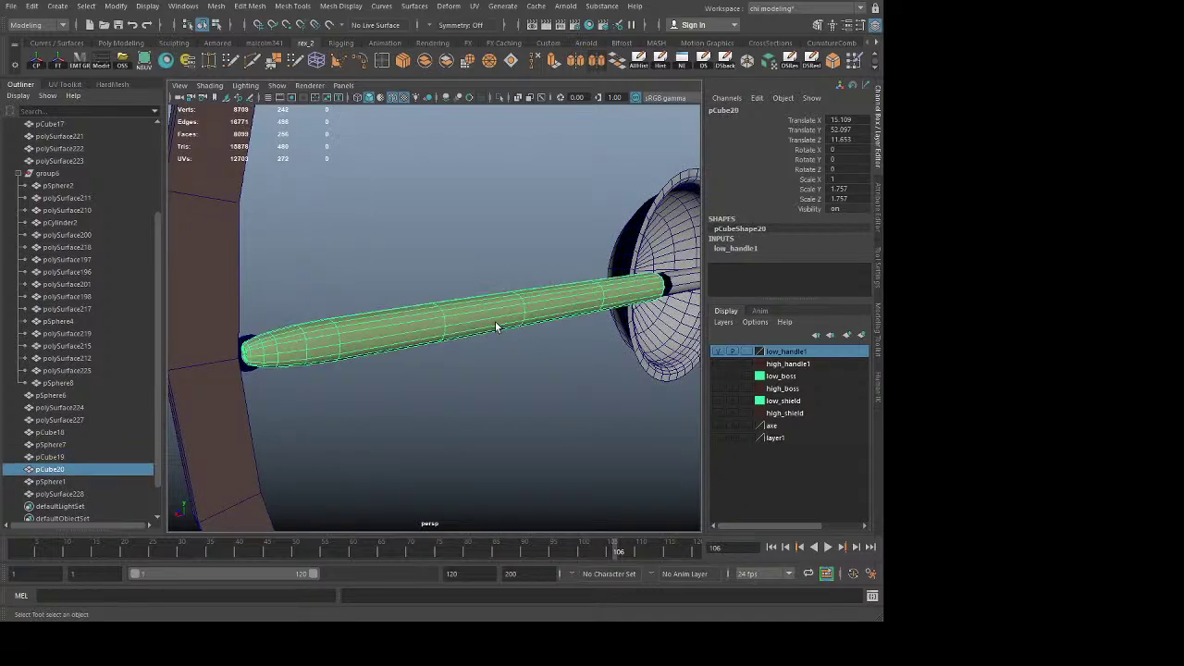
pyautogui.click(492, 359)
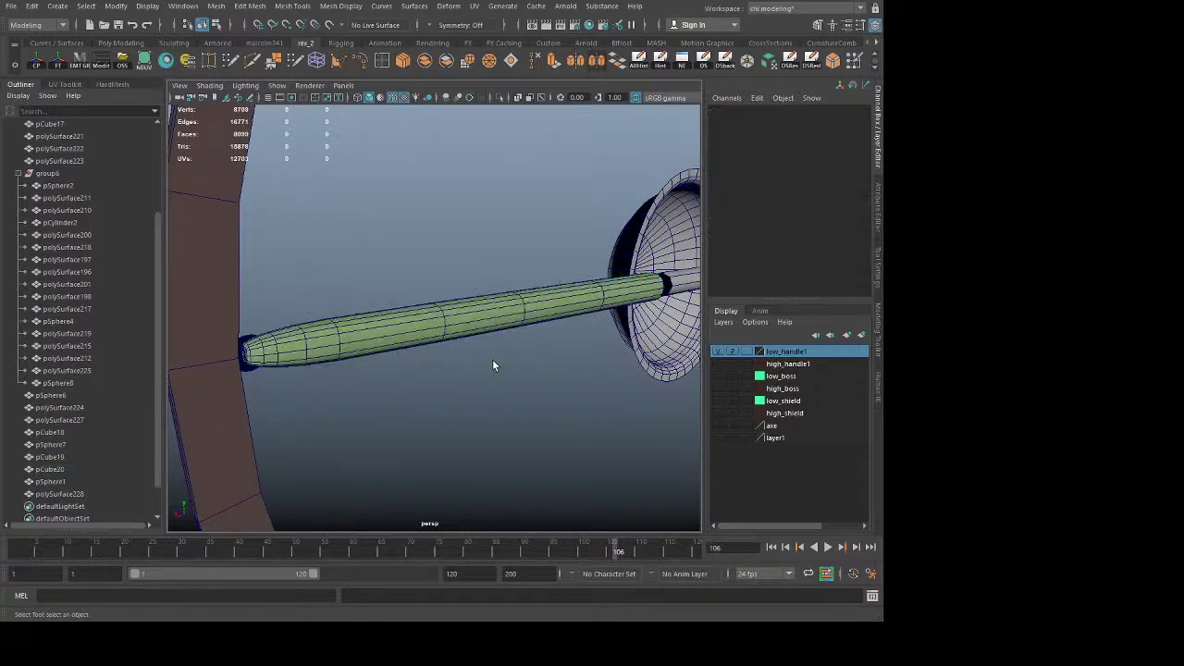
pyautogui.click(718, 353)
# Step: Examine the short grip bar inside the boss, previewing it smoothed and returning to its unsmoothed display
pyautogui.keyDown('alt'); pyautogui.moveTo(506, 406); pyautogui.dragTo(349, 362); pyautogui.keyUp('alt')
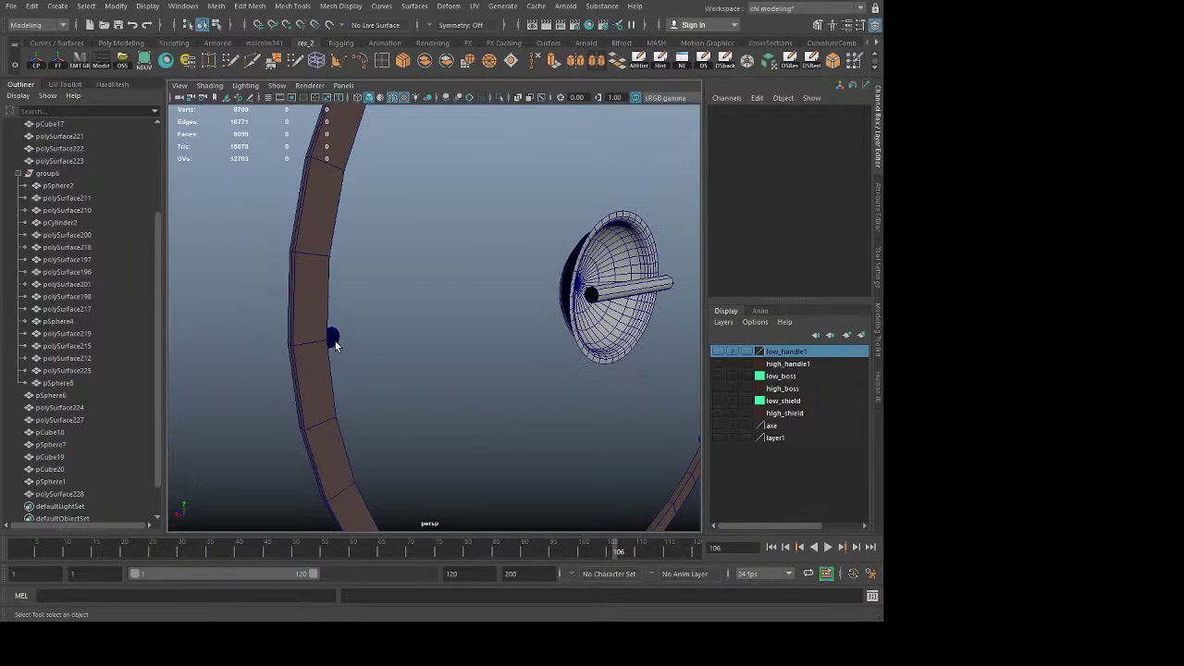
pyautogui.keyDown('alt'); pyautogui.moveTo(336, 346); pyautogui.dragTo(445, 414, button='right'); pyautogui.keyUp('alt')
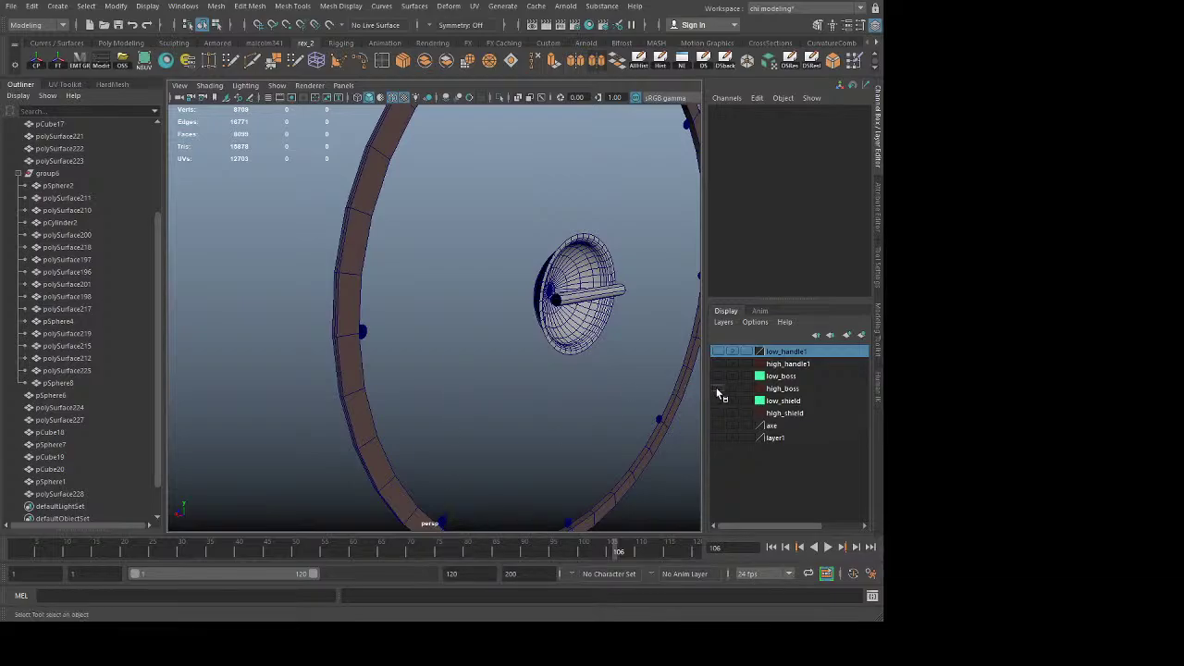
pyautogui.click(568, 300)
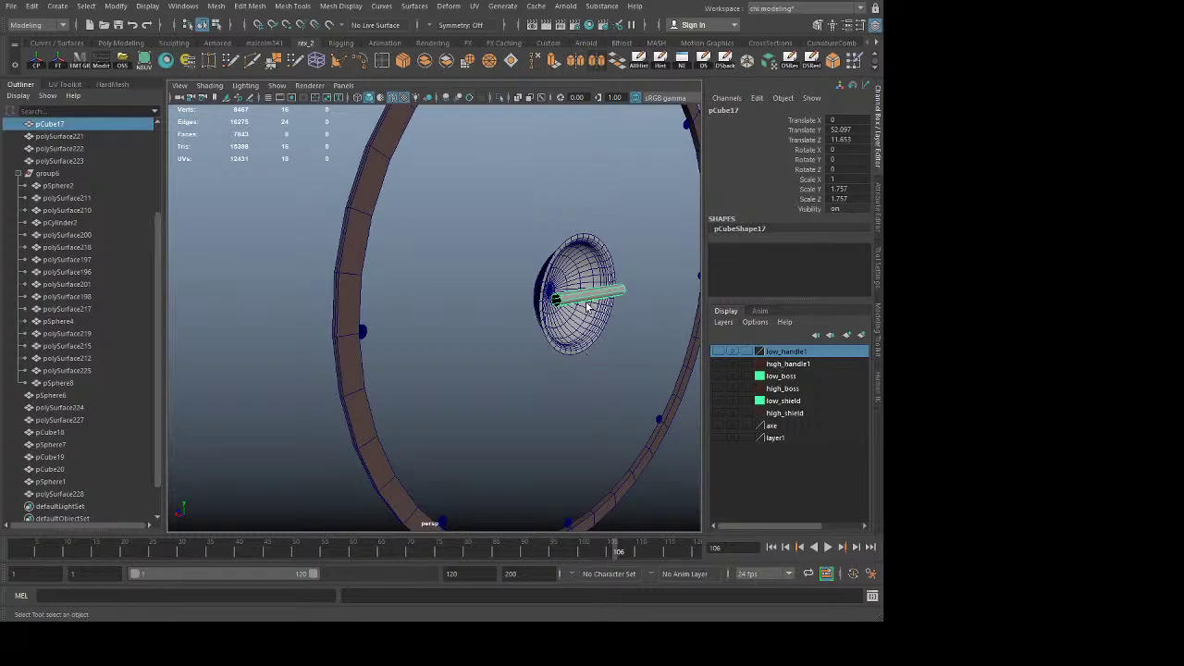
pyautogui.press('f')
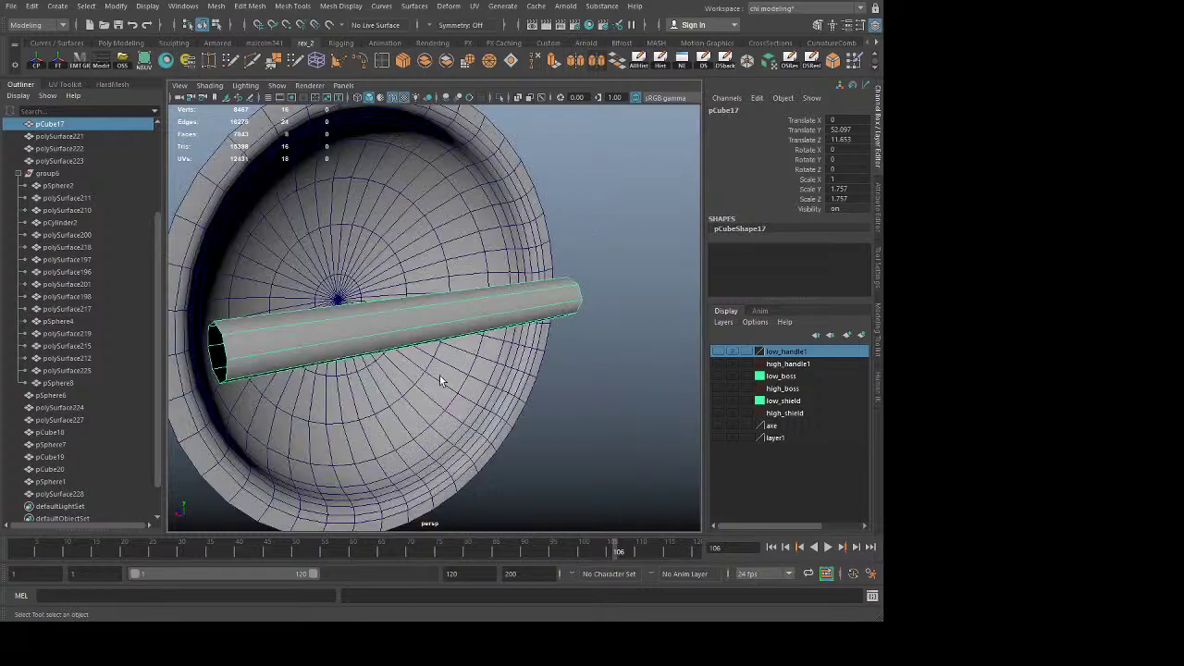
pyautogui.keyDown('alt'); pyautogui.moveTo(440, 375); pyautogui.dragTo(409, 375); pyautogui.keyUp('alt')
pyautogui.press('3')
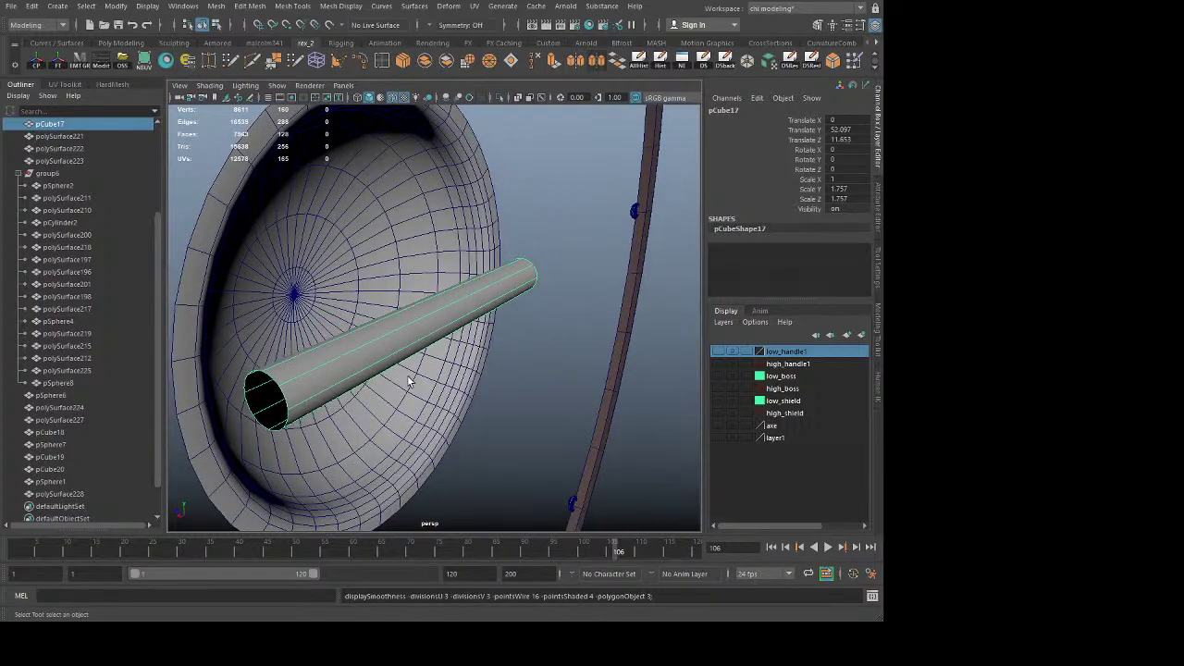
pyautogui.press('1')
# Step: Duplicate the inner boss dome and isolate the copy in the view
pyautogui.click(343, 265)
pyautogui.scroll(-6, 356, 300)
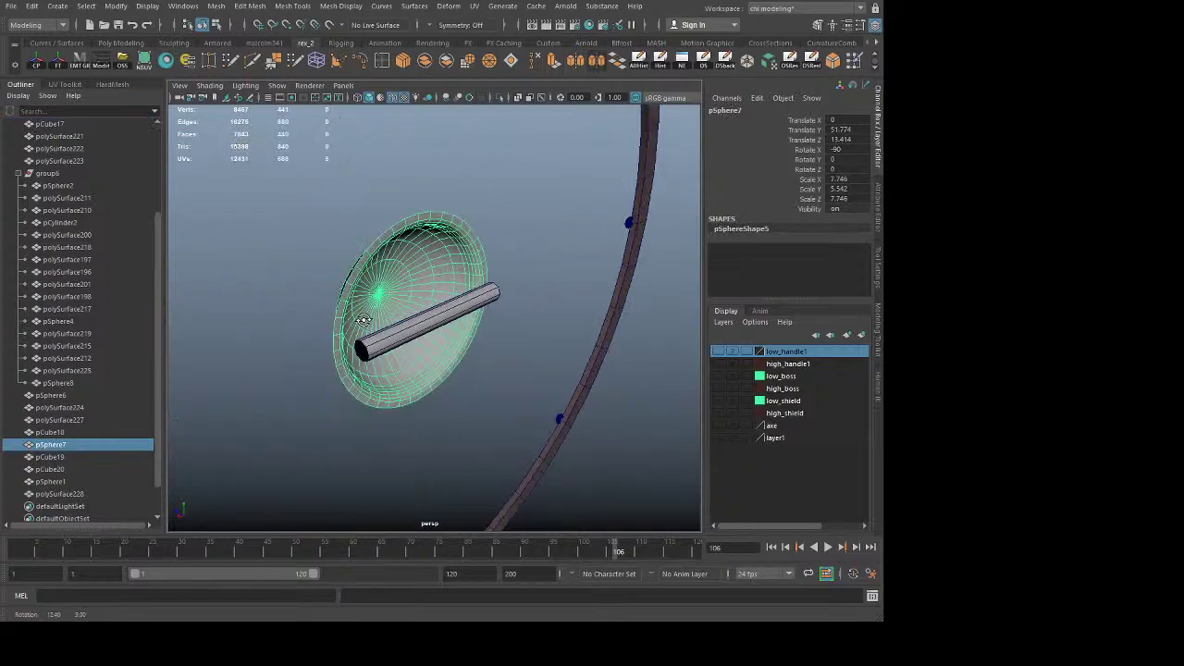
pyautogui.keyDown('alt'); pyautogui.moveTo(368, 322); pyautogui.dragTo(480, 296); pyautogui.keyUp('alt')
pyautogui.hotkey('ctrl', 'd')
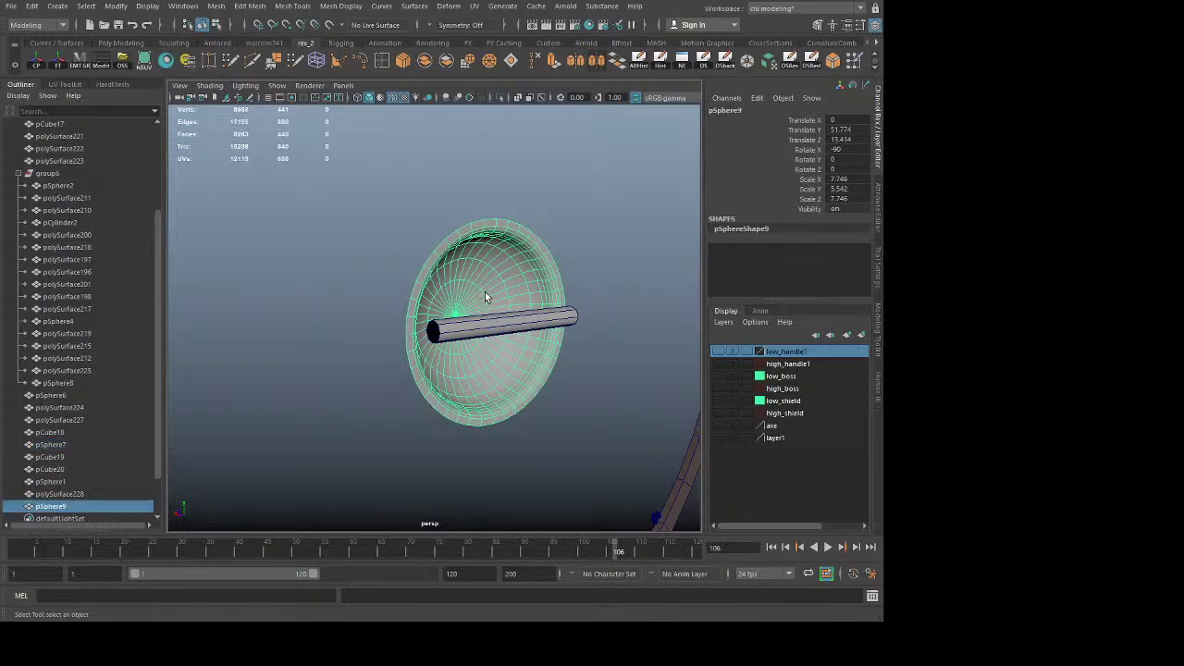
pyautogui.click(500, 98)
pyautogui.scroll(5, 496, 284)
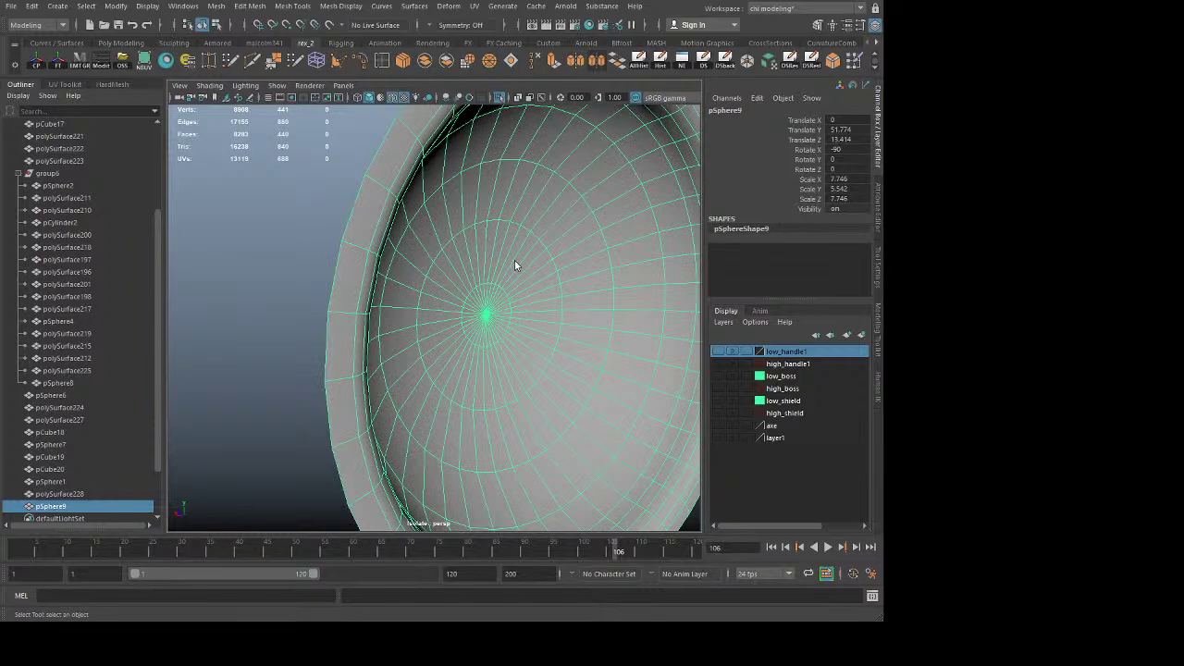
# Step: Smooth the isolated dome copy with one division
pyautogui.press('g')
pyautogui.scroll(-4, 508, 333)
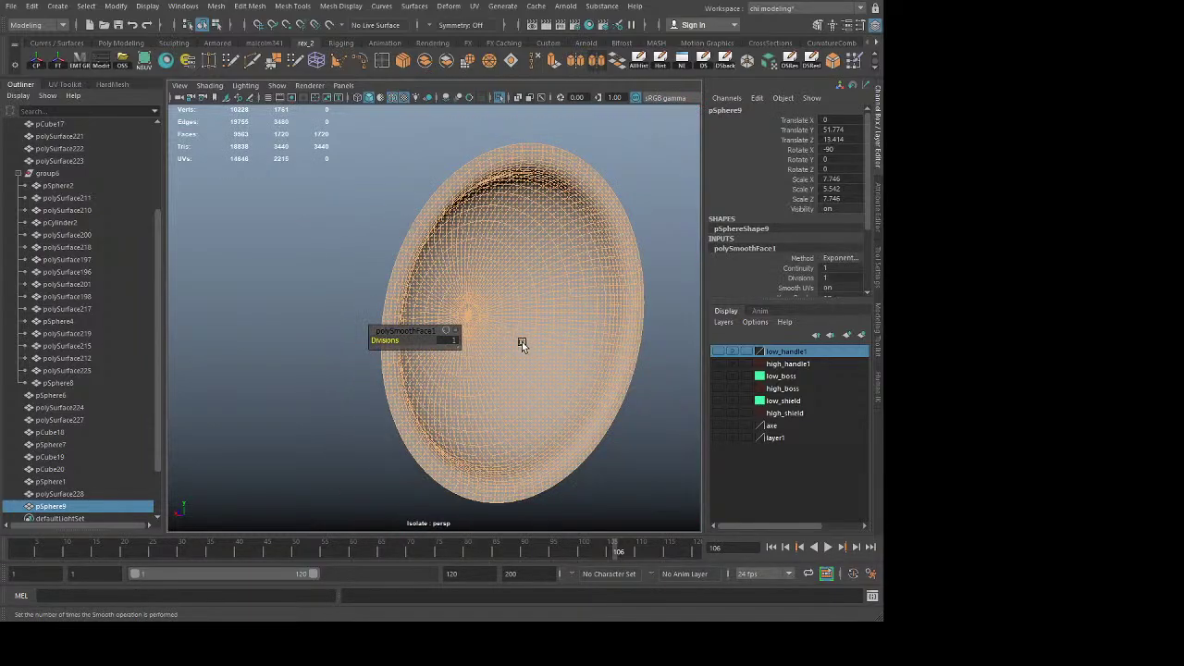
pyautogui.keyDown('alt'); pyautogui.moveTo(524, 343); pyautogui.dragTo(487, 332); pyautogui.keyUp('alt')
pyautogui.press('q')
pyautogui.click(603, 404)
pyautogui.click(505, 297)
pyautogui.click(647, 379)
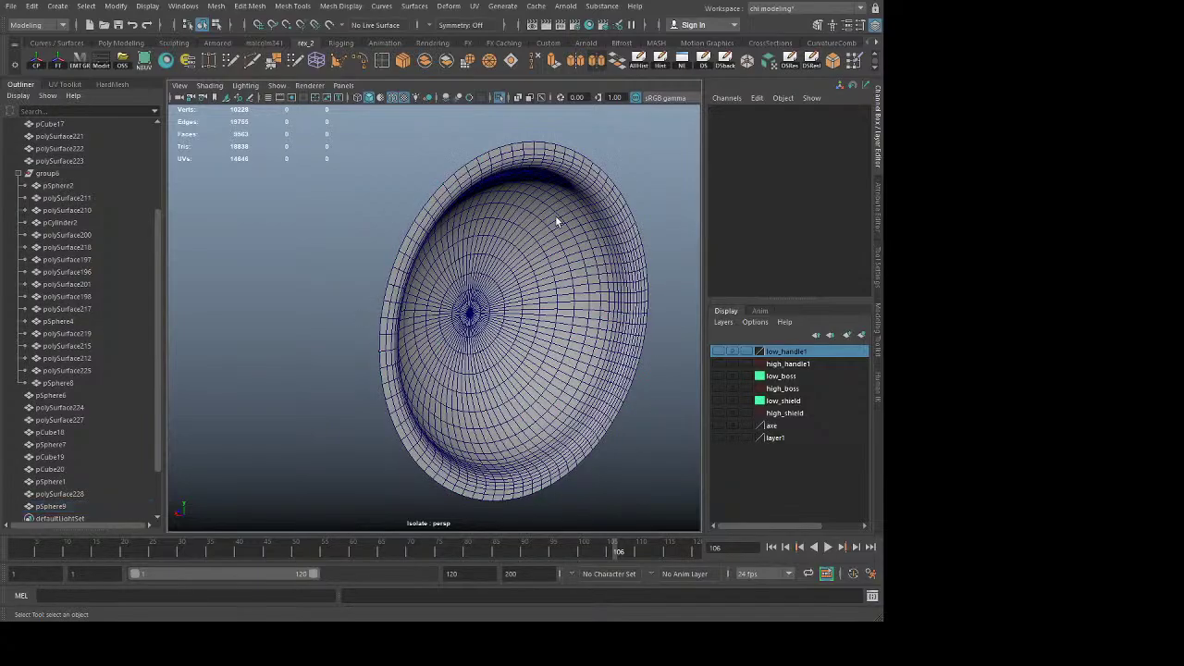
# Step: Assign the orange high-poly material to the smoothed dome copy
pyautogui.click(500, 97)
pyautogui.click(500, 97)
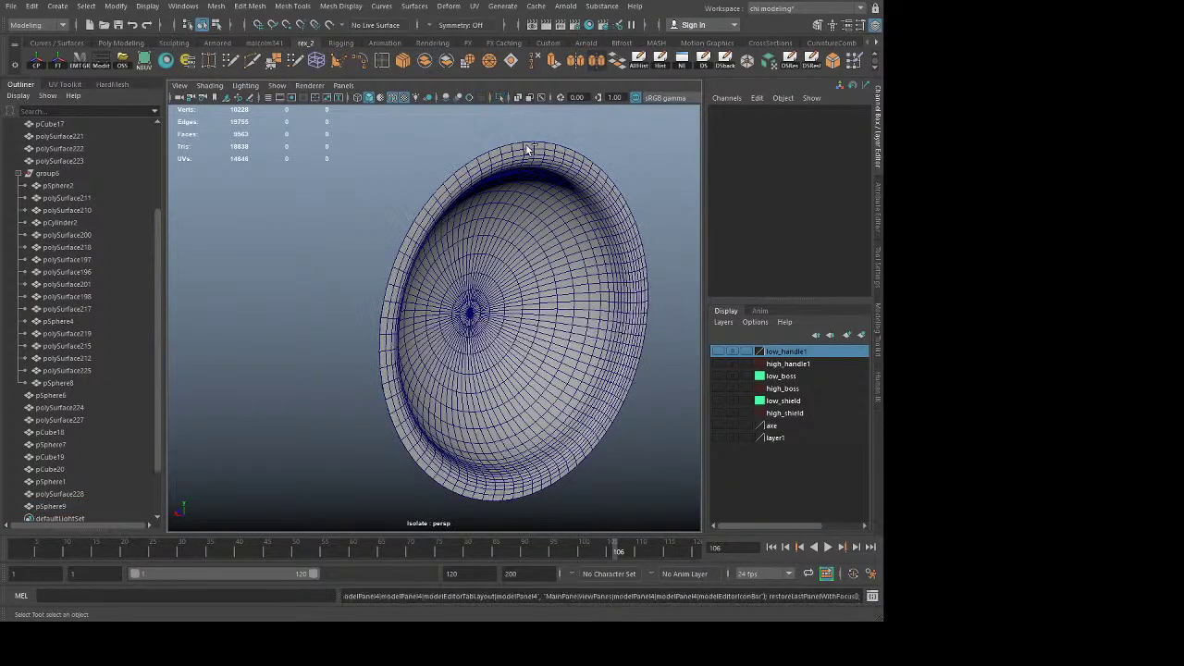
pyautogui.click(516, 237)
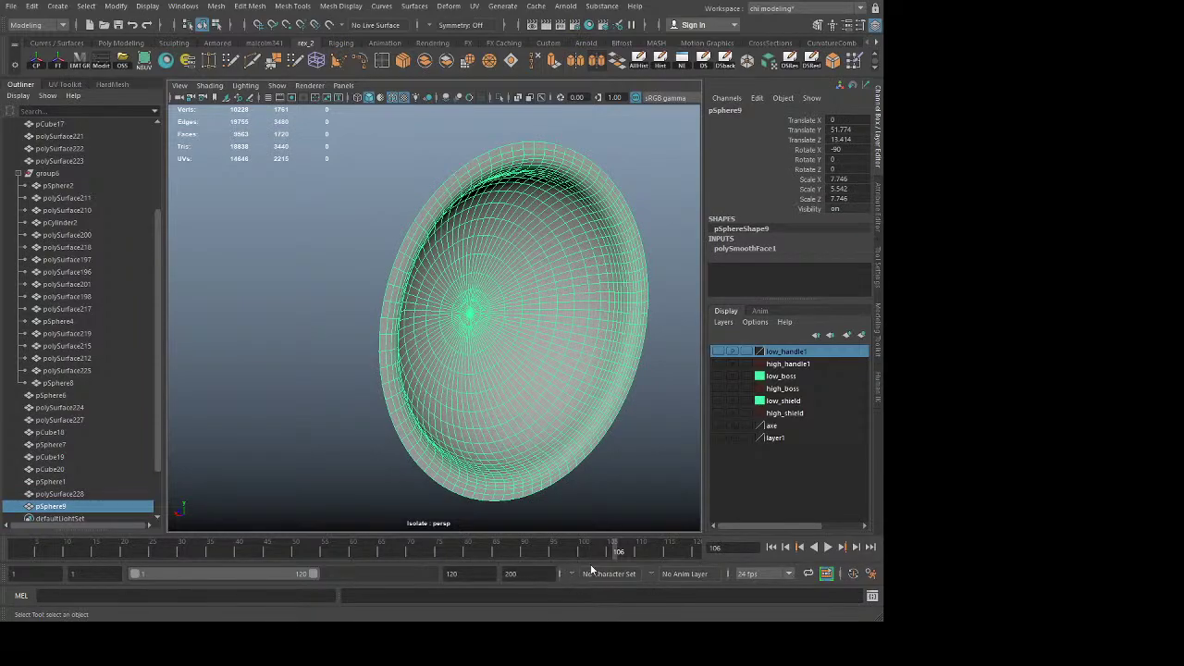
pyautogui.click(626, 452)
pyautogui.click(570, 371)
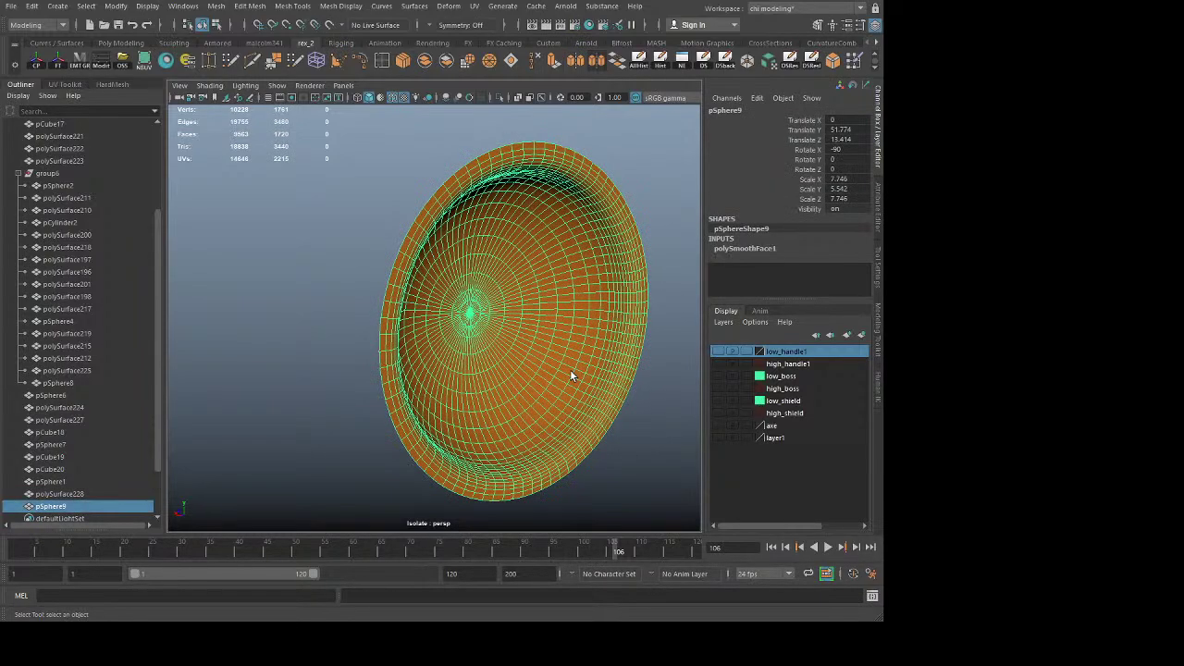
# Step: Put the smoothed dome copy in a new display layer named high_boss_inner with the dark high-poly layer colour
pyautogui.click(863, 336)
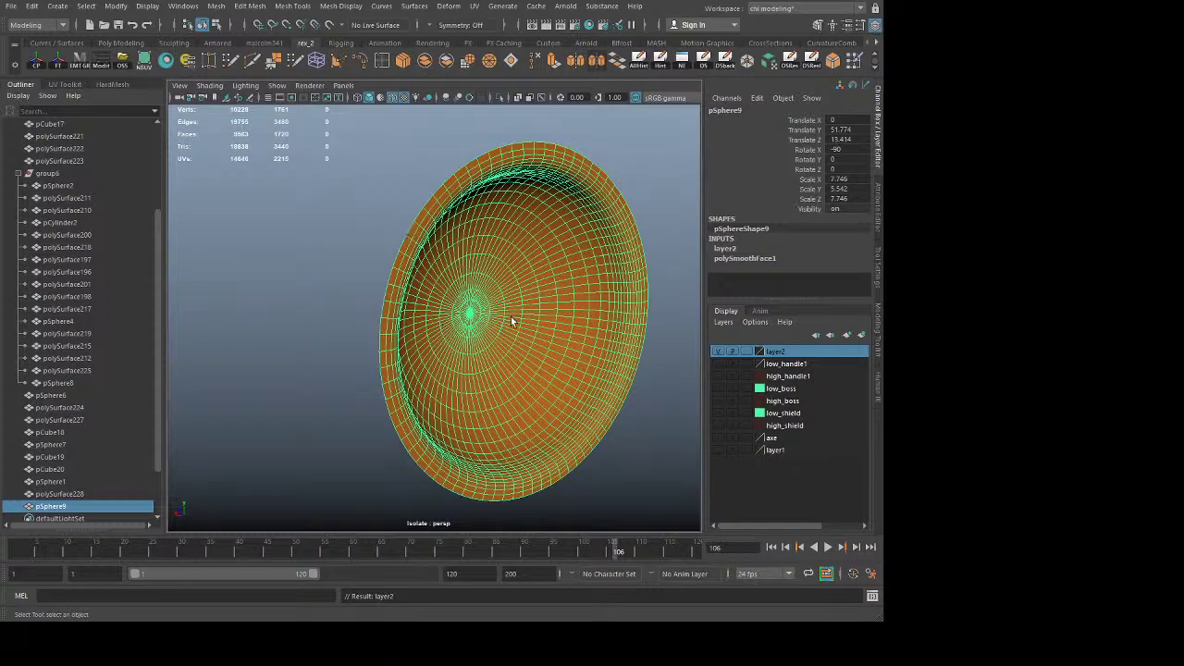
pyautogui.click(433, 331)
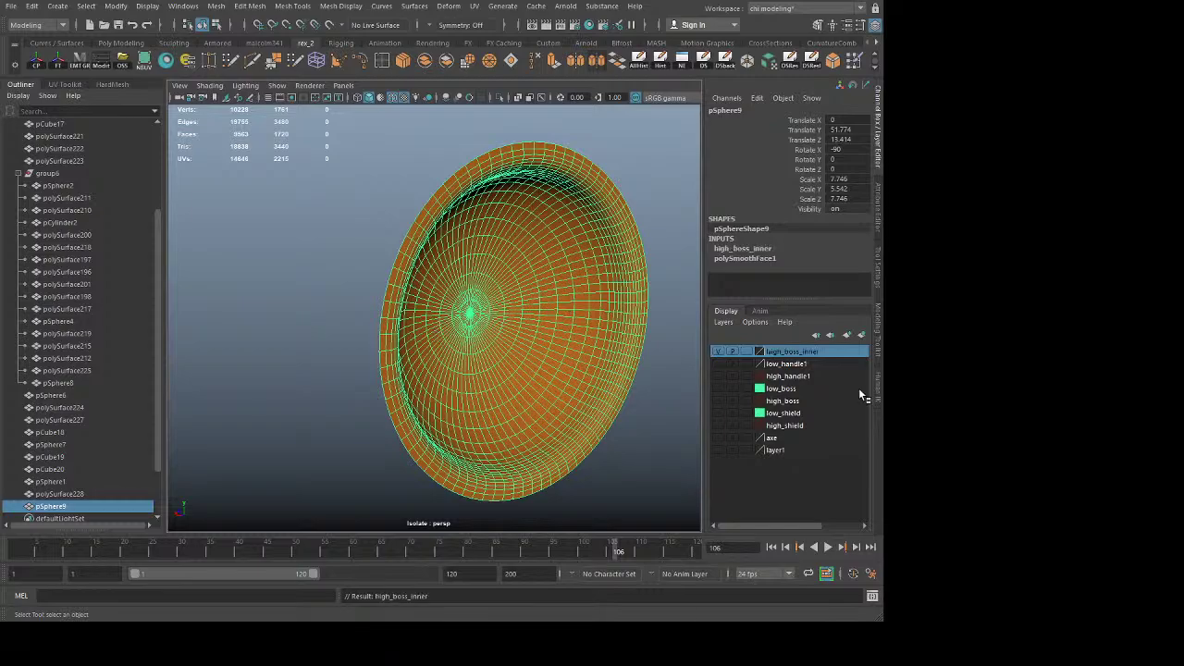
pyautogui.doubleClick(759, 352)
pyautogui.click(569, 294)
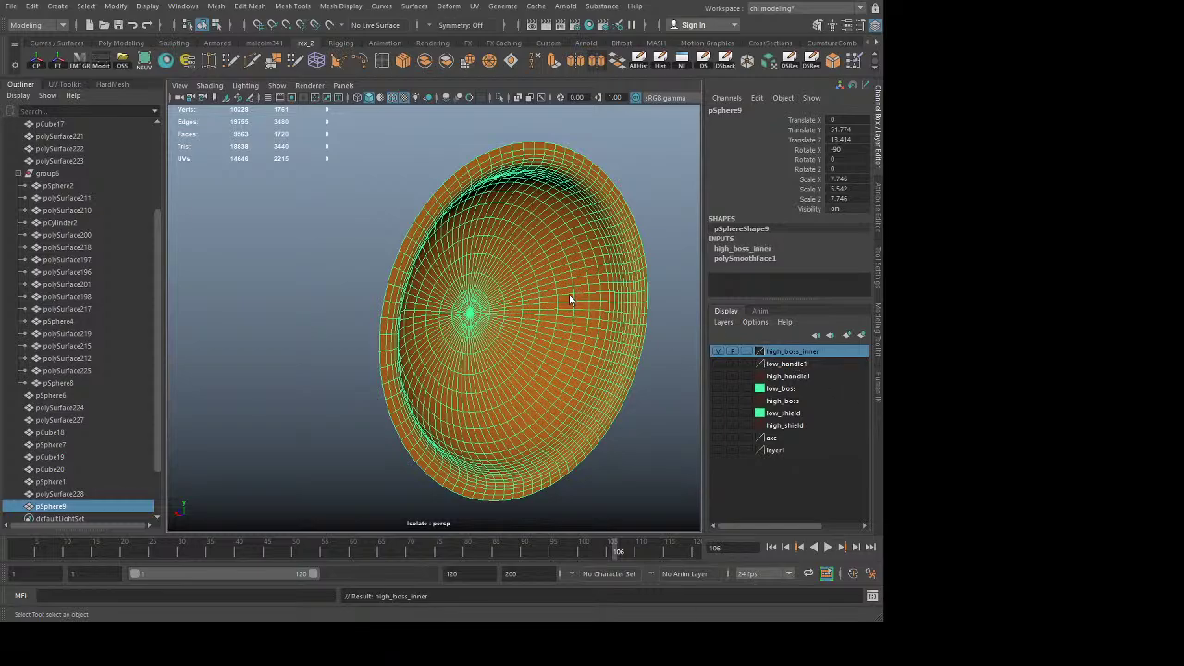
pyautogui.click(467, 329)
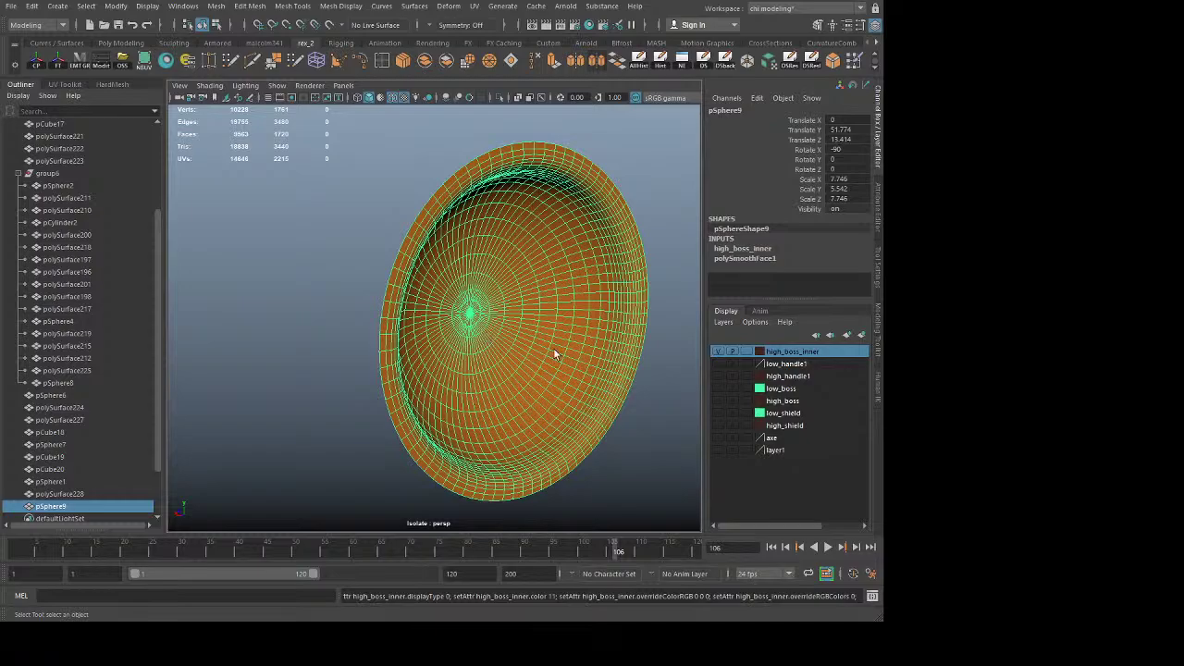
# Step: Exit the dome copy's isolation and display the high_boss_inner layer as a template over the original inner dome
pyautogui.click(718, 351)
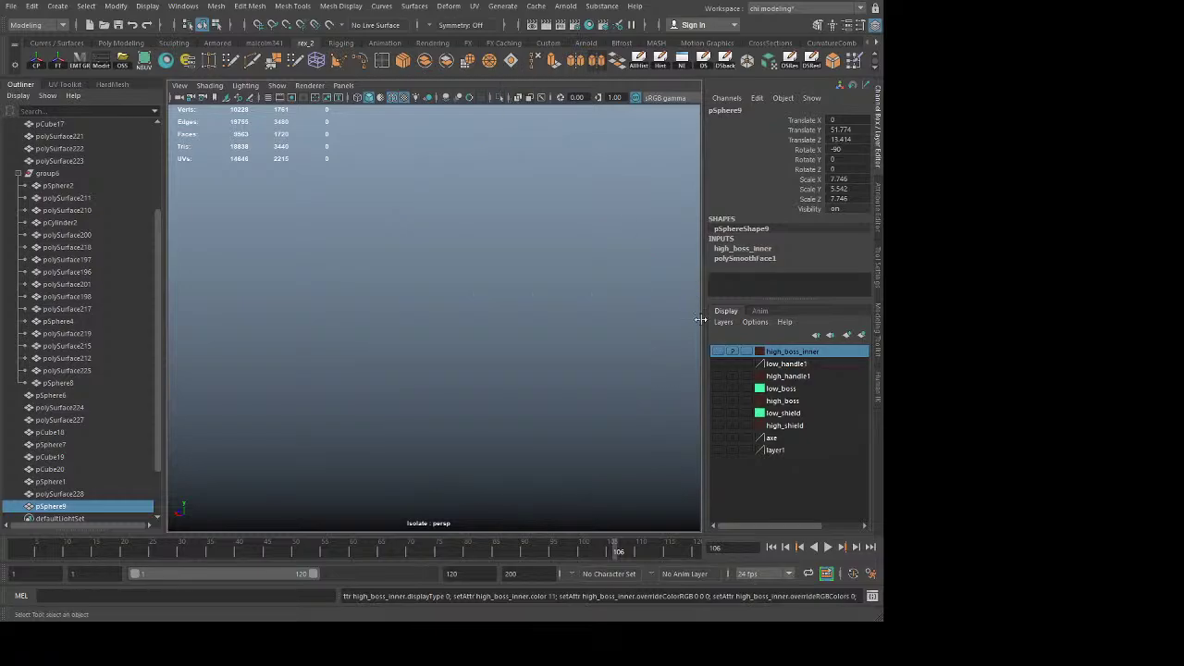
pyautogui.click(718, 351)
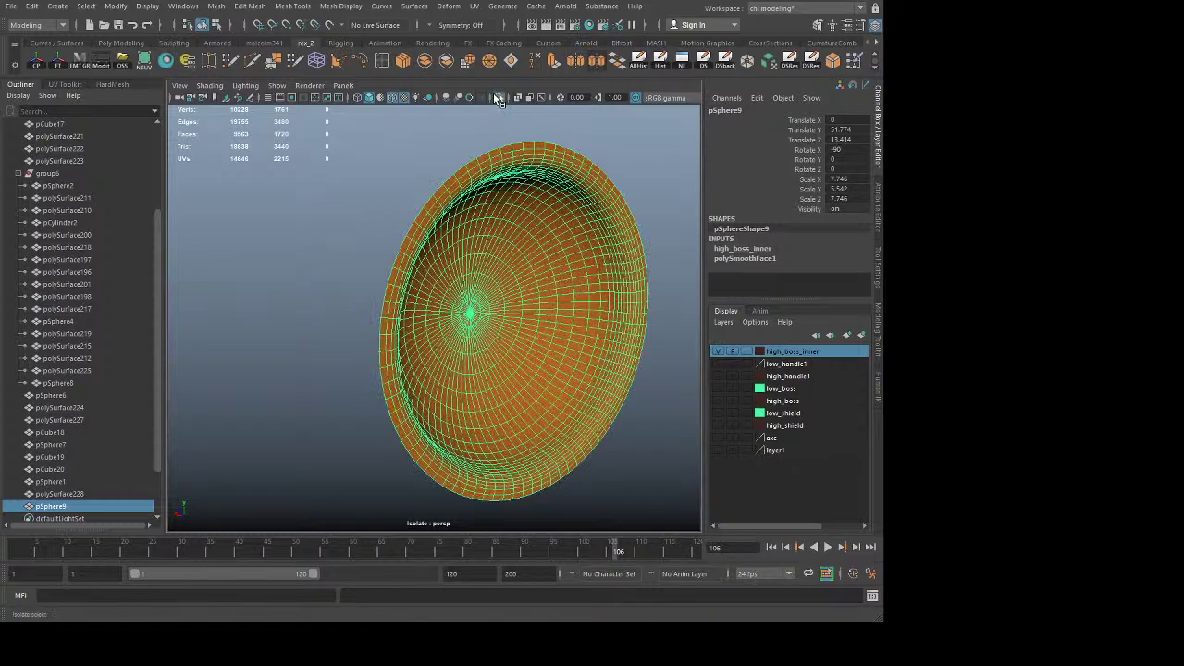
pyautogui.click(497, 96)
pyautogui.click(719, 351)
pyautogui.click(547, 215)
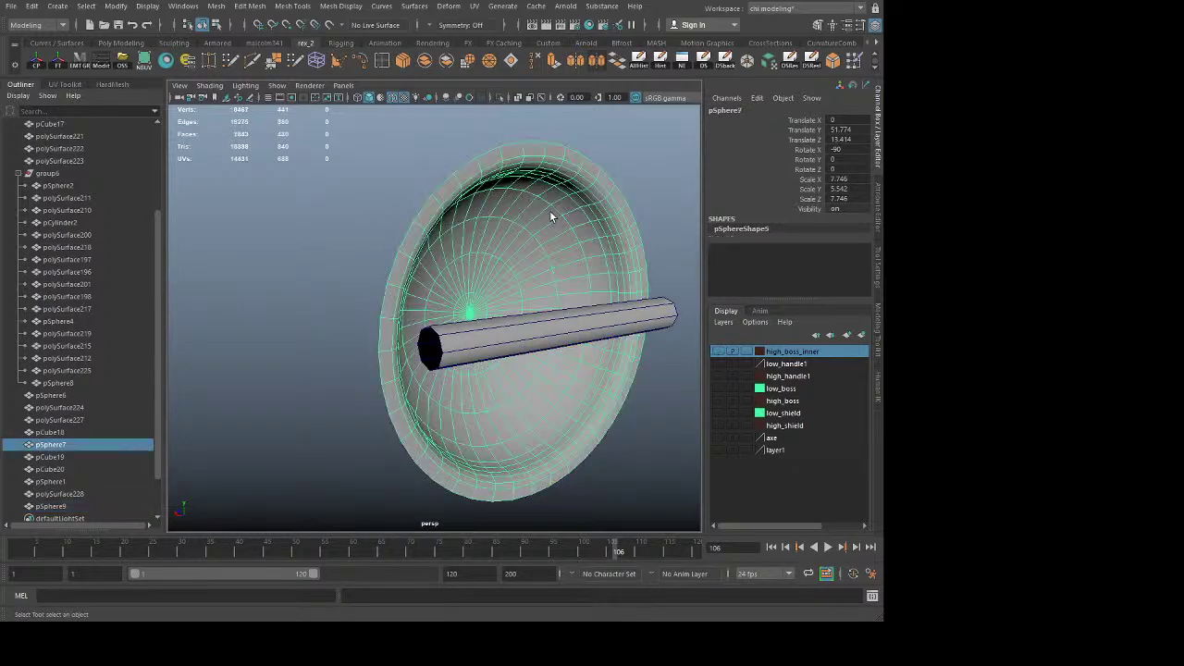
pyautogui.click(719, 352)
pyautogui.click(747, 352)
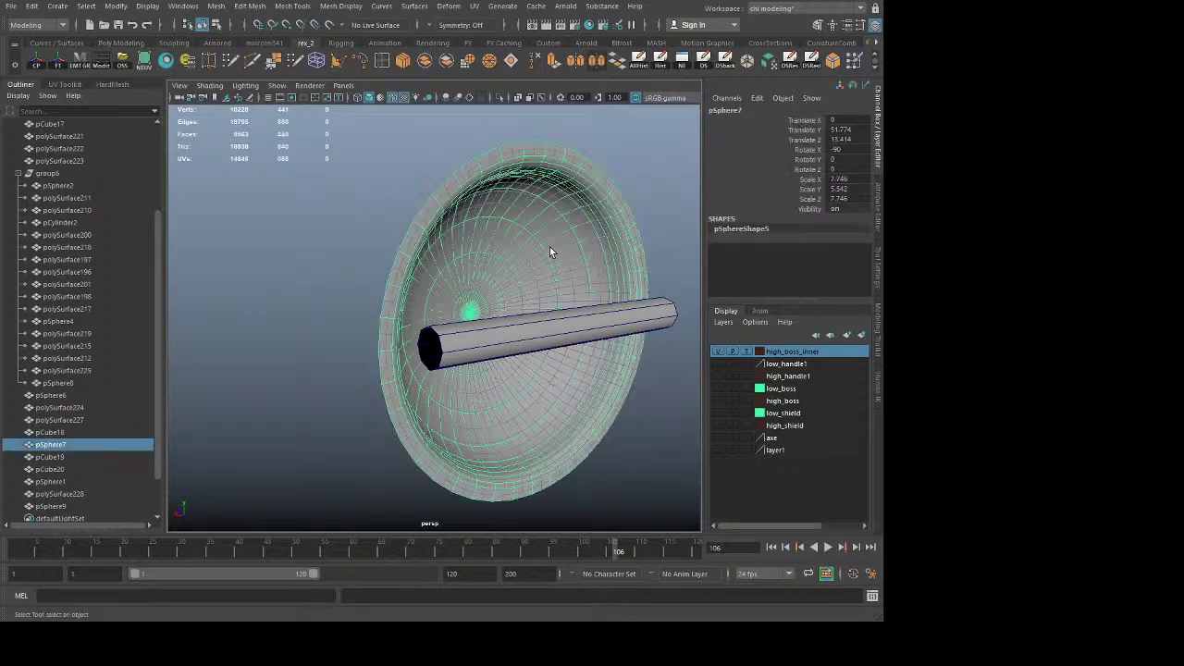
# Step: Delete three surplus concentric edge loops along the rim and curved wall of the low-poly inner dome
pyautogui.click(554, 183)
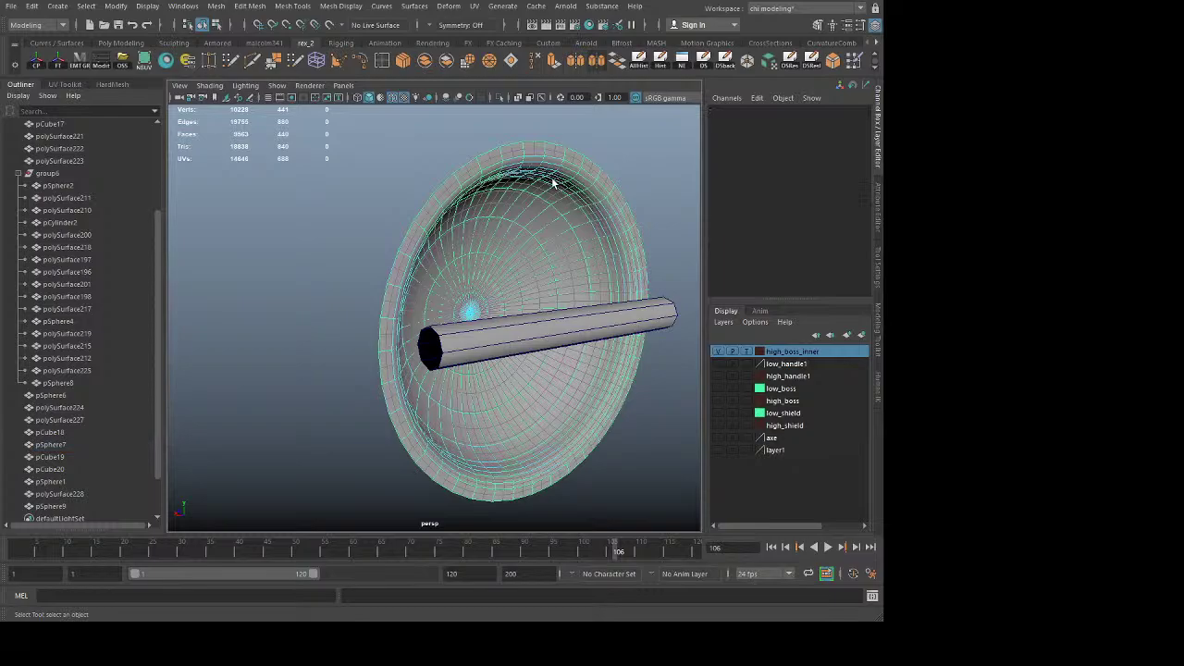
pyautogui.doubleClick(611, 205)
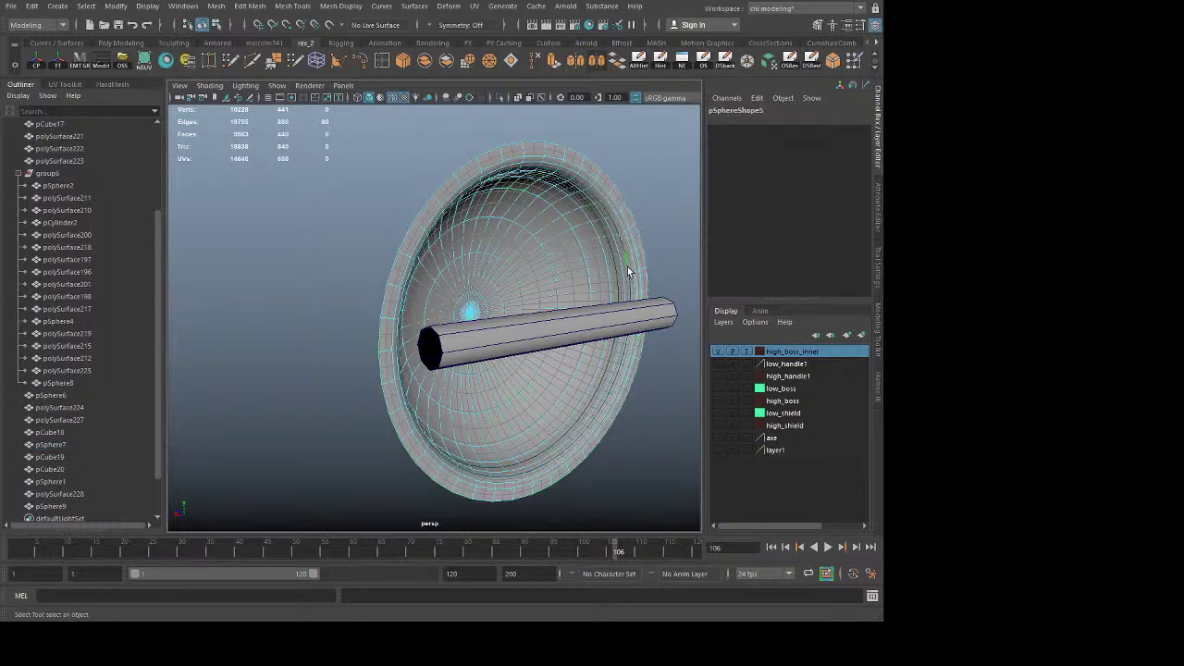
pyautogui.keyDown('alt'); pyautogui.moveTo(628, 270); pyautogui.dragTo(450, 360, button='middle'); pyautogui.keyUp('alt')
pyautogui.keyDown('alt'); pyautogui.moveTo(450, 360); pyautogui.dragTo(647, 341, button='right'); pyautogui.keyUp('alt')
pyautogui.keyDown('alt'); pyautogui.moveTo(648, 342); pyautogui.dragTo(596, 289); pyautogui.keyUp('alt')
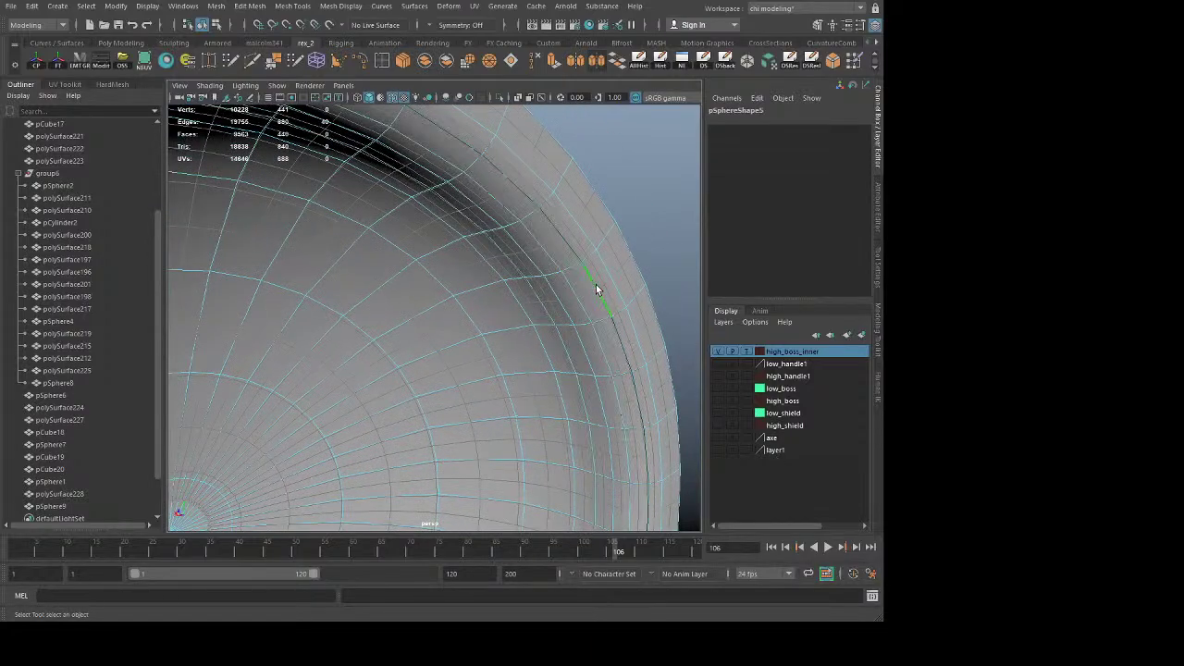
pyautogui.keyDown('shift'); pyautogui.doubleClick(559, 302); pyautogui.keyUp('shift')
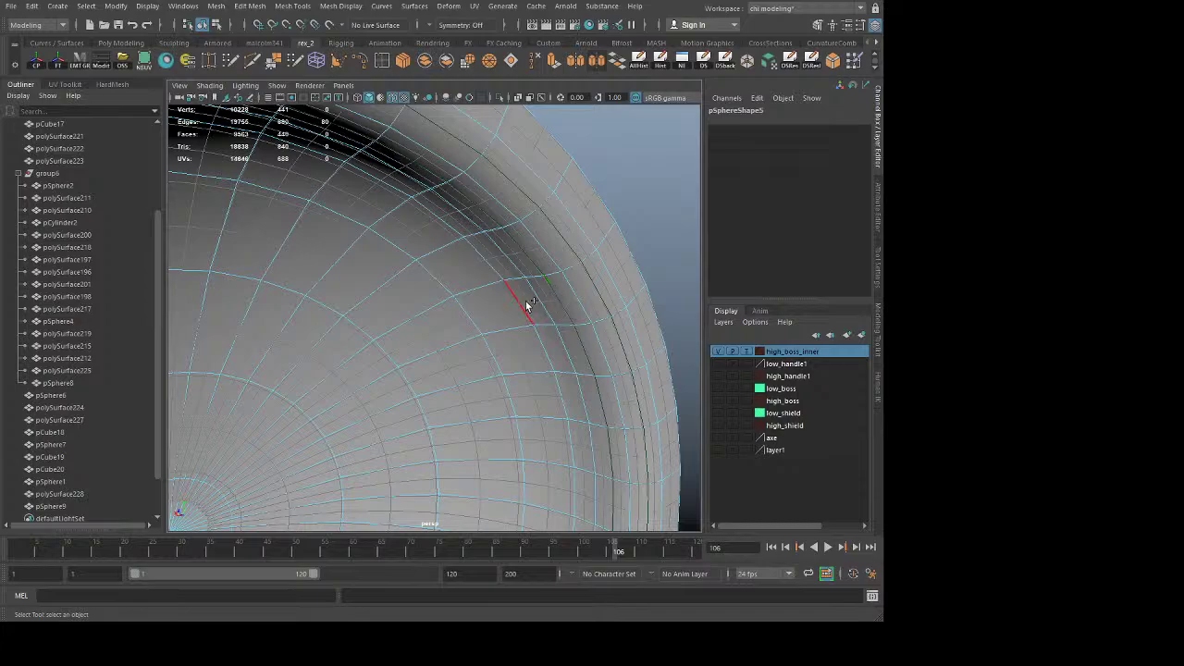
pyautogui.hotkey('ctrl', 'Delete')
pyautogui.moveTo(519, 310); pyautogui.dragTo(676, 184, button='right')
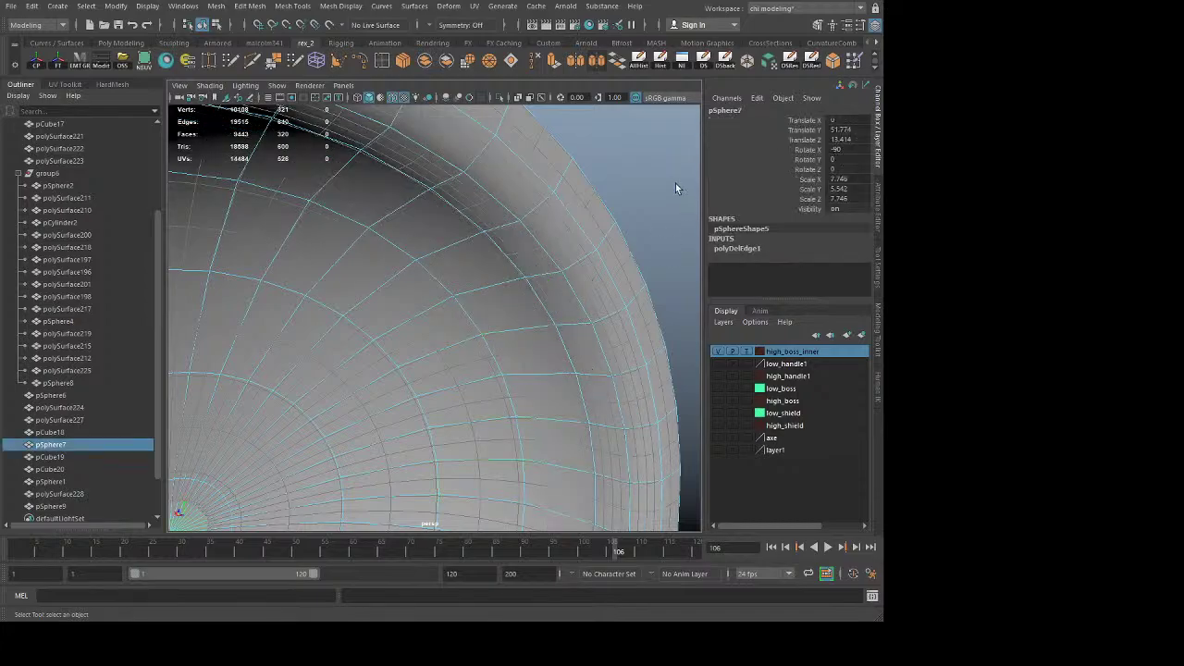
pyautogui.click(675, 183)
# Step: Delete every other radial edge line around the whole low-poly inner dome
pyautogui.click(576, 261)
pyautogui.keyDown('alt'); pyautogui.moveTo(576, 261); pyautogui.dragTo(472, 339, button='right'); pyautogui.keyUp('alt')
pyautogui.keyDown('alt'); pyautogui.moveTo(472, 345); pyautogui.dragTo(549, 309); pyautogui.keyUp('alt')
pyautogui.keyDown('alt'); pyautogui.moveTo(550, 309); pyautogui.dragTo(548, 317, button='middle'); pyautogui.keyUp('alt')
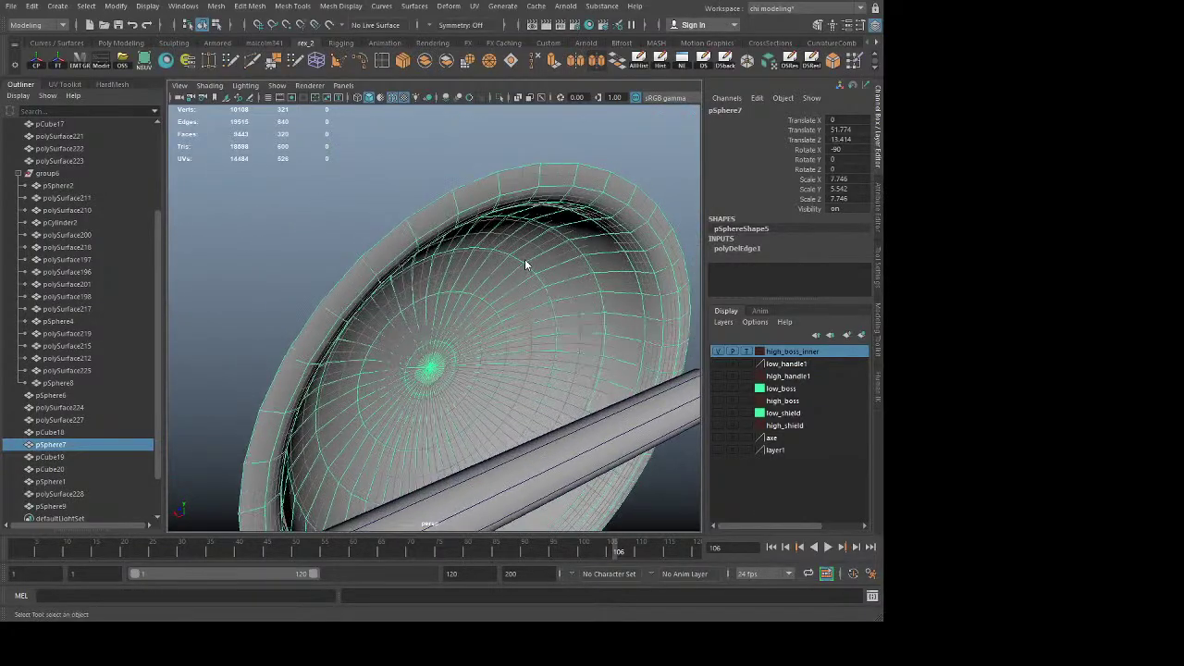
pyautogui.moveTo(526, 261); pyautogui.dragTo(531, 199, button='right')
pyautogui.doubleClick(539, 178)
pyautogui.keyDown('alt'); pyautogui.moveTo(550, 235); pyautogui.dragTo(514, 234); pyautogui.keyUp('alt')
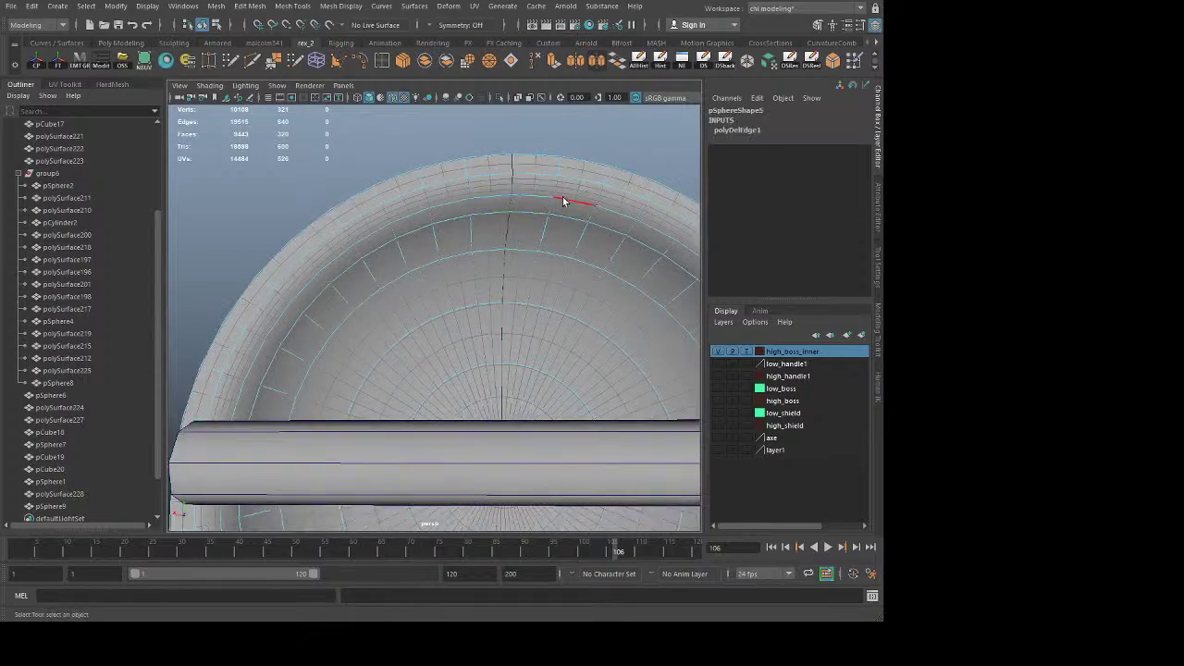
pyautogui.doubleClick(562, 186)
pyautogui.keyDown('shift'); pyautogui.doubleClick(390, 216); pyautogui.keyUp('shift')
pyautogui.keyDown('shift'); pyautogui.doubleClick(315, 261); pyautogui.keyUp('shift')
pyautogui.keyDown('shift'); pyautogui.doubleClick(289, 355); pyautogui.keyUp('shift')
pyautogui.keyDown('alt'); pyautogui.moveTo(390, 342); pyautogui.dragTo(410, 378); pyautogui.keyUp('alt')
pyautogui.keyDown('shift'); pyautogui.doubleClick(304, 386); pyautogui.keyUp('shift')
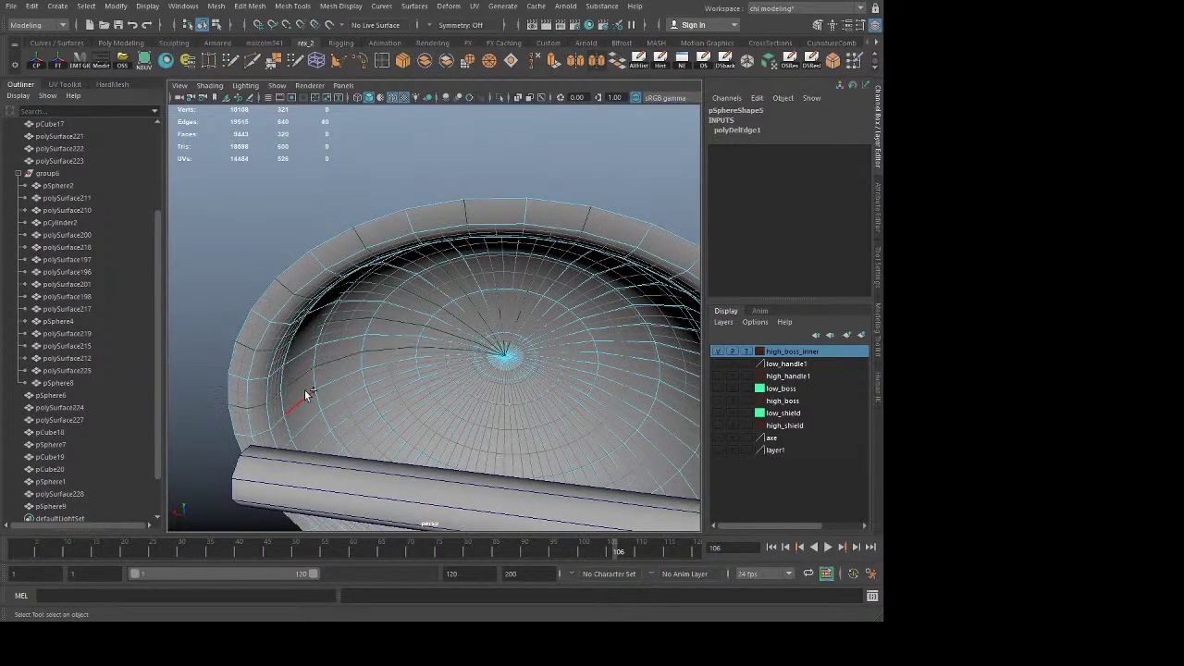
pyautogui.keyDown('alt'); pyautogui.moveTo(388, 441); pyautogui.dragTo(410, 272); pyautogui.keyUp('alt')
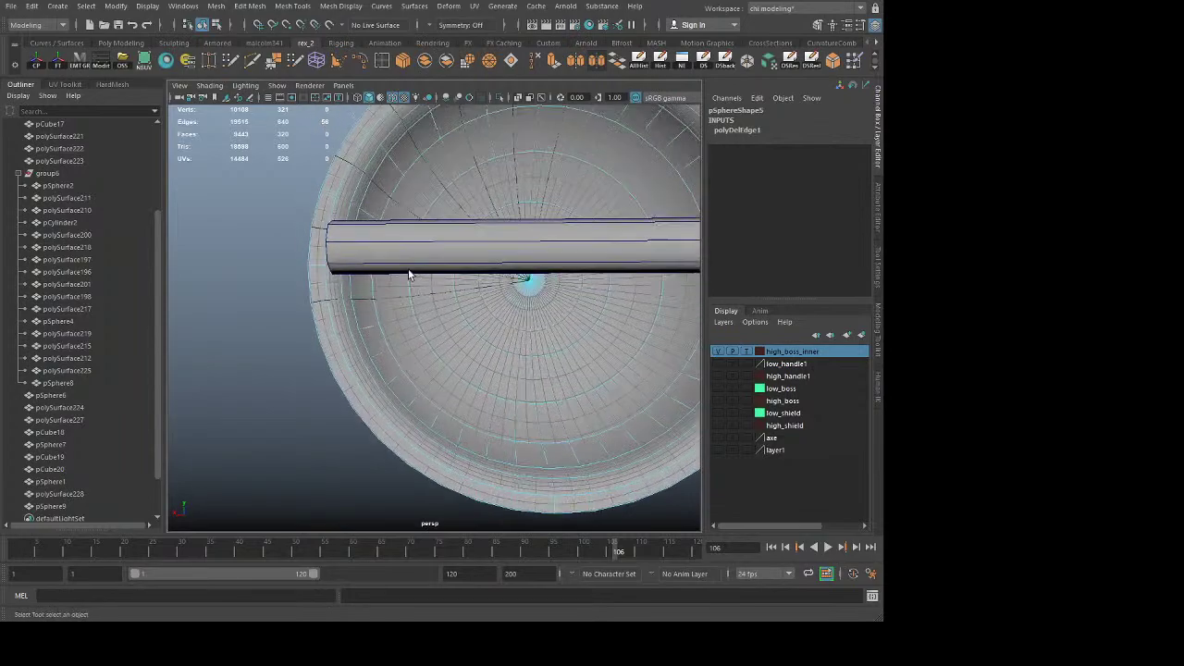
pyautogui.keyDown('shift'); pyautogui.doubleClick(380, 354); pyautogui.keyUp('shift')
pyautogui.keyDown('shift'); pyautogui.doubleClick(411, 393); pyautogui.keyUp('shift')
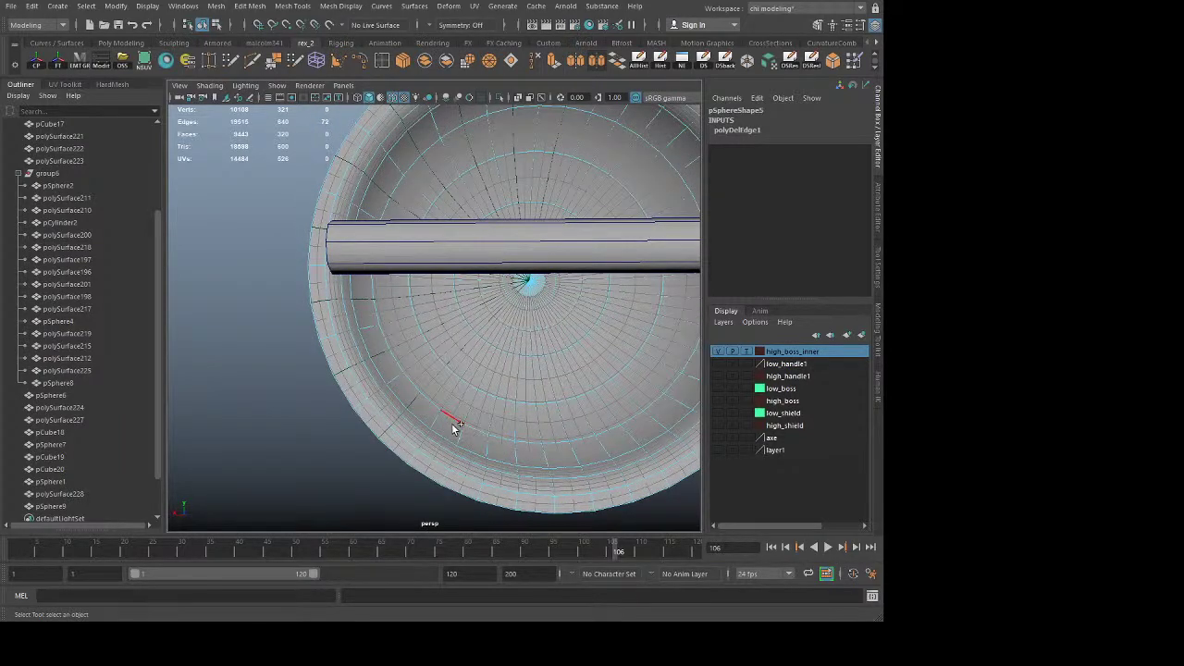
pyautogui.keyDown('shift'); pyautogui.doubleClick(518, 452); pyautogui.keyUp('shift')
pyautogui.keyDown('shift'); pyautogui.doubleClick(582, 452); pyautogui.keyUp('shift')
pyautogui.keyDown('alt'); pyautogui.moveTo(616, 434); pyautogui.dragTo(491, 415); pyautogui.keyUp('alt')
pyautogui.keyDown('shift'); pyautogui.doubleClick(528, 418); pyautogui.keyUp('shift')
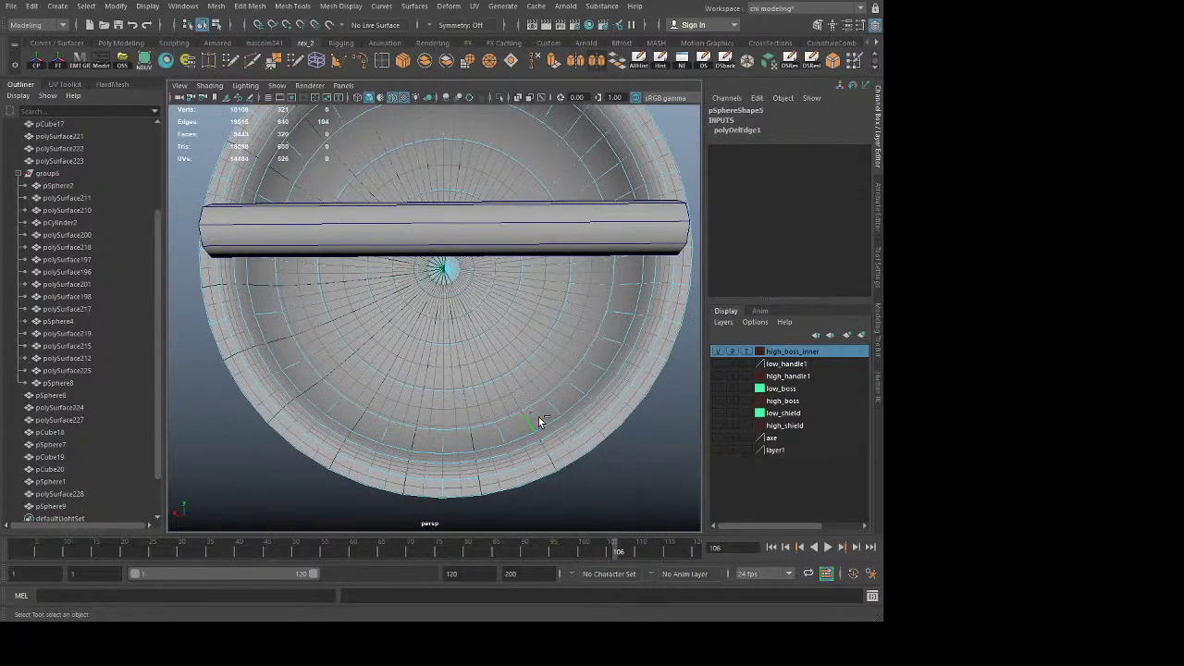
pyautogui.keyDown('shift'); pyautogui.doubleClick(573, 380); pyautogui.keyUp('shift')
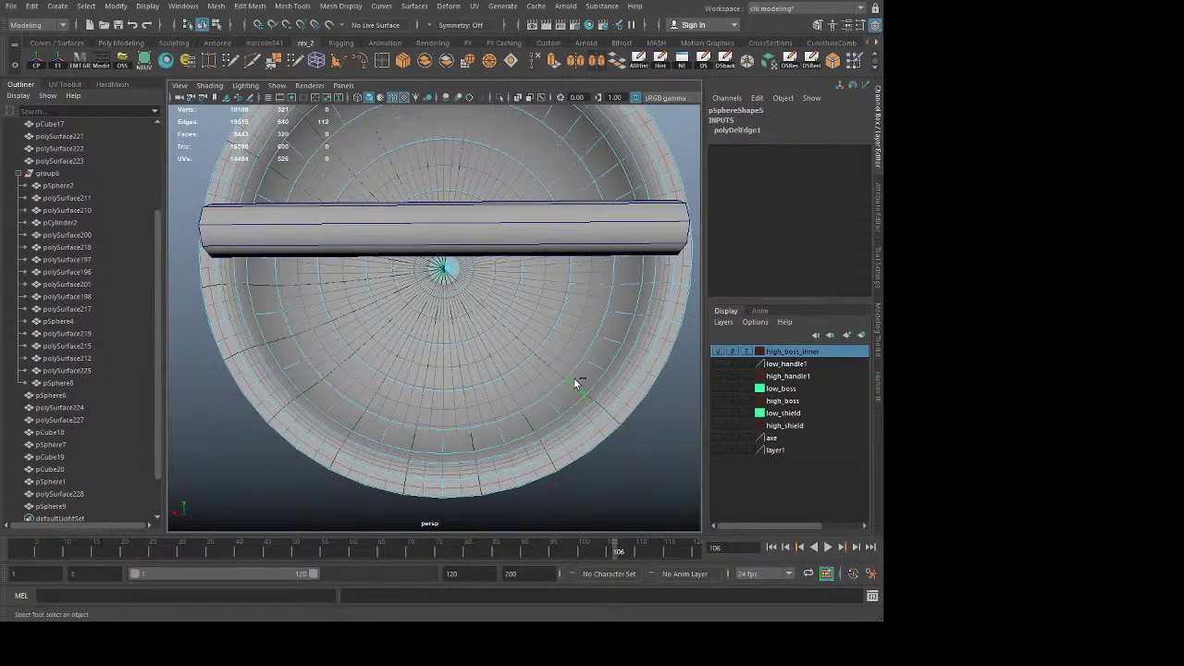
pyautogui.keyDown('shift'); pyautogui.doubleClick(609, 339); pyautogui.keyUp('shift')
pyautogui.keyDown('alt'); pyautogui.moveTo(611, 291); pyautogui.dragTo(468, 226); pyautogui.keyUp('alt')
pyautogui.keyDown('shift'); pyautogui.doubleClick(460, 207); pyautogui.keyUp('shift')
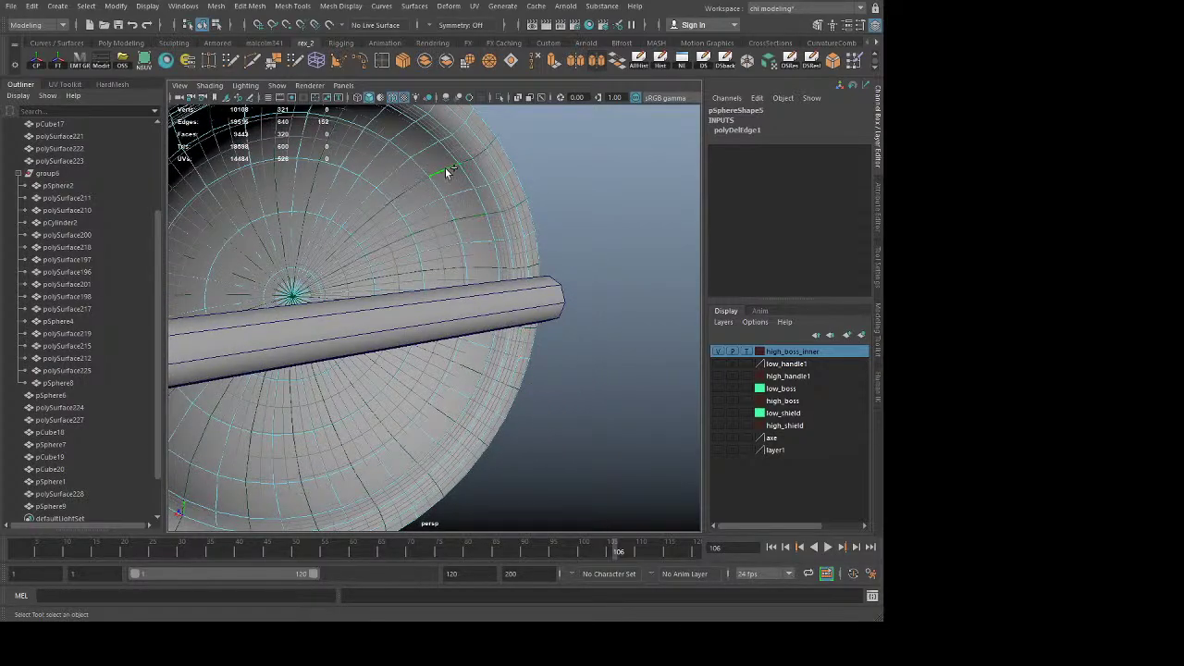
pyautogui.keyDown('alt'); pyautogui.moveTo(444, 167); pyautogui.dragTo(510, 272); pyautogui.keyUp('alt')
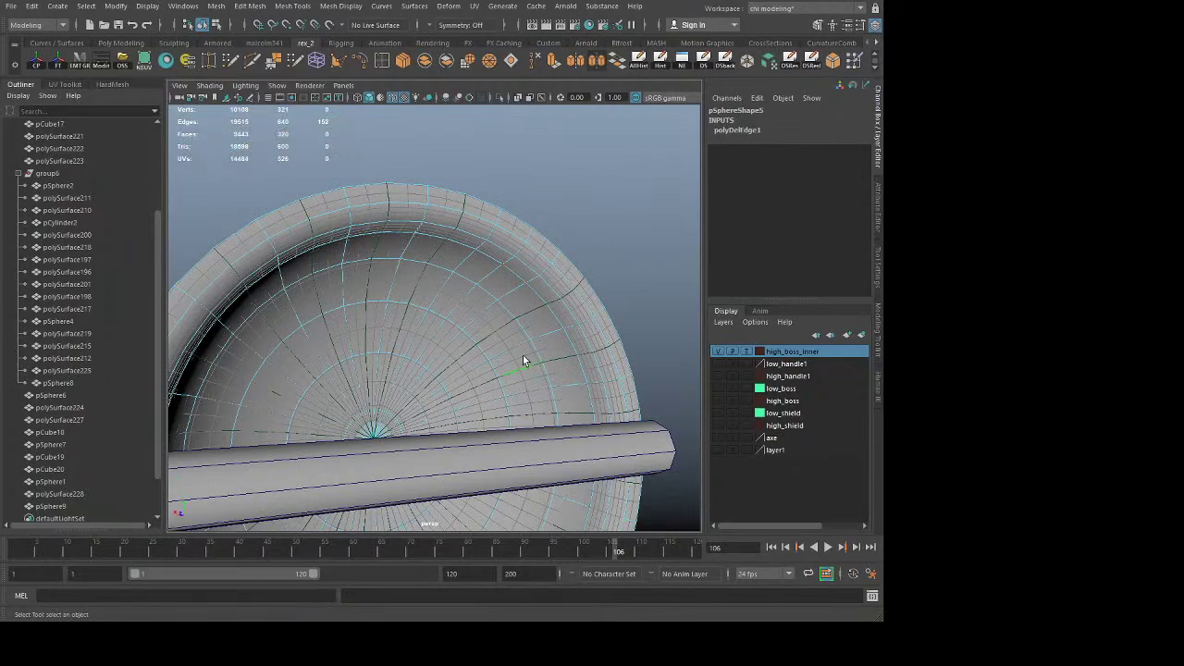
pyautogui.keyDown('alt'); pyautogui.moveTo(524, 360); pyautogui.dragTo(438, 314); pyautogui.keyUp('alt')
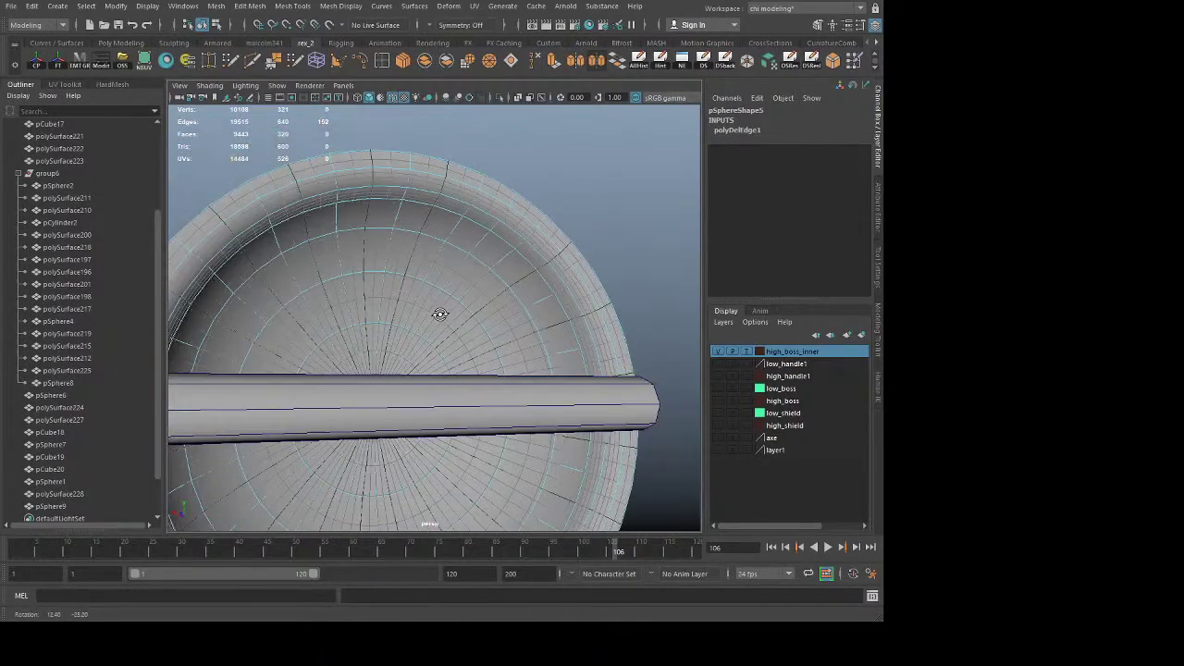
pyautogui.keyDown('shift'); pyautogui.doubleClick(476, 257); pyautogui.keyUp('shift')
pyautogui.hotkey('ctrl', 'Delete')
pyautogui.moveTo(457, 253); pyautogui.dragTo(518, 218, button='right')
pyautogui.click(592, 187)
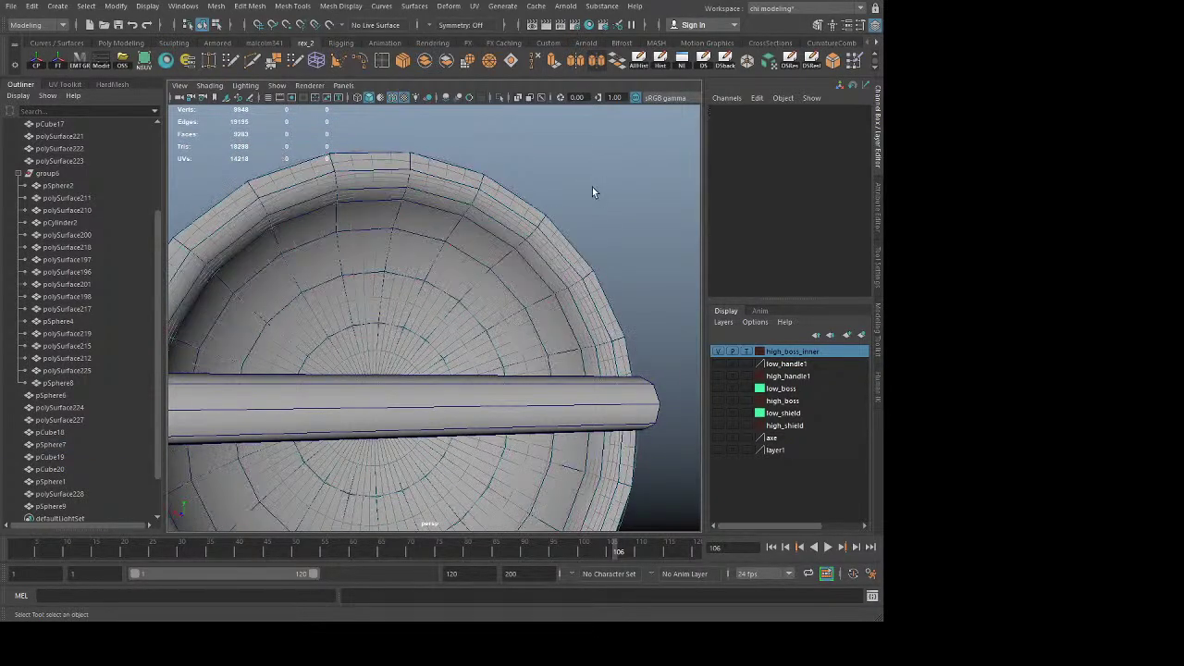
pyautogui.keyDown('alt'); pyautogui.moveTo(592, 187); pyautogui.dragTo(448, 294, button='right'); pyautogui.keyUp('alt')
pyautogui.keyDown('alt'); pyautogui.moveTo(448, 294); pyautogui.dragTo(388, 355); pyautogui.keyUp('alt')
pyautogui.scroll(5, 462, 300)
pyautogui.click(427, 271)
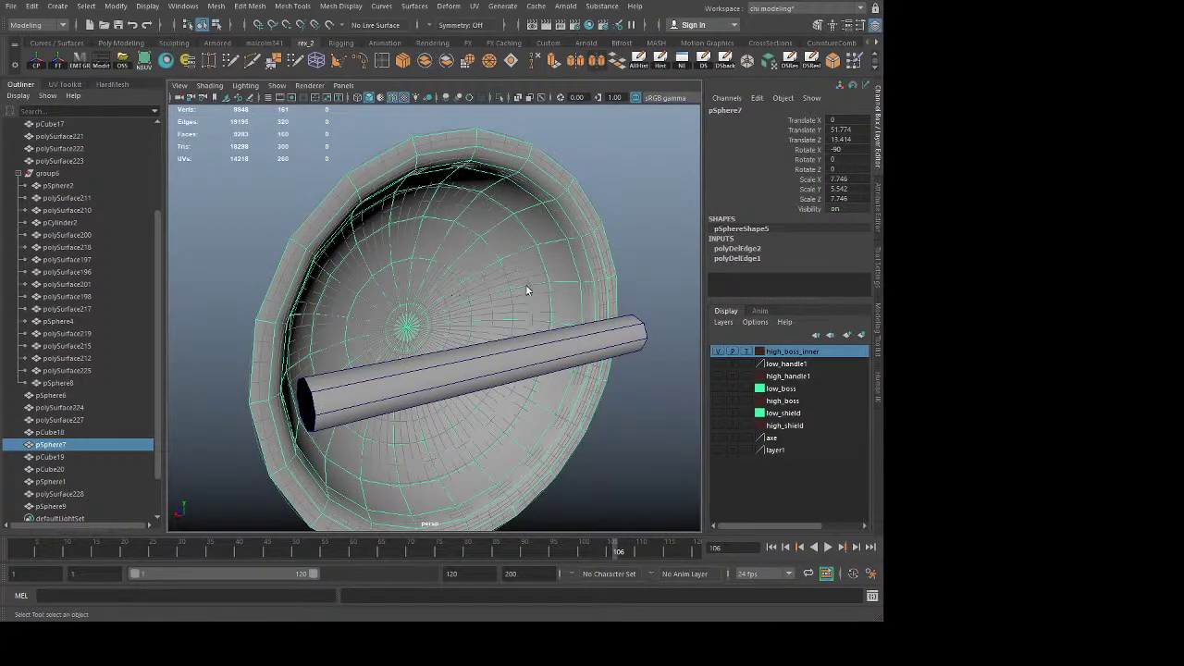
pyautogui.keyDown('alt'); pyautogui.moveTo(388, 289); pyautogui.dragTo(622, 173); pyautogui.keyUp('alt')
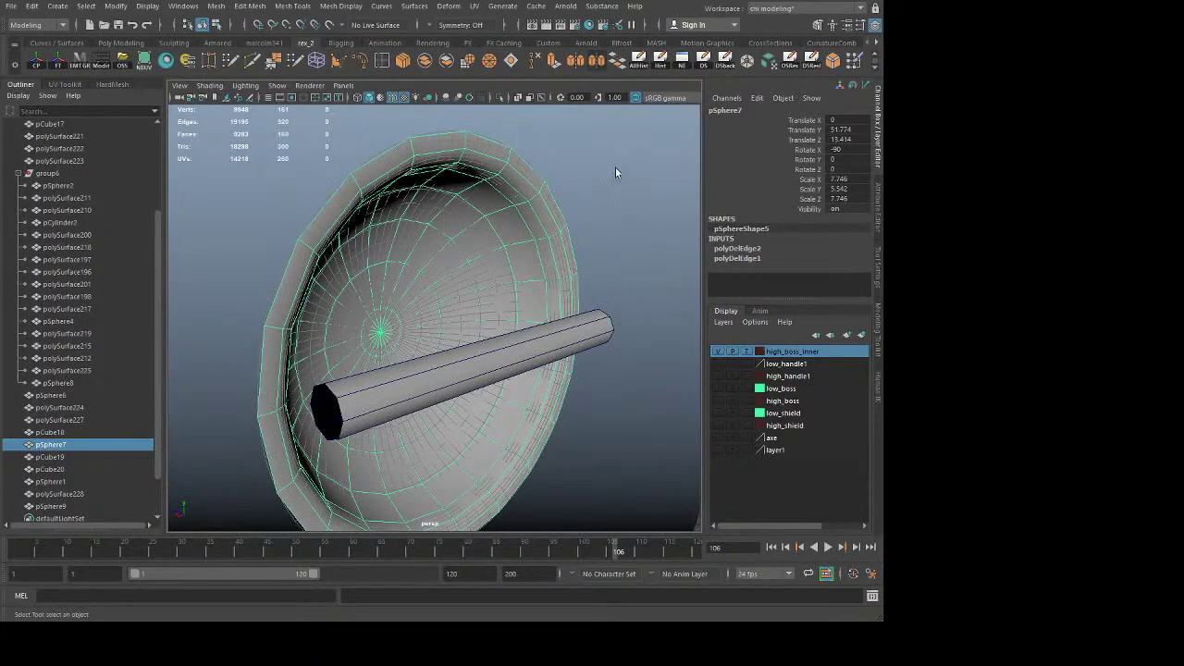
pyautogui.moveTo(436, 145); pyautogui.dragTo(436, 107, button='right')
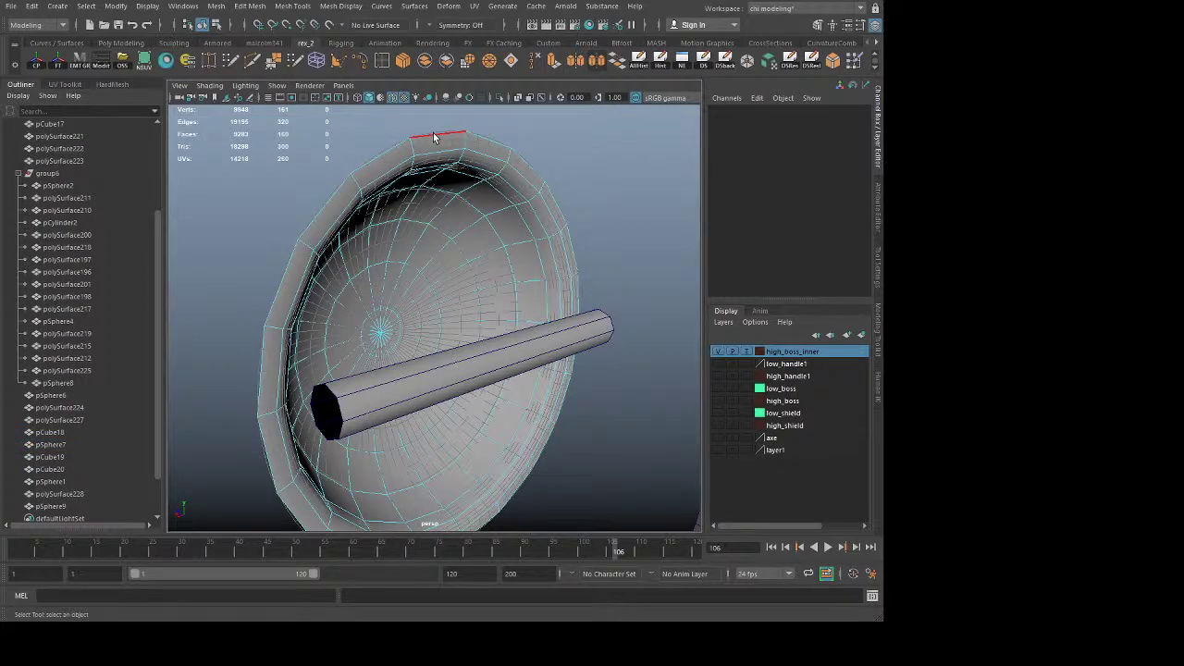
pyautogui.doubleClick(433, 132)
pyautogui.press('r')
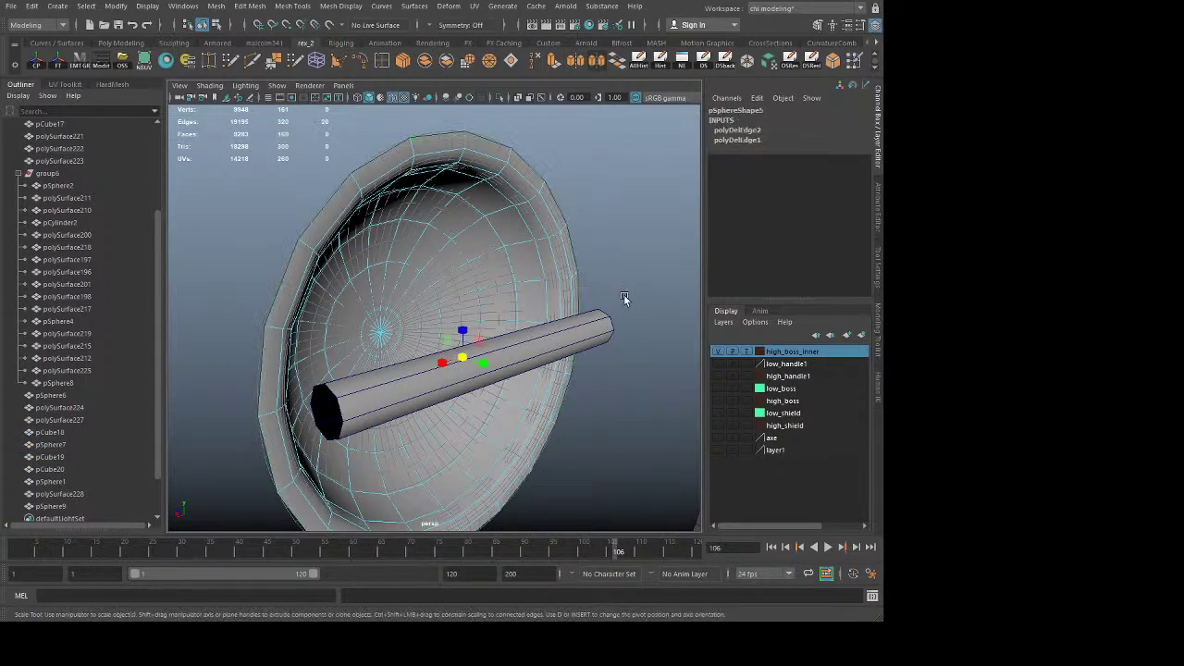
pyautogui.press('q')
pyautogui.click(666, 242)
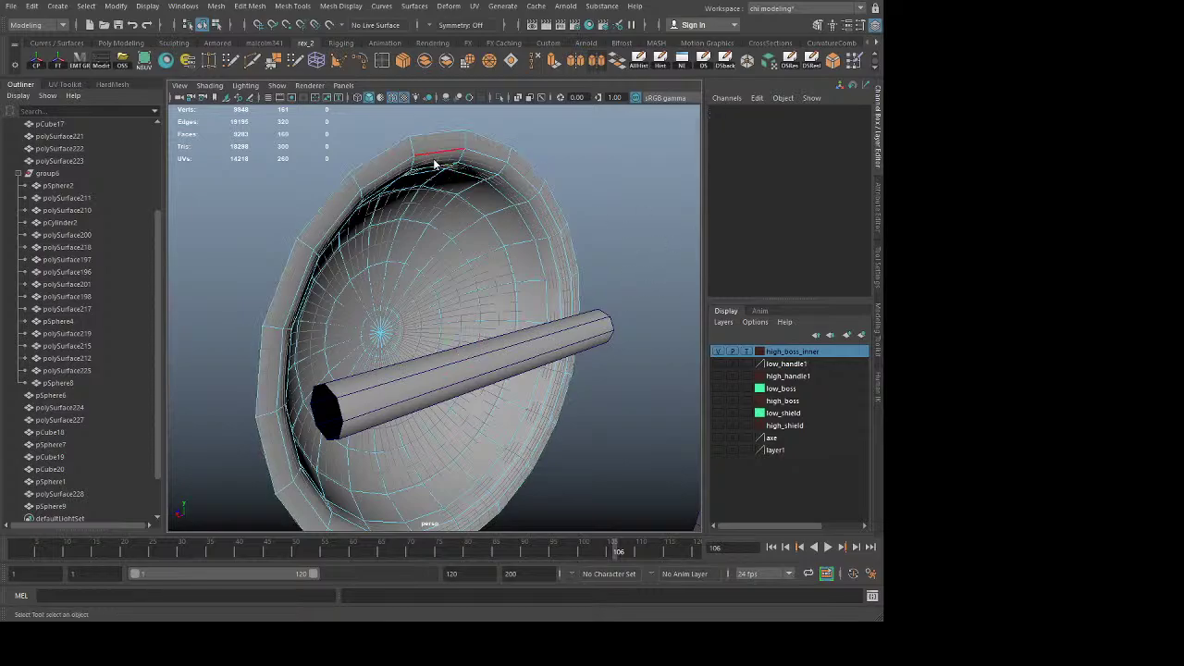
pyautogui.moveTo(435, 163); pyautogui.dragTo(591, 121, button='right')
pyautogui.hotkey('ctrl', 'z')
pyautogui.hotkey('ctrl', 'z')
pyautogui.hotkey('ctrl', 'z')
pyautogui.click(603, 143)
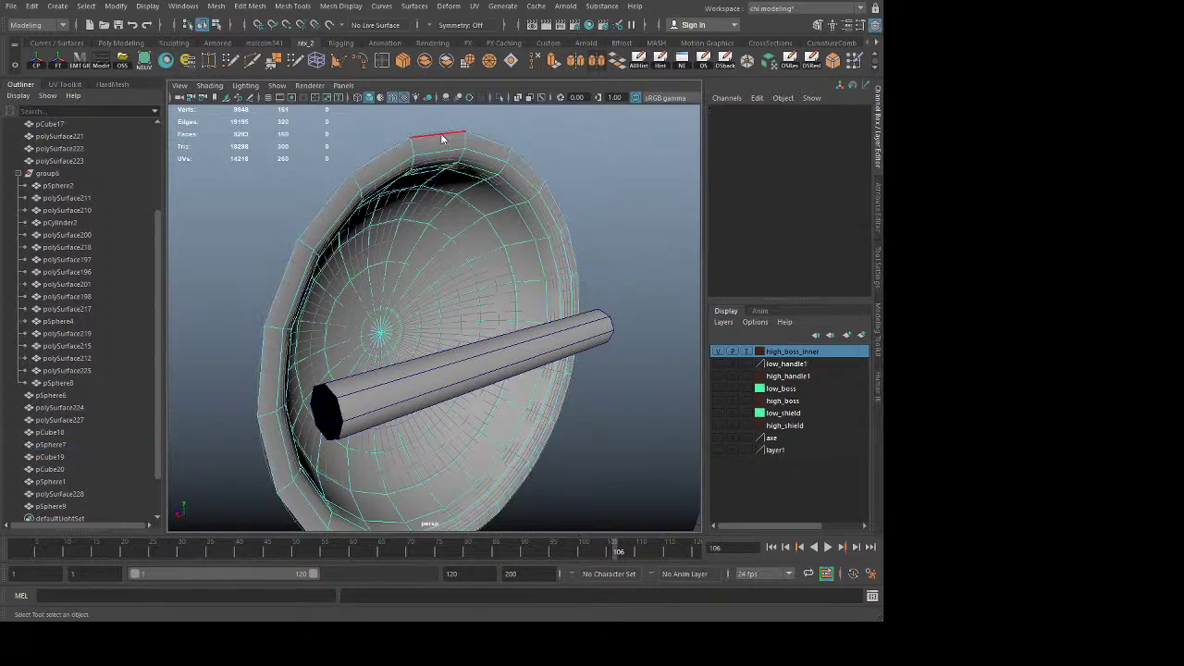
# Step: Return the low-poly dome to object selection and save the scene
pyautogui.moveTo(443, 137); pyautogui.dragTo(563, 137, button='right')
pyautogui.hotkey('ctrl', 's')
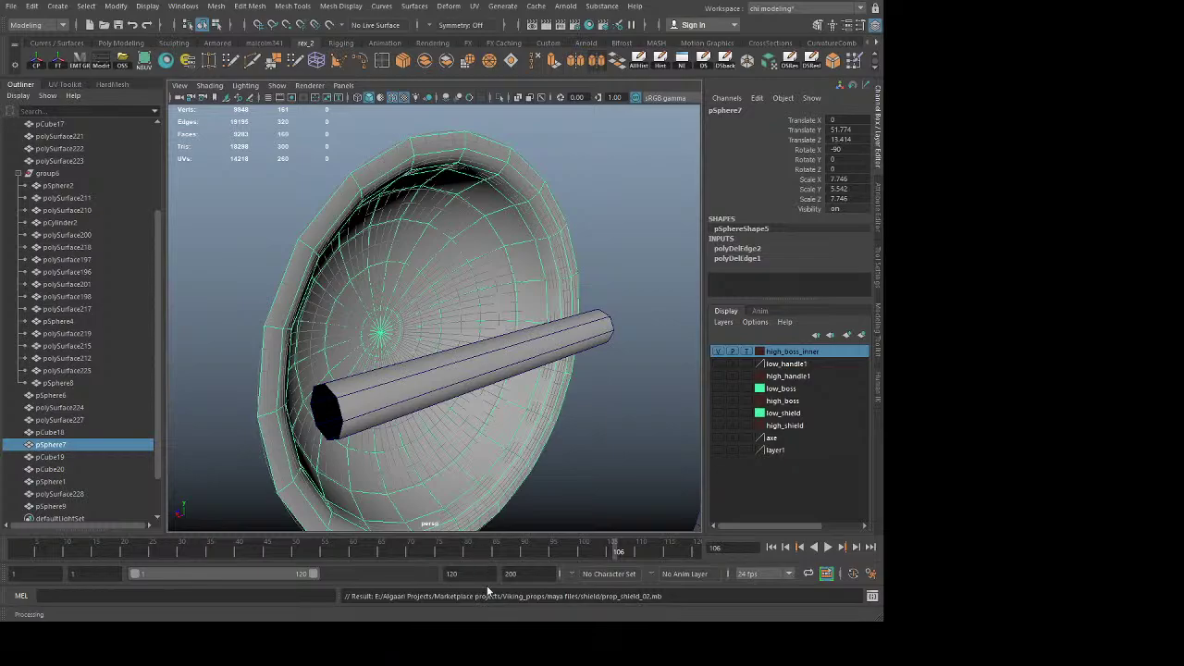
# Step: Put the low-poly dome in a new display layer named low_boss_inner, and colour that layer and low_handle1 green
pyautogui.click(861, 335)
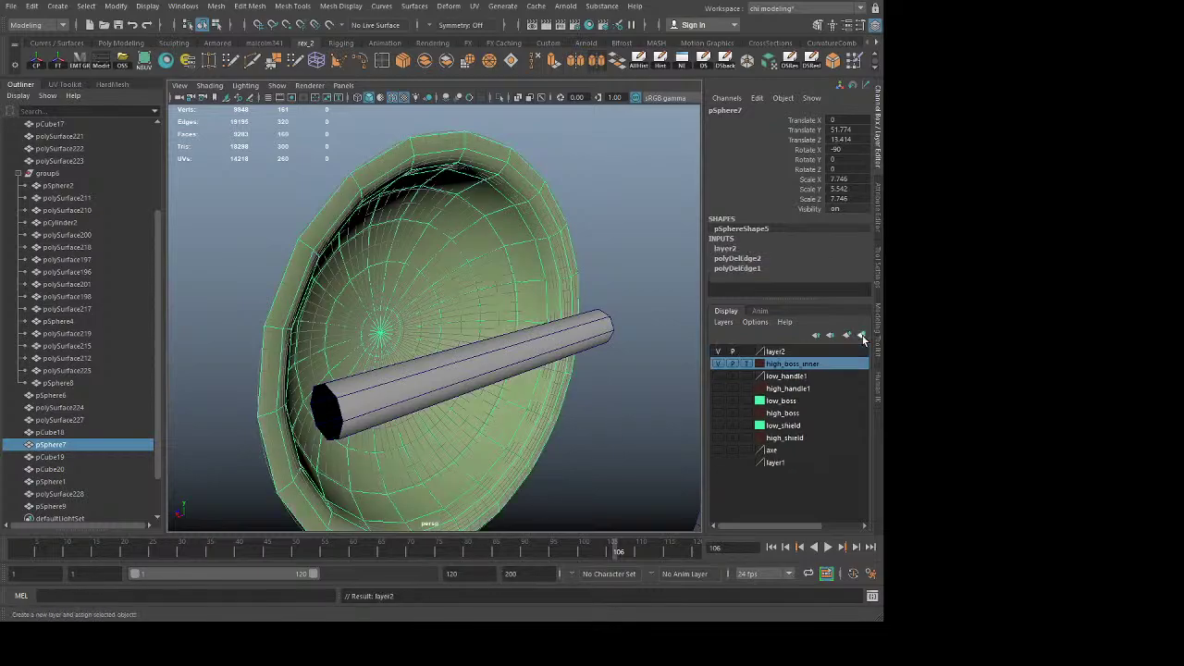
pyautogui.click(775, 353)
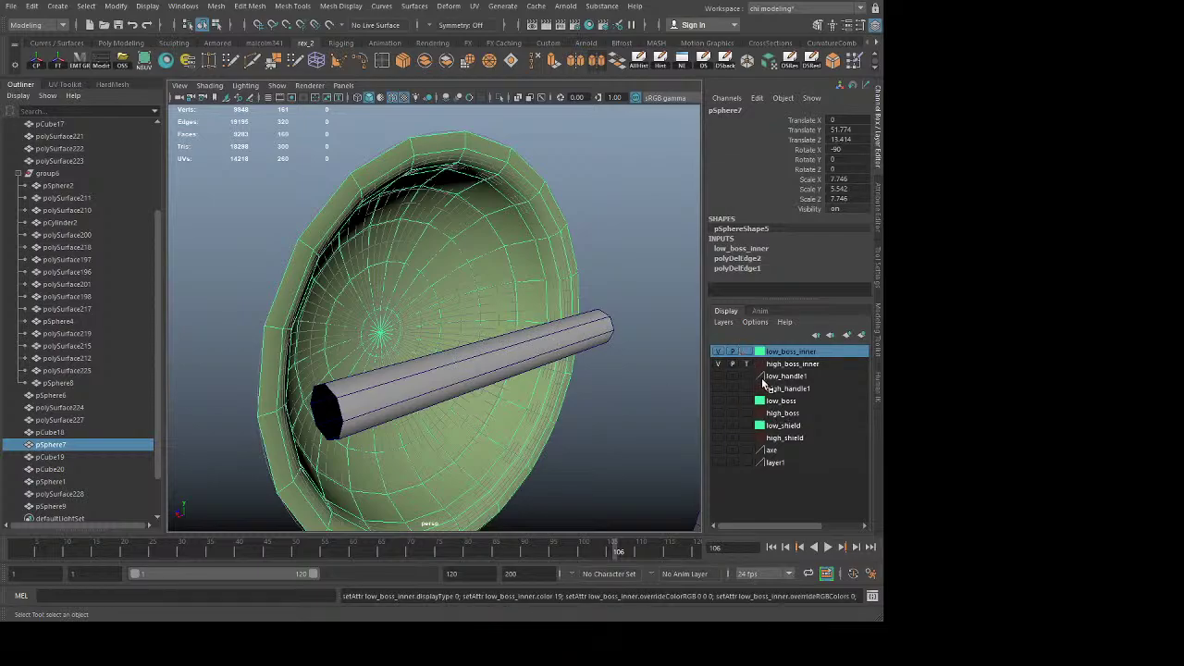
pyautogui.click(481, 326)
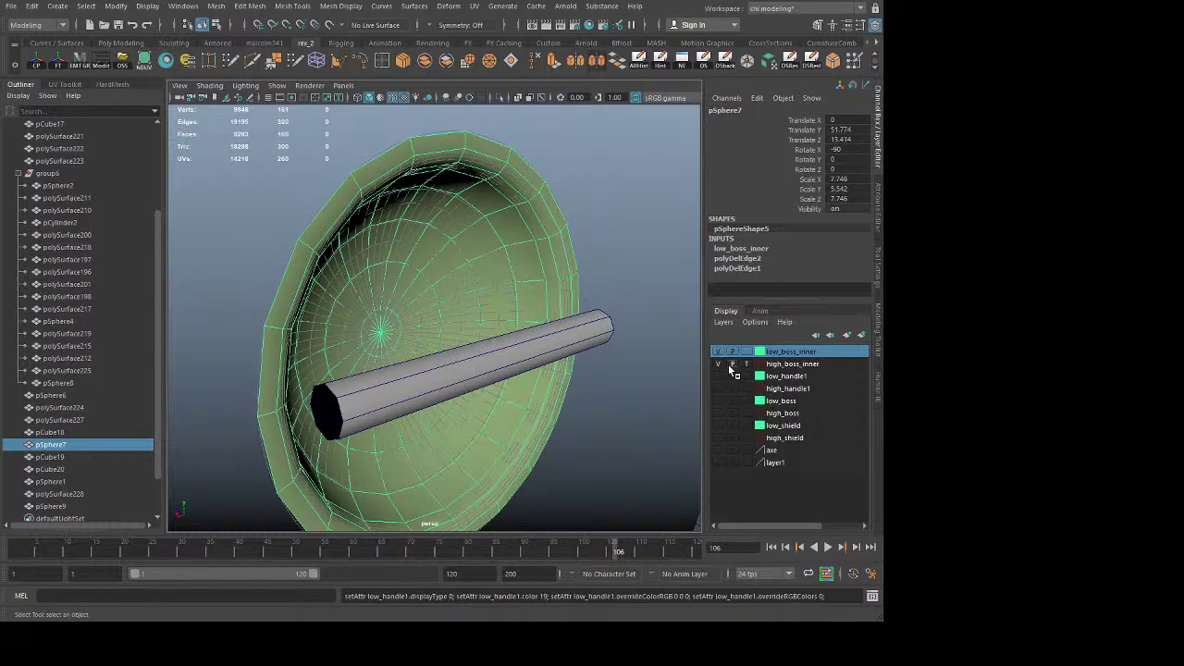
pyautogui.click(651, 342)
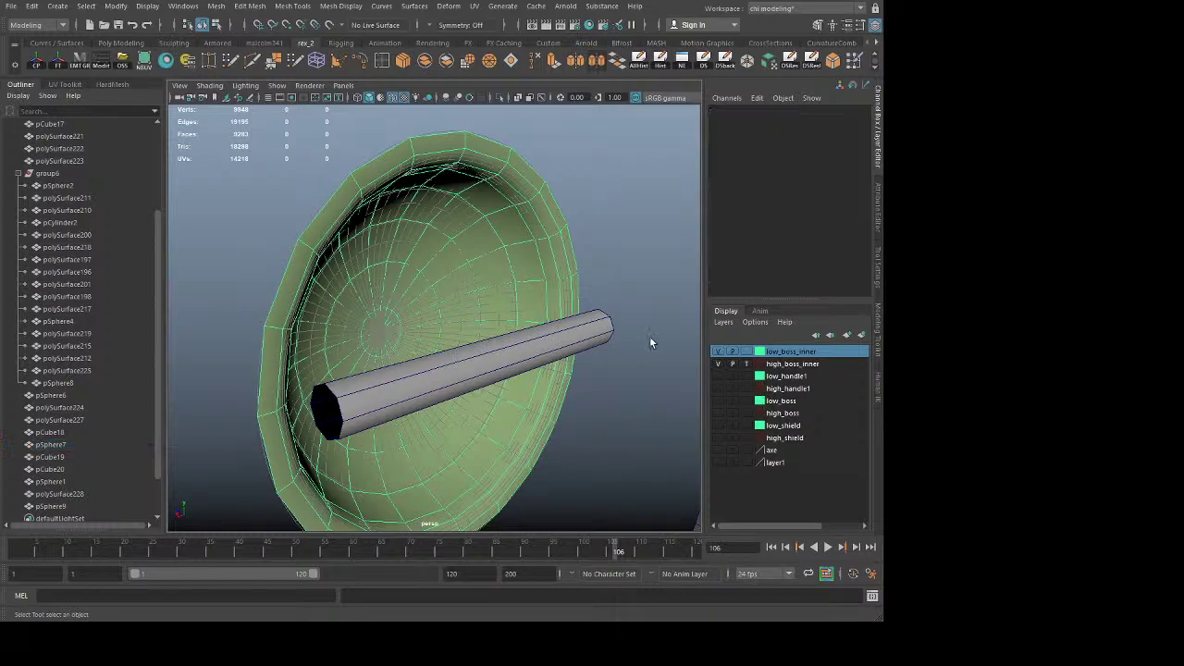
# Step: Take the high_boss_inner layer out of template mode and display it in place of low_boss_inner
pyautogui.click(747, 363)
pyautogui.click(718, 363)
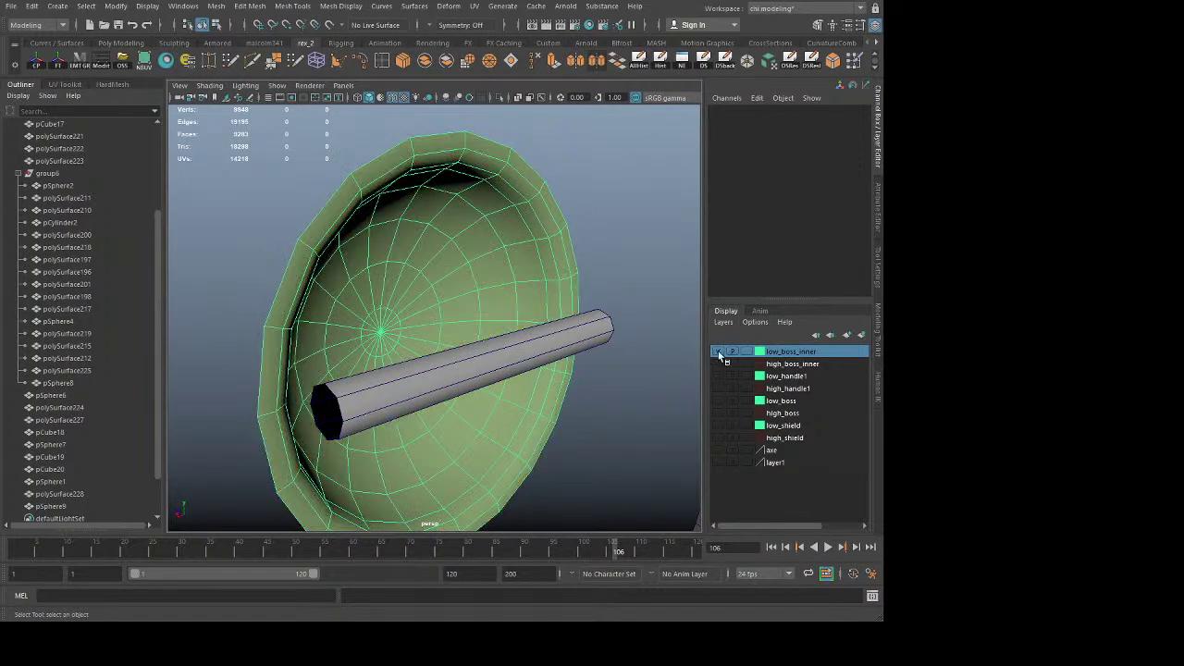
pyautogui.click(718, 351)
pyautogui.click(718, 364)
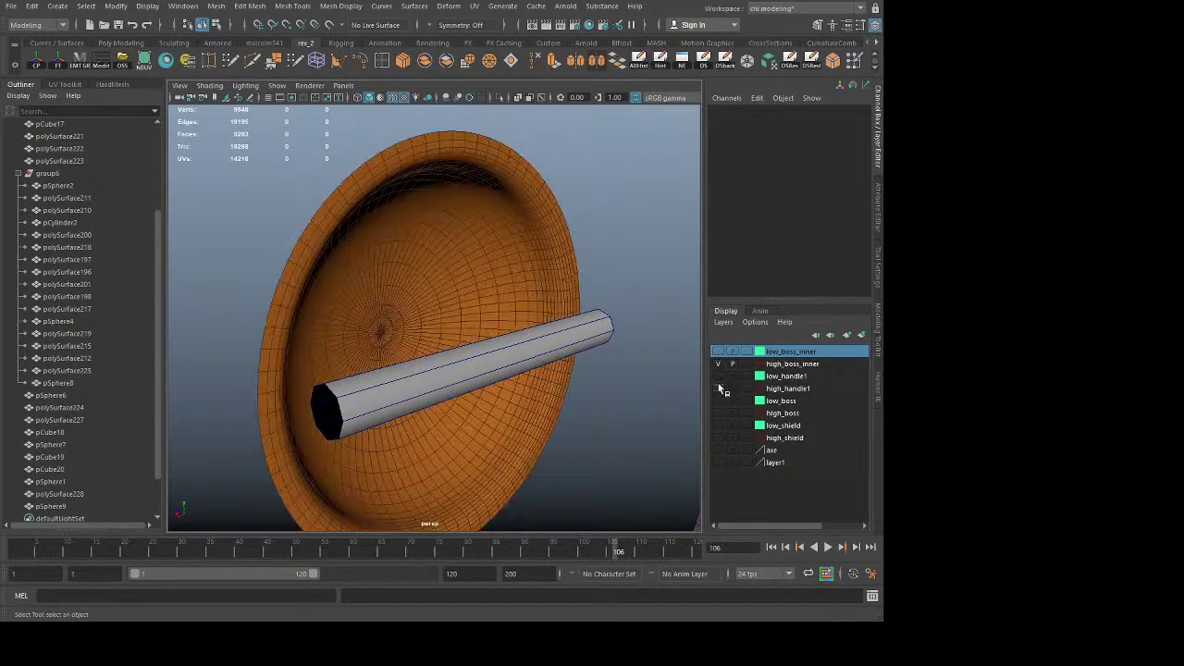
# Step: Make the high_handle1, high_boss and high_shield layers visible together with the high-poly inner boss
pyautogui.click(718, 388)
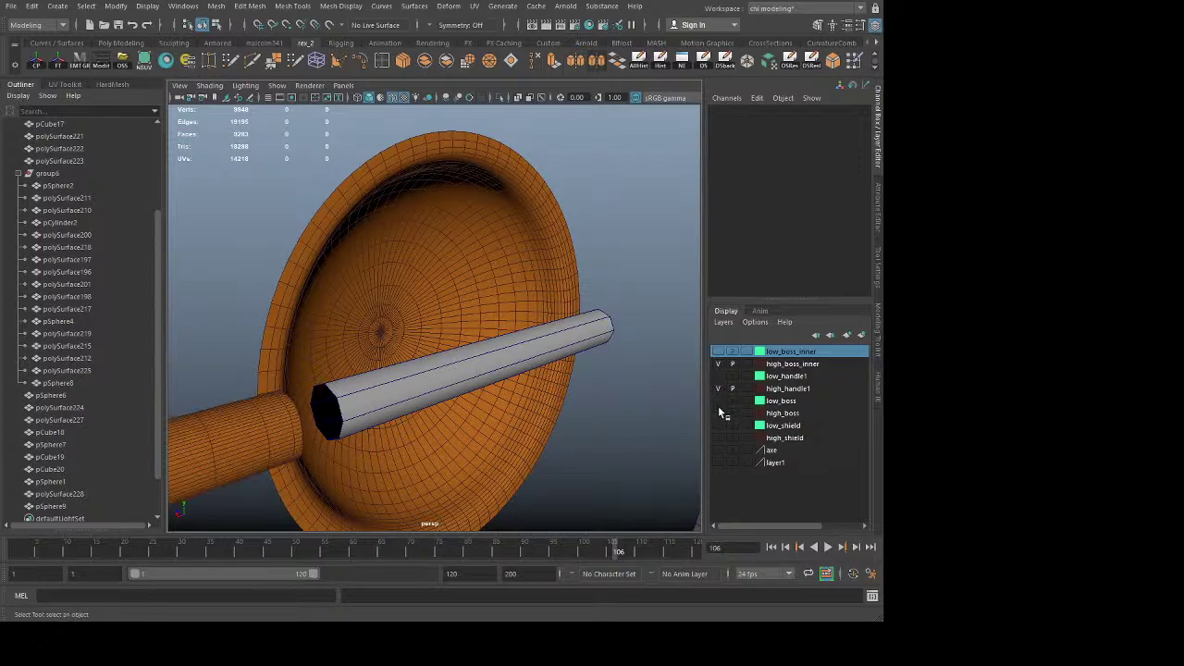
pyautogui.click(717, 412)
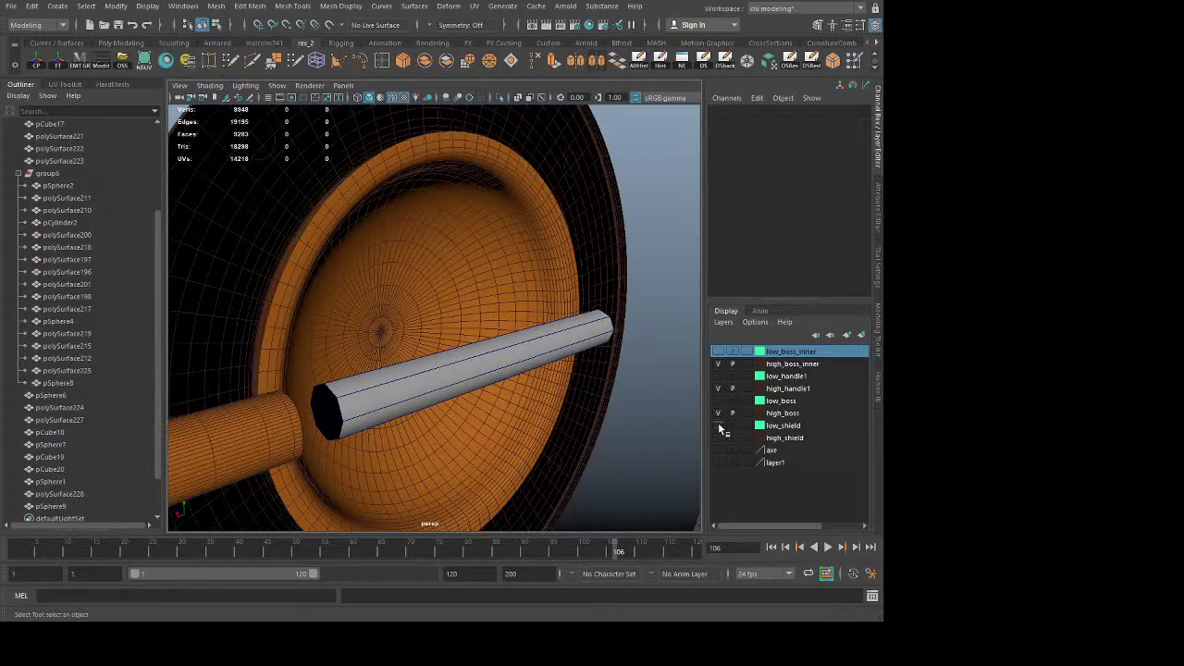
pyautogui.click(718, 424)
pyautogui.click(718, 425)
pyautogui.click(718, 437)
pyautogui.keyDown('alt'); pyautogui.moveTo(671, 445); pyautogui.dragTo(612, 454, button='right'); pyautogui.keyUp('alt')
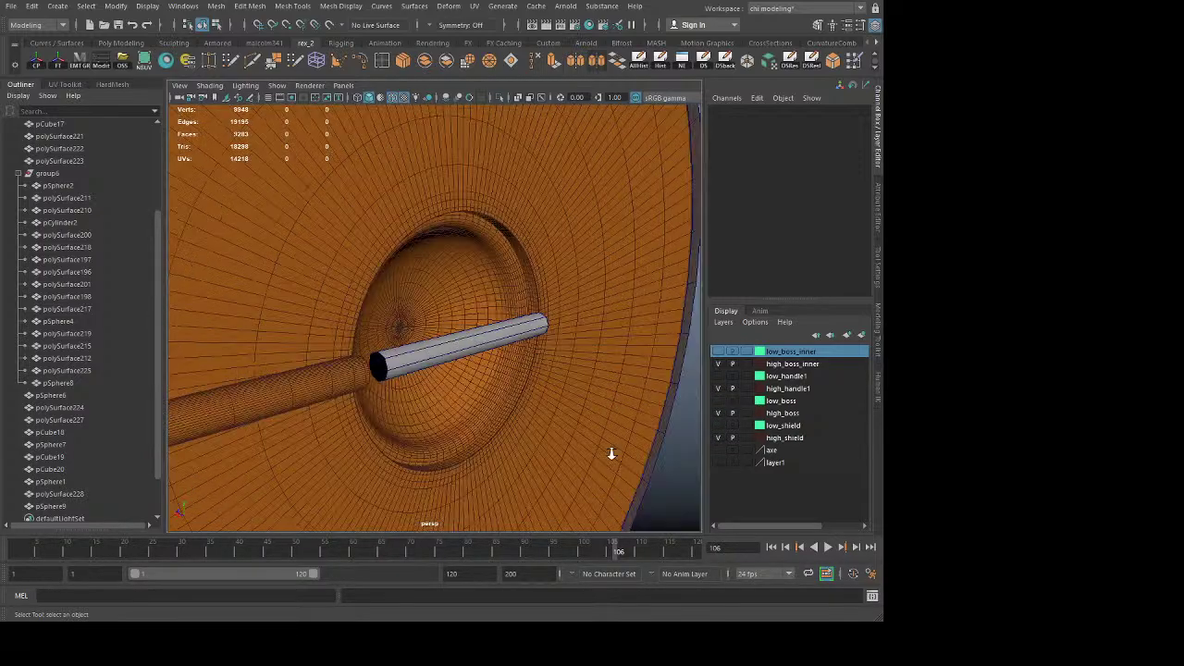
pyautogui.keyDown('alt'); pyautogui.moveTo(611, 453); pyautogui.dragTo(537, 426); pyautogui.keyUp('alt')
pyautogui.keyDown('alt'); pyautogui.moveTo(537, 425); pyautogui.dragTo(689, 478, button='right'); pyautogui.keyUp('alt')
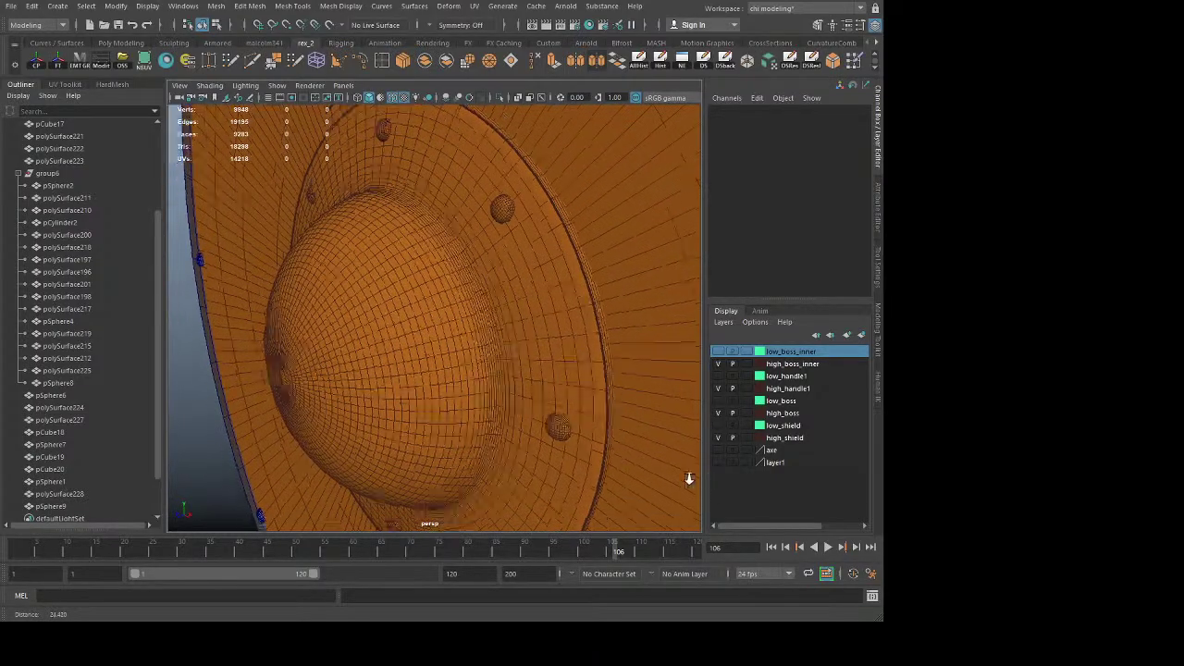
pyautogui.keyDown('alt'); pyautogui.moveTo(689, 478); pyautogui.dragTo(495, 417); pyautogui.keyUp('alt')
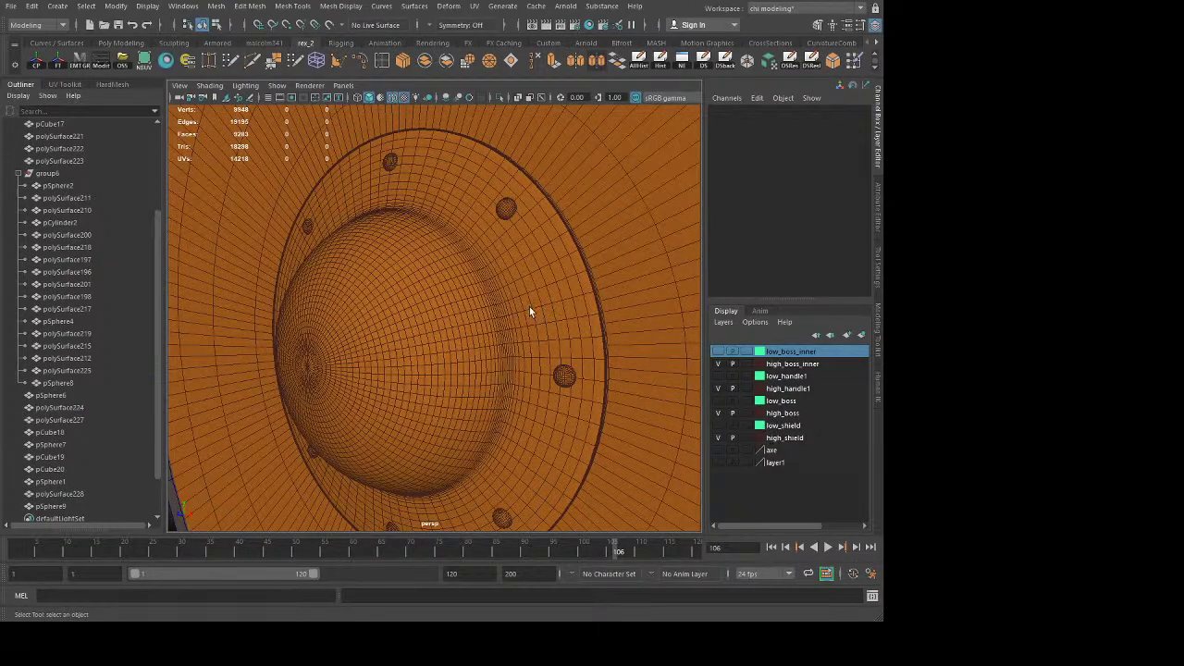
# Step: Try a blue wireframe colour on the high_shield layer and a dark blue one on the high_boss layer
pyautogui.click(484, 321)
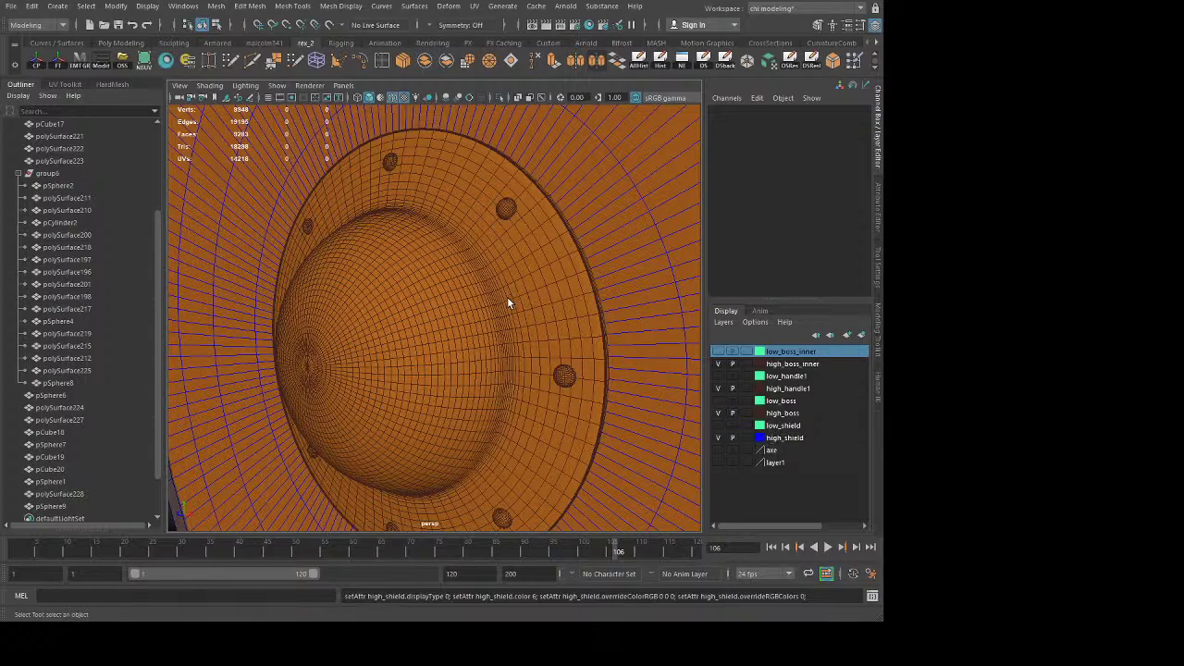
pyautogui.keyDown('alt'); pyautogui.moveTo(489, 328); pyautogui.dragTo(512, 362); pyautogui.keyUp('alt')
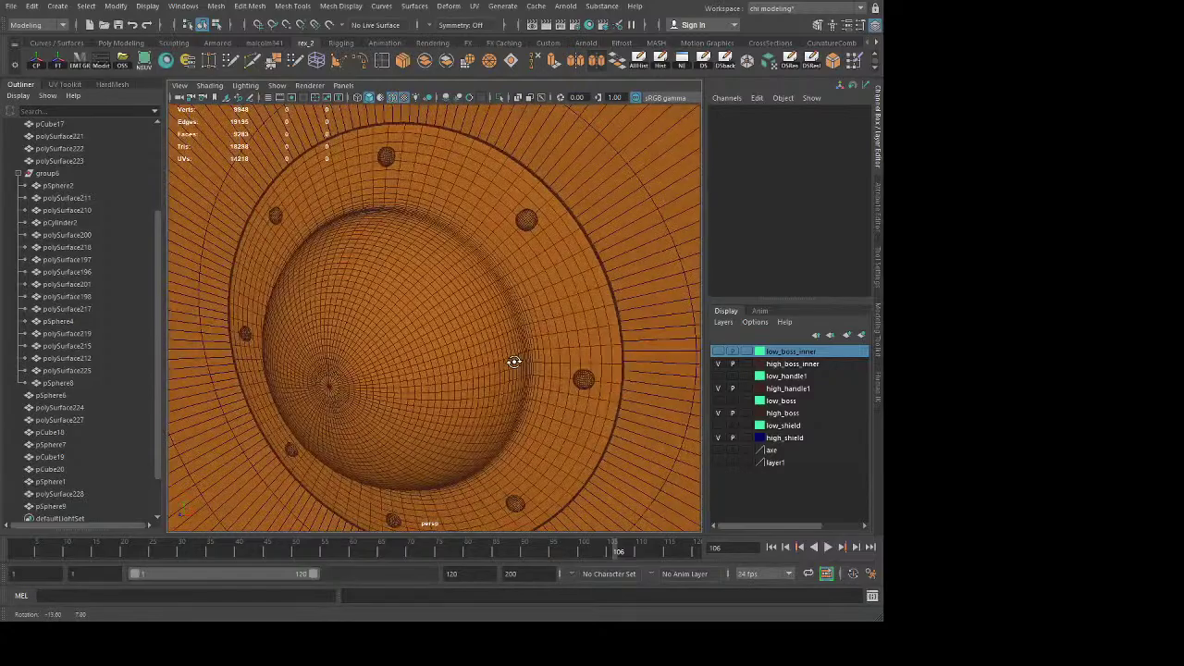
pyautogui.click(450, 311)
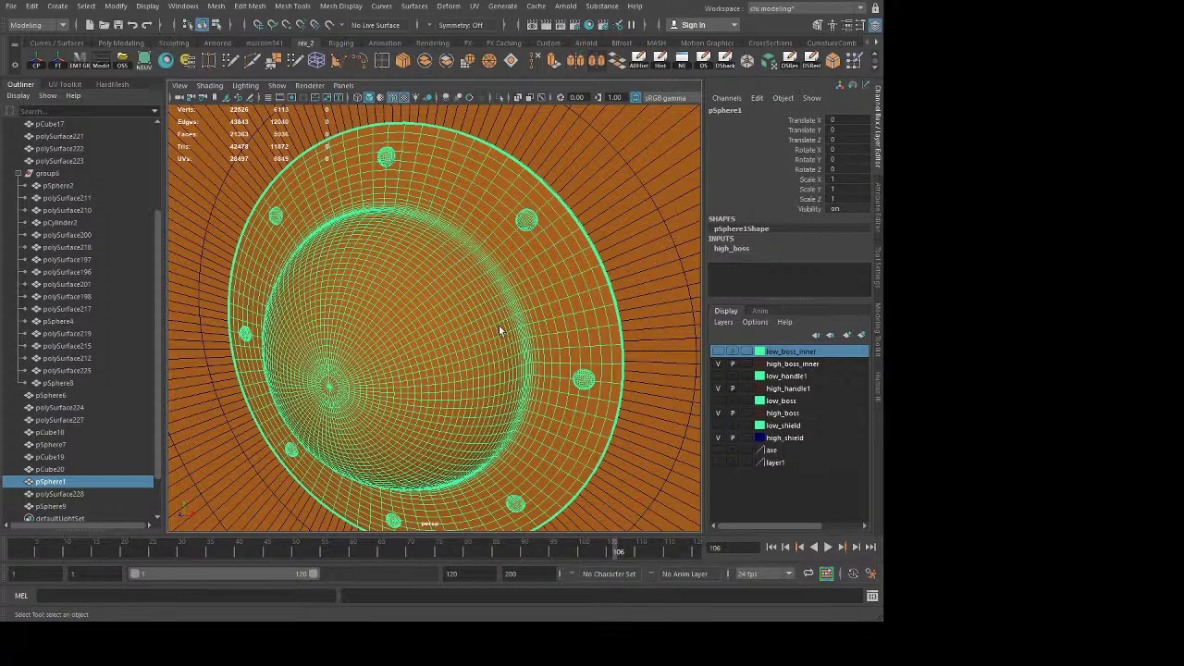
pyautogui.click(522, 362)
pyautogui.keyDown('alt'); pyautogui.moveTo(522, 363); pyautogui.dragTo(370, 416, button='right'); pyautogui.keyUp('alt')
pyautogui.click(266, 453)
pyautogui.keyDown('alt'); pyautogui.moveTo(266, 454); pyautogui.dragTo(400, 361, button='right'); pyautogui.keyUp('alt')
pyautogui.moveTo(402, 364)
pyautogui.keyDown('alt'); pyautogui.mouseDown()
pyautogui.moveTo(518, 360)
pyautogui.moveTo(399, 368)
pyautogui.mouseUp(); pyautogui.keyUp('alt')
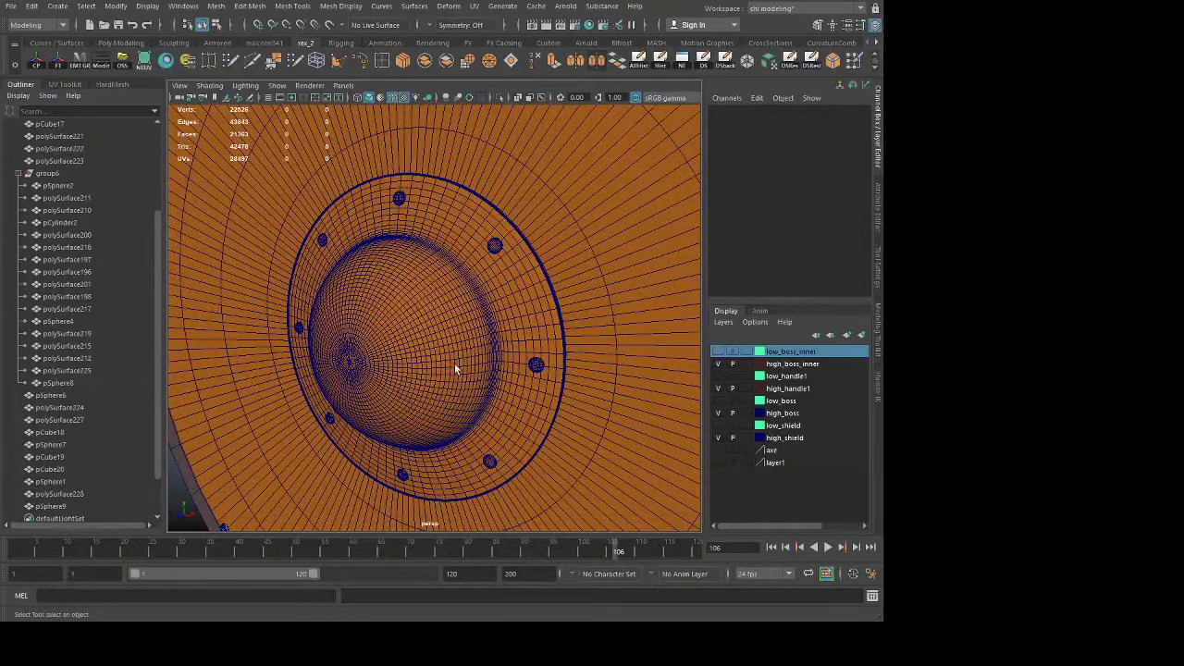
# Step: Undo the blue colour changes on the high_shield and high_boss layers and save the scene
pyautogui.hotkey('ctrl', 'z')
pyautogui.hotkey('ctrl', 'z')
pyautogui.hotkey('ctrl', 'z')
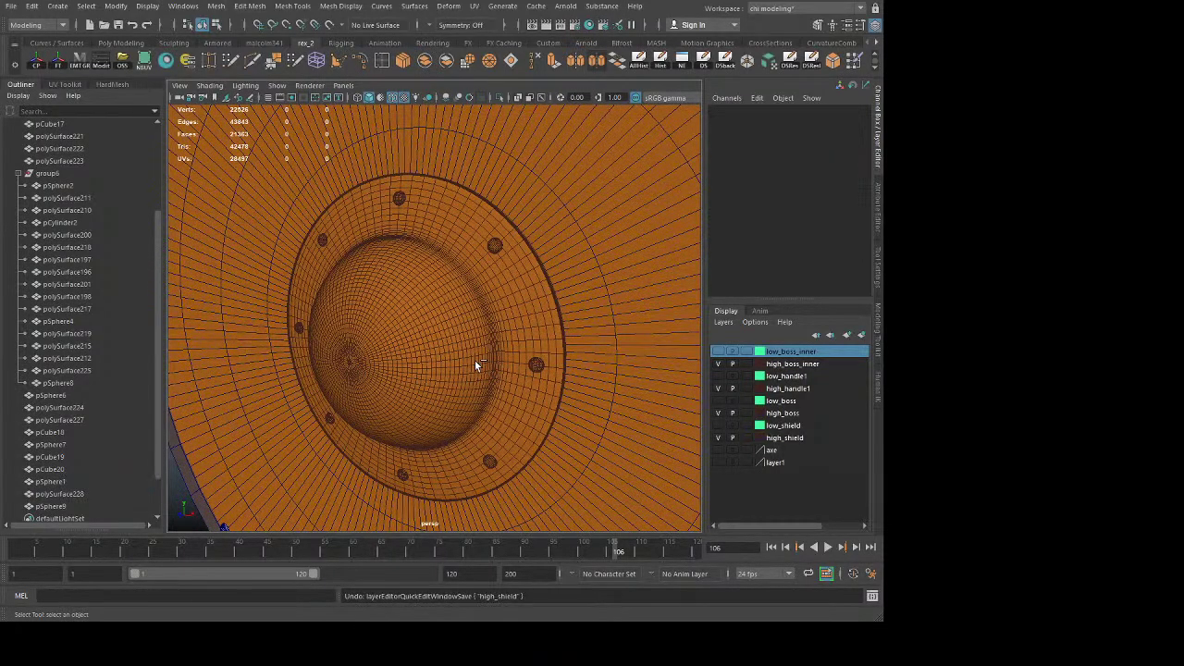
pyautogui.hotkey('ctrl', 'z')
pyautogui.hotkey('ctrl', 's')
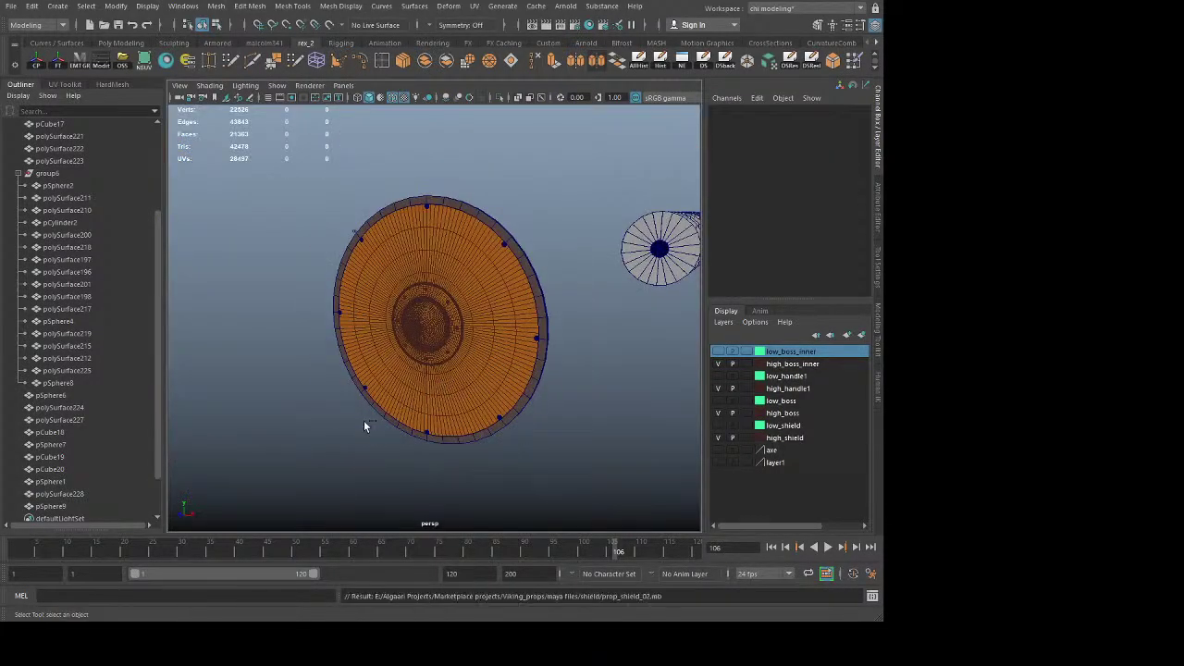
# Step: Try a grey colour on the high_boss_inner layer and undo it
pyautogui.scroll(8, 411, 383)
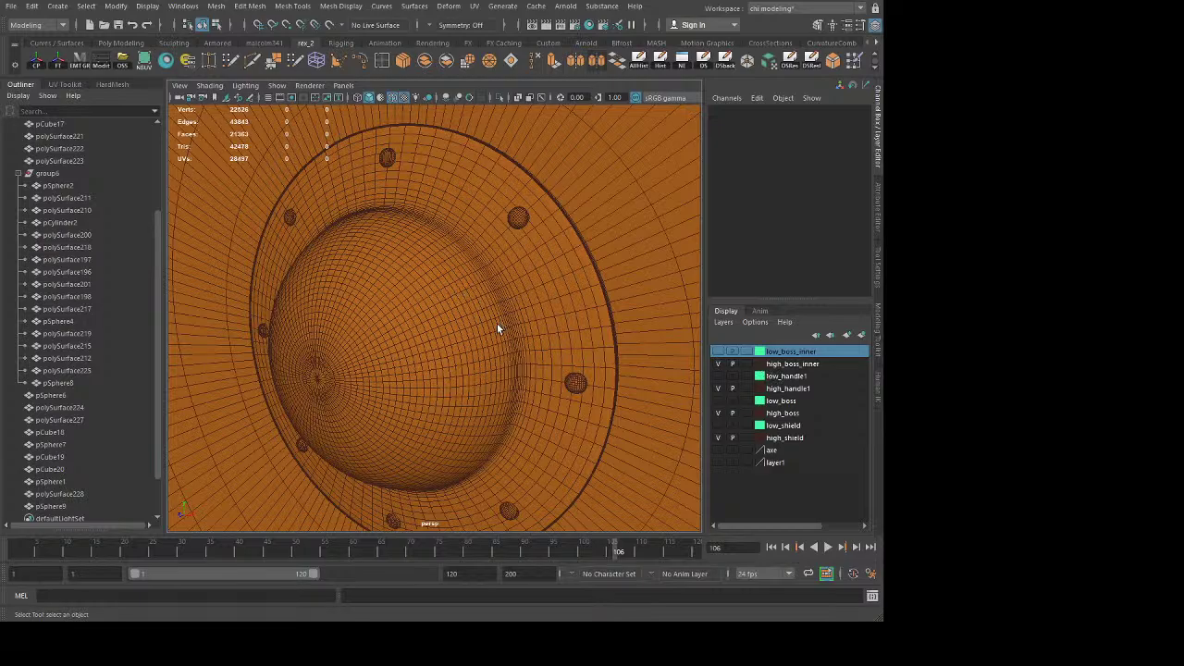
pyautogui.hotkey('ctrl', 'z')
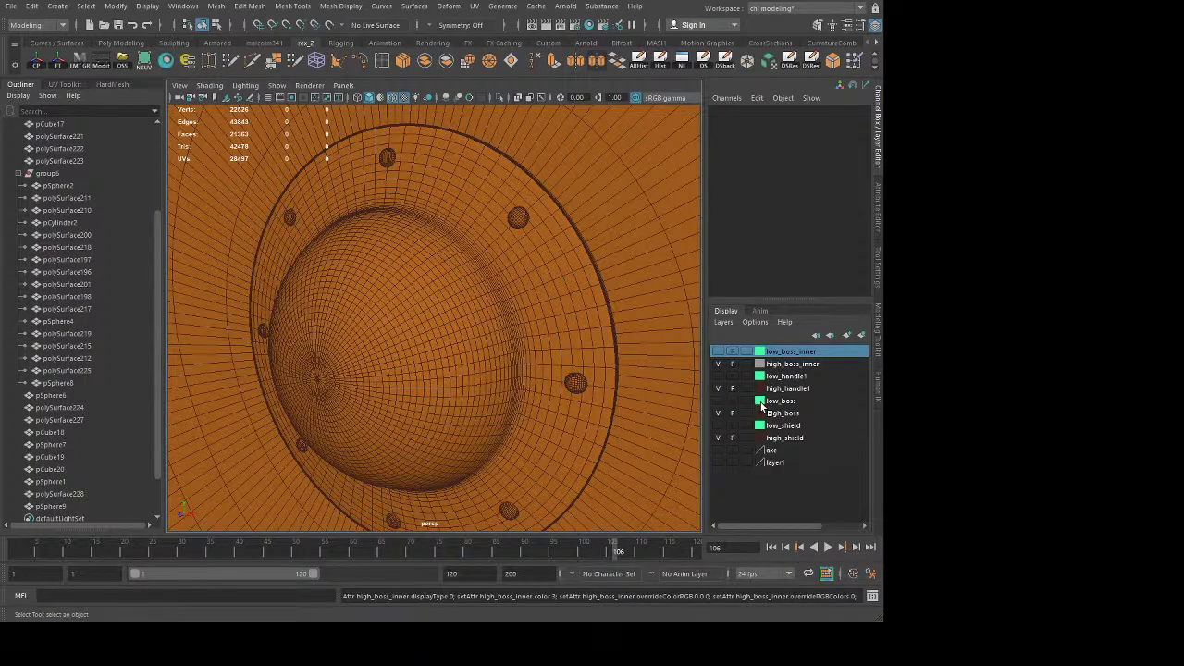
pyautogui.hotkey('ctrl', 'z')
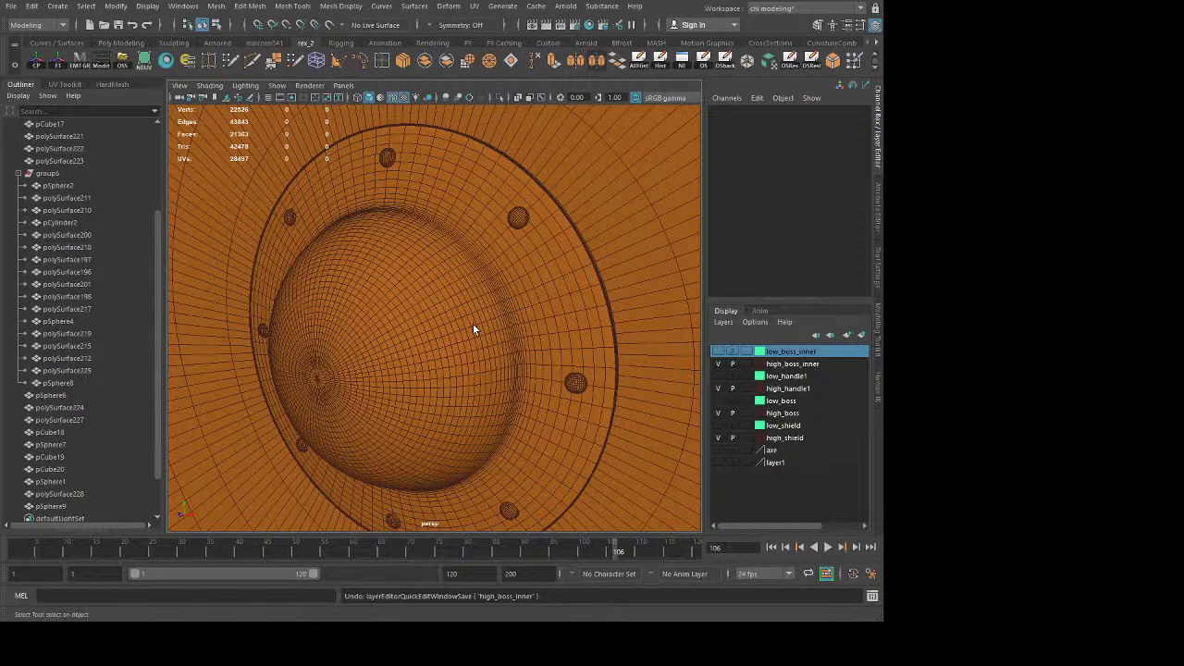
pyautogui.hotkey('ctrl', 'z')
pyautogui.hotkey('ctrl', 'z')
# Step: Try grey and dark blue on the high_boss layer, and dark blue on the high_handle1 layer
pyautogui.keyDown('alt'); pyautogui.moveTo(643, 403); pyautogui.dragTo(510, 359, button='right'); pyautogui.keyUp('alt')
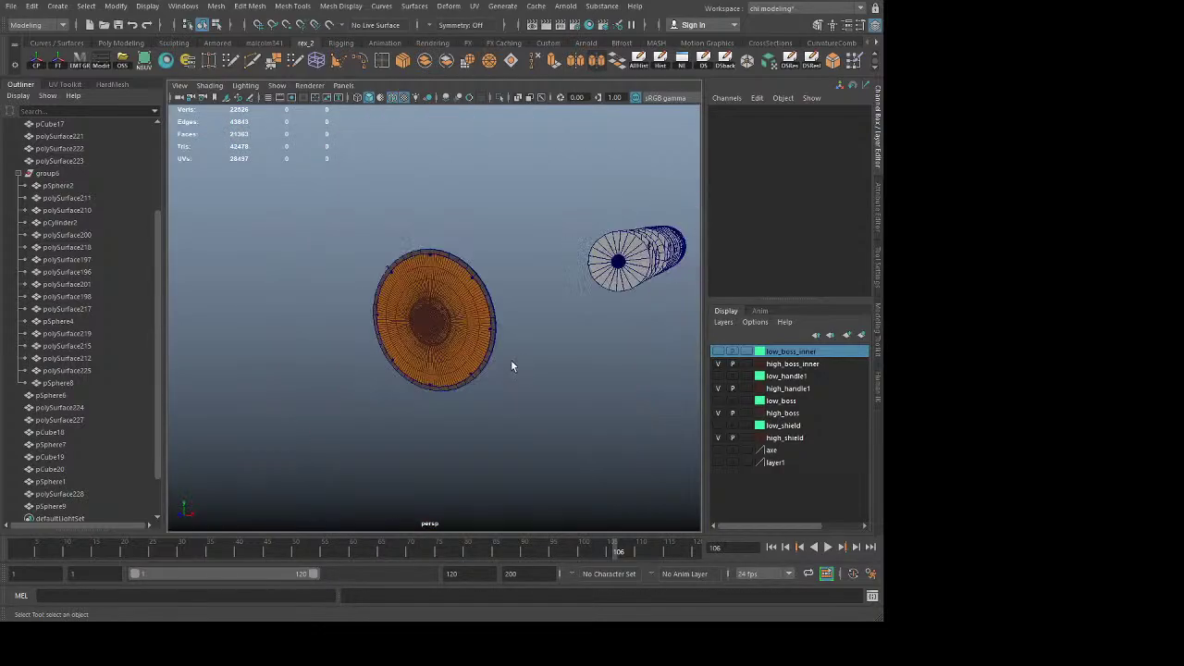
pyautogui.keyDown('alt'); pyautogui.moveTo(510, 360); pyautogui.dragTo(481, 380); pyautogui.keyUp('alt')
pyautogui.keyDown('alt'); pyautogui.moveTo(481, 380); pyautogui.dragTo(731, 439, button='right'); pyautogui.keyUp('alt')
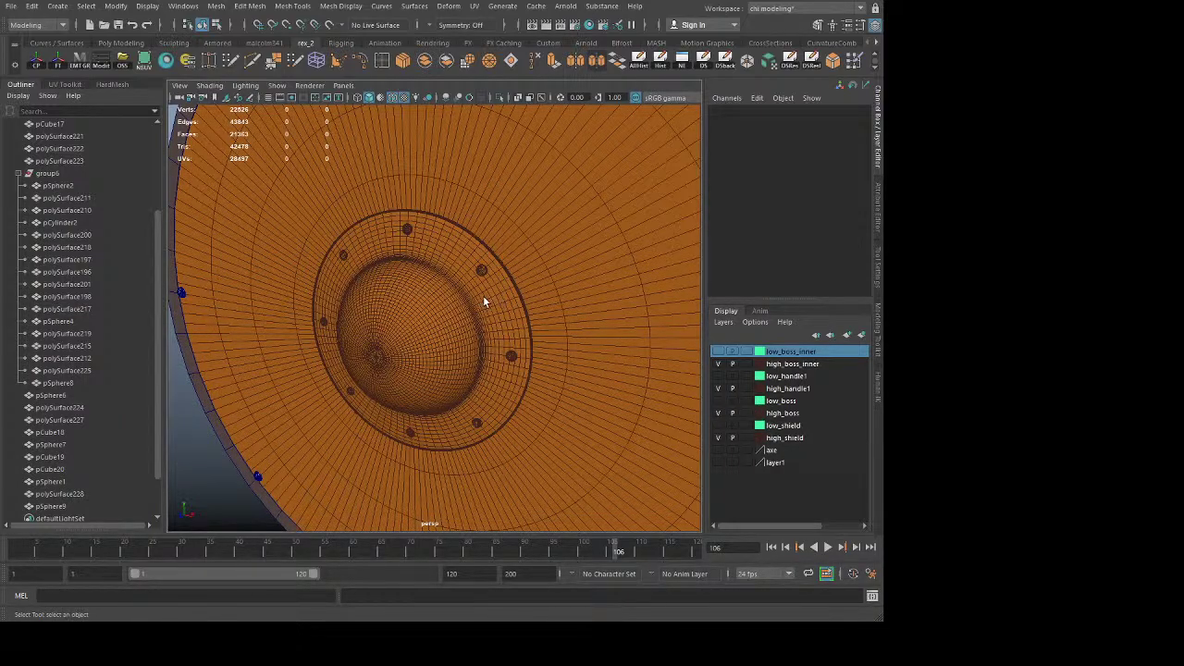
pyautogui.click(475, 323)
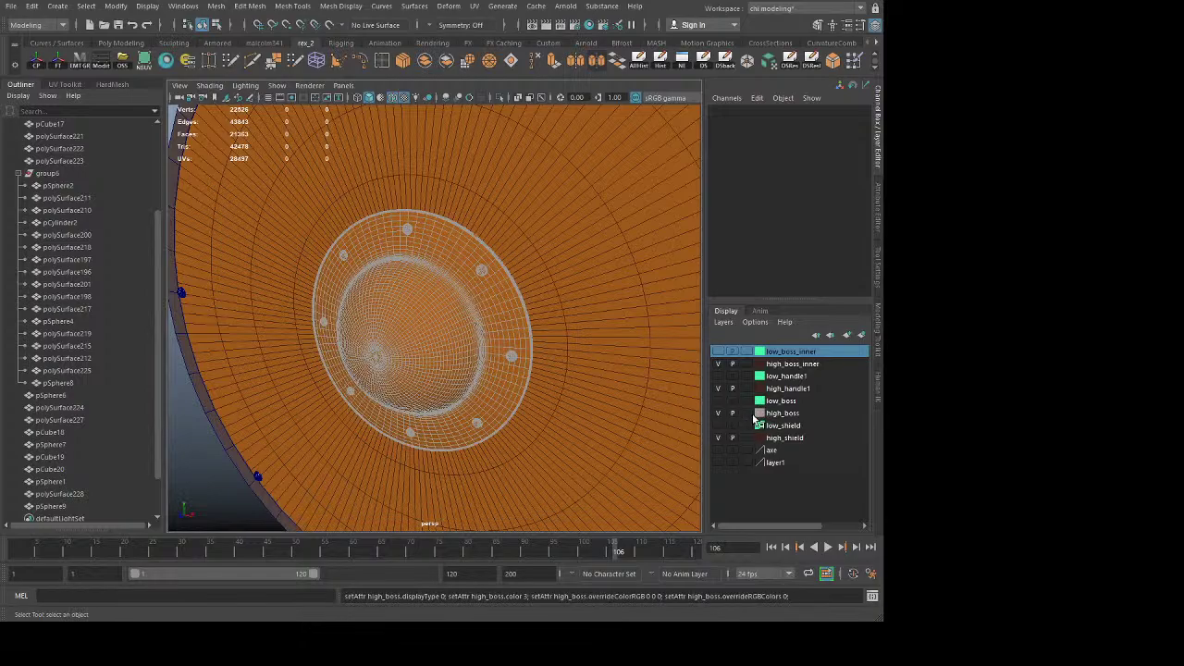
pyautogui.click(475, 326)
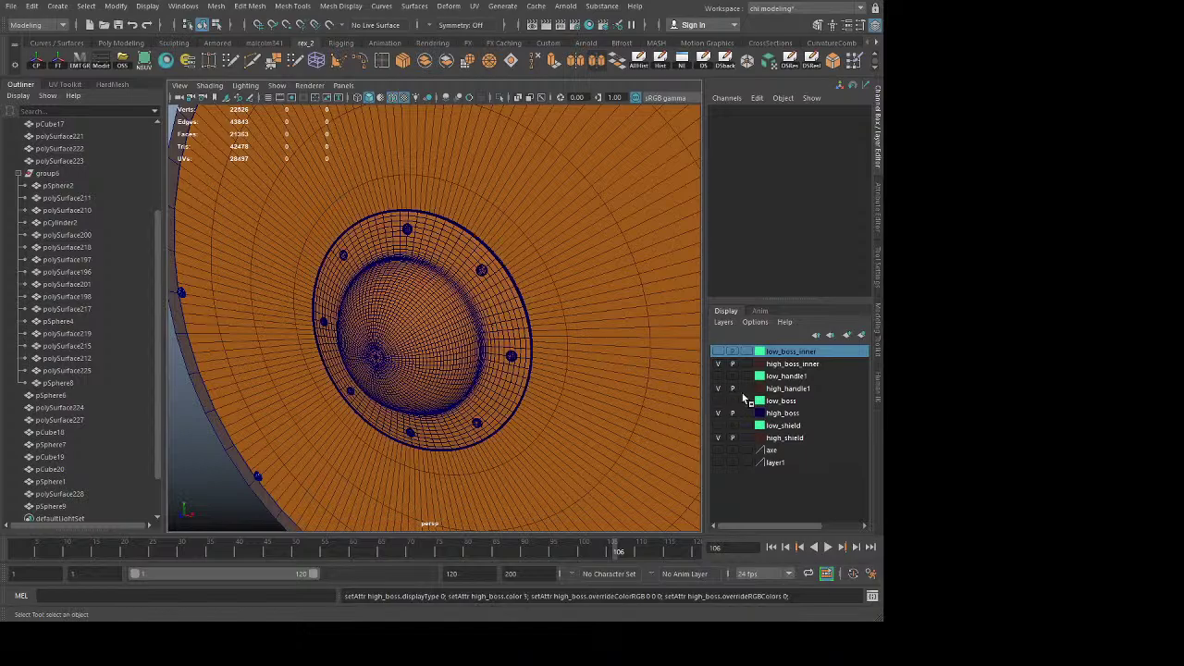
pyautogui.click(554, 313)
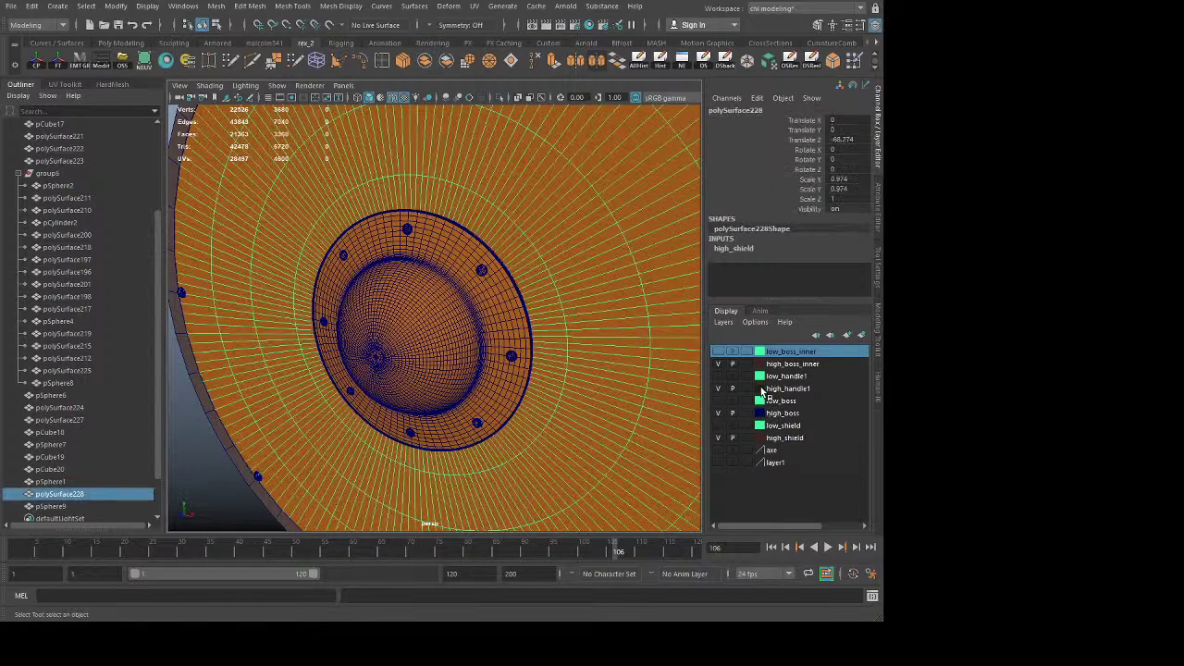
pyautogui.click(515, 322)
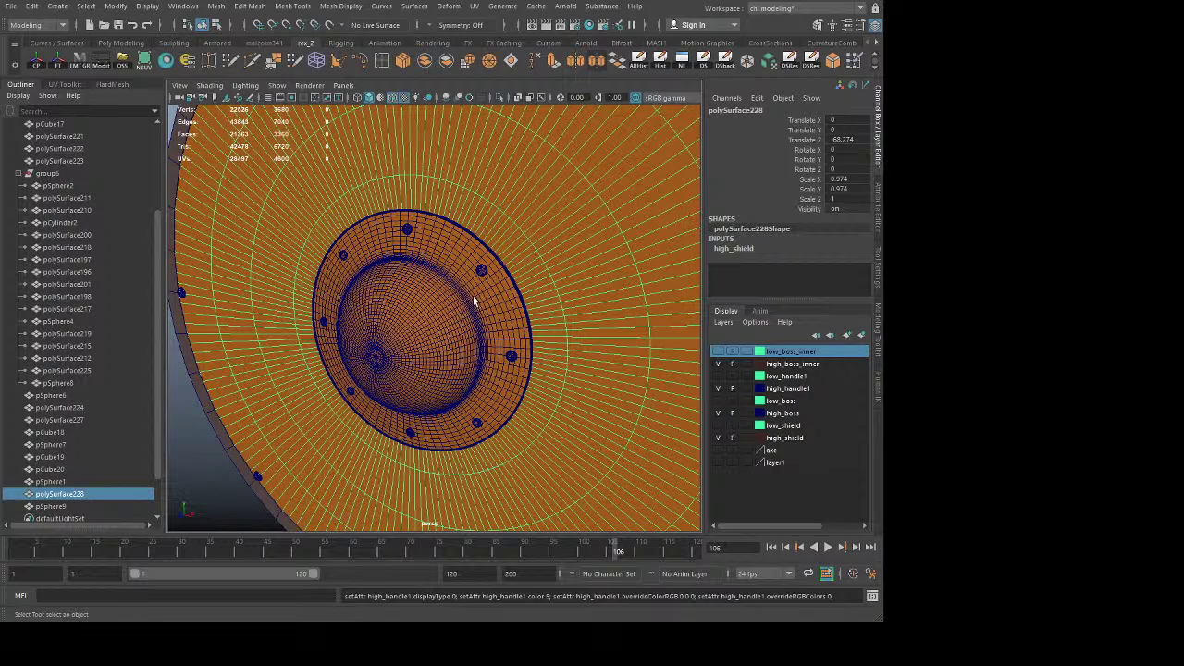
# Step: Try dark grey, dark purple, no colour and light grey on the high_boss layer to compare its wireframe against the shield
pyautogui.click(496, 332)
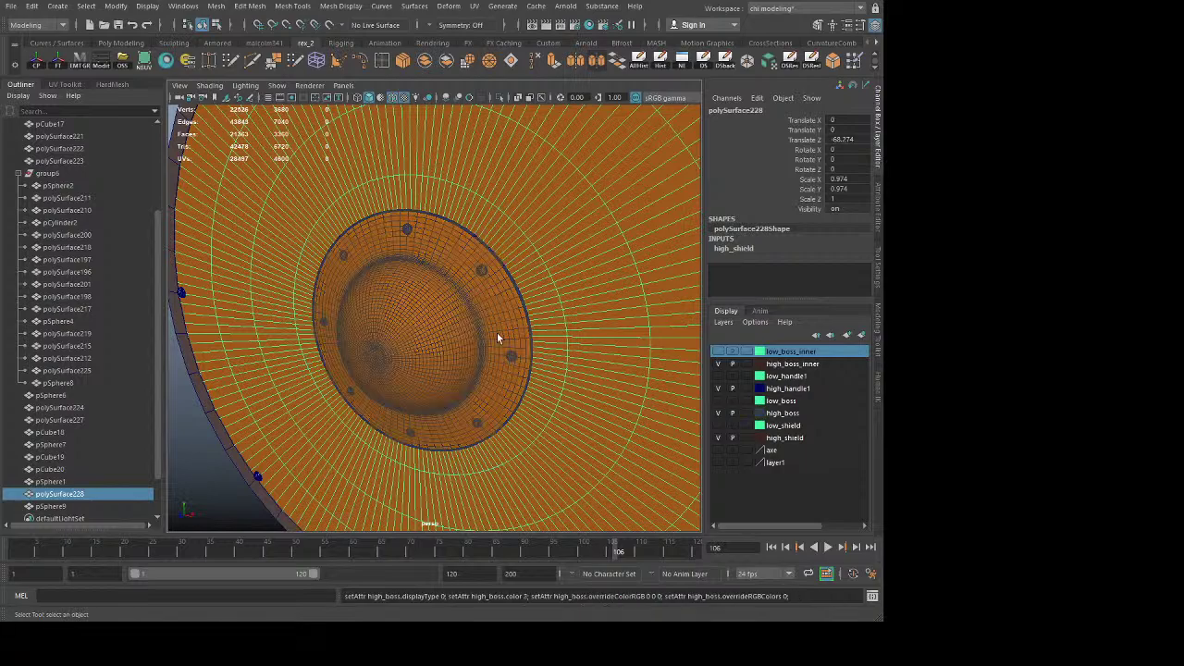
pyautogui.click(757, 412)
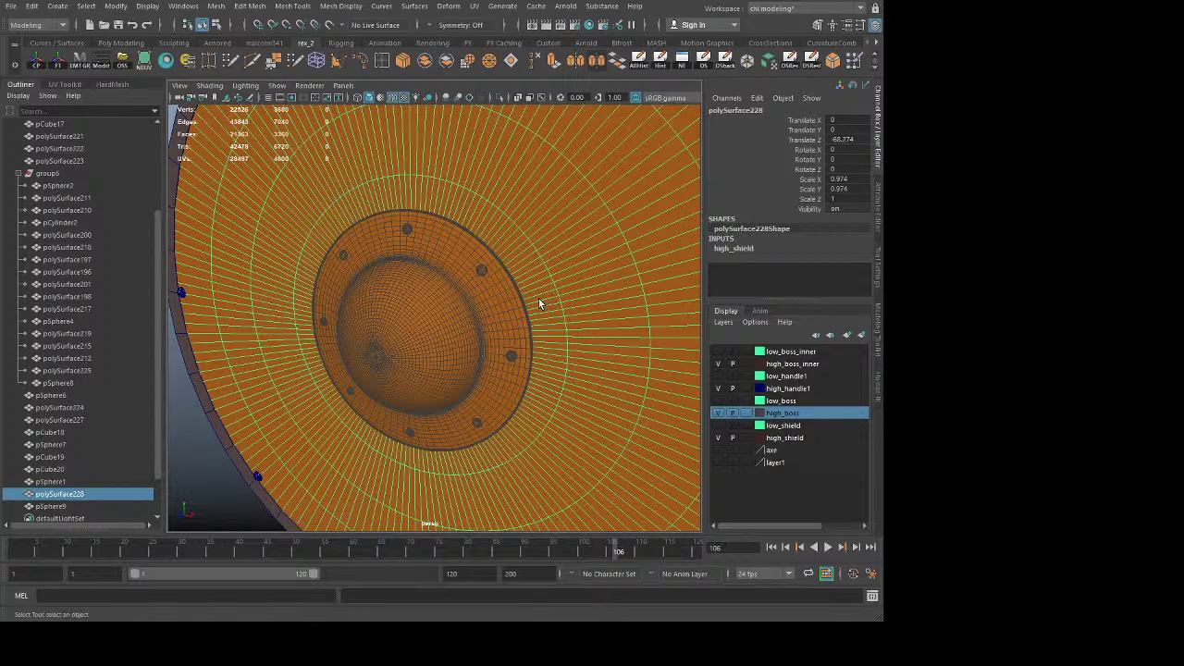
pyautogui.click(464, 325)
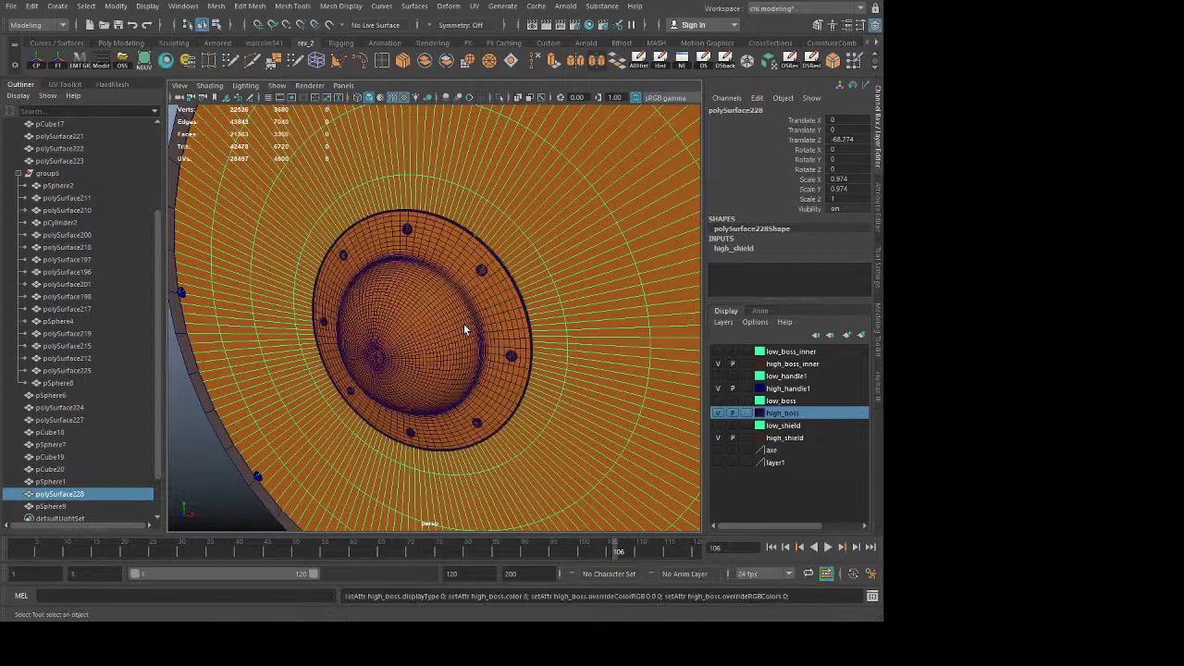
pyautogui.click(234, 505)
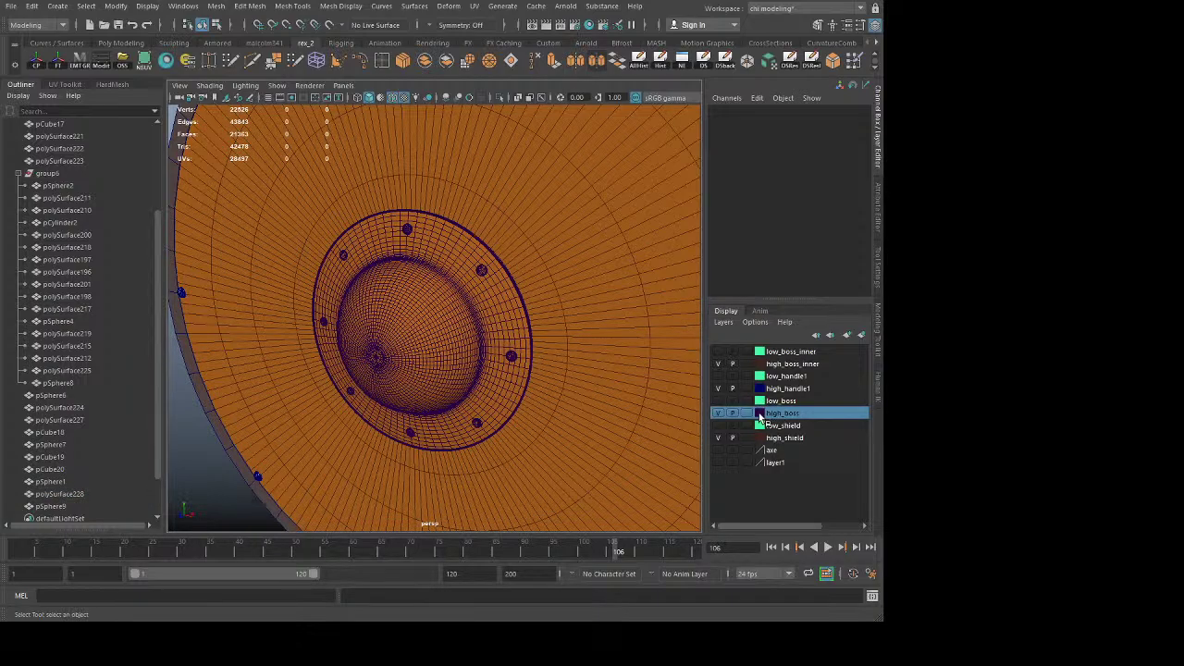
pyautogui.click(451, 329)
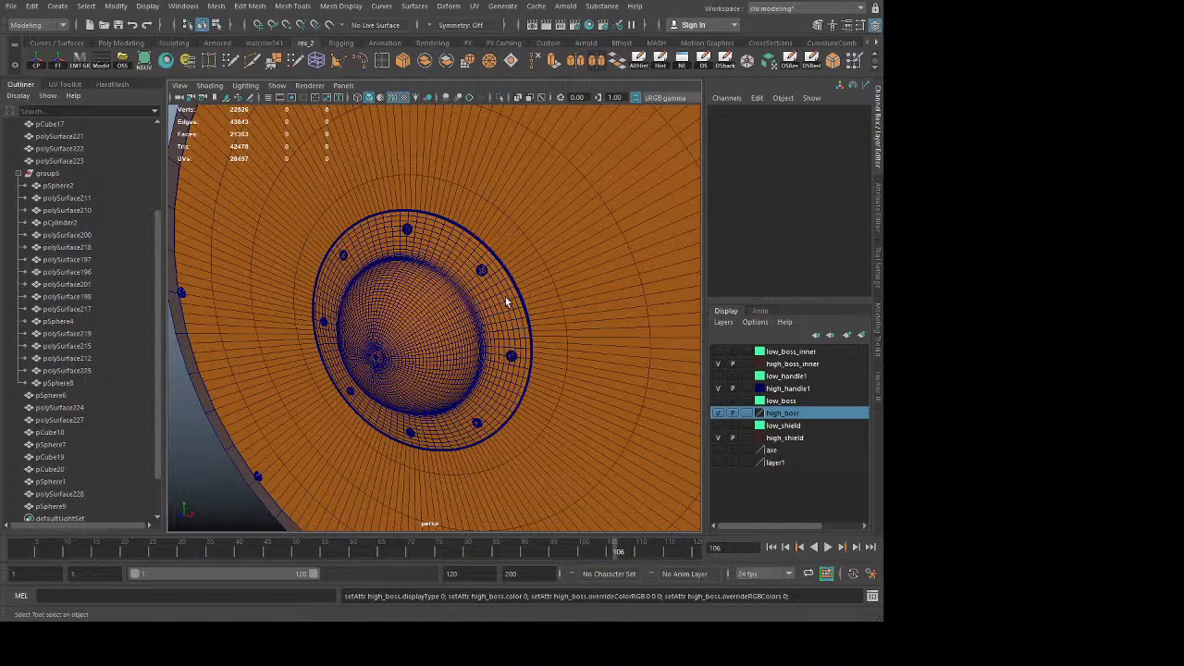
pyautogui.click(478, 326)
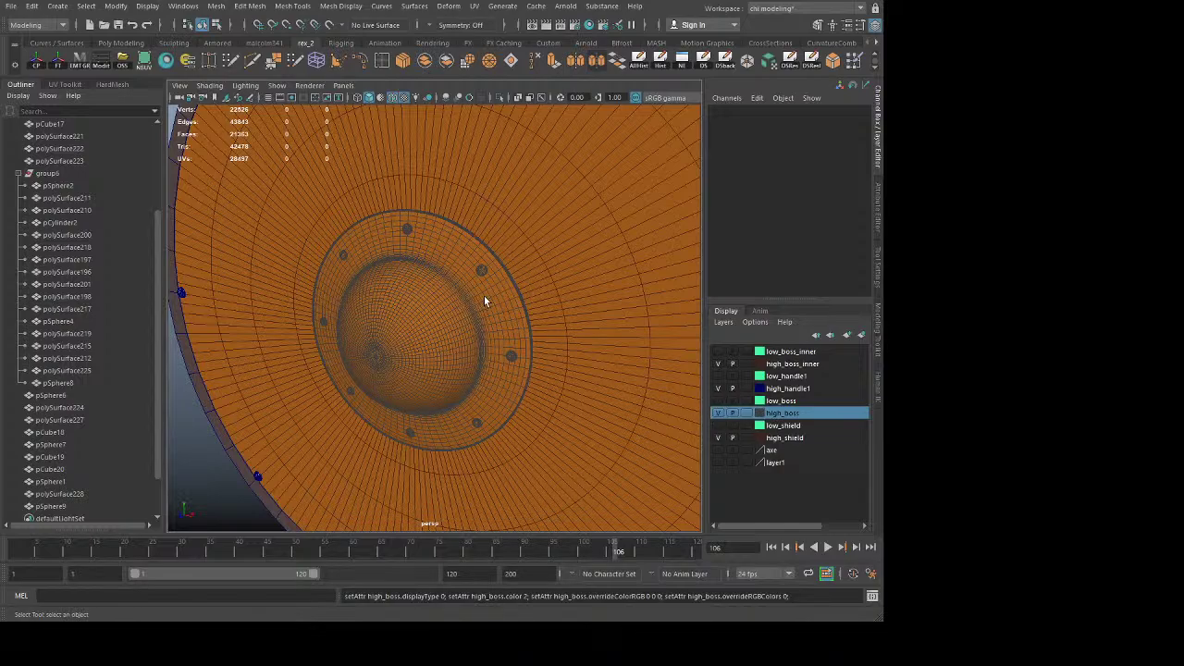
pyautogui.click(479, 323)
pyautogui.scroll(-5, 422, 377)
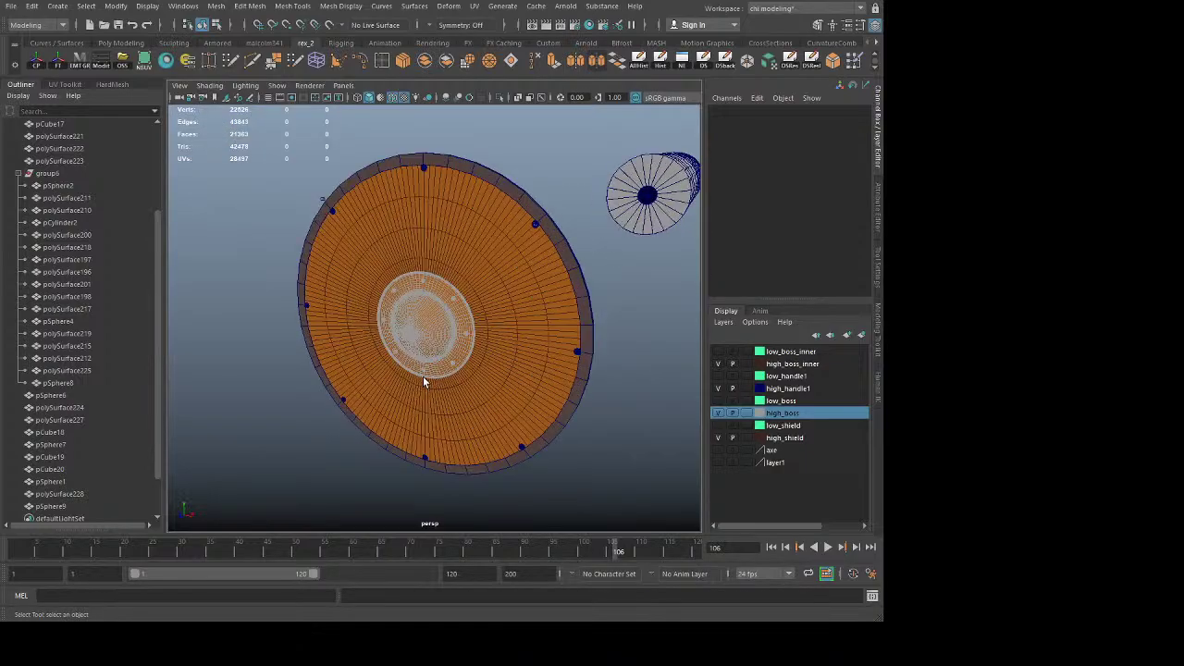
pyautogui.press('f')
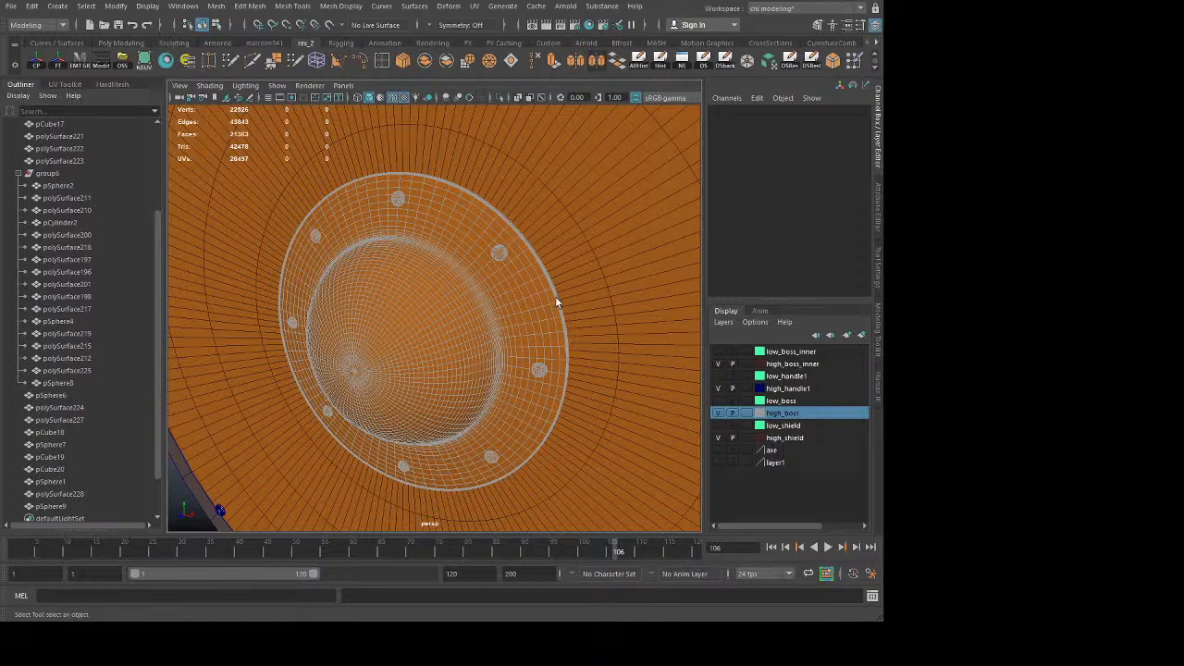
# Step: Colour the high_boss layer dark brown and the high_handle1 layer red
pyautogui.click(494, 325)
pyautogui.scroll(-5, 393, 370)
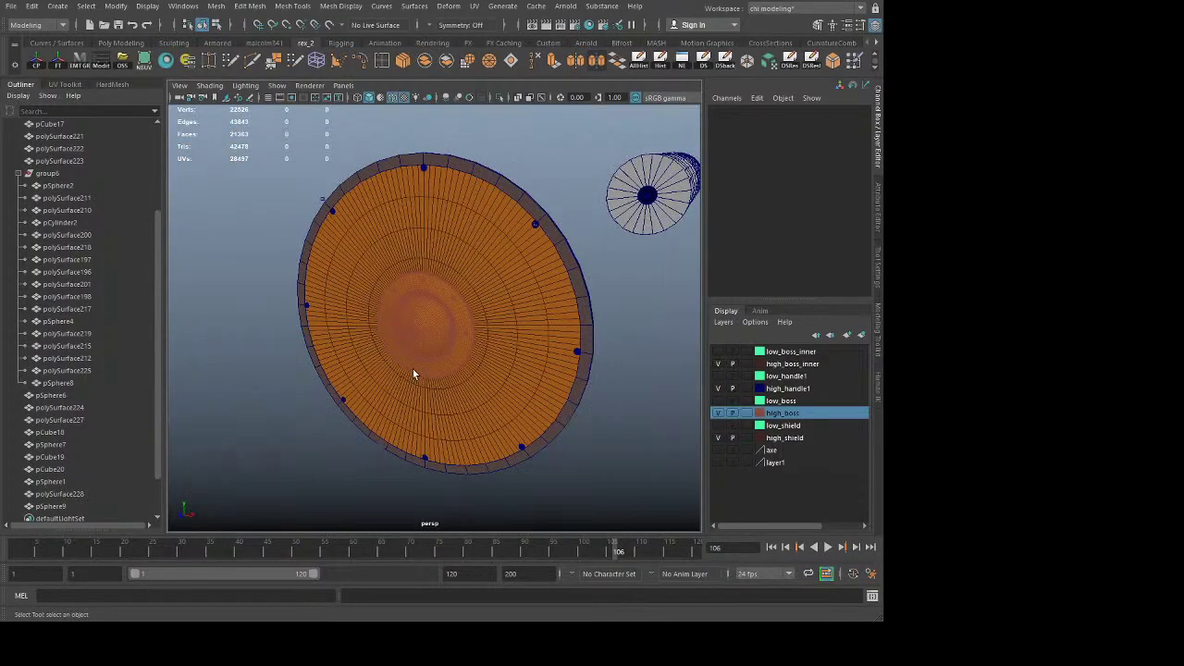
pyautogui.scroll(5, 412, 370)
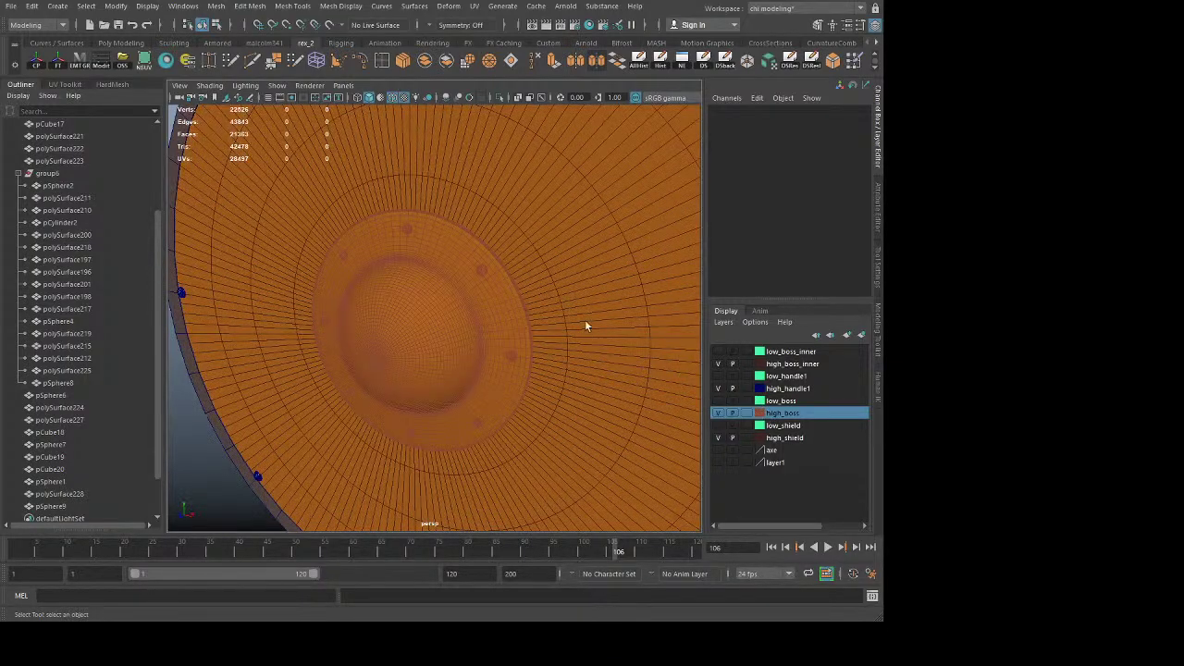
pyautogui.click(492, 326)
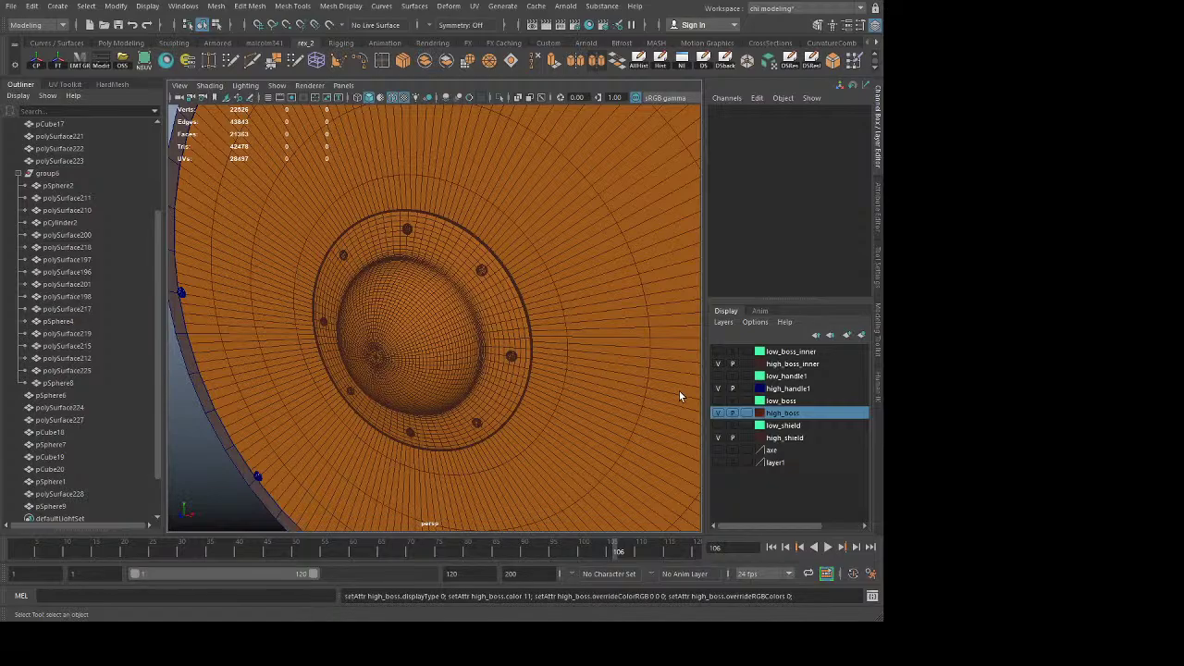
pyautogui.click(562, 342)
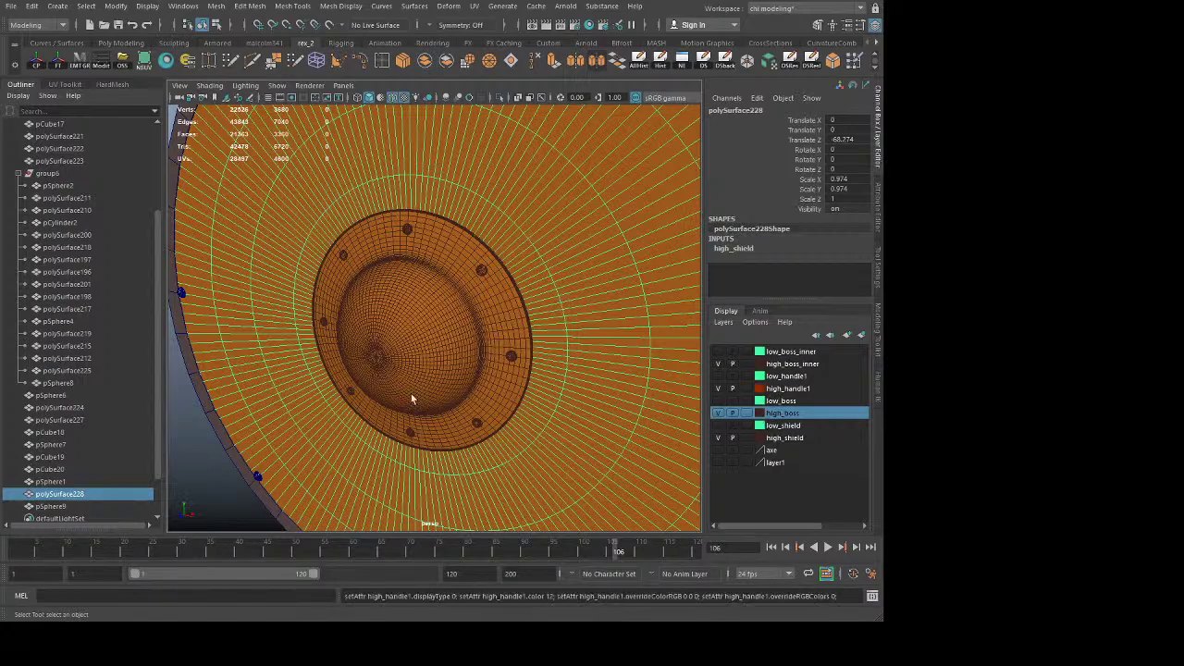
pyautogui.click(188, 480)
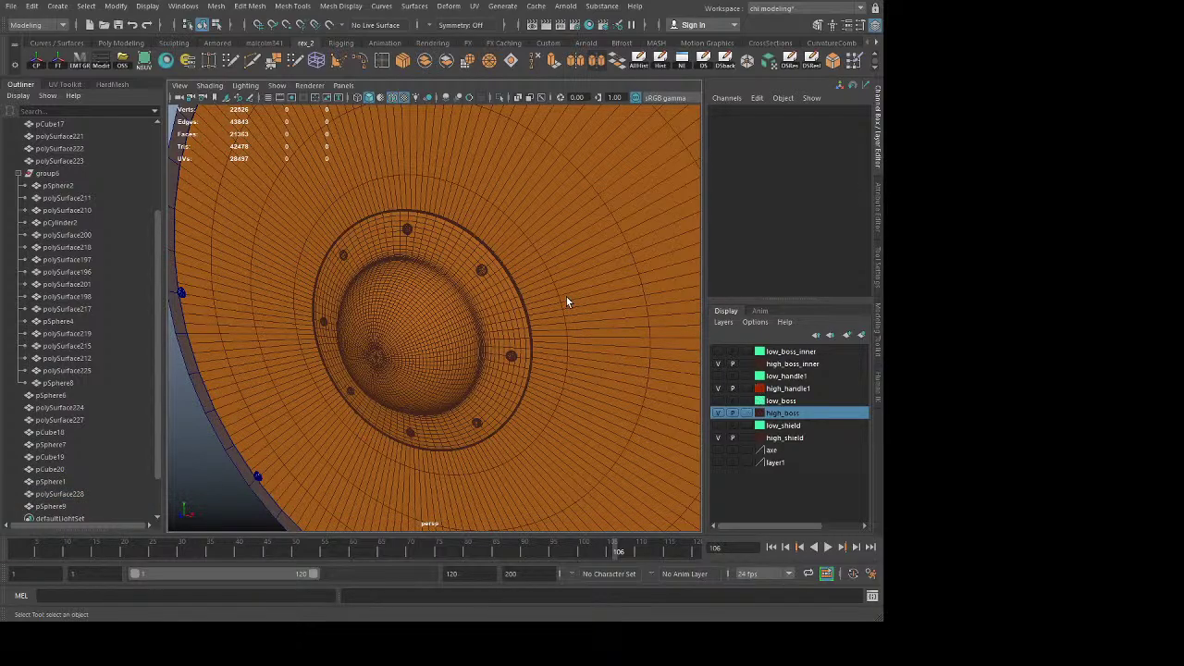
# Step: Try red, blue, green, reddish brown and dark brown on the high_boss layer, and blue on the high_boss_inner layer
pyautogui.click(473, 317)
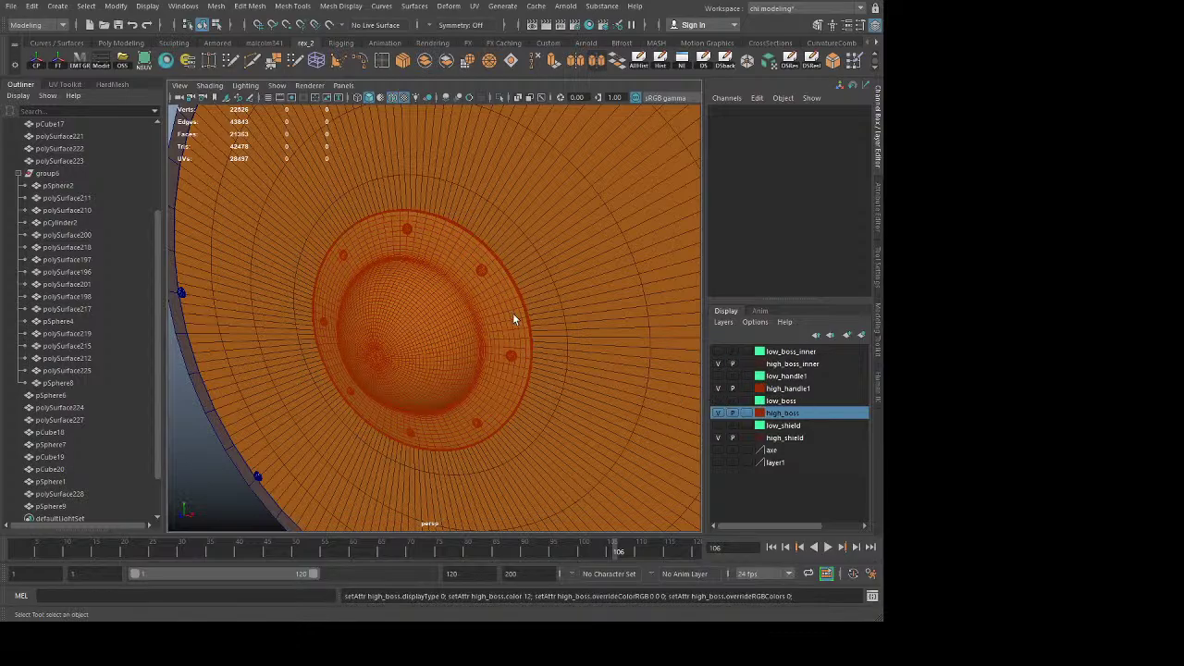
pyautogui.click(484, 326)
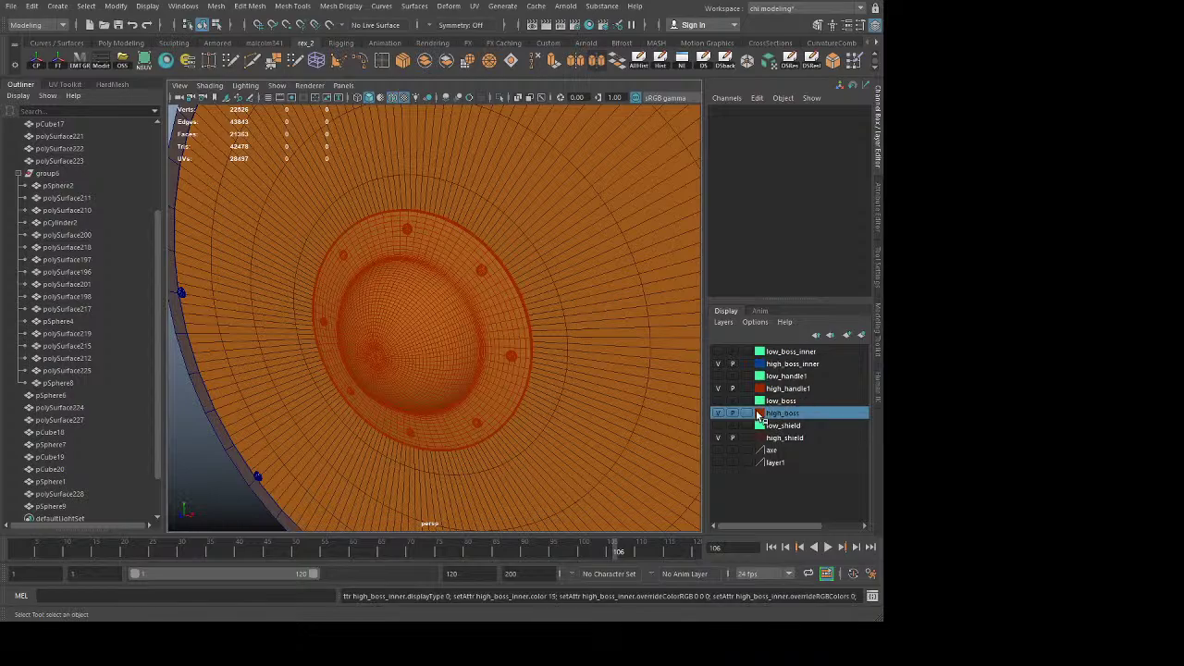
pyautogui.click(482, 324)
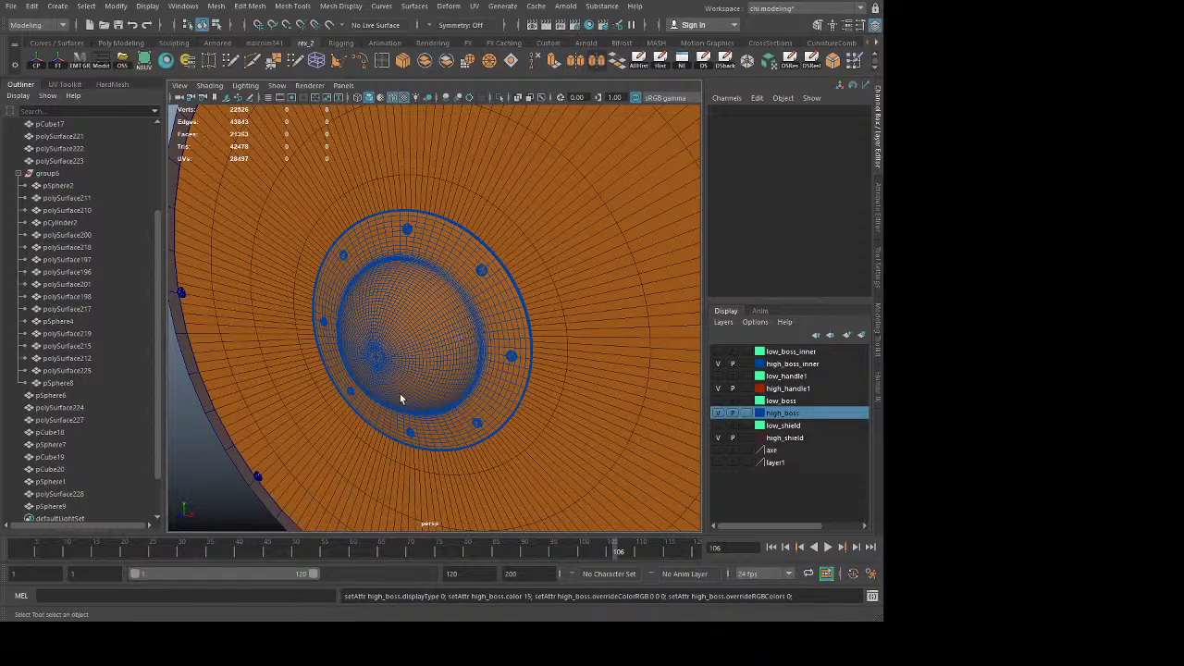
pyautogui.click(474, 328)
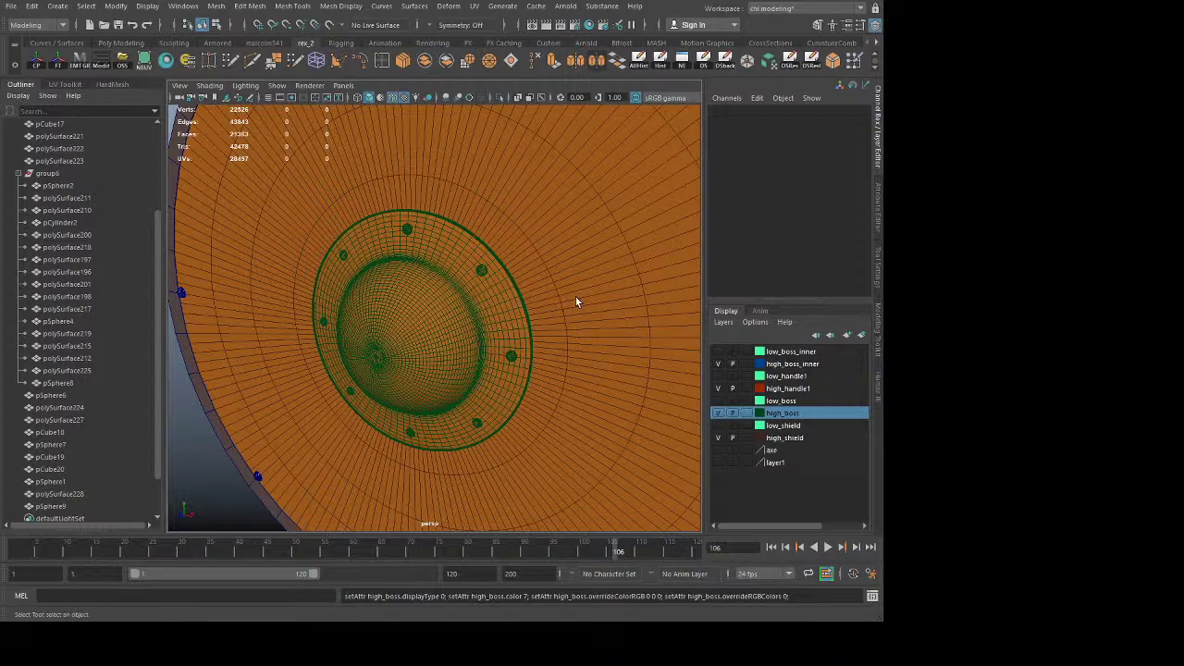
pyautogui.click(486, 326)
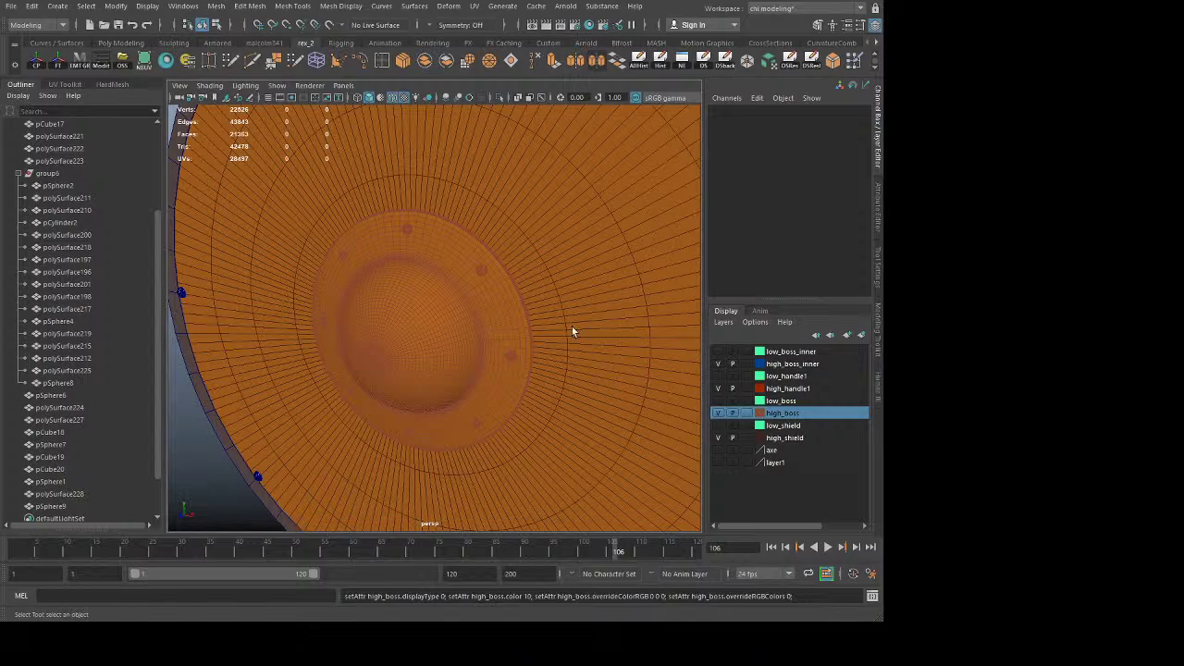
pyautogui.click(485, 324)
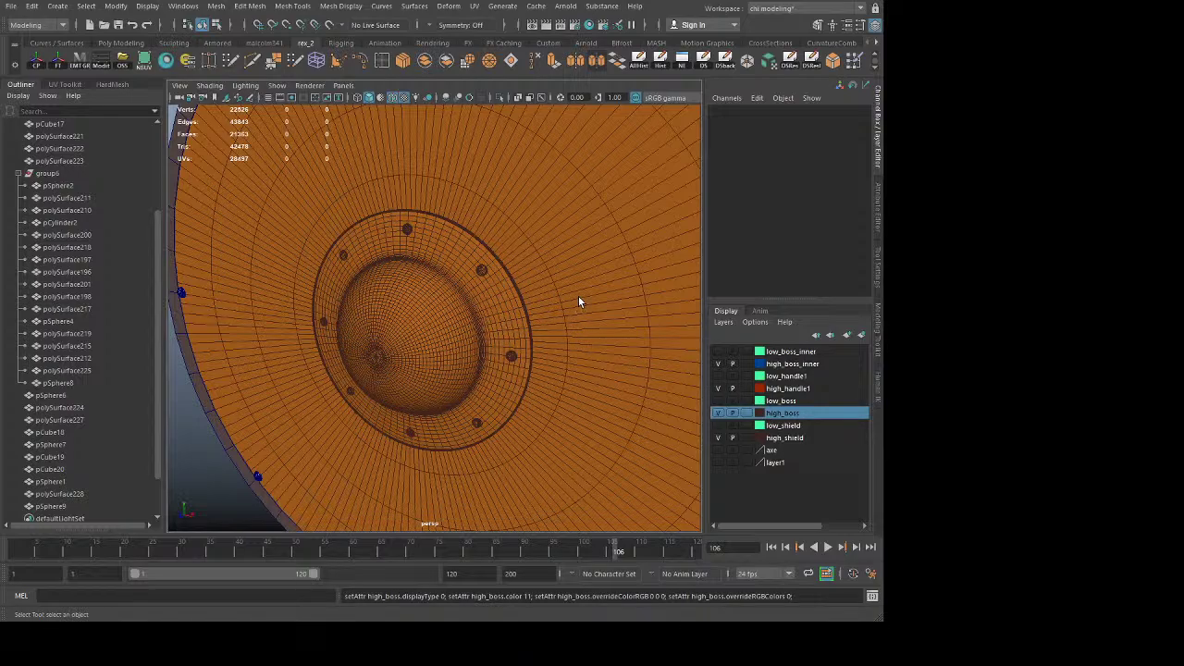
# Step: Colour the high_boss, high_shield and high_boss_inner layers red and compare the wireframes on the shield's front
pyautogui.click(486, 321)
pyautogui.doubleClick(759, 412)
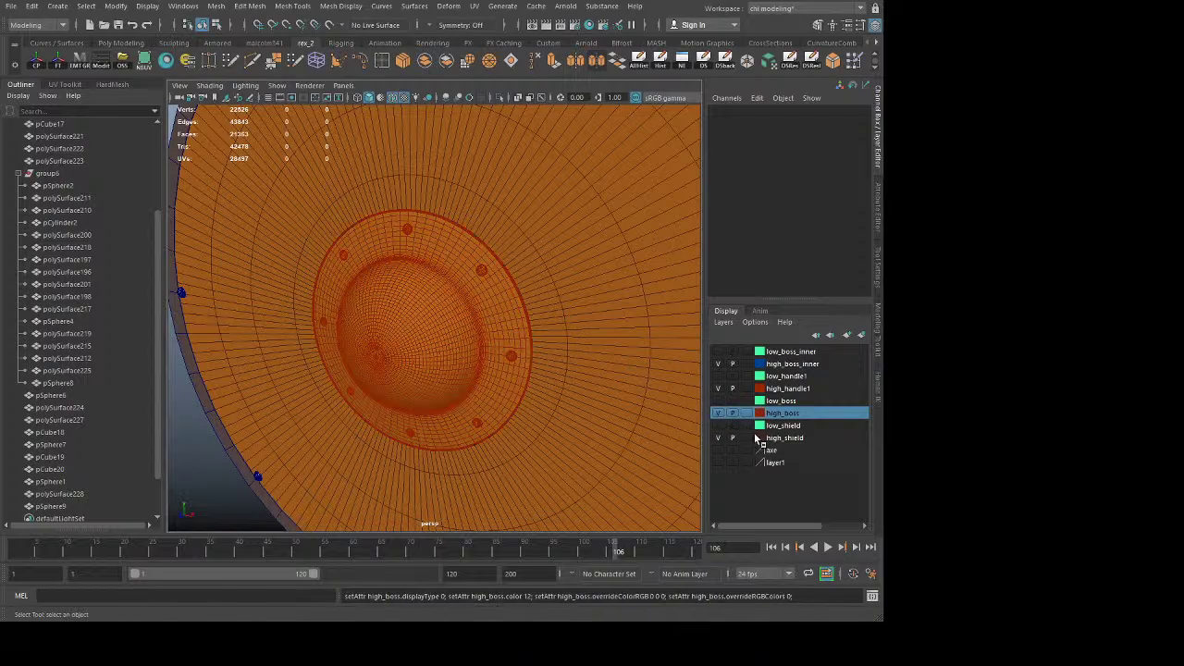
pyautogui.doubleClick(756, 436)
pyautogui.click(579, 295)
pyautogui.click(489, 331)
pyautogui.keyDown('alt'); pyautogui.moveTo(488, 332); pyautogui.dragTo(337, 427, button='right'); pyautogui.keyUp('alt')
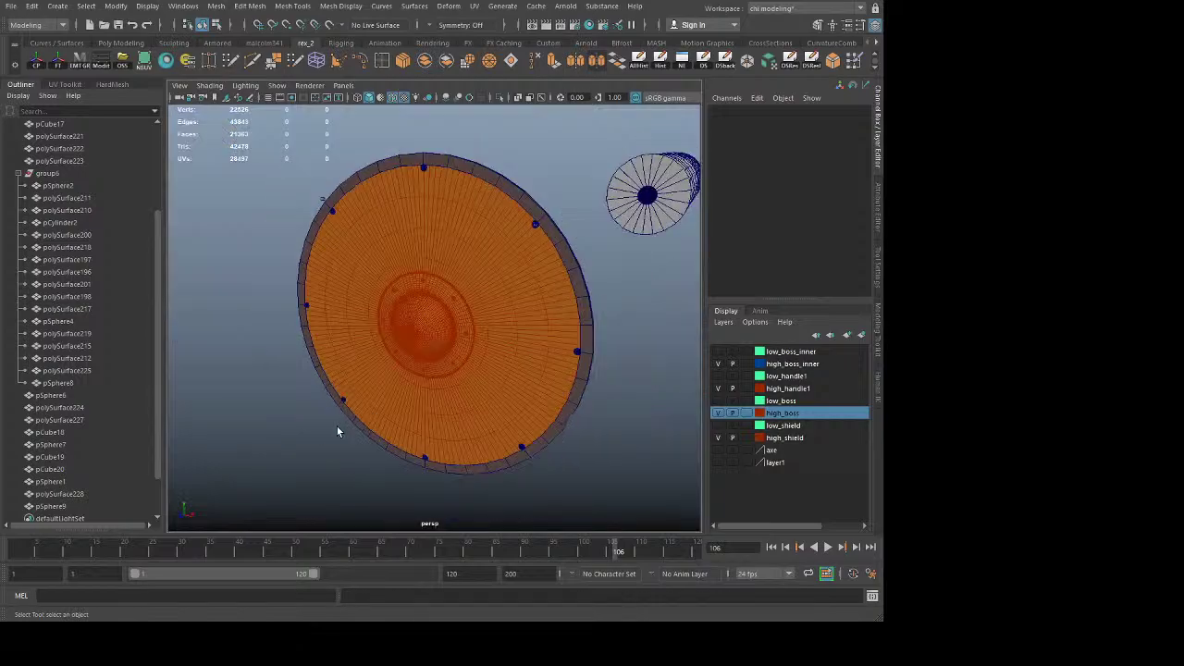
pyautogui.scroll(5, 555, 333)
pyautogui.scroll(-5, 546, 331)
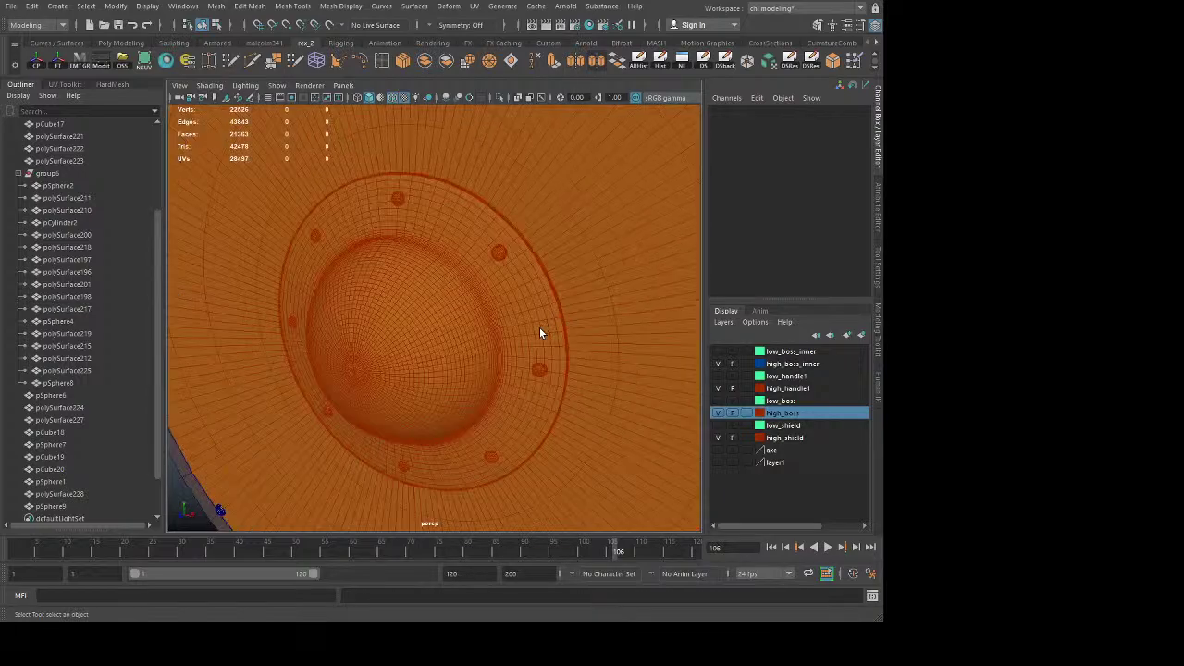
pyautogui.moveTo(536, 336)
pyautogui.keyDown('alt'); pyautogui.mouseDown()
pyautogui.moveTo(528, 351)
pyautogui.moveTo(479, 342)
pyautogui.moveTo(533, 346)
pyautogui.mouseUp(); pyautogui.keyUp('alt')
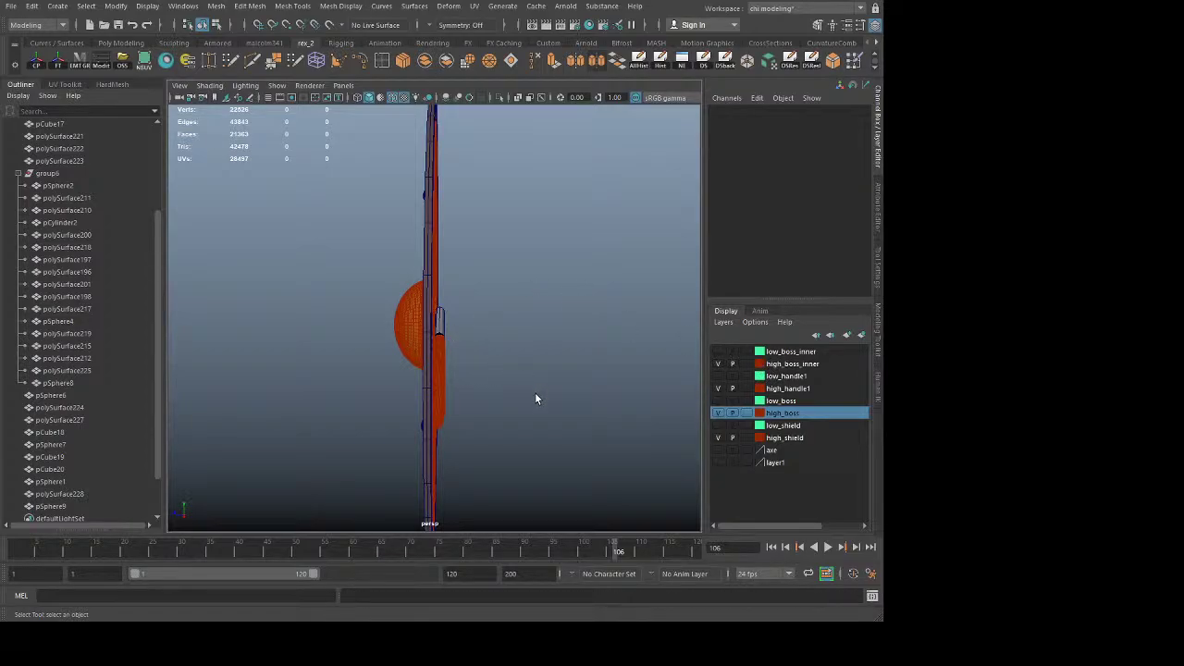
# Step: Try dark grey on high_boss_inner and dark grey, black and lighter grey on high_handle1, and undo the handle layer's grey and black colours
pyautogui.keyDown('alt'); pyautogui.moveTo(536, 394); pyautogui.dragTo(471, 395); pyautogui.keyUp('alt')
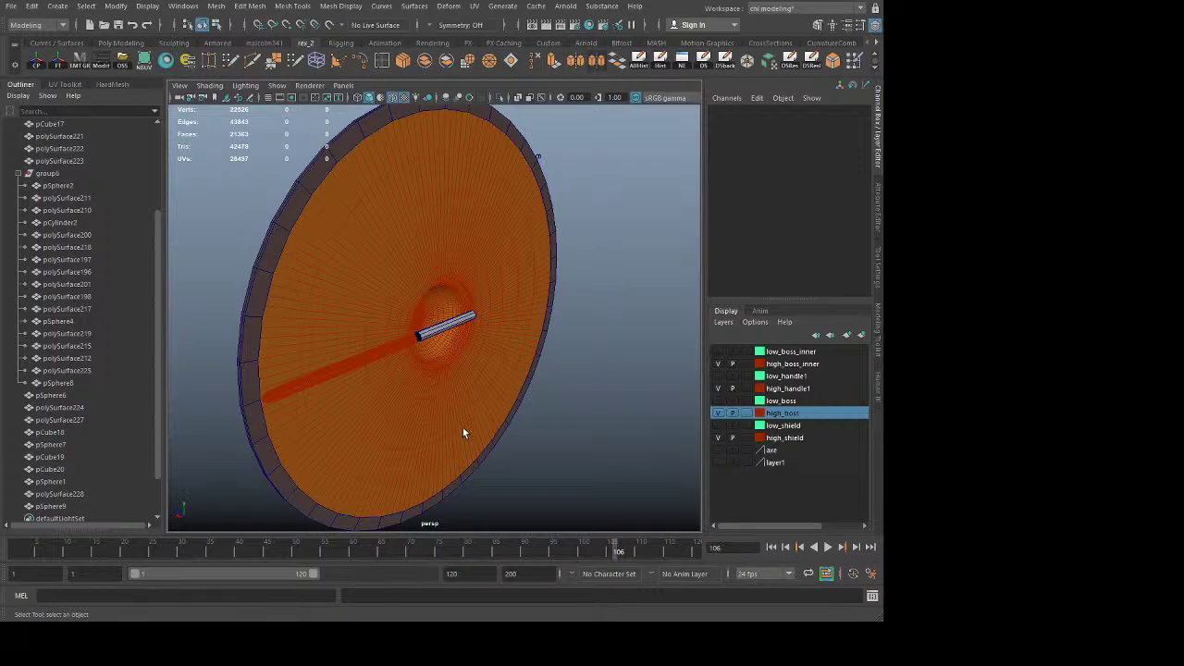
pyautogui.keyDown('alt'); pyautogui.moveTo(491, 404); pyautogui.dragTo(401, 397); pyautogui.keyUp('alt')
pyautogui.keyDown('alt'); pyautogui.moveTo(401, 397); pyautogui.dragTo(606, 504, button='right'); pyautogui.keyUp('alt')
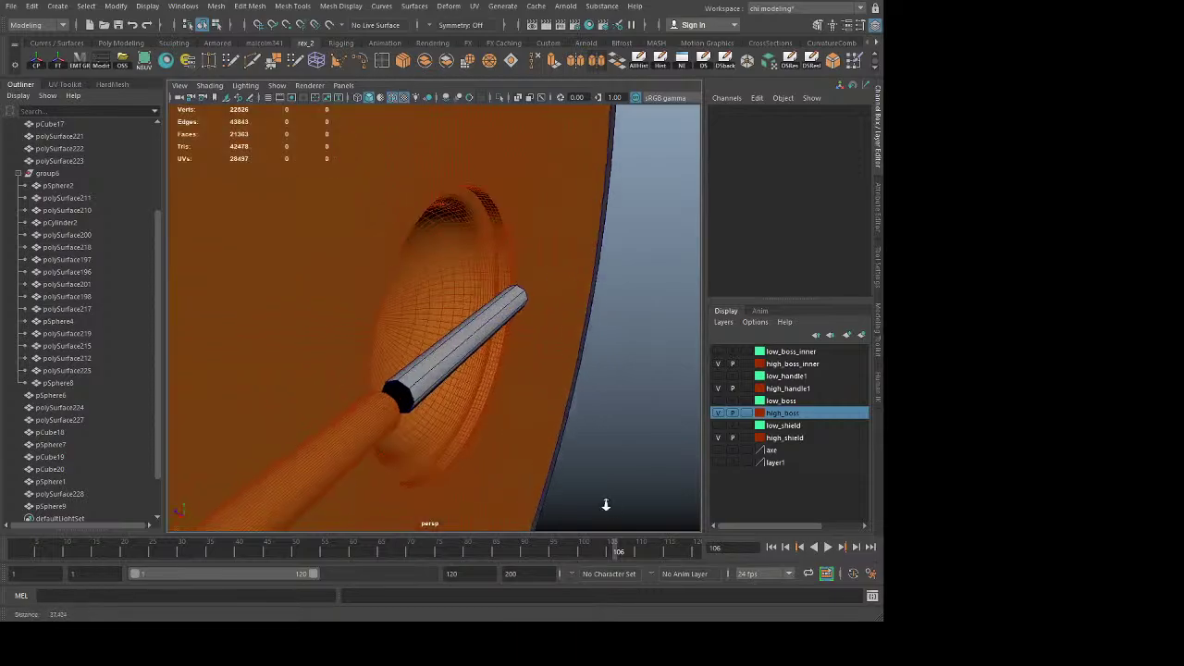
pyautogui.keyDown('alt'); pyautogui.moveTo(527, 510); pyautogui.dragTo(352, 442); pyautogui.keyUp('alt')
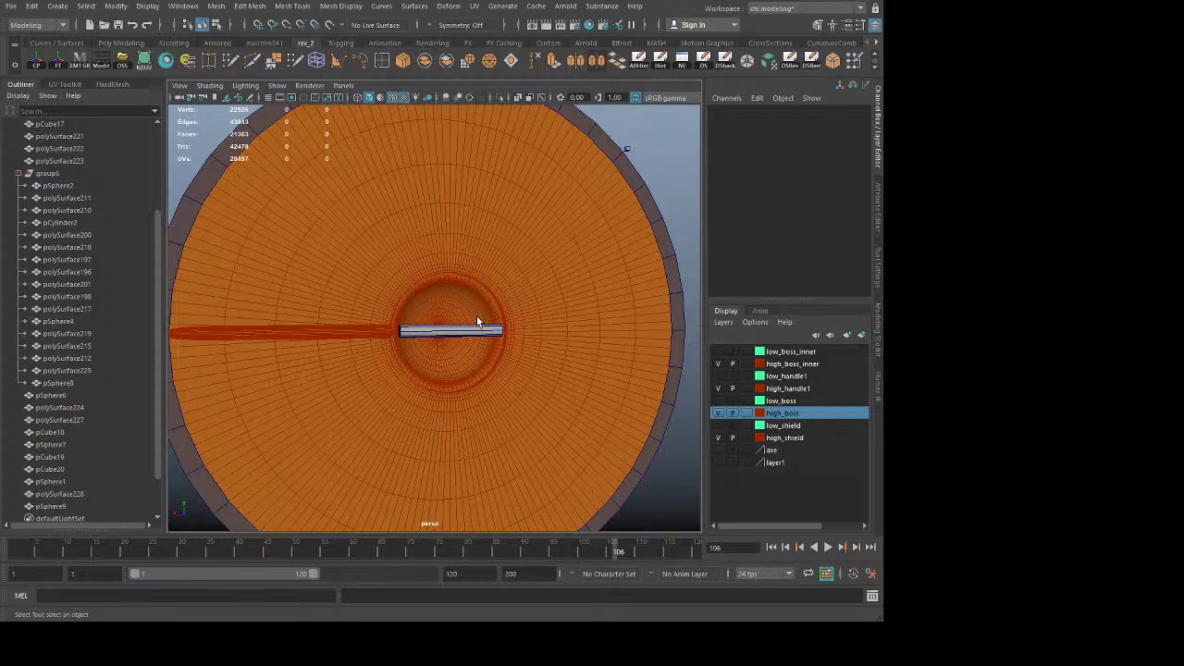
pyautogui.click(526, 320)
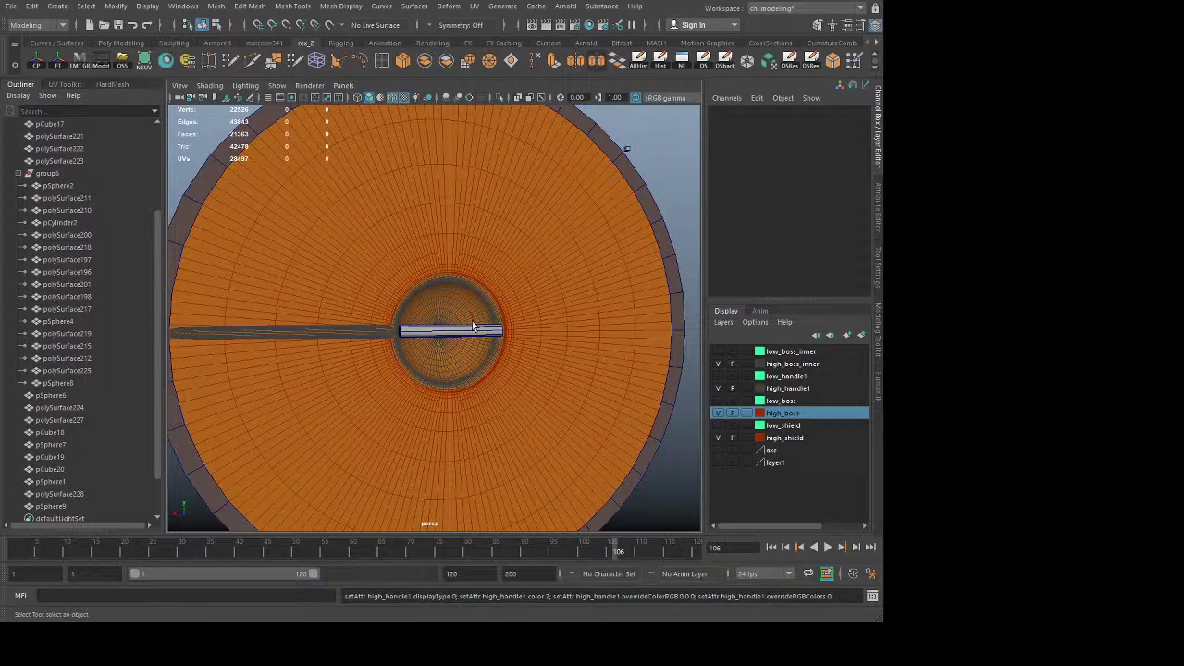
pyautogui.keyDown('alt'); pyautogui.moveTo(472, 321); pyautogui.dragTo(470, 399); pyautogui.keyUp('alt')
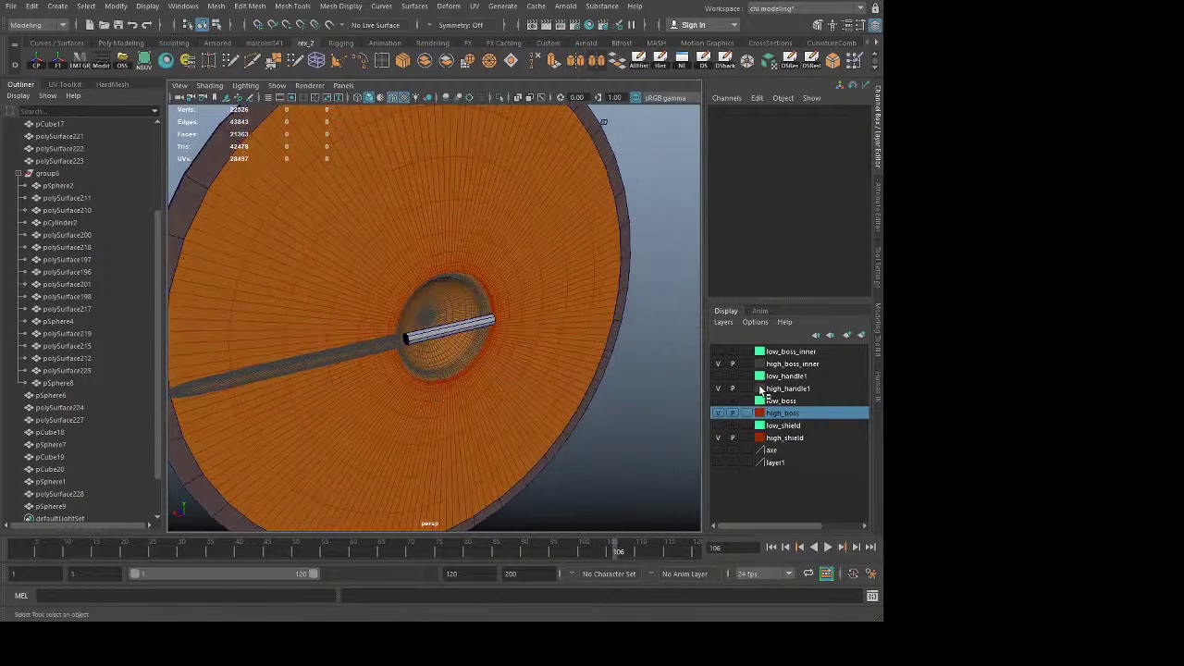
pyautogui.click(466, 332)
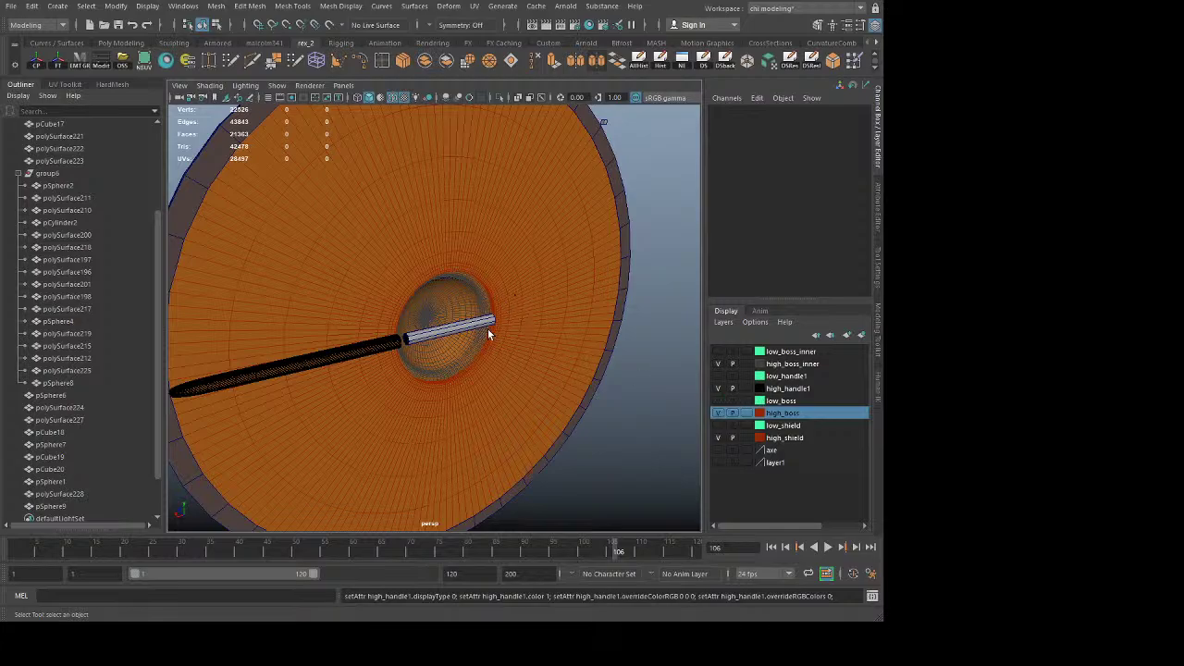
pyautogui.click(488, 330)
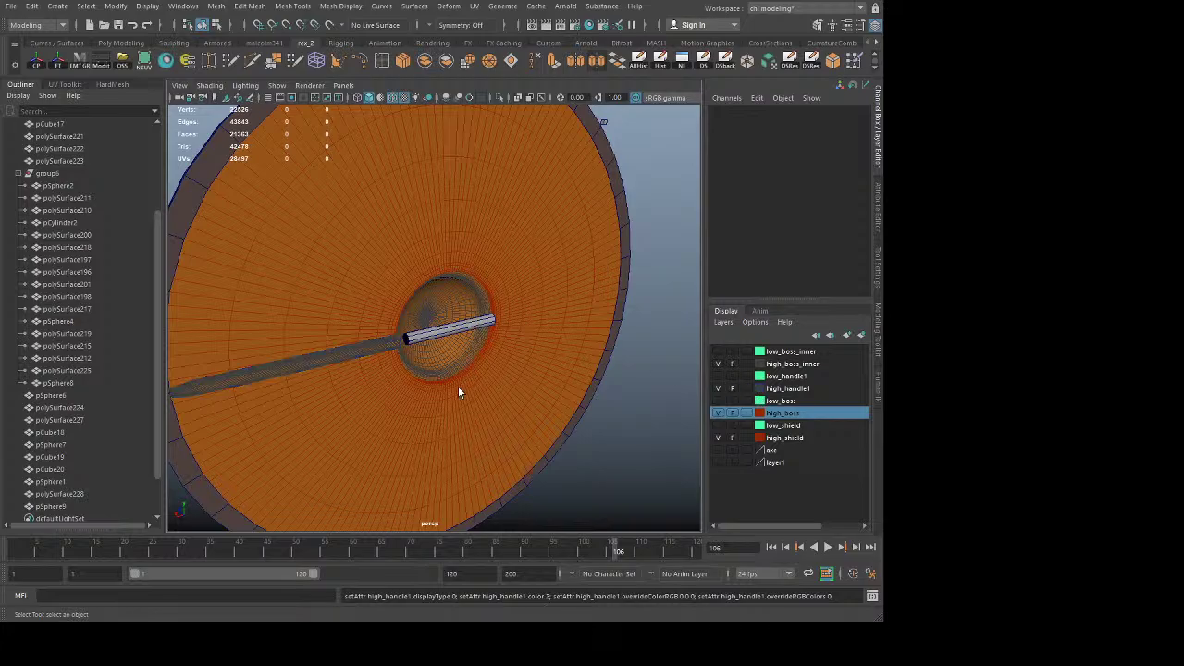
pyautogui.hotkey('ctrl', 'z')
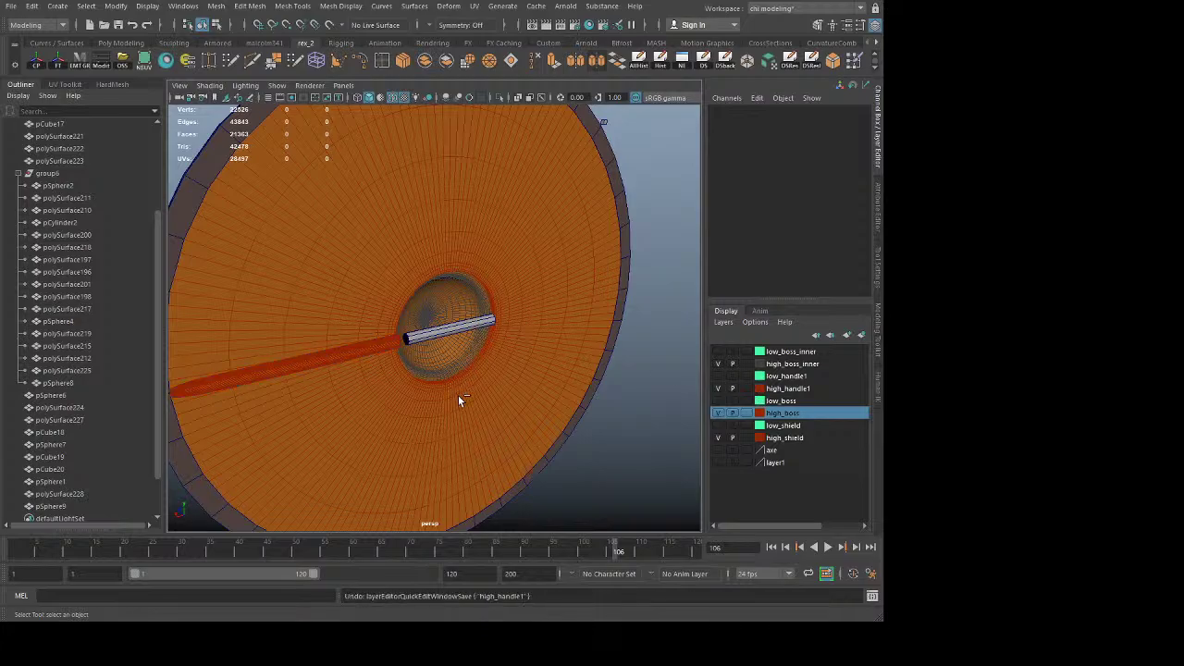
# Step: Try dark grey on the high_boss layer and reddish brown on the high_shield layer
pyautogui.keyDown('alt'); pyautogui.moveTo(544, 412); pyautogui.dragTo(523, 401); pyautogui.keyUp('alt')
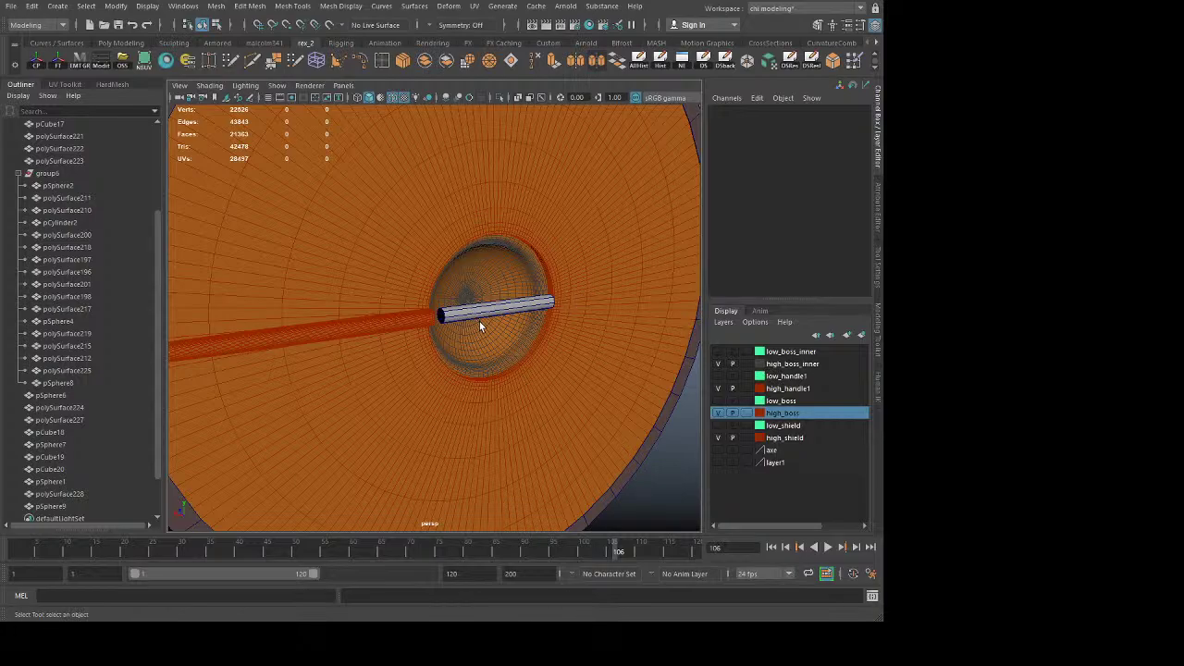
pyautogui.click(382, 322)
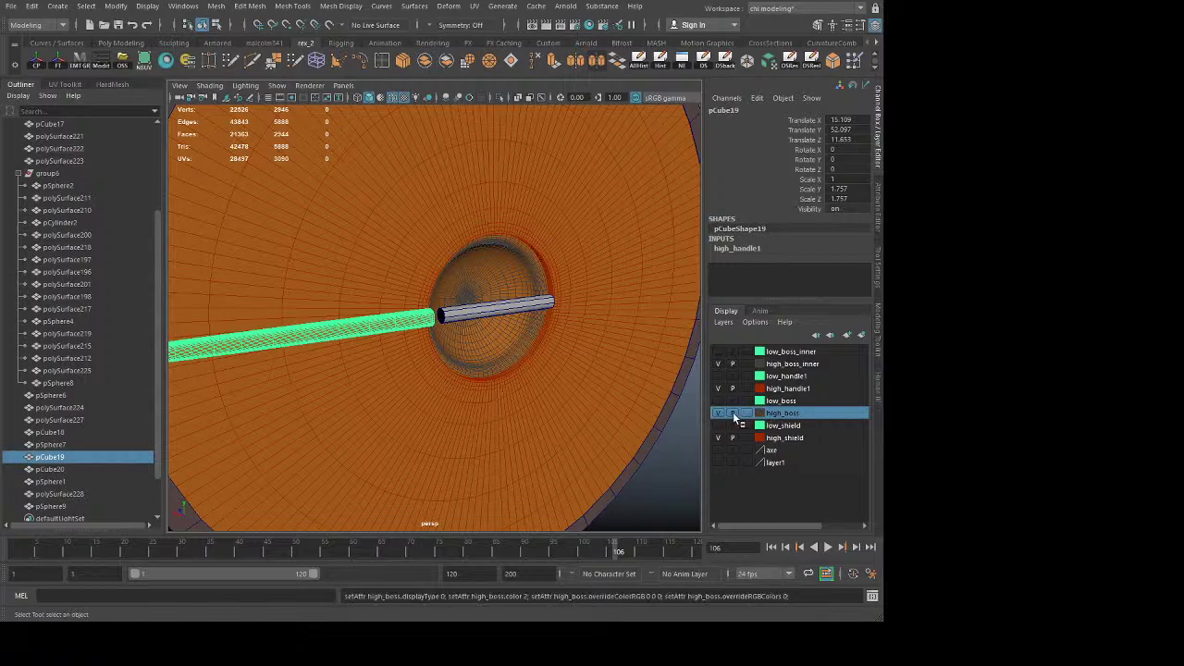
pyautogui.click(777, 438)
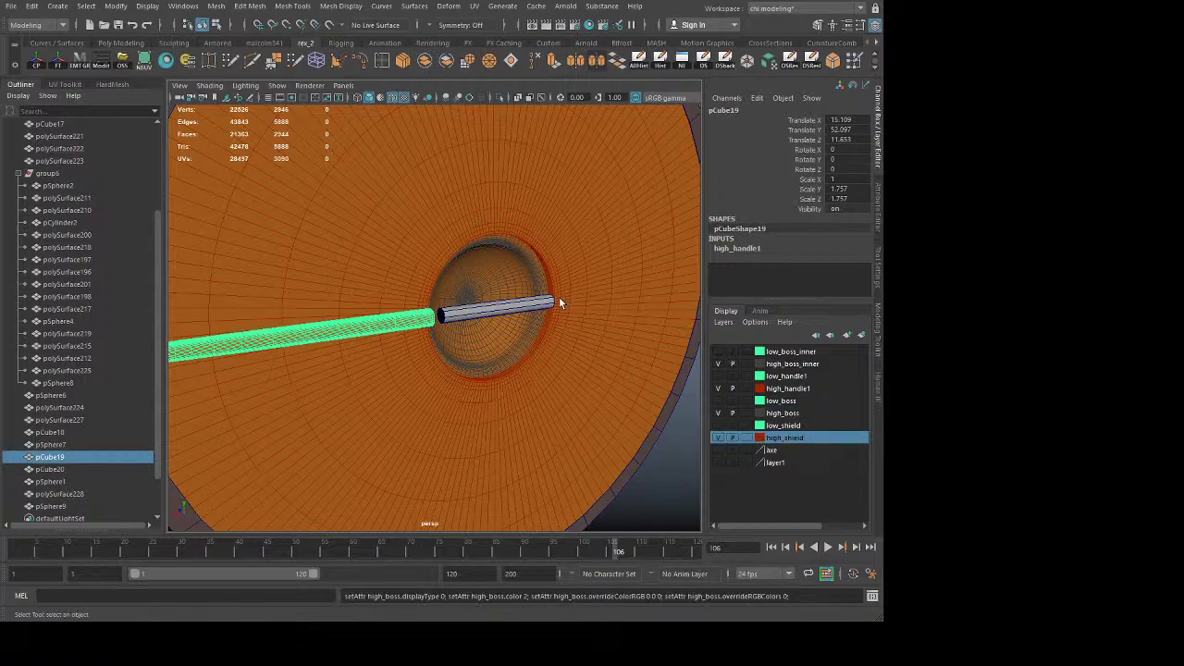
pyautogui.click(474, 323)
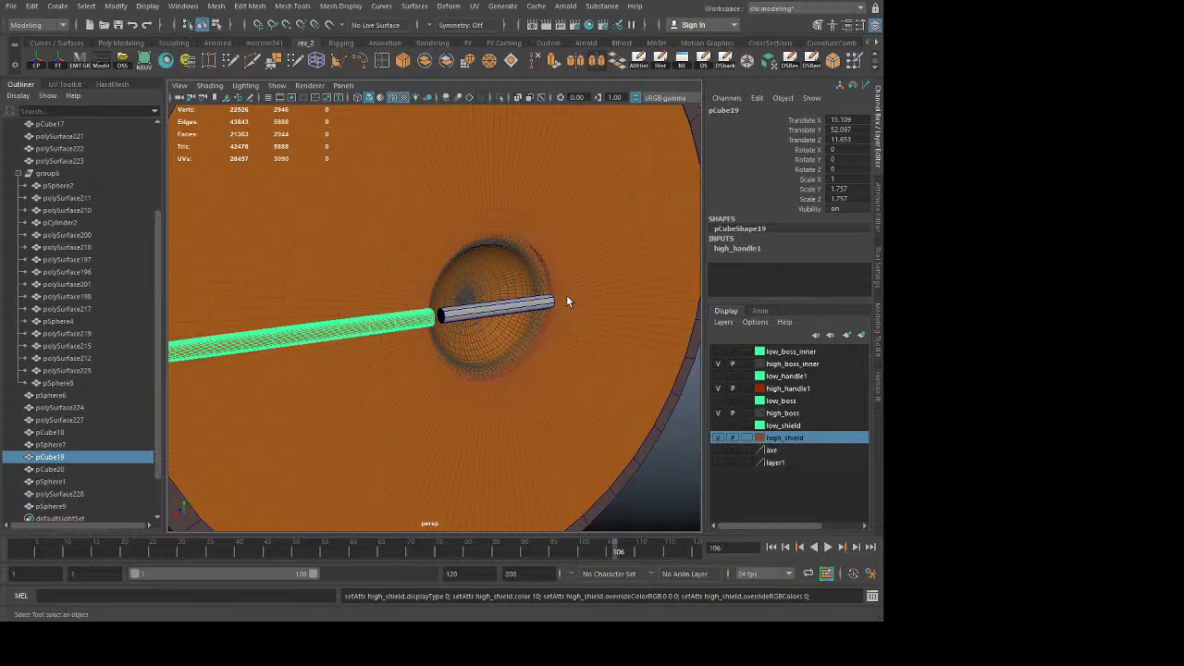
# Step: Colour the high_shield, high_boss, high_boss_inner and high_handle1 layers dark brown and clear the selection
pyautogui.click(494, 323)
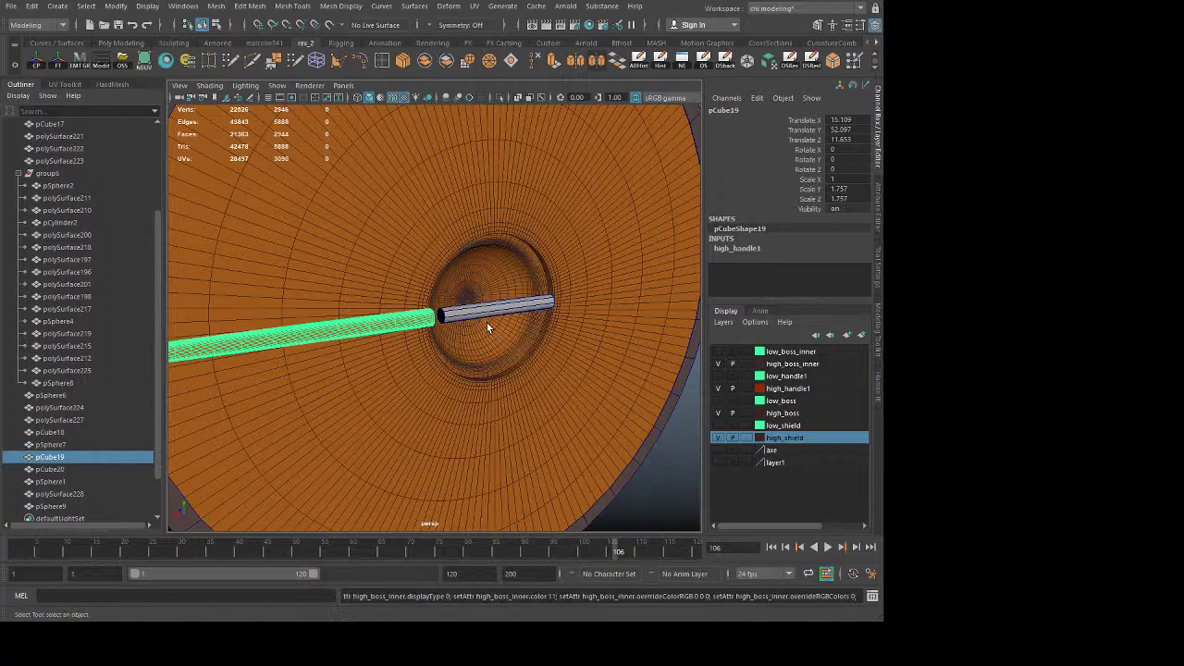
pyautogui.click(659, 474)
pyautogui.keyDown('alt'); pyautogui.moveTo(660, 456); pyautogui.dragTo(646, 352); pyautogui.keyUp('alt')
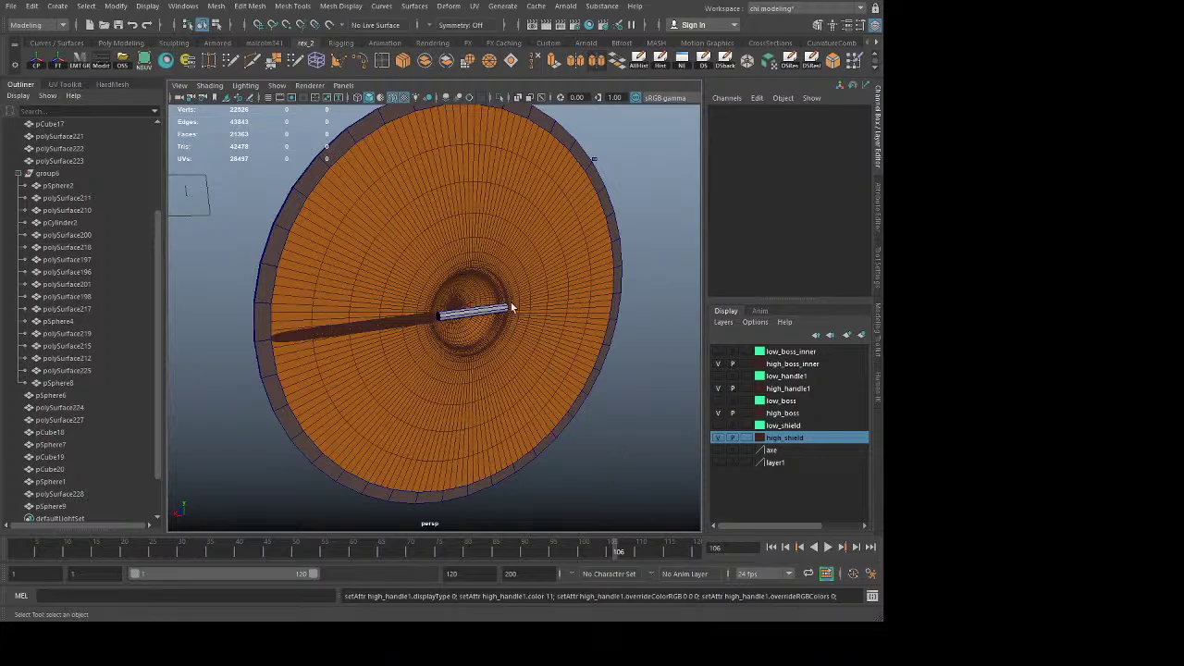
# Step: Lengthen the grey low-poly cylinder across the boss opening by scaling it along X to 1.171, up to the adjoining handle
pyautogui.scroll(8, 514, 331)
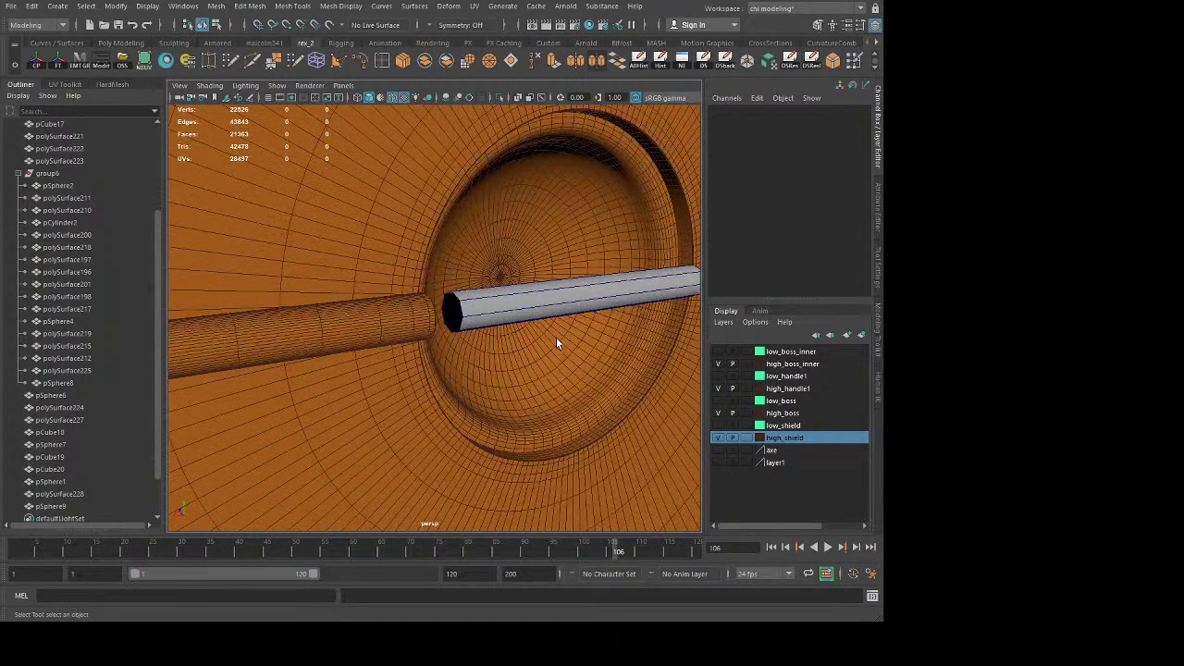
pyautogui.click(508, 302)
pyautogui.keyDown('alt'); pyautogui.moveTo(517, 320); pyautogui.dragTo(521, 392); pyautogui.keyUp('alt')
pyautogui.keyDown('alt'); pyautogui.moveTo(529, 391); pyautogui.dragTo(518, 393, button='middle'); pyautogui.keyUp('alt')
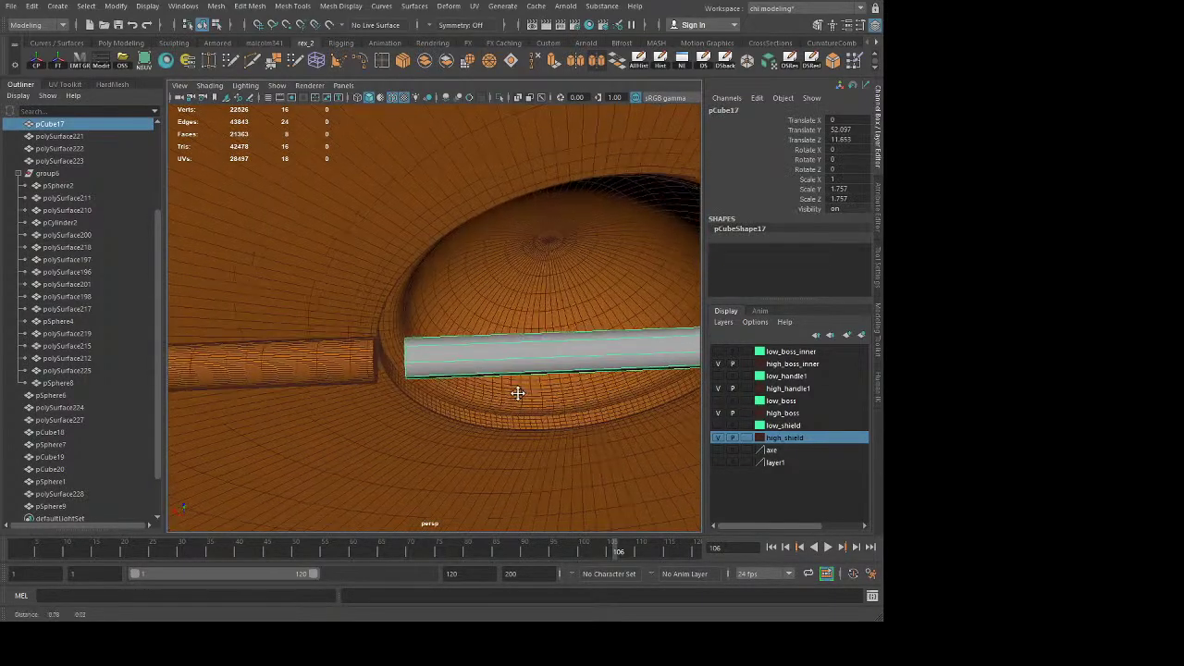
pyautogui.keyDown('alt'); pyautogui.moveTo(517, 393); pyautogui.dragTo(422, 394, button='right'); pyautogui.keyUp('alt')
pyautogui.press('w')
pyautogui.keyDown('alt'); pyautogui.moveTo(433, 402); pyautogui.dragTo(407, 392); pyautogui.keyUp('alt')
pyautogui.press('r')
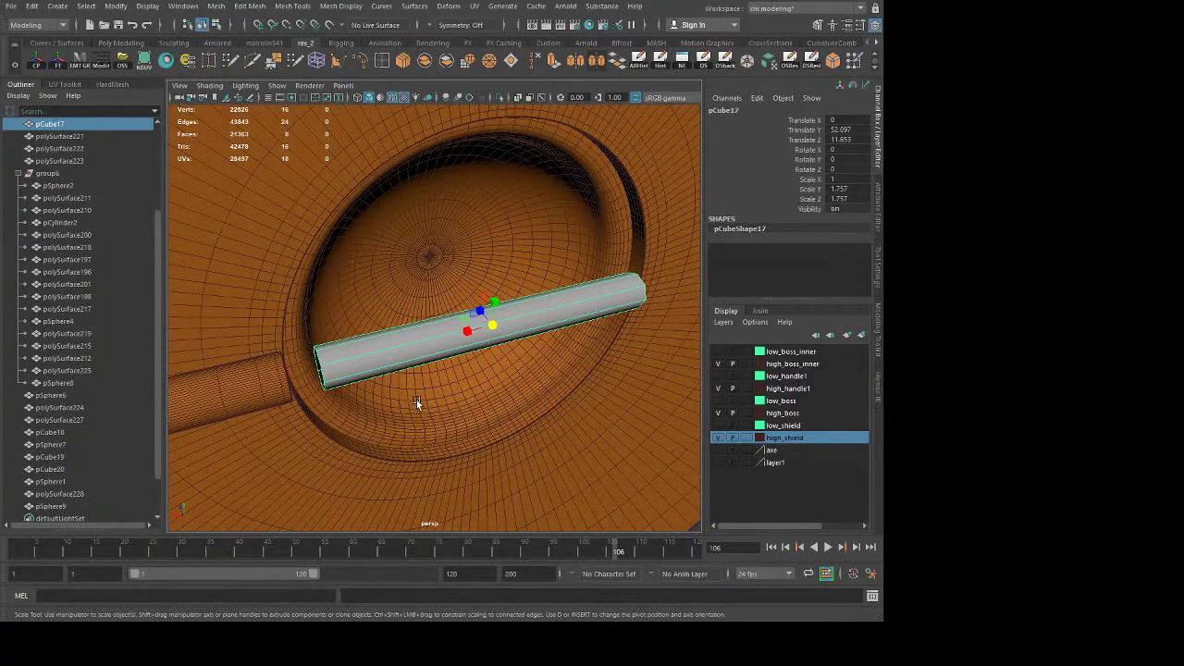
pyautogui.moveTo(460, 331); pyautogui.dragTo(433, 402)
pyautogui.press('q')
pyautogui.moveTo(432, 347)
pyautogui.keyDown('alt'); pyautogui.mouseDown()
pyautogui.moveTo(420, 363)
pyautogui.moveTo(449, 337)
pyautogui.mouseUp(); pyautogui.keyUp('alt')
pyautogui.press('r')
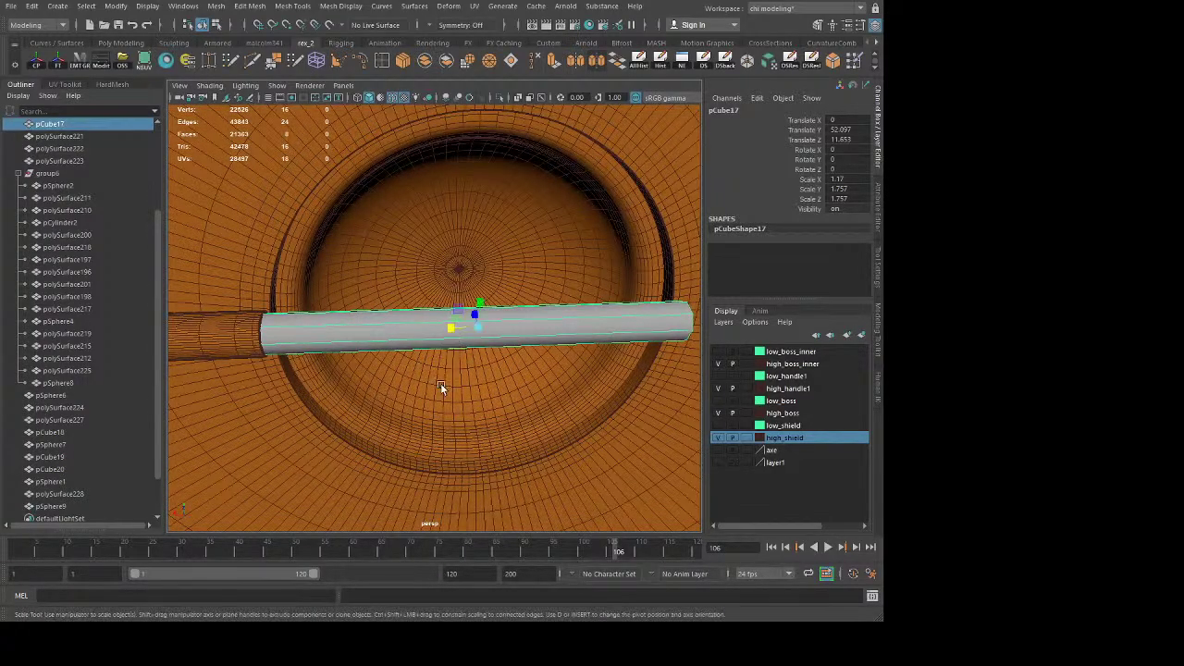
pyautogui.moveTo(440, 383); pyautogui.dragTo(440, 385, button='middle')
pyautogui.press('q')
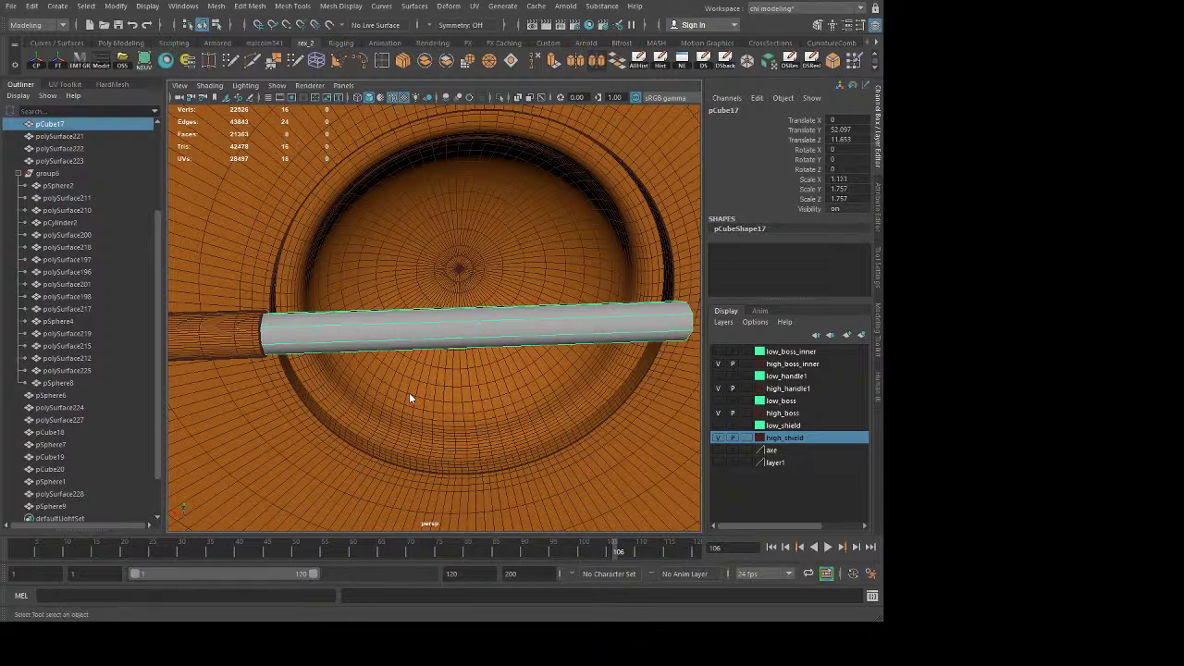
# Step: Switch to the full-size top view and turn off isolate select to show the cylinder with the shield parts
pyautogui.press('space')
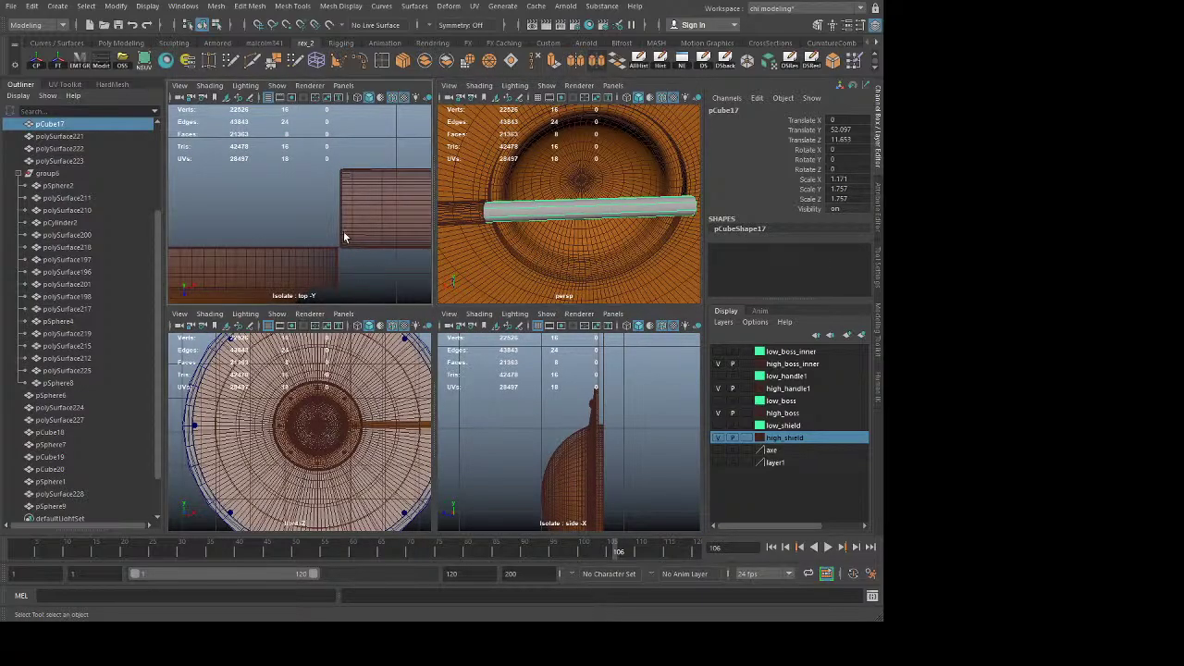
pyautogui.press('space')
pyautogui.click(495, 97)
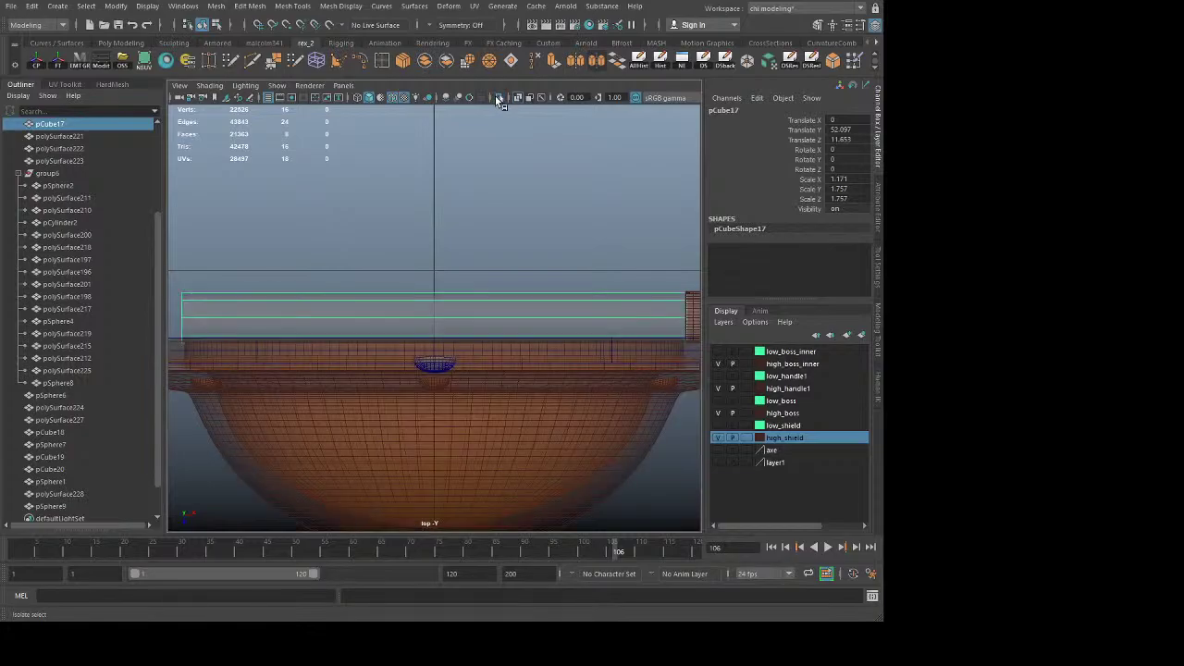
# Step: Try scaling the cylinder along X to 1.184 and undo it
pyautogui.press('r')
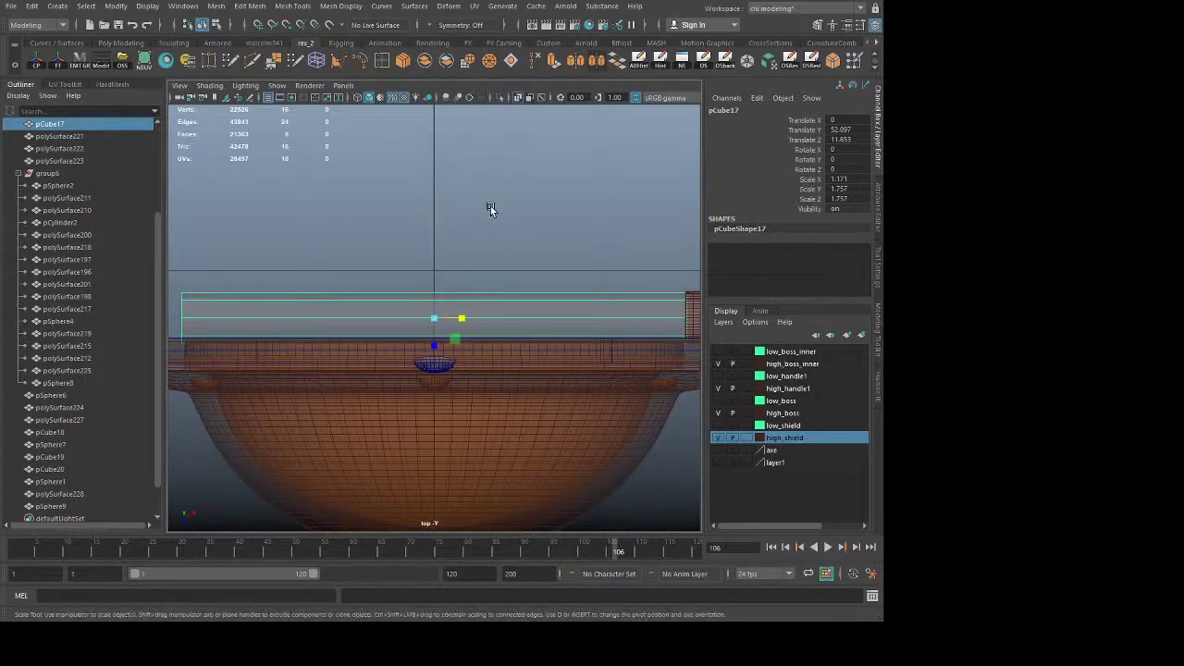
pyautogui.moveTo(591, 176); pyautogui.dragTo(598, 165, button='middle')
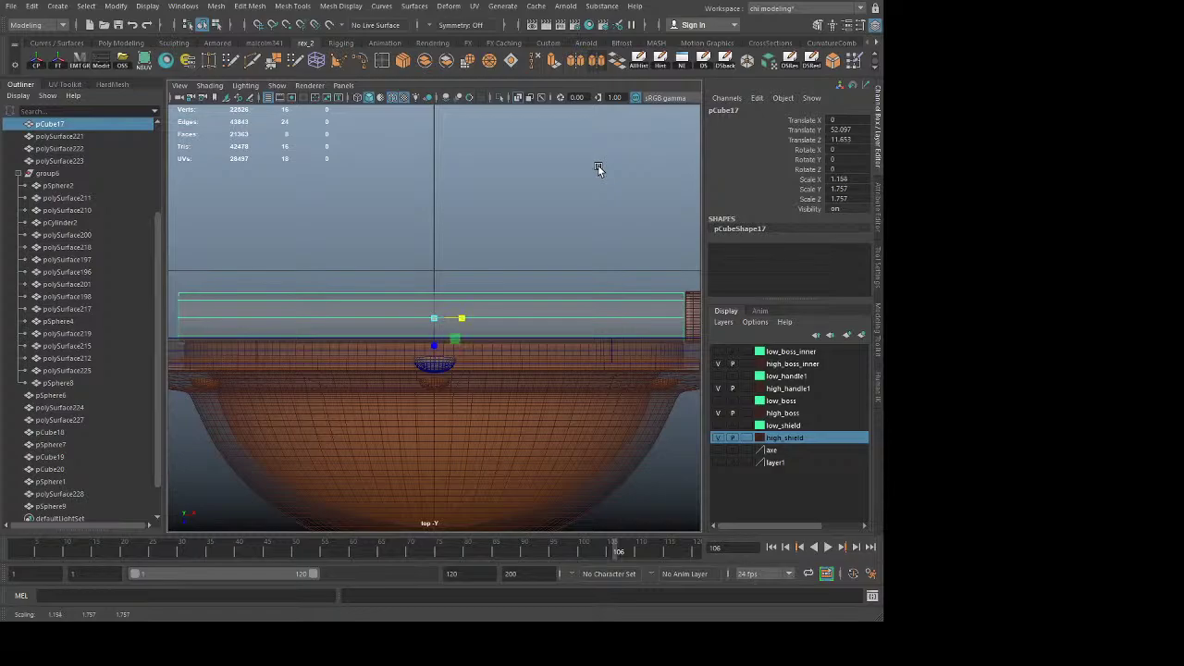
pyautogui.hotkey('ctrl', 'z')
# Step: Examine where the lengthened cylinder meets the adjoining handle in the top view, and return to the perspective view
pyautogui.keyDown('alt'); pyautogui.moveTo(634, 230); pyautogui.dragTo(395, 256, button='middle'); pyautogui.keyUp('alt')
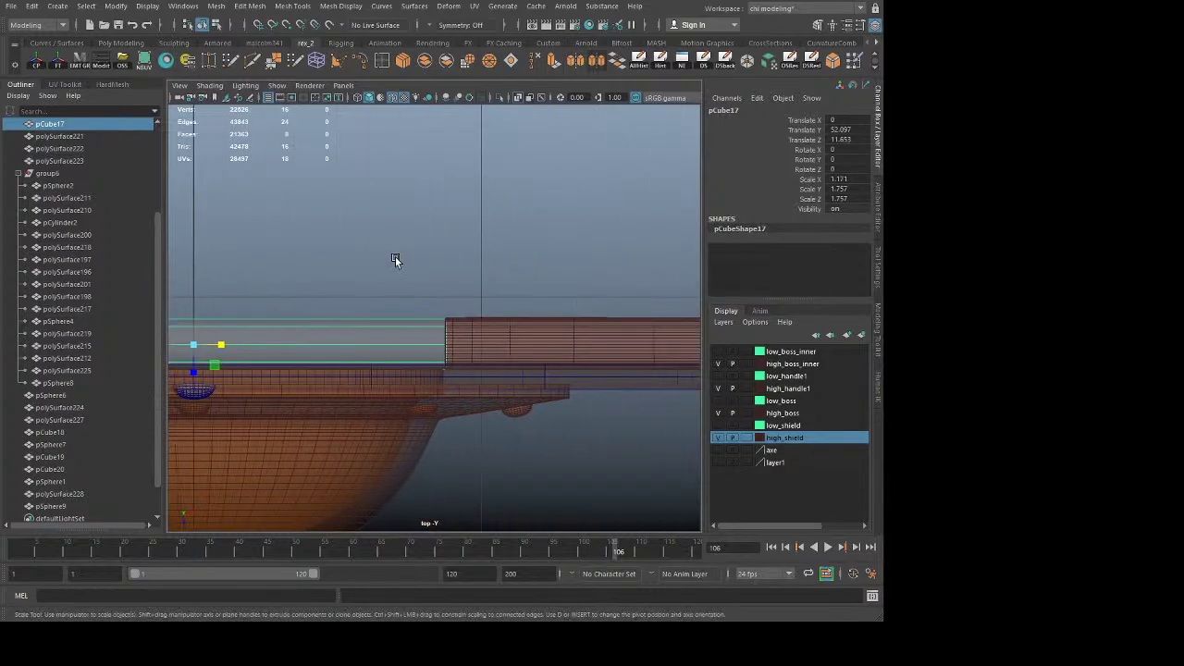
pyautogui.keyDown('alt'); pyautogui.moveTo(395, 256); pyautogui.dragTo(451, 314, button='right'); pyautogui.keyUp('alt')
pyautogui.keyDown('alt'); pyautogui.moveTo(508, 336); pyautogui.dragTo(438, 289, button='middle'); pyautogui.keyUp('alt')
pyautogui.scroll(4, 439, 287)
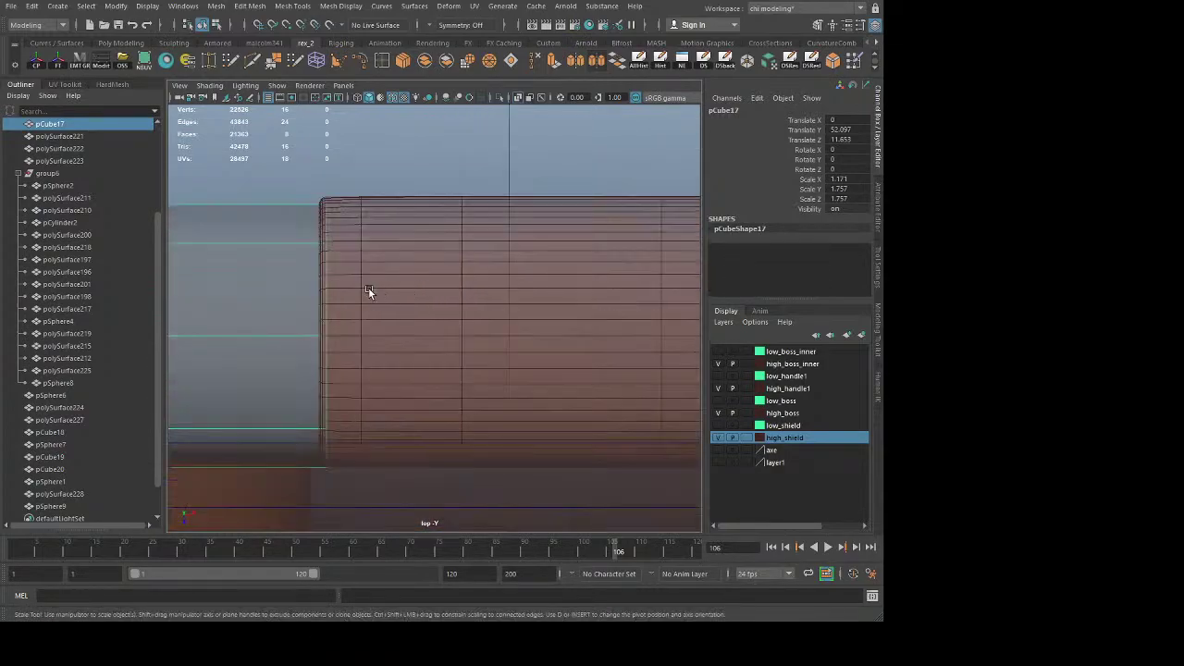
pyautogui.scroll(-5, 366, 287)
pyautogui.keyDown('alt'); pyautogui.moveTo(381, 282); pyautogui.dragTo(479, 302, button='middle'); pyautogui.keyUp('alt')
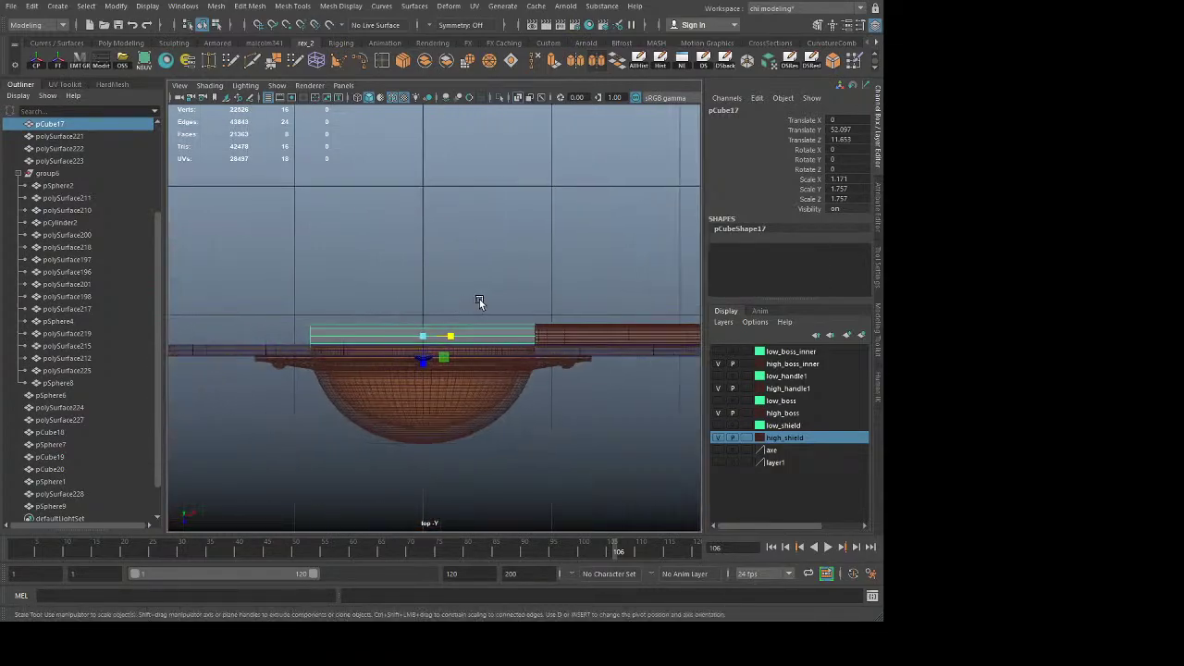
pyautogui.press('q')
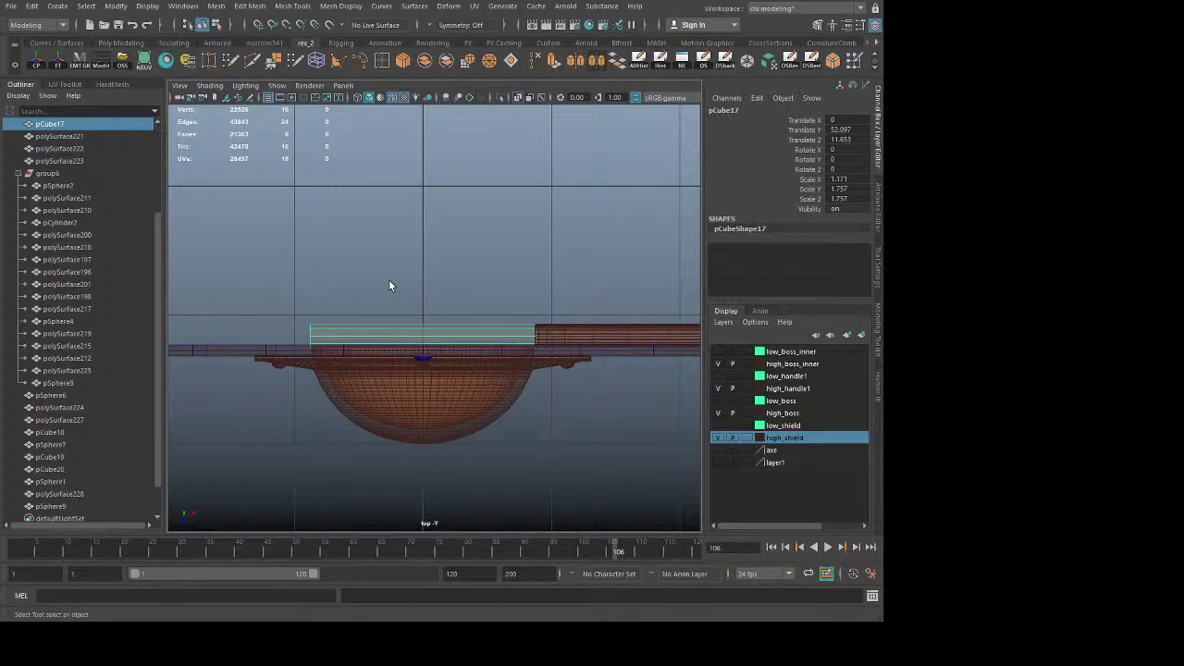
pyautogui.press('space')
pyautogui.press('space')
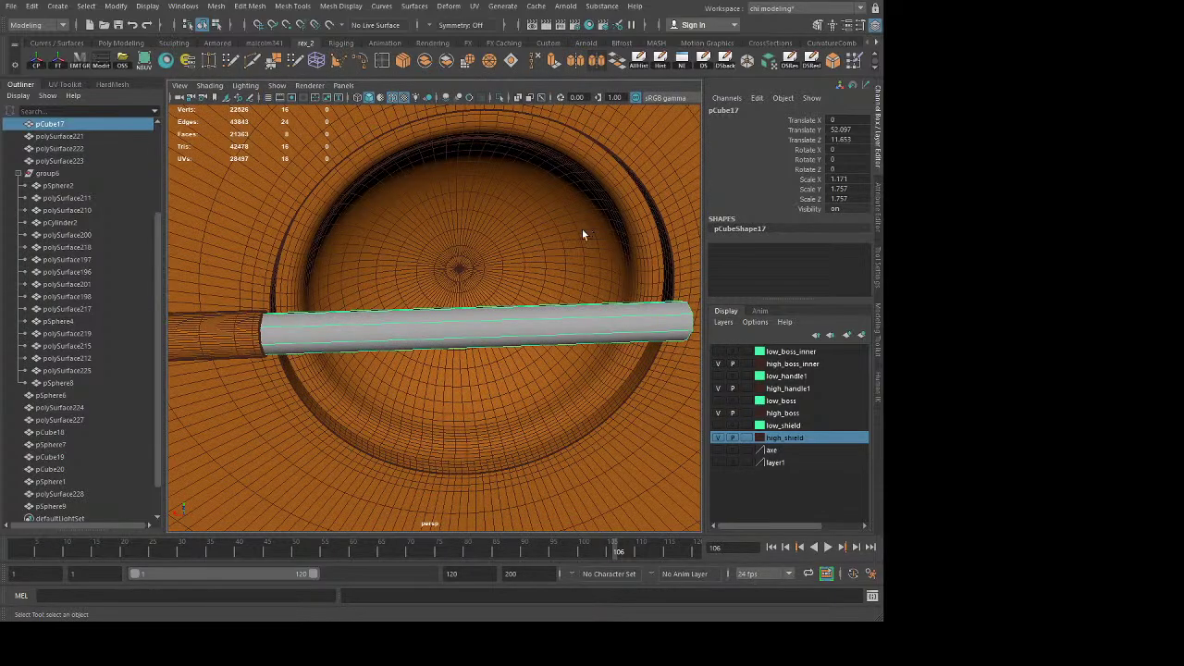
pyautogui.keyDown('alt'); pyautogui.moveTo(582, 228); pyautogui.dragTo(441, 323); pyautogui.keyUp('alt')
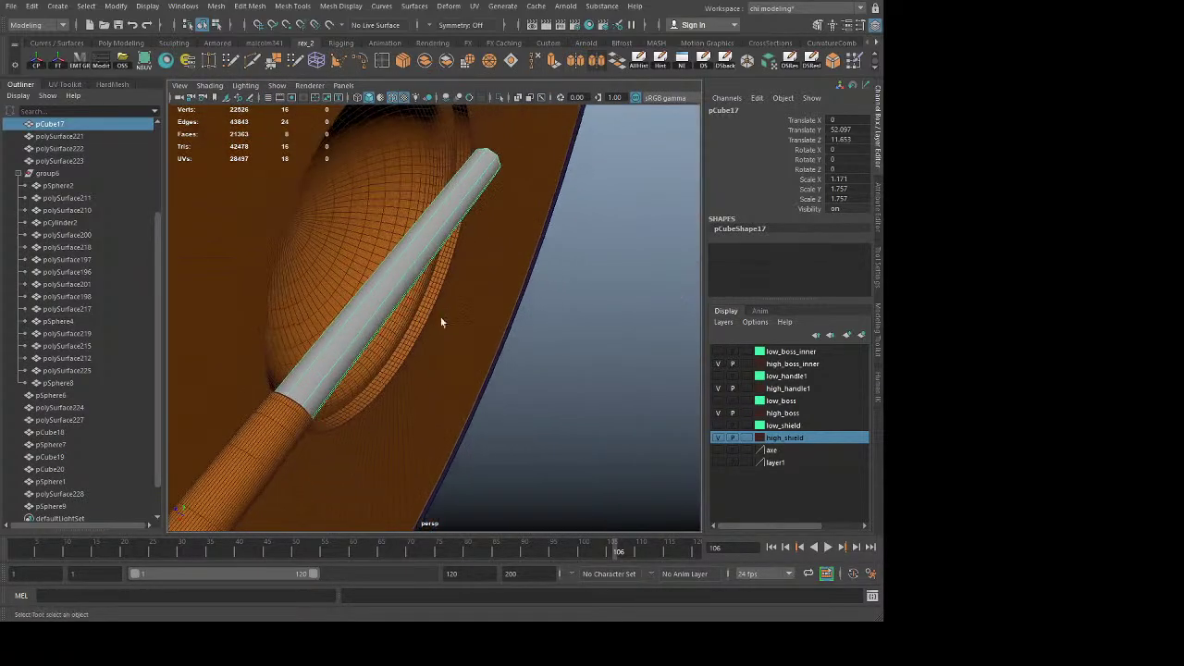
pyautogui.hotkey('ctrl', 'd')
pyautogui.press('w')
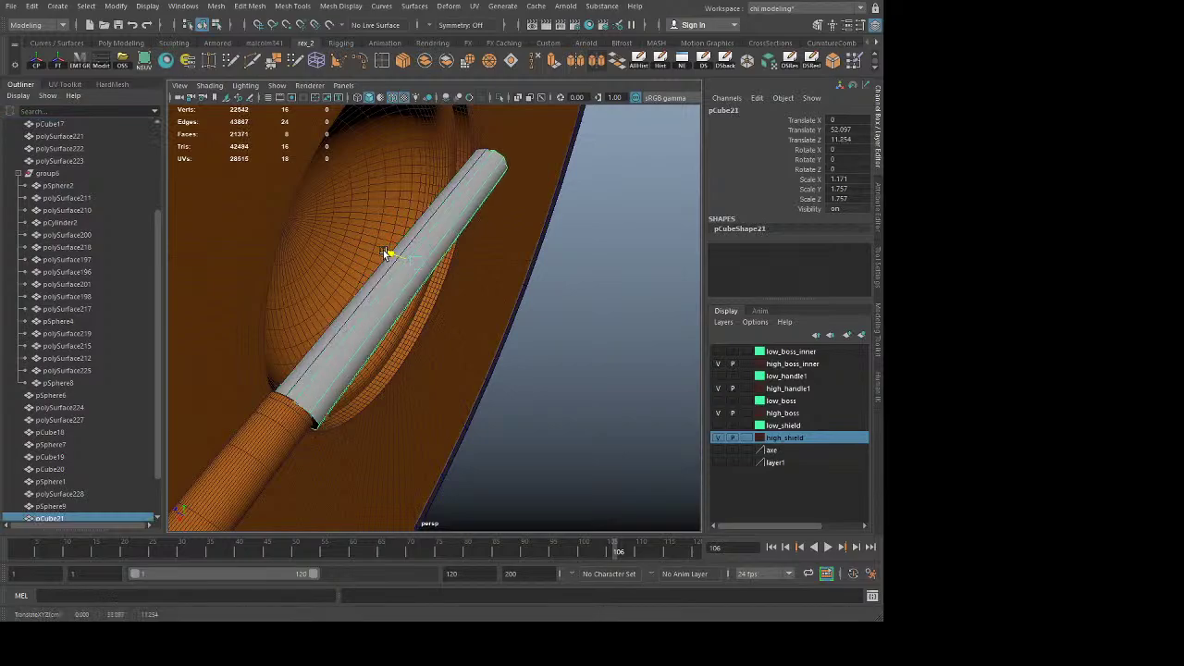
pyautogui.moveTo(383, 250); pyautogui.dragTo(463, 272)
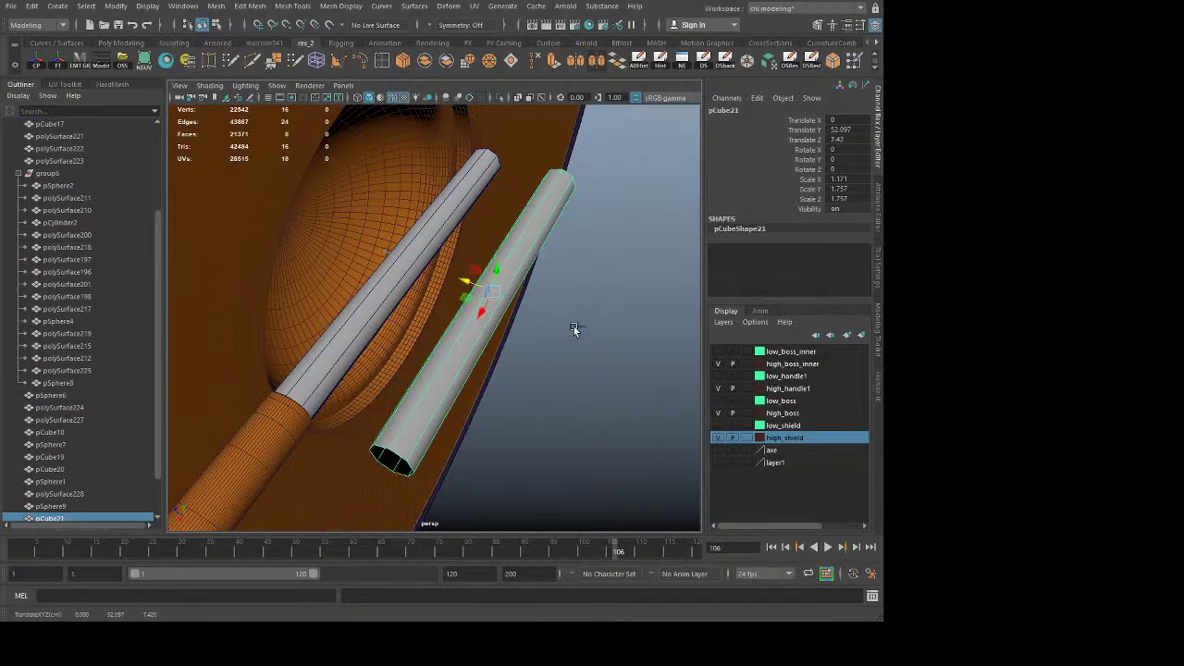
pyautogui.hotkey('ctrl', 'z')
pyautogui.press('q')
pyautogui.hotkey('ctrl', 'z')
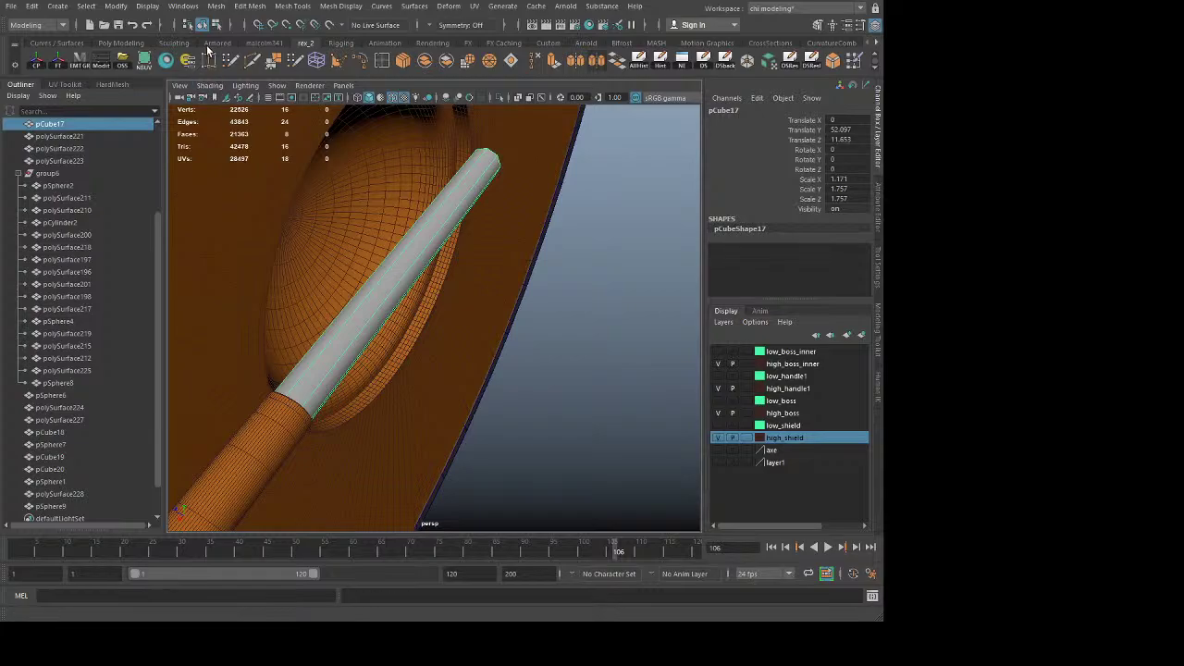
# Step: Freeze the cylinder's transformations, duplicate it, and move the copy out from the shield to about -4.032 along Z
pyautogui.click(56, 62)
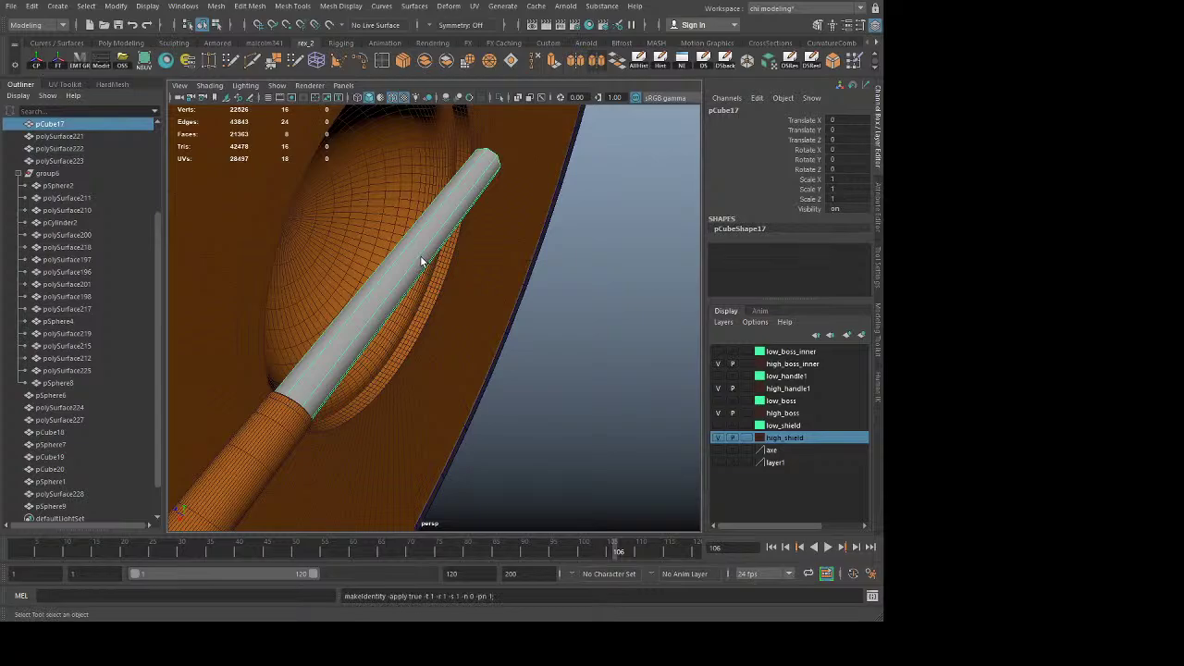
pyautogui.hotkey('ctrl', 'd')
pyautogui.press('w')
pyautogui.moveTo(374, 248); pyautogui.dragTo(449, 278)
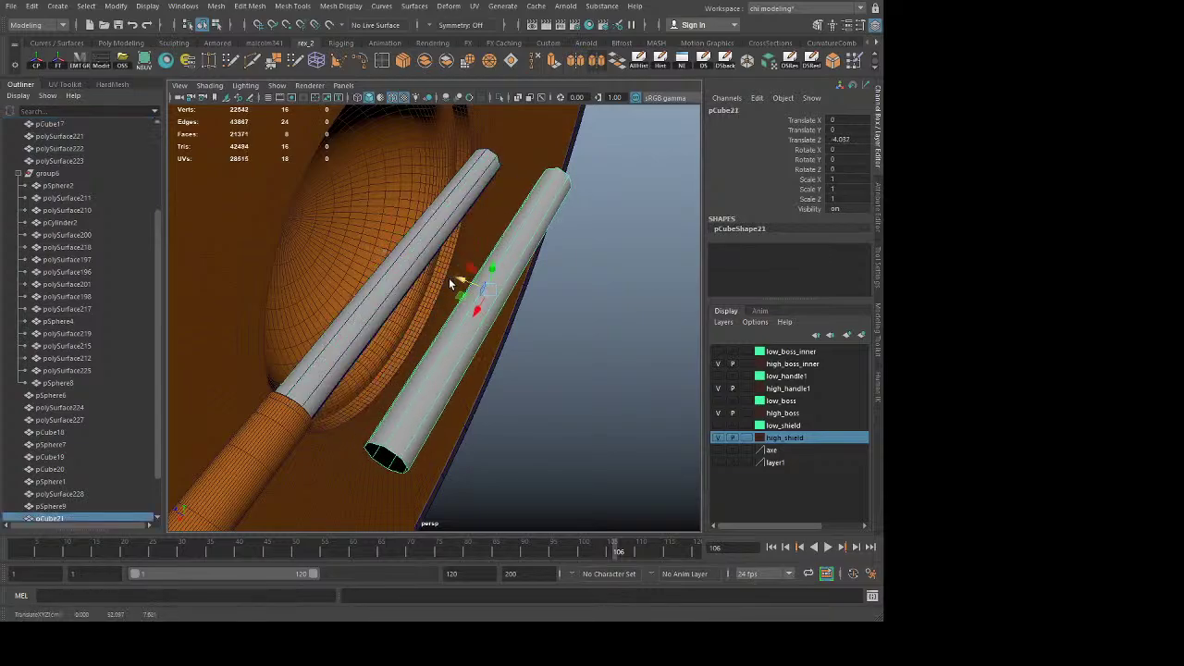
pyautogui.press('q')
# Step: Apply Smooth twice to the original cylinder across the boss opening to make the high-poly version
pyautogui.click(398, 249)
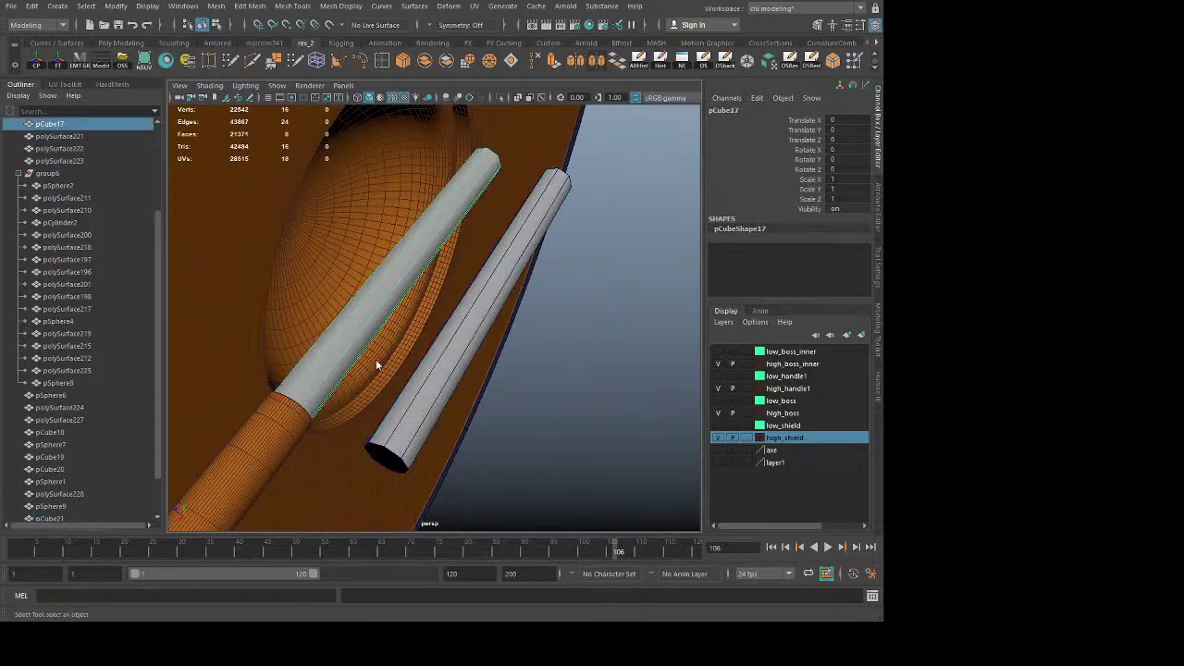
pyautogui.keyDown('shift'); pyautogui.moveTo(376, 359); pyautogui.dragTo(375, 327, button='right'); pyautogui.keyUp('shift')
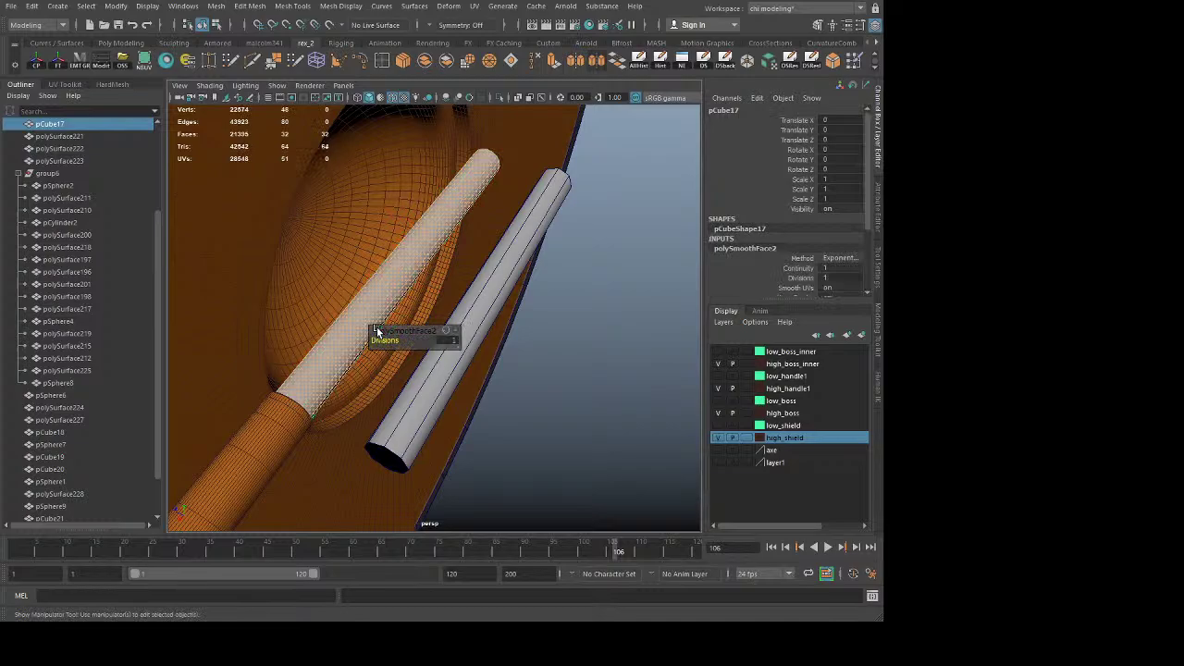
pyautogui.click(547, 390)
pyautogui.click(416, 264)
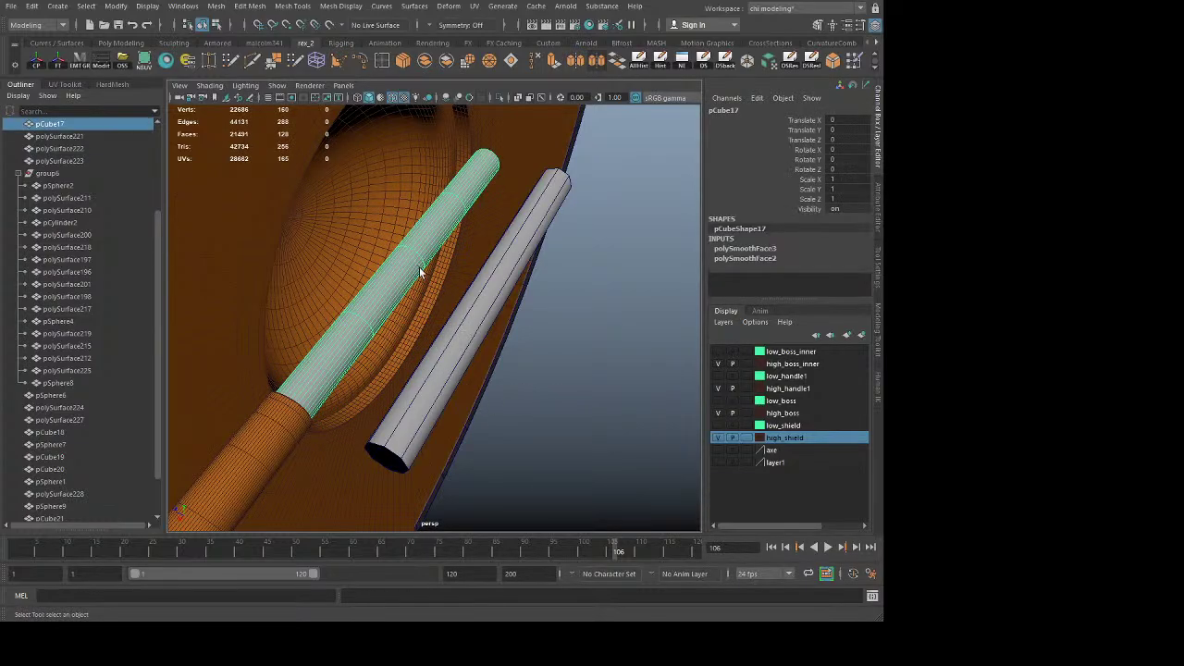
# Step: Snap the low-poly cylinder copy back along Z onto the smoothed cylinder in the top view, at Translate Z 0
pyautogui.click(494, 304)
pyautogui.press('w')
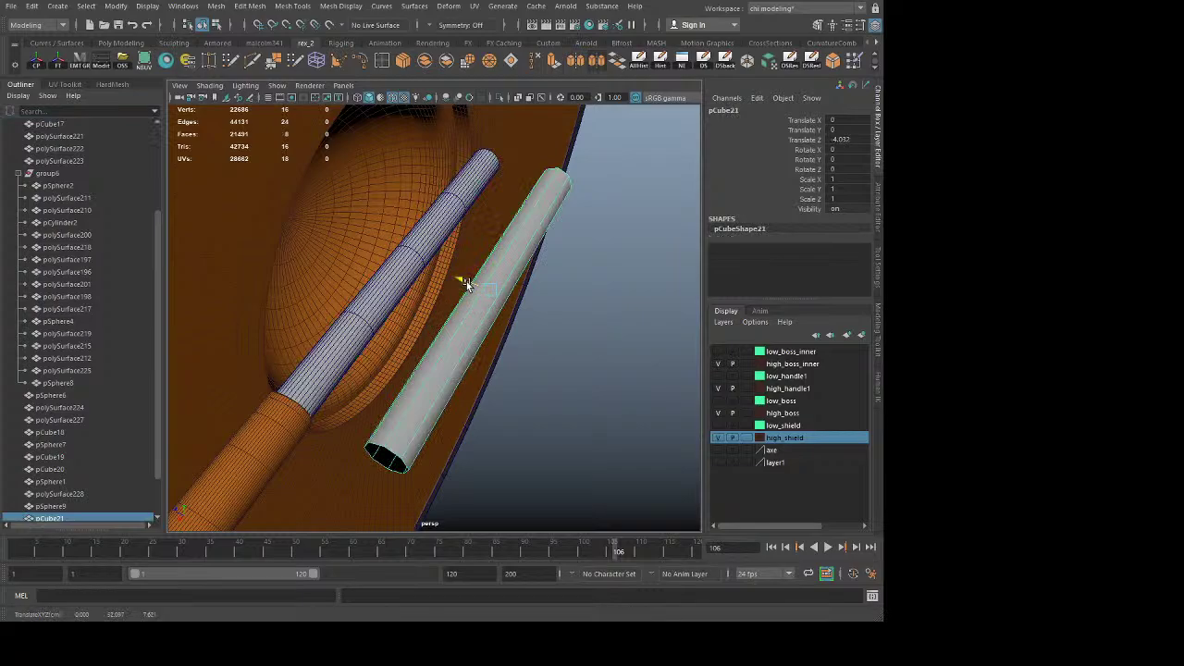
pyautogui.press('q')
pyautogui.press('w')
pyautogui.press('q')
pyautogui.moveTo(431, 352)
pyautogui.keyDown('alt'); pyautogui.mouseDown()
pyautogui.moveTo(423, 360)
pyautogui.moveTo(446, 348)
pyautogui.mouseUp(); pyautogui.keyUp('alt')
pyautogui.press('w')
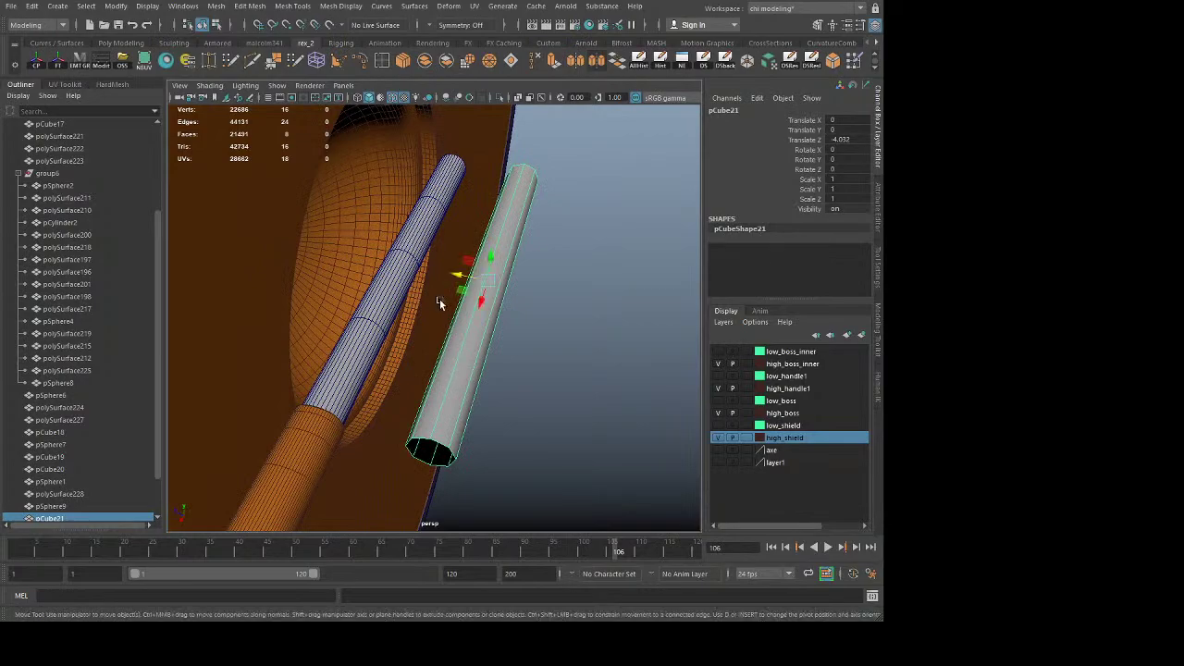
pyautogui.press('space')
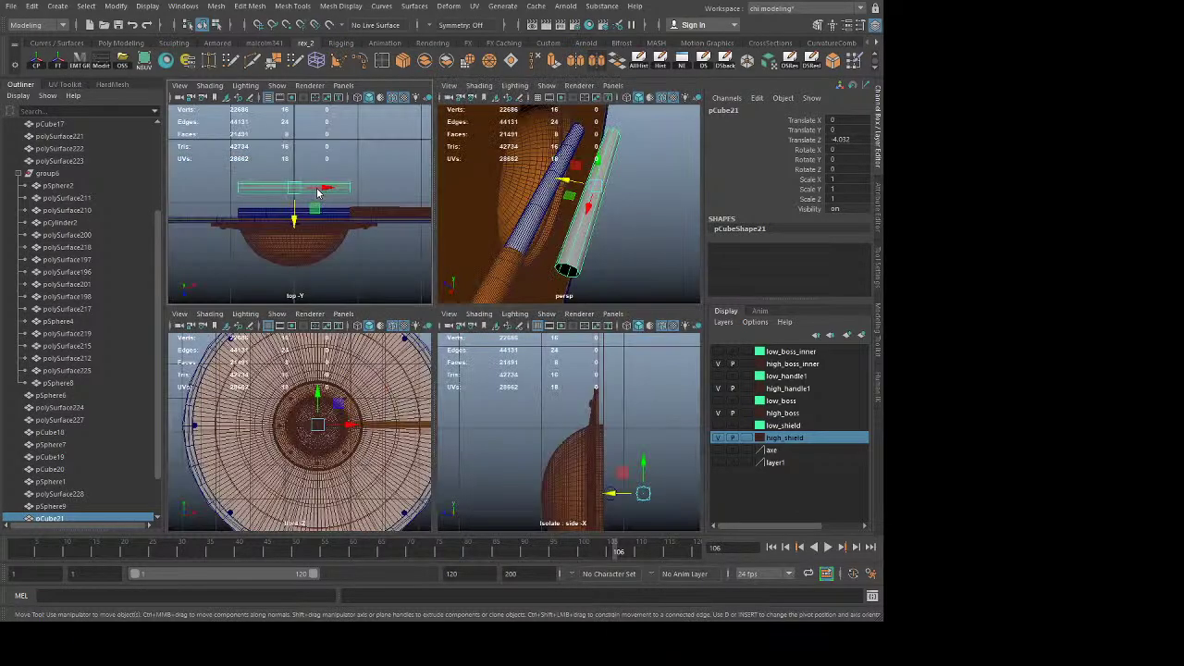
pyautogui.press('space')
pyautogui.scroll(5, 434, 352)
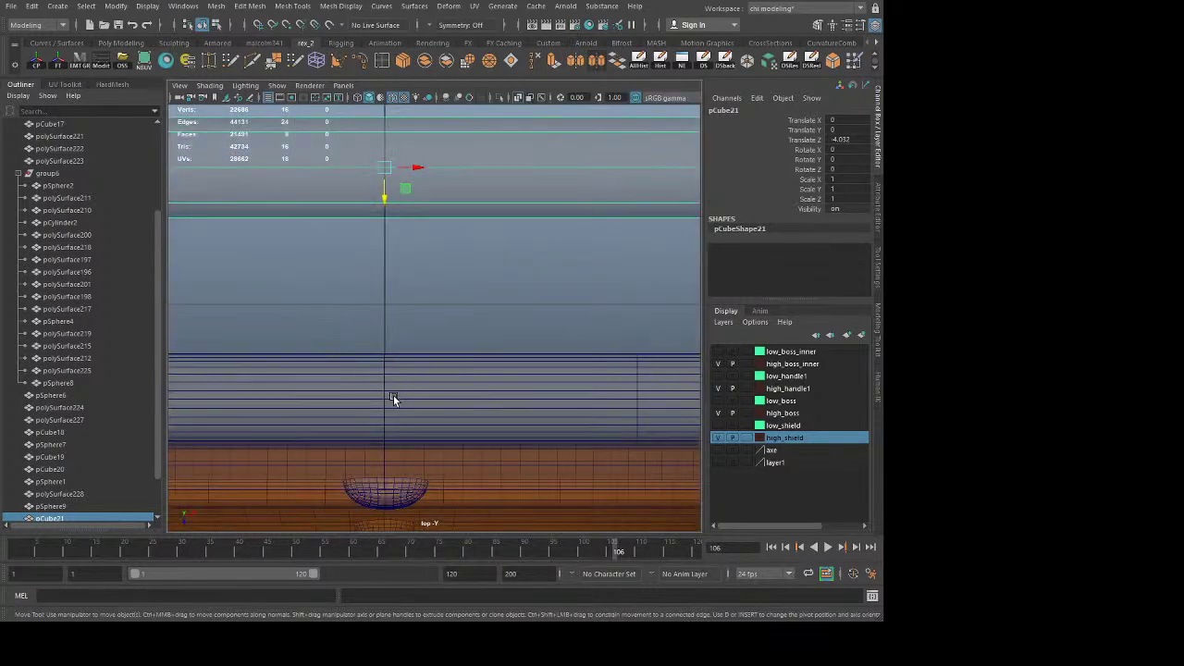
pyautogui.press('x')
pyautogui.middleClick(391, 399)
pyautogui.press('q')
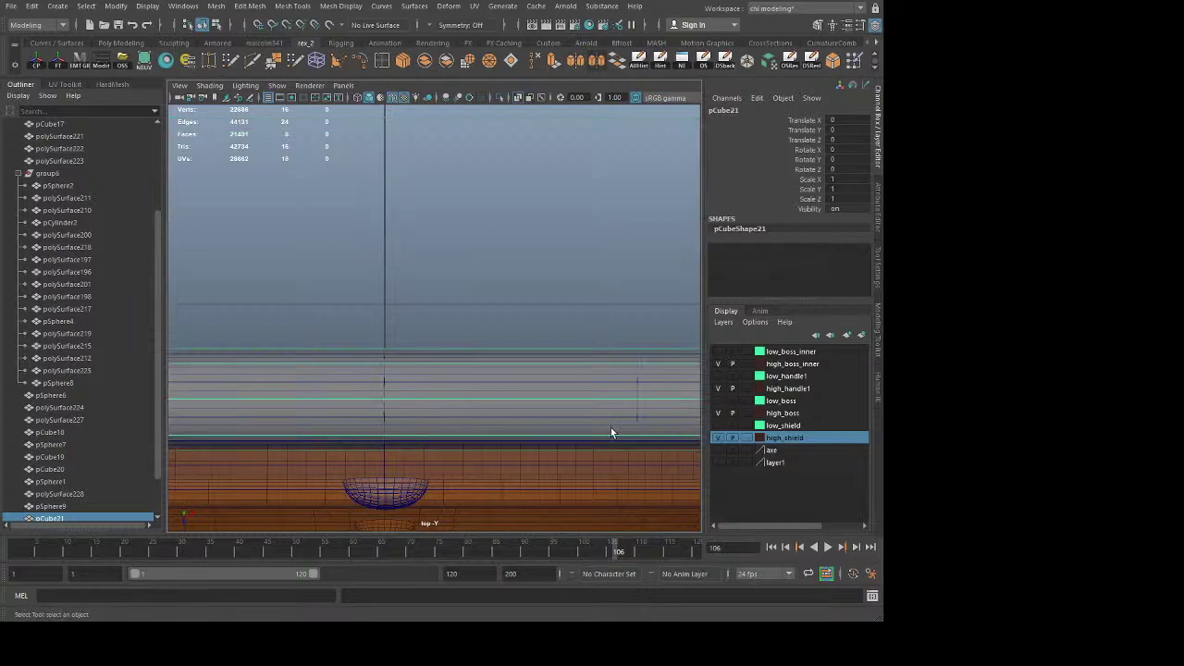
# Step: Examine how the overlapping low-poly and high-poly cylinders align with the handle and boss in the top and perspective views
pyautogui.keyDown('alt'); pyautogui.moveTo(610, 429); pyautogui.dragTo(656, 381, button='middle'); pyautogui.keyUp('alt')
pyautogui.keyDown('alt'); pyautogui.moveTo(383, 388); pyautogui.dragTo(306, 418, button='middle'); pyautogui.keyUp('alt')
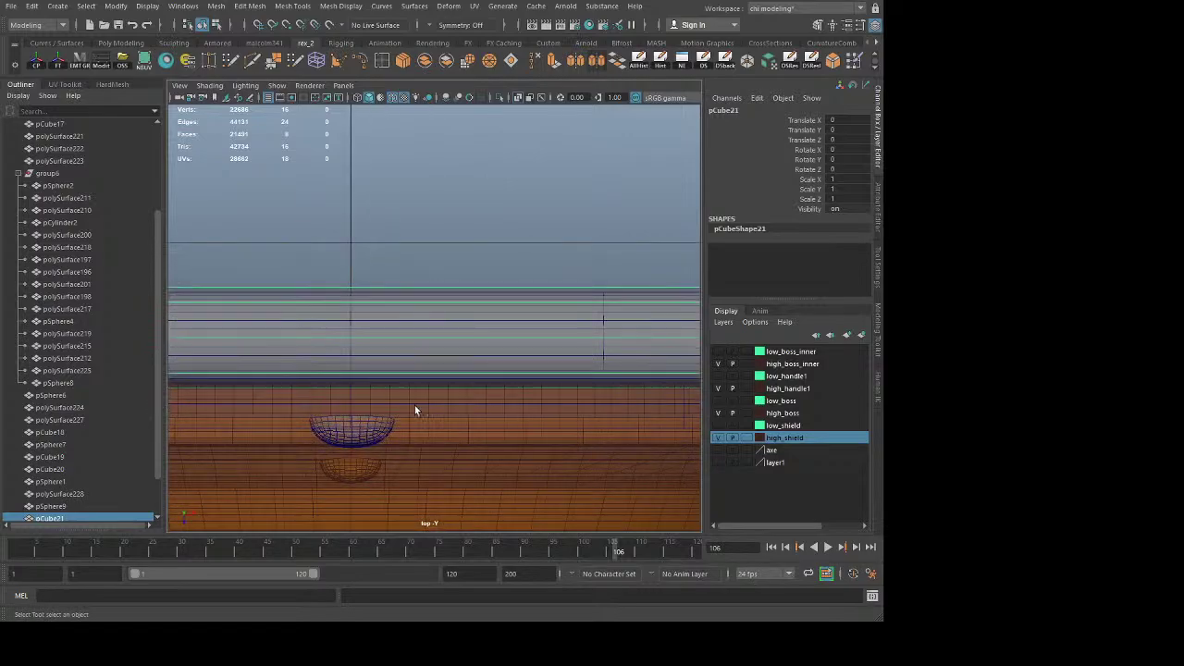
pyautogui.keyDown('alt'); pyautogui.moveTo(414, 409); pyautogui.dragTo(236, 407, button='middle'); pyautogui.keyUp('alt')
pyautogui.press('space')
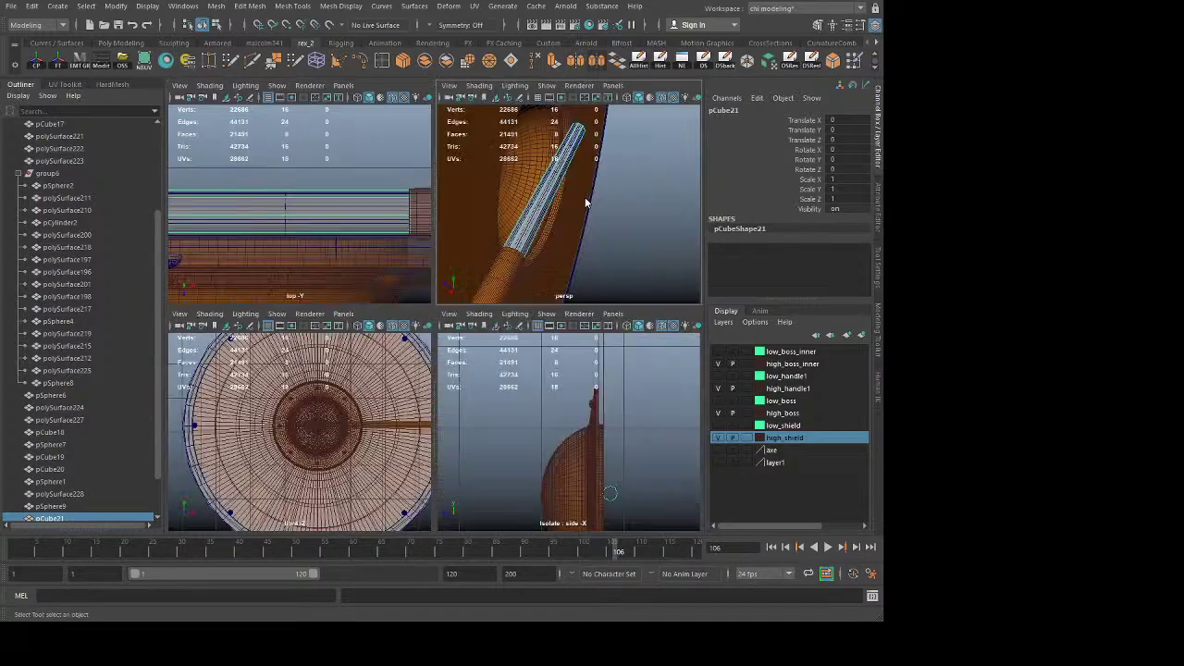
pyautogui.press('space')
pyautogui.press('r')
pyautogui.press('q')
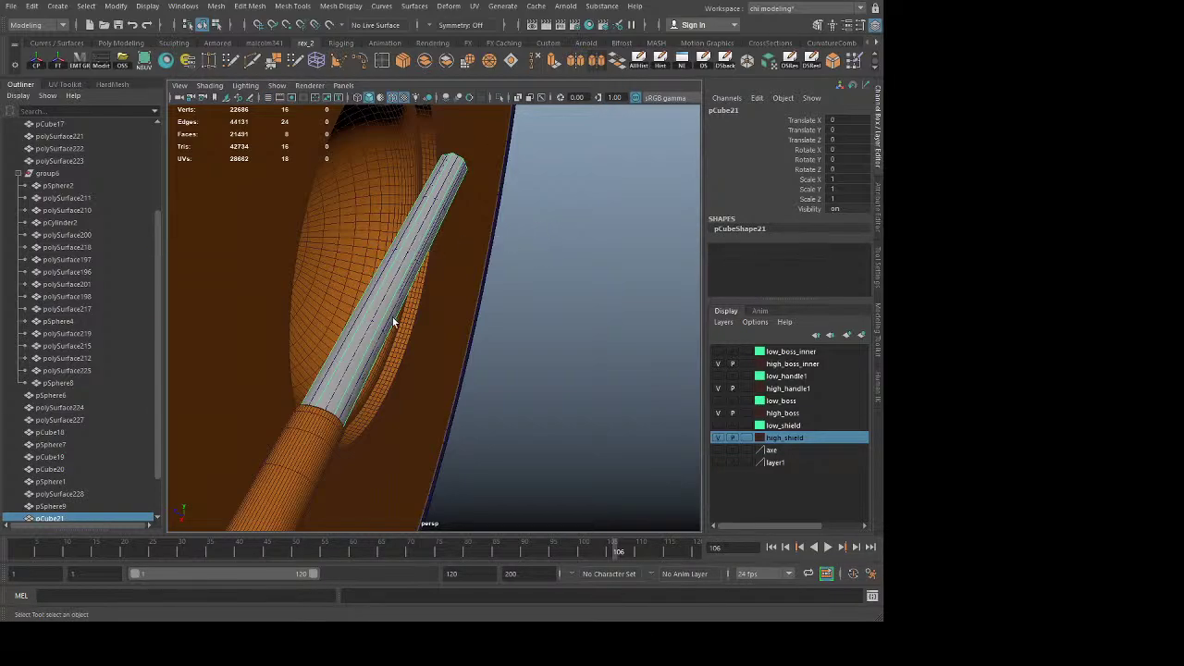
pyautogui.press('f')
pyautogui.keyDown('alt'); pyautogui.moveTo(398, 320); pyautogui.dragTo(613, 415, button='right'); pyautogui.keyUp('alt')
pyautogui.keyDown('alt'); pyautogui.moveTo(614, 415); pyautogui.dragTo(548, 368); pyautogui.keyUp('alt')
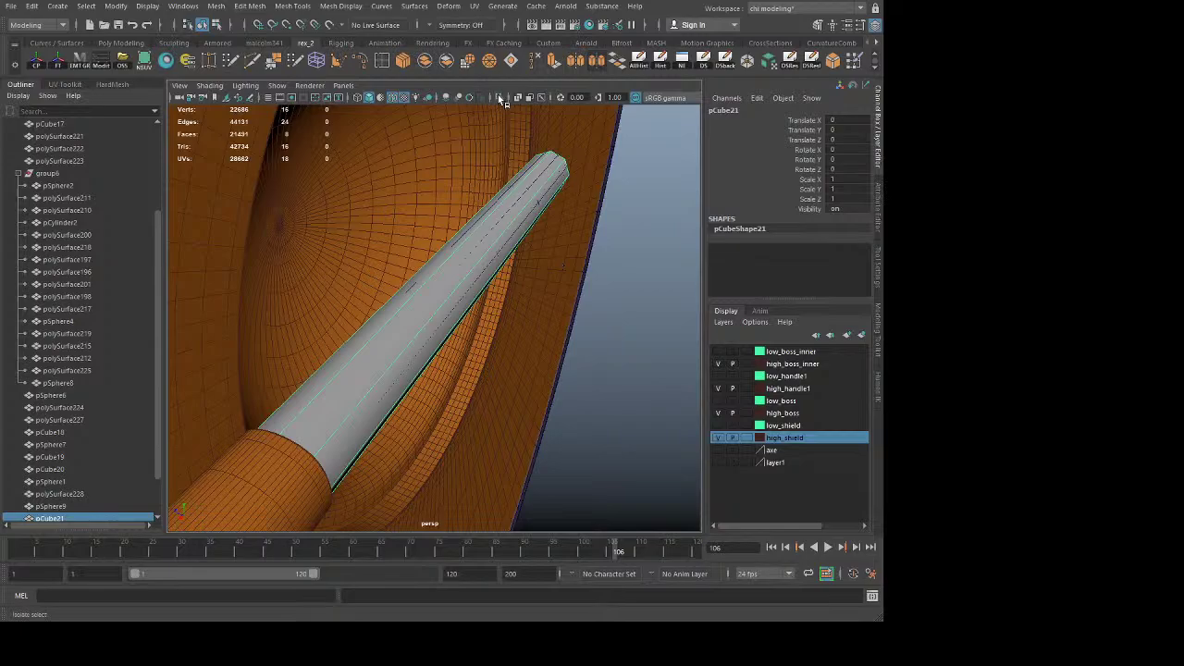
pyautogui.click(614, 384)
pyautogui.scroll(-8, 606, 391)
pyautogui.keyDown('alt'); pyautogui.moveTo(607, 390); pyautogui.dragTo(624, 423); pyautogui.keyUp('alt')
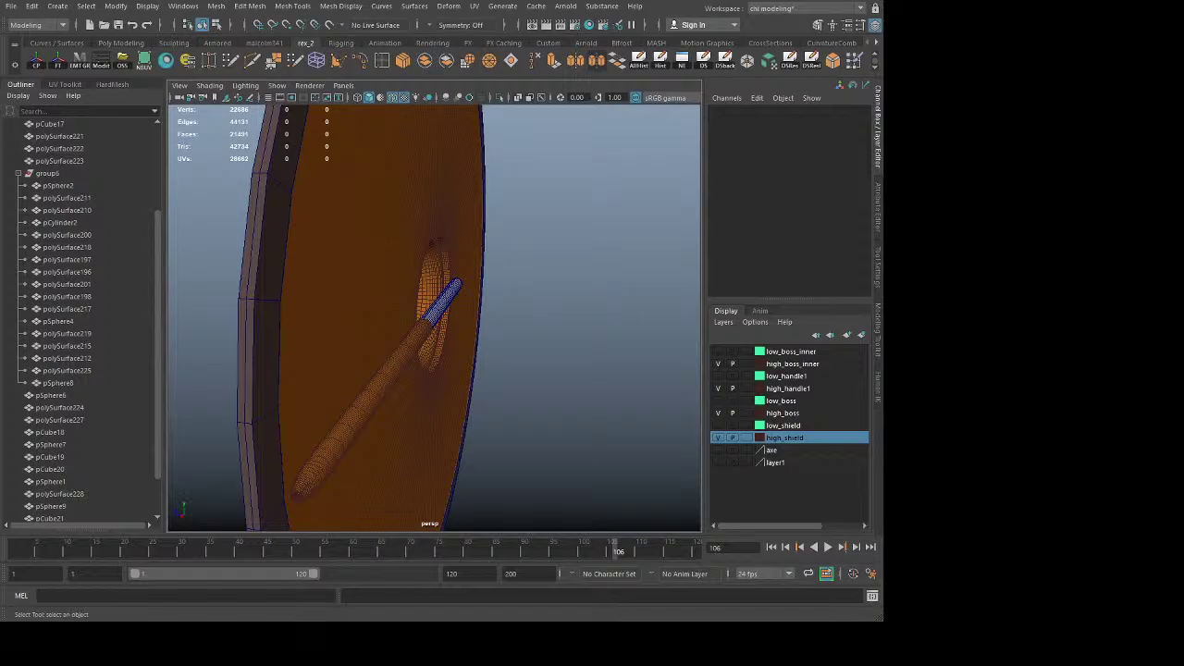
pyautogui.keyDown('alt'); pyautogui.moveTo(532, 354); pyautogui.dragTo(439, 333); pyautogui.keyUp('alt')
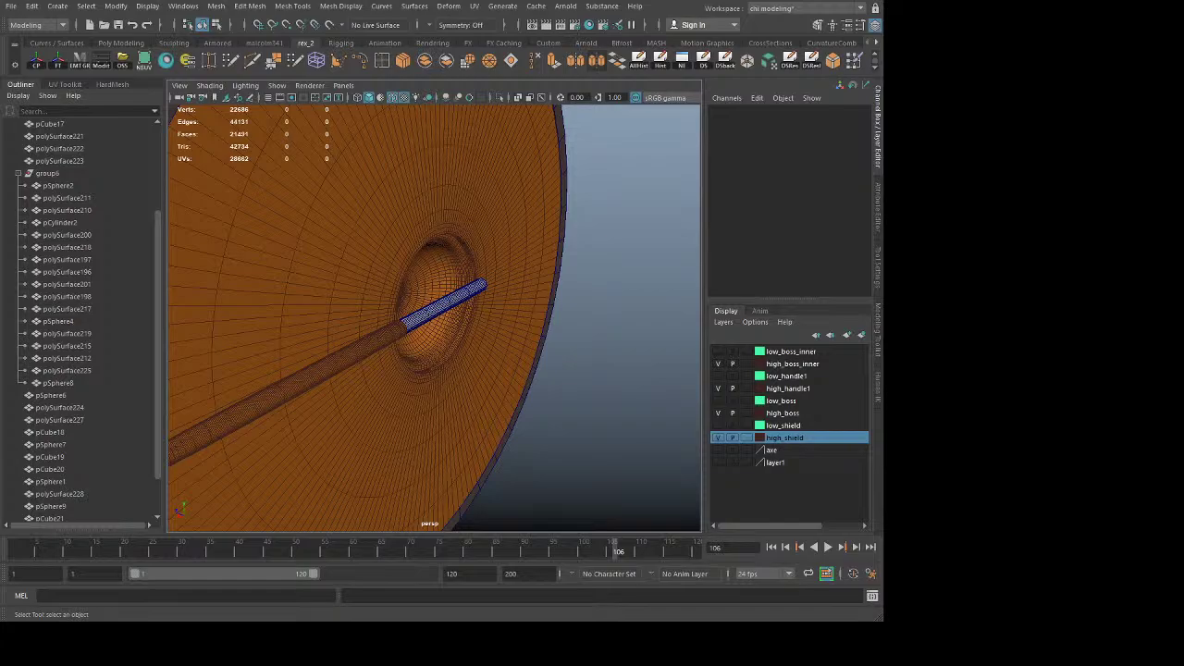
# Step: Assign a new green Lambert material to the low-poly middle handle cylinder
pyautogui.click(444, 317)
pyautogui.press('f')
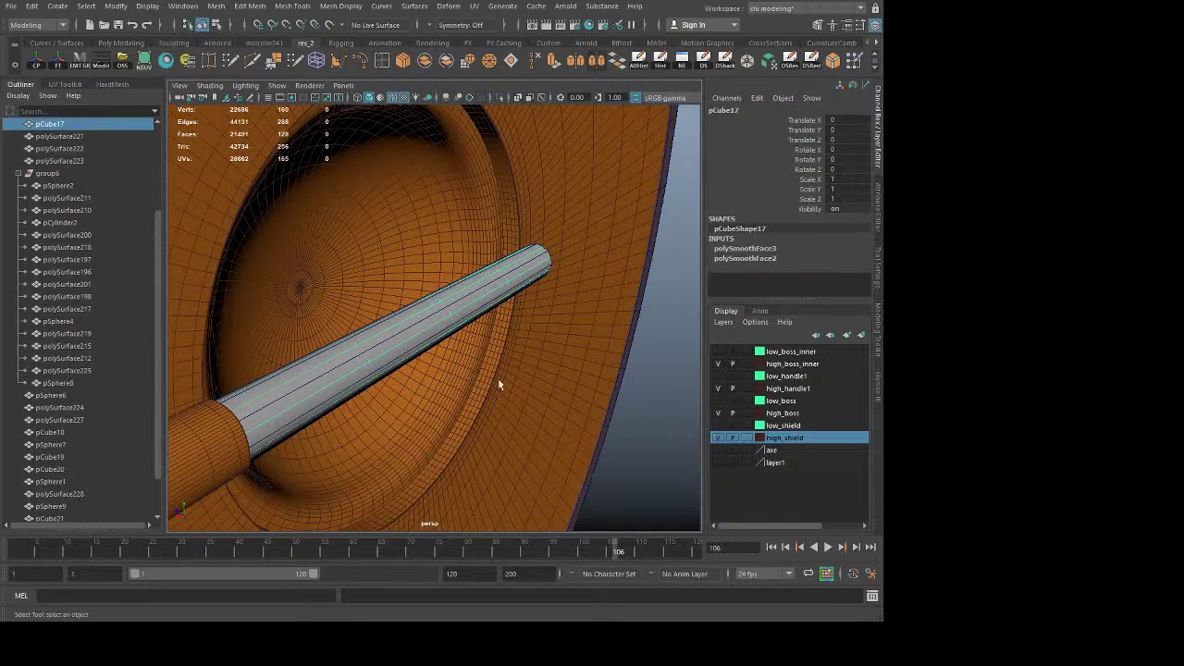
pyautogui.click(436, 329)
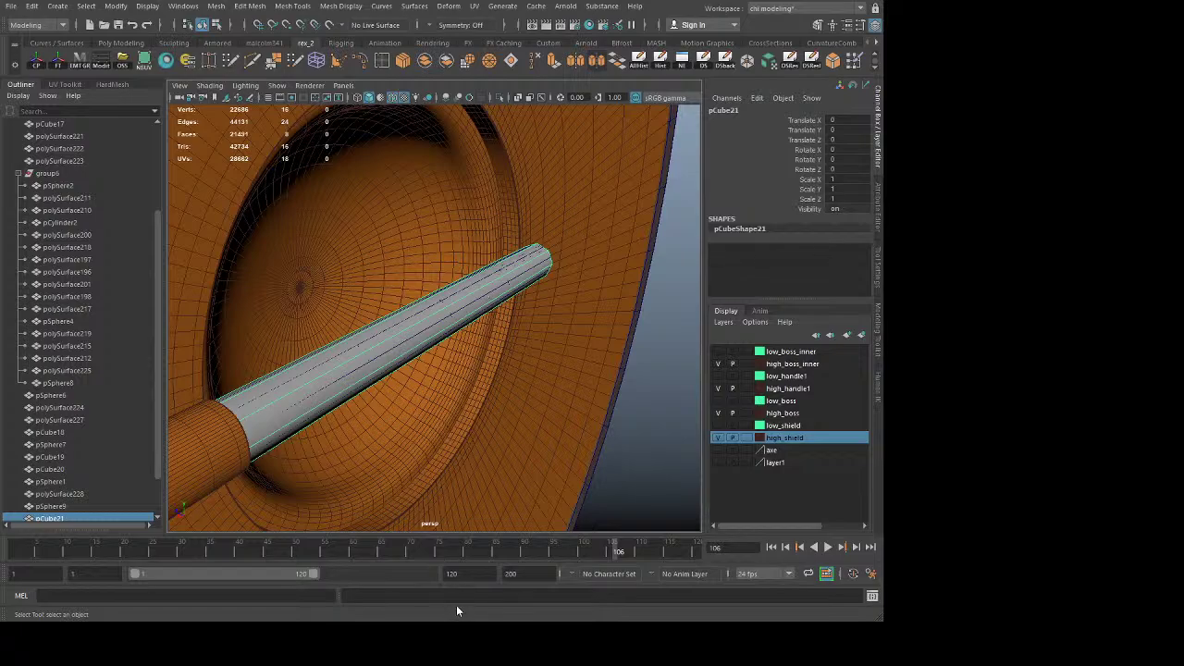
pyautogui.rightClick(388, 326)
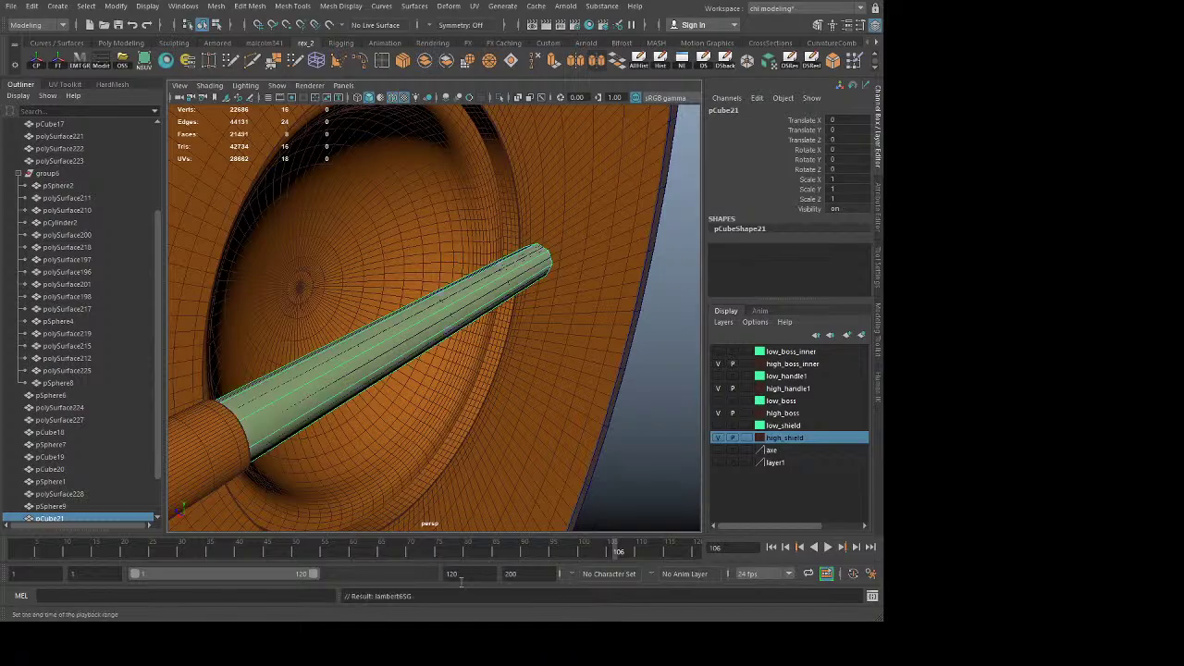
# Step: Create a display layer from the low-poly cylinder and name it Low_handle_mid
pyautogui.click(861, 335)
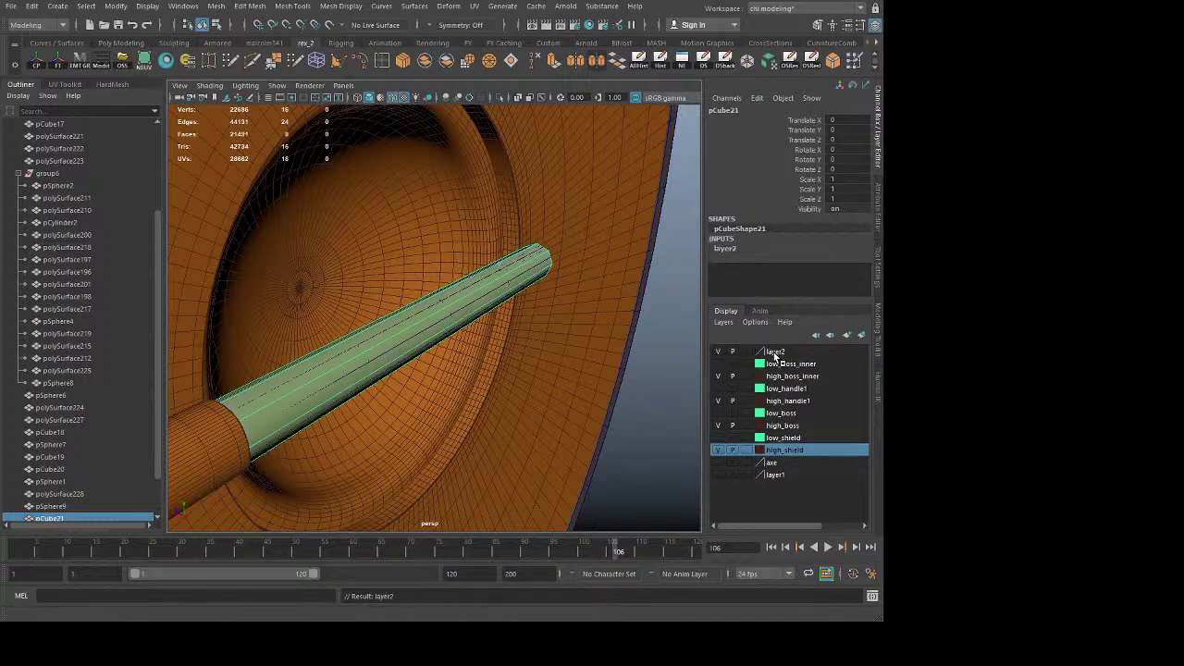
pyautogui.click(775, 353)
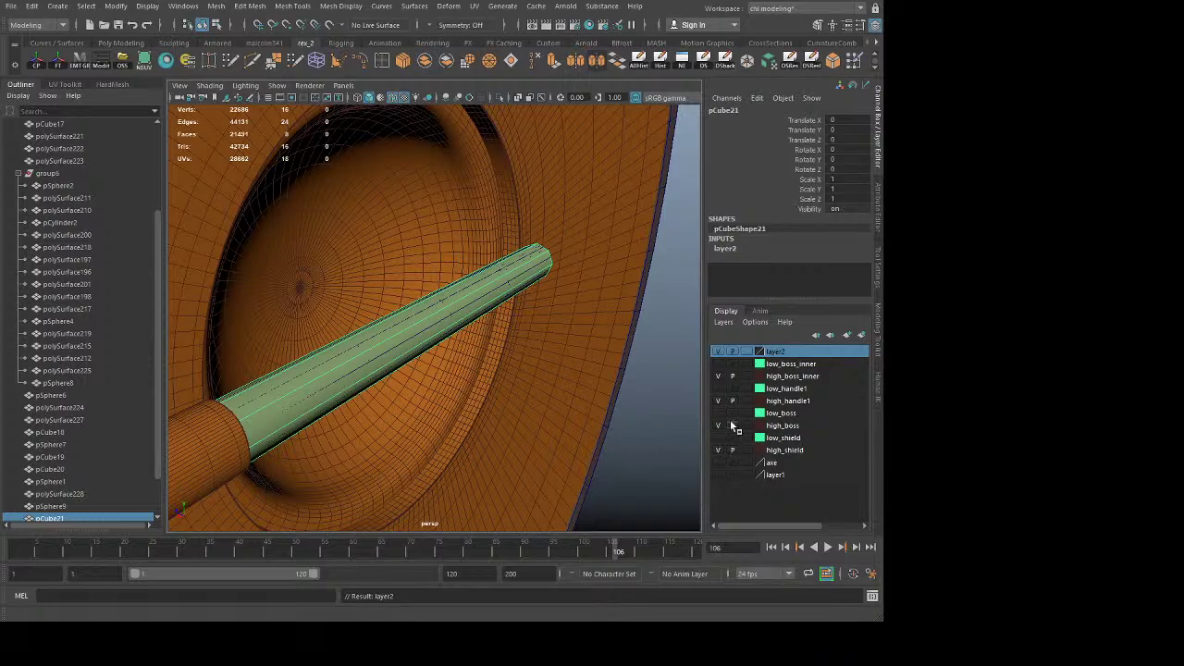
pyautogui.click(440, 323)
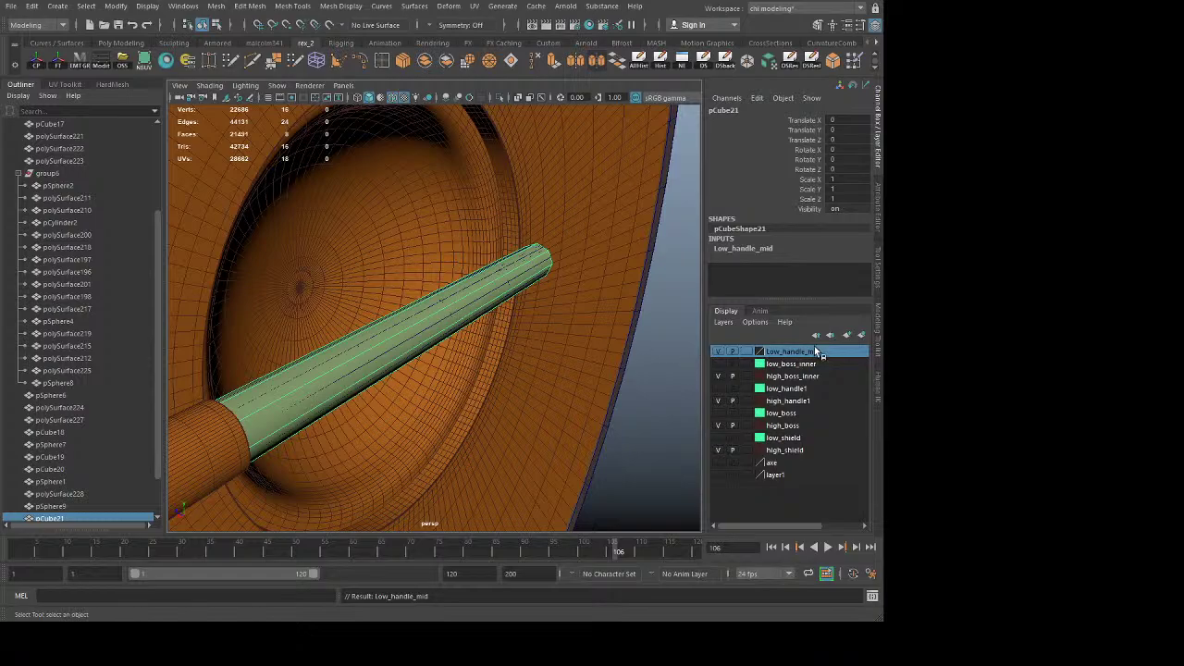
# Step: Hide the Low_handle_mid layer and put the smoothed cylinder in a new dark brown display layer named high_handle_mid
pyautogui.click(719, 353)
pyautogui.click(419, 311)
pyautogui.click(862, 336)
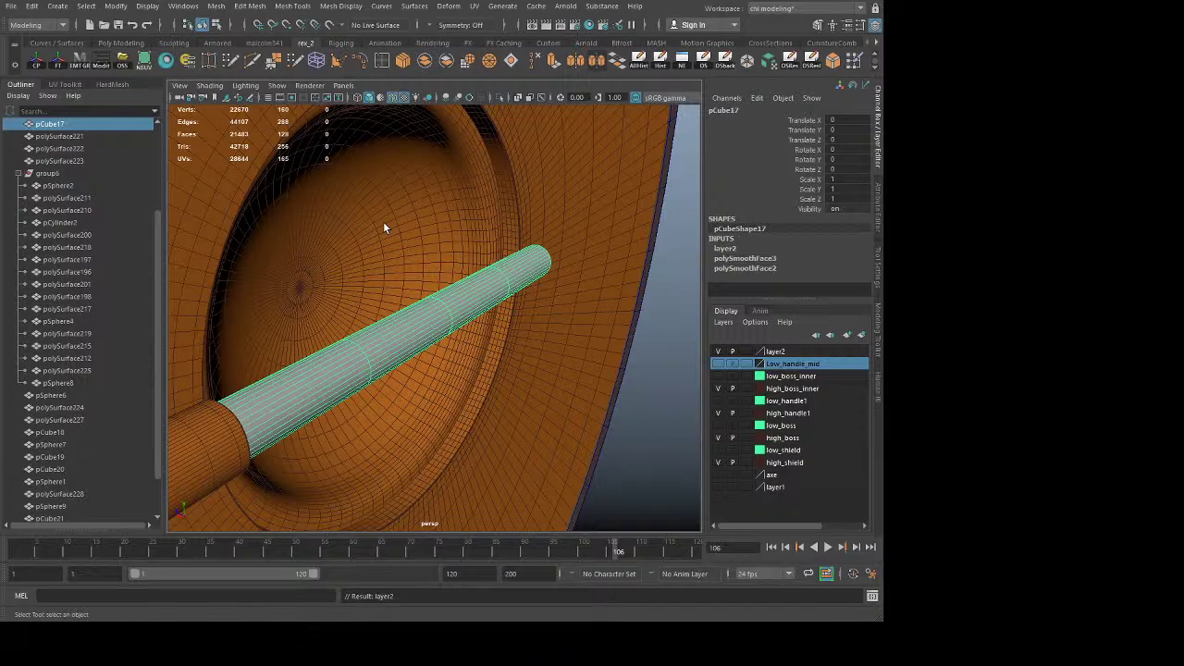
pyautogui.click(443, 328)
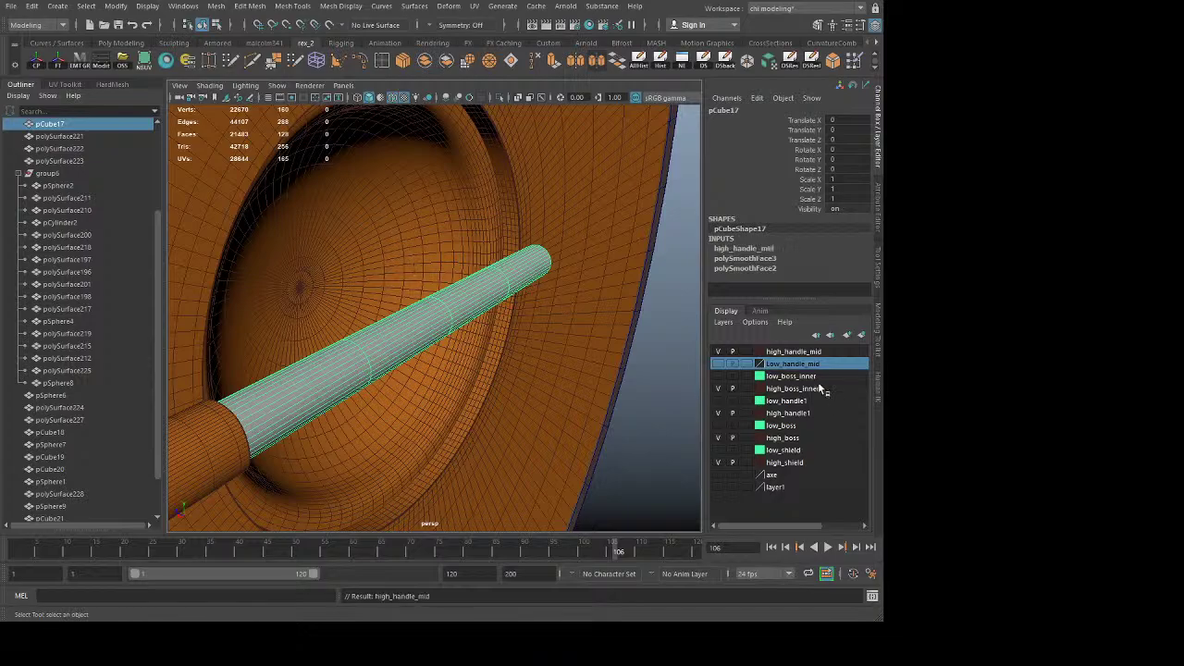
pyautogui.click(746, 363)
pyautogui.click(477, 323)
pyautogui.hotkey('ctrl', 'z')
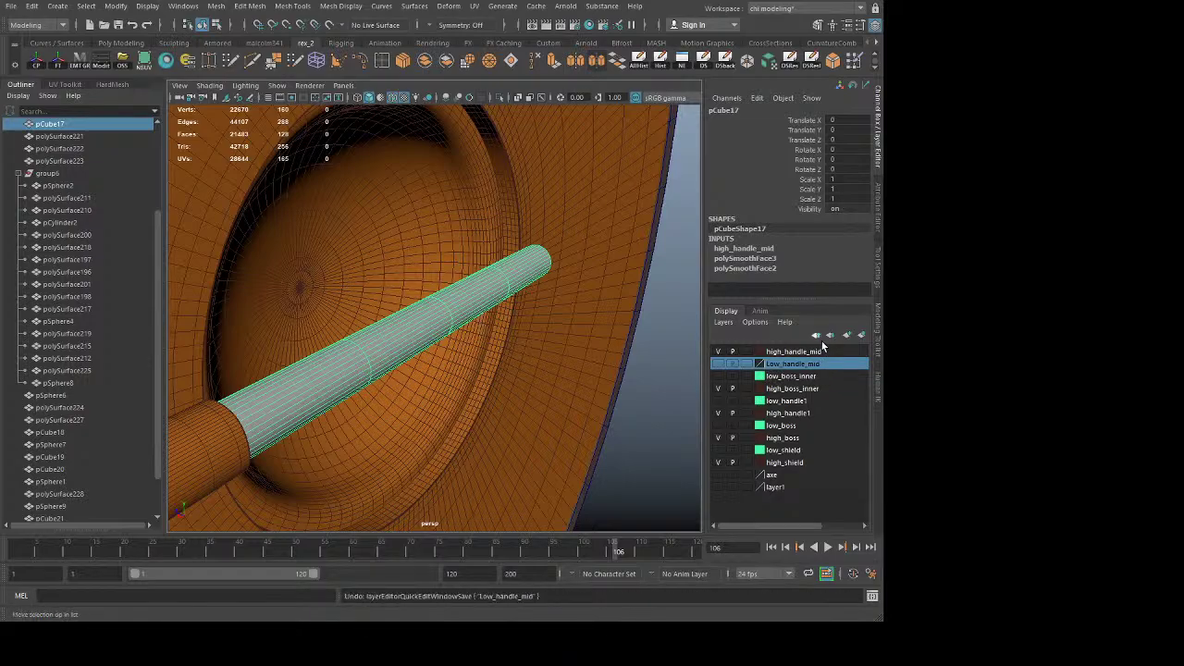
# Step: Move the Low_handle_mid layer above high_handle_mid in the layer order
pyautogui.click(817, 336)
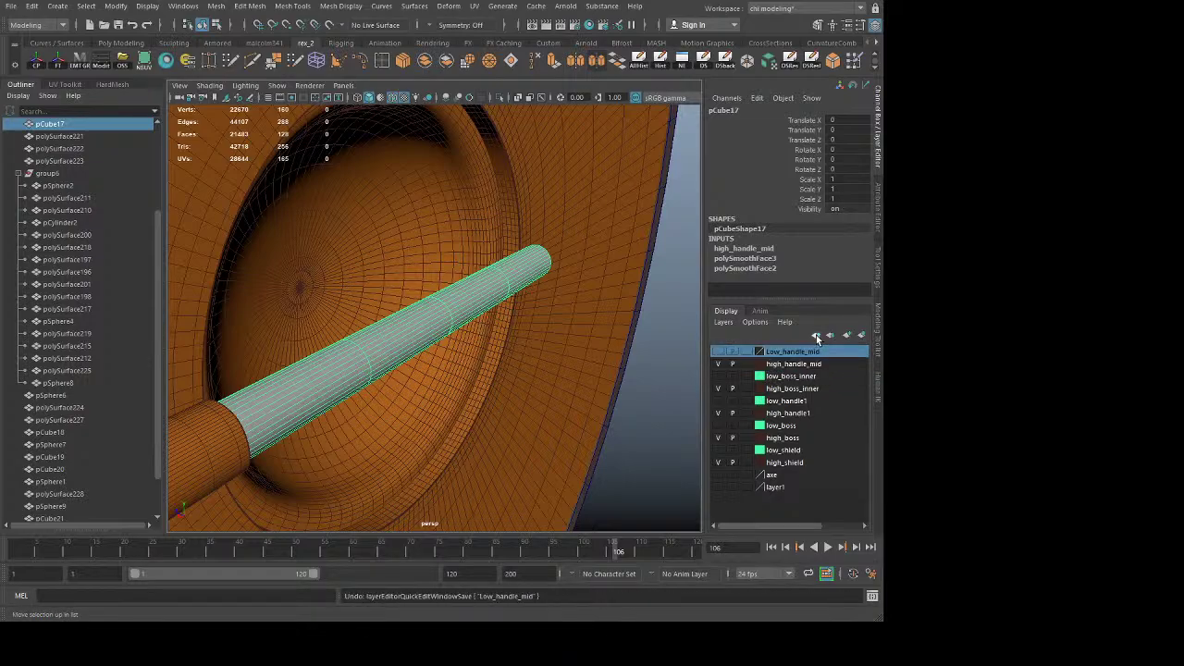
# Step: Set the Low_handle_mid display layer's colour to bright green and save the layer settings
pyautogui.click(482, 327)
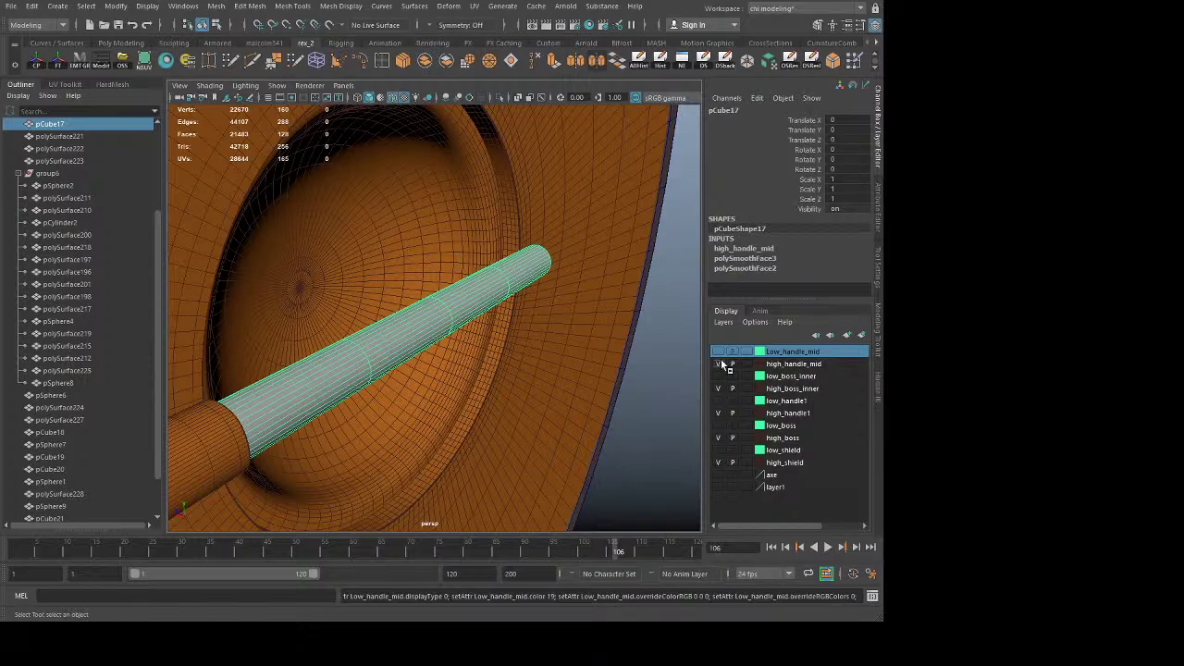
pyautogui.click(663, 451)
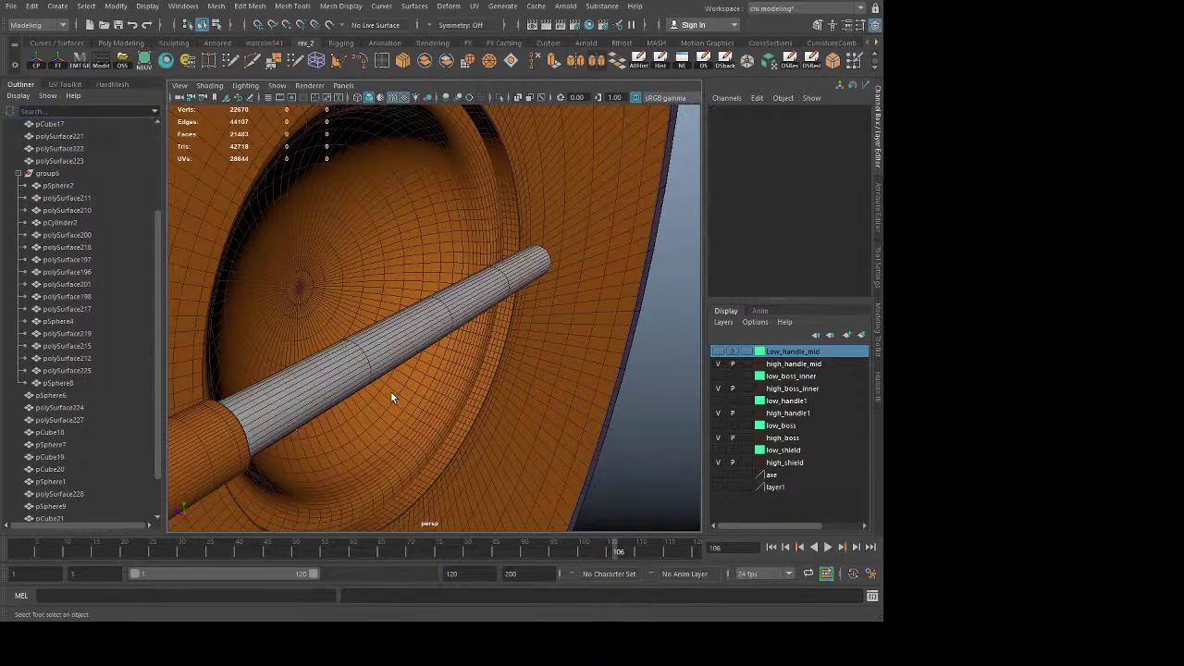
# Step: Examine the smoothed middle handle cylinder from several angles, including its junction with the outer handle and its position across the boss
pyautogui.moveTo(391, 397)
pyautogui.keyDown('alt'); pyautogui.mouseDown()
pyautogui.moveTo(318, 391)
pyautogui.moveTo(365, 370)
pyautogui.moveTo(373, 382)
pyautogui.moveTo(343, 357)
pyautogui.moveTo(323, 391)
pyautogui.moveTo(234, 388)
pyautogui.moveTo(397, 370)
pyautogui.moveTo(344, 375)
pyautogui.moveTo(383, 383)
pyautogui.mouseUp(); pyautogui.keyUp('alt')
pyautogui.click(347, 374)
pyautogui.keyDown('alt'); pyautogui.moveTo(383, 383); pyautogui.dragTo(338, 402, button='right'); pyautogui.keyUp('alt')
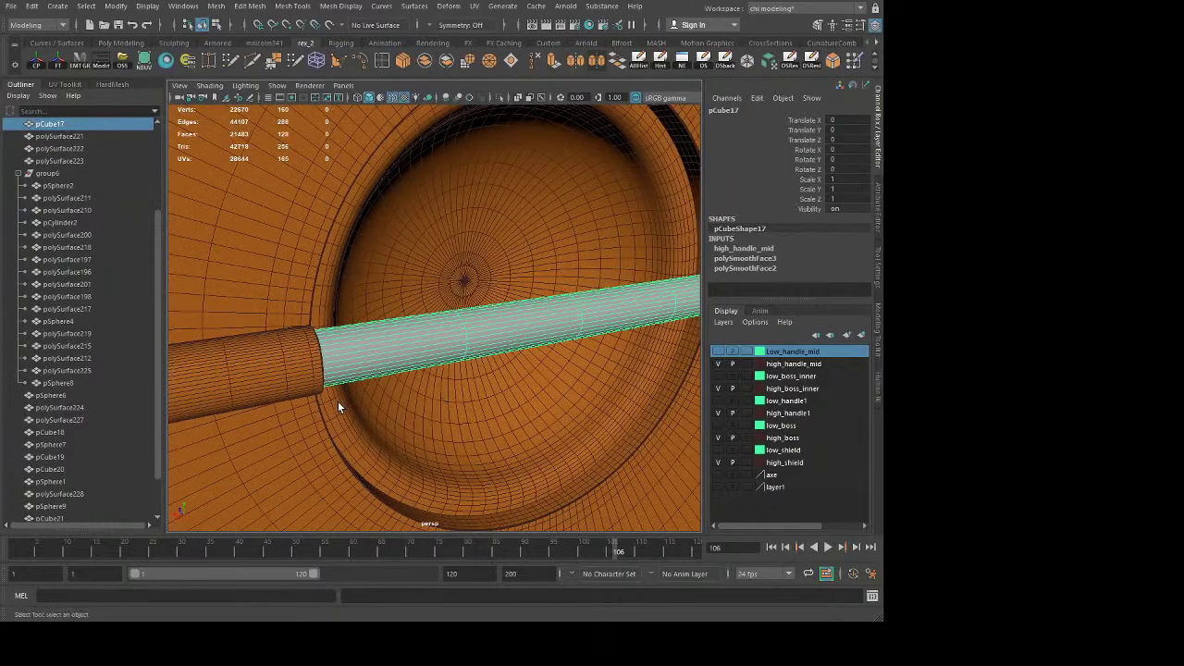
pyautogui.keyDown('alt'); pyautogui.moveTo(339, 401); pyautogui.dragTo(457, 373); pyautogui.keyUp('alt')
pyautogui.click(609, 322)
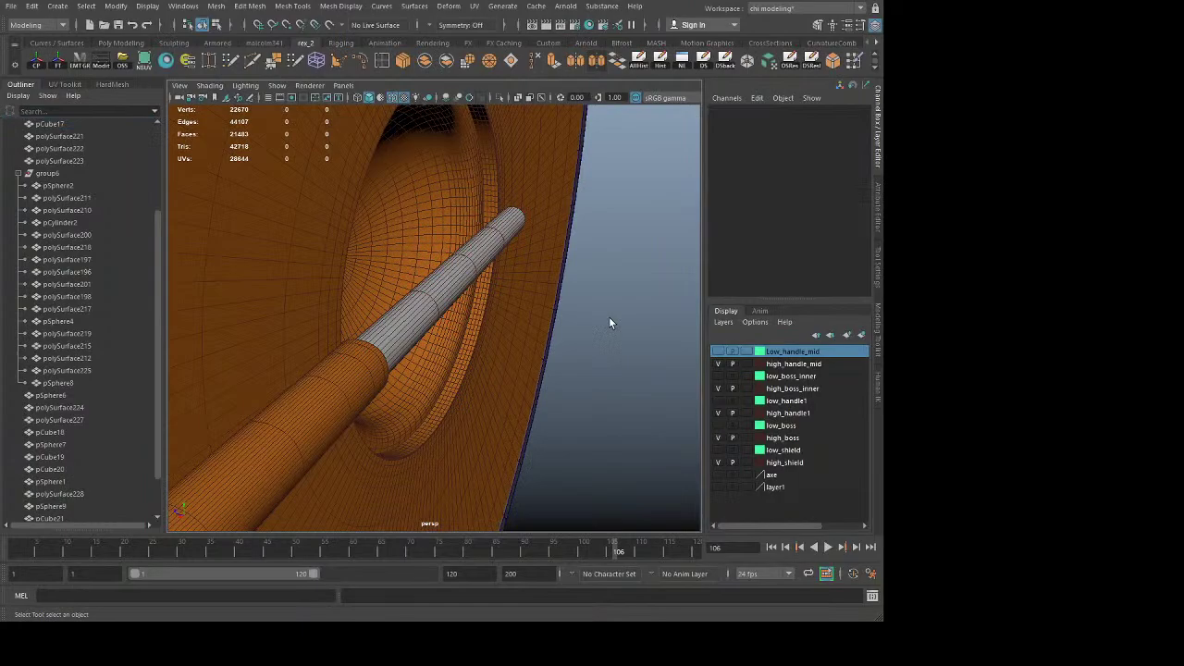
pyautogui.click(467, 268)
pyautogui.keyDown('alt'); pyautogui.moveTo(465, 262); pyautogui.dragTo(376, 333); pyautogui.keyUp('alt')
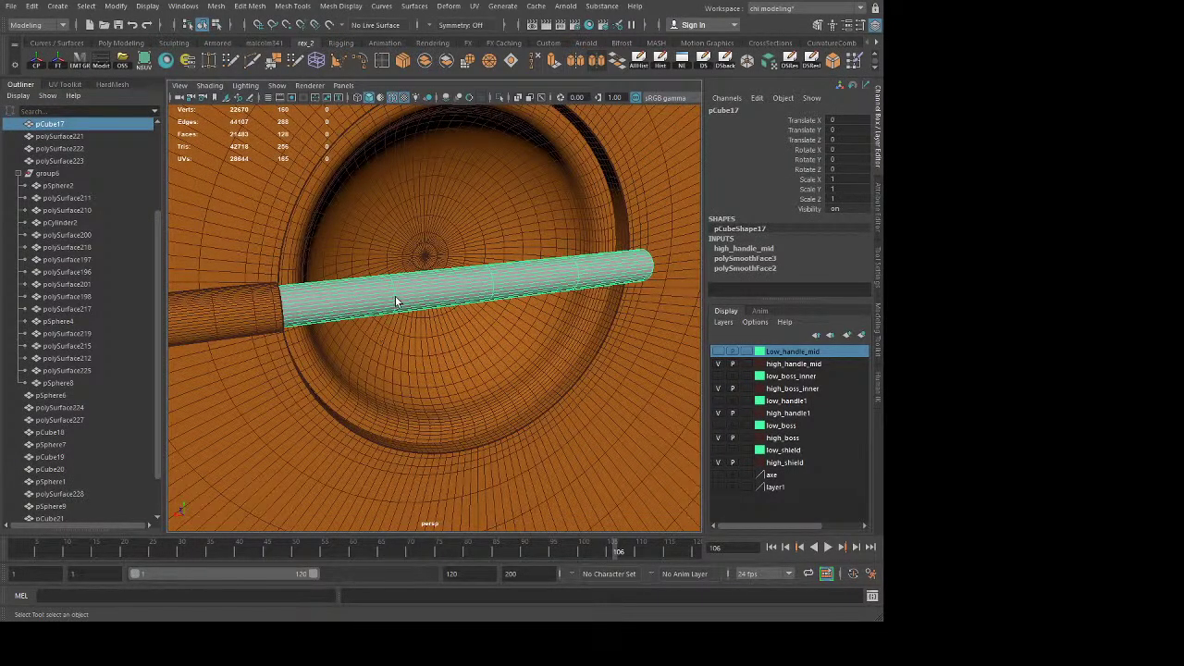
pyautogui.keyDown('alt'); pyautogui.moveTo(395, 297); pyautogui.dragTo(464, 368); pyautogui.keyUp('alt')
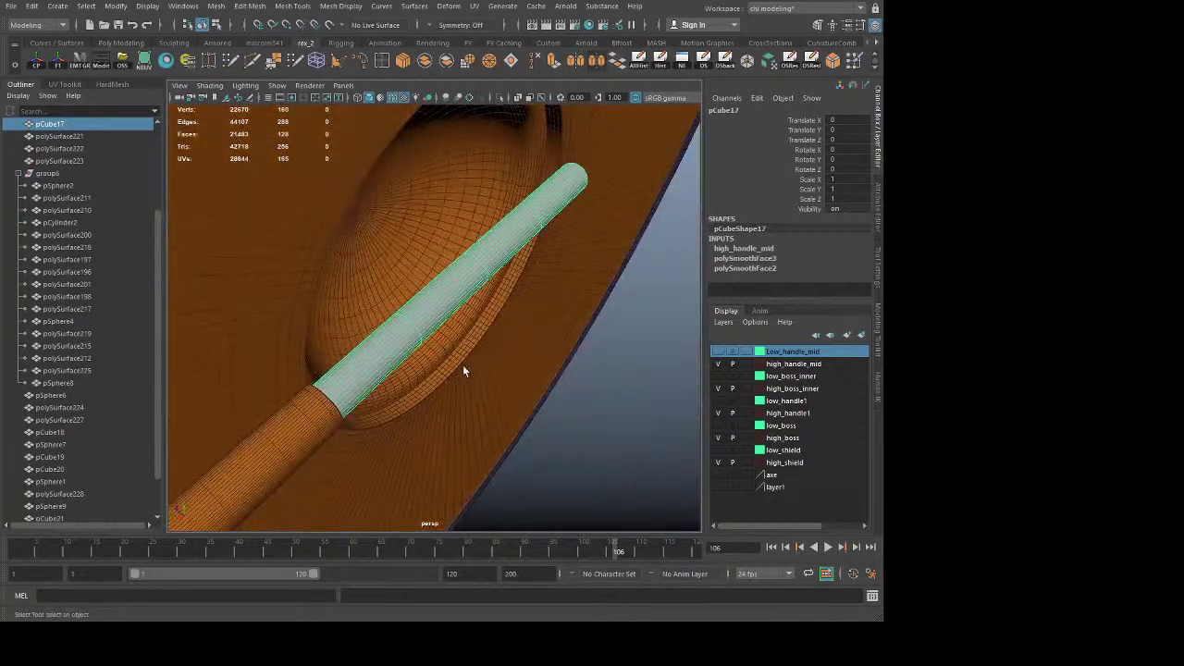
pyautogui.click(601, 383)
pyautogui.keyDown('alt'); pyautogui.moveTo(553, 394); pyautogui.dragTo(422, 332); pyautogui.keyUp('alt')
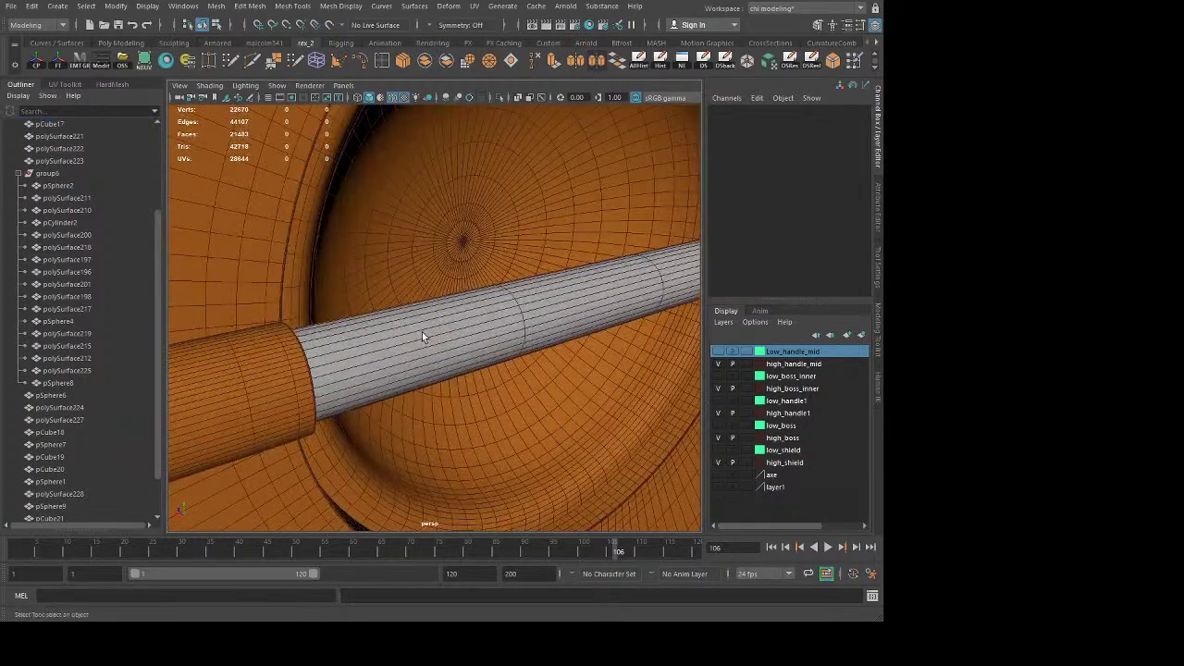
pyautogui.click(423, 337)
pyautogui.click(368, 283)
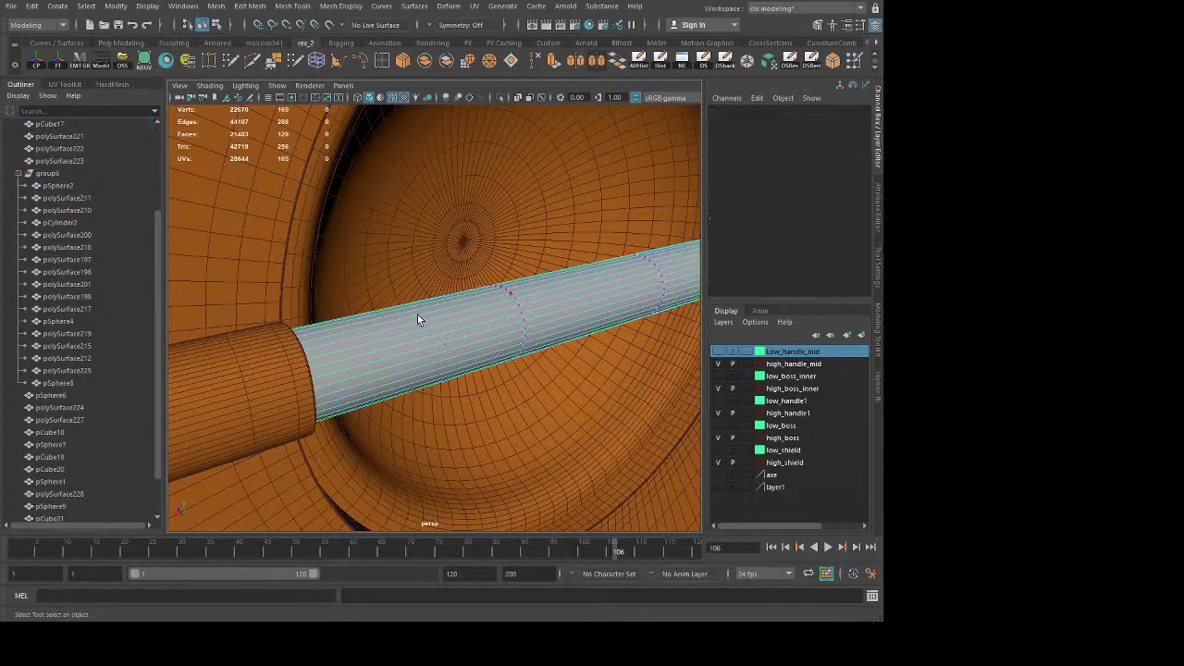
pyautogui.click(438, 324)
pyautogui.keyDown('alt'); pyautogui.moveTo(611, 167); pyautogui.dragTo(449, 327); pyautogui.keyUp('alt')
pyautogui.keyDown('alt'); pyautogui.moveTo(426, 331); pyautogui.dragTo(490, 358, button='right'); pyautogui.keyUp('alt')
pyautogui.keyDown('alt'); pyautogui.moveTo(490, 358); pyautogui.dragTo(515, 367); pyautogui.keyUp('alt')
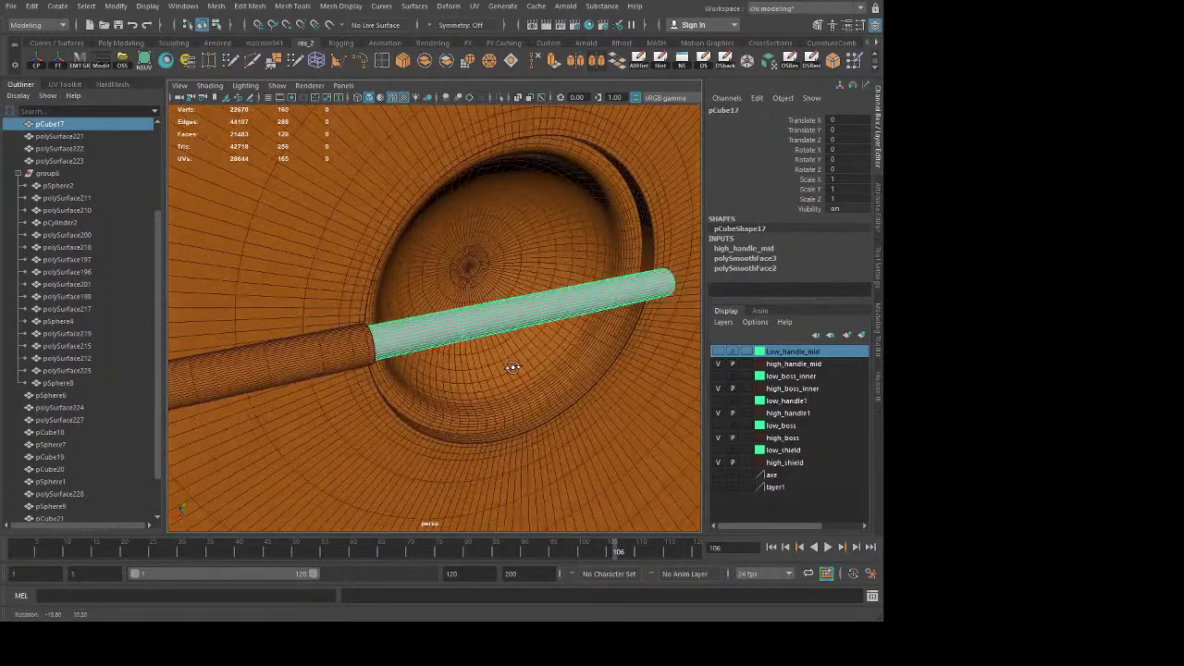
# Step: Create a polygon helix and move it from the origin onto the middle handle cylinder
pyautogui.click(31, 8)
pyautogui.click(243, 199)
pyautogui.press('w')
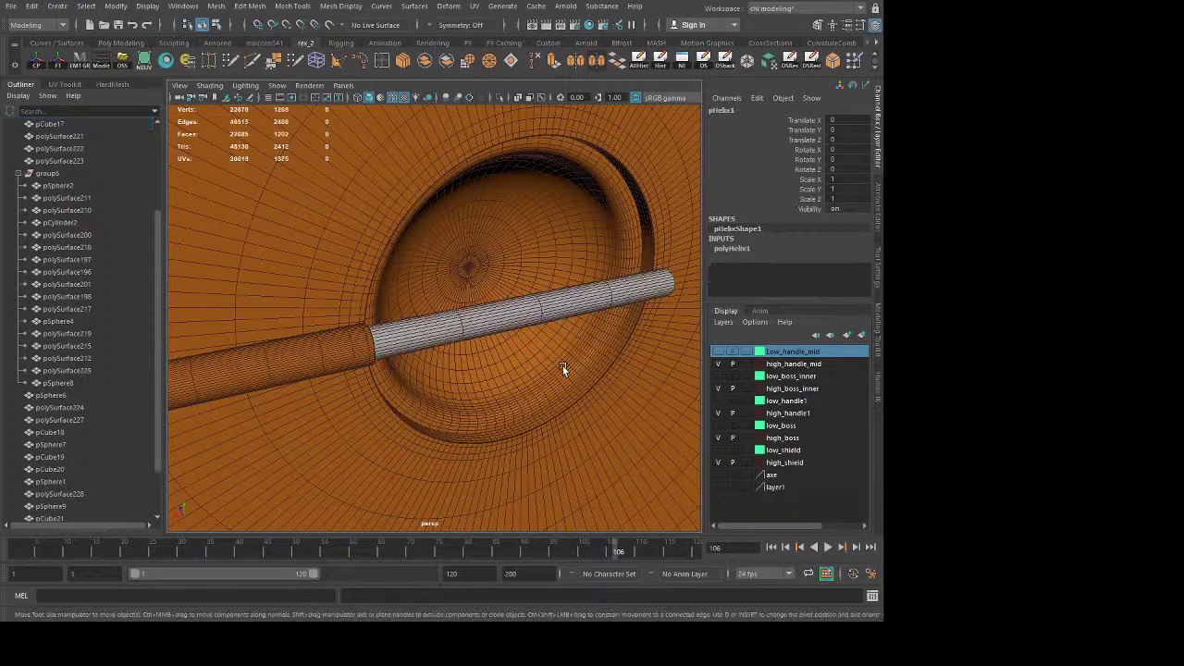
pyautogui.scroll(-6, 548, 369)
pyautogui.moveTo(468, 423); pyautogui.dragTo(468, 293)
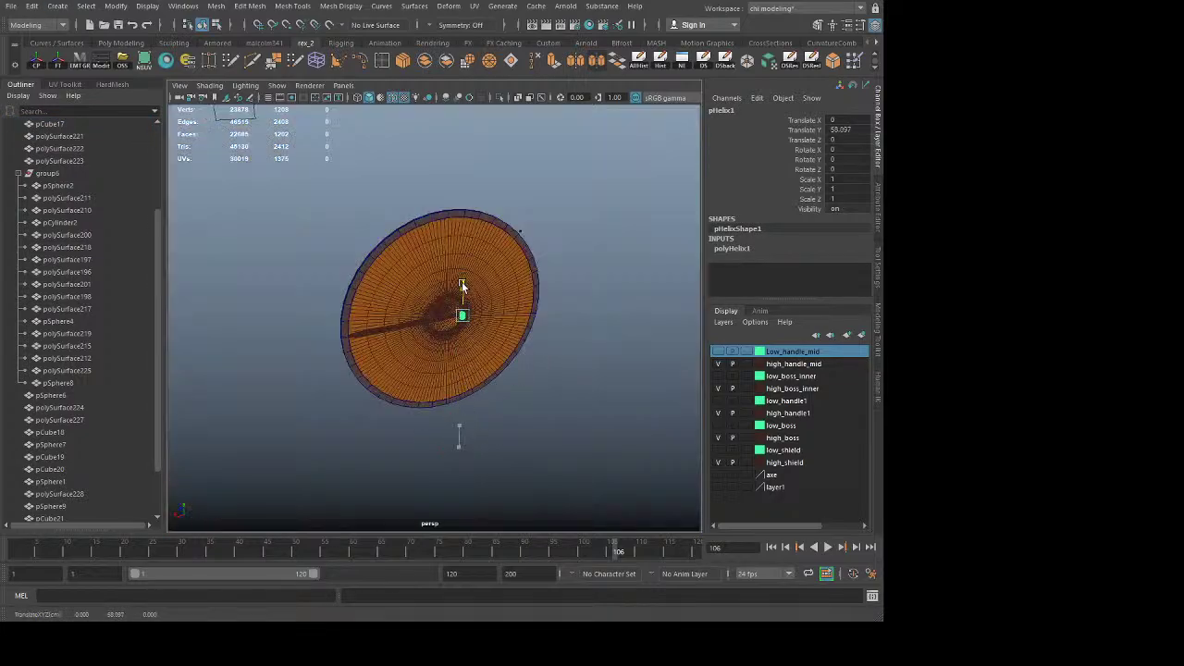
pyautogui.scroll(5, 446, 340)
pyautogui.press('v')
pyautogui.moveTo(562, 319); pyautogui.dragTo(513, 311, button='middle')
pyautogui.click(610, 390)
pyautogui.press('v')
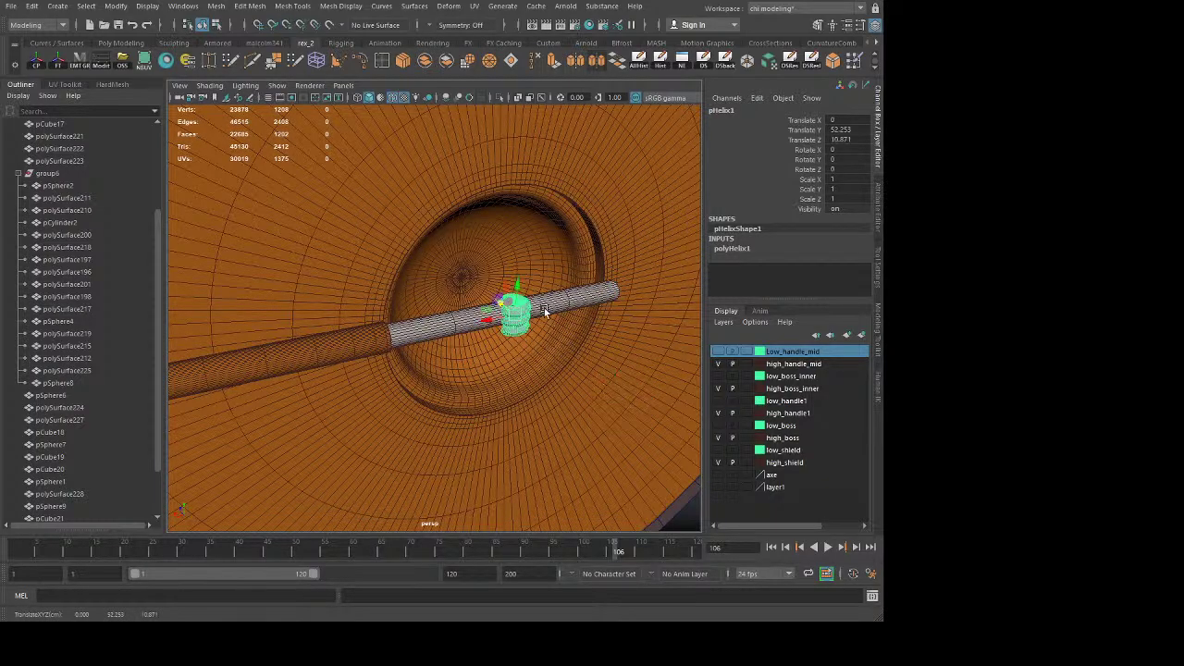
# Step: Rotate the helix to -90 degrees in Z so its axis runs along the handle
pyautogui.press('e')
pyautogui.moveTo(506, 292); pyautogui.dragTo(436, 333)
pyautogui.press('q')
# Step: In the side view, centre the helix on the handle cylinder at Translate Y 52.097 and Translate Z 11.653
pyautogui.press('space')
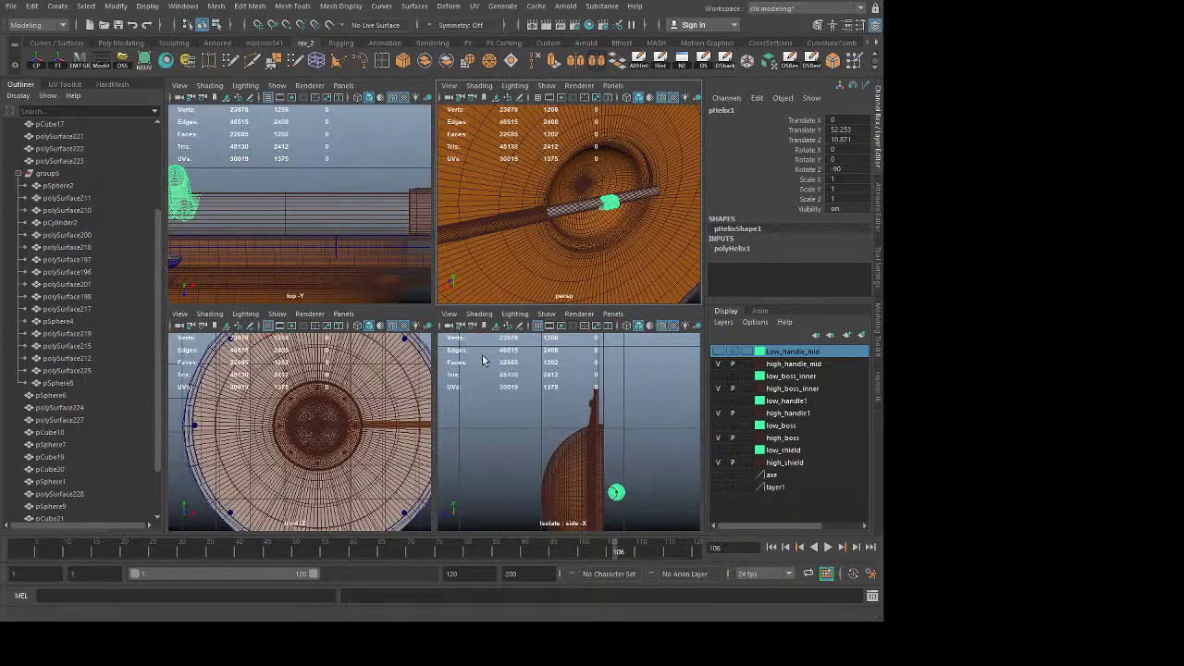
pyautogui.middleClick(616, 437)
pyautogui.press('space')
pyautogui.press('space')
pyautogui.press('f')
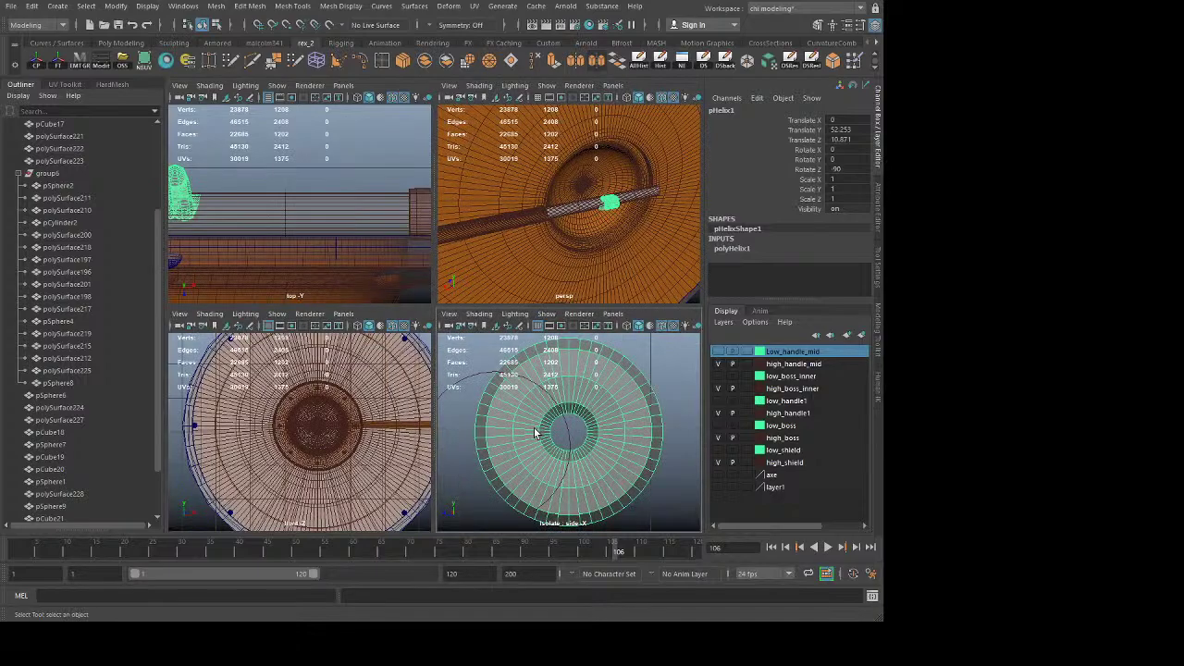
pyautogui.press('space')
pyautogui.press('w')
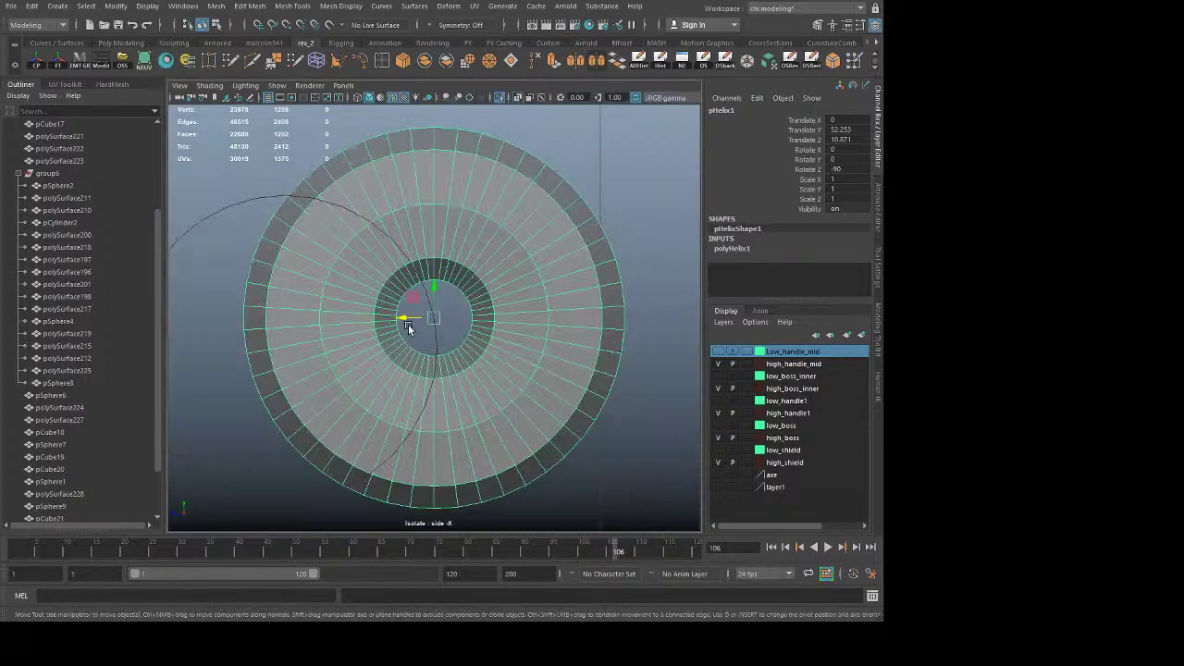
pyautogui.click(403, 320)
pyautogui.keyDown('alt'); pyautogui.moveTo(369, 345); pyautogui.dragTo(501, 334, button='middle'); pyautogui.keyUp('alt')
pyautogui.press('v')
pyautogui.moveTo(420, 201); pyautogui.dragTo(421, 188, button='middle')
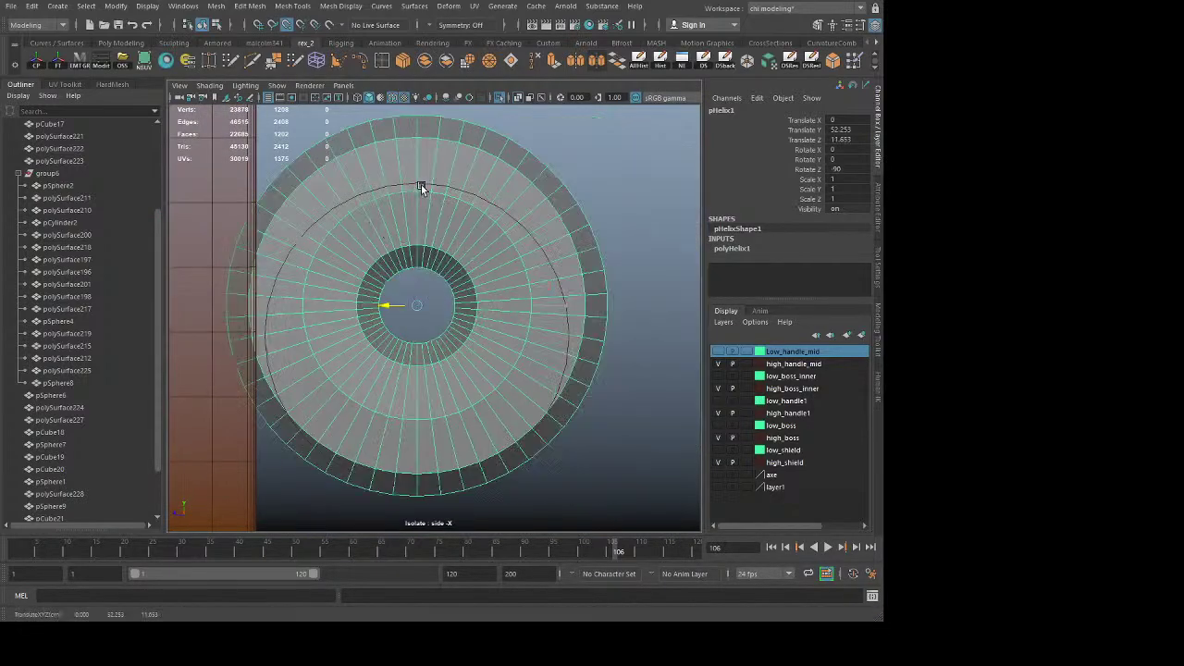
pyautogui.click(417, 275)
pyautogui.moveTo(569, 316); pyautogui.dragTo(568, 338, button='middle')
pyautogui.press('q')
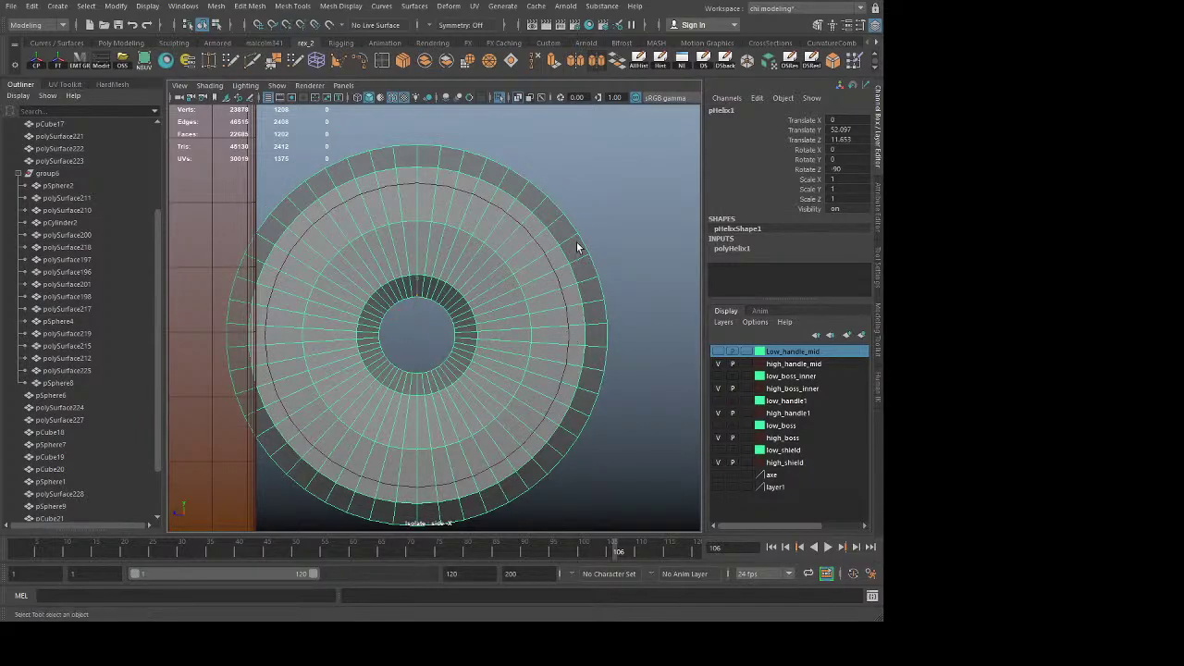
pyautogui.press('space')
pyautogui.press('space')
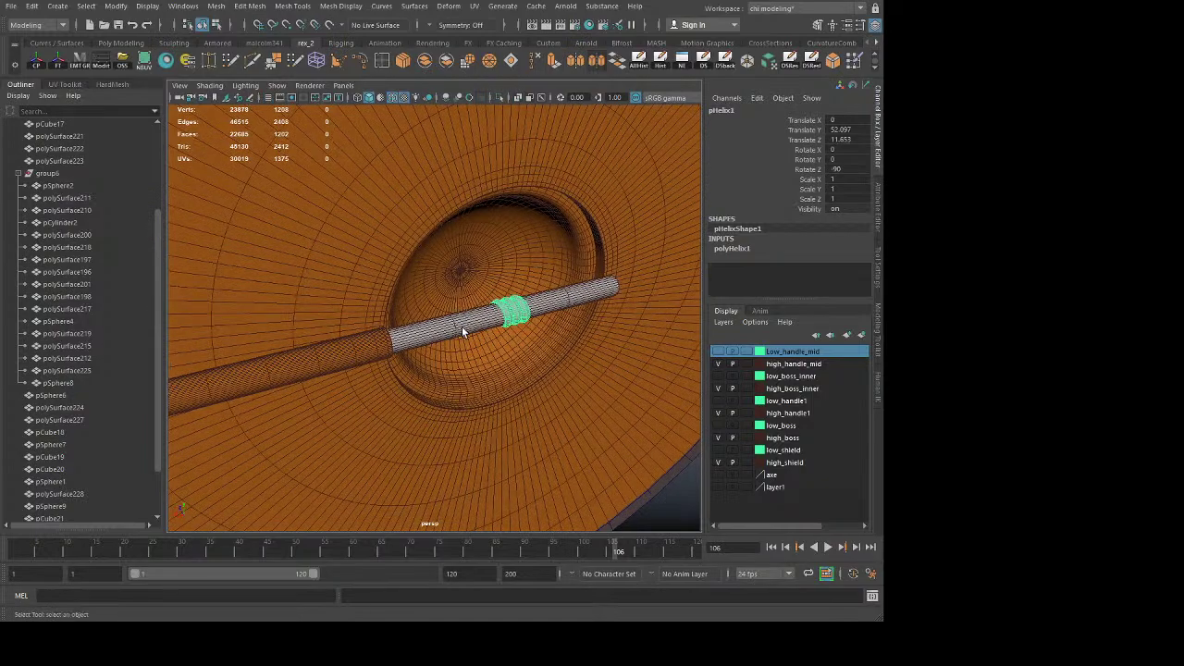
# Step: Increase the helix's coils to about 3.43 and set its height to 16 to span the middle handle cylinder
pyautogui.keyDown('alt'); pyautogui.moveTo(463, 332); pyautogui.dragTo(460, 330); pyautogui.keyUp('alt')
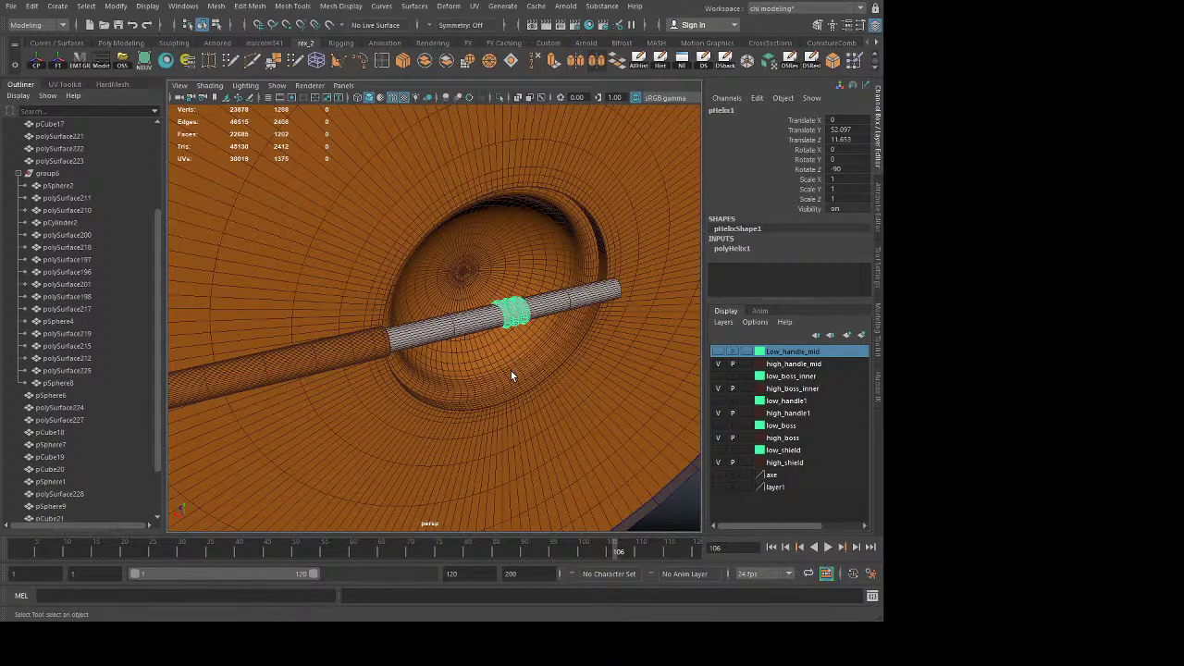
pyautogui.keyDown('alt'); pyautogui.moveTo(472, 350); pyautogui.dragTo(486, 350); pyautogui.keyUp('alt')
pyautogui.keyDown('alt'); pyautogui.moveTo(486, 350); pyautogui.dragTo(610, 410, button='right'); pyautogui.keyUp('alt')
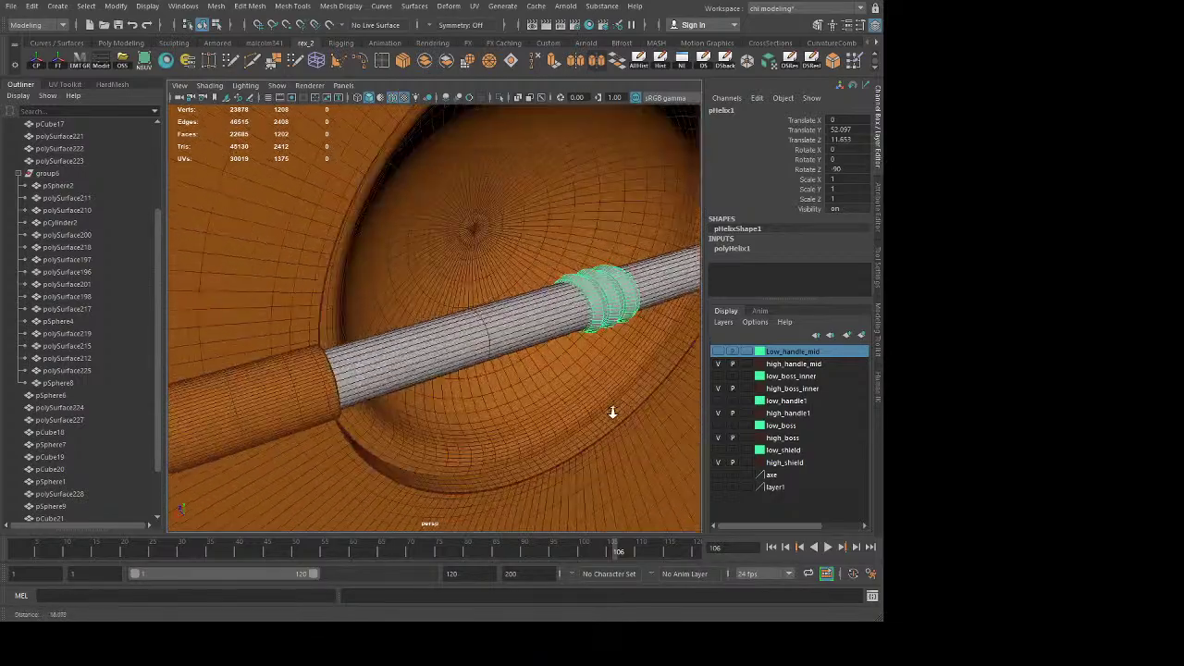
pyautogui.keyDown('alt'); pyautogui.moveTo(611, 410); pyautogui.dragTo(602, 410); pyautogui.keyUp('alt')
pyautogui.keyDown('alt'); pyautogui.moveTo(603, 410); pyautogui.dragTo(531, 409, button='right'); pyautogui.keyUp('alt')
pyautogui.keyDown('alt'); pyautogui.moveTo(531, 409); pyautogui.dragTo(496, 400); pyautogui.keyUp('alt')
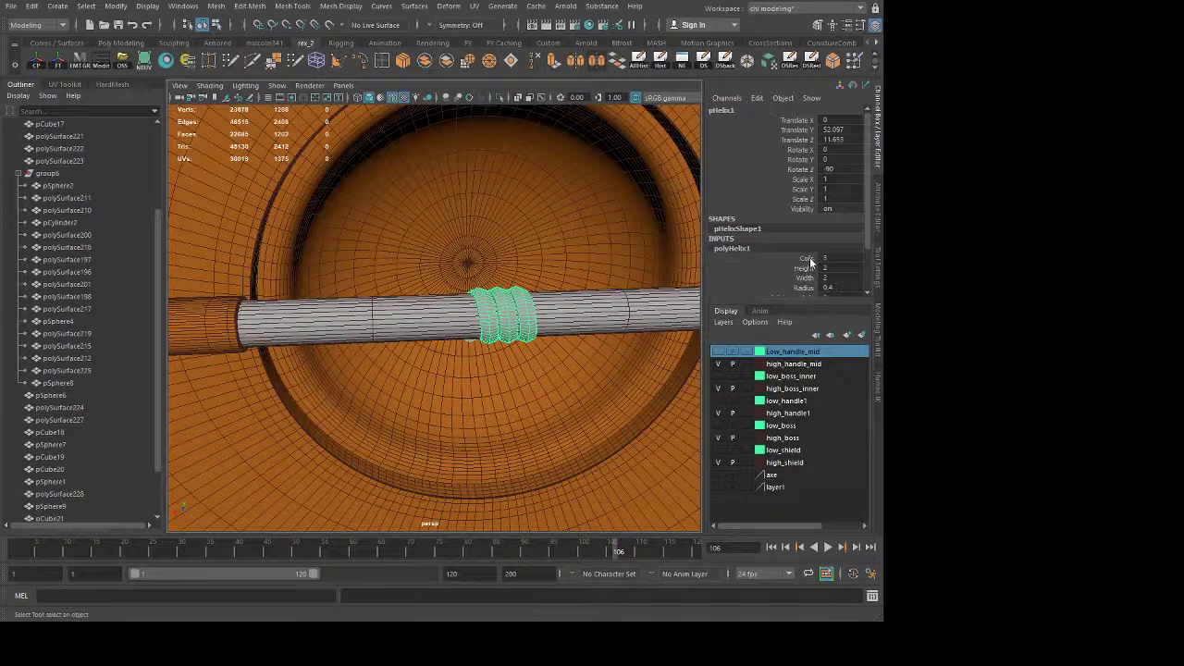
pyautogui.click(807, 258)
pyautogui.moveTo(477, 373); pyautogui.dragTo(708, 379, button='middle')
pyautogui.click(804, 267)
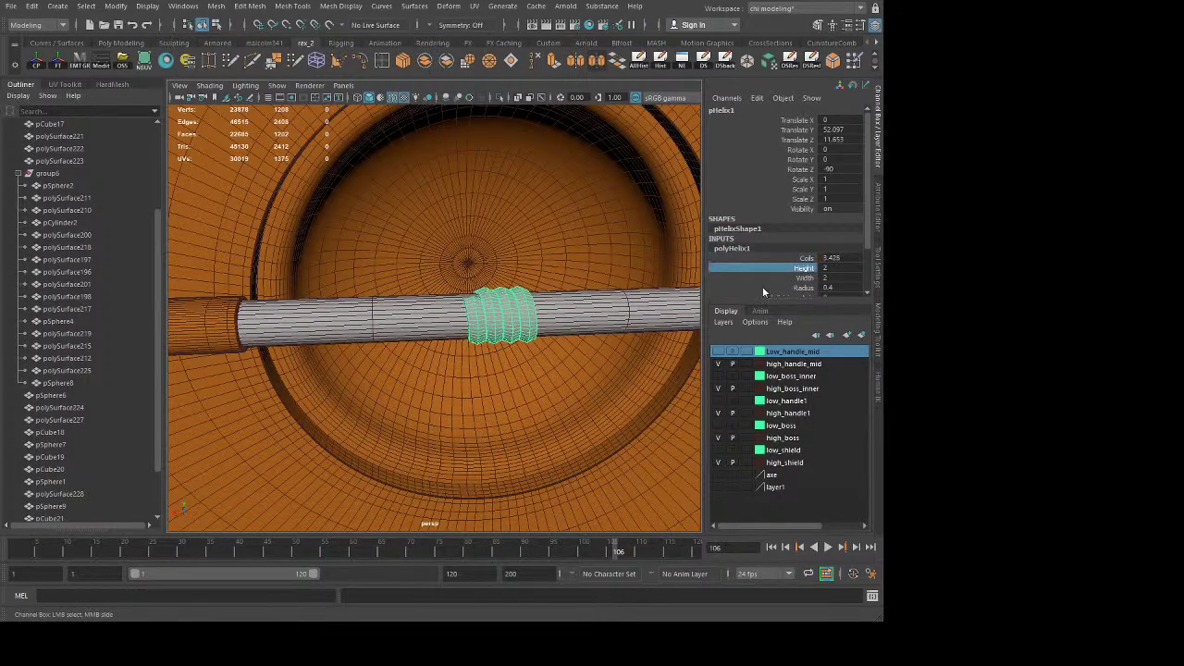
pyautogui.moveTo(477, 406); pyautogui.dragTo(822, 460, button='middle')
pyautogui.keyDown('alt'); pyautogui.moveTo(631, 450); pyautogui.dragTo(525, 437, button='middle'); pyautogui.keyUp('alt')
pyautogui.keyDown('alt'); pyautogui.moveTo(525, 437); pyautogui.dragTo(425, 421, button='right'); pyautogui.keyUp('alt')
pyautogui.keyDown('alt'); pyautogui.moveTo(425, 422); pyautogui.dragTo(341, 432, button='middle'); pyautogui.keyUp('alt')
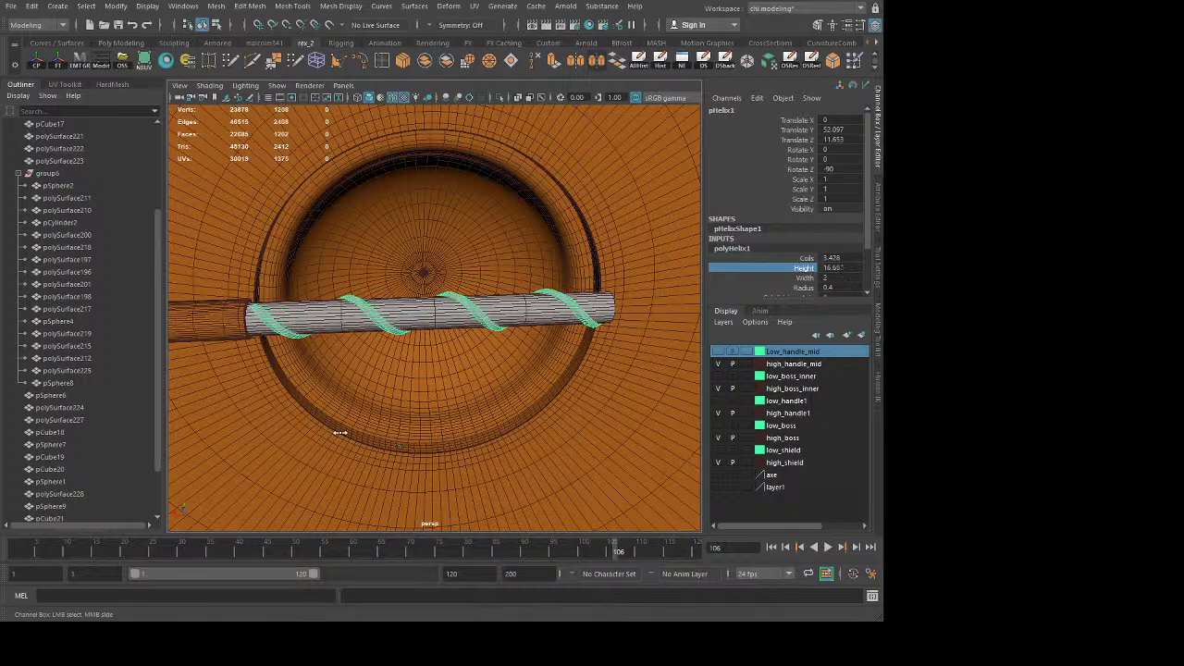
pyautogui.click(857, 267)
pyautogui.write('16')
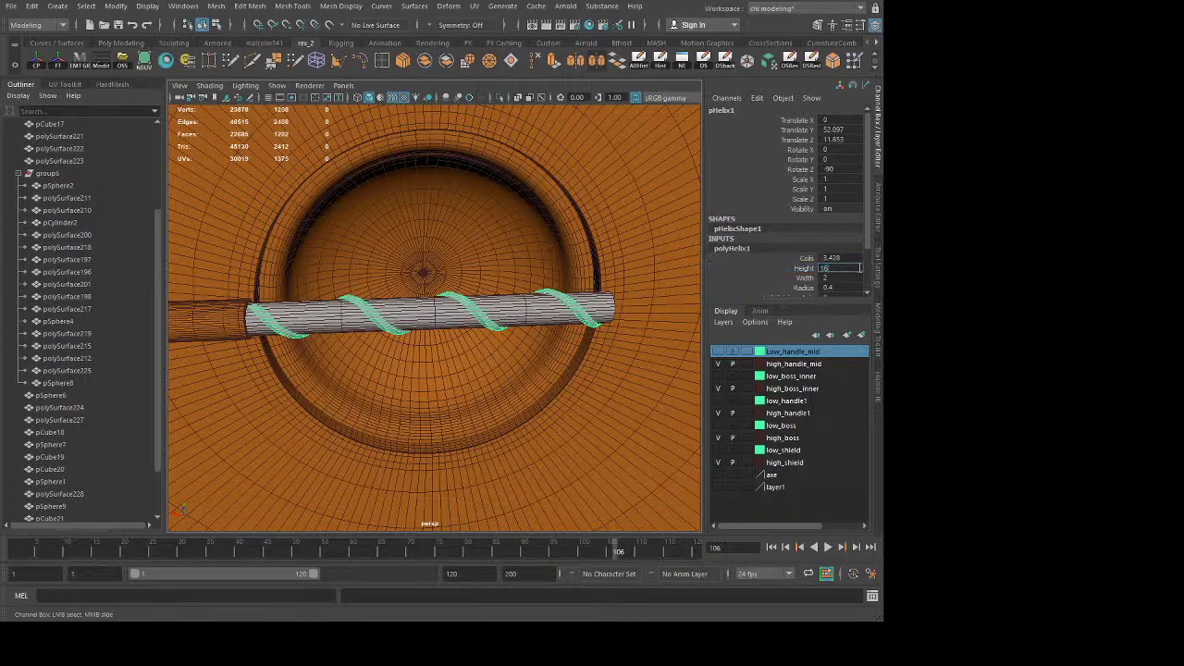
pyautogui.press('Return')
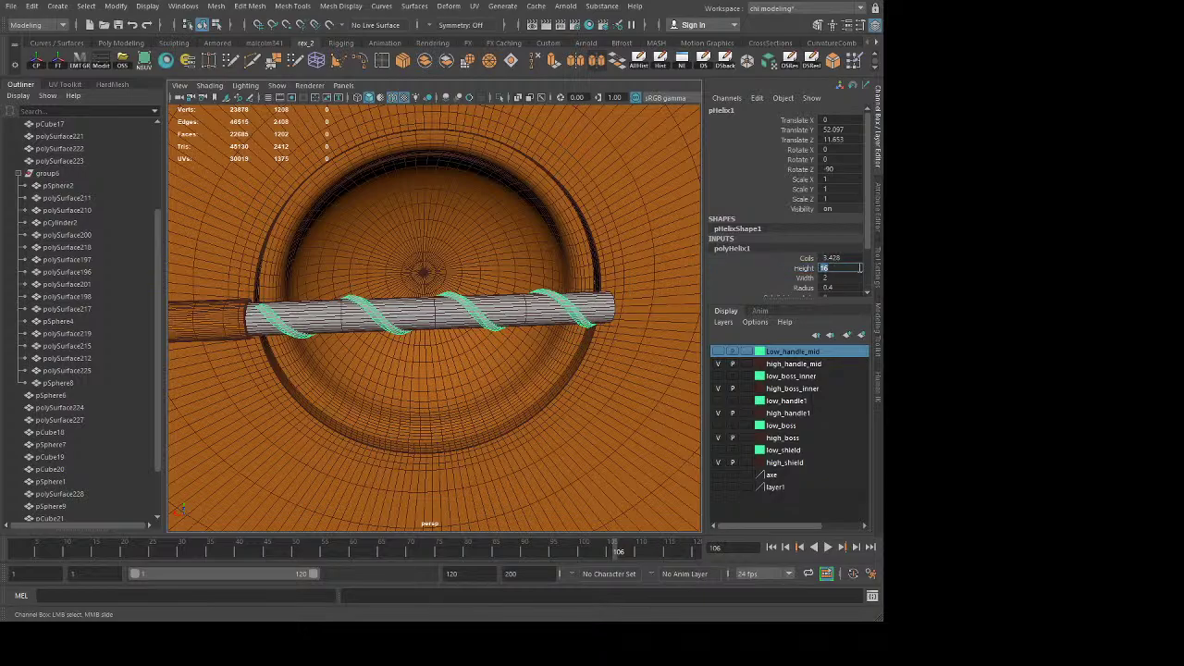
# Step: Set the helix to 5 coils and reduce its width to about 1.98
pyautogui.click(807, 258)
pyautogui.moveTo(471, 378); pyautogui.dragTo(654, 370, button='middle')
pyautogui.doubleClick(844, 259)
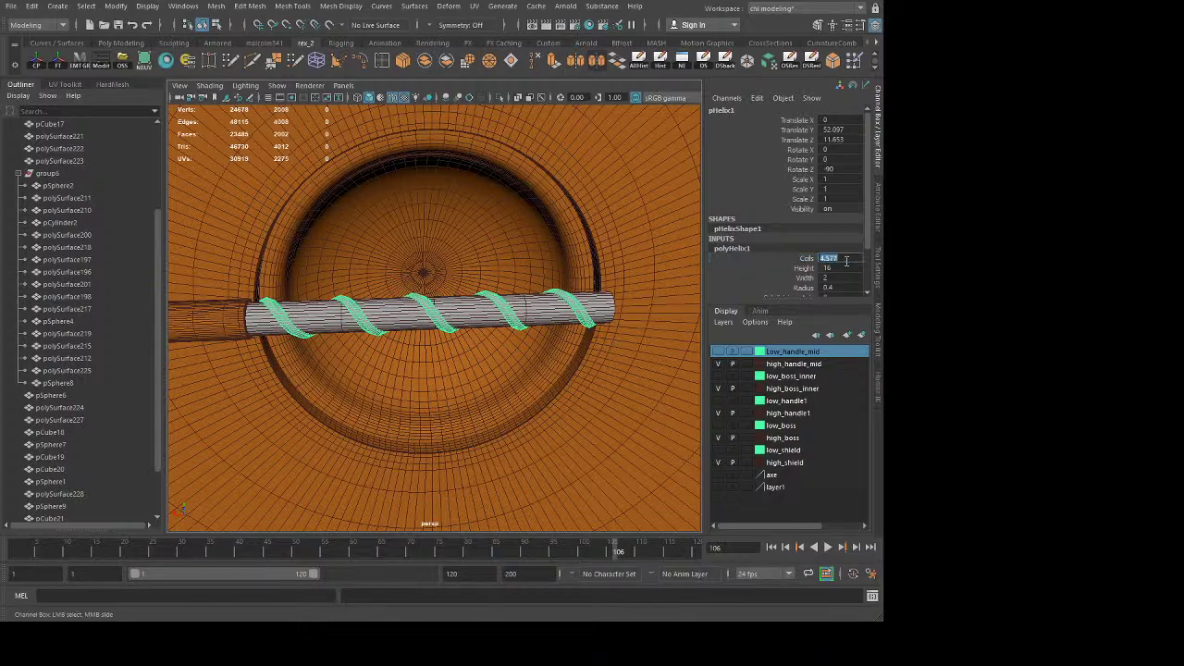
pyautogui.write('5')
pyautogui.press('Return')
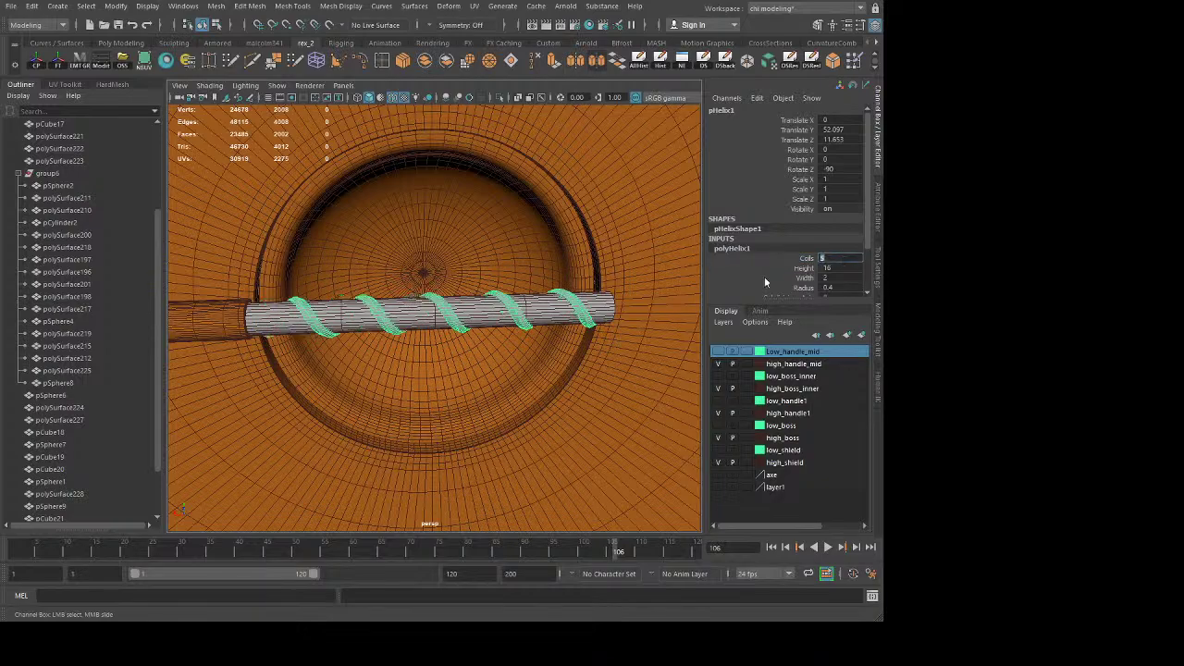
pyautogui.click(804, 278)
pyautogui.moveTo(463, 373); pyautogui.dragTo(425, 381, button='middle')
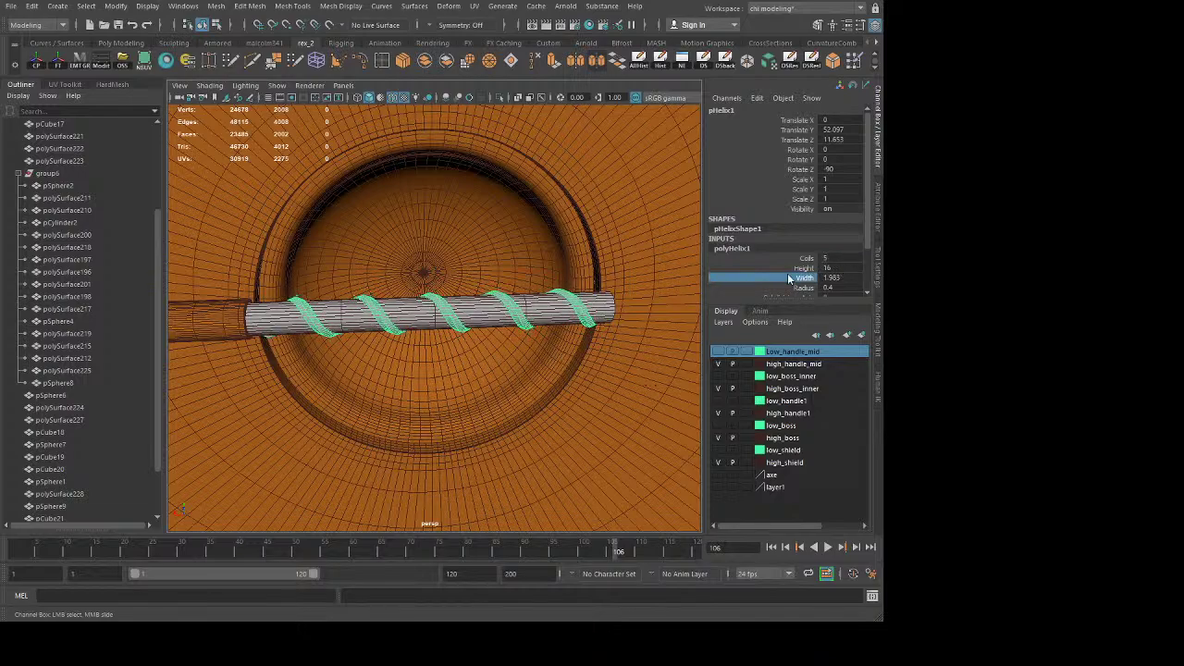
# Step: Reduce the helix's axis subdivisions to 4 for a simple low-sided cross-section
pyautogui.scroll(-2, 789, 268)
pyautogui.click(787, 243)
pyautogui.moveTo(616, 367); pyautogui.dragTo(223, 400, button='middle')
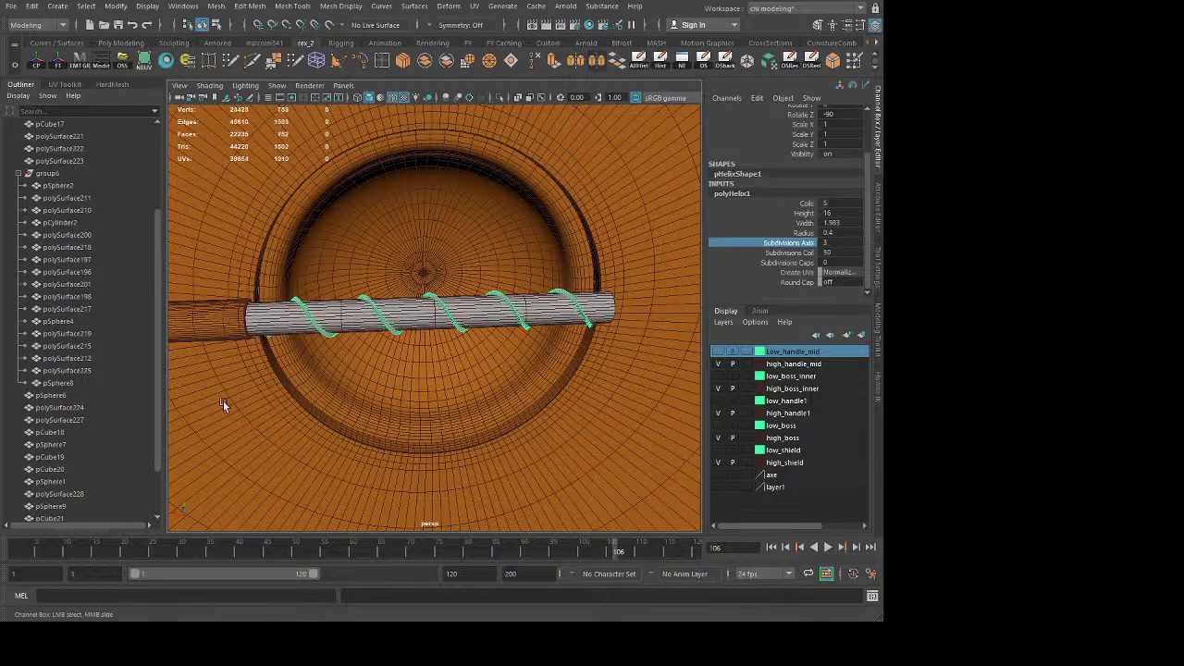
pyautogui.moveTo(444, 343)
pyautogui.keyDown('alt'); pyautogui.mouseDown()
pyautogui.moveTo(401, 370)
pyautogui.moveTo(450, 355)
pyautogui.mouseUp(); pyautogui.keyUp('alt')
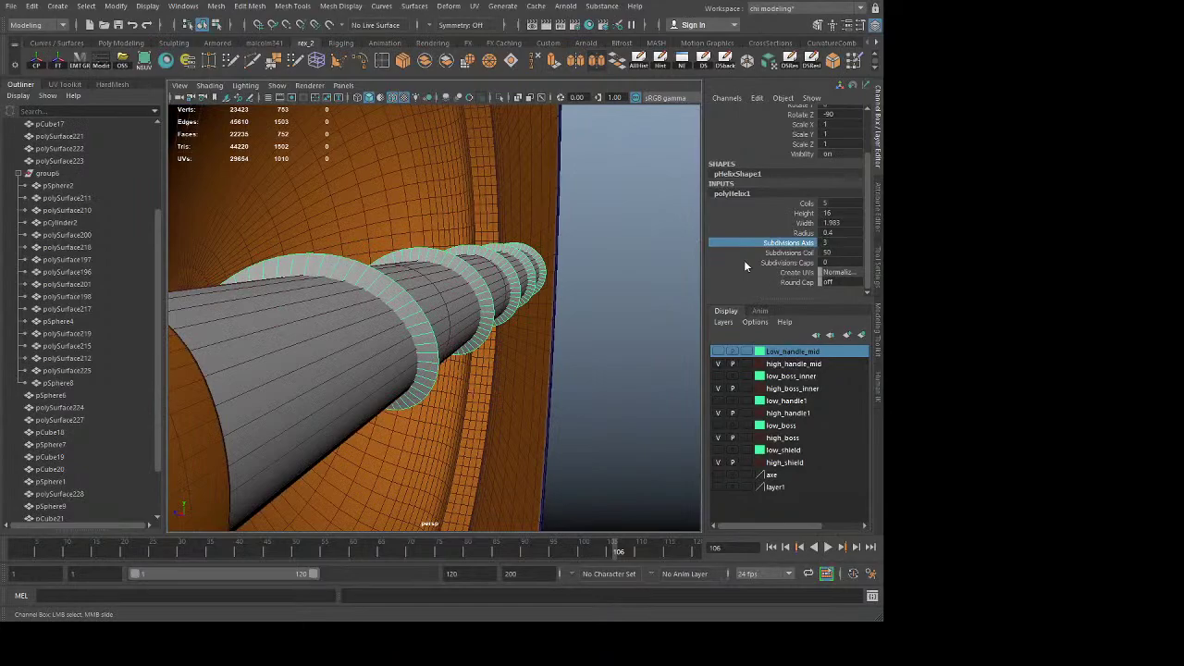
pyautogui.moveTo(625, 401); pyautogui.dragTo(875, 412, button='middle')
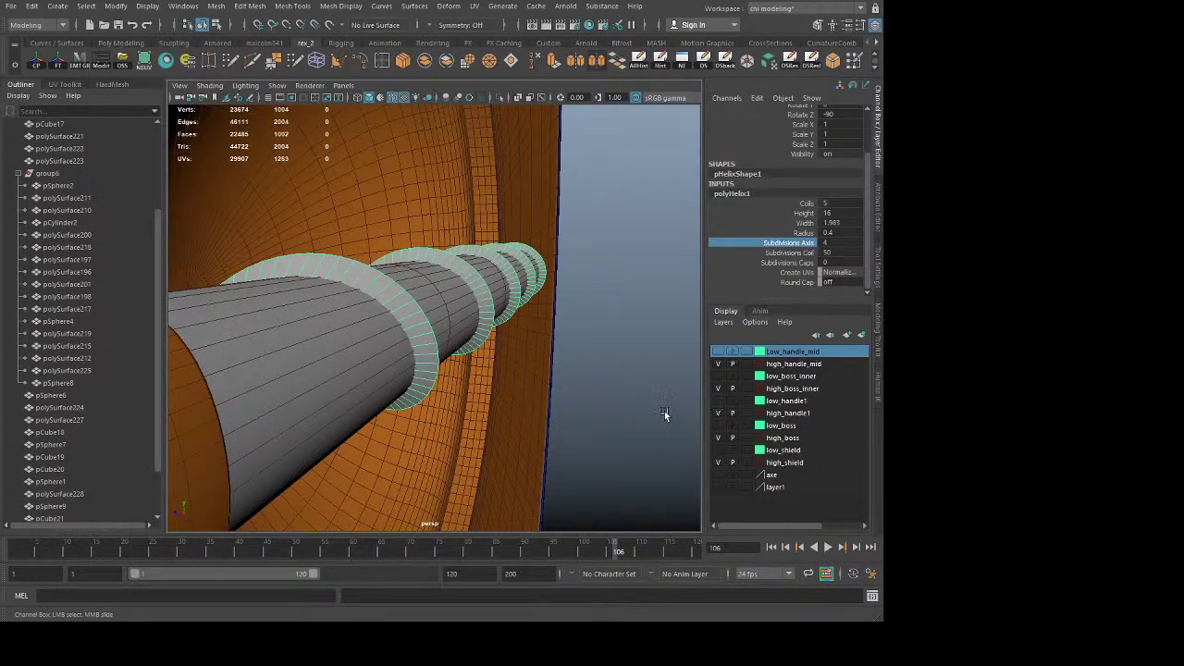
# Step: Lower the helix's coil subdivisions to 10
pyautogui.click(785, 253)
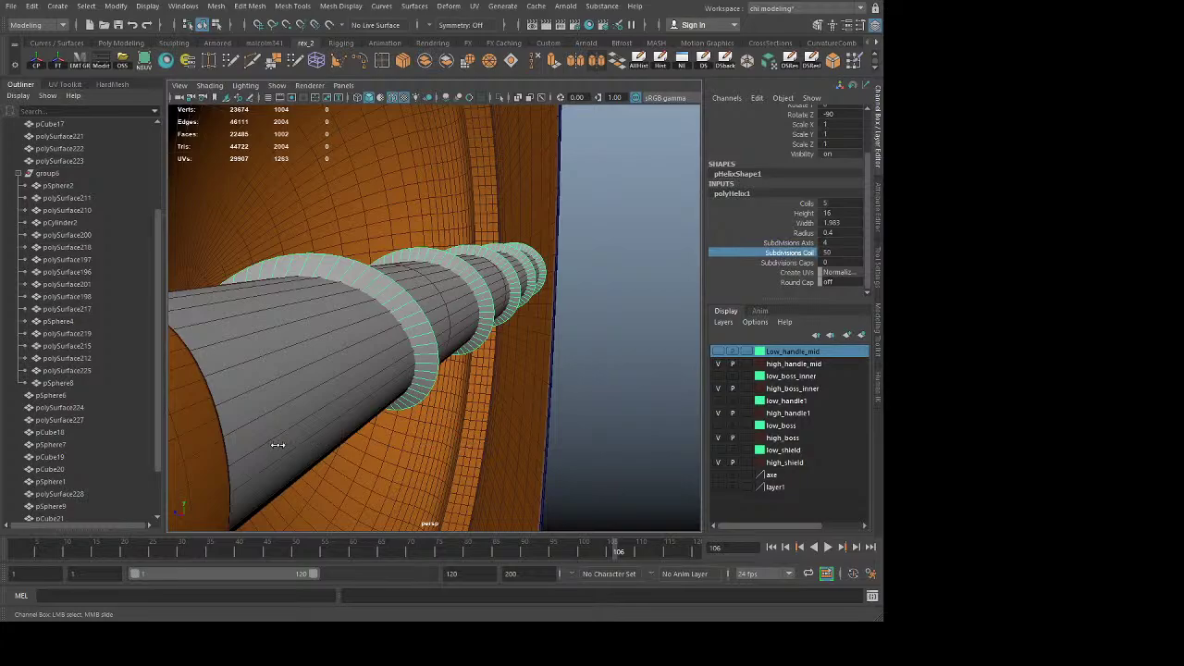
pyautogui.moveTo(277, 445); pyautogui.dragTo(198, 439, button='middle')
pyautogui.moveTo(347, 450); pyautogui.dragTo(271, 421, button='middle')
pyautogui.moveTo(599, 422); pyautogui.dragTo(356, 422, button='middle')
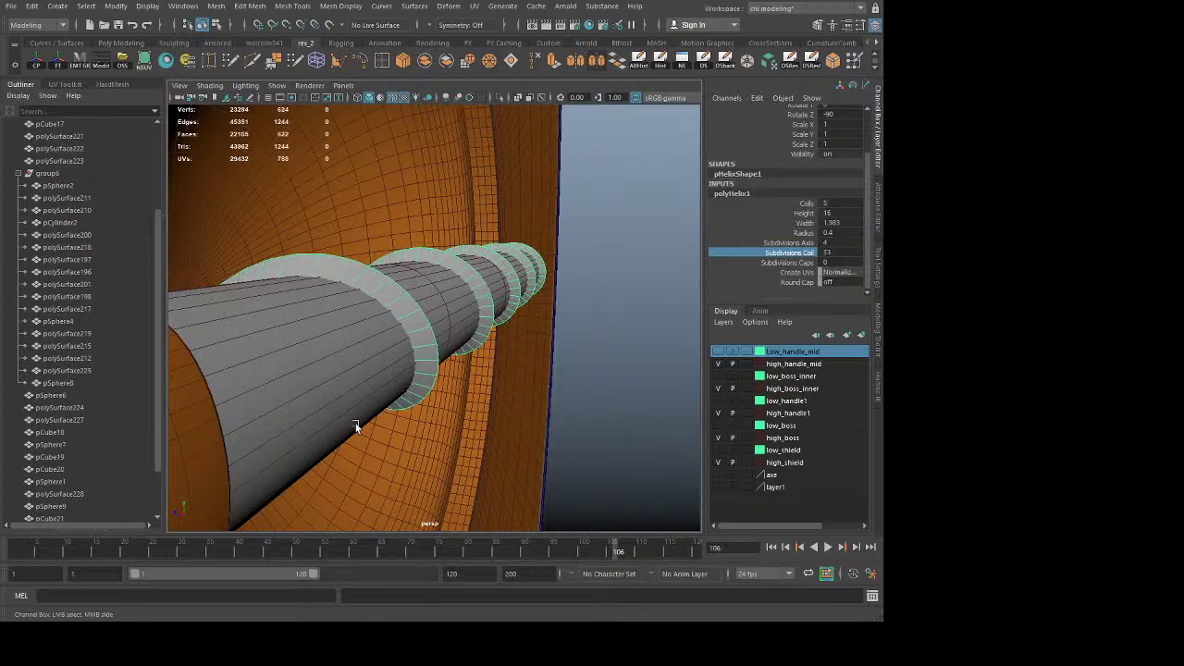
pyautogui.keyDown('alt'); pyautogui.moveTo(546, 419); pyautogui.dragTo(489, 419); pyautogui.keyUp('alt')
pyautogui.click(843, 252)
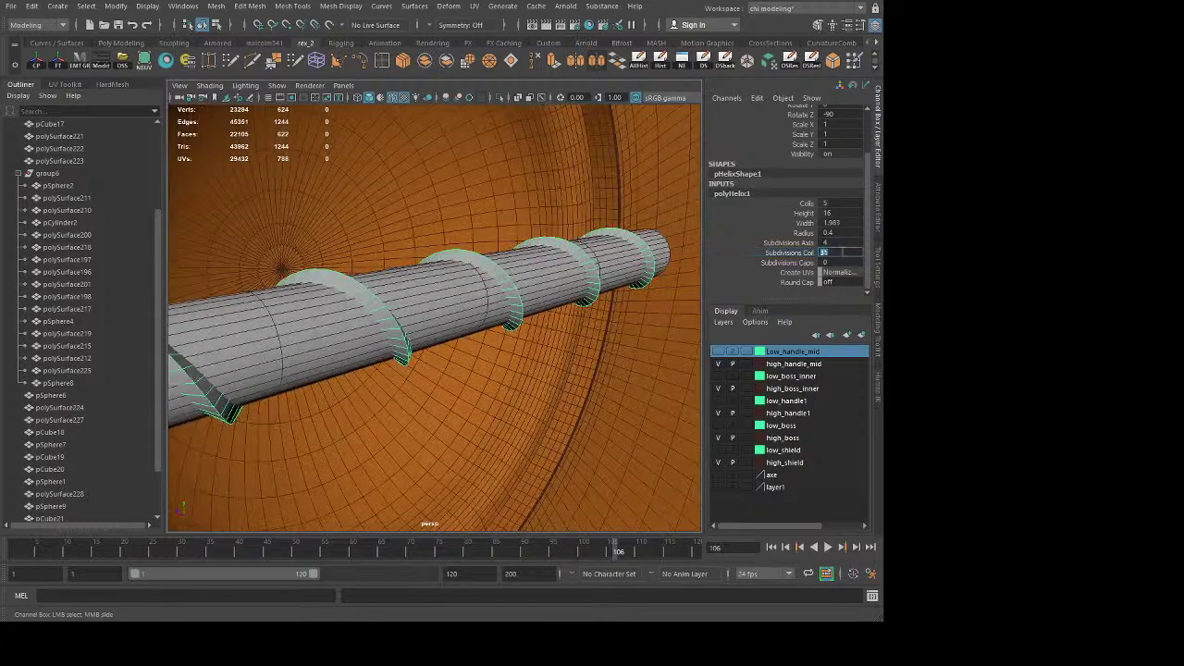
pyautogui.write('10')
pyautogui.press('Return')
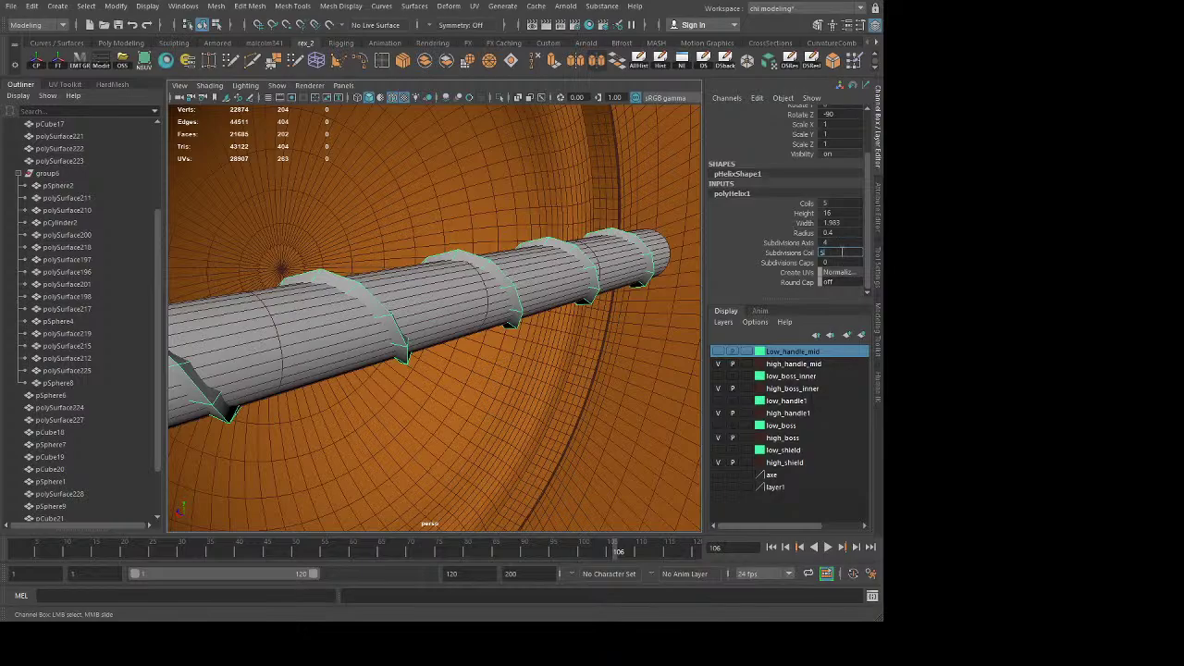
# Step: Try coil subdivision values from 5 up to 10, and 20, on the helix to compare its smoothness
pyautogui.write('5')
pyautogui.press('Return')
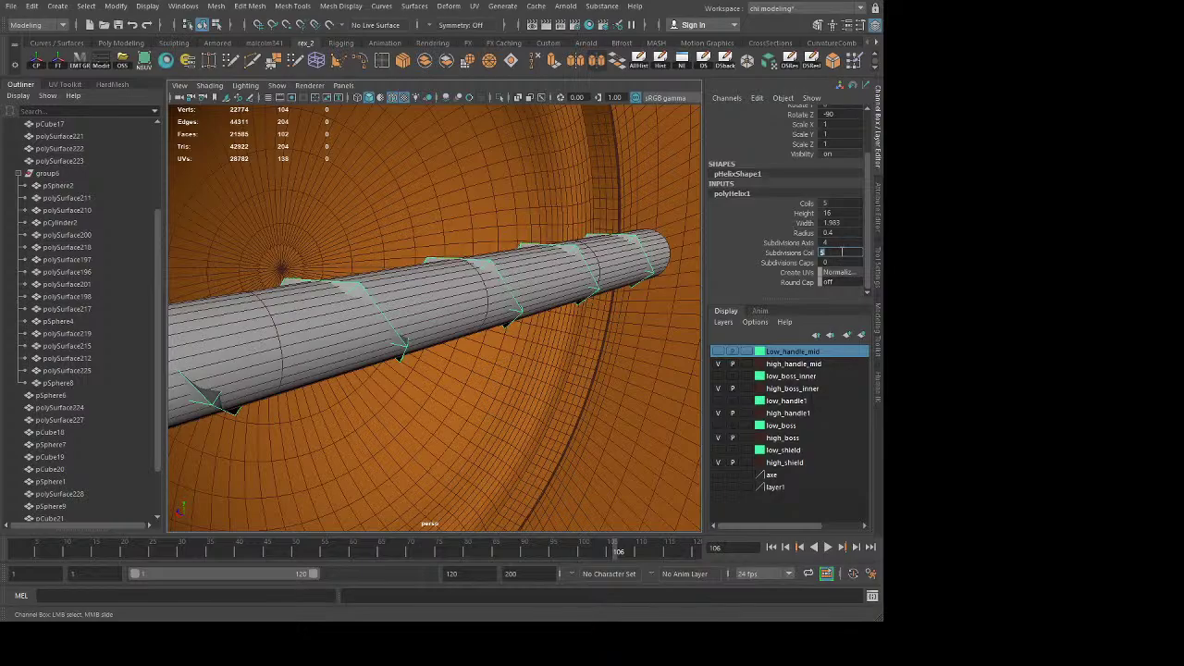
pyautogui.write('6')
pyautogui.press('Return')
pyautogui.write('7')
pyautogui.press('Return')
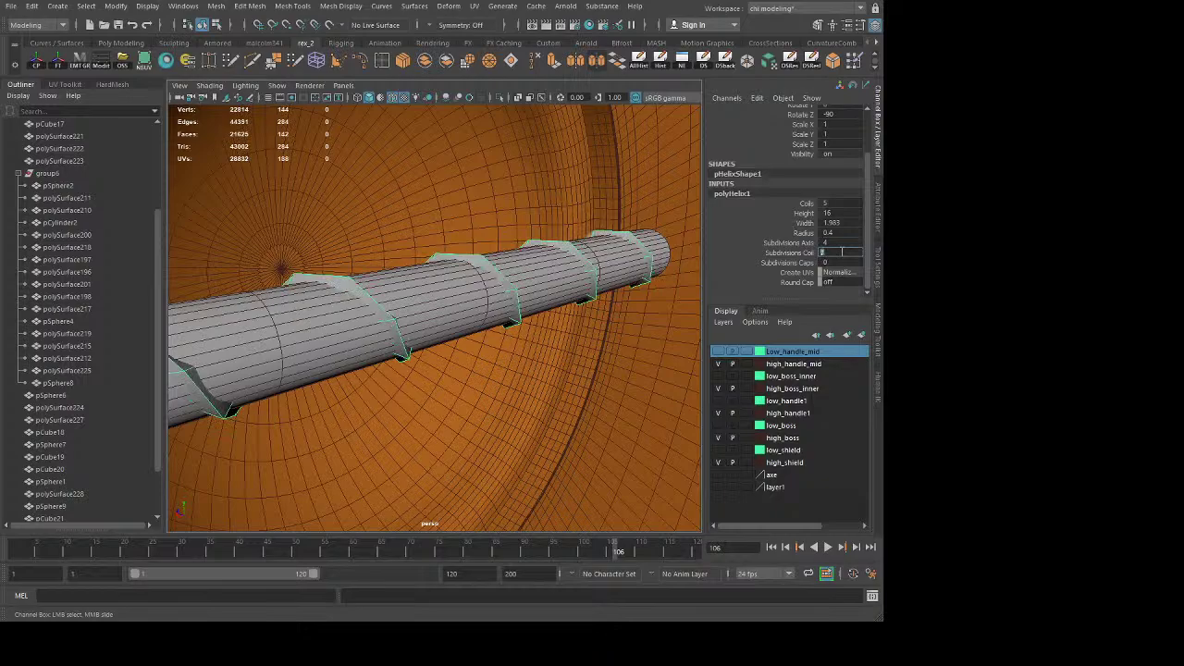
pyautogui.write('8')
pyautogui.press('Return')
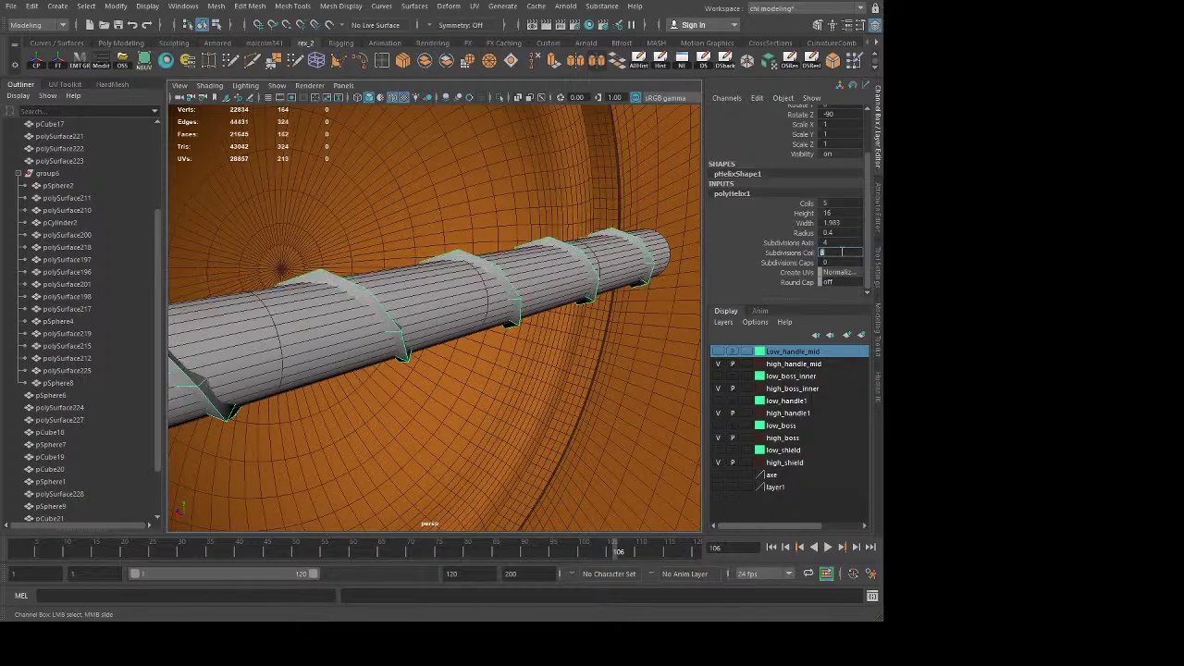
pyautogui.write('9')
pyautogui.press('Return')
pyautogui.write('10')
pyautogui.press('Return')
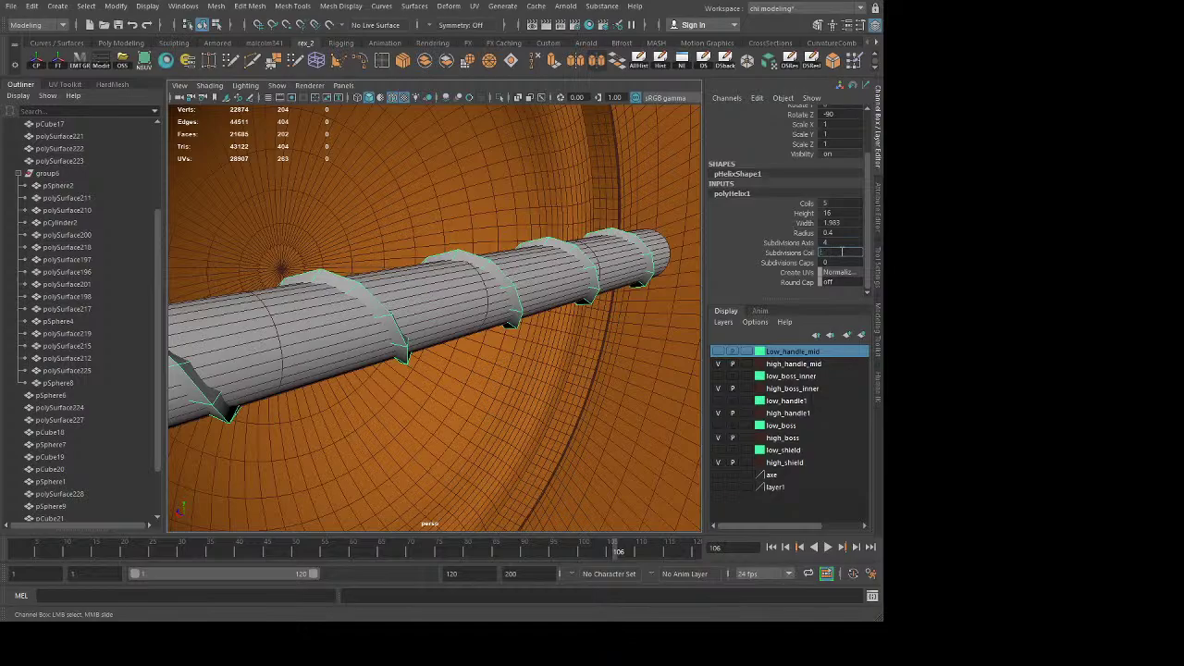
pyautogui.write('20')
pyautogui.press('Return')
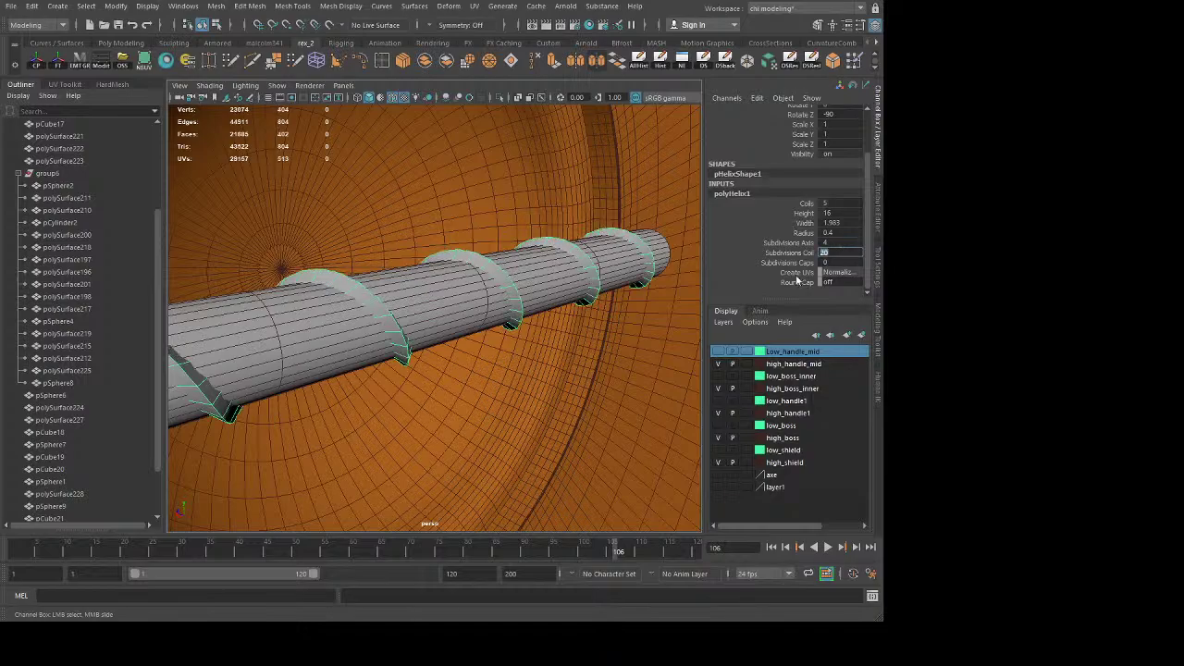
# Step: Set the helix's coil subdivisions to 15 after trying 10 once more
pyautogui.keyDown('alt'); pyautogui.moveTo(477, 379); pyautogui.dragTo(488, 370, button='middle'); pyautogui.keyUp('alt')
pyautogui.click(844, 254)
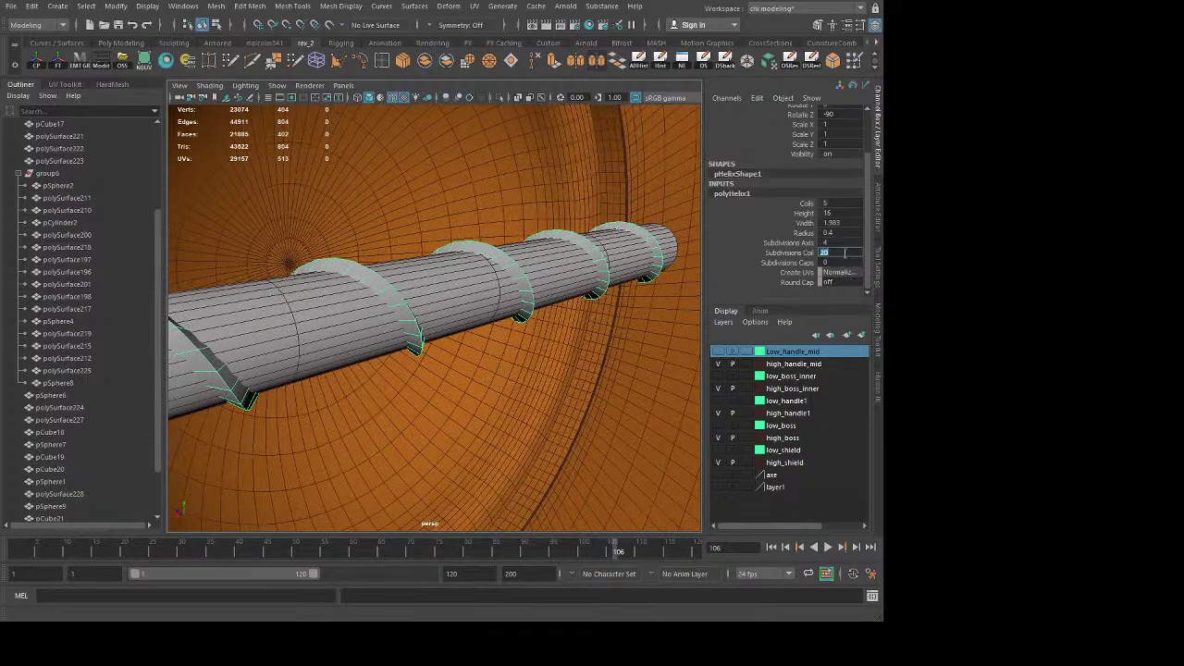
pyautogui.click(844, 253)
pyautogui.write('10')
pyautogui.press('Return')
pyautogui.write('15')
pyautogui.press('Return')
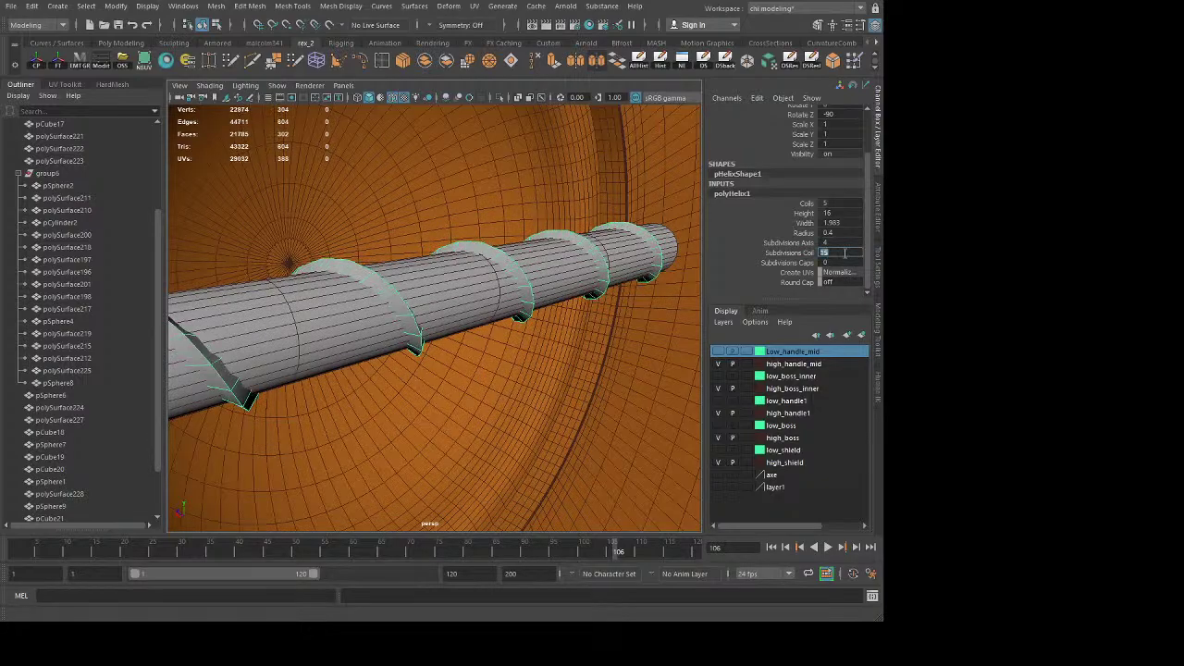
pyautogui.click(791, 244)
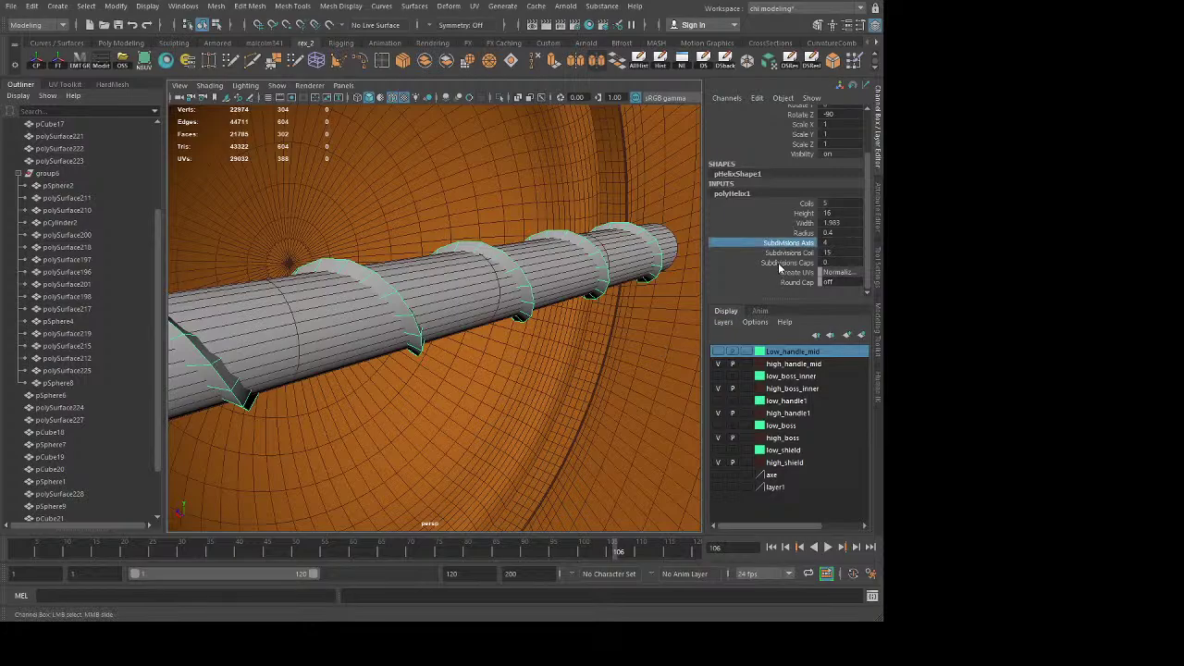
pyautogui.click(803, 213)
pyautogui.moveTo(803, 214); pyautogui.dragTo(683, 353, button='middle')
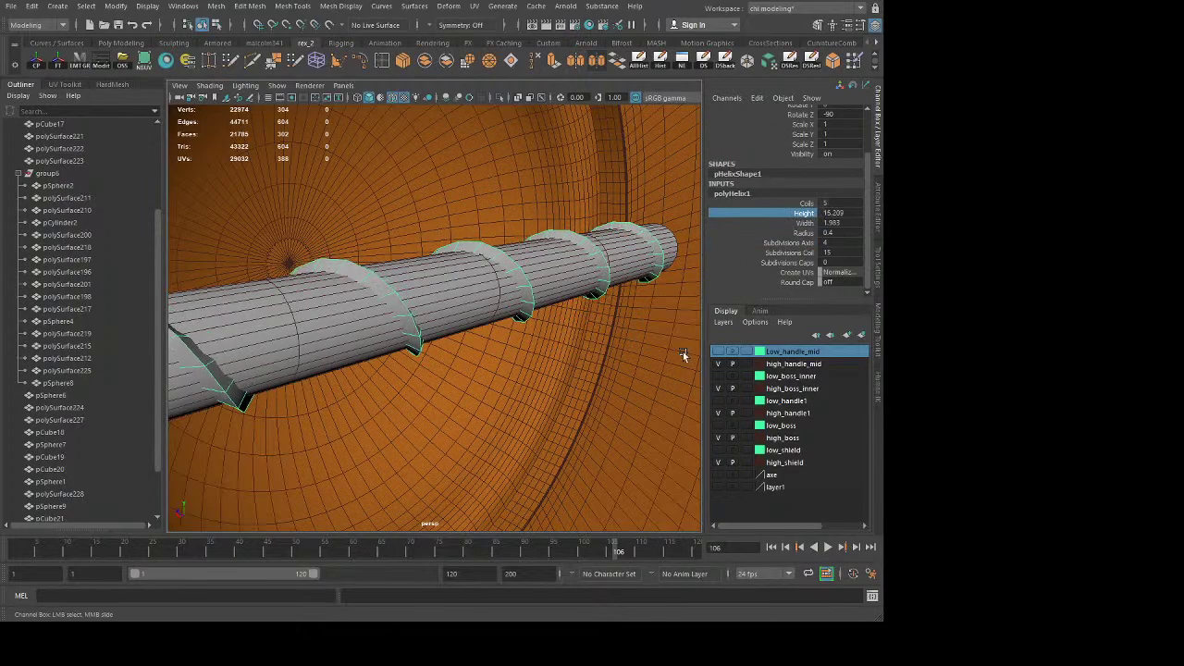
pyautogui.hotkey('ctrl', 'z')
# Step: Increase the helix's width to about 2.45 so the coils stand out from the handle cylinder
pyautogui.click(804, 223)
pyautogui.moveTo(804, 223); pyautogui.dragTo(871, 421, button='middle')
pyautogui.keyDown('alt'); pyautogui.moveTo(377, 343); pyautogui.dragTo(317, 311); pyautogui.keyUp('alt')
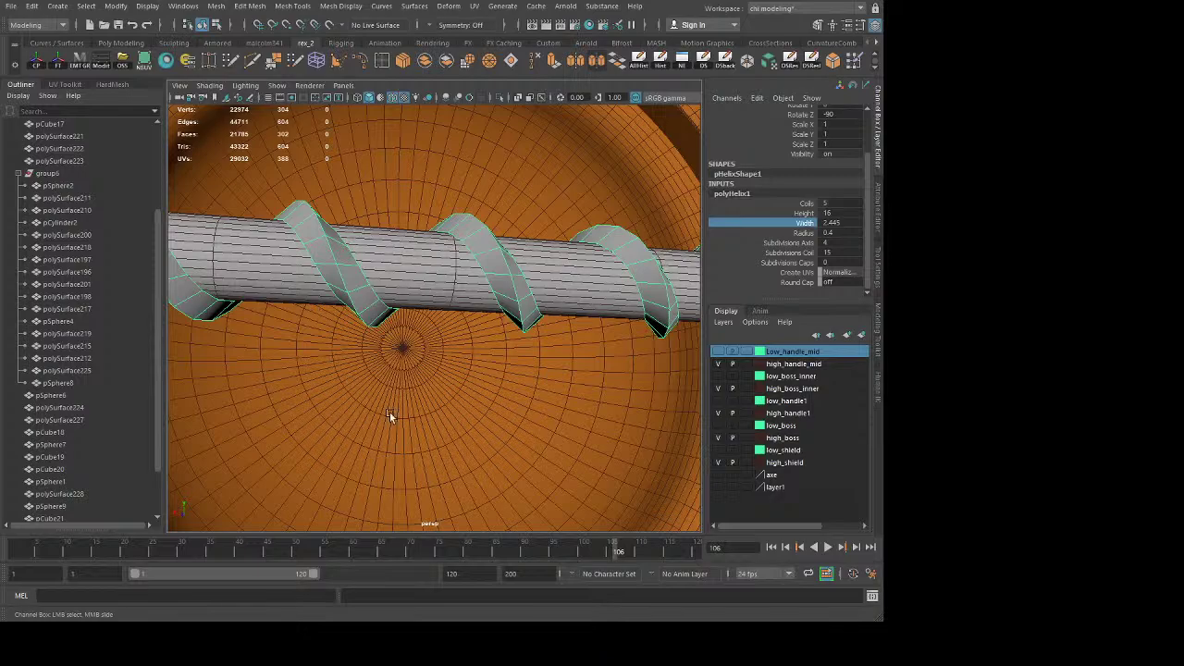
# Step: Try the helix's Round Cap option, inspect the open coil ends, and switch the option back off
pyautogui.click(801, 285)
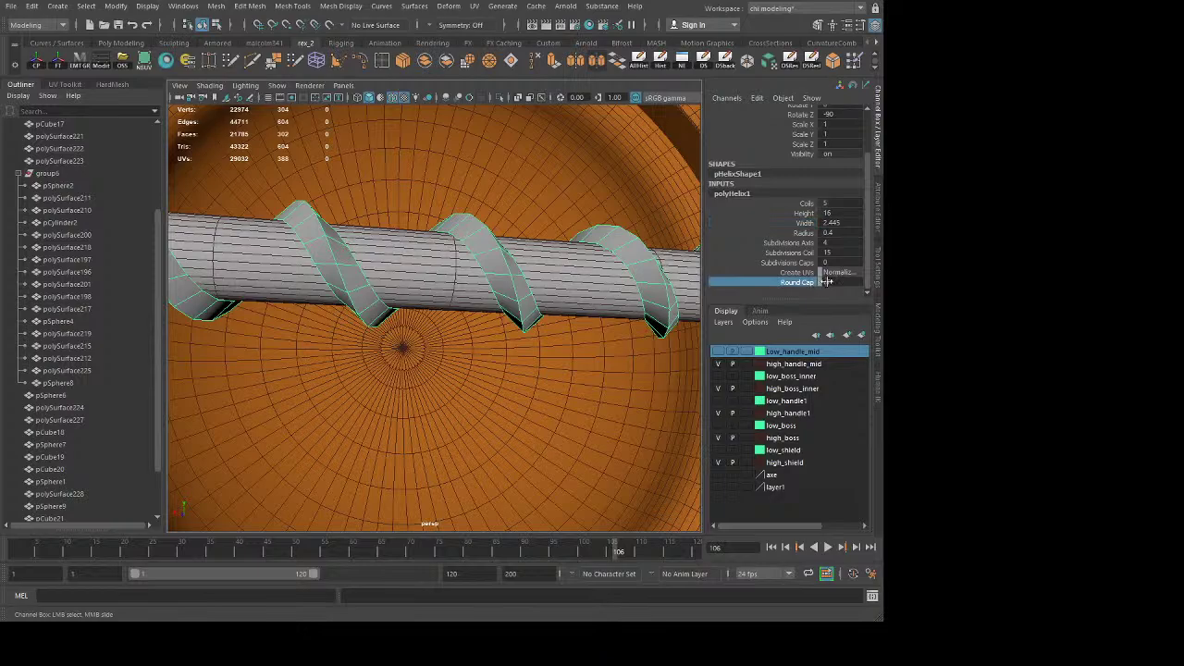
pyautogui.doubleClick(825, 282)
pyautogui.press('Return')
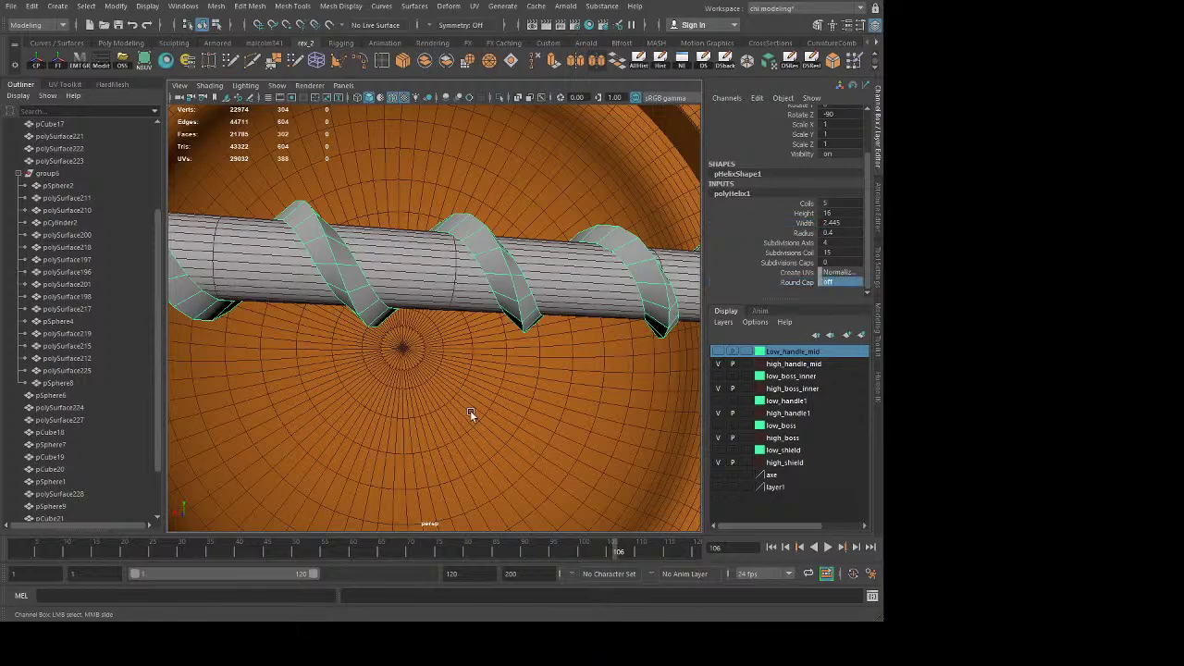
pyautogui.click(786, 281)
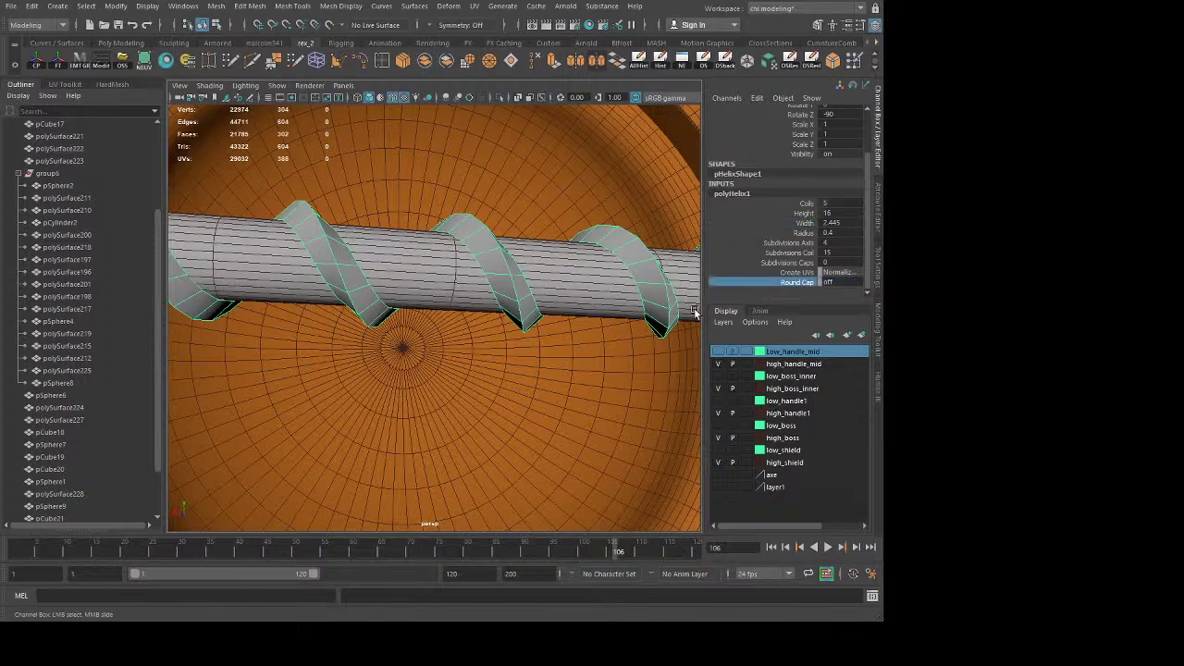
pyautogui.moveTo(638, 383); pyautogui.dragTo(780, 382, button='middle')
pyautogui.keyDown('alt'); pyautogui.moveTo(440, 370); pyautogui.dragTo(496, 386); pyautogui.keyUp('alt')
pyautogui.keyDown('alt'); pyautogui.moveTo(496, 386); pyautogui.dragTo(464, 394, button='right'); pyautogui.keyUp('alt')
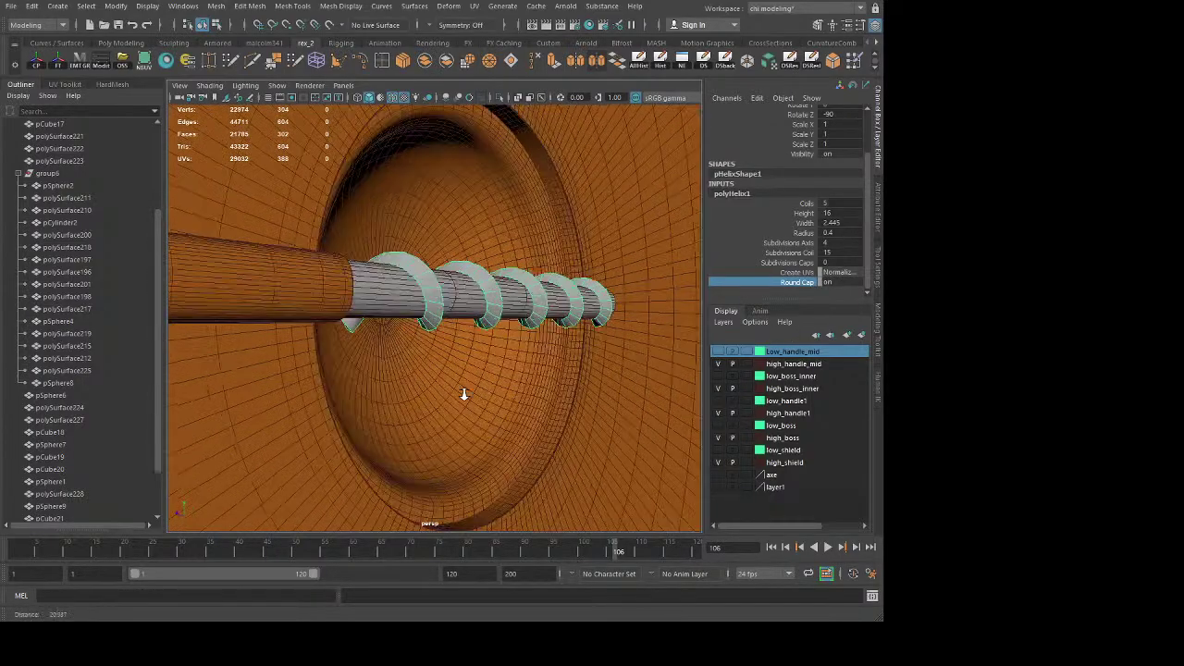
pyautogui.keyDown('alt'); pyautogui.moveTo(464, 394); pyautogui.dragTo(510, 386); pyautogui.keyUp('alt')
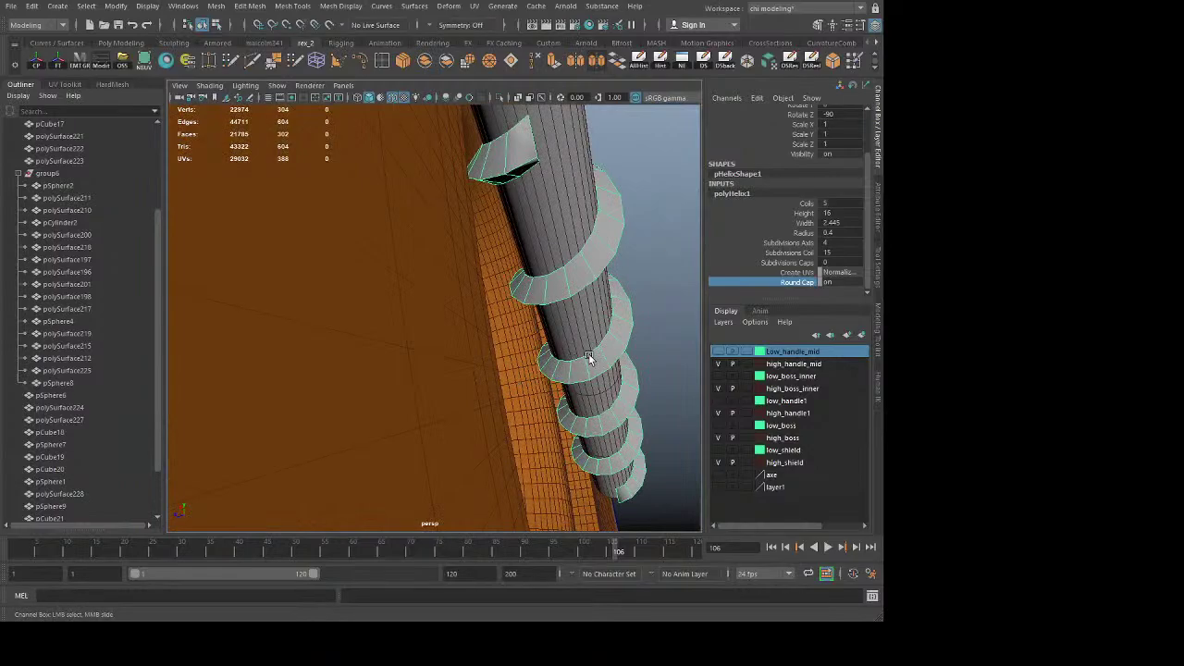
pyautogui.moveTo(589, 358); pyautogui.dragTo(118, 408, button='middle')
pyautogui.keyDown('alt'); pyautogui.moveTo(433, 378); pyautogui.dragTo(375, 370); pyautogui.keyUp('alt')
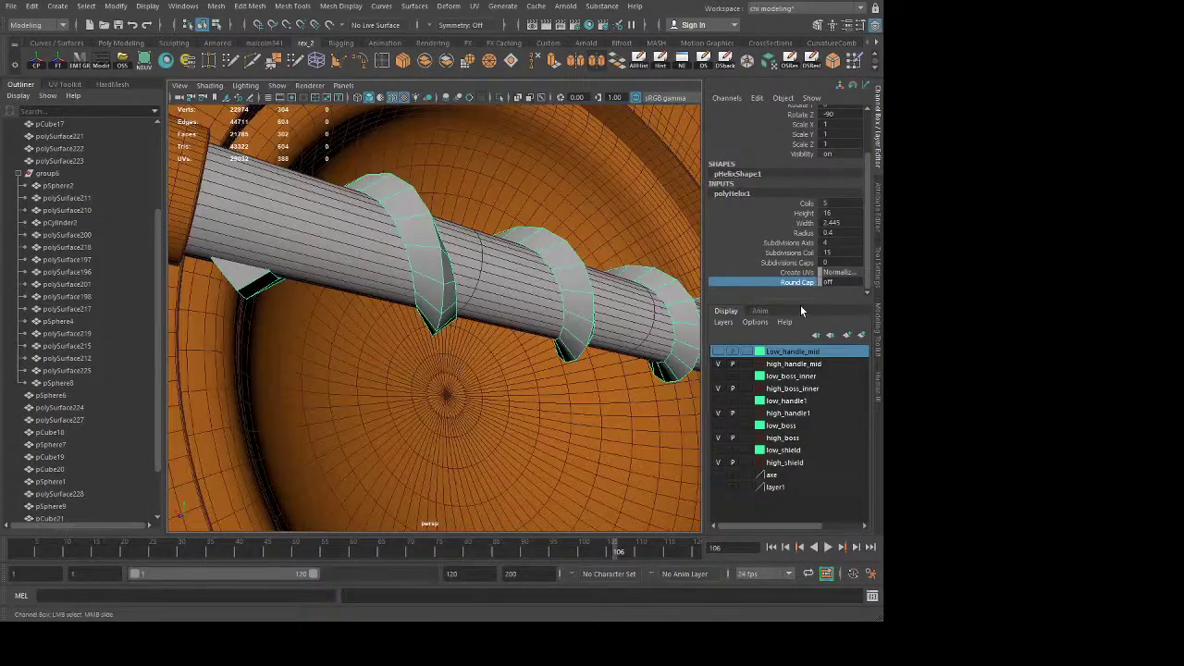
pyautogui.click(805, 223)
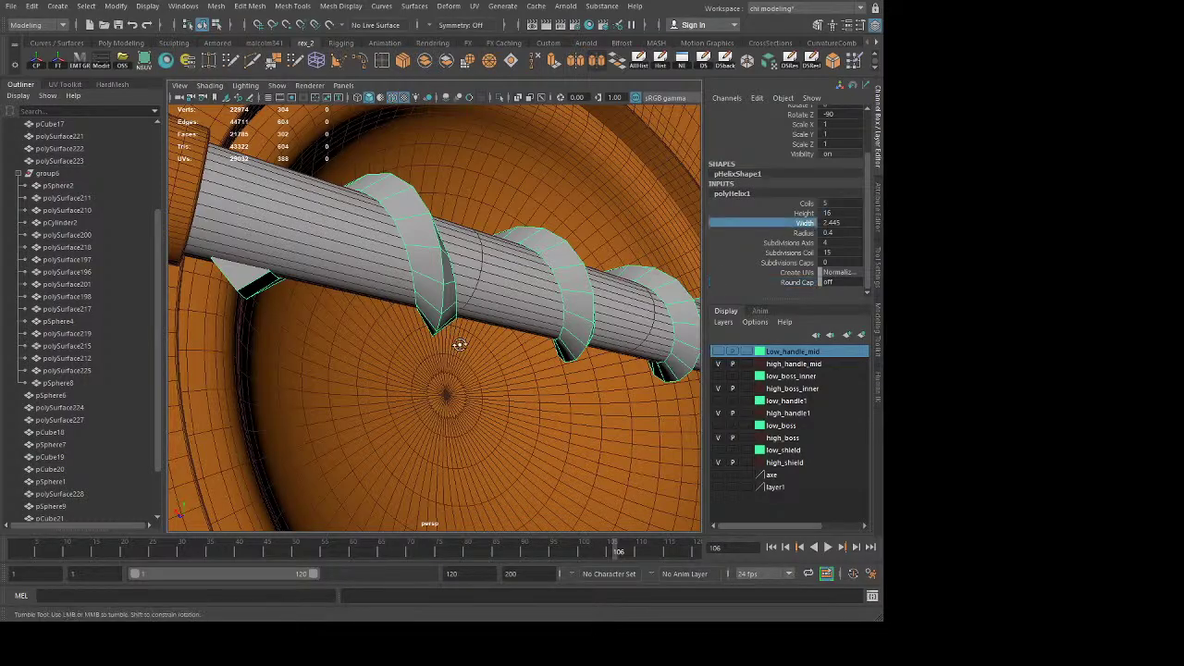
pyautogui.keyDown('alt'); pyautogui.moveTo(454, 338); pyautogui.dragTo(396, 416); pyautogui.keyUp('alt')
pyautogui.moveTo(396, 415); pyautogui.dragTo(628, 422, button='middle')
pyautogui.hotkey('ctrl', 'z')
pyautogui.hotkey('ctrl', 'z')
pyautogui.hotkey('ctrl', 'z')
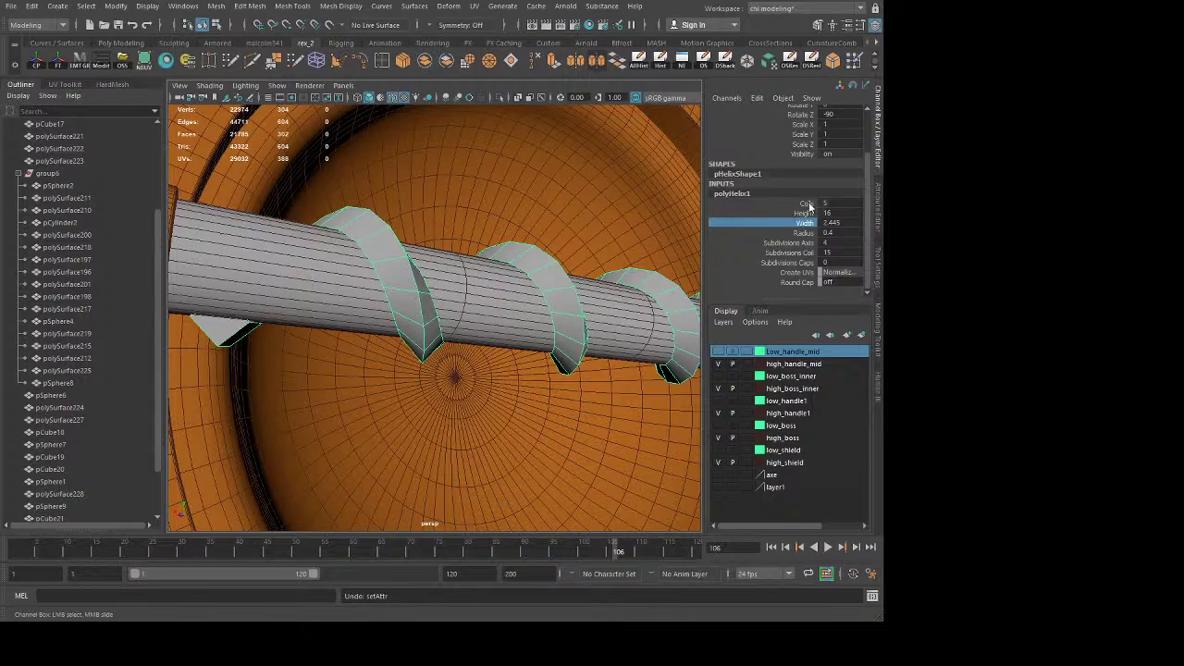
# Step: Increase the helix's radius to about 0.85 to thicken the coils
pyautogui.click(806, 237)
pyautogui.moveTo(486, 388); pyautogui.dragTo(423, 388, button='middle')
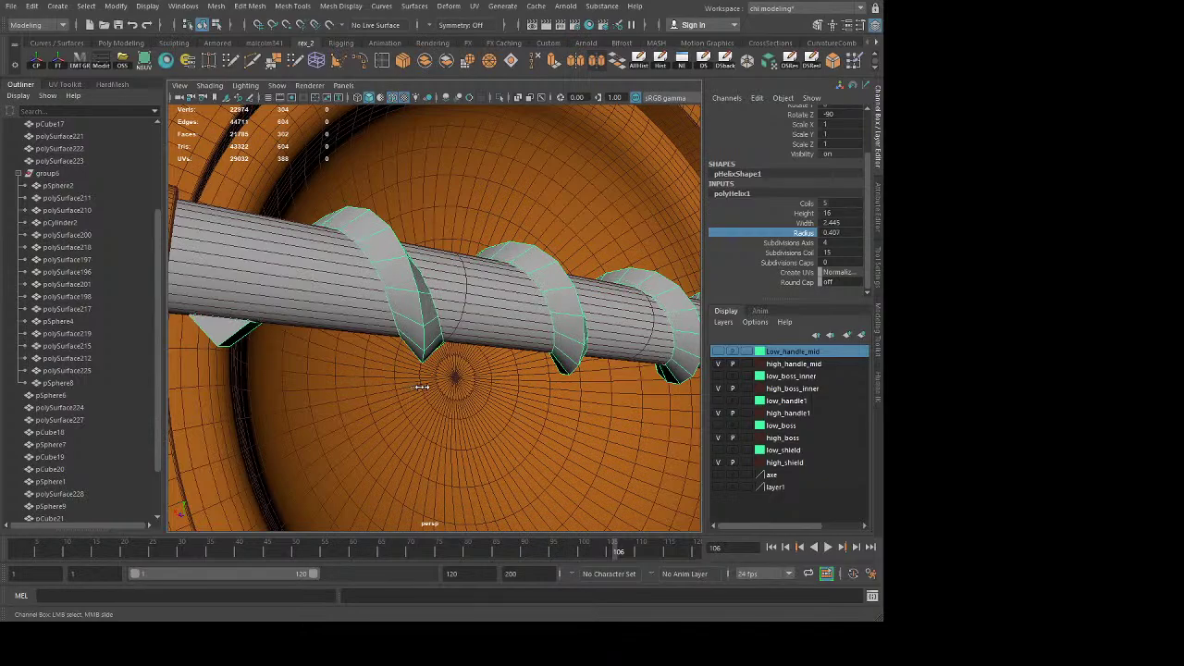
pyautogui.moveTo(545, 390); pyautogui.dragTo(696, 393, button='middle')
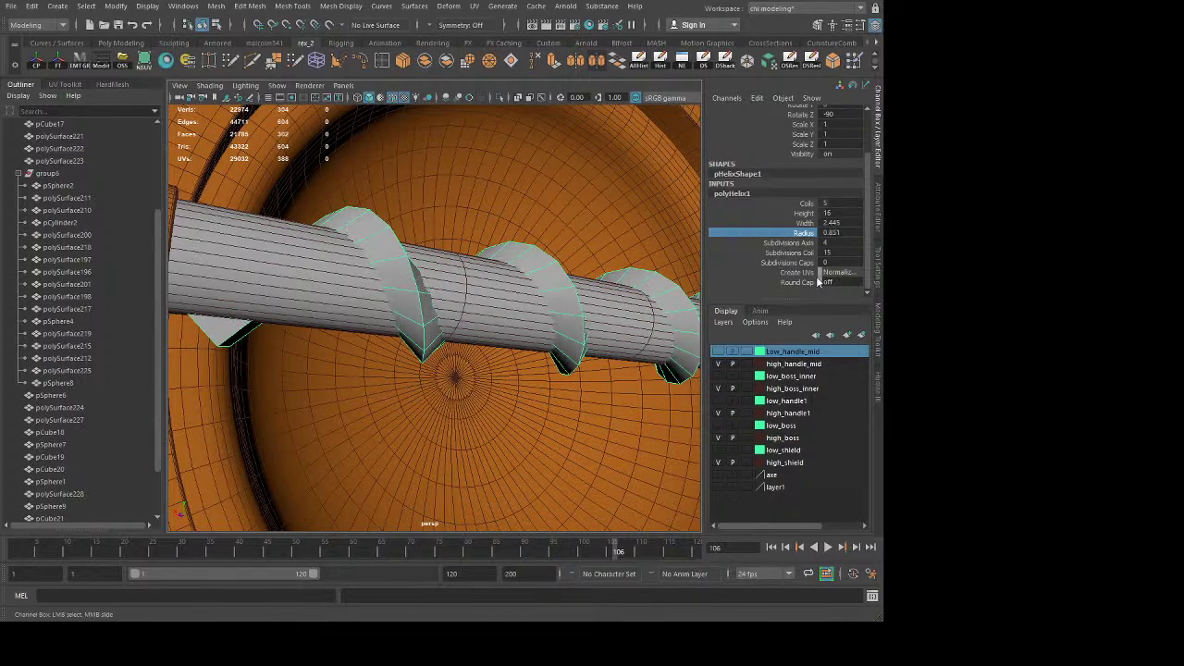
pyautogui.click(809, 217)
pyautogui.moveTo(462, 393); pyautogui.dragTo(559, 395, button='middle')
pyautogui.hotkey('ctrl', 'z')
# Step: Widen the helix to about 4.15 and increase its radius to about 1.33 around the middle handle
pyautogui.click(805, 223)
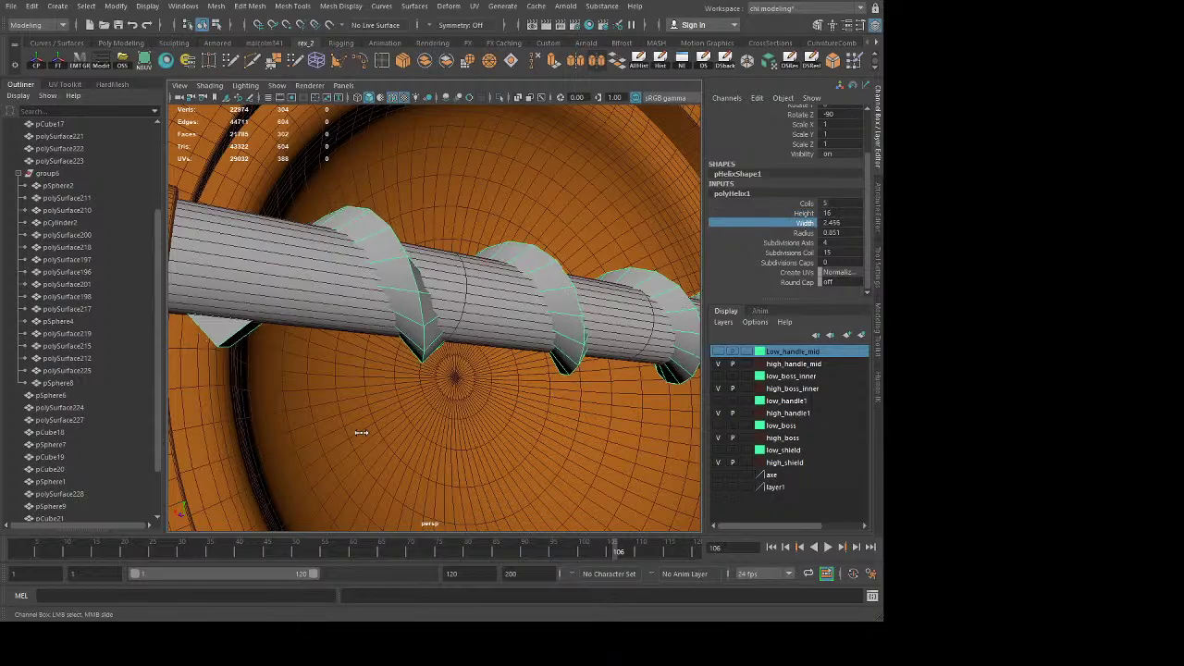
pyautogui.moveTo(231, 333); pyautogui.dragTo(774, 442, button='middle')
pyautogui.moveTo(486, 430)
pyautogui.mouseDown(button='middle')
pyautogui.moveTo(814, 431)
pyautogui.moveTo(602, 429)
pyautogui.moveTo(768, 441)
pyautogui.moveTo(521, 429)
pyautogui.moveTo(696, 444)
pyautogui.moveTo(485, 438)
pyautogui.mouseUp(button='middle')
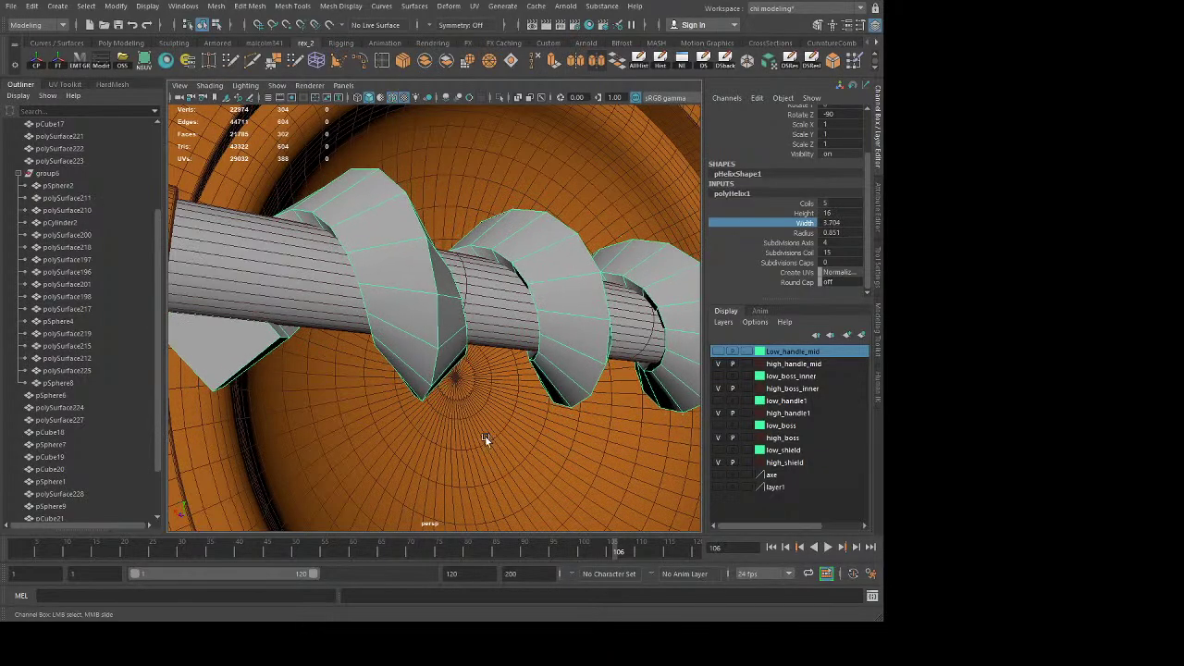
pyautogui.keyDown('alt'); pyautogui.moveTo(485, 437); pyautogui.dragTo(387, 445); pyautogui.keyUp('alt')
pyautogui.keyDown('alt'); pyautogui.moveTo(388, 445); pyautogui.dragTo(313, 447, button='right'); pyautogui.keyUp('alt')
pyautogui.keyDown('alt'); pyautogui.moveTo(344, 415); pyautogui.dragTo(350, 434); pyautogui.keyUp('alt')
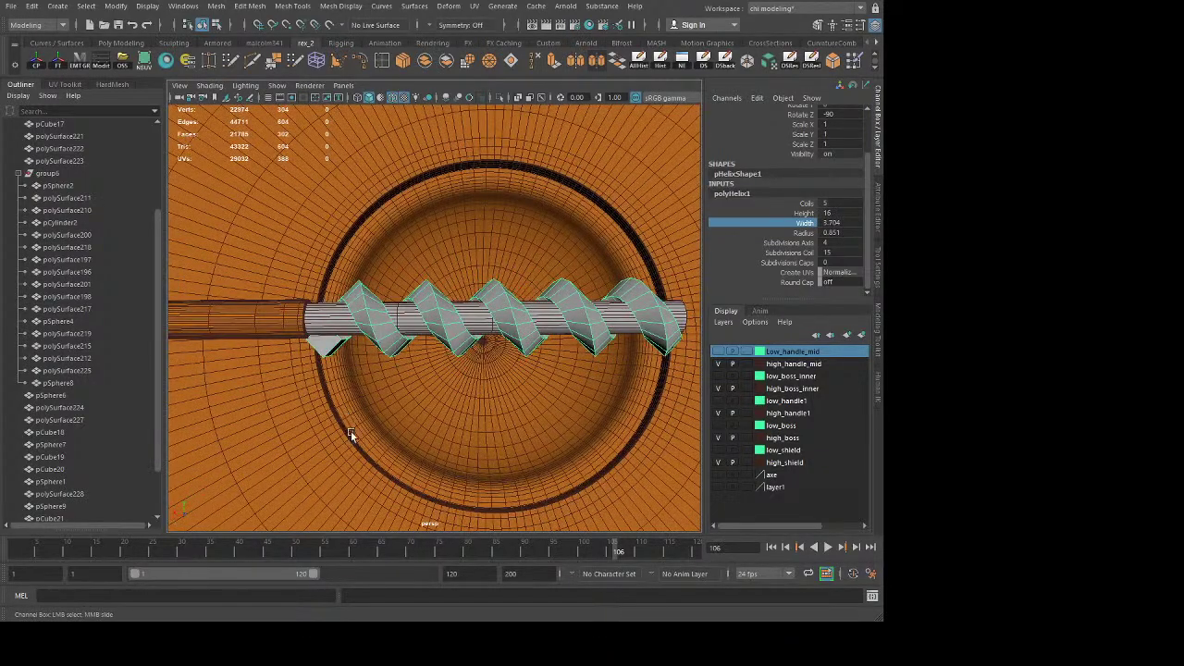
pyautogui.moveTo(425, 398); pyautogui.dragTo(688, 404, button='middle')
pyautogui.click(801, 235)
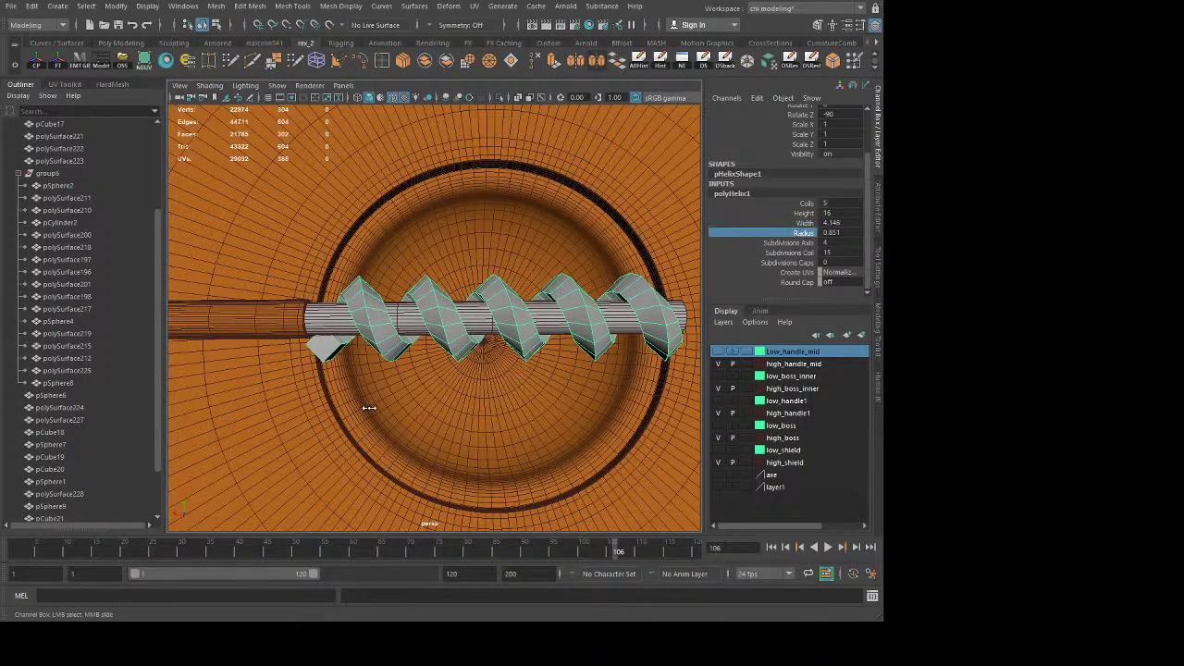
pyautogui.moveTo(370, 410); pyautogui.dragTo(664, 424, button='middle')
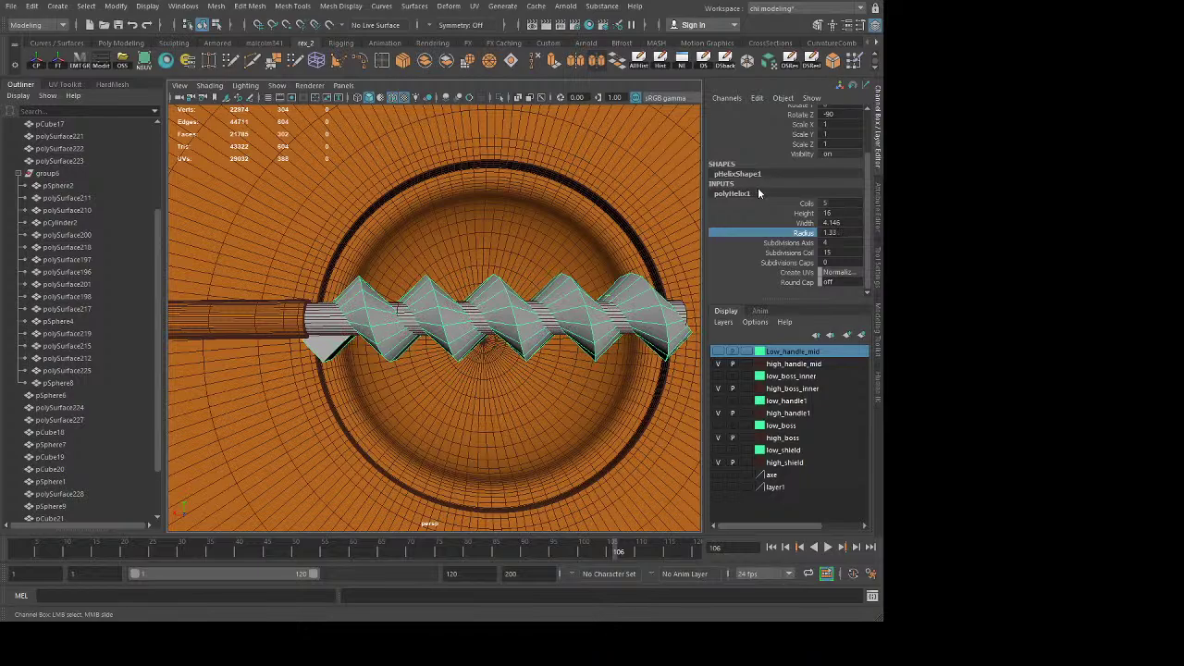
# Step: Widen the helix to about 5.61 so the coils bulge further from the middle handle
pyautogui.click(803, 223)
pyautogui.moveTo(407, 393); pyautogui.dragTo(738, 442, button='middle')
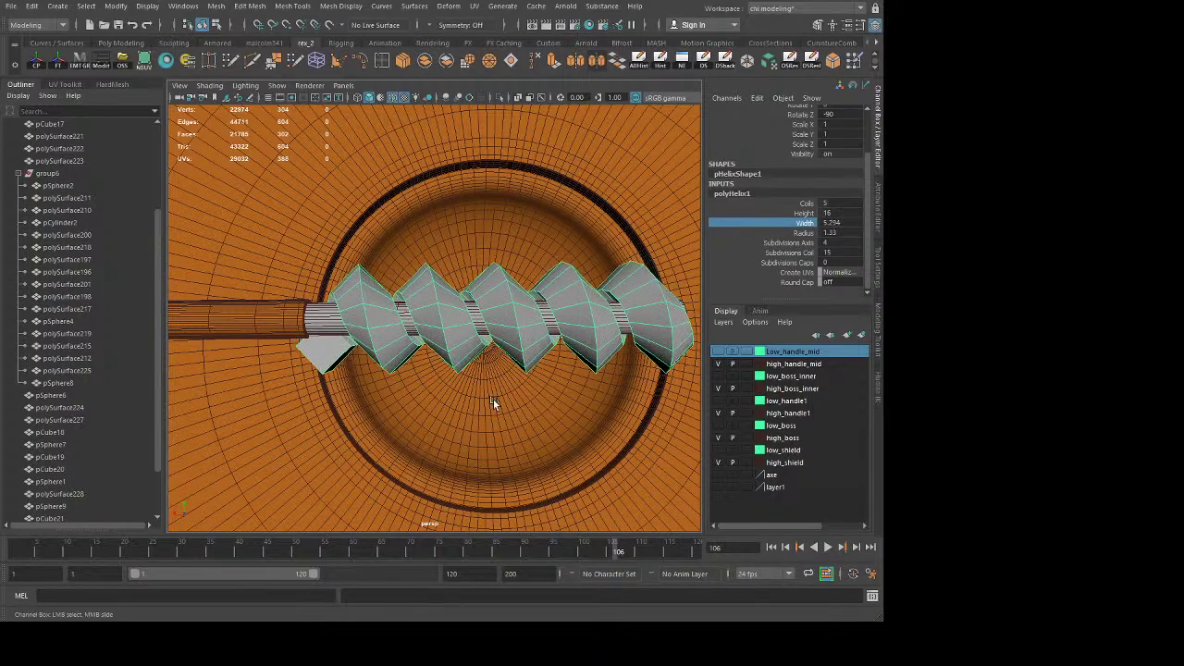
pyautogui.moveTo(493, 398); pyautogui.dragTo(507, 424, button='middle')
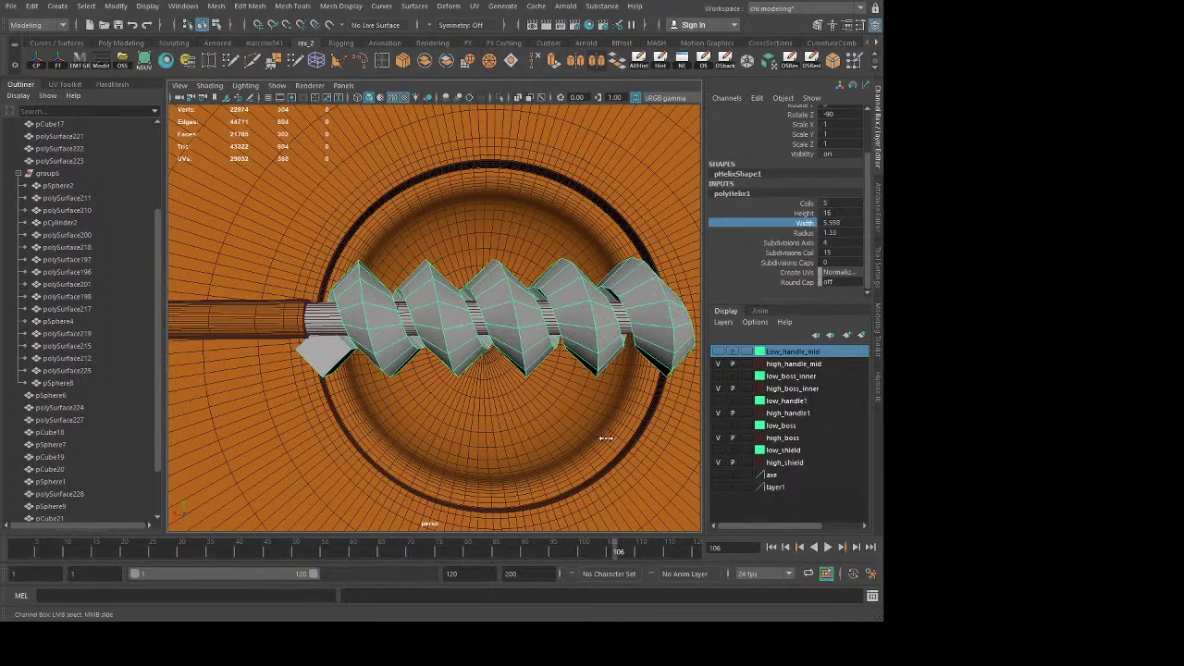
# Step: Adjust the helix's radius to about 1.57 so that neighbouring coils just meet without gaps
pyautogui.click(804, 214)
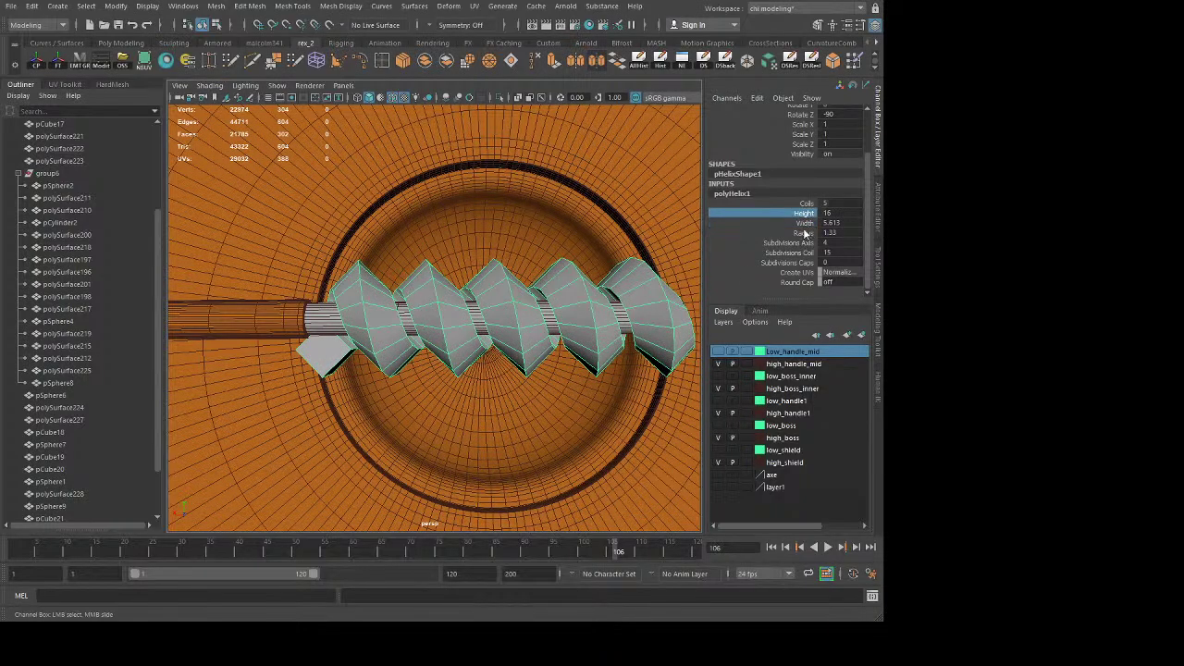
pyautogui.click(804, 233)
pyautogui.moveTo(367, 431); pyautogui.dragTo(524, 429, button='middle')
pyautogui.scroll(10, 481, 346)
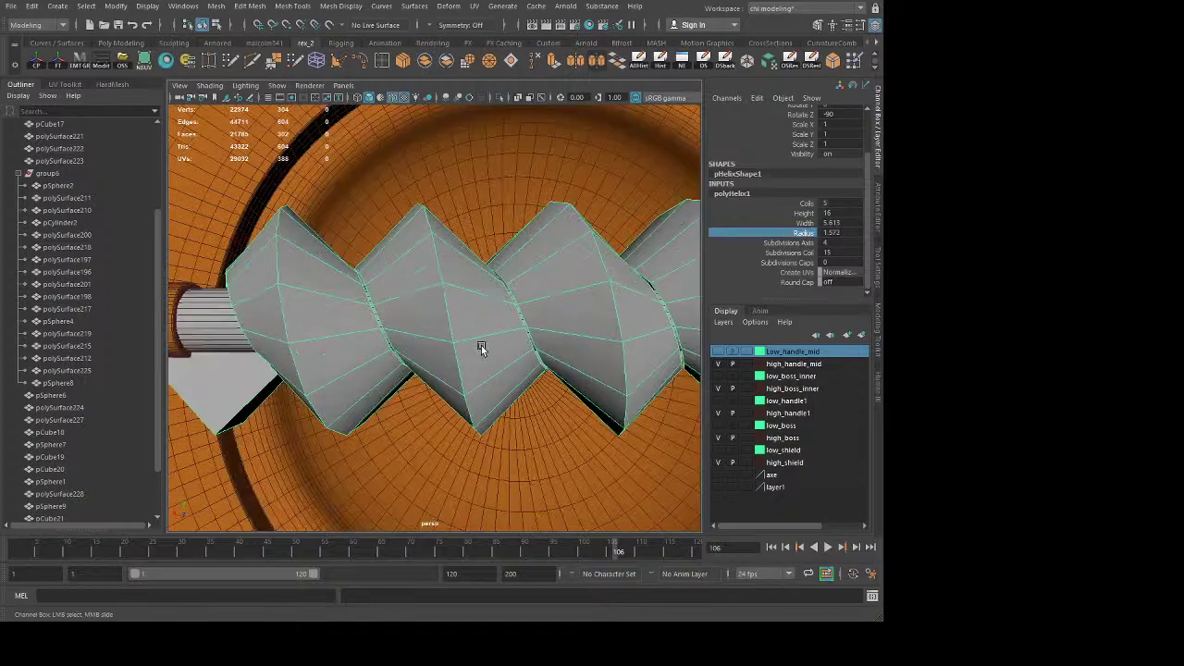
pyautogui.moveTo(484, 354); pyautogui.dragTo(477, 417, button='middle')
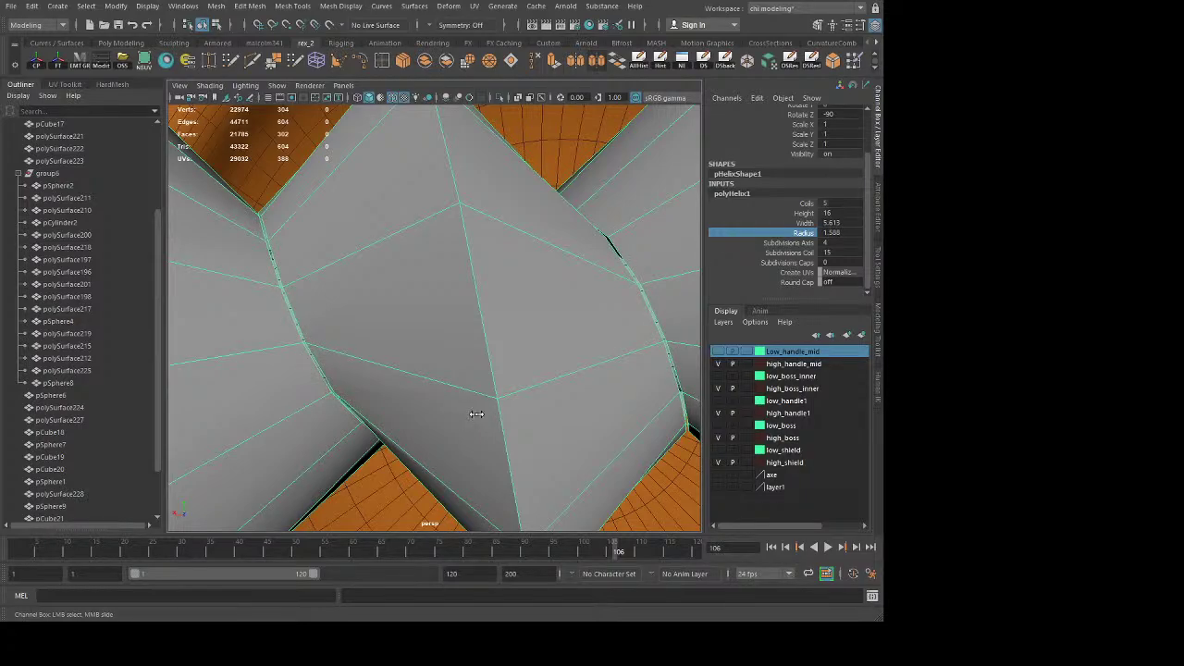
pyautogui.scroll(-8, 475, 412)
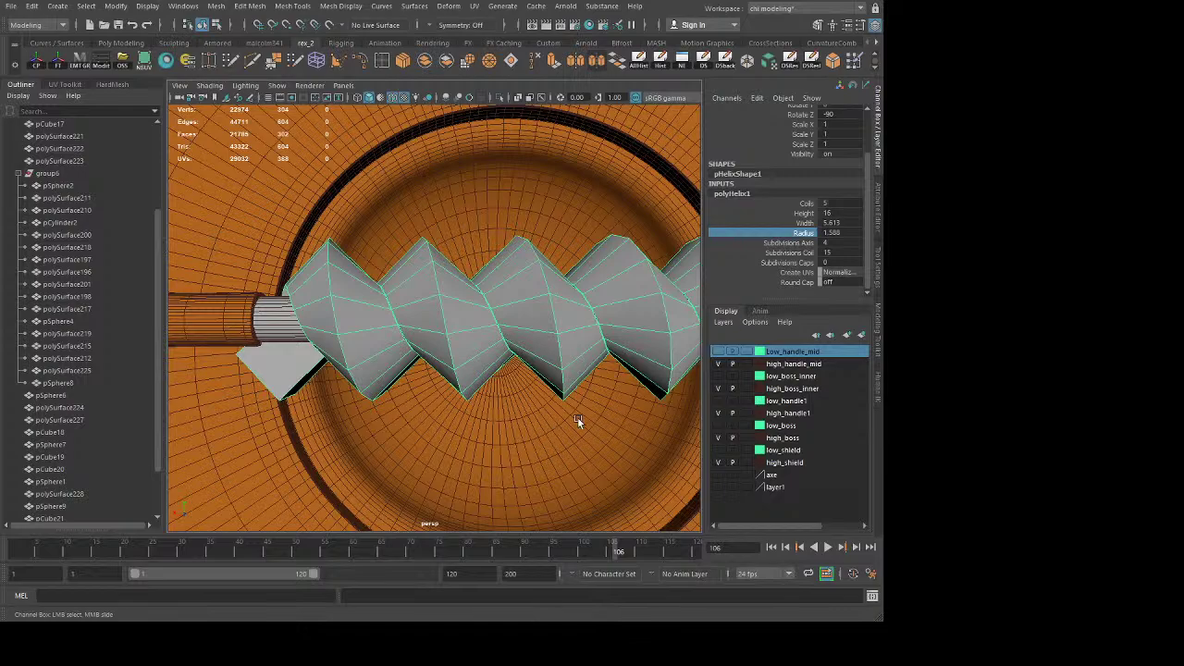
pyautogui.moveTo(620, 396); pyautogui.dragTo(617, 405, button='middle')
pyautogui.keyDown('alt'); pyautogui.moveTo(610, 405); pyautogui.dragTo(509, 427); pyautogui.keyUp('alt')
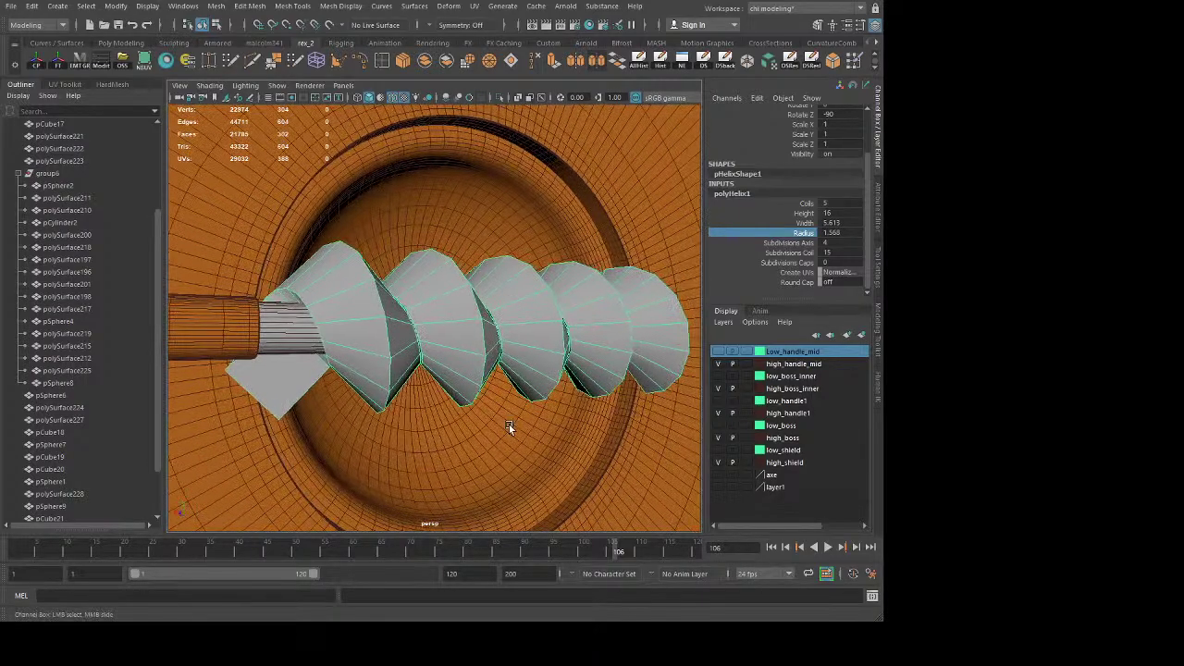
# Step: Fine-tune the helix's height to about 15.99 and check the wrap against the whole shield
pyautogui.click(807, 215)
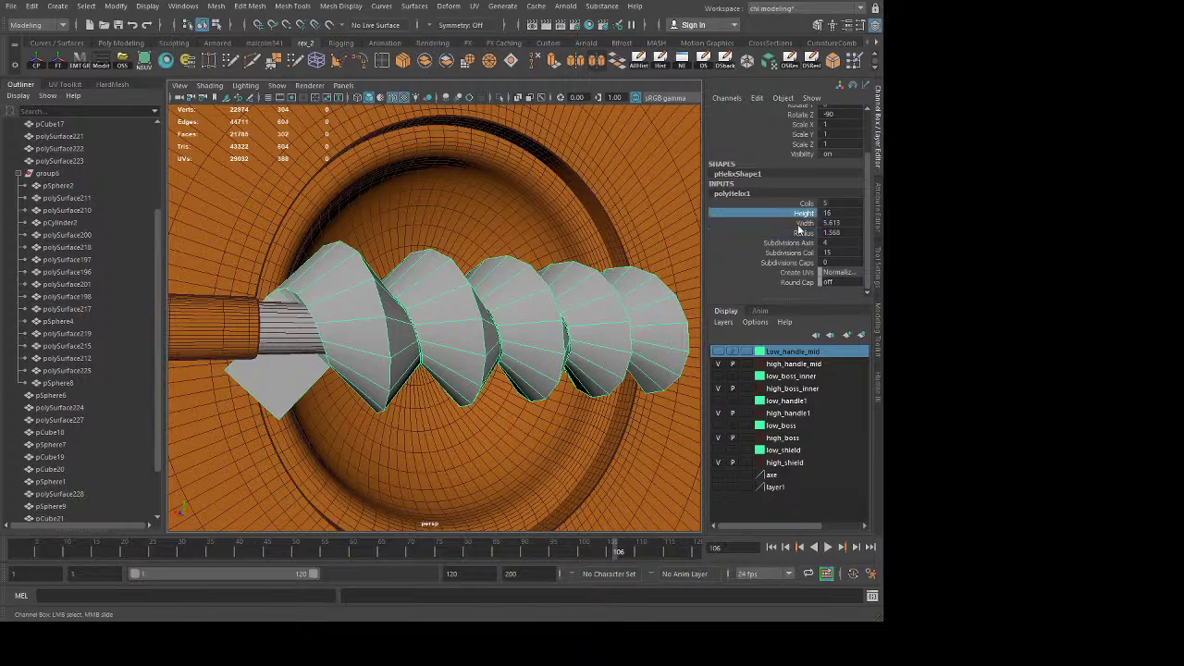
pyautogui.moveTo(700, 339); pyautogui.dragTo(554, 383, button='middle')
pyautogui.keyDown('alt'); pyautogui.moveTo(512, 407); pyautogui.dragTo(448, 386); pyautogui.keyUp('alt')
pyautogui.moveTo(449, 385); pyautogui.dragTo(517, 385, button='middle')
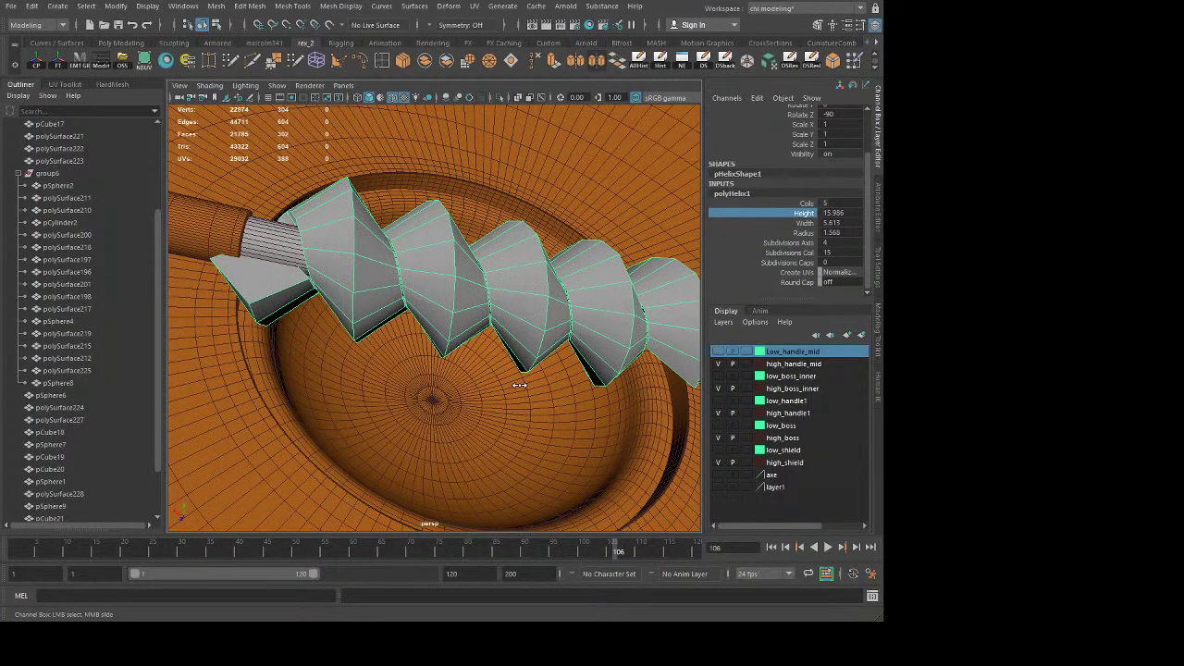
pyautogui.scroll(-5, 520, 389)
pyautogui.keyDown('alt'); pyautogui.moveTo(521, 391); pyautogui.dragTo(450, 425); pyautogui.keyUp('alt')
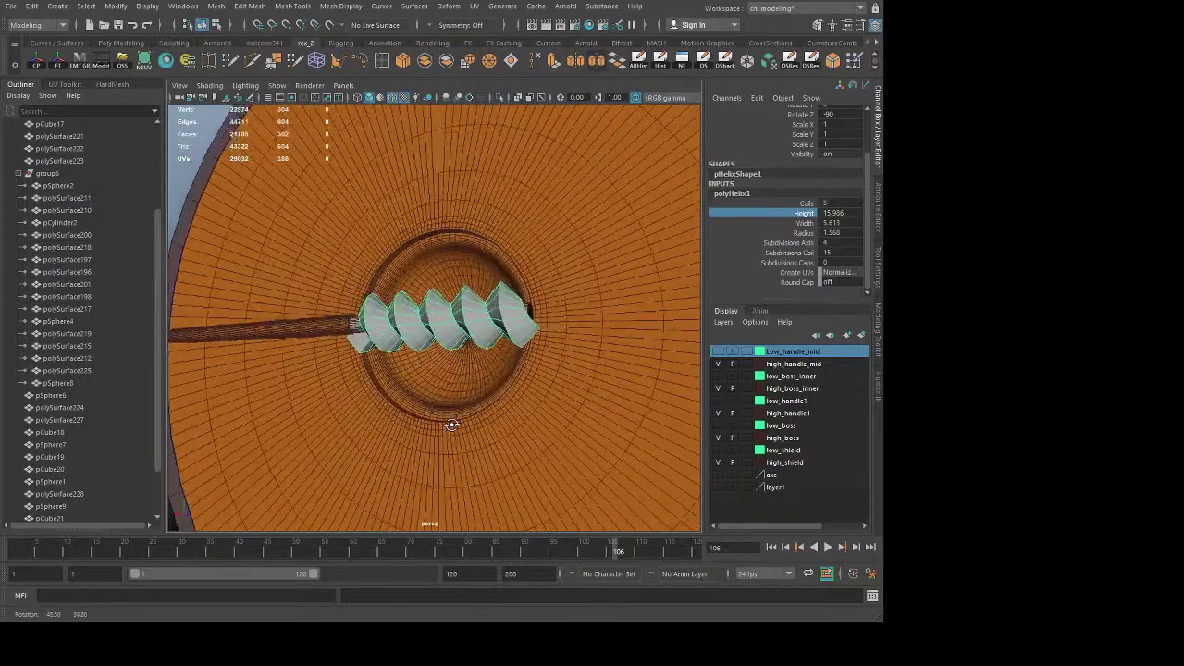
# Step: Try to stretch the helix's height to about 17.98 along the middle handle
pyautogui.keyDown('alt'); pyautogui.moveTo(450, 426); pyautogui.dragTo(577, 439, button='right'); pyautogui.keyUp('alt')
pyautogui.keyDown('alt'); pyautogui.moveTo(578, 438); pyautogui.dragTo(527, 365); pyautogui.keyUp('alt')
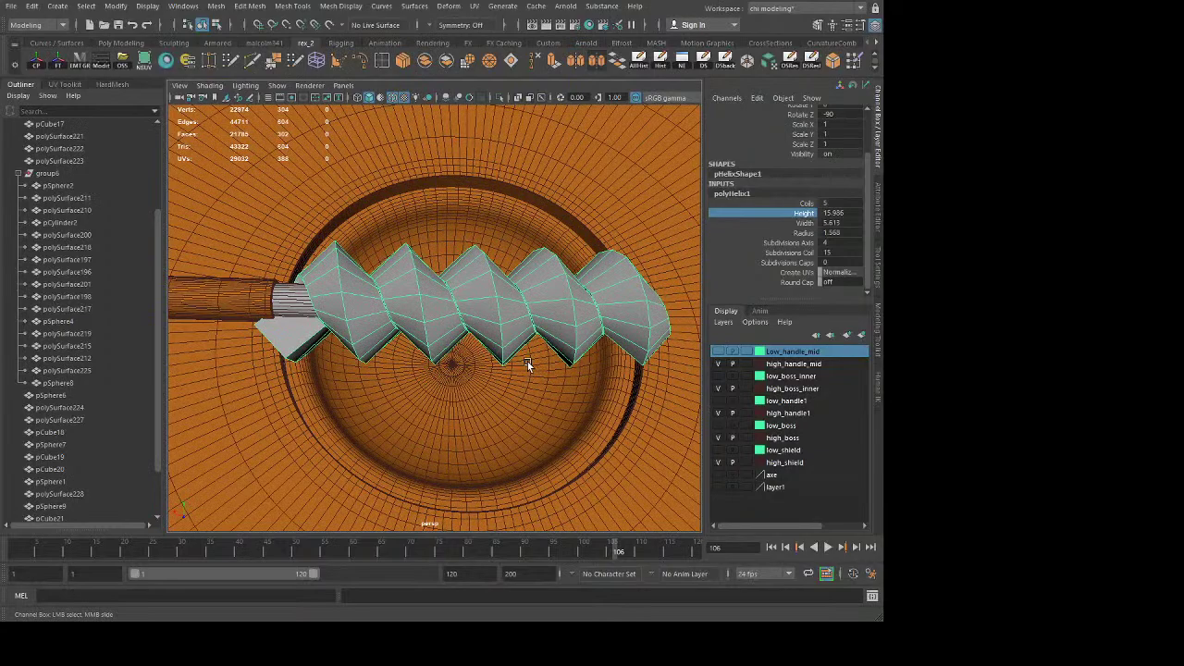
pyautogui.moveTo(422, 371); pyautogui.dragTo(610, 411, button='middle')
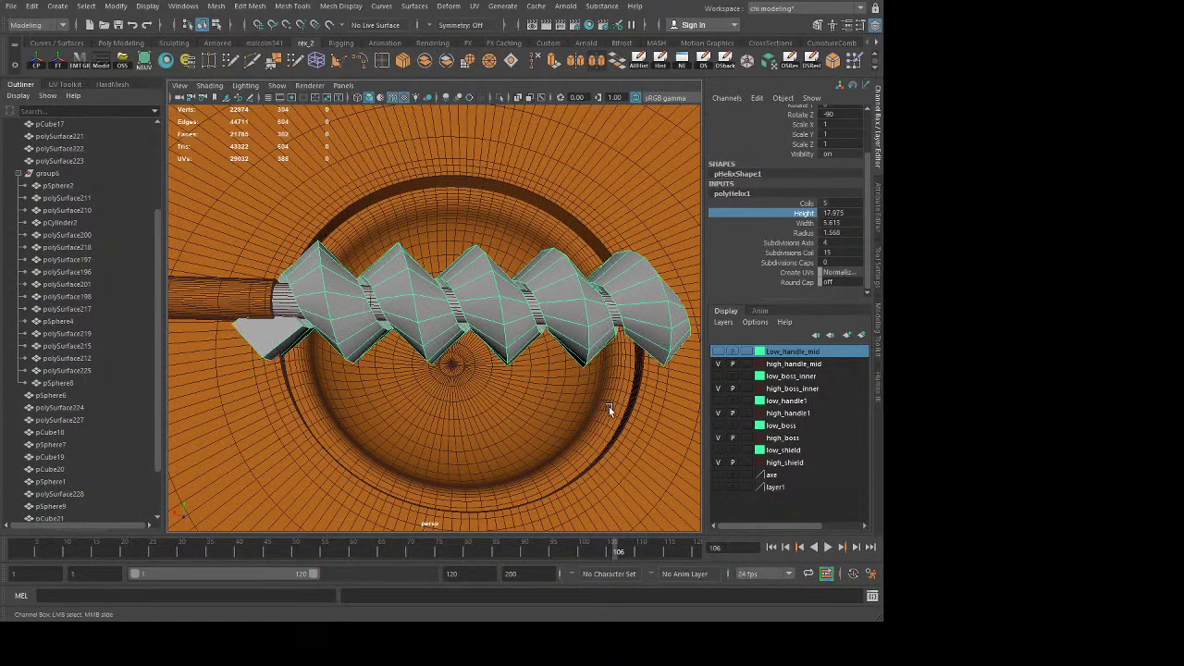
pyautogui.hotkey('ctrl', 'z')
pyautogui.hotkey('ctrl', 'z')
pyautogui.hotkey('ctrl', 'z')
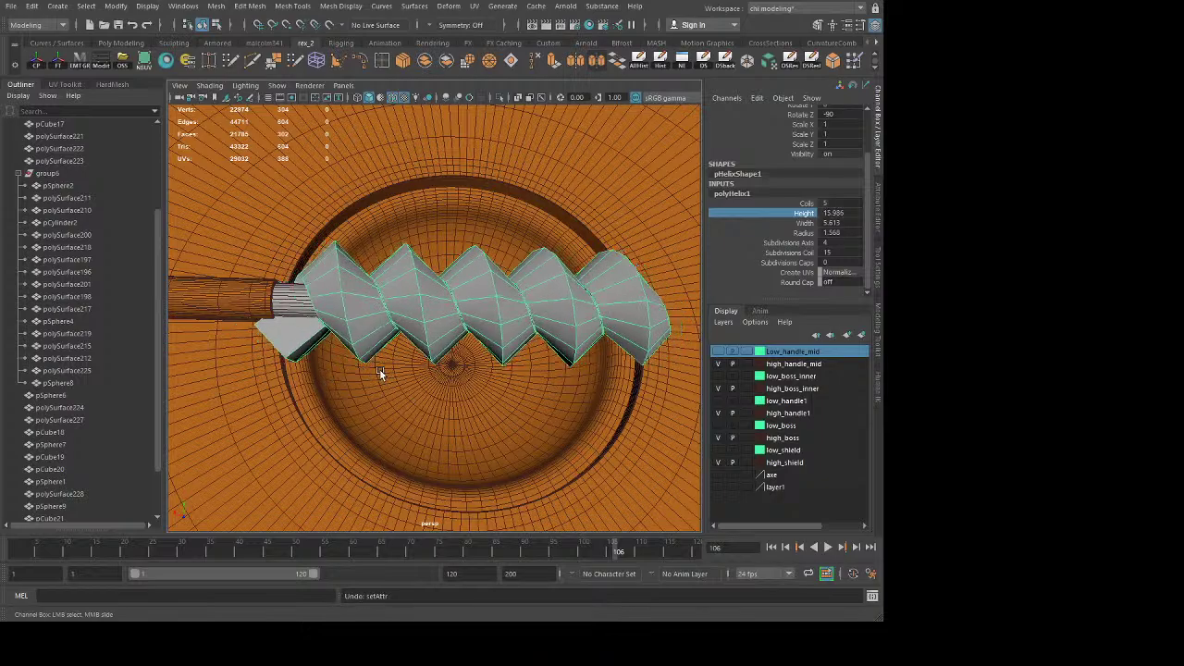
# Step: Try to rotate the helix about 165 degrees around the handle's axis
pyautogui.keyDown('alt'); pyautogui.moveTo(383, 369); pyautogui.dragTo(432, 385); pyautogui.keyUp('alt')
pyautogui.press('e')
pyautogui.moveTo(497, 304); pyautogui.dragTo(476, 425)
pyautogui.hotkey('ctrl', 'z')
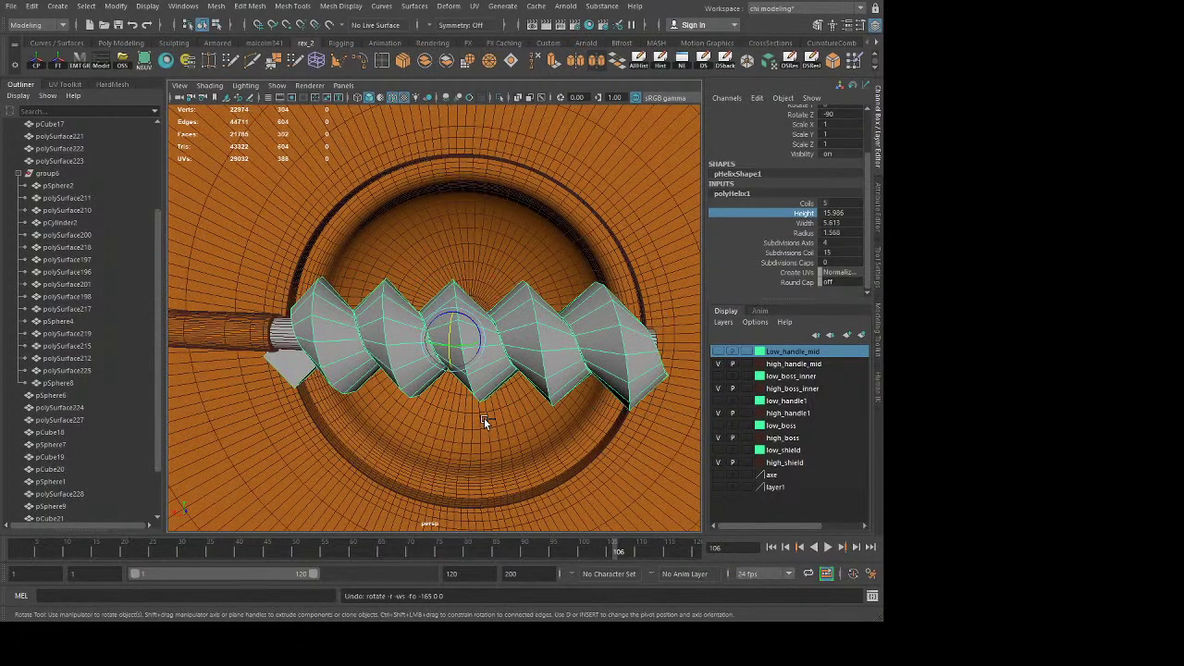
# Step: Stretch the helix's height to about 19.75 and increase its radius to about 1.92 to close the gaps between coils
pyautogui.moveTo(653, 303); pyautogui.dragTo(348, 486, button='middle')
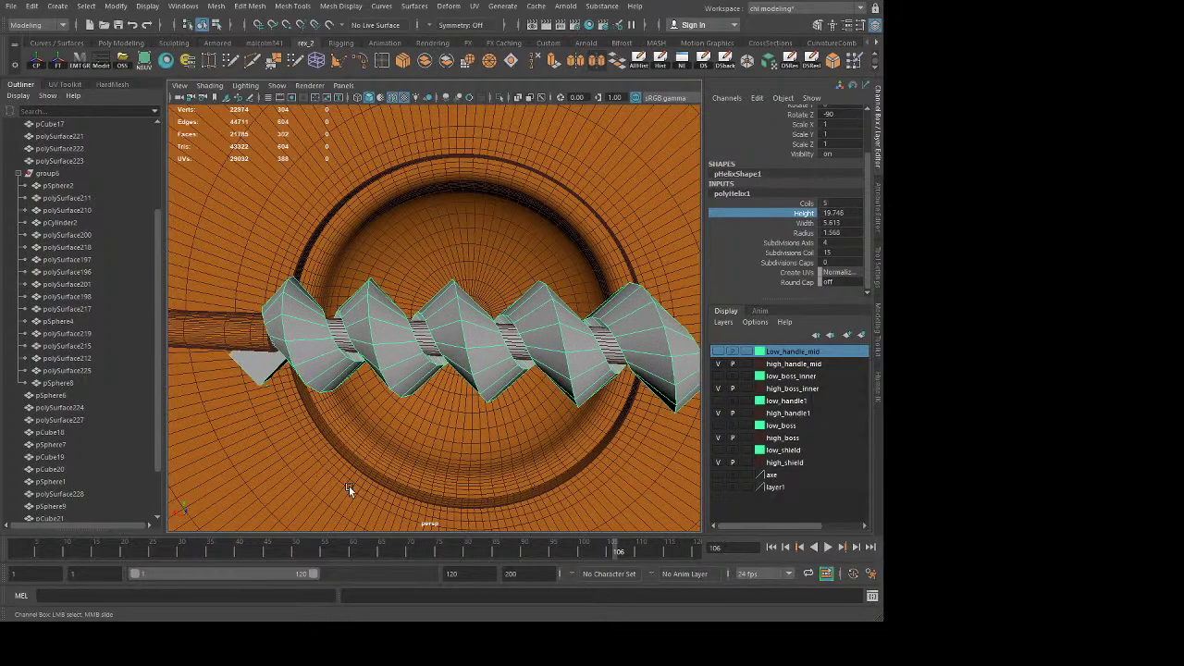
pyautogui.click(805, 223)
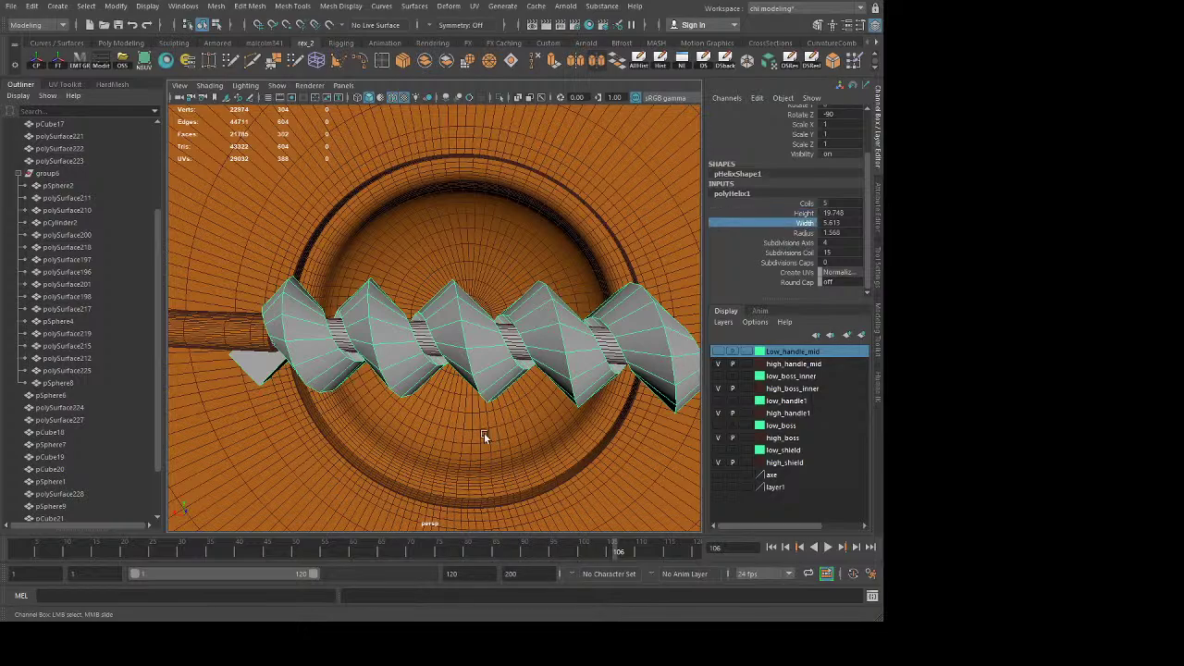
pyautogui.moveTo(397, 440); pyautogui.dragTo(526, 444, button='middle')
pyautogui.hotkey('ctrl', 'z')
pyautogui.click(802, 232)
pyautogui.moveTo(398, 454); pyautogui.dragTo(432, 454, button='middle')
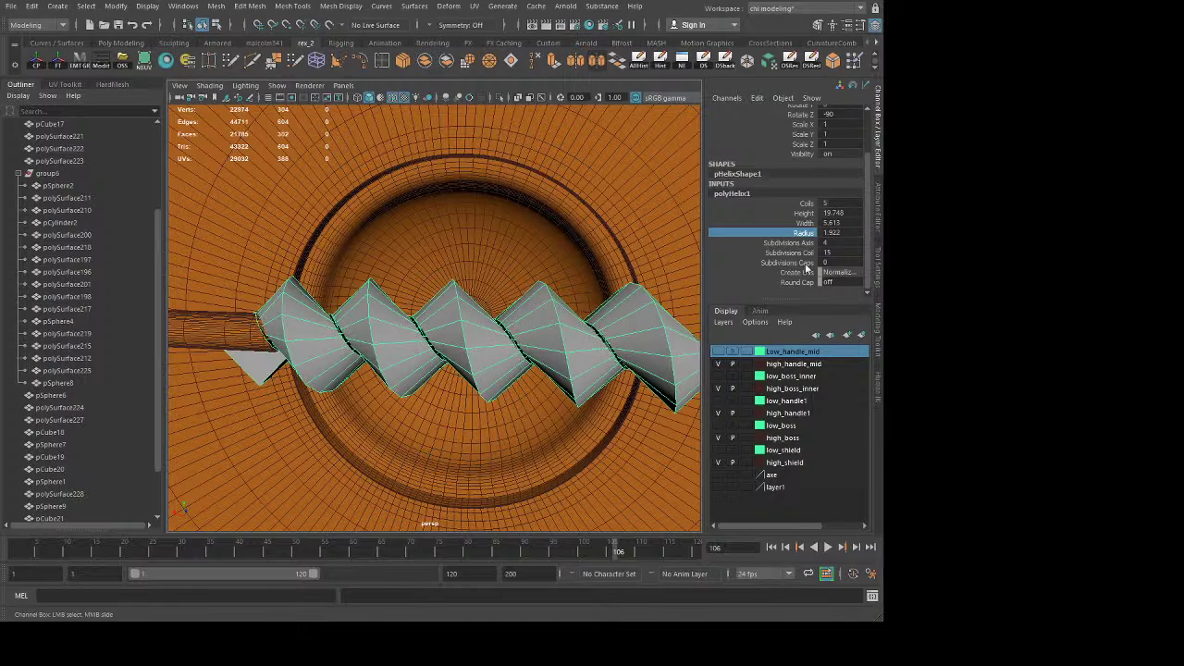
# Step: Widen the helix to about 5.88 and fine-tune its radius to about 1.96
pyautogui.click(806, 223)
pyautogui.moveTo(473, 475); pyautogui.dragTo(655, 515, button='middle')
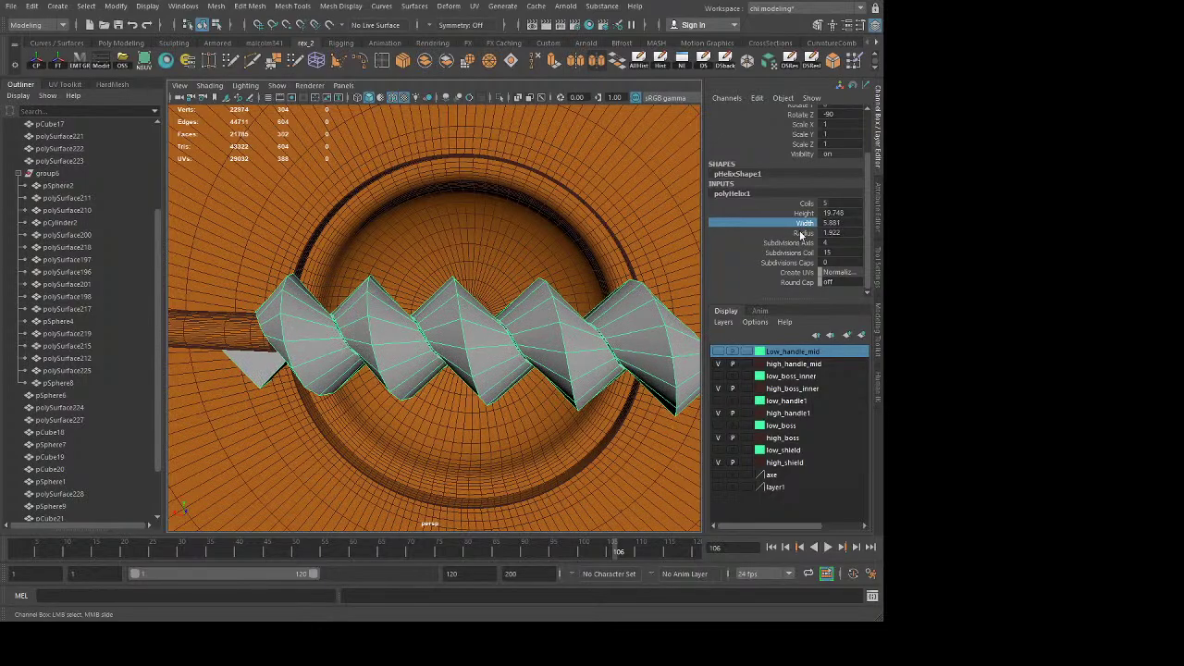
pyautogui.click(801, 235)
pyautogui.moveTo(409, 476); pyautogui.dragTo(378, 474, button='middle')
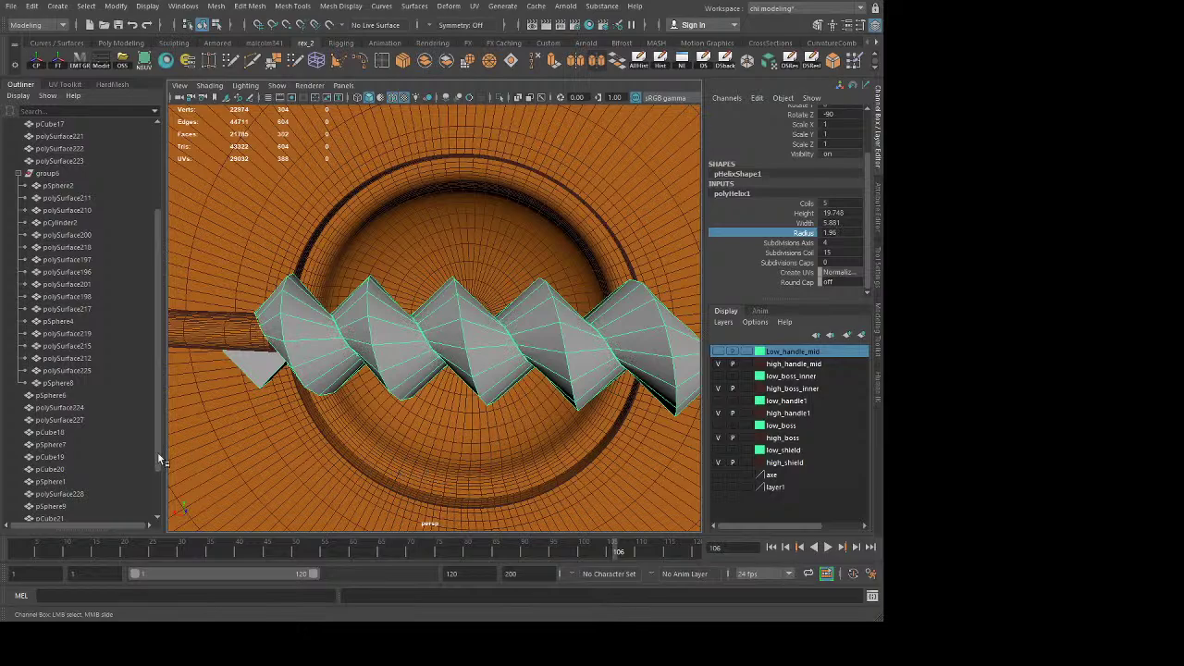
# Step: Widen the helix to about 6.27 around the middle handle
pyautogui.keyDown('alt'); pyautogui.moveTo(278, 421); pyautogui.dragTo(367, 402); pyautogui.keyUp('alt')
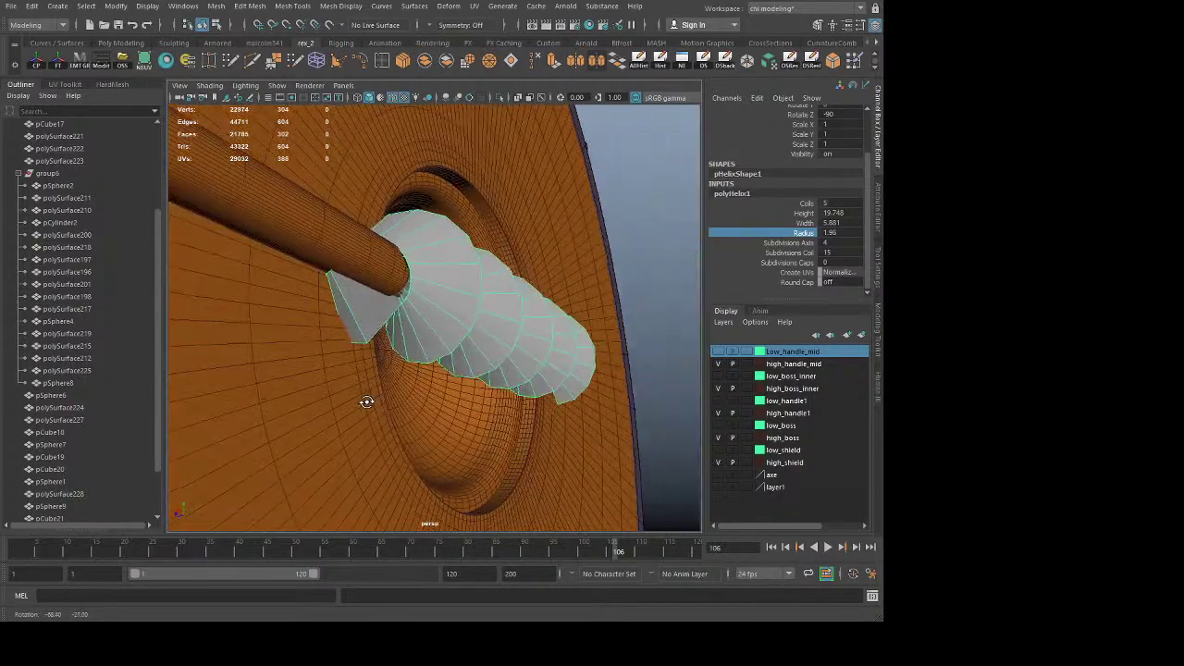
pyautogui.click(804, 223)
pyautogui.moveTo(466, 404); pyautogui.dragTo(546, 414, button='middle')
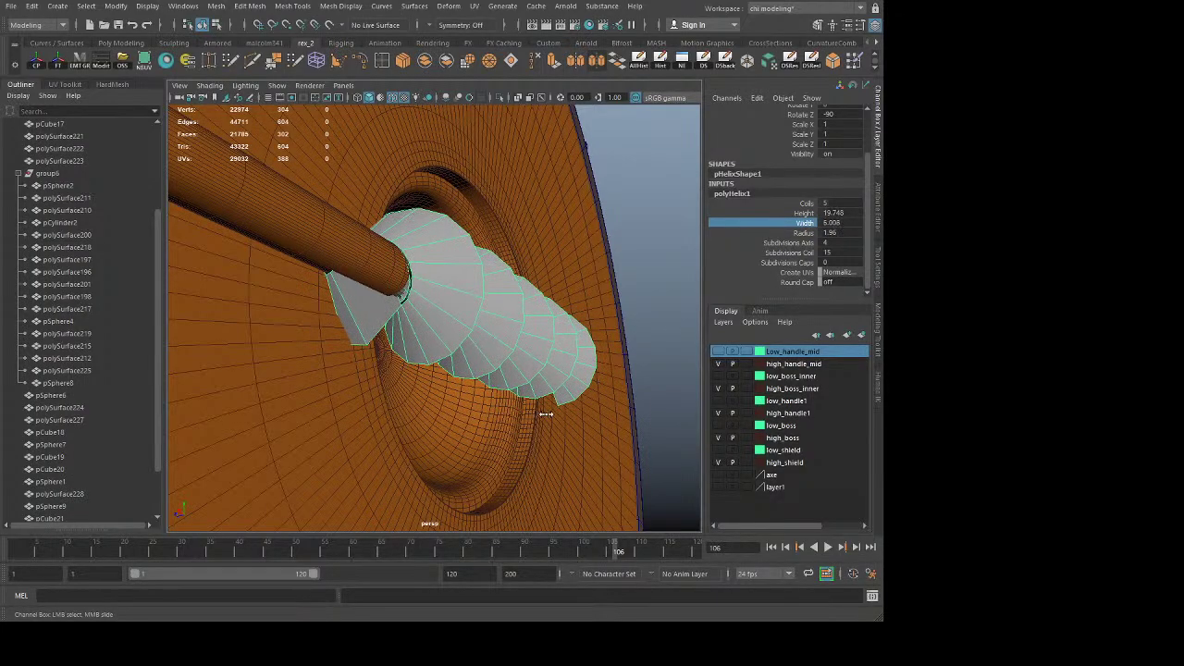
pyautogui.keyDown('alt'); pyautogui.moveTo(484, 402); pyautogui.dragTo(405, 413); pyautogui.keyUp('alt')
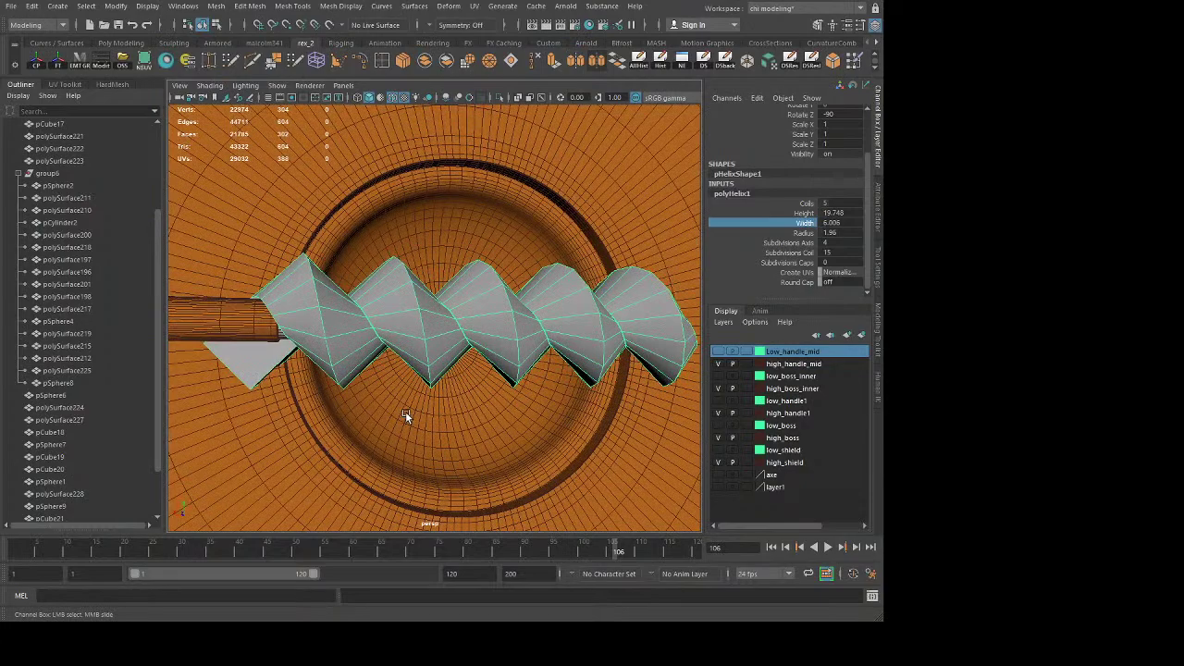
pyautogui.moveTo(412, 415); pyautogui.dragTo(574, 442, button='middle')
pyautogui.scroll(-3, 263, 329)
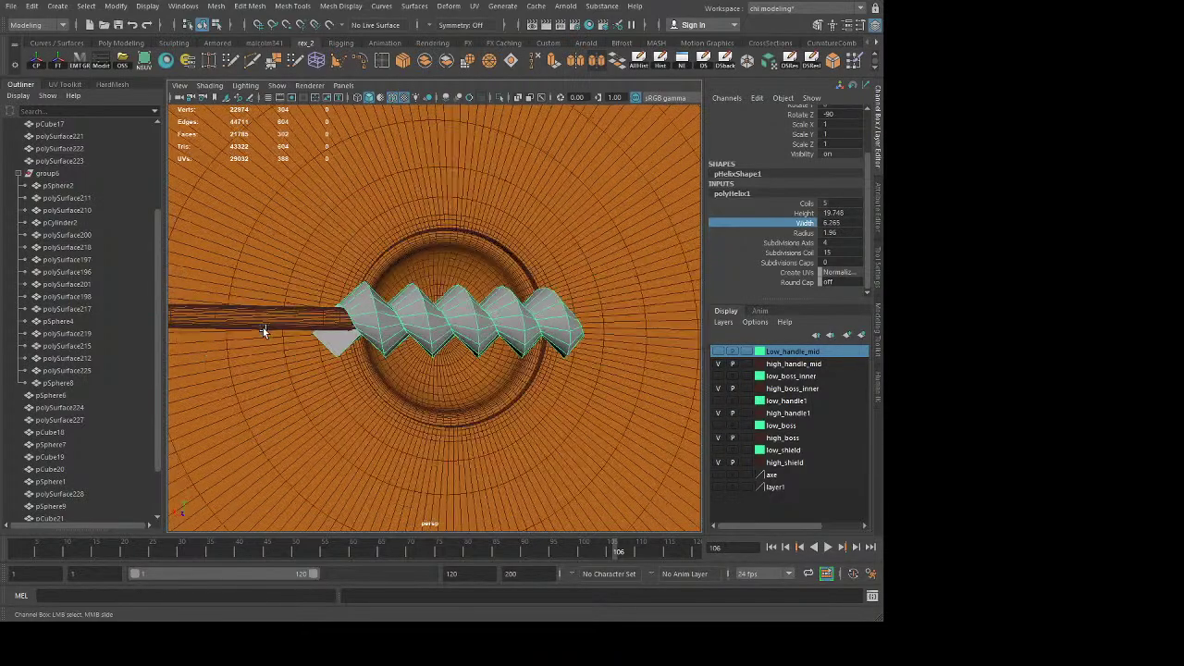
# Step: Narrow the helix to about 5.78 while inspecting where neighbouring coils meet
pyautogui.scroll(8, 265, 329)
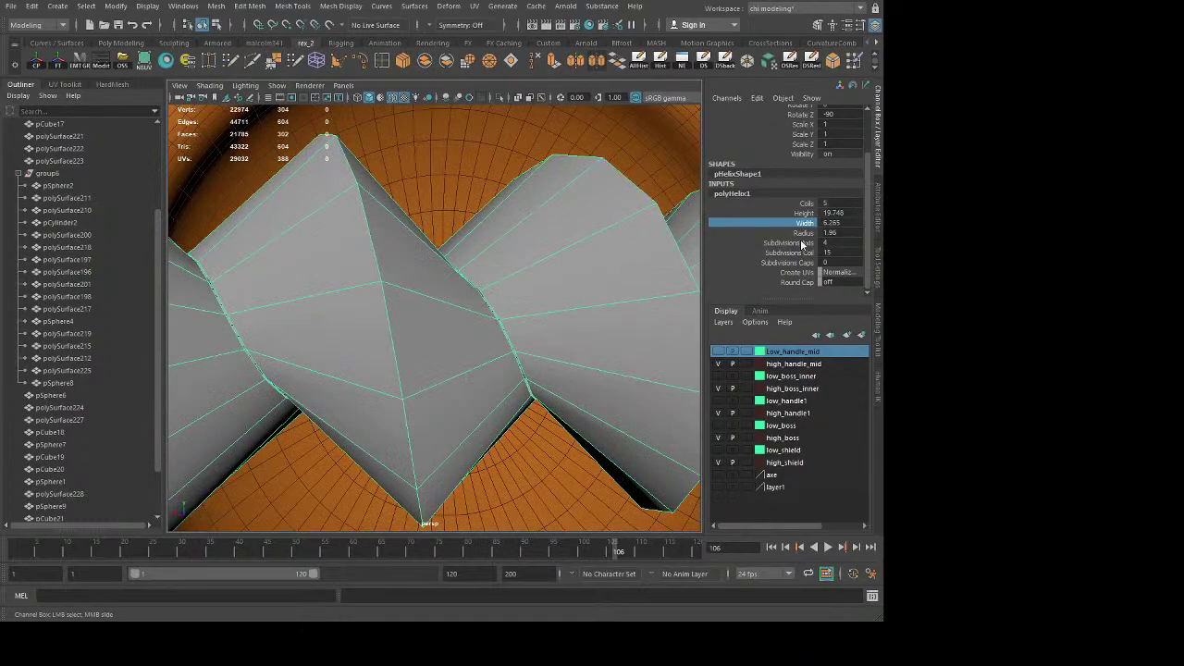
pyautogui.moveTo(526, 382); pyautogui.dragTo(314, 396, button='middle')
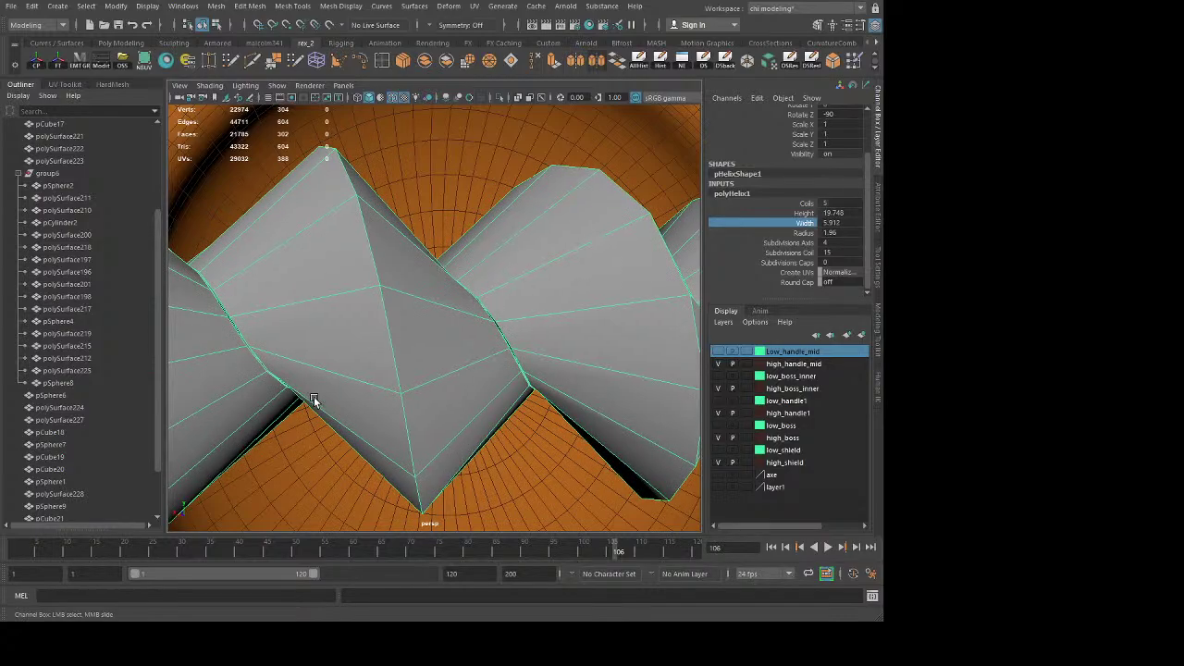
pyautogui.scroll(-5, 338, 396)
pyautogui.moveTo(402, 408)
pyautogui.mouseDown(button='middle')
pyautogui.moveTo(267, 410)
pyautogui.moveTo(392, 406)
pyautogui.mouseUp(button='middle')
pyautogui.keyDown('alt'); pyautogui.moveTo(335, 409); pyautogui.dragTo(435, 400); pyautogui.keyUp('alt')
pyautogui.moveTo(480, 381); pyautogui.dragTo(429, 410, button='middle')
# Step: Narrow the helix's width to about 5.58, checking the coils' inner edges with X-ray shading in the side and top views
pyautogui.press('space')
pyautogui.press('space')
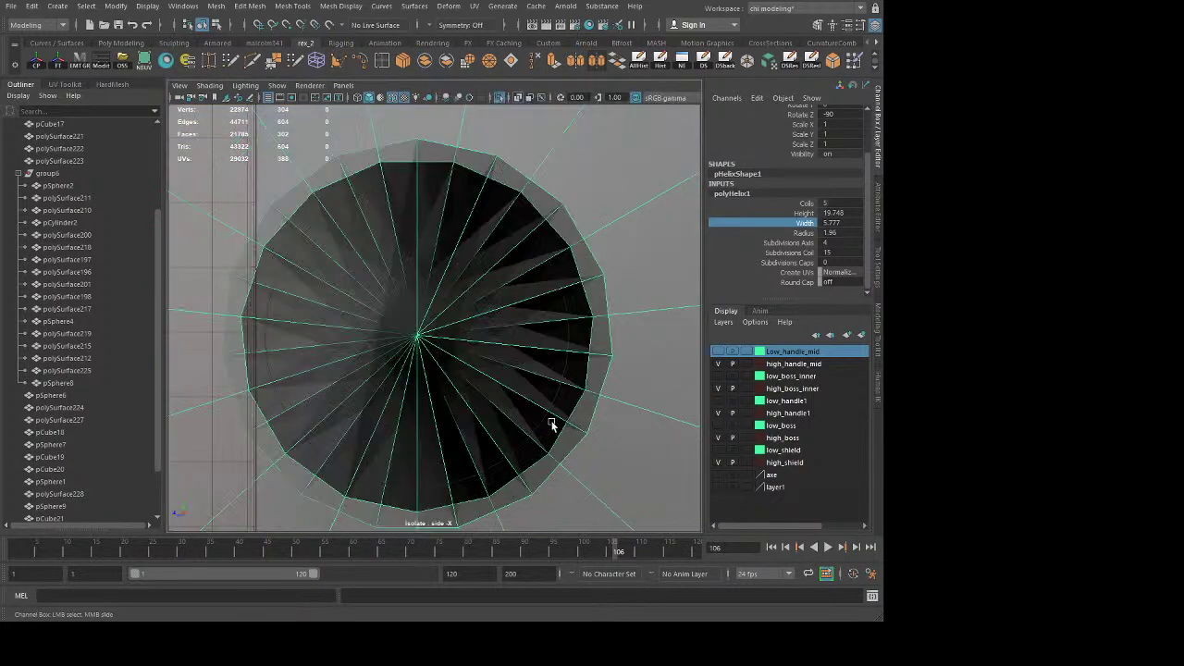
pyautogui.moveTo(552, 423); pyautogui.dragTo(301, 368, button='middle')
pyautogui.hotkey('ctrl', 'z')
pyautogui.click(517, 96)
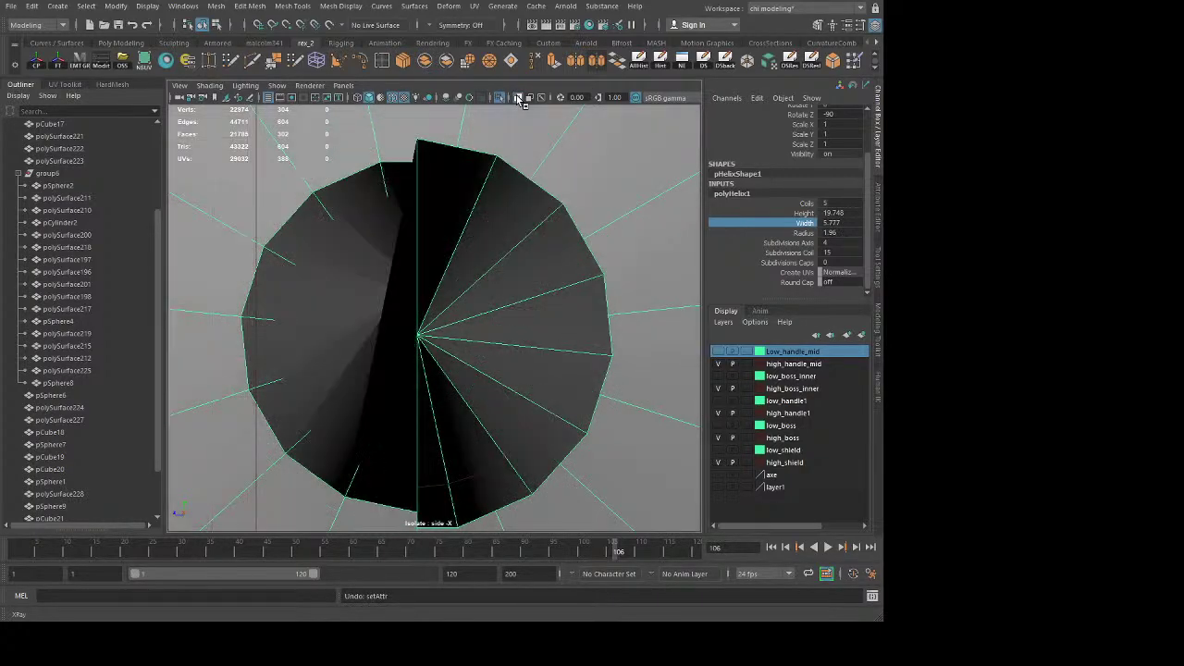
pyautogui.click(517, 96)
pyautogui.press('space')
pyautogui.press('space')
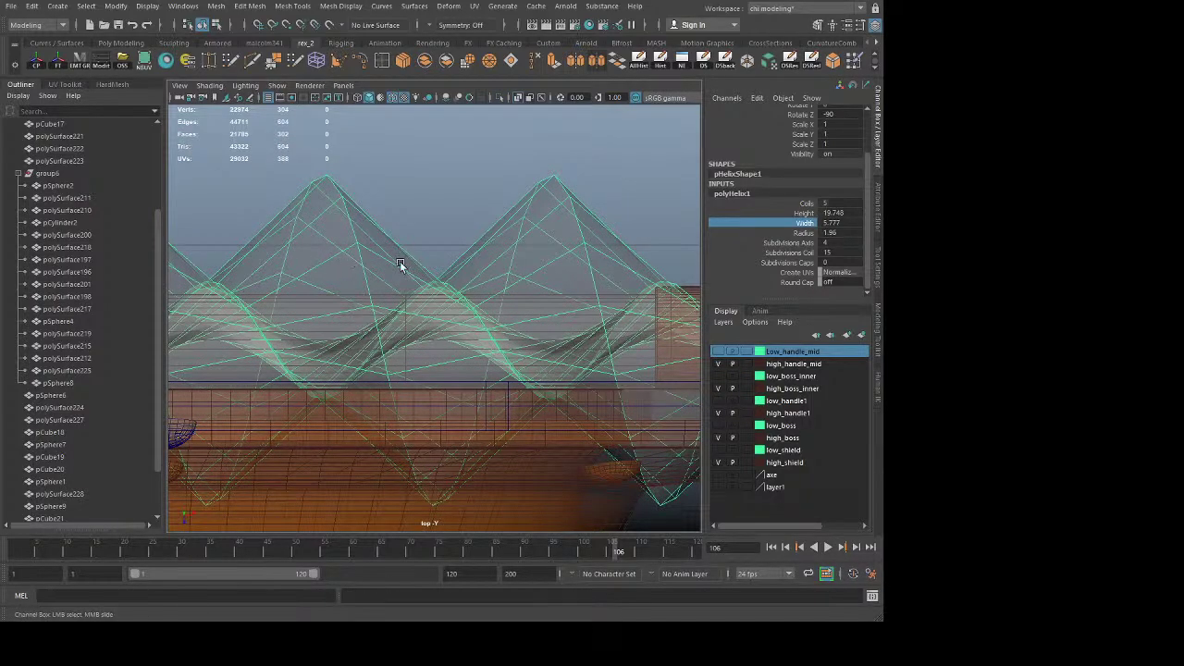
pyautogui.keyDown('alt'); pyautogui.moveTo(401, 265); pyautogui.dragTo(570, 254, button='right'); pyautogui.keyUp('alt')
pyautogui.moveTo(428, 298); pyautogui.dragTo(302, 337, button='middle')
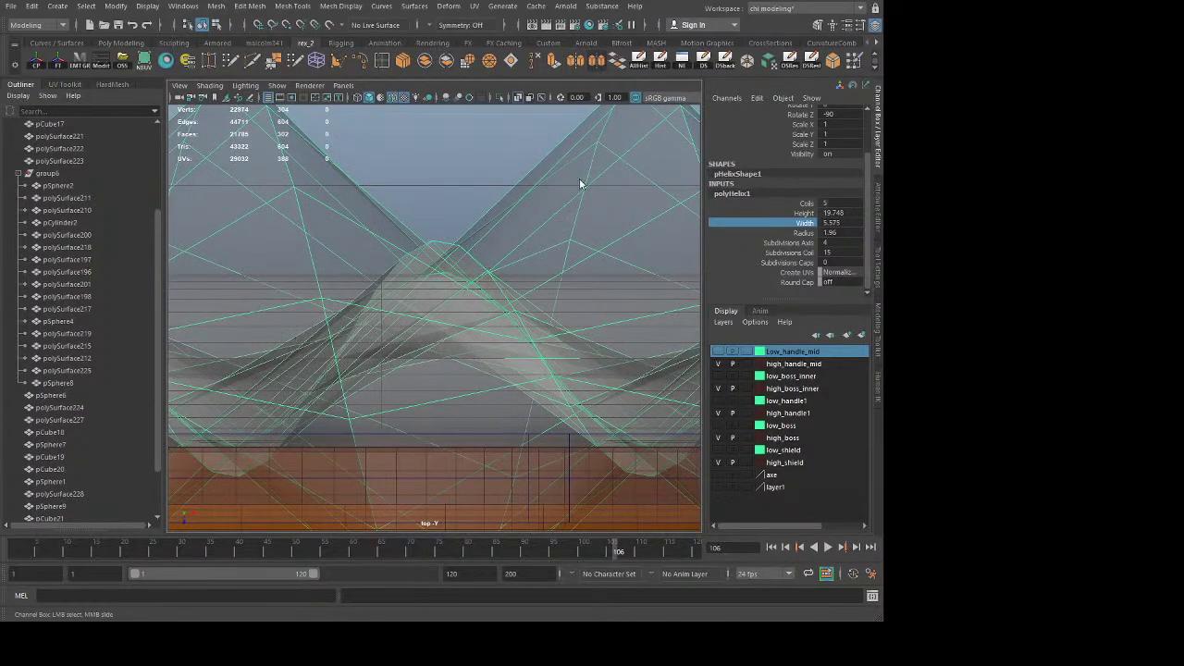
# Step: Delete the flat cap face at the handle-side end of the helix in the perspective view
pyautogui.press('space')
pyautogui.press('space')
pyautogui.keyDown('alt'); pyautogui.moveTo(509, 285); pyautogui.dragTo(343, 289, button='right'); pyautogui.keyUp('alt')
pyautogui.keyDown('alt'); pyautogui.moveTo(481, 303); pyautogui.dragTo(378, 323); pyautogui.keyUp('alt')
pyautogui.keyDown('alt'); pyautogui.moveTo(378, 323); pyautogui.dragTo(389, 331, button='right'); pyautogui.keyUp('alt')
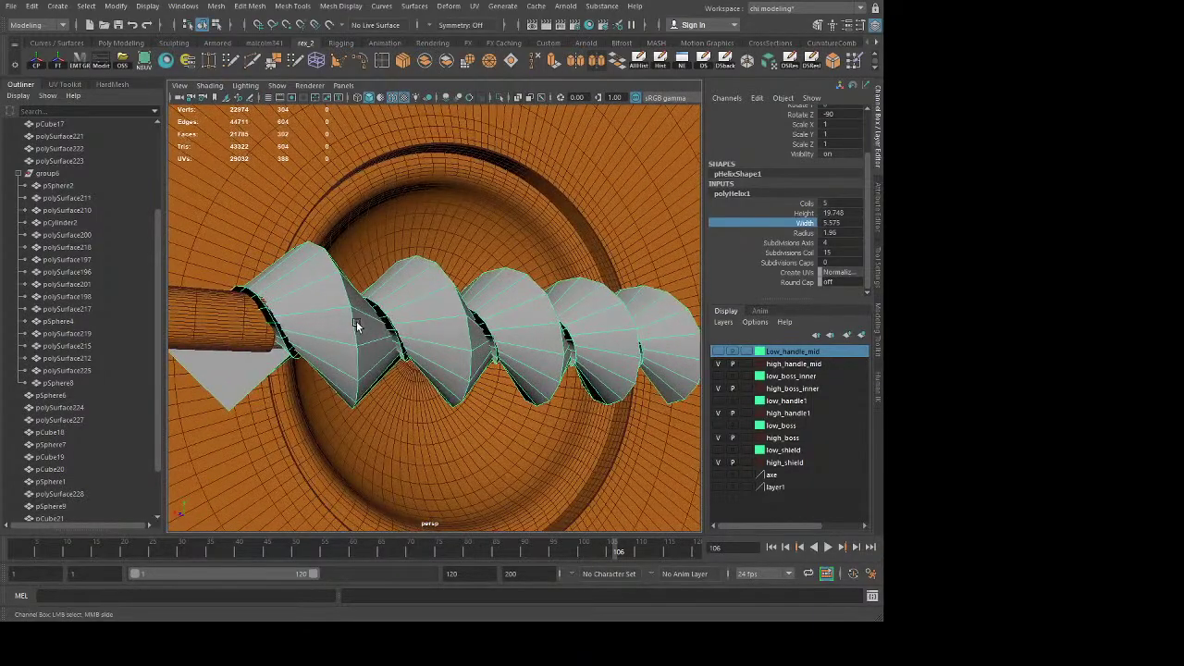
pyautogui.click(268, 366)
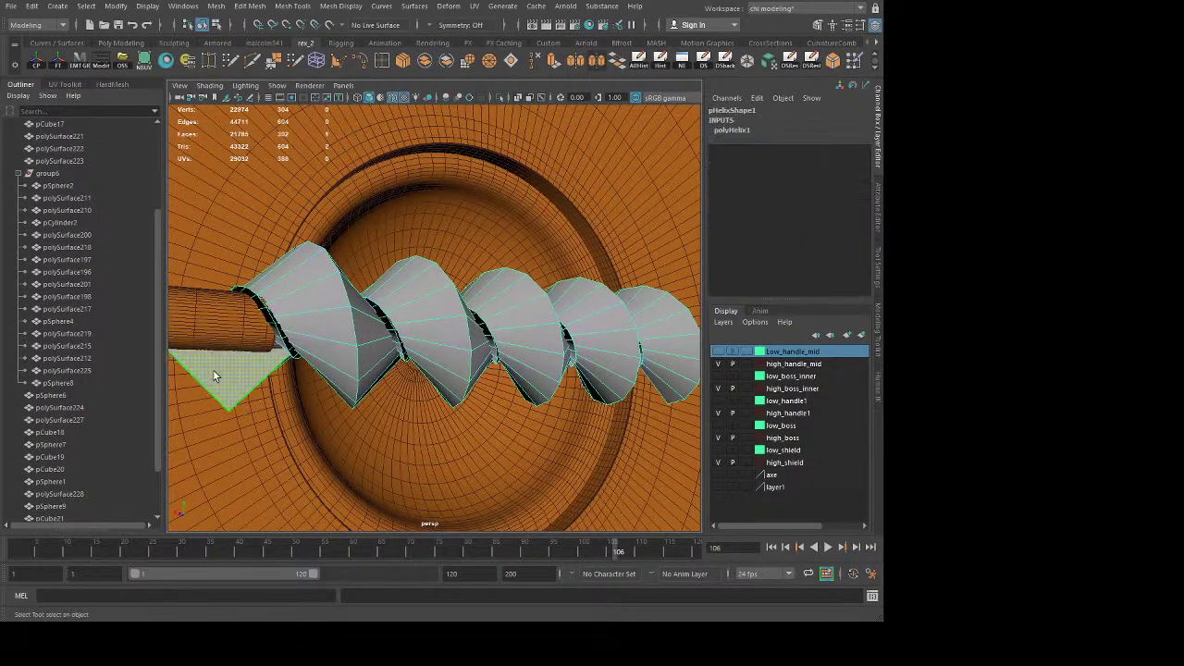
pyautogui.press('Delete')
# Step: Bevel the helix's outer spiral edge loop with a fraction of about 0.95 to flatten the coils into a band
pyautogui.keyDown('alt'); pyautogui.moveTo(534, 414); pyautogui.dragTo(358, 409); pyautogui.keyUp('alt')
pyautogui.keyDown('alt'); pyautogui.moveTo(372, 341); pyautogui.dragTo(420, 366); pyautogui.keyUp('alt')
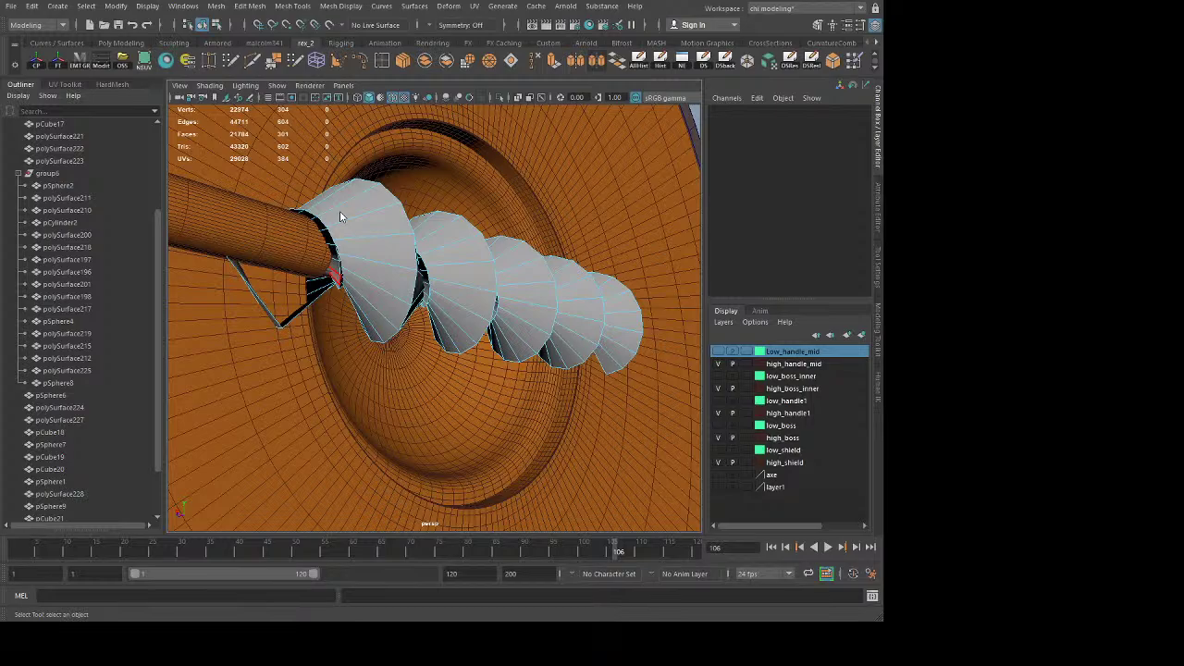
pyautogui.doubleClick(404, 230)
pyautogui.keyDown('alt'); pyautogui.moveTo(397, 242); pyautogui.dragTo(315, 307); pyautogui.keyUp('alt')
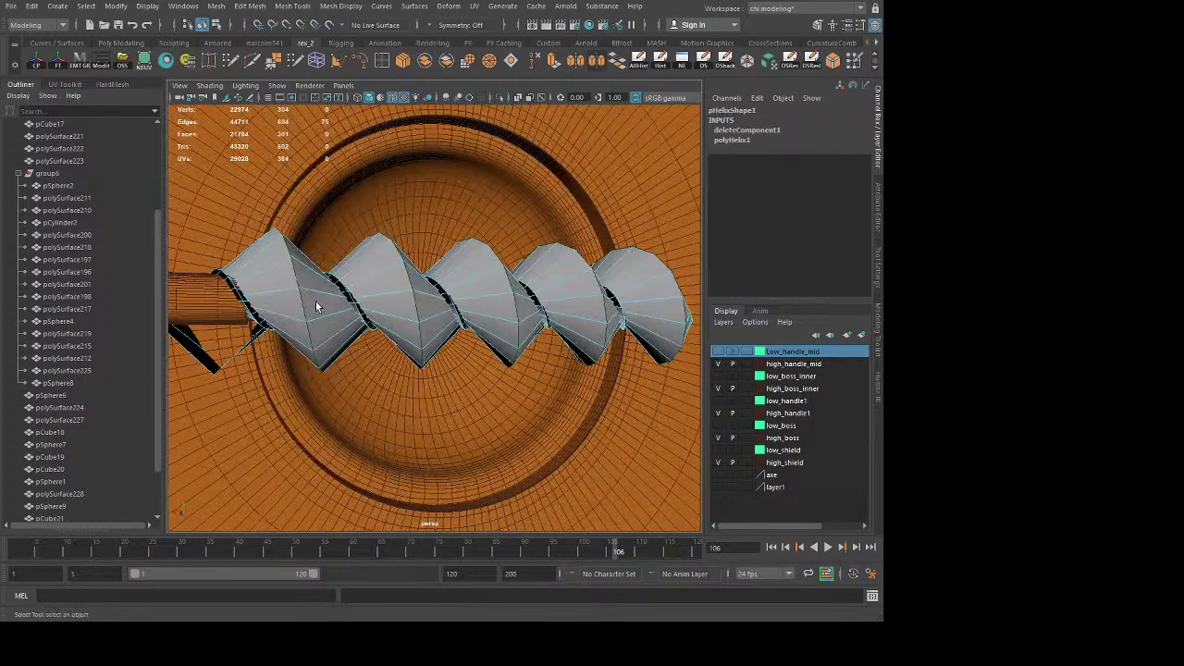
pyautogui.hotkey('ctrl', 'b')
pyautogui.moveTo(283, 346); pyautogui.dragTo(563, 370, button='middle')
pyautogui.press('q')
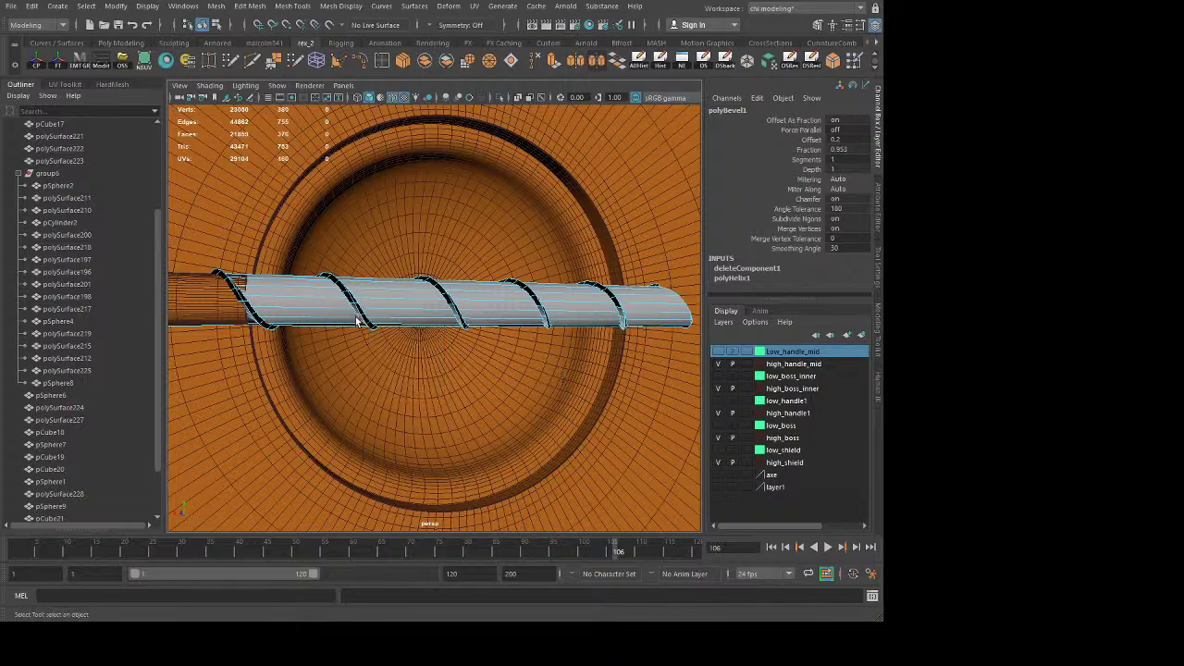
# Step: Extract the helix's flat outer face strip into a separate mesh
pyautogui.press('F11')
pyautogui.click(305, 291)
pyautogui.keyDown('shift'); pyautogui.doubleClick(305, 300); pyautogui.keyUp('shift')
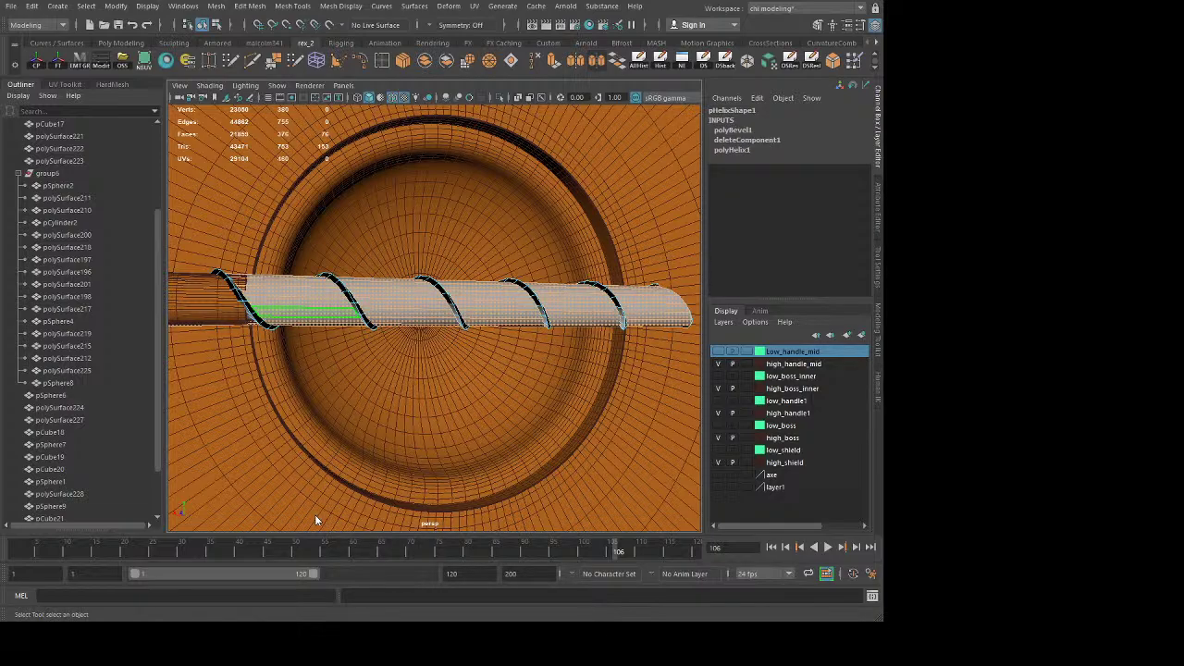
pyautogui.hotkey('ctrl', 'shift', 'e')
pyautogui.press('q')
pyautogui.press('a')
pyautogui.press('F8')
pyautogui.press('[')
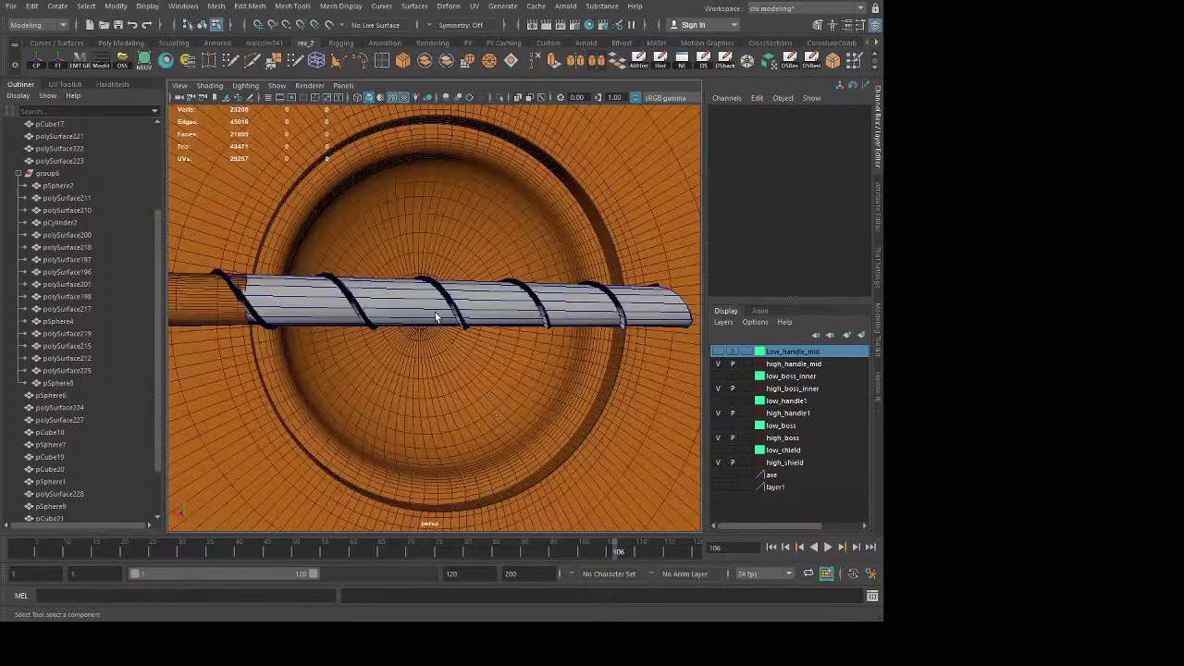
# Step: Delete the leftover inner helix mesh and select the remaining outer wrap strip around the handle
pyautogui.click(448, 296)
pyautogui.press('F8')
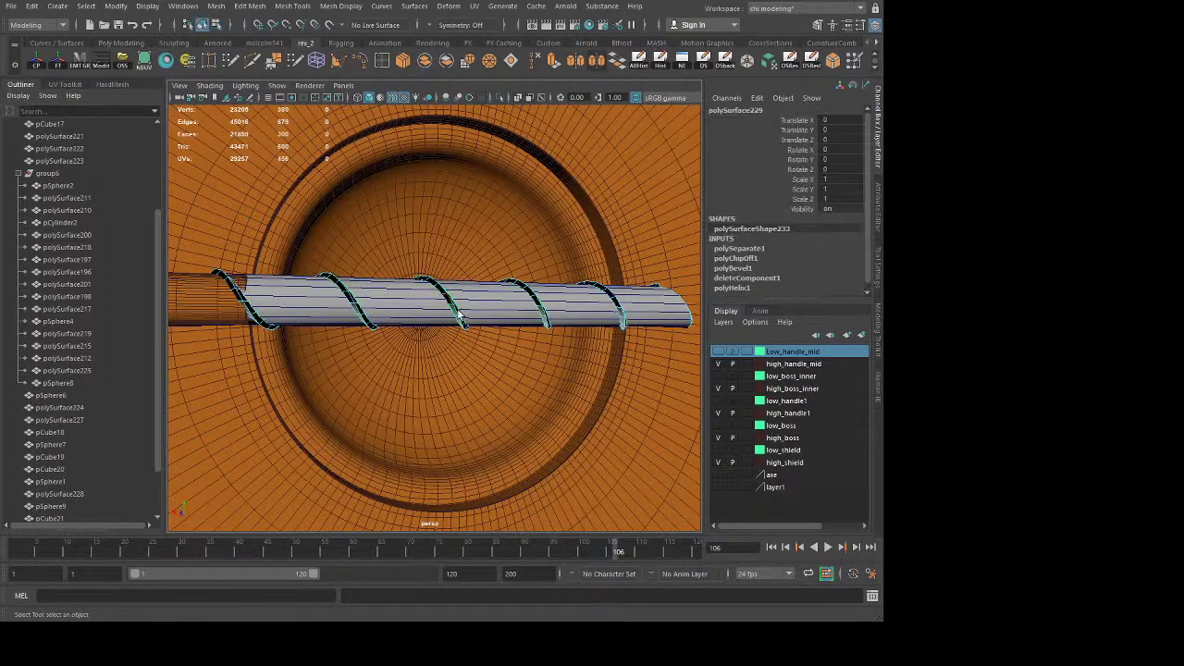
pyautogui.press('Delete')
pyautogui.click(408, 304)
pyautogui.keyDown('alt'); pyautogui.moveTo(377, 324); pyautogui.dragTo(354, 347); pyautogui.keyUp('alt')
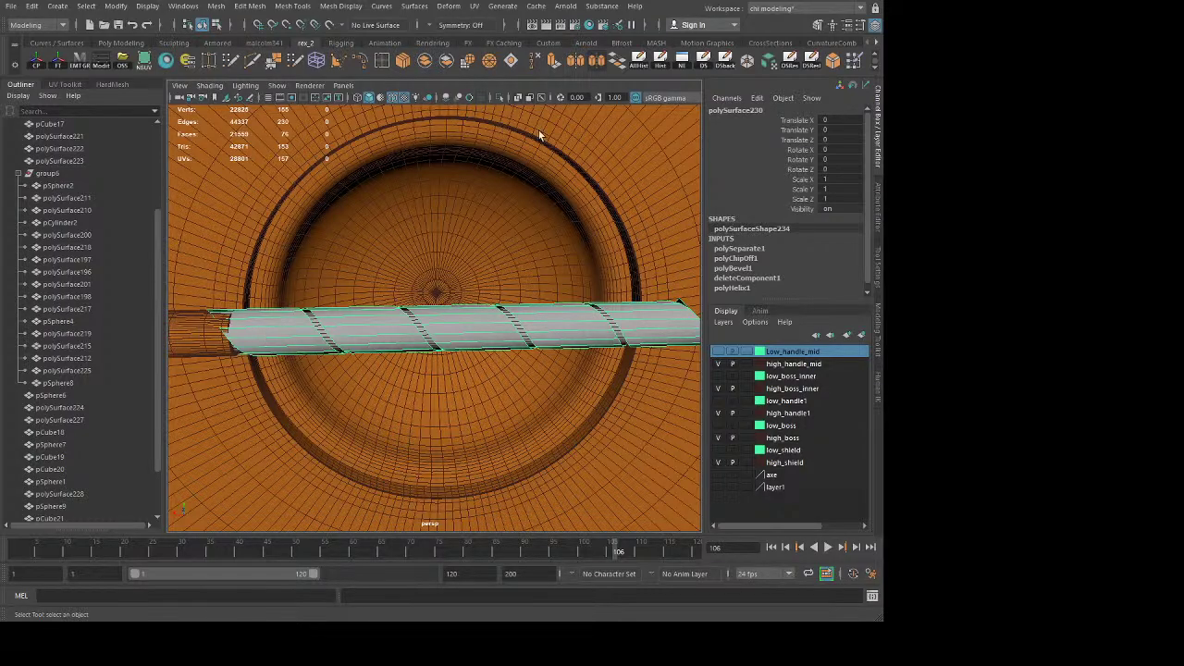
pyautogui.hotkey('ctrl', 'z')
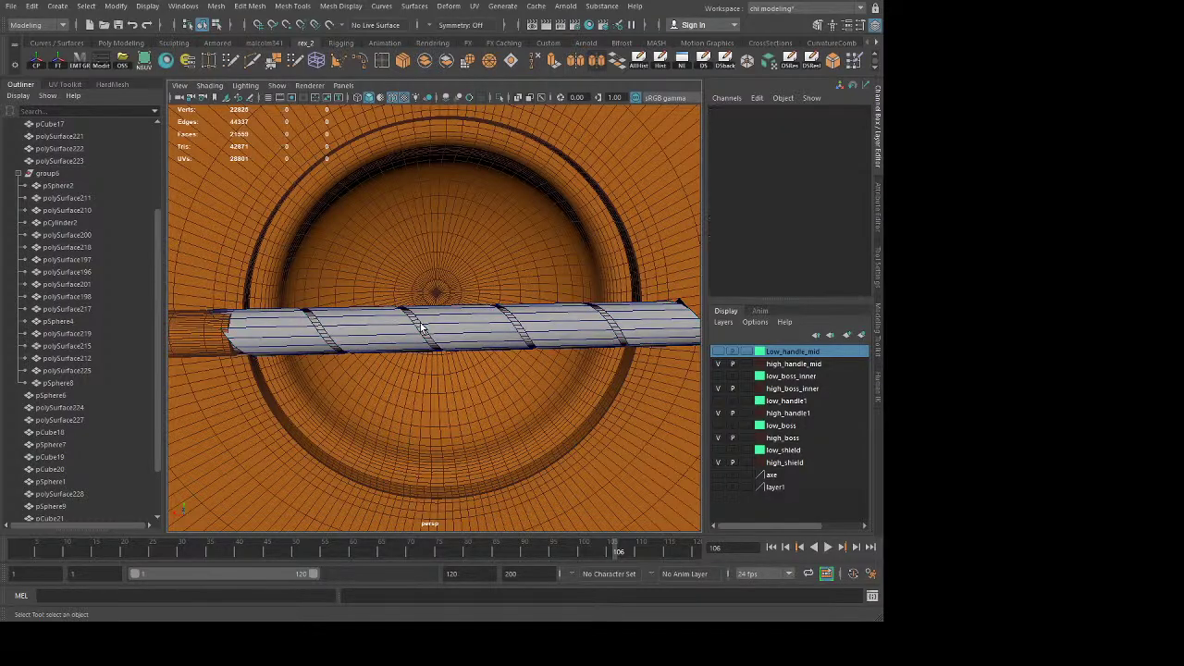
pyautogui.click(419, 330)
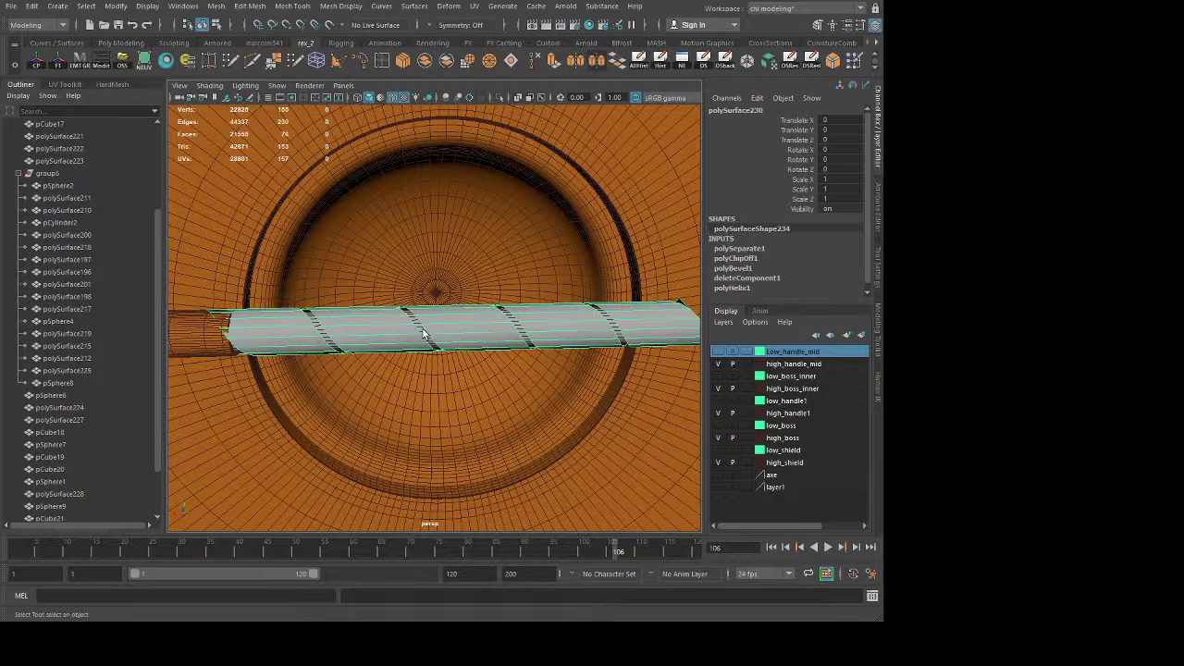
# Step: Isolate the spiral wrap with the middle handle and examine how the wrap sits around it
pyautogui.scroll(5, 423, 335)
pyautogui.keyDown('shift'); pyautogui.click(260, 356); pyautogui.keyUp('shift')
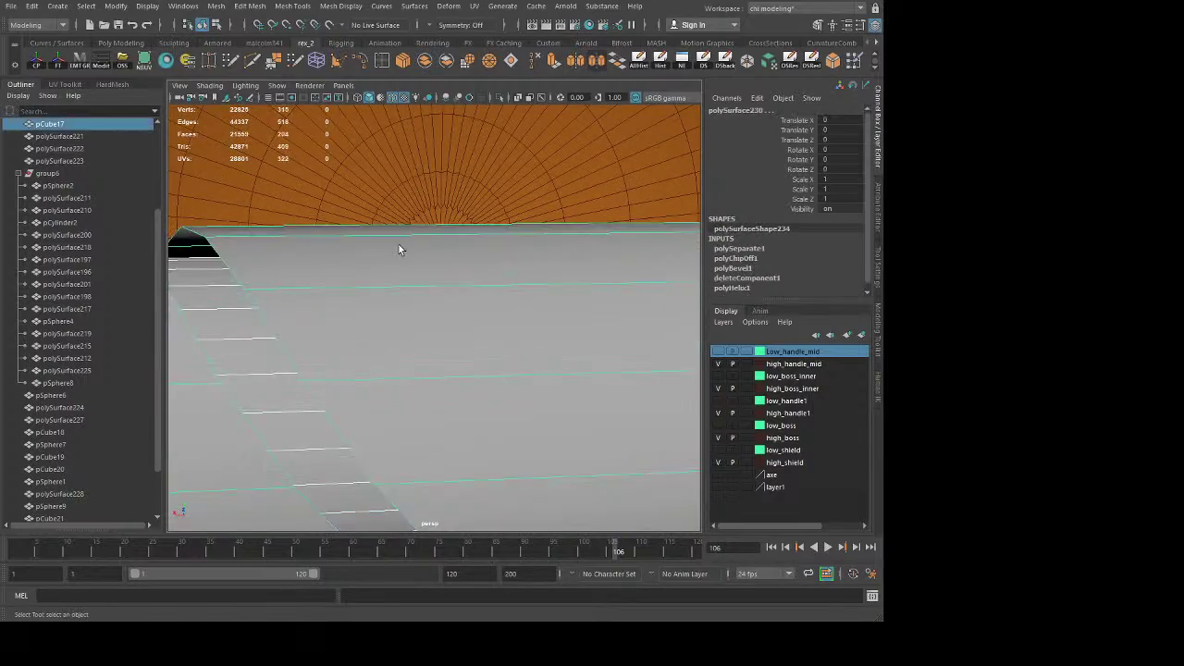
pyautogui.click(496, 96)
pyautogui.scroll(-5, 391, 357)
pyautogui.click(381, 362)
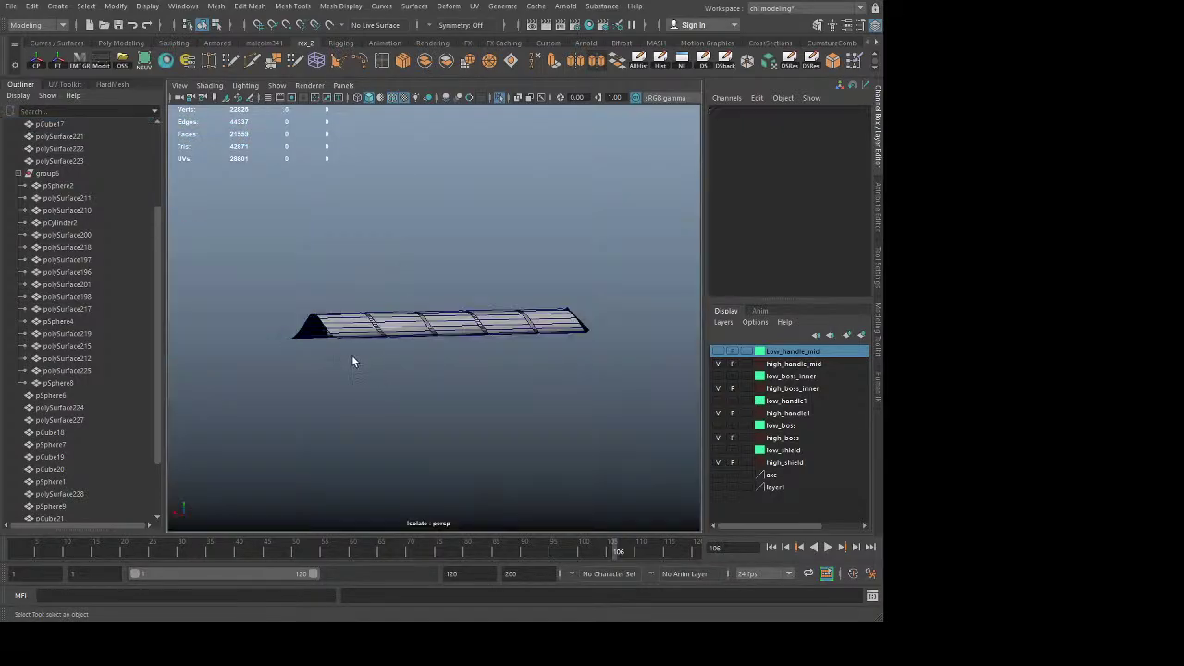
pyautogui.keyDown('alt'); pyautogui.moveTo(352, 354); pyautogui.dragTo(440, 333, button='middle'); pyautogui.keyUp('alt')
pyautogui.keyDown('alt'); pyautogui.moveTo(439, 333); pyautogui.dragTo(677, 410, button='right'); pyautogui.keyUp('alt')
pyautogui.click(389, 281)
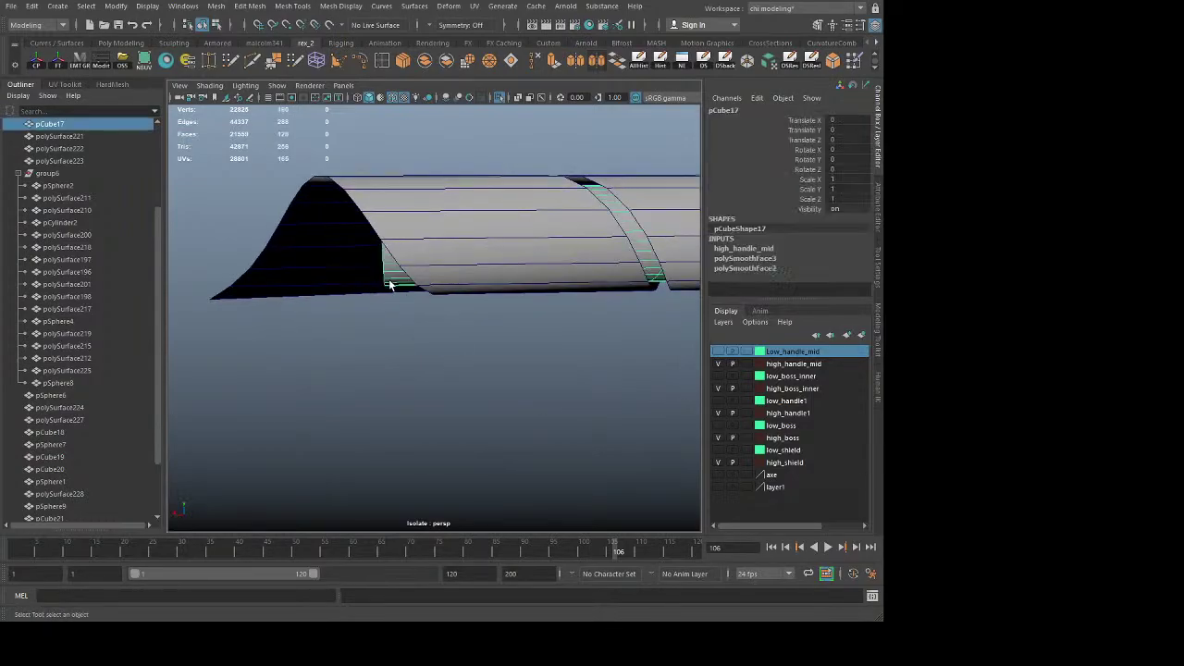
pyautogui.keyDown('alt'); pyautogui.moveTo(389, 281); pyautogui.dragTo(438, 334); pyautogui.keyUp('alt')
pyautogui.keyDown('alt'); pyautogui.moveTo(372, 334); pyautogui.dragTo(482, 322, button='middle'); pyautogui.keyUp('alt')
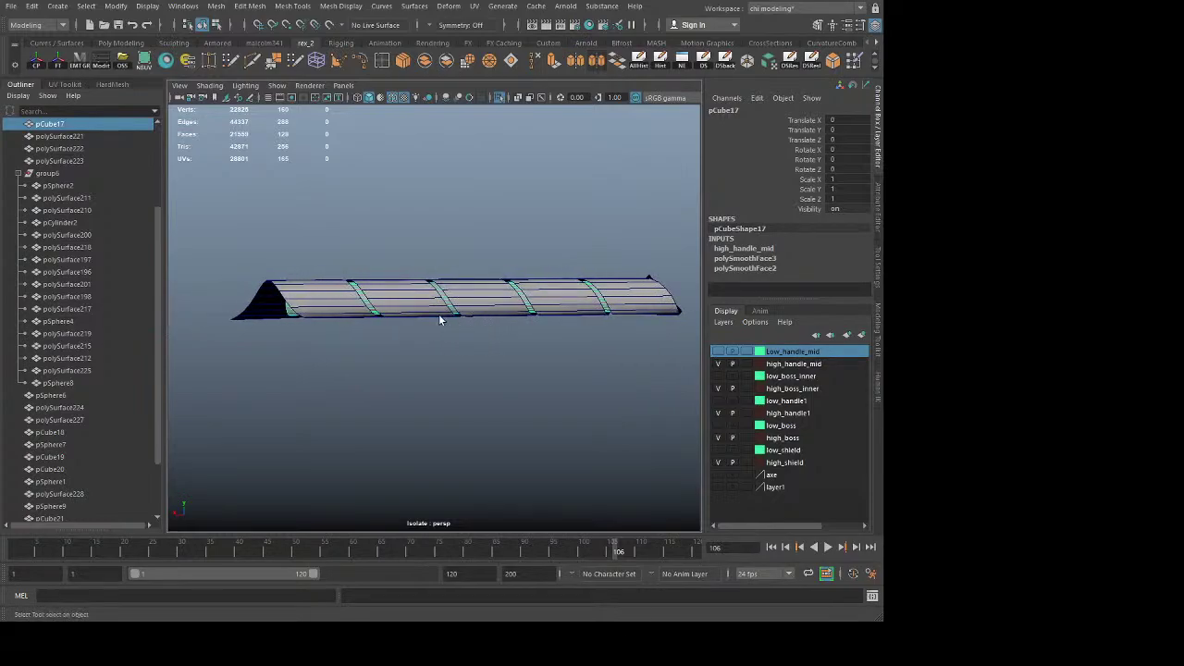
pyautogui.keyDown('alt'); pyautogui.moveTo(333, 322); pyautogui.dragTo(380, 336); pyautogui.keyUp('alt')
pyautogui.click(499, 98)
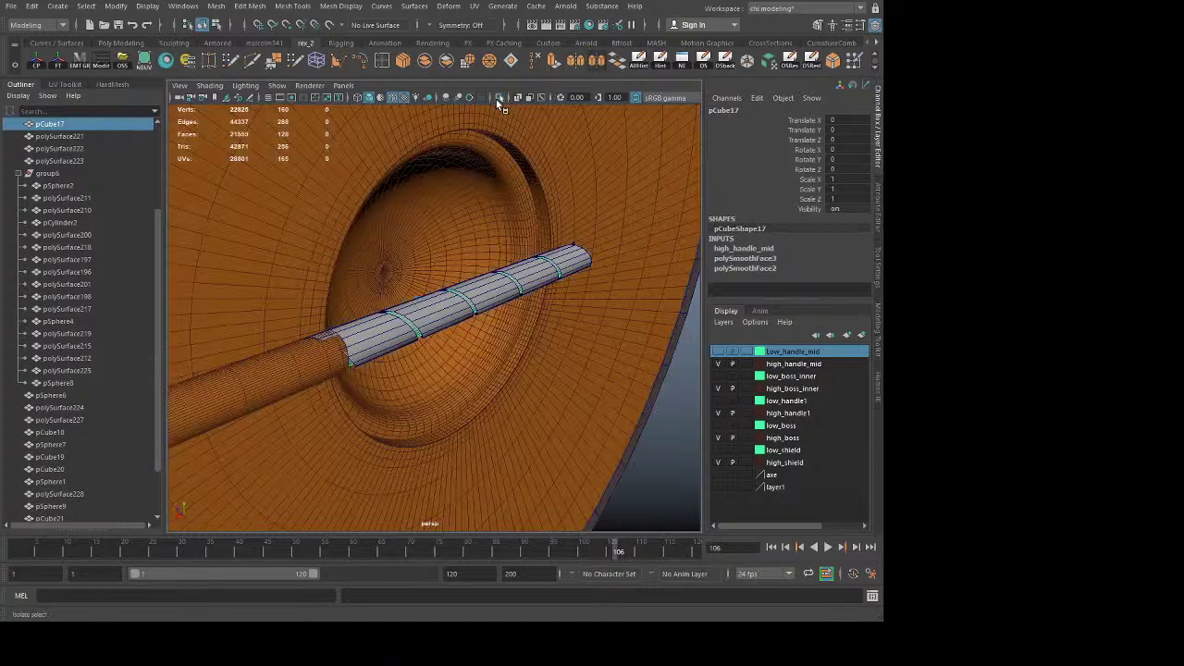
# Step: Delete the two surplus faces of the spiral wrap at the end next to the orange handle
pyautogui.keyDown('alt'); pyautogui.moveTo(456, 313); pyautogui.dragTo(433, 307); pyautogui.keyUp('alt')
pyautogui.click(376, 308)
pyautogui.keyDown('ctrl'); pyautogui.moveTo(376, 307); pyautogui.dragTo(377, 318, button='right'); pyautogui.keyUp('ctrl')
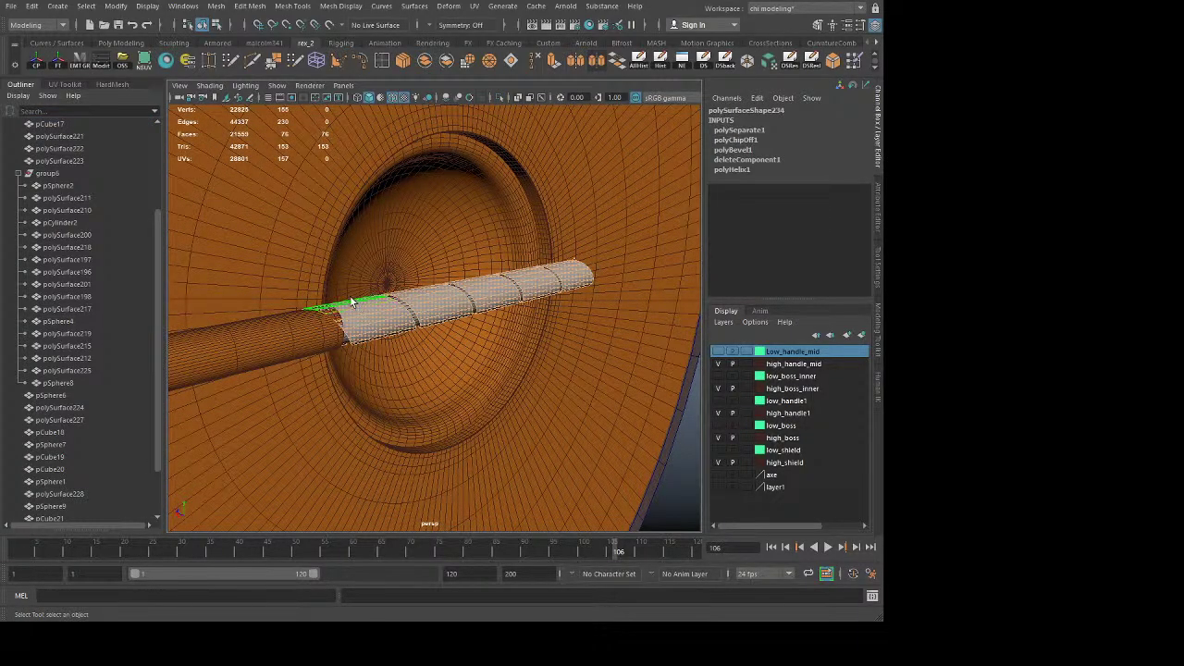
pyautogui.click(351, 297)
pyautogui.press('Delete')
pyautogui.click(344, 295)
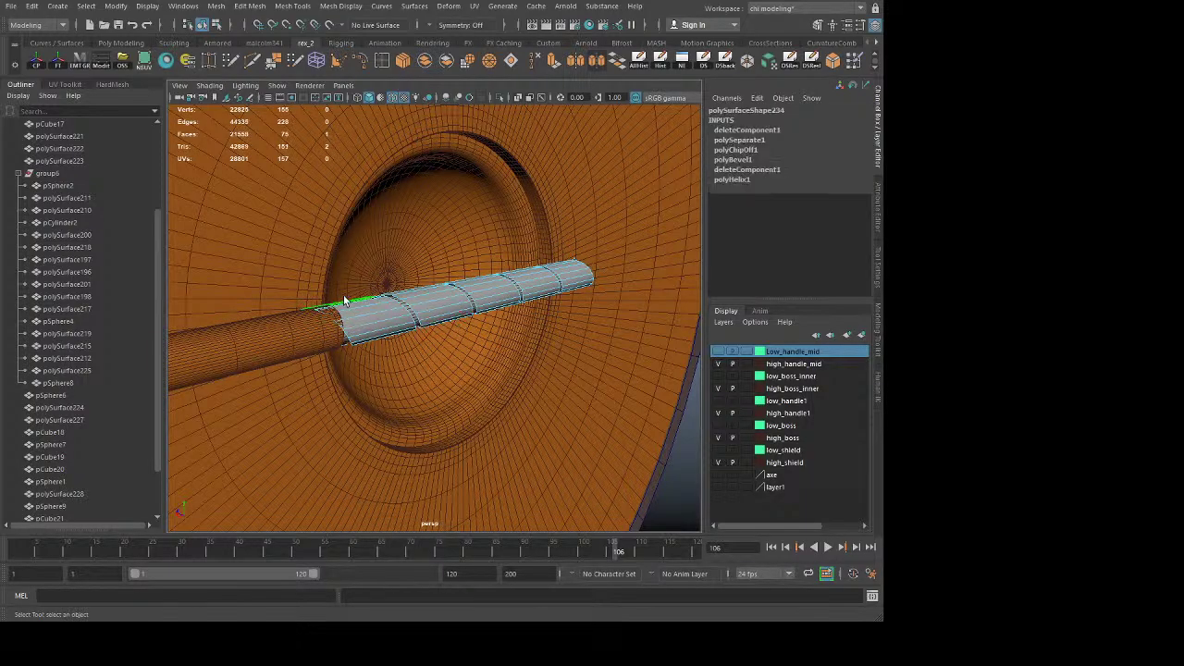
pyautogui.press('Delete')
# Step: Delete the two surplus faces of the spiral wrap at its free end
pyautogui.keyDown('alt'); pyautogui.moveTo(580, 389); pyautogui.dragTo(617, 266); pyautogui.keyUp('alt')
pyautogui.click(628, 235)
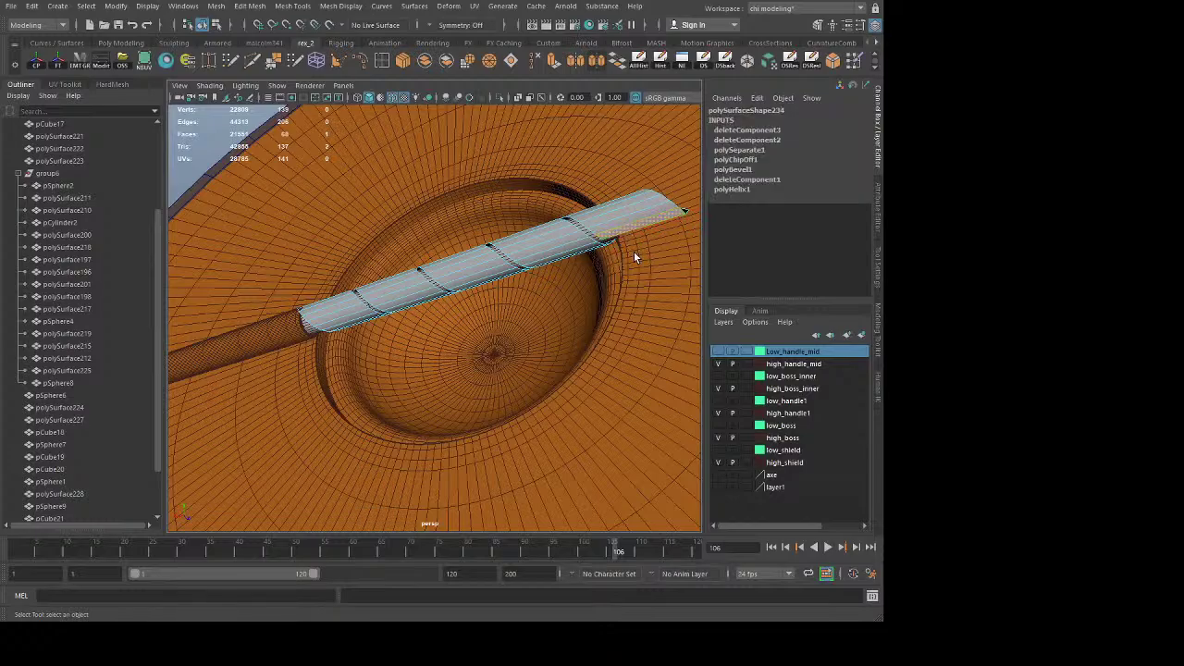
pyautogui.press('Delete')
pyautogui.click(631, 228)
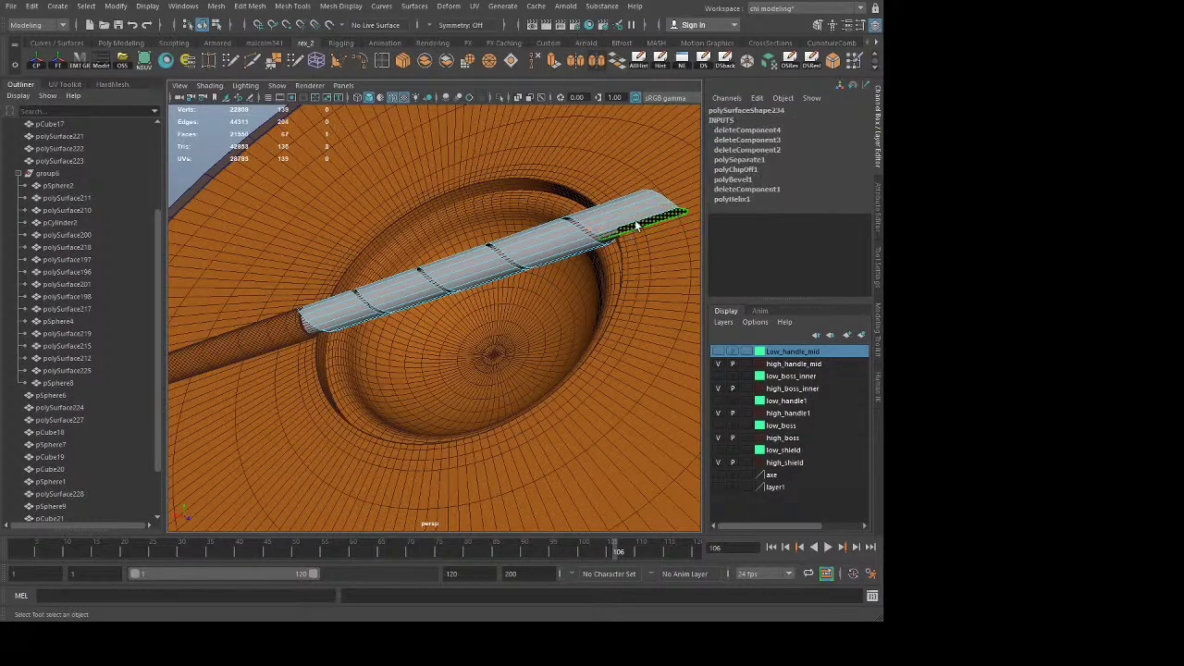
pyautogui.press('Delete')
# Step: Apply a lattice deformer to the whole spiral wrap and set its T divisions to 2
pyautogui.keyDown('alt'); pyautogui.moveTo(420, 315); pyautogui.dragTo(486, 306); pyautogui.keyUp('alt')
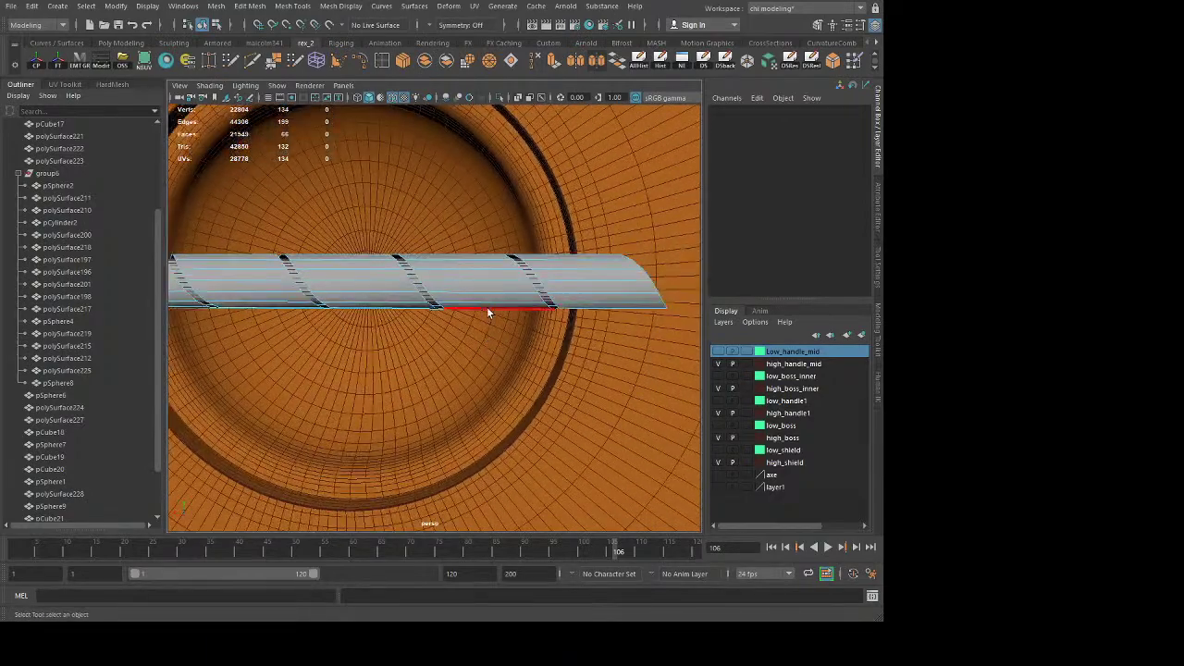
pyautogui.click(580, 269)
pyautogui.moveTo(590, 277); pyautogui.dragTo(519, 275, button='right')
pyautogui.keyDown('alt'); pyautogui.moveTo(673, 290); pyautogui.dragTo(583, 318, button='right'); pyautogui.keyUp('alt')
pyautogui.keyDown('alt'); pyautogui.moveTo(583, 318); pyautogui.dragTo(546, 327); pyautogui.keyUp('alt')
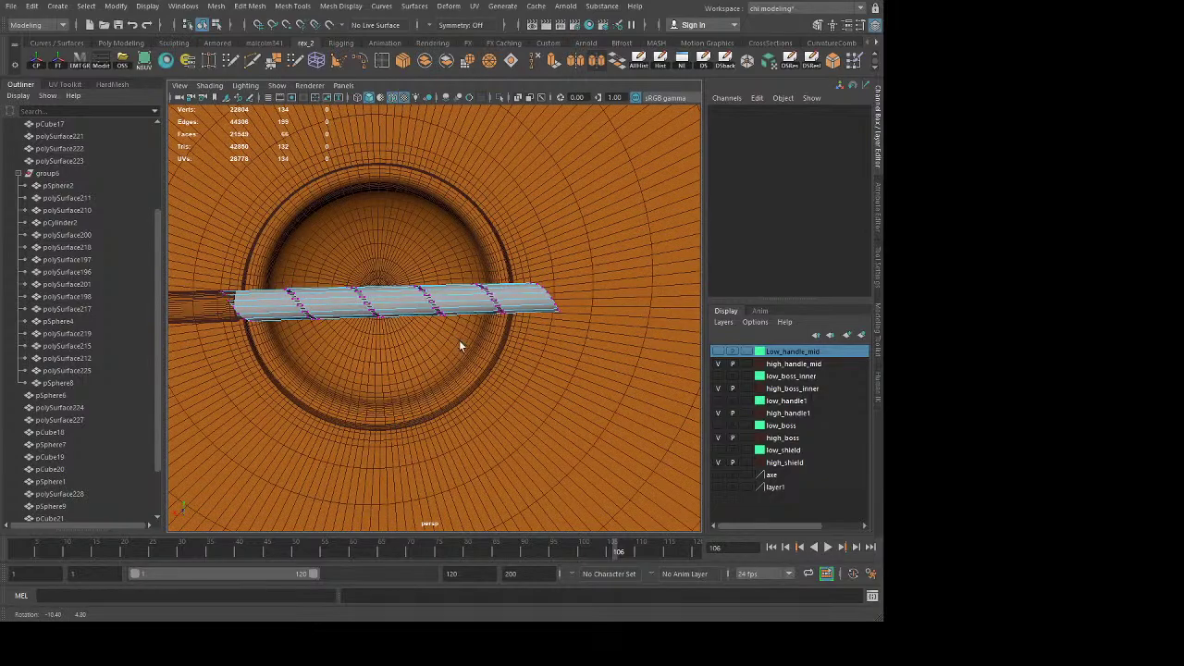
pyautogui.moveTo(389, 299); pyautogui.dragTo(446, 236, button='right')
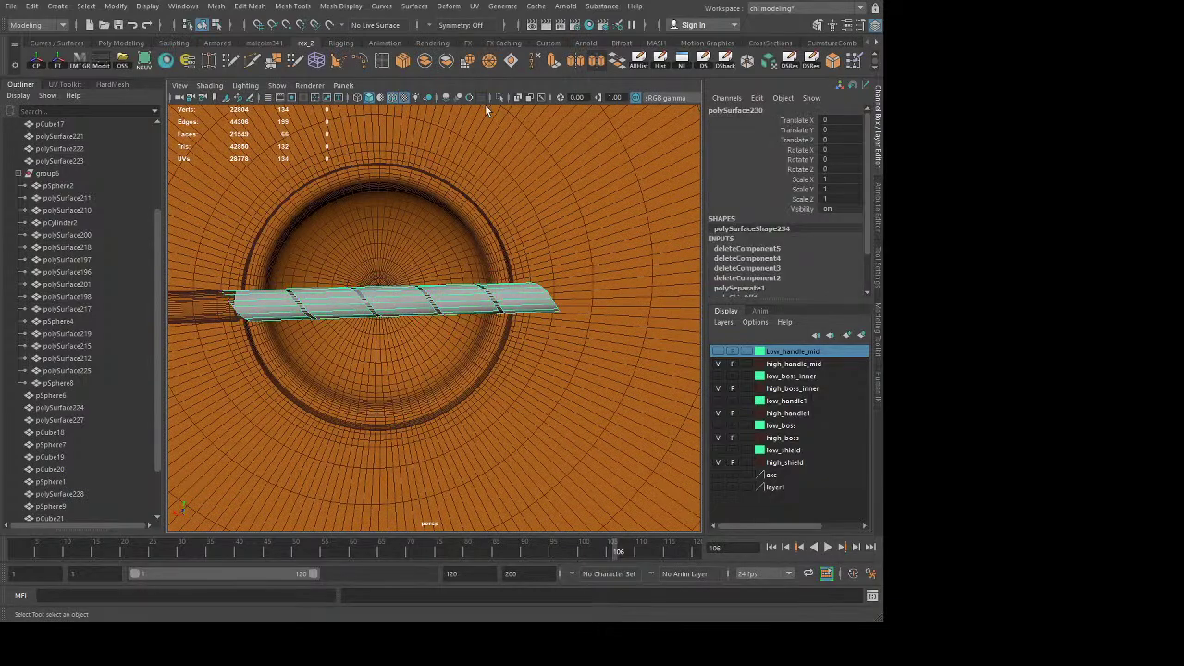
pyautogui.click(315, 60)
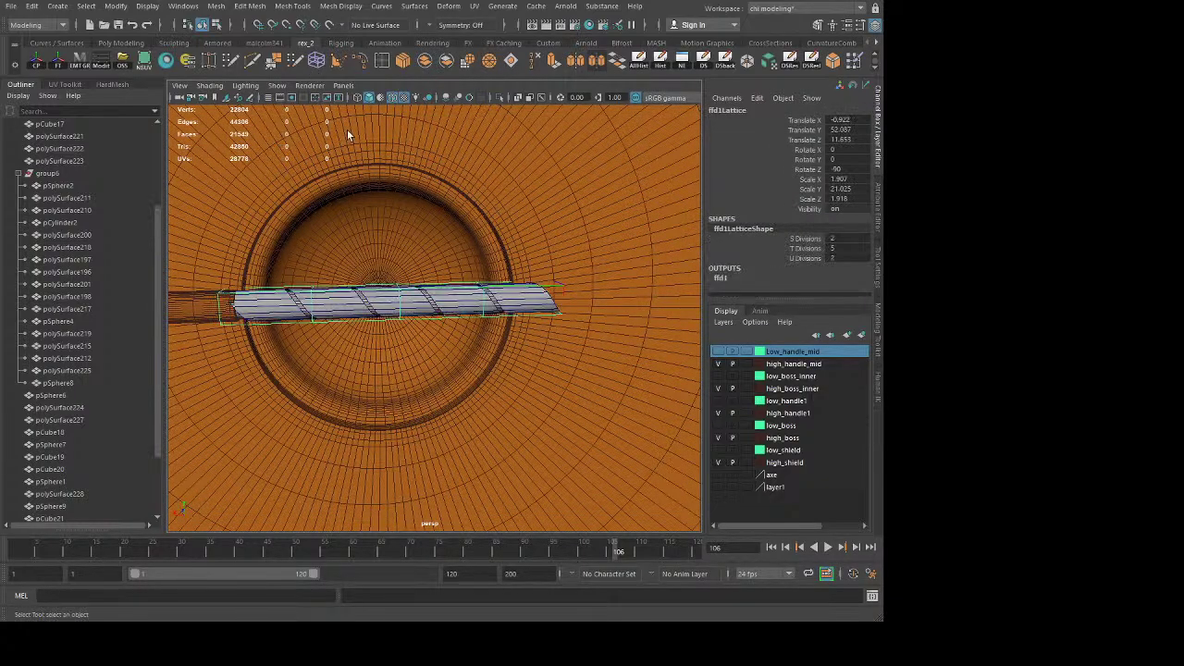
pyautogui.click(806, 248)
pyautogui.press('q')
pyautogui.keyDown('alt'); pyautogui.moveTo(457, 416); pyautogui.dragTo(426, 408); pyautogui.keyUp('alt')
pyautogui.keyDown('alt'); pyautogui.moveTo(249, 441); pyautogui.dragTo(360, 434); pyautogui.keyUp('alt')
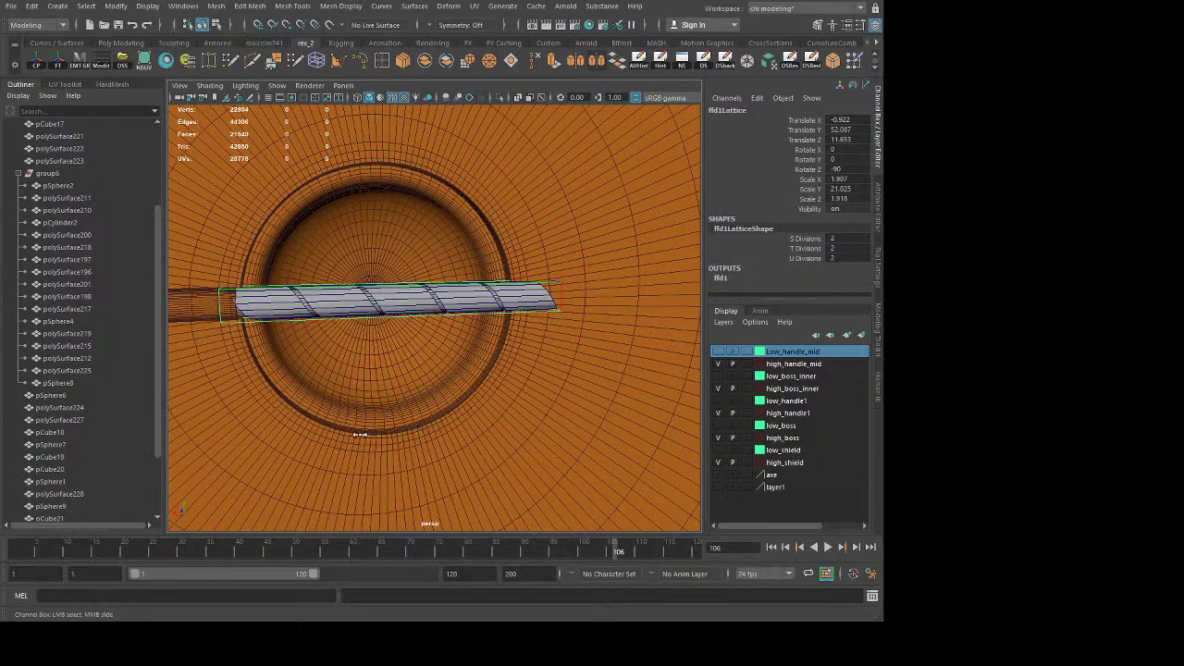
pyautogui.keyDown('alt'); pyautogui.moveTo(250, 435); pyautogui.dragTo(557, 292); pyautogui.keyUp('alt')
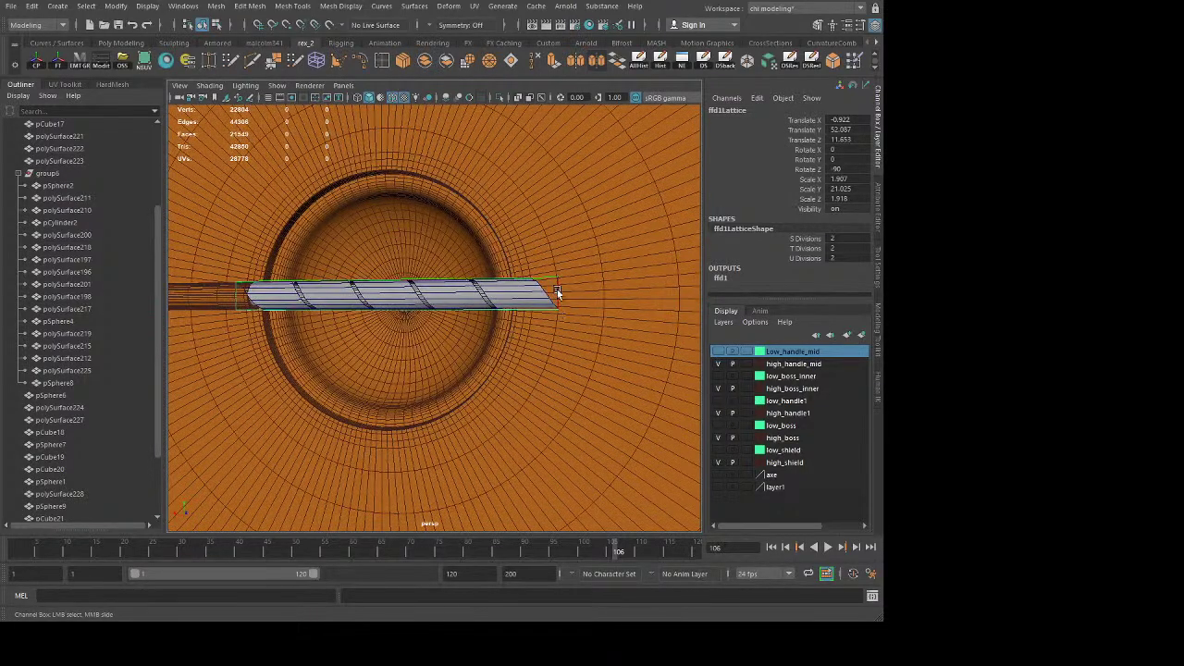
# Step: Move the lattice points at the wrap's free end inward along the handle to the middle handle's end
pyautogui.press('F8')
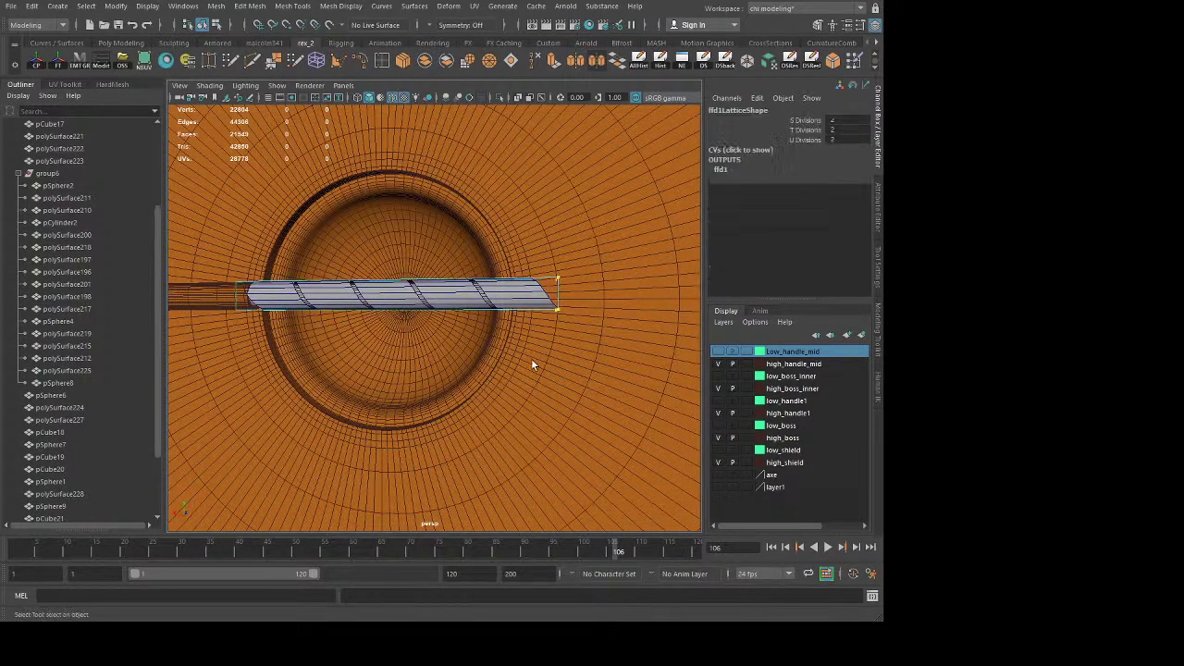
pyautogui.press('w')
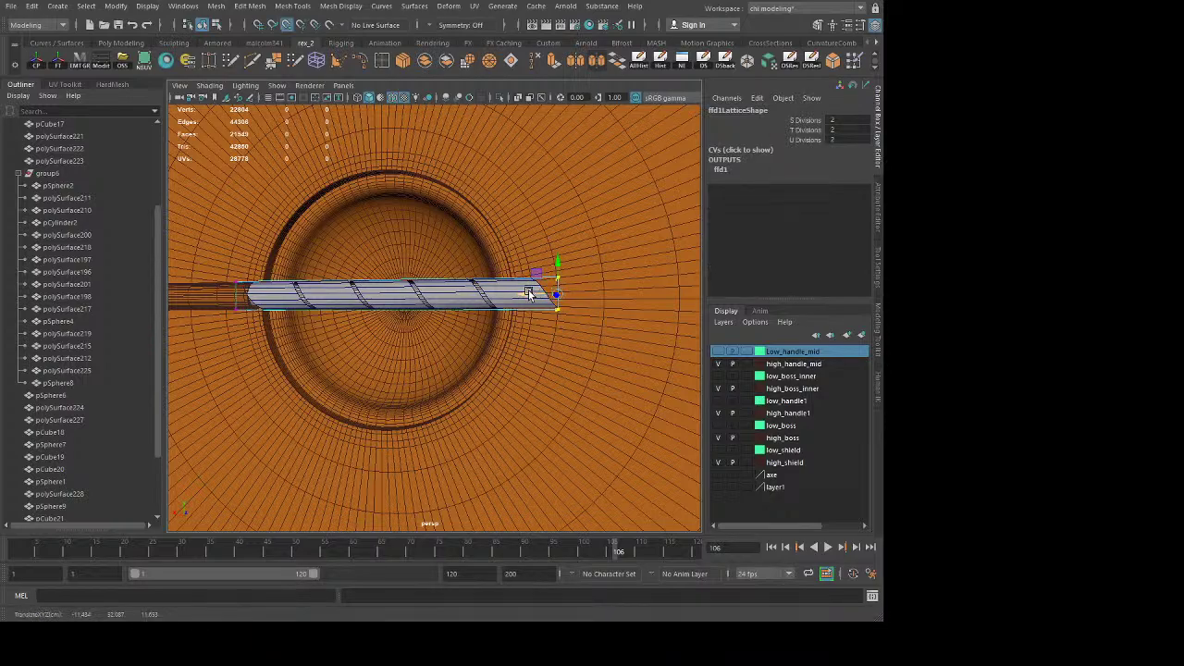
pyautogui.moveTo(535, 293)
pyautogui.mouseDown()
pyautogui.moveTo(487, 296)
pyautogui.moveTo(513, 298)
pyautogui.mouseUp()
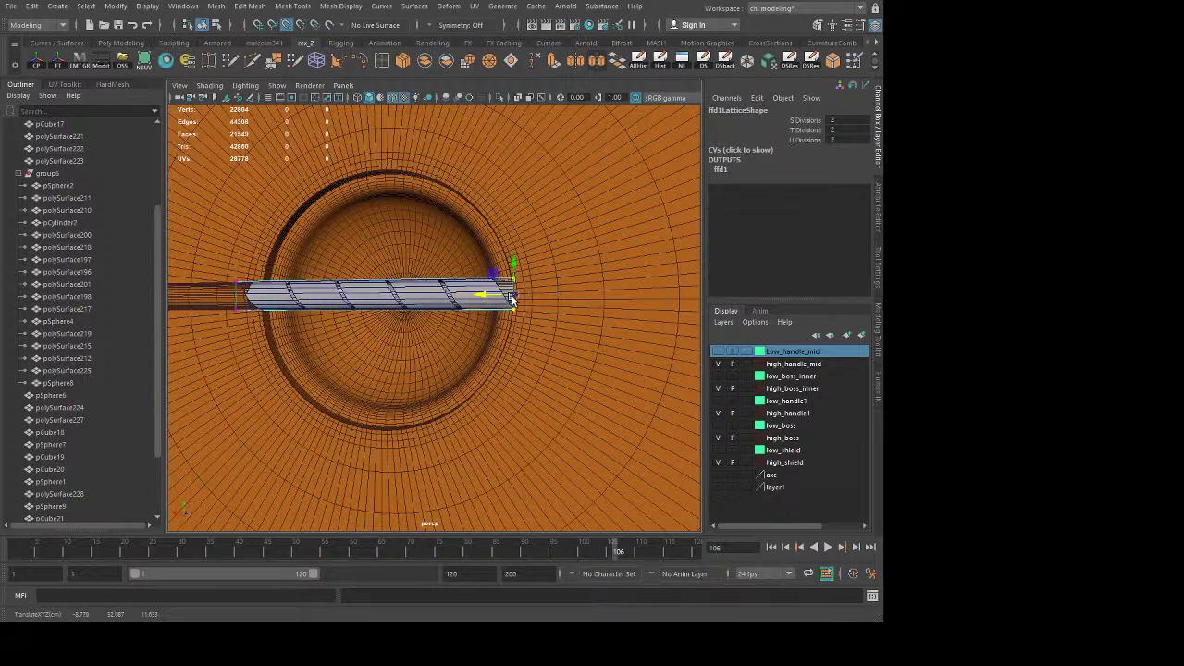
# Step: Move the lattice points at the opposite end inward so the wrap starts at the edge of the orange handle
pyautogui.keyDown('alt'); pyautogui.moveTo(350, 341); pyautogui.dragTo(470, 371); pyautogui.keyUp('alt')
pyautogui.moveTo(399, 262); pyautogui.dragTo(313, 416)
pyautogui.keyDown('alt'); pyautogui.moveTo(353, 393); pyautogui.dragTo(372, 386); pyautogui.keyUp('alt')
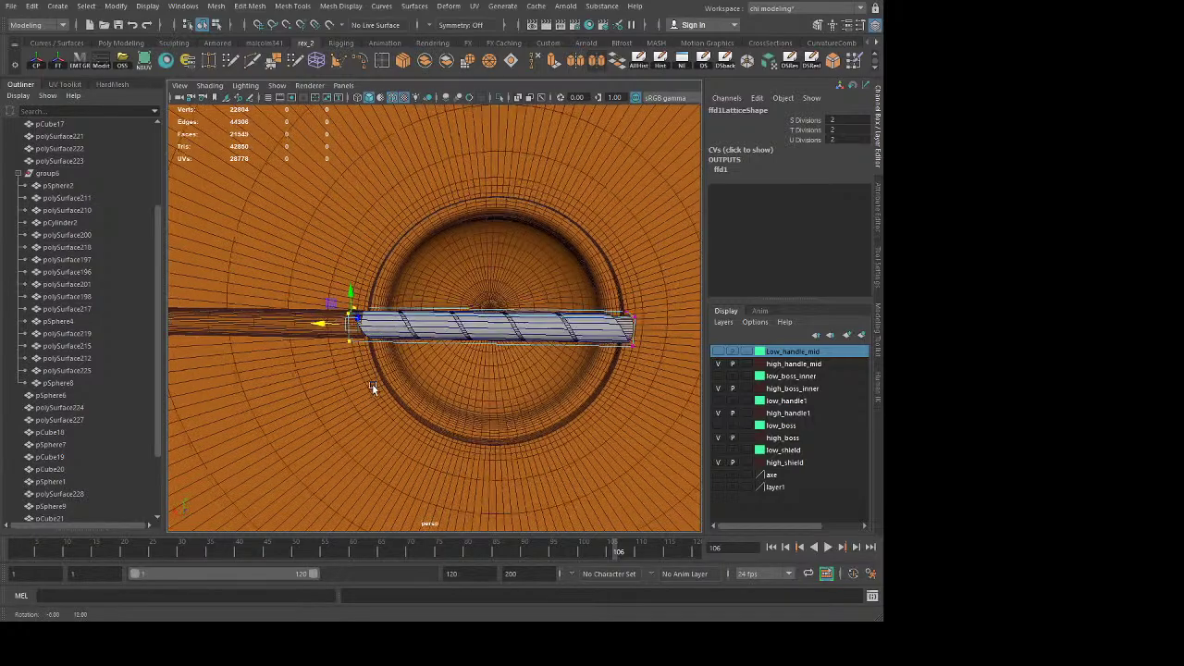
pyautogui.moveTo(311, 322); pyautogui.dragTo(331, 331)
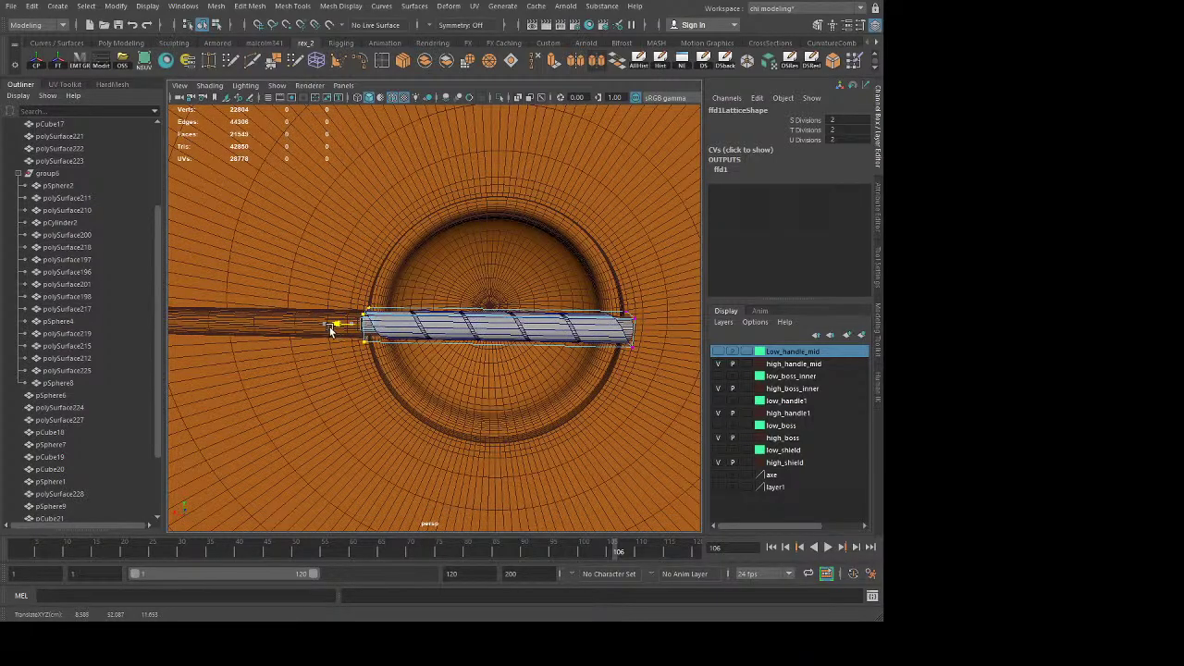
# Step: Rotate the lattice points next to the orange handle slightly around the handle's axis
pyautogui.keyDown('alt'); pyautogui.moveTo(426, 370); pyautogui.dragTo(462, 373); pyautogui.keyUp('alt')
pyautogui.keyDown('alt'); pyautogui.moveTo(462, 373); pyautogui.dragTo(636, 445, button='right'); pyautogui.keyUp('alt')
pyautogui.keyDown('alt'); pyautogui.moveTo(636, 445); pyautogui.dragTo(560, 408); pyautogui.keyUp('alt')
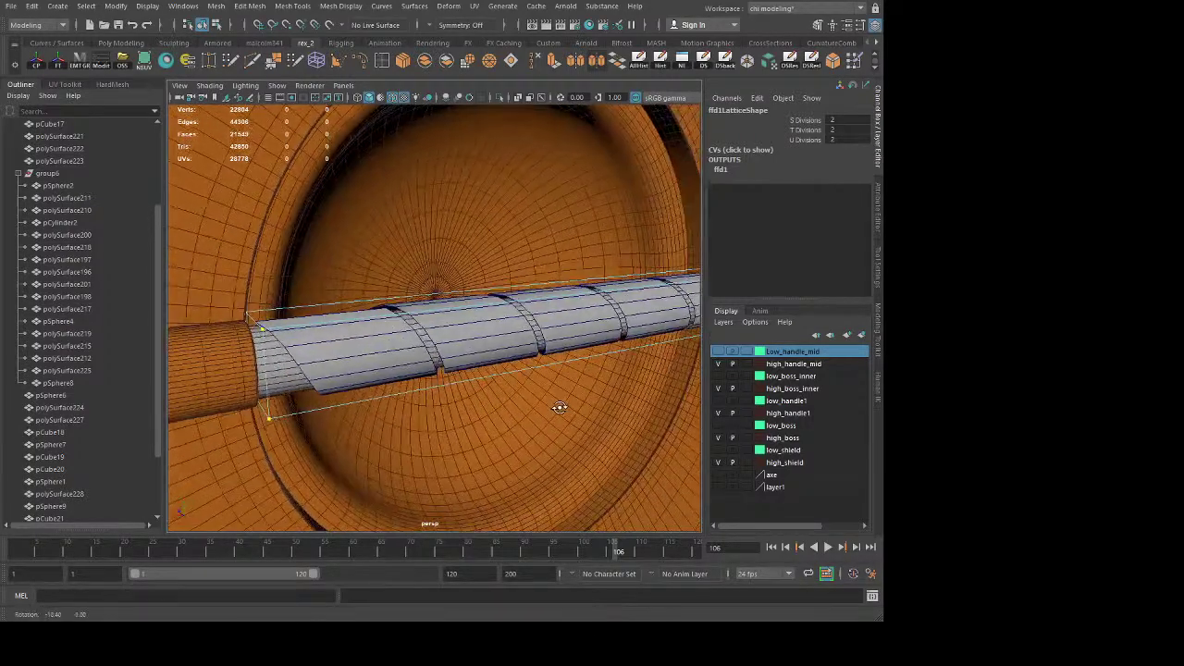
pyautogui.press('e')
pyautogui.moveTo(259, 359)
pyautogui.mouseDown()
pyautogui.moveTo(269, 402)
pyautogui.moveTo(269, 372)
pyautogui.mouseUp()
pyautogui.press('q')
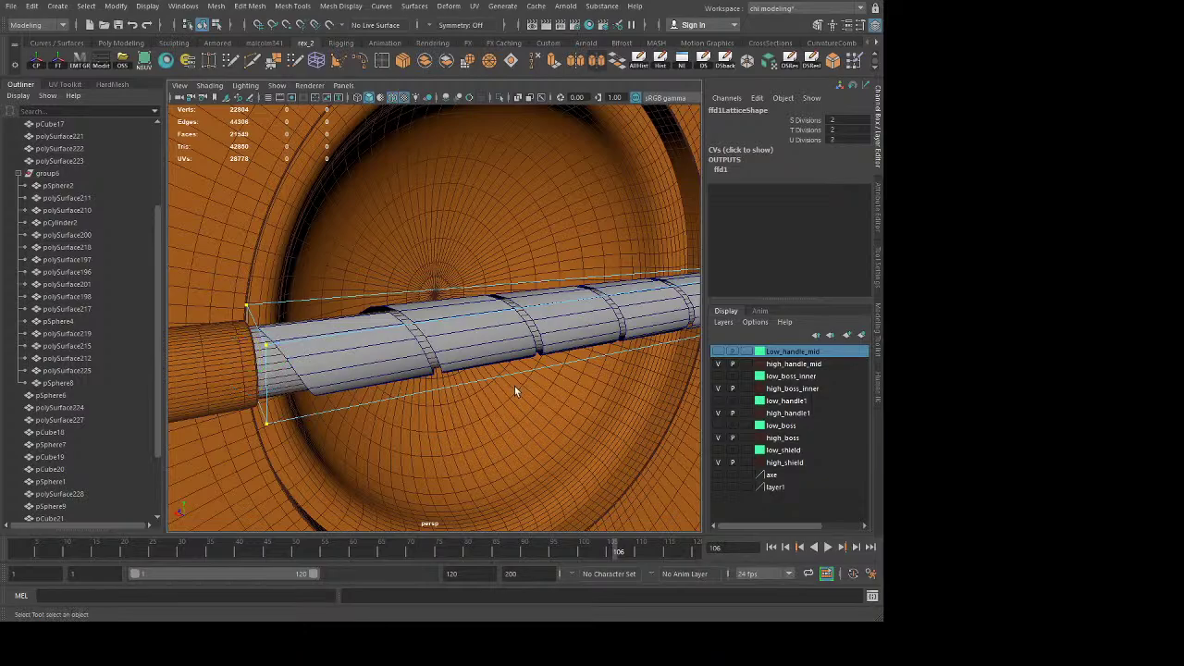
# Step: Rotate the lattice points at the wrap's free end around the handle's axis
pyautogui.keyDown('alt'); pyautogui.moveTo(515, 392); pyautogui.dragTo(373, 359); pyautogui.keyUp('alt')
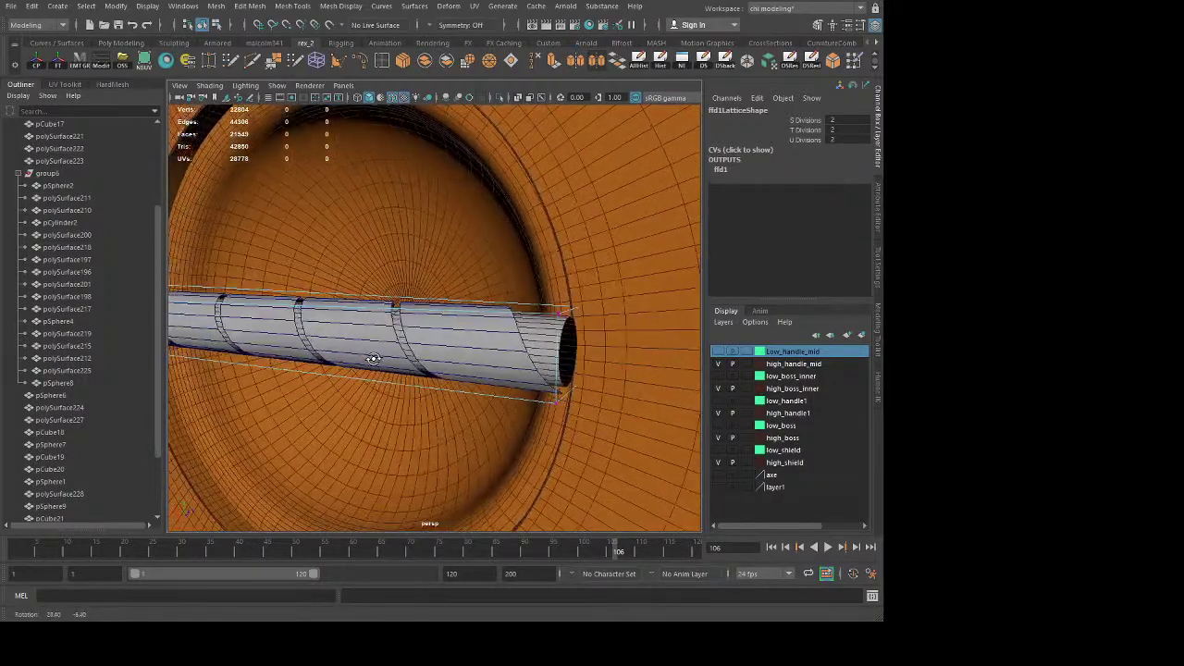
pyautogui.moveTo(546, 271); pyautogui.dragTo(603, 422)
pyautogui.press('e')
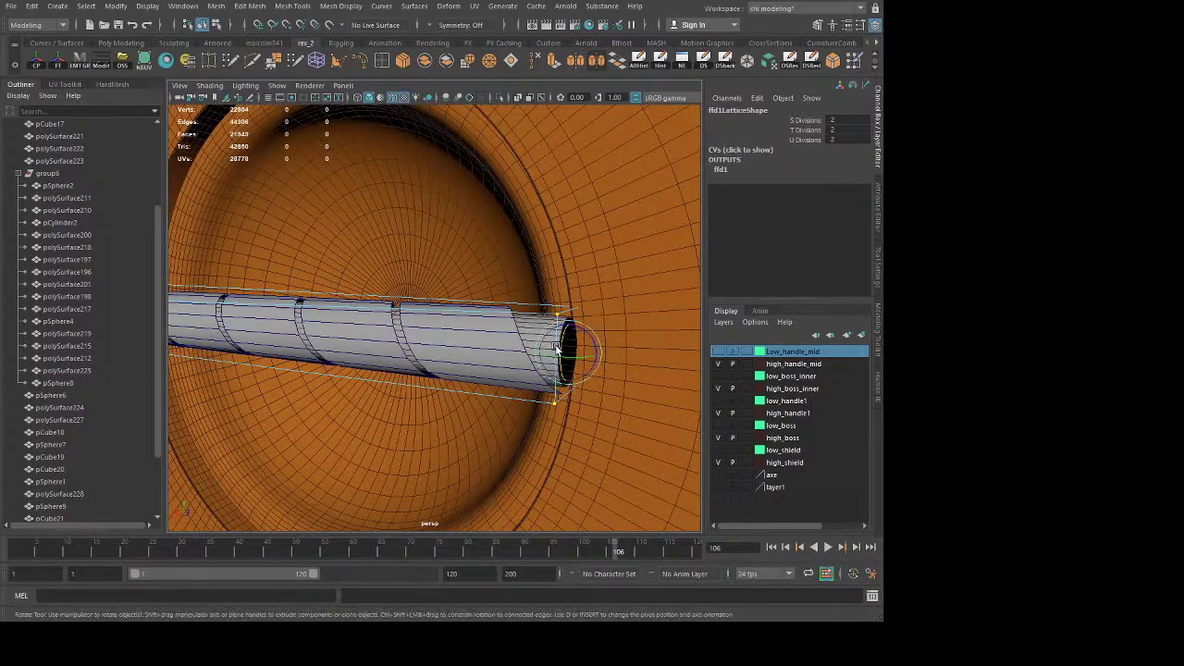
pyautogui.moveTo(558, 348); pyautogui.dragTo(468, 367)
pyautogui.press('q')
# Step: Return to object mode and delete history on all objects to bake the lattice deformation into the wrap
pyautogui.press('F8')
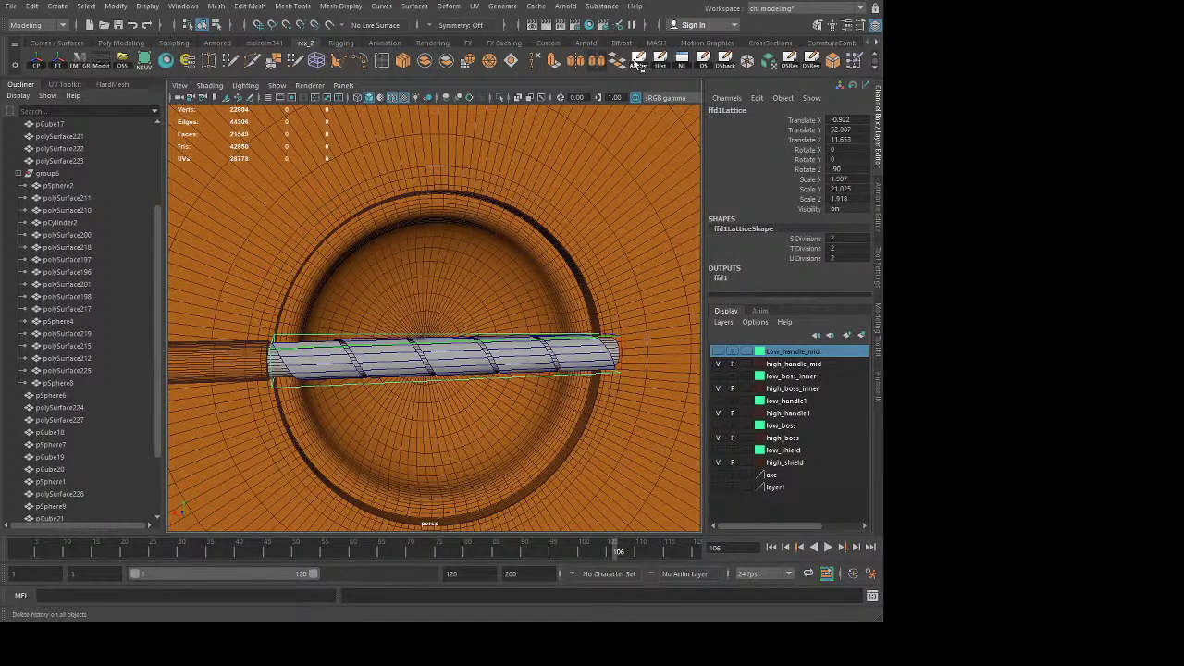
pyautogui.click(546, 261)
pyautogui.keyDown('alt'); pyautogui.moveTo(546, 256); pyautogui.dragTo(360, 317); pyautogui.keyUp('alt')
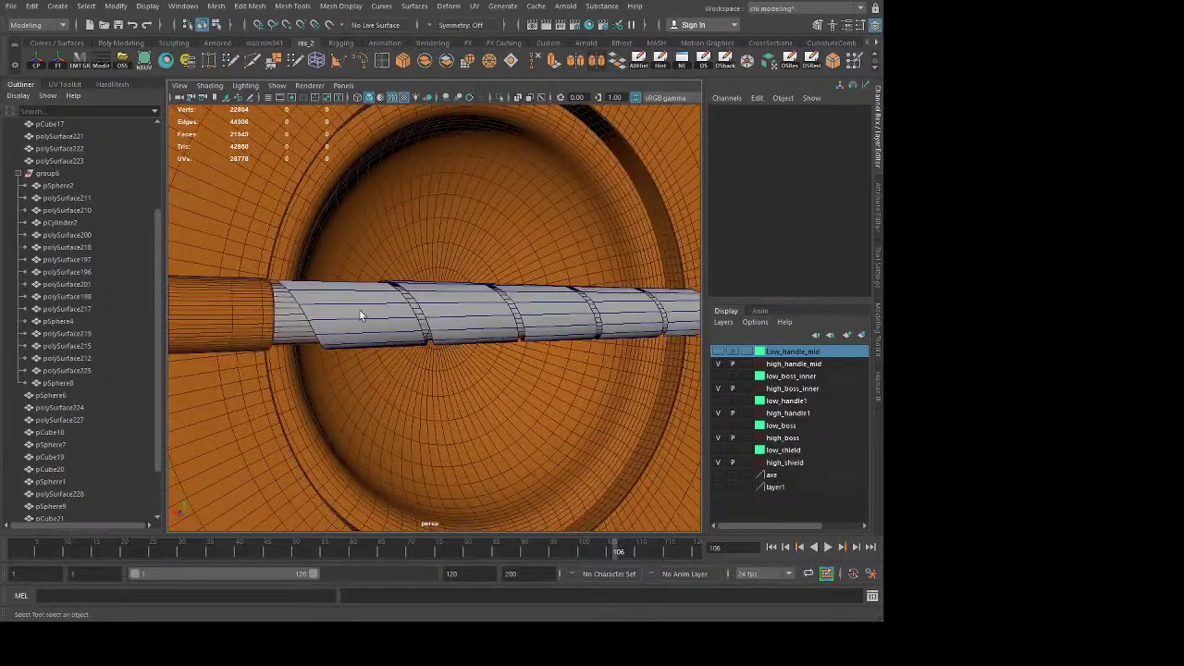
# Step: Extrude all faces of the spiral wrap and adjust the thickness to give it volume
pyautogui.click(361, 319)
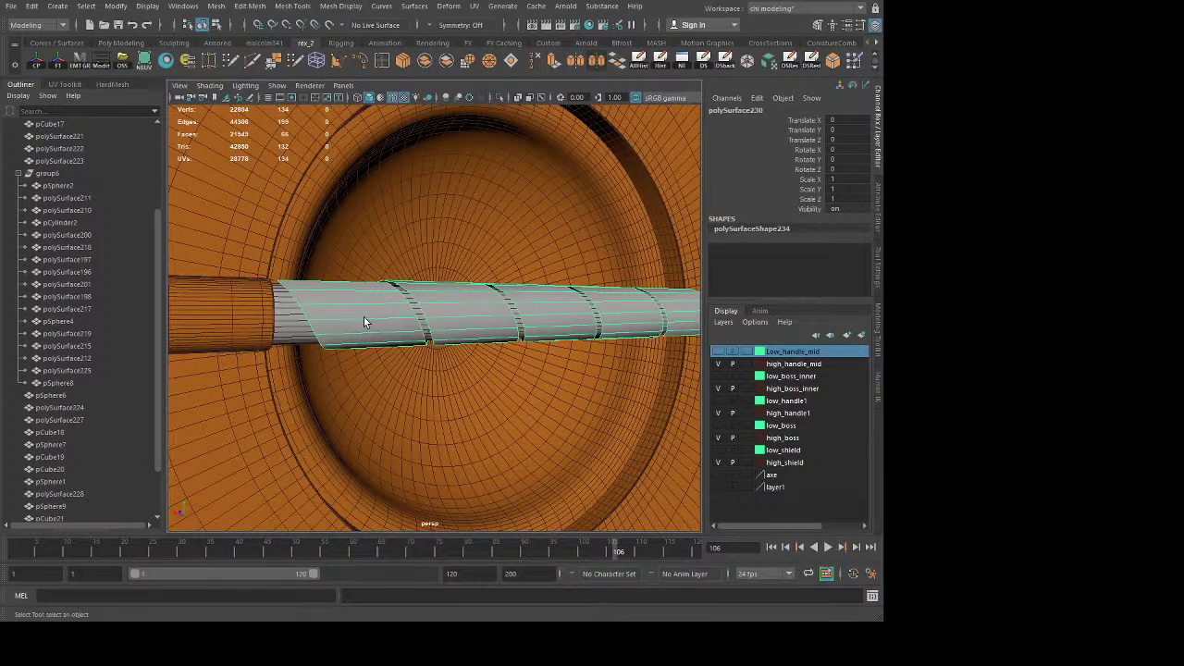
pyautogui.click(553, 63)
pyautogui.keyDown('alt'); pyautogui.moveTo(472, 310); pyautogui.dragTo(543, 350); pyautogui.keyUp('alt')
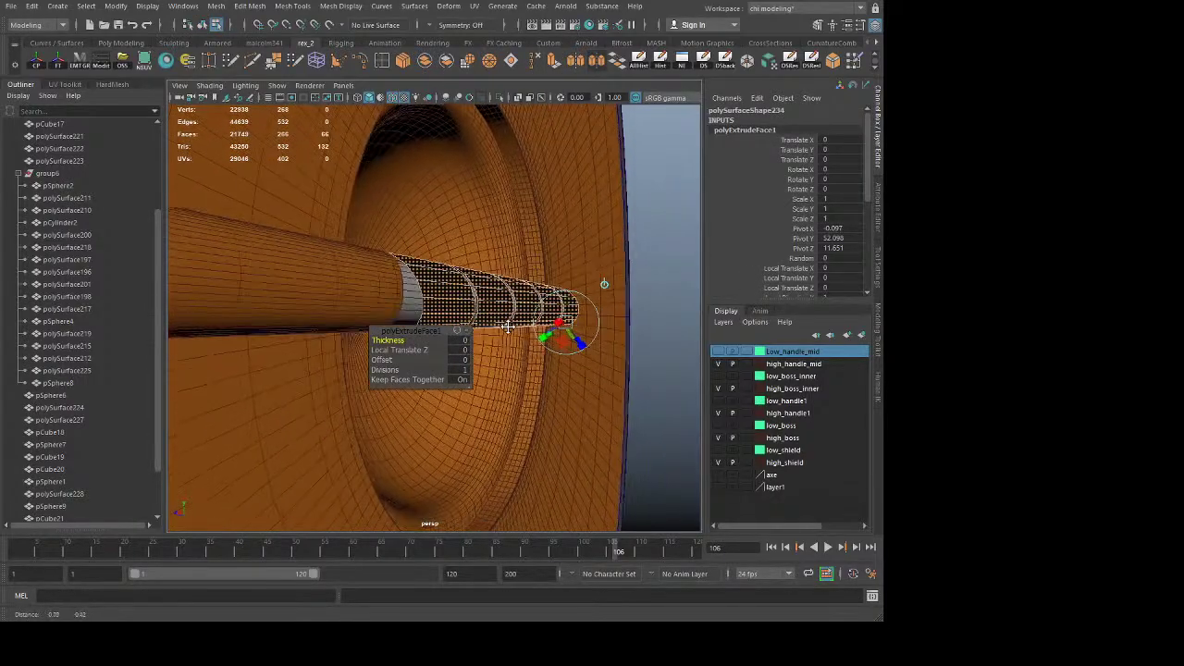
pyautogui.keyDown('alt'); pyautogui.moveTo(542, 350); pyautogui.dragTo(580, 384, button='right'); pyautogui.keyUp('alt')
pyautogui.keyDown('alt'); pyautogui.moveTo(579, 383); pyautogui.dragTo(599, 361); pyautogui.keyUp('alt')
pyautogui.moveTo(598, 393)
pyautogui.mouseDown(button='middle')
pyautogui.moveTo(423, 399)
pyautogui.moveTo(483, 399)
pyautogui.mouseUp(button='middle')
pyautogui.press('q')
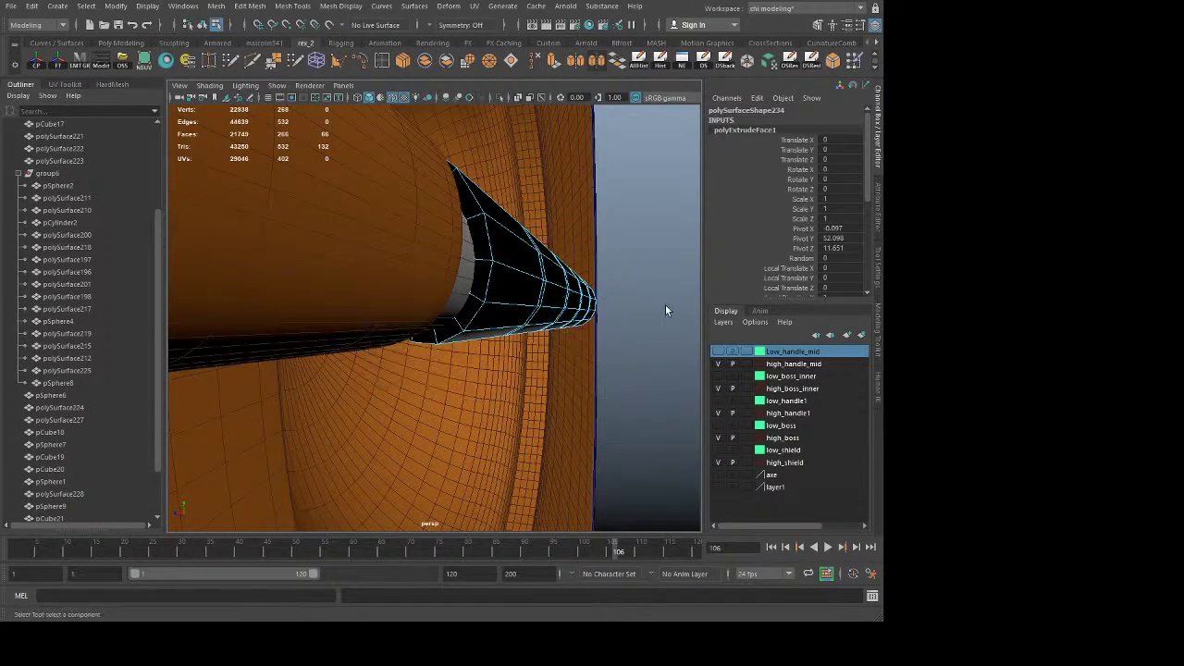
# Step: Reverse the normals of the extruded spiral wrap
pyautogui.click(675, 297)
pyautogui.moveTo(505, 256); pyautogui.dragTo(555, 231, button='right')
pyautogui.keyDown('alt'); pyautogui.moveTo(592, 222); pyautogui.dragTo(467, 206); pyautogui.keyUp('alt')
pyautogui.click(348, 6)
pyautogui.click(360, 57)
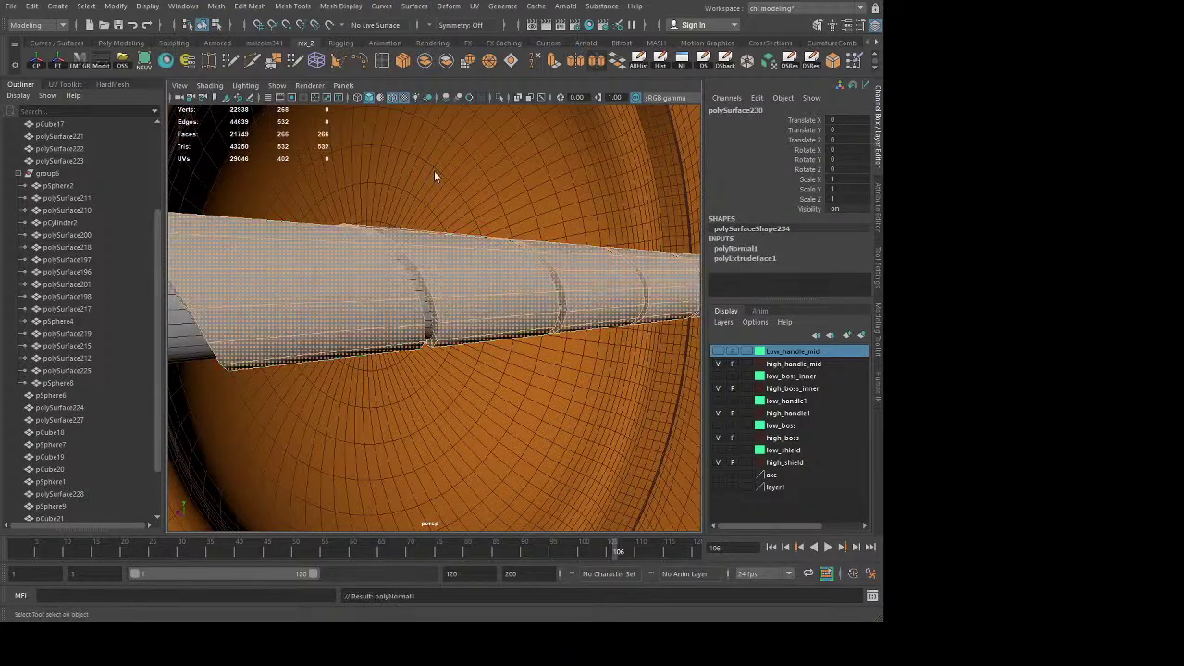
pyautogui.scroll(-6, 532, 361)
pyautogui.click(694, 482)
pyautogui.scroll(5, 521, 352)
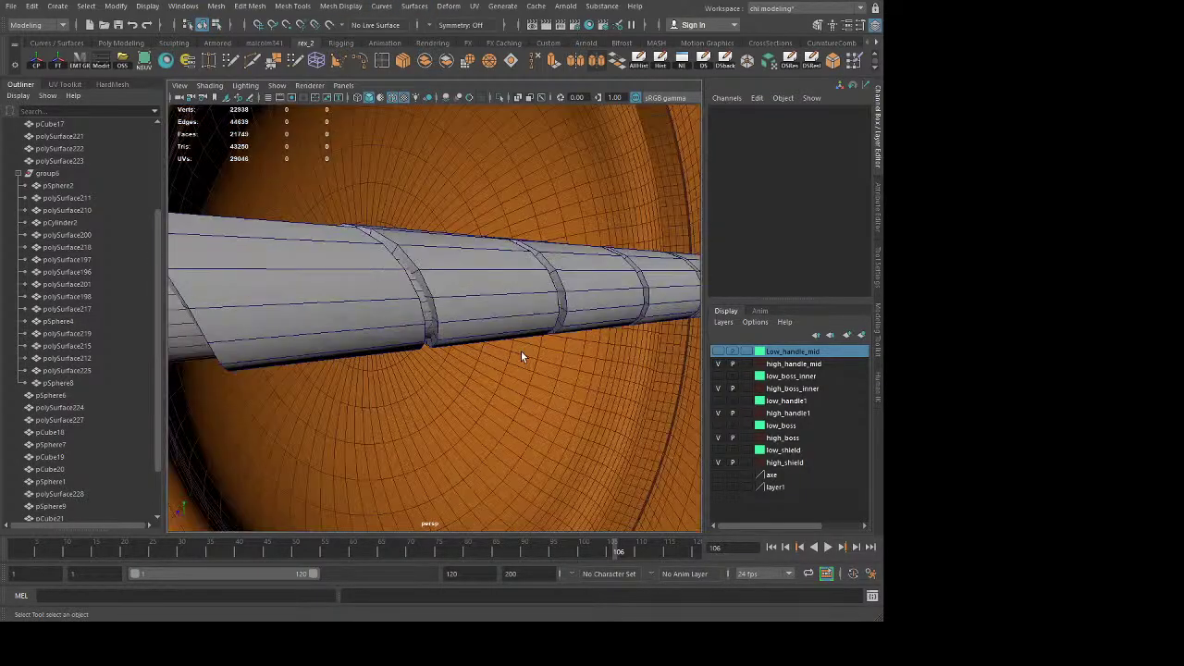
# Step: Isolate the spiral wrap, delete all of its hidden inner faces and return to object mode
pyautogui.click(483, 274)
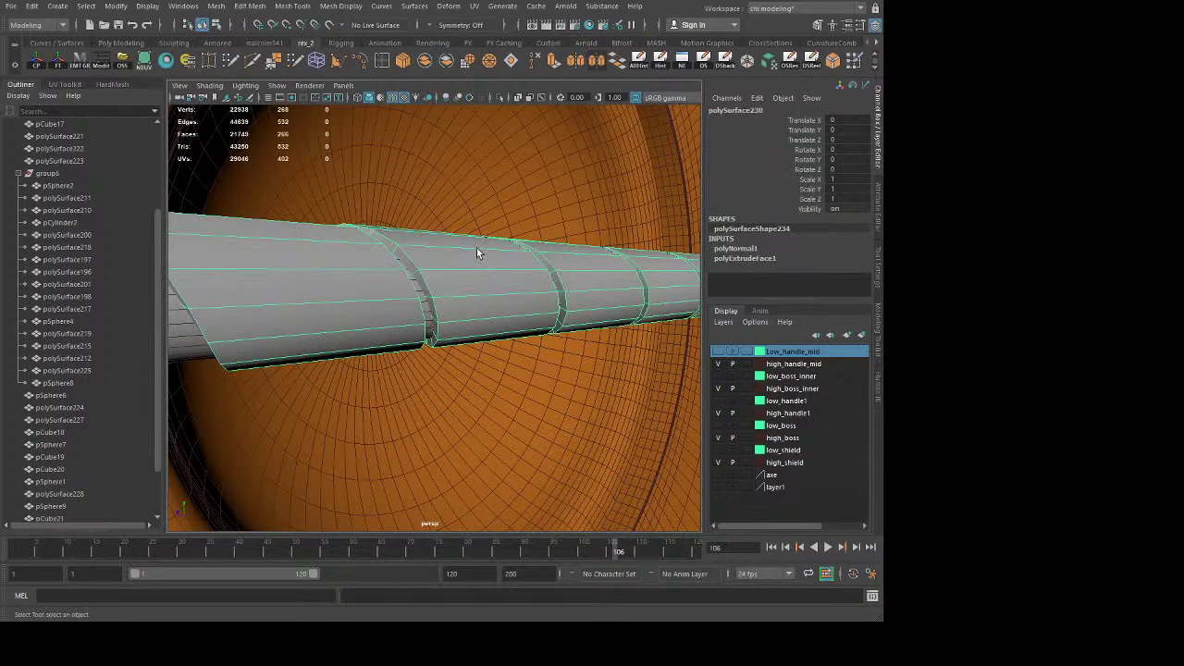
pyautogui.click(499, 97)
pyautogui.moveTo(350, 265); pyautogui.dragTo(351, 291, button='right')
pyautogui.keyDown('alt'); pyautogui.moveTo(350, 289); pyautogui.dragTo(444, 281); pyautogui.keyUp('alt')
pyautogui.click(625, 257)
pyautogui.keyDown('alt'); pyautogui.moveTo(619, 306); pyautogui.dragTo(320, 296); pyautogui.keyUp('alt')
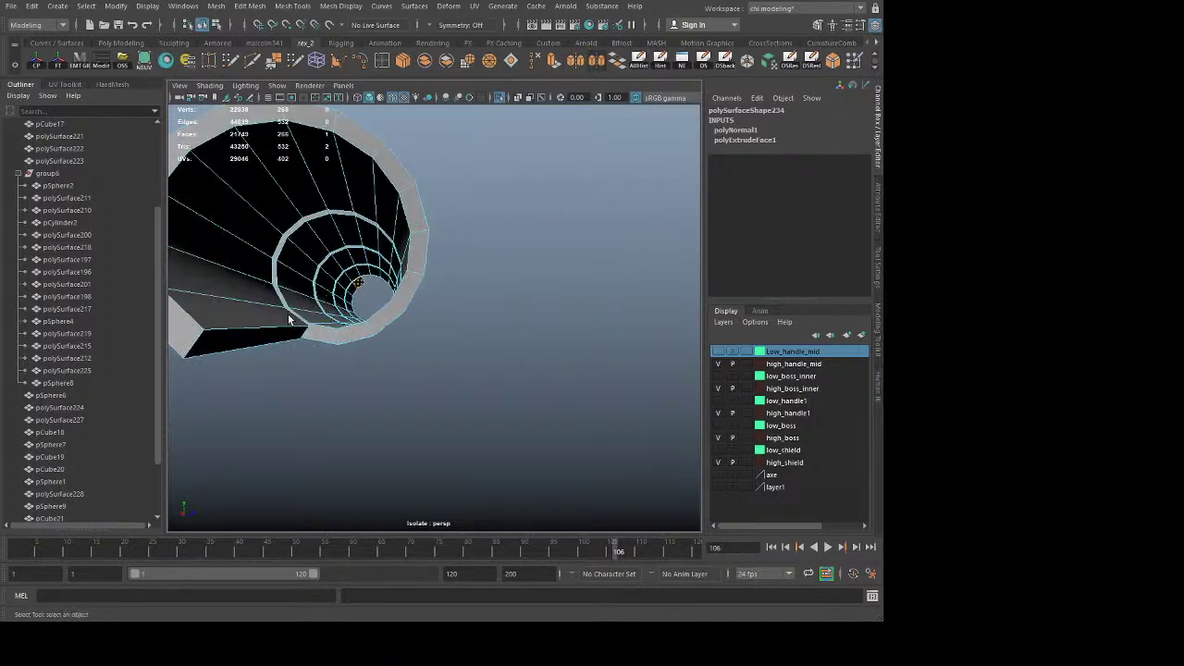
pyautogui.keyDown('shift'); pyautogui.doubleClick(251, 324); pyautogui.keyUp('shift')
pyautogui.press('Delete')
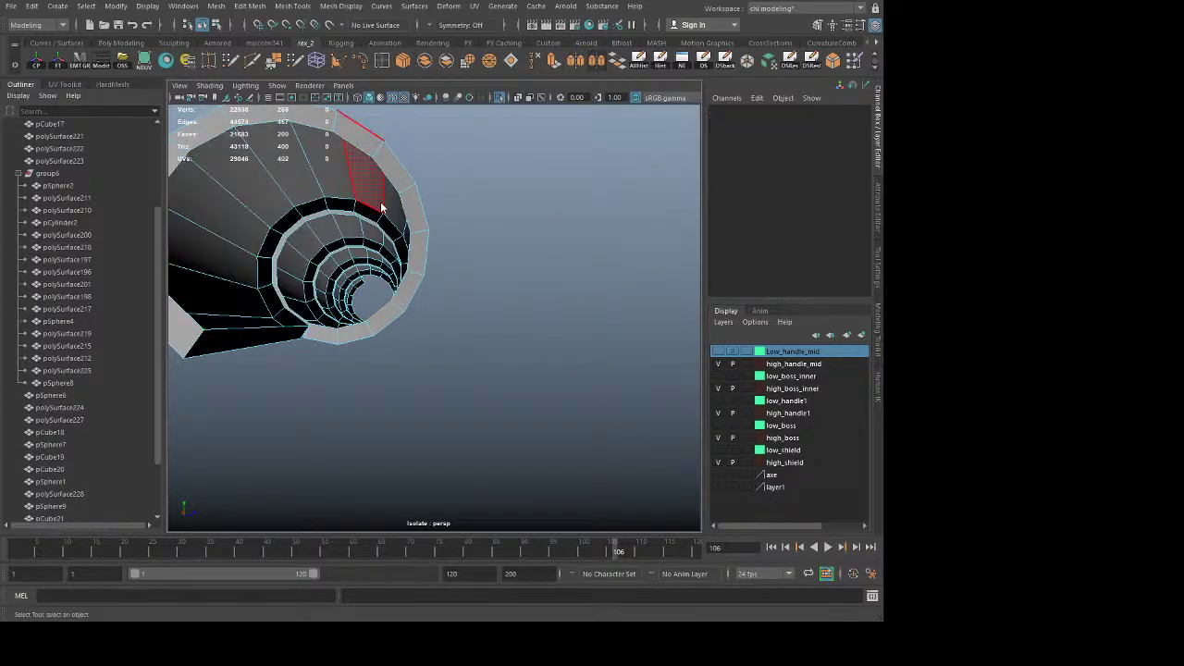
pyautogui.press('F8')
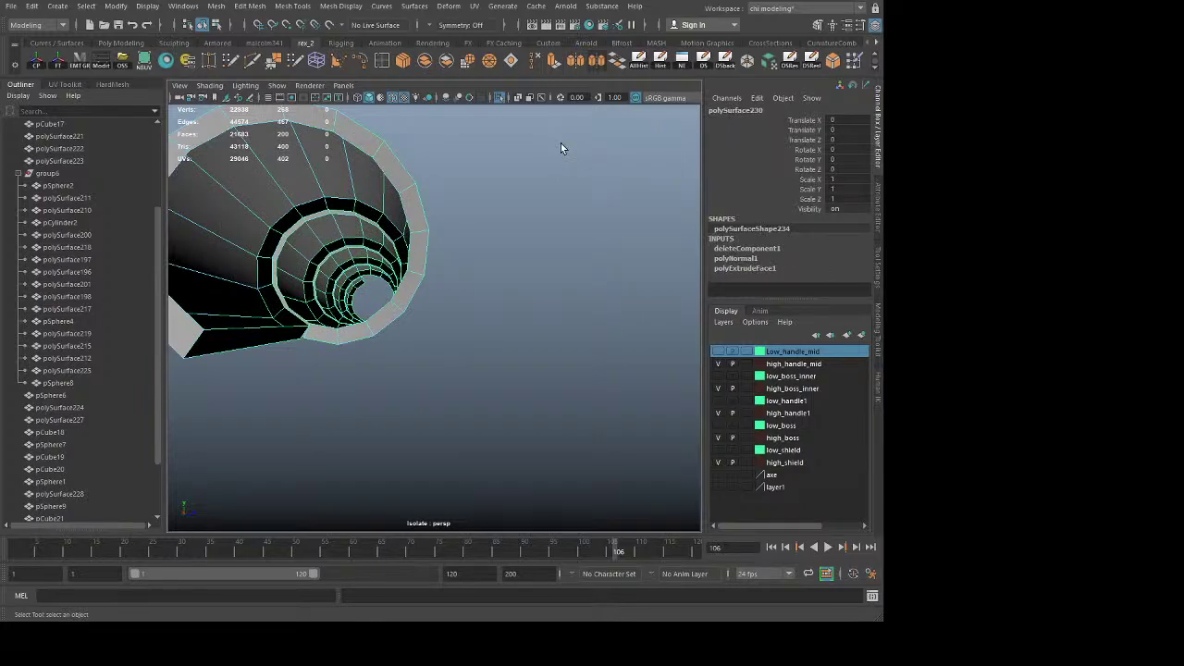
# Step: Undo the deletion of the wrap's inner faces and clear the face selection
pyautogui.hotkey('ctrl', 'z')
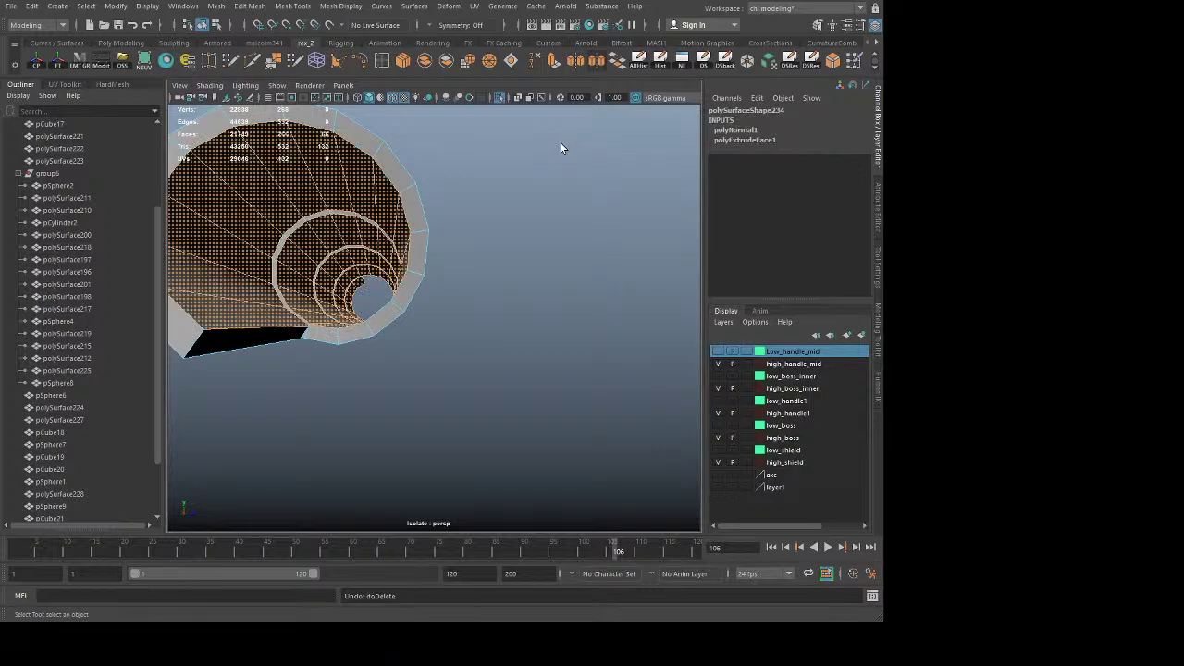
pyautogui.hotkey('ctrl', 'e')
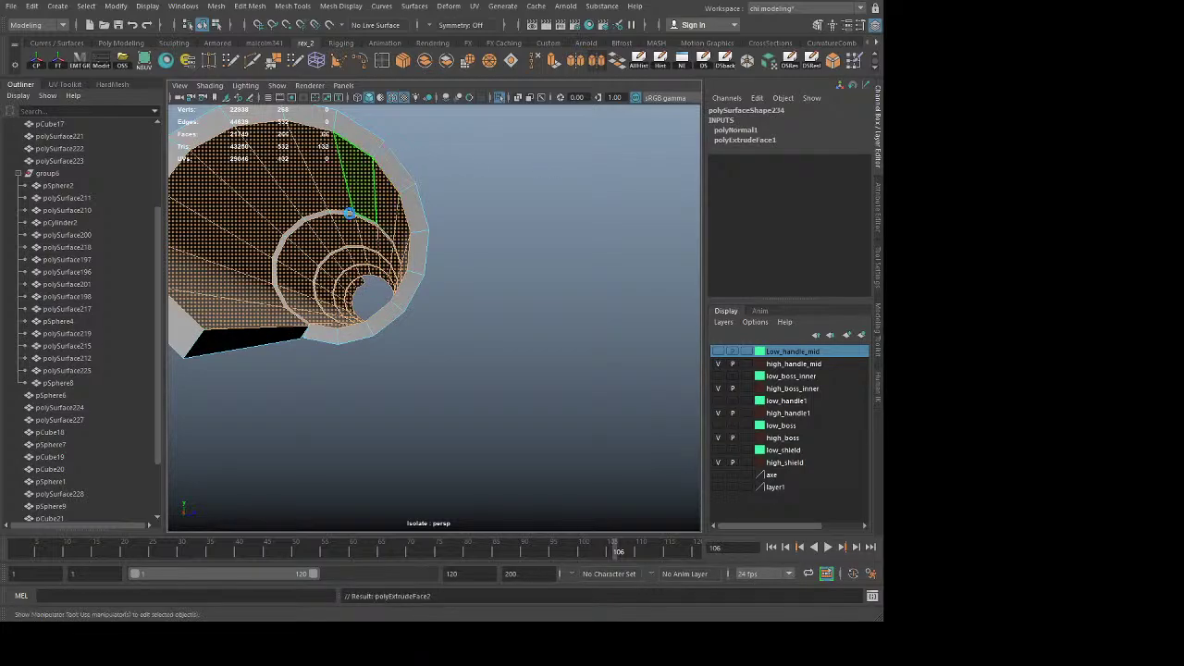
pyautogui.keyDown('alt'); pyautogui.moveTo(386, 252); pyautogui.dragTo(412, 255); pyautogui.keyUp('alt')
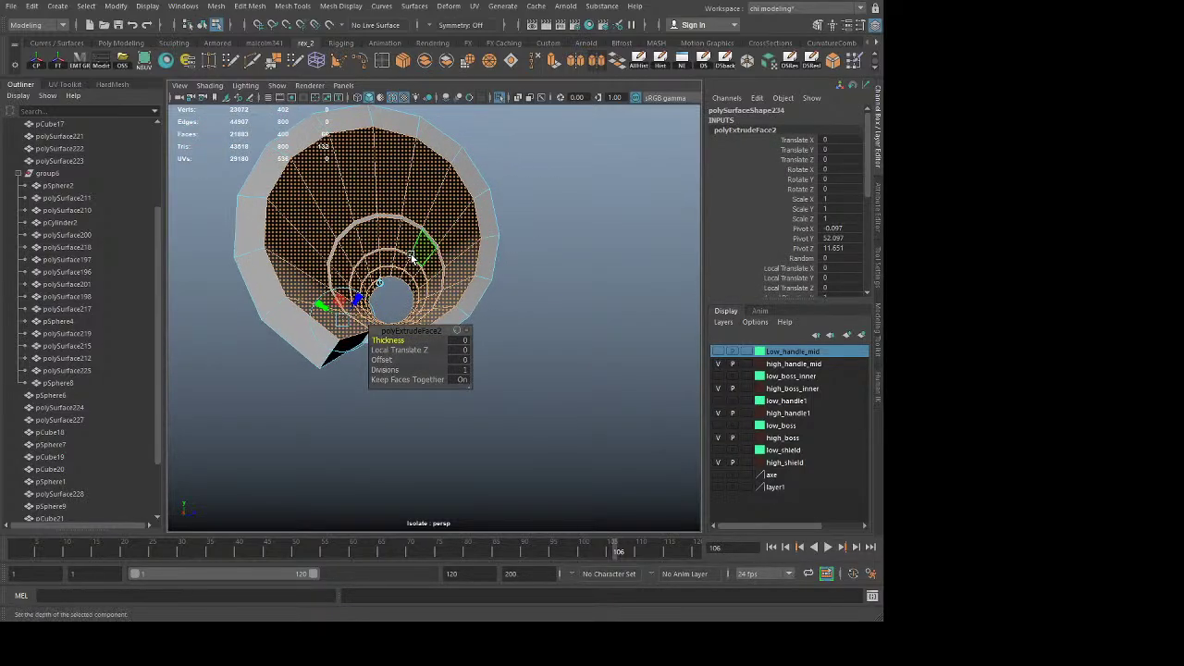
pyautogui.hotkey('ctrl', 'z')
pyautogui.hotkey('ctrl', 'z')
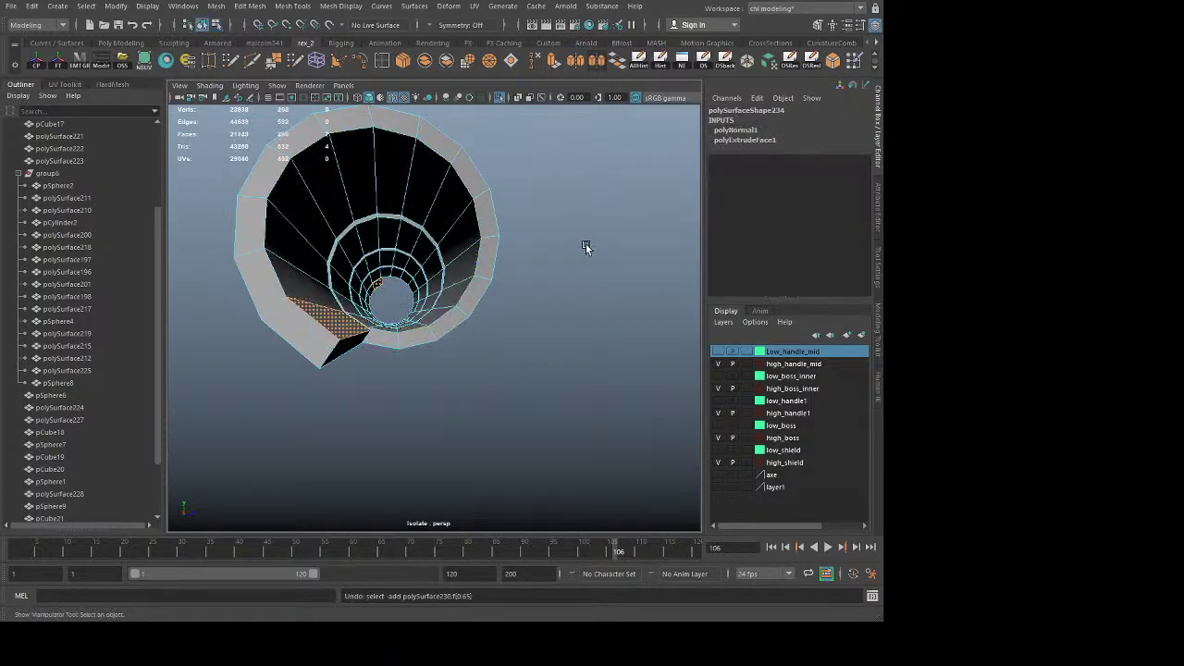
pyautogui.click(587, 247)
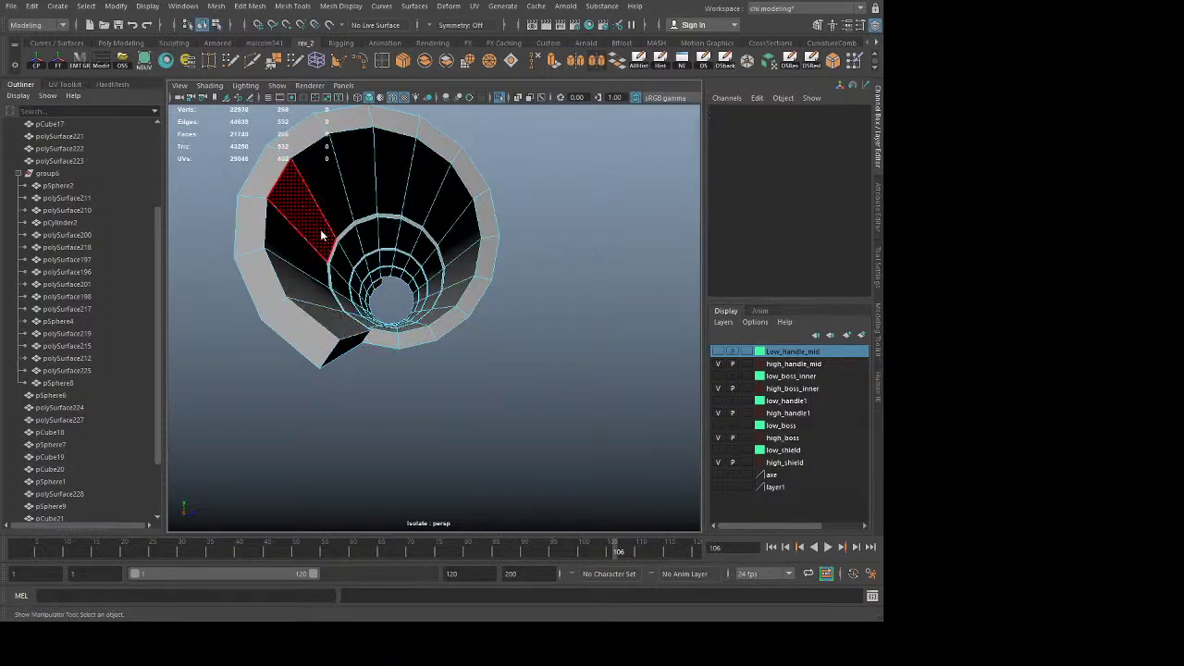
# Step: Bevel only the inner rim edges of the spiral wrap with a fraction of 0.147, leaving its outer rim edges out
pyautogui.press('q')
pyautogui.press('F8')
pyautogui.click(568, 164)
pyautogui.click(394, 189)
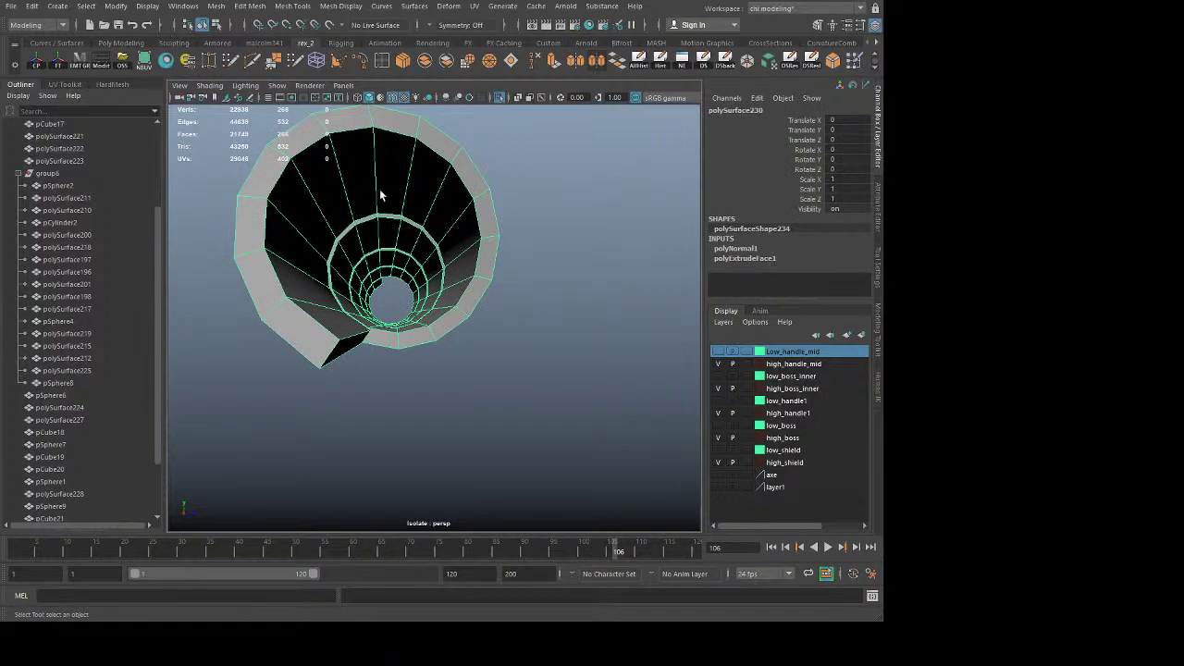
pyautogui.press('F10')
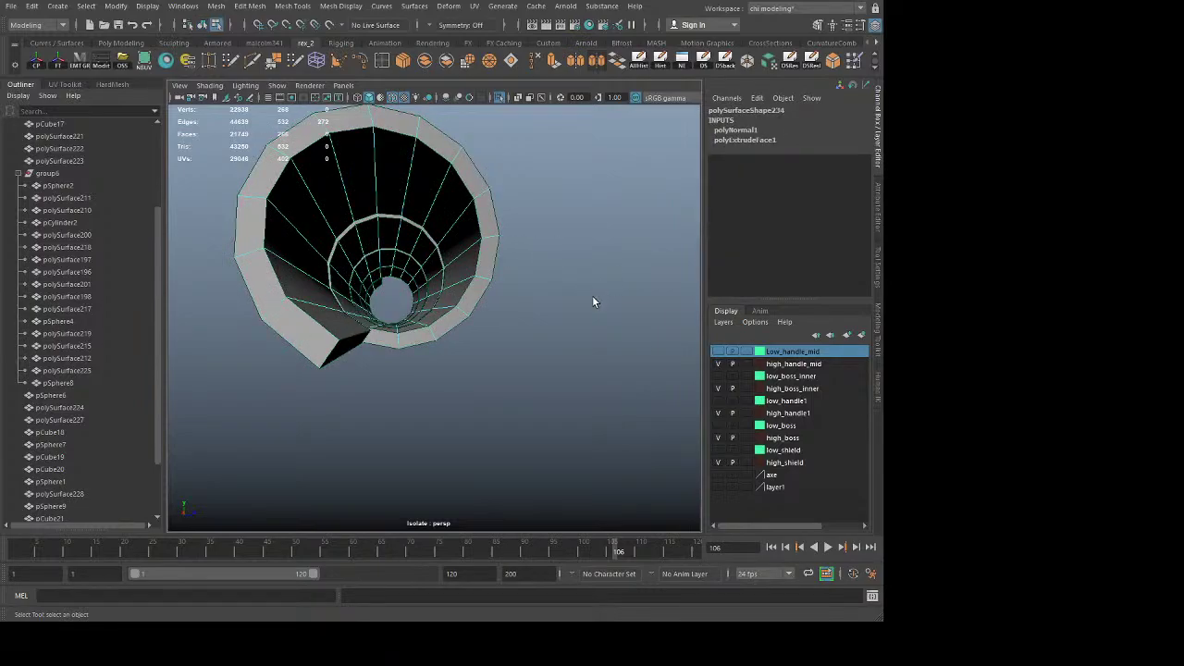
pyautogui.moveTo(369, 425)
pyautogui.keyDown('alt'); pyautogui.mouseDown()
pyautogui.moveTo(354, 431)
pyautogui.moveTo(380, 421)
pyautogui.mouseUp(); pyautogui.keyUp('alt')
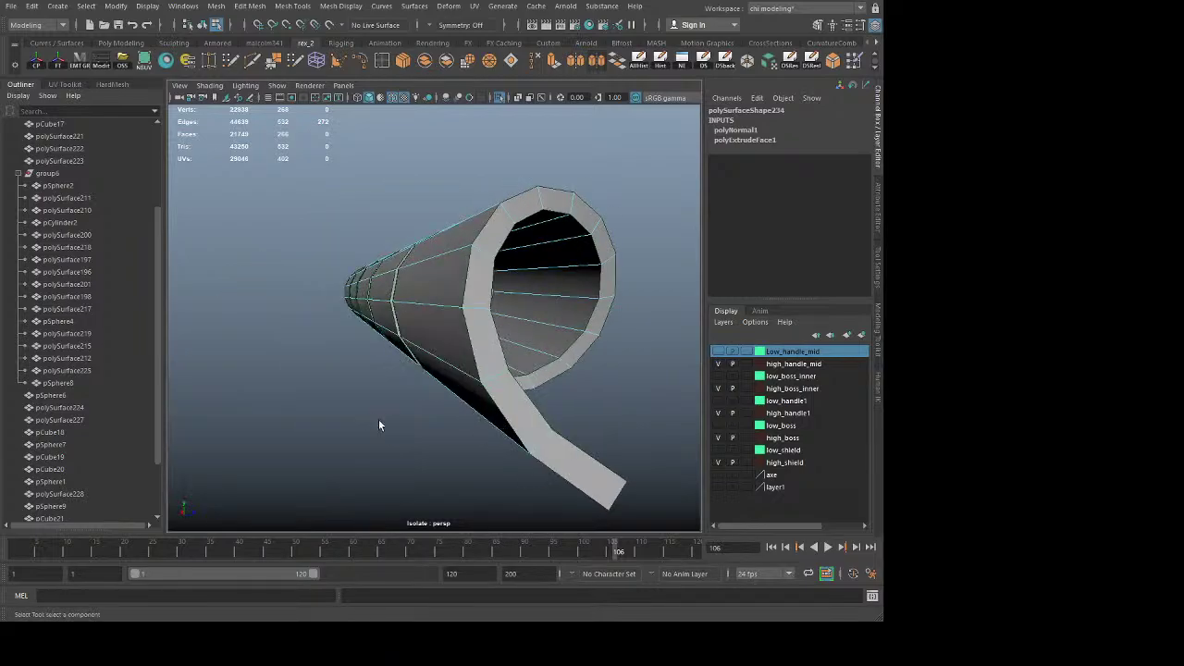
pyautogui.keyDown('ctrl'); pyautogui.doubleClick(483, 346); pyautogui.keyUp('ctrl')
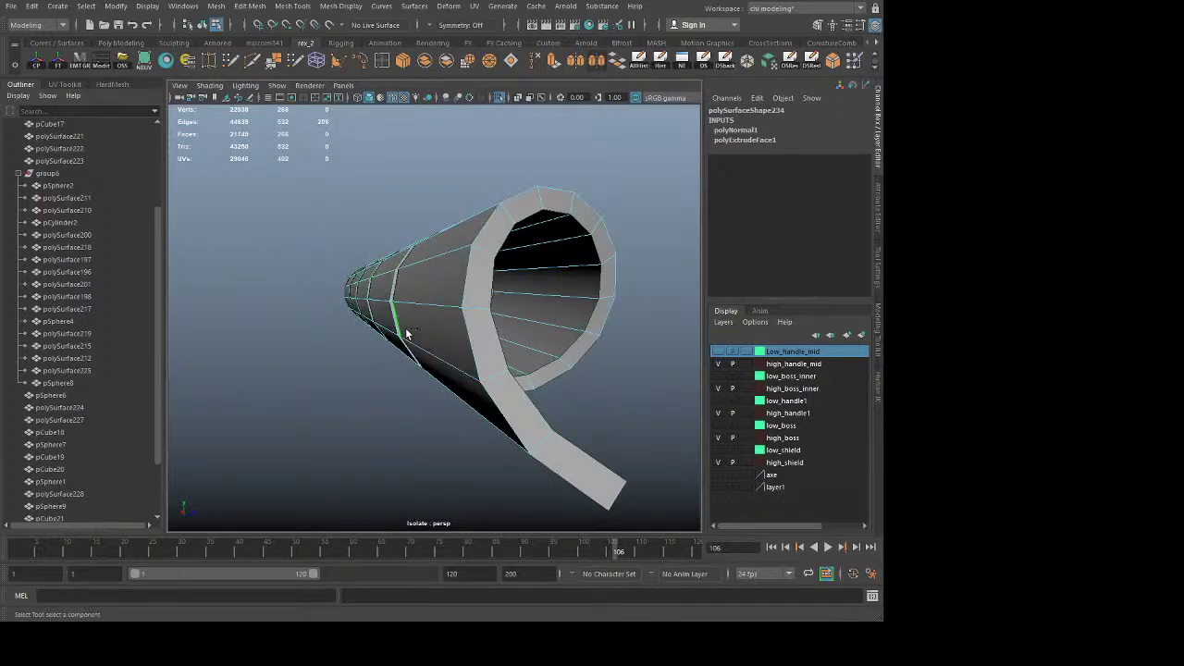
pyautogui.keyDown('ctrl'); pyautogui.doubleClick(399, 327); pyautogui.keyUp('ctrl')
pyautogui.keyDown('alt'); pyautogui.moveTo(537, 438); pyautogui.dragTo(349, 398); pyautogui.keyUp('alt')
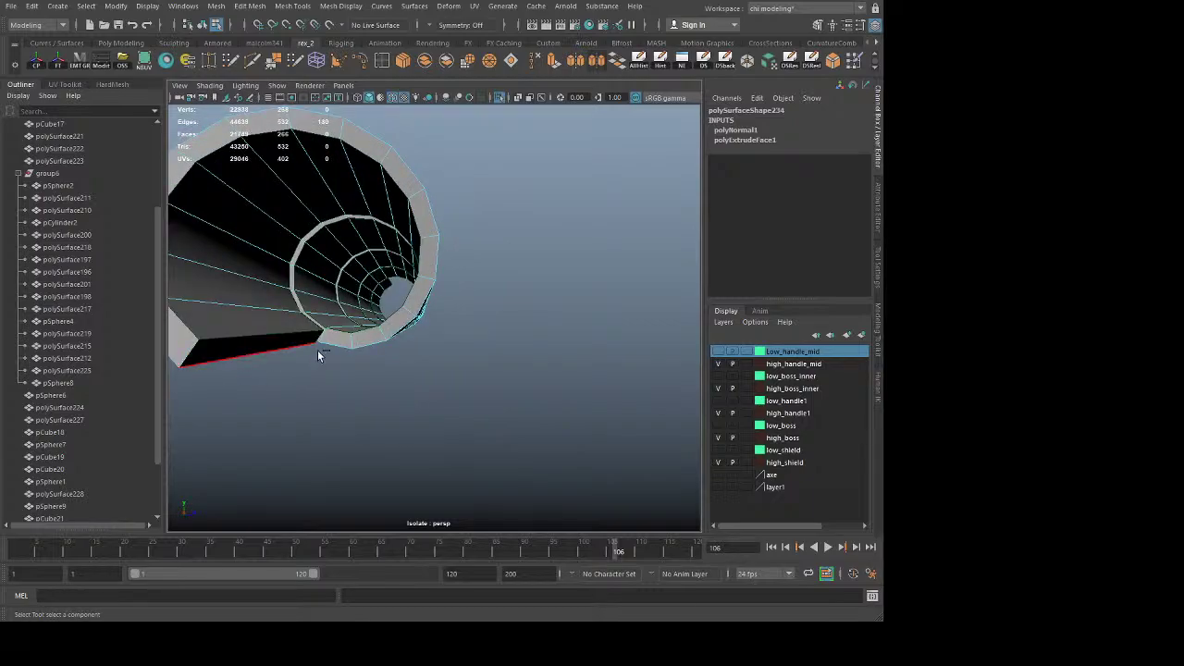
pyautogui.keyDown('alt'); pyautogui.moveTo(273, 423); pyautogui.dragTo(525, 433); pyautogui.keyUp('alt')
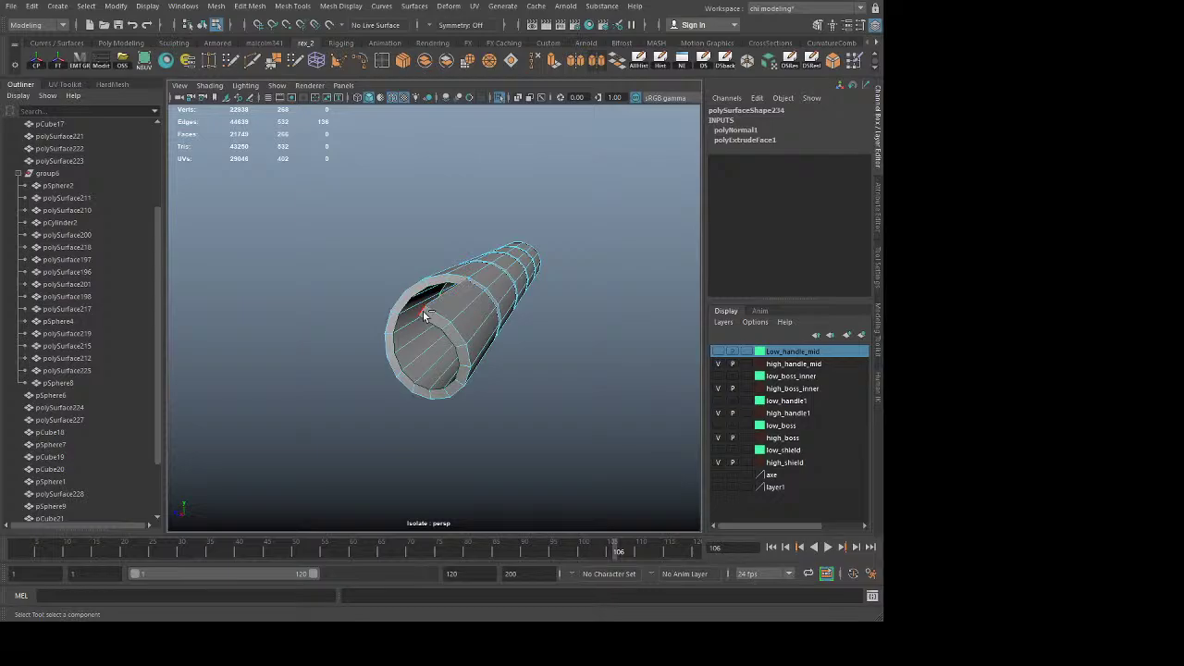
pyautogui.keyDown('alt'); pyautogui.moveTo(492, 381); pyautogui.dragTo(490, 444); pyautogui.keyUp('alt')
pyautogui.scroll(5, 524, 459)
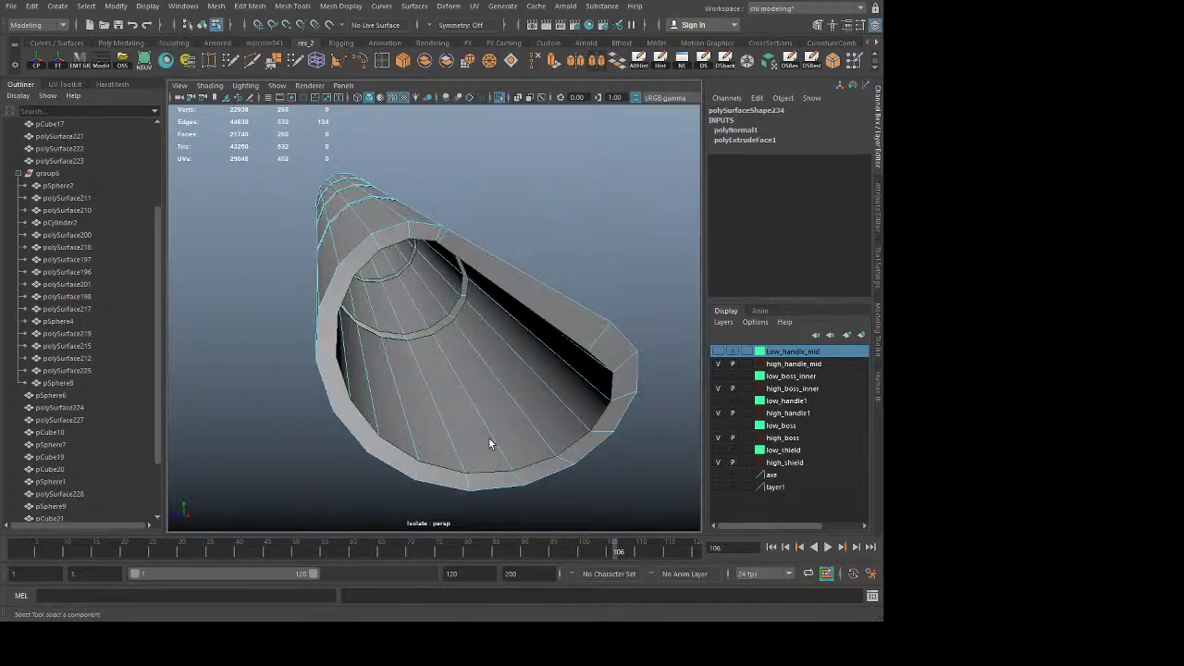
pyautogui.keyDown('alt'); pyautogui.moveTo(579, 447); pyautogui.dragTo(550, 449, button='right'); pyautogui.keyUp('alt')
pyautogui.keyDown('alt'); pyautogui.moveTo(549, 449); pyautogui.dragTo(391, 411); pyautogui.keyUp('alt')
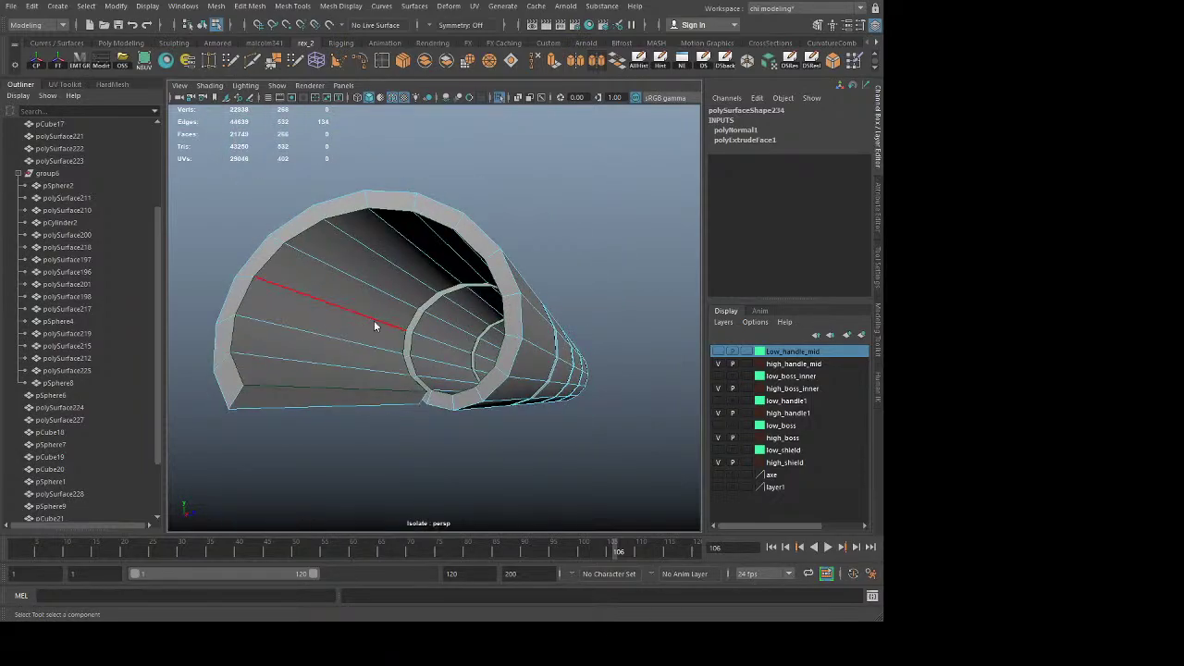
pyautogui.hotkey('ctrl', 'b')
pyautogui.moveTo(383, 339); pyautogui.dragTo(146, 346)
# Step: Turn off isolation, raise the bevel fraction to 0.192 and return to object mode
pyautogui.click(503, 97)
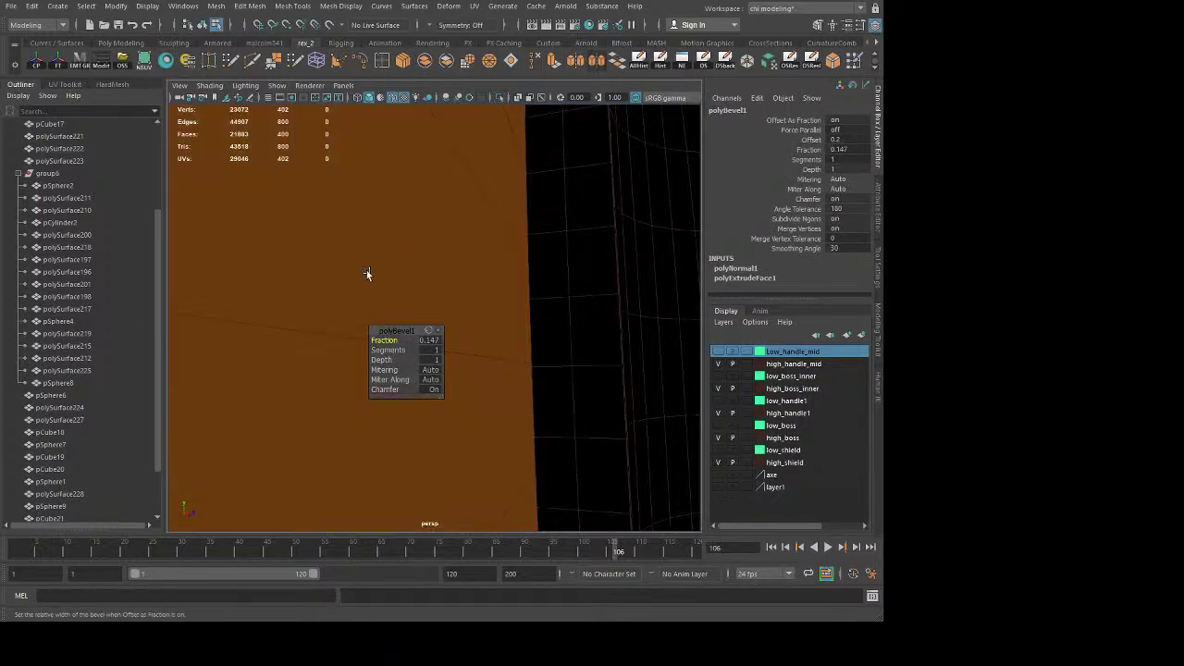
pyautogui.keyDown('alt'); pyautogui.moveTo(366, 270); pyautogui.dragTo(480, 302); pyautogui.keyUp('alt')
pyautogui.keyDown('alt'); pyautogui.moveTo(480, 302); pyautogui.dragTo(450, 307, button='middle'); pyautogui.keyUp('alt')
pyautogui.keyDown('alt'); pyautogui.moveTo(450, 307); pyautogui.dragTo(473, 348); pyautogui.keyUp('alt')
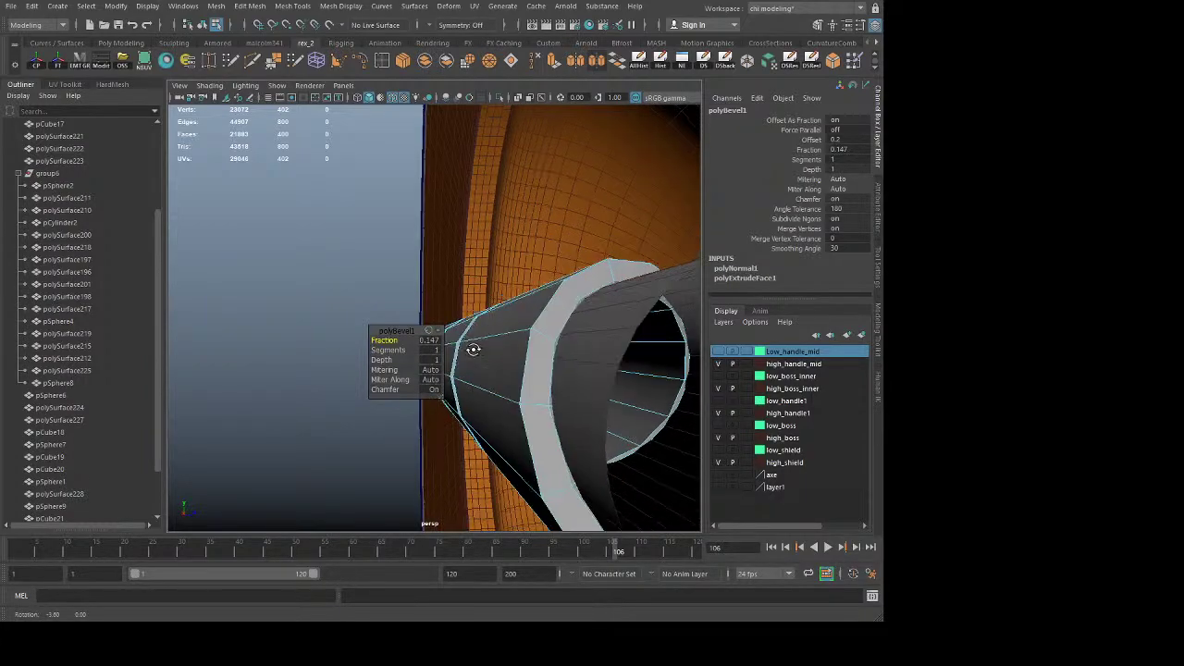
pyautogui.moveTo(473, 349); pyautogui.dragTo(506, 370, button='middle')
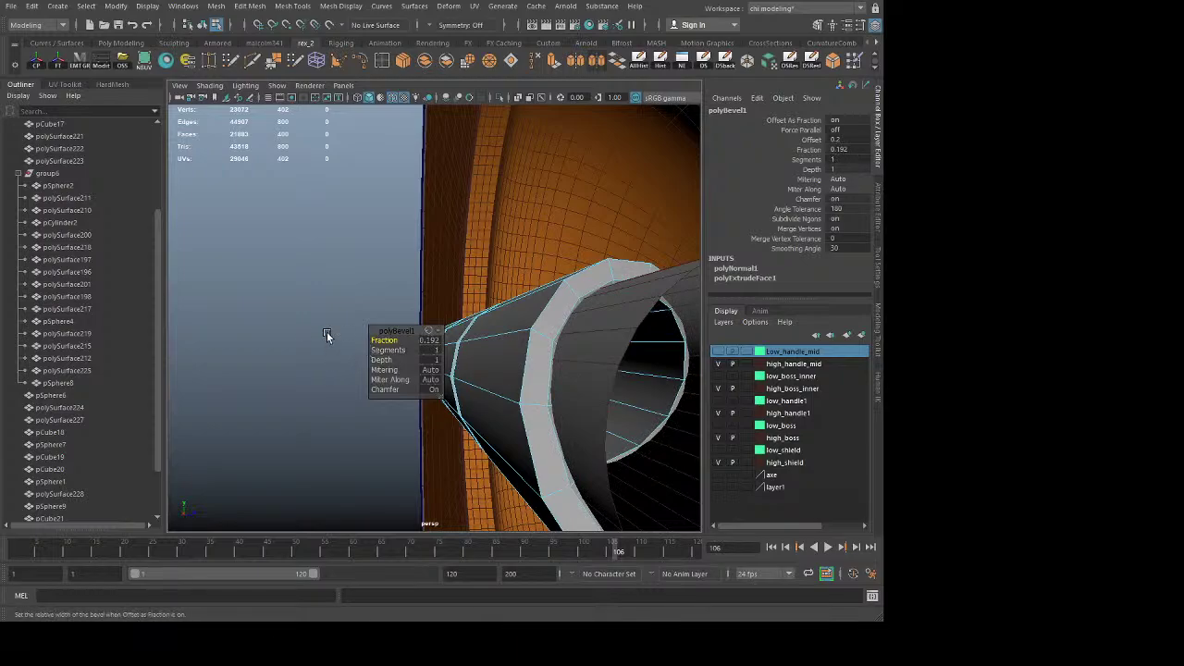
pyautogui.press('q')
pyautogui.click(279, 320)
pyautogui.press('F8')
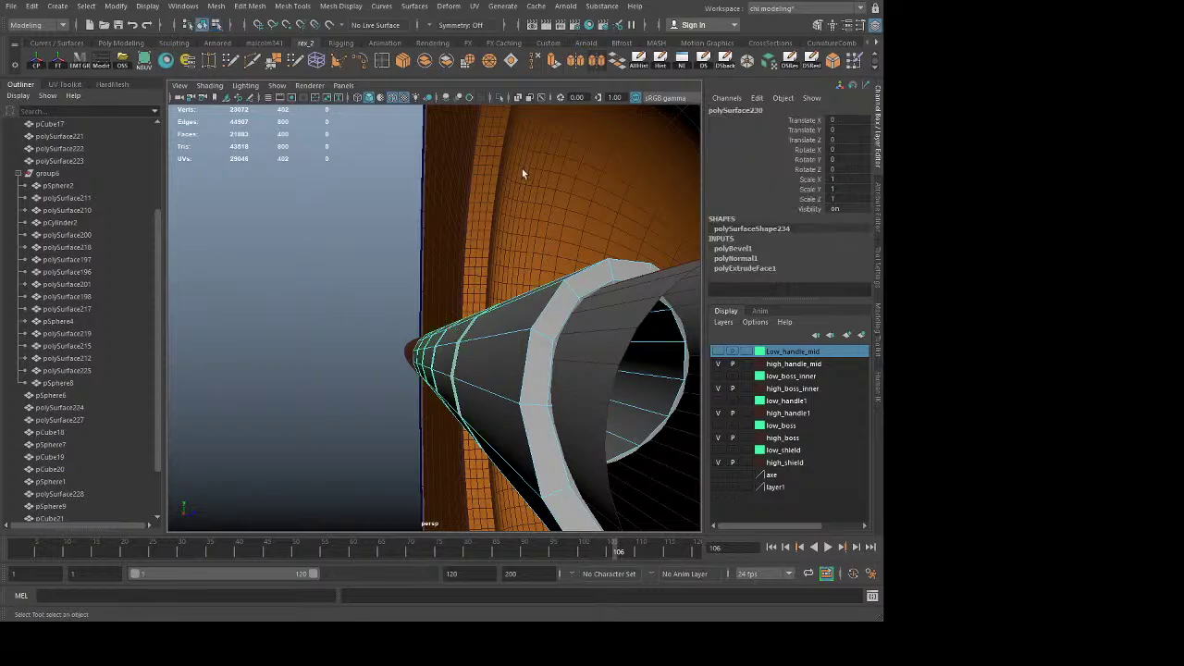
# Step: Isolate the wrap again, delete its loop of hidden inner faces inside the bevel and return to object mode
pyautogui.click(499, 98)
pyautogui.keyDown('alt'); pyautogui.moveTo(633, 405); pyautogui.dragTo(498, 338); pyautogui.keyUp('alt')
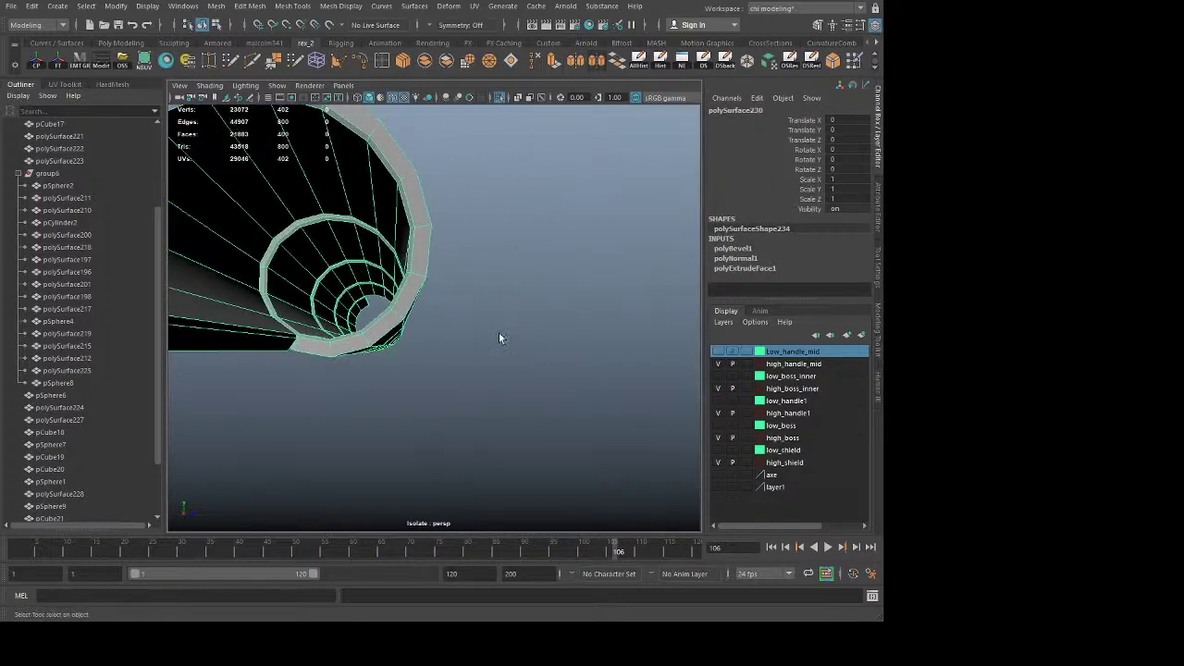
pyautogui.moveTo(257, 314); pyautogui.dragTo(253, 327, button='right')
pyautogui.click(245, 316)
pyautogui.keyDown('alt'); pyautogui.moveTo(266, 375); pyautogui.dragTo(595, 225); pyautogui.keyUp('alt')
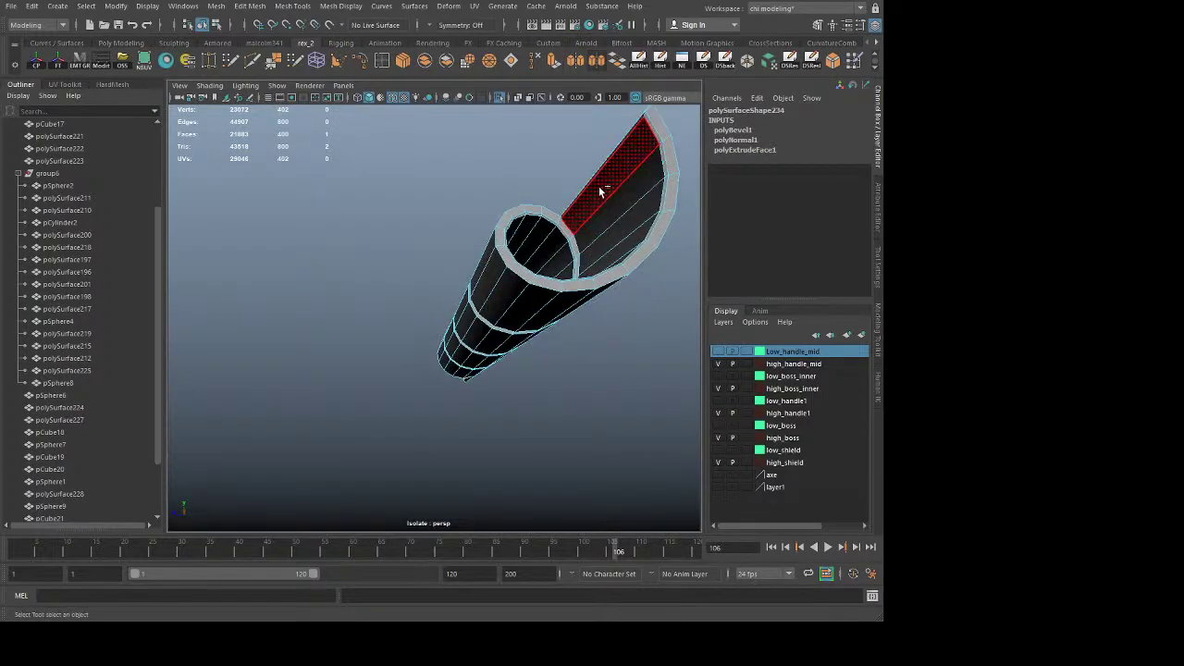
pyautogui.doubleClick(602, 191)
pyautogui.press('Delete')
pyautogui.keyDown('alt'); pyautogui.moveTo(602, 407); pyautogui.dragTo(372, 428); pyautogui.keyUp('alt')
pyautogui.press('F8')
pyautogui.click(552, 158)
# Step: Examine the hollowed wrap from several sides and preview it smoothed
pyautogui.keyDown('alt'); pyautogui.moveTo(552, 158); pyautogui.dragTo(477, 283, button='right'); pyautogui.keyUp('alt')
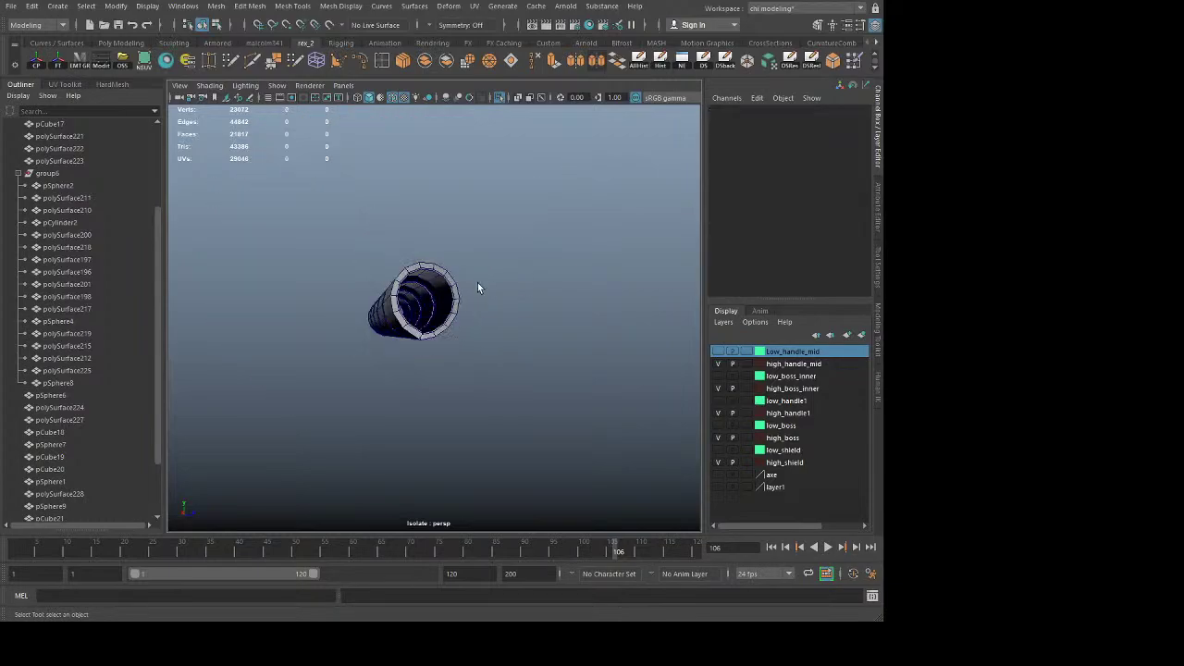
pyautogui.keyDown('alt'); pyautogui.moveTo(478, 283); pyautogui.dragTo(537, 320); pyautogui.keyUp('alt')
pyautogui.keyDown('alt'); pyautogui.moveTo(537, 320); pyautogui.dragTo(524, 380, button='right'); pyautogui.keyUp('alt')
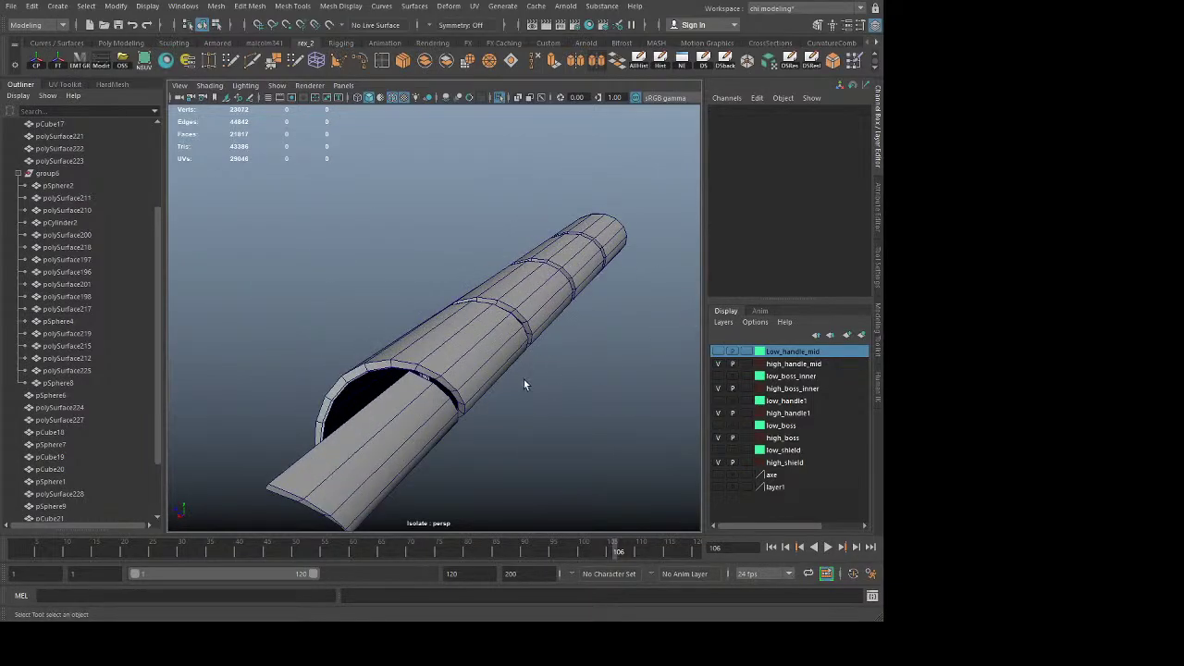
pyautogui.keyDown('alt'); pyautogui.moveTo(524, 380); pyautogui.dragTo(467, 419); pyautogui.keyUp('alt')
pyautogui.click(474, 340)
pyautogui.press('3')
pyautogui.press('1')
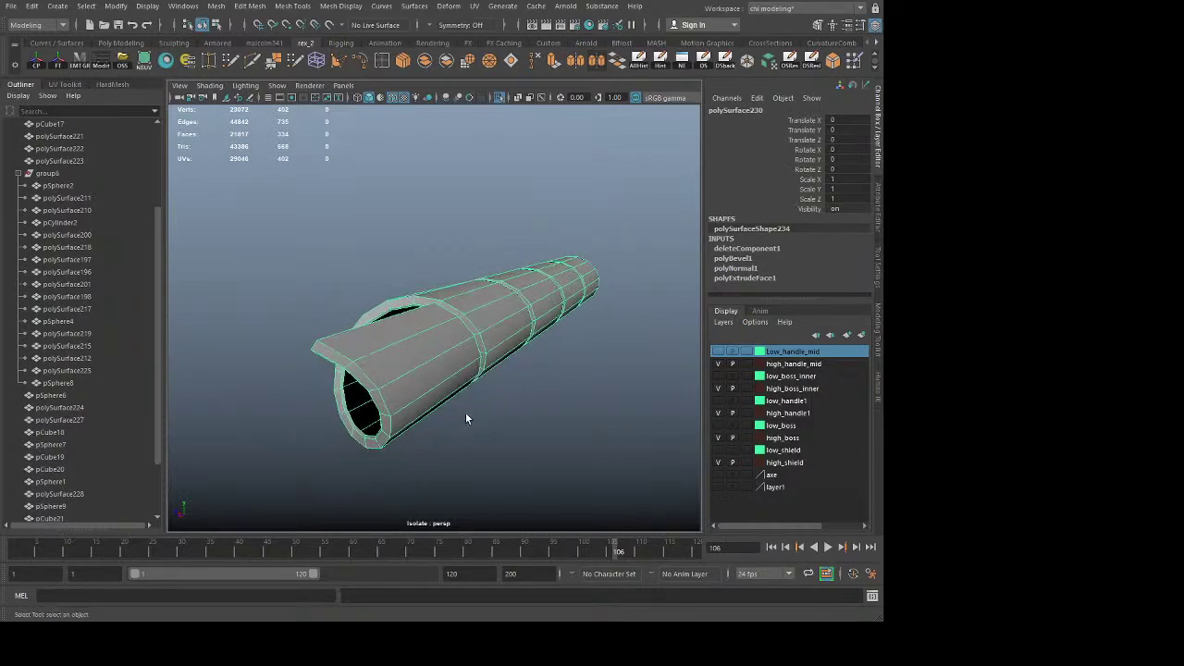
pyautogui.click(556, 182)
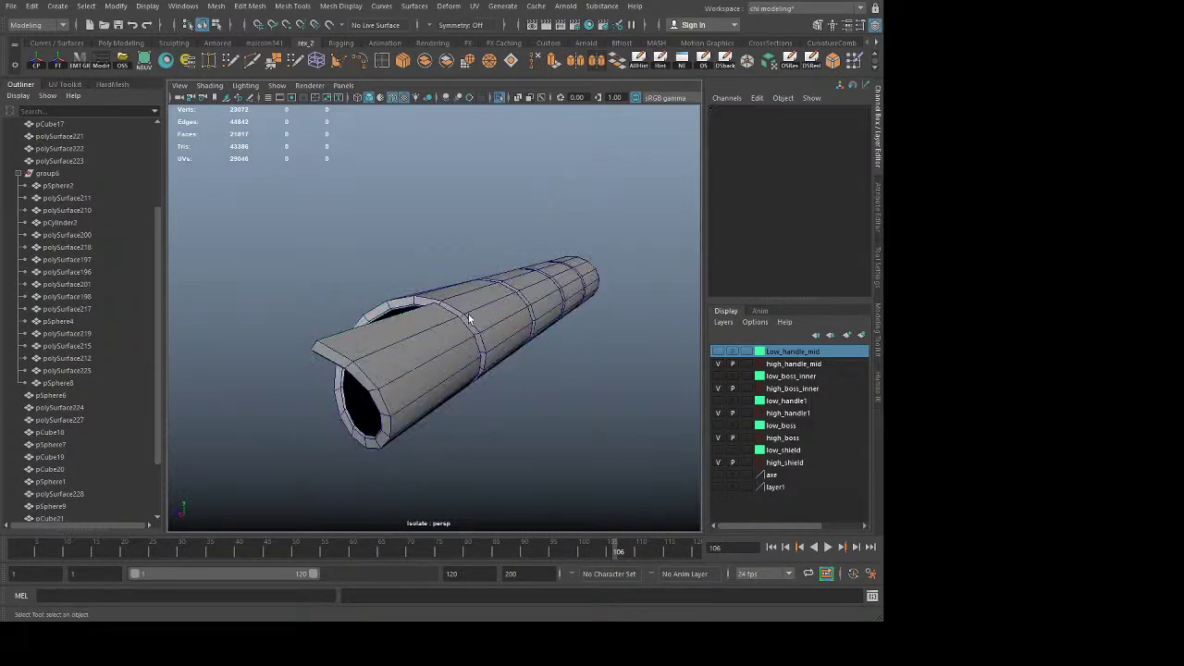
# Step: Duplicate the spiral wrap and move the copy about 32 units along Z, clear of the original
pyautogui.click(420, 356)
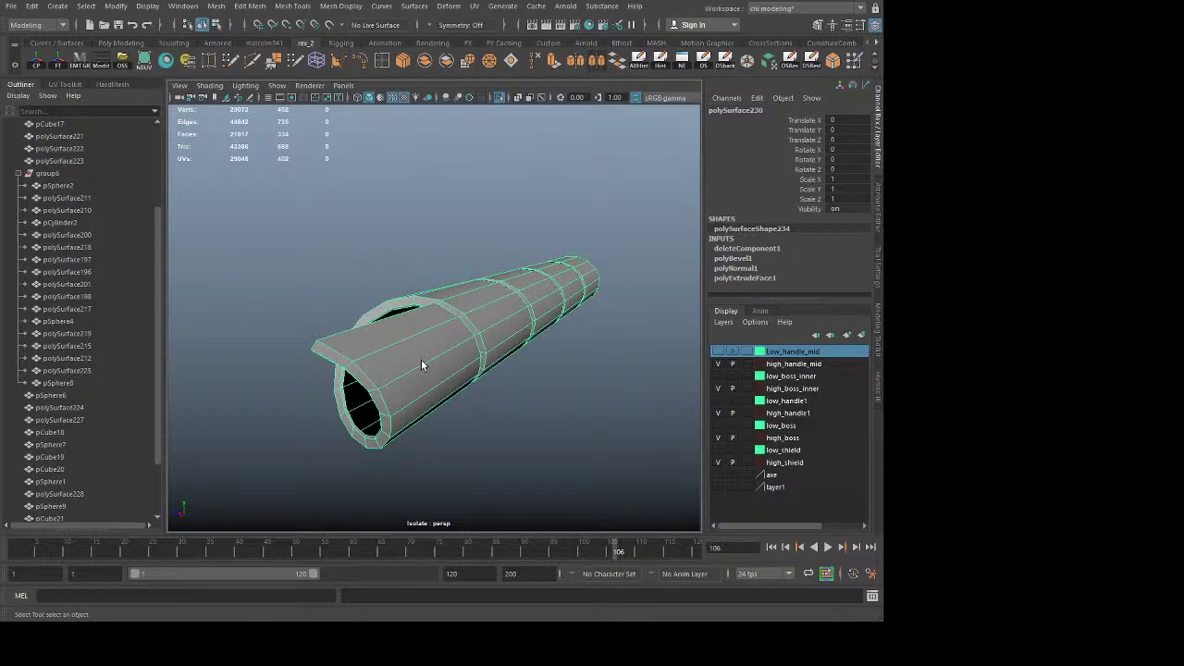
pyautogui.hotkey('ctrl', 'd')
pyautogui.scroll(-6, 429, 375)
pyautogui.press('w')
pyautogui.moveTo(436, 312); pyautogui.dragTo(174, 299)
pyautogui.press('q')
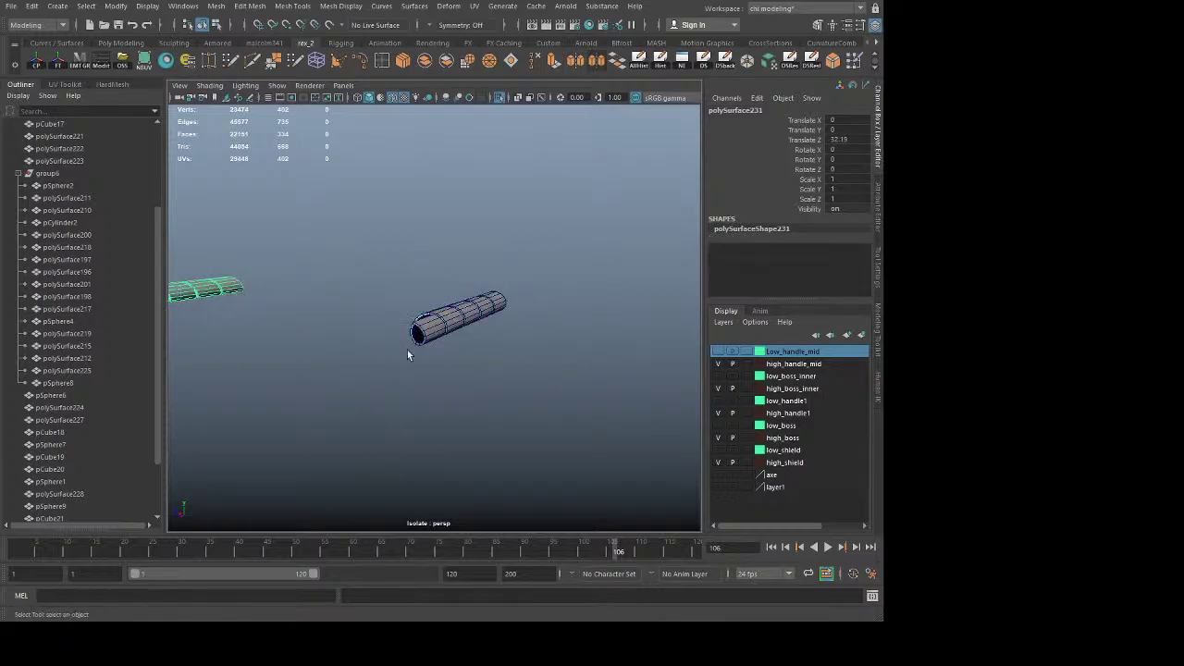
# Step: Frame the original wrap and select the row of vertices along its outer rim
pyautogui.click(423, 337)
pyautogui.press('f')
pyautogui.keyDown('alt'); pyautogui.moveTo(412, 373); pyautogui.dragTo(412, 436, button='right'); pyautogui.keyUp('alt')
pyautogui.keyDown('alt'); pyautogui.moveTo(412, 435); pyautogui.dragTo(439, 397); pyautogui.keyUp('alt')
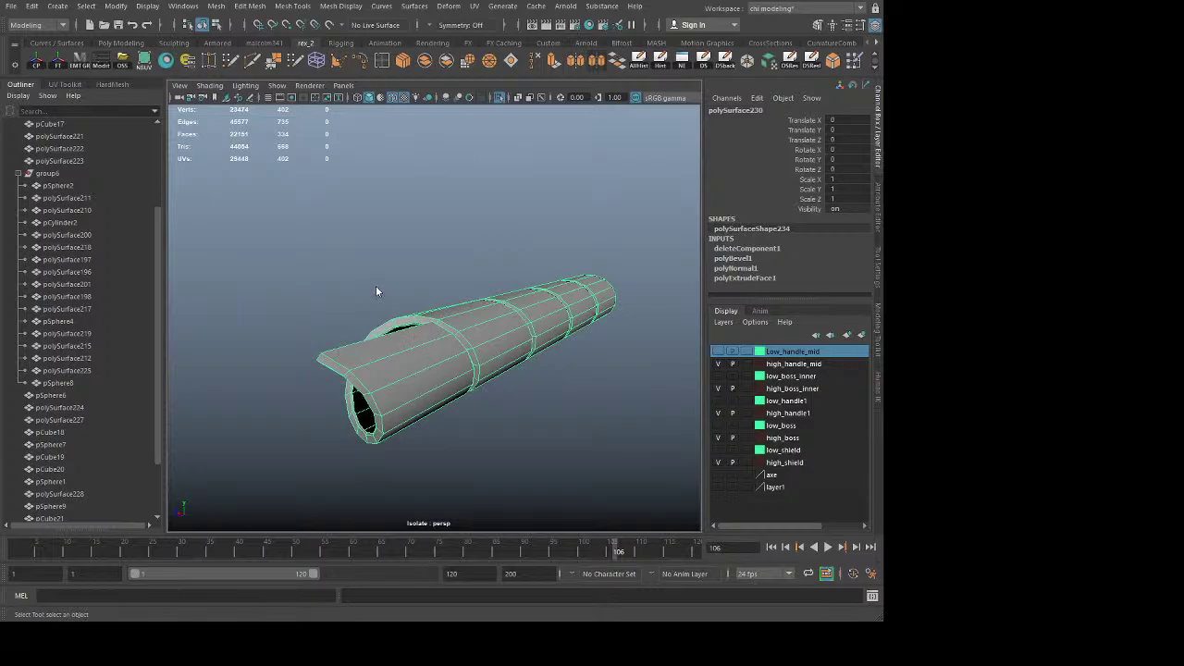
pyautogui.press('F9')
pyautogui.keyDown('alt'); pyautogui.moveTo(397, 331); pyautogui.dragTo(391, 405); pyautogui.keyUp('alt')
pyautogui.keyDown('alt'); pyautogui.moveTo(391, 404); pyautogui.dragTo(510, 452, button='right'); pyautogui.keyUp('alt')
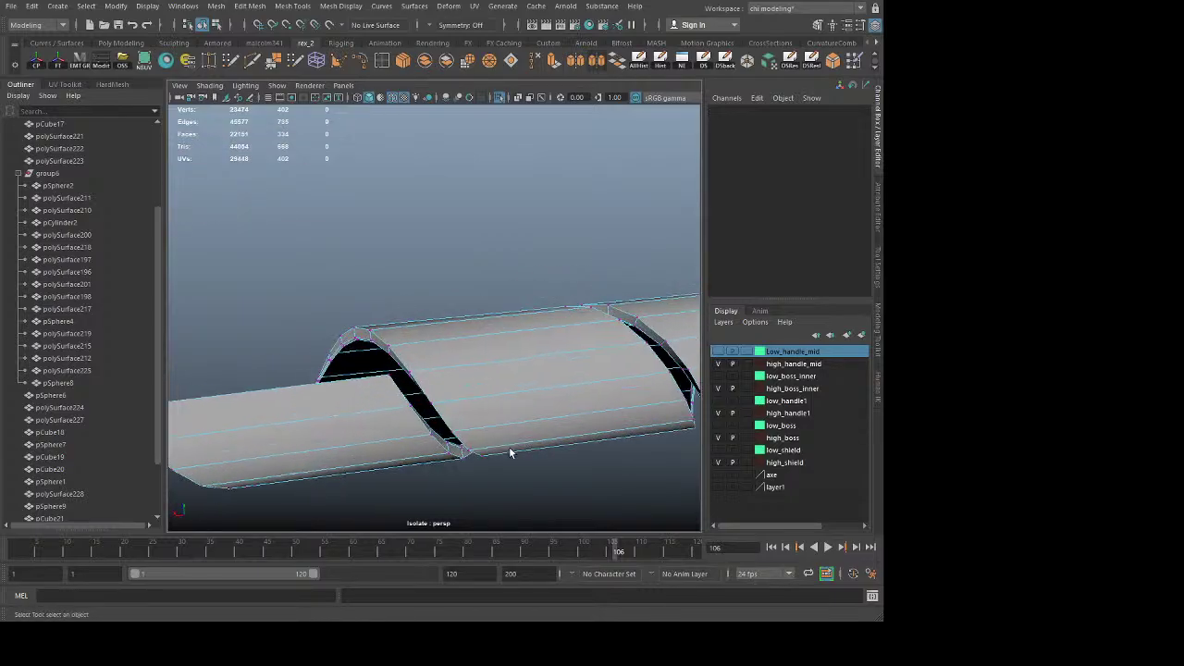
pyautogui.click(377, 378)
pyautogui.click(284, 290)
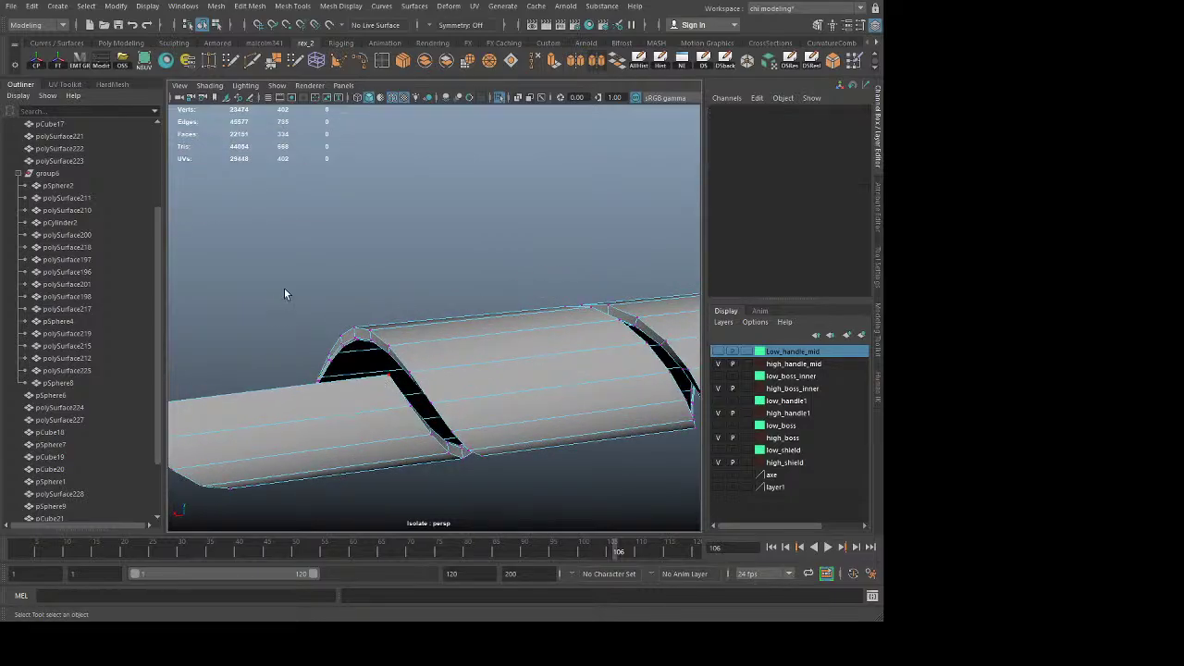
pyautogui.click(385, 388)
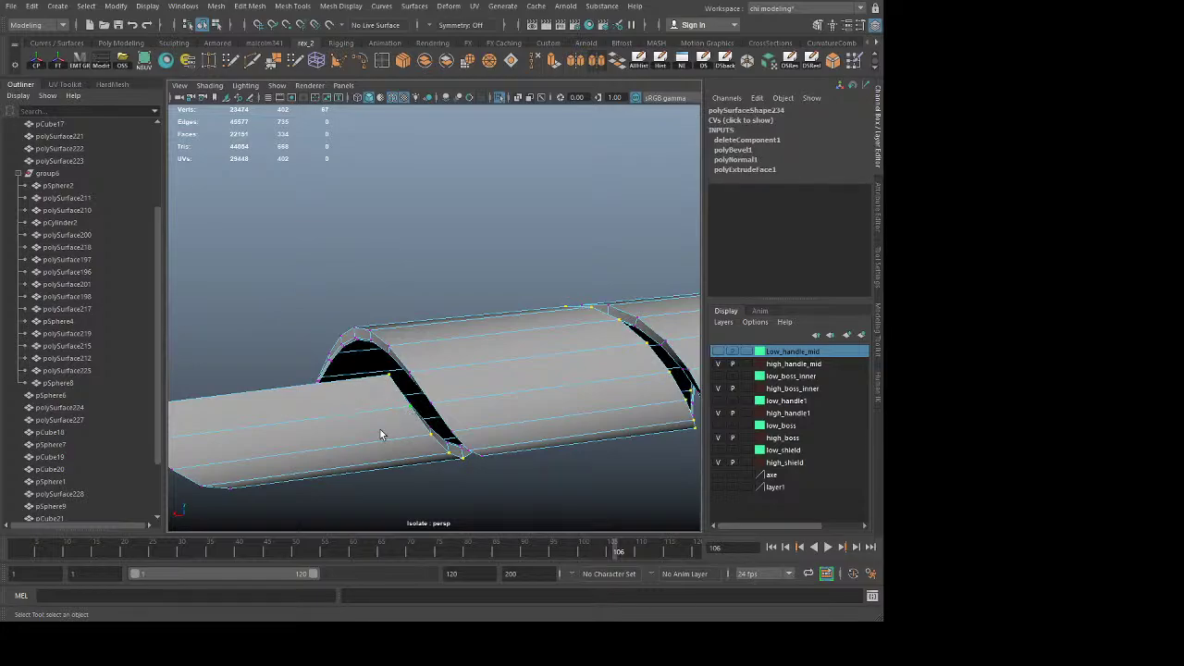
# Step: Try to extend the vertex selection to the other rim rows of the wrap
pyautogui.keyDown('alt'); pyautogui.moveTo(381, 429); pyautogui.dragTo(399, 452); pyautogui.keyUp('alt')
pyautogui.keyDown('alt'); pyautogui.moveTo(399, 452); pyautogui.dragTo(370, 399, button='middle'); pyautogui.keyUp('alt')
pyautogui.keyDown('alt'); pyautogui.moveTo(370, 398); pyautogui.dragTo(407, 455, button='right'); pyautogui.keyUp('alt')
pyautogui.keyDown('alt'); pyautogui.moveTo(407, 455); pyautogui.dragTo(389, 324, button='middle'); pyautogui.keyUp('alt')
pyautogui.keyDown('alt'); pyautogui.moveTo(389, 324); pyautogui.dragTo(425, 394, button='right'); pyautogui.keyUp('alt')
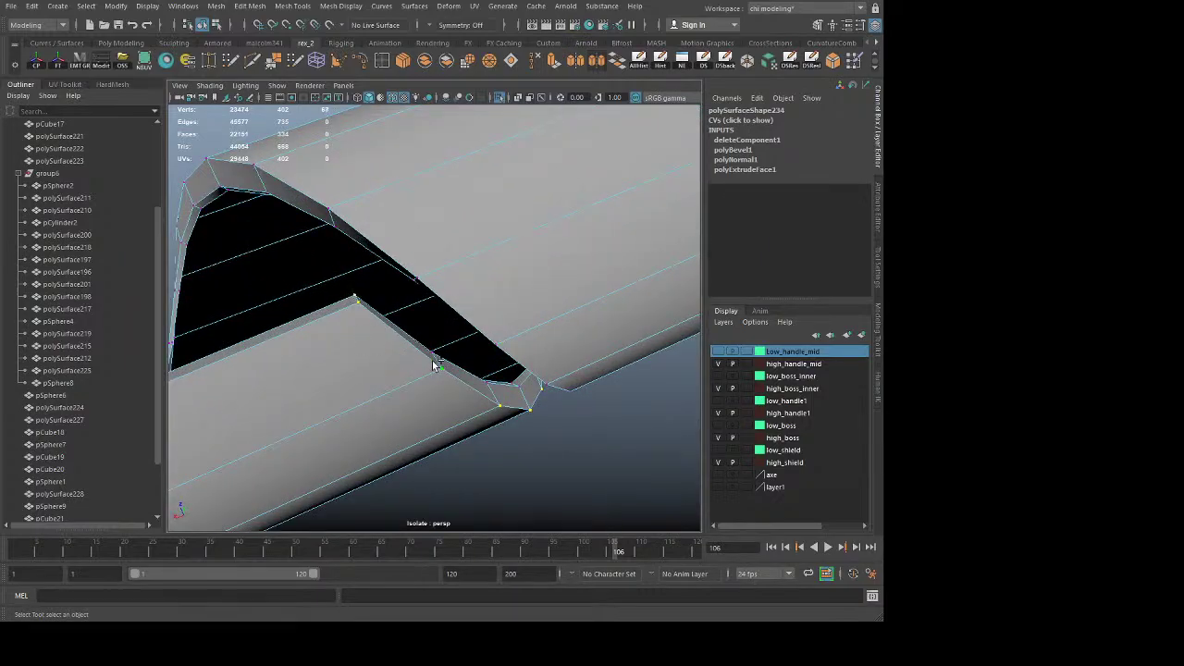
pyautogui.keyDown('alt'); pyautogui.moveTo(535, 461); pyautogui.dragTo(383, 402, button='right'); pyautogui.keyUp('alt')
pyautogui.keyDown('alt'); pyautogui.moveTo(383, 402); pyautogui.dragTo(440, 361); pyautogui.keyUp('alt')
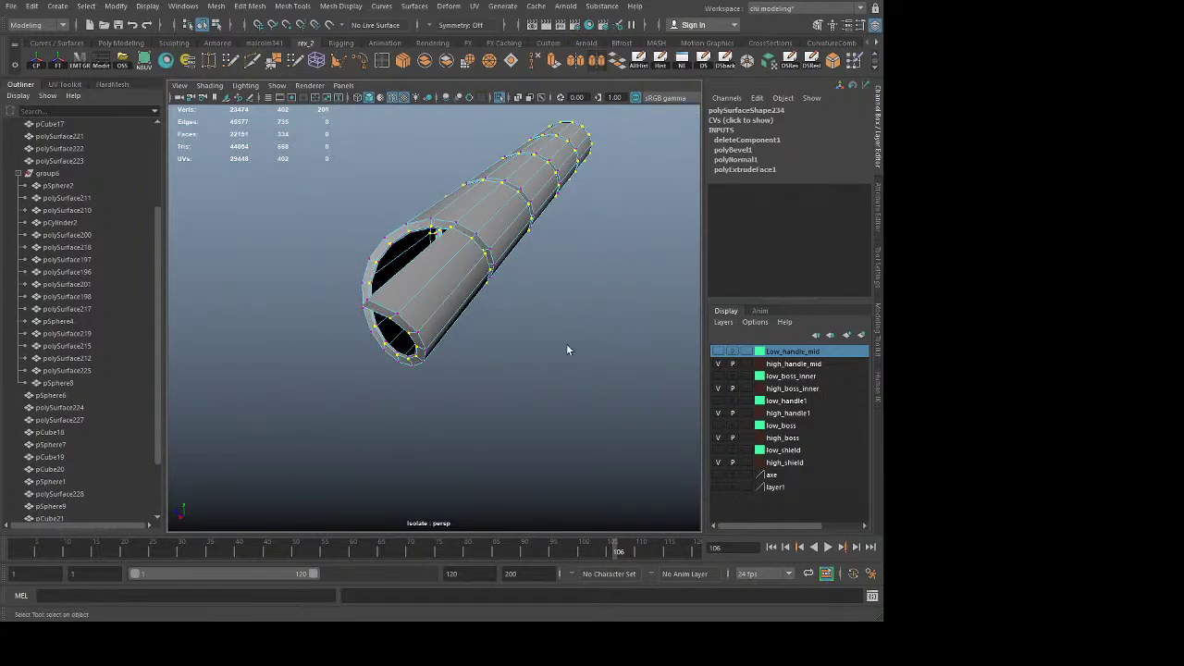
pyautogui.keyDown('alt'); pyautogui.moveTo(569, 350); pyautogui.dragTo(564, 354); pyautogui.keyUp('alt')
pyautogui.keyDown('alt'); pyautogui.moveTo(564, 355); pyautogui.dragTo(264, 372, button='middle'); pyautogui.keyUp('alt')
pyautogui.keyDown('alt'); pyautogui.moveTo(265, 372); pyautogui.dragTo(509, 333); pyautogui.keyUp('alt')
pyautogui.keyDown('alt'); pyautogui.moveTo(510, 333); pyautogui.dragTo(501, 297, button='middle'); pyautogui.keyUp('alt')
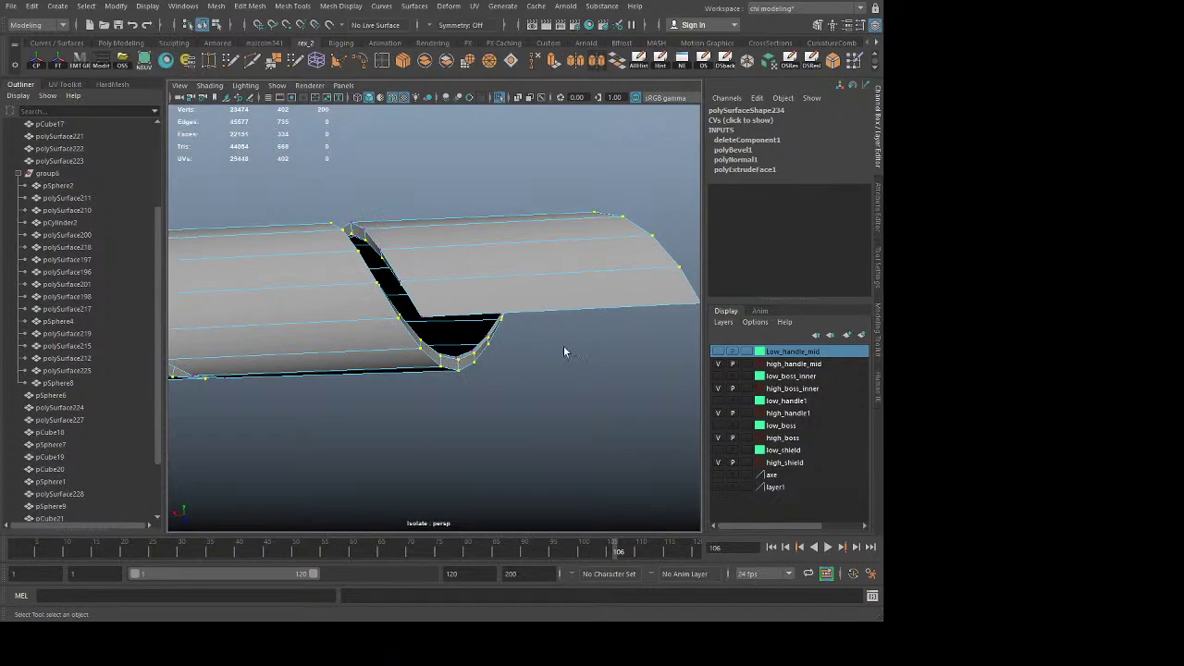
pyautogui.keyDown('alt'); pyautogui.moveTo(564, 351); pyautogui.dragTo(420, 449); pyautogui.keyUp('alt')
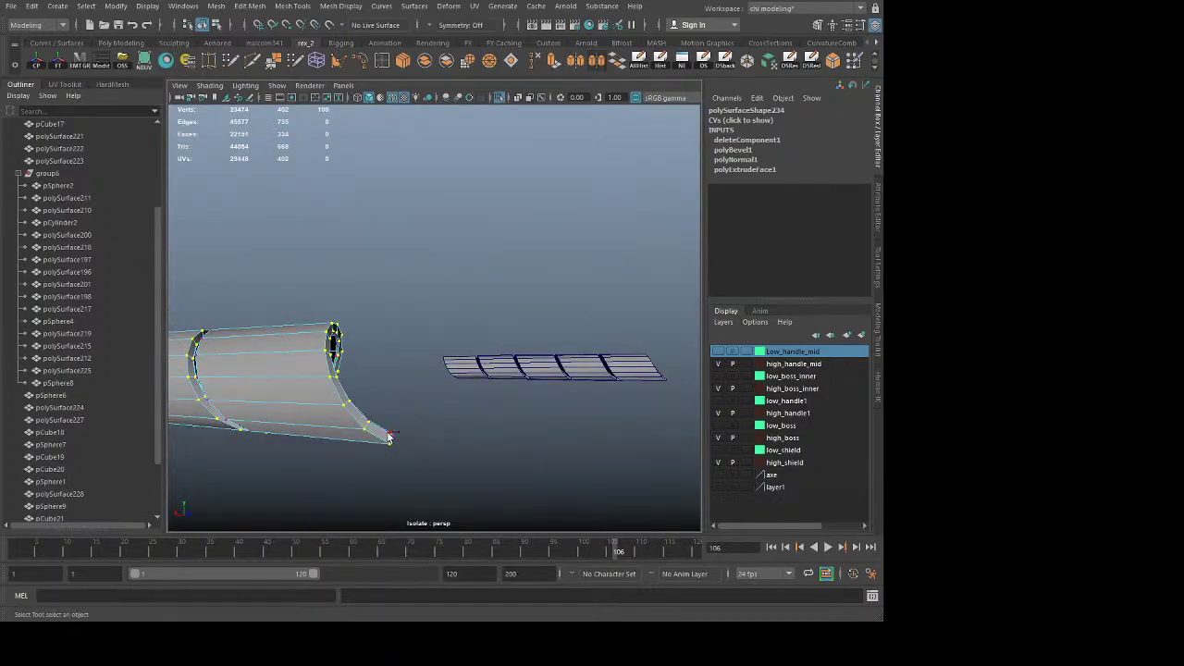
# Step: Undo the rim selections, the duplicate, the hidden face deletion and the bevel, back to the extruded spiral wrap
pyautogui.click(430, 409)
pyautogui.keyDown('alt'); pyautogui.moveTo(430, 410); pyautogui.dragTo(331, 408); pyautogui.keyUp('alt')
pyautogui.keyDown('alt'); pyautogui.moveTo(330, 408); pyautogui.dragTo(388, 386, button='middle'); pyautogui.keyUp('alt')
pyautogui.keyDown('alt'); pyautogui.moveTo(388, 386); pyautogui.dragTo(433, 420, button='right'); pyautogui.keyUp('alt')
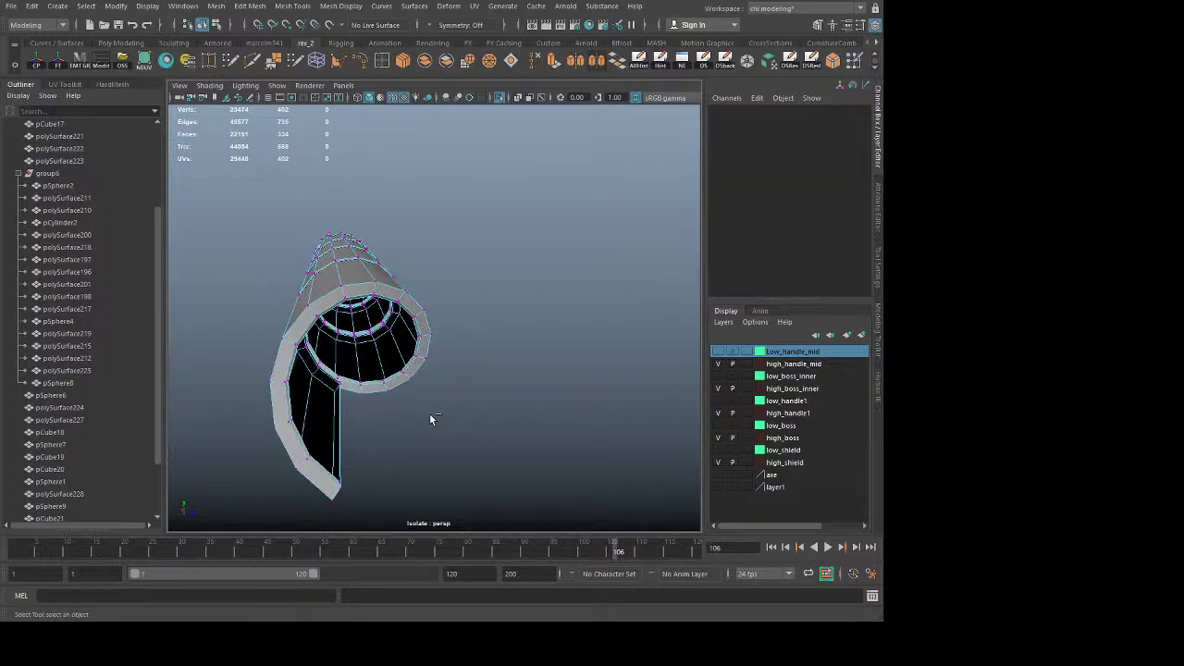
pyautogui.hotkey('ctrl', 'z')
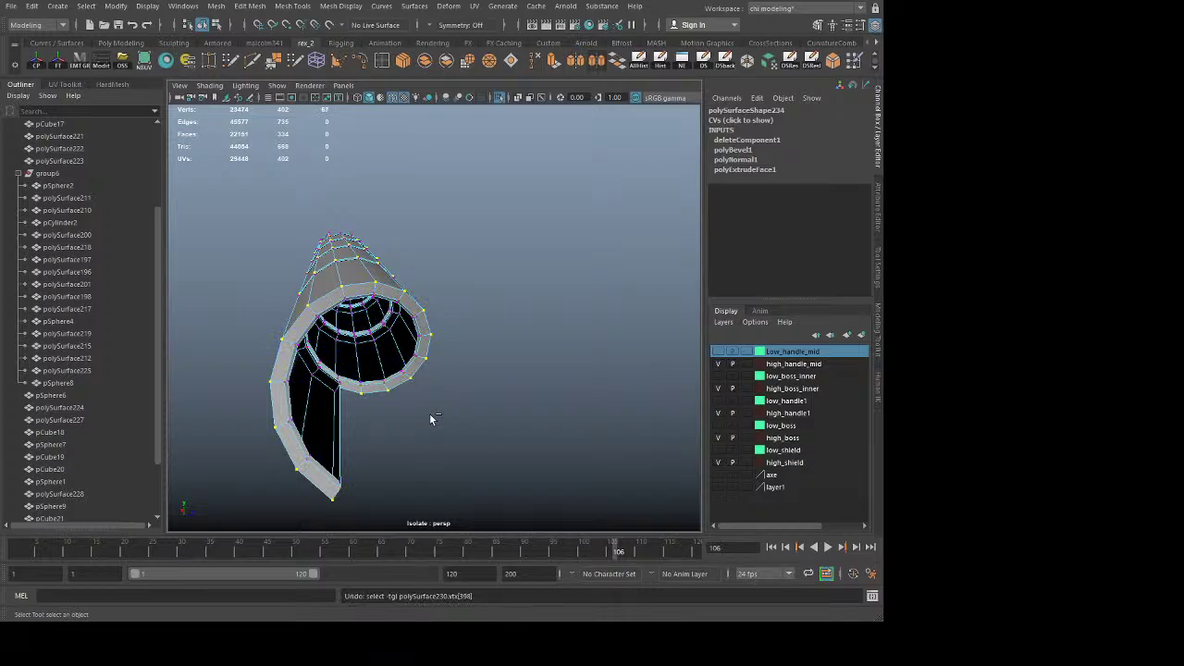
pyautogui.hotkey('ctrl', 'z')
pyautogui.hotkey('ctrl', 'z')
pyautogui.hotkey('ctrl', 'z')
pyautogui.hotkey('ctrl', 'z')
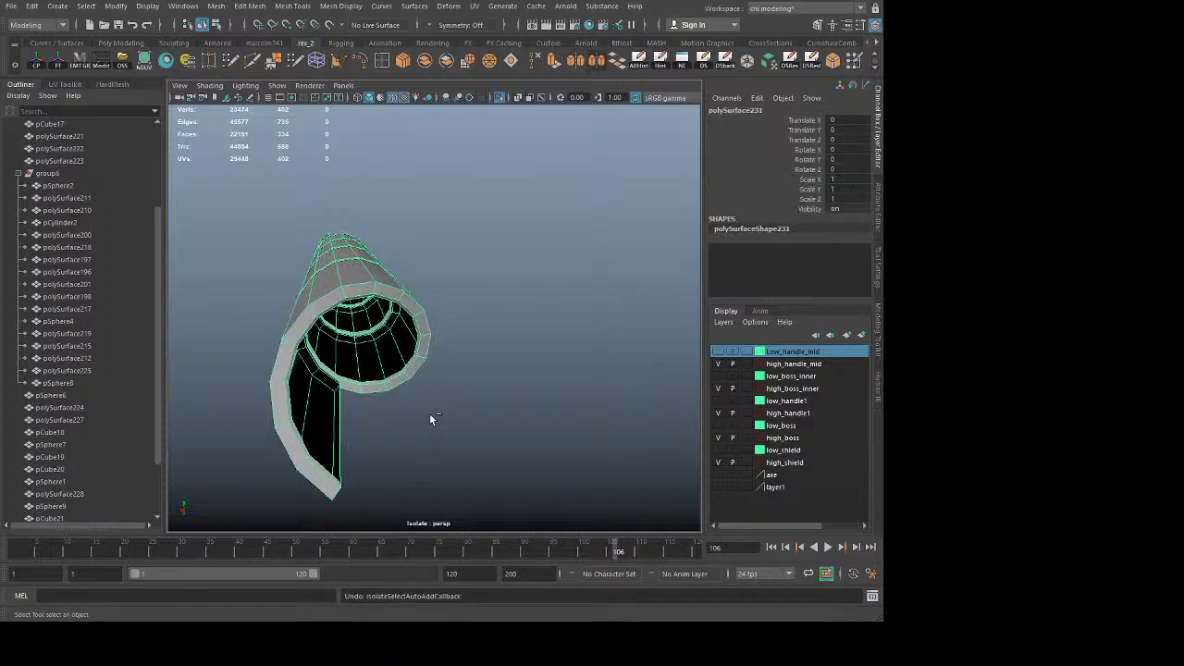
pyautogui.hotkey('ctrl', 'z')
pyautogui.hotkey('ctrl', 'z')
pyautogui.hotkey('ctrl', 'z')
pyautogui.hotkey('ctrl', 'z')
pyautogui.hotkey('ctrl', 'z')
pyautogui.hotkey('ctrl', 'z')
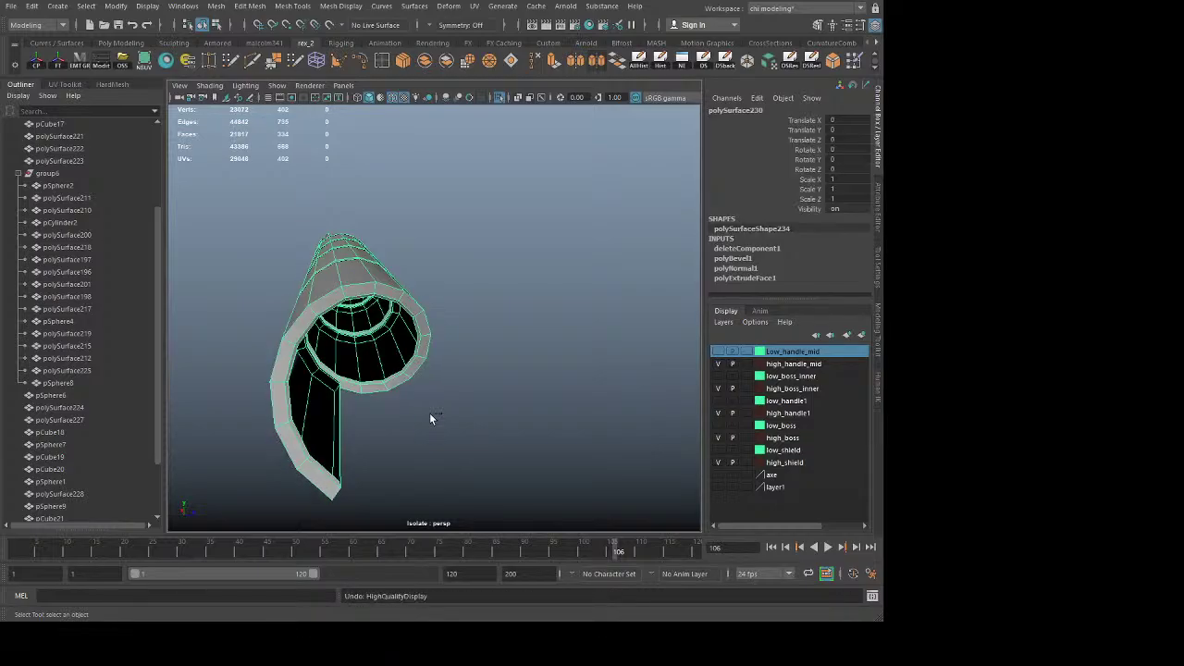
pyautogui.hotkey('ctrl', 'z')
pyautogui.hotkey('ctrl', 'z')
pyautogui.hotkey('ctrl', 'z')
pyautogui.hotkey('ctrl', 'z')
pyautogui.hotkey('ctrl', 'z')
pyautogui.hotkey('ctrl', 'z')
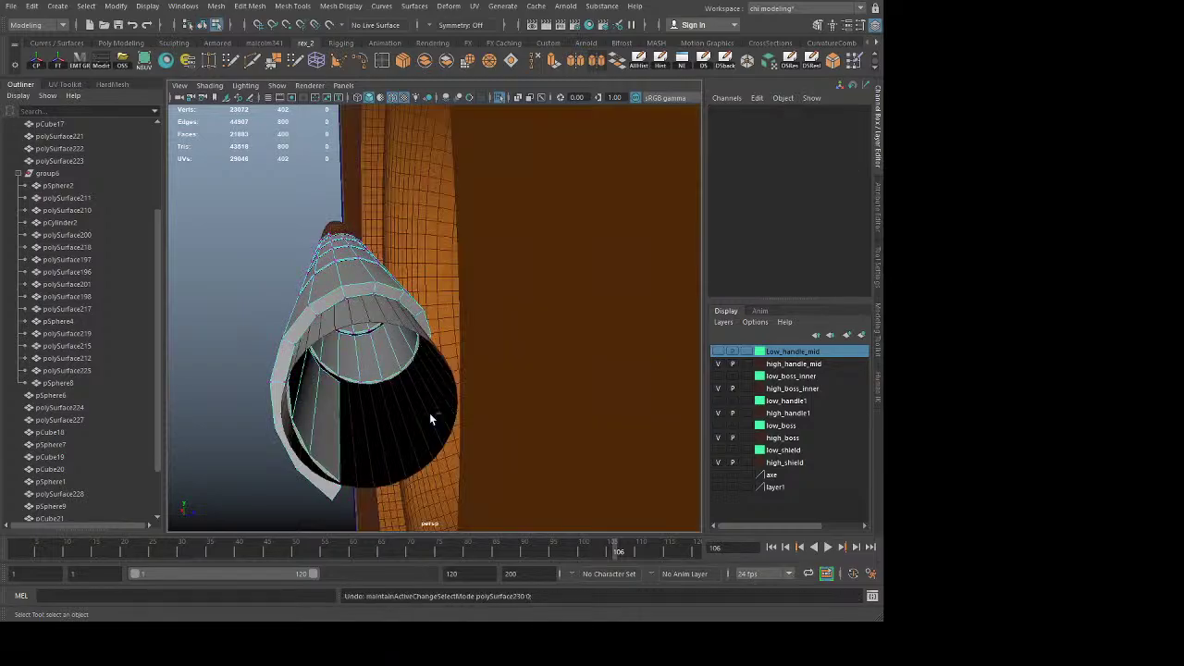
pyautogui.hotkey('ctrl', 'z')
pyautogui.hotkey('ctrl', 'z')
pyautogui.hotkey('ctrl', 'z')
pyautogui.hotkey('ctrl', 'z')
pyautogui.hotkey('ctrl', 'z')
pyautogui.moveTo(425, 339); pyautogui.dragTo(393, 333, button='right')
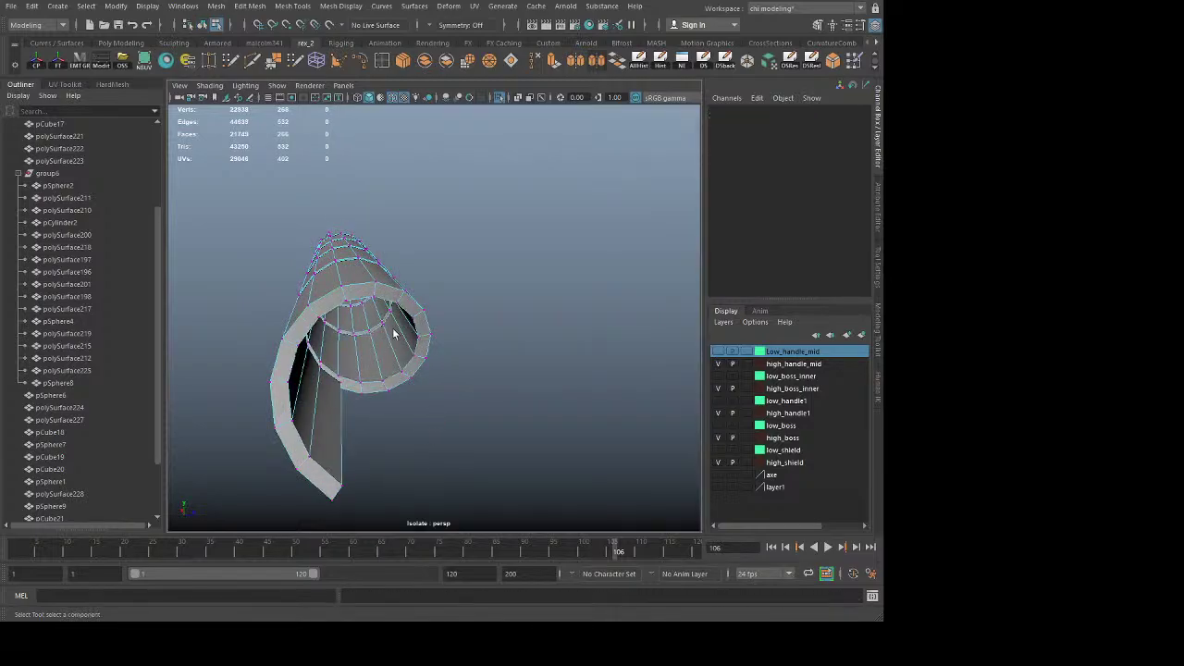
pyautogui.hotkey('shift', 'z')
pyautogui.hotkey('shift', 'z')
pyautogui.hotkey('shift', 'z')
# Step: Duplicate the unbeveled spiral wrap and move the copy aside, clear of the original
pyautogui.keyDown('alt'); pyautogui.moveTo(404, 319); pyautogui.dragTo(491, 348); pyautogui.keyUp('alt')
pyautogui.moveTo(523, 324); pyautogui.dragTo(618, 204, button='right')
pyautogui.click(619, 204)
pyautogui.scroll(-6, 620, 204)
pyautogui.click(404, 371)
pyautogui.hotkey('ctrl', 'd')
pyautogui.press('w')
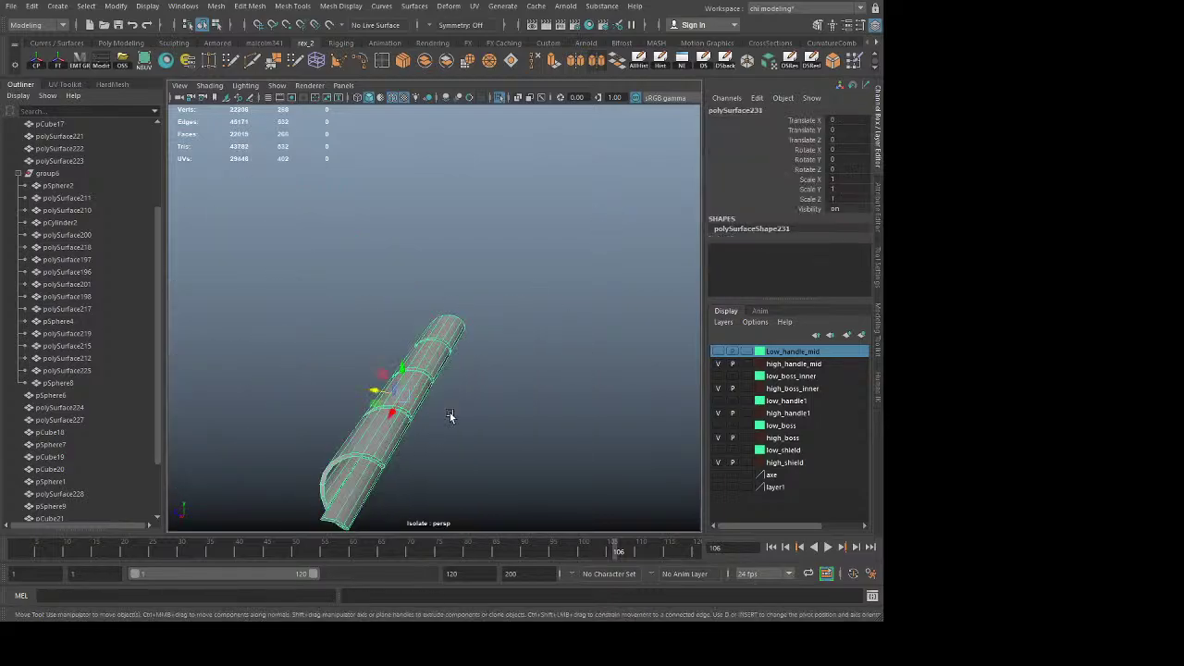
pyautogui.moveTo(525, 439); pyautogui.dragTo(159, 394, button='middle')
# Step: Frame the original wrap and select the two edge loops running along one of its spiral rims
pyautogui.click(415, 373)
pyautogui.press('f')
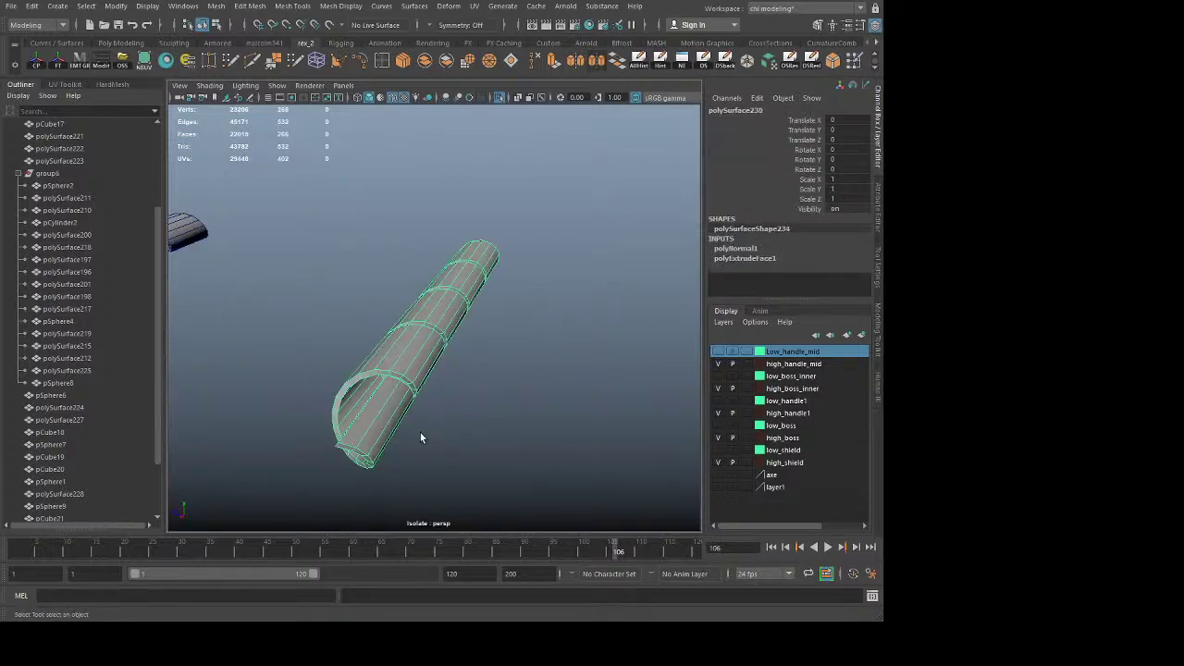
pyautogui.keyDown('alt'); pyautogui.moveTo(420, 432); pyautogui.dragTo(438, 402); pyautogui.keyUp('alt')
pyautogui.keyDown('alt'); pyautogui.moveTo(437, 401); pyautogui.dragTo(432, 293, button='right'); pyautogui.keyUp('alt')
pyautogui.moveTo(433, 203); pyautogui.dragTo(432, 194, button='right')
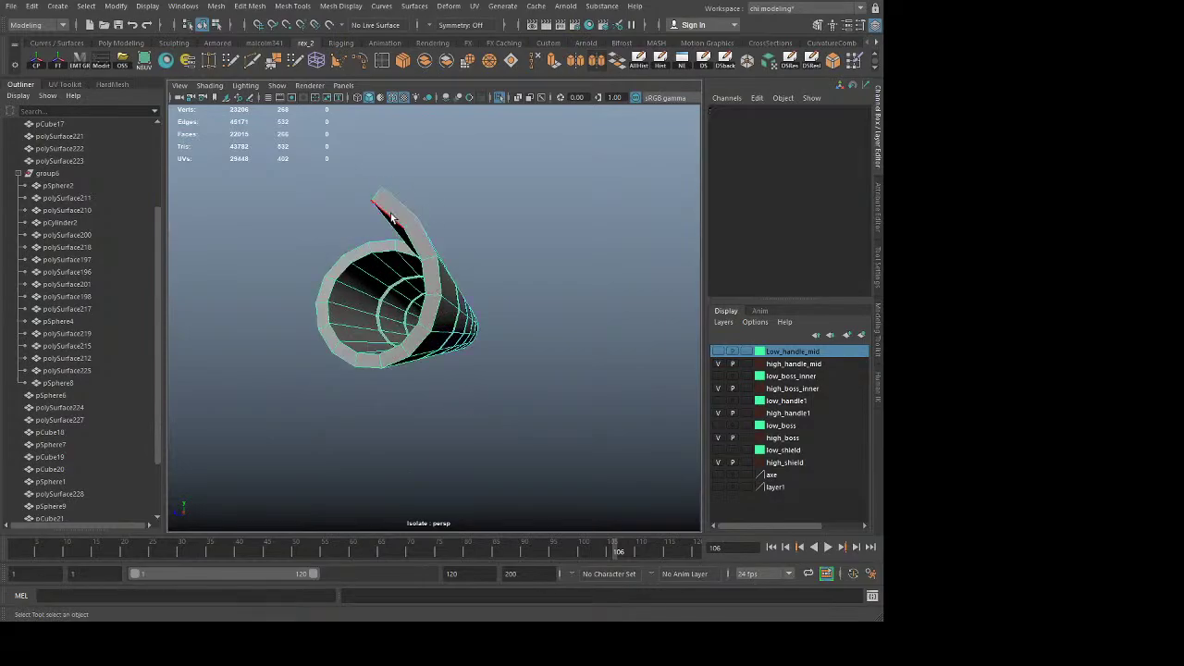
pyautogui.click(388, 216)
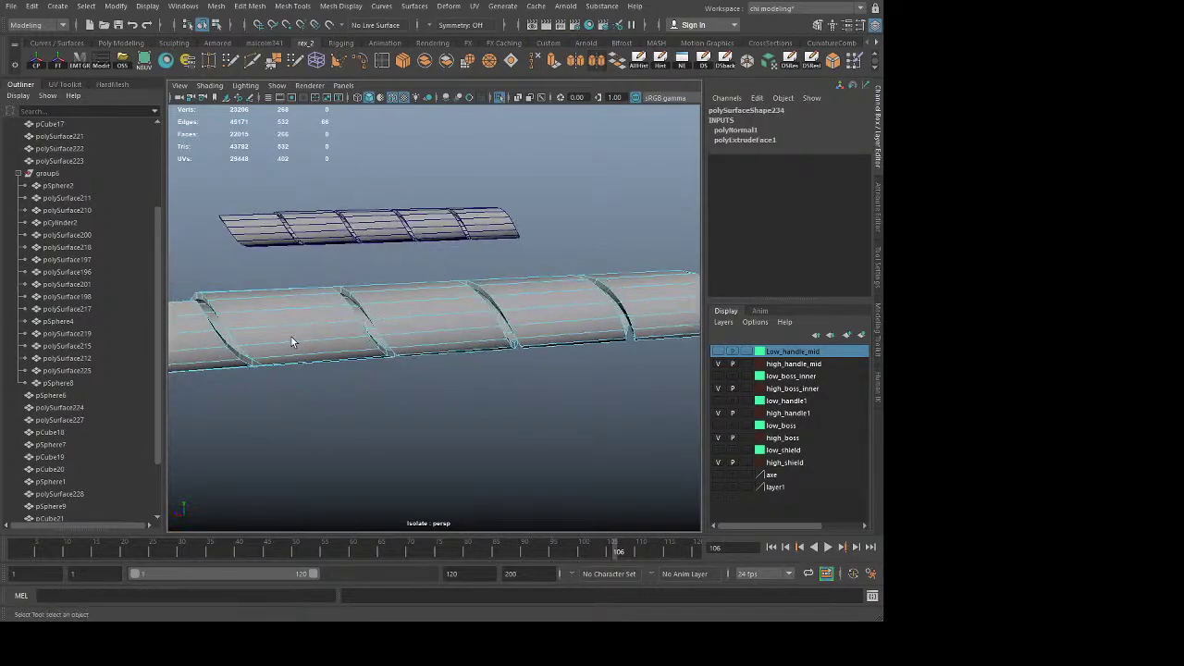
pyautogui.keyDown('alt'); pyautogui.moveTo(291, 336); pyautogui.dragTo(413, 392); pyautogui.keyUp('alt')
pyautogui.click(412, 406)
pyautogui.keyDown('alt'); pyautogui.moveTo(412, 391); pyautogui.dragTo(568, 462, button='right'); pyautogui.keyUp('alt')
pyautogui.doubleClick(426, 330)
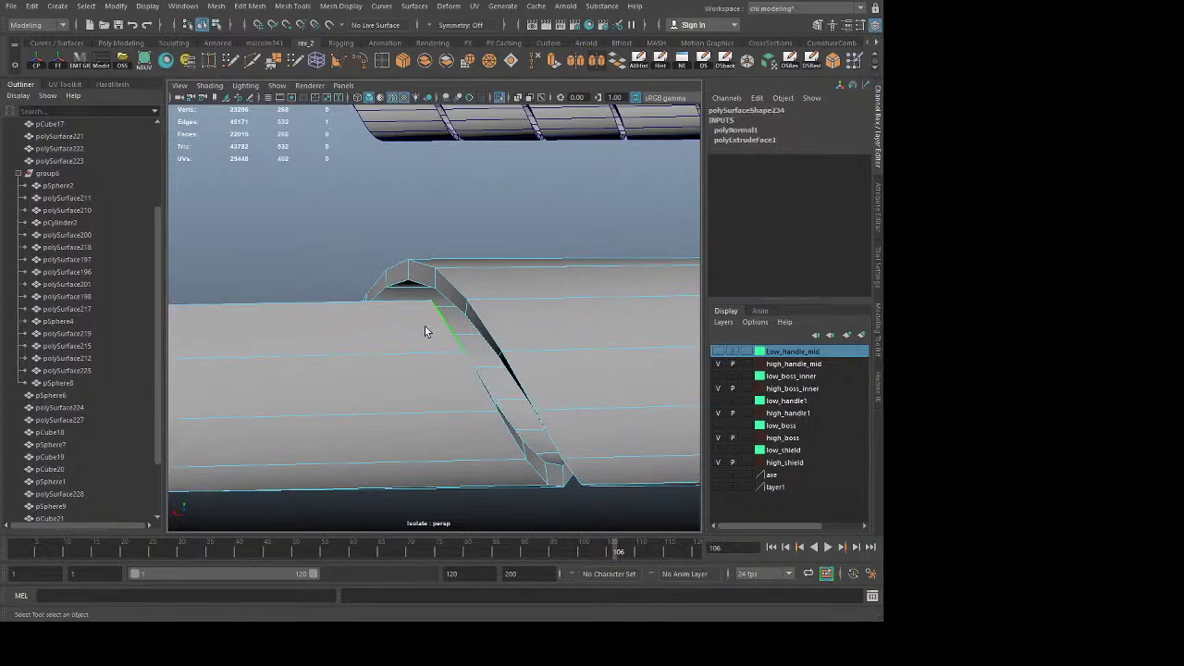
pyautogui.keyDown('alt'); pyautogui.moveTo(422, 393); pyautogui.dragTo(358, 367); pyautogui.keyUp('alt')
pyautogui.keyDown('shift'); pyautogui.doubleClick(349, 347); pyautogui.keyUp('shift')
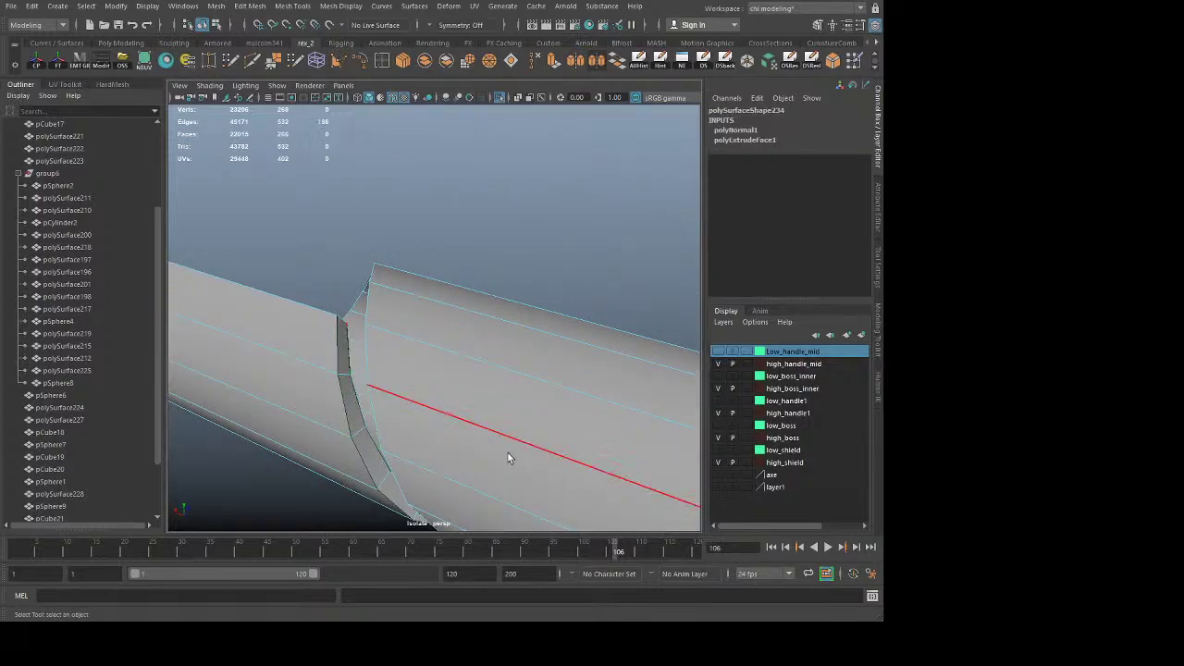
# Step: Move the selected rim edges along the handle to narrow the spiral strip and open gaps between its turns
pyautogui.keyDown('alt'); pyautogui.moveTo(510, 454); pyautogui.dragTo(518, 387, button='right'); pyautogui.keyUp('alt')
pyautogui.press('w')
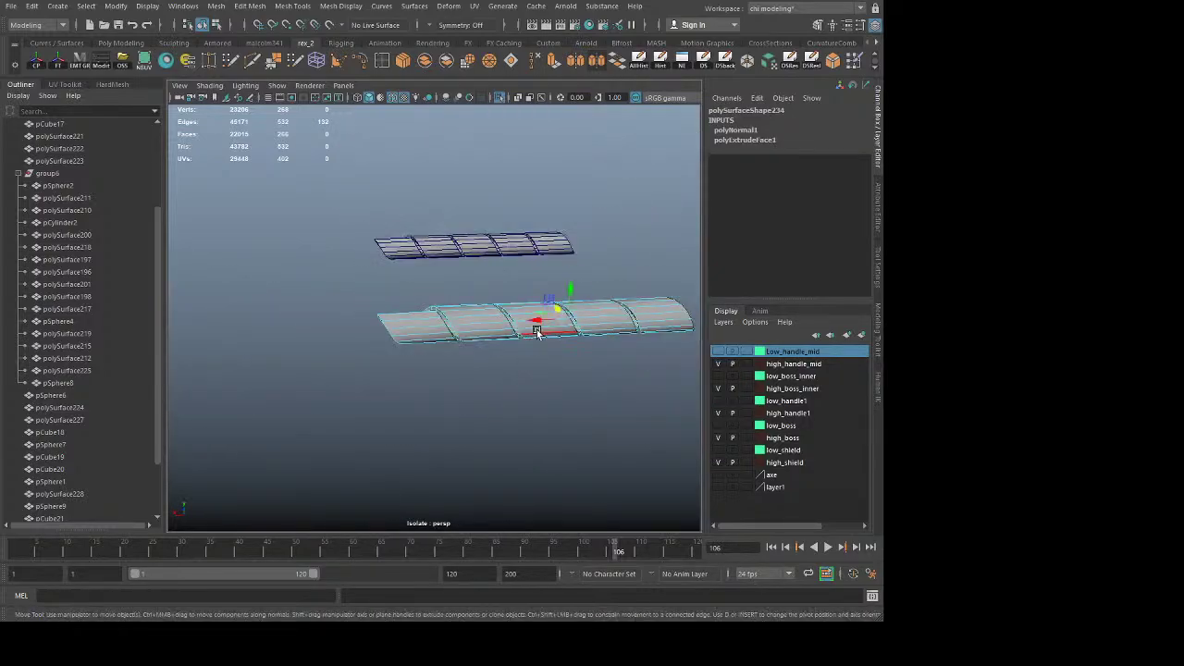
pyautogui.scroll(8, 537, 326)
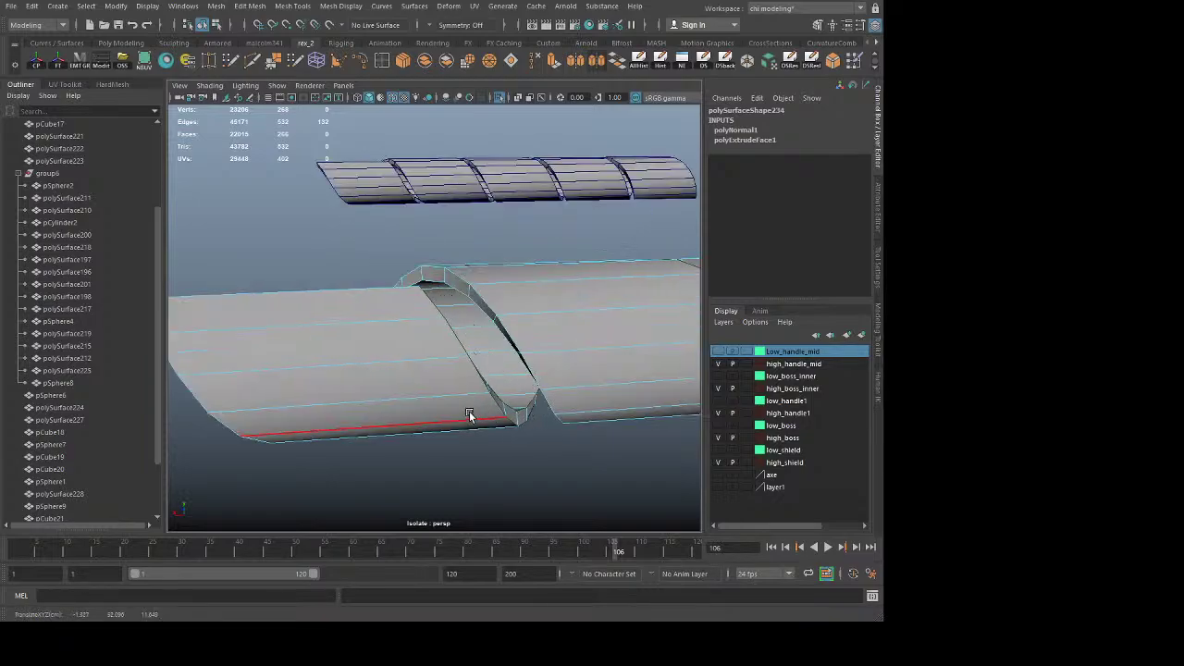
pyautogui.moveTo(469, 412); pyautogui.dragTo(387, 416, button='middle')
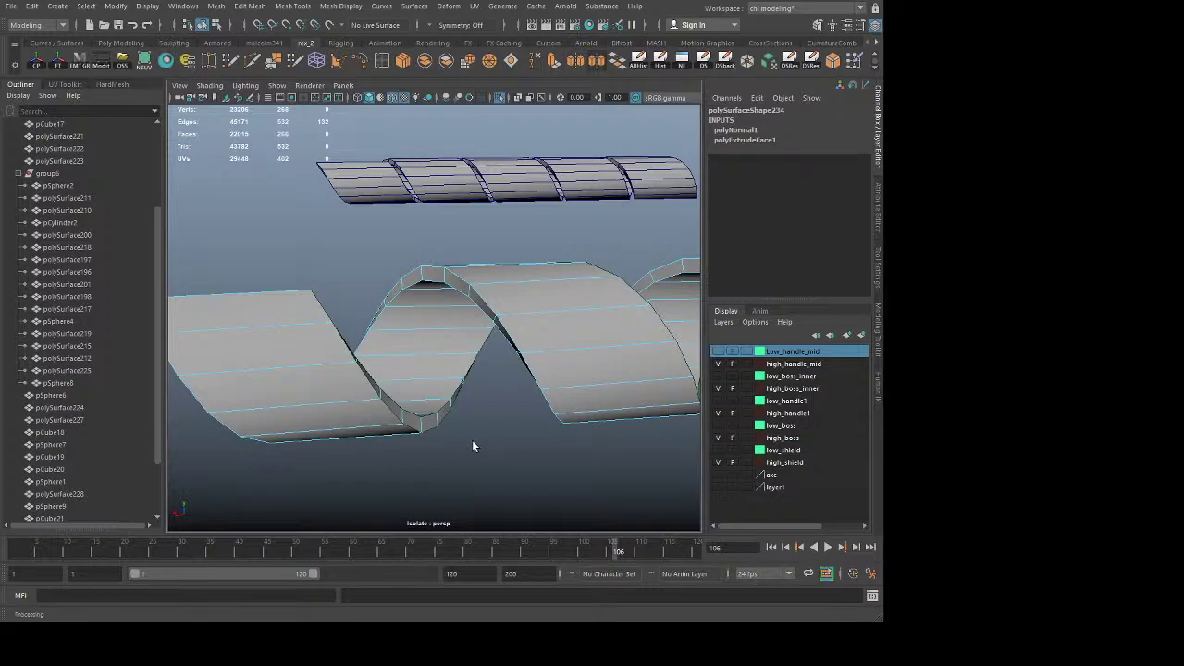
pyautogui.click(471, 440)
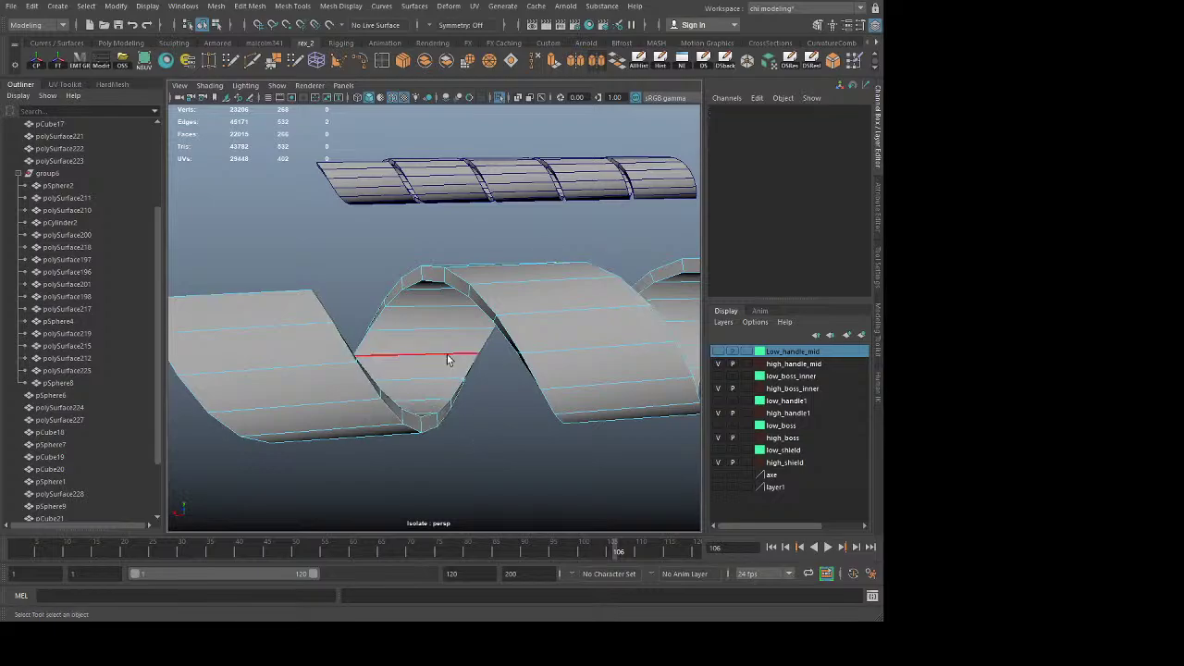
# Step: Duplicate the narrowed spiral and mirror the copy by setting its Scale Z to -1
pyautogui.moveTo(447, 354); pyautogui.dragTo(606, 242, button='right')
pyautogui.click(619, 236)
pyautogui.click(510, 341)
pyautogui.scroll(-3, 490, 367)
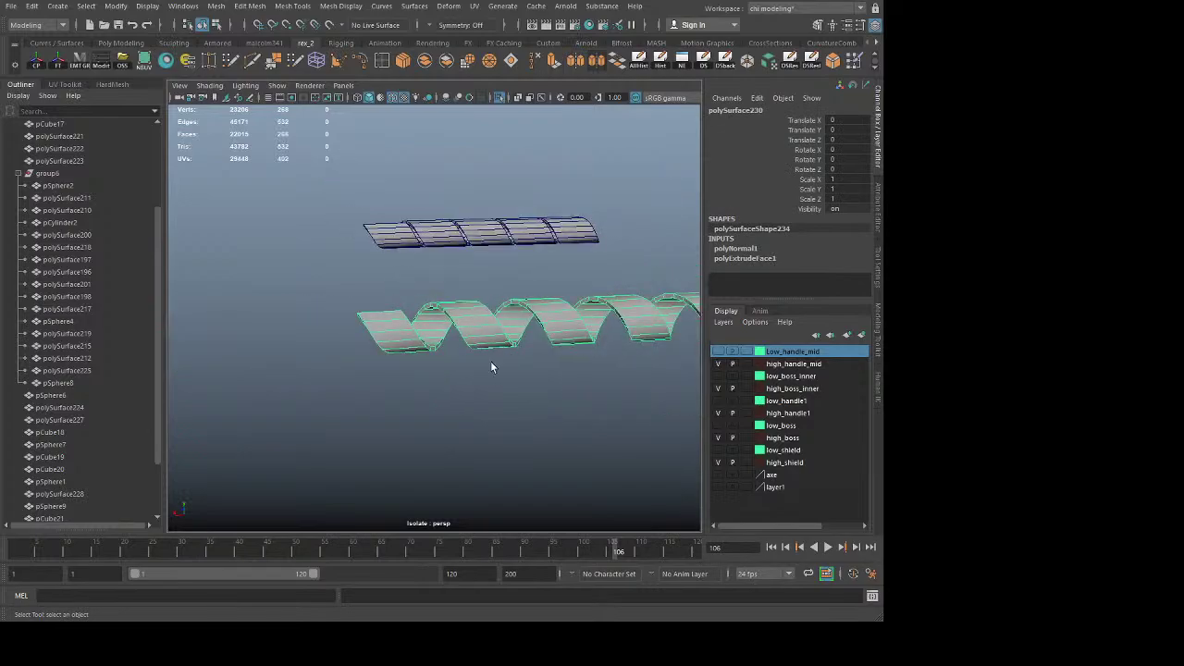
pyautogui.keyDown('alt'); pyautogui.moveTo(490, 367); pyautogui.dragTo(516, 364); pyautogui.keyUp('alt')
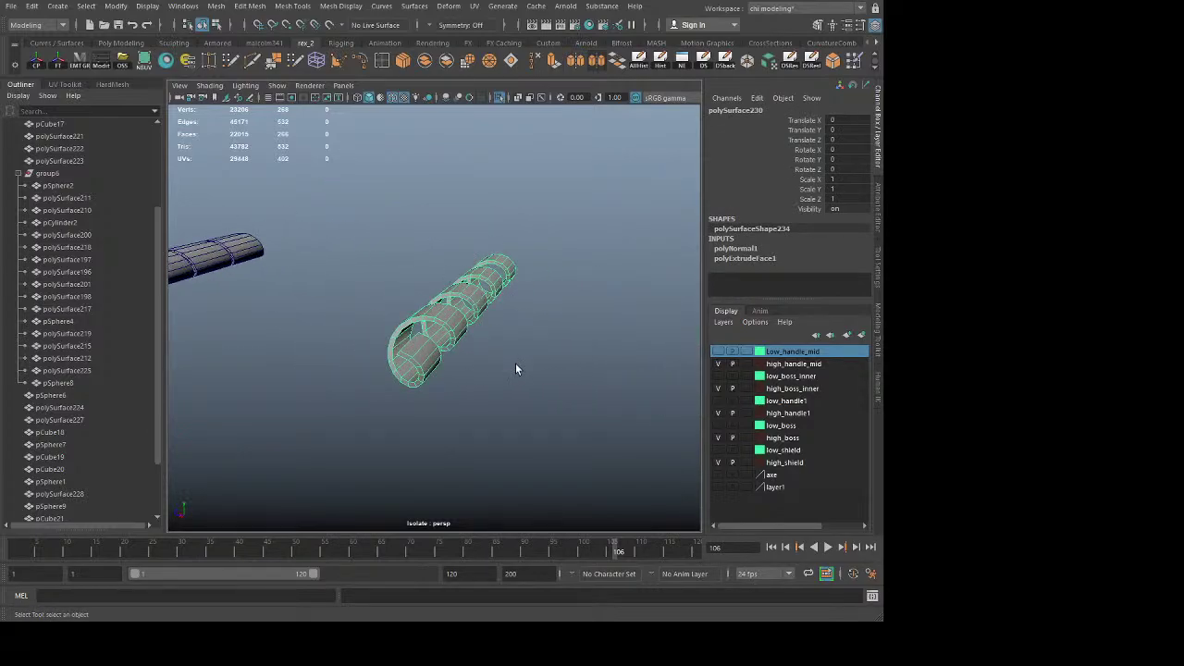
pyautogui.hotkey('ctrl', 'd')
pyautogui.press('w')
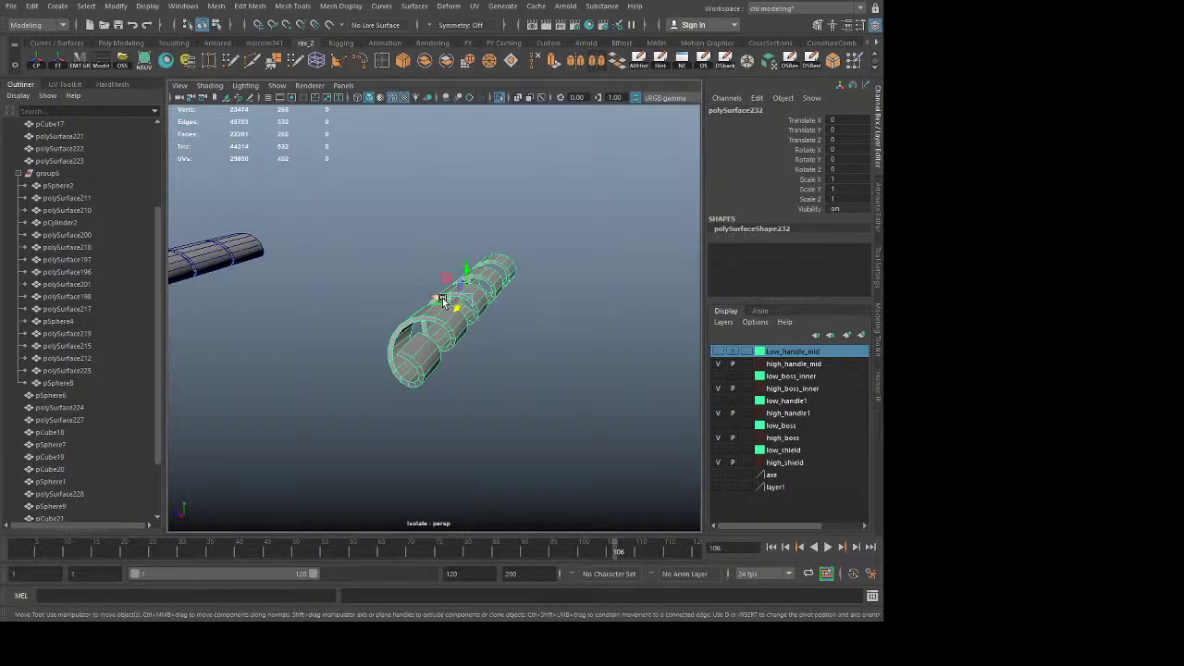
pyautogui.click(847, 178)
pyautogui.click(844, 199)
pyautogui.press('Return')
pyautogui.scroll(5, 479, 353)
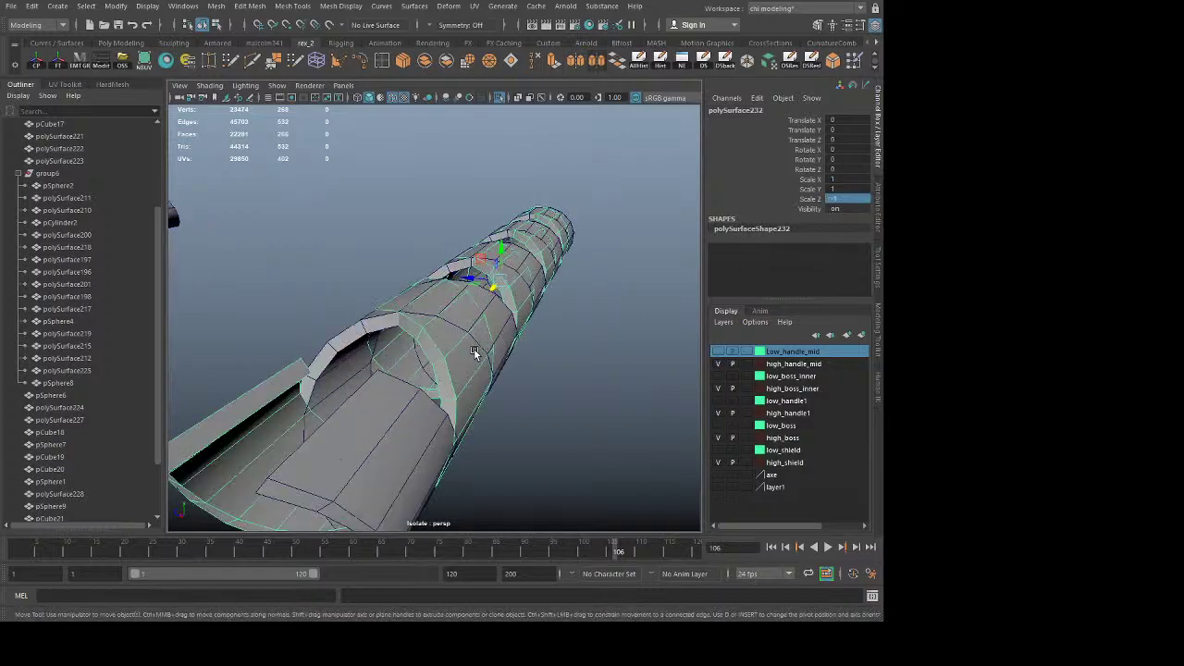
# Step: Rotate the mirrored spiral copy to -105 degrees about Y so that it crosses the original
pyautogui.press('e')
pyautogui.moveTo(506, 260); pyautogui.dragTo(594, 319)
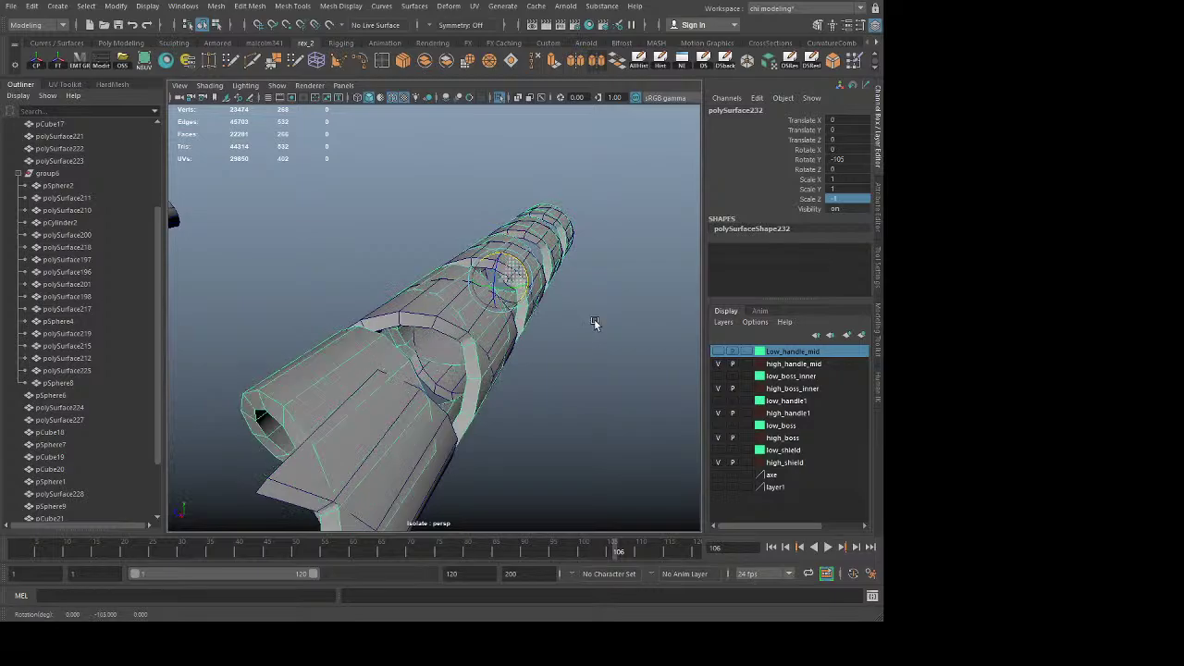
pyautogui.press('q')
pyautogui.keyDown('alt'); pyautogui.moveTo(551, 394); pyautogui.dragTo(413, 408); pyautogui.keyUp('alt')
pyautogui.scroll(-3, 415, 406)
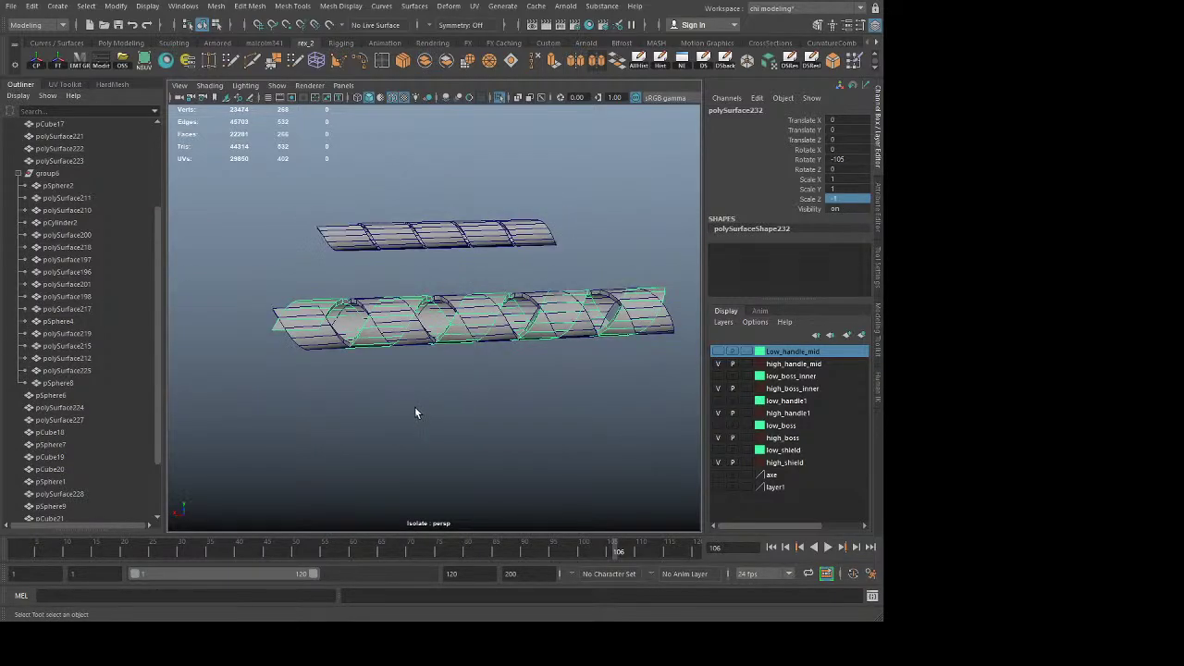
# Step: Try mirroring the spiral copy along X instead, with Scale X at -1 and Scale Z at 1
pyautogui.press('r')
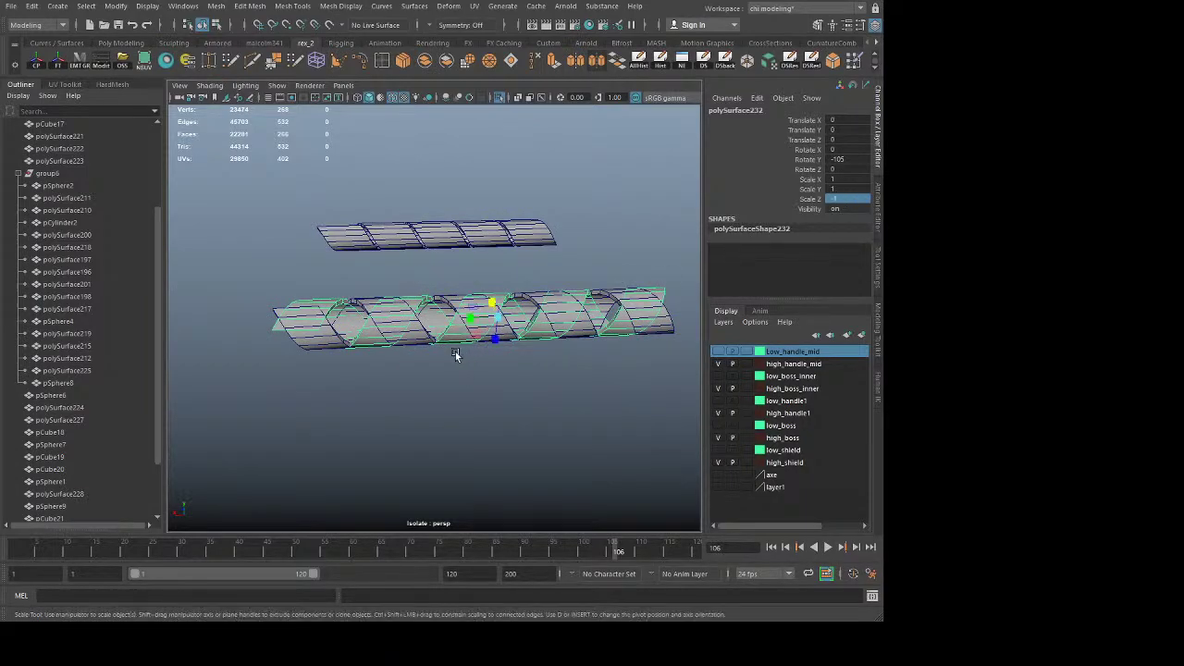
pyautogui.doubleClick(845, 178)
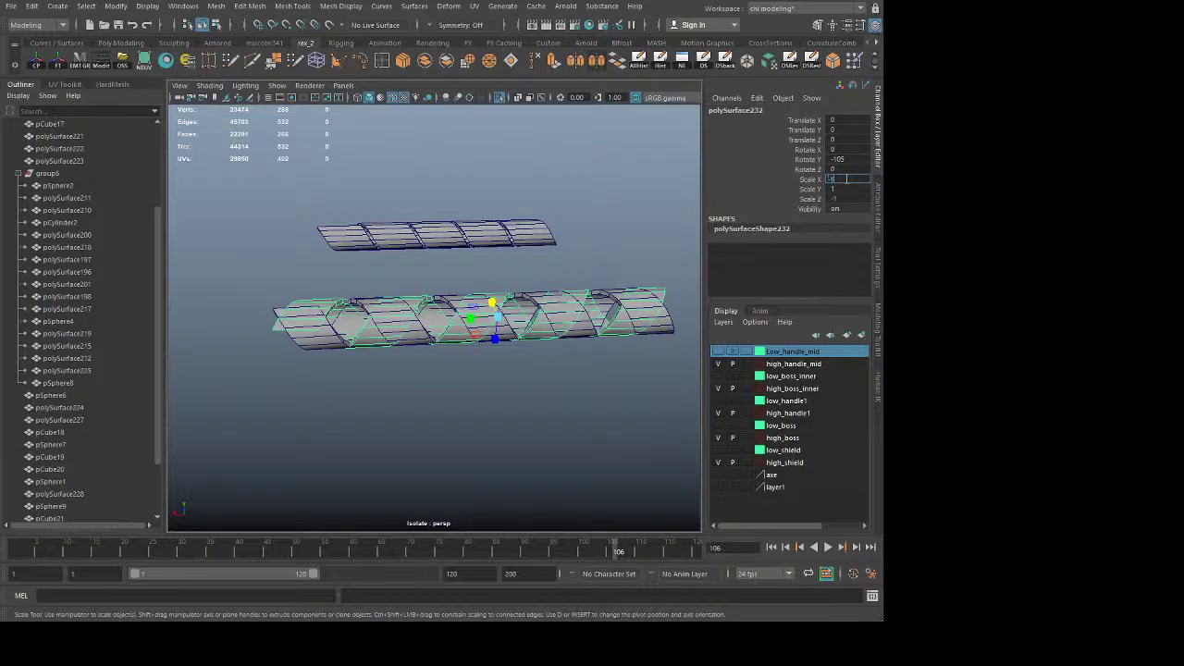
pyautogui.write('-1')
pyautogui.press('Return')
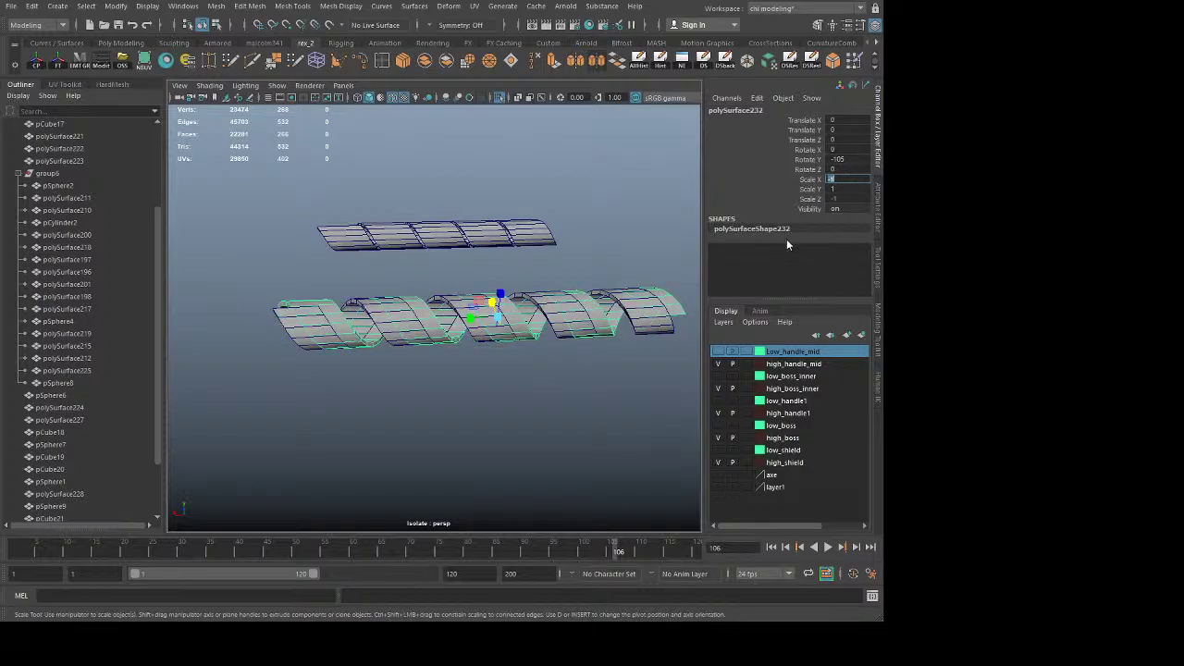
pyautogui.doubleClick(837, 197)
pyautogui.write('-1')
pyautogui.press('Return')
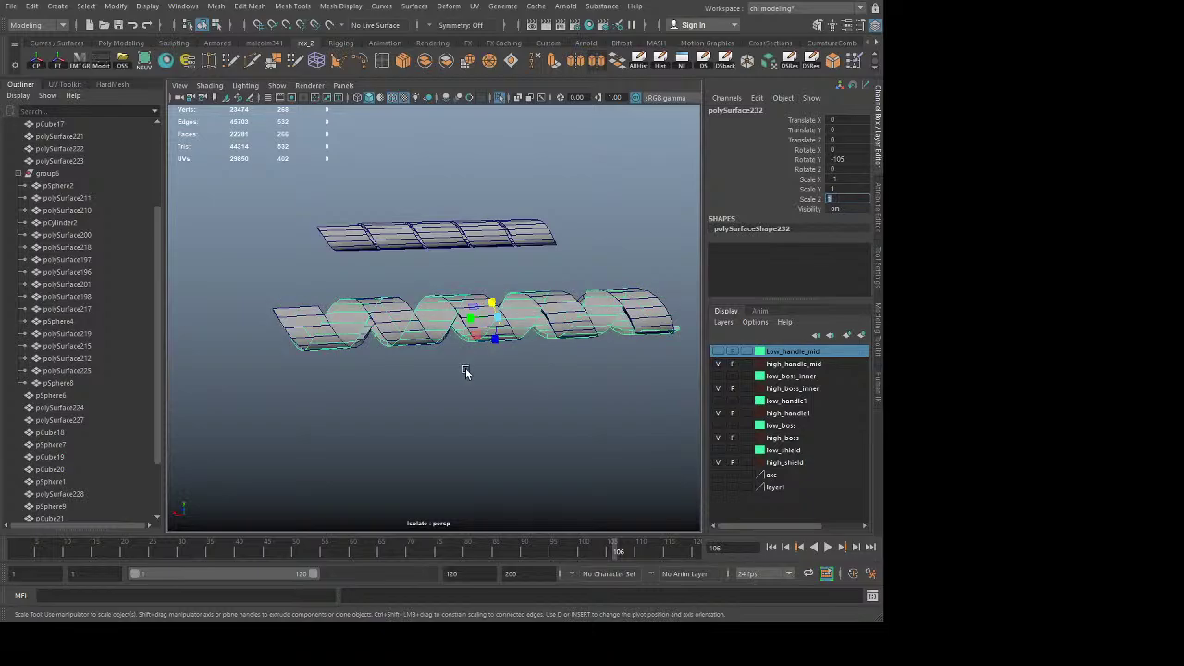
# Step: Select the original spiral and give it an orange material that sets it apart from the mirrored copy
pyautogui.keyDown('alt'); pyautogui.moveTo(465, 371); pyautogui.dragTo(589, 439); pyautogui.keyUp('alt')
pyautogui.click(529, 389)
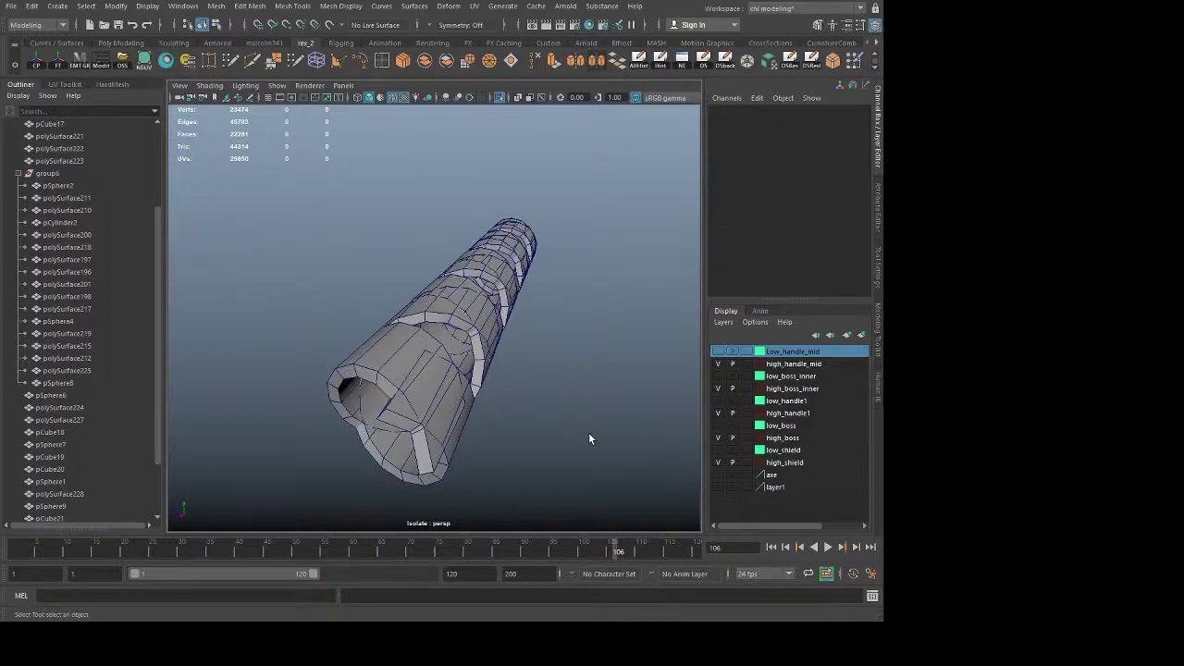
pyautogui.click(401, 412)
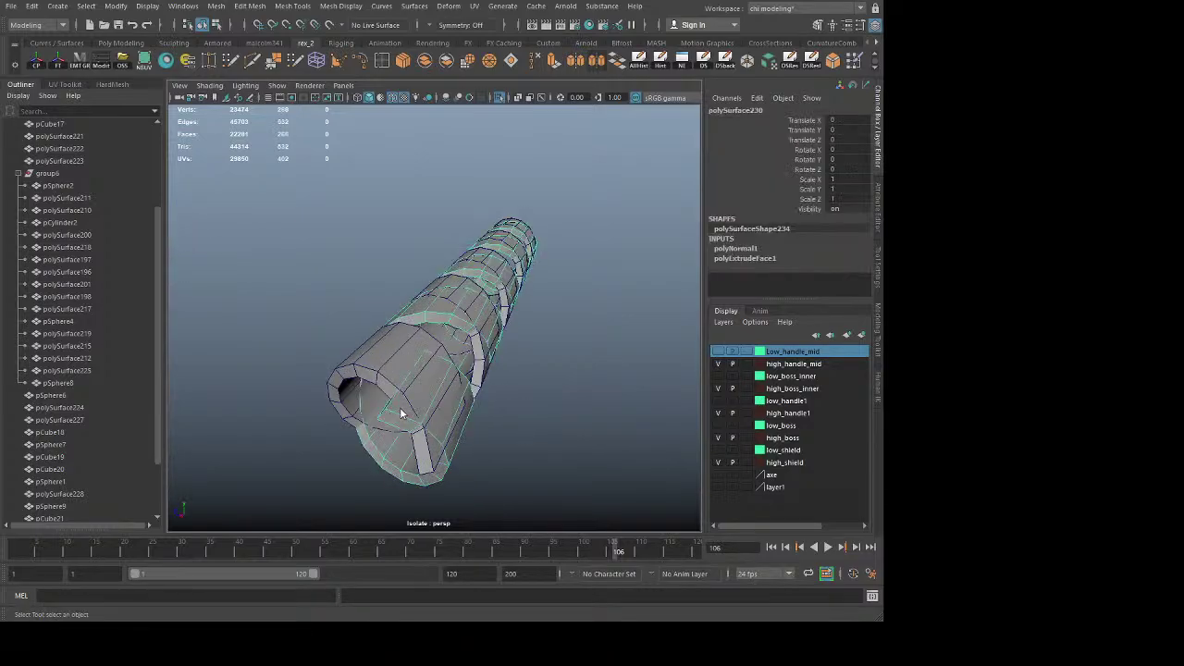
pyautogui.click(466, 590)
pyautogui.click(520, 432)
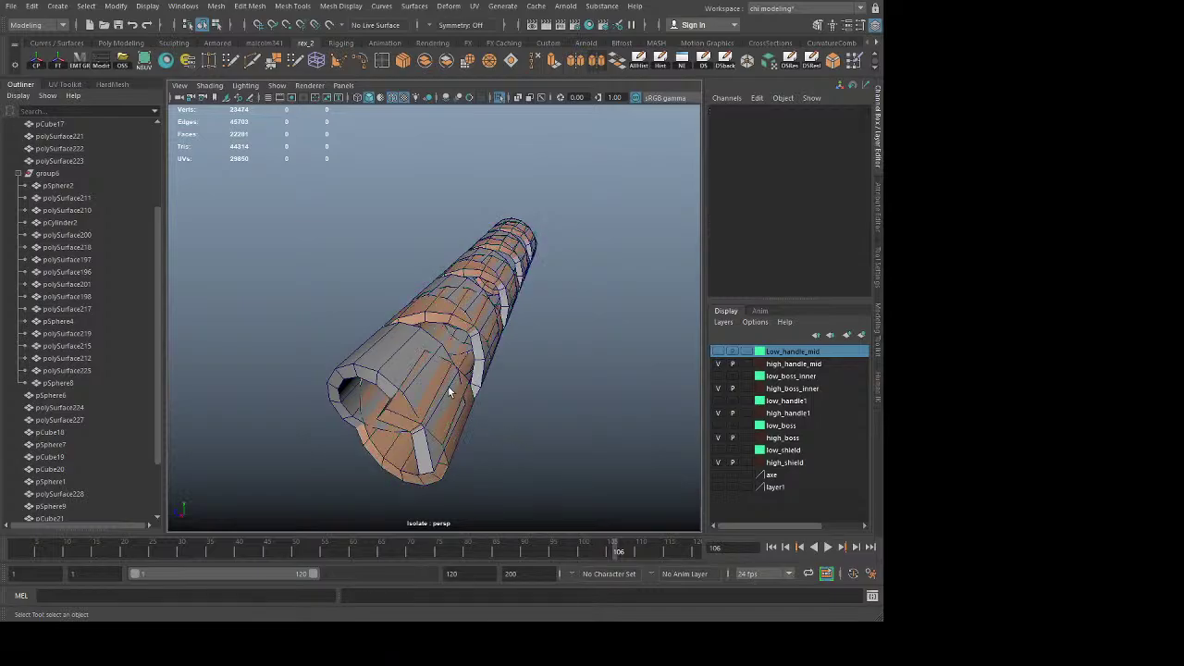
# Step: Delete the rim faces and the inner faces of the mirrored spiral, keeping only its outer surface
pyautogui.click(418, 336)
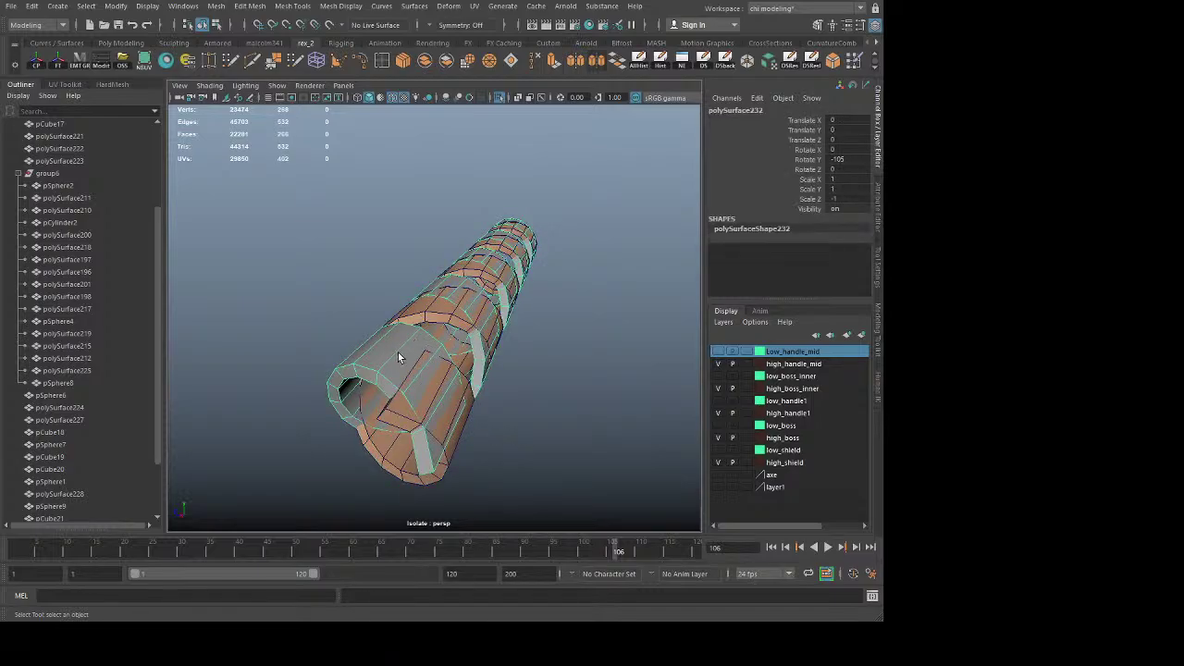
pyautogui.press('F11')
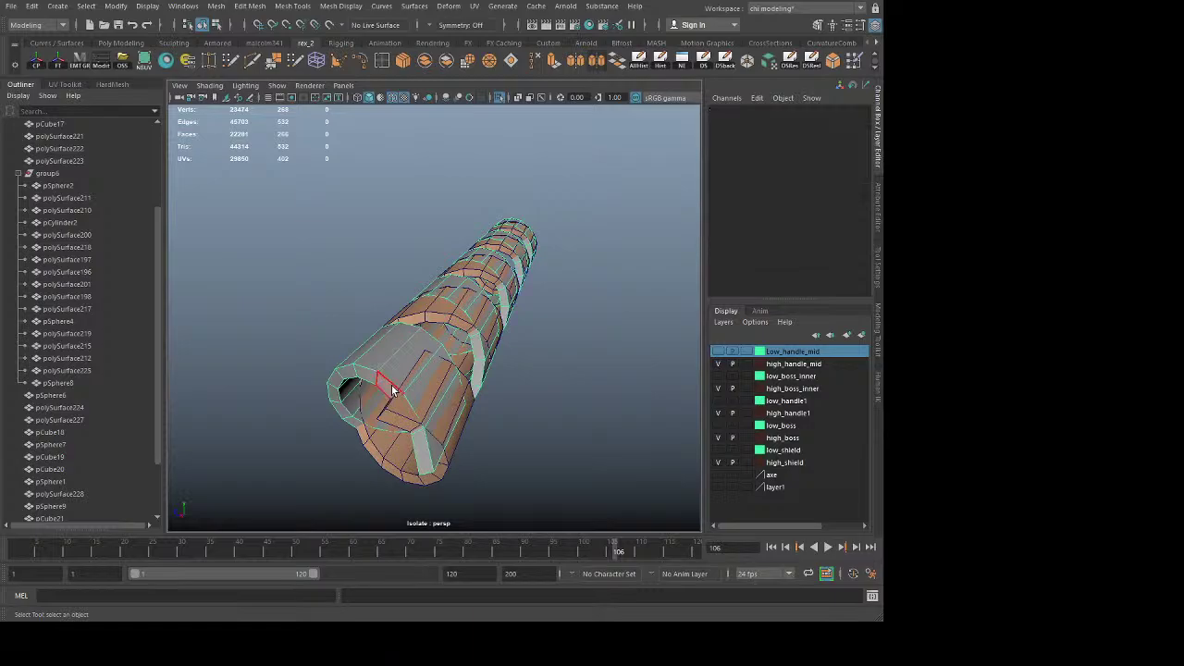
pyautogui.click(367, 379)
pyautogui.press('Delete')
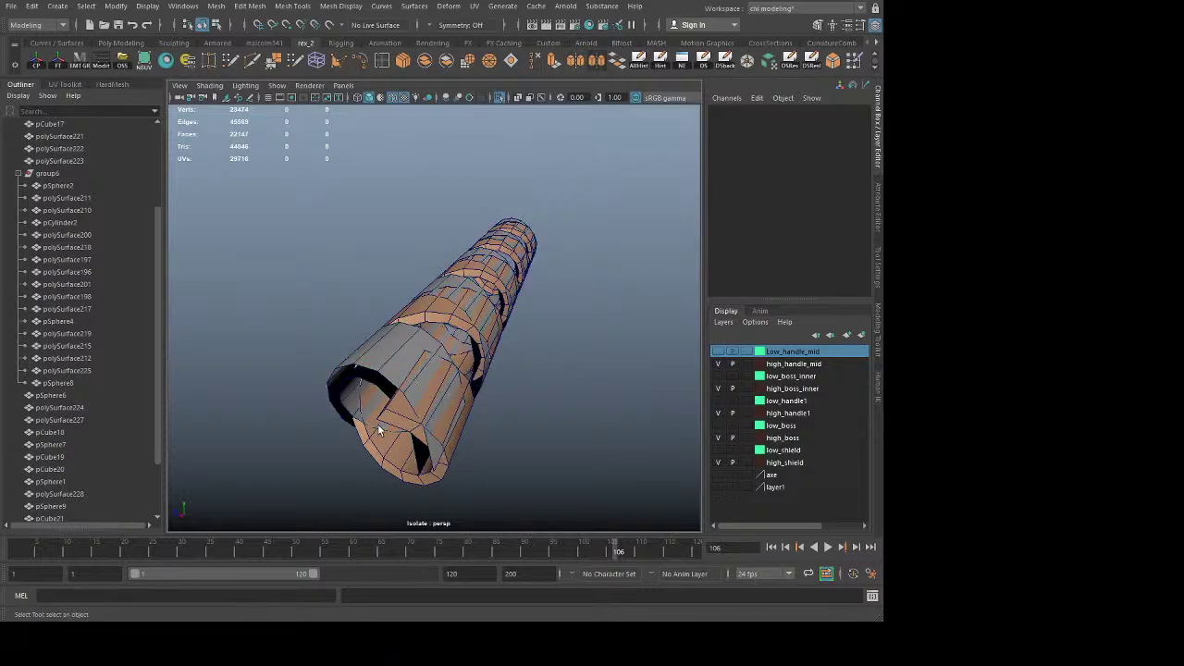
pyautogui.click(351, 383)
pyautogui.press('F11')
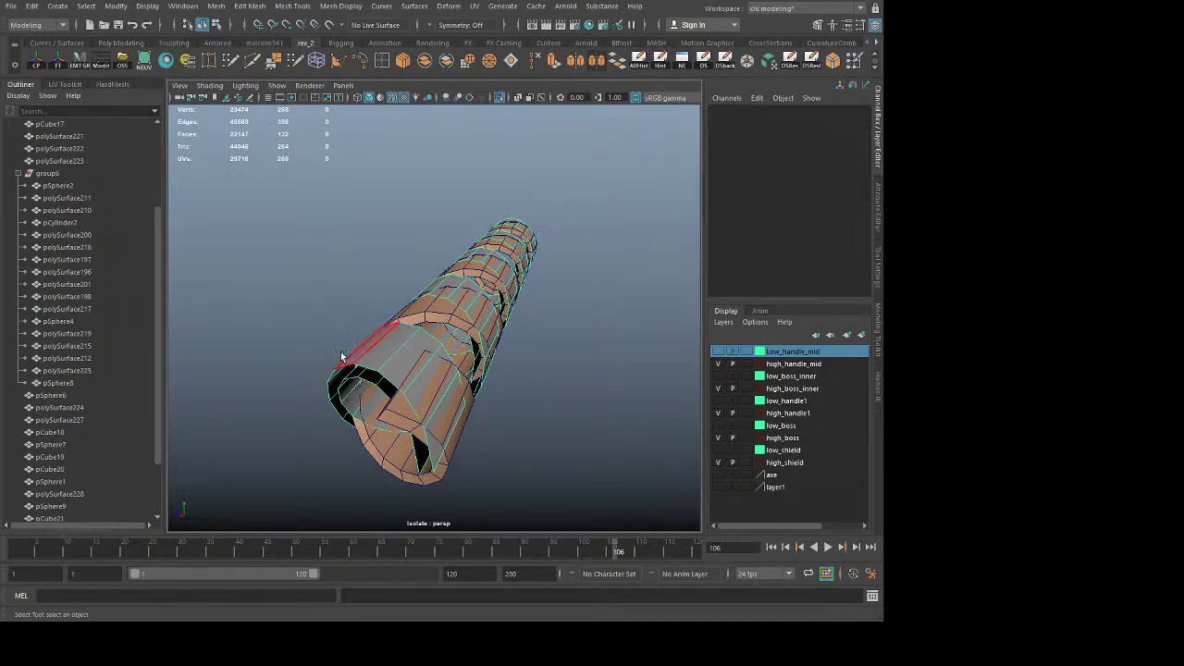
pyautogui.doubleClick(347, 391)
pyautogui.press('Delete')
pyautogui.moveTo(382, 358); pyautogui.dragTo(532, 287, button='right')
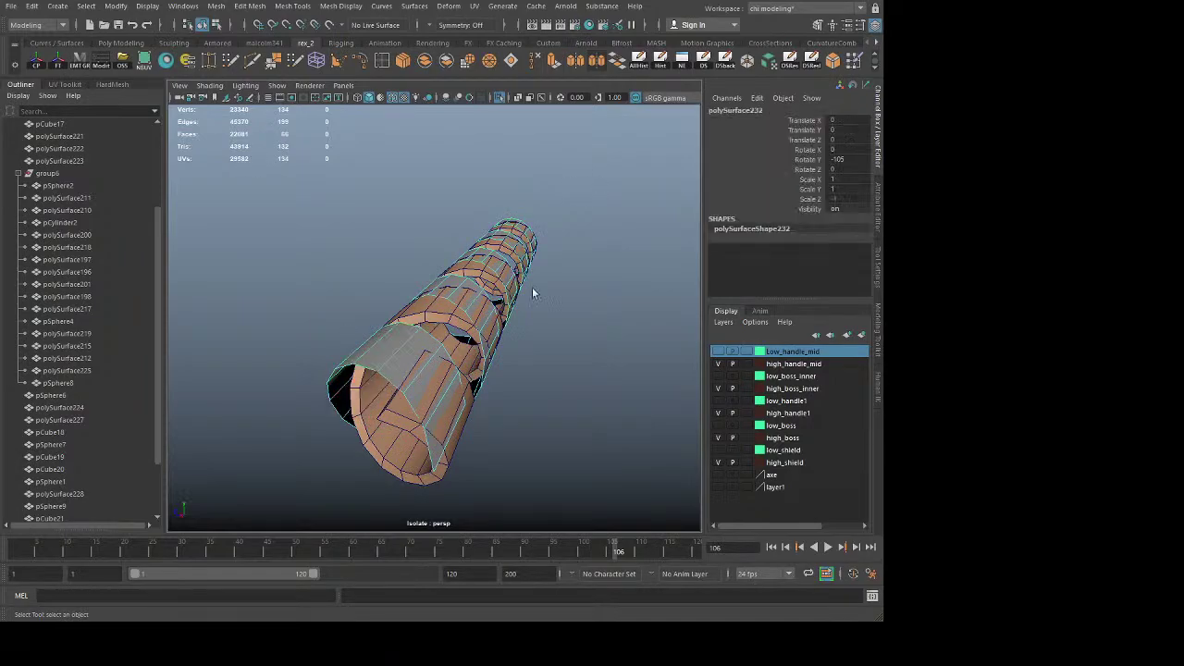
# Step: Delete the rim faces and the inner faces of the orange spiral, keeping only its outer surface
pyautogui.click(372, 425)
pyautogui.moveTo(362, 330); pyautogui.dragTo(367, 426, button='right')
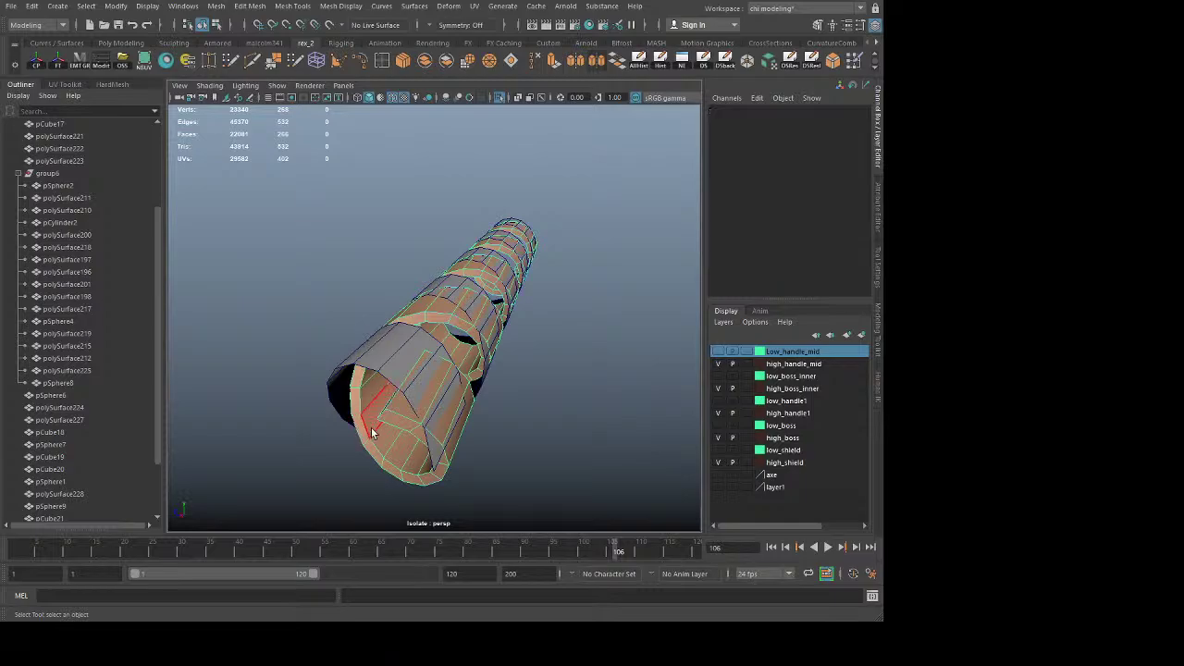
pyautogui.click(399, 425)
pyautogui.keyDown('shift'); pyautogui.doubleClick(423, 434); pyautogui.keyUp('shift')
pyautogui.press('Delete')
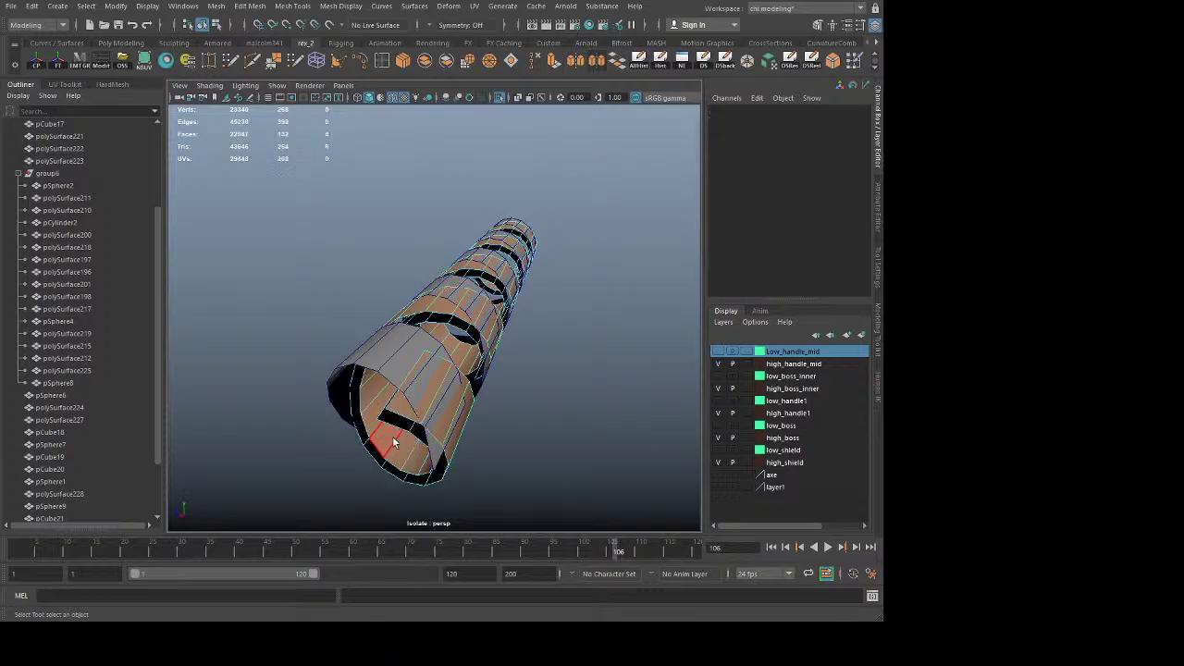
pyautogui.doubleClick(392, 437)
pyautogui.press('Delete')
pyautogui.moveTo(454, 308); pyautogui.dragTo(564, 231, button='right')
pyautogui.click(660, 149)
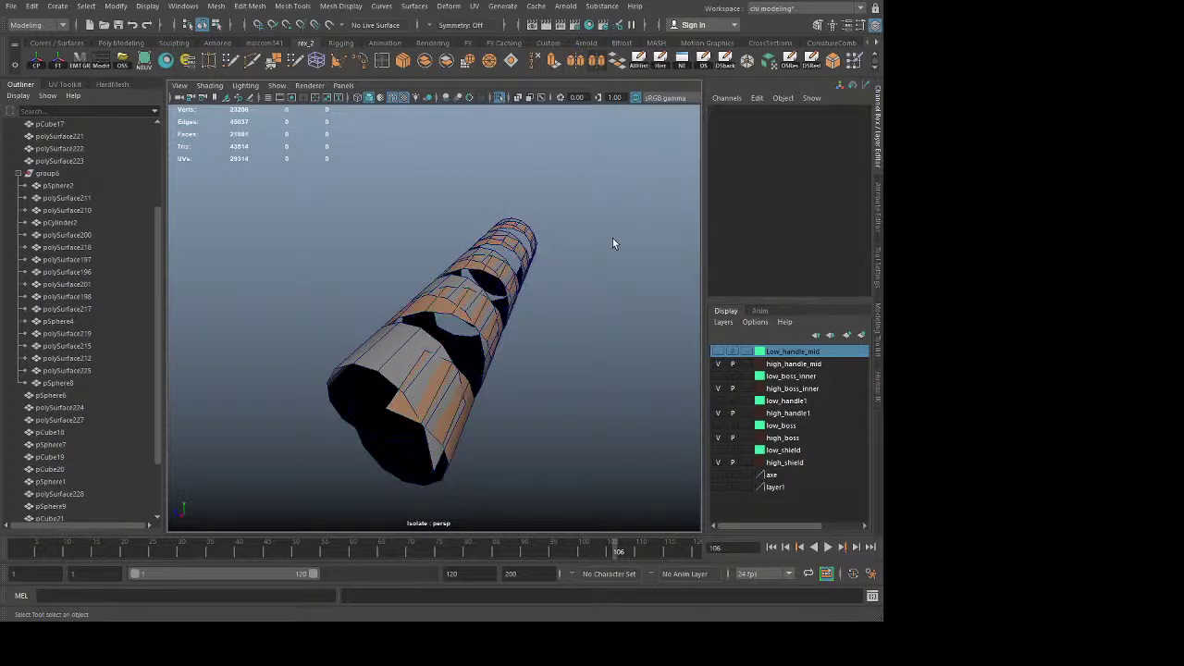
# Step: Turn off isolation, adjust the soft-selection radius and push the orange strip's first overlapping face inward beneath the grey strip
pyautogui.click(500, 97)
pyautogui.keyDown('alt'); pyautogui.moveTo(545, 312); pyautogui.dragTo(502, 383); pyautogui.keyUp('alt')
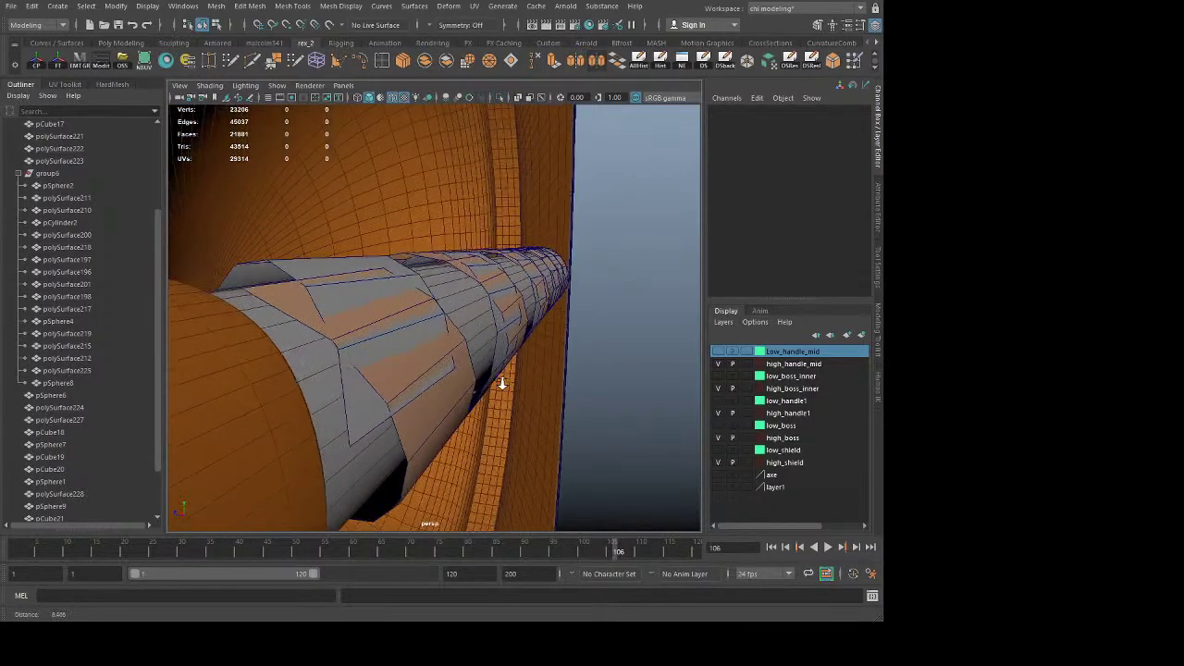
pyautogui.click(285, 292)
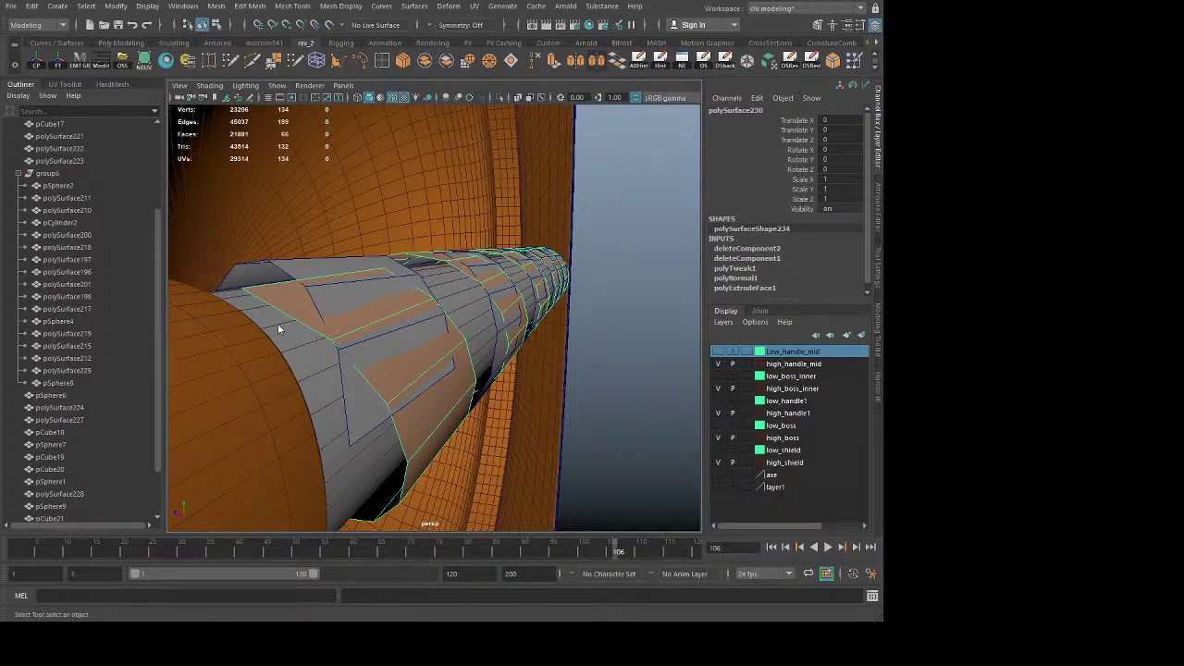
pyautogui.press('F11')
pyautogui.click(311, 304)
pyautogui.press('b')
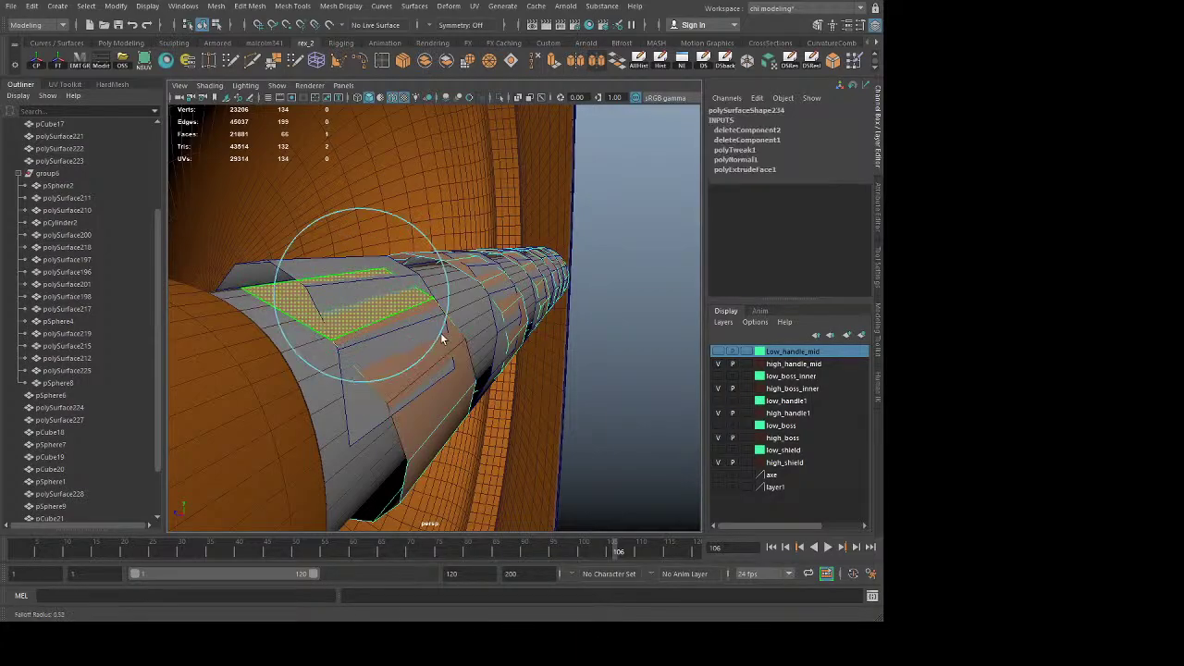
pyautogui.moveTo(442, 338); pyautogui.dragTo(674, 334, button='middle')
pyautogui.press('w')
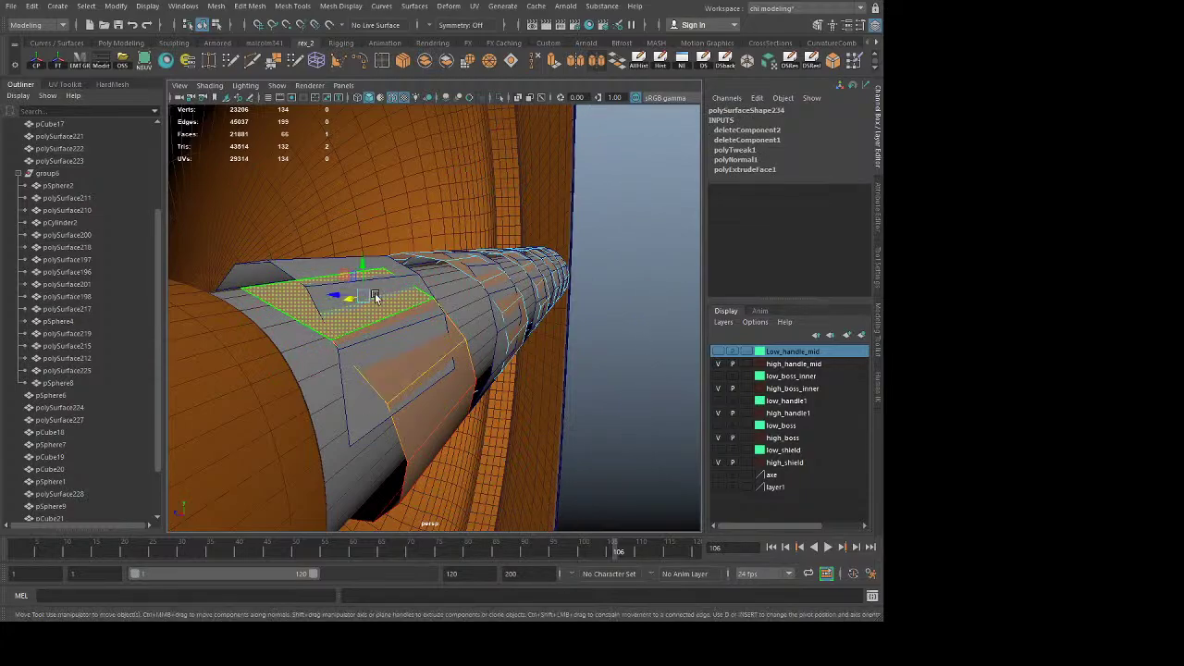
pyautogui.press('b')
pyautogui.moveTo(472, 372); pyautogui.dragTo(595, 375)
pyautogui.moveTo(344, 274); pyautogui.dragTo(339, 281)
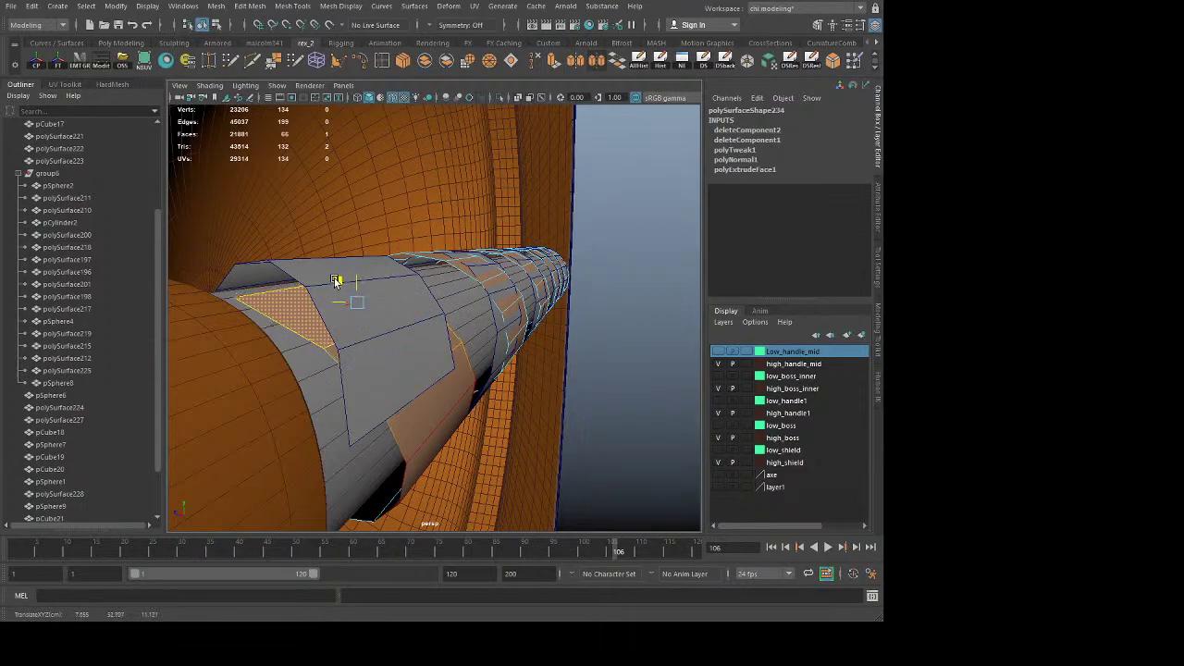
# Step: Move the next orange face at the first crossing to clear its patchy overlap with the grey strip
pyautogui.press('q')
pyautogui.click(431, 442)
pyautogui.press('w')
pyautogui.moveTo(407, 426); pyautogui.dragTo(397, 392)
pyautogui.press('q')
# Step: Adjust the orange faces further around the handle so they separate cleanly from the grey strip
pyautogui.scroll(-5, 399, 409)
pyautogui.keyDown('alt'); pyautogui.moveTo(397, 392); pyautogui.dragTo(519, 425, button='right'); pyautogui.keyUp('alt')
pyautogui.keyDown('alt'); pyautogui.moveTo(520, 427); pyautogui.dragTo(402, 317); pyautogui.keyUp('alt')
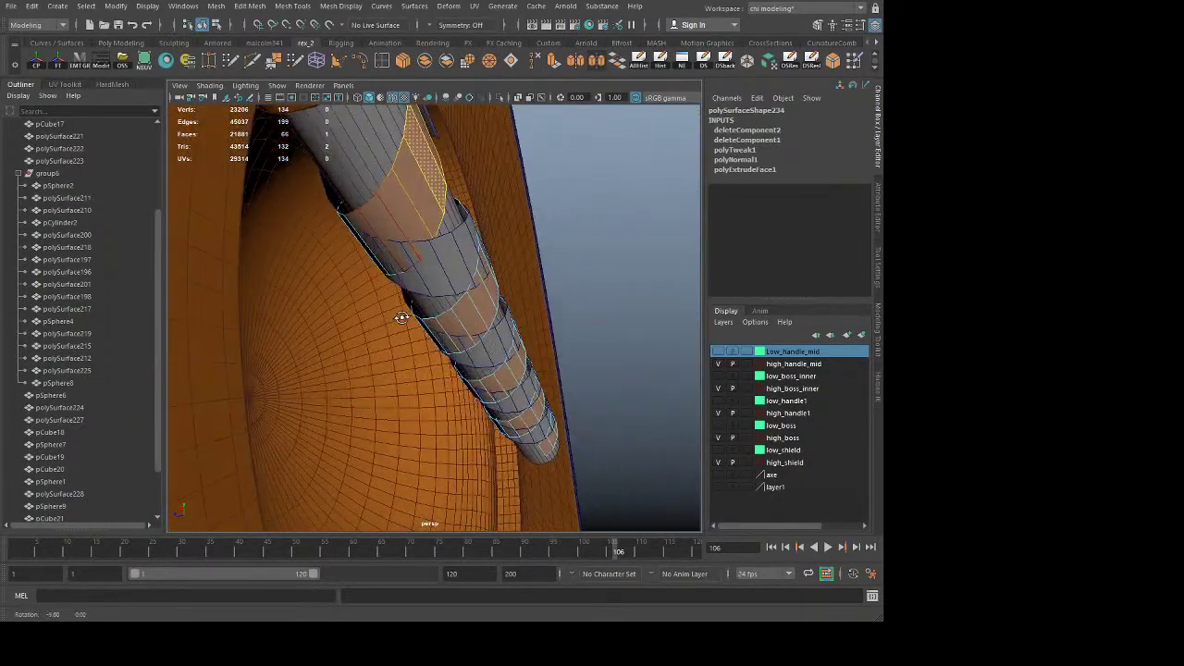
pyautogui.click(377, 250)
pyautogui.press('w')
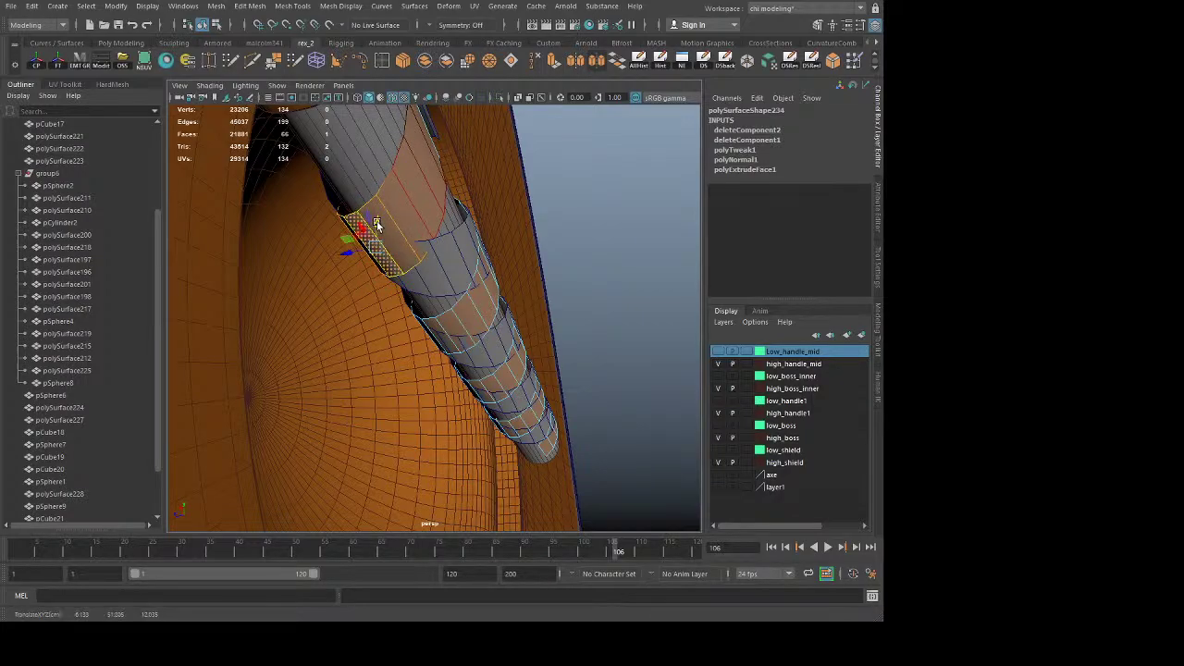
pyautogui.press('q')
pyautogui.click(429, 226)
pyautogui.keyDown('alt'); pyautogui.moveTo(429, 225); pyautogui.dragTo(502, 331); pyautogui.keyUp('alt')
pyautogui.press('w')
pyautogui.press('q')
pyautogui.keyDown('alt'); pyautogui.moveTo(502, 331); pyautogui.dragTo(573, 415, button='right'); pyautogui.keyUp('alt')
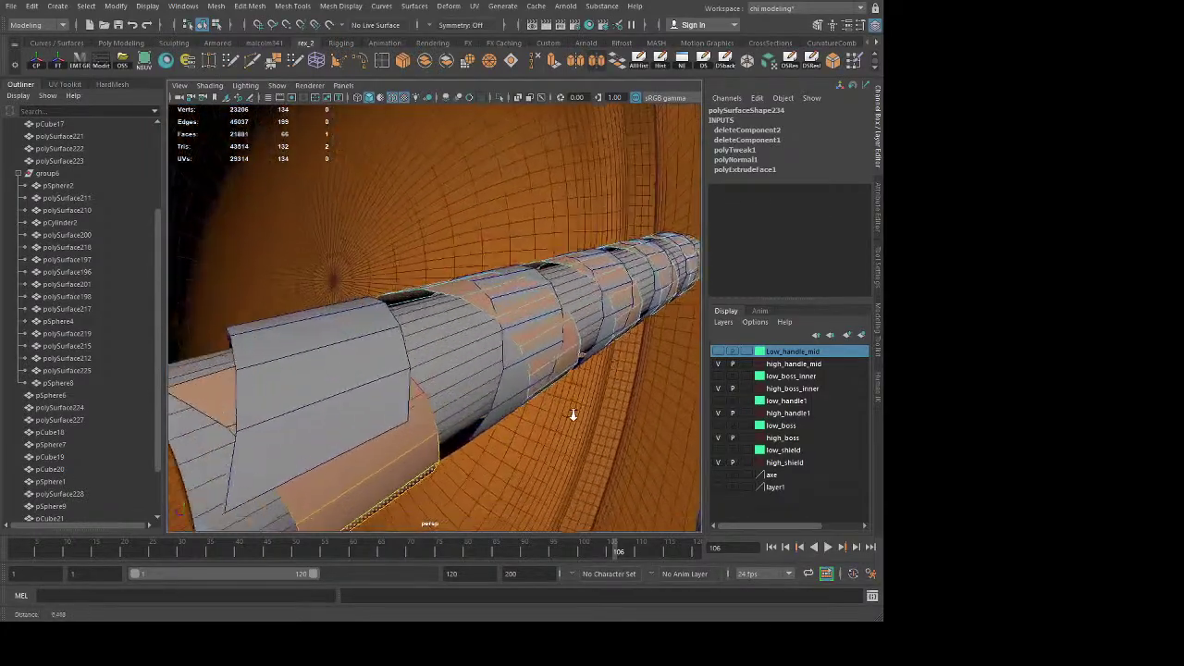
# Step: Select two adjoining orange faces at the next crossing along the handle and push them beneath the grey strip
pyautogui.click(491, 300)
pyautogui.keyDown('shift'); pyautogui.click(510, 327); pyautogui.keyUp('shift')
pyautogui.keyDown('alt'); pyautogui.moveTo(511, 335); pyautogui.dragTo(508, 341); pyautogui.keyUp('alt')
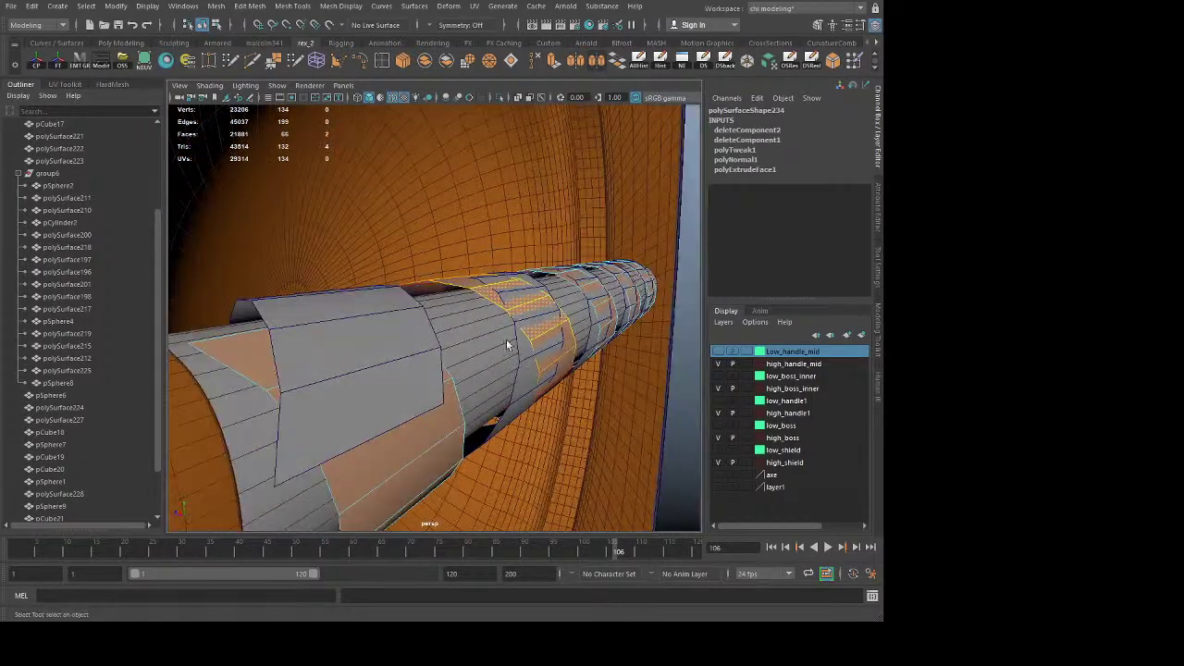
pyautogui.press('w')
pyautogui.moveTo(513, 284); pyautogui.dragTo(496, 286)
pyautogui.keyDown('alt'); pyautogui.moveTo(515, 373); pyautogui.dragTo(470, 338); pyautogui.keyUp('alt')
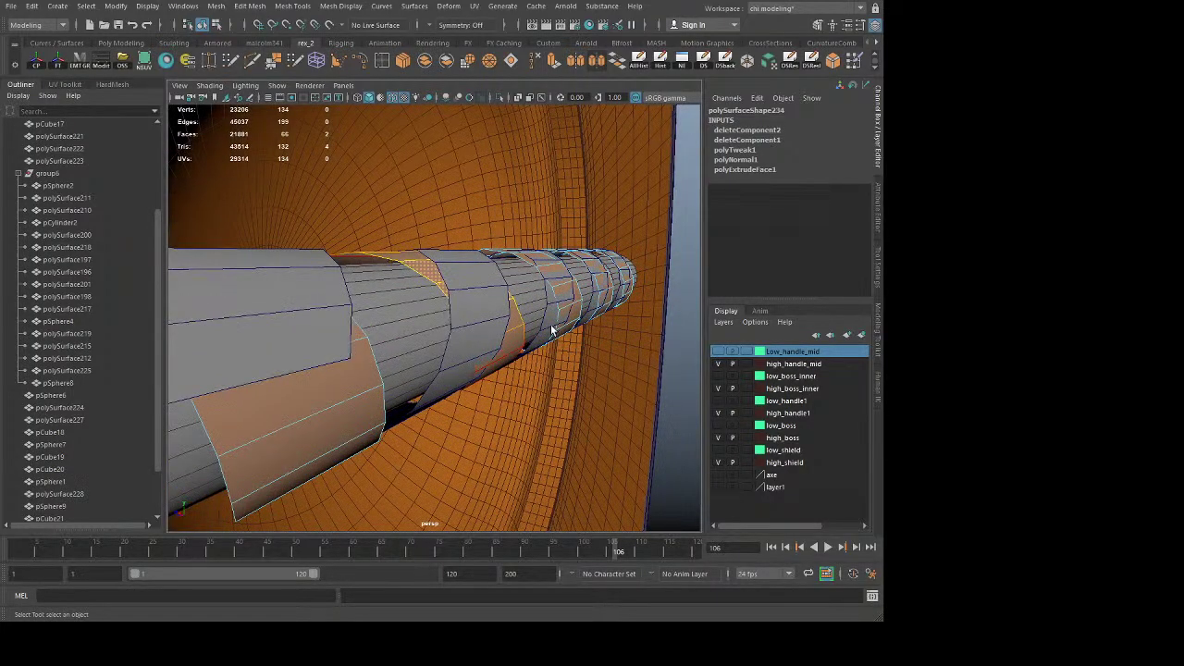
# Step: Select three orange faces at the following crossing and raise them over the grey strip
pyautogui.keyDown('alt'); pyautogui.moveTo(552, 330); pyautogui.dragTo(477, 259); pyautogui.keyUp('alt')
pyautogui.keyDown('shift'); pyautogui.click(491, 294); pyautogui.keyUp('shift')
pyautogui.press('w')
pyautogui.press('q')
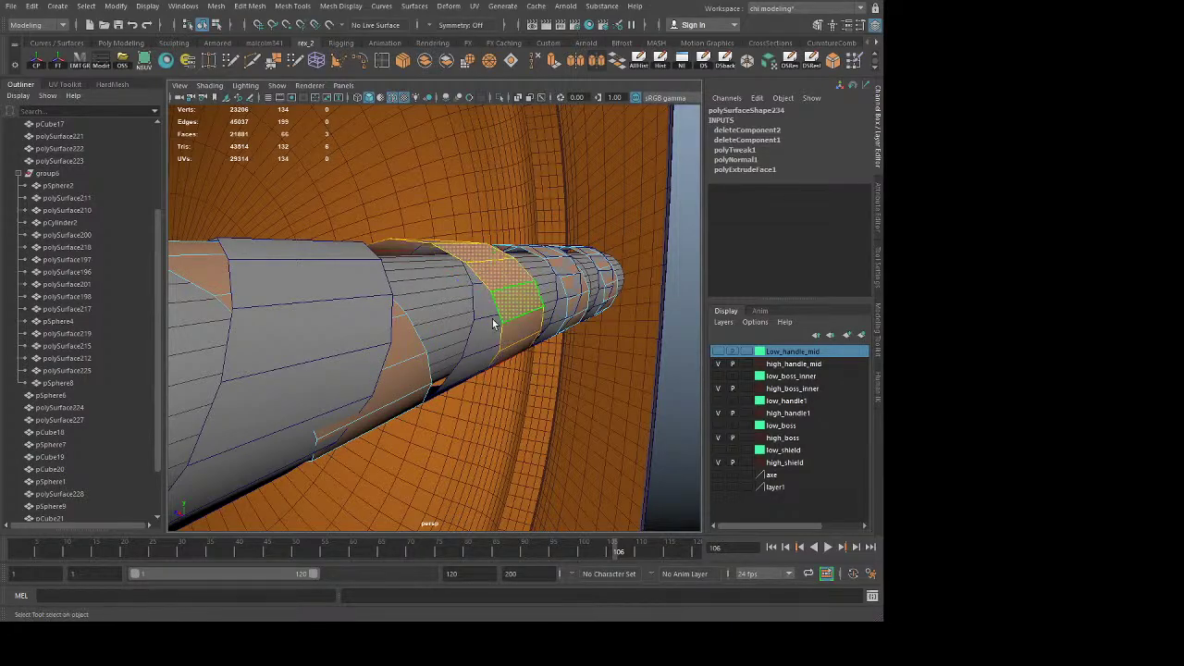
# Step: Select the orange strip's cross edge on the handle's far side and adjust its position beside the grey strip
pyautogui.keyDown('alt'); pyautogui.moveTo(492, 319); pyautogui.dragTo(439, 285); pyautogui.keyUp('alt')
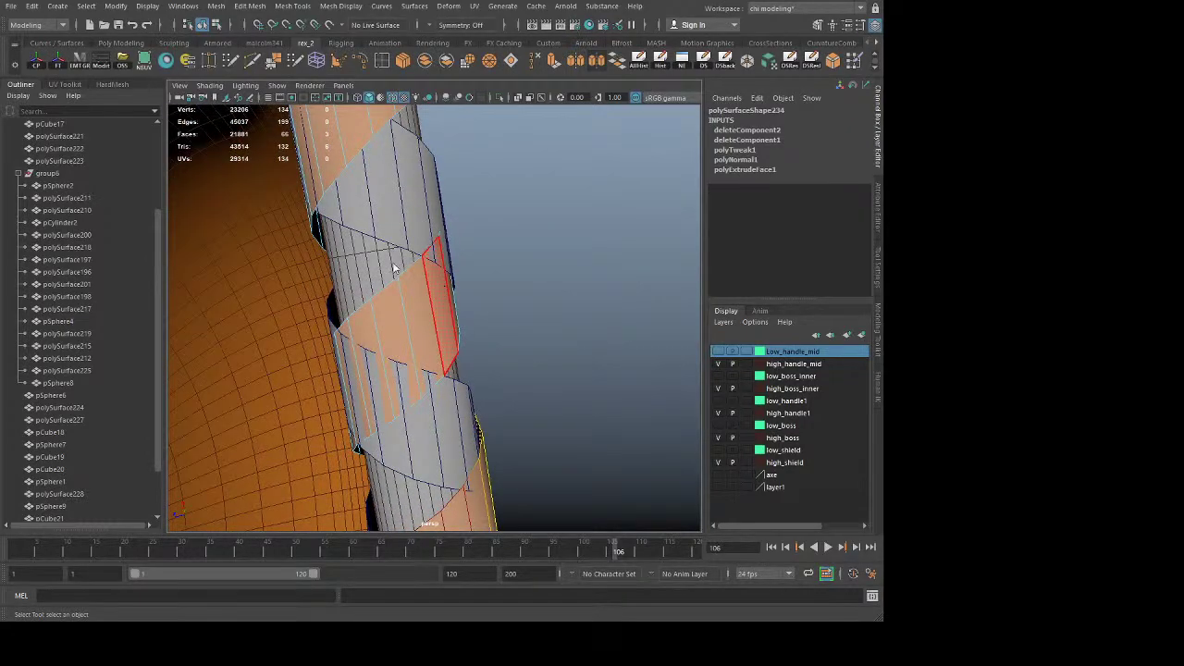
pyautogui.keyDown('shift'); pyautogui.click(439, 242); pyautogui.keyUp('shift')
pyautogui.press('w')
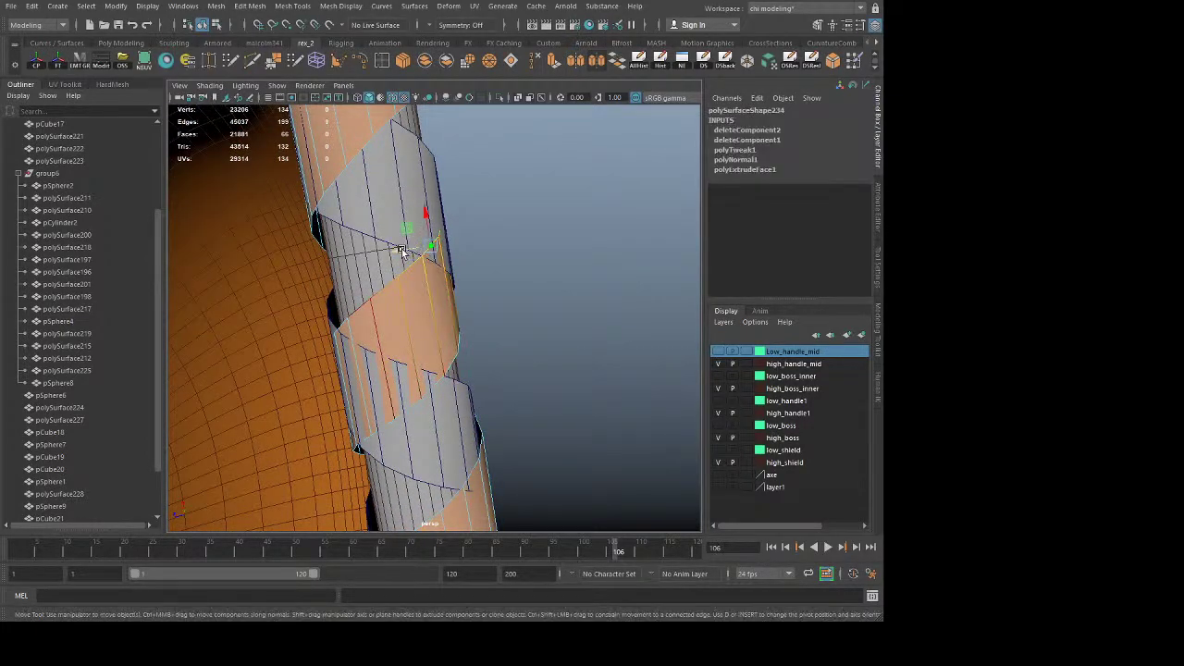
# Step: Select several orange cross edges on the underside of the handle and move them outward over the grey strip
pyautogui.keyDown('alt'); pyautogui.moveTo(517, 340); pyautogui.dragTo(558, 407); pyautogui.keyUp('alt')
pyautogui.keyDown('alt'); pyautogui.moveTo(557, 407); pyautogui.dragTo(589, 434, button='right'); pyautogui.keyUp('alt')
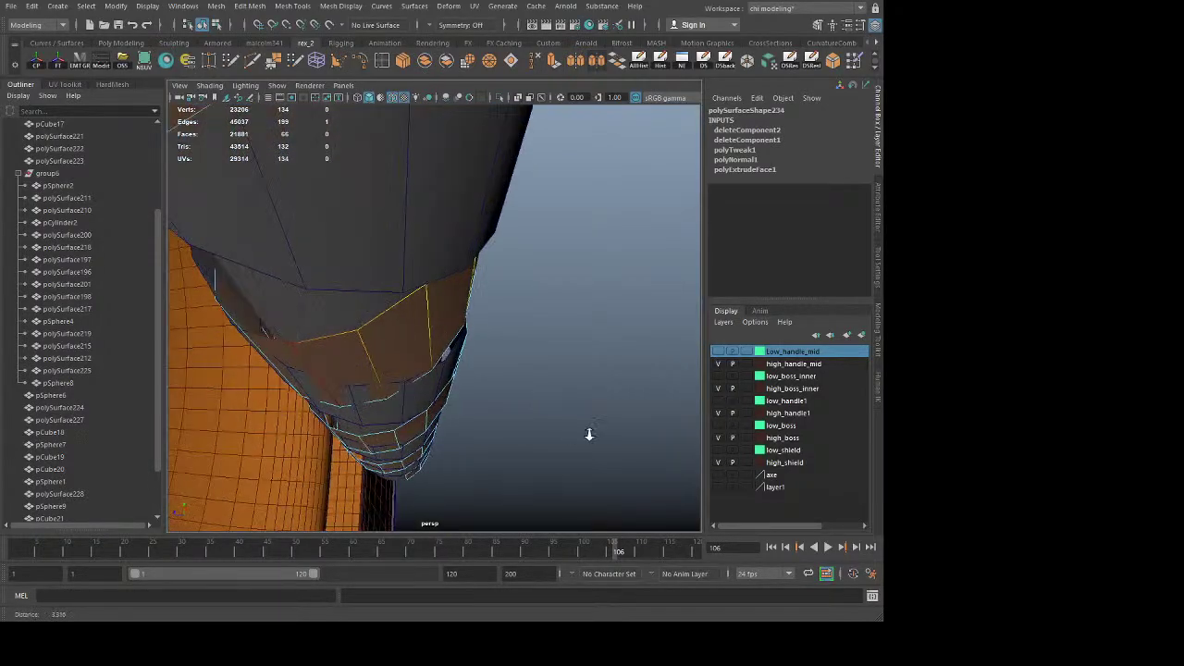
pyautogui.keyDown('alt'); pyautogui.moveTo(590, 434); pyautogui.dragTo(431, 264); pyautogui.keyUp('alt')
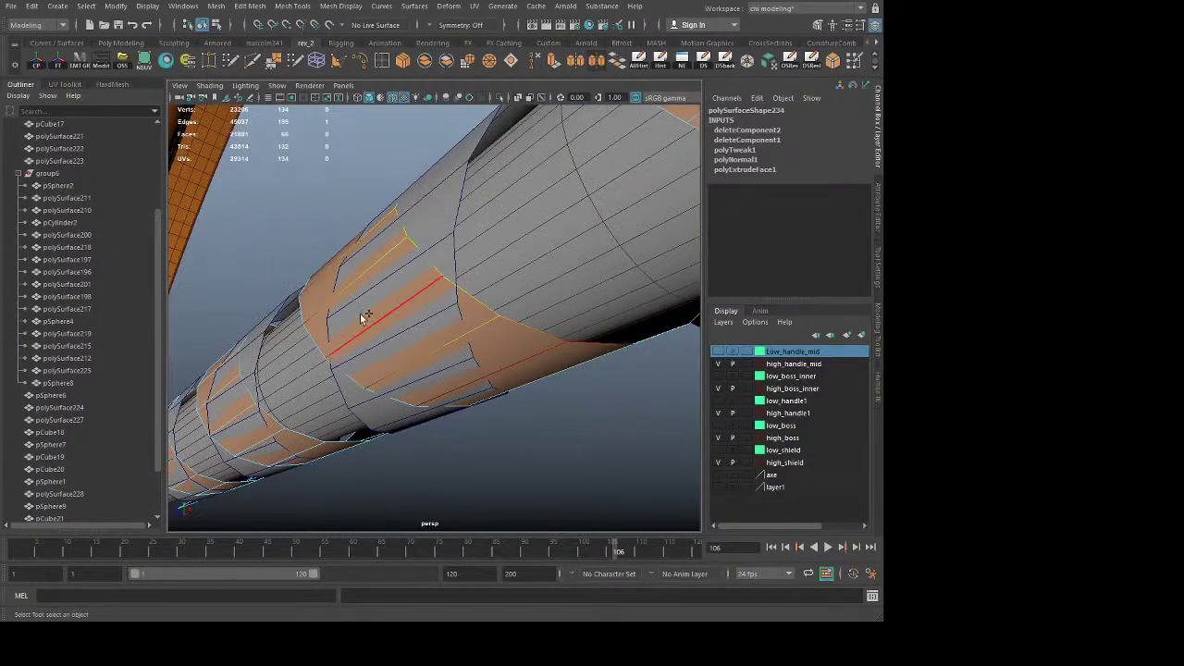
pyautogui.keyDown('shift'); pyautogui.click(313, 333); pyautogui.keyUp('shift')
pyautogui.keyDown('alt'); pyautogui.moveTo(313, 333); pyautogui.dragTo(352, 378); pyautogui.keyUp('alt')
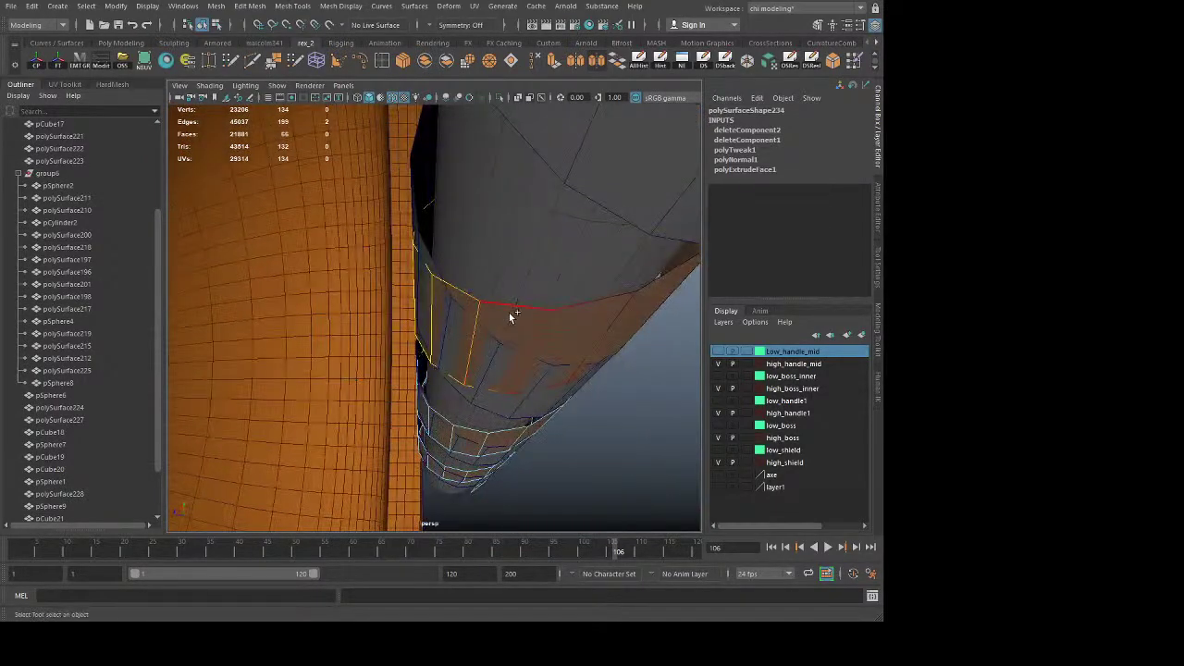
pyautogui.keyDown('shift'); pyautogui.click(488, 393); pyautogui.keyUp('shift')
pyautogui.keyDown('shift'); pyautogui.click(487, 391); pyautogui.keyUp('shift')
pyautogui.press('w')
pyautogui.moveTo(442, 306); pyautogui.dragTo(421, 357)
pyautogui.press('q')
# Step: Move individual orange cross edges outward where the grey strip still pokes through
pyautogui.keyDown('alt'); pyautogui.moveTo(410, 262); pyautogui.dragTo(421, 301); pyautogui.keyUp('alt')
pyautogui.moveTo(421, 301)
pyautogui.keyDown('alt'); pyautogui.mouseDown(button='middle')
pyautogui.moveTo(426, 277)
pyautogui.moveTo(433, 315)
pyautogui.mouseUp(button='middle'); pyautogui.keyUp('alt')
pyautogui.click(439, 289)
pyautogui.press('w')
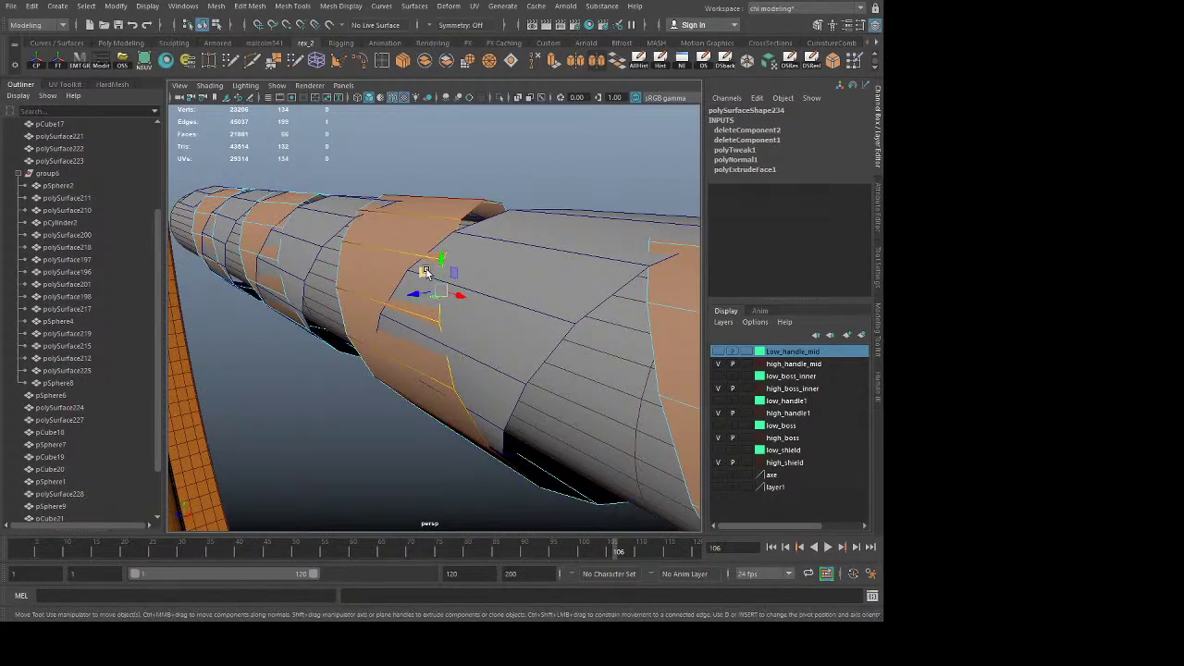
pyautogui.moveTo(422, 273); pyautogui.dragTo(361, 268)
pyautogui.press('w')
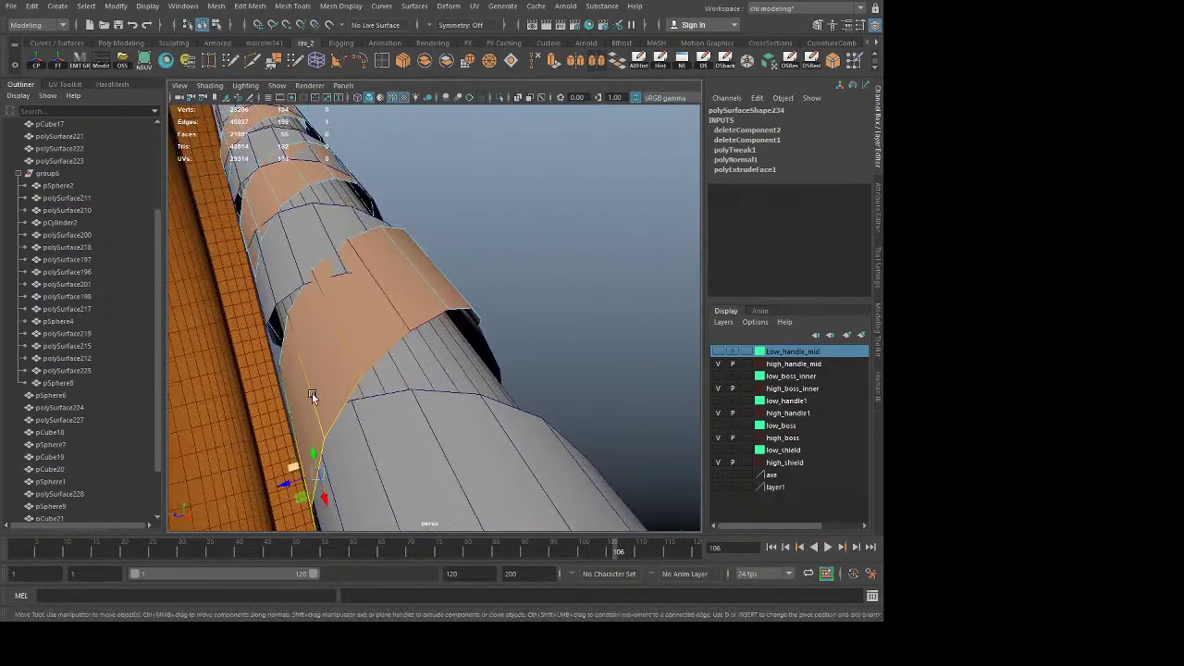
# Step: Raise two adjacent orange edges together so the orange strip fully covers the grey one at this crossing
pyautogui.click(368, 234)
pyautogui.keyDown('shift'); pyautogui.click(331, 253); pyautogui.keyUp('shift')
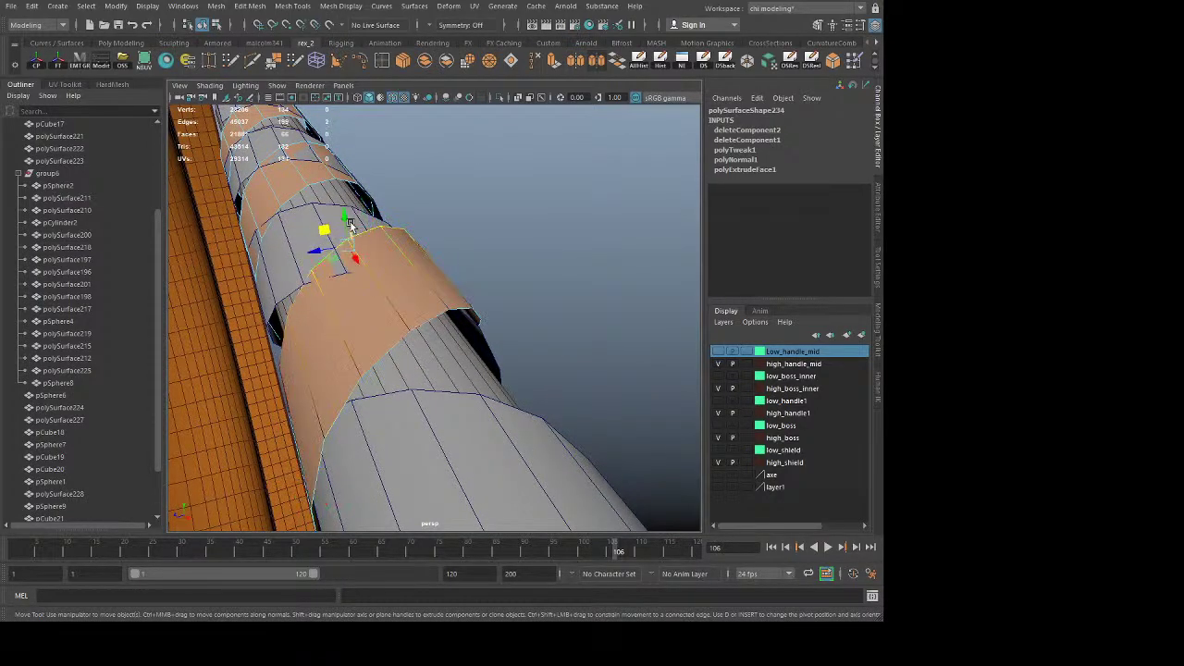
pyautogui.moveTo(348, 224); pyautogui.dragTo(418, 345)
pyautogui.doubleClick(458, 314)
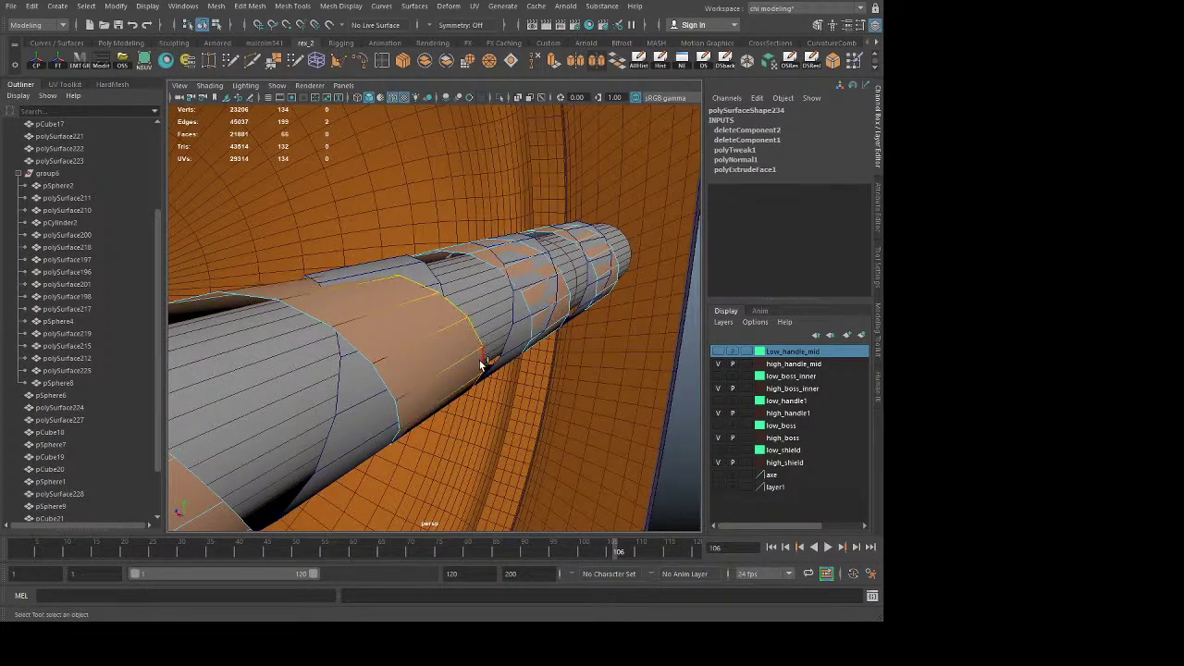
pyautogui.press('w')
pyautogui.moveTo(439, 328); pyautogui.dragTo(432, 329)
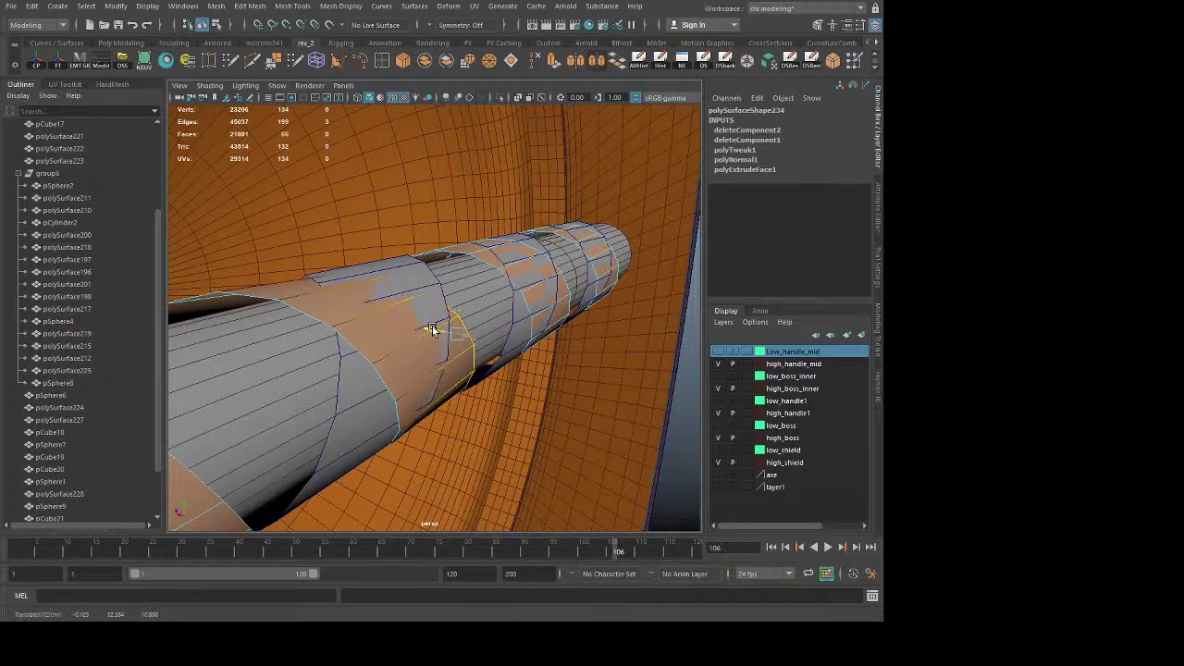
pyautogui.press('q')
pyautogui.click(390, 383)
pyautogui.hotkey('ctrl', 'z')
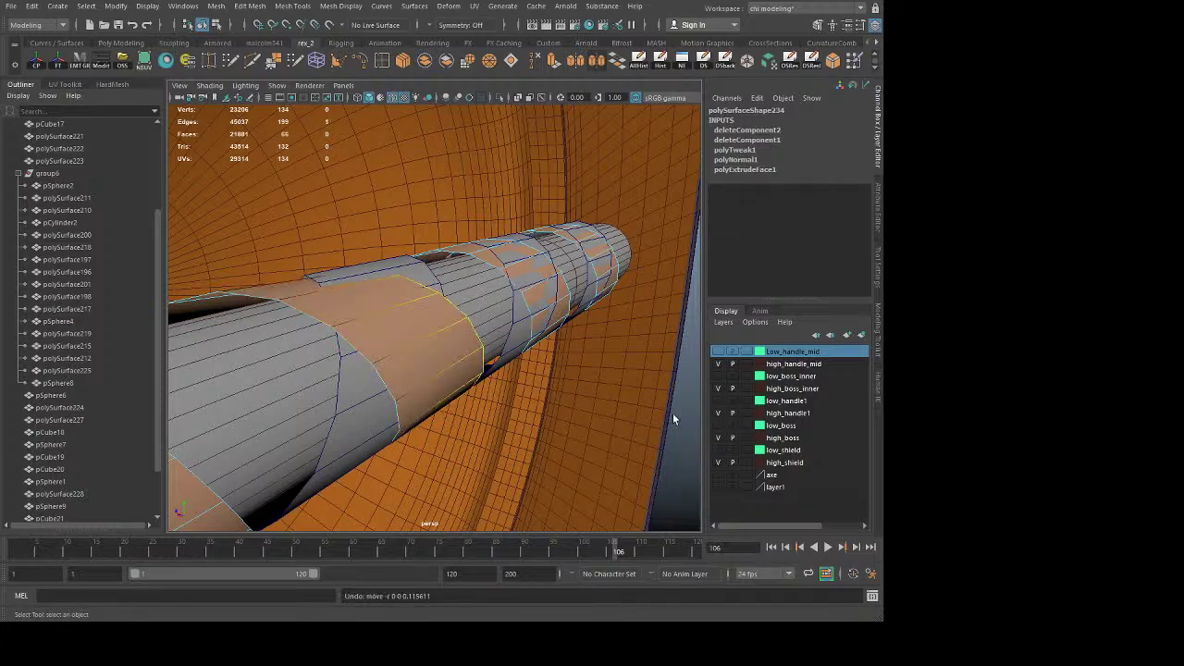
# Step: Select two orange faces at the crossing and push them inward beneath the grey strip
pyautogui.keyDown('shift'); pyautogui.click(431, 378); pyautogui.keyUp('shift')
pyautogui.keyDown('shift'); pyautogui.click(429, 385); pyautogui.keyUp('shift')
pyautogui.keyDown('shift'); pyautogui.click(419, 368); pyautogui.keyUp('shift')
pyautogui.press('w')
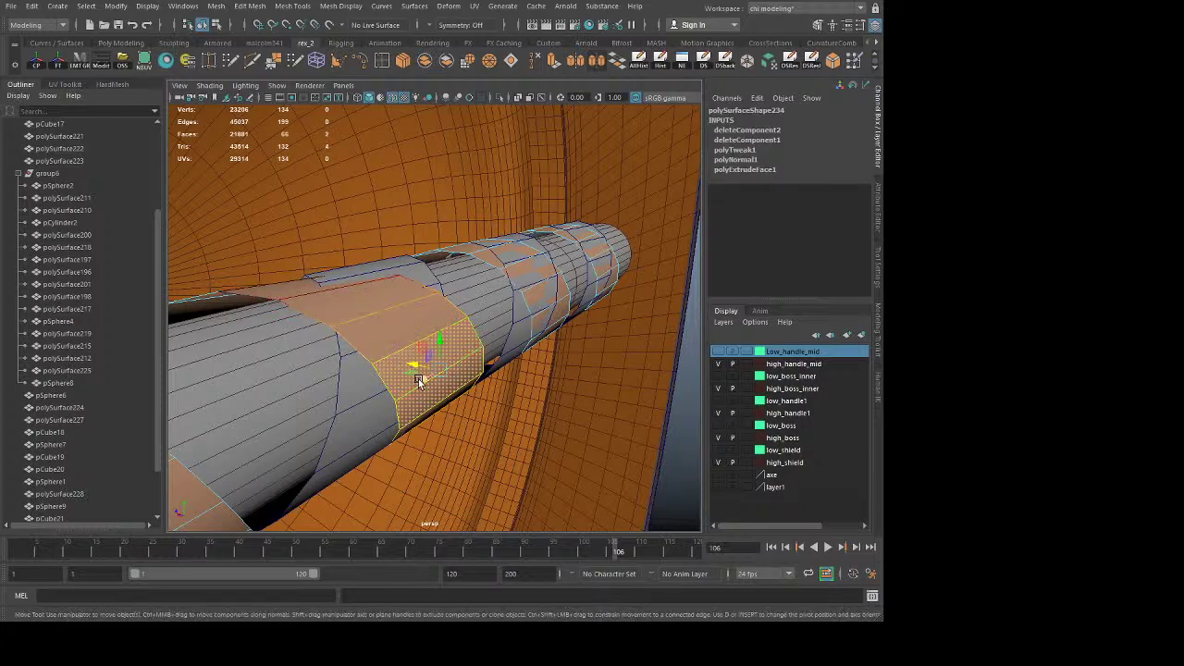
pyautogui.moveTo(416, 378); pyautogui.dragTo(396, 361)
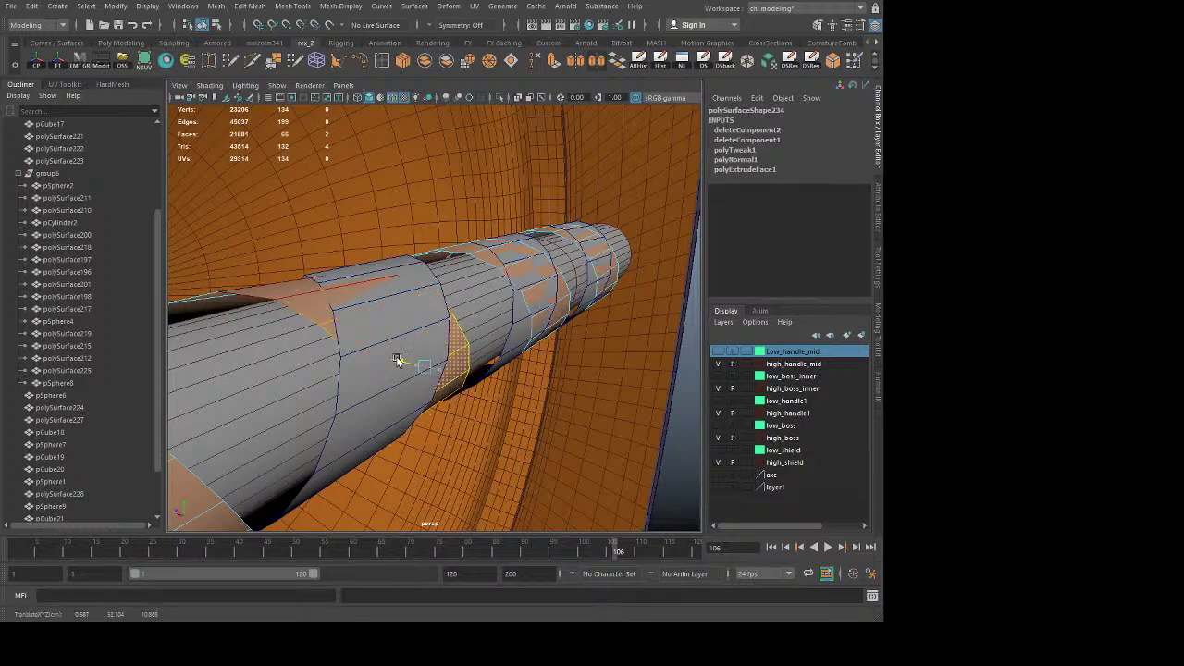
# Step: Select the remaining orange cross edge on the handle's upper side and lower it beneath the grey strip
pyautogui.moveTo(300, 296); pyautogui.dragTo(268, 301, button='right')
pyautogui.click(319, 322)
pyautogui.click(684, 450)
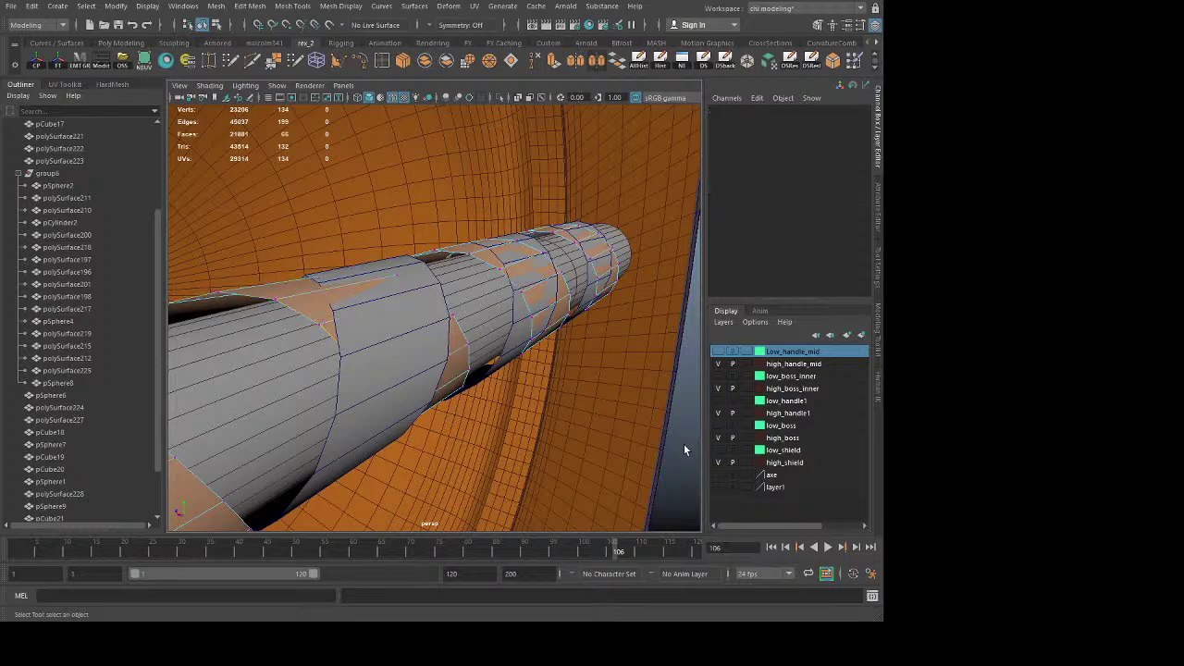
pyautogui.click(313, 314)
pyautogui.click(697, 483)
pyautogui.click(291, 294)
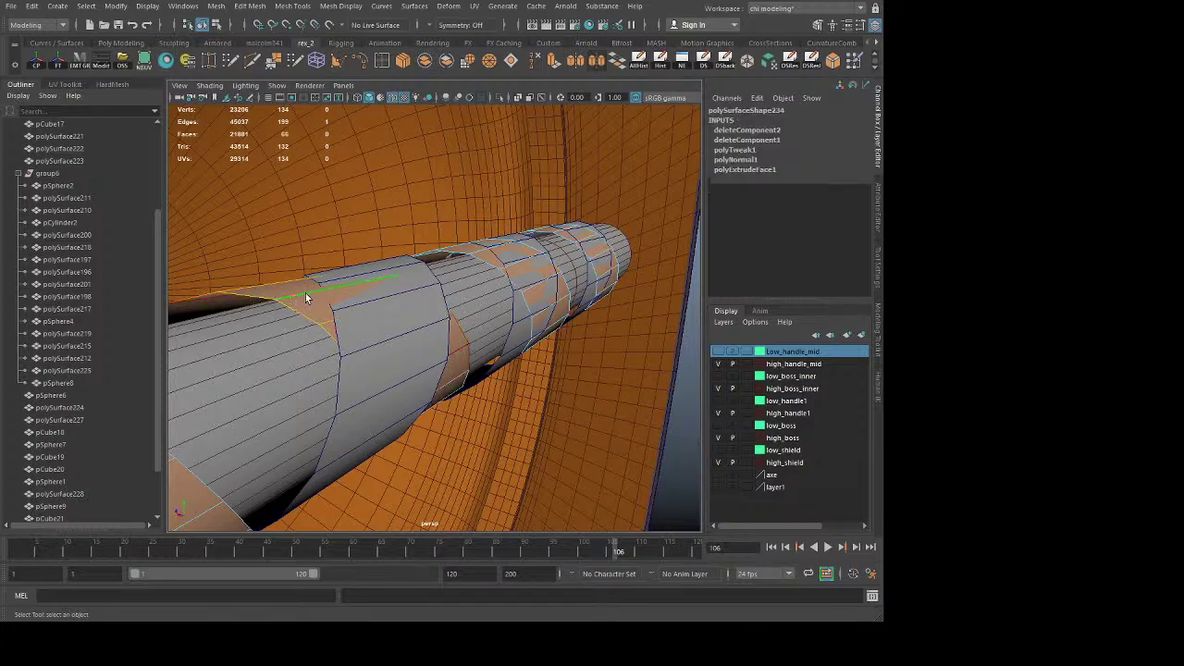
pyautogui.press('w')
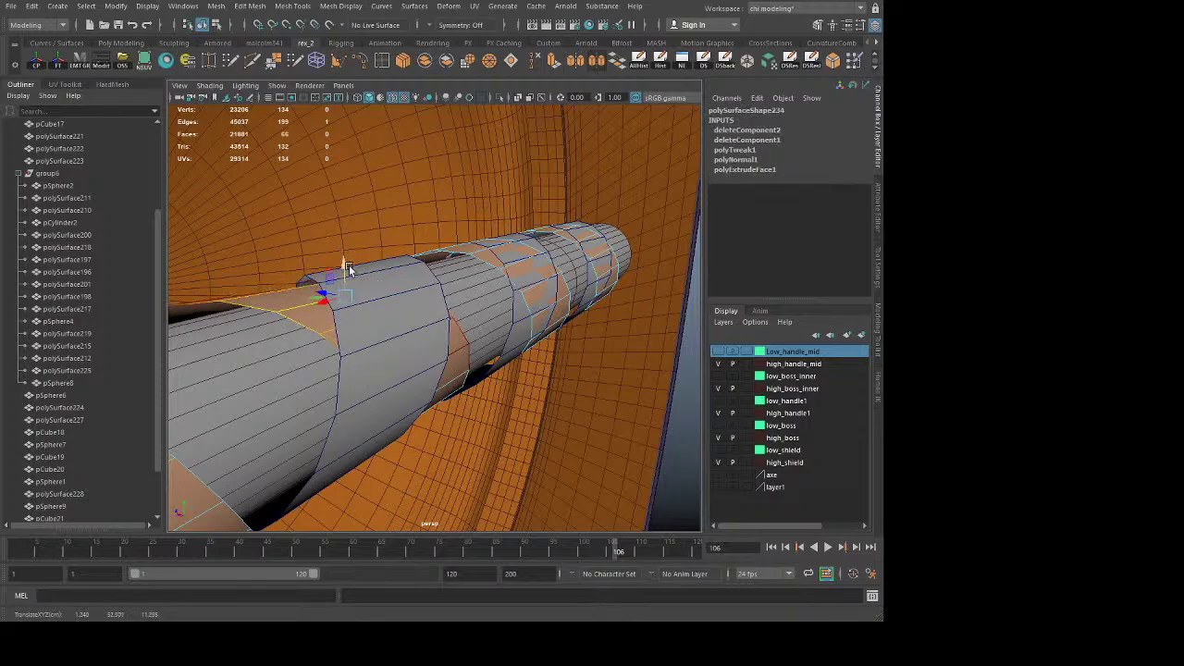
pyautogui.press('e')
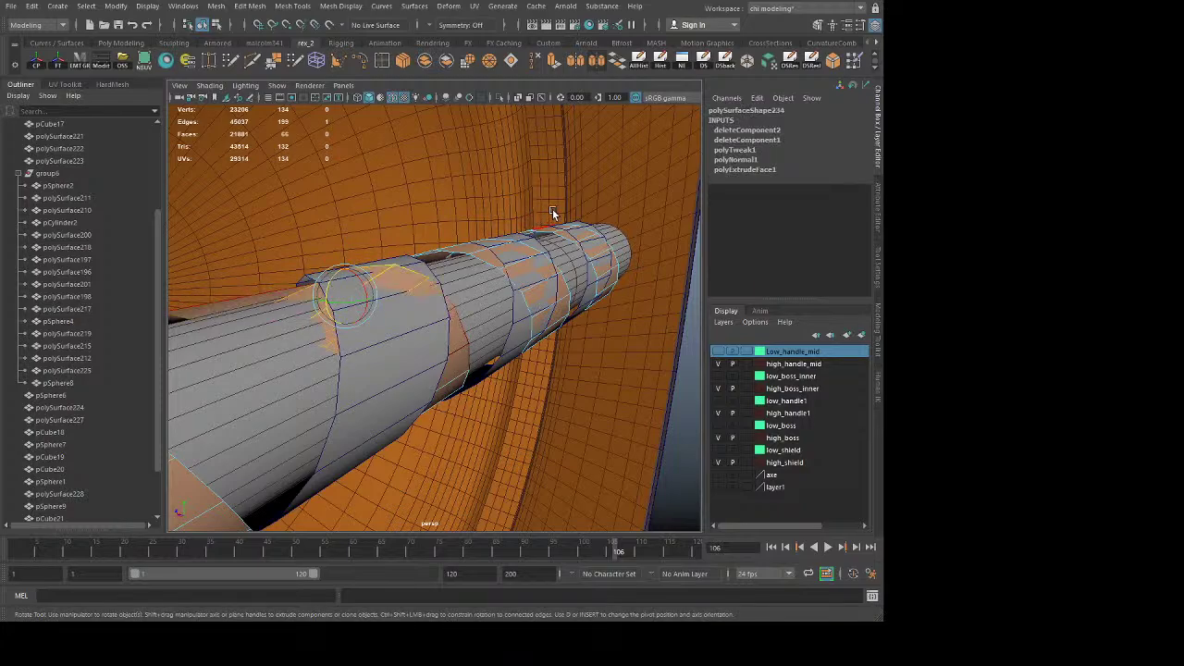
pyautogui.hotkey('ctrl', 'z')
pyautogui.press('q')
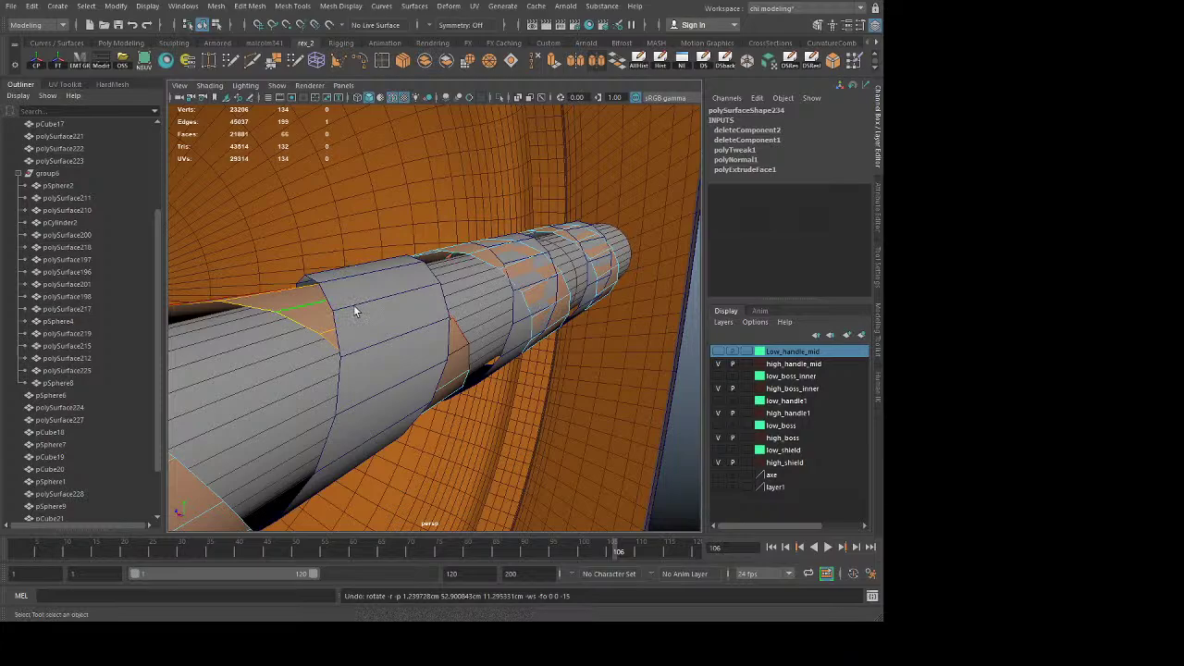
# Step: Nudge the orange border vertex beside the crossing vertically to fit the handle, and return to object selection
pyautogui.press('F9')
pyautogui.click(277, 310)
pyautogui.press('w')
pyautogui.moveTo(277, 281); pyautogui.dragTo(277, 283)
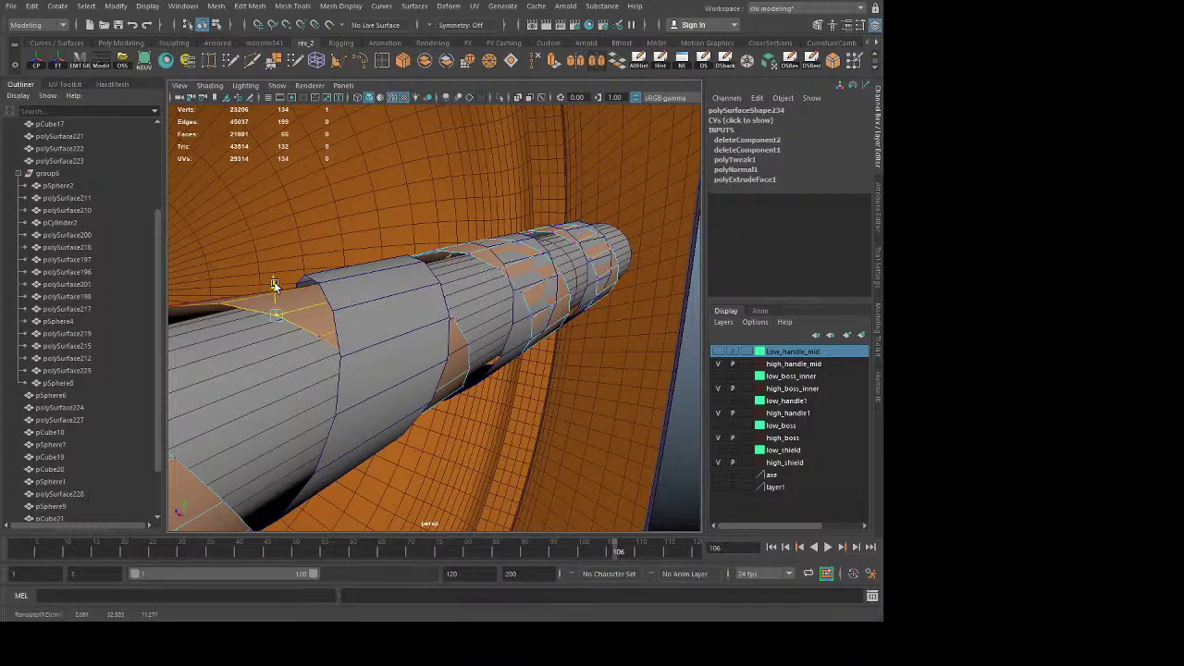
pyautogui.click(602, 418)
pyautogui.moveTo(310, 303); pyautogui.dragTo(476, 205, button='right')
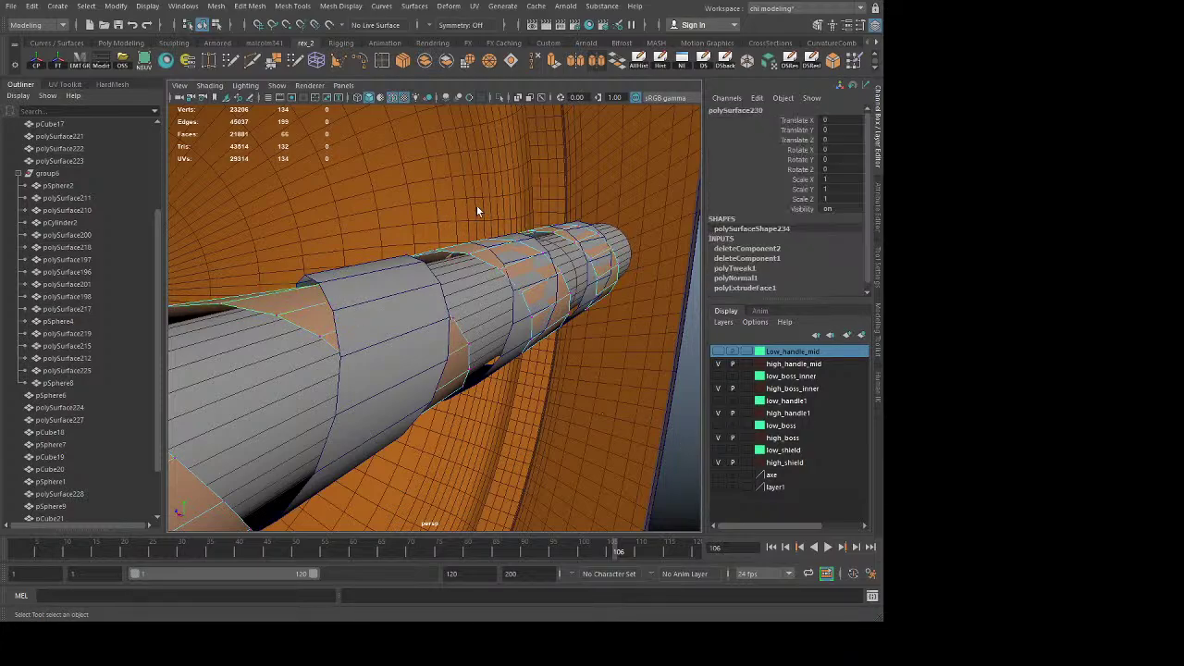
pyautogui.keyDown('alt'); pyautogui.moveTo(479, 208); pyautogui.dragTo(486, 339); pyautogui.keyUp('alt')
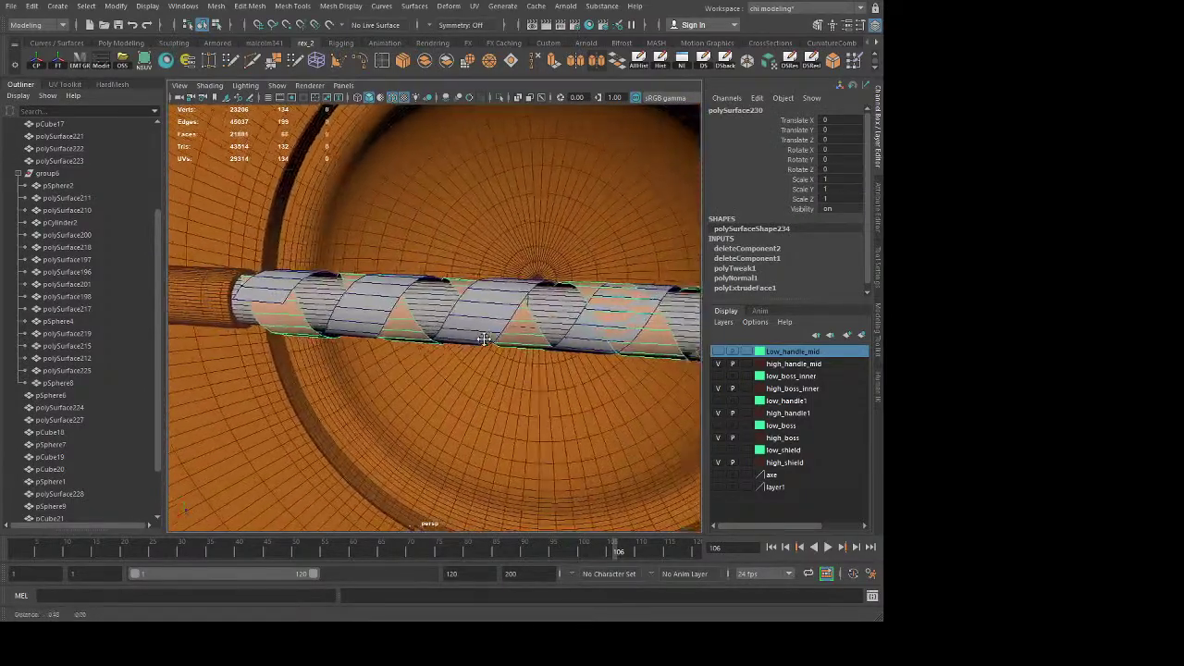
# Step: Select the orange faces overlapping the grey strip at the crossing right of the handle's centre and move them outward over it
pyautogui.keyDown('alt'); pyautogui.moveTo(487, 339); pyautogui.dragTo(339, 362, button='middle'); pyautogui.keyUp('alt')
pyautogui.scroll(4, 339, 362)
pyautogui.keyDown('alt'); pyautogui.moveTo(339, 362); pyautogui.dragTo(360, 333); pyautogui.keyUp('alt')
pyautogui.keyDown('alt'); pyautogui.moveTo(360, 333); pyautogui.dragTo(572, 319, button='middle'); pyautogui.keyUp('alt')
pyautogui.keyDown('alt'); pyautogui.moveTo(572, 319); pyautogui.dragTo(536, 347, button='right'); pyautogui.keyUp('alt')
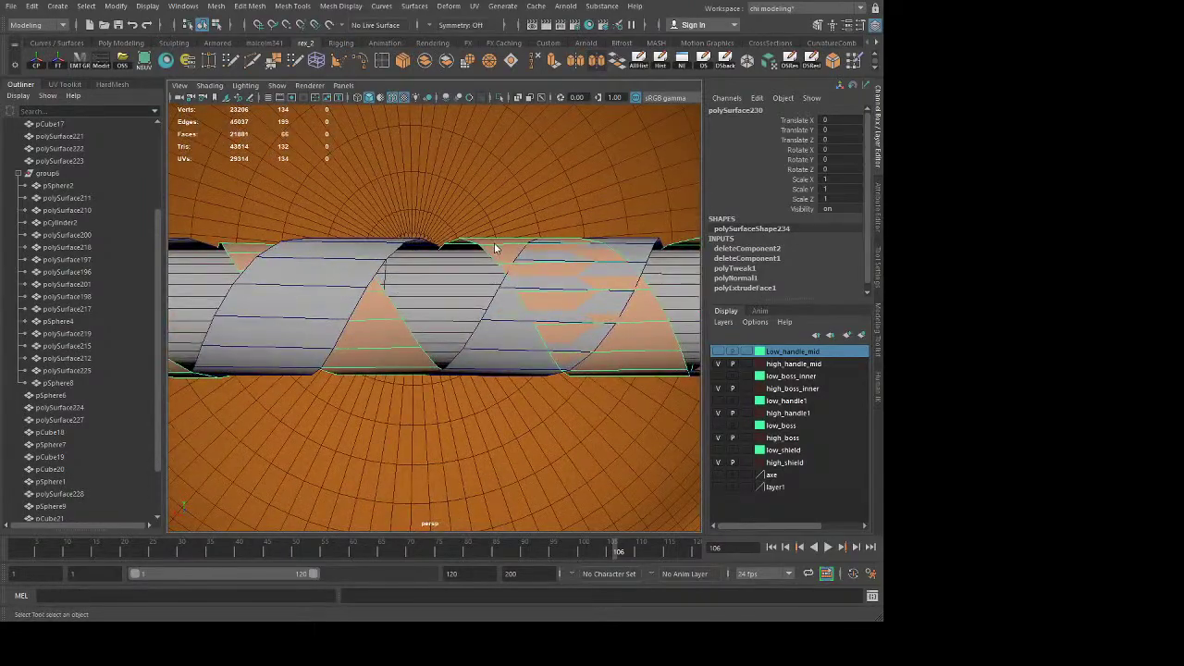
pyautogui.moveTo(494, 243); pyautogui.dragTo(500, 265, button='right')
pyautogui.click(518, 258)
pyautogui.keyDown('shift'); pyautogui.click(558, 278); pyautogui.keyUp('shift')
pyautogui.keyDown('shift'); pyautogui.click(575, 309); pyautogui.keyUp('shift')
pyautogui.keyDown('shift'); pyautogui.click(583, 336); pyautogui.keyUp('shift')
pyautogui.keyDown('alt'); pyautogui.moveTo(582, 336); pyautogui.dragTo(519, 320); pyautogui.keyUp('alt')
pyautogui.press('w')
pyautogui.moveTo(475, 270); pyautogui.dragTo(471, 266)
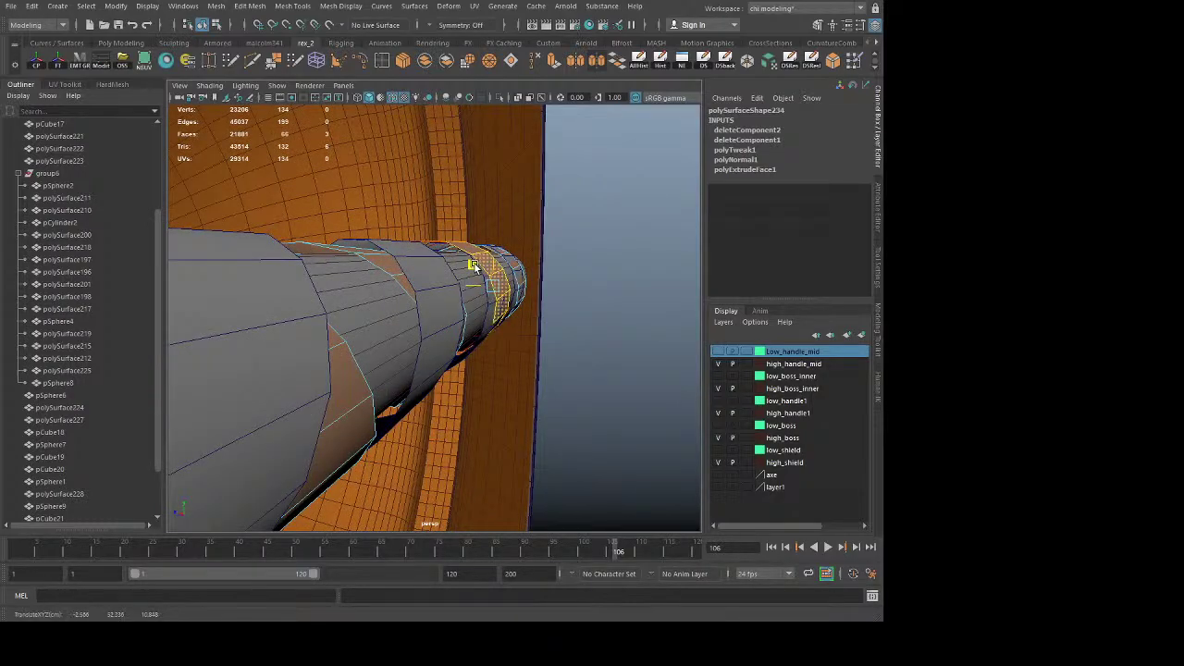
pyautogui.click(466, 262)
pyautogui.moveTo(466, 262); pyautogui.dragTo(537, 218, button='right')
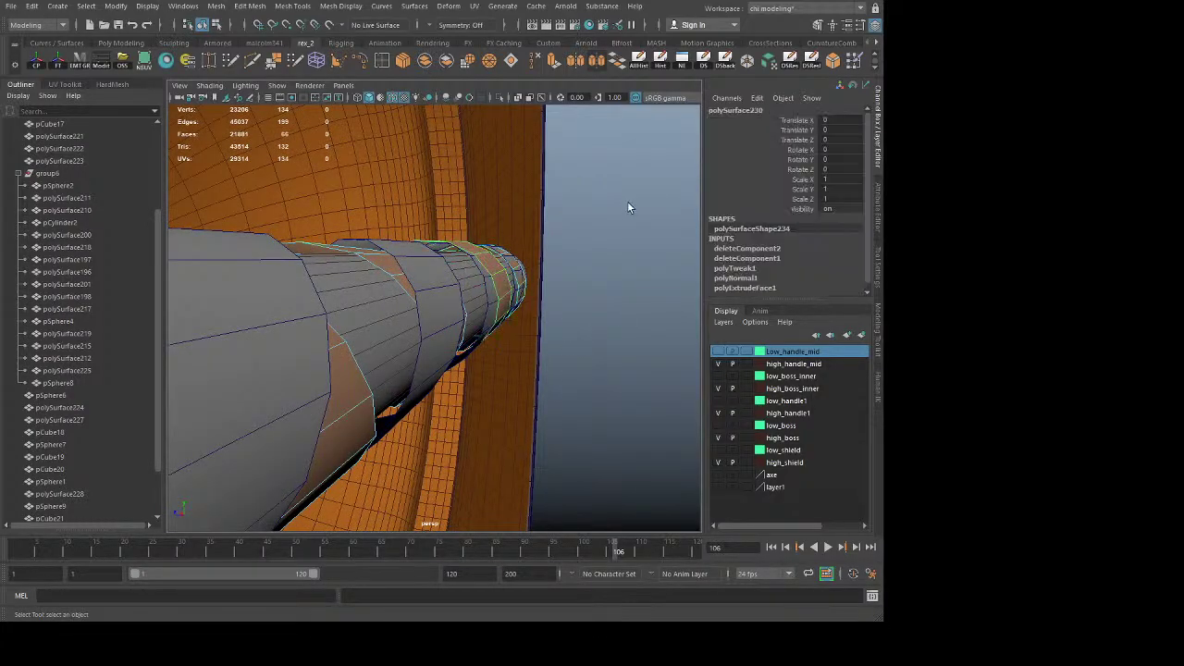
pyautogui.click(627, 201)
pyautogui.click(467, 277)
pyautogui.keyDown('shift'); pyautogui.click(479, 283); pyautogui.keyUp('shift')
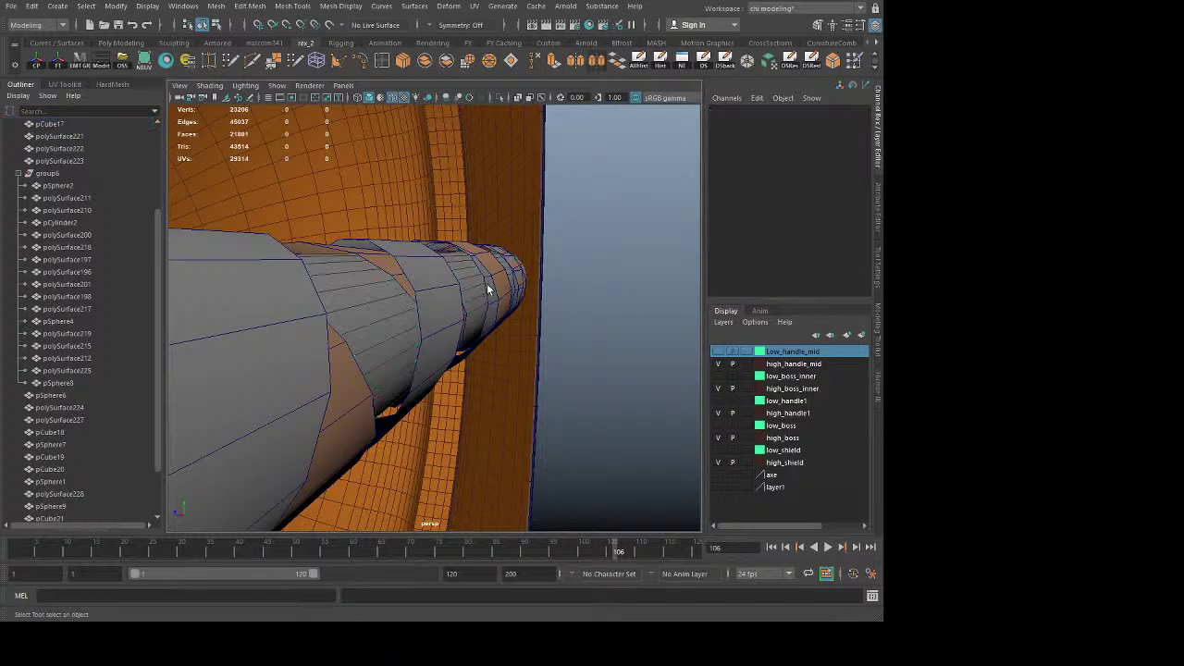
pyautogui.keyDown('shift'); pyautogui.click(491, 286); pyautogui.keyUp('shift')
pyautogui.keyDown('shift'); pyautogui.click(474, 290); pyautogui.keyUp('shift')
pyautogui.keyDown('shift'); pyautogui.click(500, 277); pyautogui.keyUp('shift')
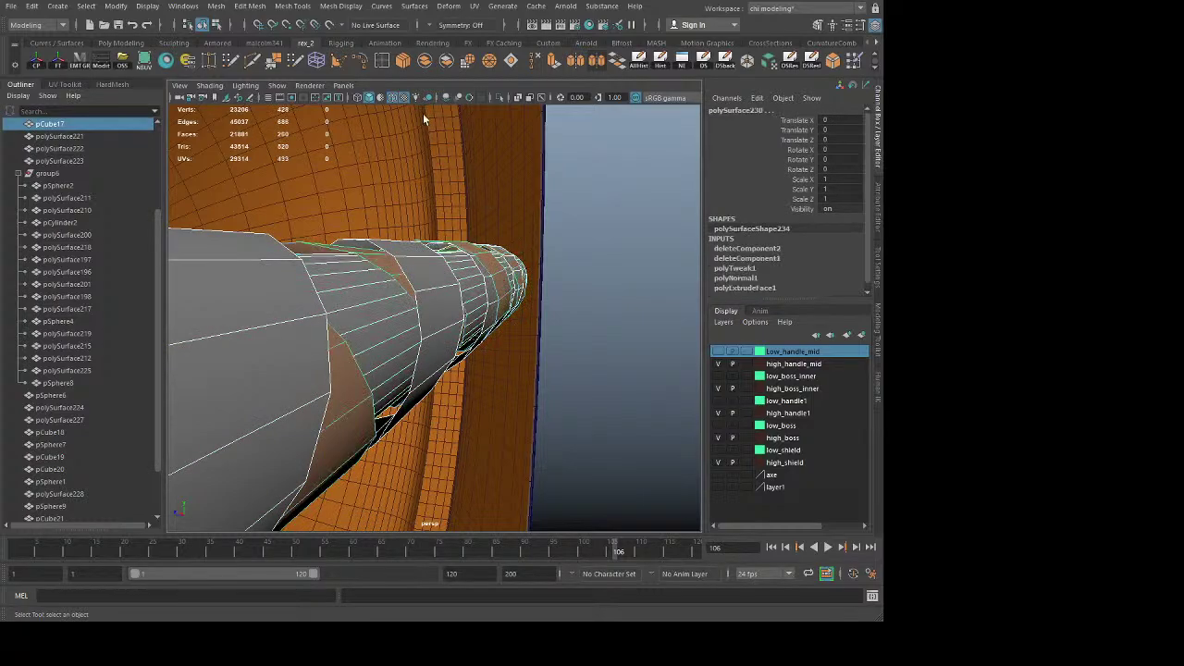
pyautogui.click(620, 270)
pyautogui.keyDown('alt'); pyautogui.moveTo(621, 270); pyautogui.dragTo(620, 356); pyautogui.keyUp('alt')
pyautogui.moveTo(384, 187); pyautogui.dragTo(359, 164)
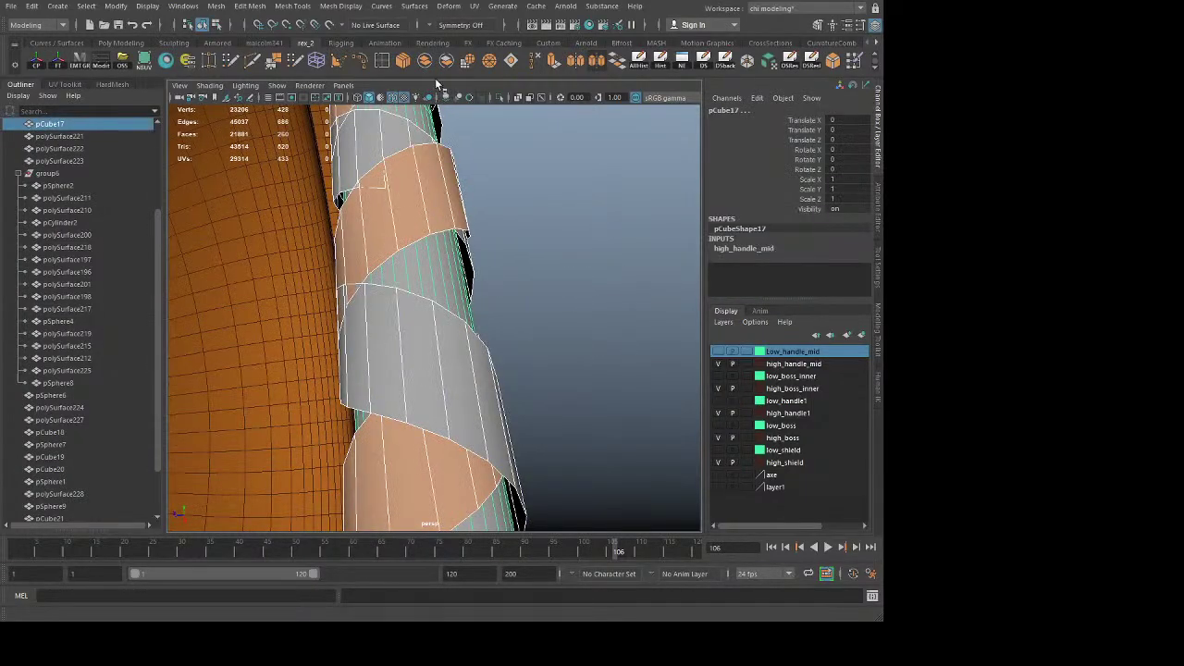
pyautogui.click(500, 99)
pyautogui.hotkey('ctrl', 'z')
# Step: Isolate the handle cylinder and both spiral strips in the viewport, hiding the surrounding shield
pyautogui.click(548, 238)
pyautogui.keyDown('alt'); pyautogui.moveTo(544, 300); pyautogui.dragTo(528, 391); pyautogui.keyUp('alt')
pyautogui.click(472, 279)
pyautogui.keyDown('shift'); pyautogui.click(512, 283); pyautogui.keyUp('shift')
pyautogui.keyDown('shift'); pyautogui.click(544, 264); pyautogui.keyUp('shift')
pyautogui.click(500, 99)
pyautogui.click(556, 365)
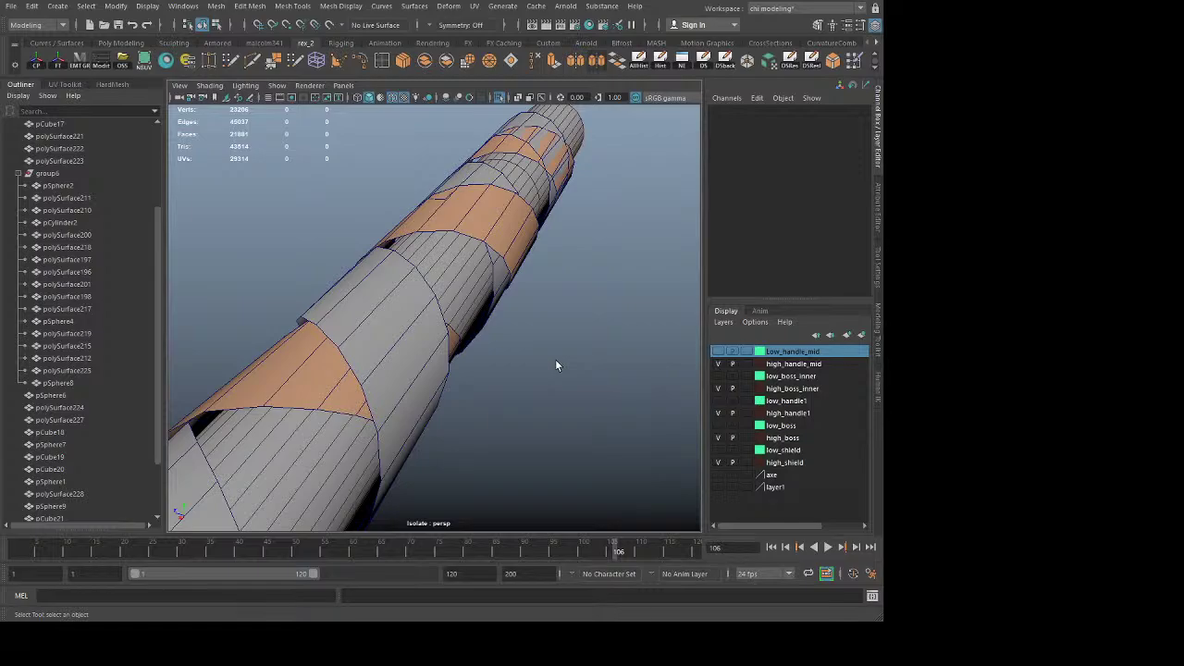
pyautogui.keyDown('alt'); pyautogui.moveTo(561, 310); pyautogui.dragTo(463, 343); pyautogui.keyUp('alt')
pyautogui.click(499, 97)
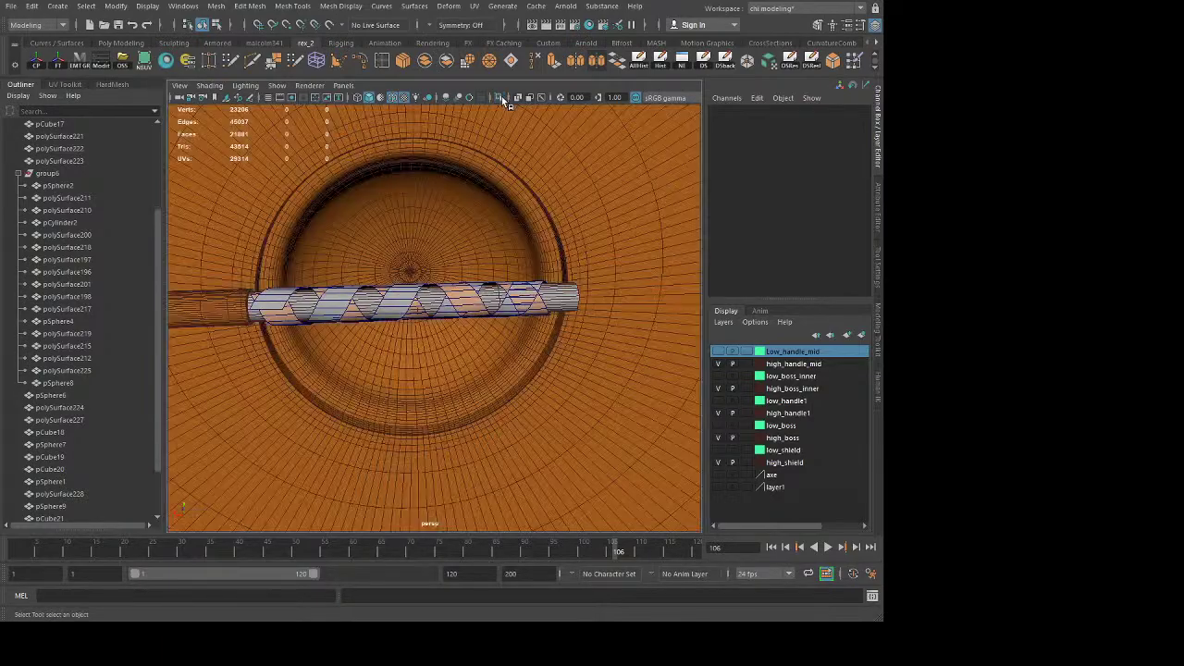
pyautogui.click(502, 97)
# Step: Turn on viewport anti-aliasing for the isolated handle and inspect the strips where they cross
pyautogui.keyDown('alt'); pyautogui.moveTo(478, 390); pyautogui.dragTo(326, 368); pyautogui.keyUp('alt')
pyautogui.keyDown('alt'); pyautogui.moveTo(326, 367); pyautogui.dragTo(441, 375, button='right'); pyautogui.keyUp('alt')
pyautogui.keyDown('alt'); pyautogui.moveTo(442, 376); pyautogui.dragTo(419, 344); pyautogui.keyUp('alt')
pyautogui.keyDown('alt'); pyautogui.moveTo(419, 344); pyautogui.dragTo(461, 363, button='middle'); pyautogui.keyUp('alt')
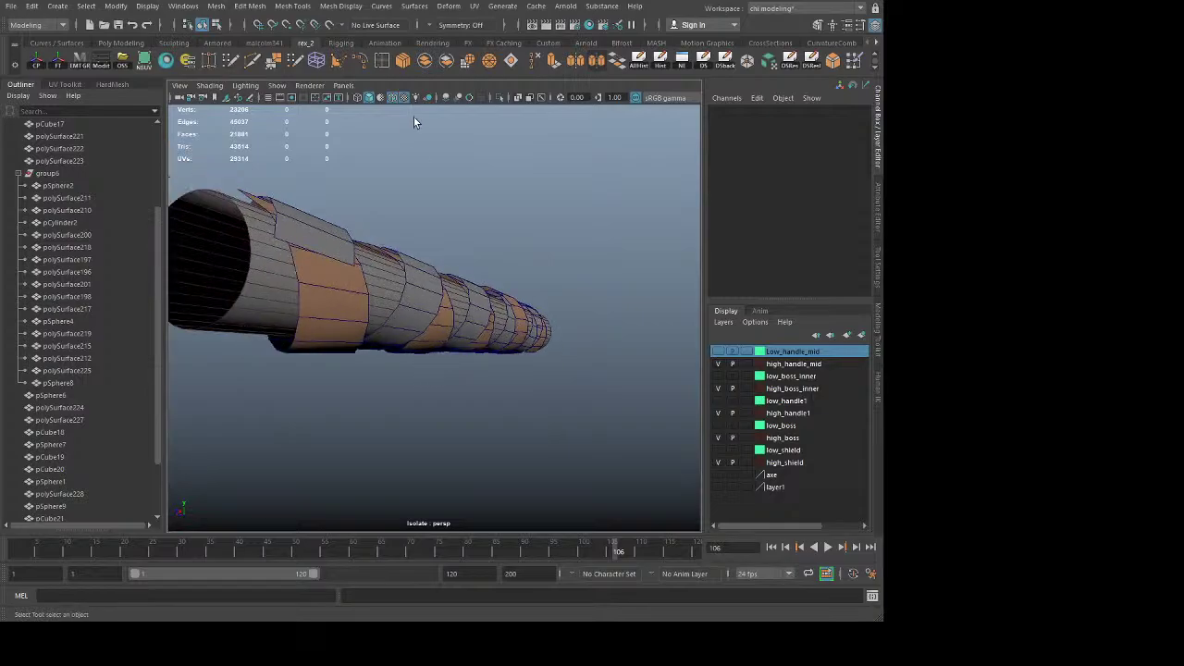
pyautogui.click(446, 97)
pyautogui.keyDown('alt'); pyautogui.moveTo(451, 275); pyautogui.dragTo(479, 294, button='middle'); pyautogui.keyUp('alt')
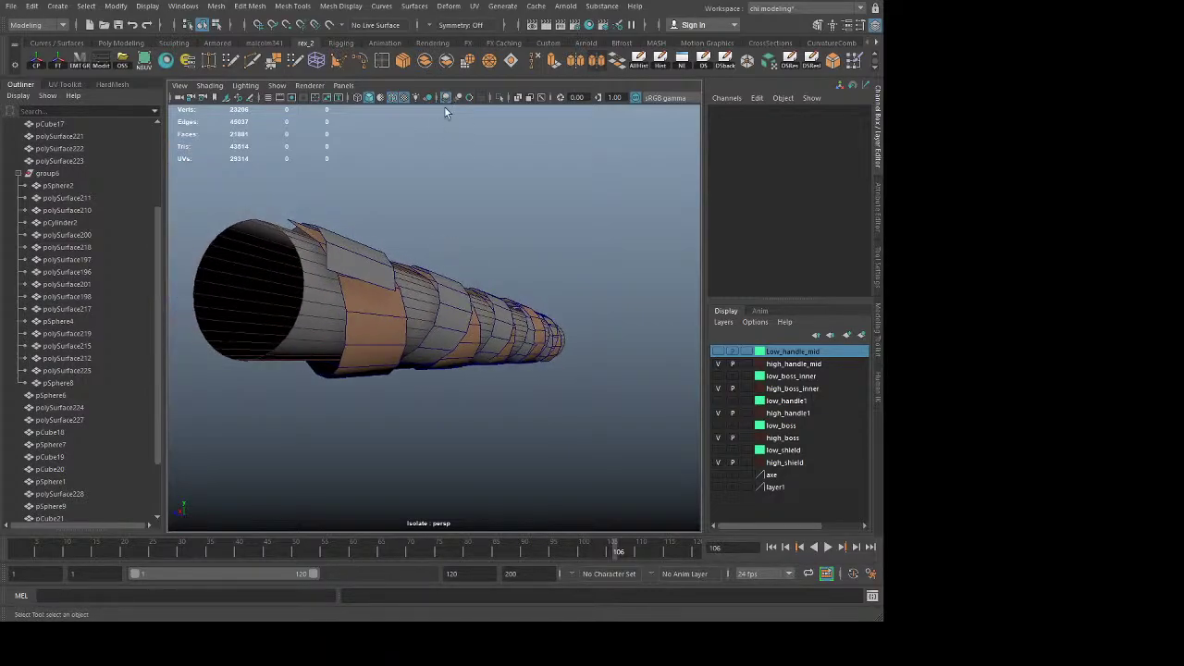
pyautogui.click(467, 97)
pyautogui.keyDown('alt'); pyautogui.moveTo(483, 289); pyautogui.dragTo(414, 340); pyautogui.keyUp('alt')
pyautogui.keyDown('alt'); pyautogui.moveTo(416, 342); pyautogui.dragTo(571, 361, button='right'); pyautogui.keyUp('alt')
pyautogui.keyDown('alt'); pyautogui.moveTo(571, 367); pyautogui.dragTo(402, 349, button='middle'); pyautogui.keyUp('alt')
pyautogui.keyDown('alt'); pyautogui.moveTo(402, 349); pyautogui.dragTo(454, 387, button='right'); pyautogui.keyUp('alt')
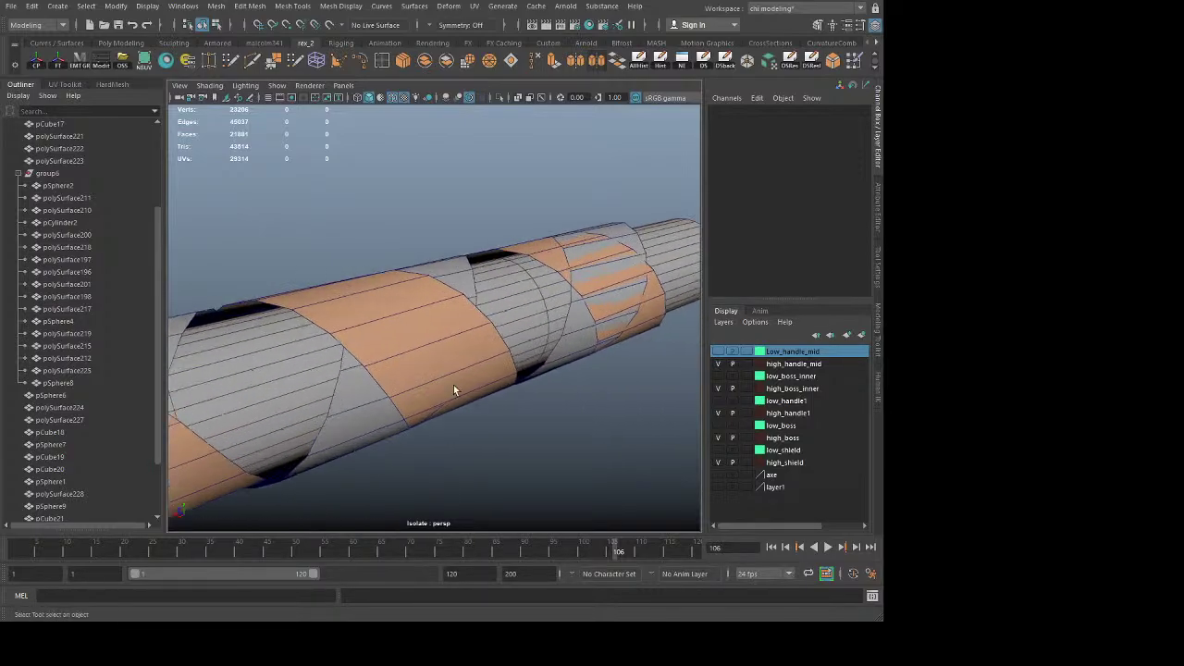
# Step: Adjust the orange strip's border vertex where the grey strip pokes through at the crossing, and return to object selection
pyautogui.keyDown('alt'); pyautogui.moveTo(454, 386); pyautogui.dragTo(477, 371); pyautogui.keyUp('alt')
pyautogui.click(435, 263)
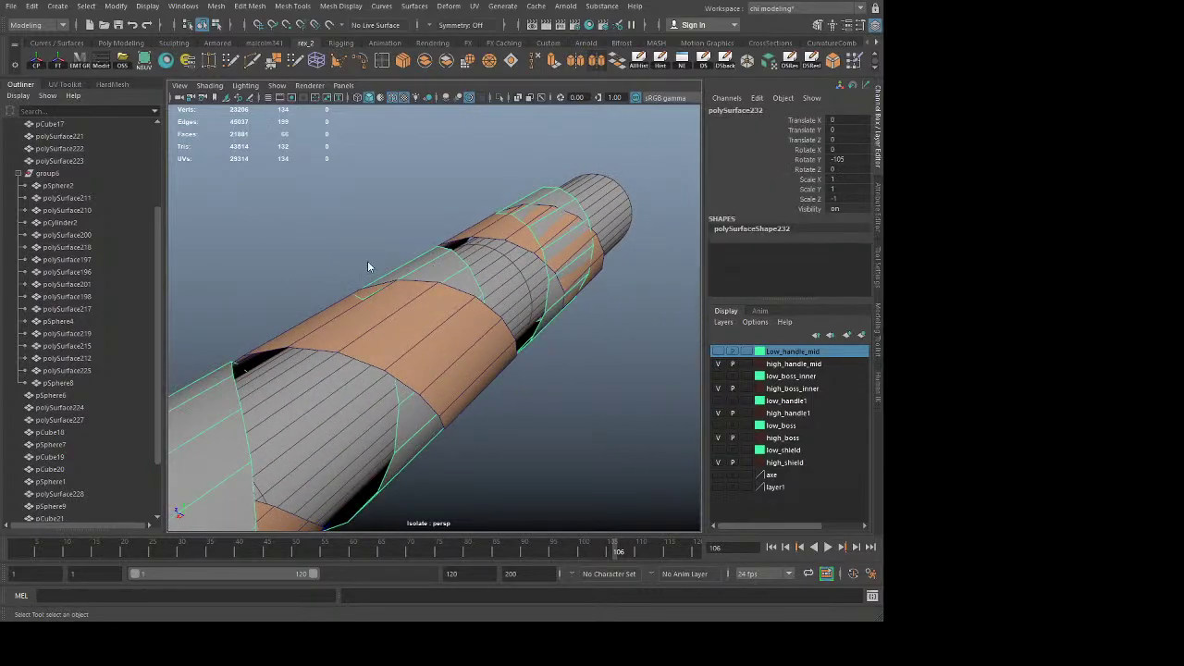
pyautogui.click(426, 320)
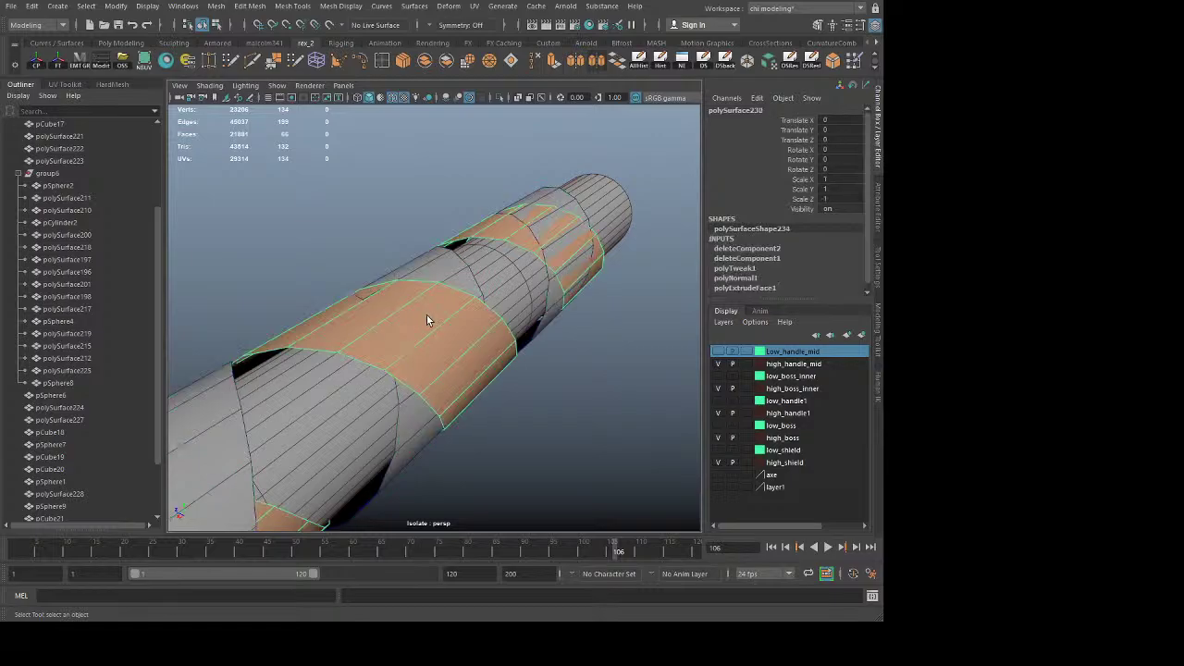
pyautogui.moveTo(388, 294); pyautogui.dragTo(370, 306, button='right')
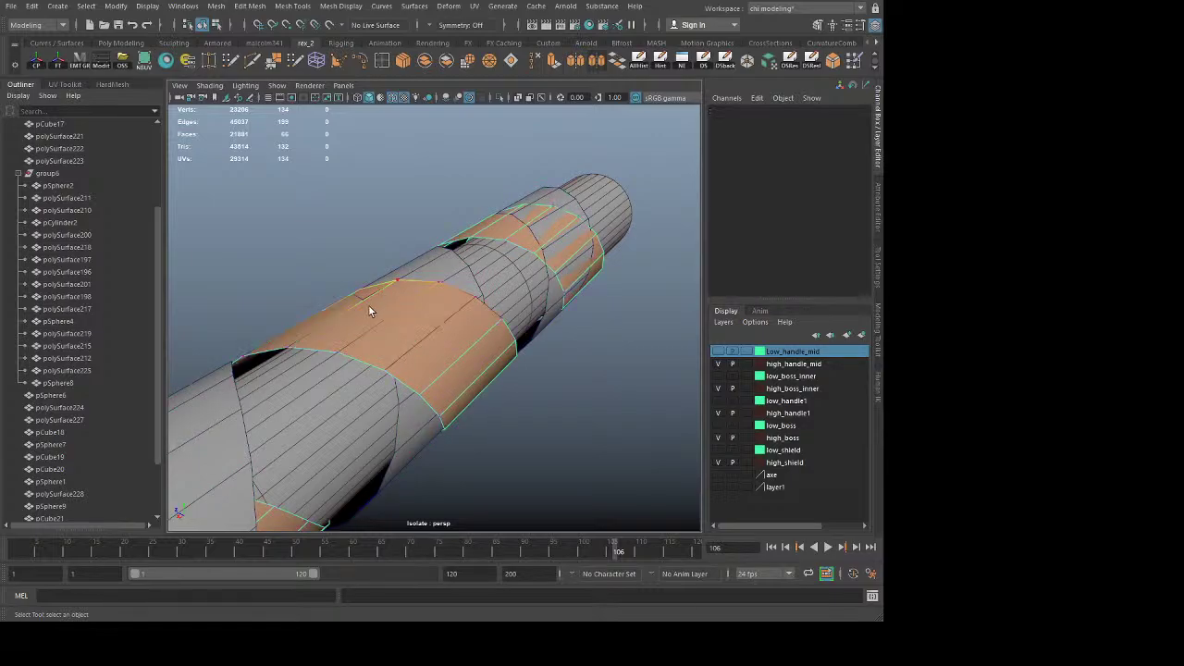
pyautogui.click(370, 306)
pyautogui.keyDown('alt'); pyautogui.moveTo(370, 306); pyautogui.dragTo(459, 357); pyautogui.keyUp('alt')
pyautogui.press('w')
pyautogui.press('w')
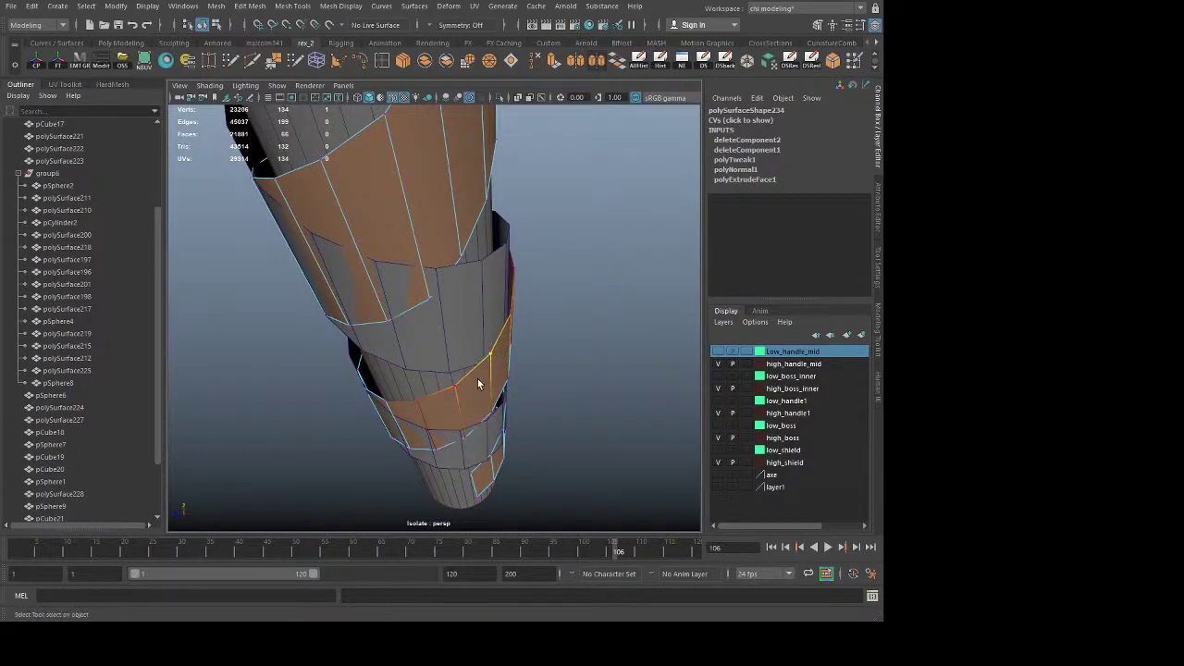
pyautogui.press('w')
pyautogui.click(478, 298)
pyautogui.click(439, 247)
pyautogui.keyDown('alt'); pyautogui.moveTo(555, 346); pyautogui.dragTo(390, 337, button='right'); pyautogui.keyUp('alt')
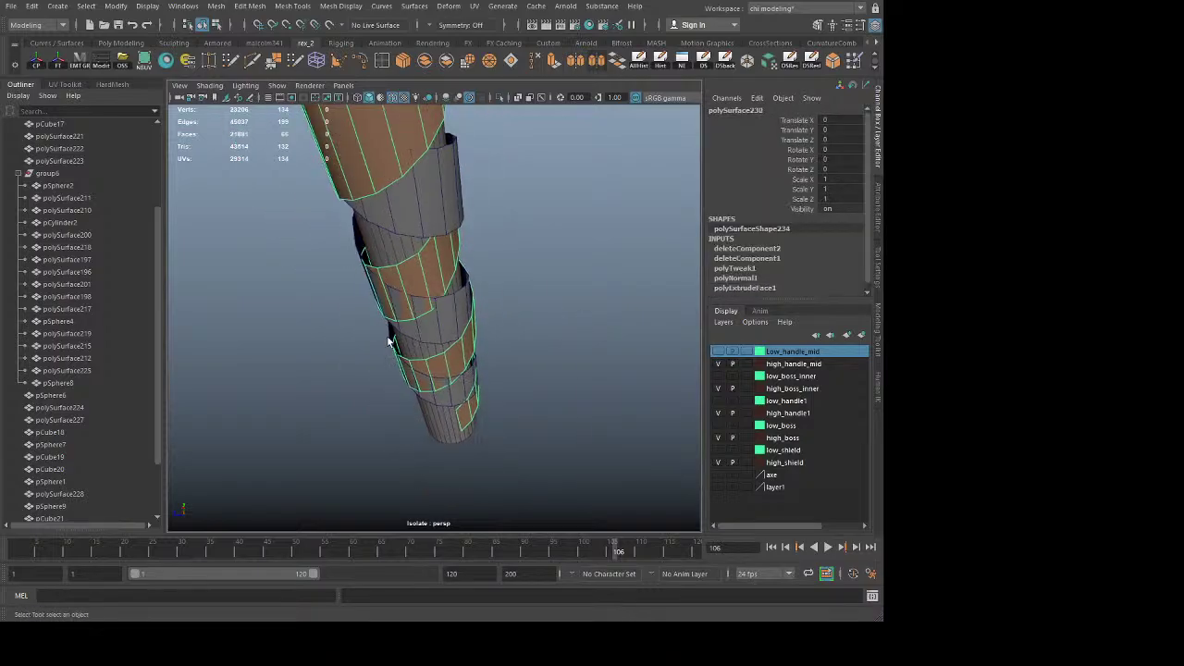
# Step: Examine the handle wrap from several sides for places where the orange and grey strips still intersect
pyautogui.keyDown('alt'); pyautogui.moveTo(389, 331); pyautogui.dragTo(634, 407); pyautogui.keyUp('alt')
pyautogui.keyDown('alt'); pyautogui.moveTo(385, 390); pyautogui.dragTo(463, 351); pyautogui.keyUp('alt')
pyautogui.press('f')
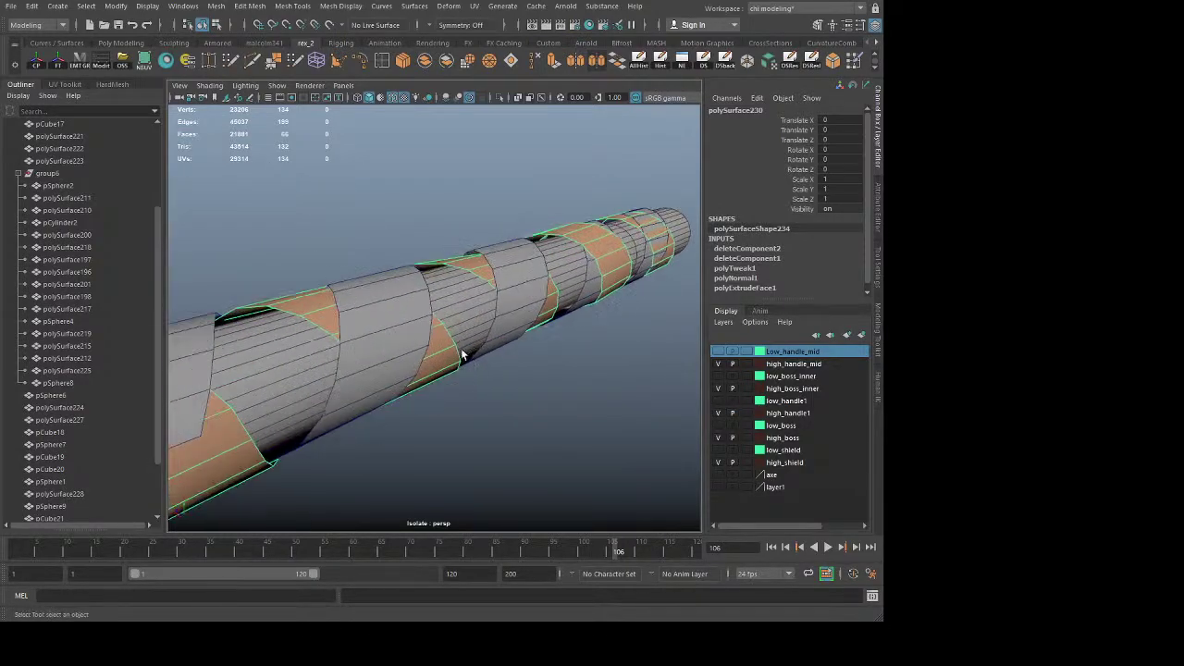
pyautogui.keyDown('alt'); pyautogui.moveTo(460, 348); pyautogui.dragTo(270, 356, button='right'); pyautogui.keyUp('alt')
pyautogui.keyDown('alt'); pyautogui.moveTo(271, 356); pyautogui.dragTo(292, 348); pyautogui.keyUp('alt')
pyautogui.keyDown('alt'); pyautogui.moveTo(292, 350); pyautogui.dragTo(392, 399, button='right'); pyautogui.keyUp('alt')
pyautogui.click(468, 380)
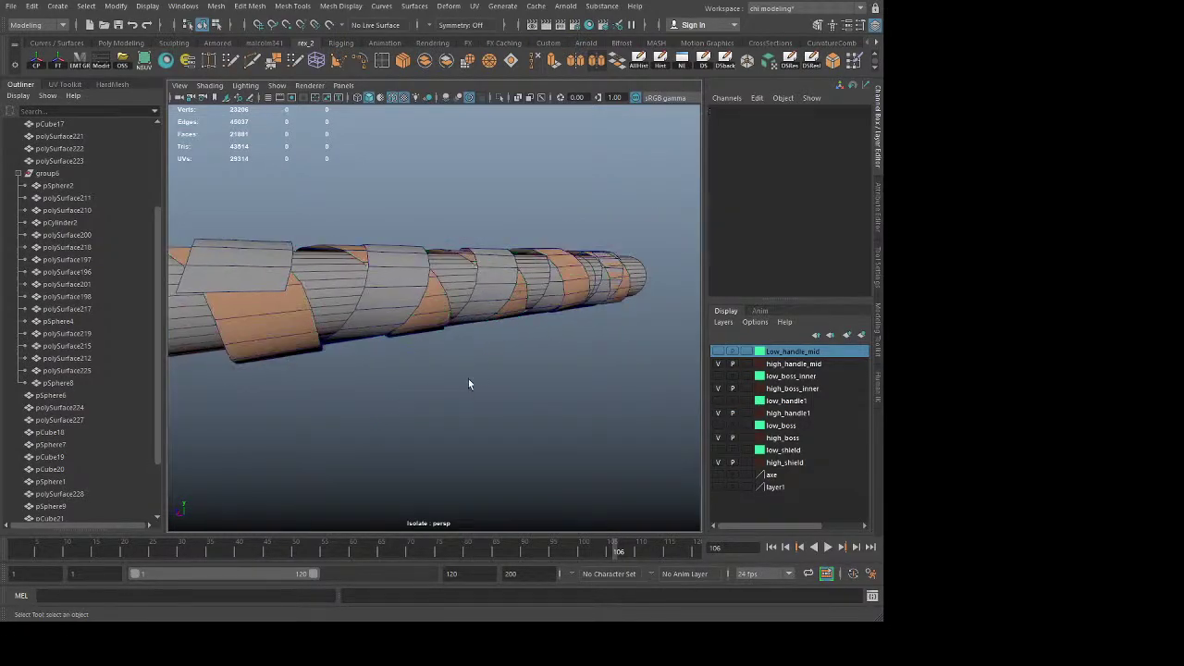
pyautogui.keyDown('alt'); pyautogui.moveTo(468, 380); pyautogui.dragTo(415, 383); pyautogui.keyUp('alt')
pyautogui.scroll(-4, 394, 369)
# Step: Select the overlapping orange faces at the crossing nearest the handle's end and move them outward over the grey strip
pyautogui.click(383, 299)
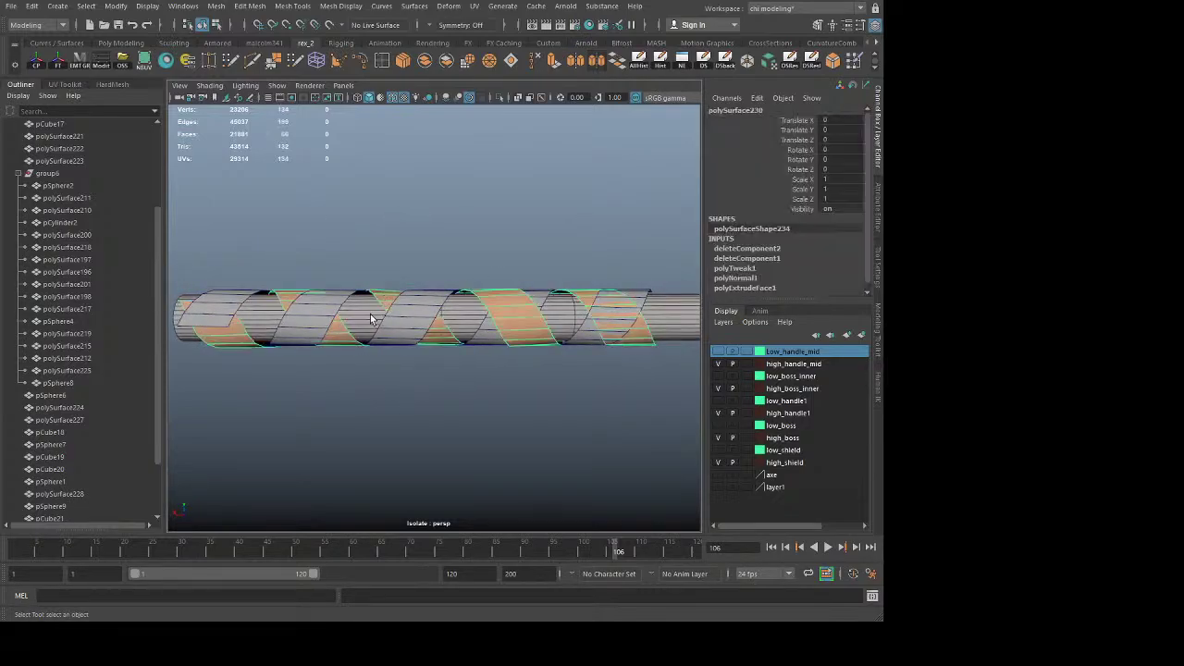
pyautogui.keyDown('alt'); pyautogui.moveTo(373, 309); pyautogui.dragTo(439, 338, button='right'); pyautogui.keyUp('alt')
pyautogui.keyDown('alt'); pyautogui.moveTo(438, 332); pyautogui.dragTo(439, 370); pyautogui.keyUp('alt')
pyautogui.moveTo(441, 320); pyautogui.dragTo(440, 331, button='right')
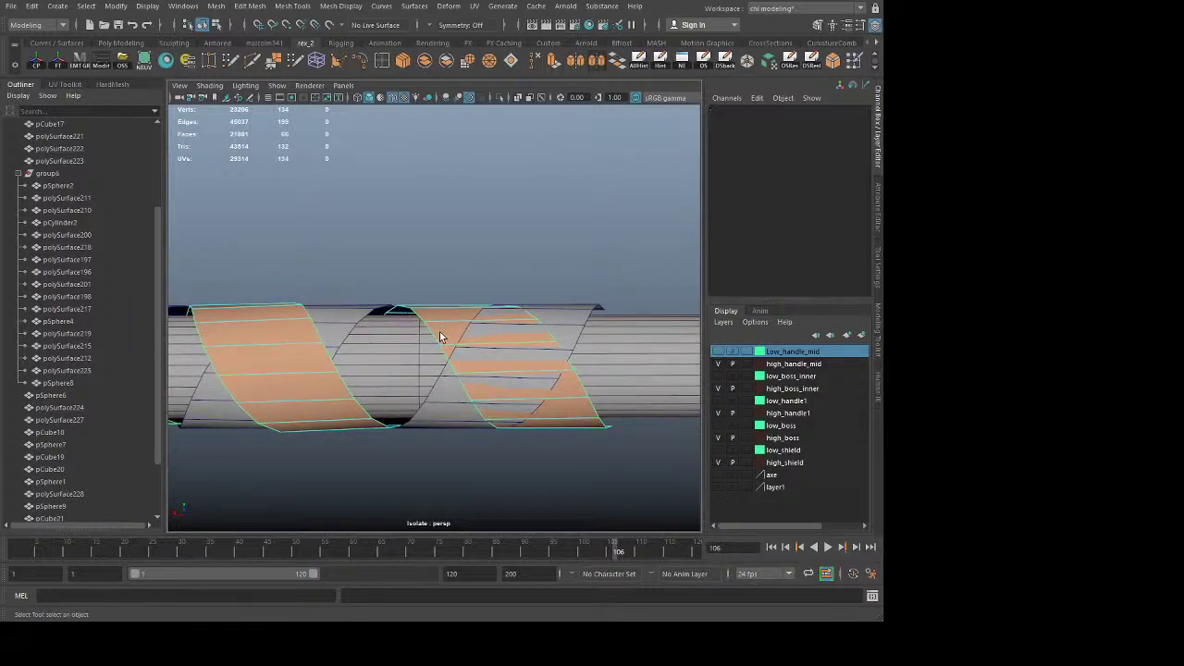
pyautogui.keyDown('alt'); pyautogui.moveTo(439, 331); pyautogui.dragTo(507, 360); pyautogui.keyUp('alt')
pyautogui.keyDown('alt'); pyautogui.moveTo(508, 360); pyautogui.dragTo(372, 357, button='middle'); pyautogui.keyUp('alt')
pyautogui.keyDown('alt'); pyautogui.moveTo(372, 357); pyautogui.dragTo(491, 351, button='right'); pyautogui.keyUp('alt')
pyautogui.click(492, 351)
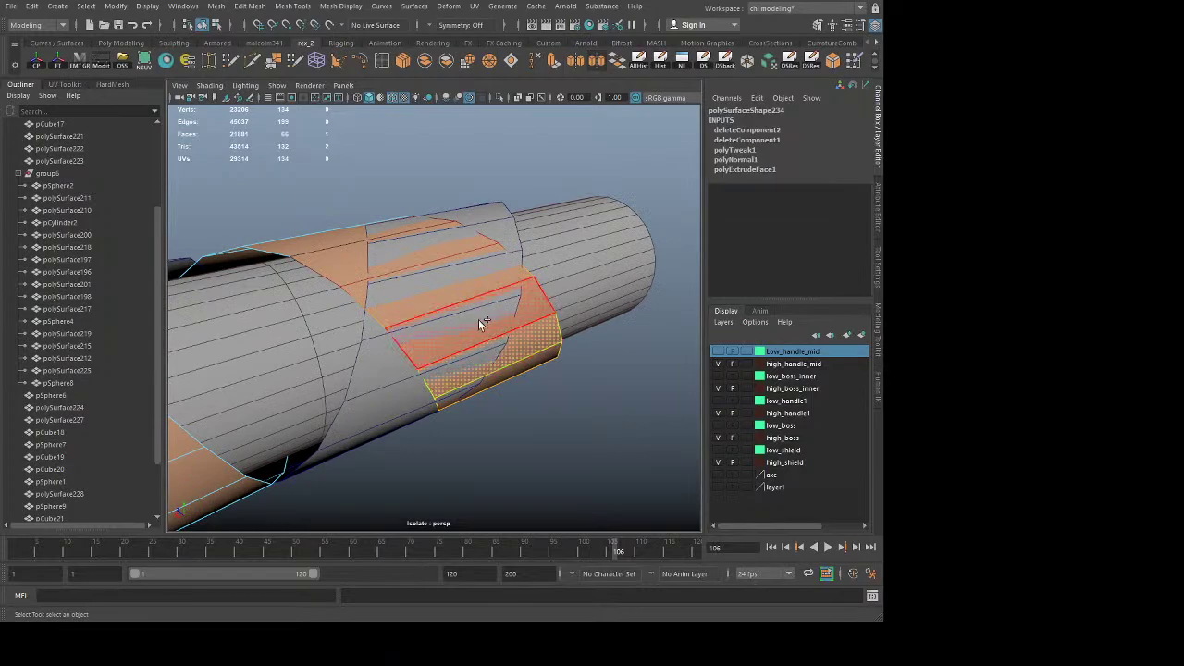
pyautogui.keyDown('shift'); pyautogui.click(478, 319); pyautogui.keyUp('shift')
pyautogui.keyDown('shift'); pyautogui.click(444, 276); pyautogui.keyUp('shift')
pyautogui.keyDown('shift'); pyautogui.click(432, 252); pyautogui.keyUp('shift')
pyautogui.keyDown('alt'); pyautogui.moveTo(413, 365); pyautogui.dragTo(444, 391); pyautogui.keyUp('alt')
pyautogui.press('w')
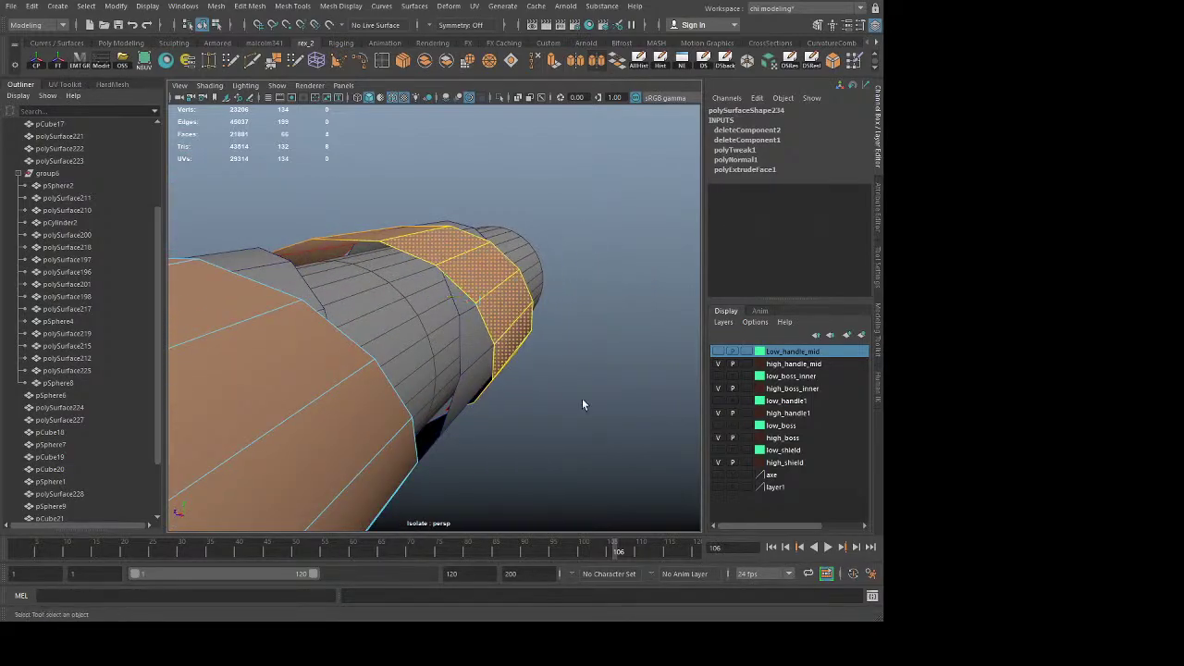
pyautogui.click(583, 402)
# Step: Pull the orange border vertex at the end crossing outward to cover the grey strip, and return to object selection
pyautogui.keyDown('alt'); pyautogui.moveTo(583, 403); pyautogui.dragTo(504, 375); pyautogui.keyUp('alt')
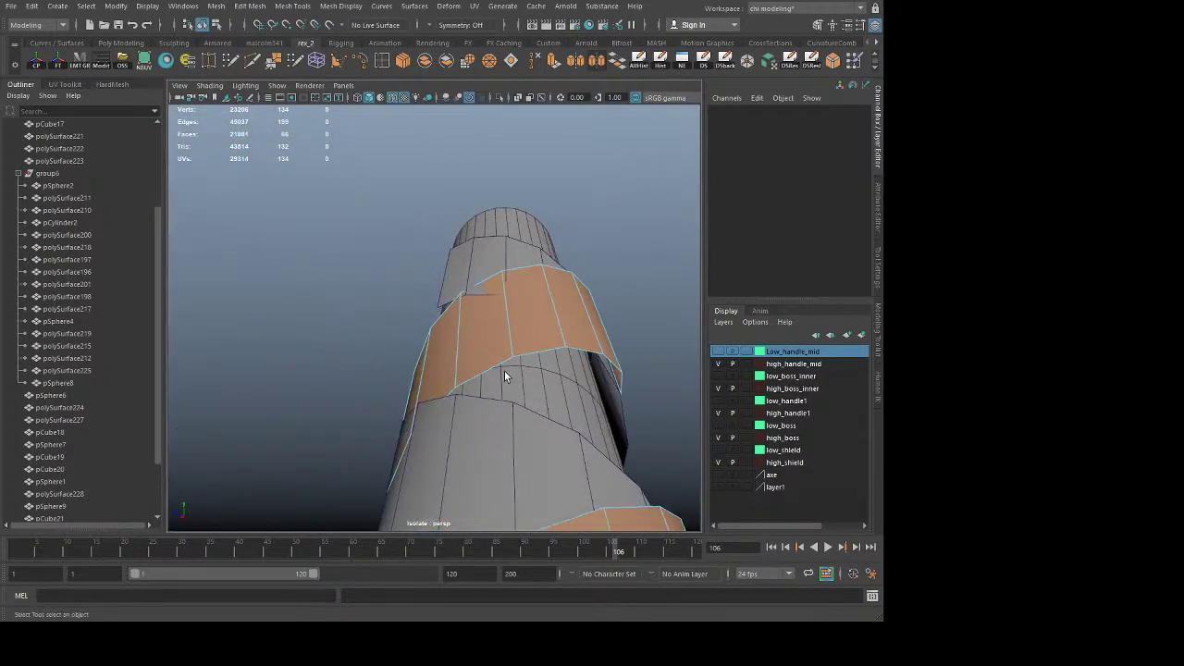
pyautogui.click(462, 293)
pyautogui.moveTo(461, 296)
pyautogui.keyDown('alt'); pyautogui.mouseDown()
pyautogui.moveTo(446, 319)
pyautogui.moveTo(451, 301)
pyautogui.mouseUp(); pyautogui.keyUp('alt')
pyautogui.press('w')
pyautogui.moveTo(433, 252); pyautogui.dragTo(428, 245)
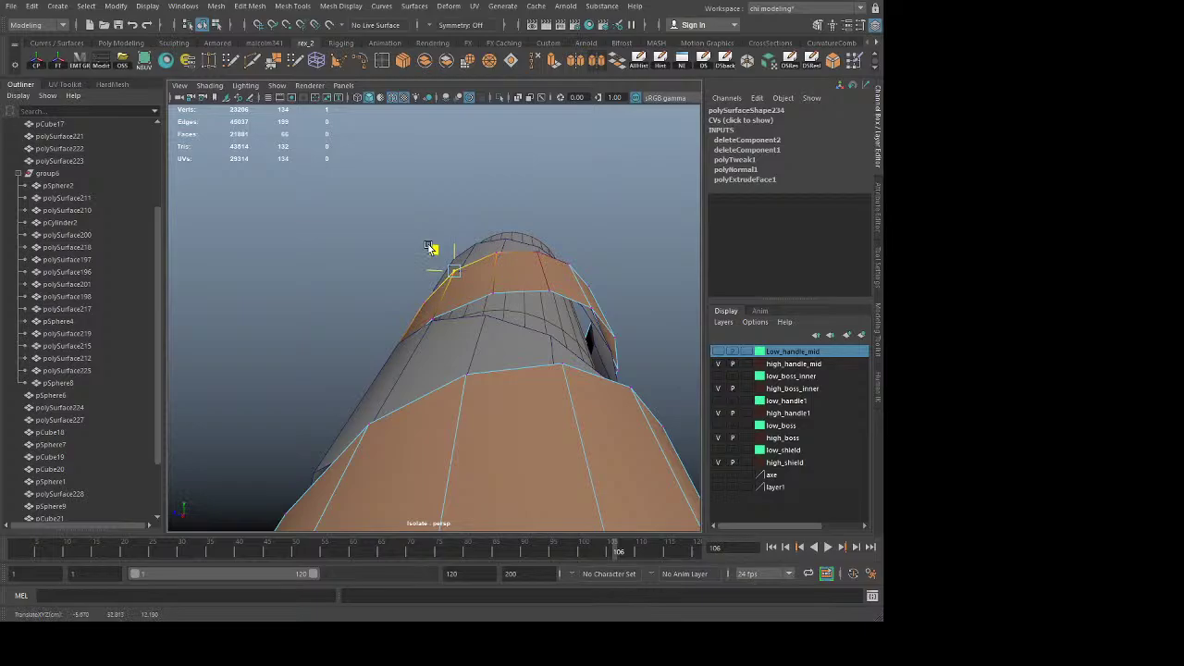
pyautogui.click(376, 240)
pyautogui.keyDown('alt'); pyautogui.moveTo(368, 324); pyautogui.dragTo(438, 330); pyautogui.keyUp('alt')
pyautogui.moveTo(438, 330); pyautogui.dragTo(623, 141, button='right')
pyautogui.scroll(-4, 462, 327)
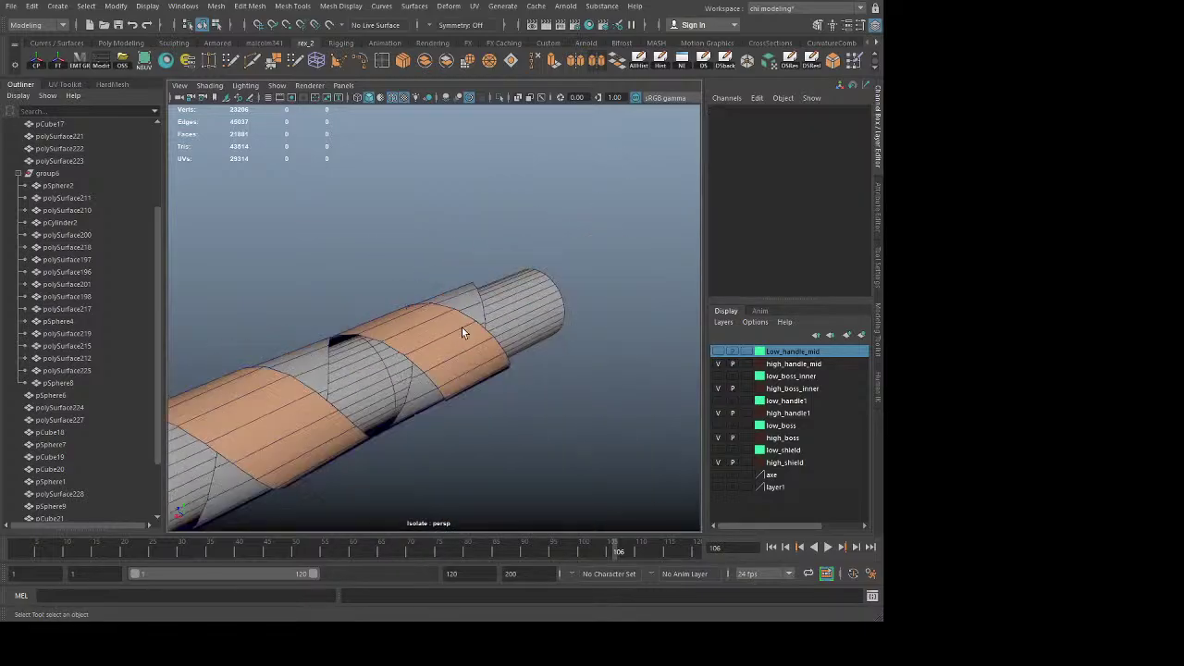
# Step: Try to lower the grey strip's vertices beside the orange band at the end crossing
pyautogui.click(460, 290)
pyautogui.keyDown('alt'); pyautogui.moveTo(460, 291); pyautogui.dragTo(472, 302); pyautogui.keyUp('alt')
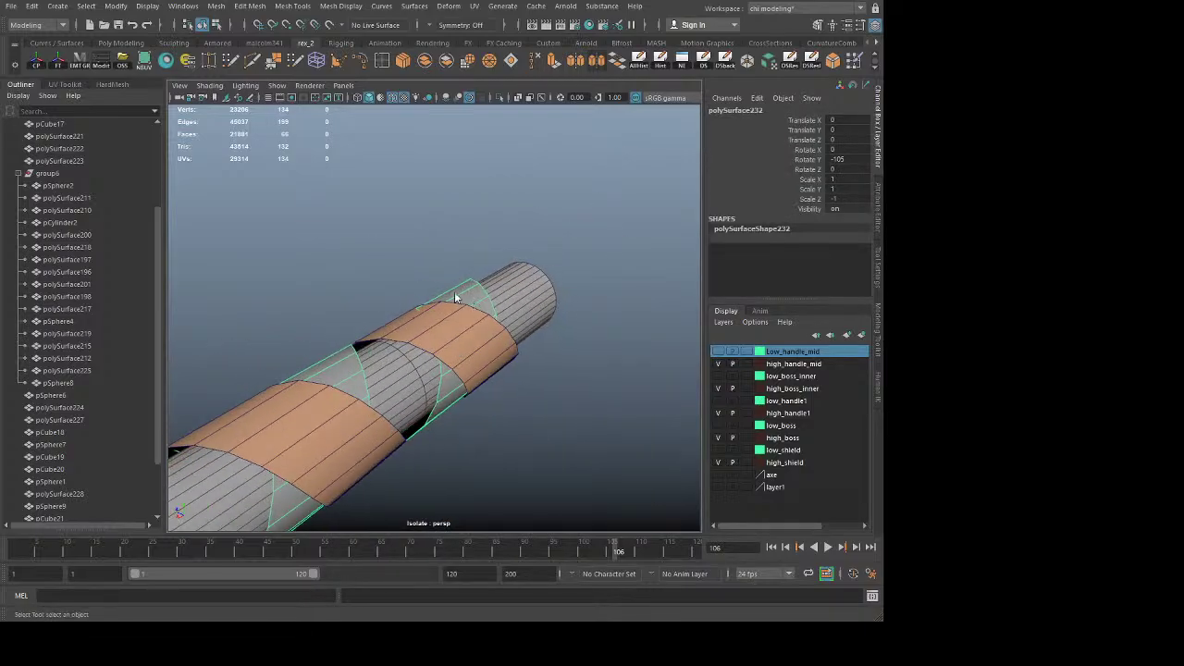
pyautogui.click(289, 355)
pyautogui.keyDown('alt'); pyautogui.moveTo(289, 355); pyautogui.dragTo(499, 417); pyautogui.keyUp('alt')
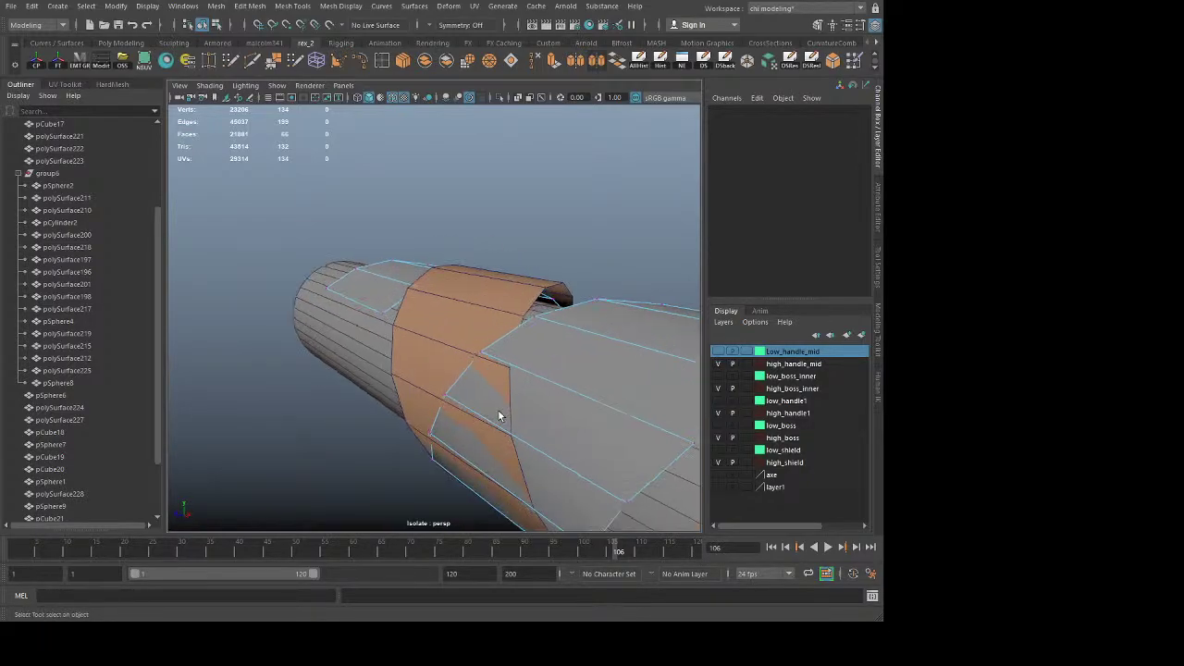
pyautogui.click(419, 290)
pyautogui.press('w')
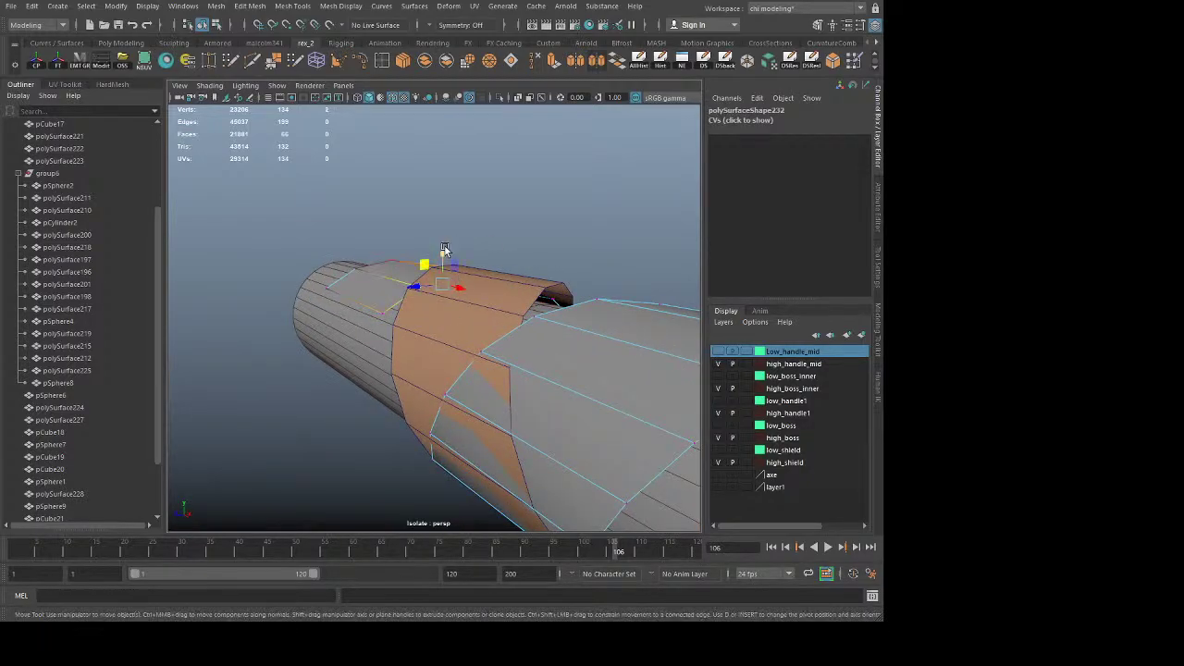
pyautogui.moveTo(444, 253); pyautogui.dragTo(473, 323)
pyautogui.click(465, 225)
pyautogui.hotkey('ctrl', 'z')
pyautogui.hotkey('ctrl', 'z')
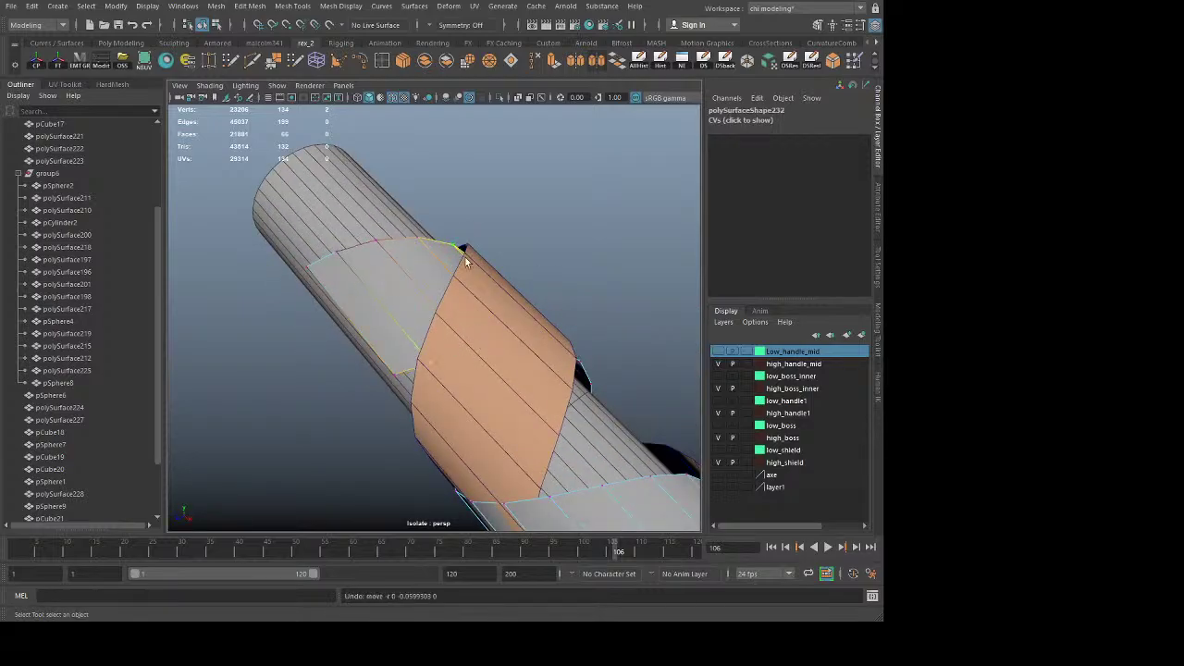
pyautogui.keyDown('alt'); pyautogui.moveTo(404, 380); pyautogui.dragTo(545, 330); pyautogui.keyUp('alt')
pyautogui.press('w')
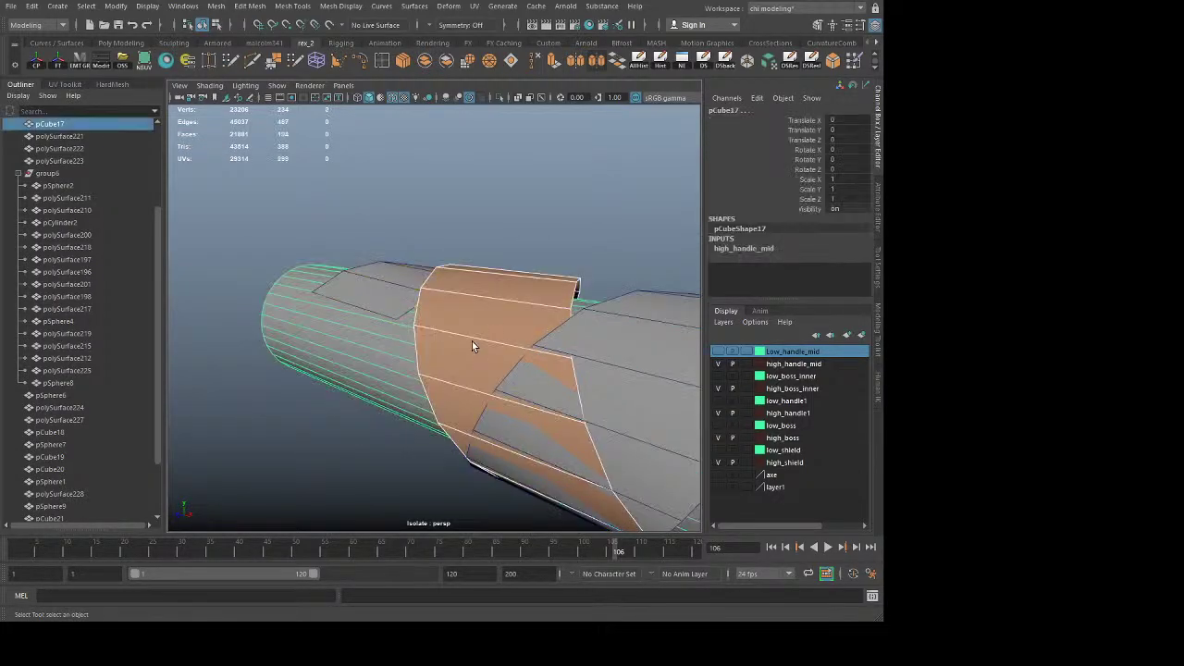
pyautogui.hotkey('ctrl', 'z')
pyautogui.keyDown('alt'); pyautogui.moveTo(361, 401); pyautogui.dragTo(502, 394); pyautogui.keyUp('alt')
pyautogui.keyDown('alt'); pyautogui.moveTo(502, 394); pyautogui.dragTo(373, 361, button='middle'); pyautogui.keyUp('alt')
pyautogui.click(324, 444)
pyautogui.keyDown('alt'); pyautogui.moveTo(509, 422); pyautogui.dragTo(447, 433, button='middle'); pyautogui.keyUp('alt')
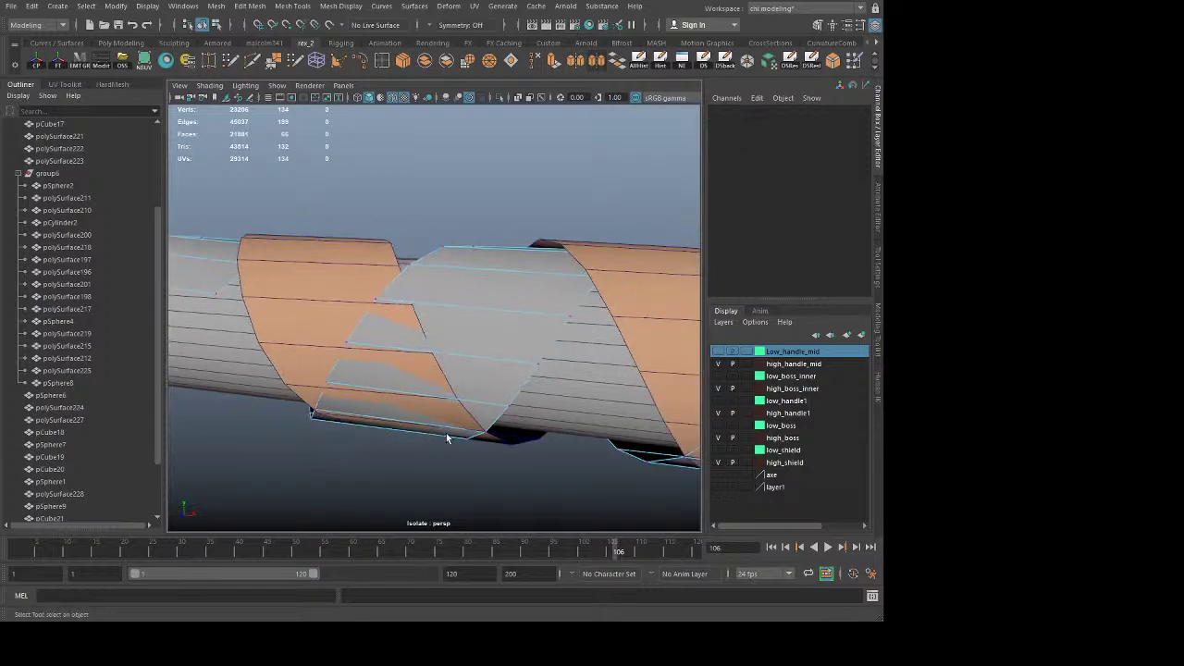
pyautogui.keyDown('alt'); pyautogui.moveTo(447, 438); pyautogui.dragTo(431, 298); pyautogui.keyUp('alt')
pyautogui.click(396, 359)
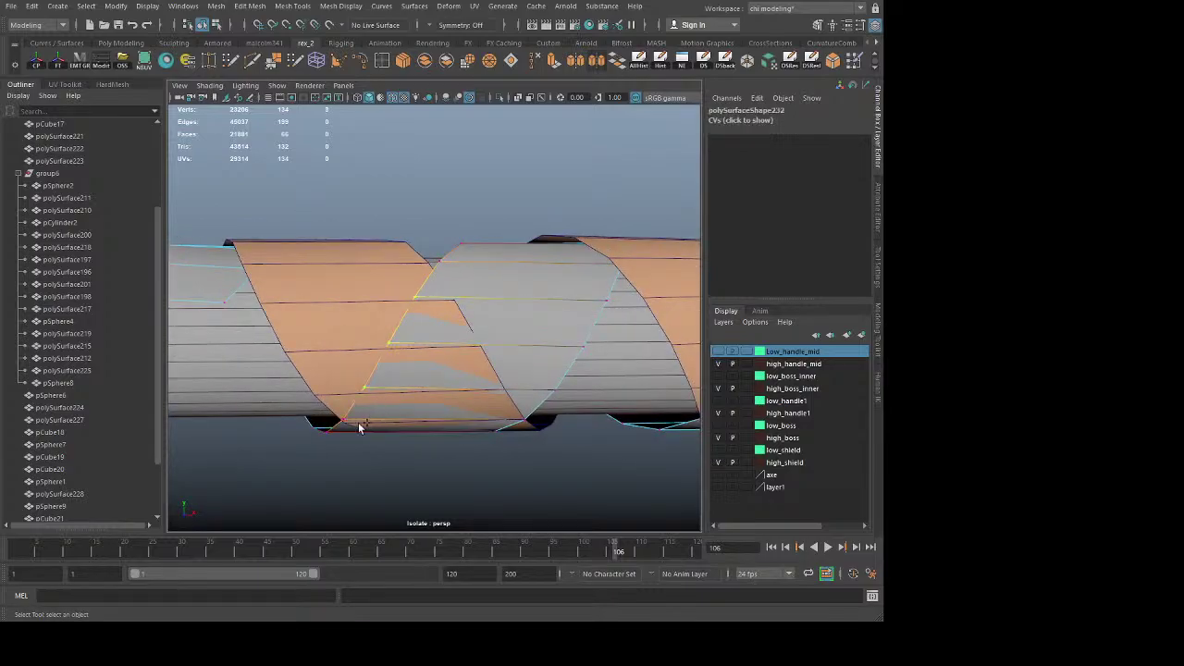
pyautogui.keyDown('alt'); pyautogui.moveTo(361, 426); pyautogui.dragTo(482, 428); pyautogui.keyUp('alt')
pyautogui.click(565, 275)
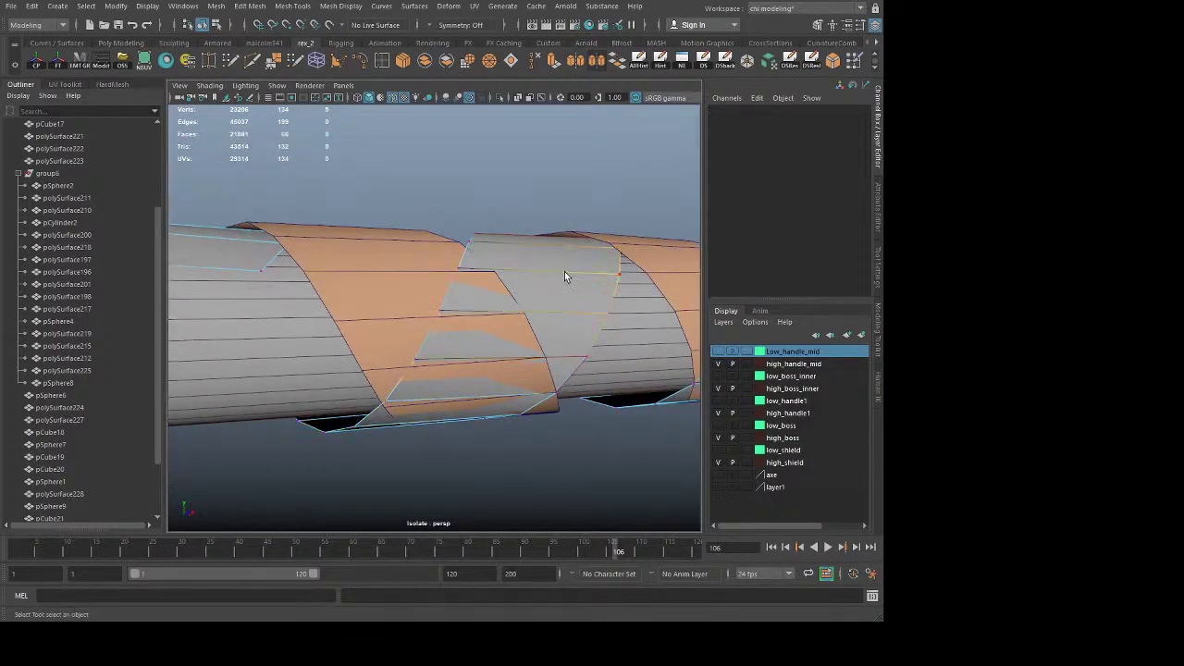
# Step: Select the grey faces overlapping the orange strip at the neighbouring crossing, reposition them to clear the overlap, and save the scene
pyautogui.moveTo(566, 288); pyautogui.dragTo(551, 316, button='right')
pyautogui.click(549, 320)
pyautogui.keyDown('shift'); pyautogui.click(548, 301); pyautogui.keyUp('shift')
pyautogui.keyDown('shift'); pyautogui.click(520, 377); pyautogui.keyUp('shift')
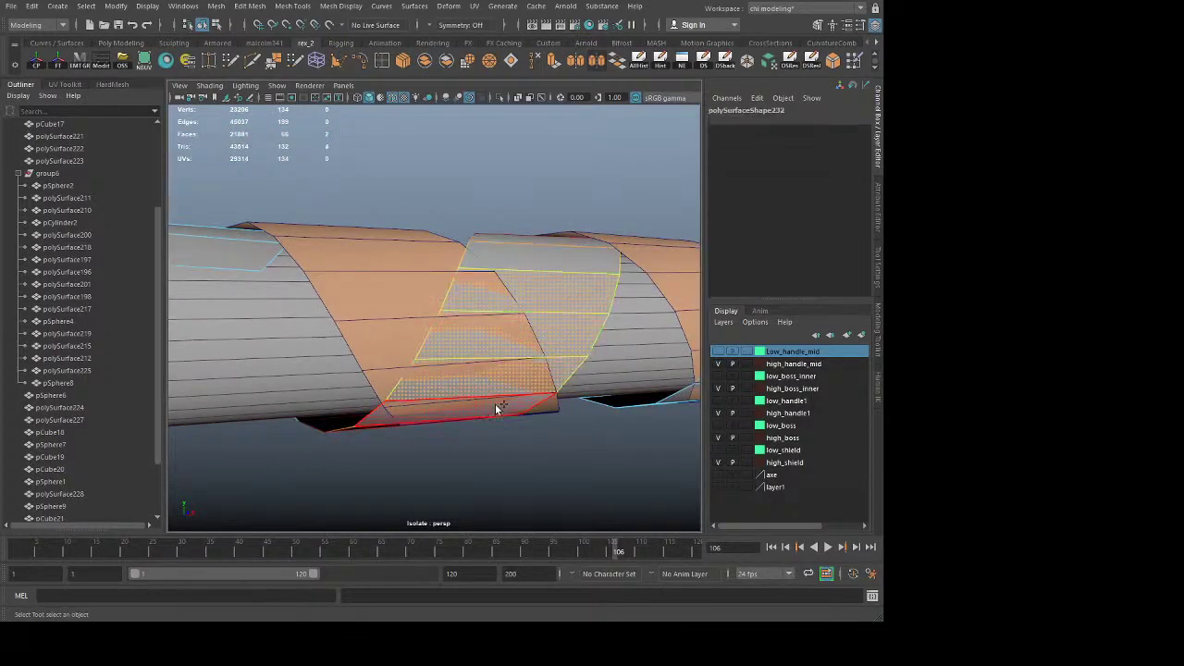
pyautogui.keyDown('alt'); pyautogui.moveTo(496, 410); pyautogui.dragTo(487, 359); pyautogui.keyUp('alt')
pyautogui.press('w')
pyautogui.click(599, 415)
pyautogui.hotkey('ctrl', 's')
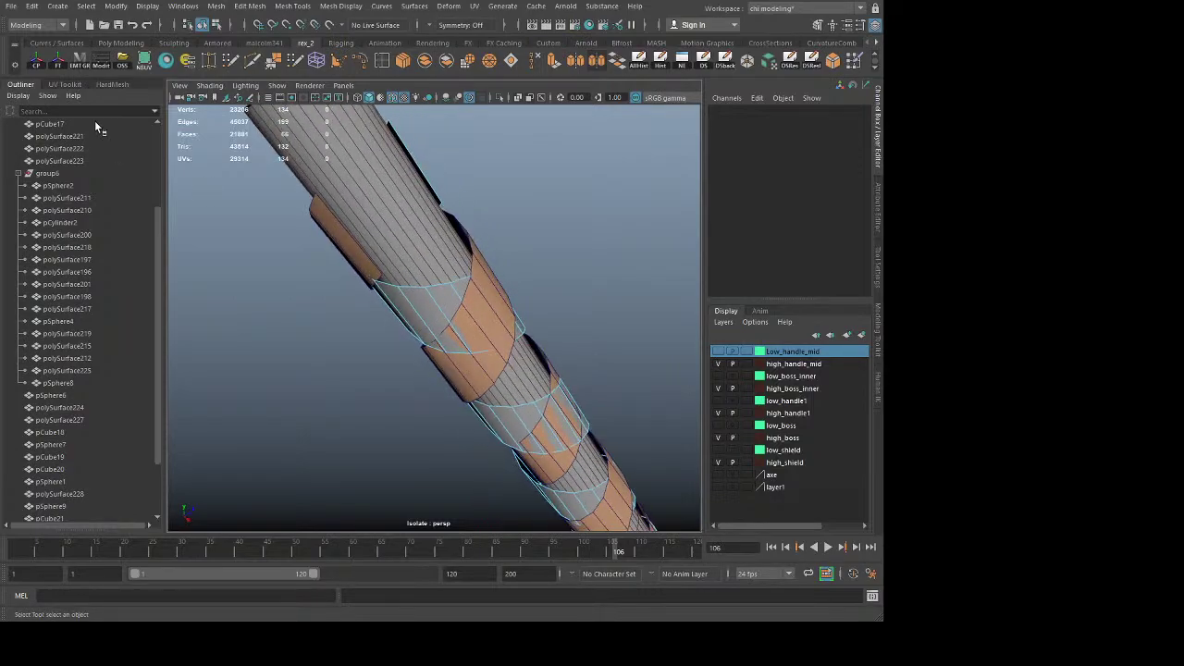
# Step: Hide the Outliner, select two grey faces at the crossing with the wide orange band, and move them clear of it
pyautogui.click(25, 84)
pyautogui.keyDown('alt'); pyautogui.moveTo(412, 348); pyautogui.dragTo(322, 375, button='right'); pyautogui.keyUp('alt')
pyautogui.keyDown('alt'); pyautogui.moveTo(323, 375); pyautogui.dragTo(327, 378); pyautogui.keyUp('alt')
pyautogui.keyDown('alt'); pyautogui.moveTo(326, 378); pyautogui.dragTo(581, 477, button='right'); pyautogui.keyUp('alt')
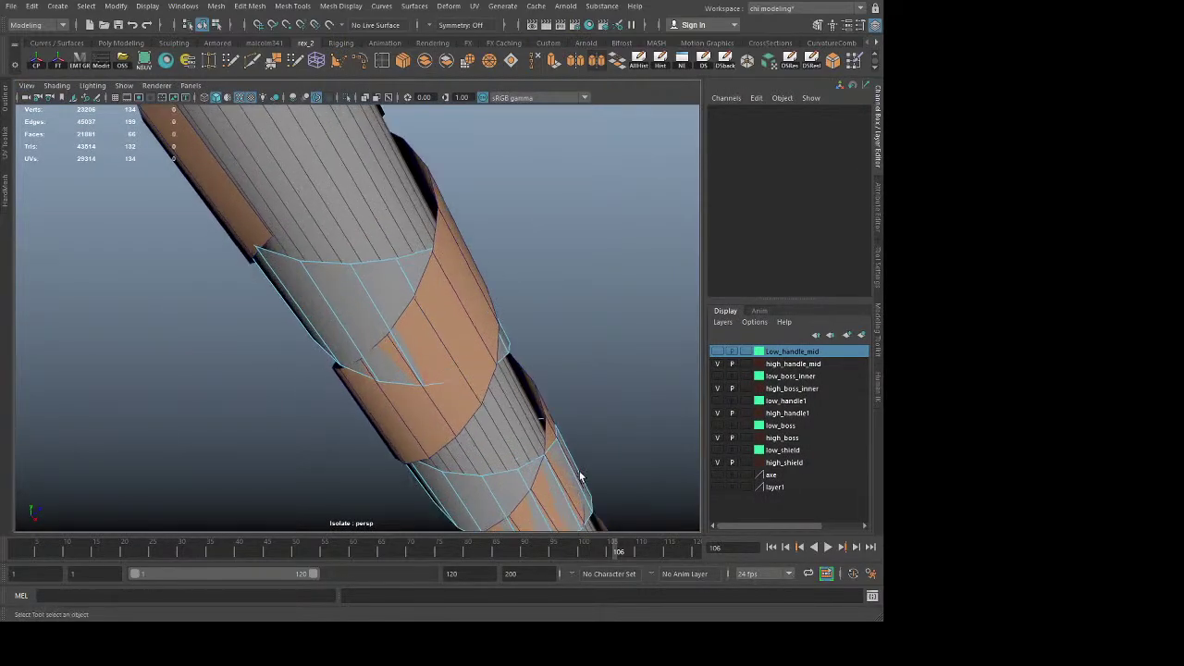
pyautogui.click(430, 355)
pyautogui.keyDown('shift'); pyautogui.click(398, 381); pyautogui.keyUp('shift')
pyautogui.keyDown('alt'); pyautogui.moveTo(397, 390); pyautogui.dragTo(413, 354); pyautogui.keyUp('alt')
pyautogui.press('w')
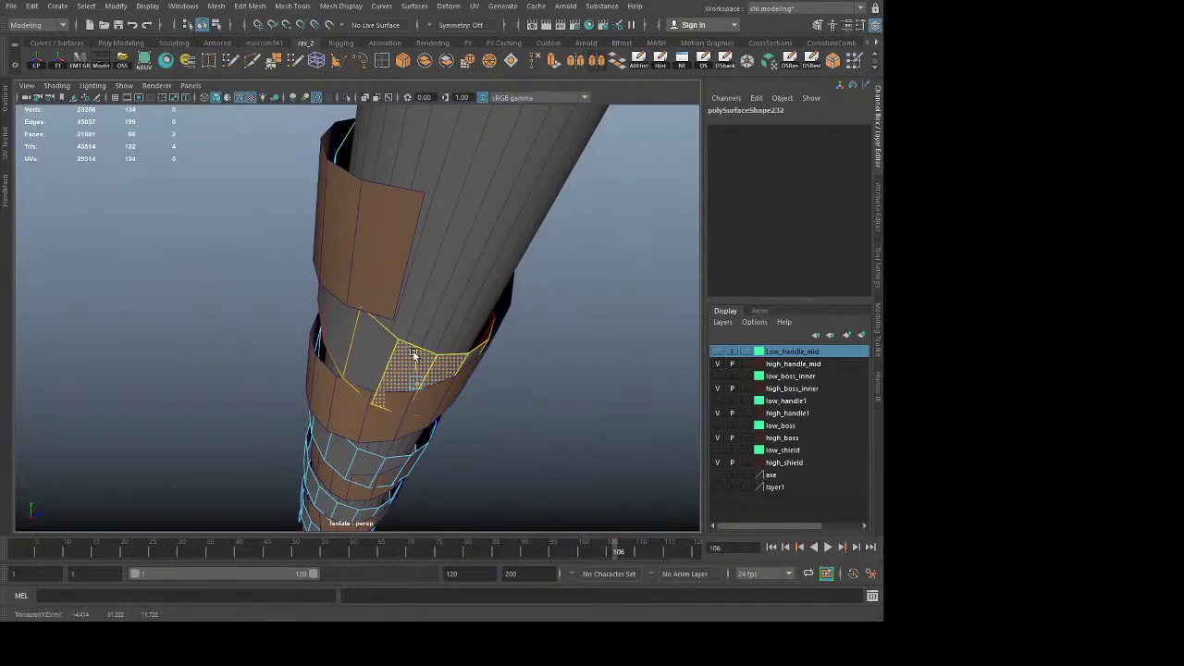
pyautogui.click(508, 429)
pyautogui.keyDown('alt'); pyautogui.moveTo(508, 430); pyautogui.dragTo(421, 435); pyautogui.keyUp('alt')
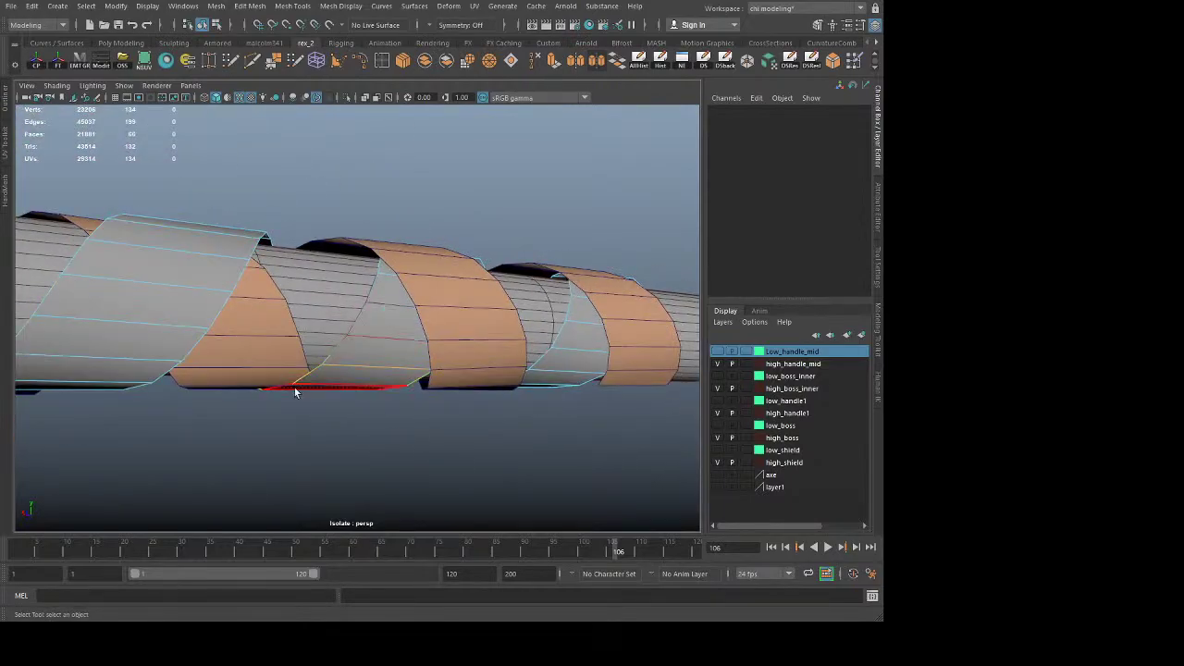
# Step: Select the grey faces overlapping the orange strip farther along the handle and move them outward over it
pyautogui.keyDown('alt'); pyautogui.moveTo(294, 388); pyautogui.dragTo(267, 314); pyautogui.keyUp('alt')
pyautogui.keyDown('alt'); pyautogui.moveTo(255, 370); pyautogui.dragTo(365, 324); pyautogui.keyUp('alt')
pyautogui.click(414, 285)
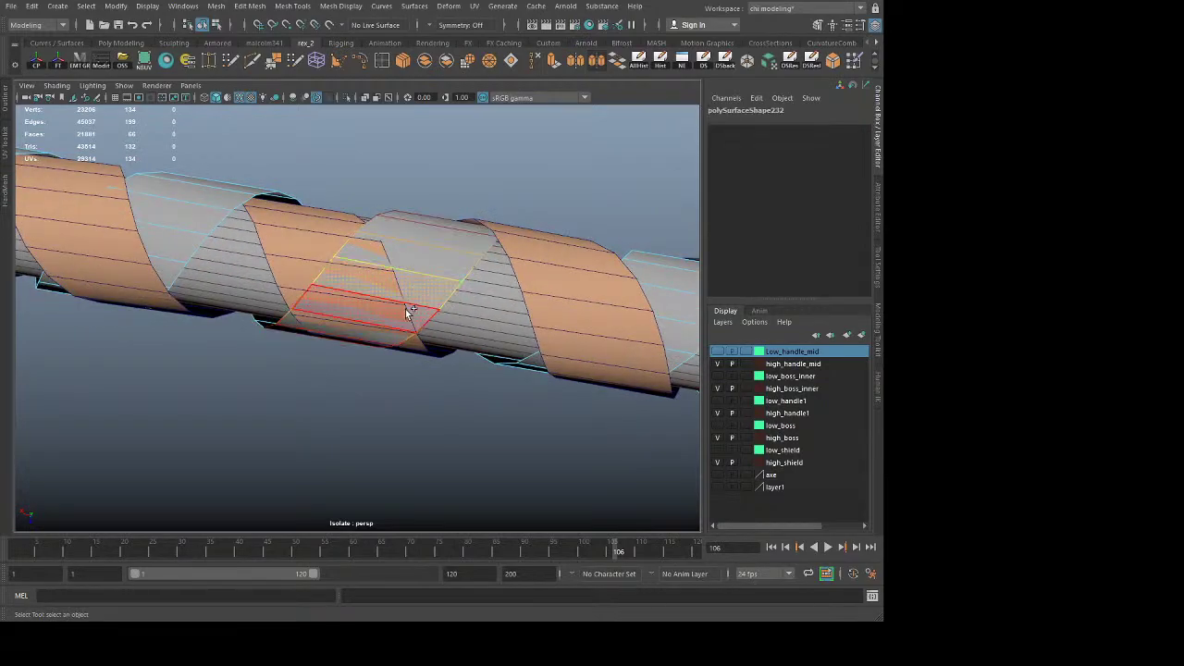
pyautogui.keyDown('alt'); pyautogui.moveTo(324, 394); pyautogui.dragTo(377, 407); pyautogui.keyUp('alt')
pyautogui.press('w')
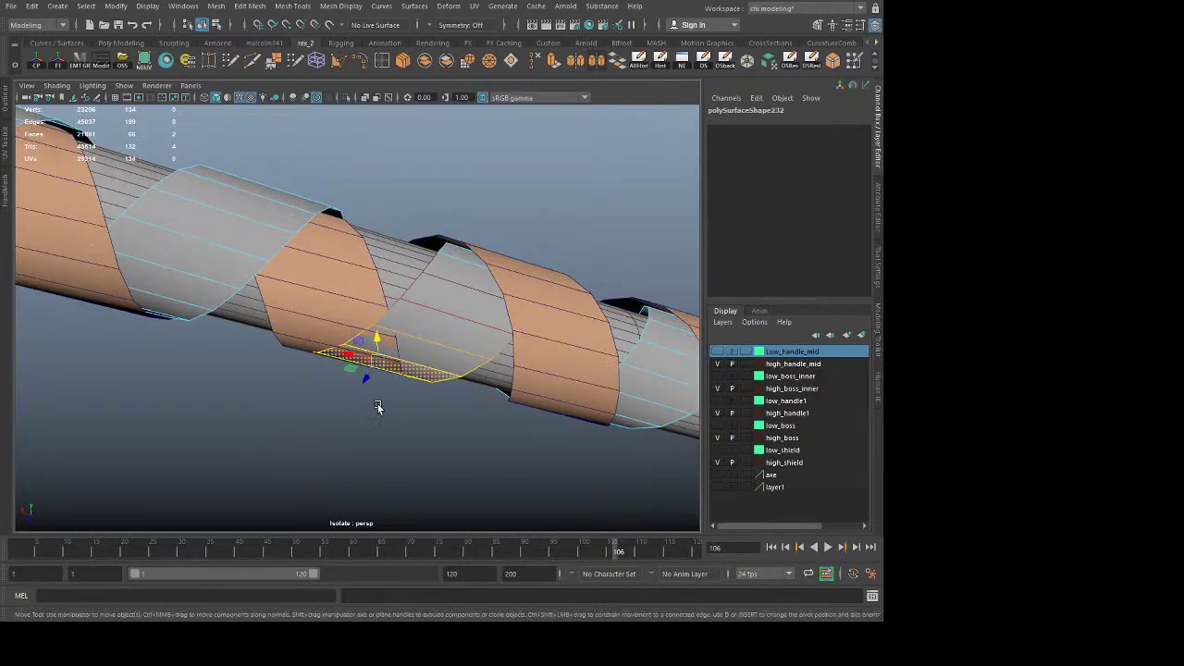
pyautogui.press('q')
pyautogui.keyDown('alt'); pyautogui.moveTo(272, 391); pyautogui.dragTo(332, 410); pyautogui.keyUp('alt')
pyautogui.hotkey('ctrl', 'z')
pyautogui.keyDown('shift'); pyautogui.click(335, 376); pyautogui.keyUp('shift')
pyautogui.press('w')
pyautogui.moveTo(366, 335); pyautogui.dragTo(365, 336)
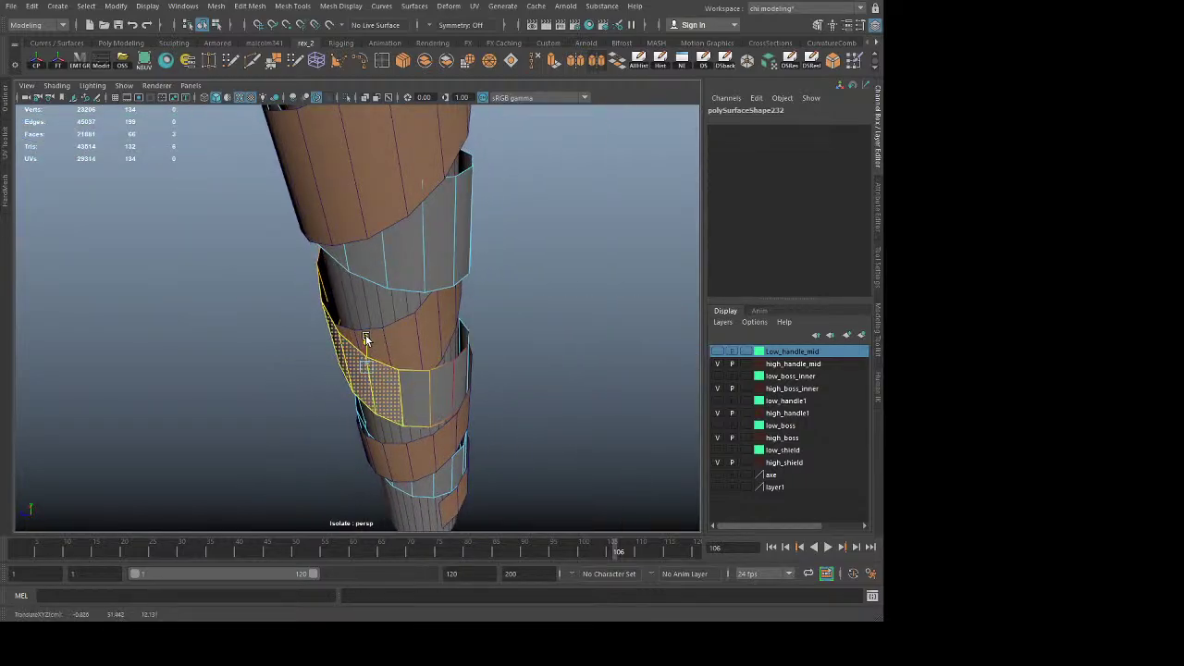
# Step: Extend the face selection around the same grey turn and shift those faces to clear the orange strip
pyautogui.keyDown('alt'); pyautogui.moveTo(272, 378); pyautogui.dragTo(334, 365); pyautogui.keyUp('alt')
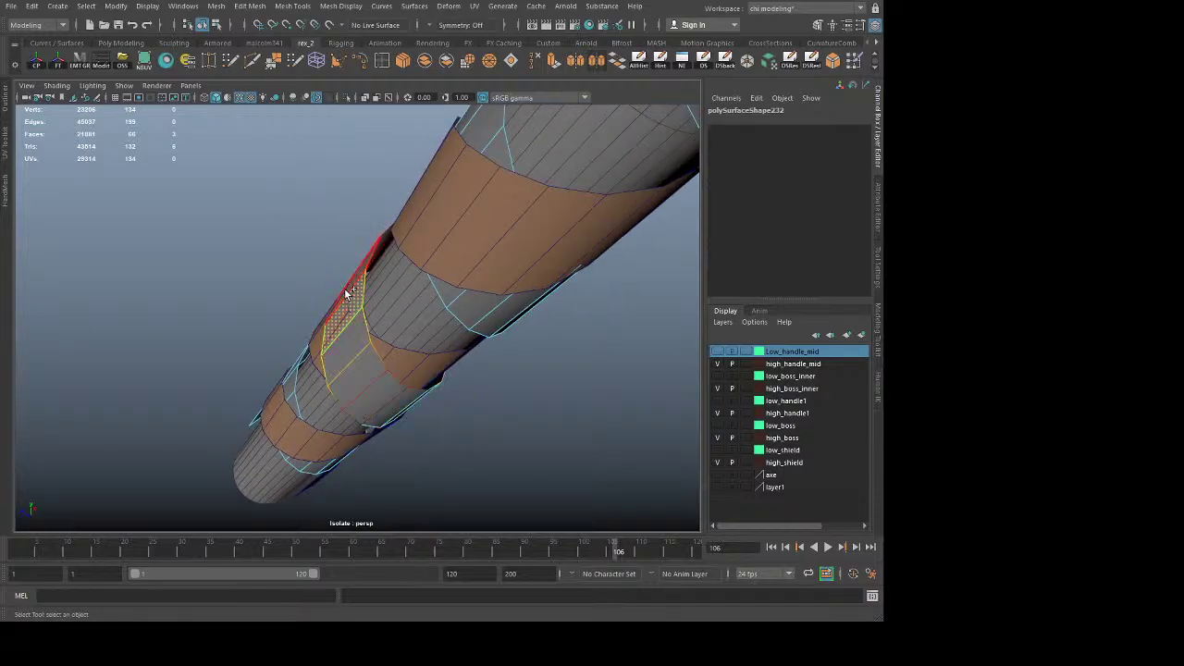
pyautogui.keyDown('shift'); pyautogui.click(345, 292); pyautogui.keyUp('shift')
pyautogui.press('w')
pyautogui.moveTo(321, 289); pyautogui.dragTo(347, 389)
pyautogui.press('q')
pyautogui.click(348, 389)
# Step: Select the single grey face where it meets the orange strip's edge and adjust its distance from the handle
pyautogui.keyDown('alt'); pyautogui.moveTo(470, 449); pyautogui.dragTo(428, 318); pyautogui.keyUp('alt')
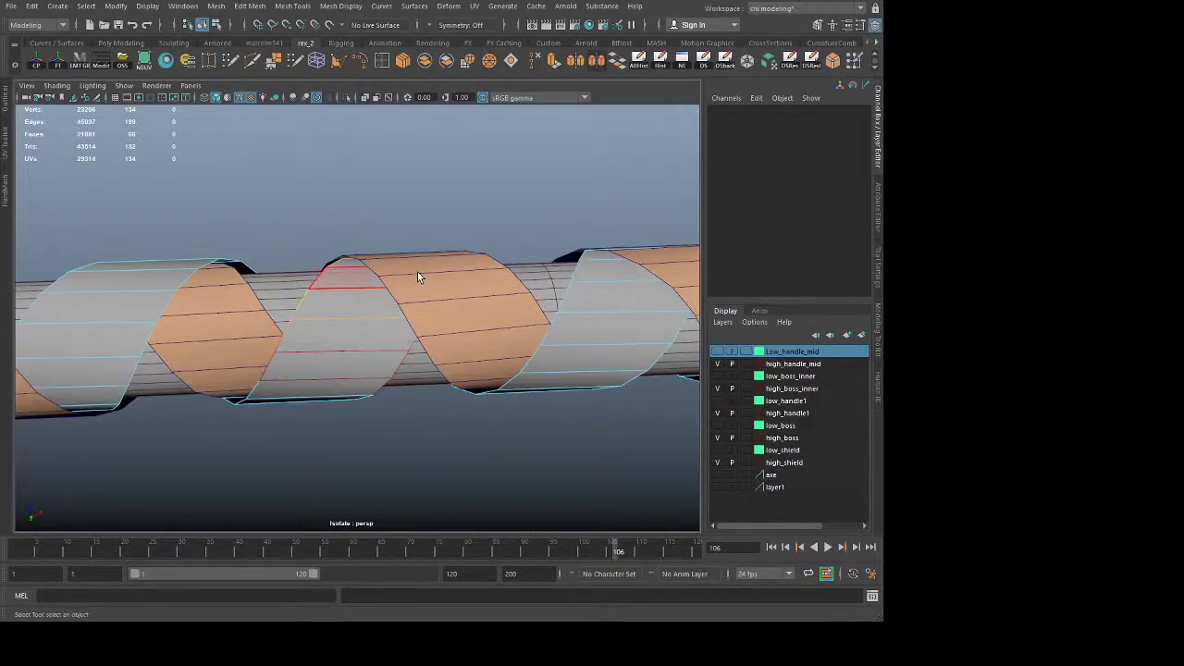
pyautogui.click(417, 274)
pyautogui.keyDown('alt'); pyautogui.moveTo(404, 391); pyautogui.dragTo(409, 286); pyautogui.keyUp('alt')
pyautogui.press('w')
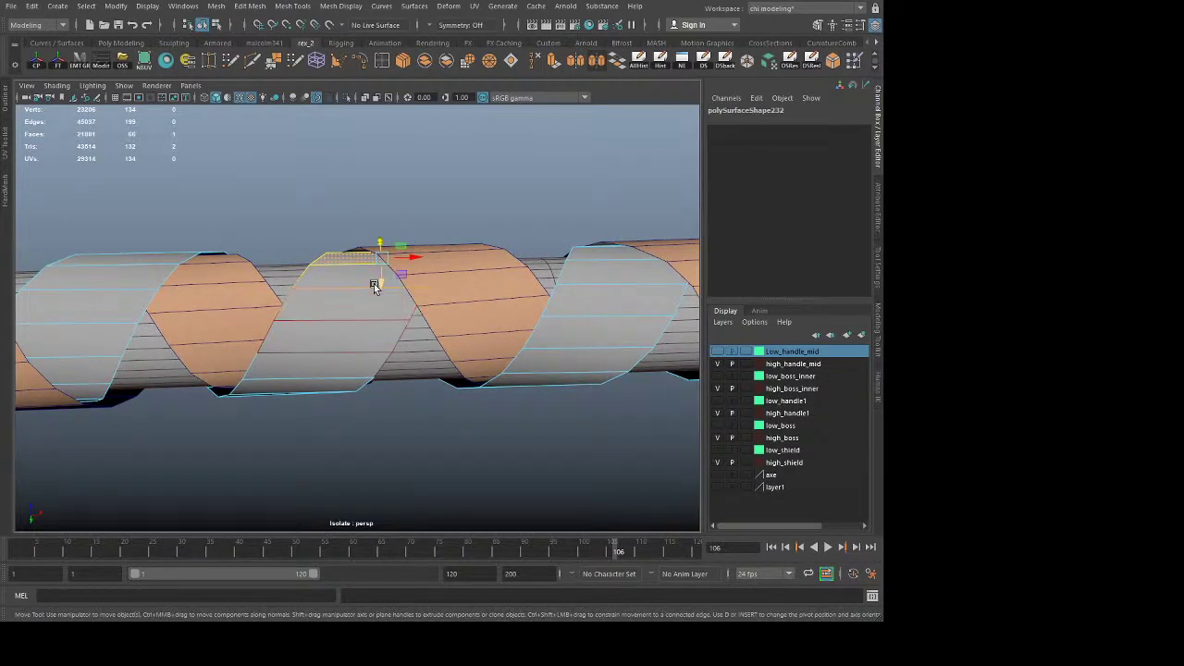
pyautogui.moveTo(374, 285); pyautogui.dragTo(377, 288, button='middle')
pyautogui.click(417, 409)
pyautogui.moveTo(416, 409)
pyautogui.keyDown('alt'); pyautogui.mouseDown()
pyautogui.moveTo(431, 428)
pyautogui.moveTo(491, 439)
pyautogui.moveTo(428, 418)
pyautogui.mouseUp(); pyautogui.keyUp('alt')
pyautogui.keyDown('alt'); pyautogui.moveTo(383, 472); pyautogui.dragTo(361, 351); pyautogui.keyUp('alt')
# Step: Select the grey and orange border vertices where the two strips meet and adjust their height together
pyautogui.click(340, 259)
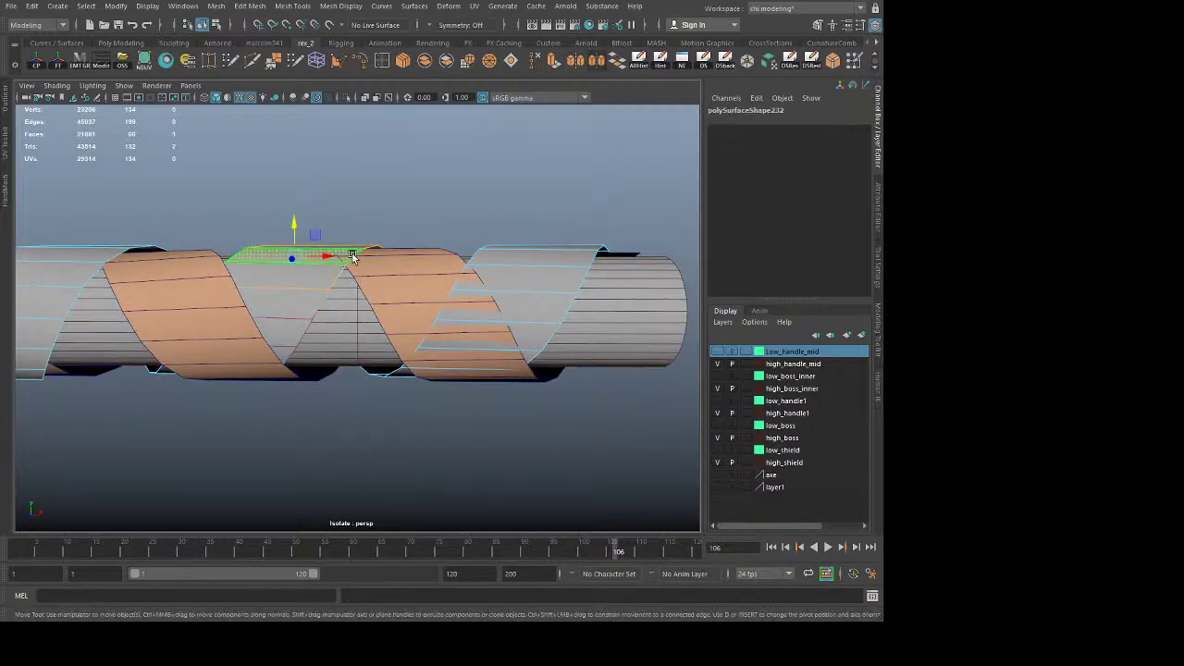
pyautogui.click(399, 405)
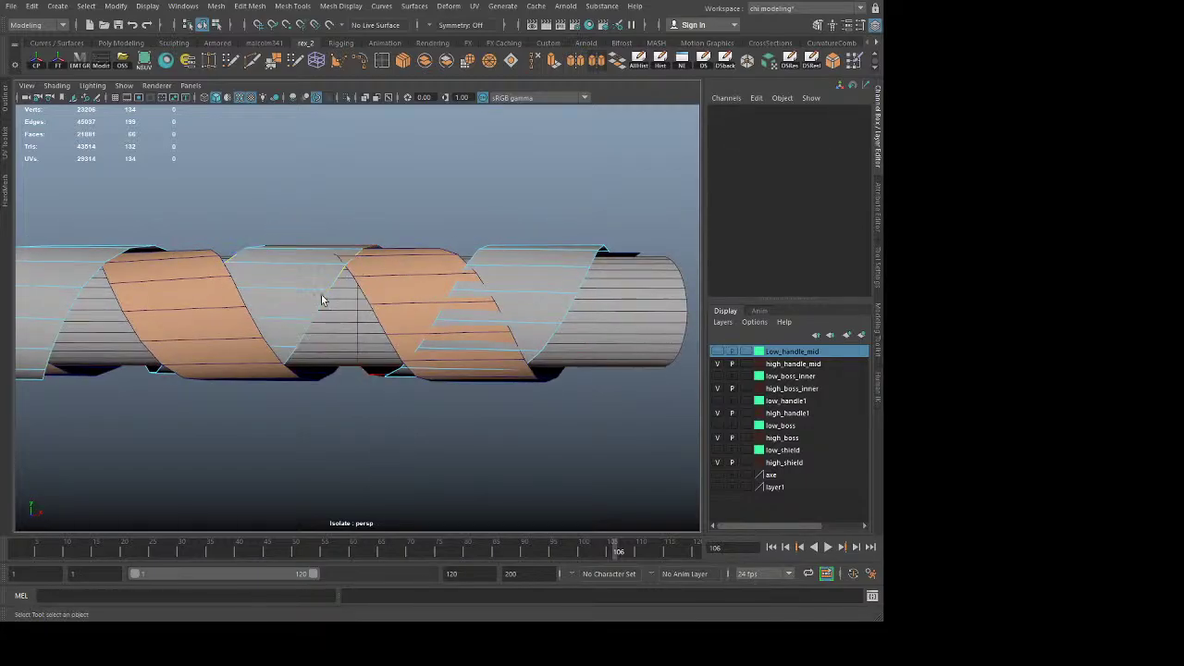
pyautogui.click(355, 263)
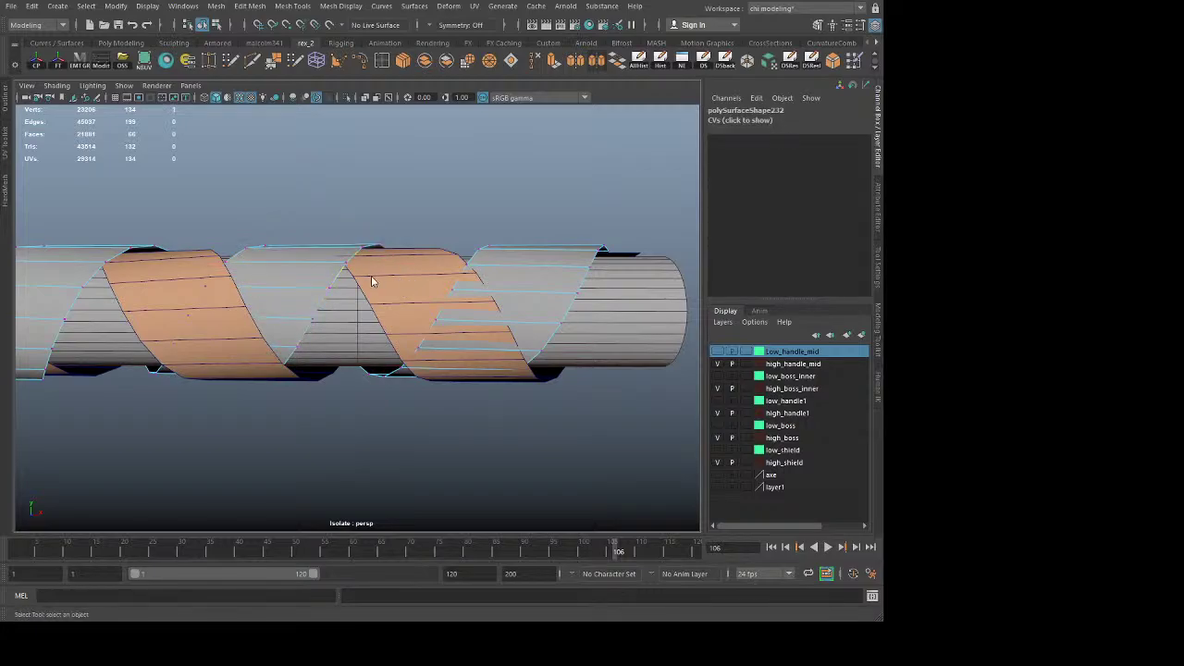
pyautogui.keyDown('shift'); pyautogui.click(360, 268); pyautogui.keyUp('shift')
pyautogui.keyDown('shift'); pyautogui.click(360, 263); pyautogui.keyUp('shift')
pyautogui.press('w')
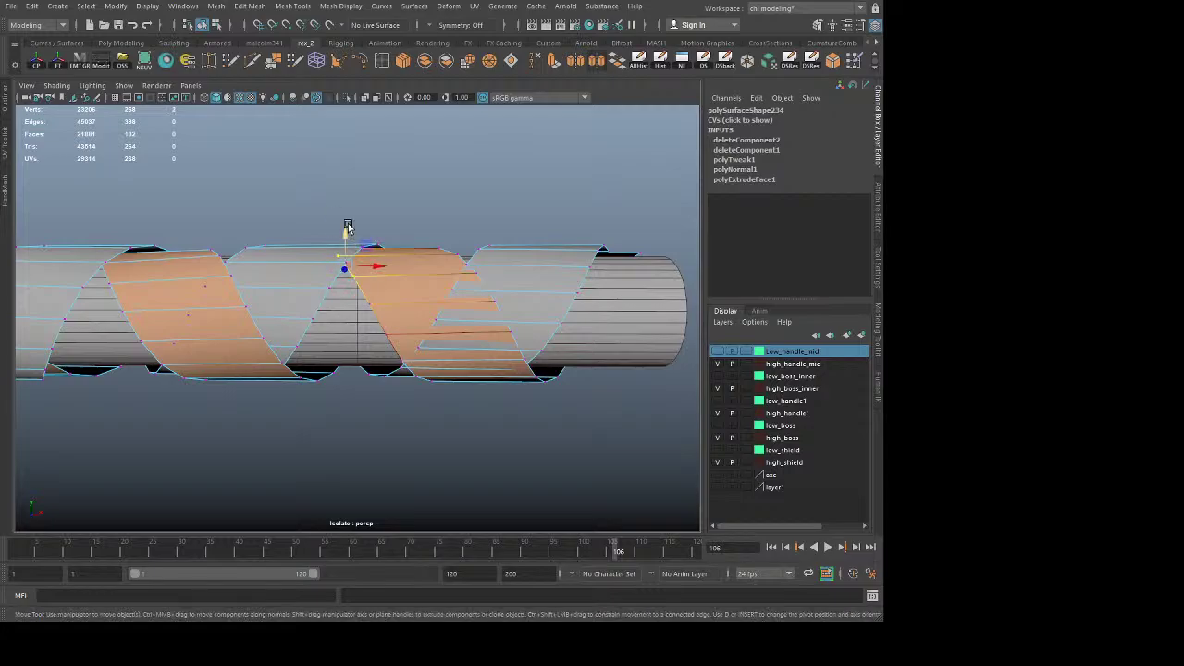
pyautogui.moveTo(345, 233); pyautogui.dragTo(431, 394)
pyautogui.click(383, 214)
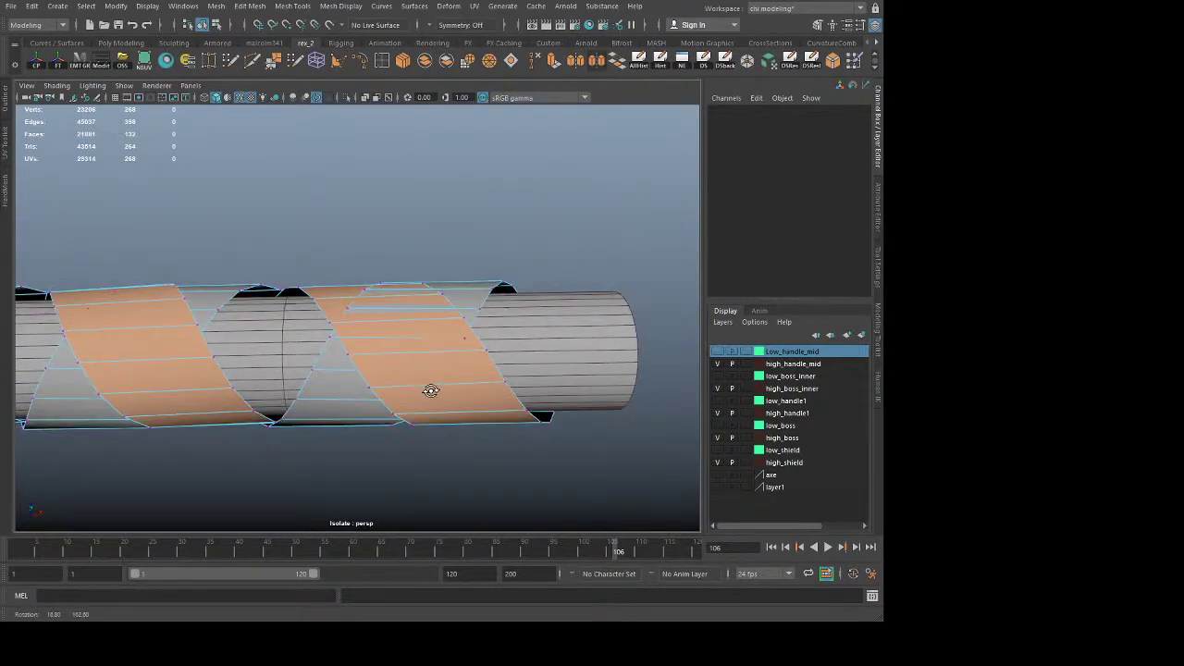
# Step: Adjust the height of the orange border vertex on the last turn near the handle's end
pyautogui.click(445, 303)
pyautogui.keyDown('alt'); pyautogui.moveTo(426, 327); pyautogui.dragTo(397, 286); pyautogui.keyUp('alt')
pyautogui.press('w')
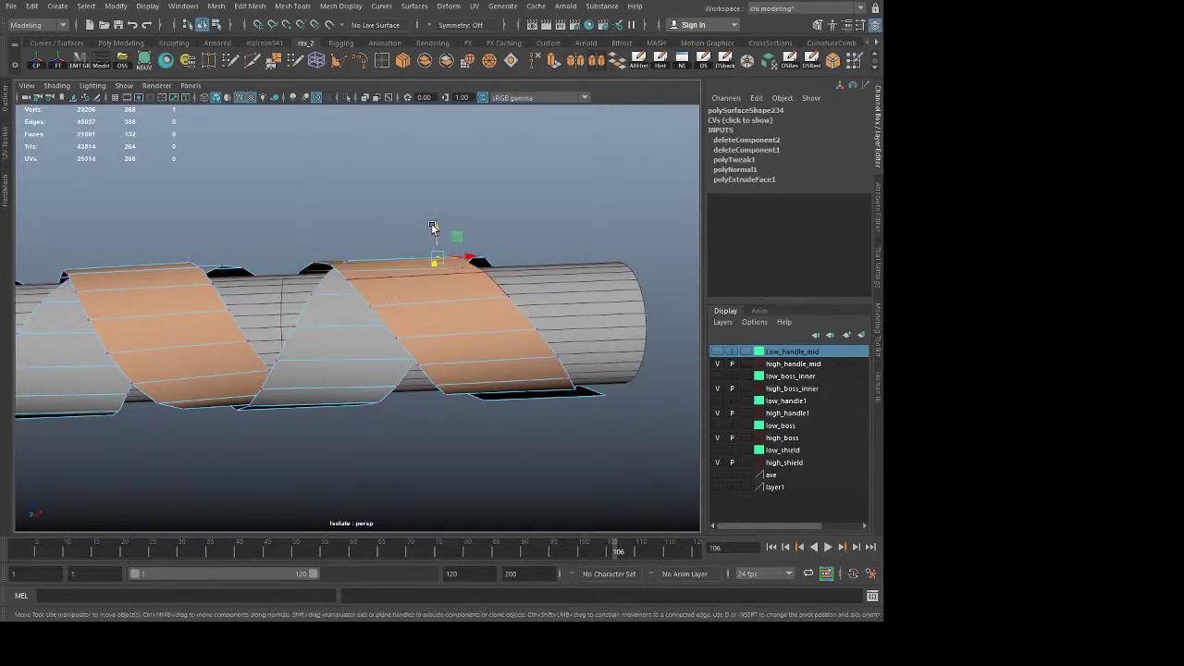
pyautogui.moveTo(434, 227); pyautogui.dragTo(435, 229)
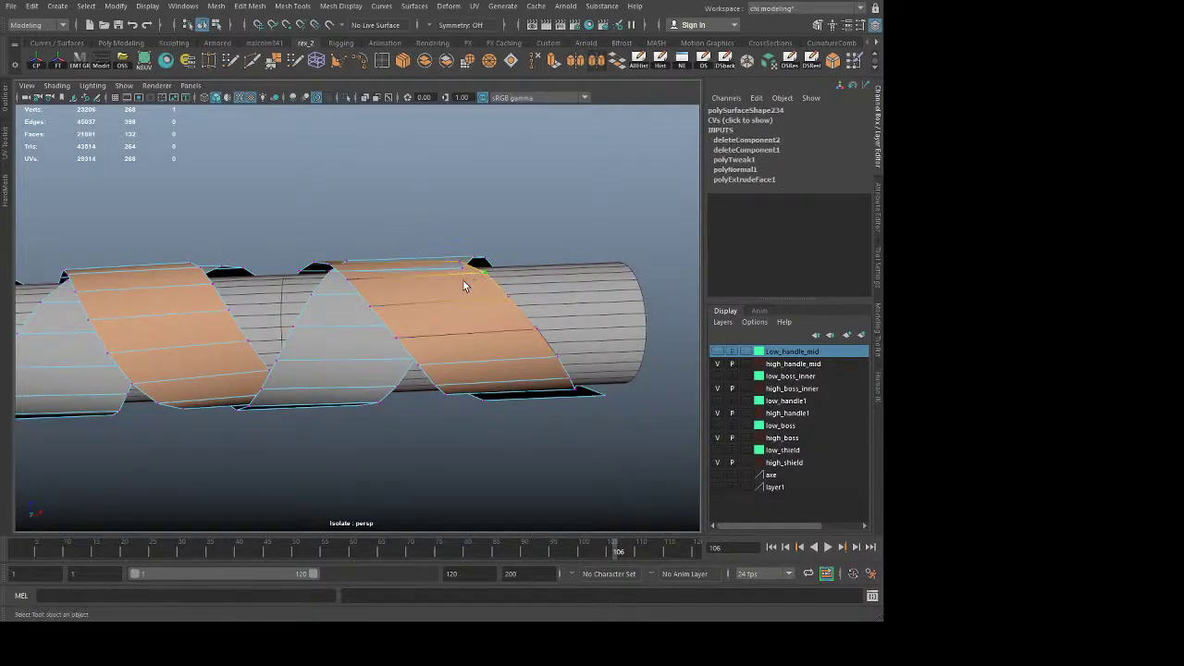
# Step: Select the neighbouring orange faces on the last turn and move them outward over the grey strip
pyautogui.click(449, 288)
pyautogui.click(416, 267)
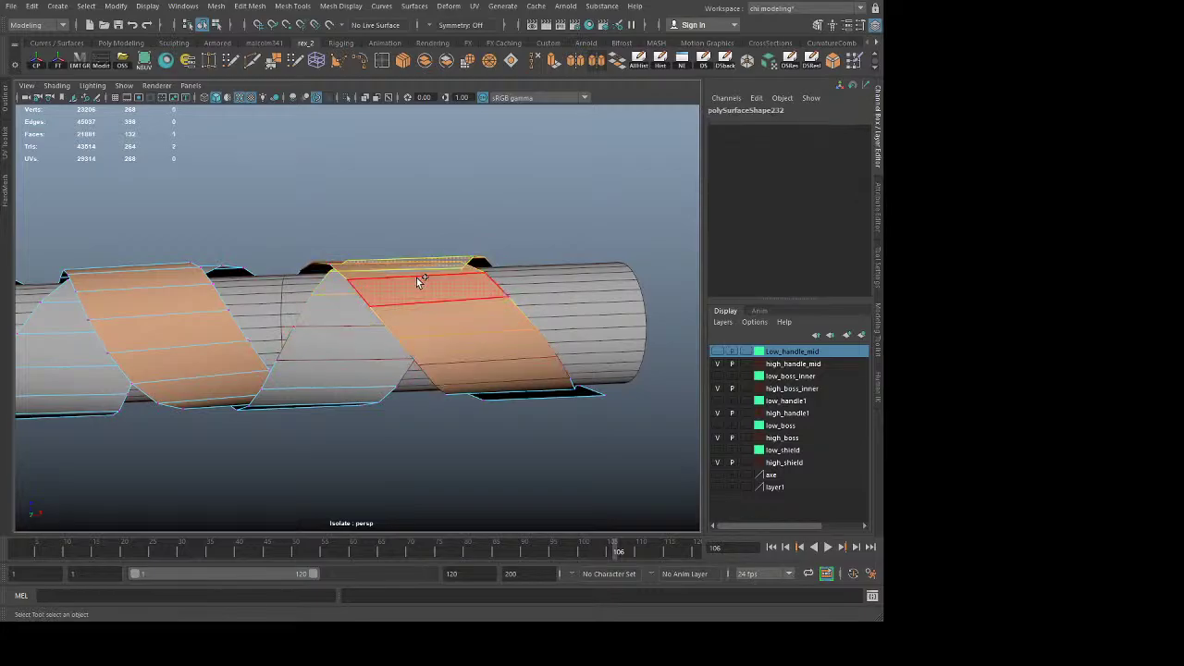
pyautogui.click(523, 217)
pyautogui.click(453, 289)
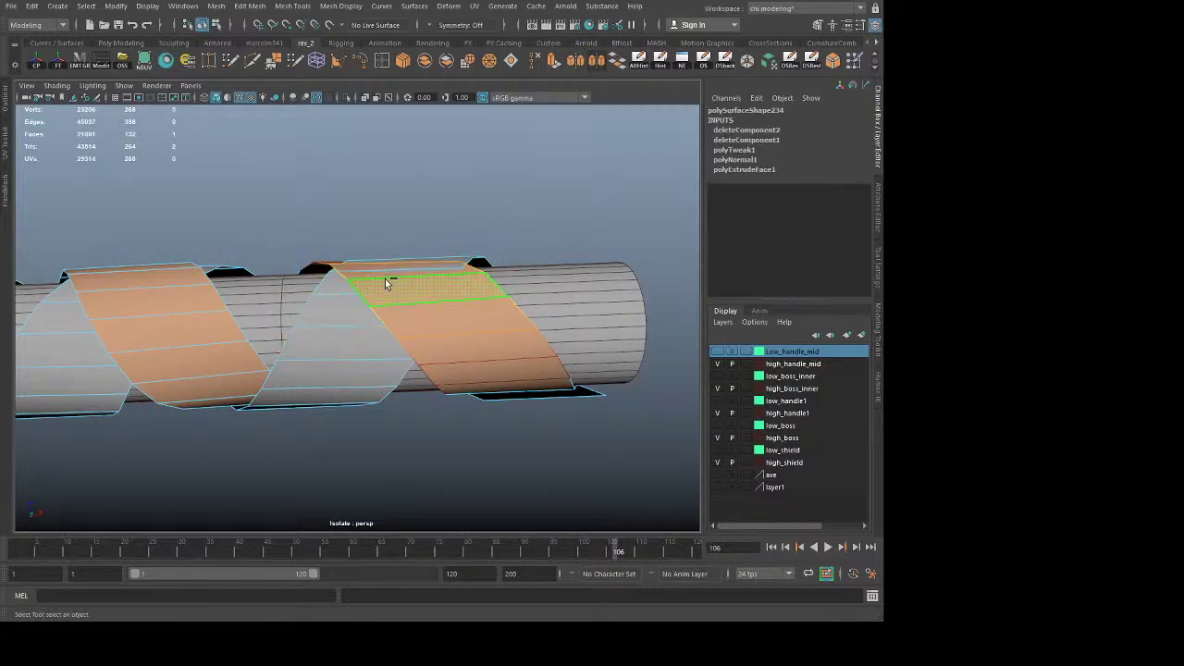
pyautogui.keyDown('alt'); pyautogui.moveTo(382, 274); pyautogui.dragTo(462, 296); pyautogui.keyUp('alt')
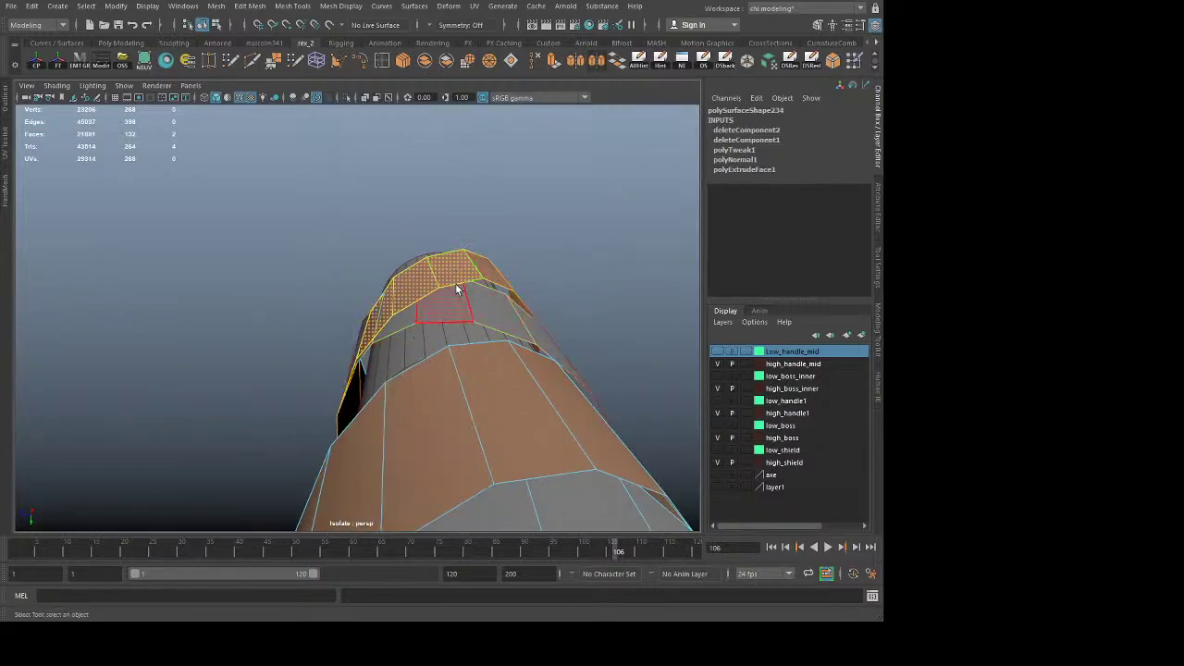
pyautogui.press('w')
pyautogui.moveTo(418, 328); pyautogui.dragTo(405, 294)
pyautogui.press('q')
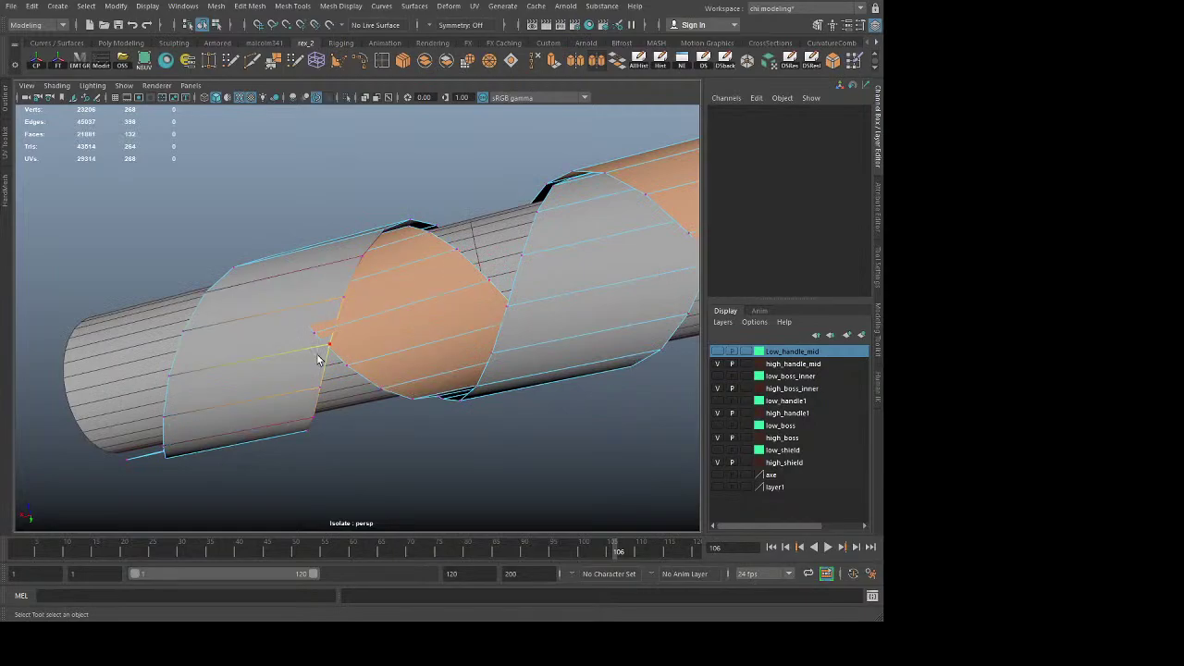
# Step: Tuck the orange vertex poking through the grey strip beneath it, and return to object selection
pyautogui.click(317, 339)
pyautogui.keyDown('alt'); pyautogui.moveTo(317, 338); pyautogui.dragTo(317, 296); pyautogui.keyUp('alt')
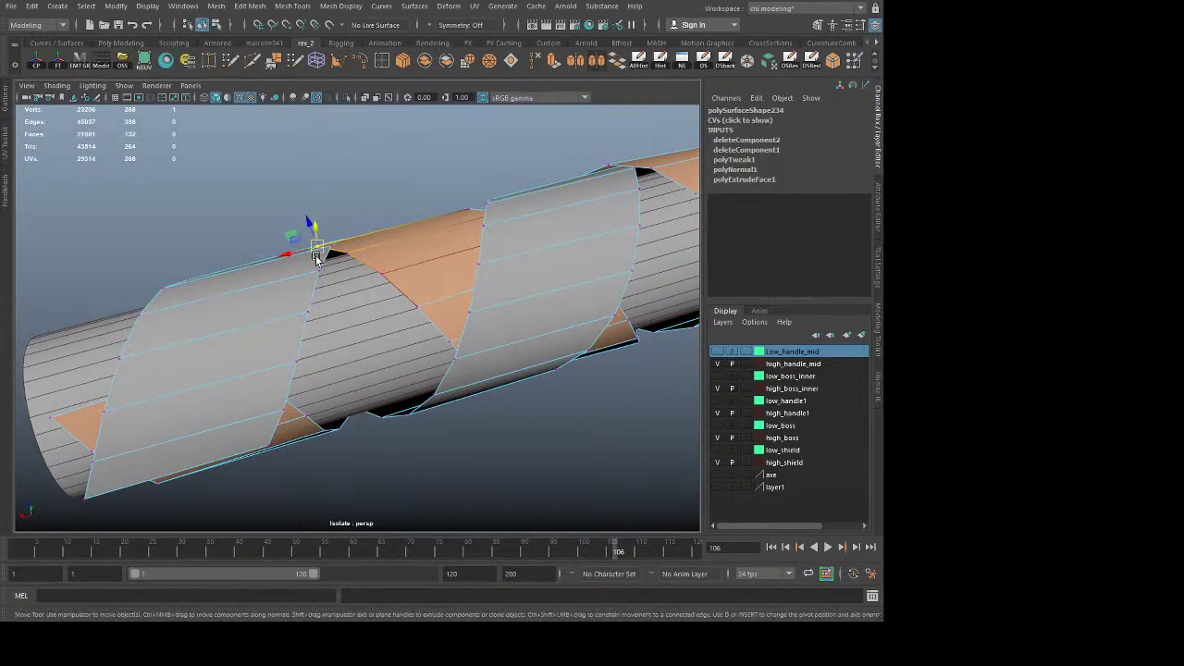
pyautogui.keyDown('alt'); pyautogui.moveTo(309, 244); pyautogui.dragTo(347, 386); pyautogui.keyUp('alt')
pyautogui.moveTo(279, 234); pyautogui.dragTo(282, 240, button='middle')
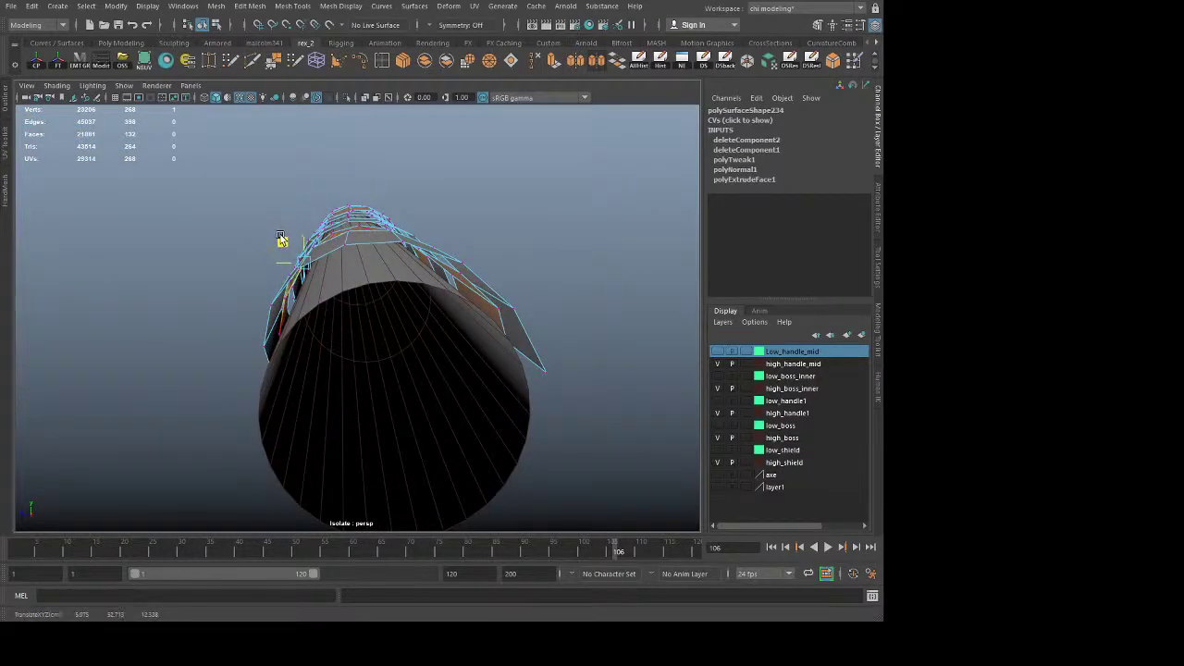
pyautogui.click(161, 368)
pyautogui.keyDown('alt'); pyautogui.moveTo(161, 369); pyautogui.dragTo(594, 446); pyautogui.keyUp('alt')
pyautogui.moveTo(389, 241); pyautogui.dragTo(426, 157, button='right')
pyautogui.click(427, 148)
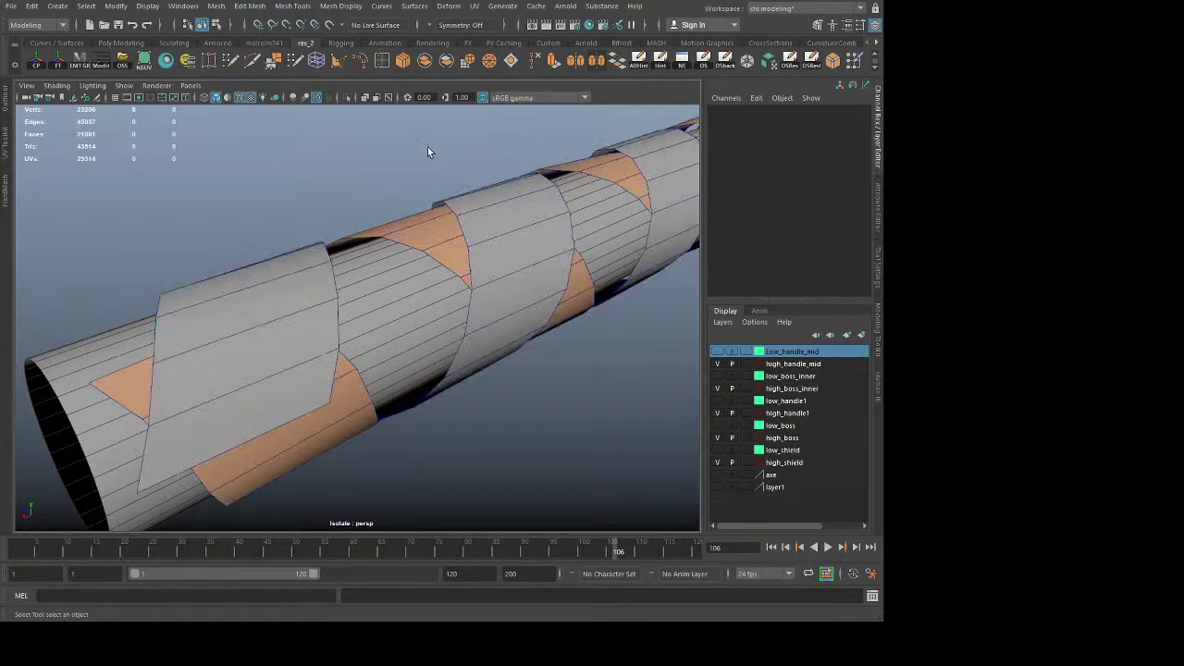
# Step: Examine the whole wrap and the orange strip's vertices for remaining overlaps between the two strips
pyautogui.scroll(-6, 427, 148)
pyautogui.keyDown('alt'); pyautogui.moveTo(394, 280); pyautogui.dragTo(296, 268); pyautogui.keyUp('alt')
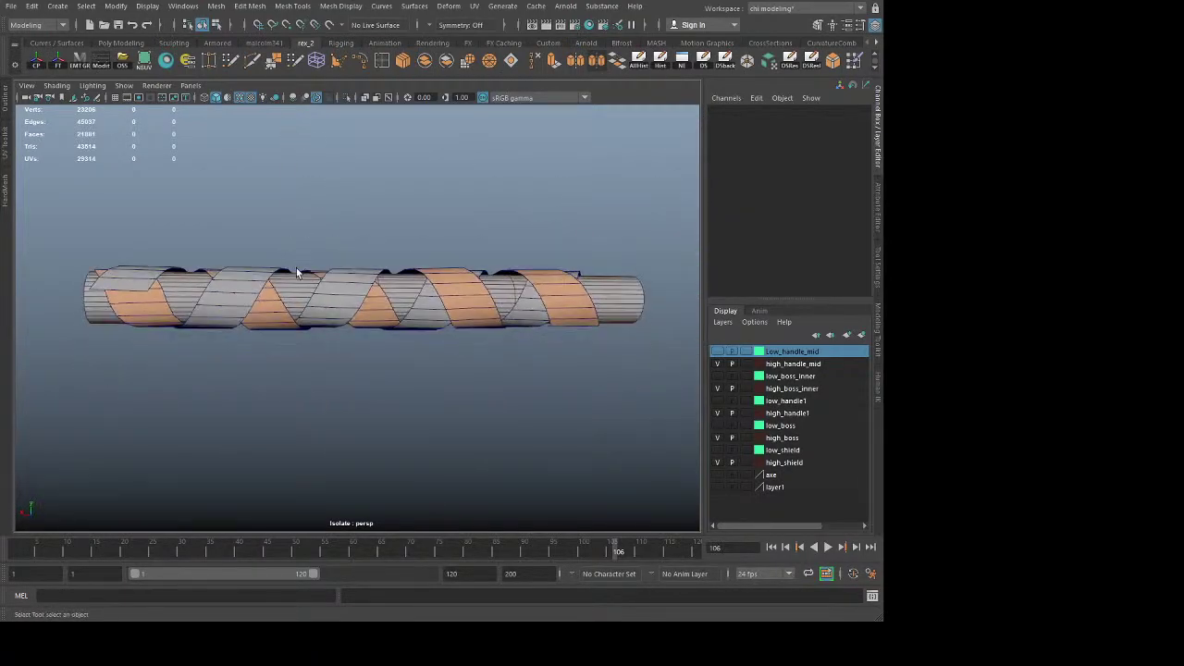
pyautogui.scroll(5, 296, 267)
pyautogui.keyDown('alt'); pyautogui.moveTo(205, 336); pyautogui.dragTo(385, 366, button='middle'); pyautogui.keyUp('alt')
pyautogui.click(368, 326)
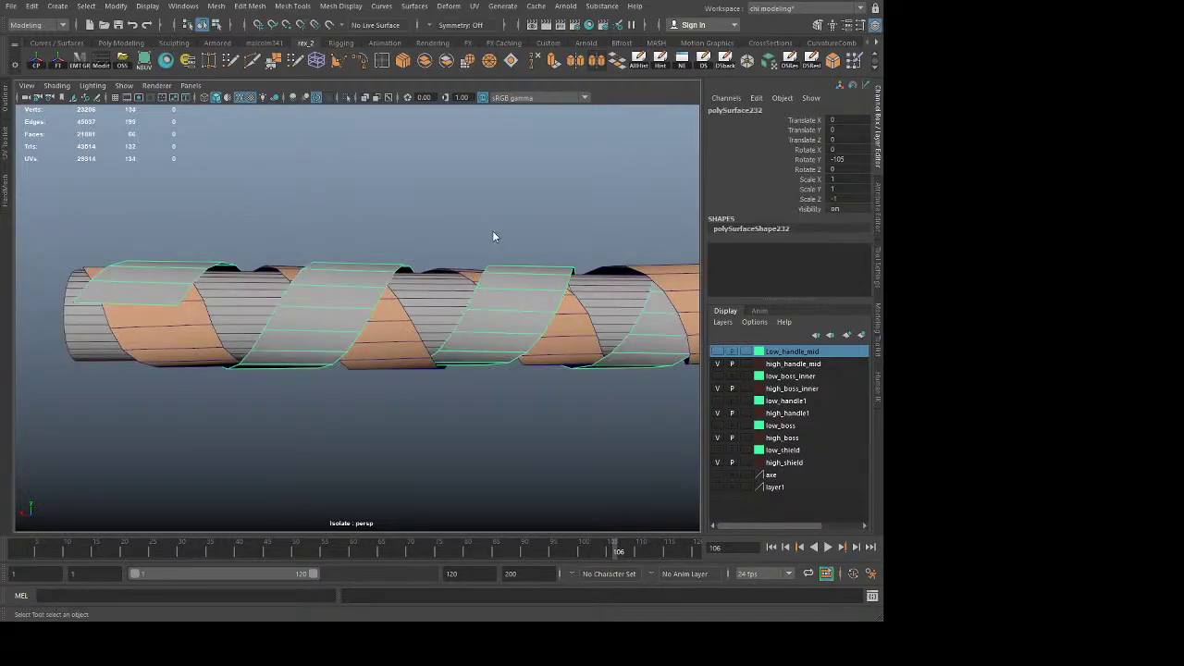
pyautogui.click(492, 230)
pyautogui.click(384, 324)
pyautogui.moveTo(384, 324); pyautogui.dragTo(306, 299, button='right')
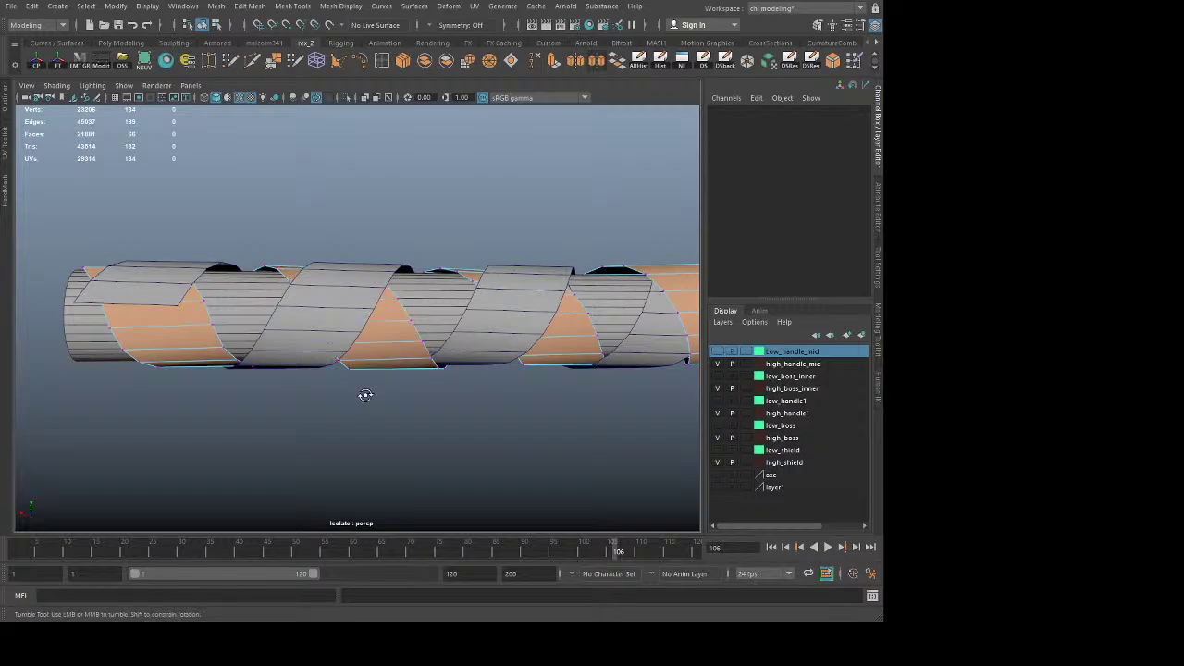
pyautogui.keyDown('alt'); pyautogui.moveTo(364, 394); pyautogui.dragTo(394, 386); pyautogui.keyUp('alt')
pyautogui.click(329, 329)
pyautogui.click(196, 428)
pyautogui.moveTo(330, 271); pyautogui.dragTo(455, 190, button='right')
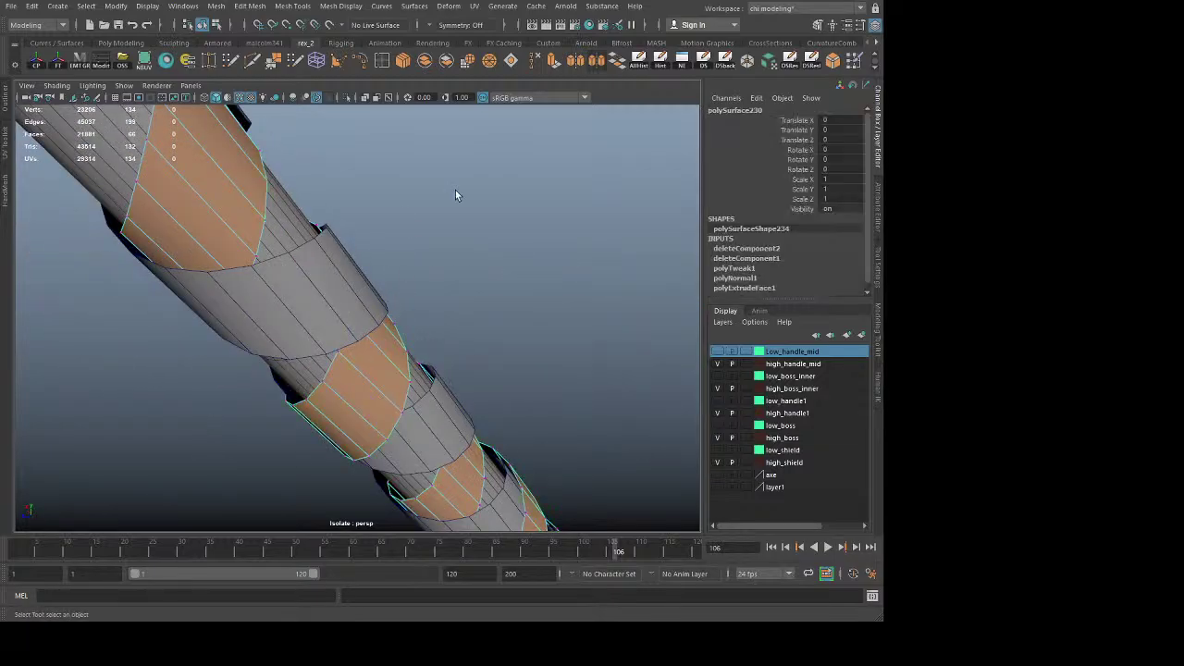
# Step: Select the grey strip's border edge beside the orange band and reposition it to clear the overlap
pyautogui.click(331, 262)
pyautogui.moveTo(321, 262); pyautogui.dragTo(321, 206, button='right')
pyautogui.click(362, 339)
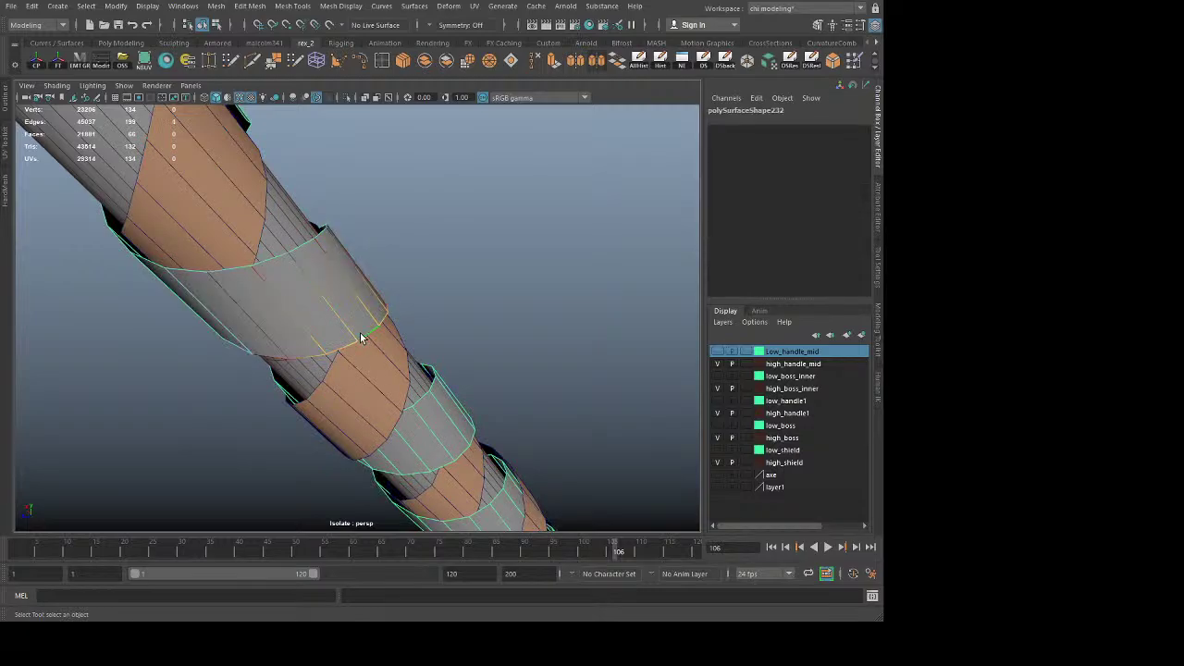
pyautogui.moveTo(362, 338)
pyautogui.keyDown('alt'); pyautogui.mouseDown()
pyautogui.moveTo(373, 366)
pyautogui.moveTo(345, 346)
pyautogui.mouseUp(); pyautogui.keyUp('alt')
pyautogui.press('w')
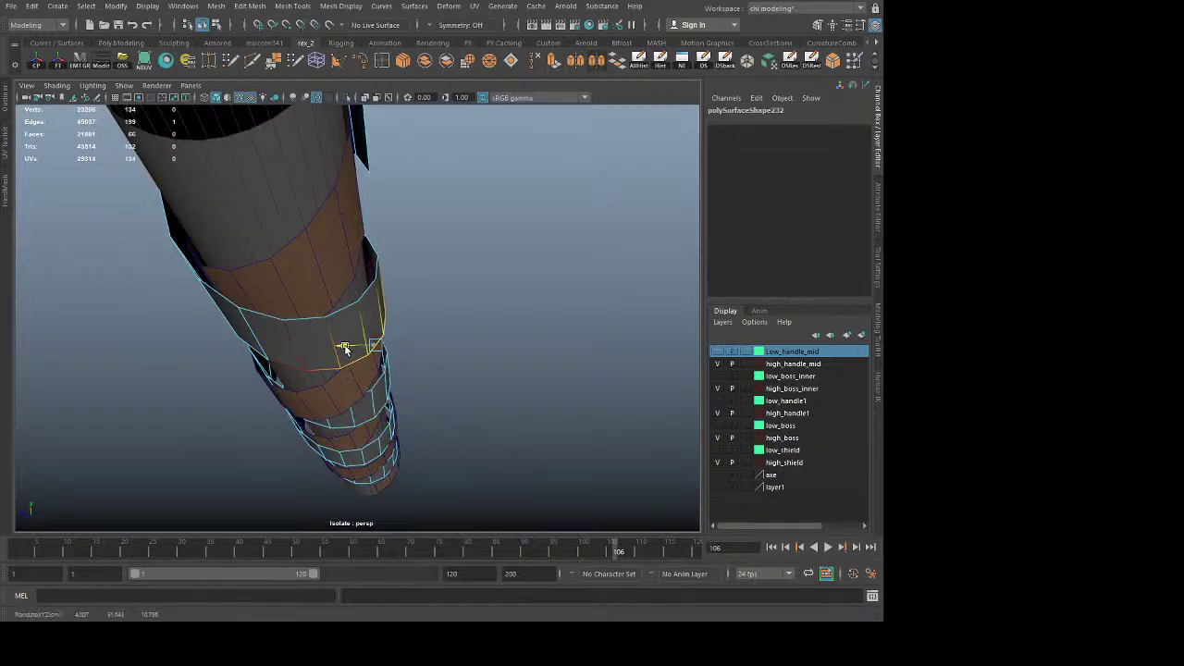
pyautogui.click(437, 395)
pyautogui.keyDown('alt'); pyautogui.moveTo(438, 395); pyautogui.dragTo(442, 343); pyautogui.keyUp('alt')
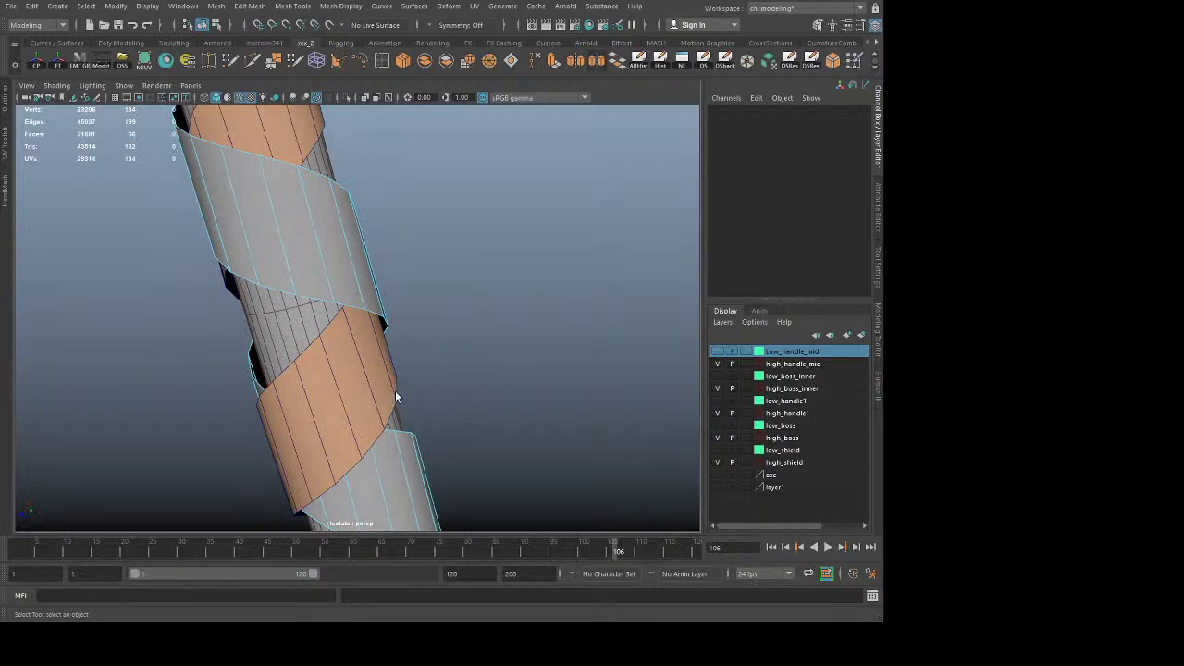
# Step: Return to object selection and examine the crossings along the full wrap up to the handle's end
pyautogui.keyDown('alt'); pyautogui.moveTo(395, 398); pyautogui.dragTo(444, 460); pyautogui.keyUp('alt')
pyautogui.keyDown('alt'); pyautogui.moveTo(444, 460); pyautogui.dragTo(436, 423, button='middle'); pyautogui.keyUp('alt')
pyautogui.keyDown('alt'); pyautogui.moveTo(436, 423); pyautogui.dragTo(398, 442); pyautogui.keyUp('alt')
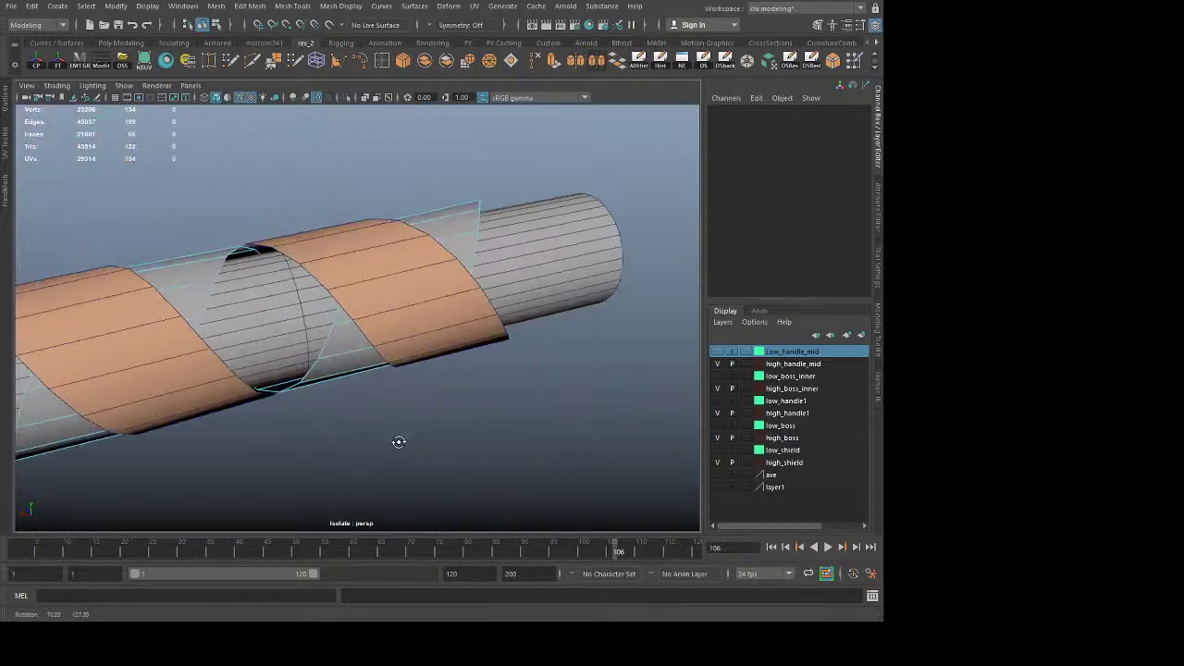
pyautogui.moveTo(414, 303); pyautogui.dragTo(559, 162, button='right')
pyautogui.click(560, 162)
pyautogui.scroll(-5, 376, 344)
pyautogui.keyDown('alt'); pyautogui.moveTo(254, 392); pyautogui.dragTo(485, 375, button='middle'); pyautogui.keyUp('alt')
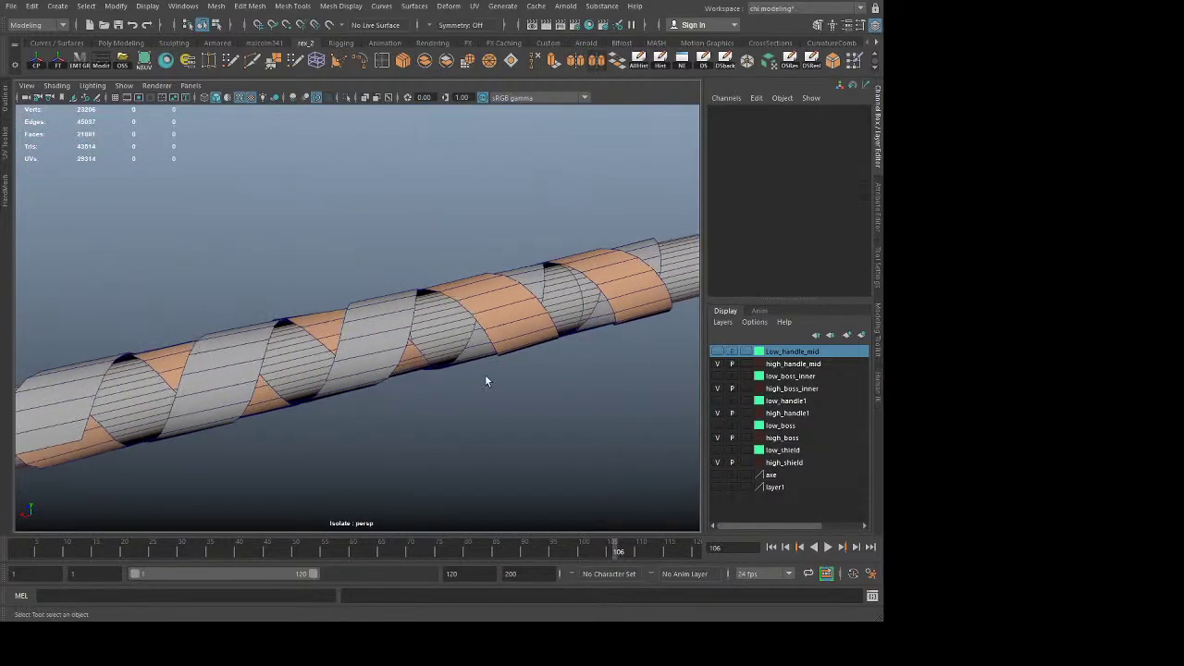
pyautogui.keyDown('alt'); pyautogui.moveTo(484, 379); pyautogui.dragTo(282, 405); pyautogui.keyUp('alt')
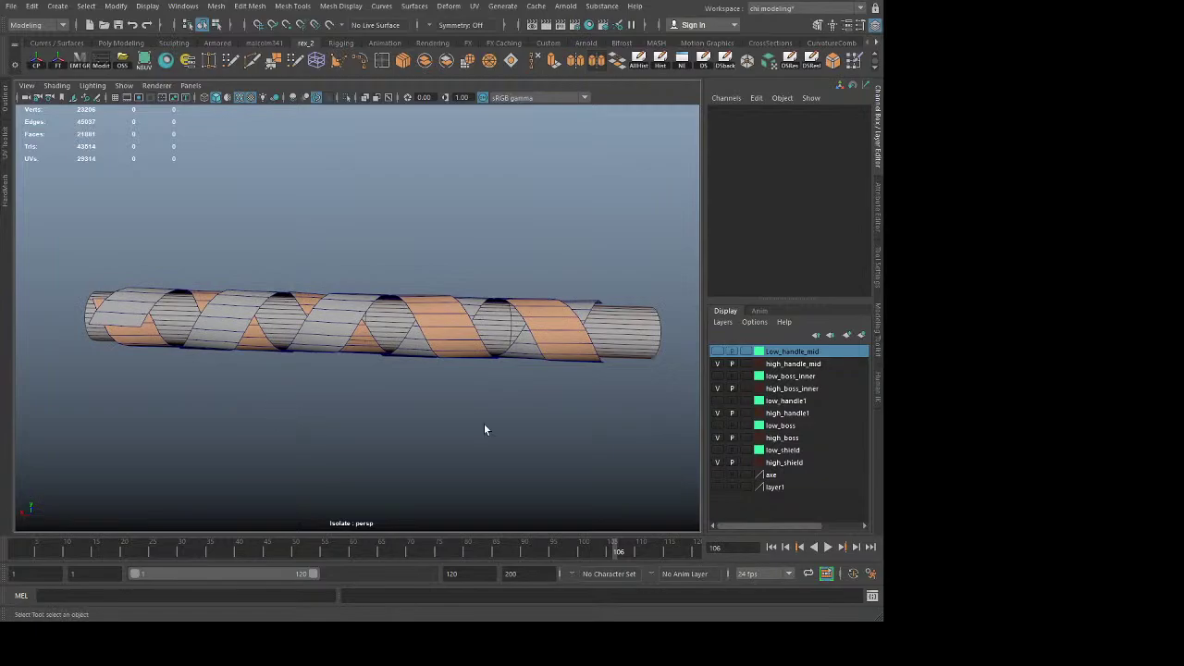
pyautogui.keyDown('alt'); pyautogui.moveTo(484, 429); pyautogui.dragTo(322, 416, button='middle'); pyautogui.keyUp('alt')
pyautogui.keyDown('alt'); pyautogui.moveTo(322, 416); pyautogui.dragTo(550, 470, button='right'); pyautogui.keyUp('alt')
# Step: Delete the two outermost faces at the orange strip's end on the handle, and return to object selection
pyautogui.click(487, 333)
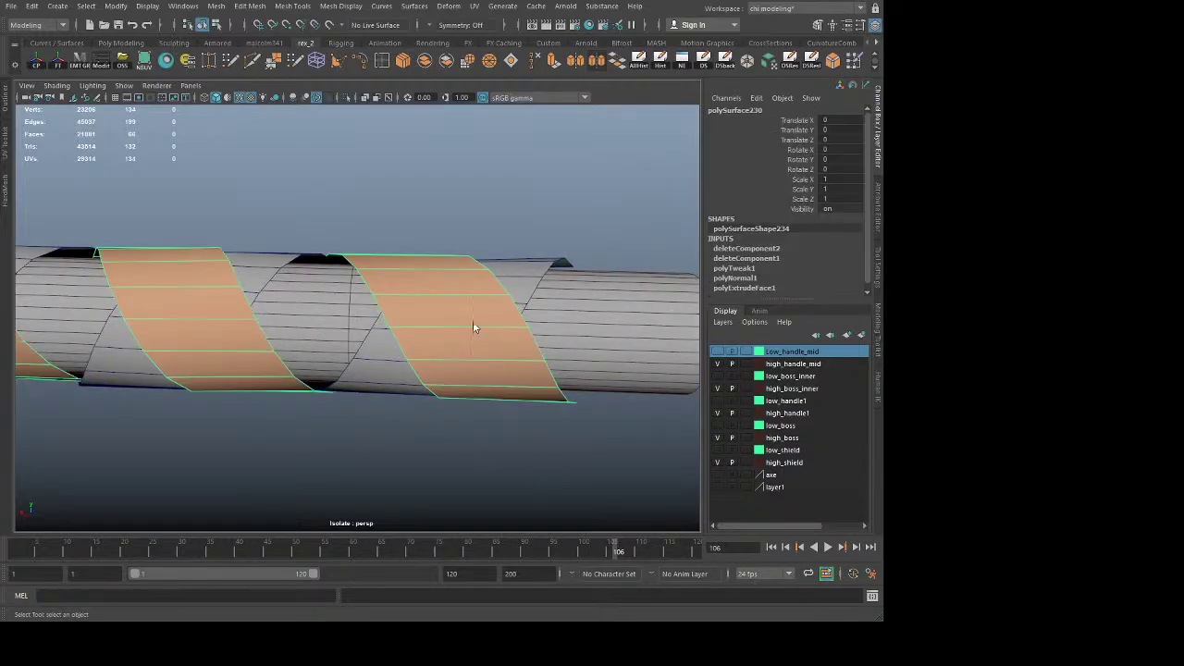
pyautogui.moveTo(474, 324); pyautogui.dragTo(463, 403, button='right')
pyautogui.keyDown('alt'); pyautogui.moveTo(464, 403); pyautogui.dragTo(454, 344); pyautogui.keyUp('alt')
pyautogui.click(487, 229)
pyautogui.keyDown('alt'); pyautogui.moveTo(486, 229); pyautogui.dragTo(464, 365, button='middle'); pyautogui.keyUp('alt')
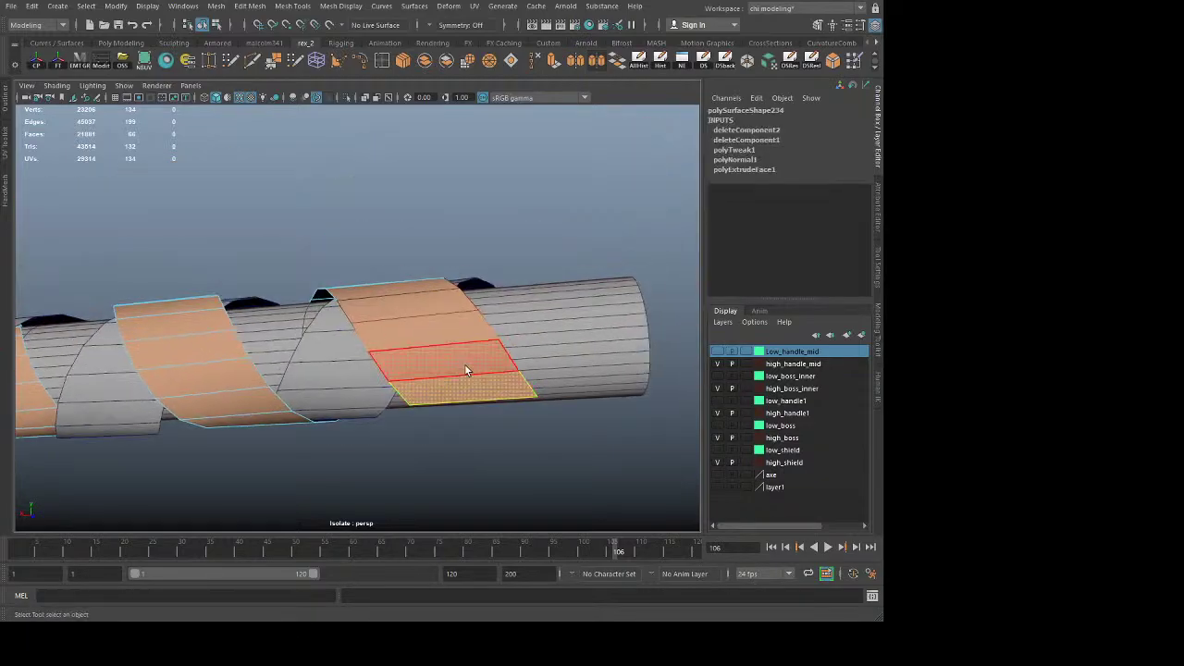
pyautogui.keyDown('shift'); pyautogui.click(462, 360); pyautogui.keyUp('shift')
pyautogui.keyDown('shift'); pyautogui.click(430, 328); pyautogui.keyUp('shift')
pyautogui.keyDown('shift'); pyautogui.click(414, 305); pyautogui.keyUp('shift')
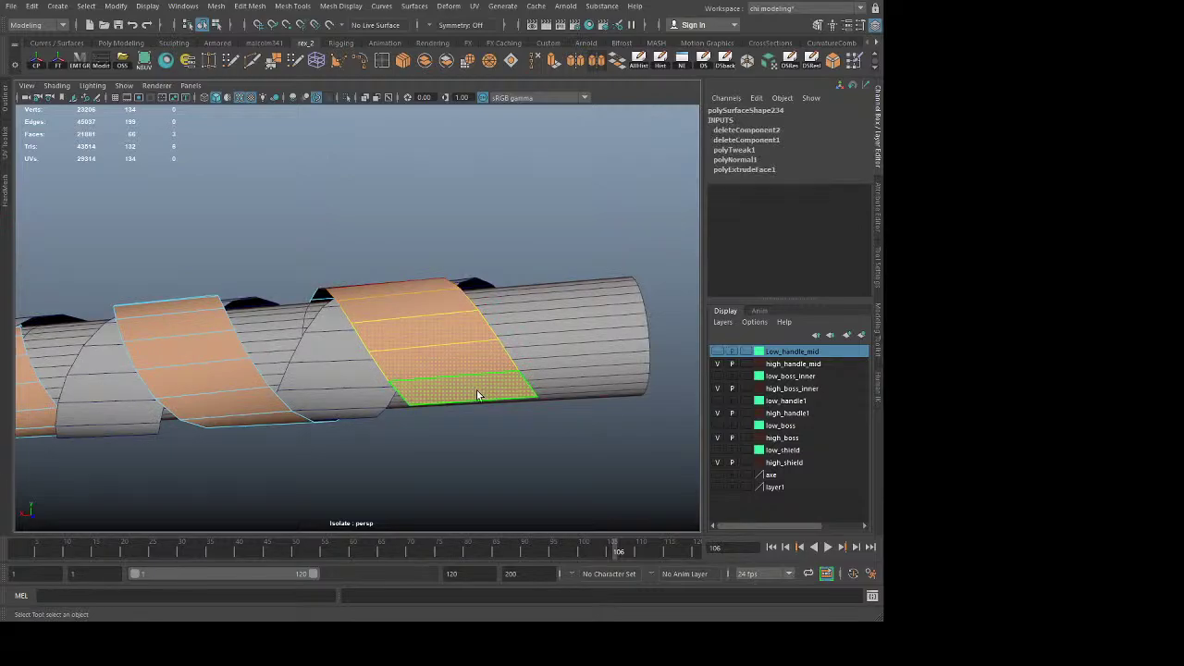
pyautogui.click(465, 436)
pyautogui.keyDown('alt'); pyautogui.moveTo(361, 418); pyautogui.dragTo(361, 448); pyautogui.keyUp('alt')
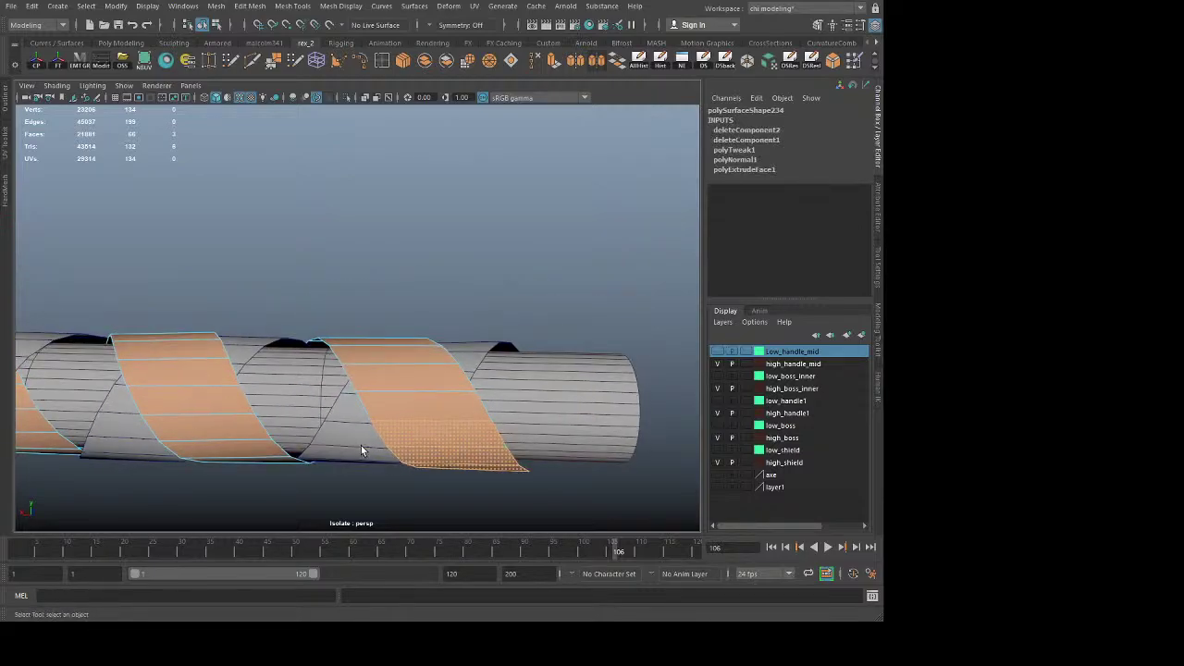
pyautogui.keyDown('ctrl'); pyautogui.click(428, 428); pyautogui.keyUp('ctrl')
pyautogui.press('Delete')
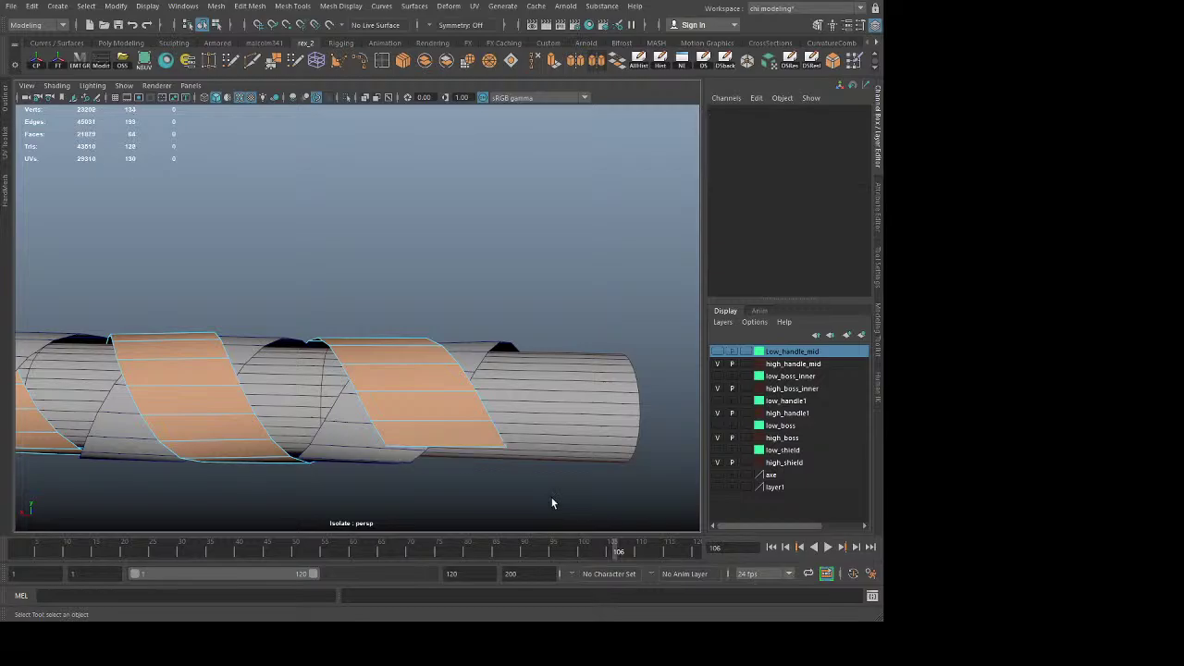
pyautogui.keyDown('alt'); pyautogui.moveTo(527, 495); pyautogui.dragTo(496, 462); pyautogui.keyUp('alt')
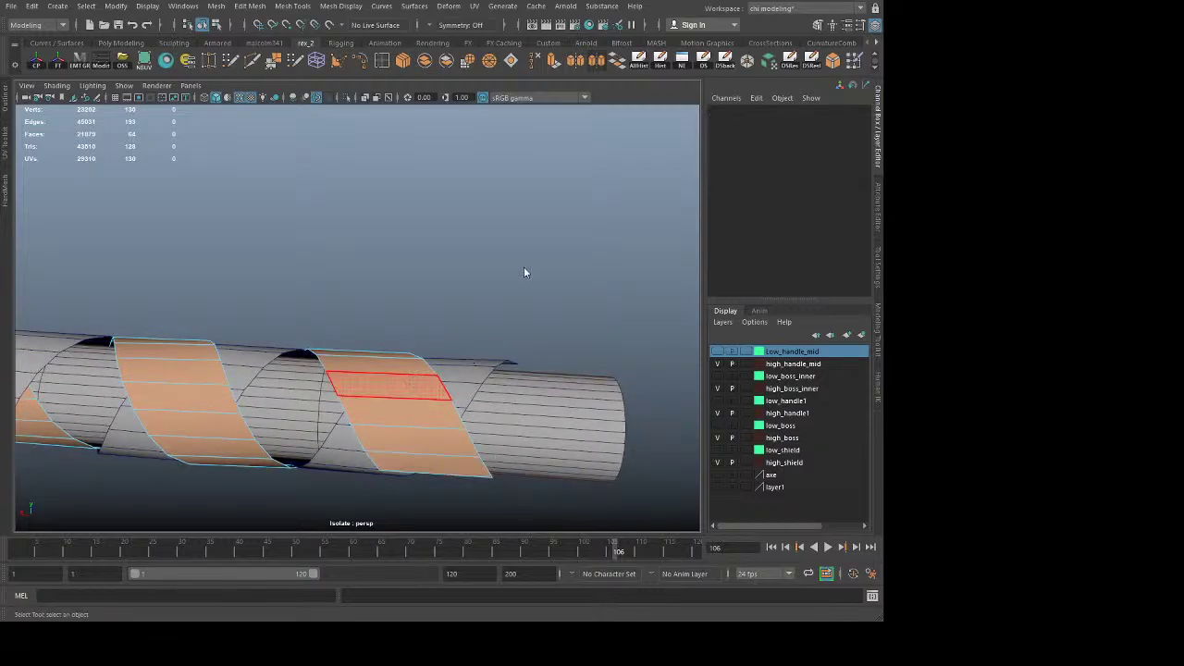
pyautogui.keyDown('alt'); pyautogui.moveTo(450, 410); pyautogui.dragTo(444, 383); pyautogui.keyUp('alt')
pyautogui.click(444, 361)
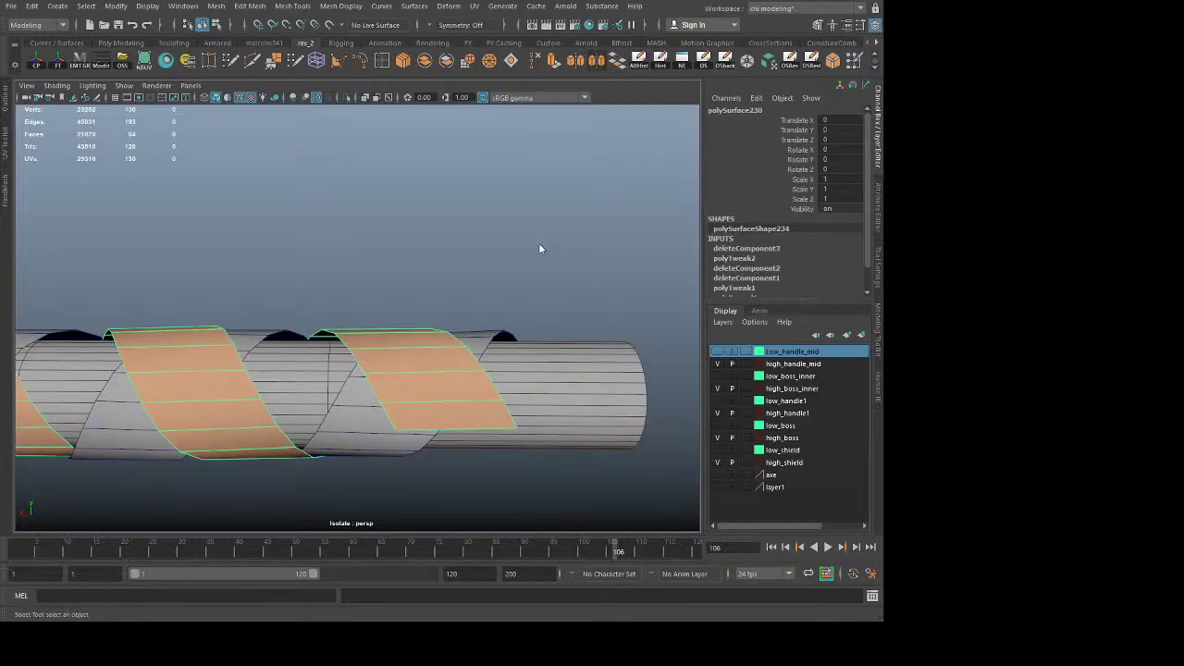
# Step: Slide the end edges of the grey strip inward along the handle at the opposite end to straighten its slanted tip
pyautogui.keyDown('alt'); pyautogui.moveTo(528, 294); pyautogui.dragTo(416, 401); pyautogui.keyUp('alt')
pyautogui.click(401, 321)
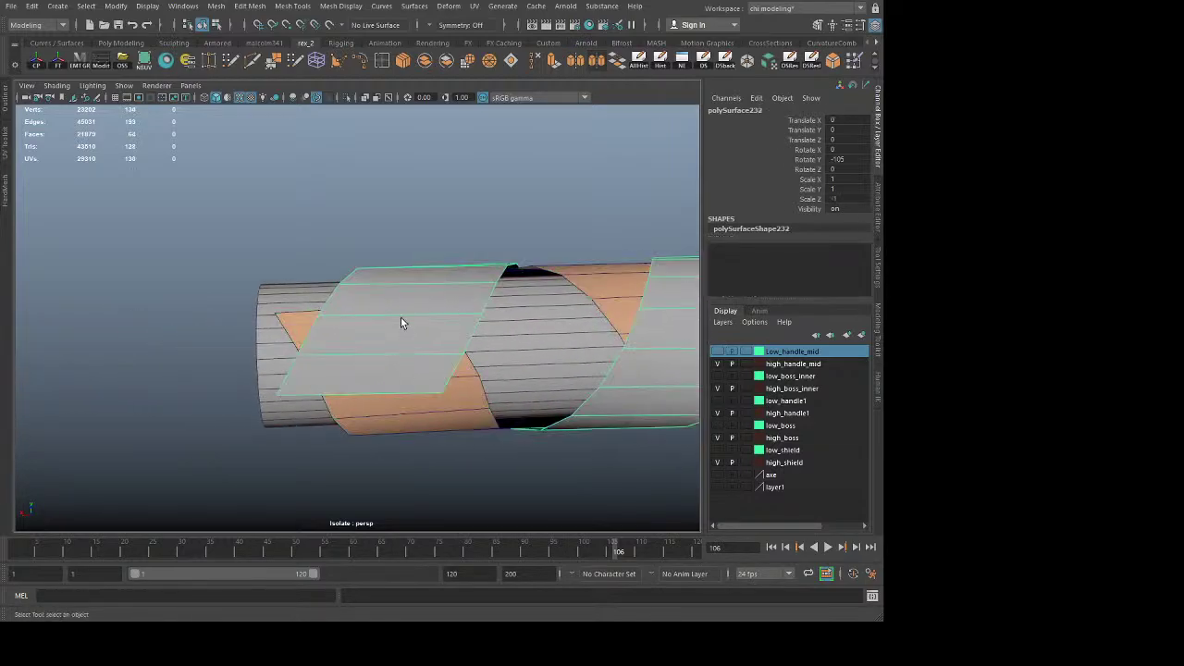
pyautogui.click(400, 172)
pyautogui.click(369, 395)
pyautogui.press('w')
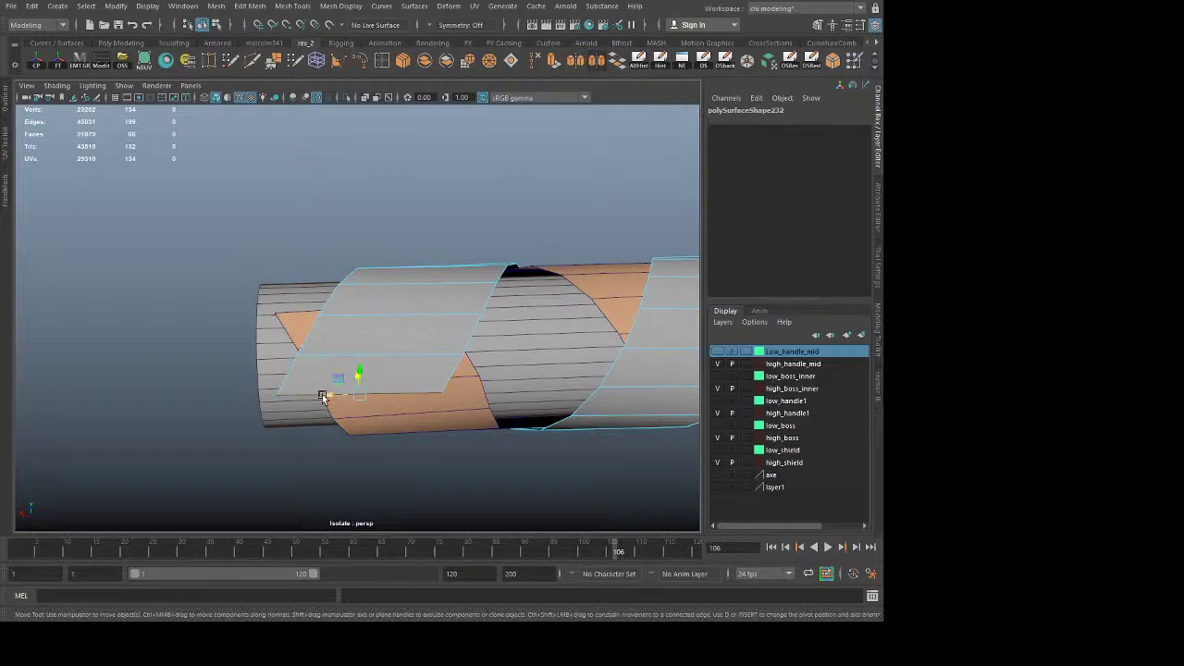
pyautogui.moveTo(323, 396); pyautogui.dragTo(355, 399)
pyautogui.keyDown('shift'); pyautogui.click(349, 365); pyautogui.keyUp('shift')
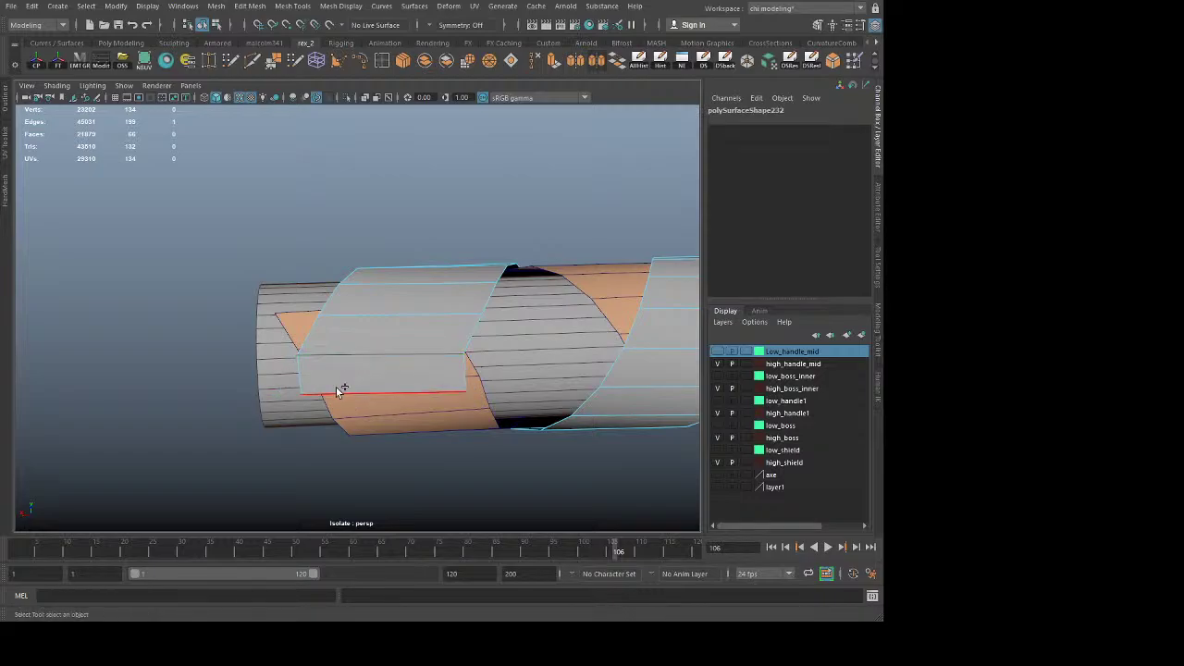
pyautogui.press('w')
pyautogui.moveTo(349, 377); pyautogui.dragTo(376, 380)
pyautogui.moveTo(377, 383); pyautogui.dragTo(365, 382, button='middle')
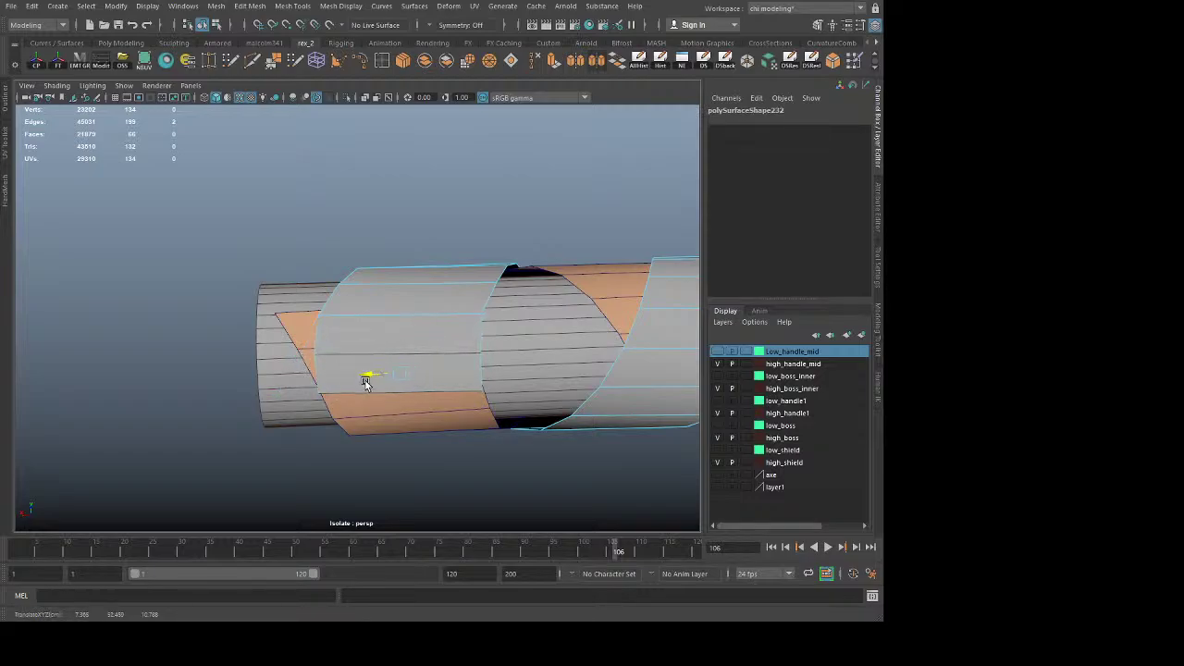
# Step: With X-ray display on, scale and slide the orange strip's end edges inward until they line up beneath the grey strip's end
pyautogui.click(393, 409)
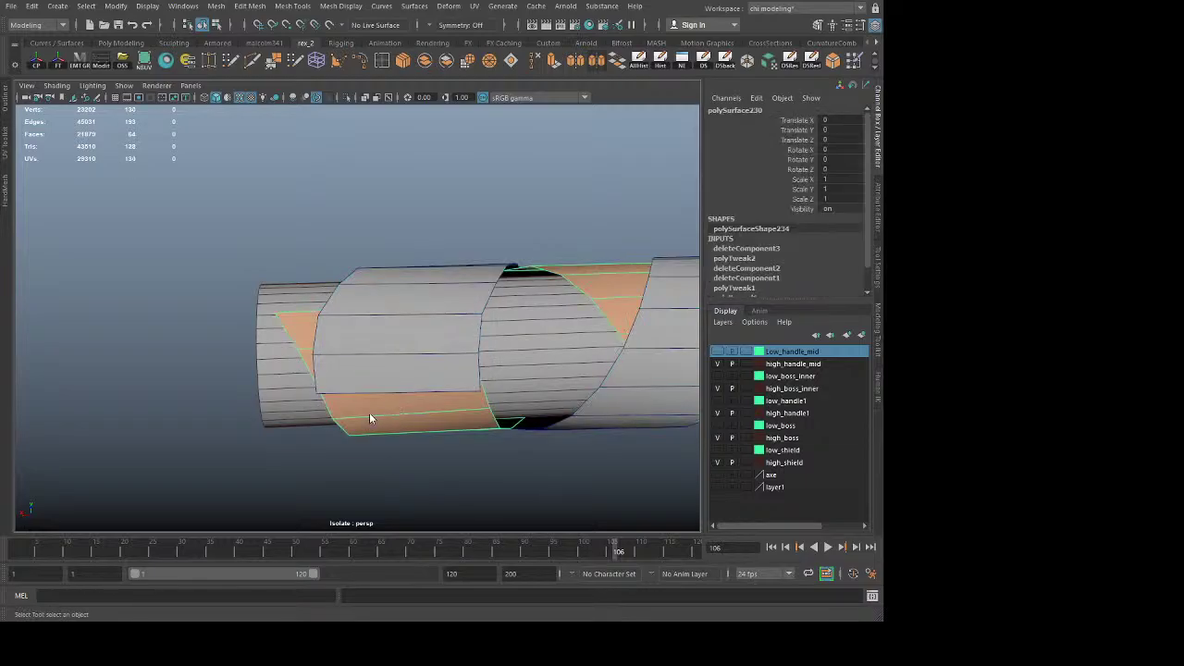
pyautogui.click(396, 181)
pyautogui.click(311, 317)
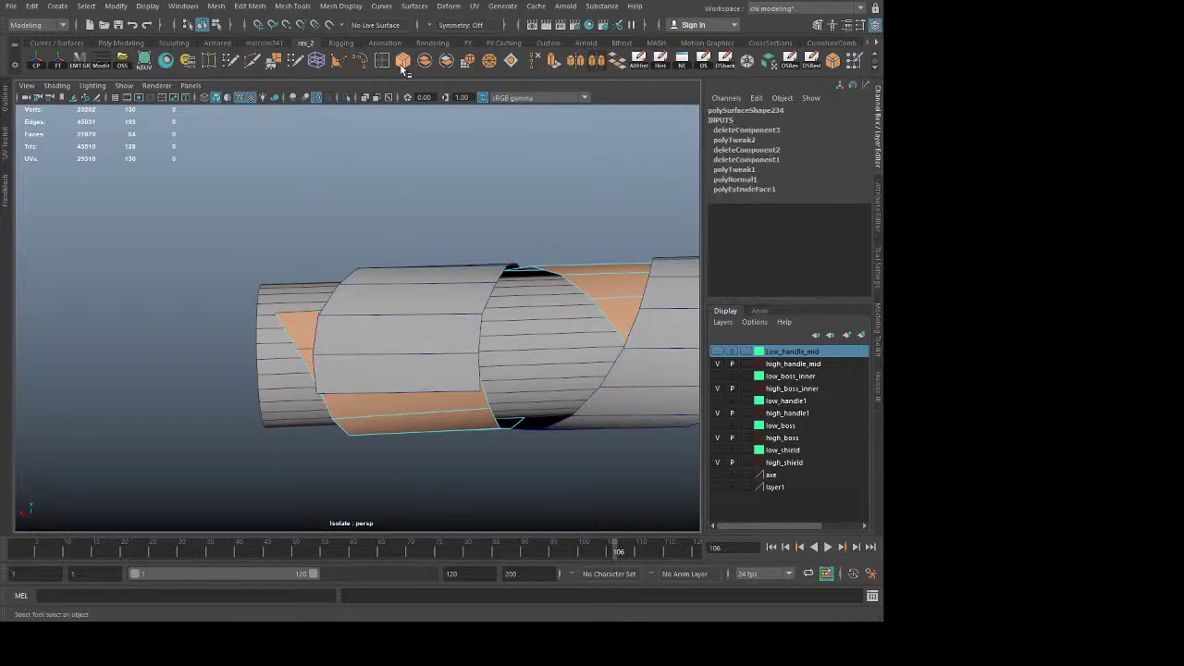
pyautogui.click(361, 97)
pyautogui.press('w')
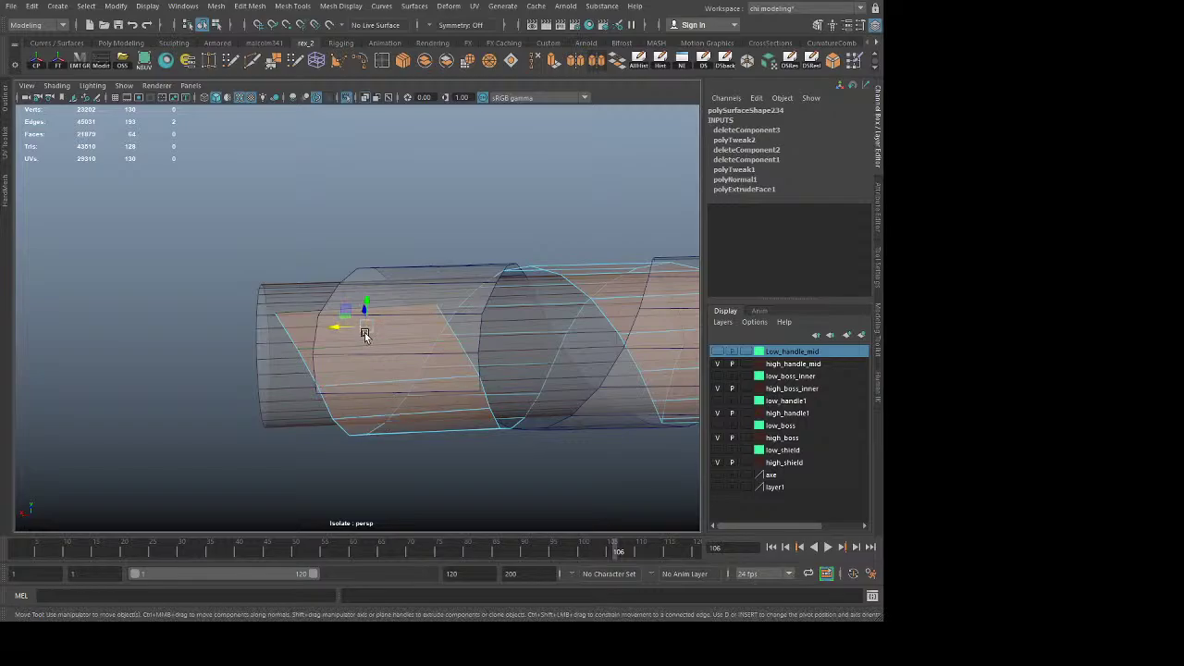
pyautogui.press('r')
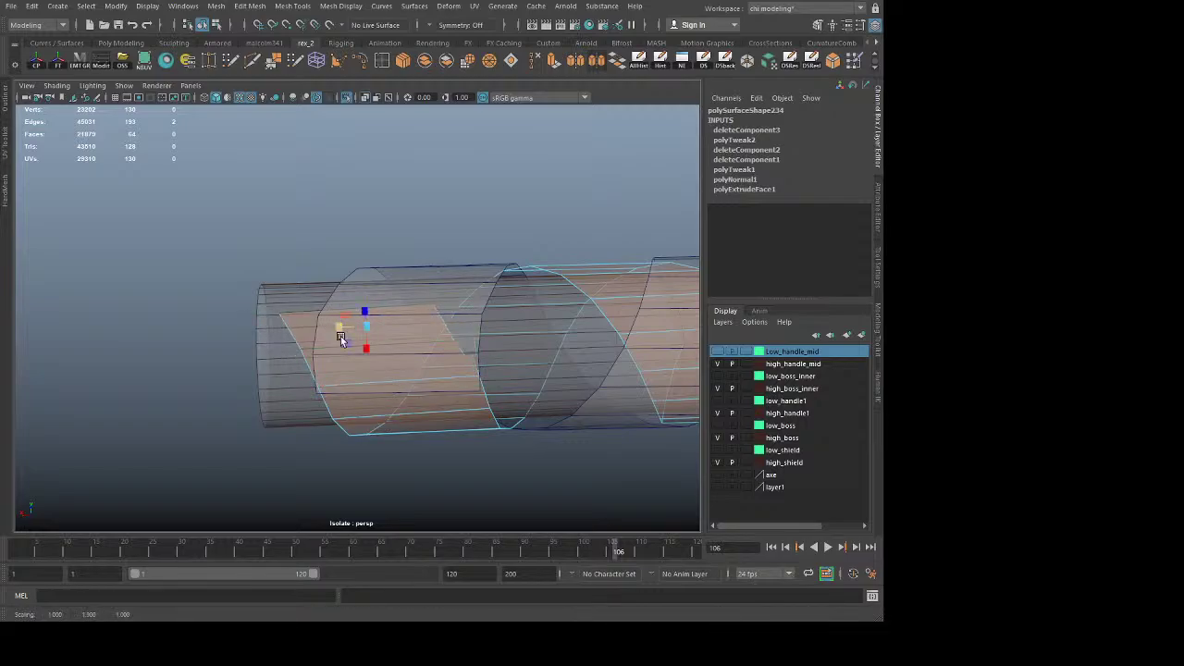
pyautogui.moveTo(341, 337); pyautogui.dragTo(366, 316)
pyautogui.press('w')
pyautogui.click(166, 326)
pyautogui.click(309, 316)
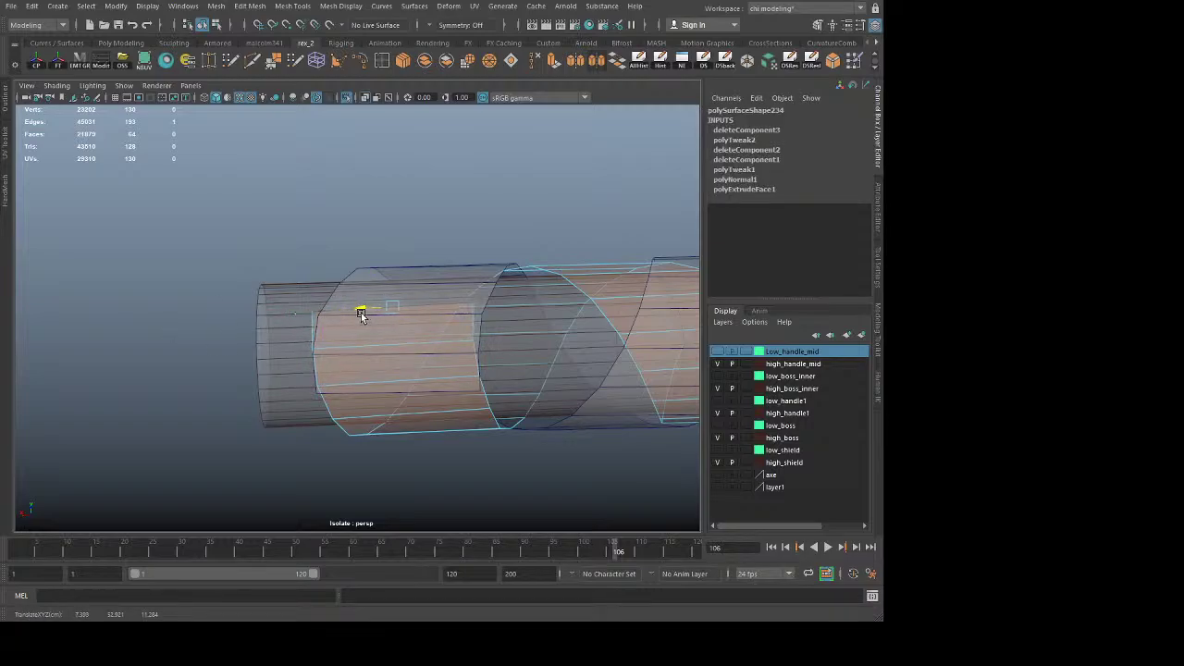
pyautogui.click(281, 334)
pyautogui.press('F8')
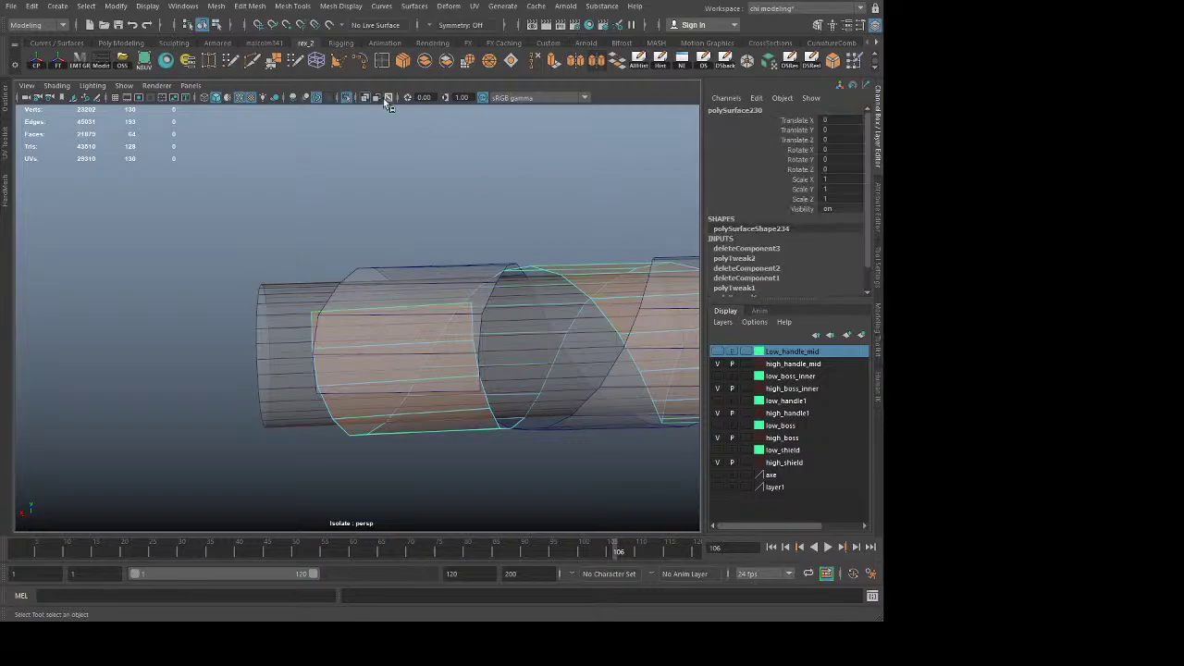
# Step: Turn off X-ray display and examine the wrap up to the orange strip's other end
pyautogui.click(366, 97)
pyautogui.scroll(-5, 429, 241)
pyautogui.keyDown('alt'); pyautogui.moveTo(500, 314); pyautogui.dragTo(258, 320, button='middle'); pyautogui.keyUp('alt')
pyautogui.keyDown('alt'); pyautogui.moveTo(258, 320); pyautogui.dragTo(463, 346); pyautogui.keyUp('alt')
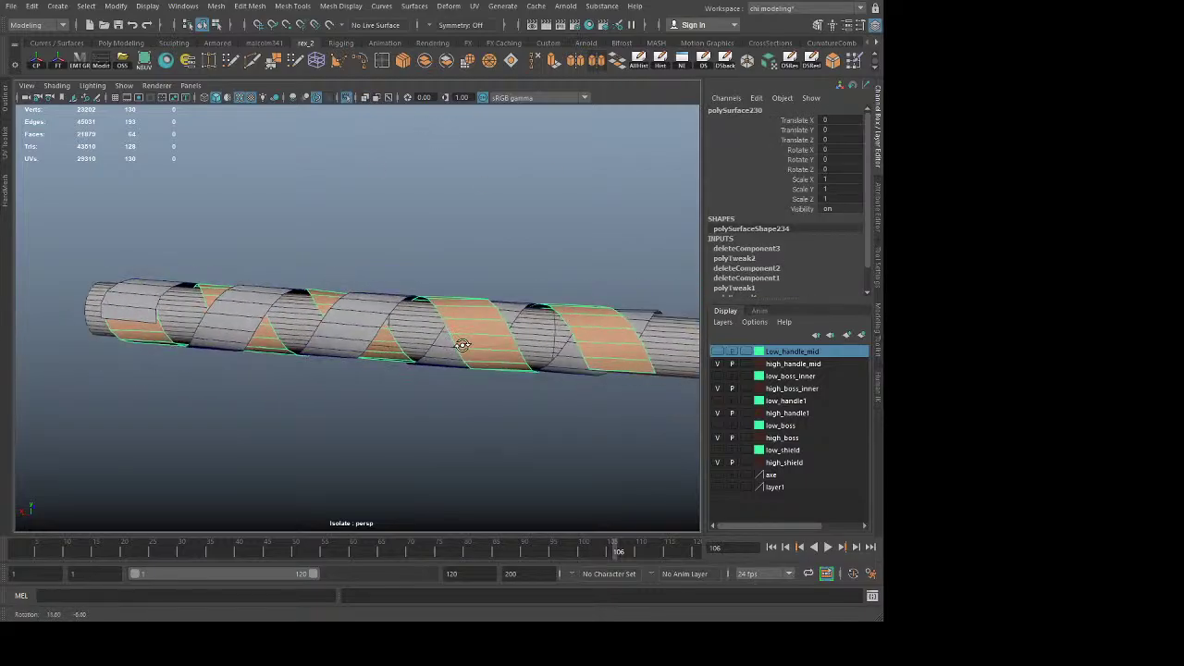
pyautogui.keyDown('alt'); pyautogui.moveTo(566, 348); pyautogui.dragTo(401, 346, button='middle'); pyautogui.keyUp('alt')
pyautogui.keyDown('alt'); pyautogui.moveTo(402, 346); pyautogui.dragTo(584, 428, button='right'); pyautogui.keyUp('alt')
pyautogui.keyDown('alt'); pyautogui.moveTo(583, 429); pyautogui.dragTo(402, 352, button='middle'); pyautogui.keyUp('alt')
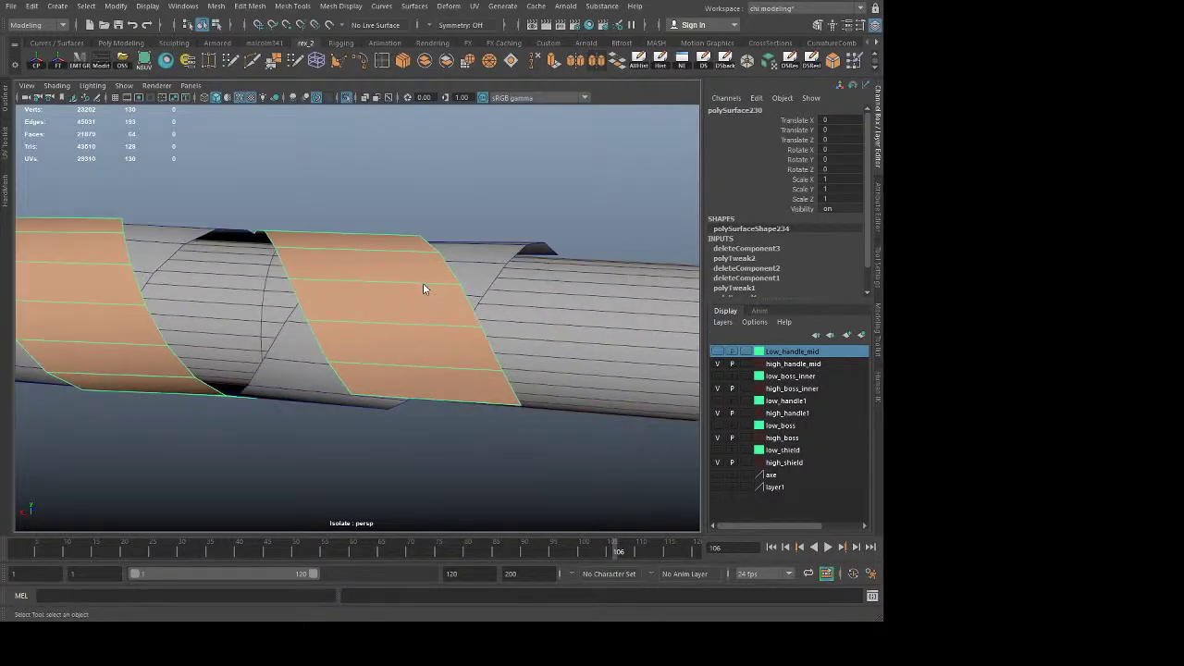
# Step: Try deleting the last face at the orange strip's end, and undo the deletion
pyautogui.press('F11')
pyautogui.click(420, 382)
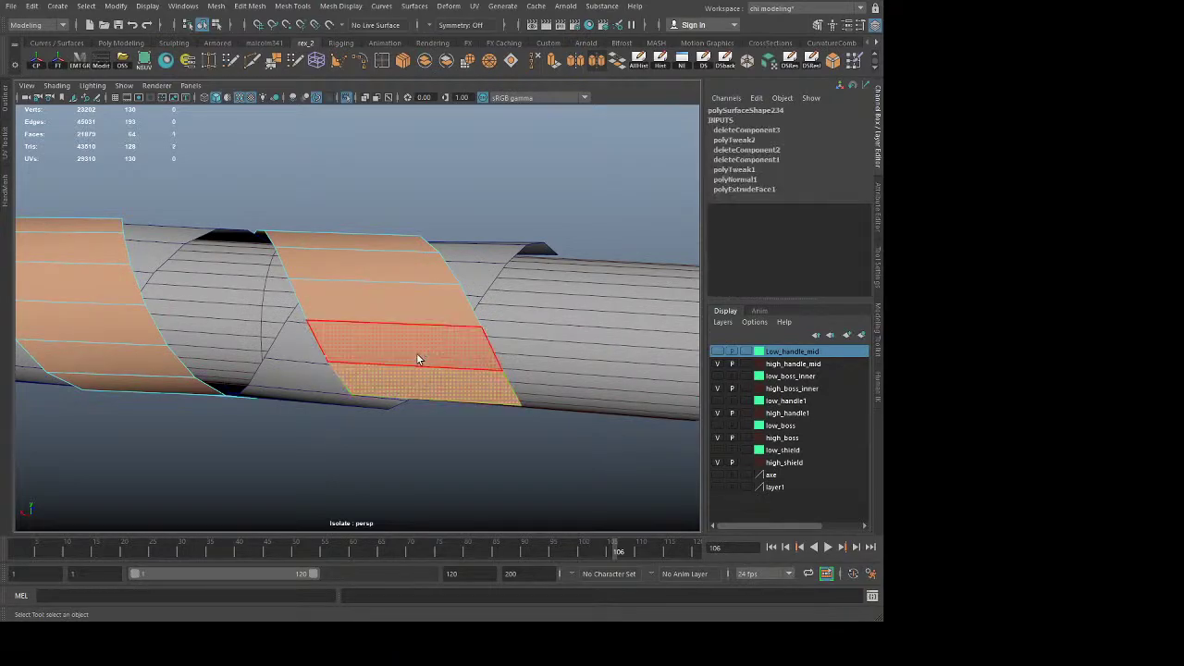
pyautogui.press('Delete')
pyautogui.hotkey('ctrl', 'z')
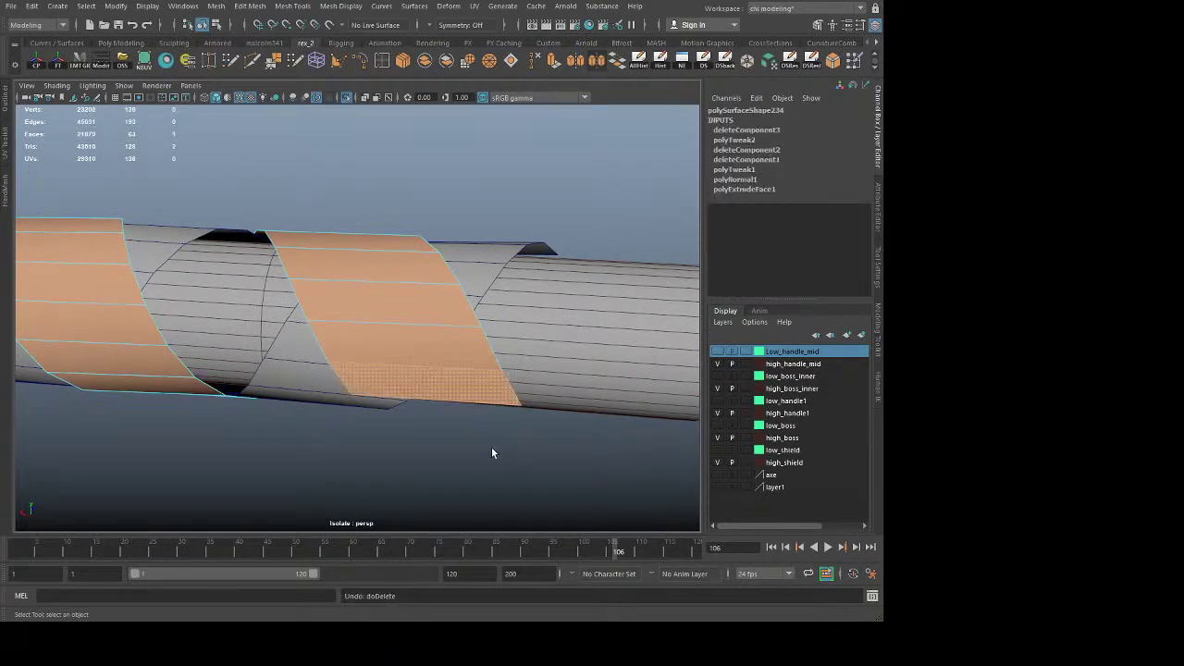
pyautogui.click(409, 460)
# Step: Slide the last edges of the orange strip back along the handle to pull in its slanted end
pyautogui.keyDown('alt'); pyautogui.moveTo(409, 460); pyautogui.dragTo(422, 390); pyautogui.keyUp('alt')
pyautogui.press('F10')
pyautogui.click(431, 337)
pyautogui.press('w')
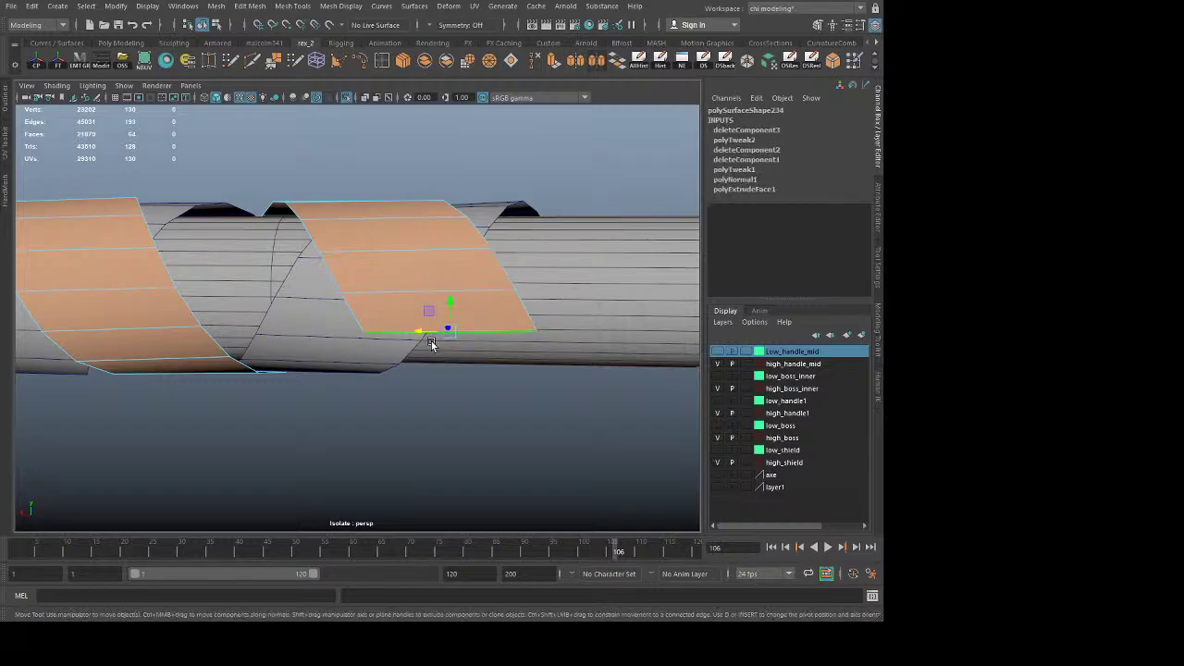
pyautogui.moveTo(421, 335); pyautogui.dragTo(360, 310)
pyautogui.keyDown('shift'); pyautogui.click(402, 293); pyautogui.keyUp('shift')
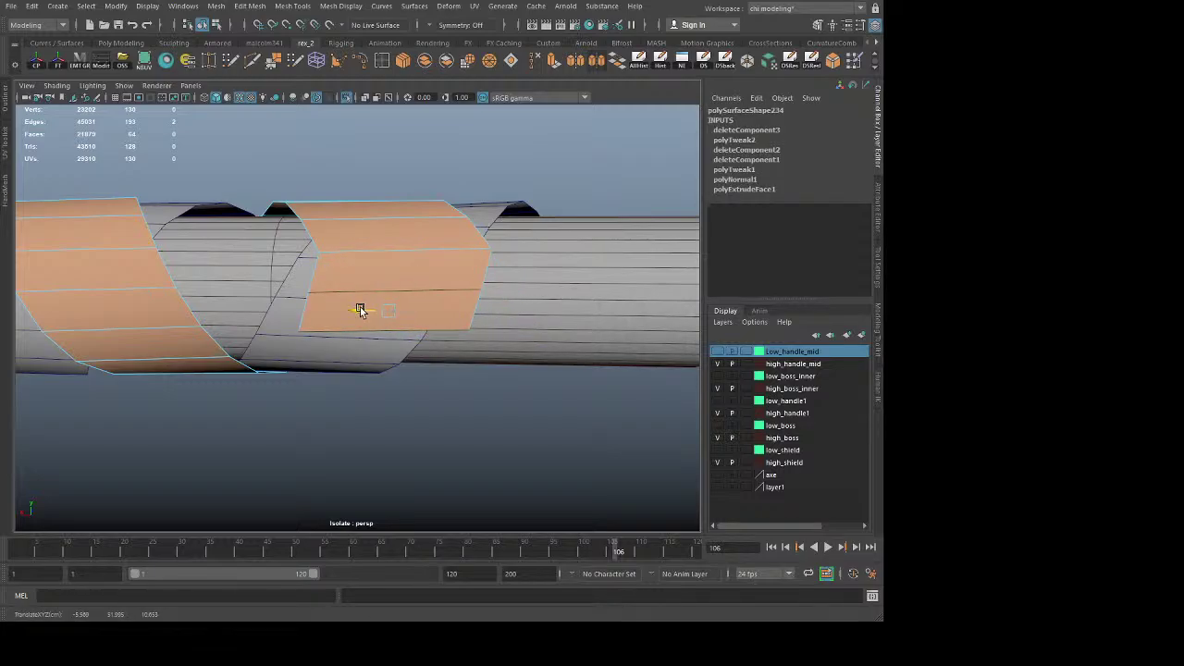
pyautogui.click(398, 250)
pyautogui.moveTo(388, 253); pyautogui.dragTo(366, 252)
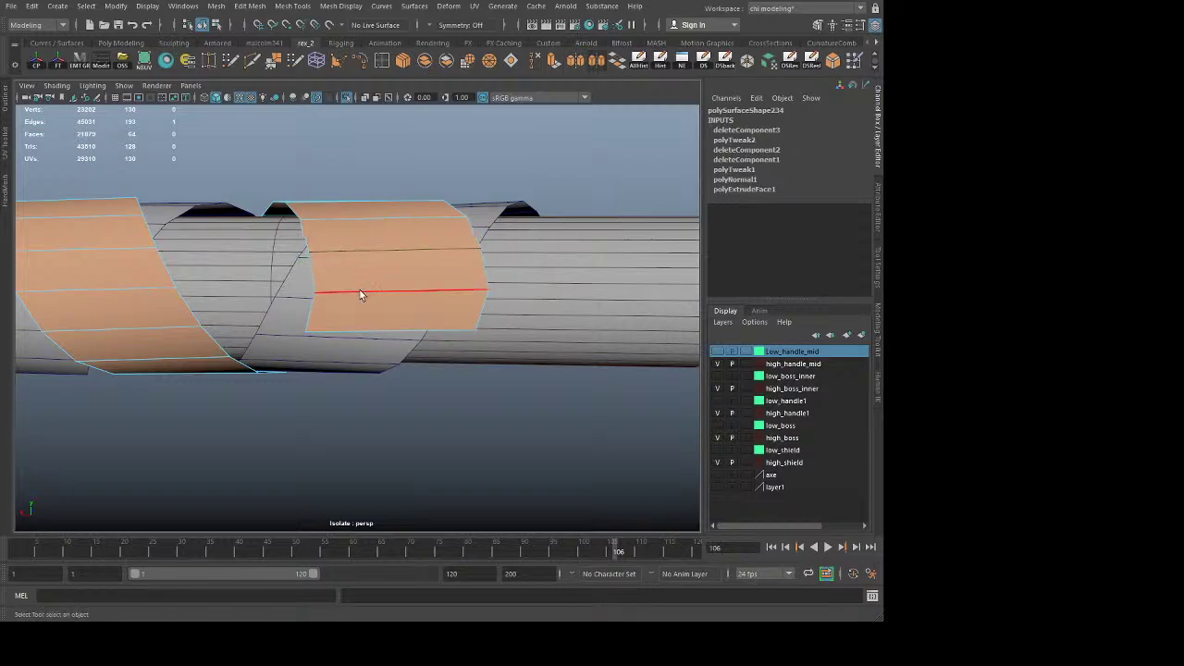
# Step: Reposition the individual edges near the orange strip's end to even out the bend in its side borders
pyautogui.click(360, 291)
pyautogui.keyDown('alt'); pyautogui.moveTo(429, 337); pyautogui.dragTo(407, 377, button='middle'); pyautogui.keyUp('alt')
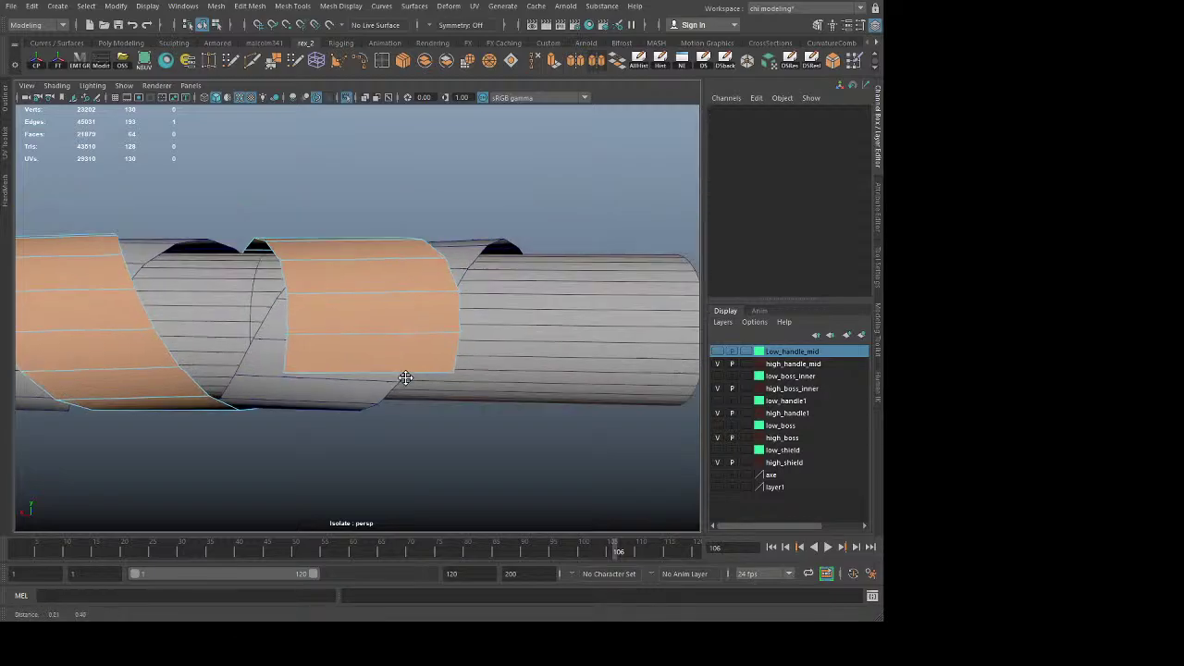
pyautogui.keyDown('alt'); pyautogui.moveTo(407, 378); pyautogui.dragTo(402, 394); pyautogui.keyUp('alt')
pyautogui.click(399, 394)
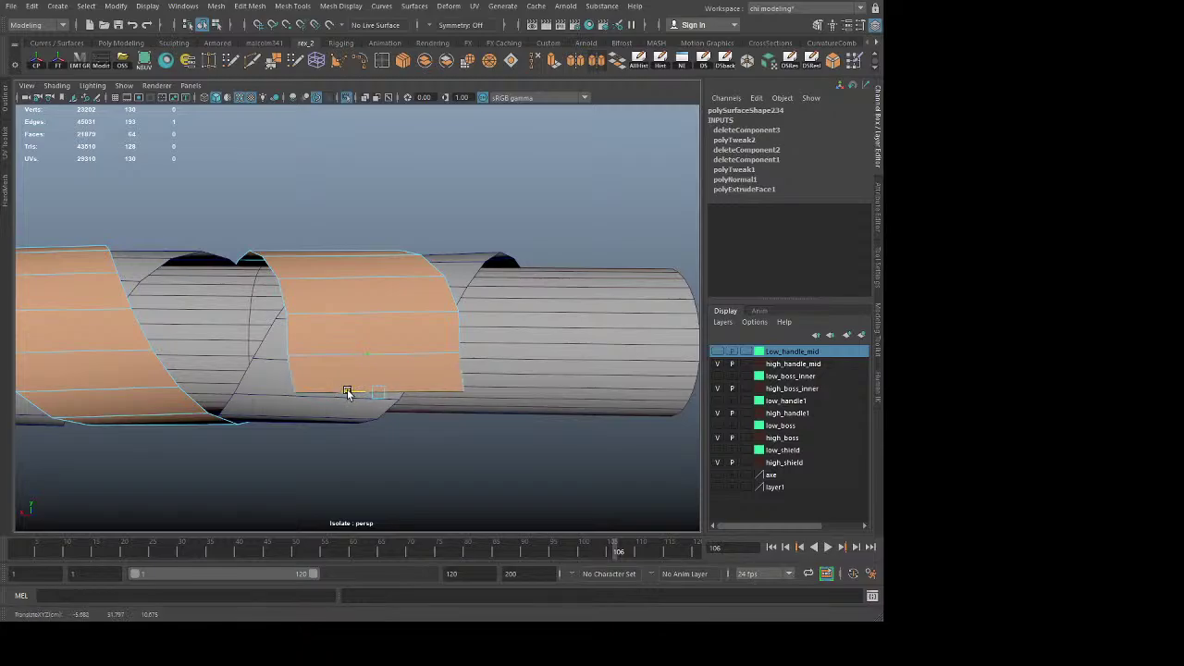
pyautogui.click(349, 355)
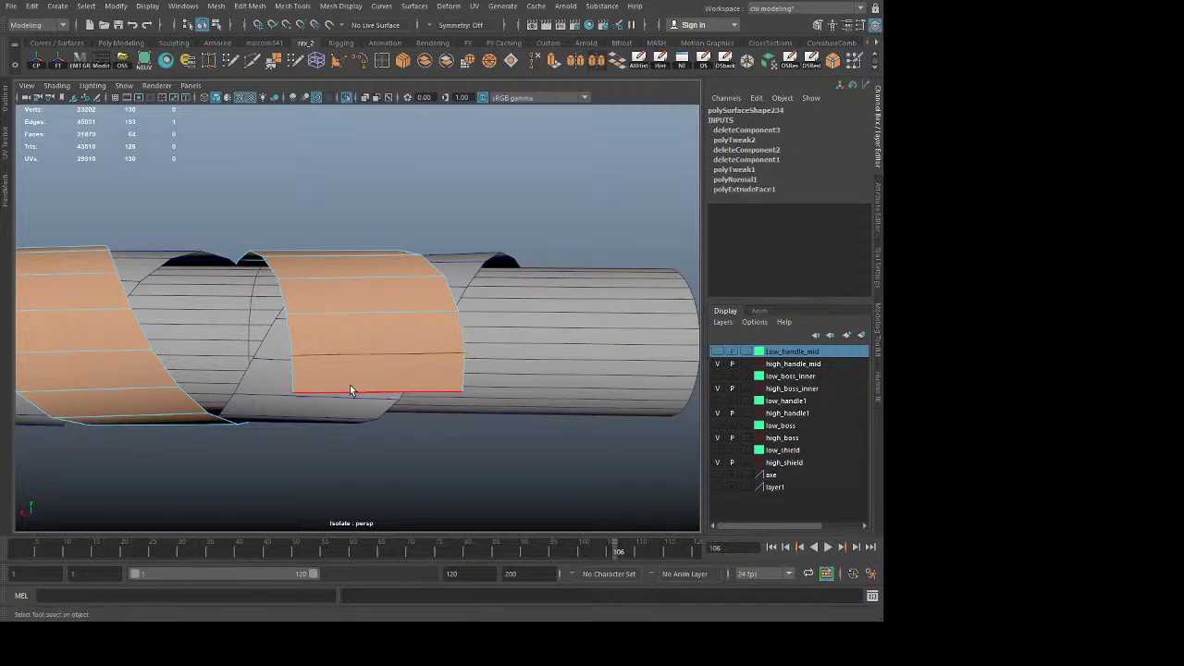
pyautogui.click(359, 442)
pyautogui.keyDown('alt'); pyautogui.moveTo(359, 443); pyautogui.dragTo(368, 452); pyautogui.keyUp('alt')
# Step: Nudge the orange strip's end edge and the edges above it along the handle so its borders form a smooth curve
pyautogui.click(398, 321)
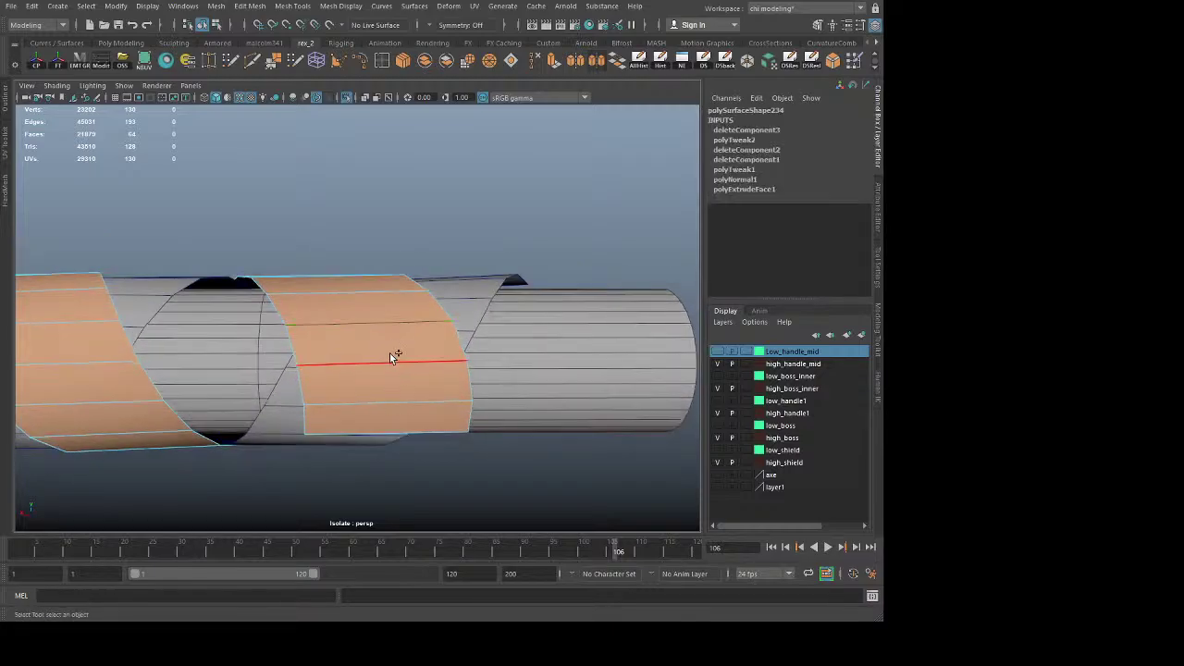
pyautogui.click(380, 432)
pyautogui.press('w')
pyautogui.moveTo(355, 363); pyautogui.dragTo(337, 357)
pyautogui.press('q')
pyautogui.click(402, 495)
pyautogui.click(363, 358)
pyautogui.press('w')
pyautogui.press('q')
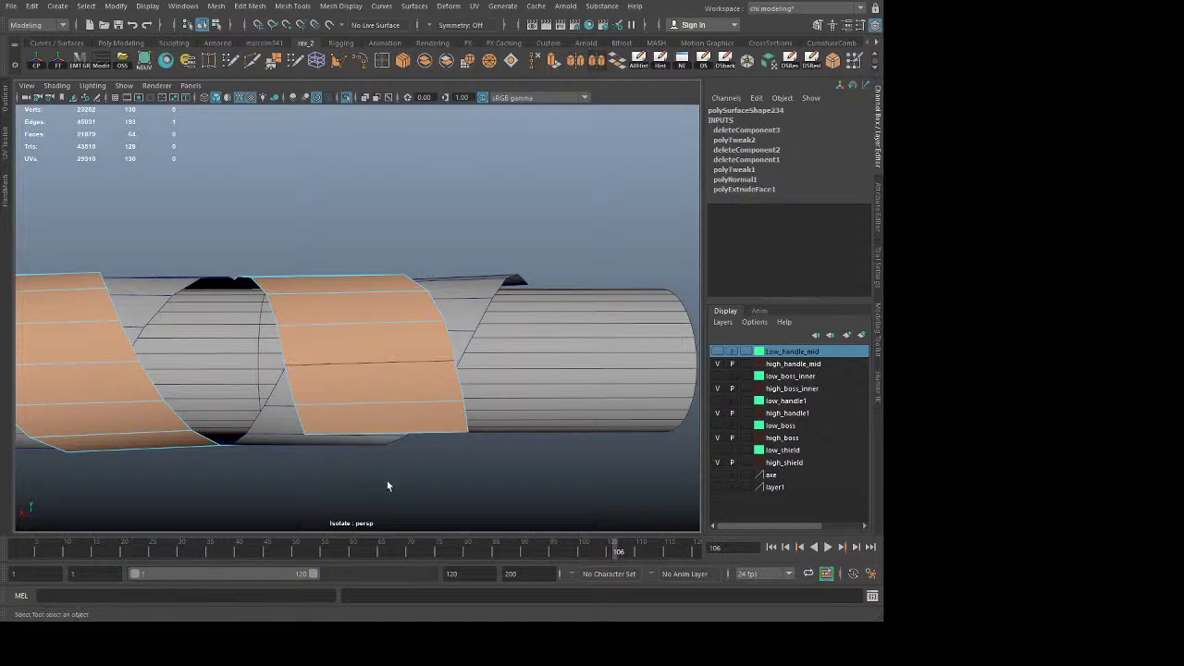
pyautogui.click(388, 483)
pyautogui.click(399, 430)
pyautogui.press('w')
pyautogui.press('q')
pyautogui.click(398, 495)
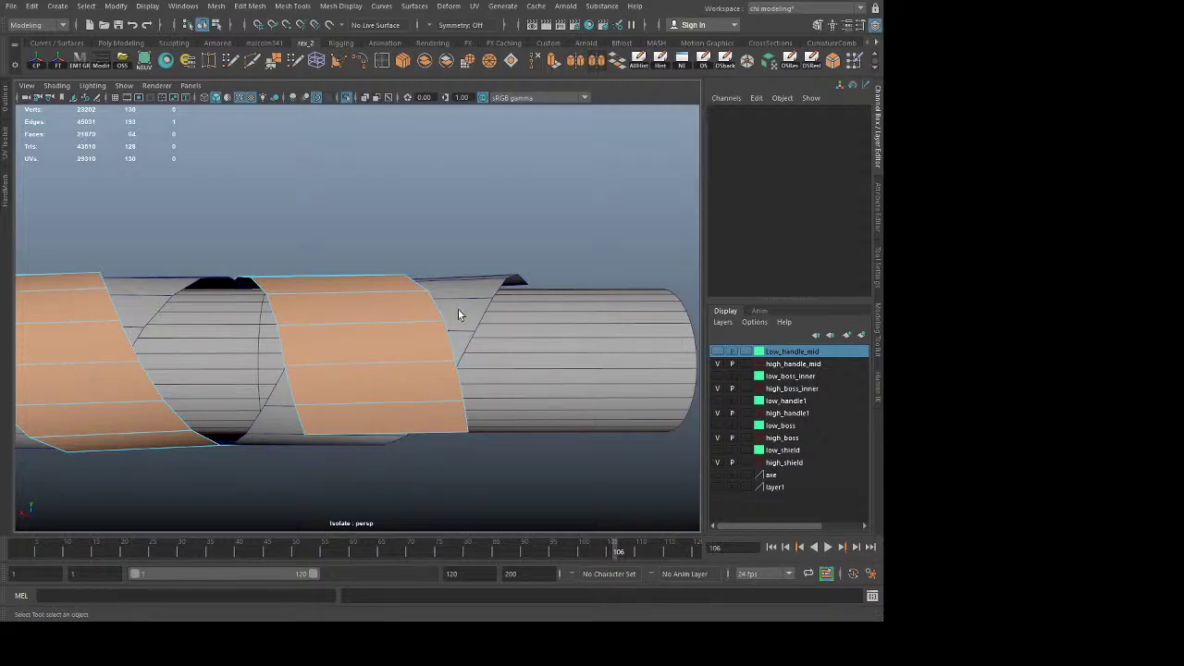
# Step: Delete the grey strip's surplus end faces that extend past the orange band
pyautogui.click(484, 301)
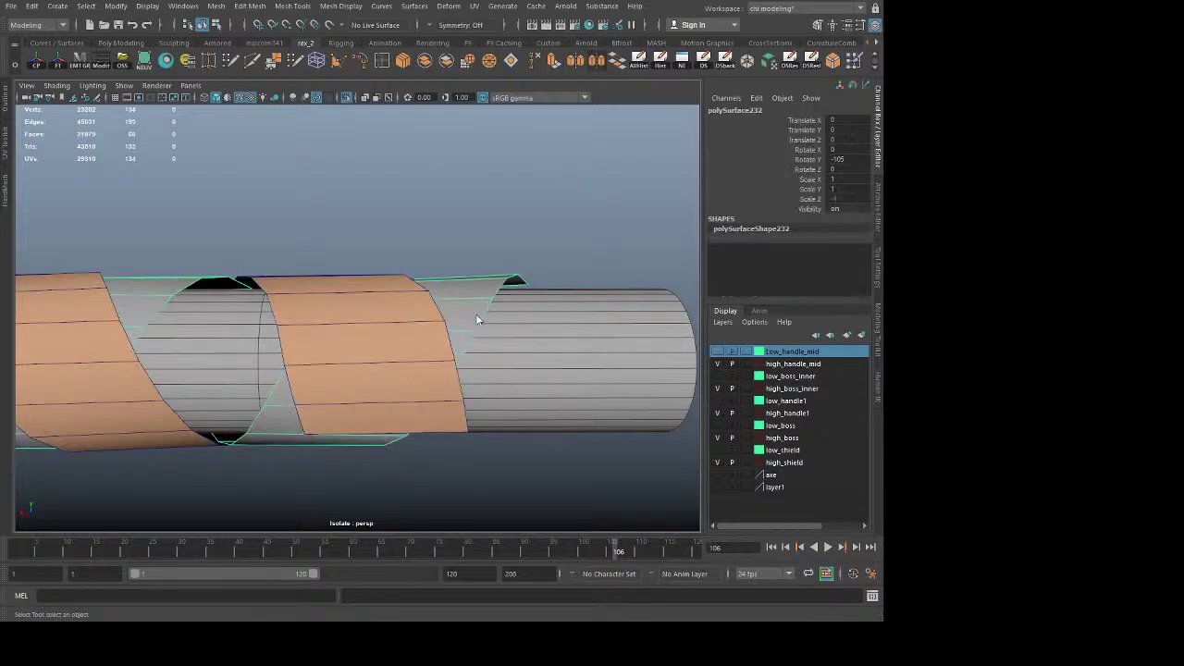
pyautogui.press('F11')
pyautogui.click(474, 289)
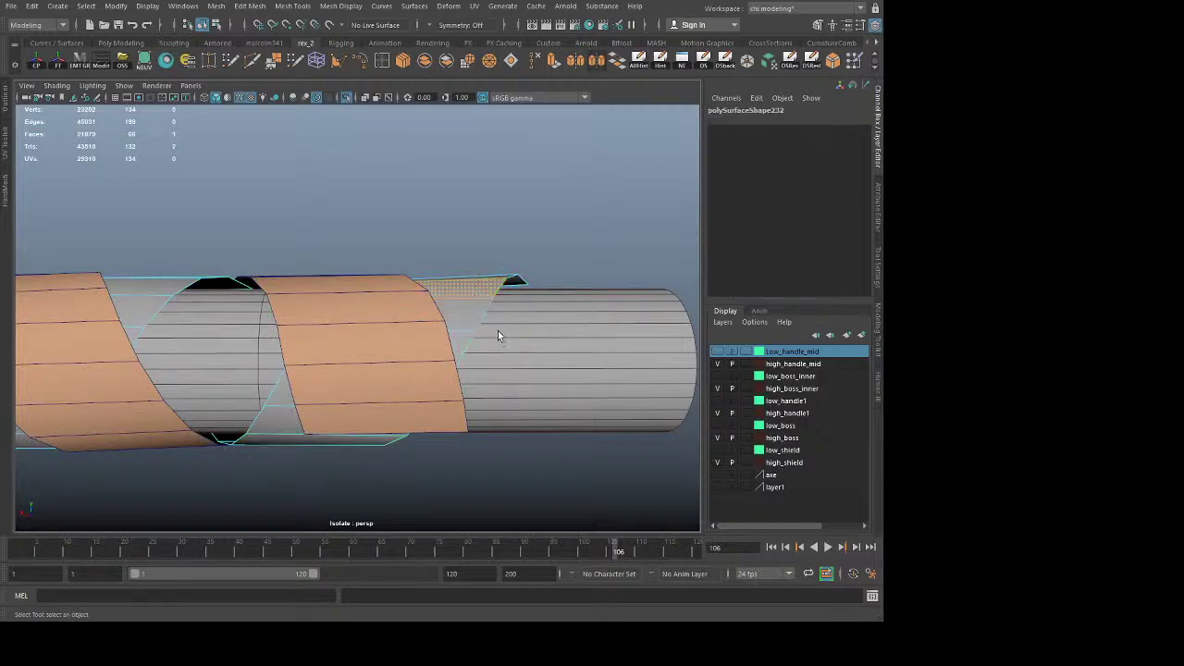
pyautogui.press('Delete')
pyautogui.click(516, 278)
pyautogui.press('Delete')
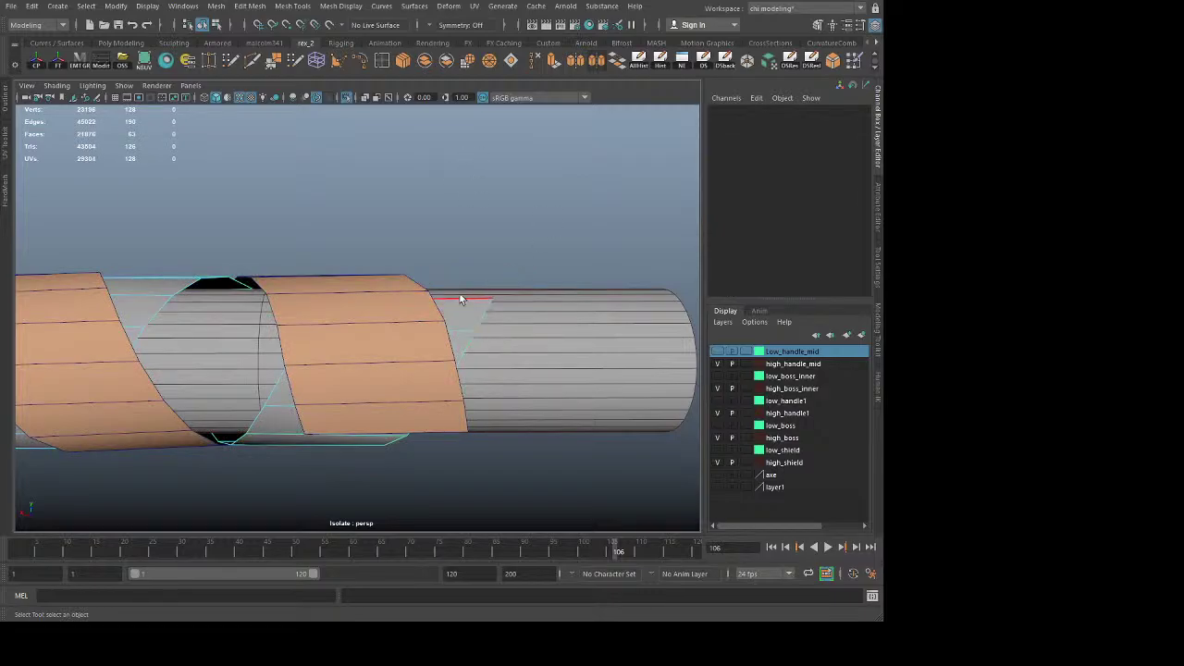
# Step: Slide the grey strip's last two edges back along the handle under the orange band, with X-ray shading enabled
pyautogui.click(462, 299)
pyautogui.press('w')
pyautogui.moveTo(383, 298); pyautogui.dragTo(341, 317)
pyautogui.keyDown('shift'); pyautogui.click(440, 336); pyautogui.keyUp('shift')
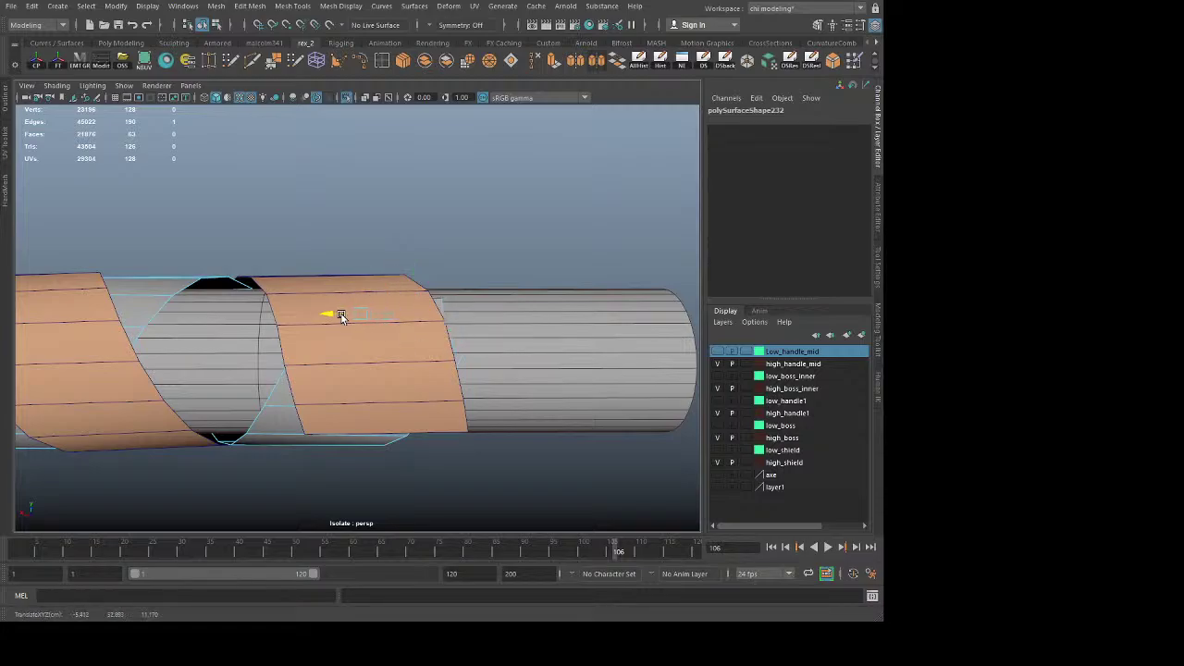
pyautogui.click(377, 97)
pyautogui.press('w')
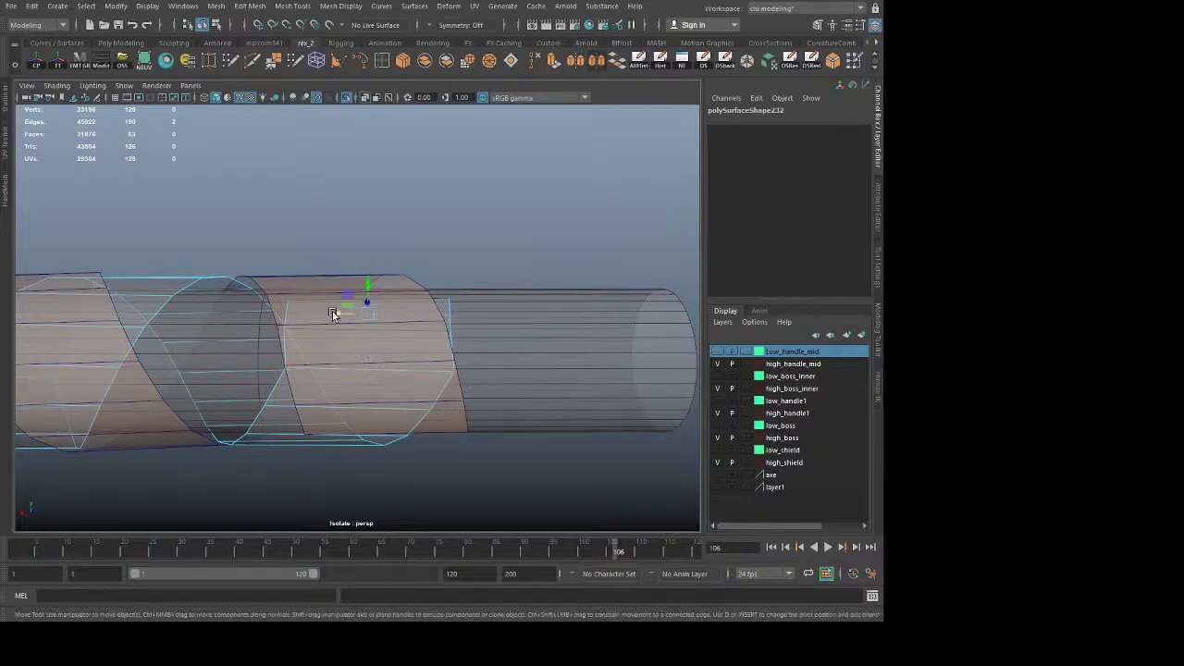
pyautogui.moveTo(333, 312); pyautogui.dragTo(343, 314)
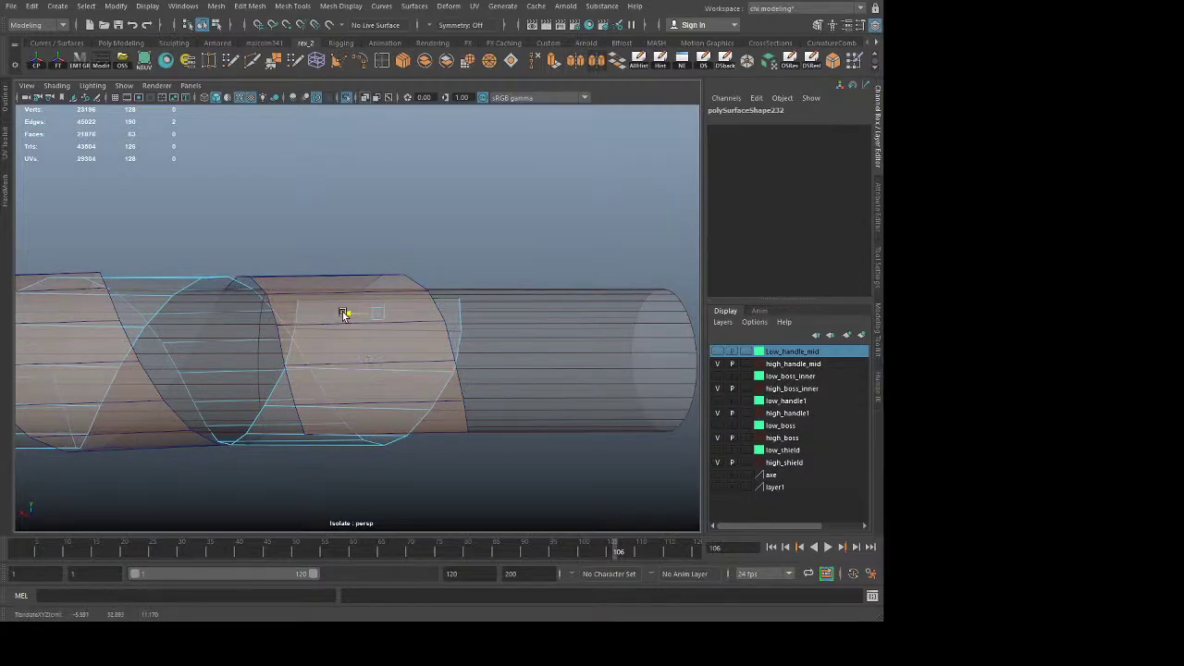
# Step: Shift the grey strip's last three edges along the handle and adjust the second edge separately to smooth its border curve
pyautogui.keyDown('shift'); pyautogui.click(339, 369); pyautogui.keyUp('shift')
pyautogui.moveTo(339, 370); pyautogui.dragTo(343, 310, button='middle')
pyautogui.hotkey('ctrl', 'z')
pyautogui.moveTo(343, 314); pyautogui.dragTo(337, 313)
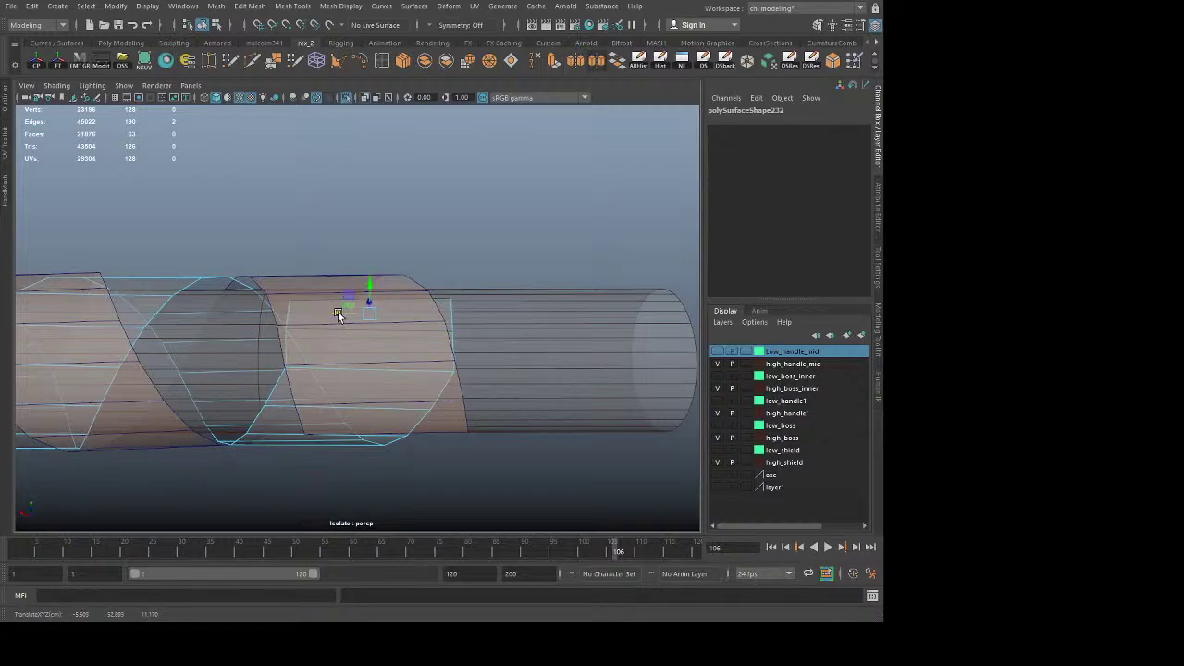
pyautogui.keyDown('shift'); pyautogui.click(348, 370); pyautogui.keyUp('shift')
pyautogui.moveTo(336, 335); pyautogui.dragTo(325, 333, button='middle')
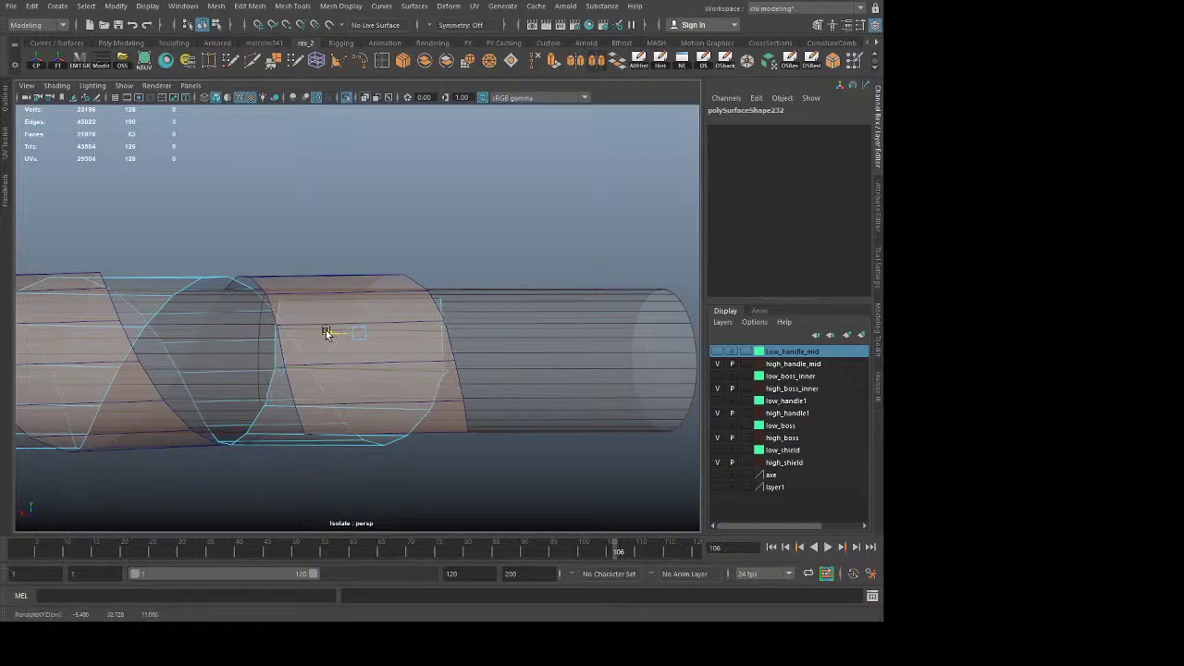
pyautogui.click(424, 328)
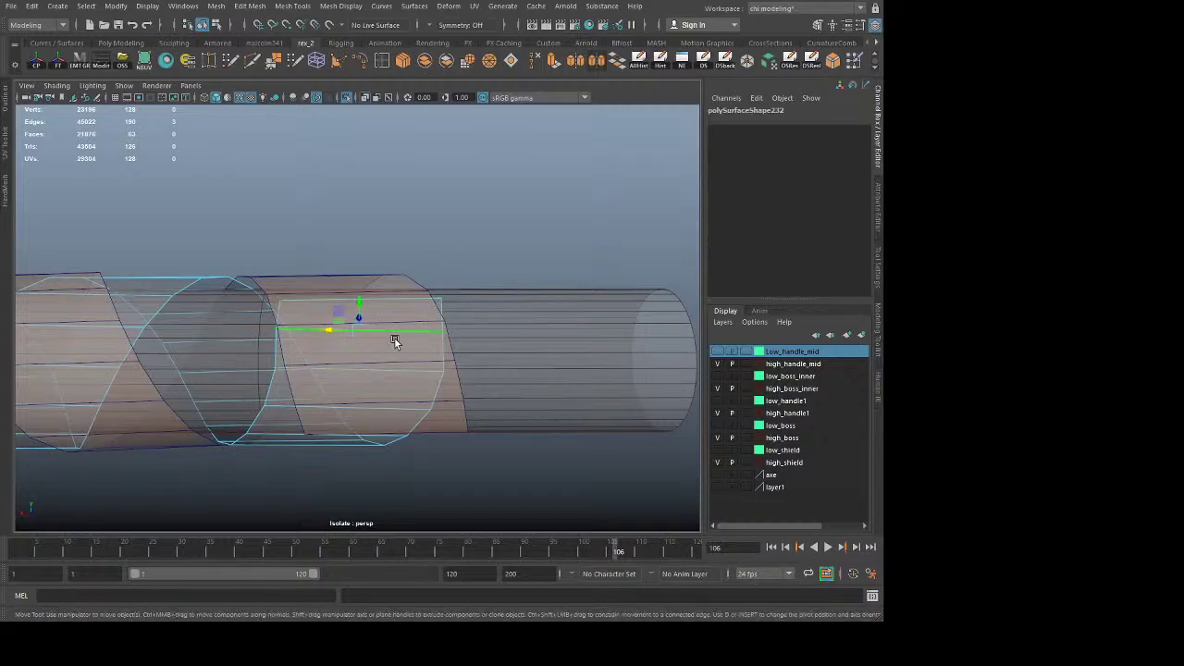
pyautogui.moveTo(335, 333); pyautogui.dragTo(342, 334, button='middle')
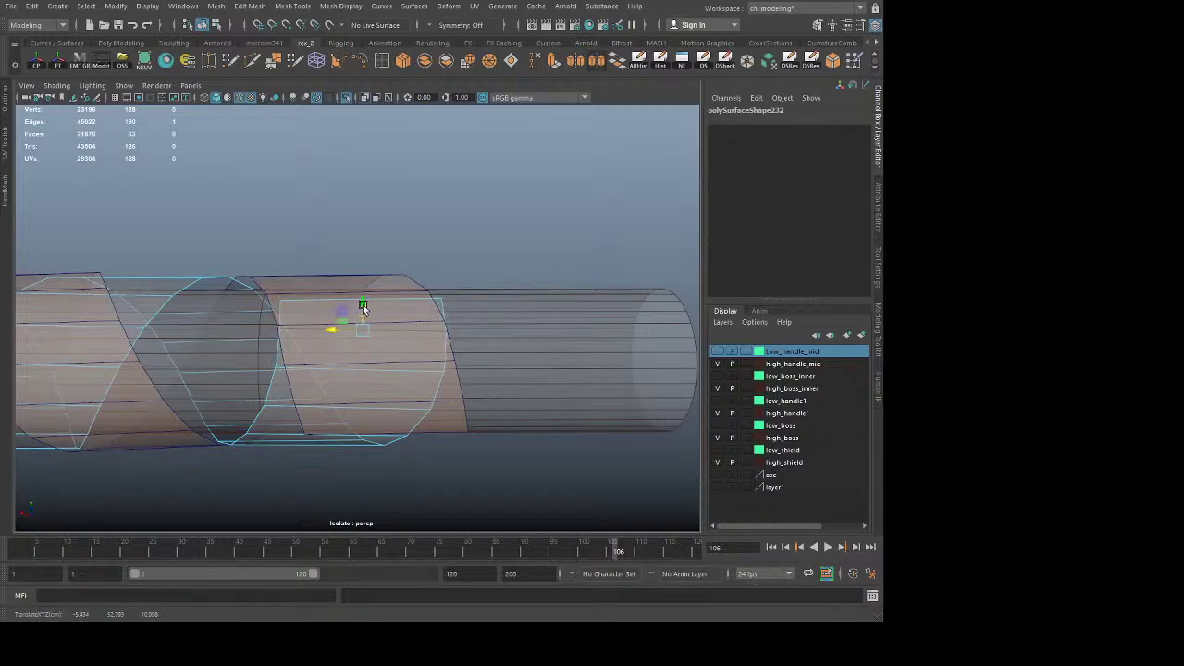
# Step: Return to object selection with nothing selected and turn off X-ray shading
pyautogui.press('q')
pyautogui.click(466, 202)
pyautogui.moveTo(437, 250); pyautogui.dragTo(474, 240, button='right')
pyautogui.click(476, 242)
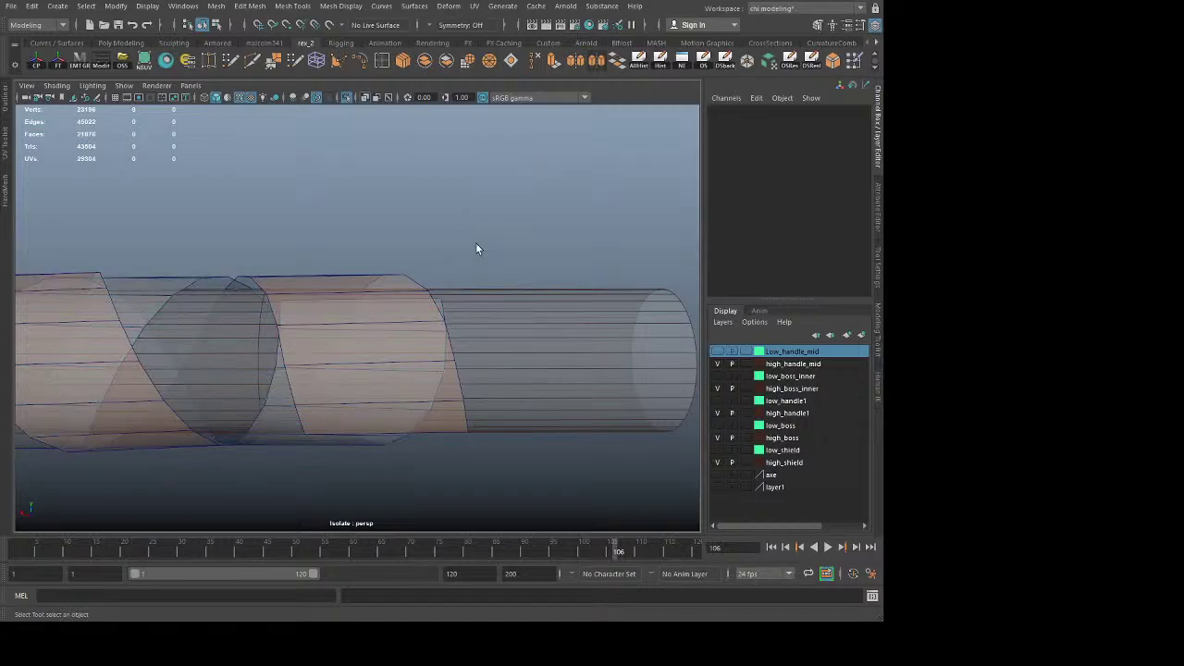
pyautogui.click(366, 98)
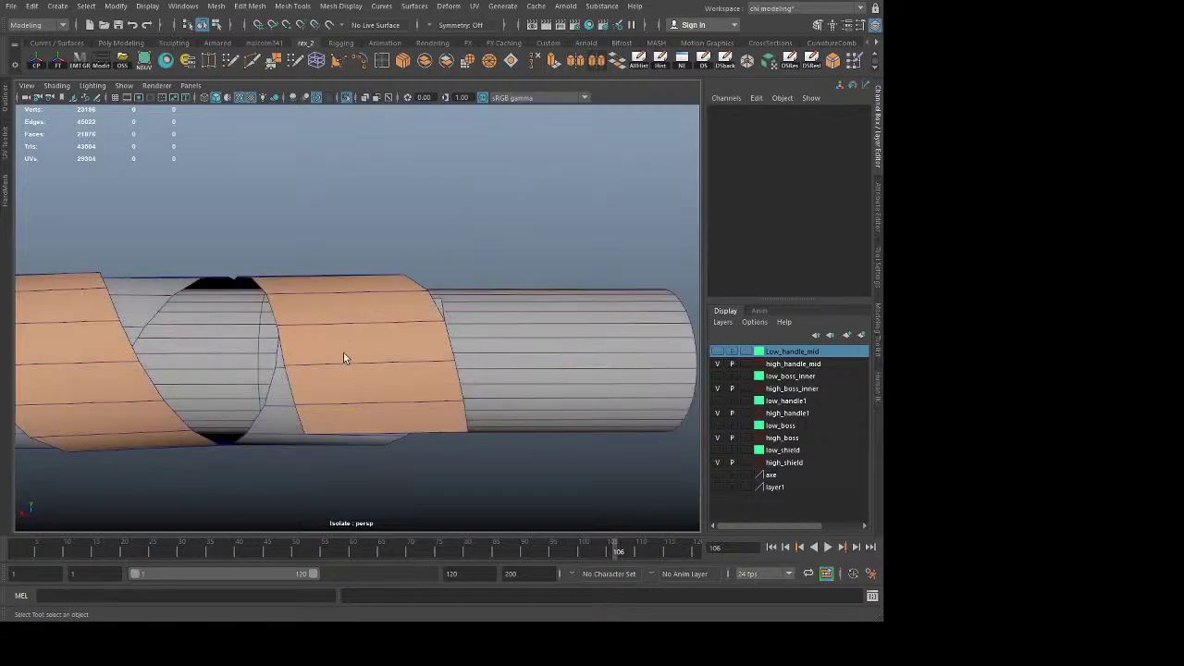
pyautogui.keyDown('alt'); pyautogui.moveTo(343, 352); pyautogui.dragTo(351, 344); pyautogui.keyUp('alt')
pyautogui.click(337, 319)
pyautogui.click(303, 355)
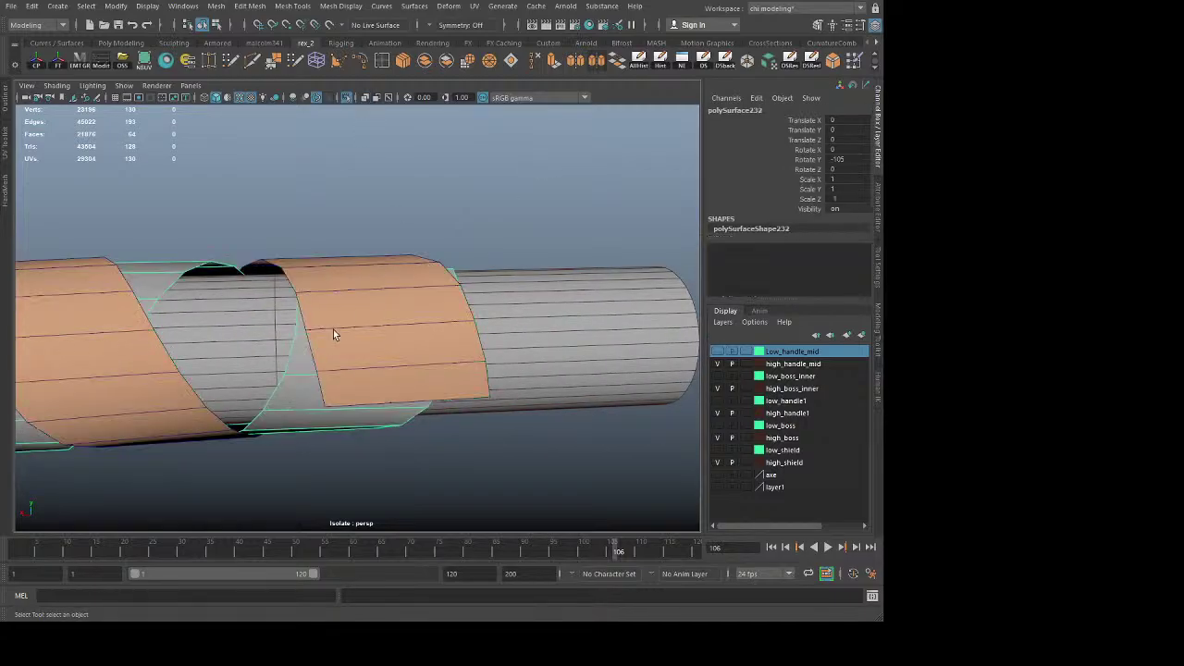
pyautogui.keyDown('shift'); pyautogui.click(350, 307); pyautogui.keyUp('shift')
pyautogui.moveTo(350, 307); pyautogui.dragTo(349, 174, button='right')
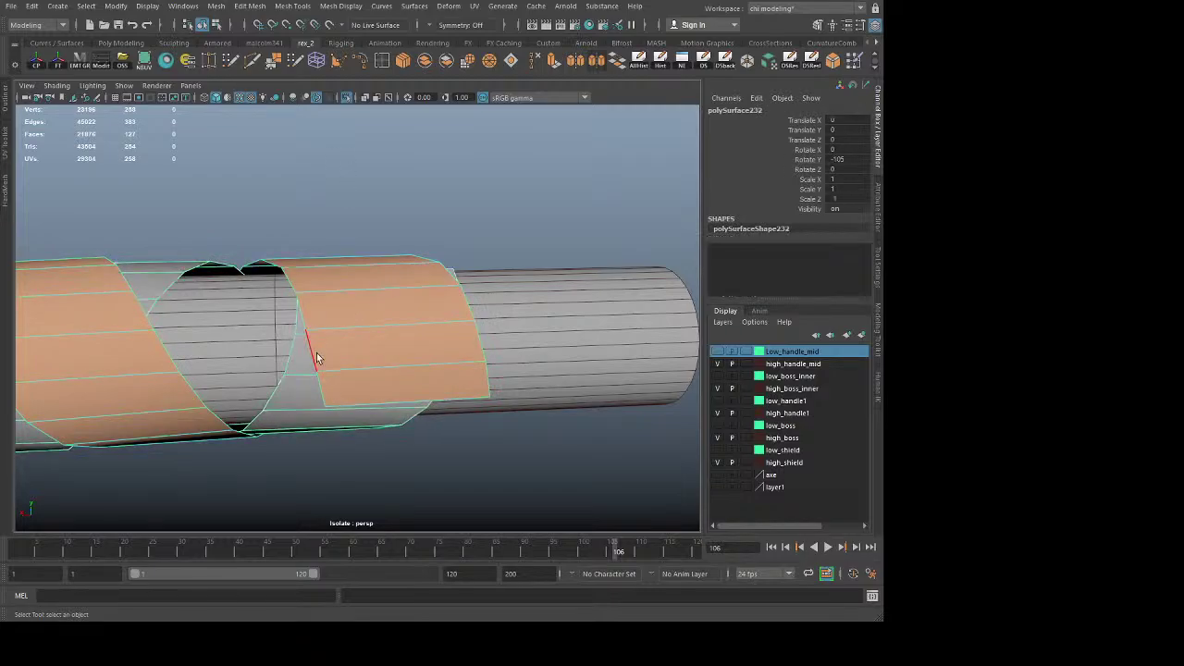
pyautogui.click(500, 488)
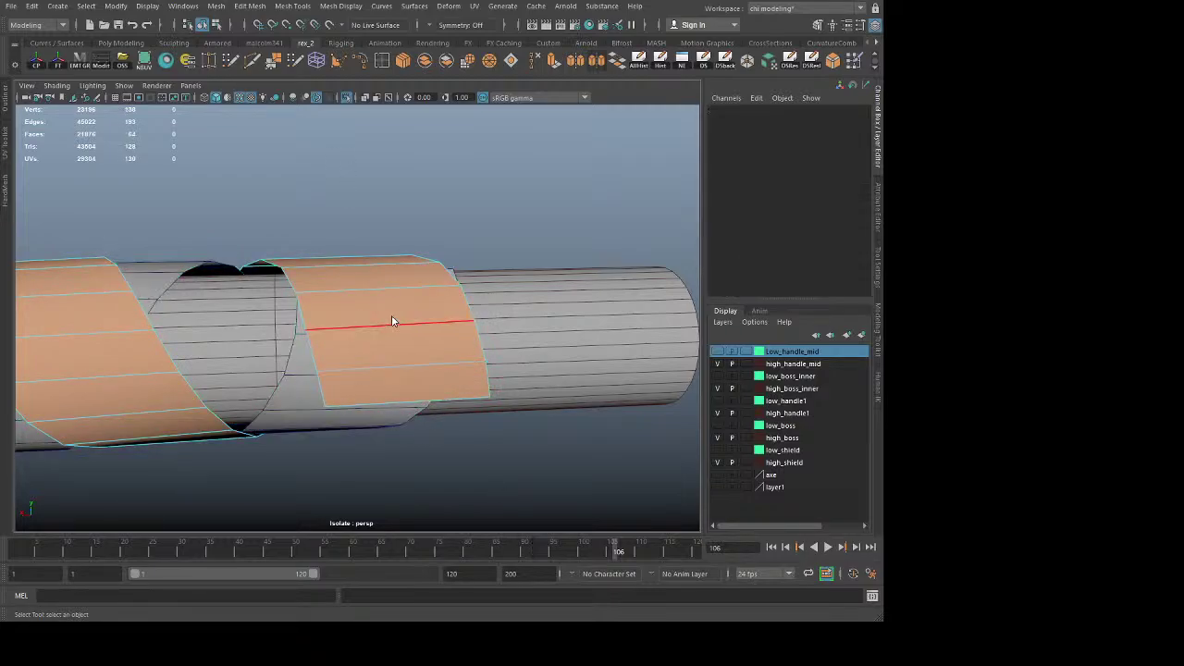
pyautogui.moveTo(394, 320); pyautogui.dragTo(524, 175, button='right')
pyautogui.click(524, 175)
# Step: Examine the grey strip's border and its crossings with the orange strip from several angles
pyautogui.click(299, 376)
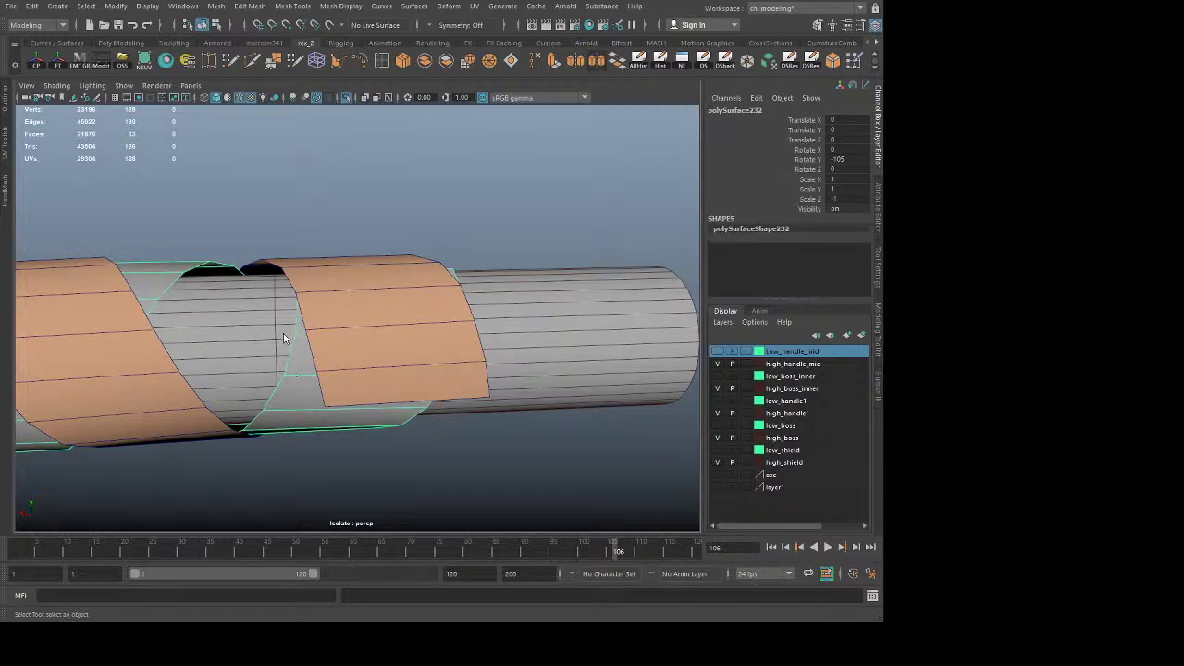
pyautogui.press('F8')
pyautogui.keyDown('alt'); pyautogui.moveTo(250, 292); pyautogui.dragTo(299, 325); pyautogui.keyUp('alt')
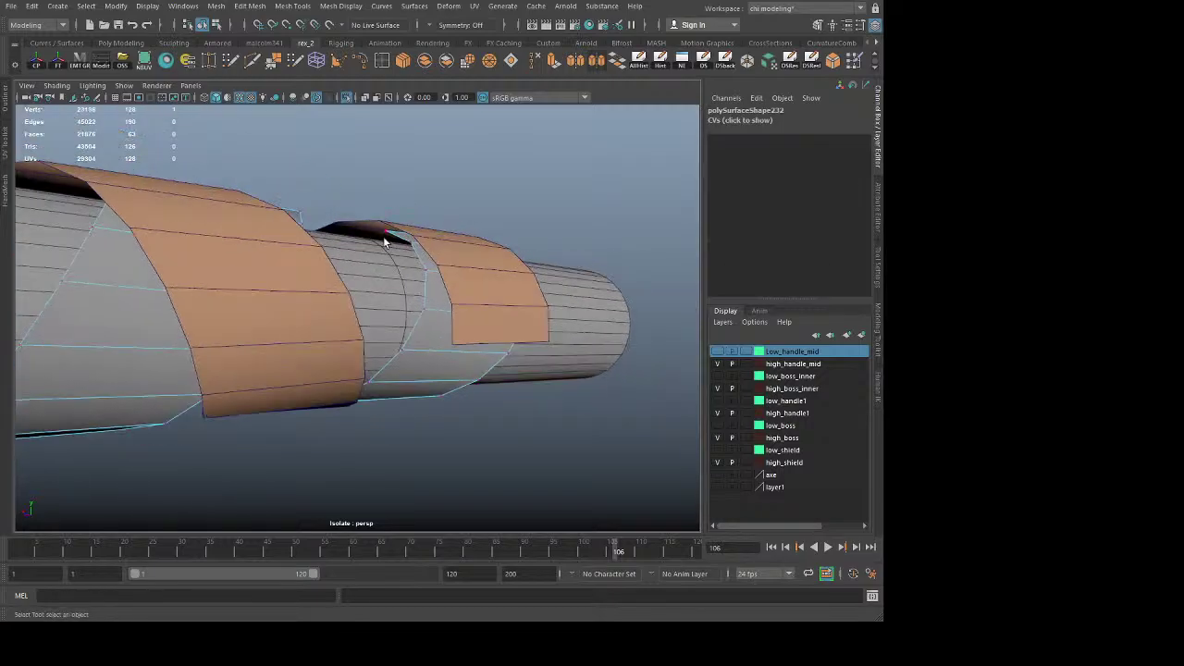
pyautogui.keyDown('alt'); pyautogui.moveTo(385, 243); pyautogui.dragTo(335, 296); pyautogui.keyUp('alt')
pyautogui.click(244, 232)
pyautogui.keyDown('alt'); pyautogui.moveTo(453, 288); pyautogui.dragTo(301, 318); pyautogui.keyUp('alt')
pyautogui.keyDown('alt'); pyautogui.moveTo(574, 286); pyautogui.dragTo(425, 324, button='middle'); pyautogui.keyUp('alt')
pyautogui.keyDown('alt'); pyautogui.moveTo(426, 324); pyautogui.dragTo(407, 467, button='right'); pyautogui.keyUp('alt')
pyautogui.keyDown('alt'); pyautogui.moveTo(407, 468); pyautogui.dragTo(525, 352, button='middle'); pyautogui.keyUp('alt')
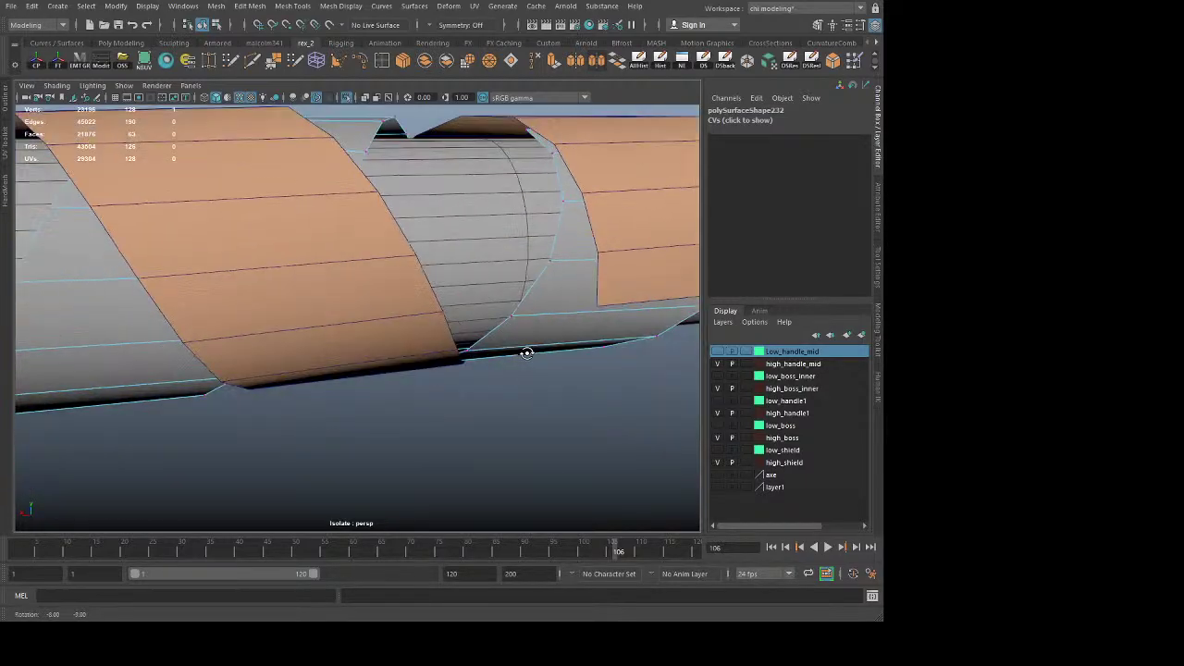
pyautogui.keyDown('alt'); pyautogui.moveTo(525, 351); pyautogui.dragTo(566, 277); pyautogui.keyUp('alt')
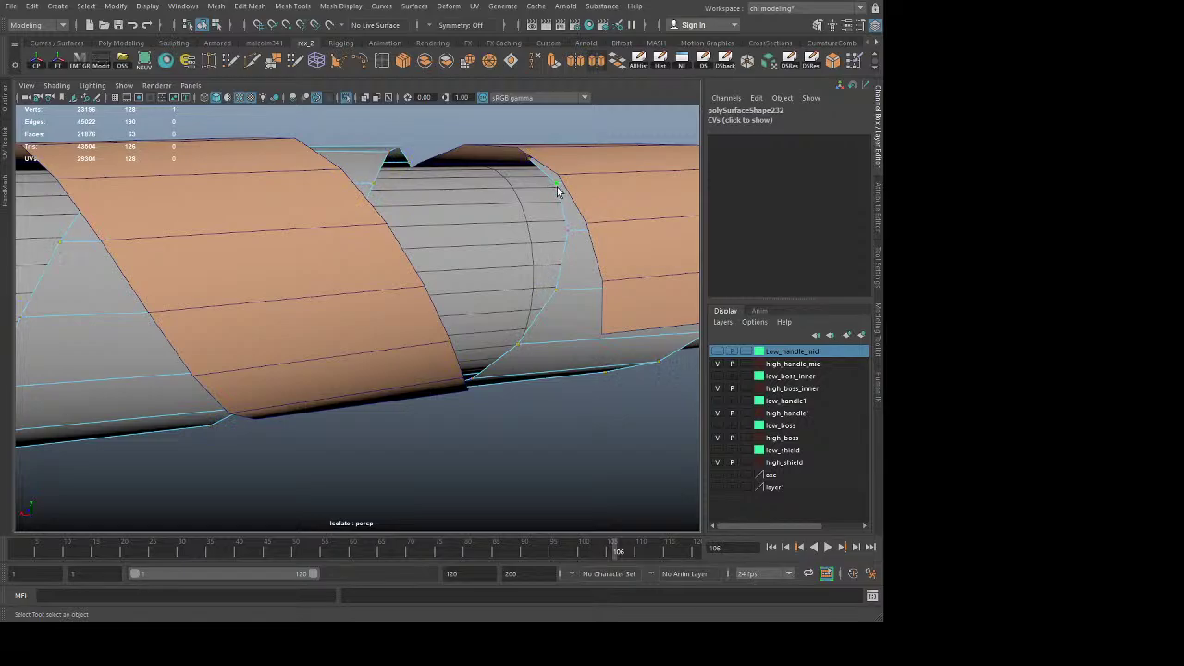
# Step: Widen the grey strip by moving the full edge run of one side border along the handle
pyautogui.click(515, 395)
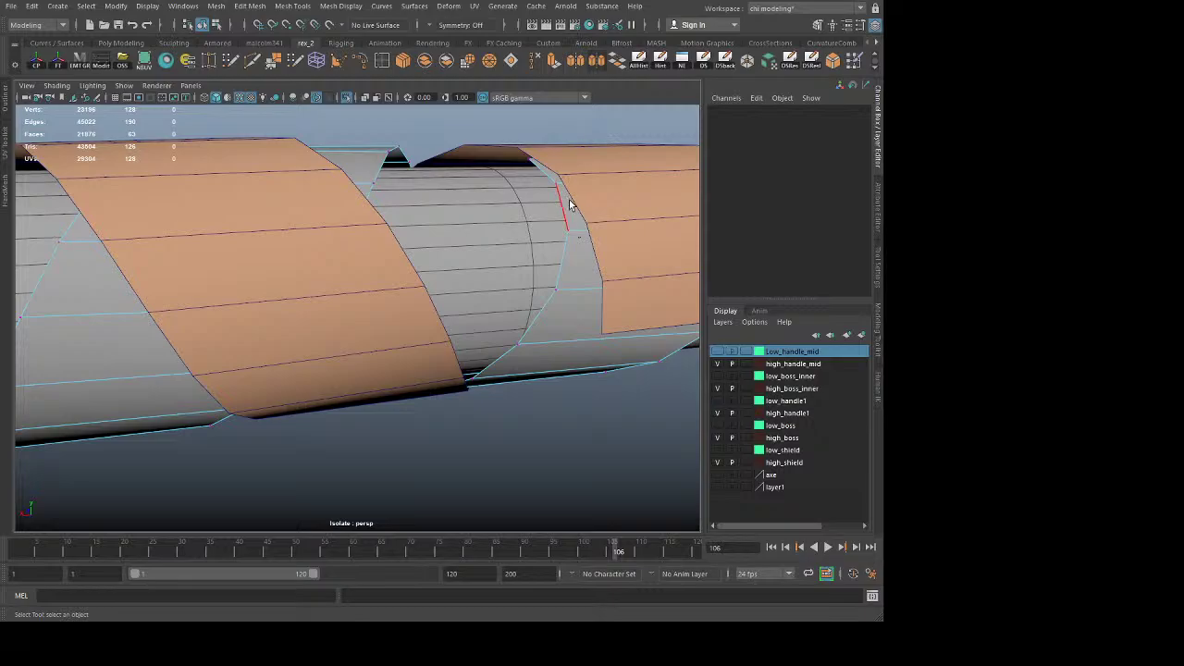
pyautogui.click(569, 206)
pyautogui.keyDown('shift'); pyautogui.doubleClick(532, 332); pyautogui.keyUp('shift')
pyautogui.click(592, 205)
pyautogui.click(567, 209)
pyautogui.keyDown('alt'); pyautogui.moveTo(567, 211); pyautogui.dragTo(459, 262, button='right'); pyautogui.keyUp('alt')
pyautogui.keyDown('alt'); pyautogui.moveTo(460, 262); pyautogui.dragTo(467, 246, button='middle'); pyautogui.keyUp('alt')
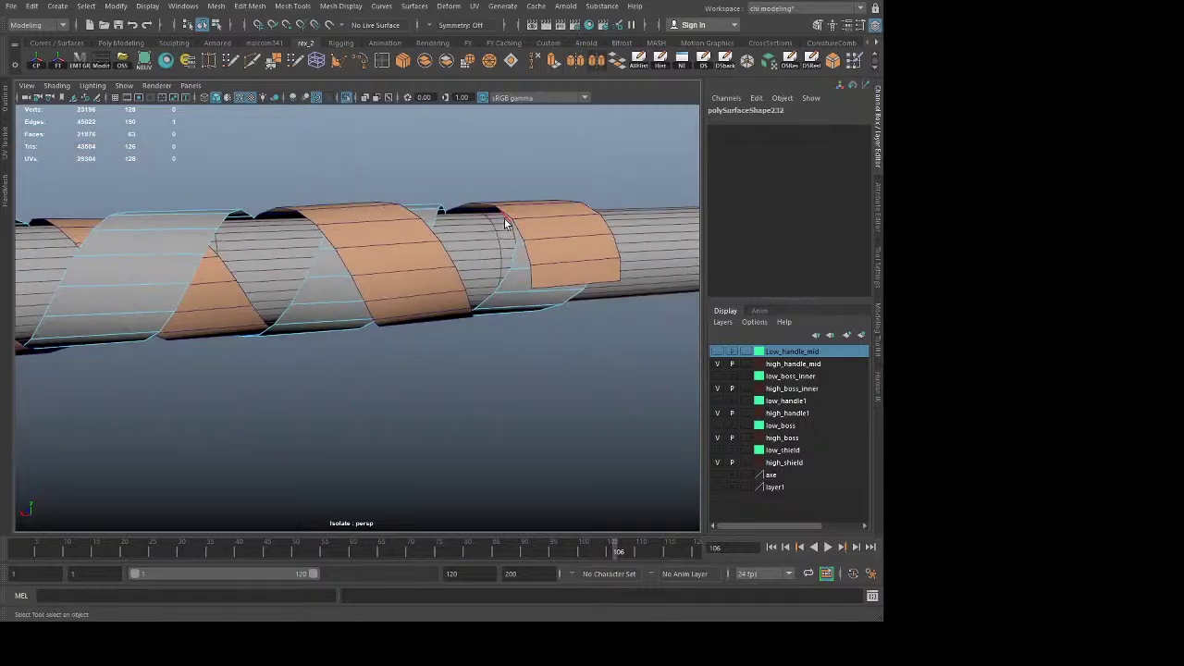
pyautogui.keyDown('alt'); pyautogui.moveTo(504, 218); pyautogui.dragTo(380, 253); pyautogui.keyUp('alt')
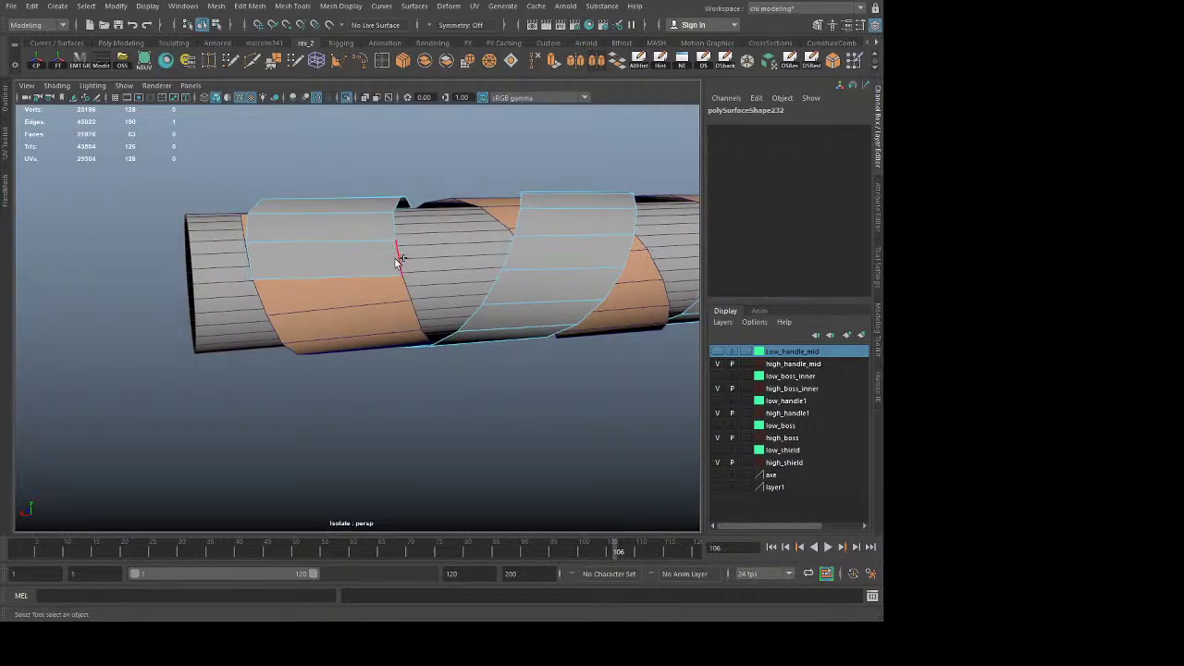
pyautogui.keyDown('alt'); pyautogui.moveTo(472, 347); pyautogui.dragTo(376, 331); pyautogui.keyUp('alt')
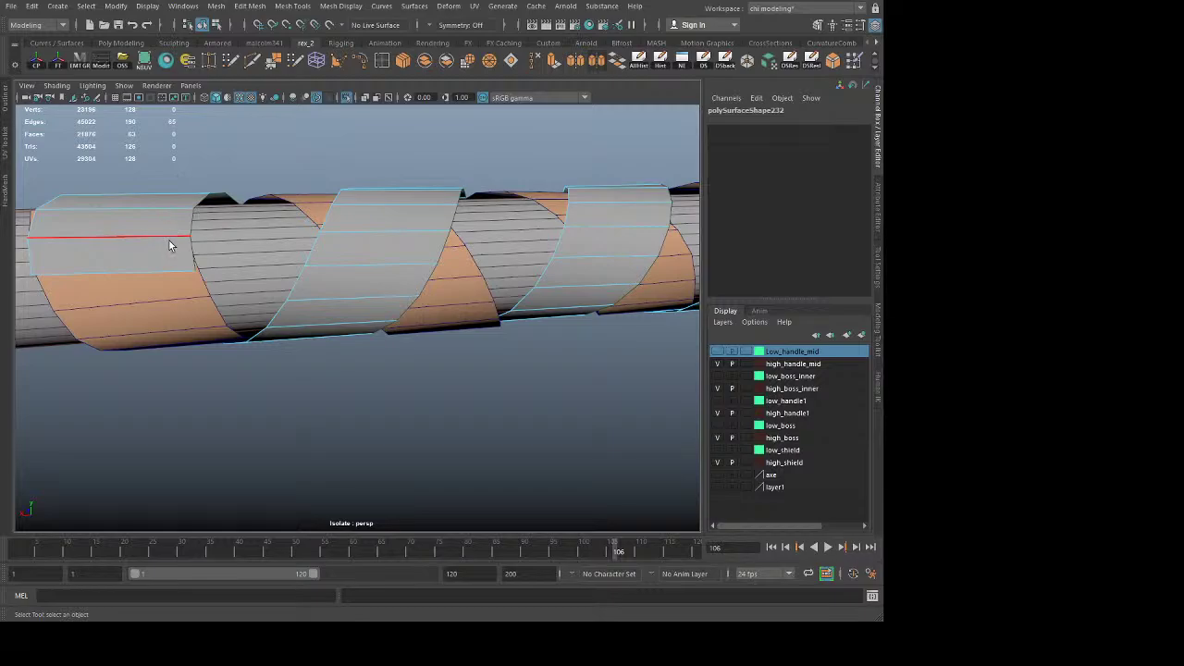
pyautogui.press('w')
pyautogui.moveTo(603, 255); pyautogui.dragTo(624, 256)
pyautogui.press('q')
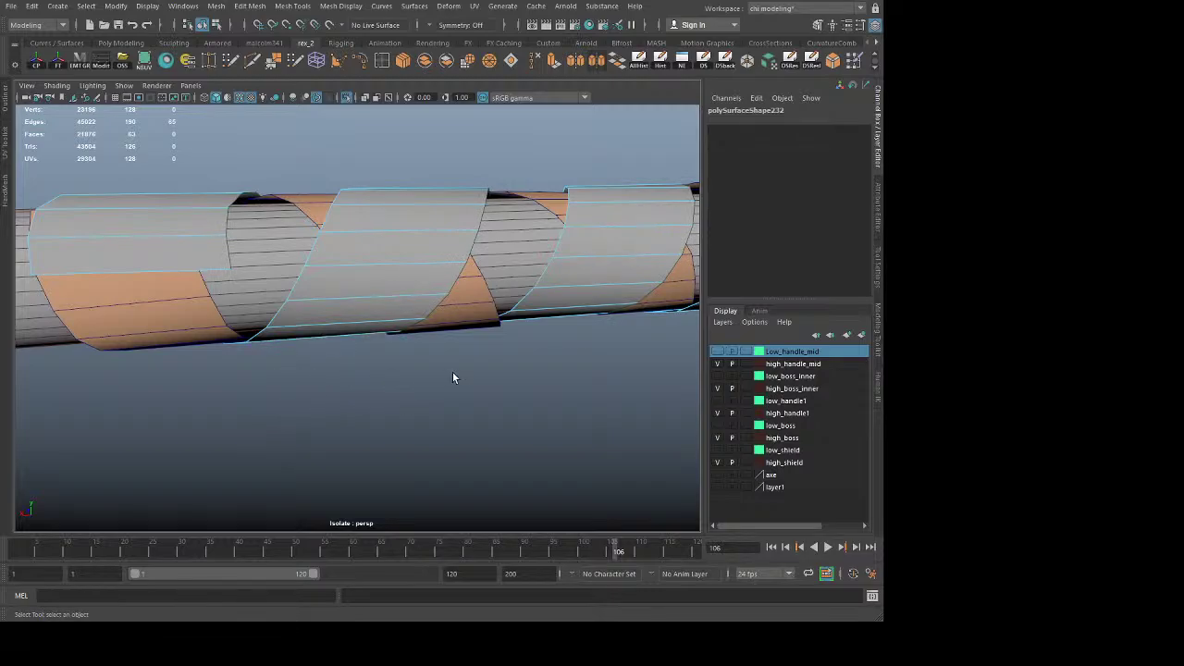
# Step: Isolate the orange strip in the viewport
pyautogui.click(350, 386)
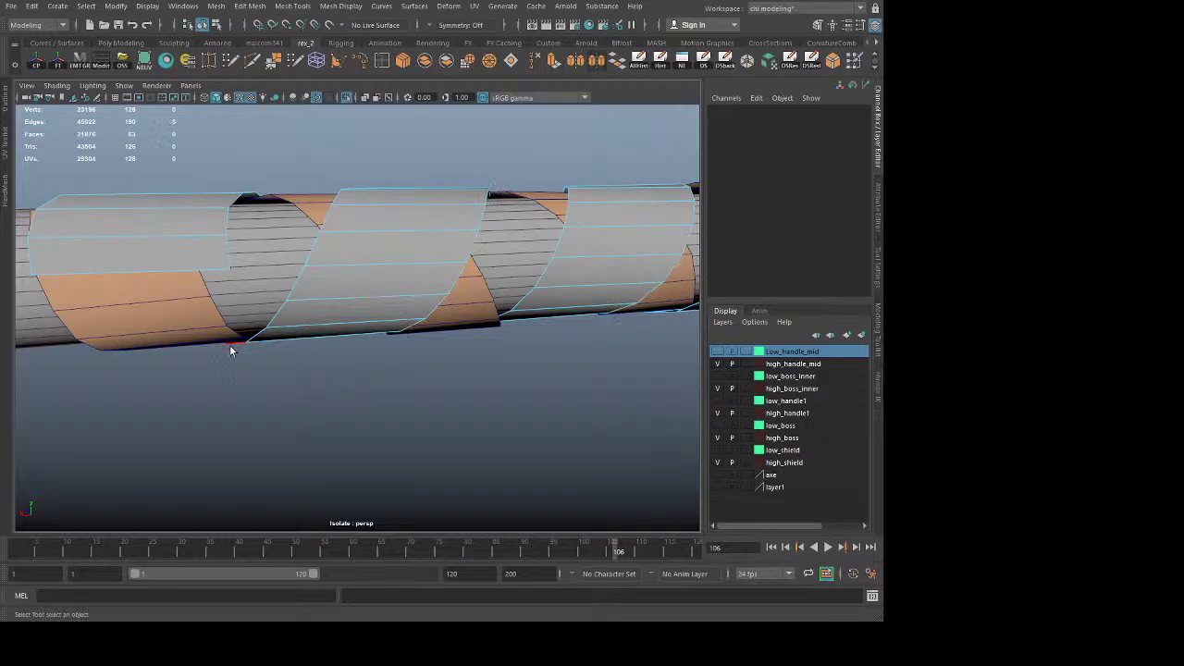
pyautogui.click(194, 303)
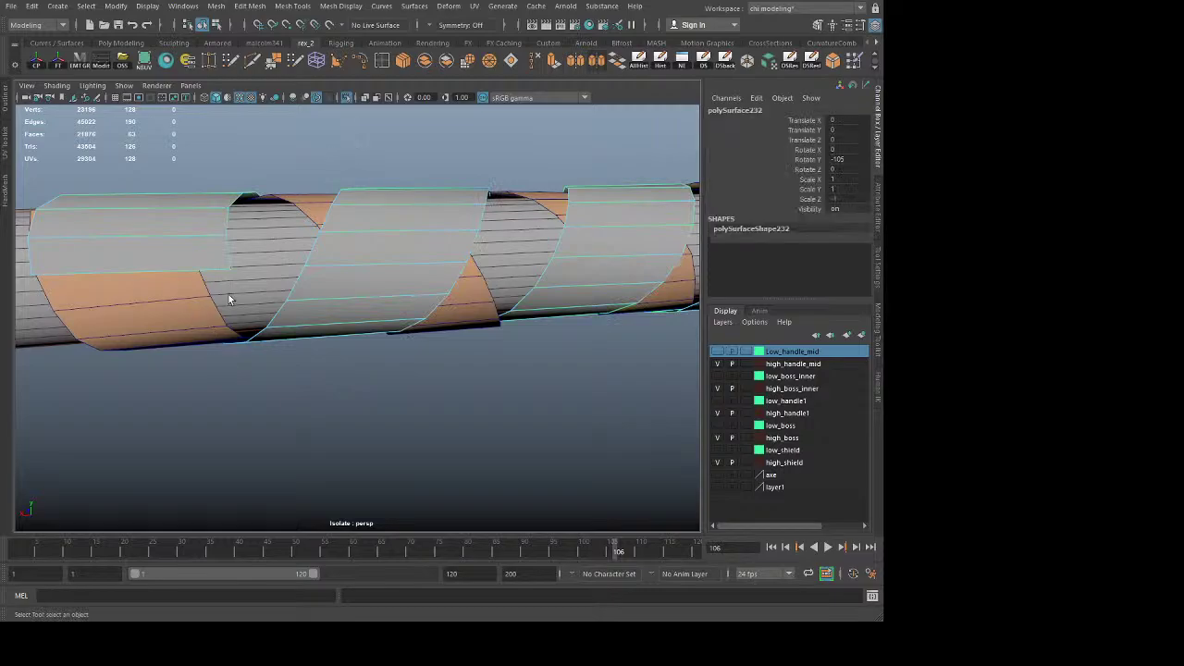
pyautogui.click(348, 98)
pyautogui.click(348, 98)
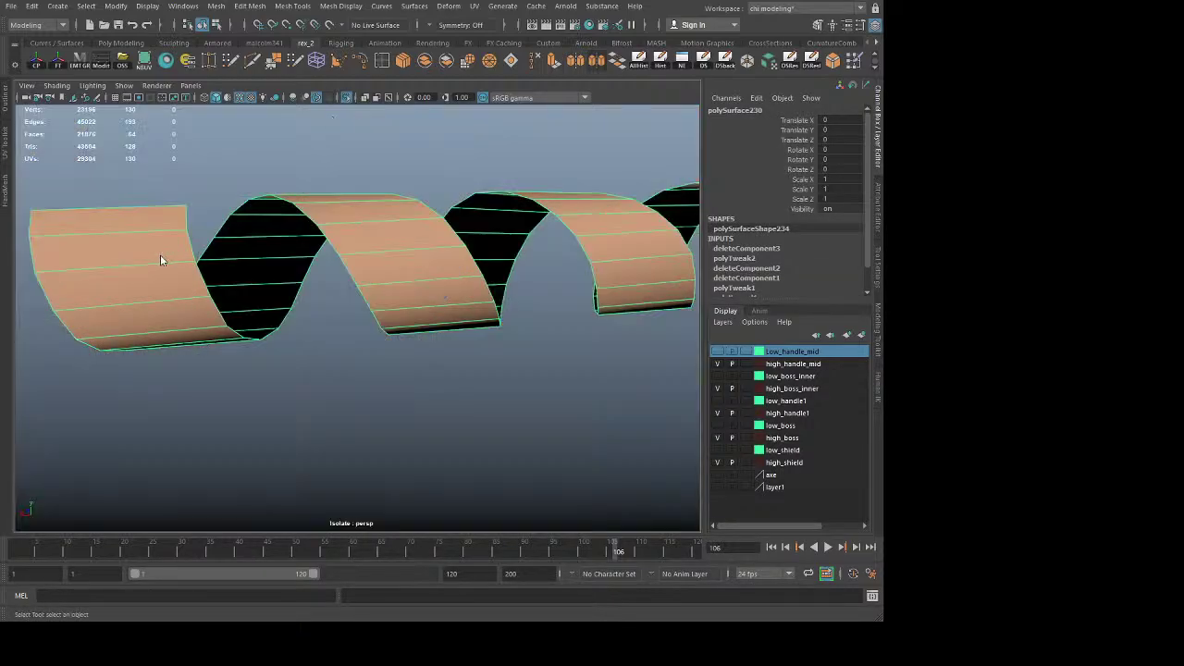
# Step: Try scaling the orange strip's side border edges along the handle
pyautogui.moveTo(160, 255); pyautogui.dragTo(179, 191, button='right')
pyautogui.click(185, 217)
pyautogui.keyDown('alt'); pyautogui.moveTo(537, 294); pyautogui.dragTo(322, 334, button='middle'); pyautogui.keyUp('alt')
pyautogui.scroll(-5, 323, 334)
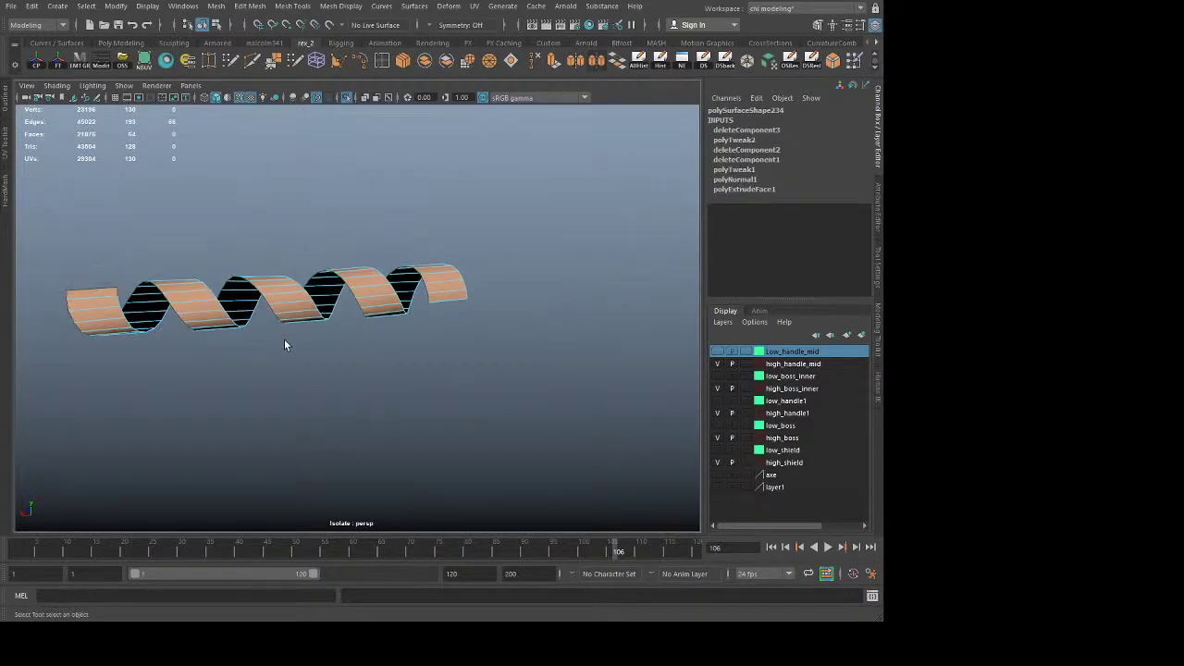
pyautogui.keyDown('alt'); pyautogui.moveTo(284, 339); pyautogui.dragTo(221, 339); pyautogui.keyUp('alt')
pyautogui.press('r')
pyautogui.moveTo(199, 281); pyautogui.dragTo(205, 280)
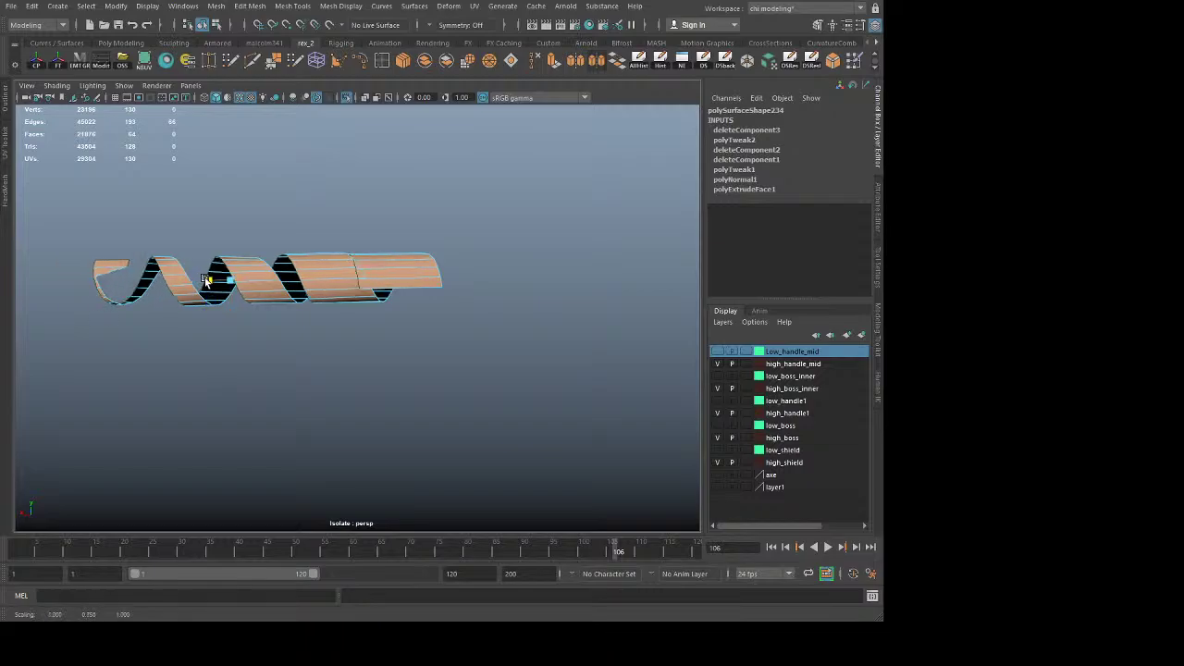
pyautogui.hotkey('ctrl', 'z')
# Step: Widen the orange strip by moving one side border along the handle, leaving the end edges out of the selection
pyautogui.keyDown('alt'); pyautogui.moveTo(120, 335); pyautogui.dragTo(174, 338, button='middle'); pyautogui.keyUp('alt')
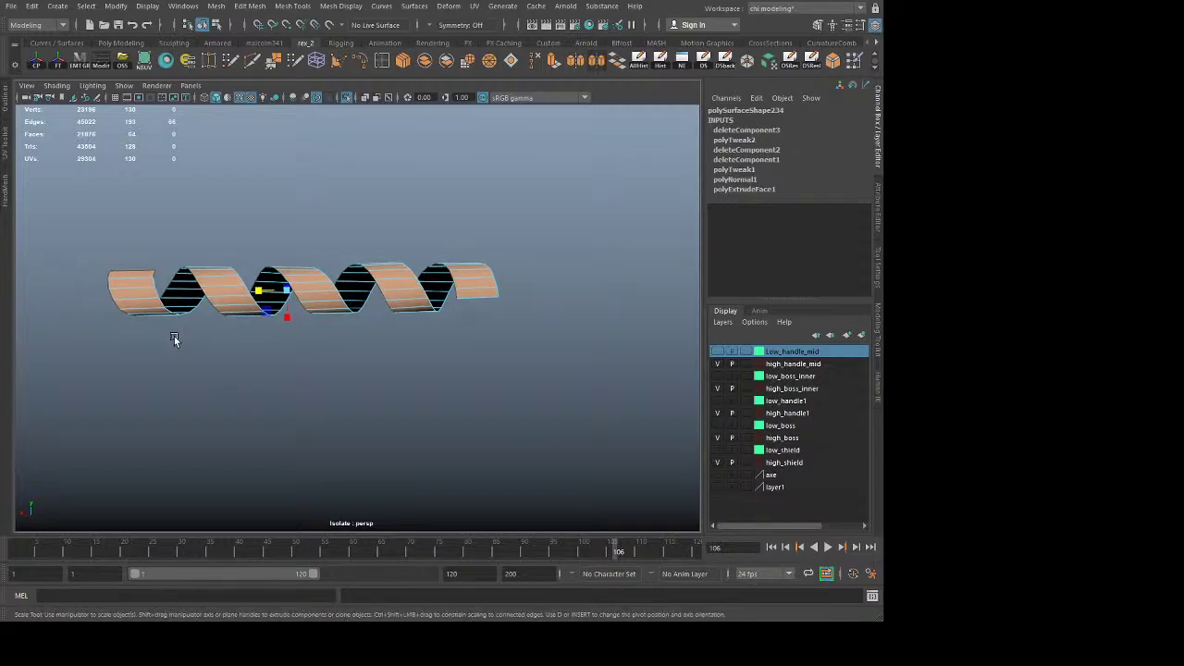
pyautogui.keyDown('alt'); pyautogui.moveTo(174, 339); pyautogui.dragTo(225, 364, button='right'); pyautogui.keyUp('alt')
pyautogui.click(226, 365)
pyautogui.click(495, 285)
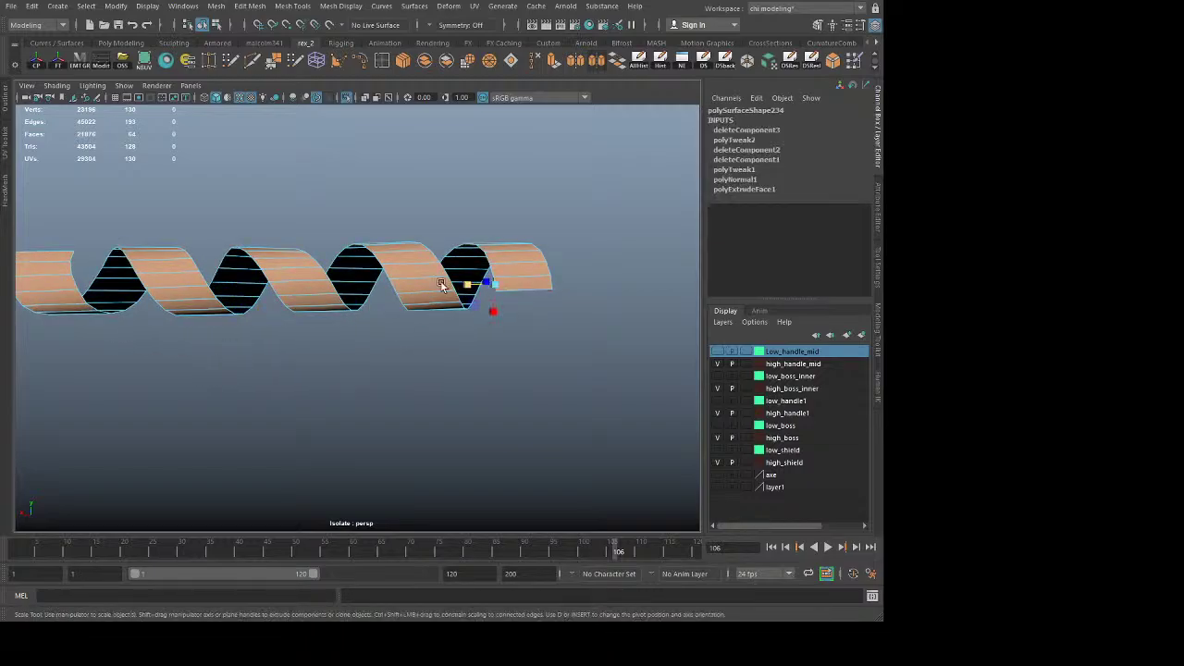
pyautogui.doubleClick(72, 259)
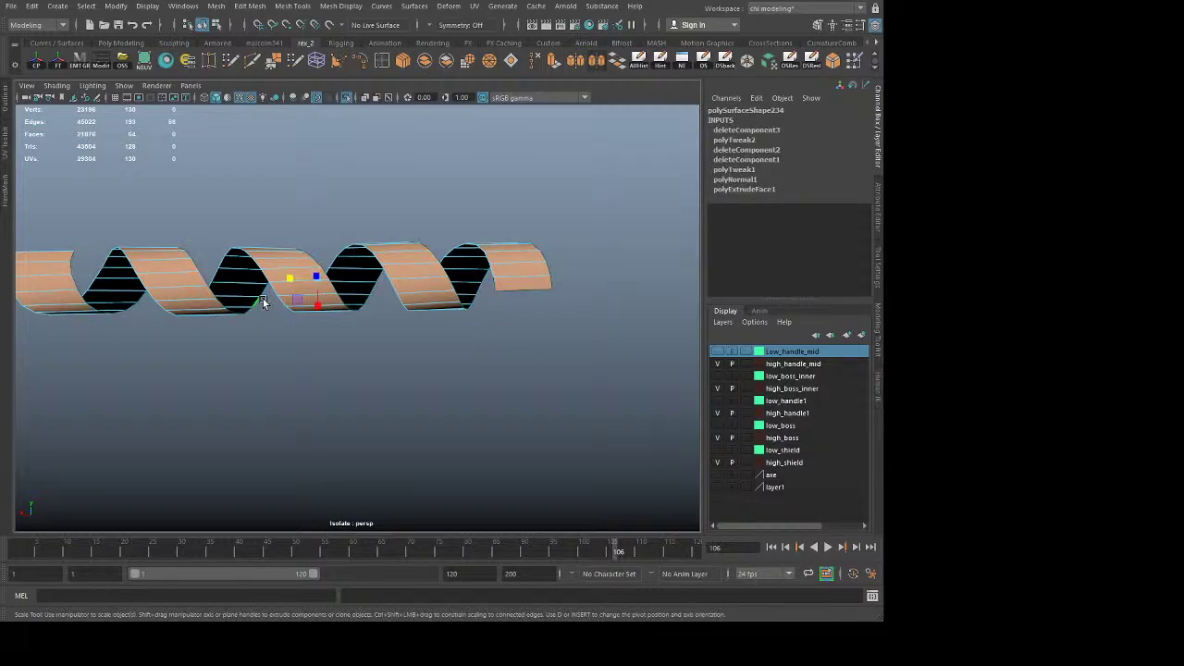
pyautogui.press('w')
pyautogui.press('q')
pyautogui.click(418, 362)
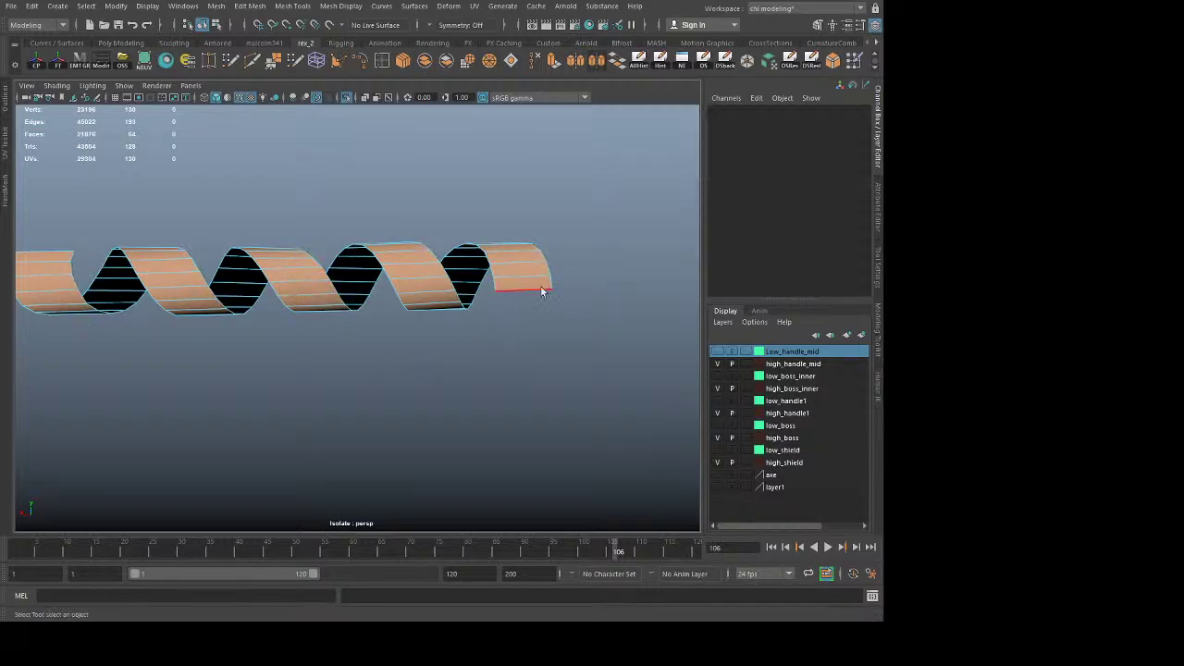
pyautogui.click(538, 281)
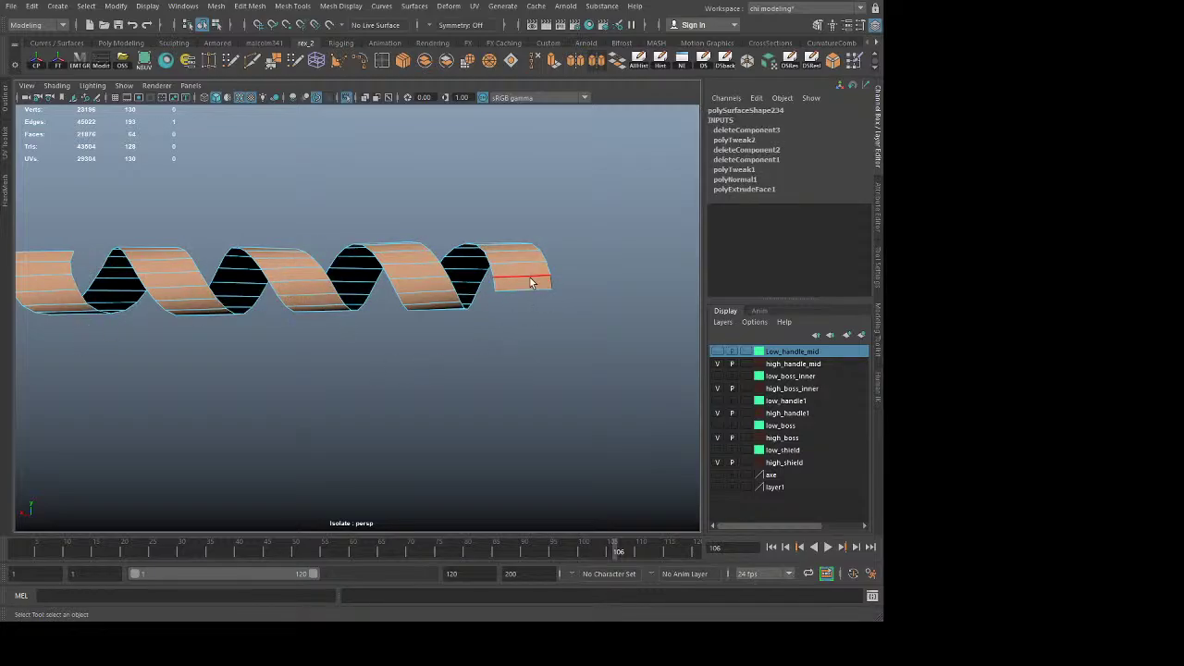
pyautogui.doubleClick(70, 256)
pyautogui.press('w')
pyautogui.moveTo(200, 359); pyautogui.dragTo(285, 349, button='middle')
# Step: Turn off isolation to show the whole shield again and select the orange strip on the handle
pyautogui.click(346, 97)
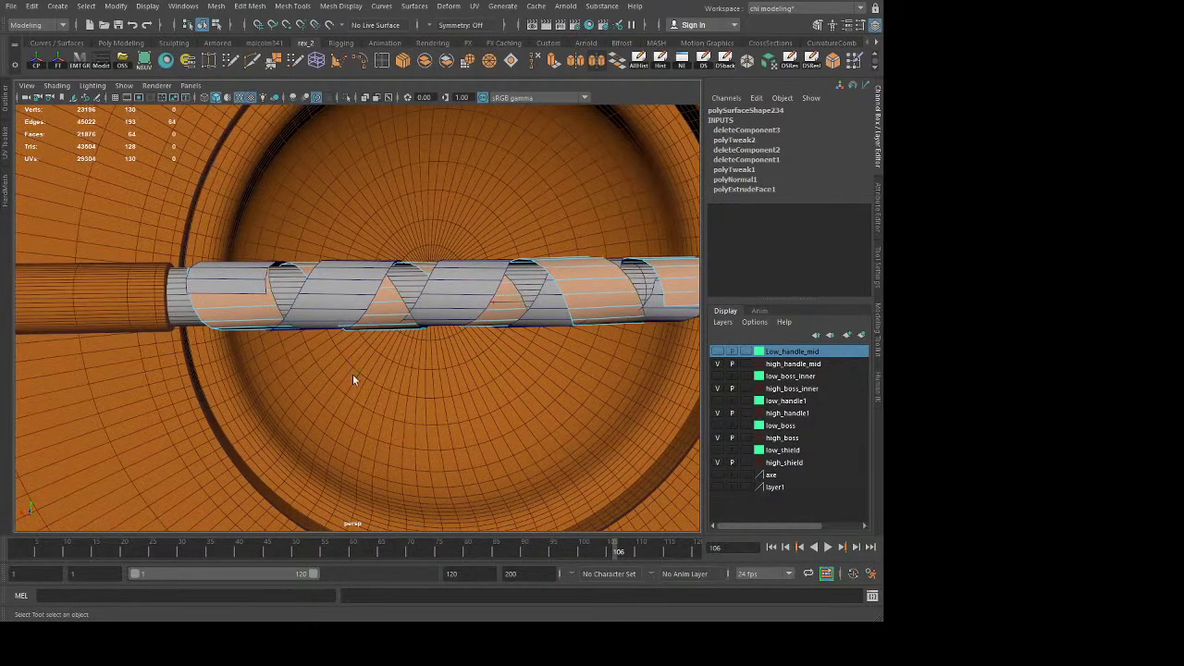
pyautogui.scroll(-6, 399, 379)
pyautogui.scroll(8, 435, 351)
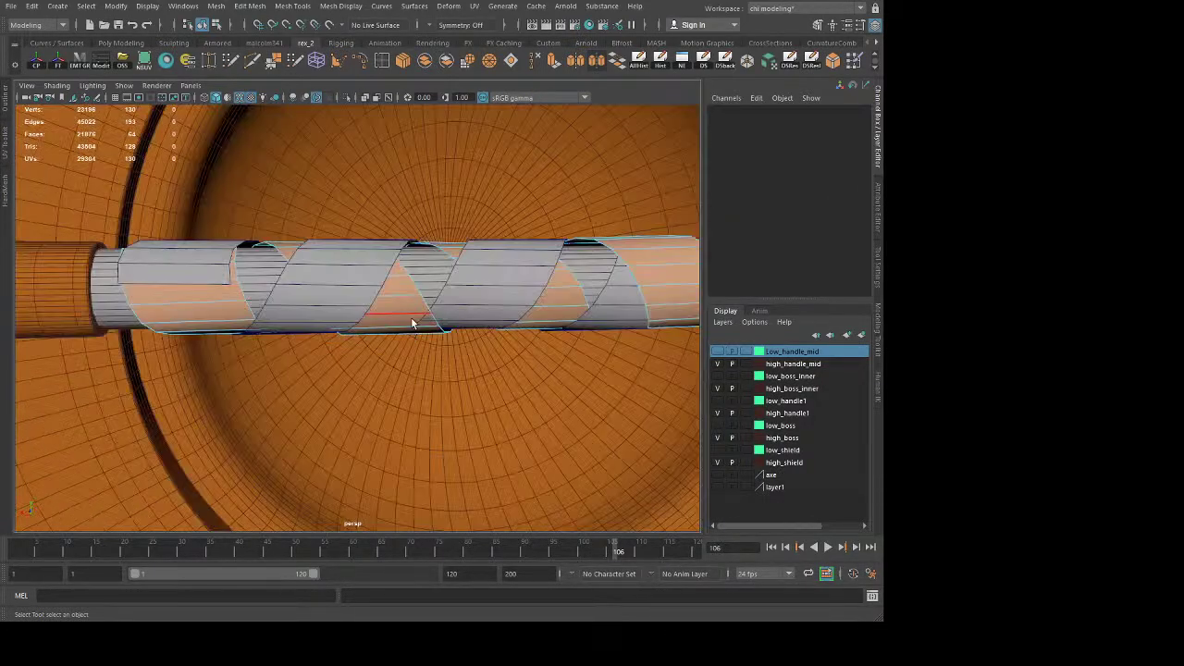
pyautogui.click(414, 323)
pyautogui.scroll(4, 379, 348)
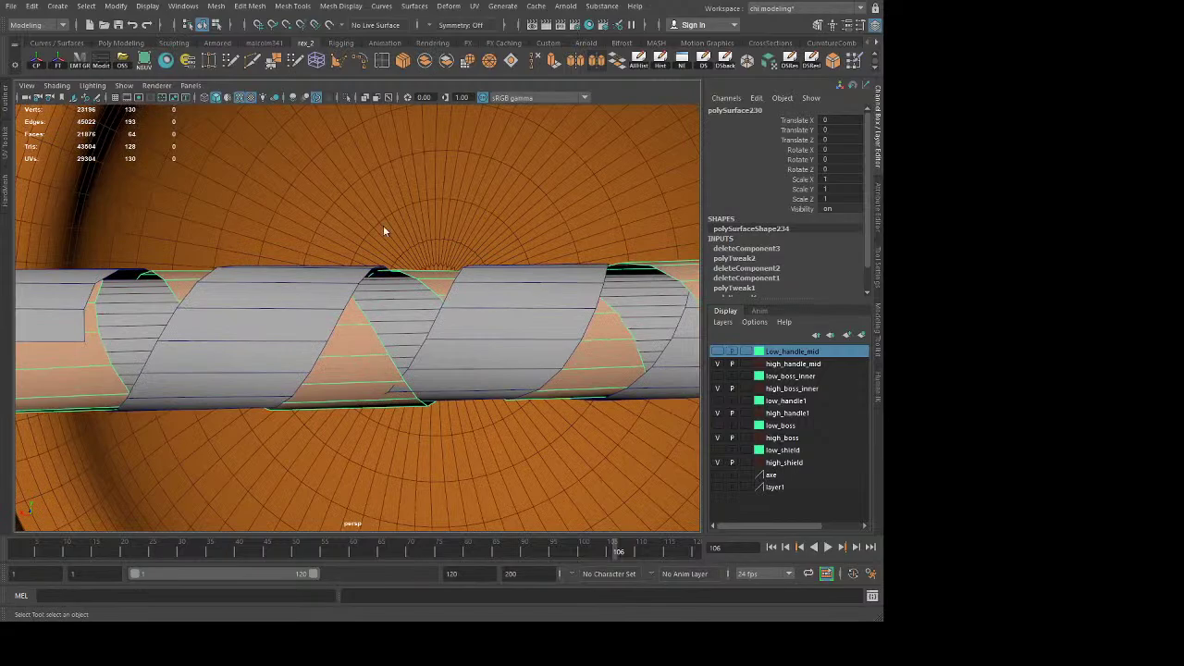
# Step: With soft selection on, move the orange strip's lower border edge at the middle crossing with the grey strip
pyautogui.moveTo(380, 349); pyautogui.dragTo(384, 227, button='right')
pyautogui.click(412, 394)
pyautogui.moveTo(412, 395)
pyautogui.keyDown('alt'); pyautogui.mouseDown()
pyautogui.moveTo(312, 397)
pyautogui.moveTo(401, 410)
pyautogui.moveTo(269, 393)
pyautogui.moveTo(420, 405)
pyautogui.mouseUp(); pyautogui.keyUp('alt')
pyautogui.press('b')
pyautogui.press('w')
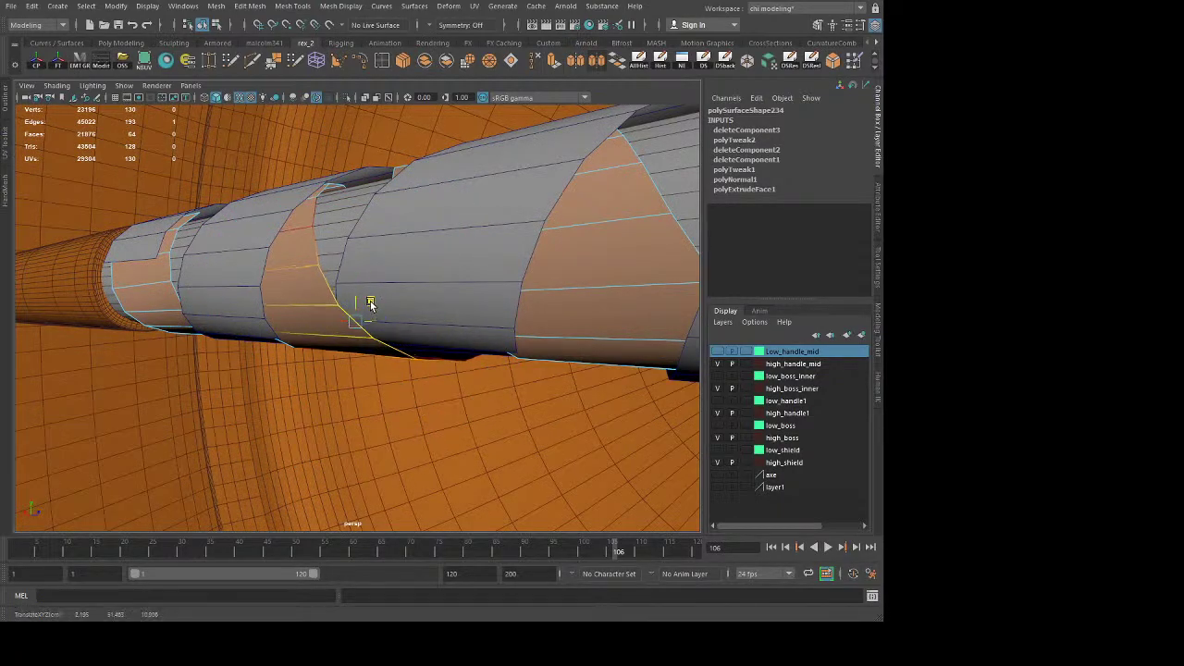
pyautogui.keyDown('alt'); pyautogui.moveTo(373, 305); pyautogui.dragTo(526, 389); pyautogui.keyUp('alt')
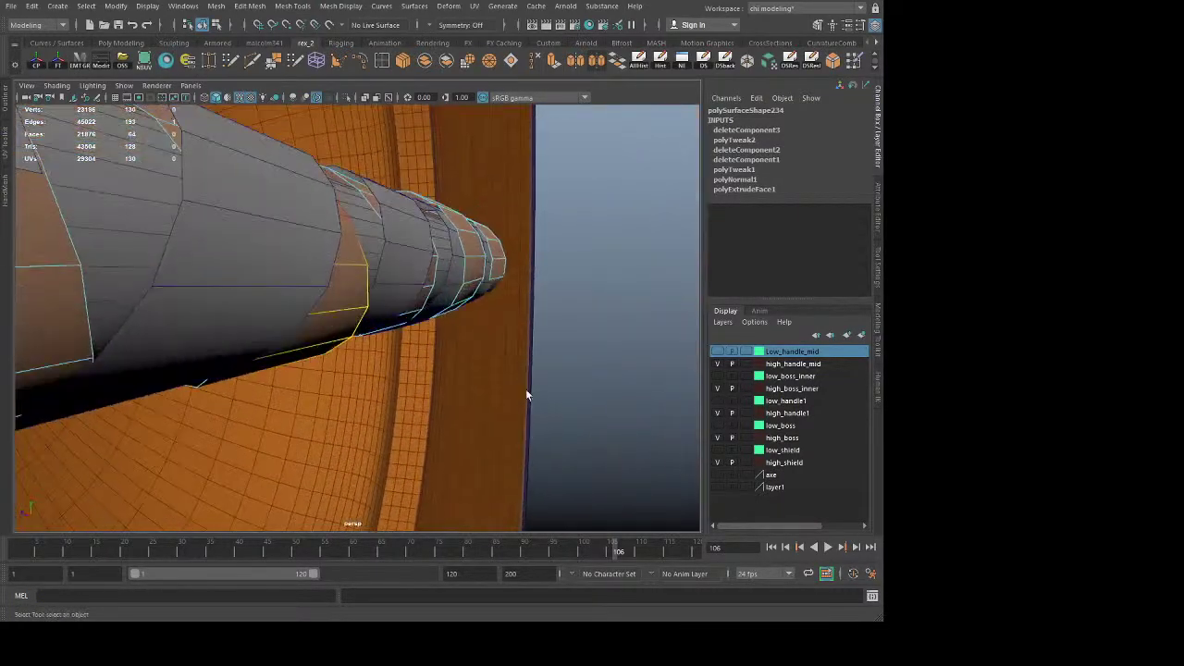
pyautogui.click(495, 296)
pyautogui.keyDown('alt'); pyautogui.moveTo(495, 296); pyautogui.dragTo(413, 375); pyautogui.keyUp('alt')
pyautogui.press('F8')
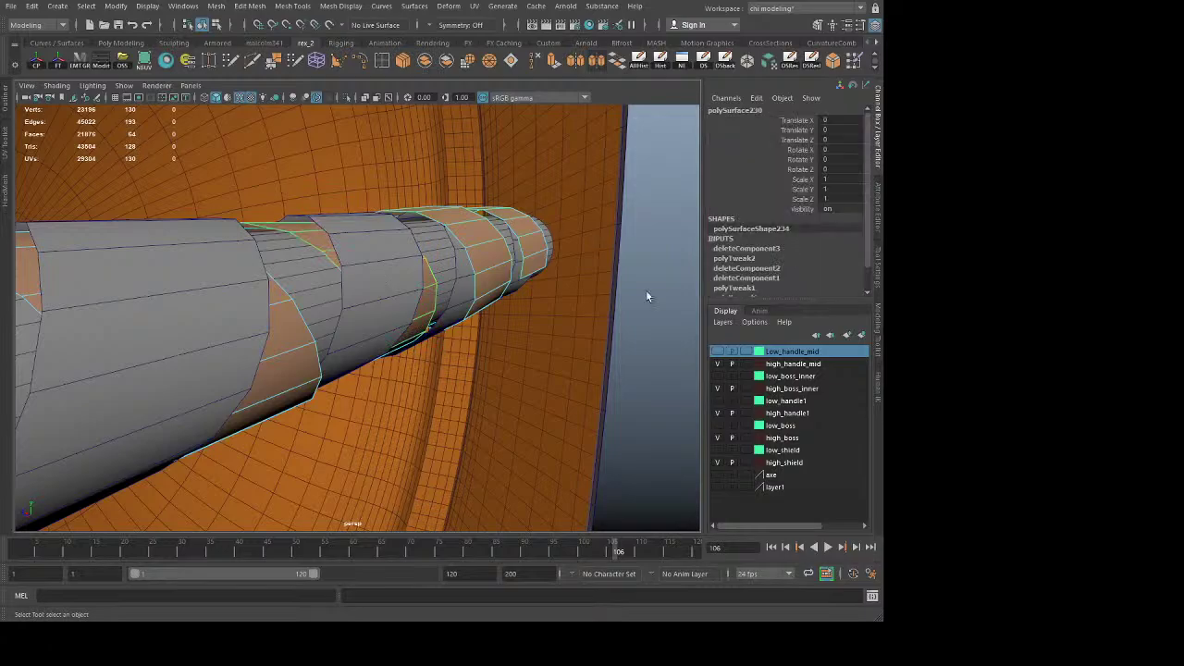
# Step: Move the grey strip's border edges at two crossings near the handle's far end to clear the orange strip
pyautogui.click(646, 292)
pyautogui.keyDown('alt'); pyautogui.moveTo(513, 270); pyautogui.dragTo(431, 293); pyautogui.keyUp('alt')
pyautogui.click(444, 278)
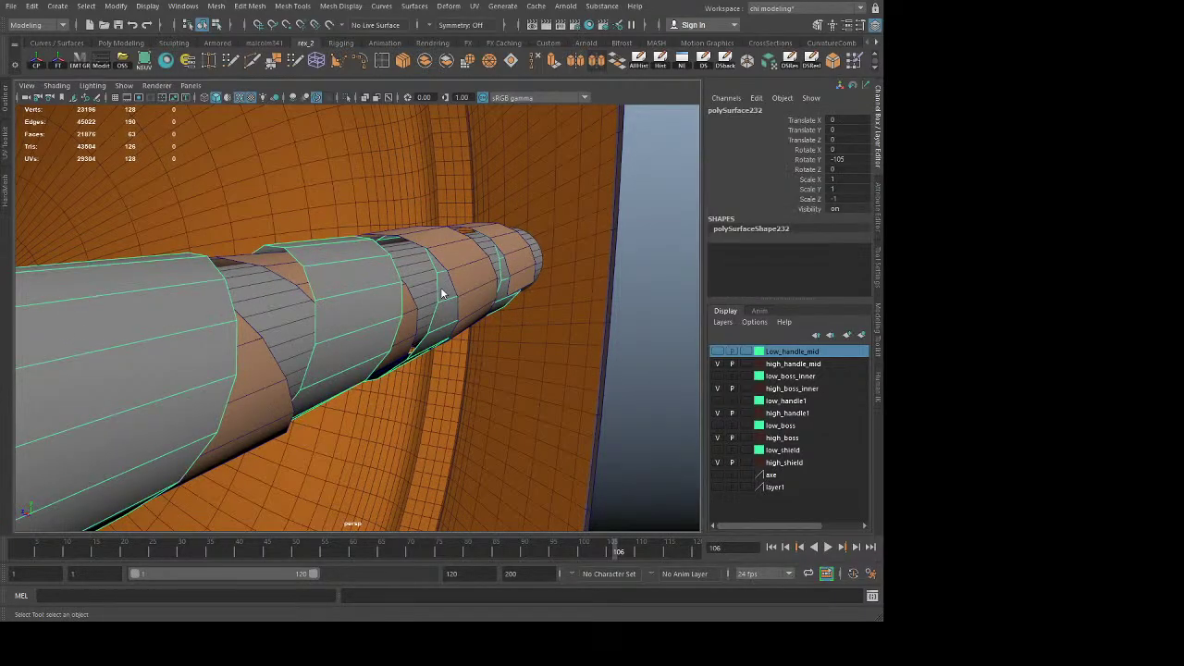
pyautogui.press('F10')
pyautogui.click(421, 244)
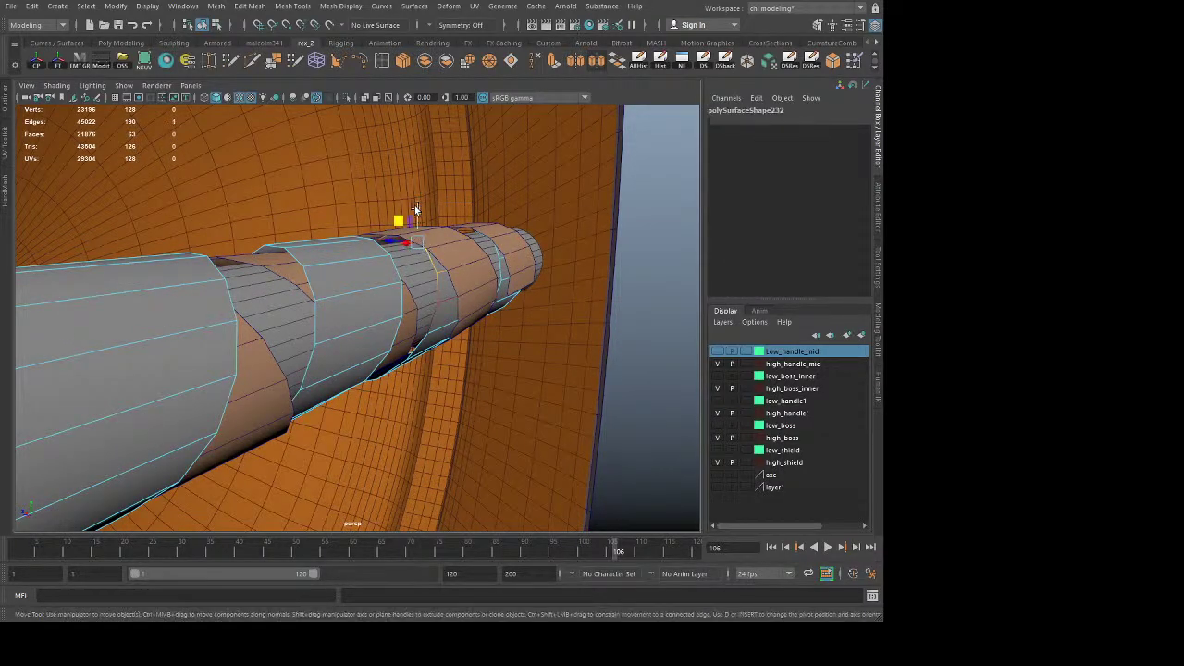
pyautogui.doubleClick(416, 242)
pyautogui.keyDown('alt'); pyautogui.moveTo(672, 351); pyautogui.dragTo(479, 263); pyautogui.keyUp('alt')
pyautogui.click(467, 245)
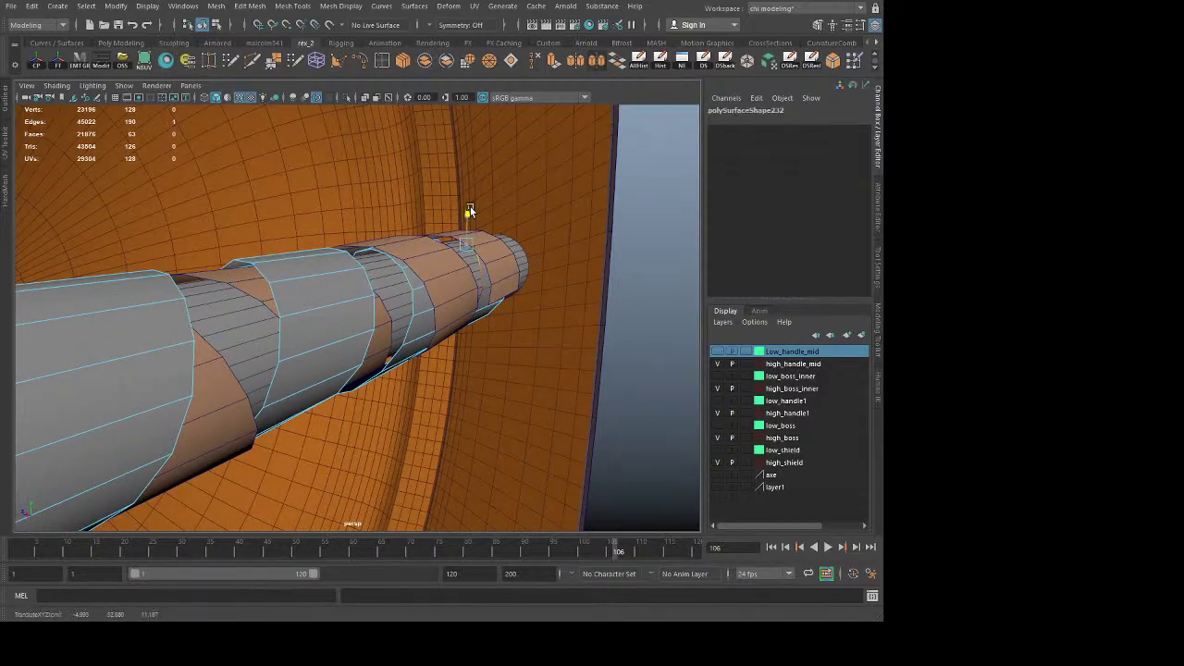
pyautogui.click(644, 372)
pyautogui.moveTo(514, 256); pyautogui.dragTo(648, 218, button='right')
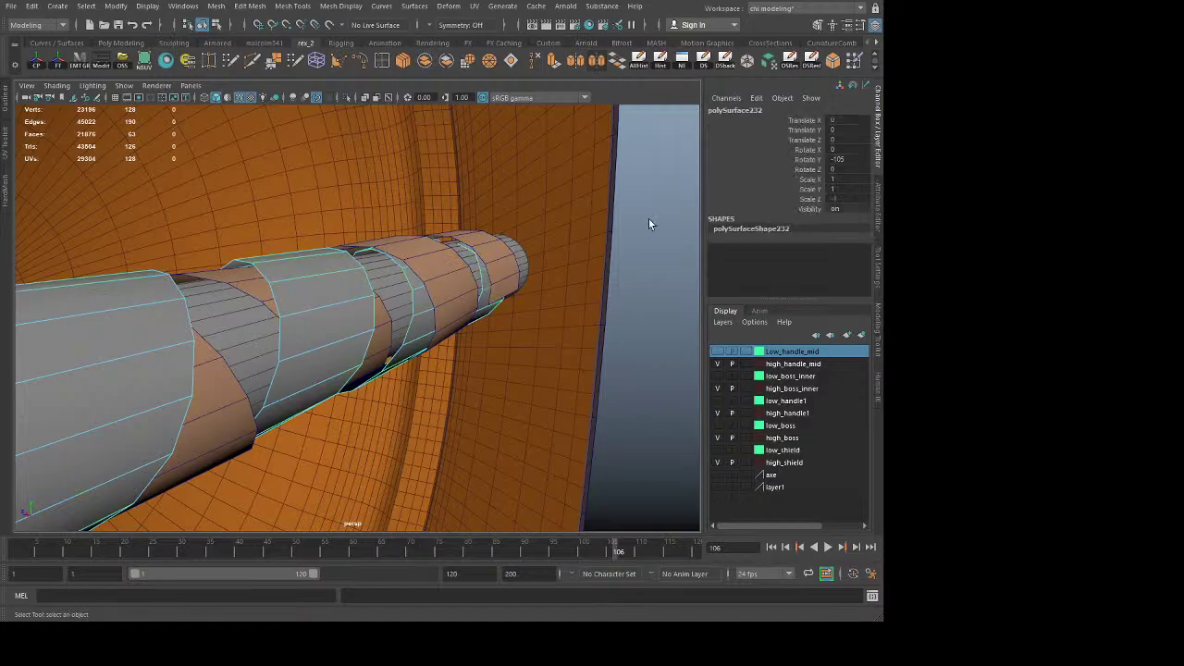
pyautogui.click(649, 222)
# Step: Isolate the handle cylinder together with both spiral strips in the viewport
pyautogui.keyDown('alt'); pyautogui.moveTo(649, 224); pyautogui.dragTo(489, 287); pyautogui.keyUp('alt')
pyautogui.keyDown('alt'); pyautogui.moveTo(488, 287); pyautogui.dragTo(503, 290, button='middle'); pyautogui.keyUp('alt')
pyautogui.keyDown('alt'); pyautogui.moveTo(502, 290); pyautogui.dragTo(212, 432); pyautogui.keyUp('alt')
pyautogui.click(225, 373)
pyautogui.click(399, 275)
pyautogui.click(383, 280)
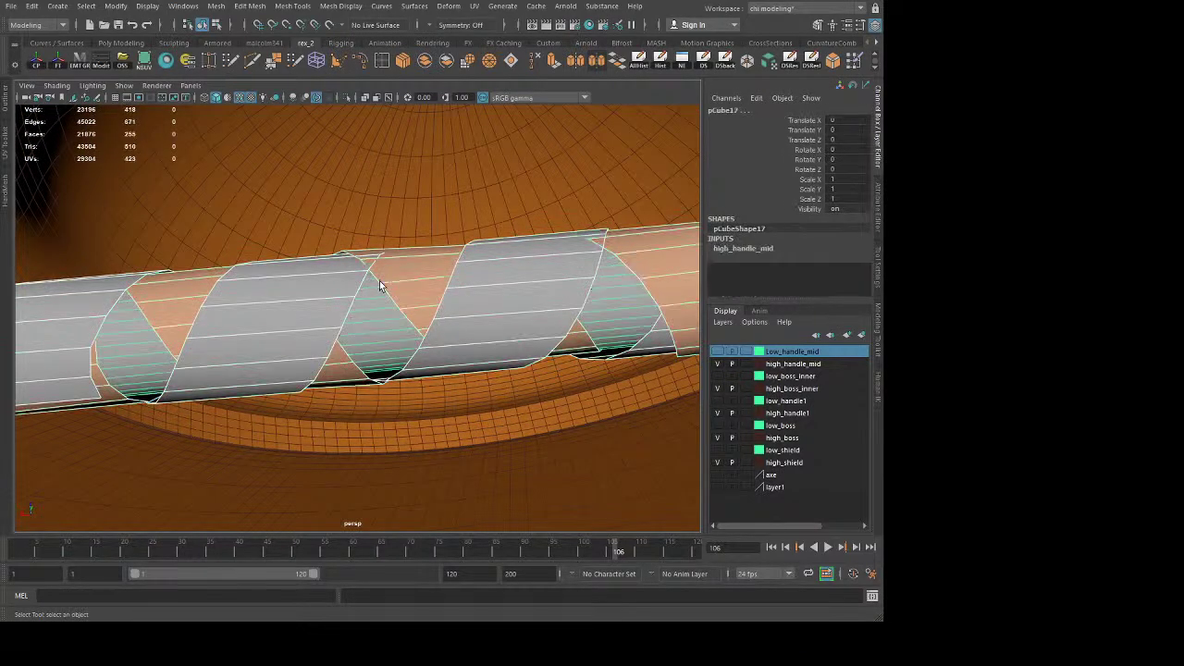
pyautogui.click(347, 97)
pyautogui.click(438, 390)
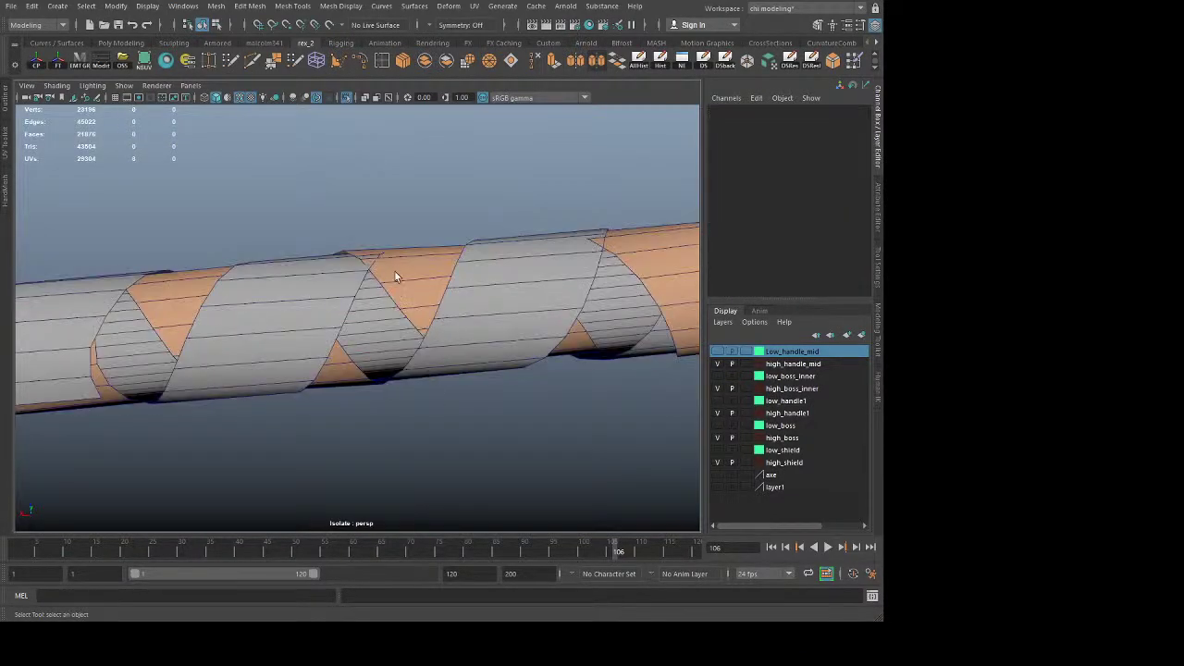
# Step: Move the orange strip's border vertices at two crossings near the handle's middle to clean up the overlap
pyautogui.click(396, 272)
pyautogui.moveTo(411, 281); pyautogui.dragTo(370, 262, button='right')
pyautogui.click(367, 269)
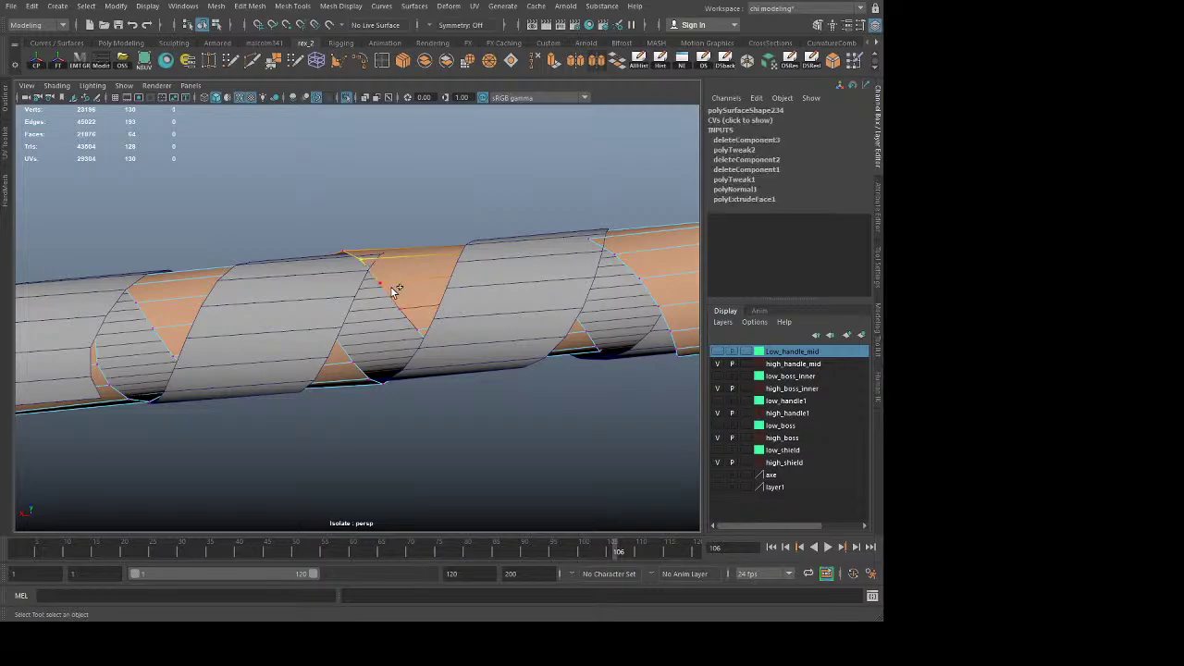
pyautogui.keyDown('alt'); pyautogui.moveTo(388, 286); pyautogui.dragTo(576, 190); pyautogui.keyUp('alt')
pyautogui.press('w')
pyautogui.click(364, 195)
pyautogui.click(471, 305)
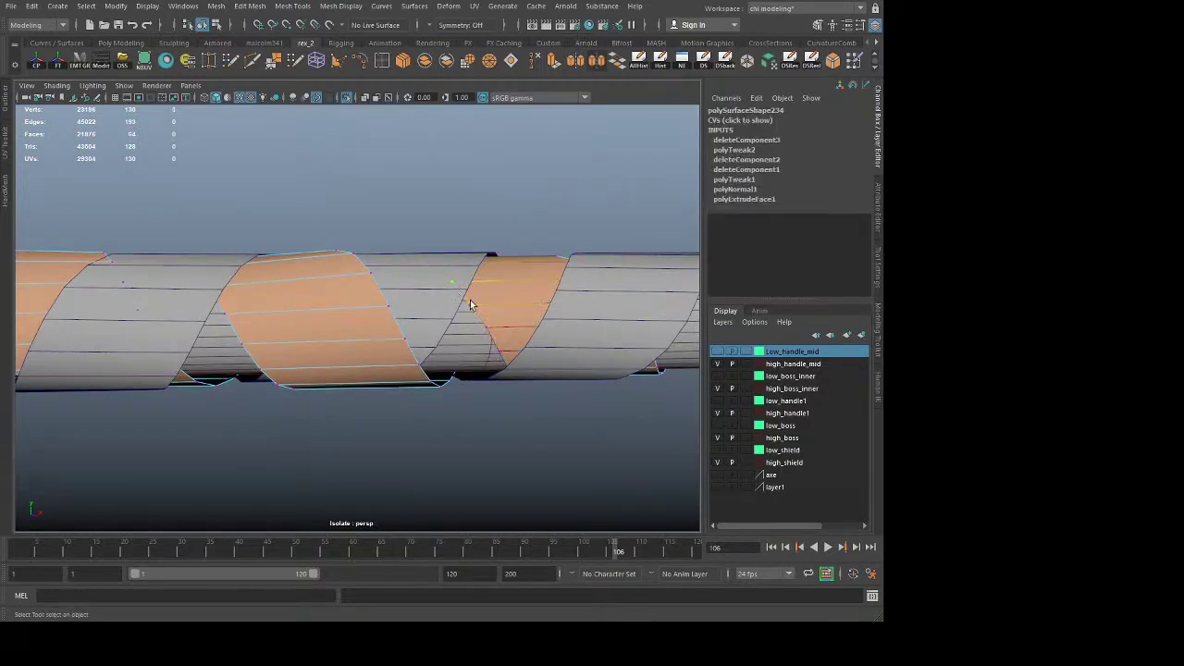
pyautogui.keyDown('alt'); pyautogui.moveTo(471, 304); pyautogui.dragTo(327, 322); pyautogui.keyUp('alt')
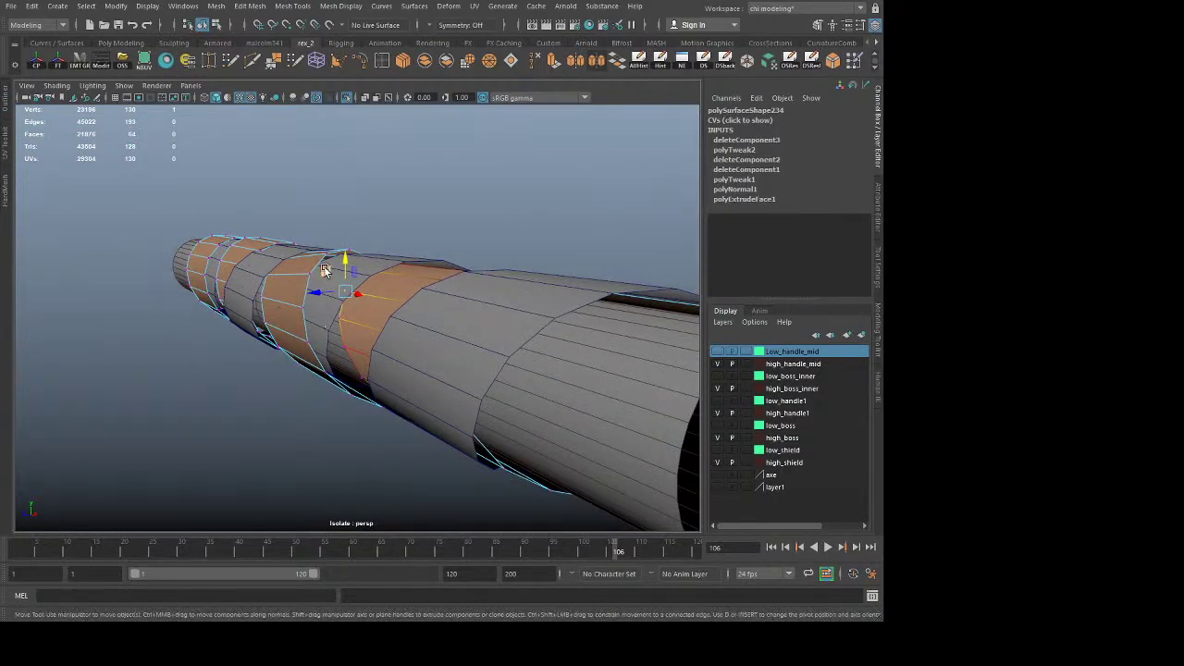
pyautogui.moveTo(325, 270); pyautogui.dragTo(302, 356)
pyautogui.click(329, 381)
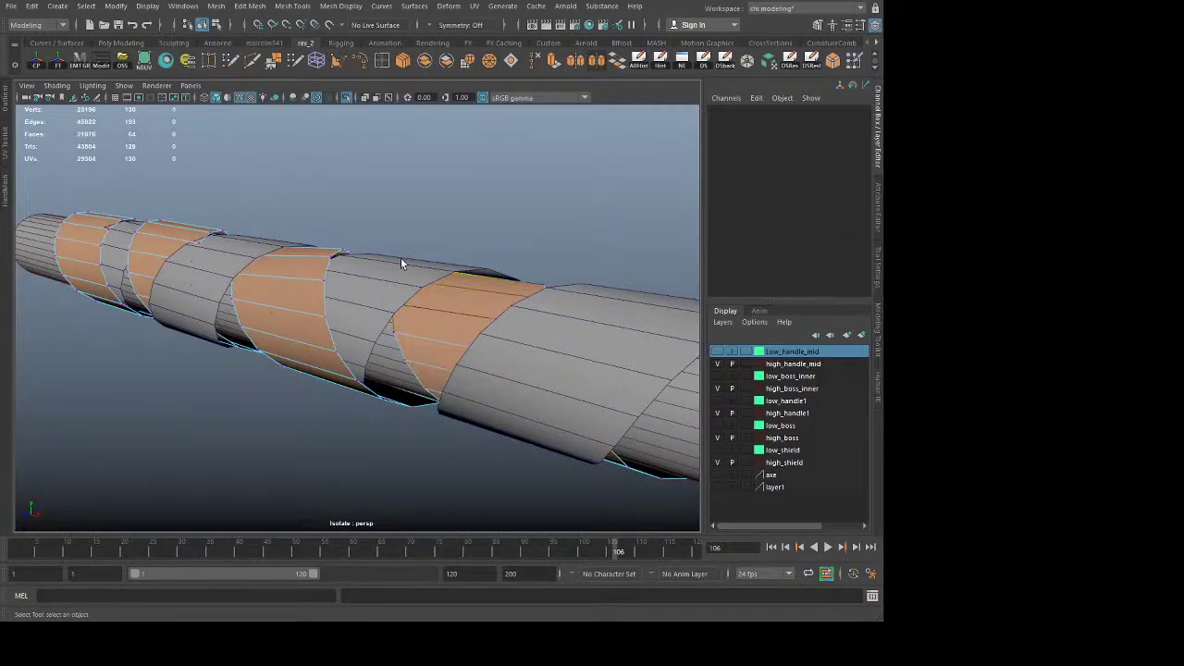
# Step: Select the grey strip and adjust one of its vertices where it meets the orange strip, returning to object mode
pyautogui.moveTo(401, 257); pyautogui.dragTo(499, 177, button='right')
pyautogui.click(384, 286)
pyautogui.moveTo(324, 275); pyautogui.dragTo(286, 311, button='right')
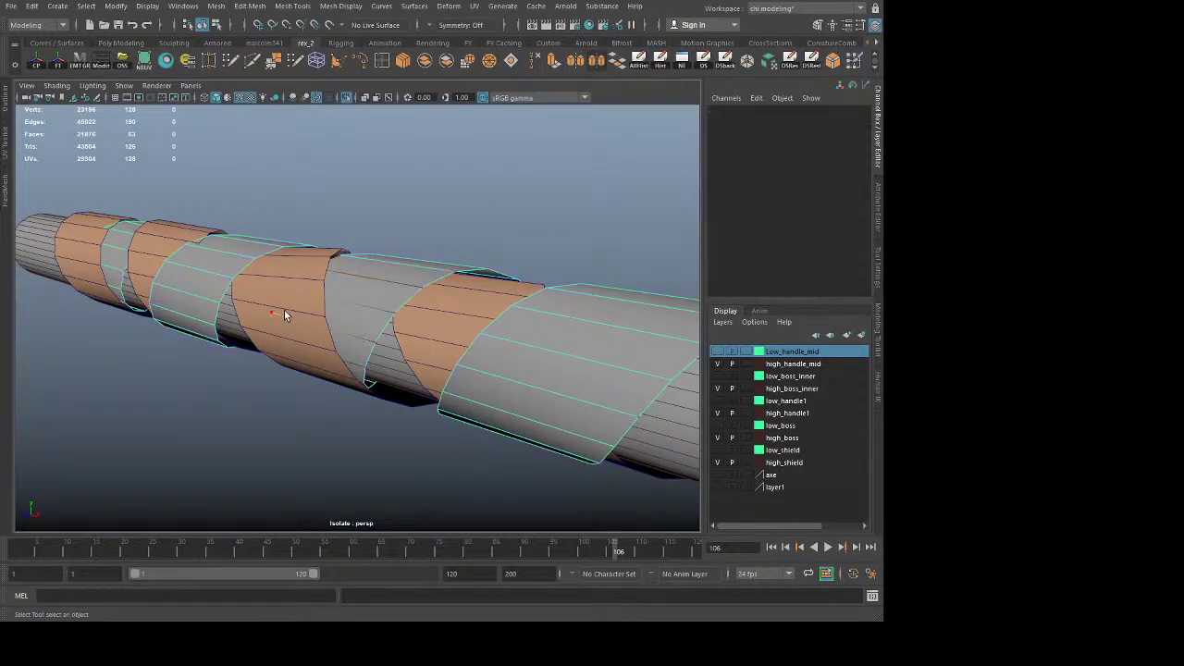
pyautogui.click(284, 299)
pyautogui.keyDown('alt'); pyautogui.moveTo(286, 305); pyautogui.dragTo(238, 295); pyautogui.keyUp('alt')
pyautogui.press('w')
pyautogui.press('q')
pyautogui.click(213, 377)
pyautogui.moveTo(361, 268); pyautogui.dragTo(439, 177, button='right')
pyautogui.click(438, 176)
pyautogui.scroll(-4, 417, 233)
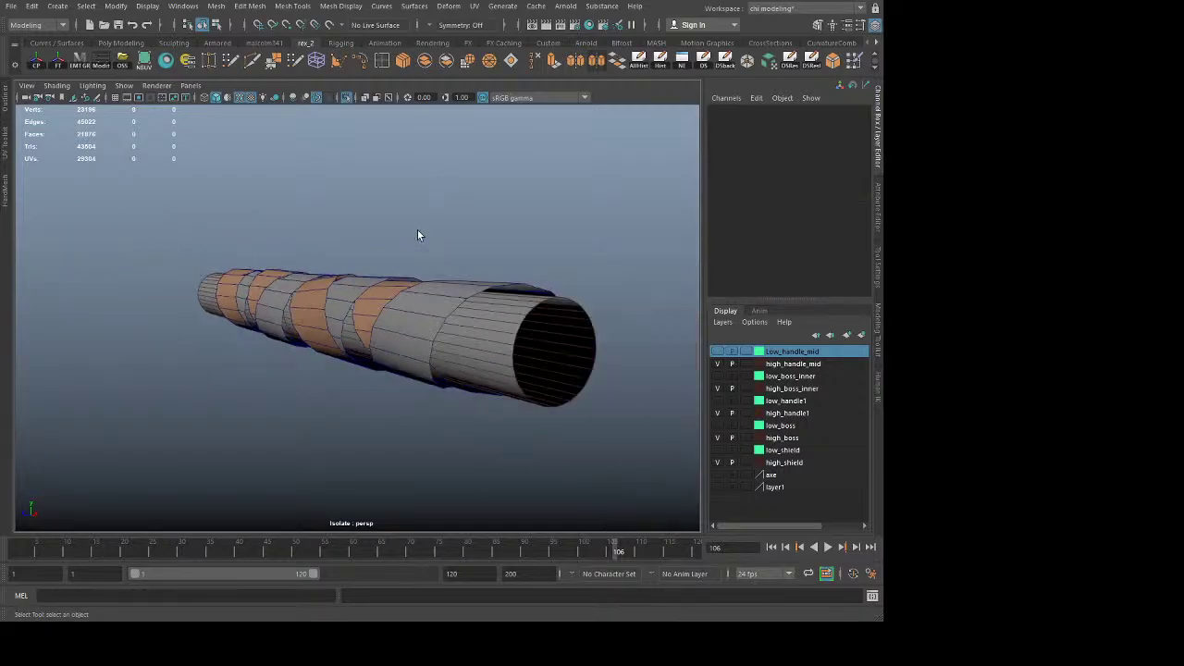
# Step: Pull the grey strip's upper border vertex outward where the orange strip's corner pokes through
pyautogui.keyDown('alt'); pyautogui.moveTo(417, 235); pyautogui.dragTo(354, 315); pyautogui.keyUp('alt')
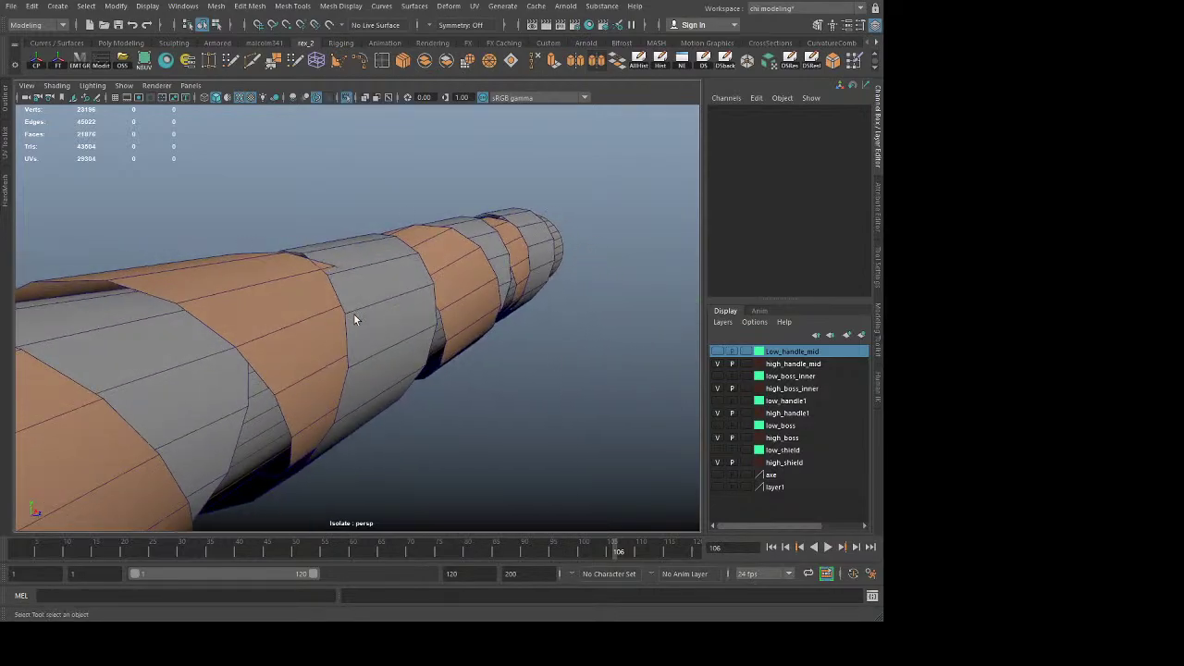
pyautogui.click(354, 319)
pyautogui.press('F10')
pyautogui.click(342, 265)
pyautogui.press('w')
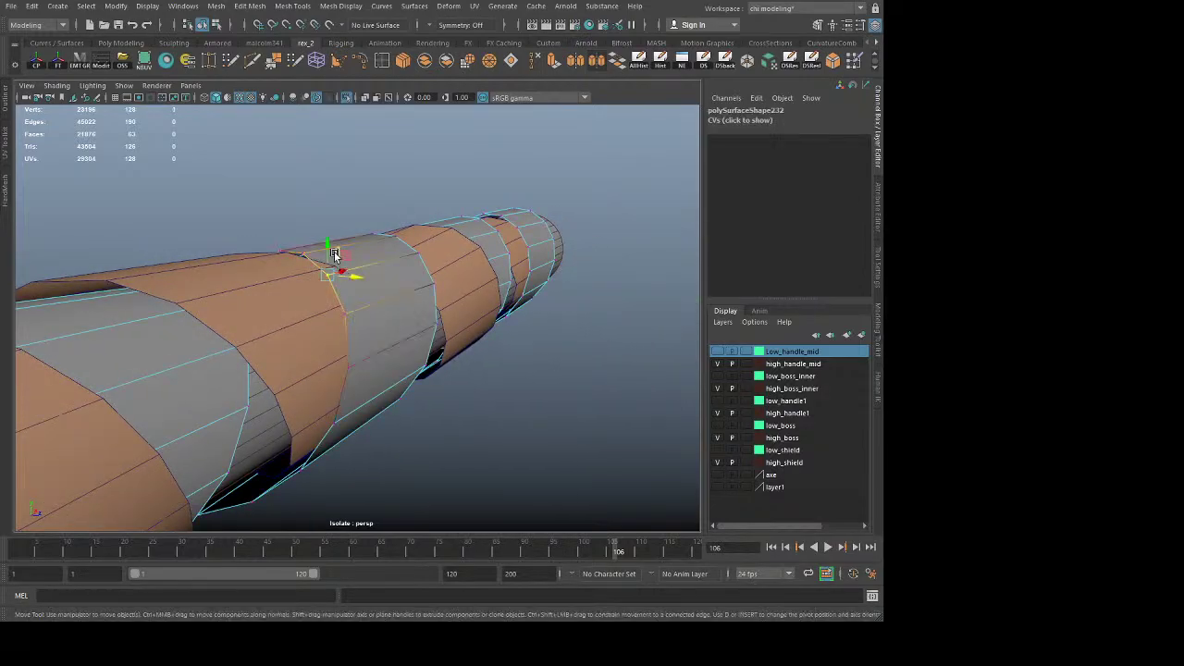
pyautogui.moveTo(329, 244); pyautogui.dragTo(355, 254)
pyautogui.press('q')
pyautogui.click(433, 349)
pyautogui.hotkey('ctrl', 'z')
pyautogui.hotkey('ctrl', 'z')
pyautogui.press('w')
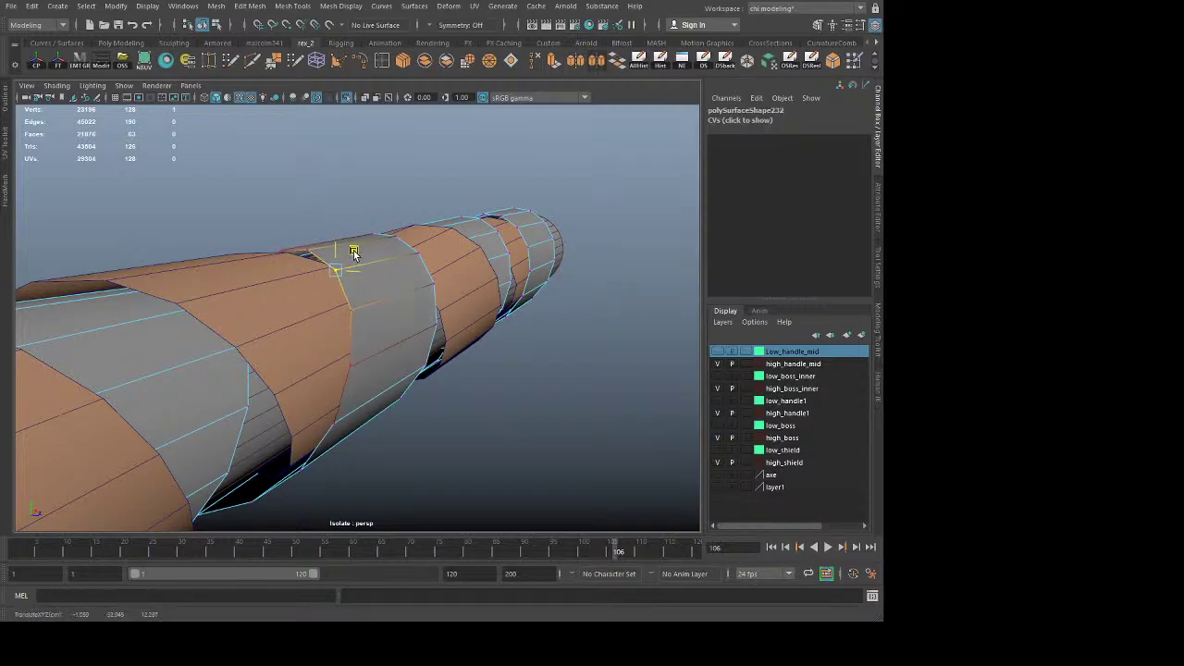
pyautogui.press('q')
pyautogui.click(465, 329)
pyautogui.press('F8')
# Step: Raise the orange strip's upper border vertex slightly near its end wrap so it sits above the grey strip
pyautogui.click(560, 192)
pyautogui.scroll(-3, 557, 222)
pyautogui.keyDown('alt'); pyautogui.moveTo(557, 223); pyautogui.dragTo(321, 303); pyautogui.keyUp('alt')
pyautogui.click(249, 308)
pyautogui.press('F8')
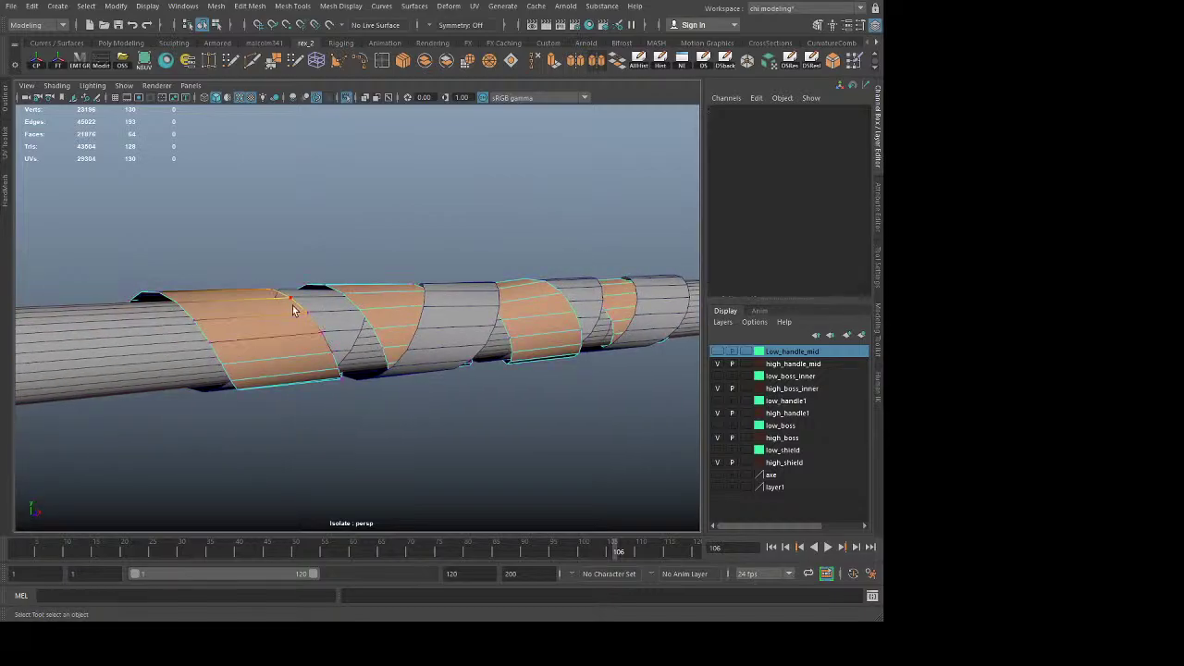
pyautogui.click(275, 290)
pyautogui.press('w')
pyautogui.moveTo(277, 261); pyautogui.dragTo(281, 252)
pyautogui.press('q')
pyautogui.click(271, 317)
pyautogui.press('F8')
pyautogui.click(467, 224)
# Step: Select the orange strip's face at a wide crossing and nudge it clear of the grey strip
pyautogui.press('f')
pyautogui.moveTo(405, 308)
pyautogui.keyDown('alt'); pyautogui.mouseDown()
pyautogui.moveTo(416, 317)
pyautogui.moveTo(347, 325)
pyautogui.moveTo(617, 337)
pyautogui.moveTo(499, 404)
pyautogui.moveTo(500, 256)
pyautogui.moveTo(351, 397)
pyautogui.moveTo(396, 310)
pyautogui.mouseUp(); pyautogui.keyUp('alt')
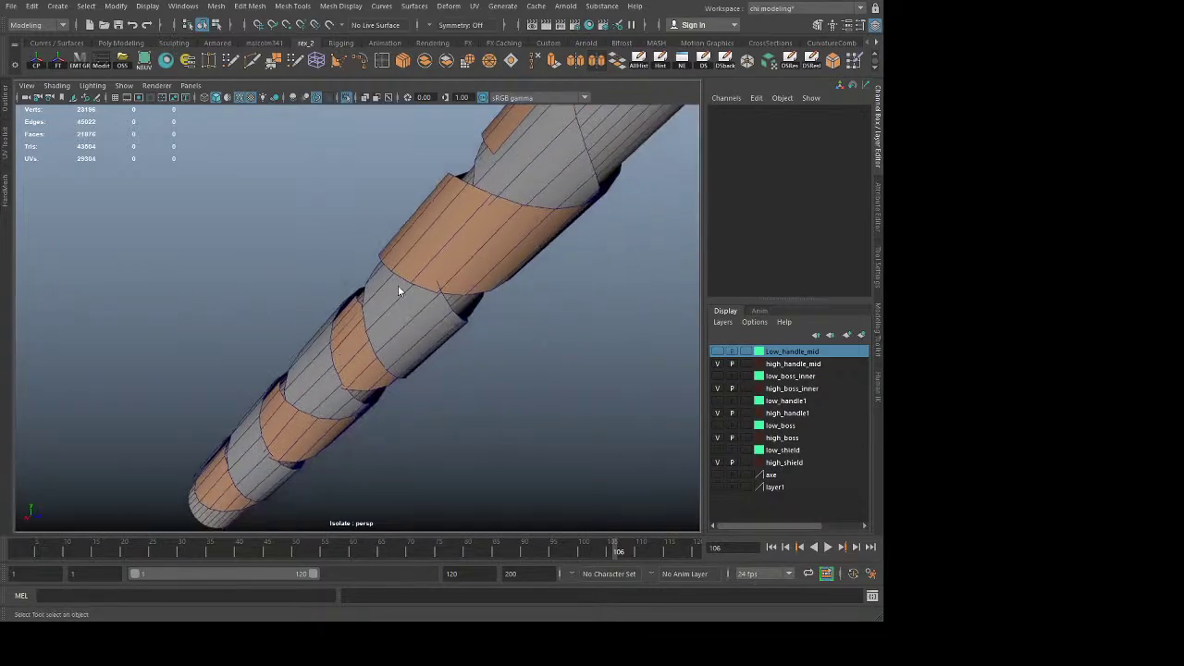
pyautogui.click(450, 248)
pyautogui.click(460, 232)
pyautogui.press('F11')
pyautogui.click(460, 241)
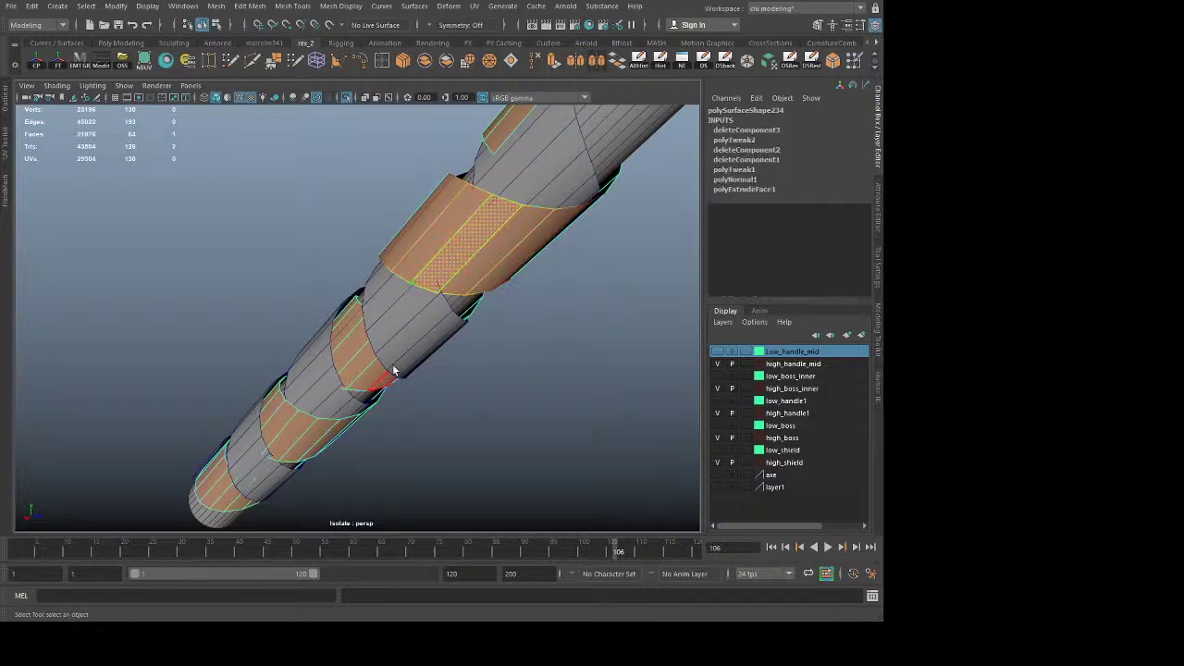
pyautogui.keyDown('alt'); pyautogui.moveTo(357, 405); pyautogui.dragTo(432, 304); pyautogui.keyUp('alt')
pyautogui.press('w')
pyautogui.keyDown('alt'); pyautogui.moveTo(518, 325); pyautogui.dragTo(485, 362); pyautogui.keyUp('alt')
pyautogui.click(322, 407)
pyautogui.keyDown('alt'); pyautogui.moveTo(305, 407); pyautogui.dragTo(379, 398, button='middle'); pyautogui.keyUp('alt')
pyautogui.keyDown('alt'); pyautogui.moveTo(379, 398); pyautogui.dragTo(527, 461, button='right'); pyautogui.keyUp('alt')
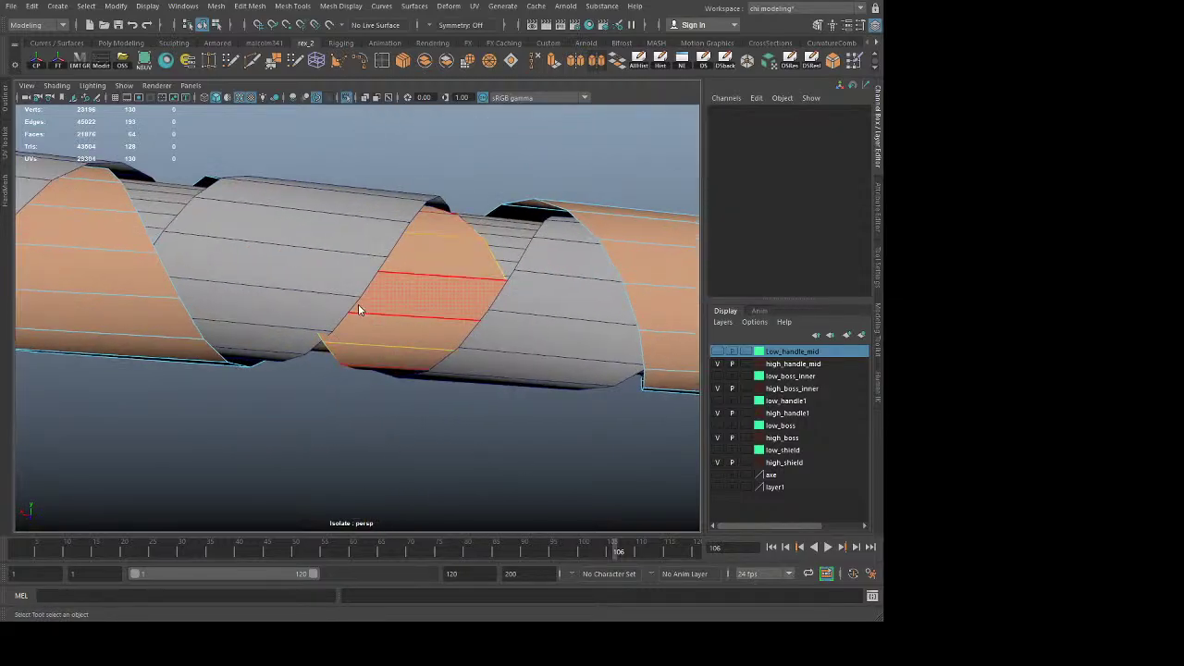
# Step: Move the orange strip's lower border vertices slightly up at the crossing on the handle's underside
pyautogui.press('F8')
pyautogui.moveTo(338, 296); pyautogui.dragTo(312, 279, button='right')
pyautogui.click(323, 342)
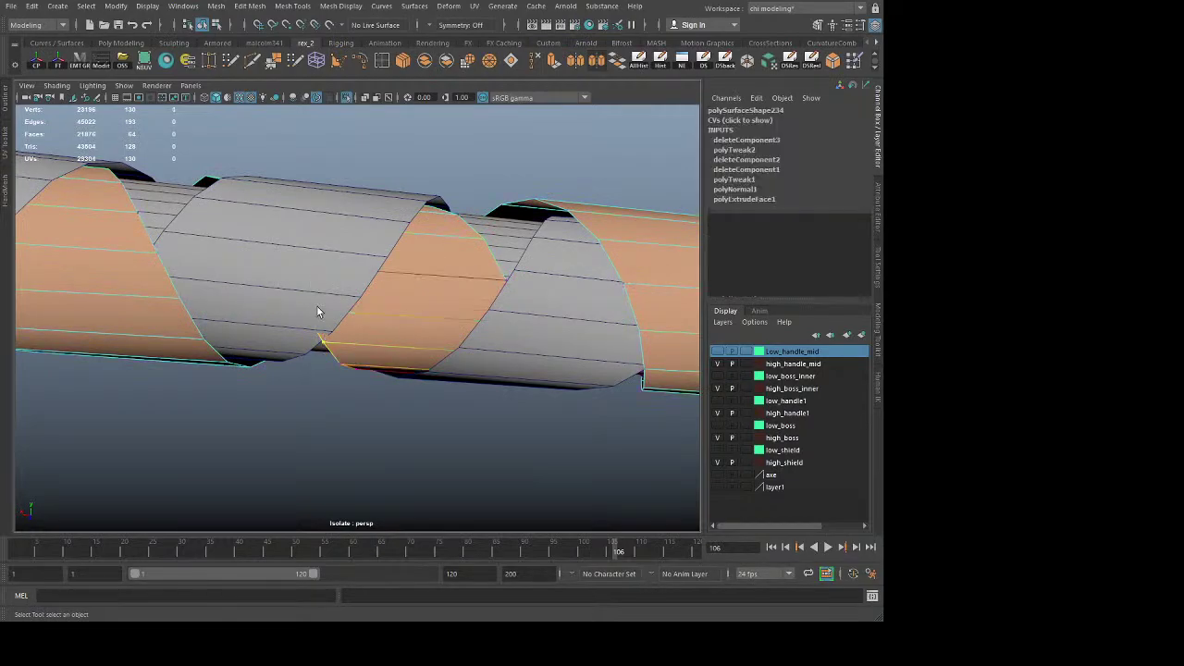
pyautogui.keyDown('alt'); pyautogui.moveTo(400, 394); pyautogui.dragTo(283, 431); pyautogui.keyUp('alt')
pyautogui.press('w')
pyautogui.moveTo(376, 279); pyautogui.dragTo(377, 270)
pyautogui.click(385, 388)
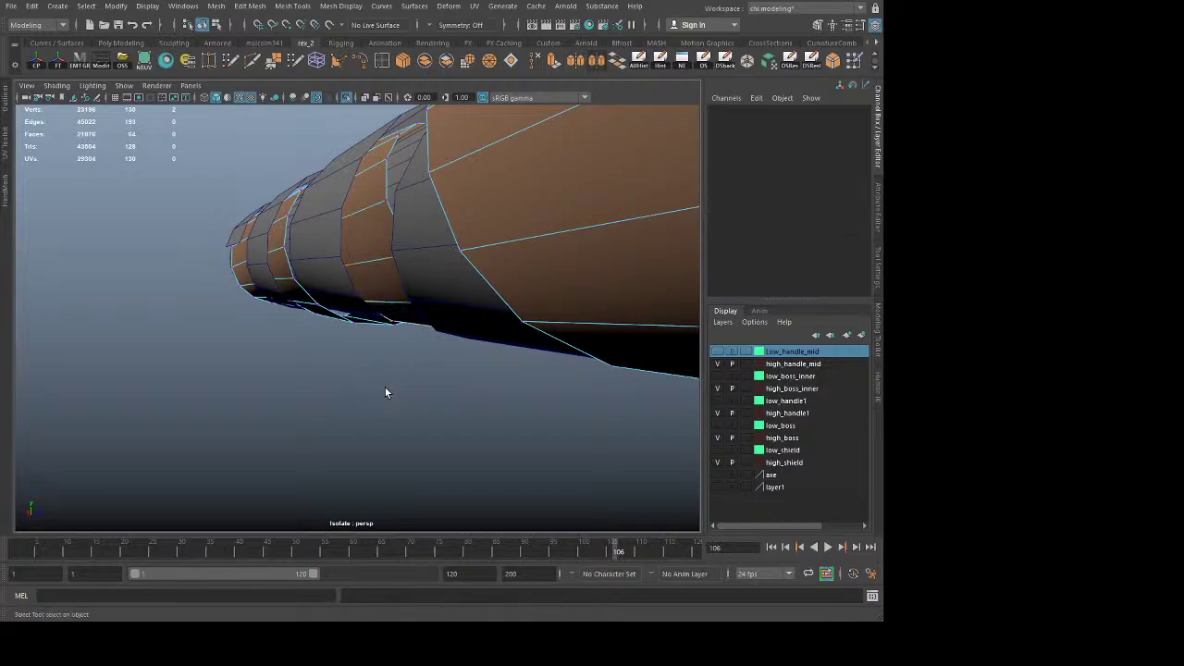
# Step: Move the grey strip's border component slightly down at the neighbouring crossing on the underside
pyautogui.keyDown('alt'); pyautogui.moveTo(385, 388); pyautogui.dragTo(372, 340); pyautogui.keyUp('alt')
pyautogui.moveTo(374, 229); pyautogui.dragTo(394, 211, button='right')
pyautogui.moveTo(304, 241); pyautogui.dragTo(304, 217, button='right')
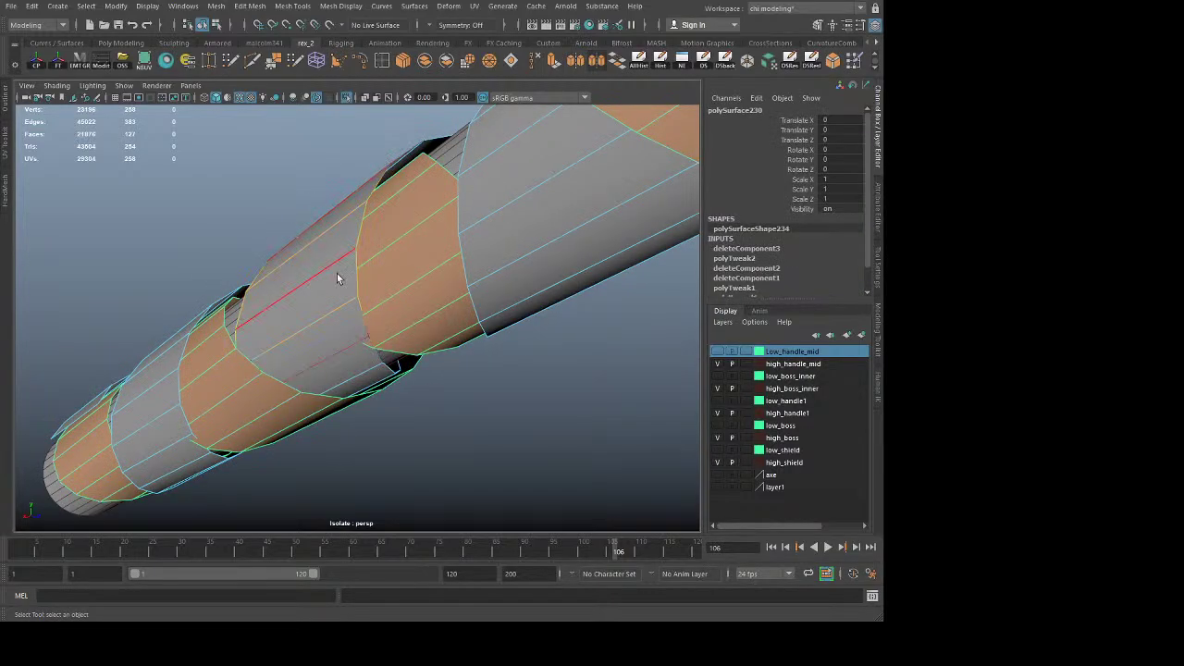
pyautogui.click(358, 314)
pyautogui.keyDown('alt'); pyautogui.moveTo(357, 389); pyautogui.dragTo(320, 360); pyautogui.keyUp('alt')
pyautogui.press('w')
pyautogui.moveTo(368, 276); pyautogui.dragTo(367, 286)
pyautogui.press('q')
pyautogui.click(260, 381)
# Step: Adjust the grey strip's border edges at the underside crossing near the handle's far end, undoing a misplaced move
pyautogui.keyDown('alt'); pyautogui.moveTo(261, 381); pyautogui.dragTo(351, 360); pyautogui.keyUp('alt')
pyautogui.keyDown('alt'); pyautogui.moveTo(351, 360); pyautogui.dragTo(495, 381, button='middle'); pyautogui.keyUp('alt')
pyautogui.keyDown('alt'); pyautogui.moveTo(495, 381); pyautogui.dragTo(359, 384, button='right'); pyautogui.keyUp('alt')
pyautogui.keyDown('alt'); pyautogui.moveTo(359, 386); pyautogui.dragTo(300, 405); pyautogui.keyUp('alt')
pyautogui.click(361, 348)
pyautogui.press('w')
pyautogui.moveTo(436, 298); pyautogui.dragTo(435, 307)
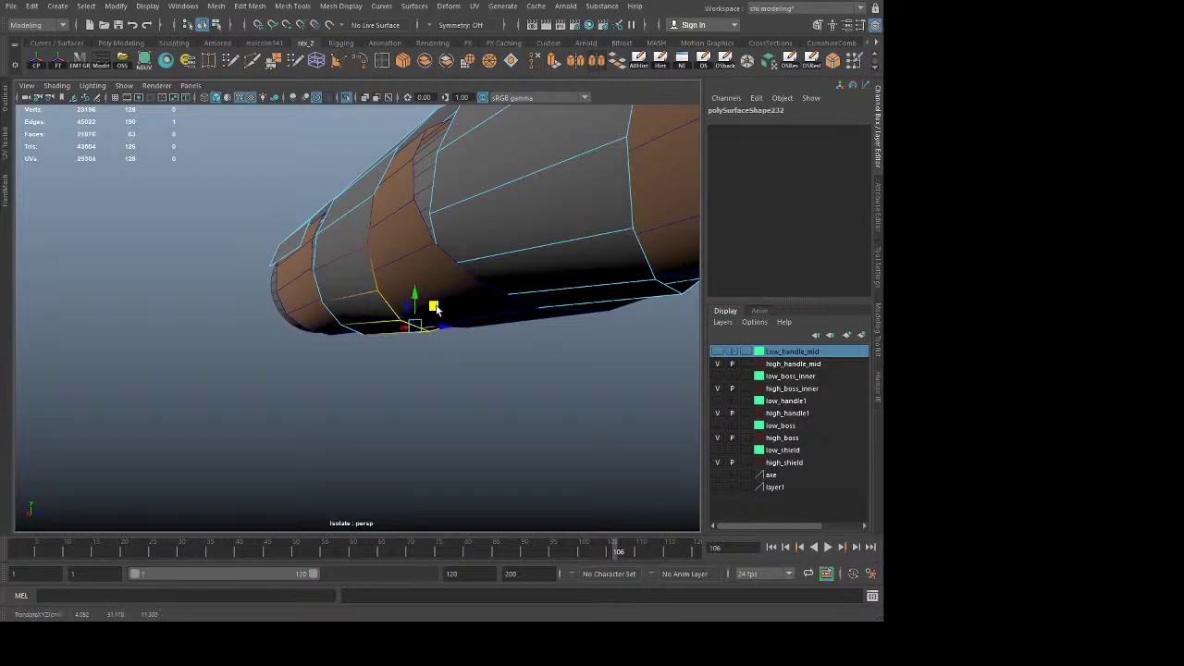
pyautogui.press('q')
pyautogui.hotkey('ctrl', 'z')
pyautogui.doubleClick(393, 306)
pyautogui.press('w')
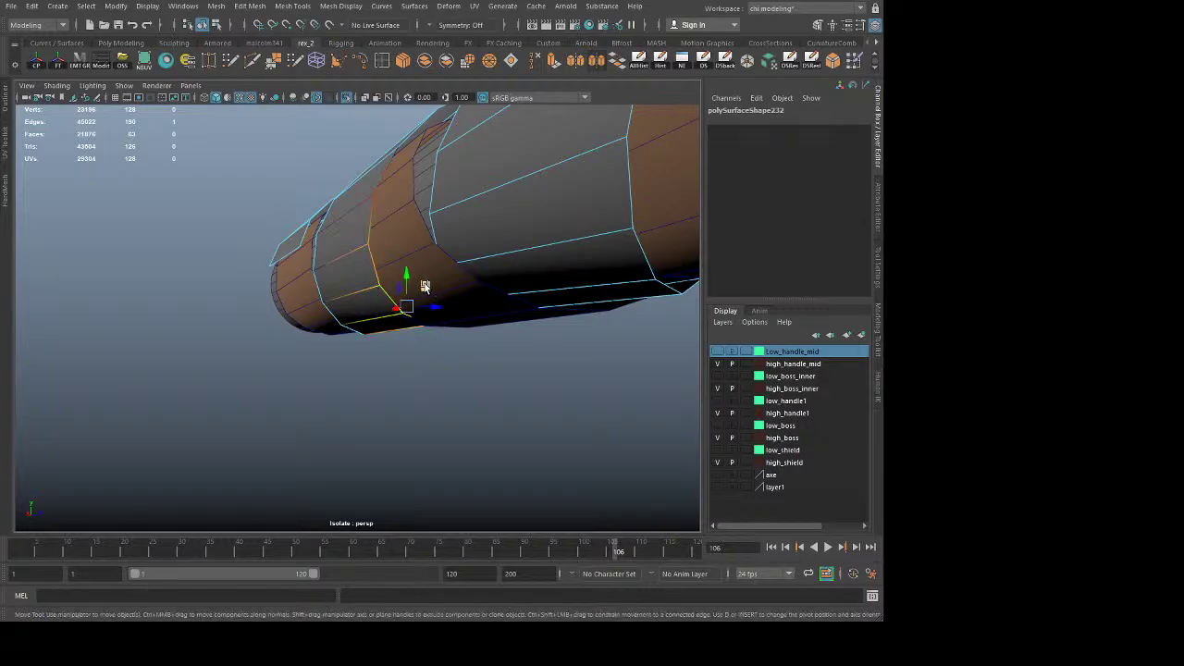
pyautogui.press('q')
pyautogui.click(411, 380)
pyautogui.keyDown('alt'); pyautogui.moveTo(411, 381); pyautogui.dragTo(470, 362); pyautogui.keyUp('alt')
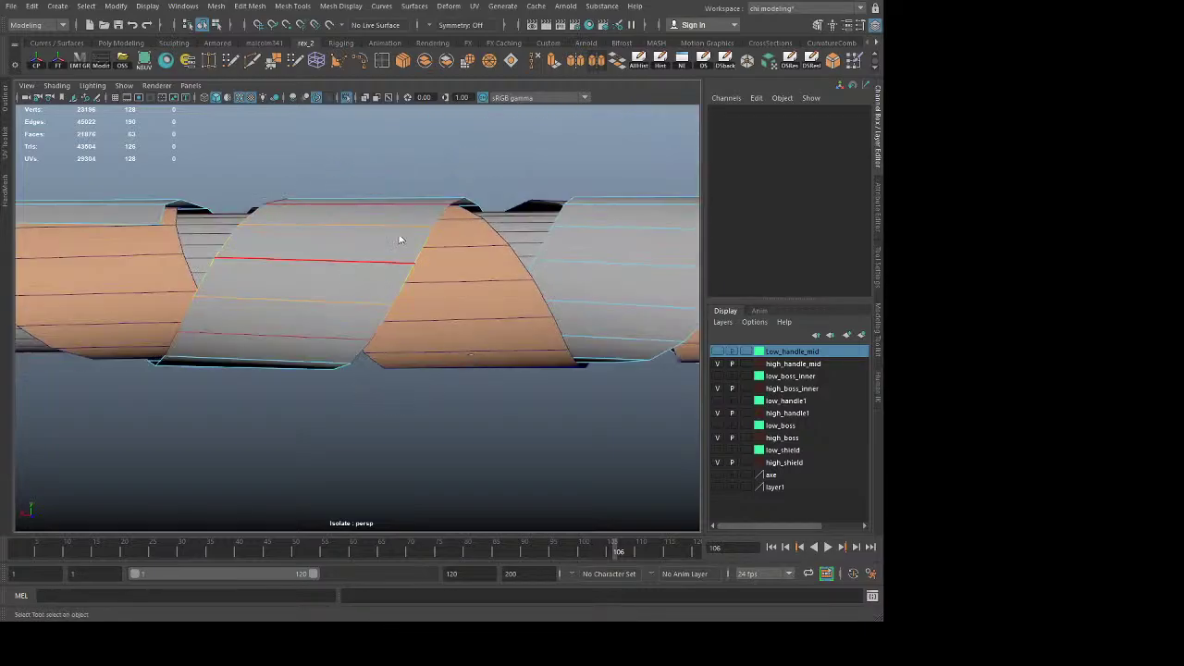
# Step: Return to object mode, clear the selection and save the shield scene
pyautogui.moveTo(399, 237); pyautogui.dragTo(463, 198, button='right')
pyautogui.click(546, 170)
pyautogui.scroll(-1, 547, 170)
pyautogui.keyDown('alt'); pyautogui.moveTo(546, 175); pyautogui.dragTo(329, 339); pyautogui.keyUp('alt')
pyautogui.hotkey('ctrl', 's')
pyautogui.hotkey('ctrl', 's')
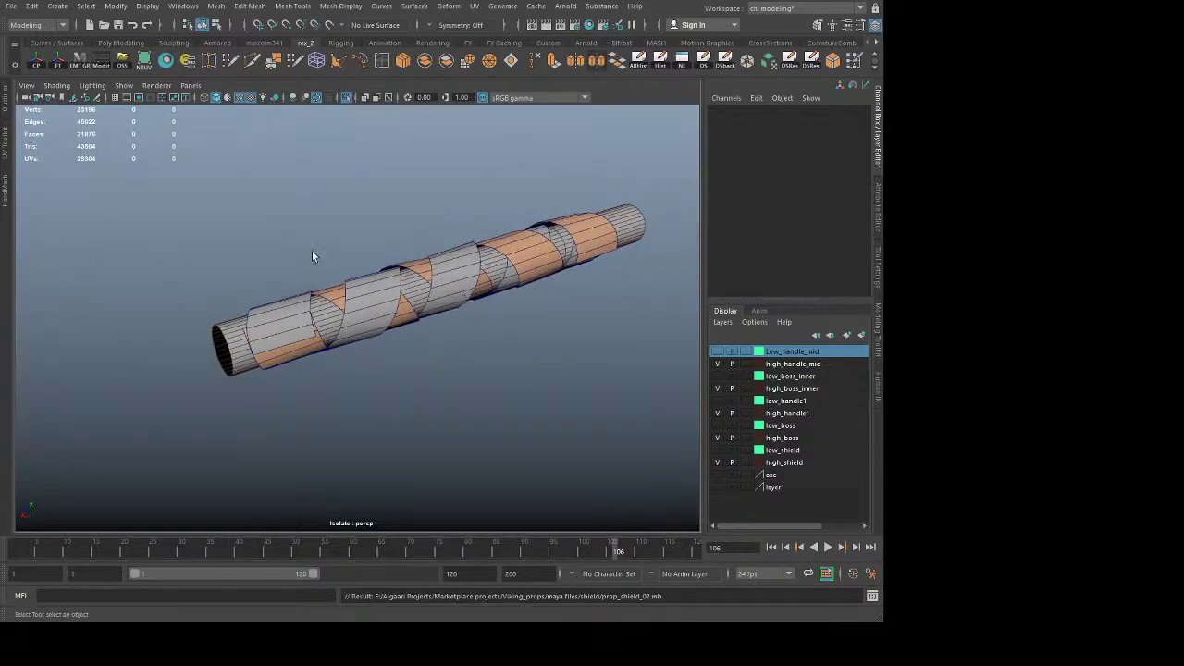
pyautogui.keyDown('alt'); pyautogui.moveTo(312, 256); pyautogui.dragTo(292, 343); pyautogui.keyUp('alt')
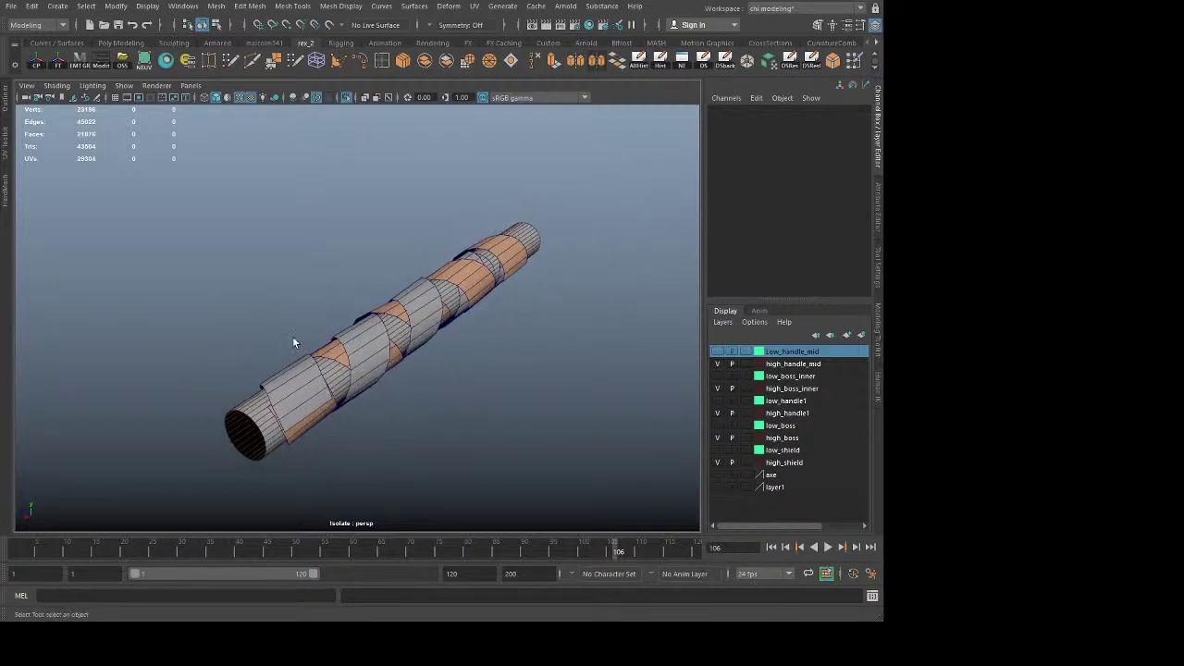
pyautogui.scroll(-1, 518, 223)
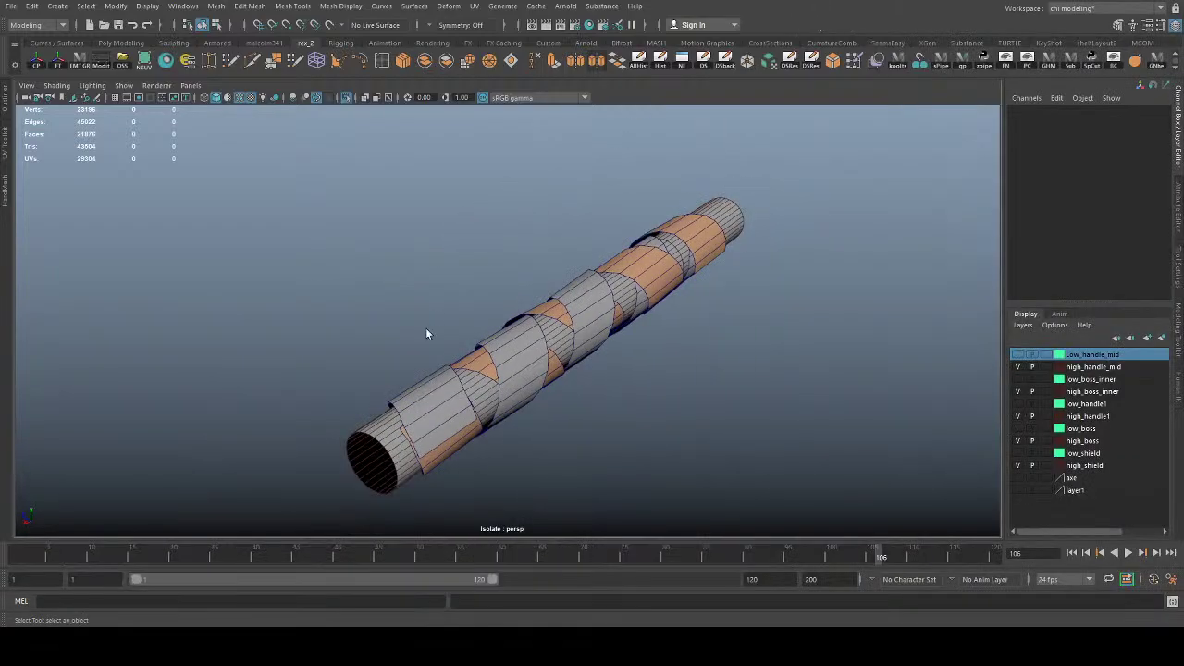
pyautogui.keyDown('alt'); pyautogui.moveTo(425, 328); pyautogui.dragTo(692, 342); pyautogui.keyUp('alt')
pyautogui.keyDown('alt'); pyautogui.moveTo(367, 396); pyautogui.dragTo(473, 331); pyautogui.keyUp('alt')
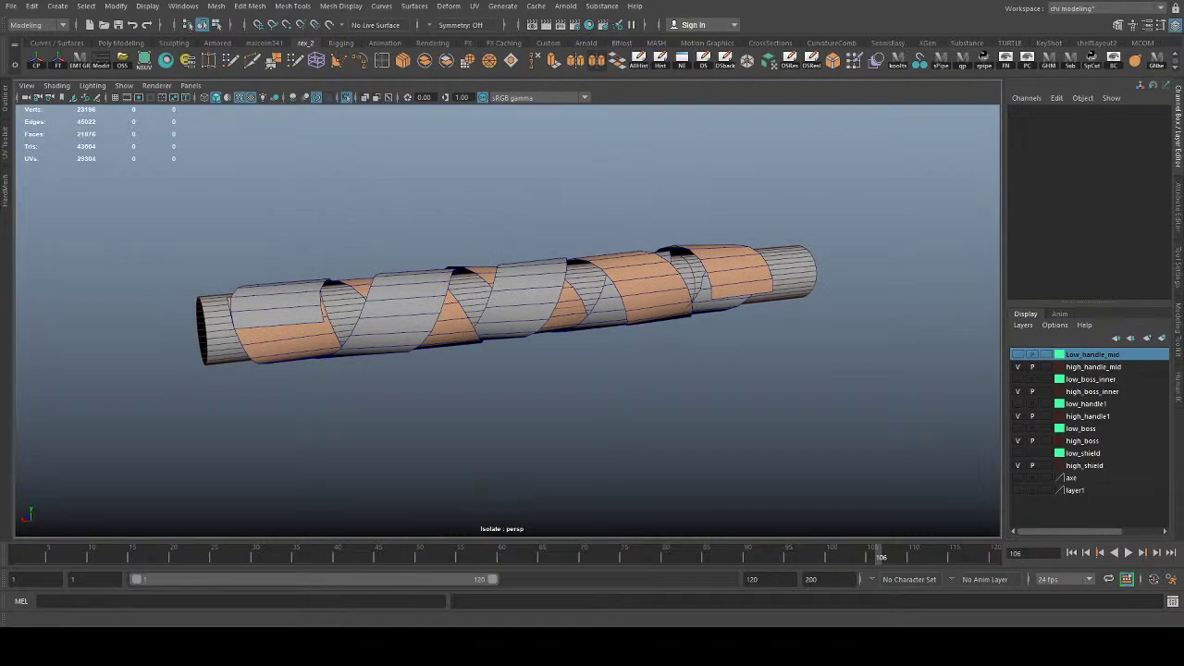
# Step: Restore the program window from full screen and resize it to about three quarters of the screen's width
pyautogui.click(1147, 3)
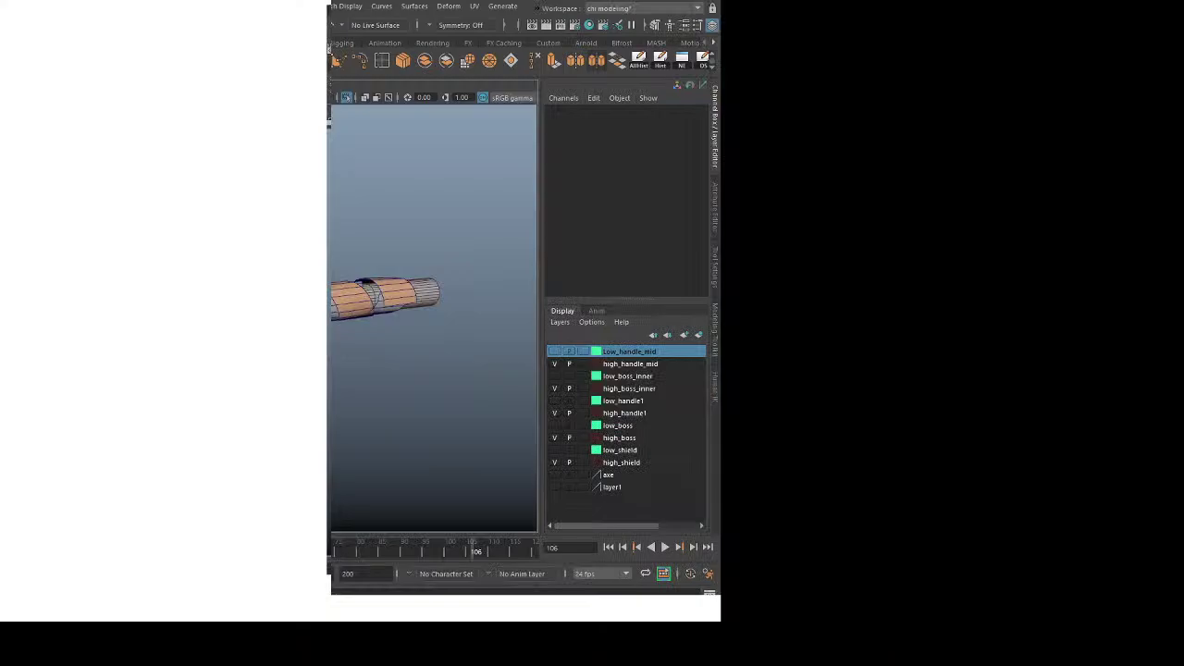
pyautogui.moveTo(639, 0); pyautogui.dragTo(0, 148)
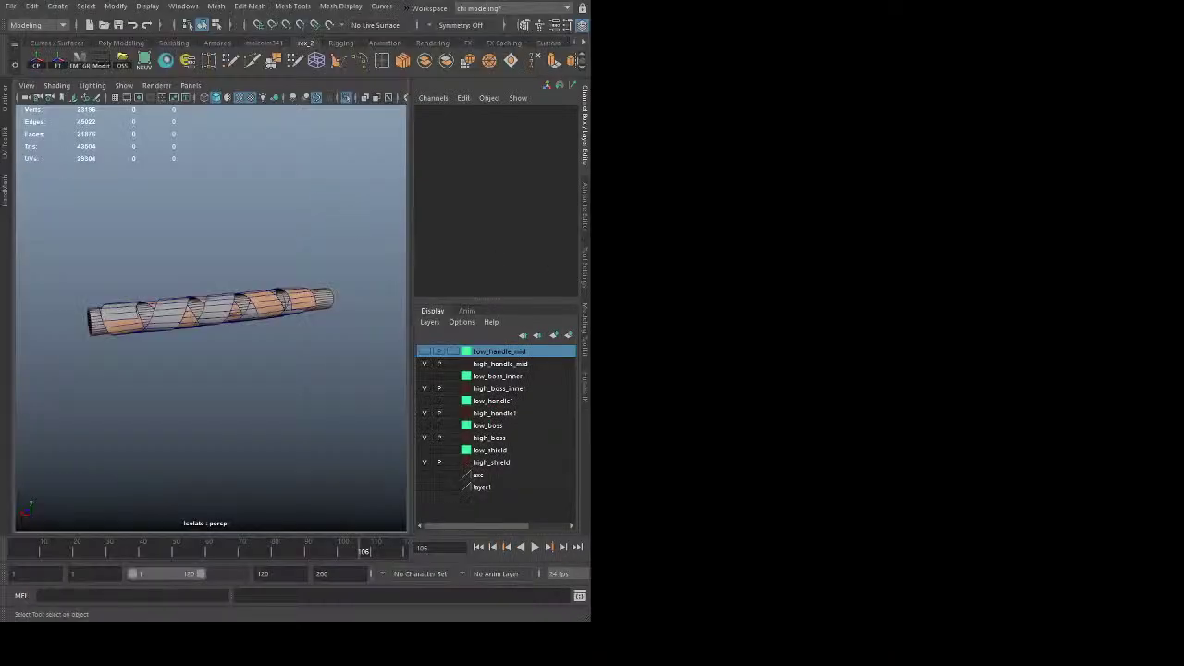
pyautogui.moveTo(589, 288); pyautogui.dragTo(922, 327)
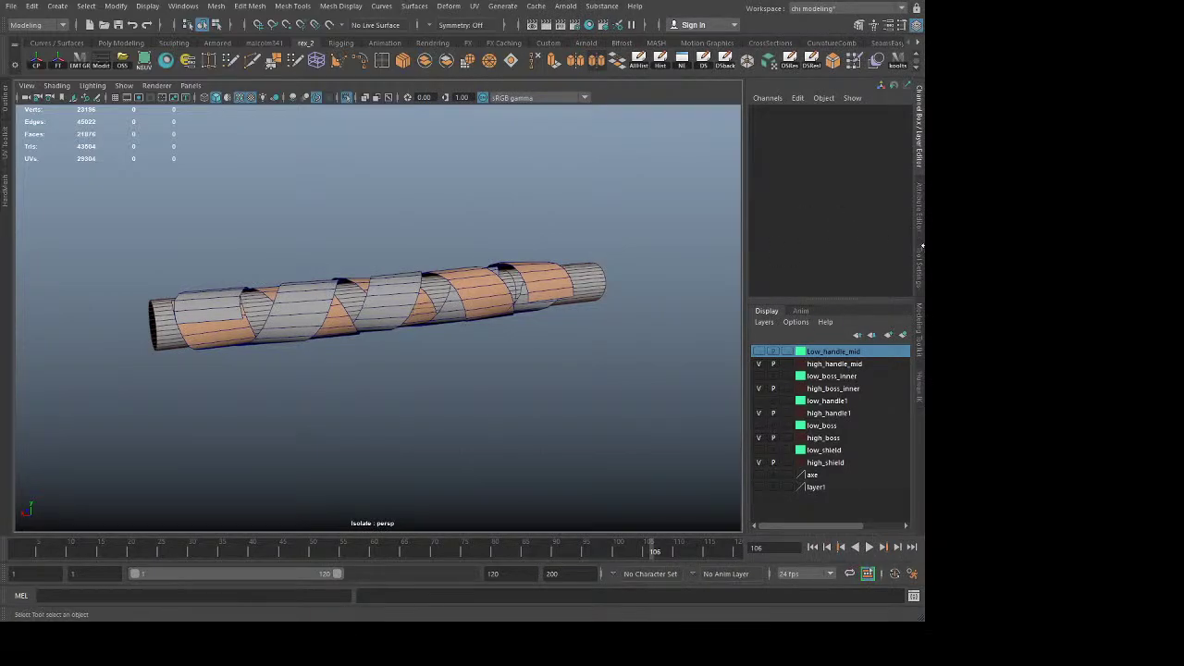
pyautogui.moveTo(923, 245); pyautogui.dragTo(852, 137)
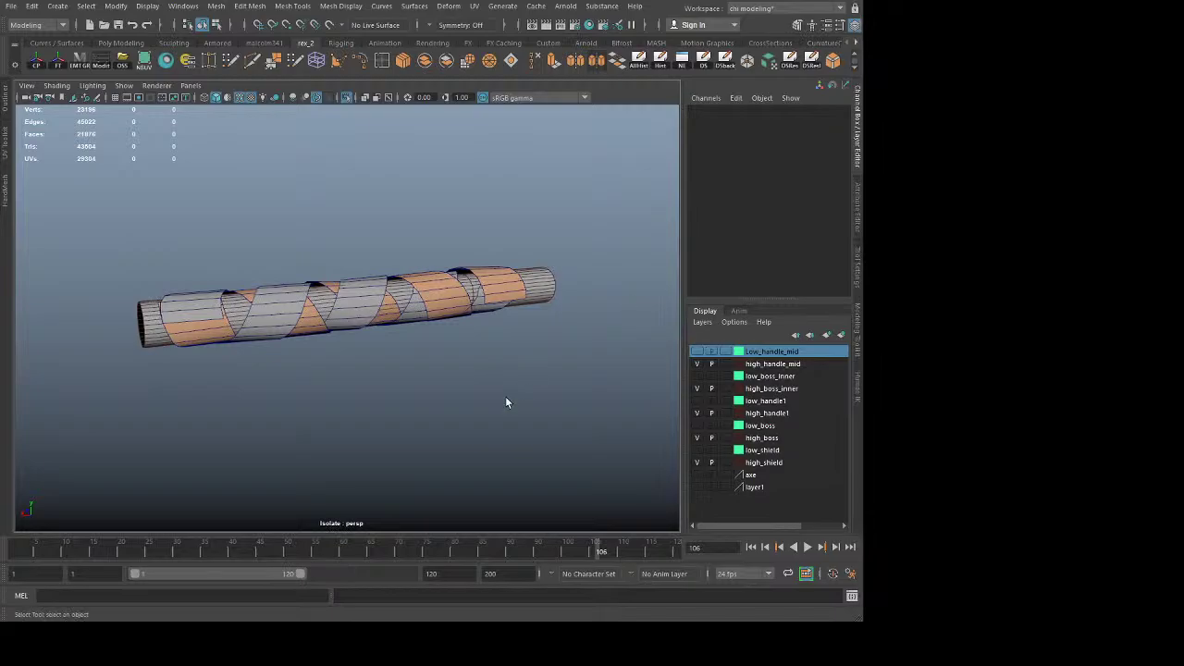